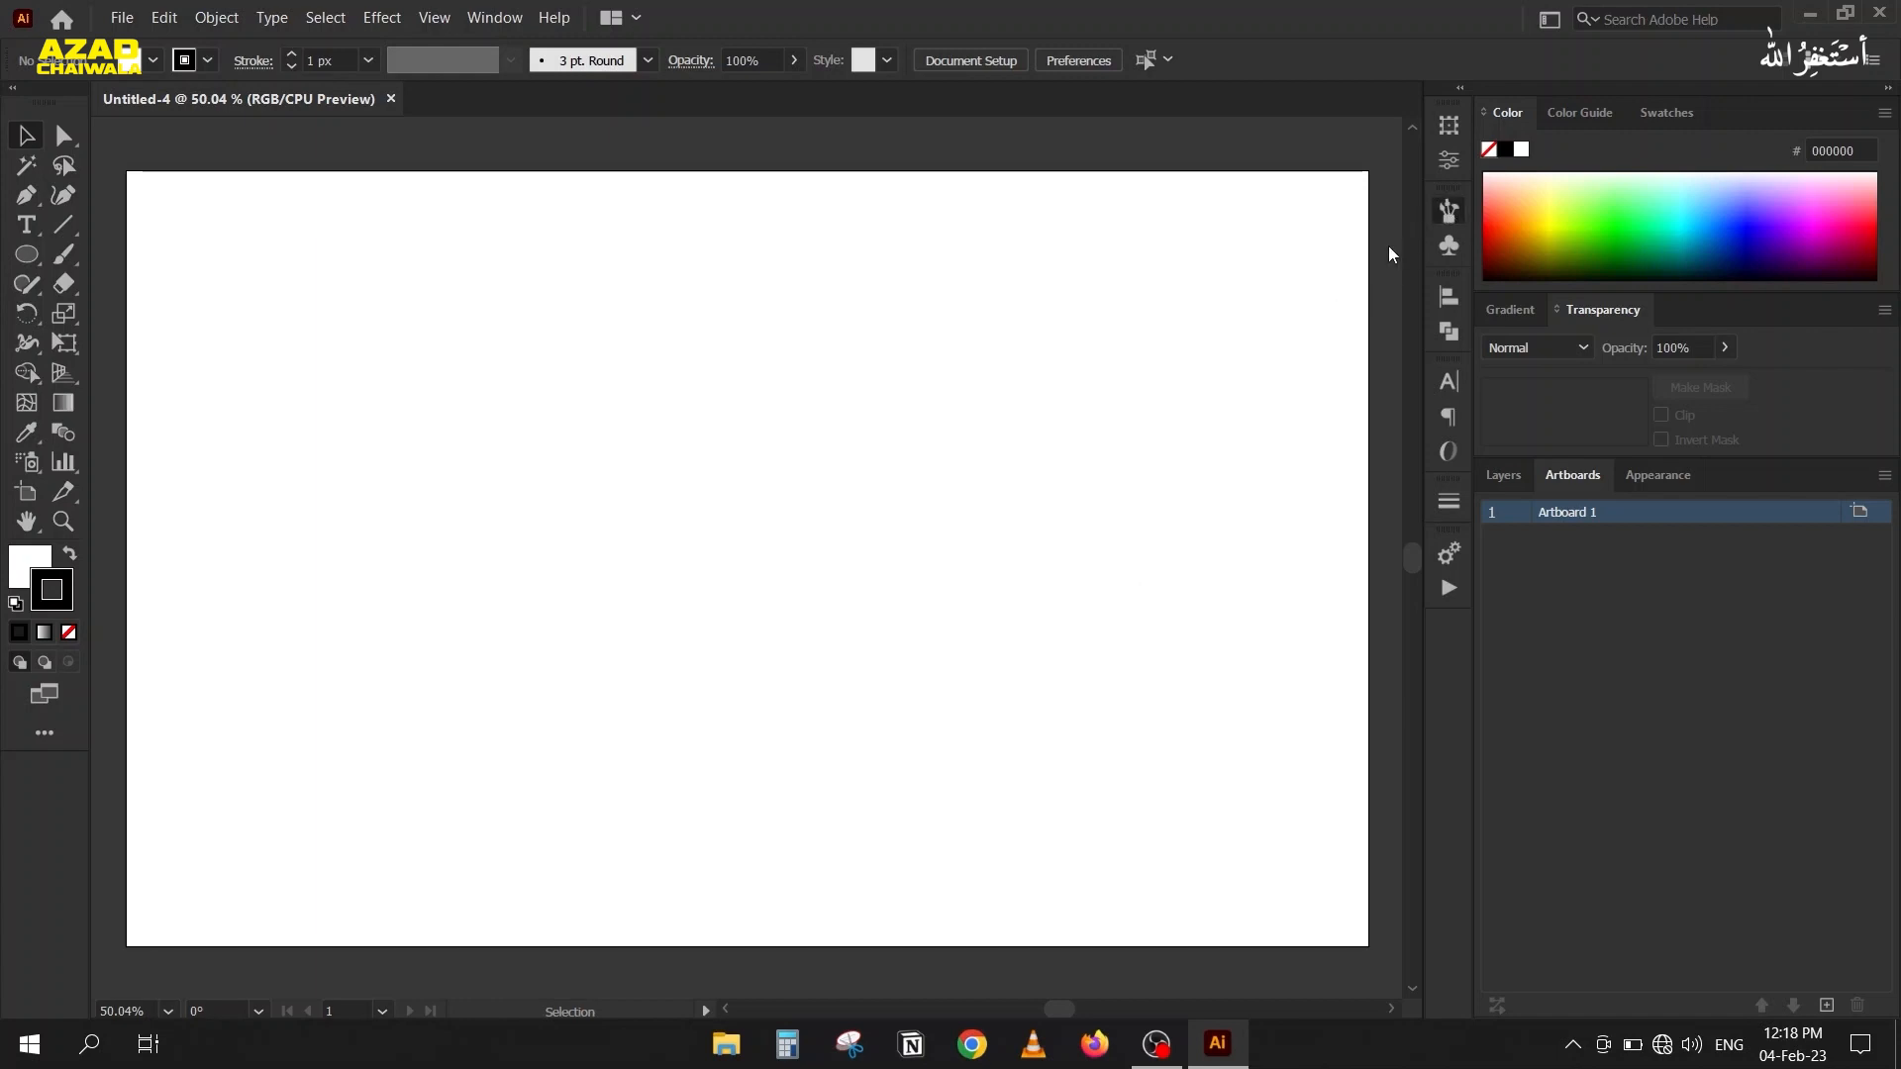
# Show the brush collection and draw a large circle in the left half of the artboard with the Ellipse tool.
pyautogui.click(1448, 210)
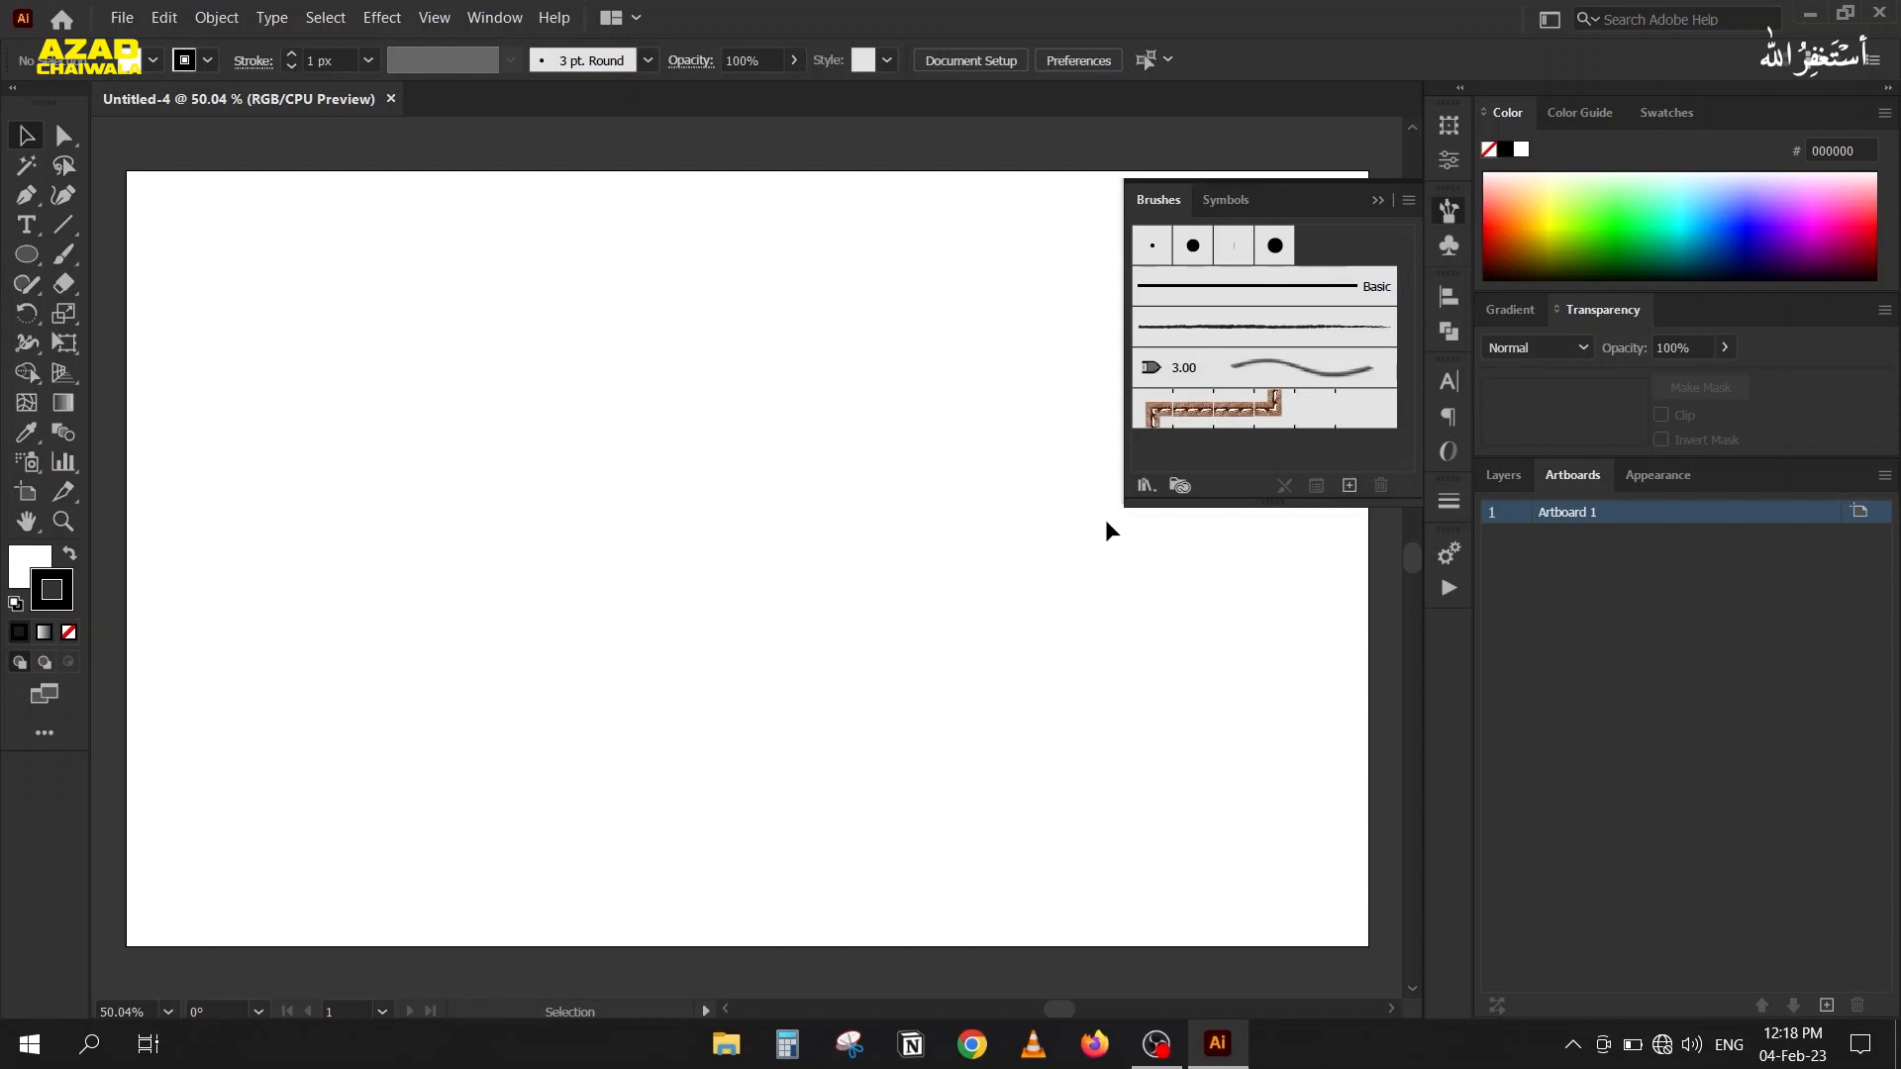
pyautogui.click(1145, 486)
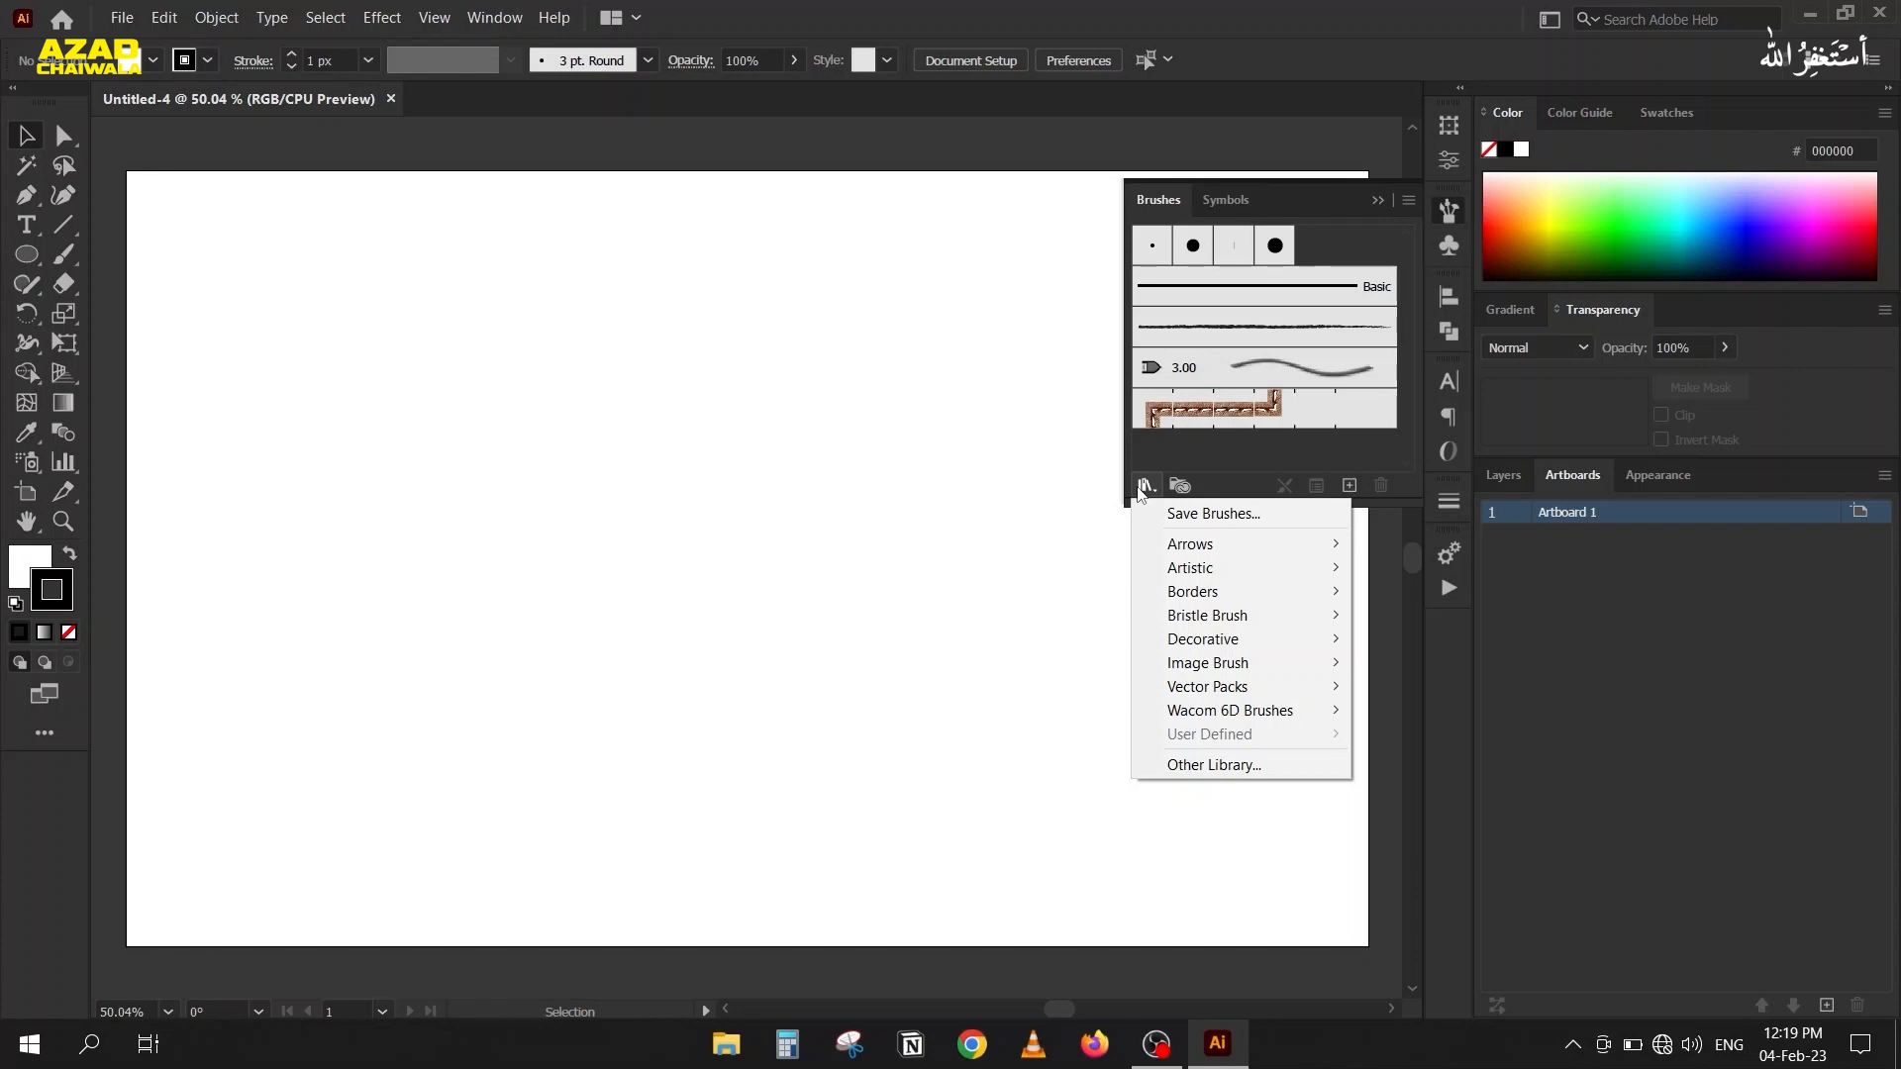
pyautogui.click(12, 256)
pyautogui.moveTo(304, 265); pyautogui.dragTo(814, 825)
pyautogui.press('v')
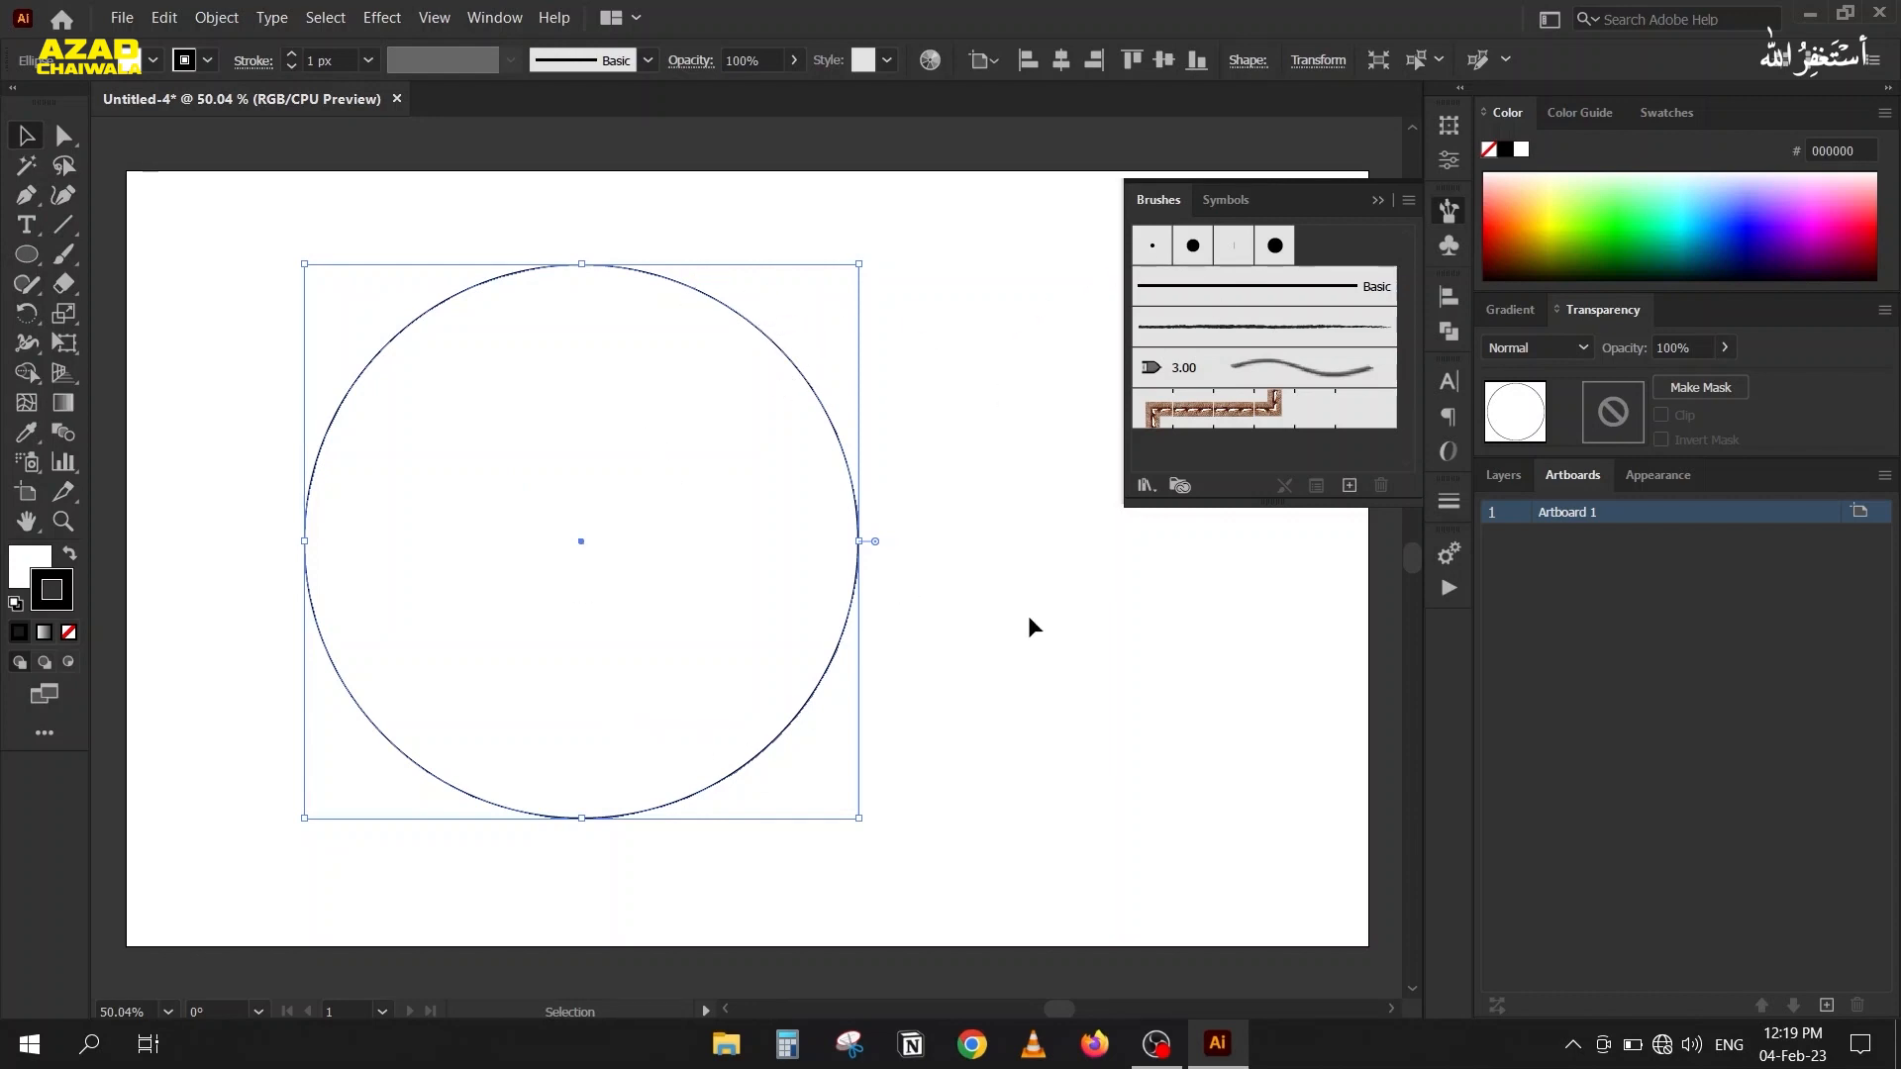
# Open the Artistic_ChalkCharcoalPencil brush library and place it next to the circle.
pyautogui.click(1143, 486)
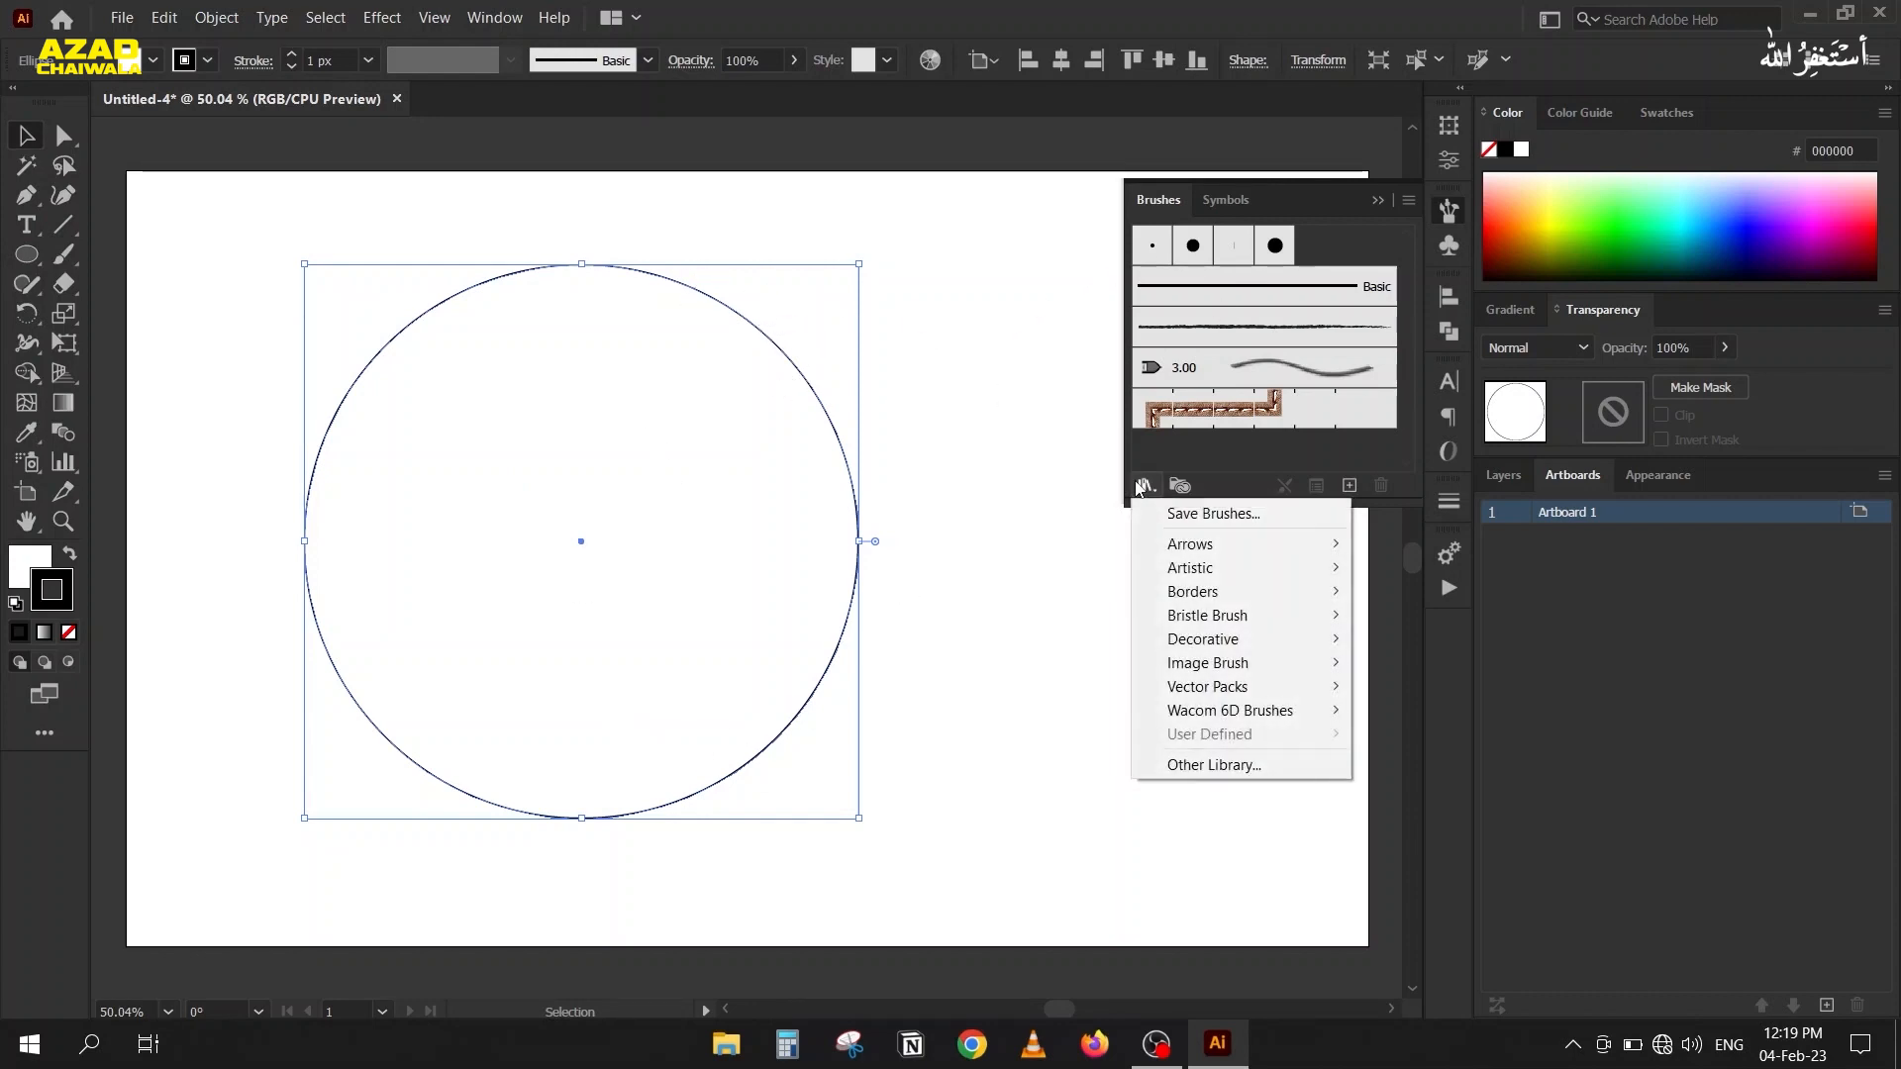
pyautogui.moveTo(1184, 577)
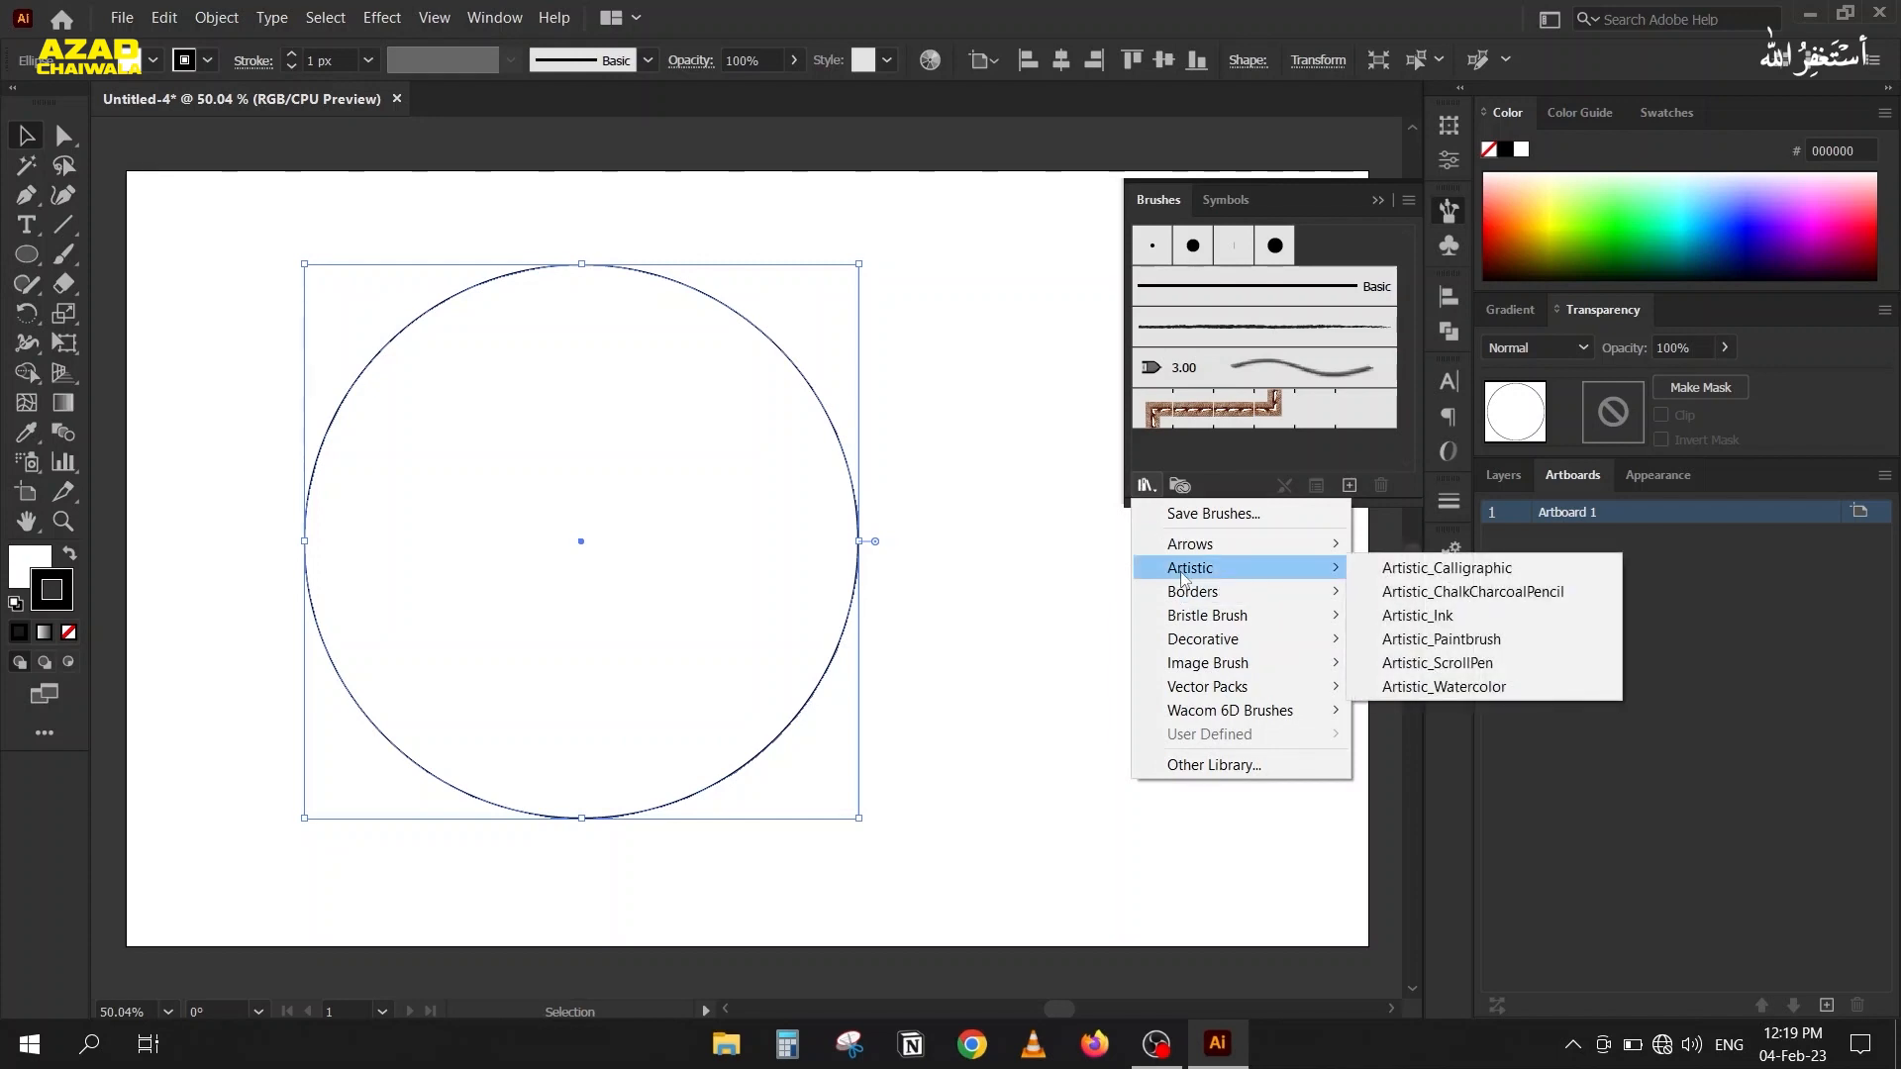
pyautogui.click(1422, 600)
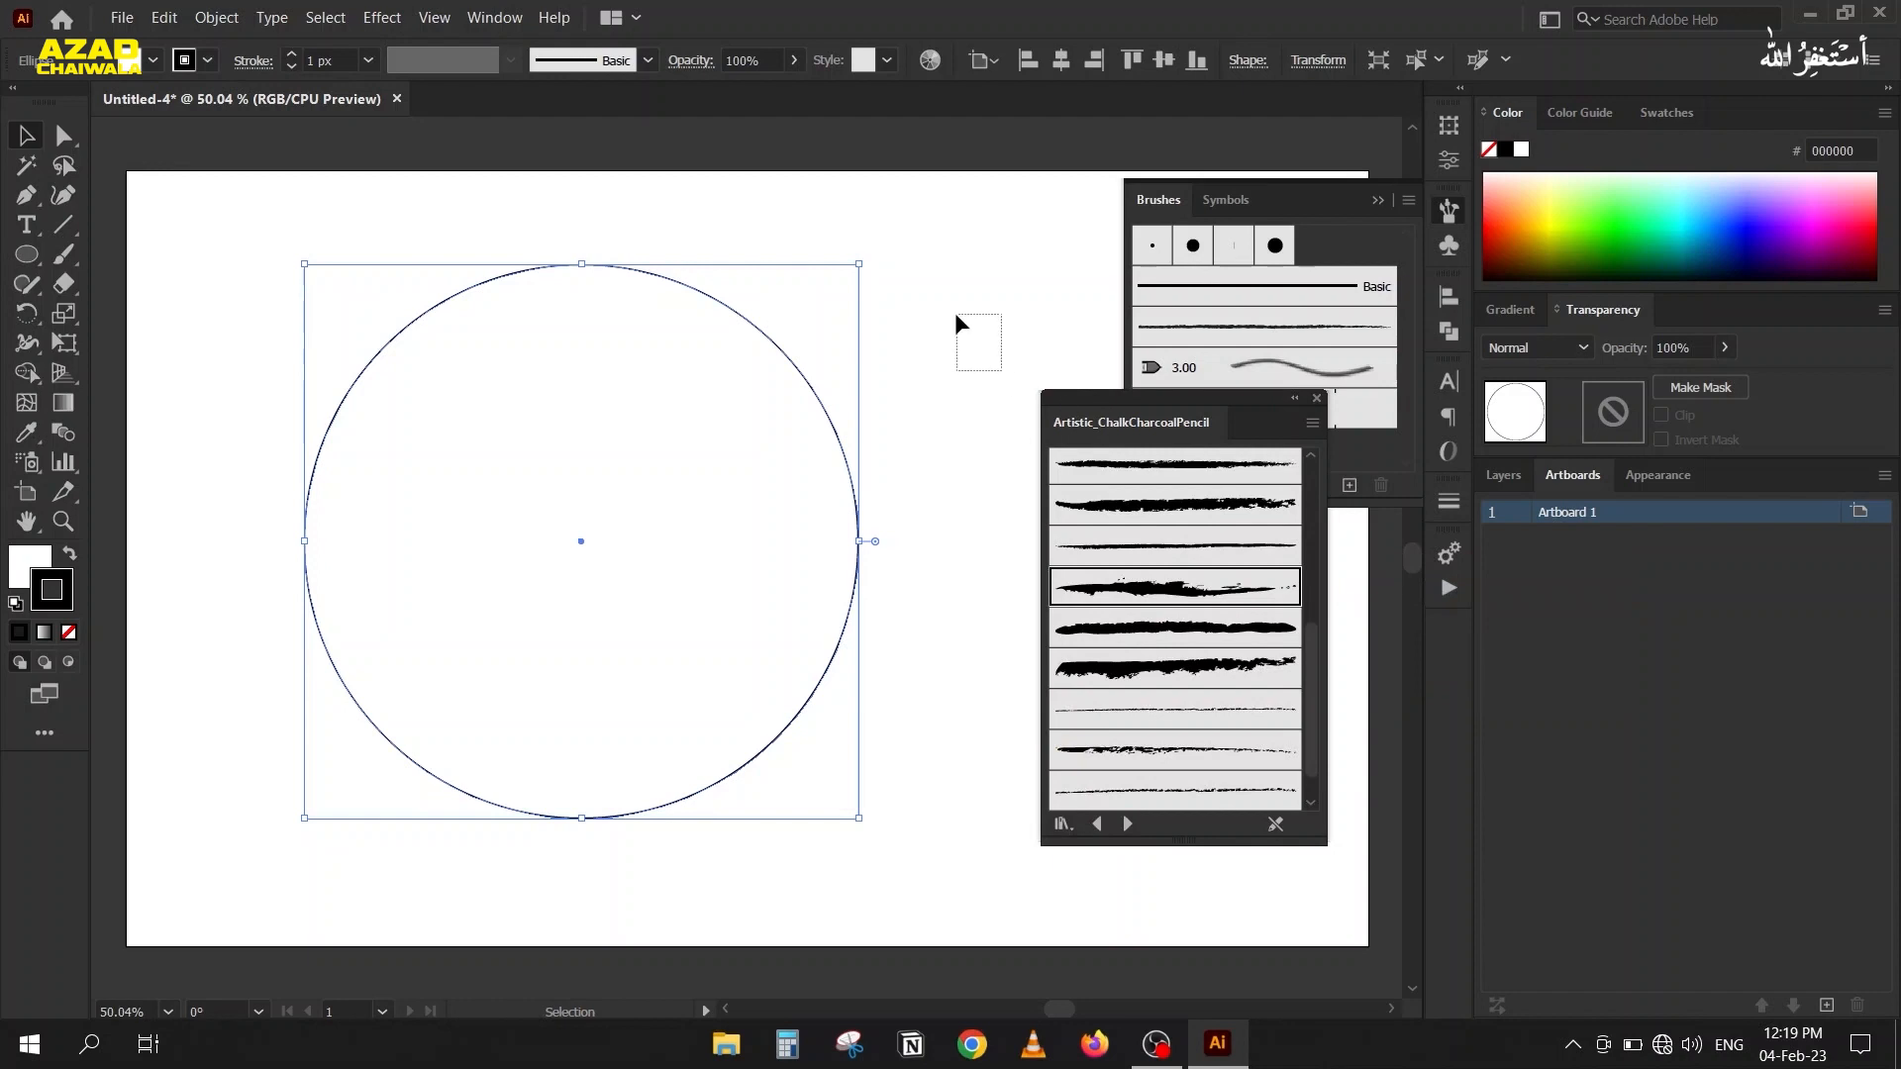
pyautogui.moveTo(955, 312); pyautogui.dragTo(959, 317)
pyautogui.moveTo(1072, 404); pyautogui.dragTo(941, 304)
pyautogui.scroll(-4, 1034, 522)
pyautogui.scroll(-5, 1035, 522)
# Apply the Charcoal - Rough brush to the circle, close the brush library and set the stroke weight to 4 px.
pyautogui.click(1007, 492)
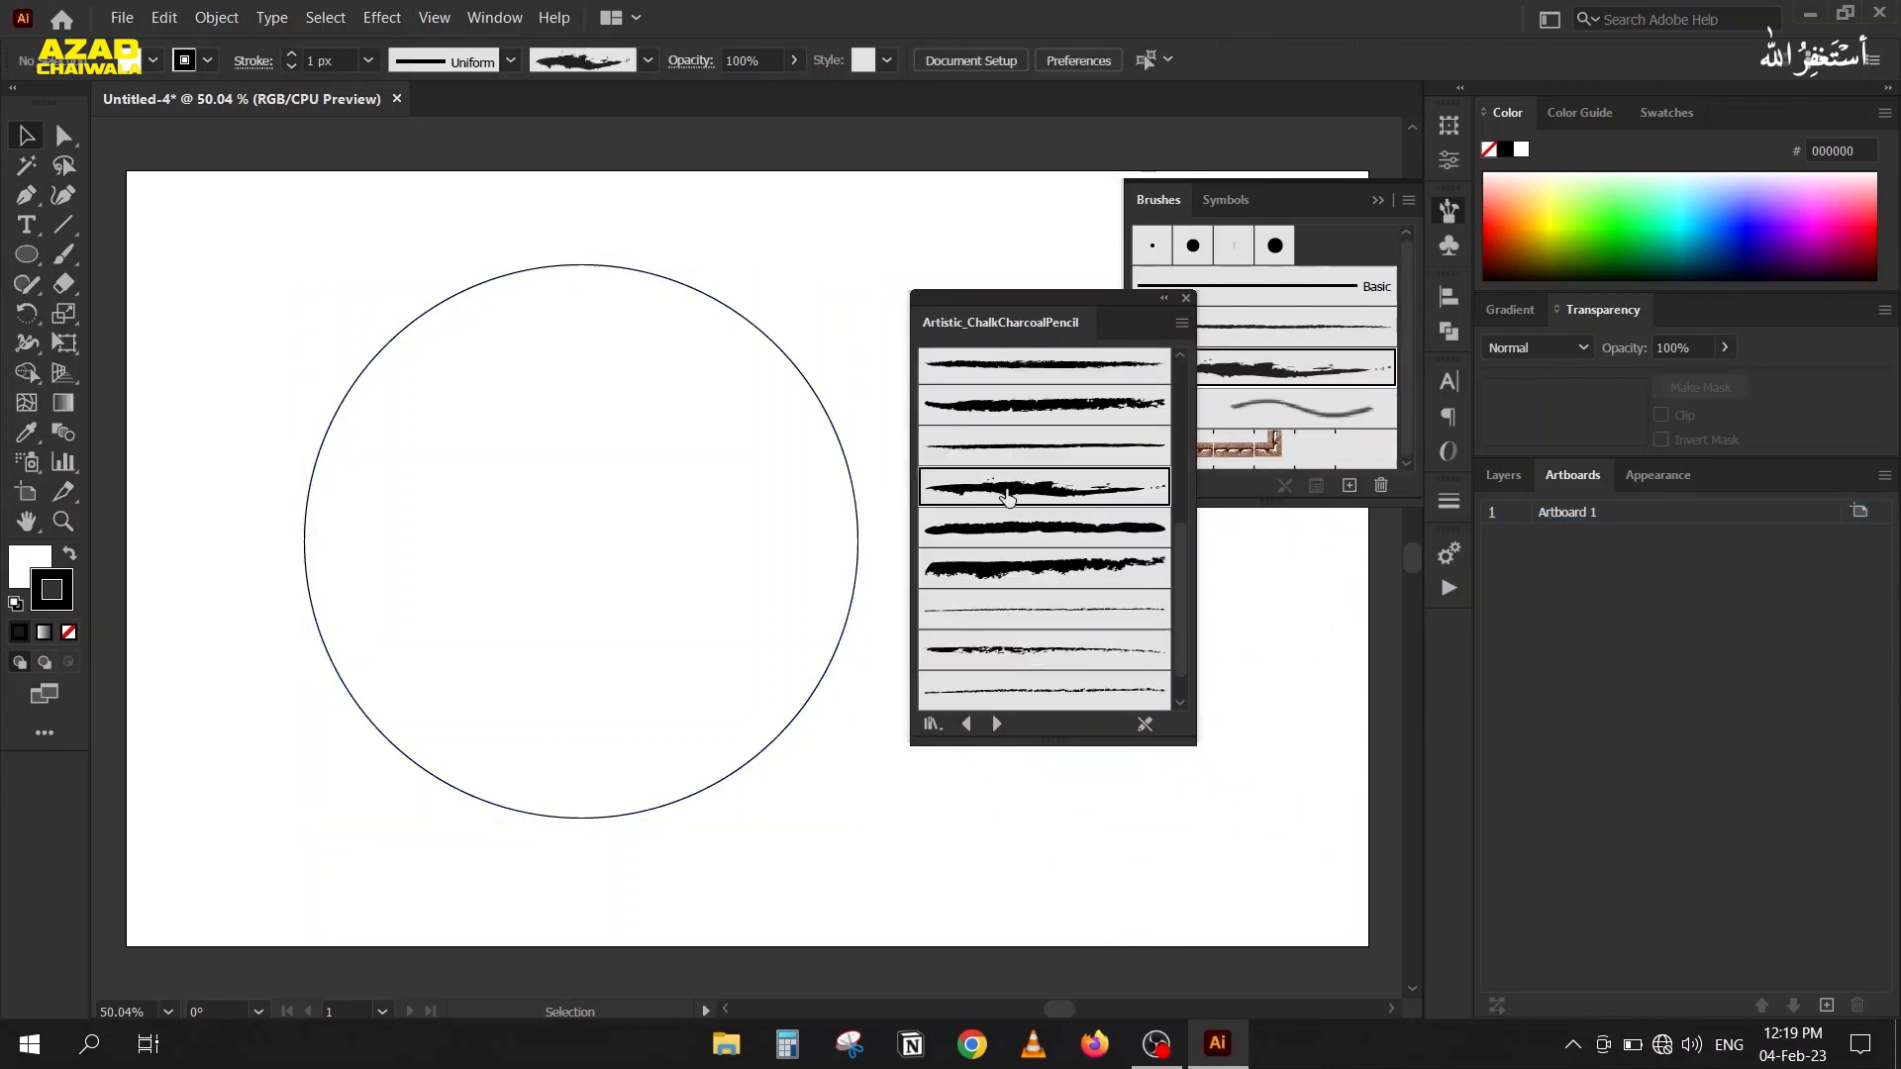
pyautogui.moveTo(307, 247); pyautogui.dragTo(399, 464)
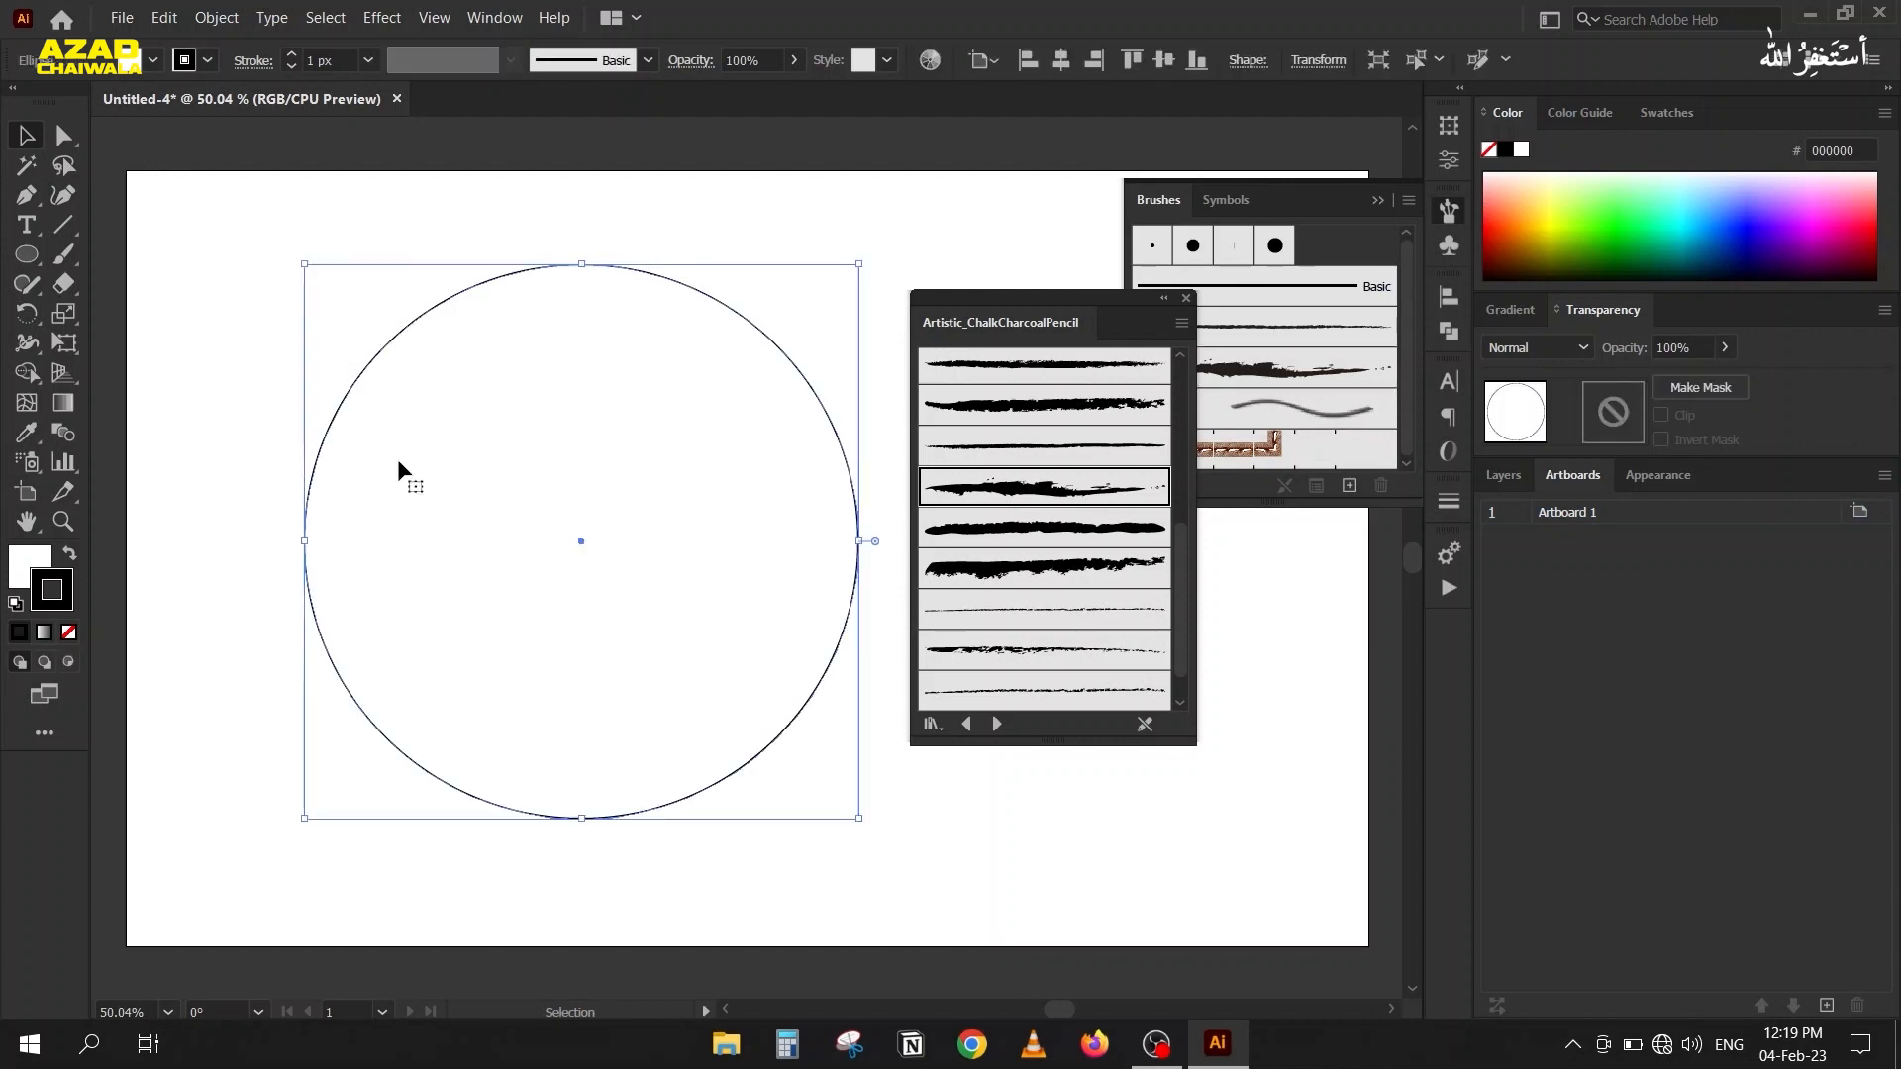
pyautogui.click(997, 484)
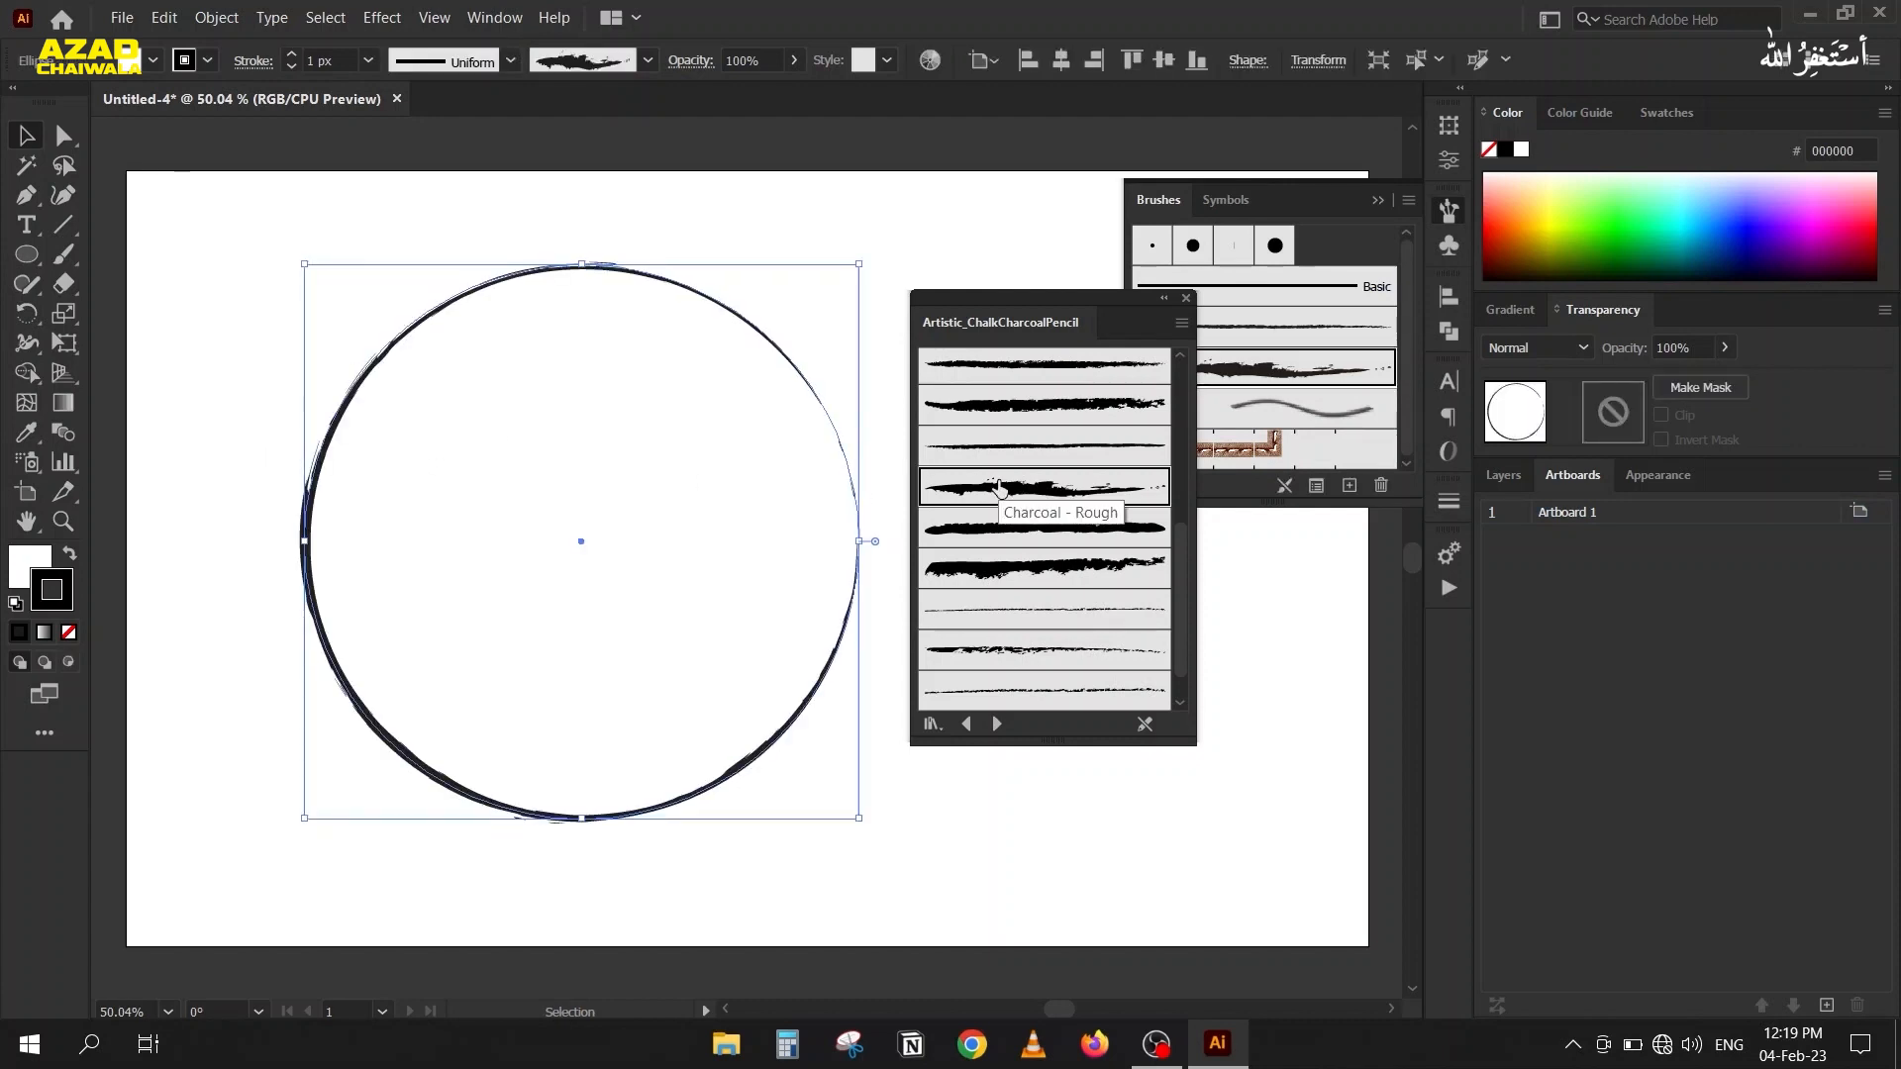
pyautogui.click(1185, 298)
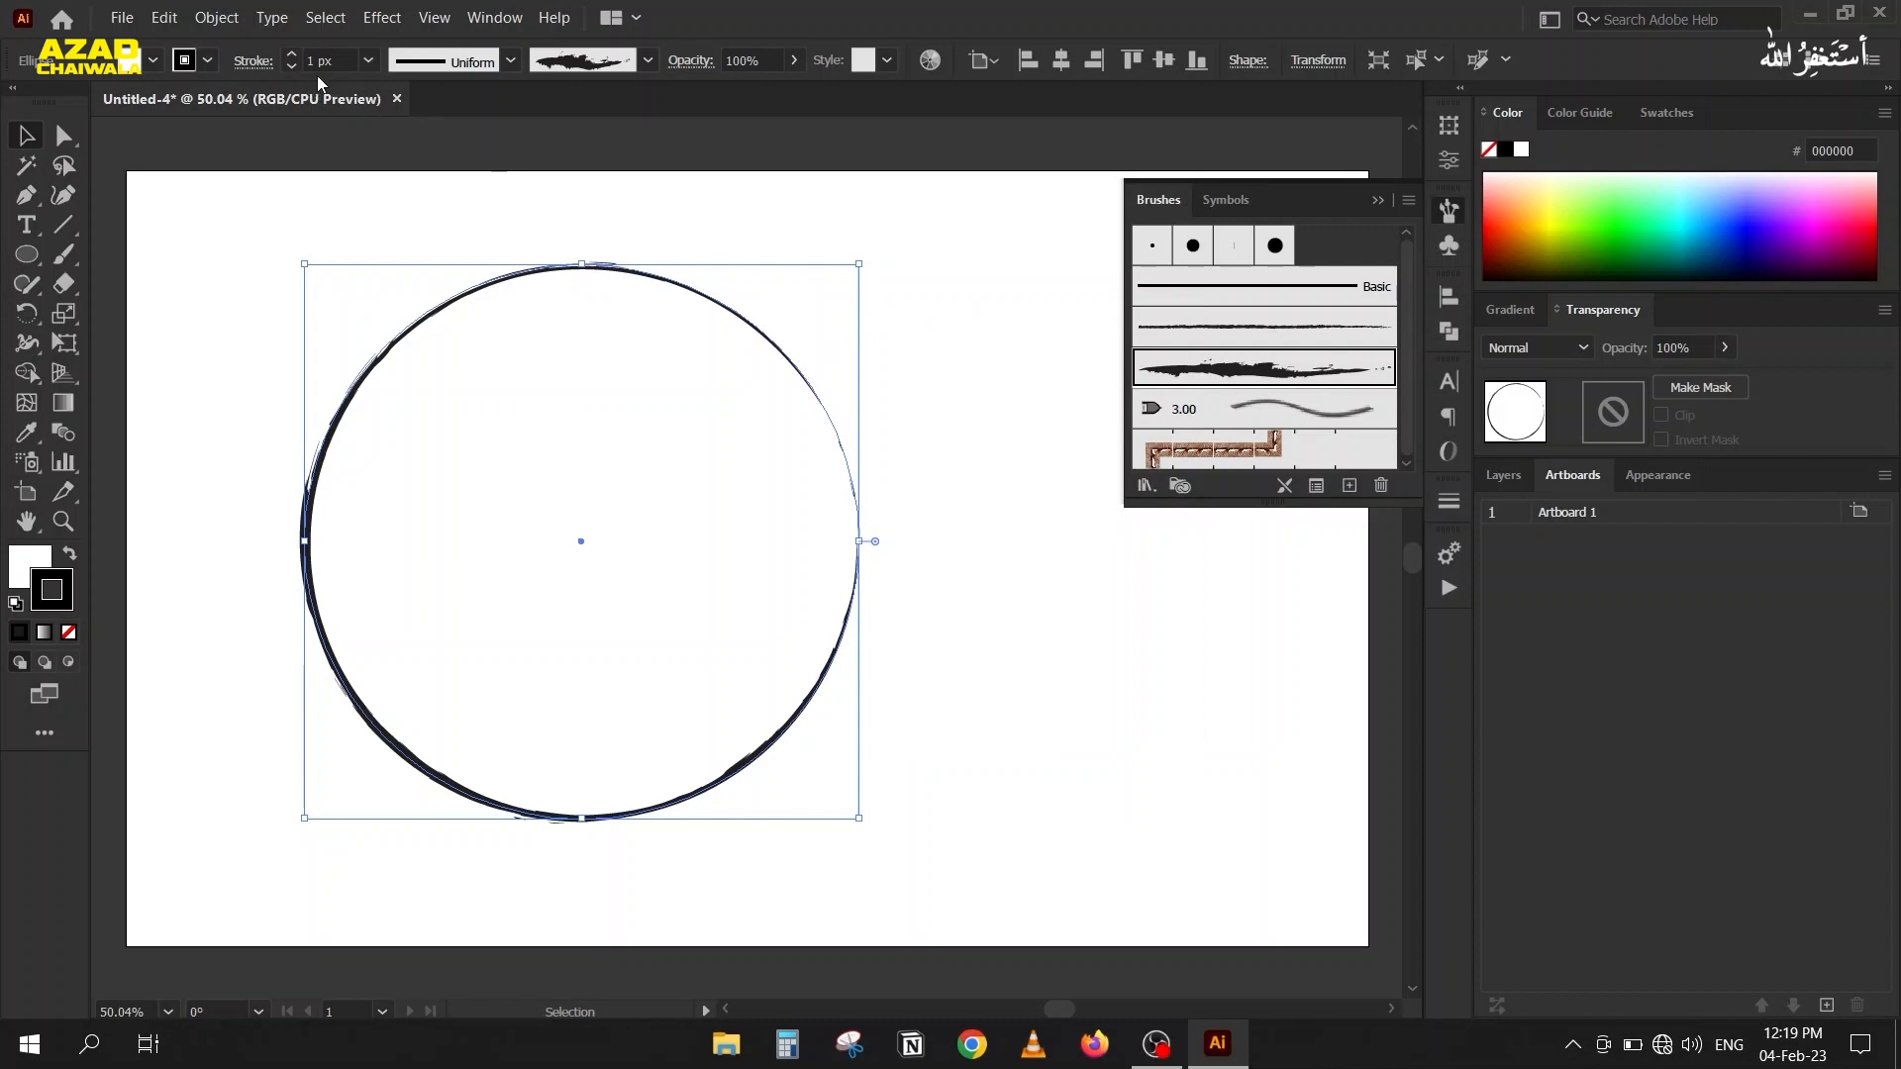
pyautogui.scroll(3, 330, 56)
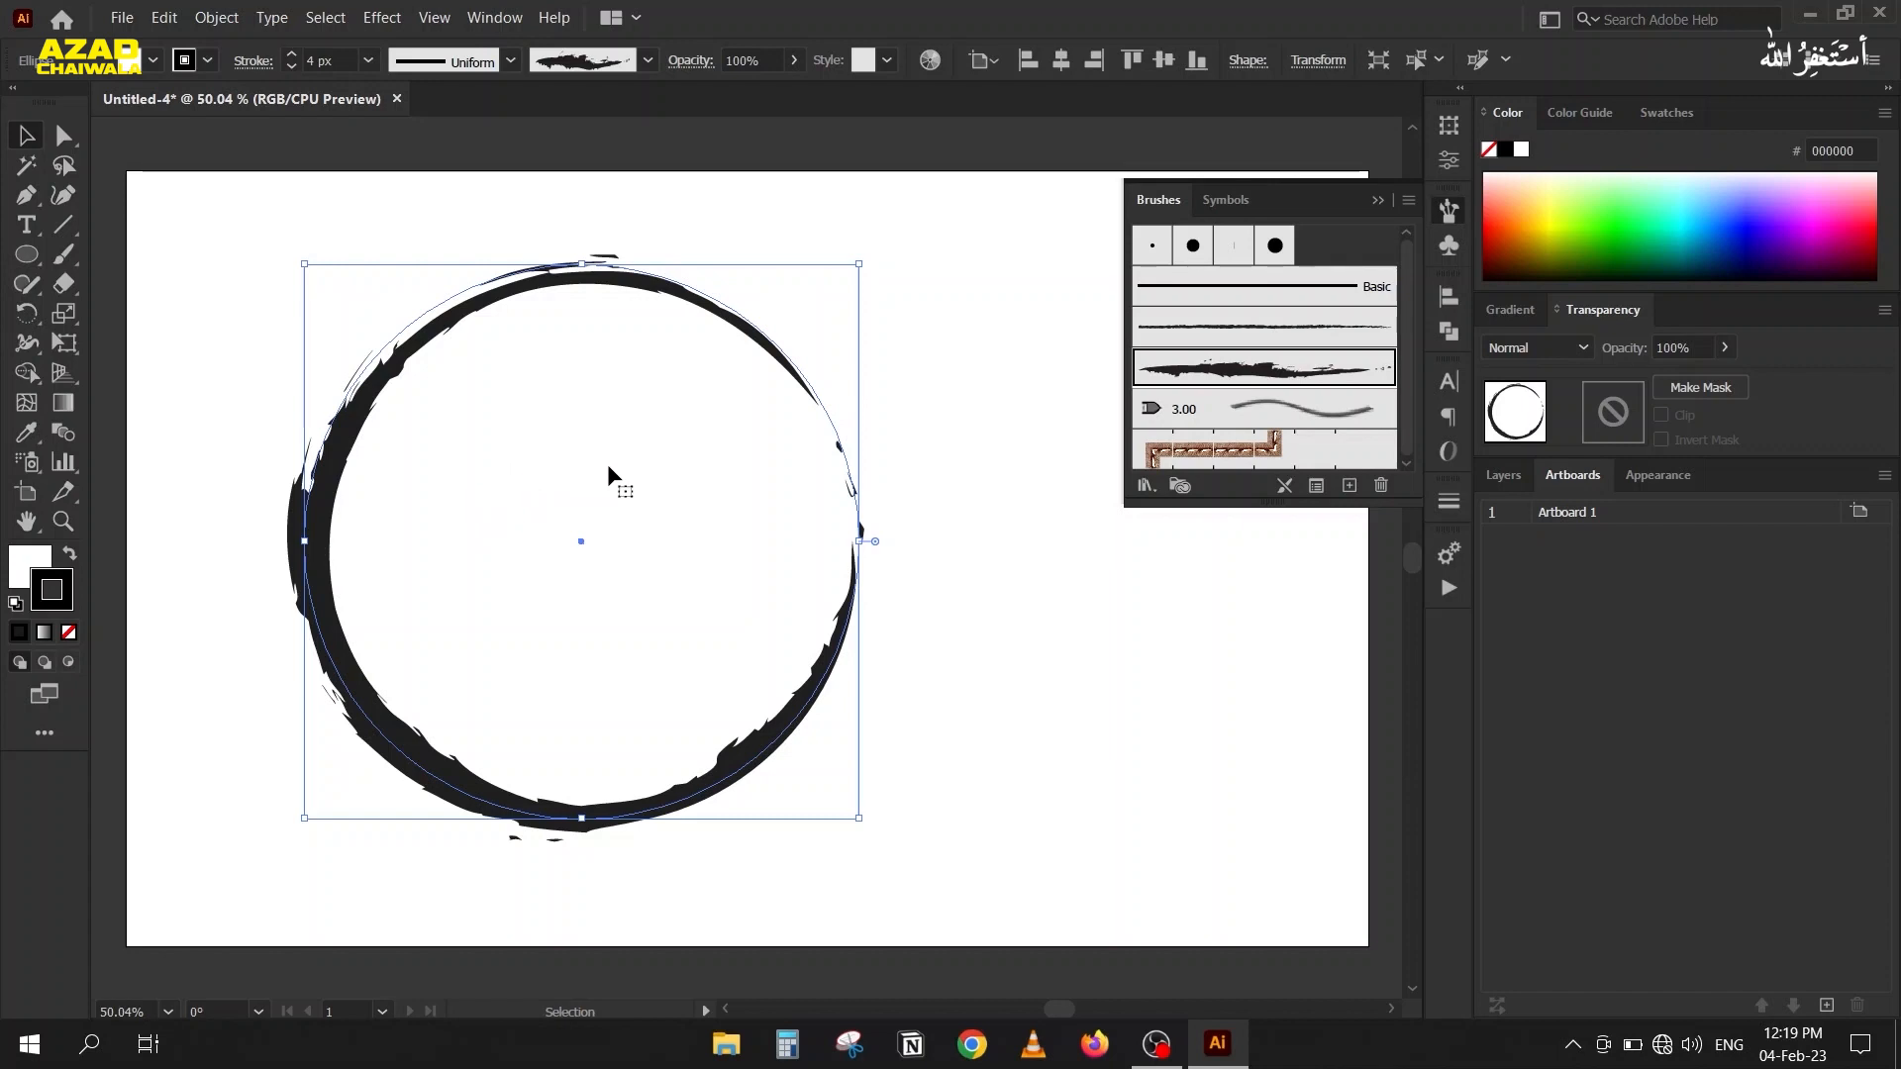
# Delete the circle and draw a quarter-circle arc rising from lower left to upper right with the Arc tool.
pyautogui.press('Delete')
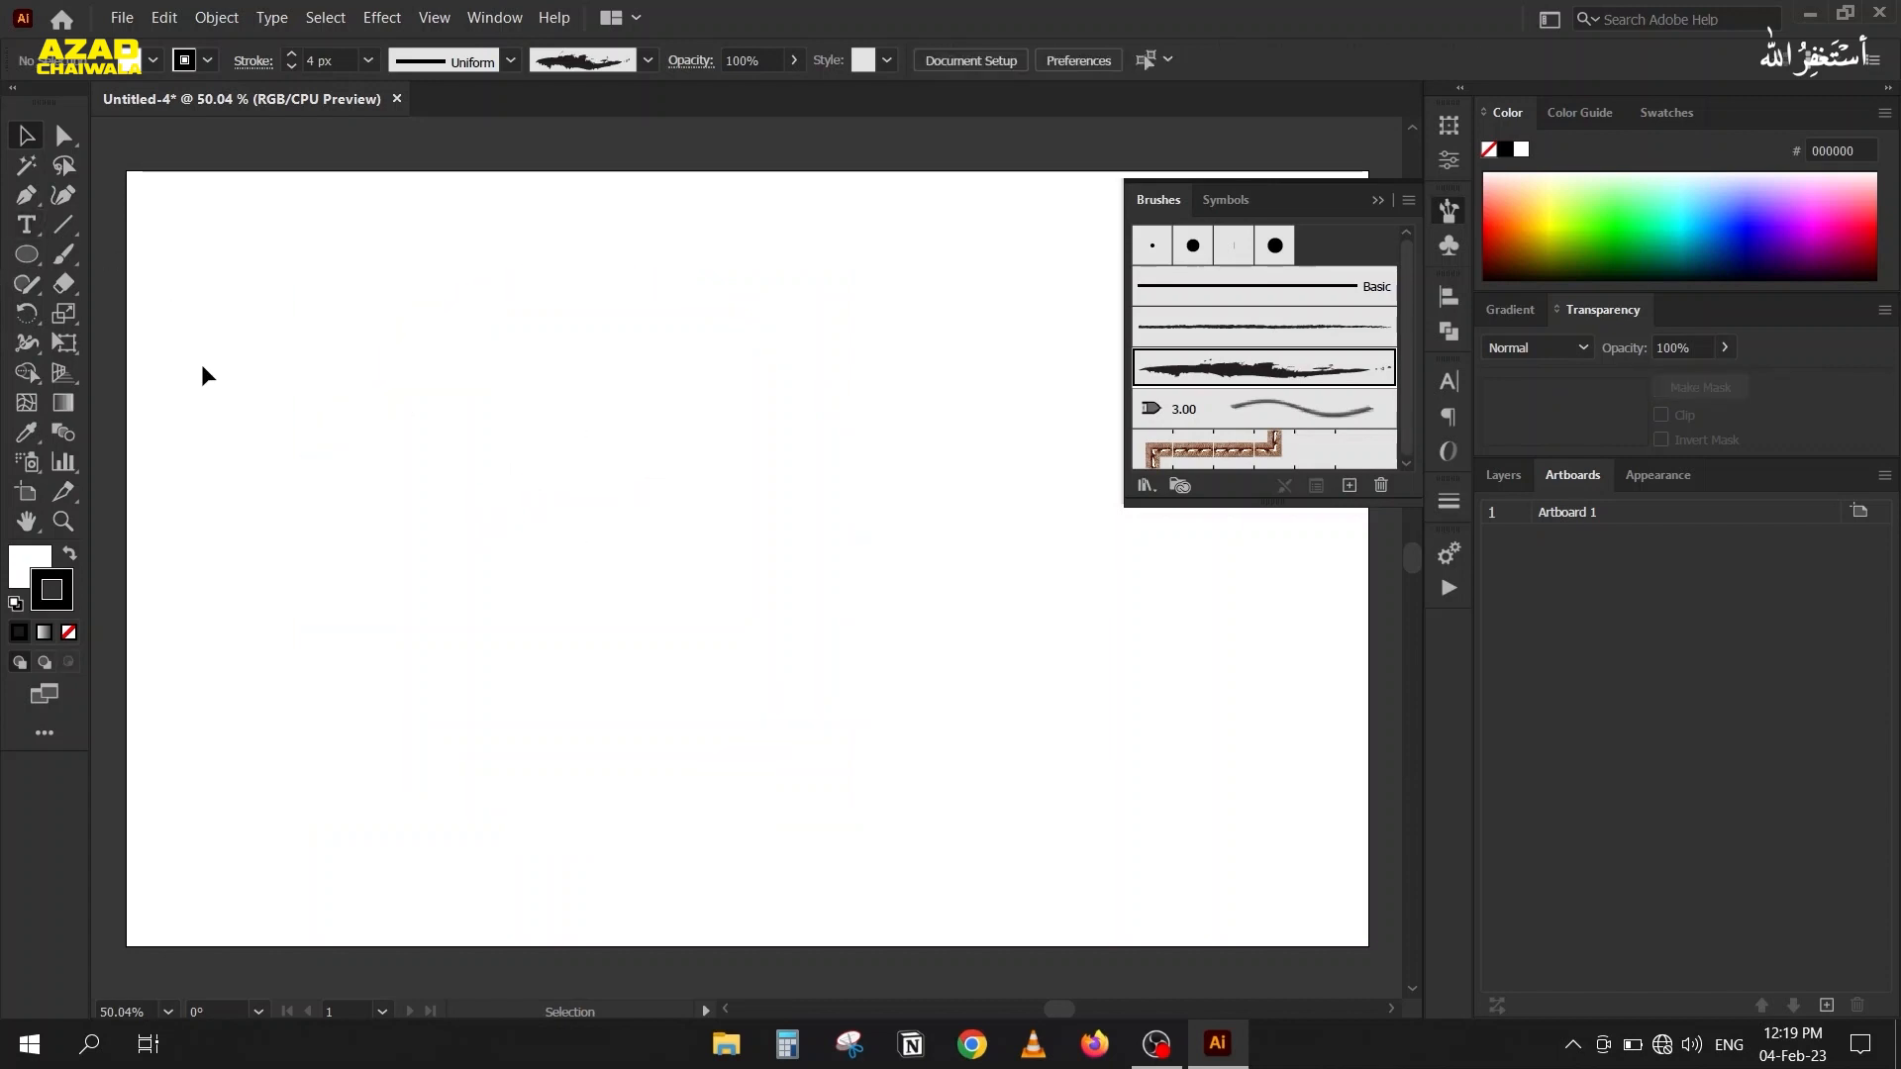
pyautogui.moveTo(64, 224); pyautogui.dragTo(148, 255)
pyautogui.moveTo(344, 649)
pyautogui.mouseDown()
pyautogui.moveTo(694, 218)
pyautogui.moveTo(725, 228)
pyautogui.mouseUp()
pyautogui.press('v')
pyautogui.moveTo(387, 382); pyautogui.dragTo(331, 475)
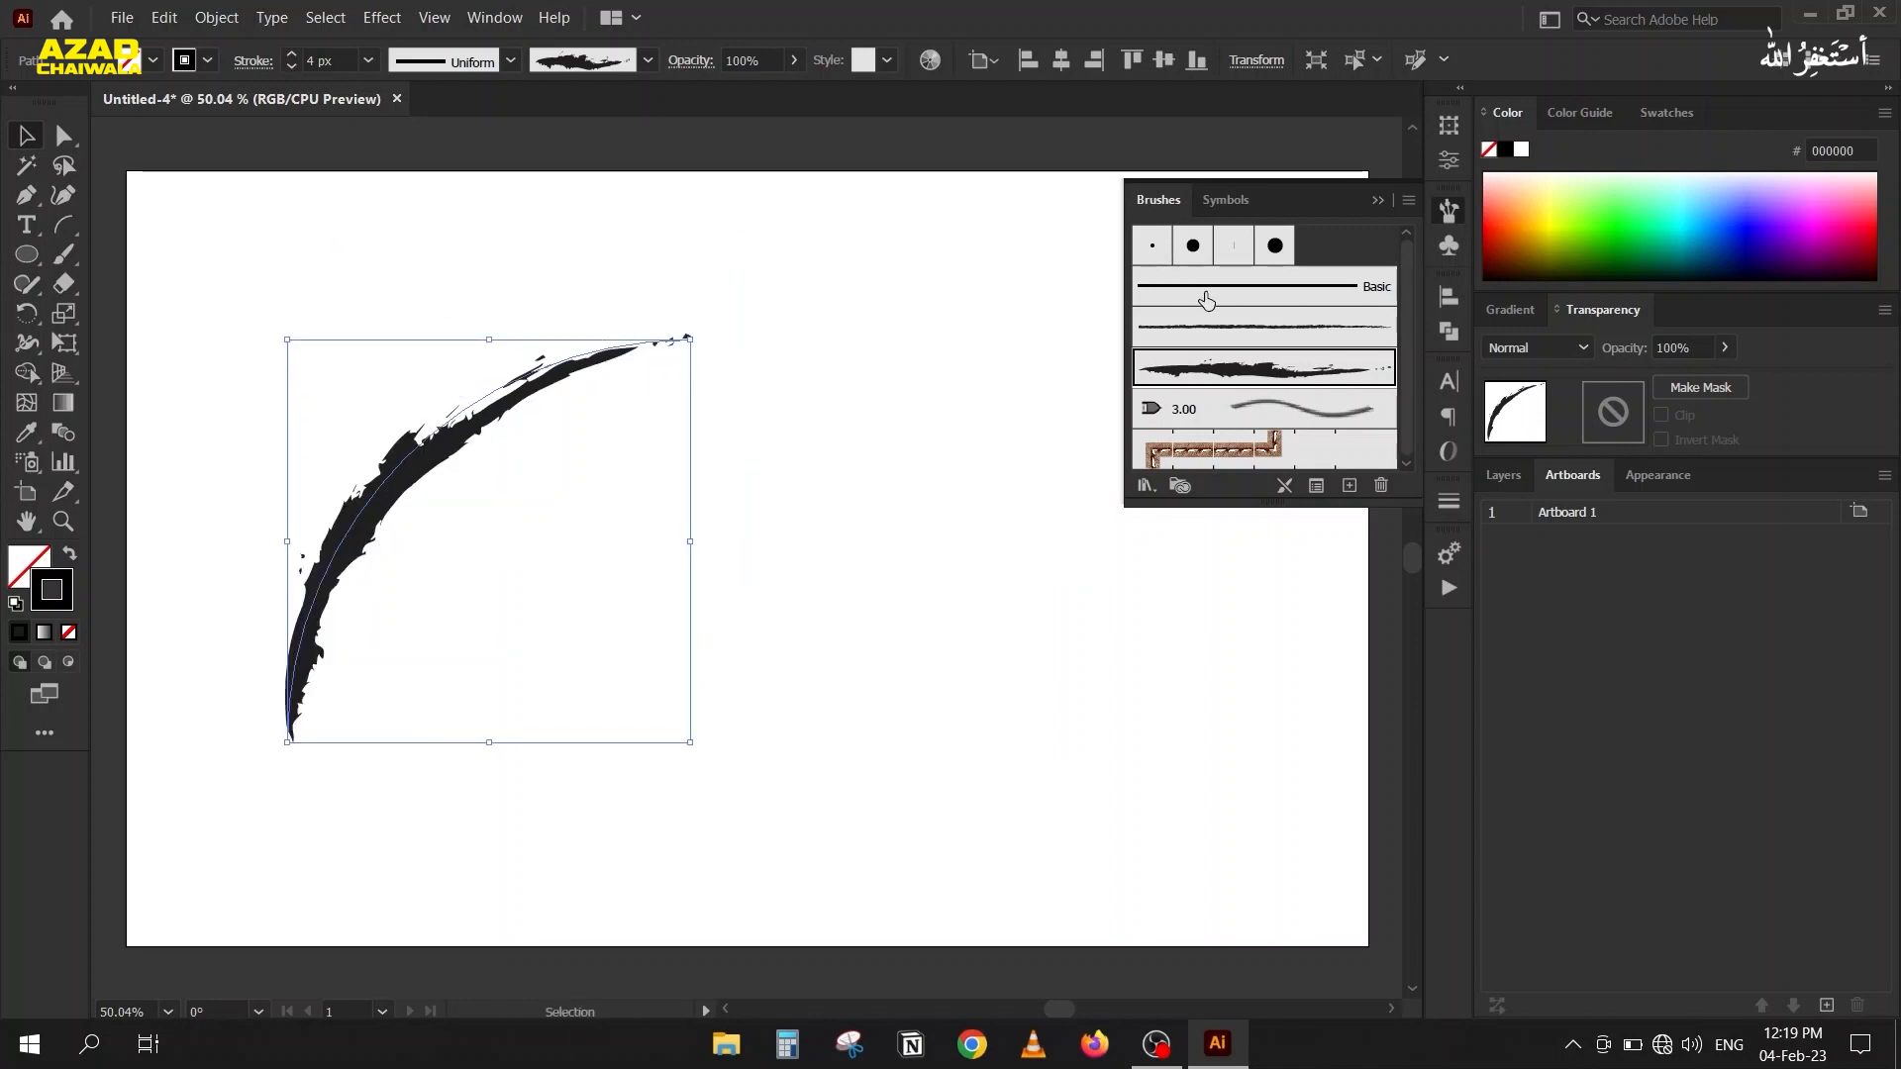
# Set the arc's brush to Basic, open the Arrows_Standard brush library and enlarge it to show more brushes.
pyautogui.click(1171, 293)
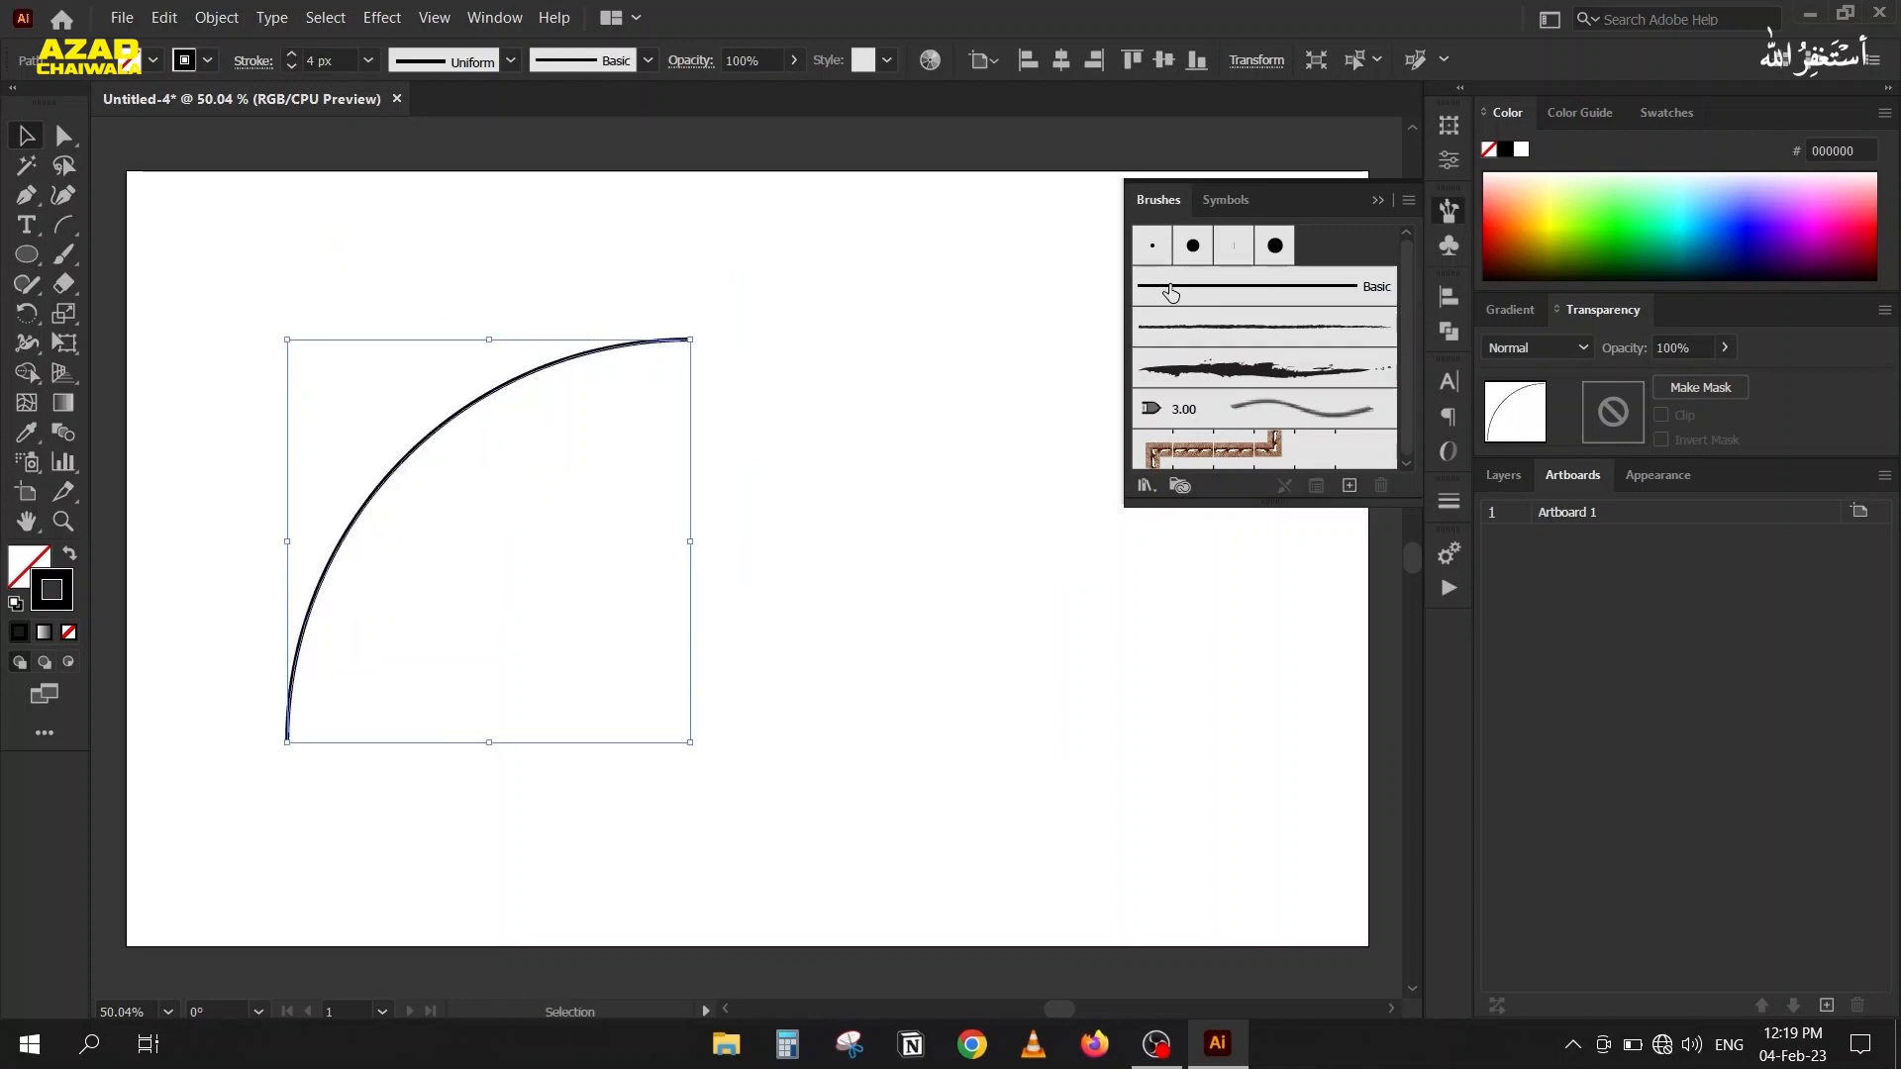
pyautogui.click(1146, 485)
pyautogui.moveTo(1185, 552)
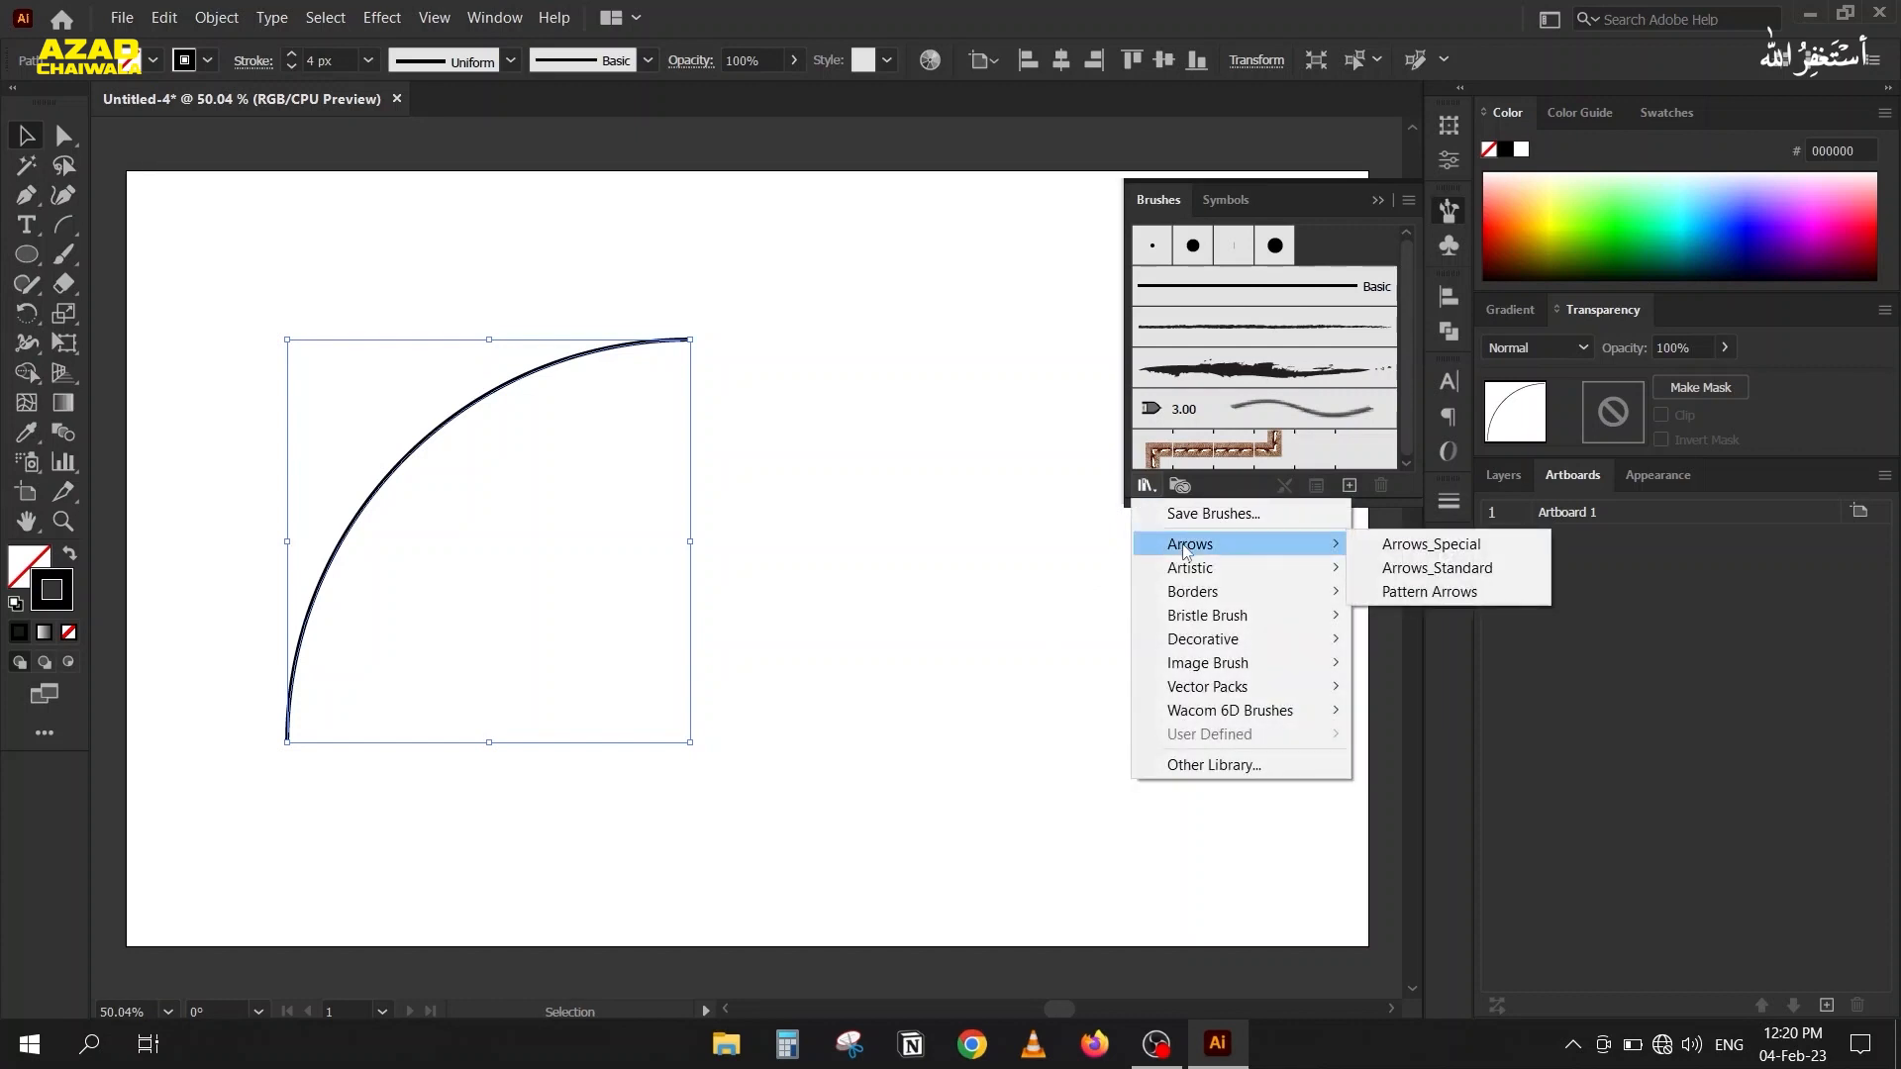
pyautogui.click(1384, 574)
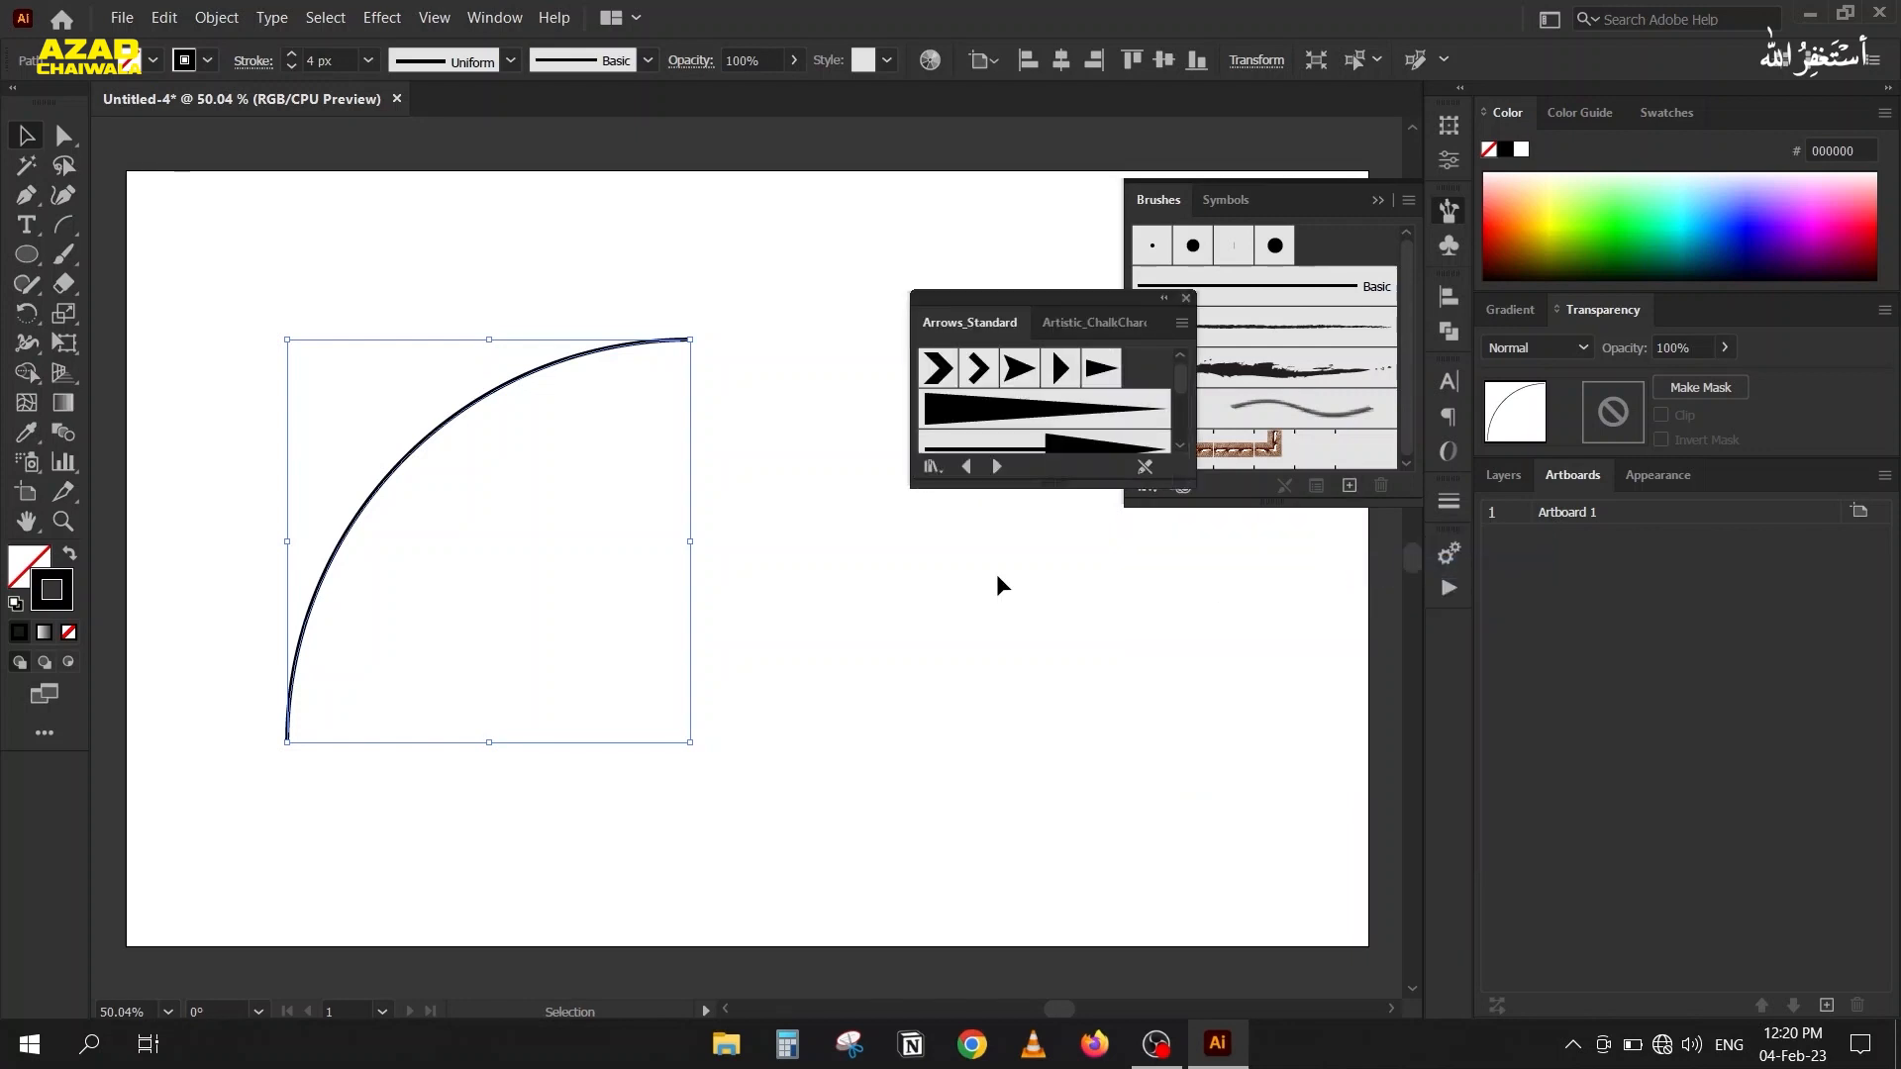
pyautogui.moveTo(1065, 483); pyautogui.dragTo(1065, 677)
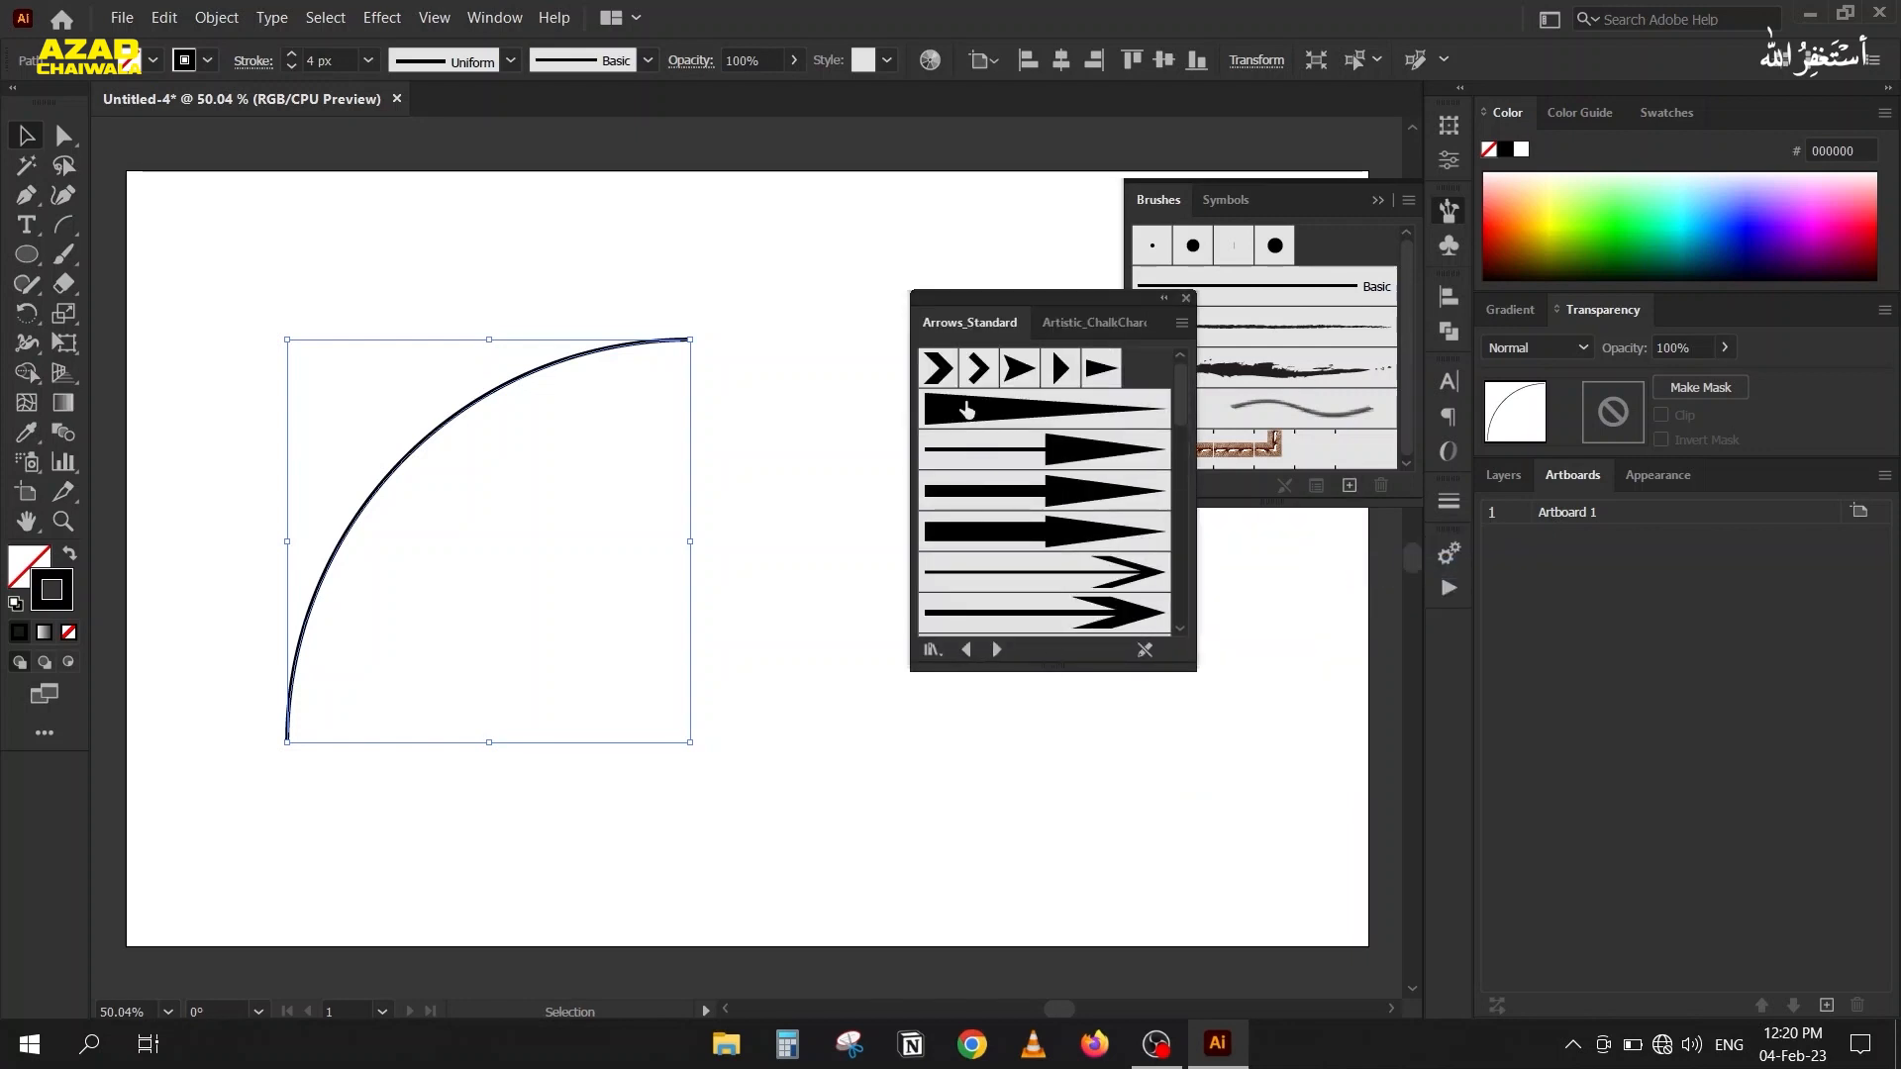
# Try the five repeating arrowhead brushes on the arc, beginning with Arrow 1.01 and Arrow 1.02.
pyautogui.click(930, 375)
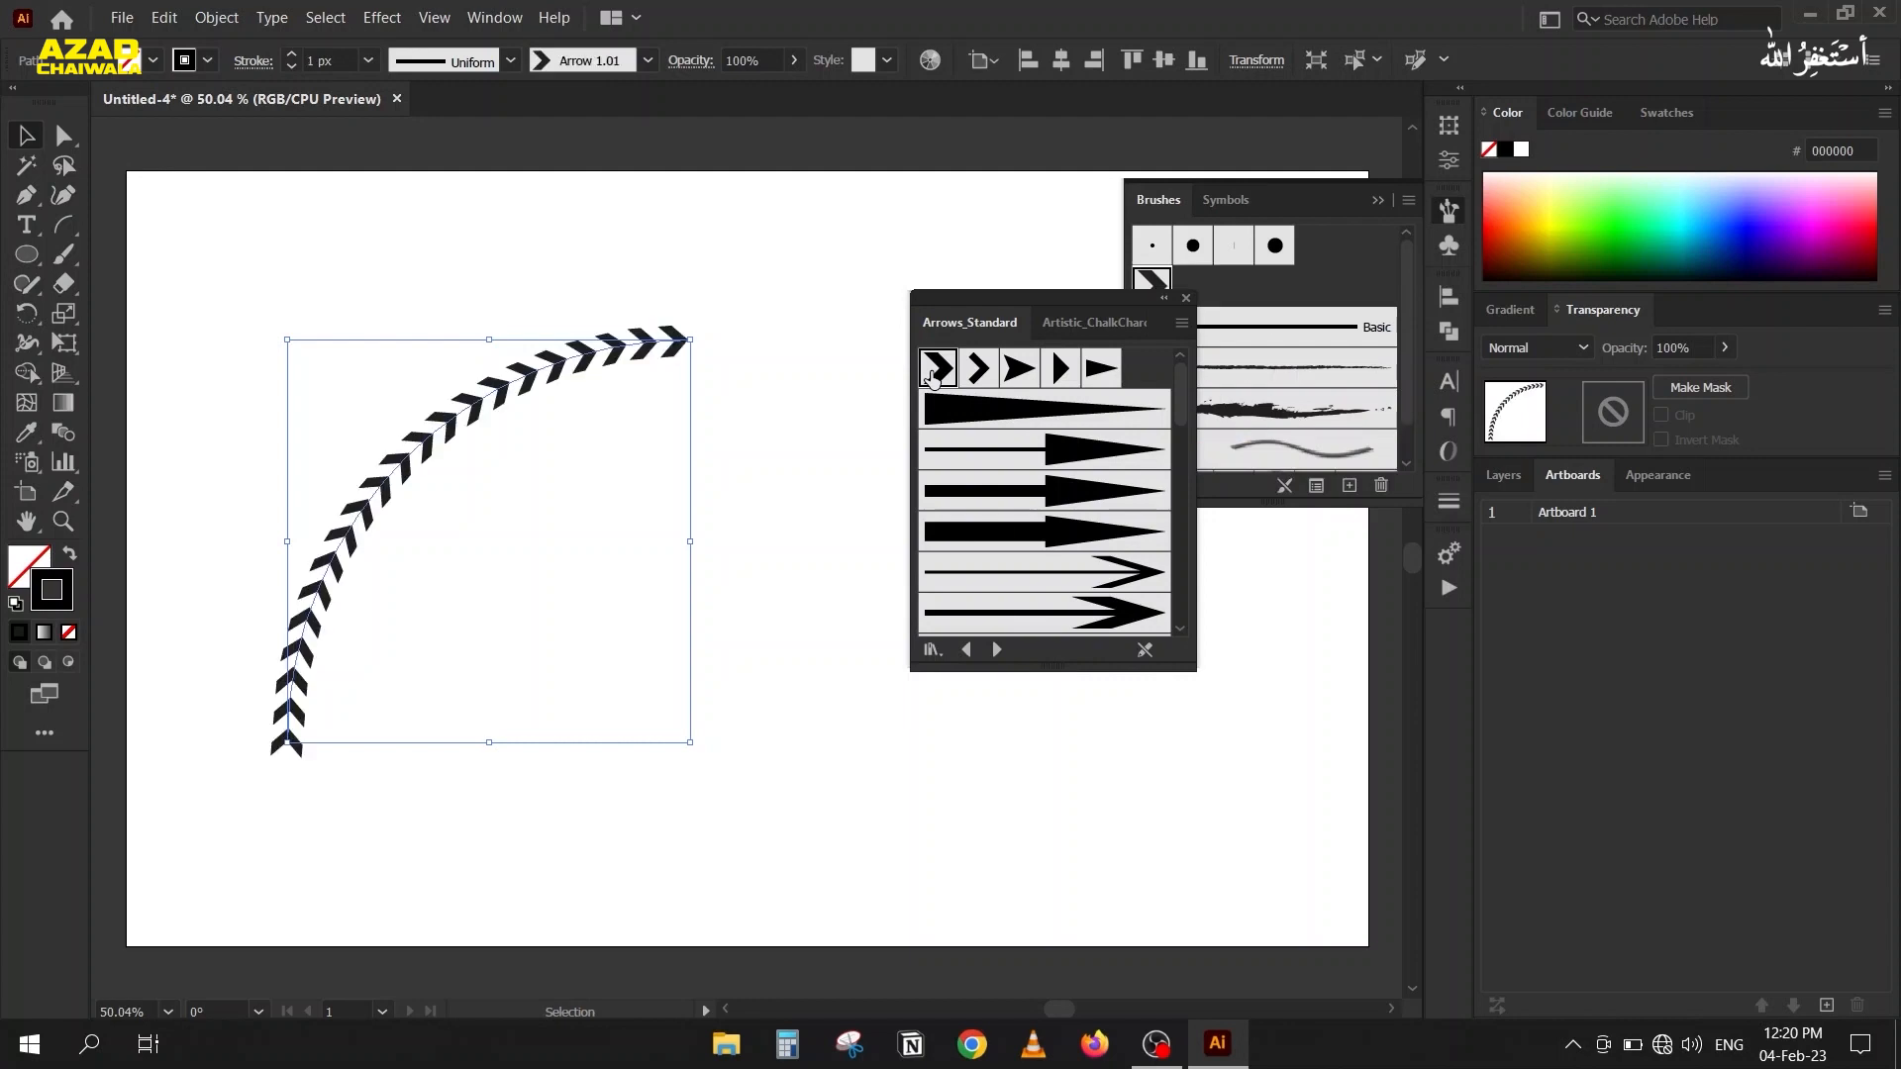
pyautogui.click(978, 370)
pyautogui.click(1017, 374)
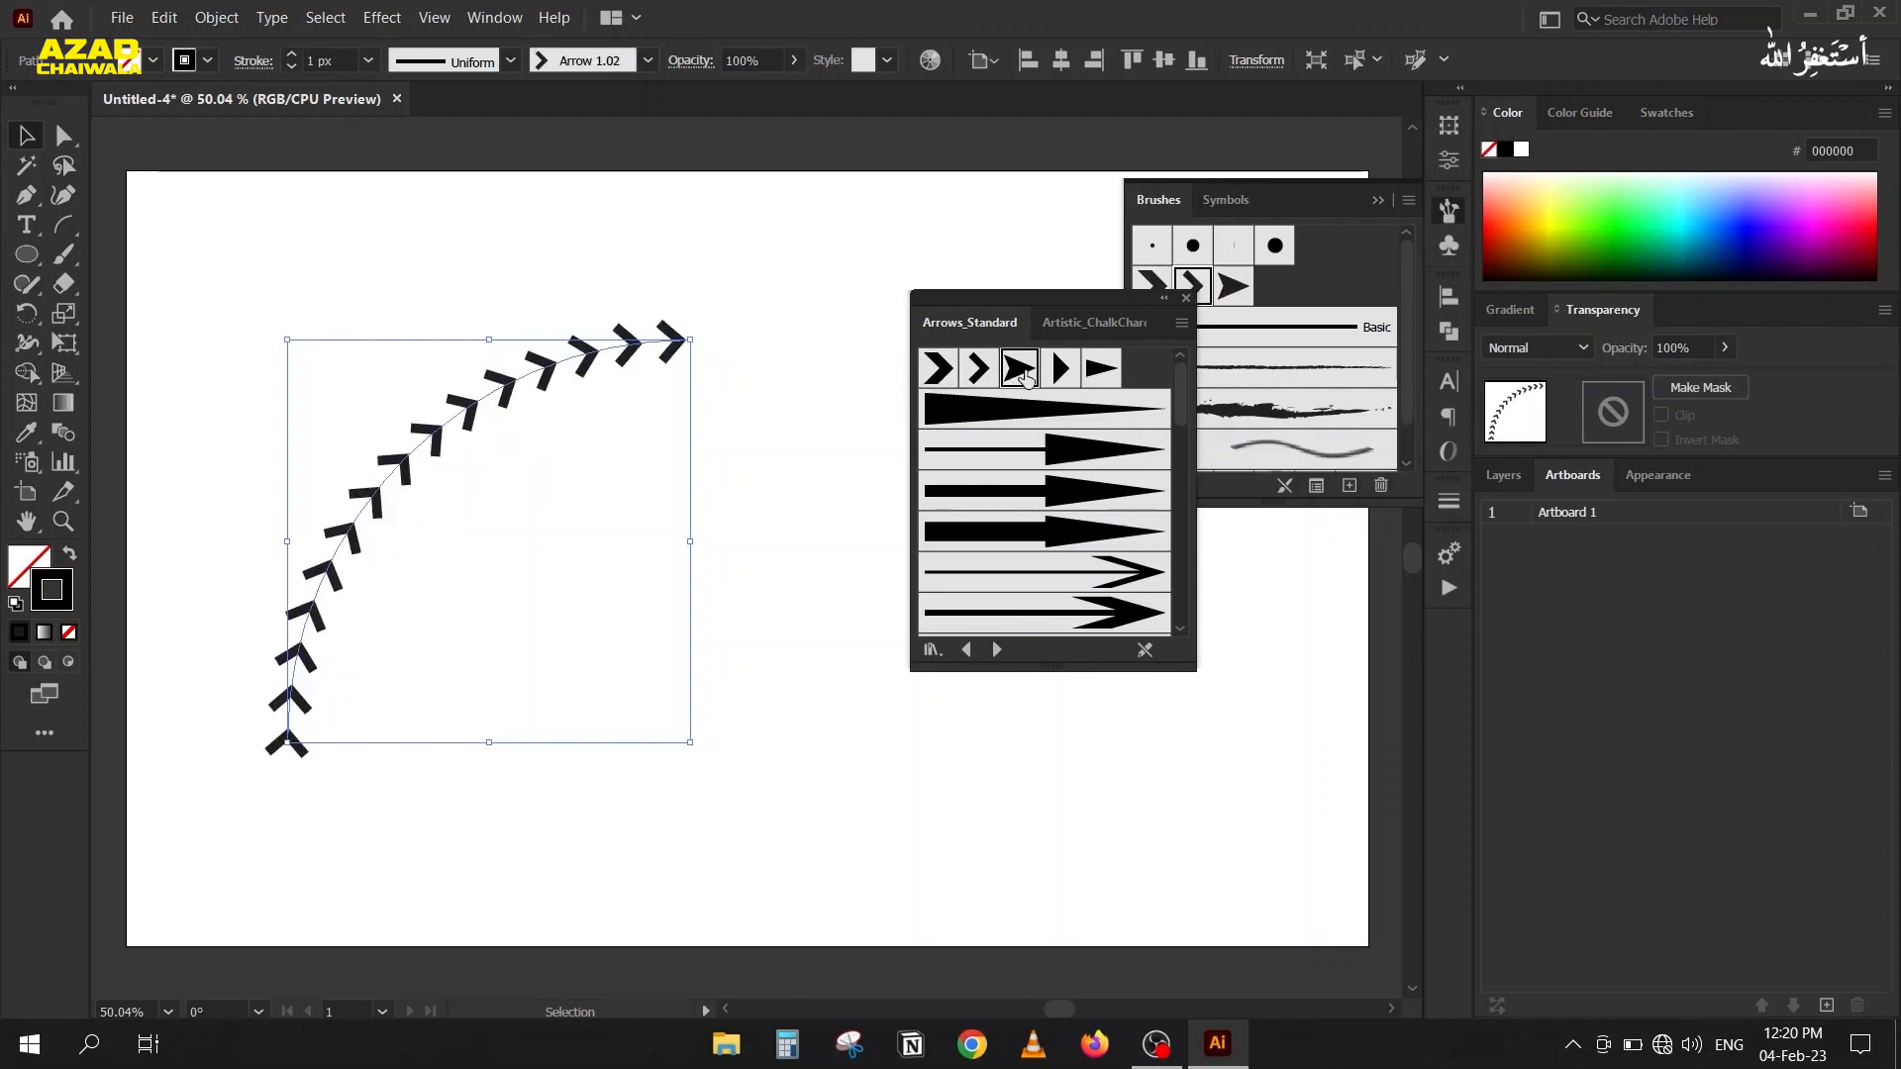
pyautogui.click(1060, 371)
pyautogui.click(1101, 369)
pyautogui.click(1060, 370)
pyautogui.click(1019, 368)
# Try the long-shaft arrow brushes on the arc, ending with the medium-shaft solid-head arrow, and close the Arrows_Standard library.
pyautogui.click(983, 453)
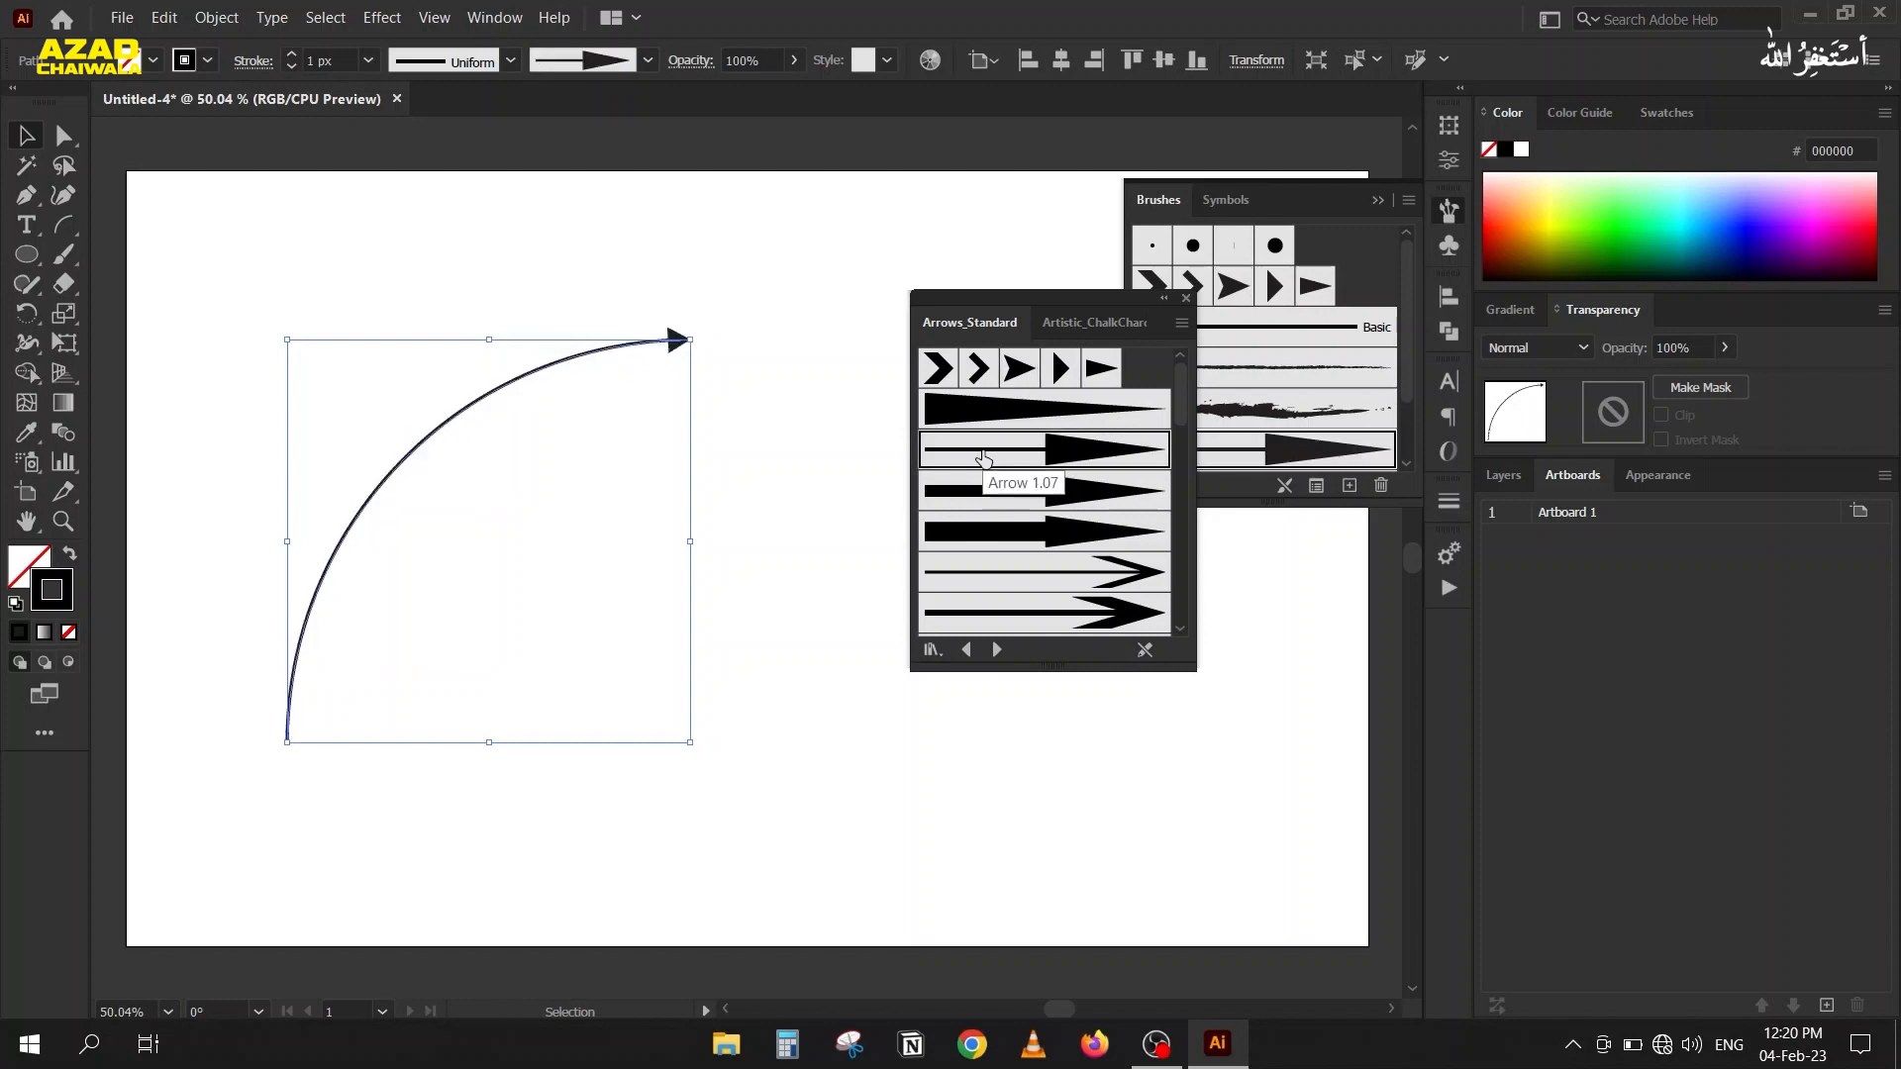
pyautogui.click(999, 491)
pyautogui.click(1002, 532)
pyautogui.click(1009, 580)
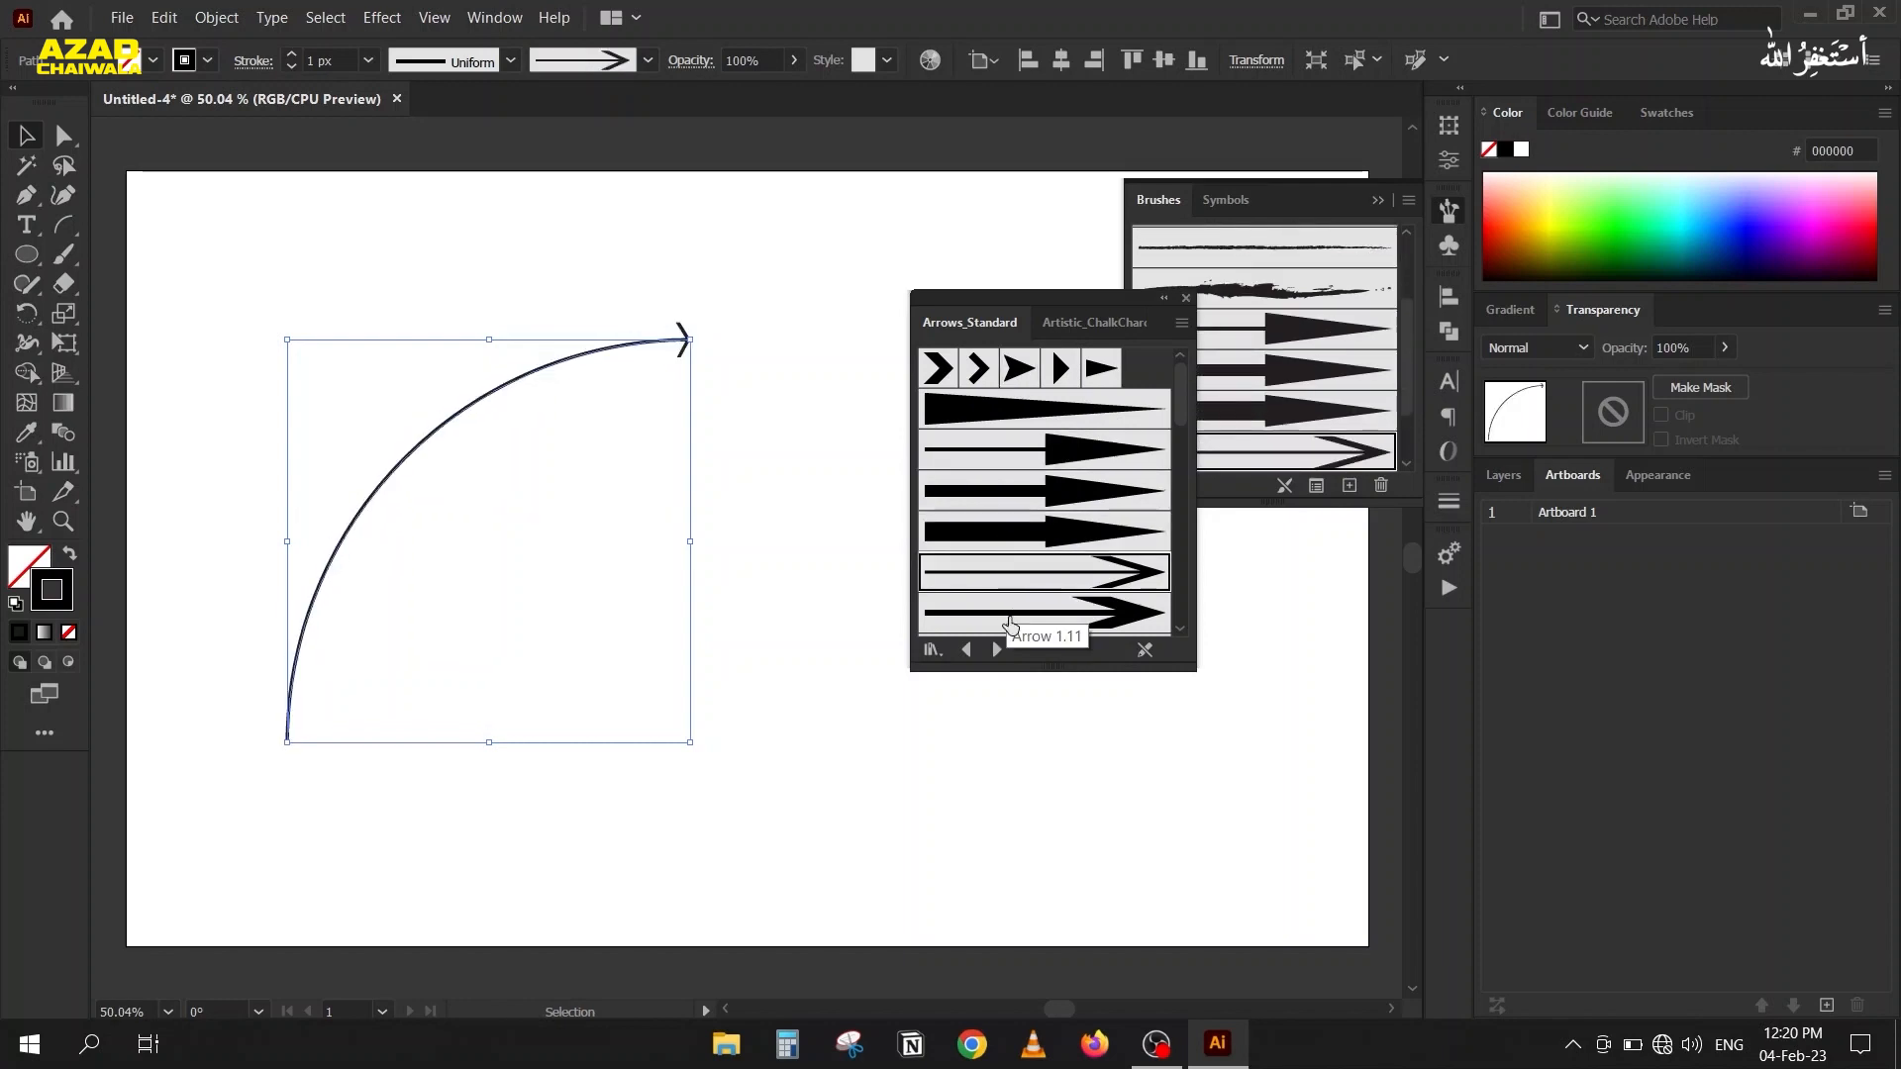
pyautogui.click(1008, 617)
pyautogui.click(1009, 536)
pyautogui.click(1005, 491)
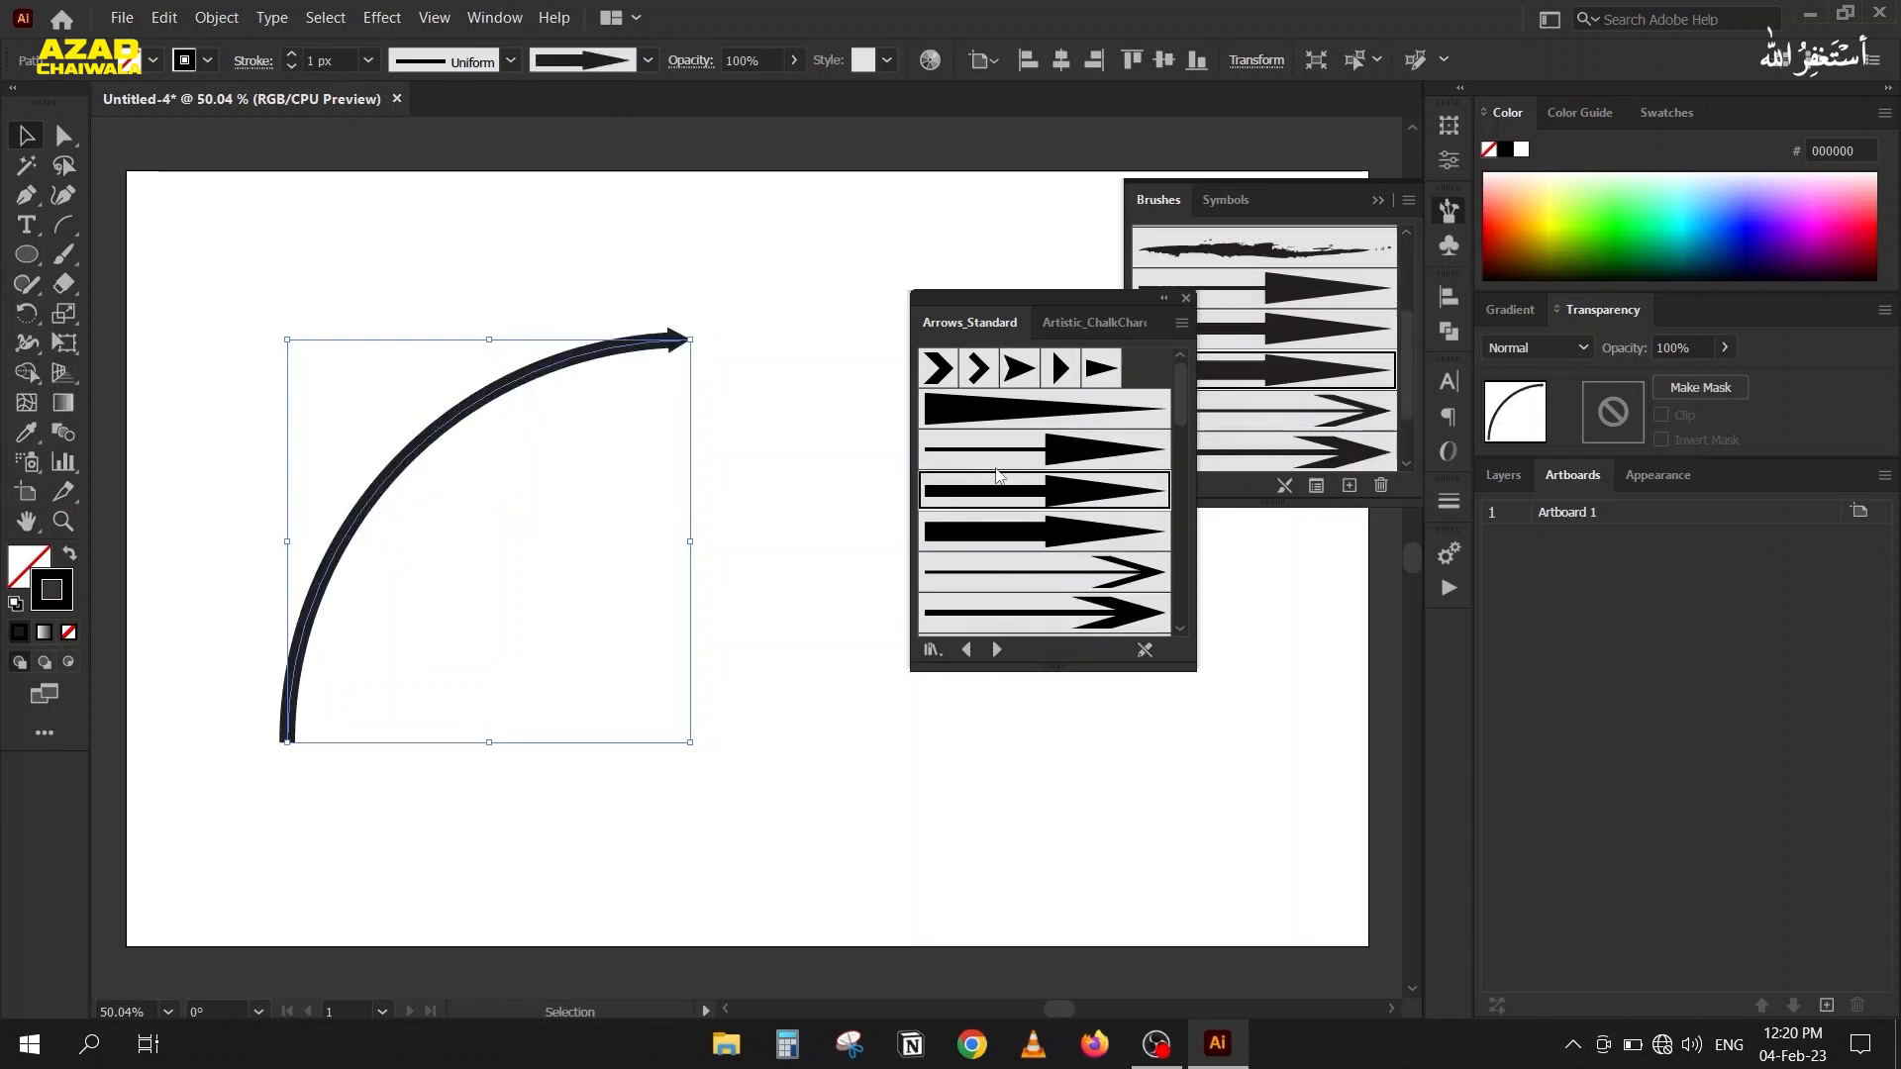
pyautogui.click(1186, 297)
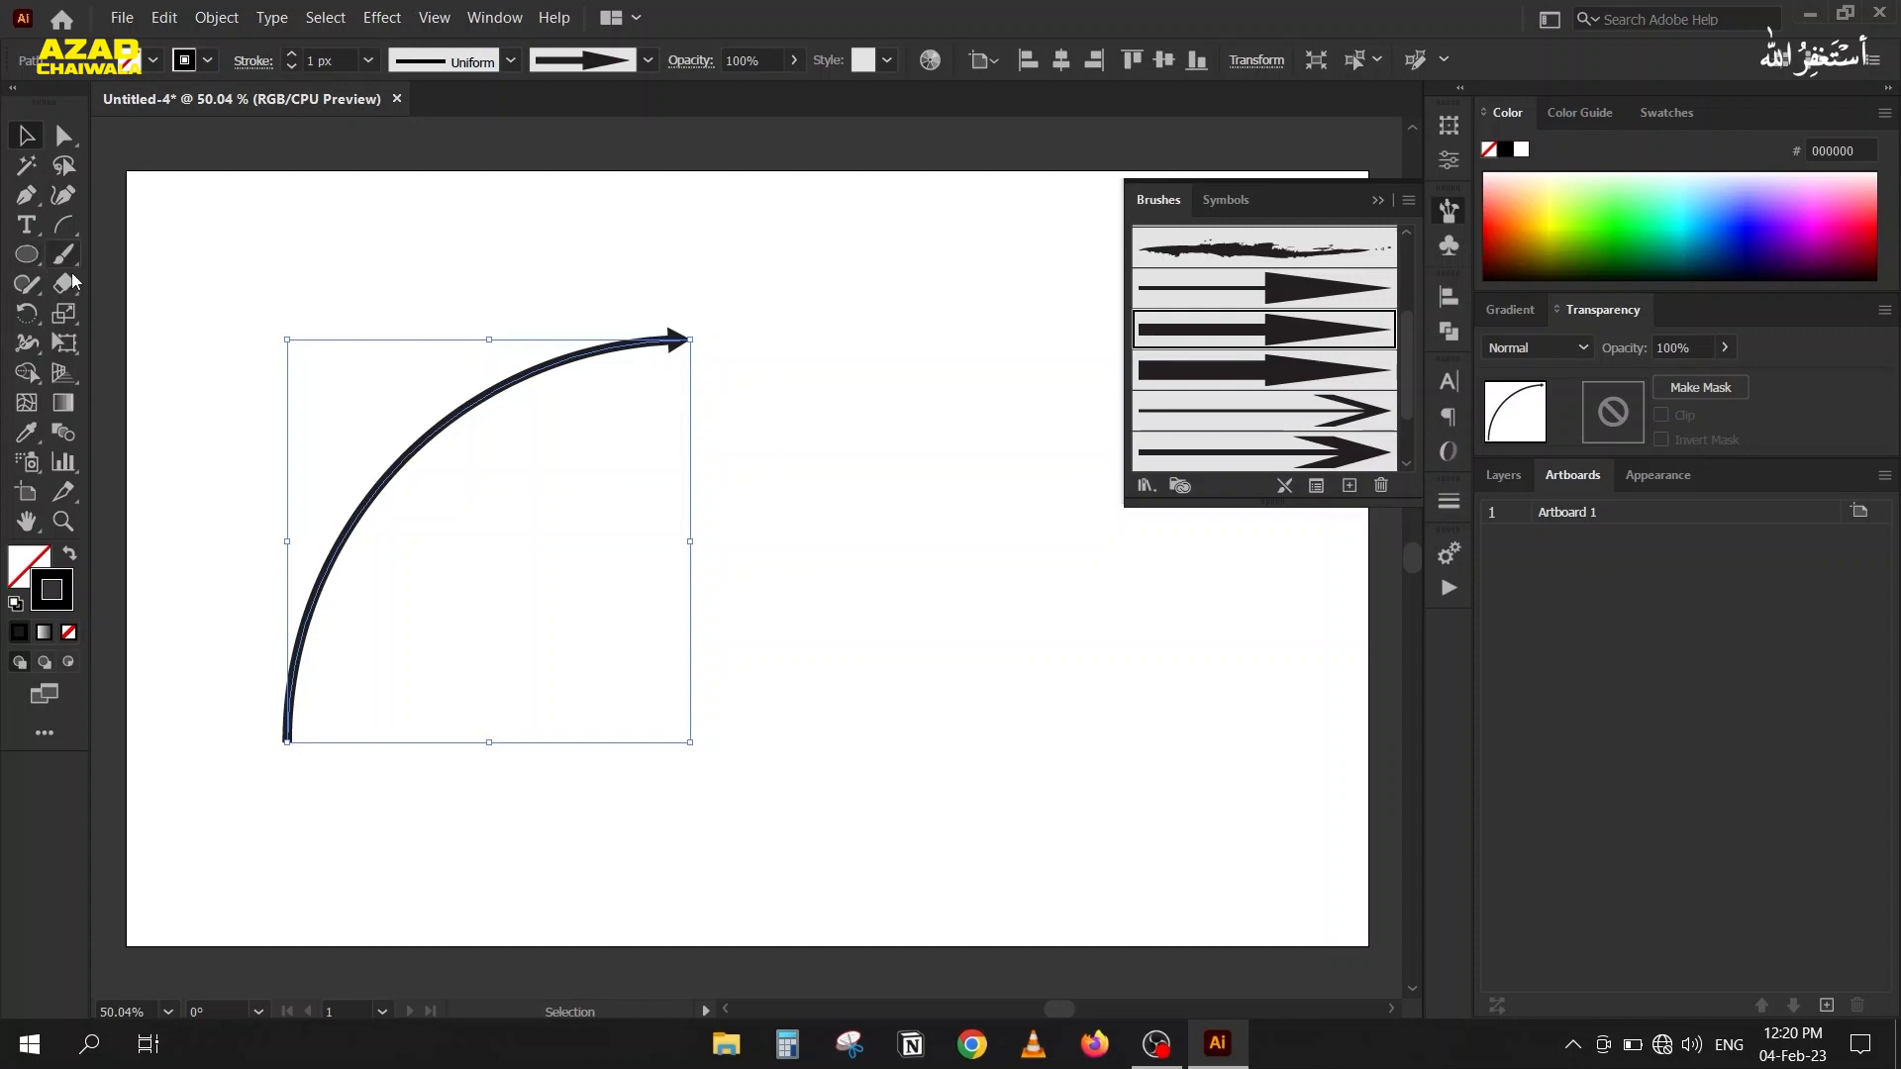
# Replace the arc with a larger one sweeping from upper left to lower right and give it the thin open-headed arrow brush.
pyautogui.press('Delete')
pyautogui.click(64, 223)
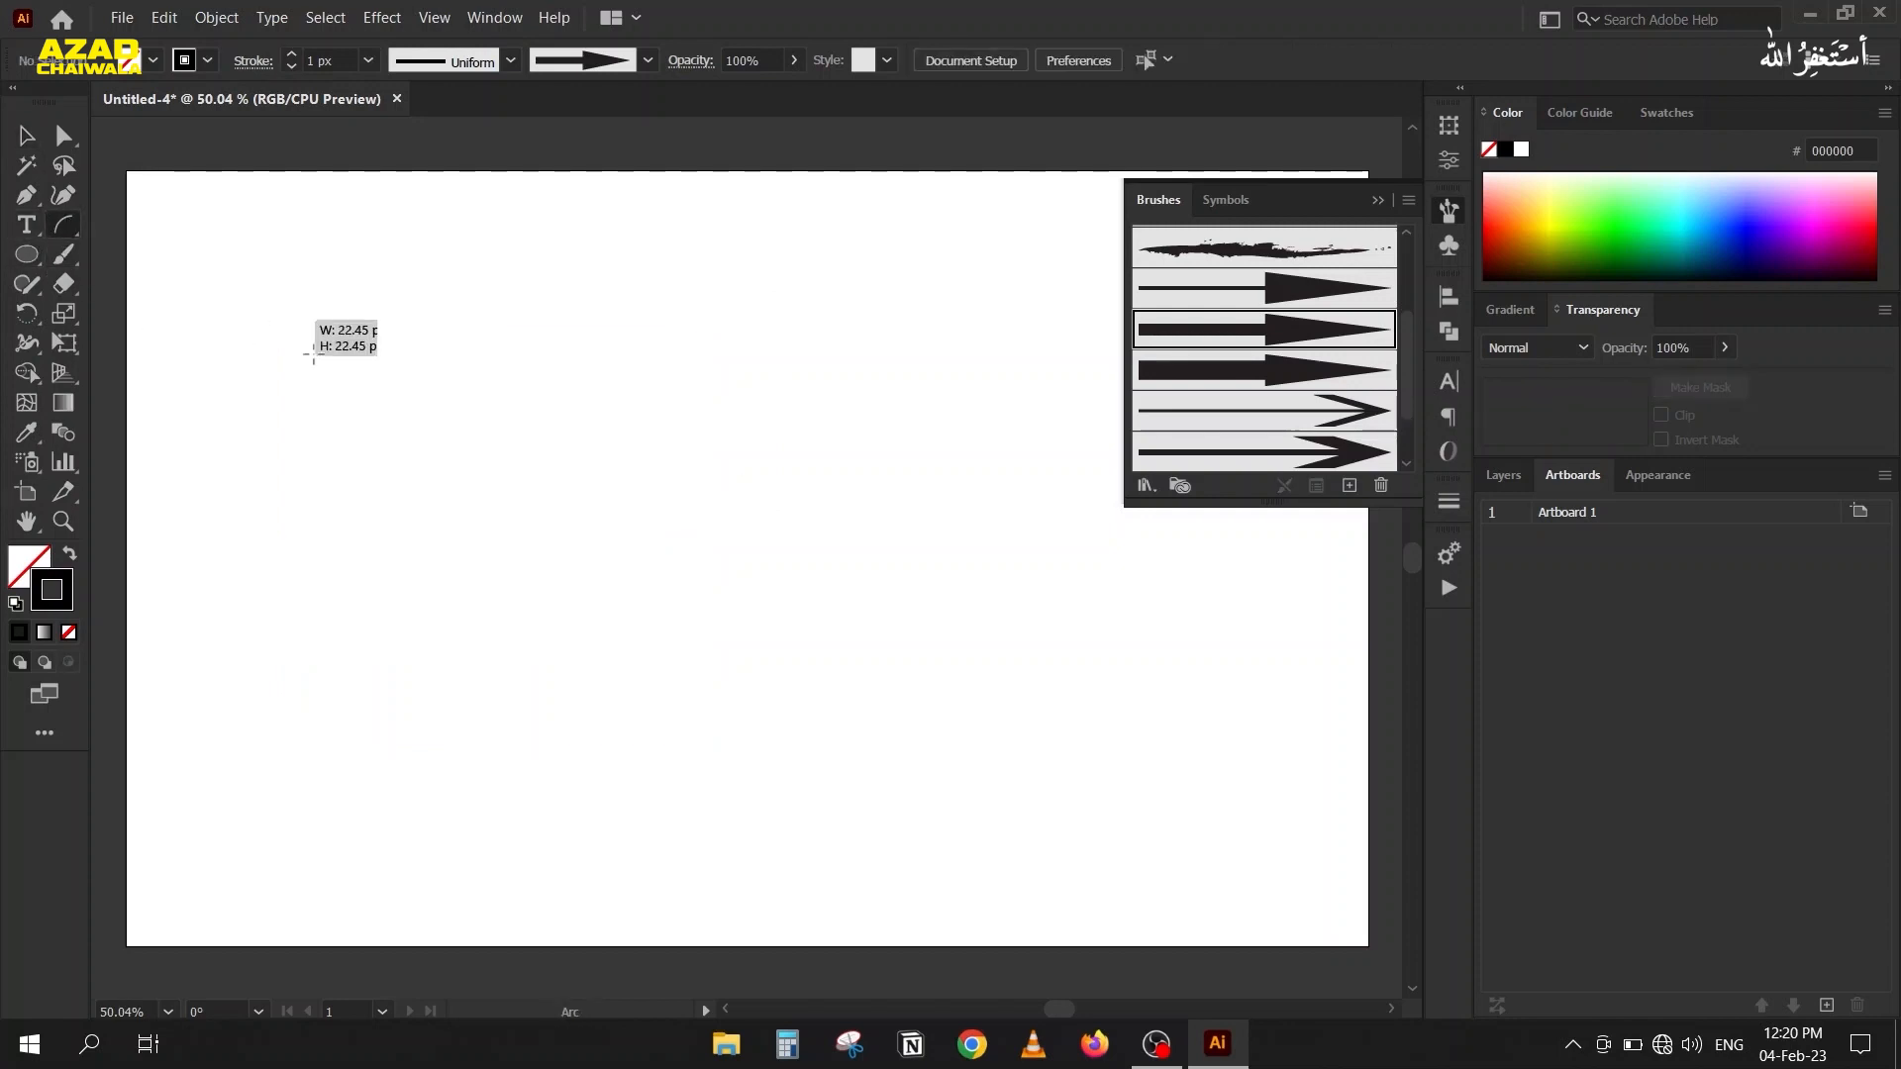
pyautogui.moveTo(252, 305); pyautogui.dragTo(871, 764)
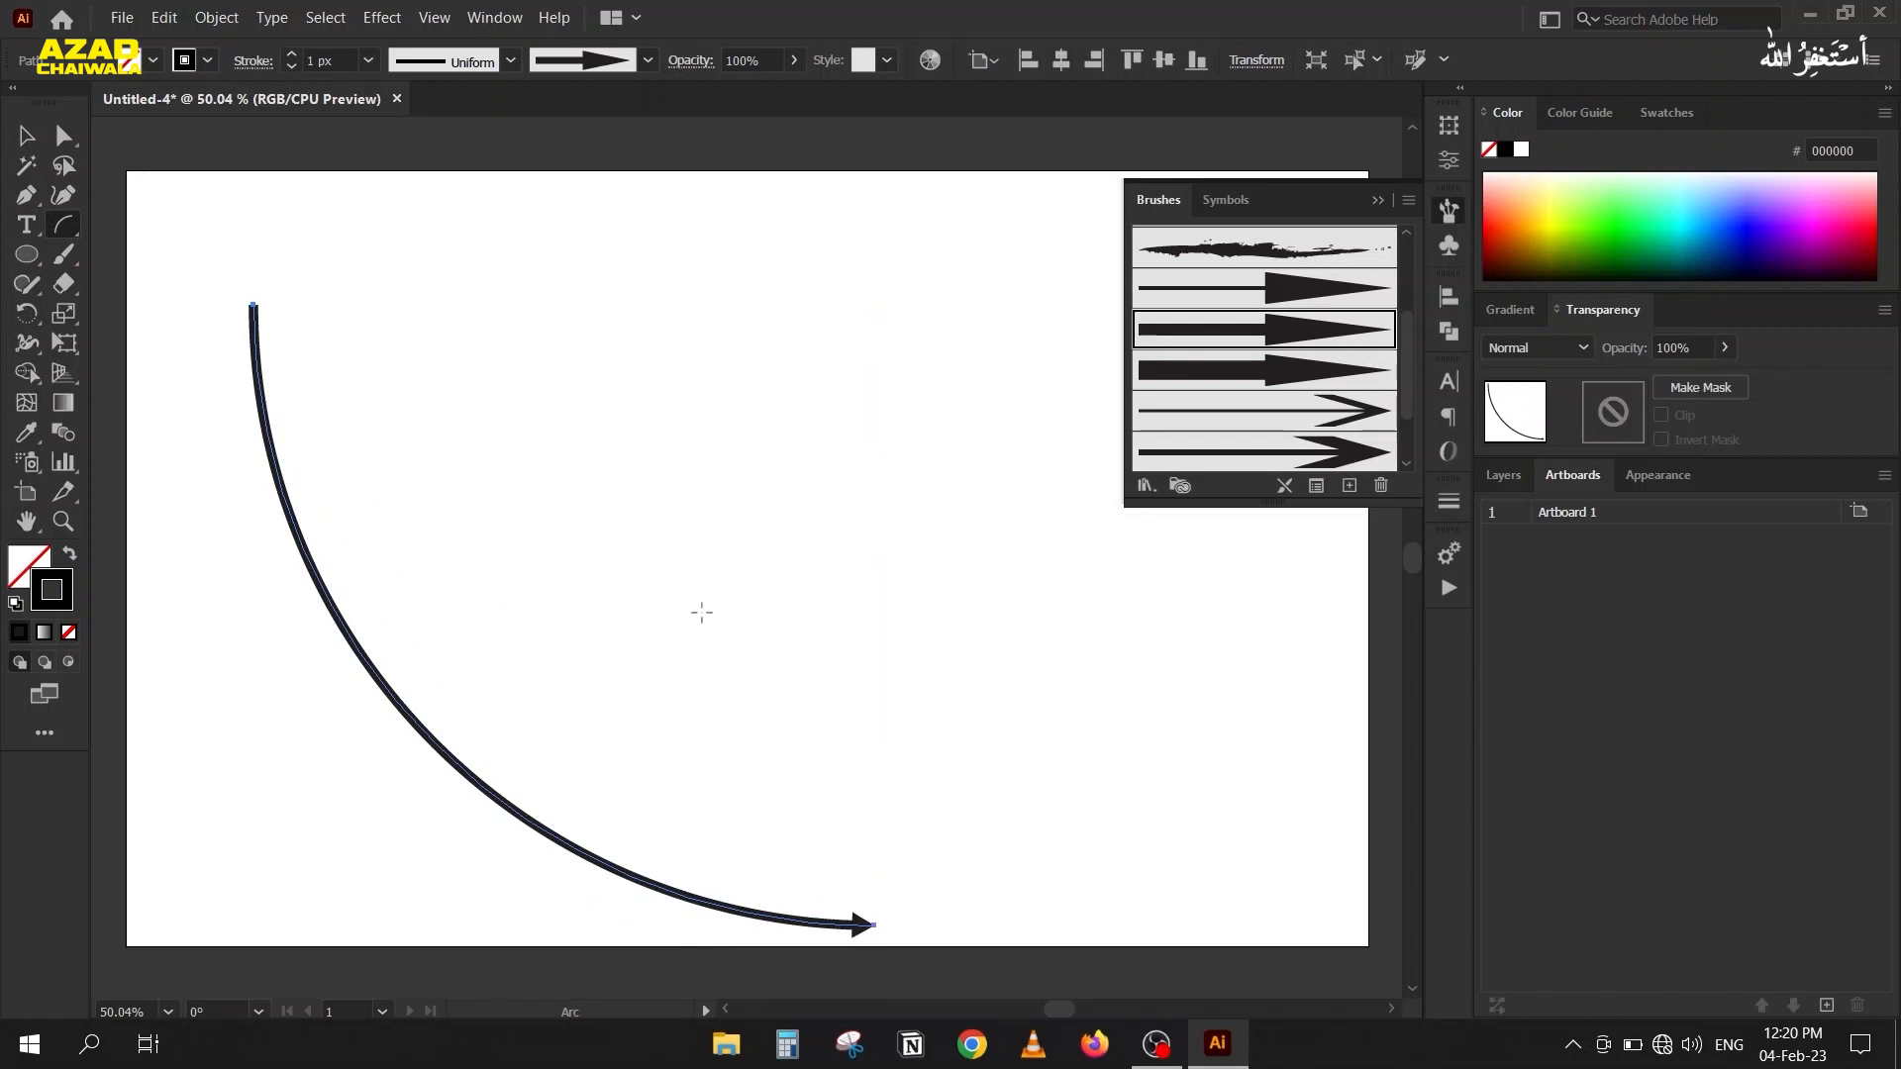
pyautogui.click(1216, 414)
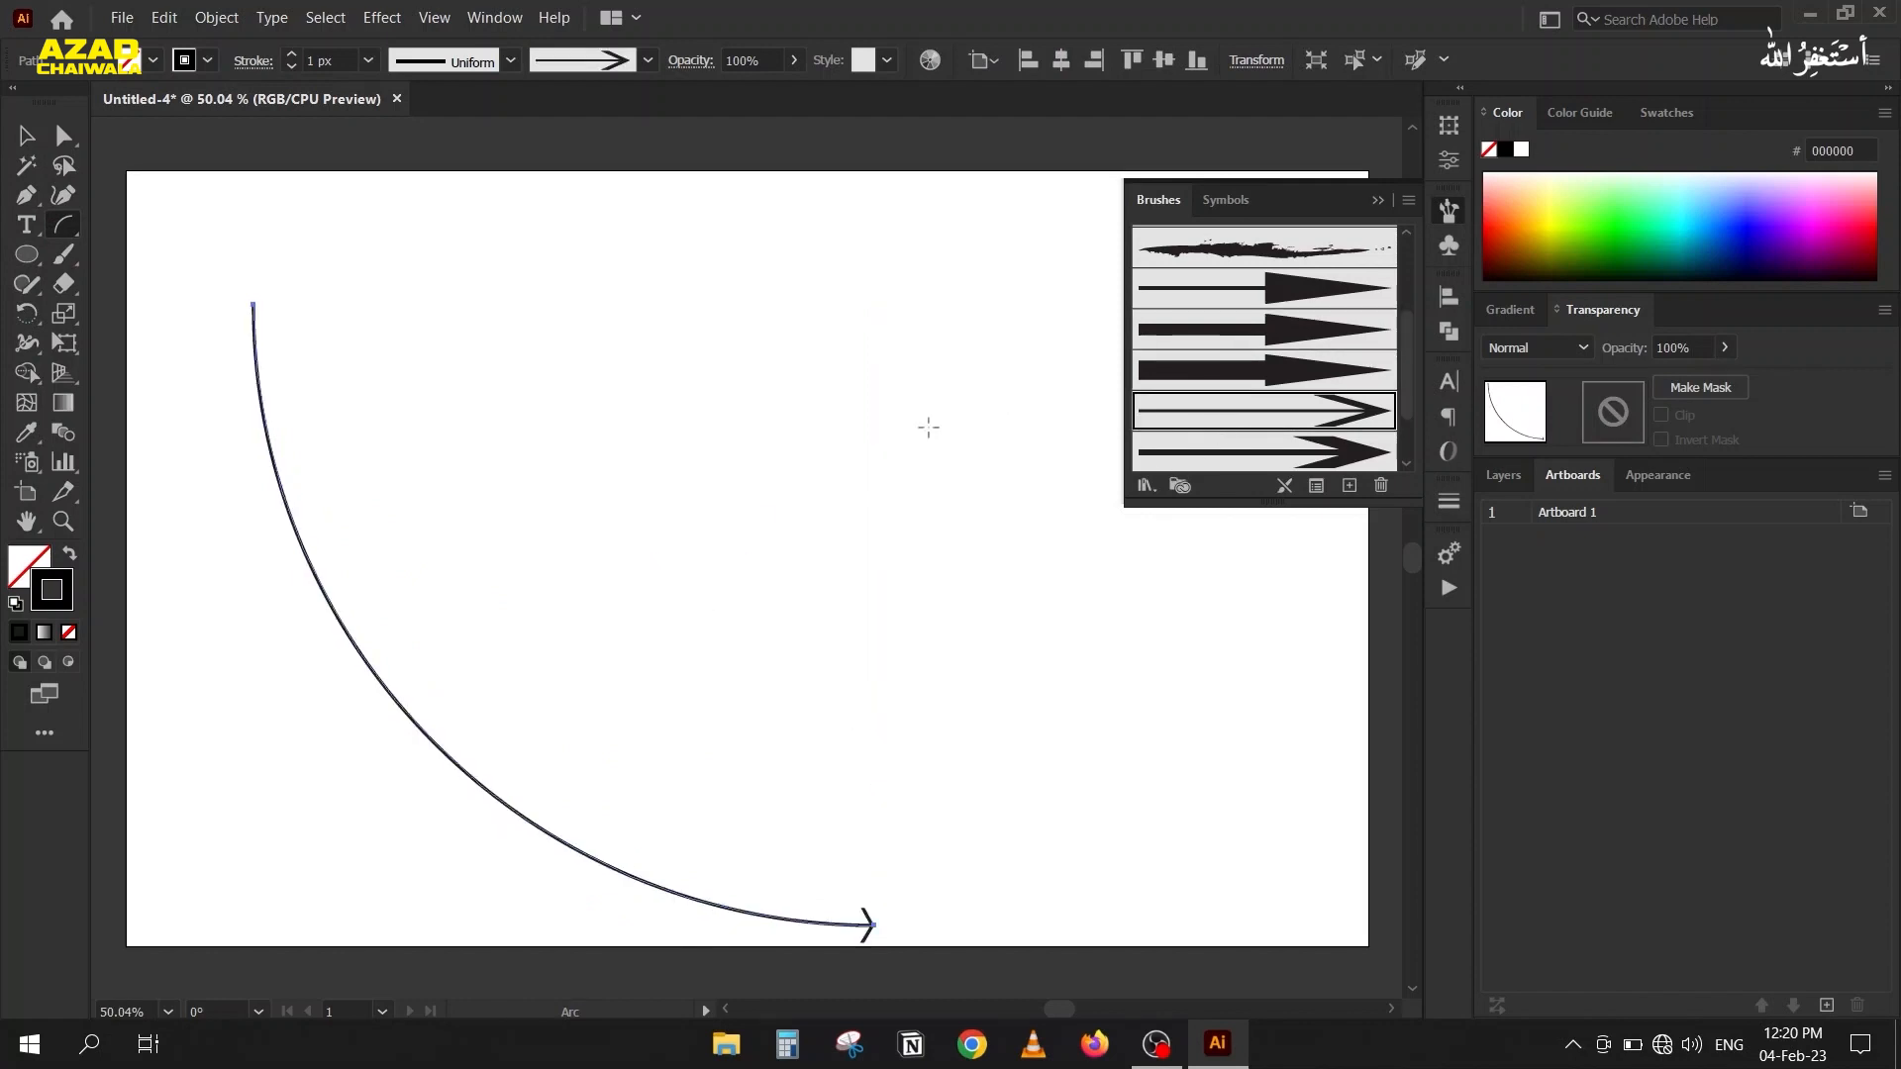
# Delete the arc and paint three long wavy strokes across the artboard using the Paintbrush with the rough charcoal brush.
pyautogui.click(25, 136)
pyautogui.press('Delete')
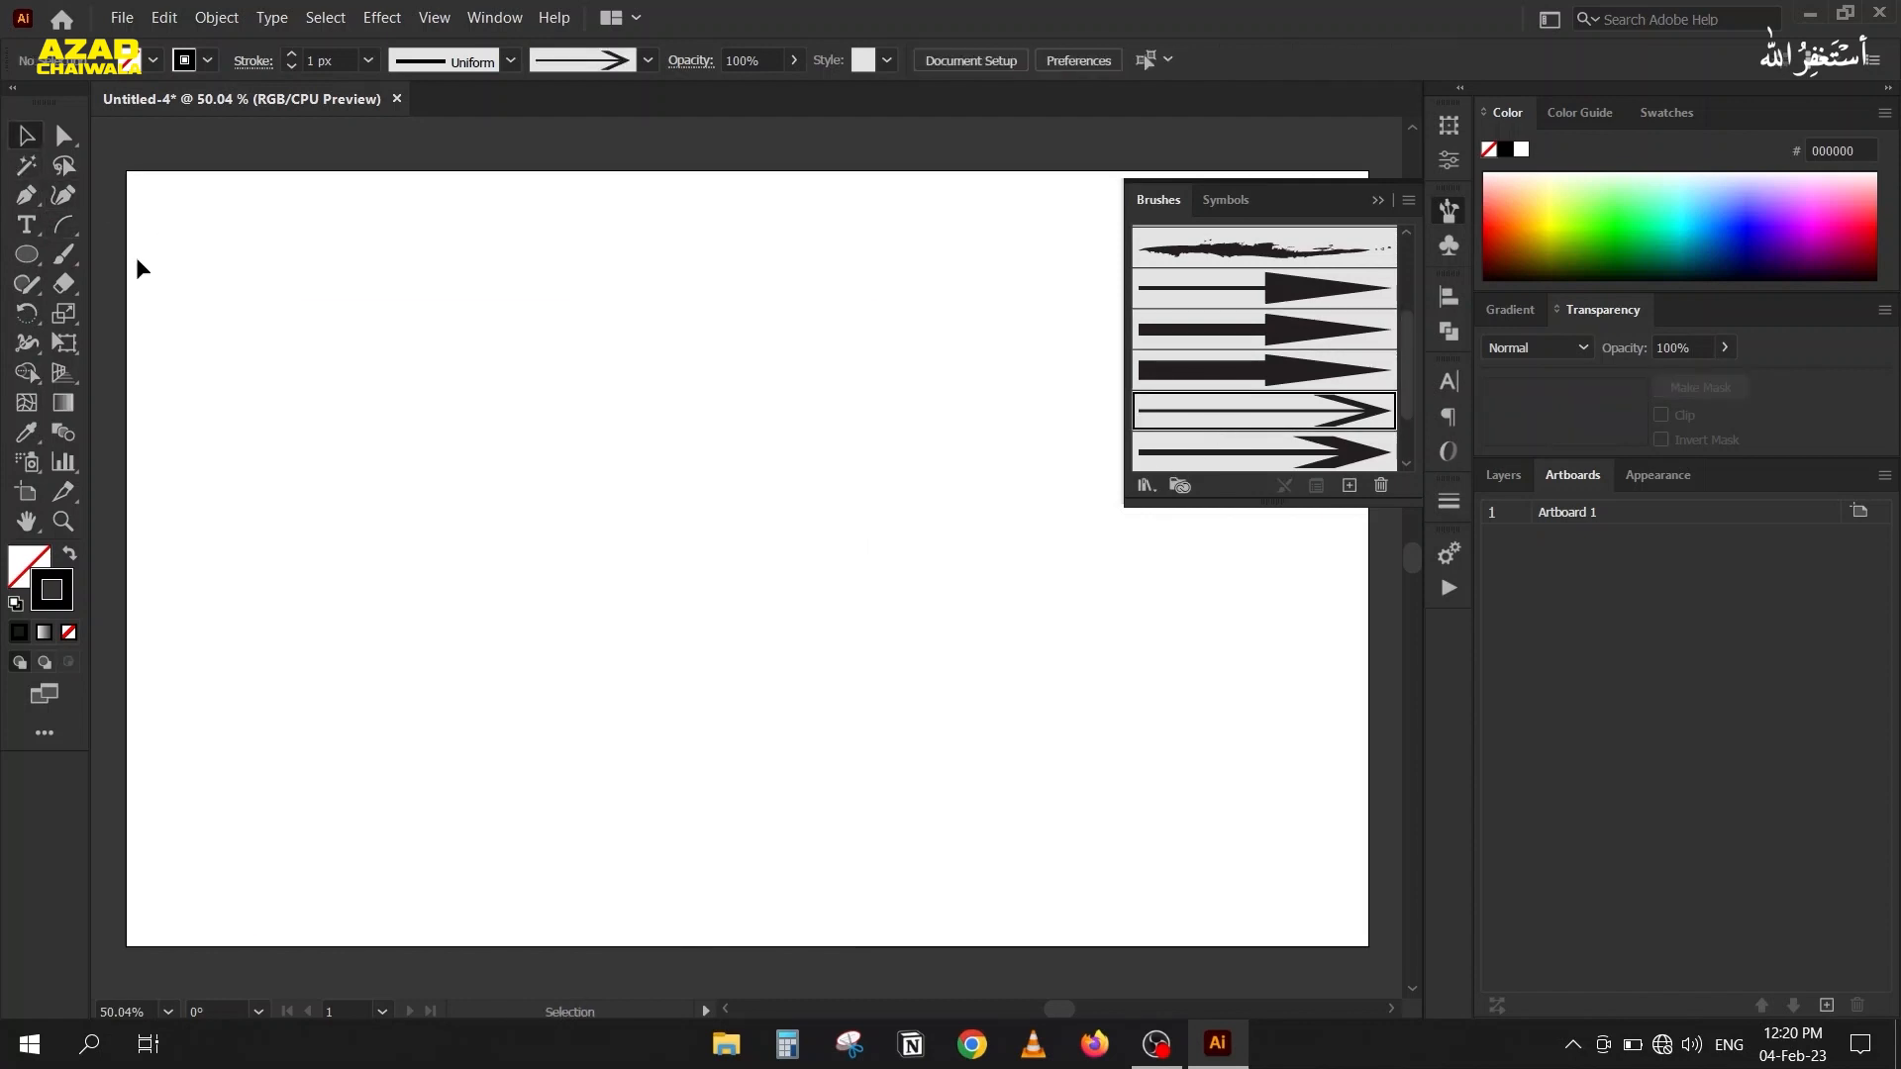
pyautogui.click(68, 258)
pyautogui.scroll(3, 1267, 267)
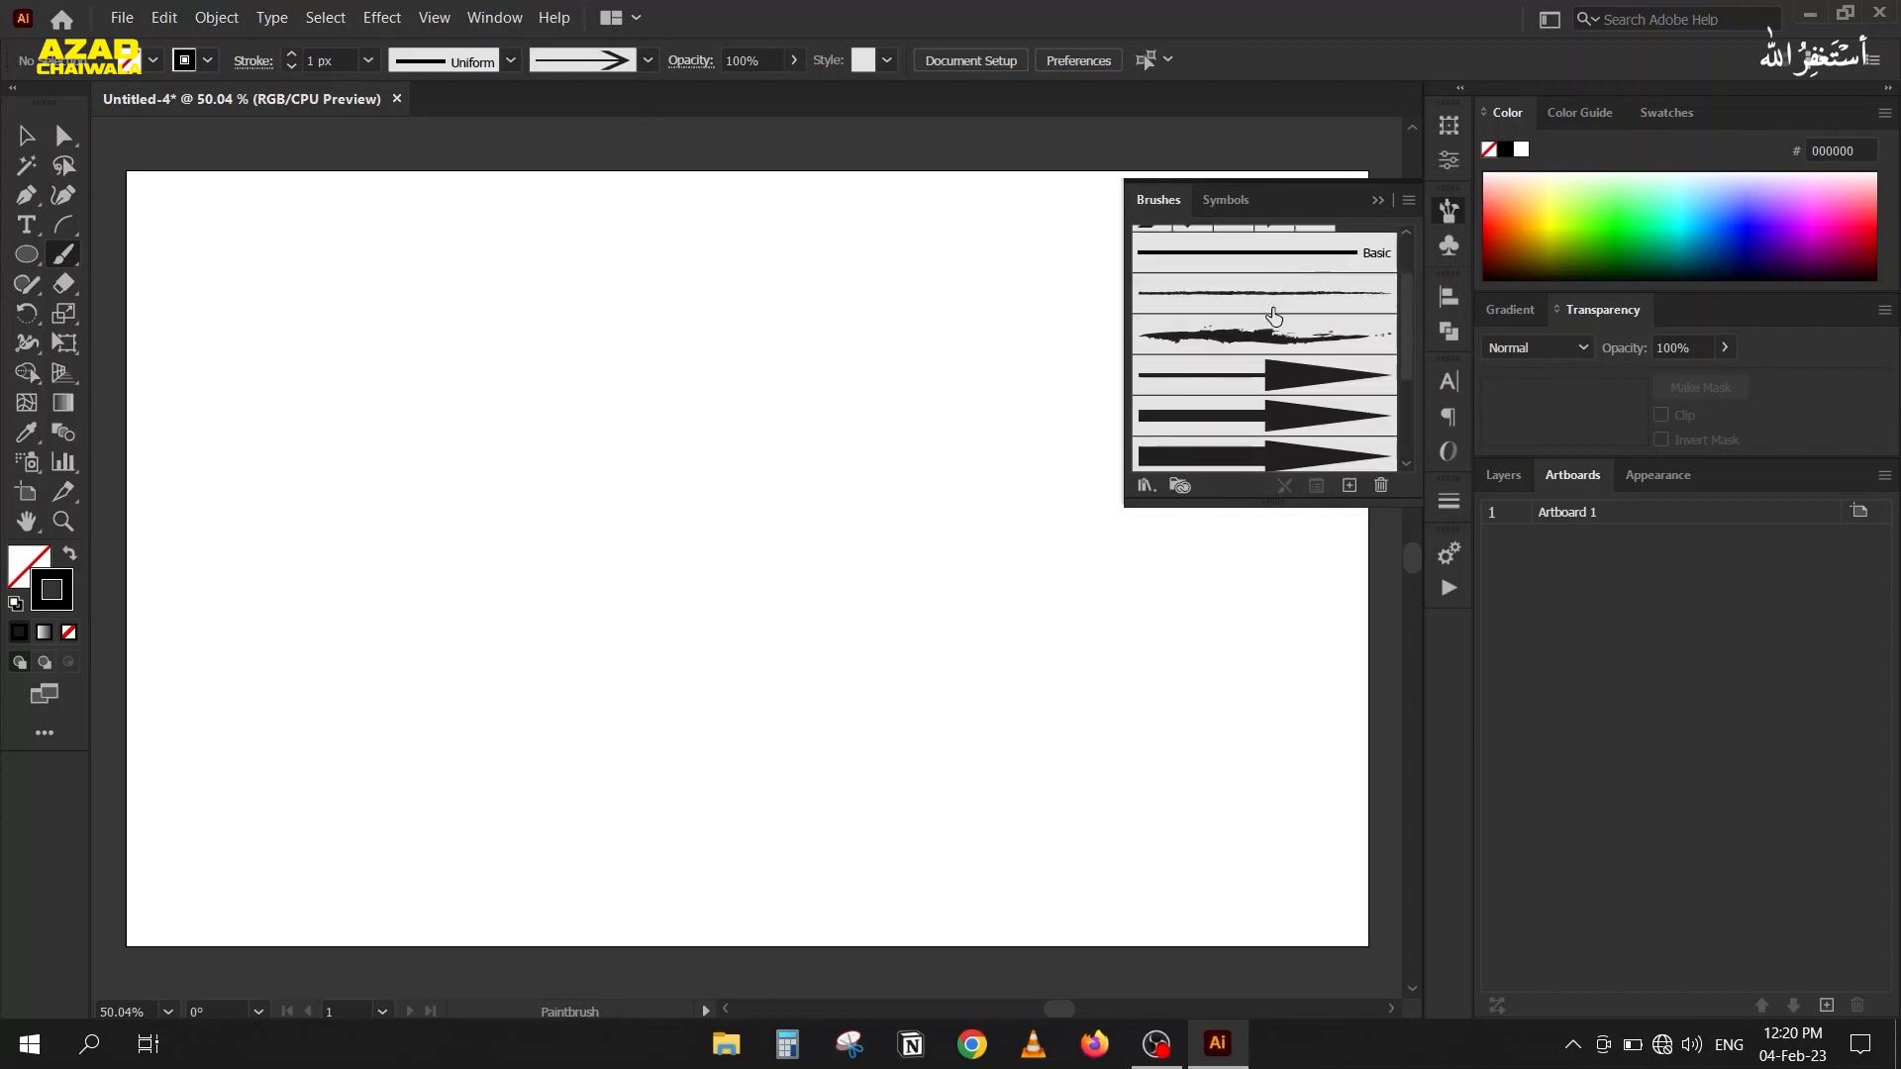
pyautogui.click(1182, 341)
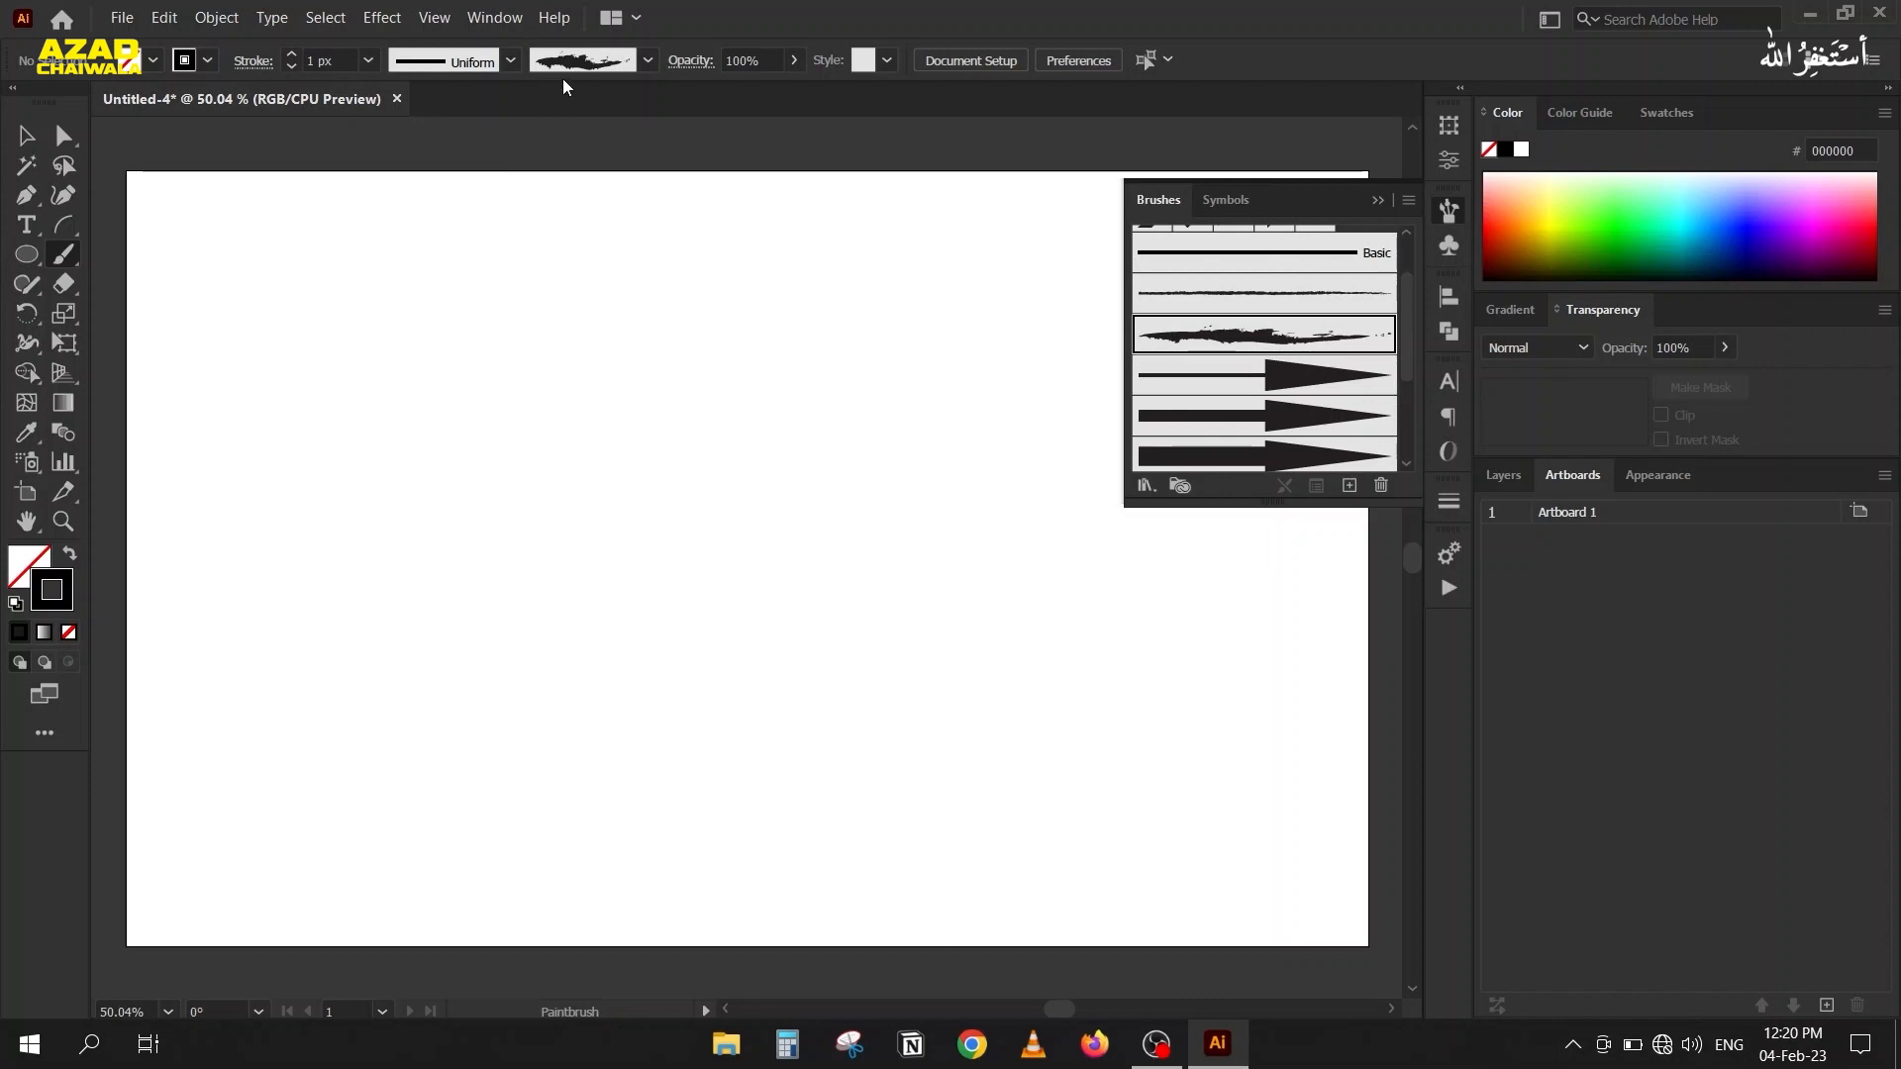
pyautogui.moveTo(251, 414)
pyautogui.mouseDown()
pyautogui.moveTo(505, 305)
pyautogui.moveTo(718, 455)
pyautogui.moveTo(1119, 602)
pyautogui.mouseUp()
pyautogui.moveTo(225, 546)
pyautogui.mouseDown()
pyautogui.moveTo(398, 395)
pyautogui.moveTo(926, 668)
pyautogui.moveTo(1081, 651)
pyautogui.mouseUp()
pyautogui.moveTo(300, 643)
pyautogui.mouseDown()
pyautogui.moveTo(411, 543)
pyautogui.moveTo(668, 644)
pyautogui.moveTo(1121, 761)
pyautogui.moveTo(1163, 736)
pyautogui.mouseUp()
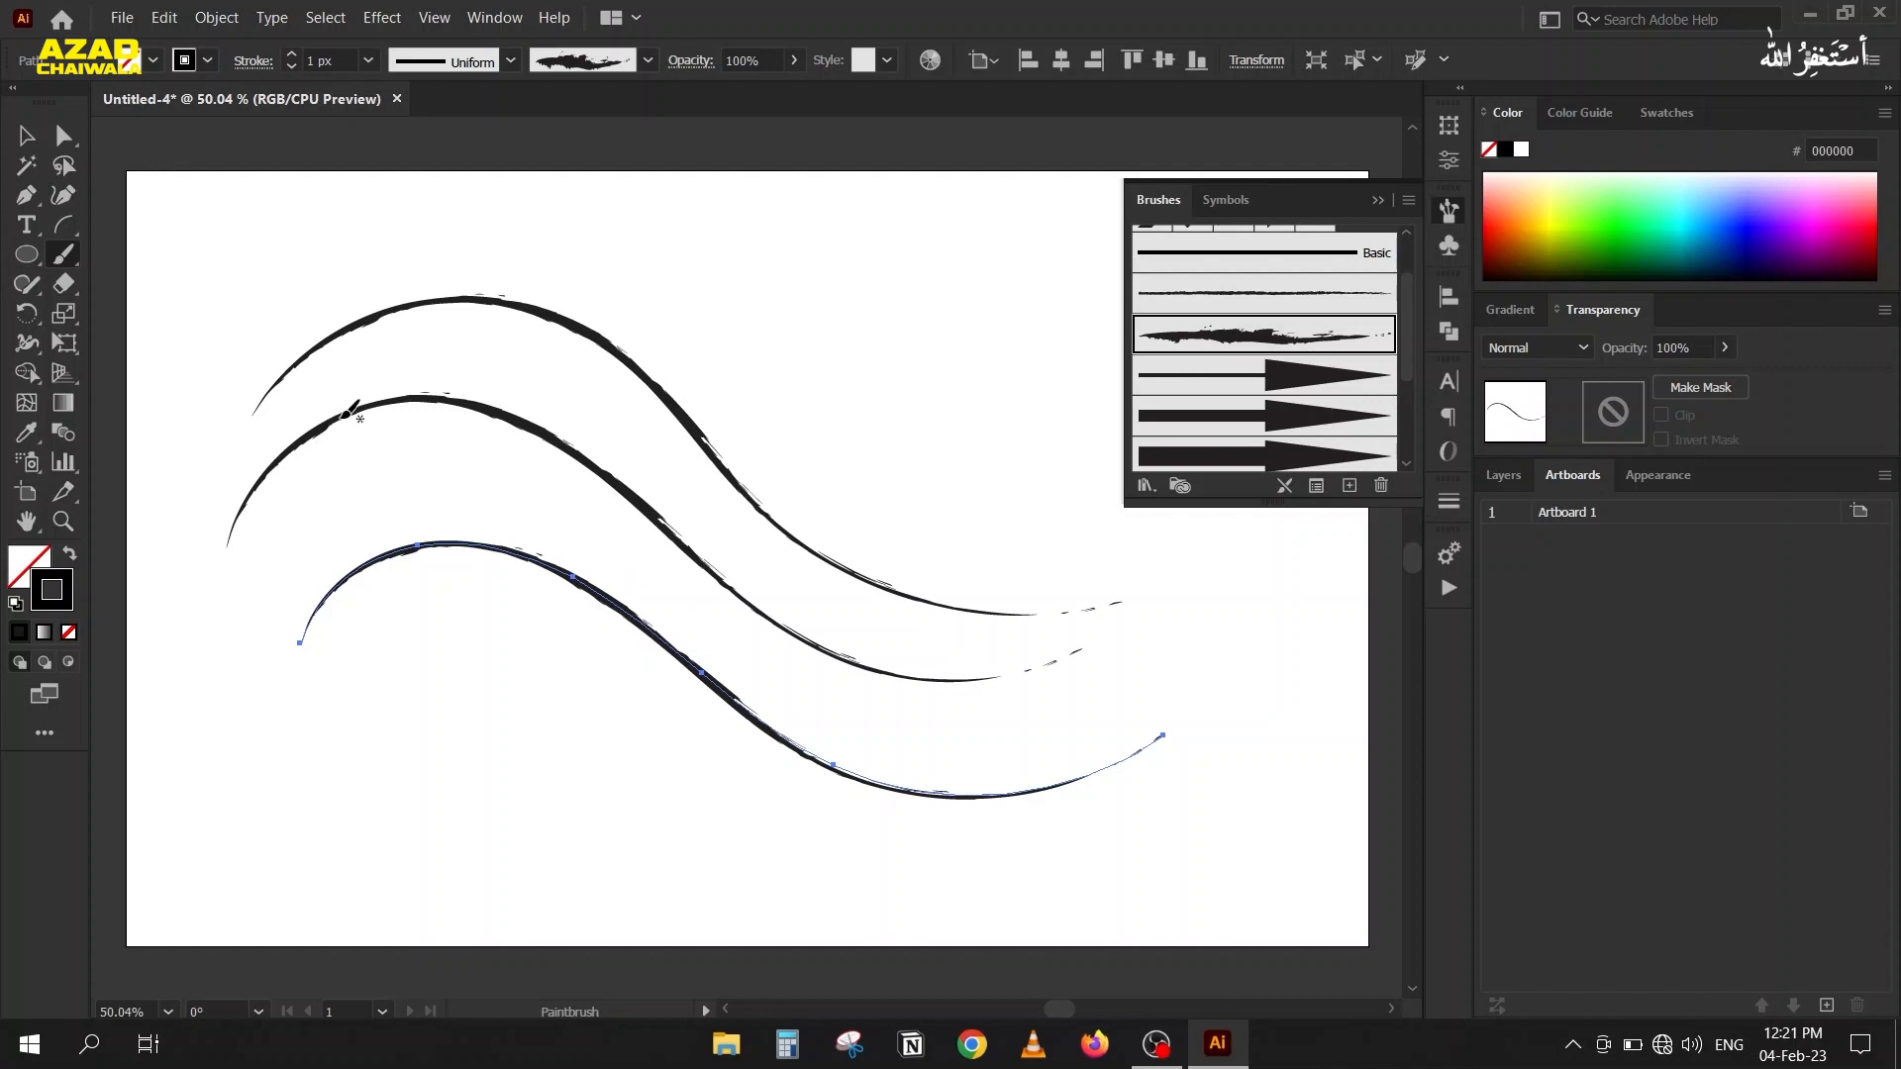
# Set the Paintbrush tool's distance for editing selected paths to within 20 pixels.
pyautogui.doubleClick(62, 259)
pyautogui.moveTo(899, 307); pyautogui.dragTo(899, 206)
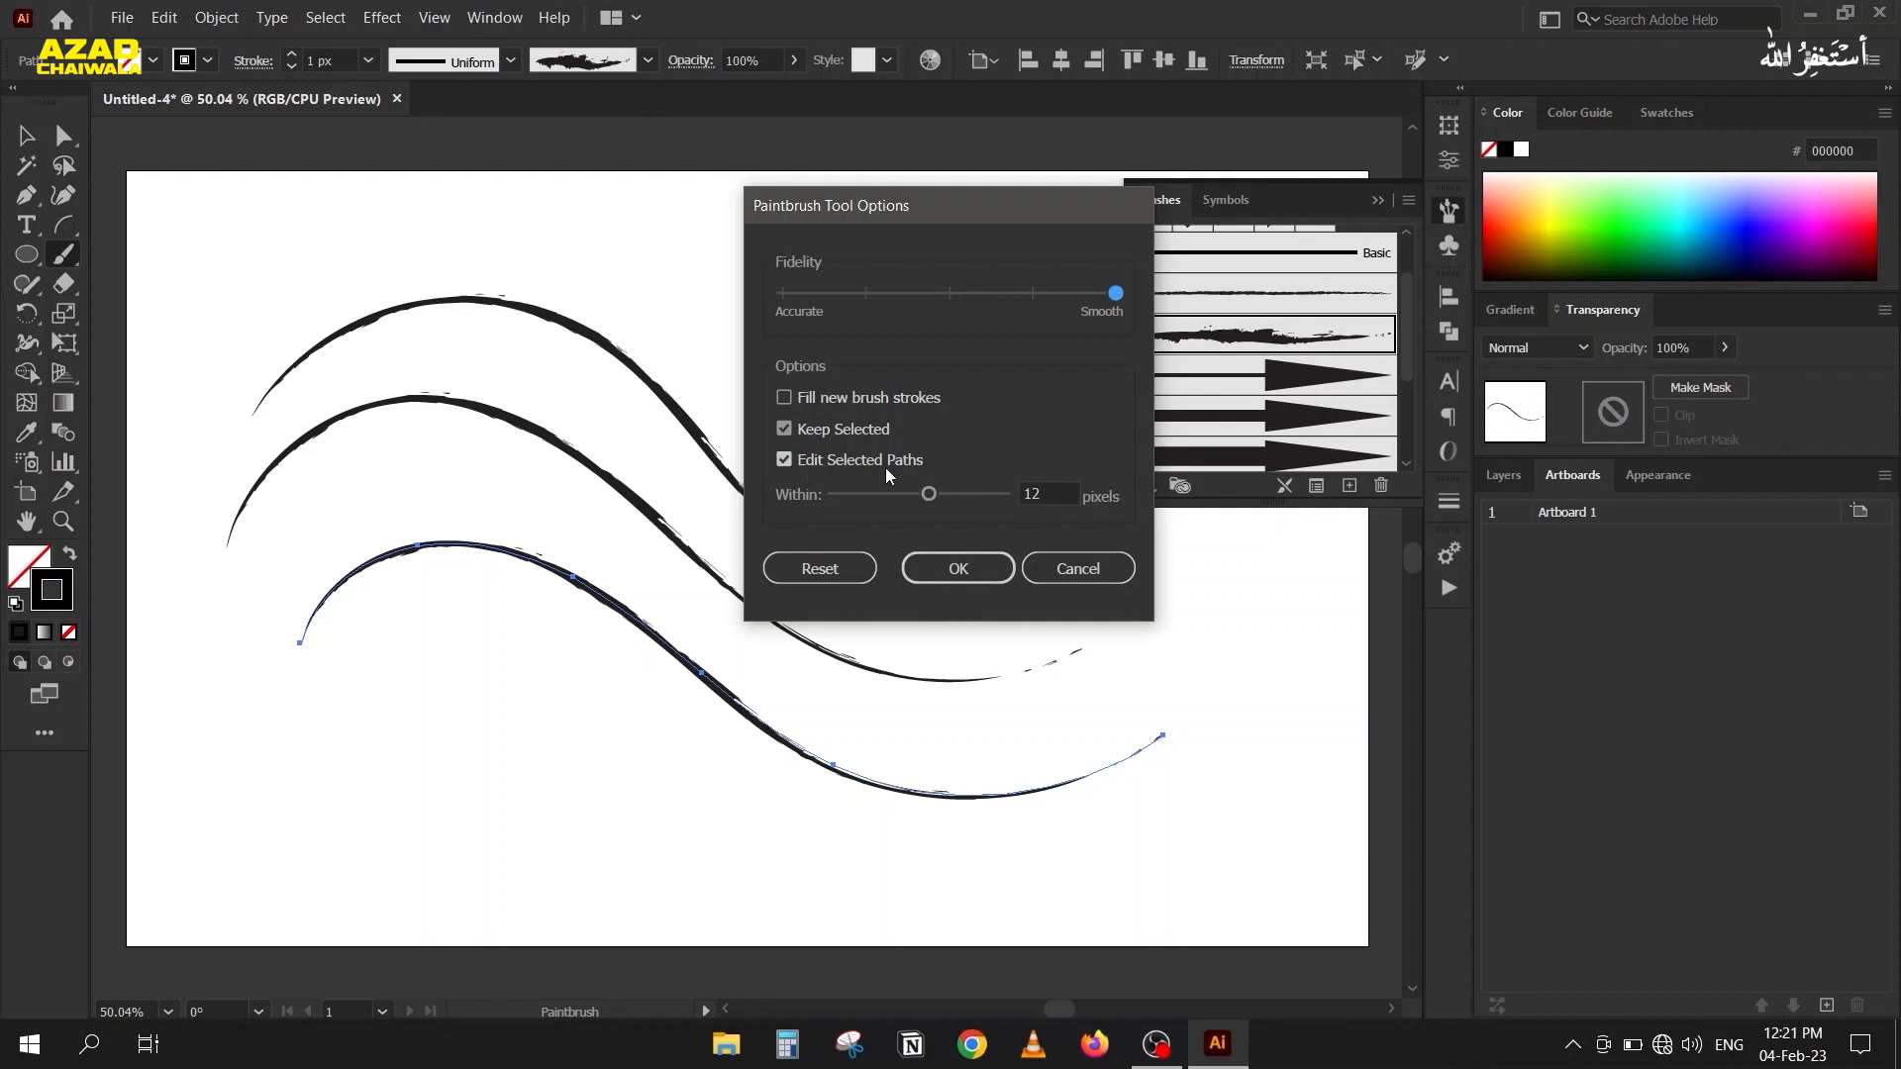
pyautogui.moveTo(931, 493); pyautogui.dragTo(1004, 493)
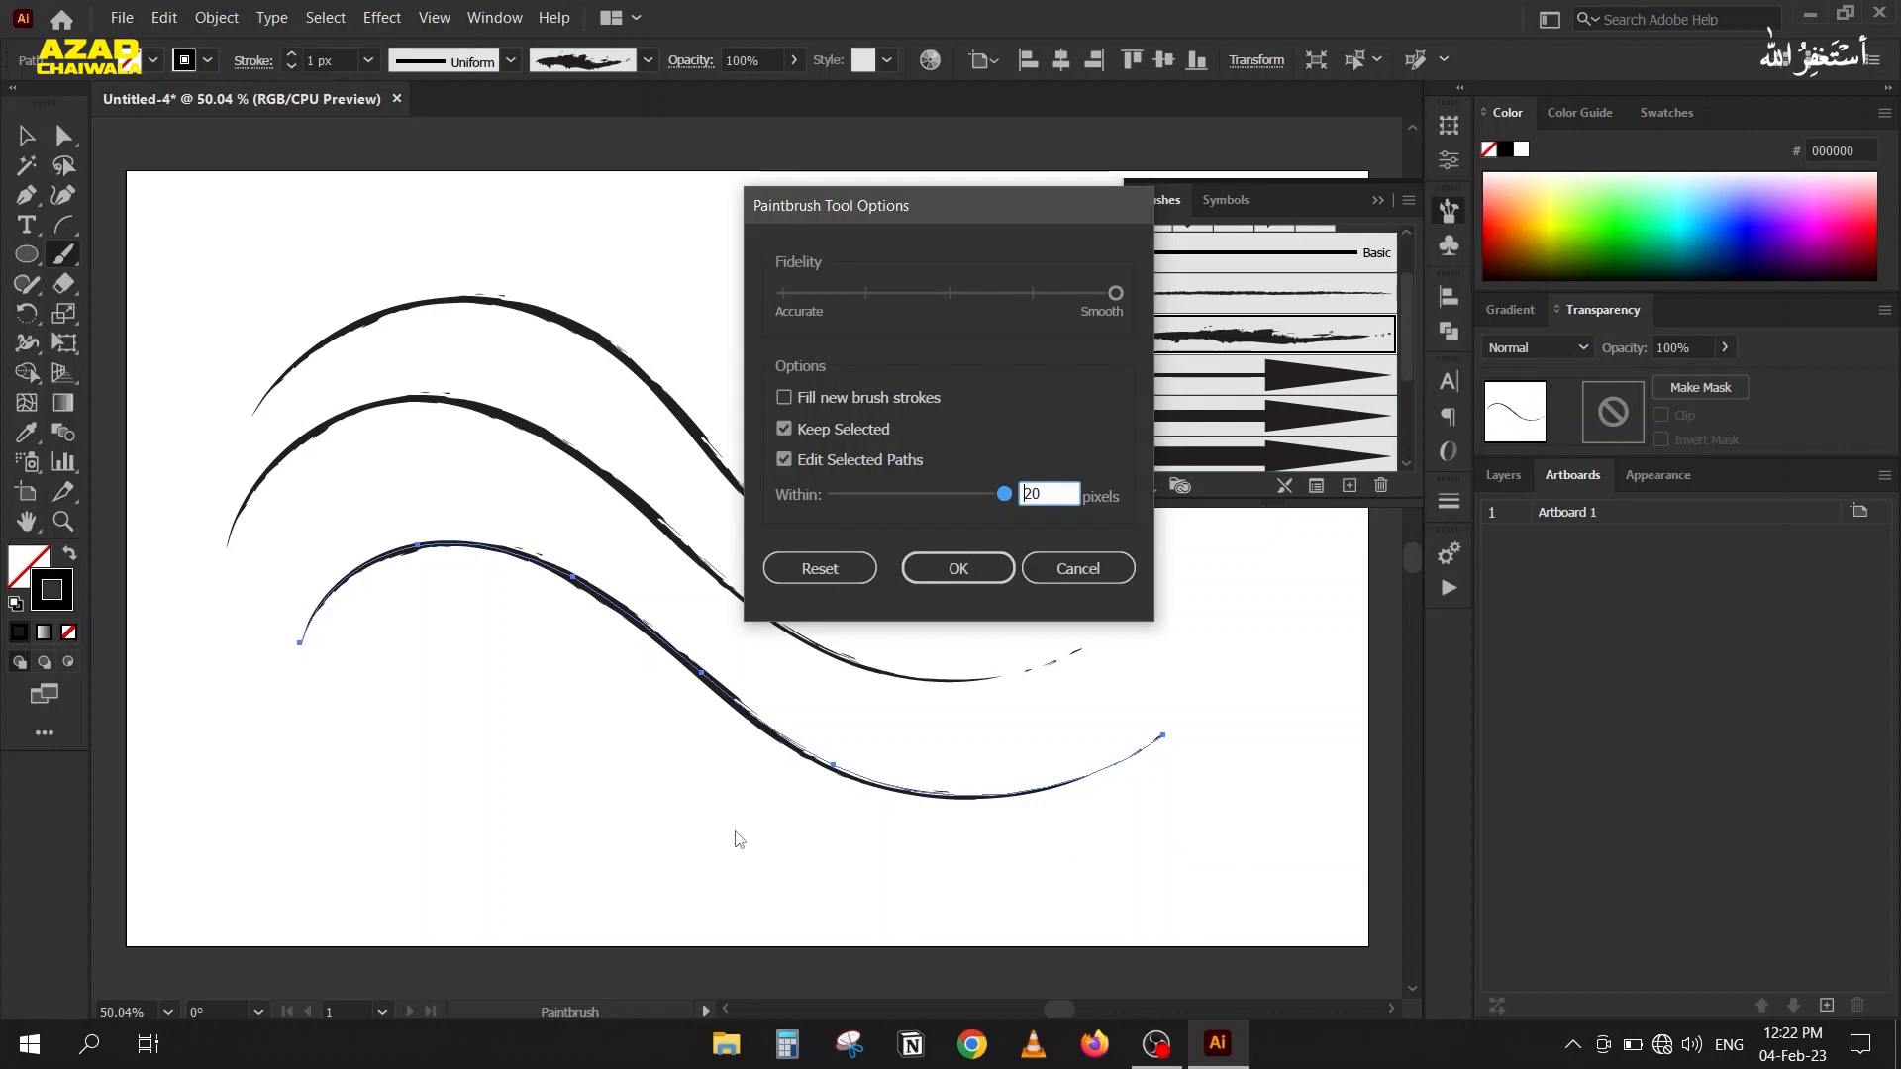
pyautogui.click(987, 559)
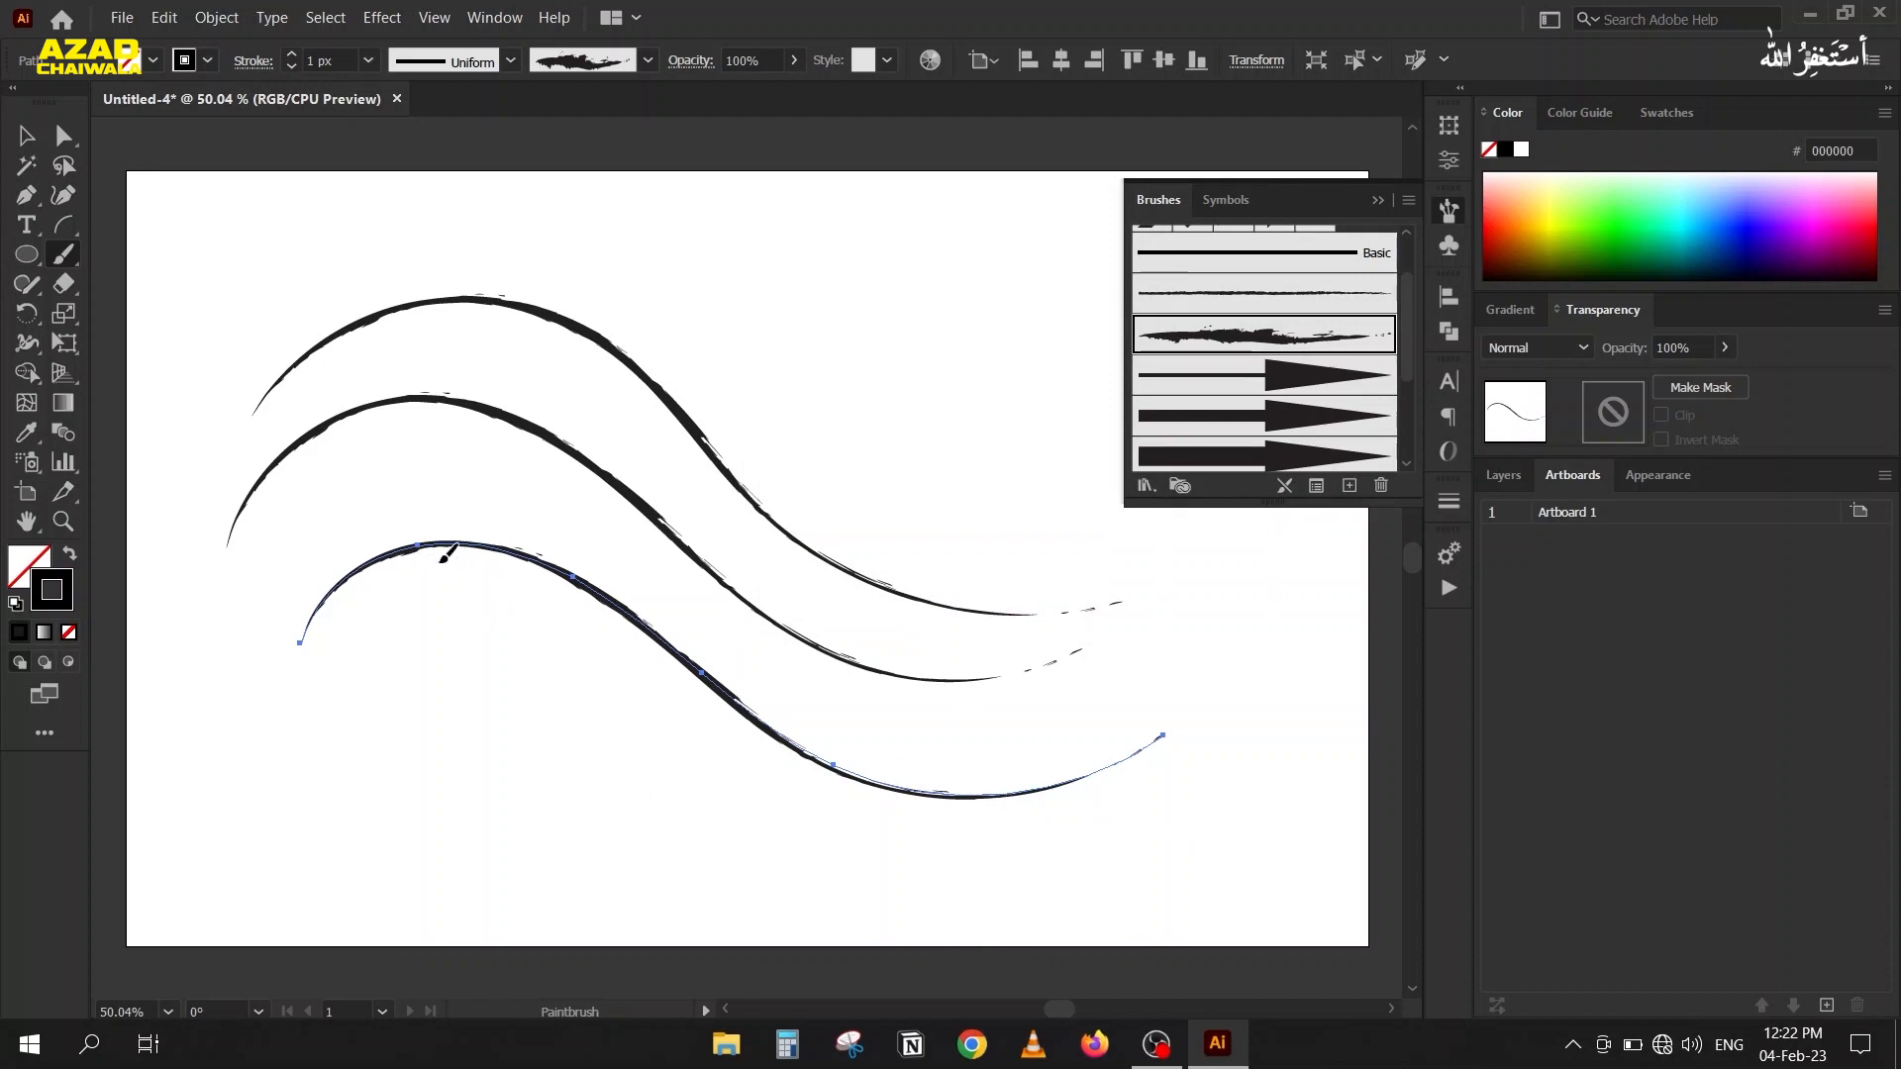
# Try redrawing part of the lowest wavy stroke with the Paintbrush, and undo that edit.
pyautogui.moveTo(415, 562)
pyautogui.mouseDown()
pyautogui.moveTo(427, 547)
pyautogui.moveTo(538, 628)
pyautogui.moveTo(802, 670)
pyautogui.moveTo(815, 690)
pyautogui.mouseUp()
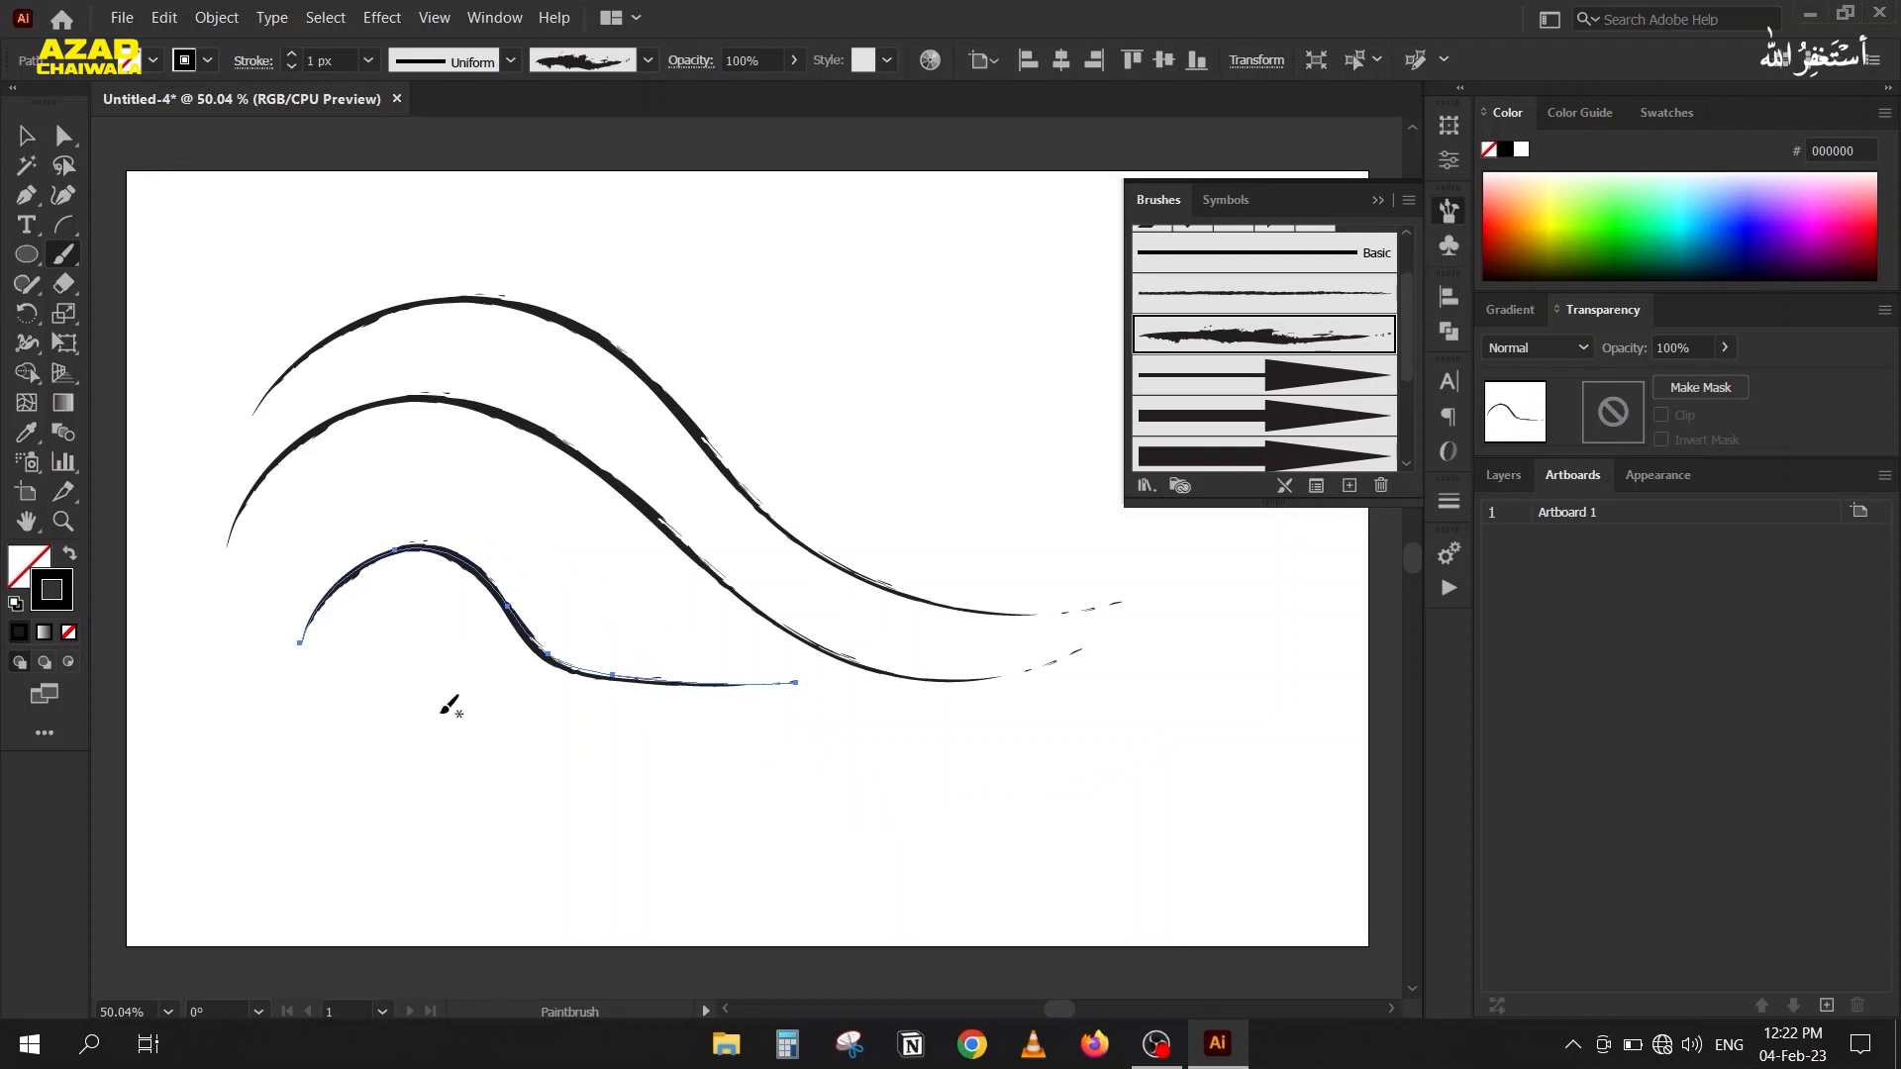
pyautogui.hotkey('ctrl', 'z')
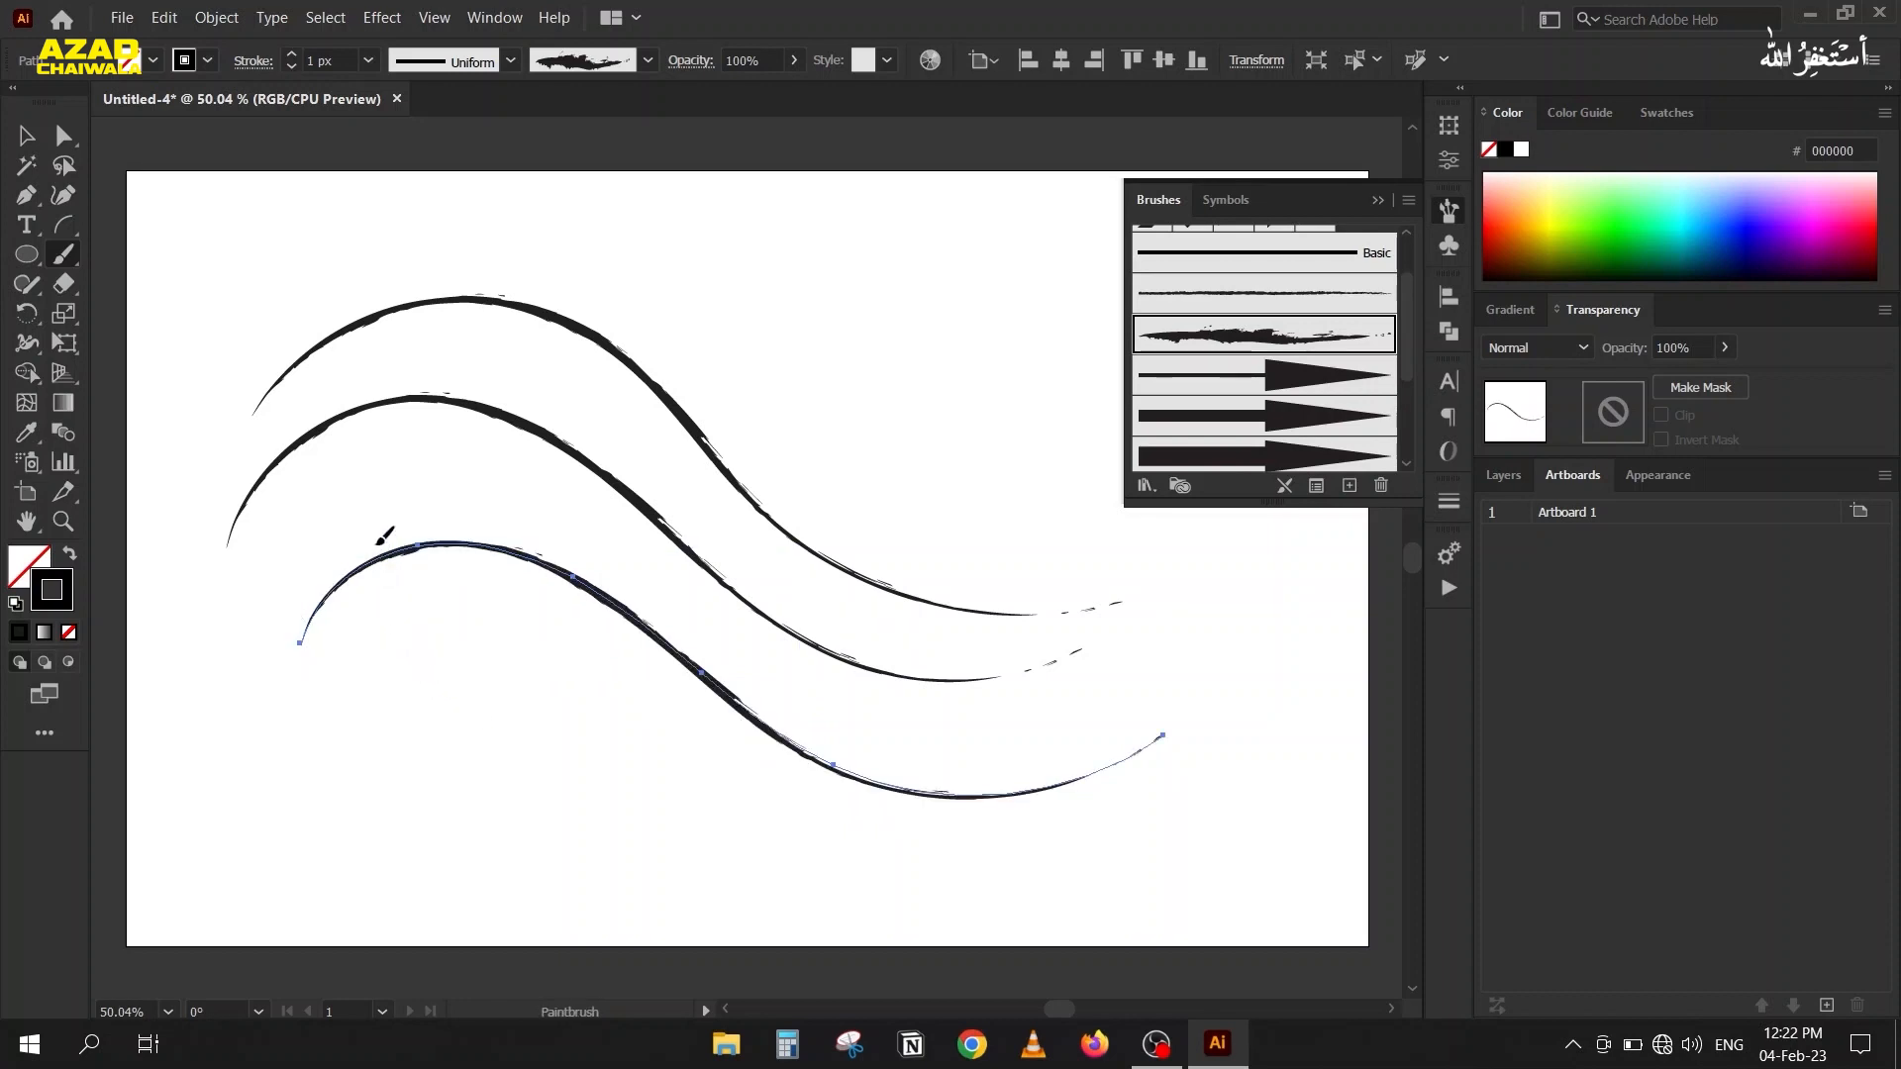
# Redraw the middle of the lowest wavy stroke with the Paintbrush, and delete all three wavy strokes.
pyautogui.moveTo(416, 550)
pyautogui.mouseDown()
pyautogui.moveTo(462, 566)
pyautogui.moveTo(536, 652)
pyautogui.moveTo(635, 706)
pyautogui.moveTo(840, 769)
pyautogui.mouseUp()
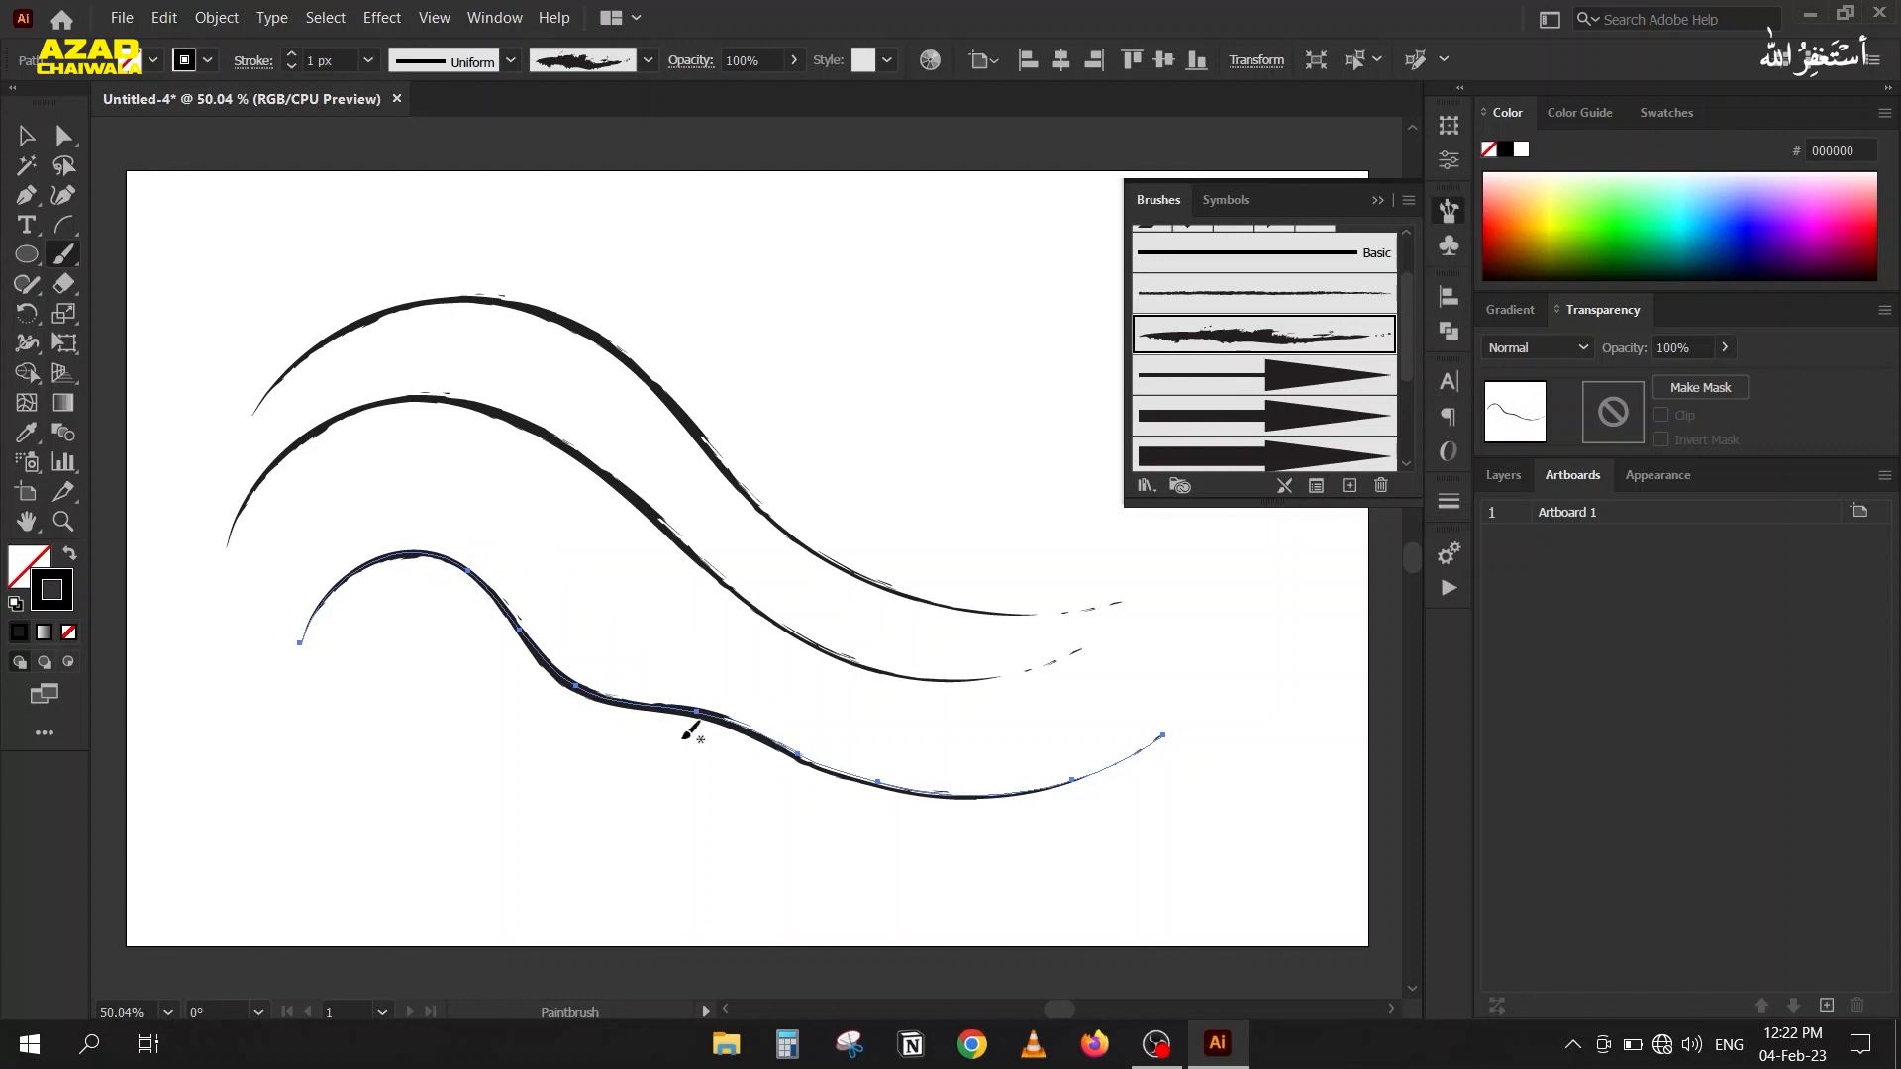
pyautogui.click(27, 135)
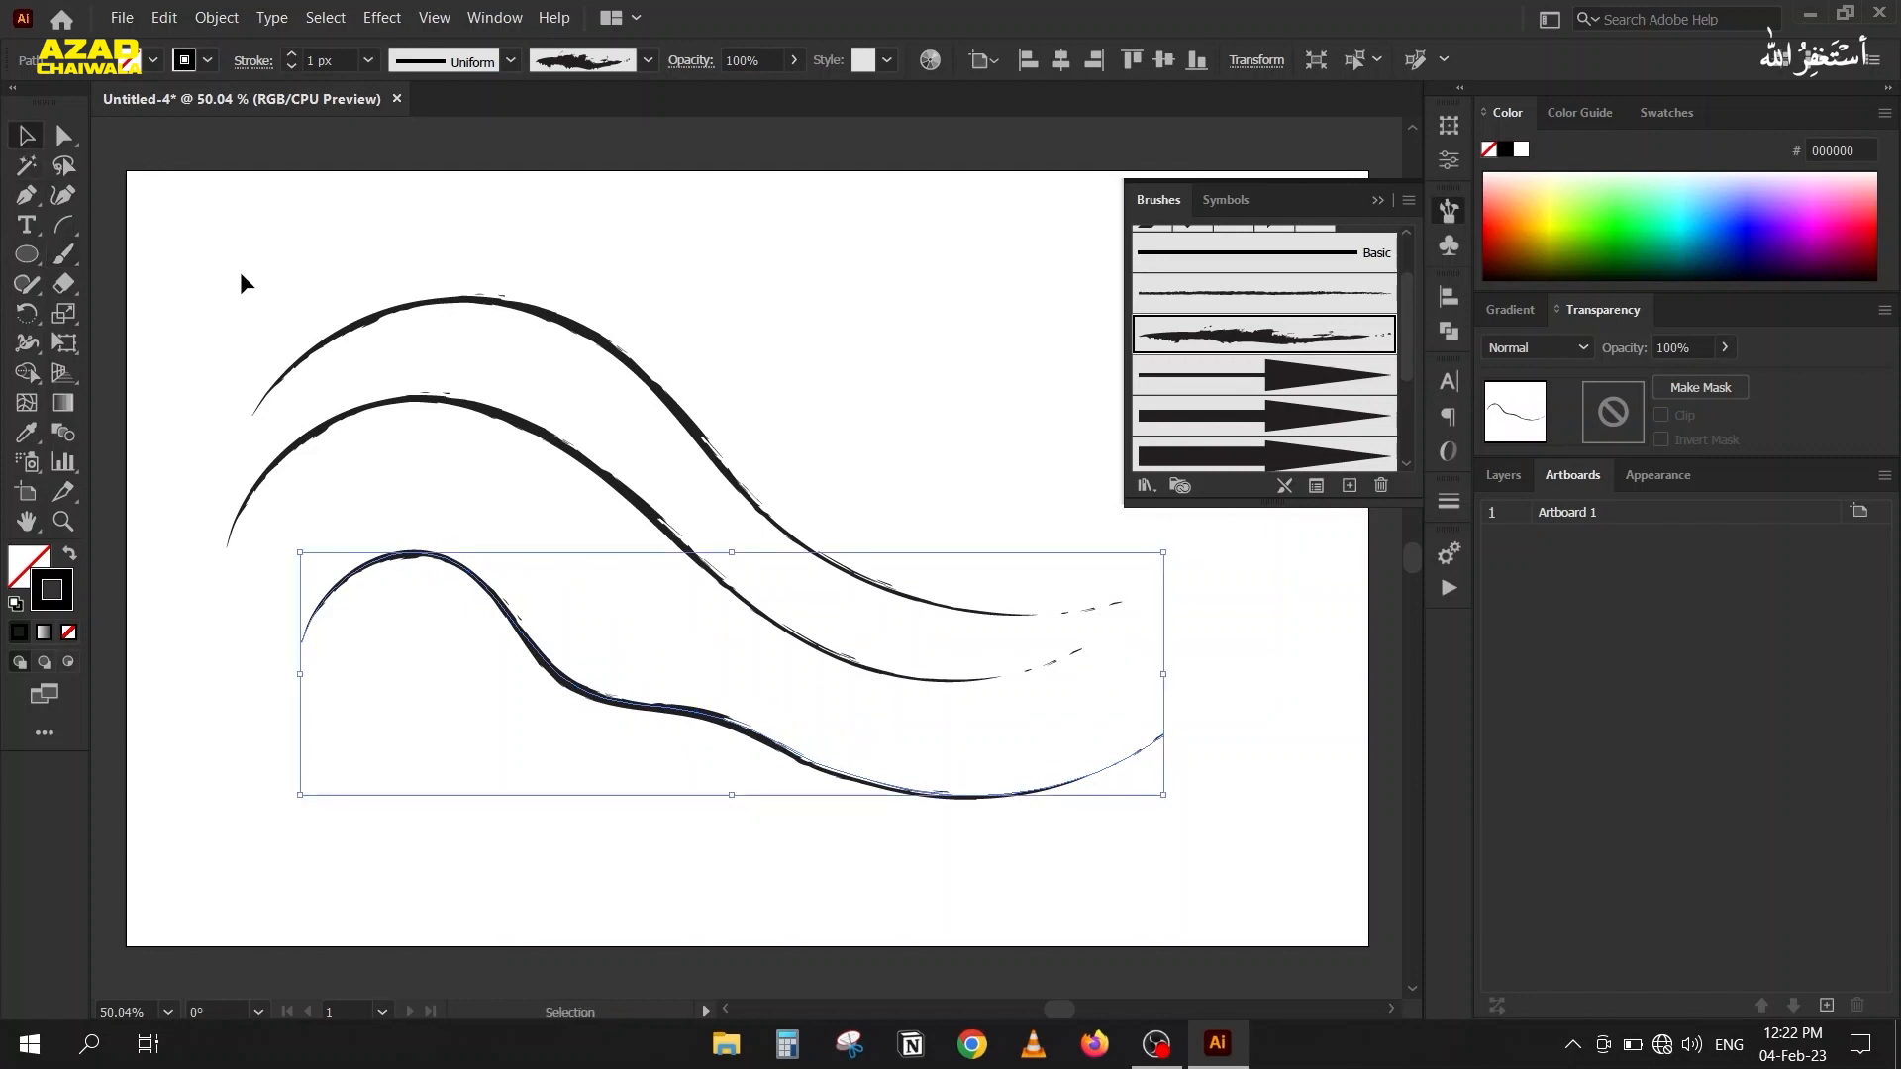
pyautogui.moveTo(240, 271)
pyautogui.mouseDown()
pyautogui.moveTo(554, 820)
pyautogui.moveTo(453, 777)
pyautogui.mouseUp()
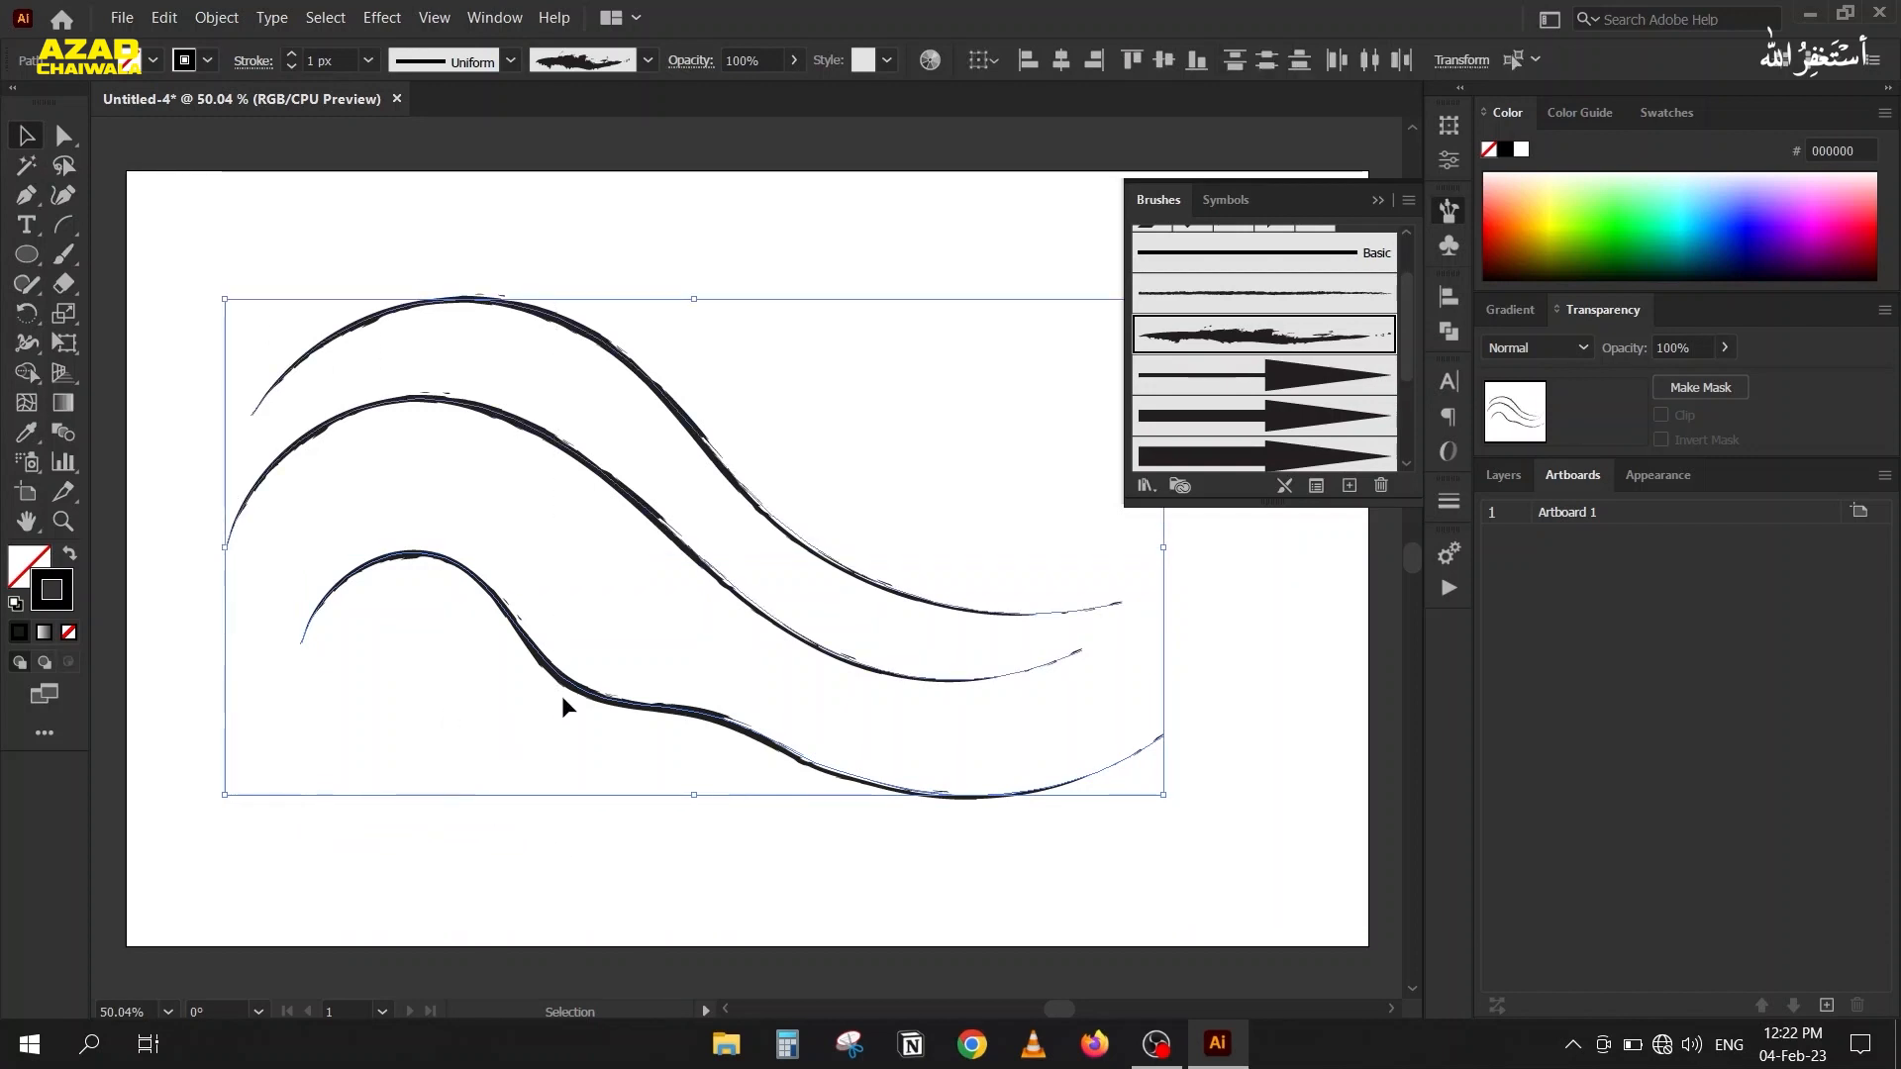
pyautogui.press('Delete')
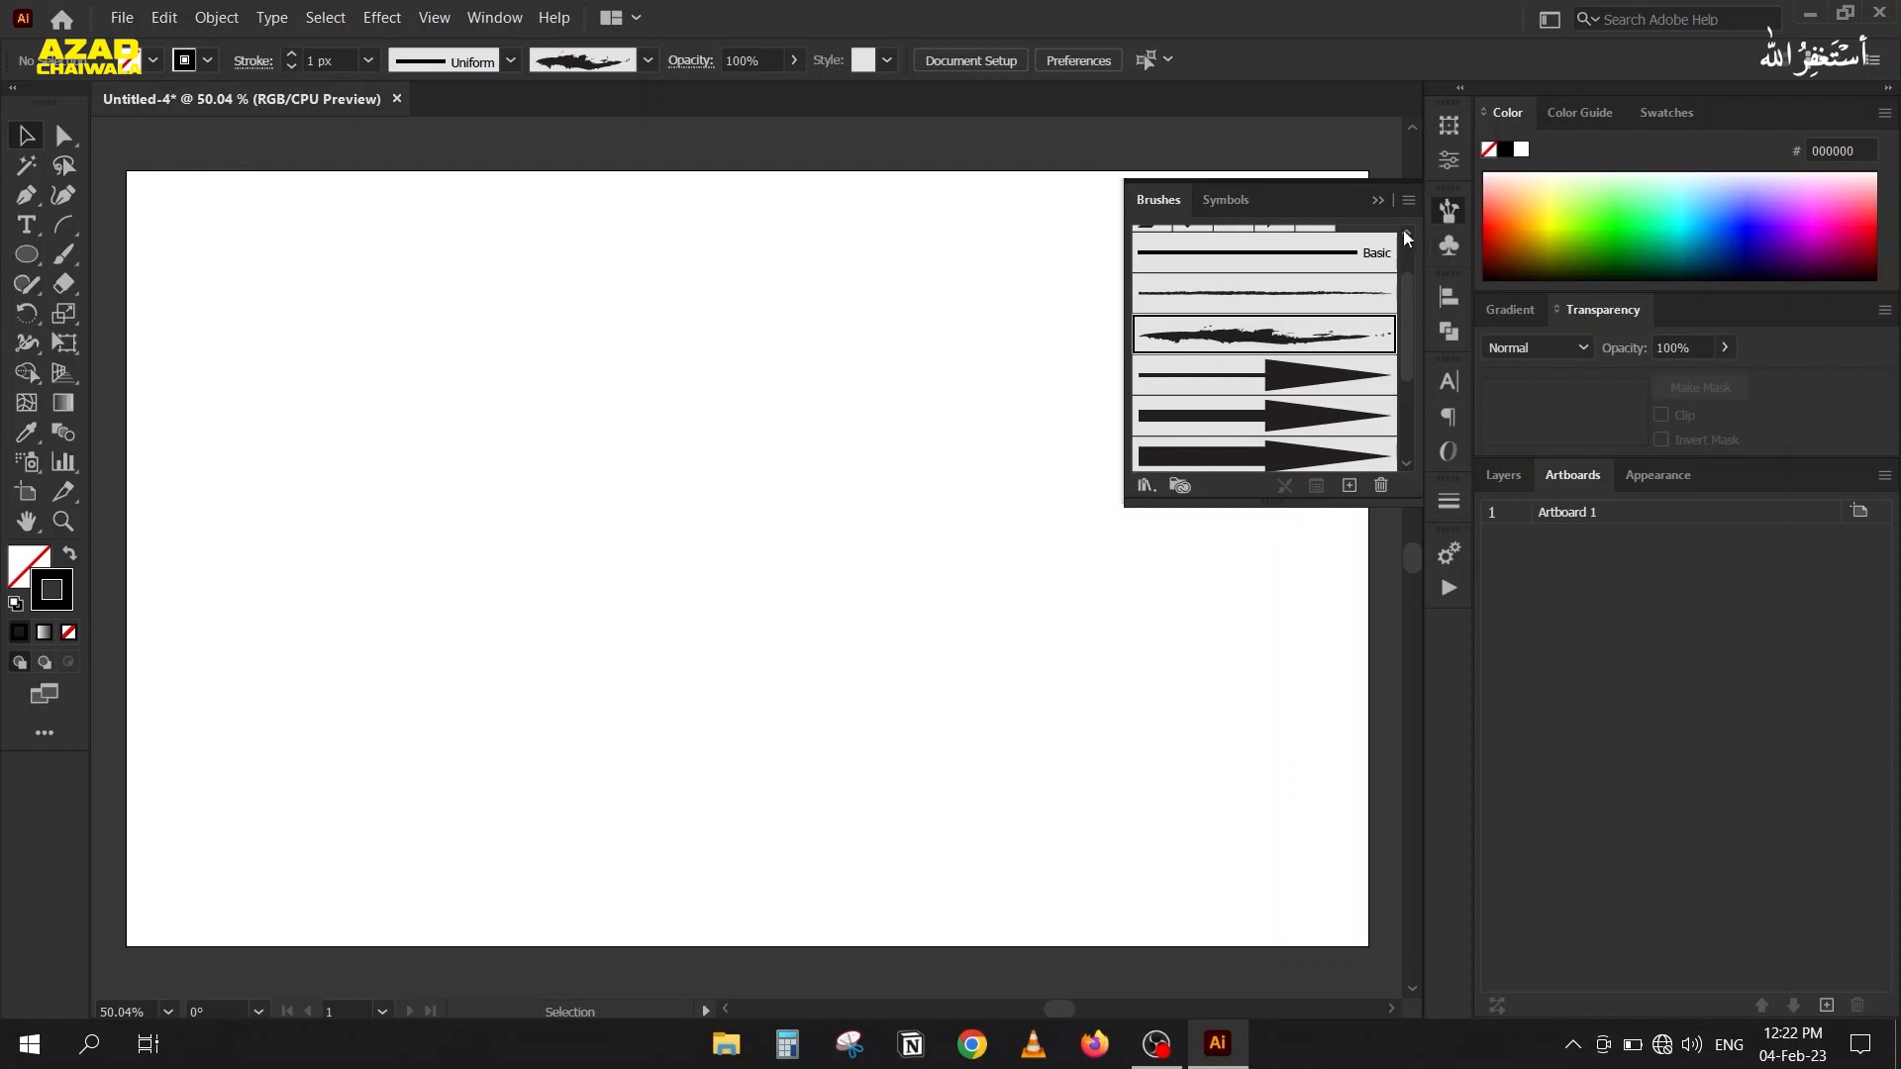
# Place the calligraphy JPG from the desktop's Brushes folder, snap it against the outside of the artboard's right edge, and lock it.
pyautogui.click(1377, 199)
pyautogui.press('super+d')
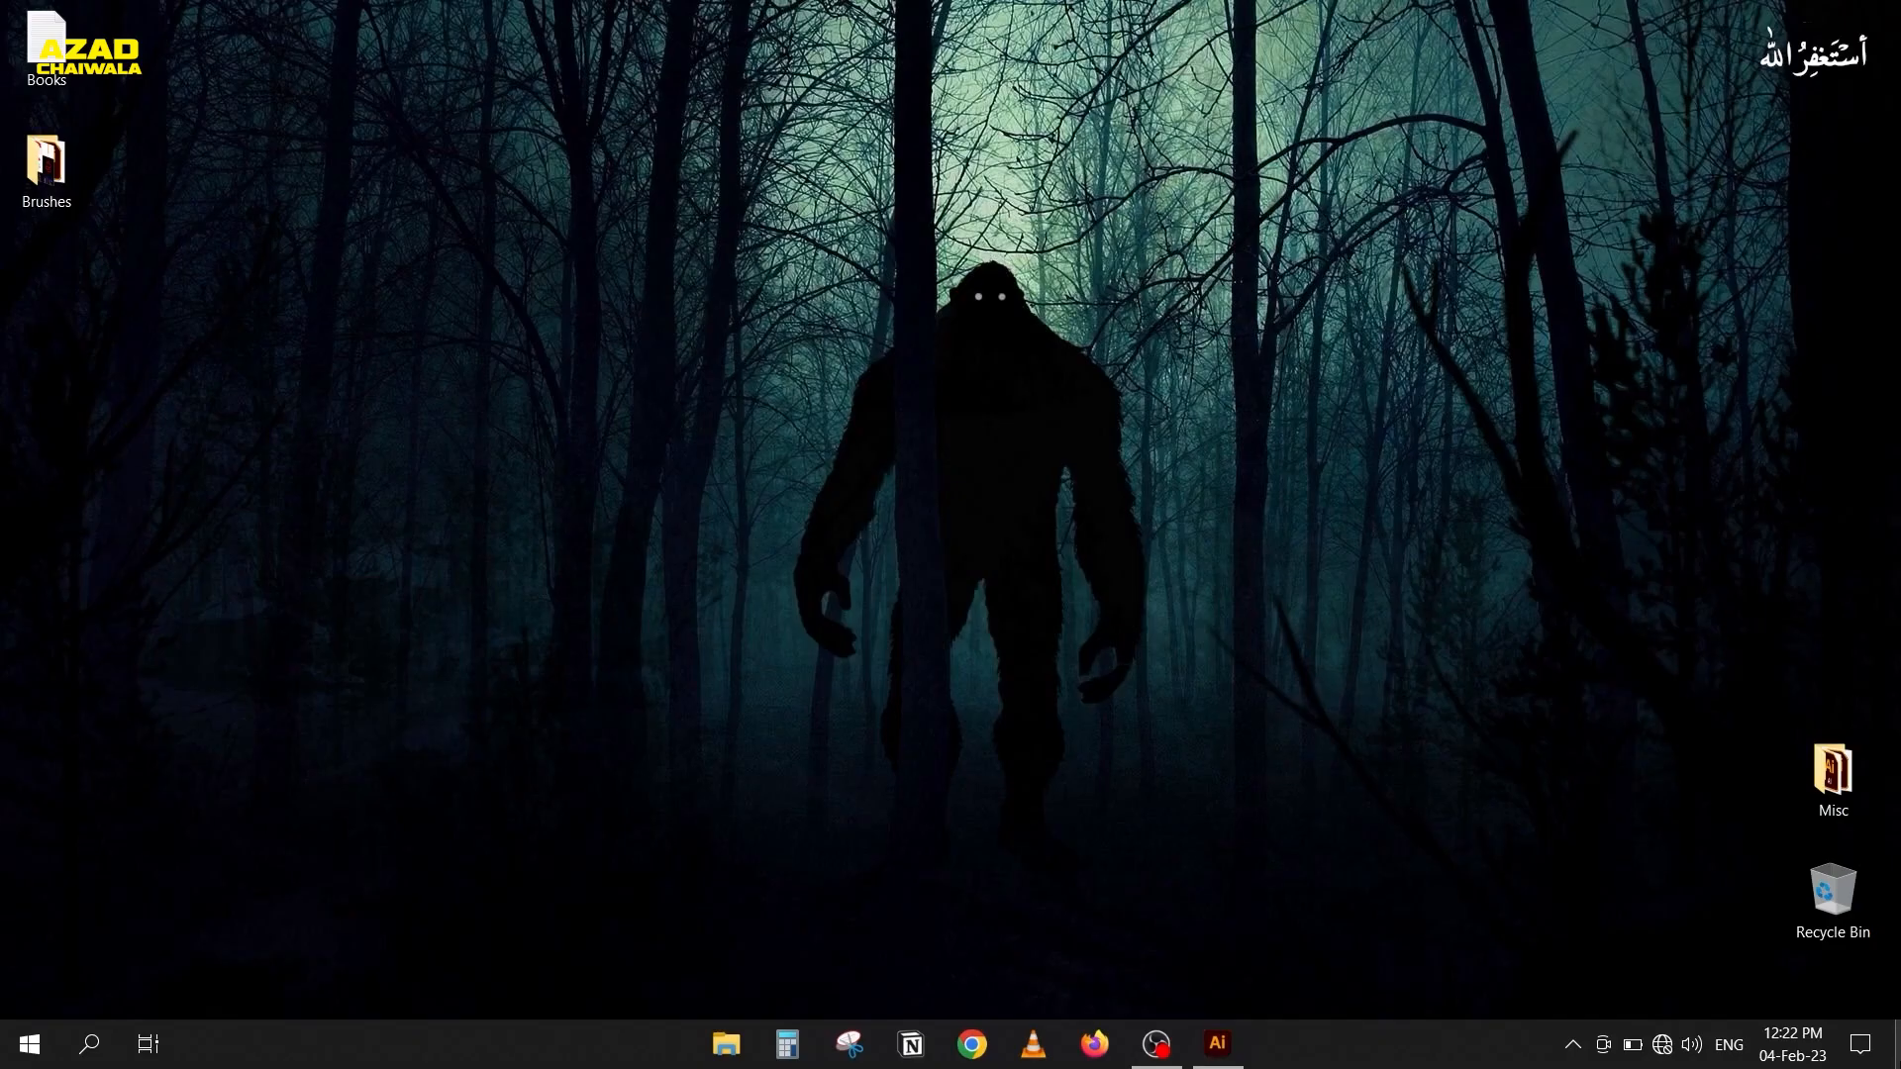
pyautogui.doubleClick(41, 204)
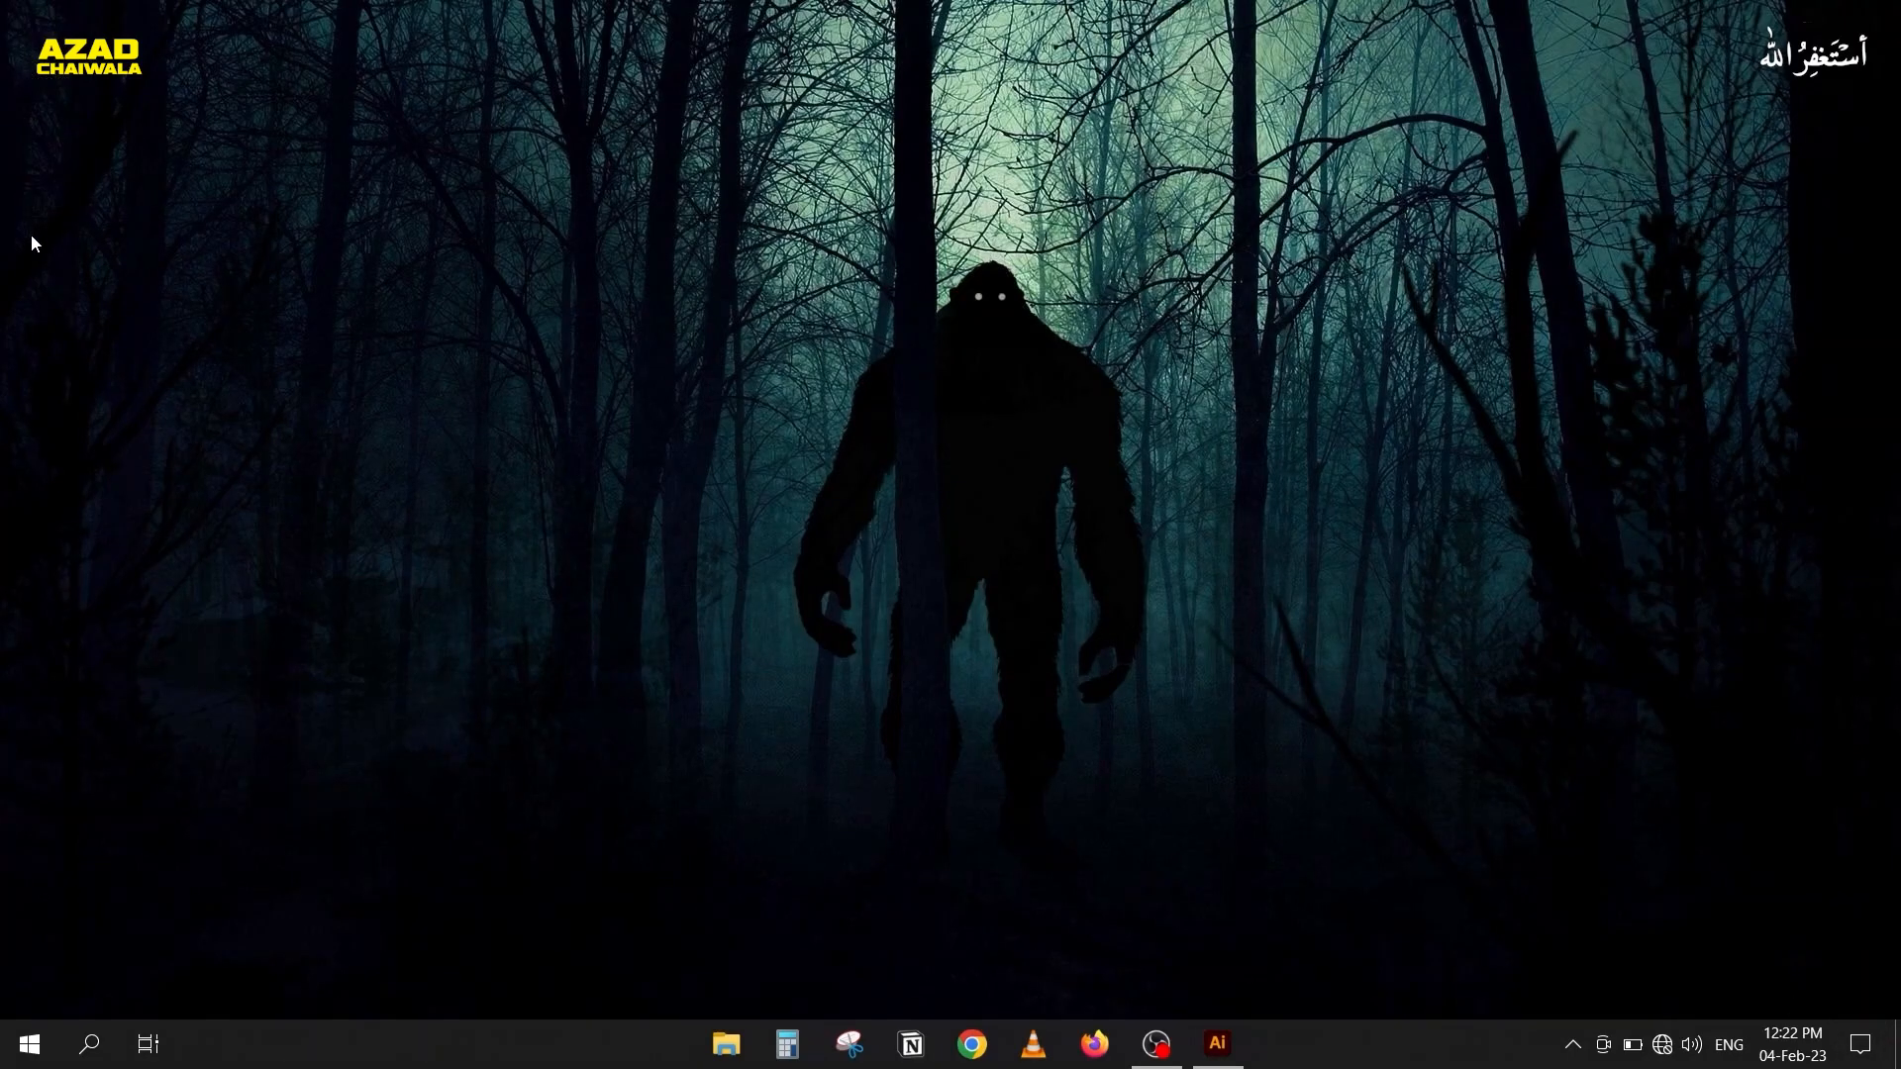
pyautogui.moveTo(883, 279)
pyautogui.mouseDown()
pyautogui.moveTo(900, 367)
pyautogui.moveTo(1247, 921)
pyautogui.moveTo(1223, 1047)
pyautogui.moveTo(737, 433)
pyautogui.mouseUp()
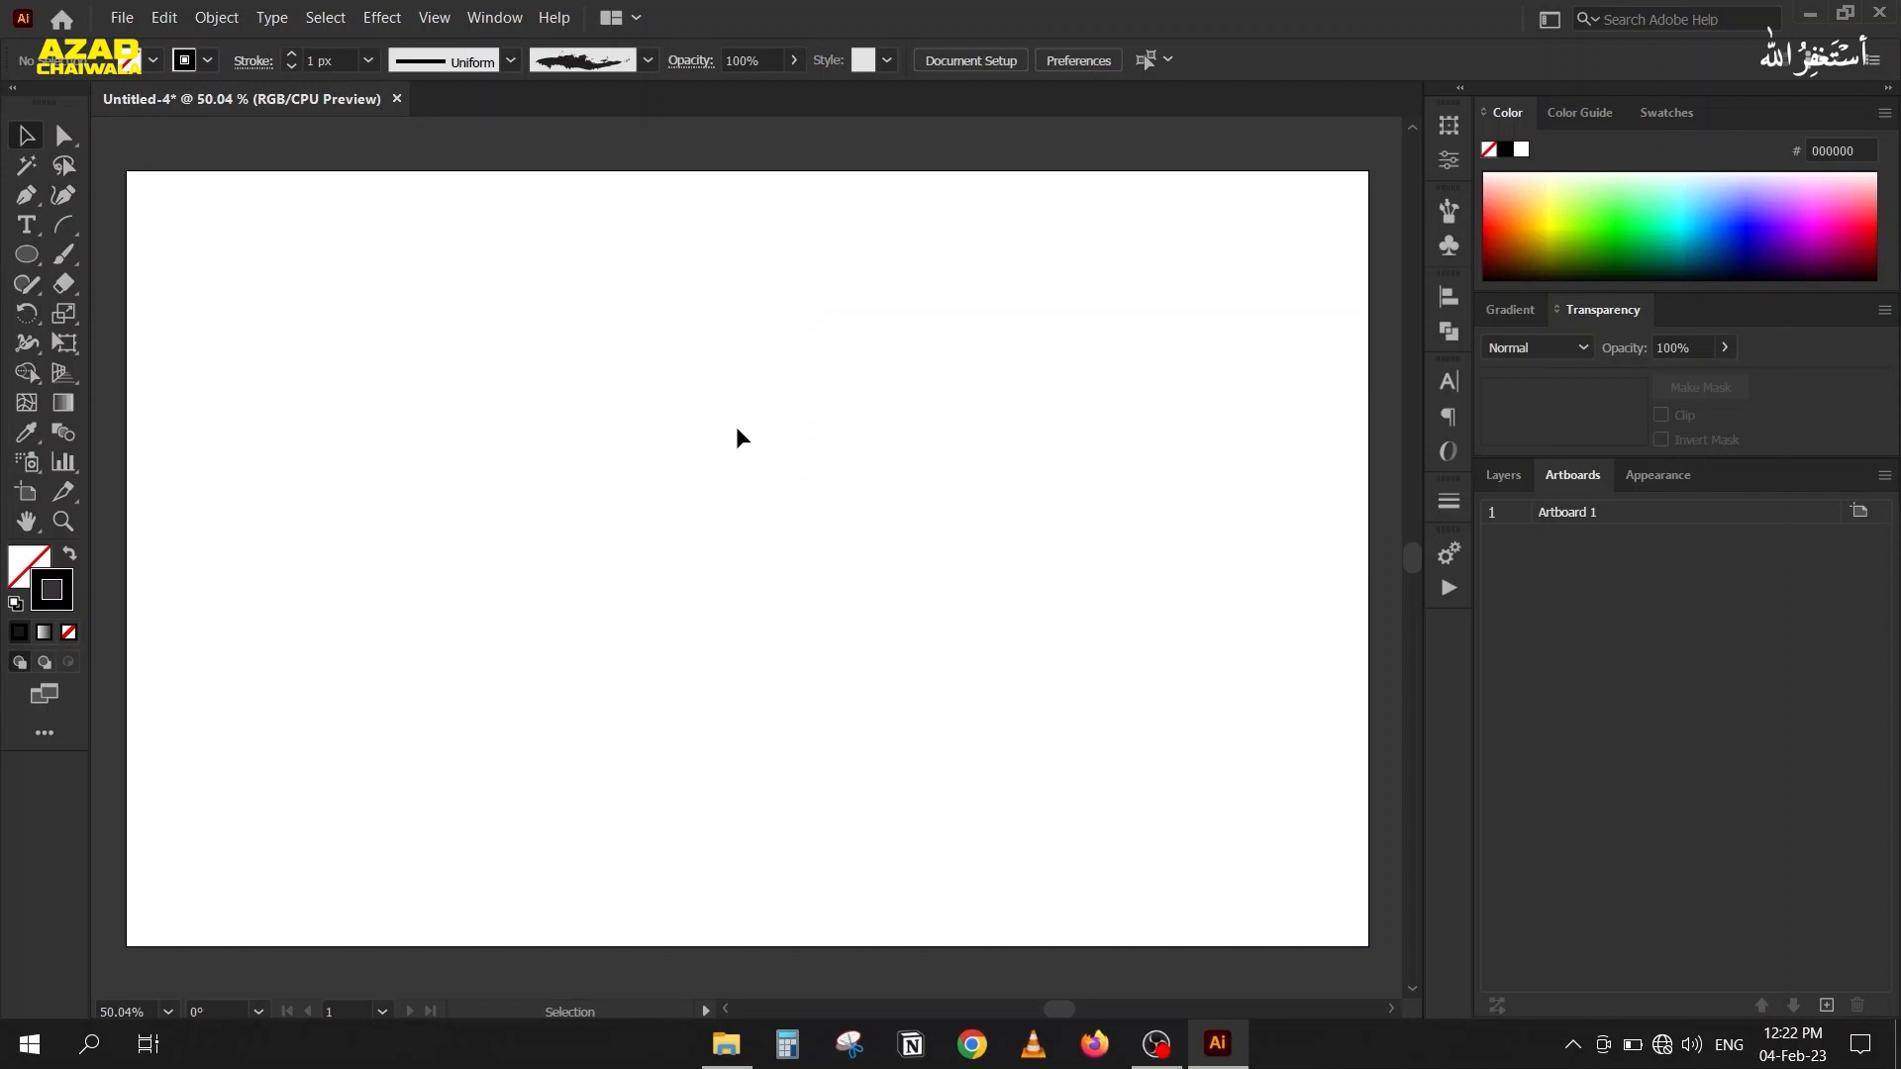
pyautogui.scroll(-1, 611, 420)
pyautogui.moveTo(611, 420); pyautogui.dragTo(845, 572)
pyautogui.moveTo(849, 639); pyautogui.dragTo(822, 631)
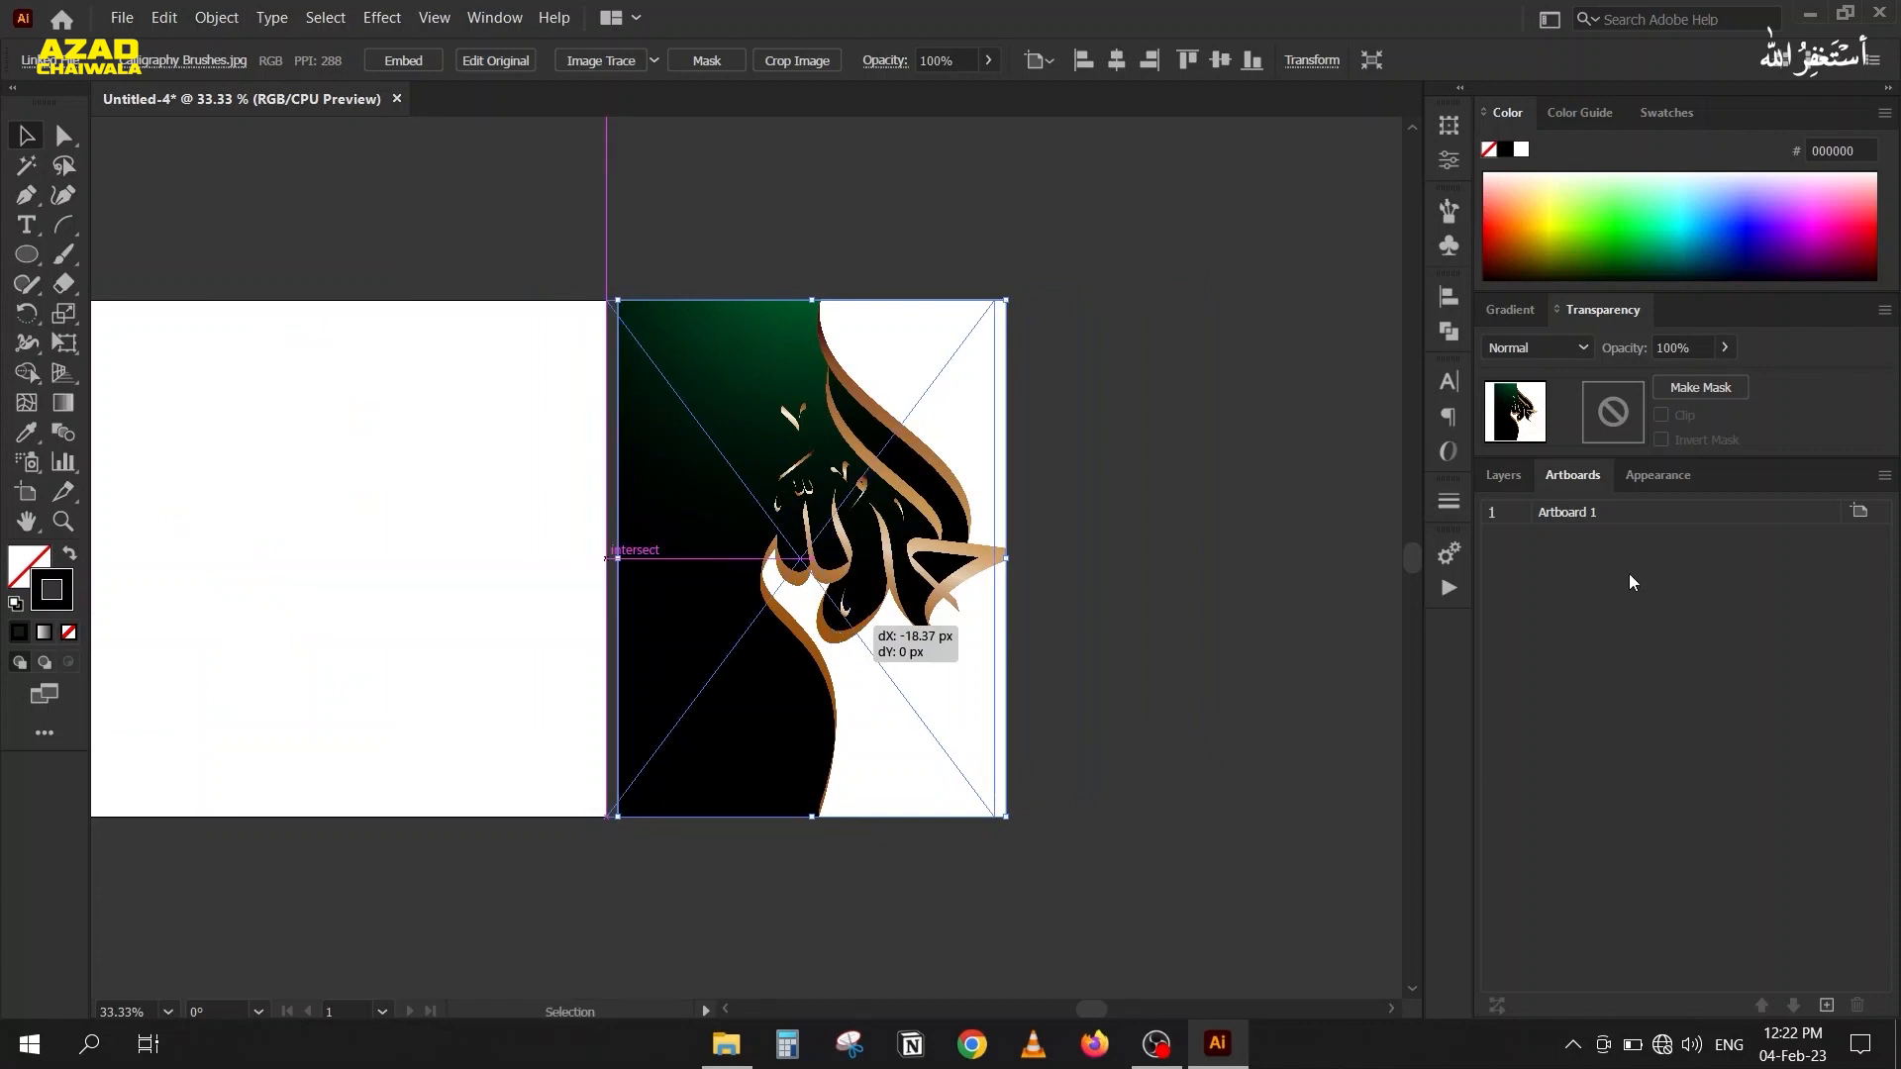
pyautogui.click(1503, 475)
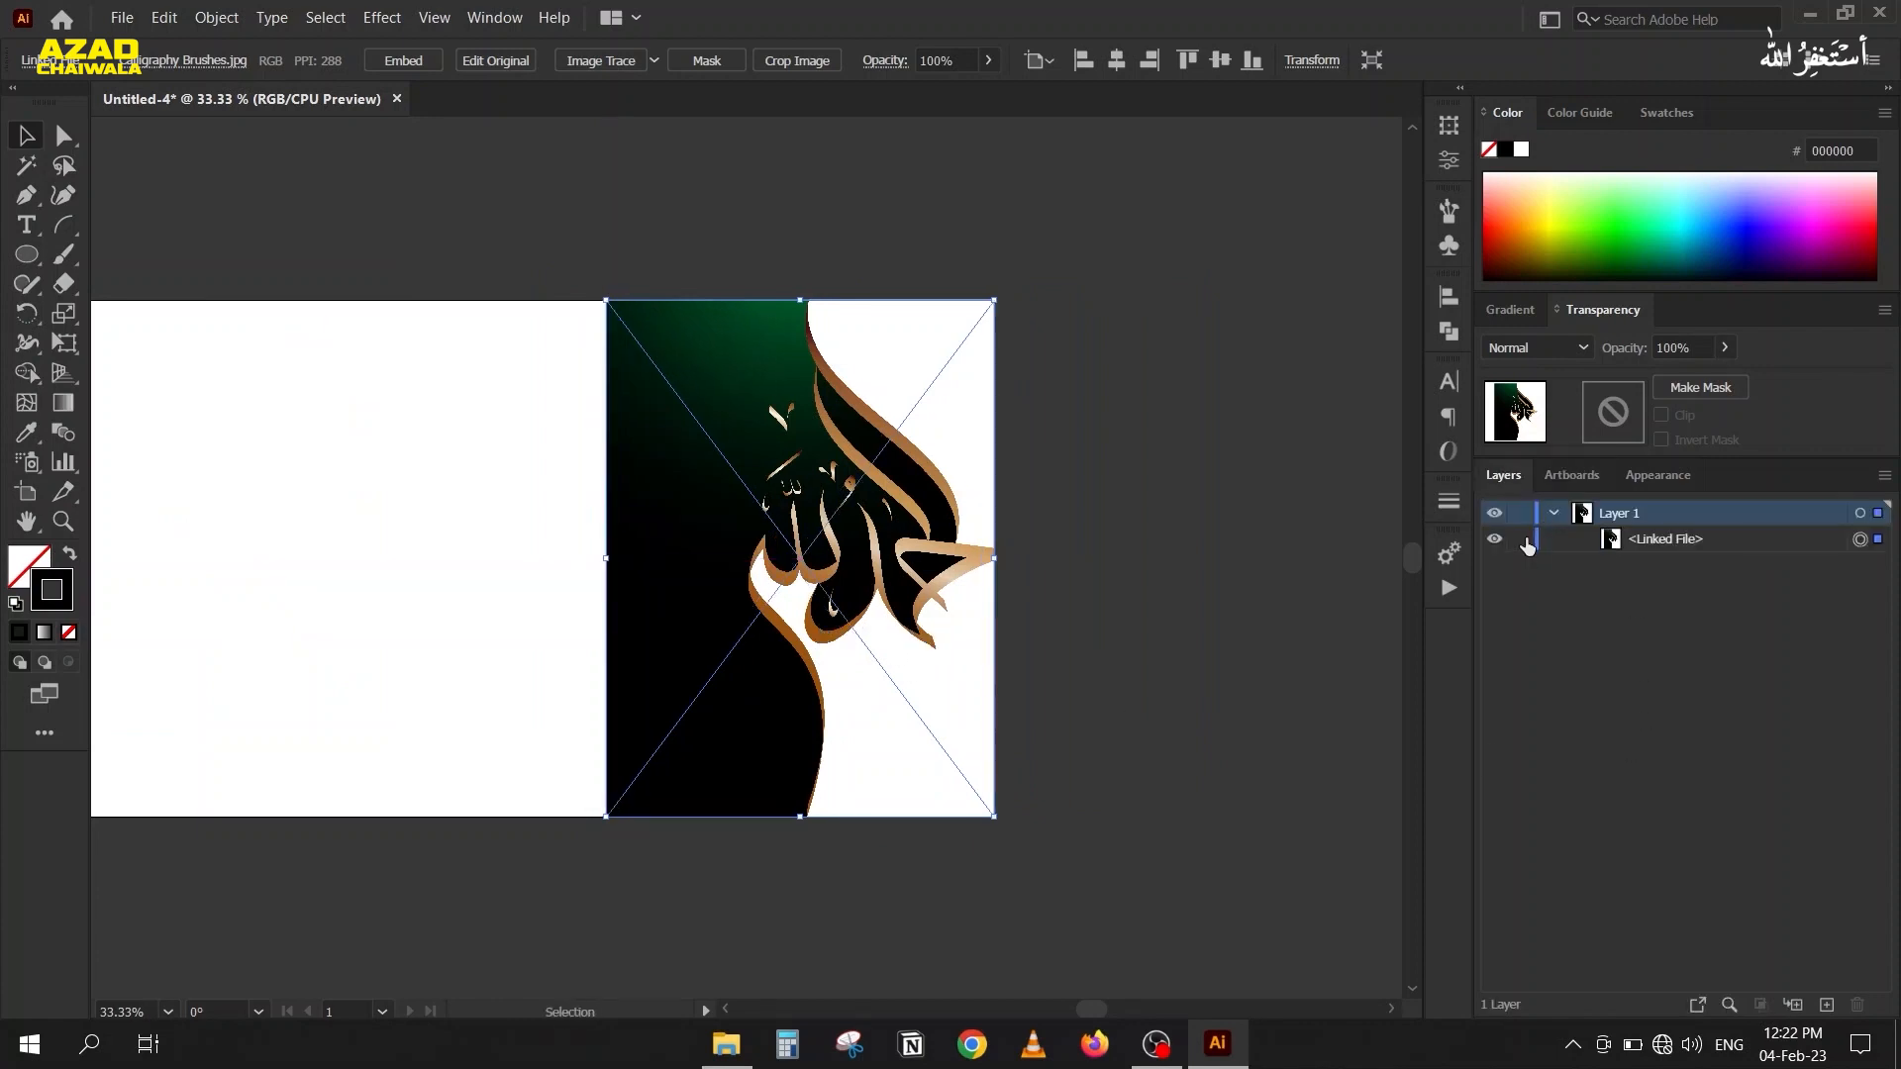
pyautogui.click(1522, 542)
# Examine the thick and thin parts of the lettering in the placed calligraphy image.
pyautogui.scroll(1, 870, 537)
pyautogui.moveTo(668, 611); pyautogui.dragTo(904, 541)
pyautogui.scroll(1, 962, 414)
pyautogui.moveTo(962, 414); pyautogui.dragTo(817, 482)
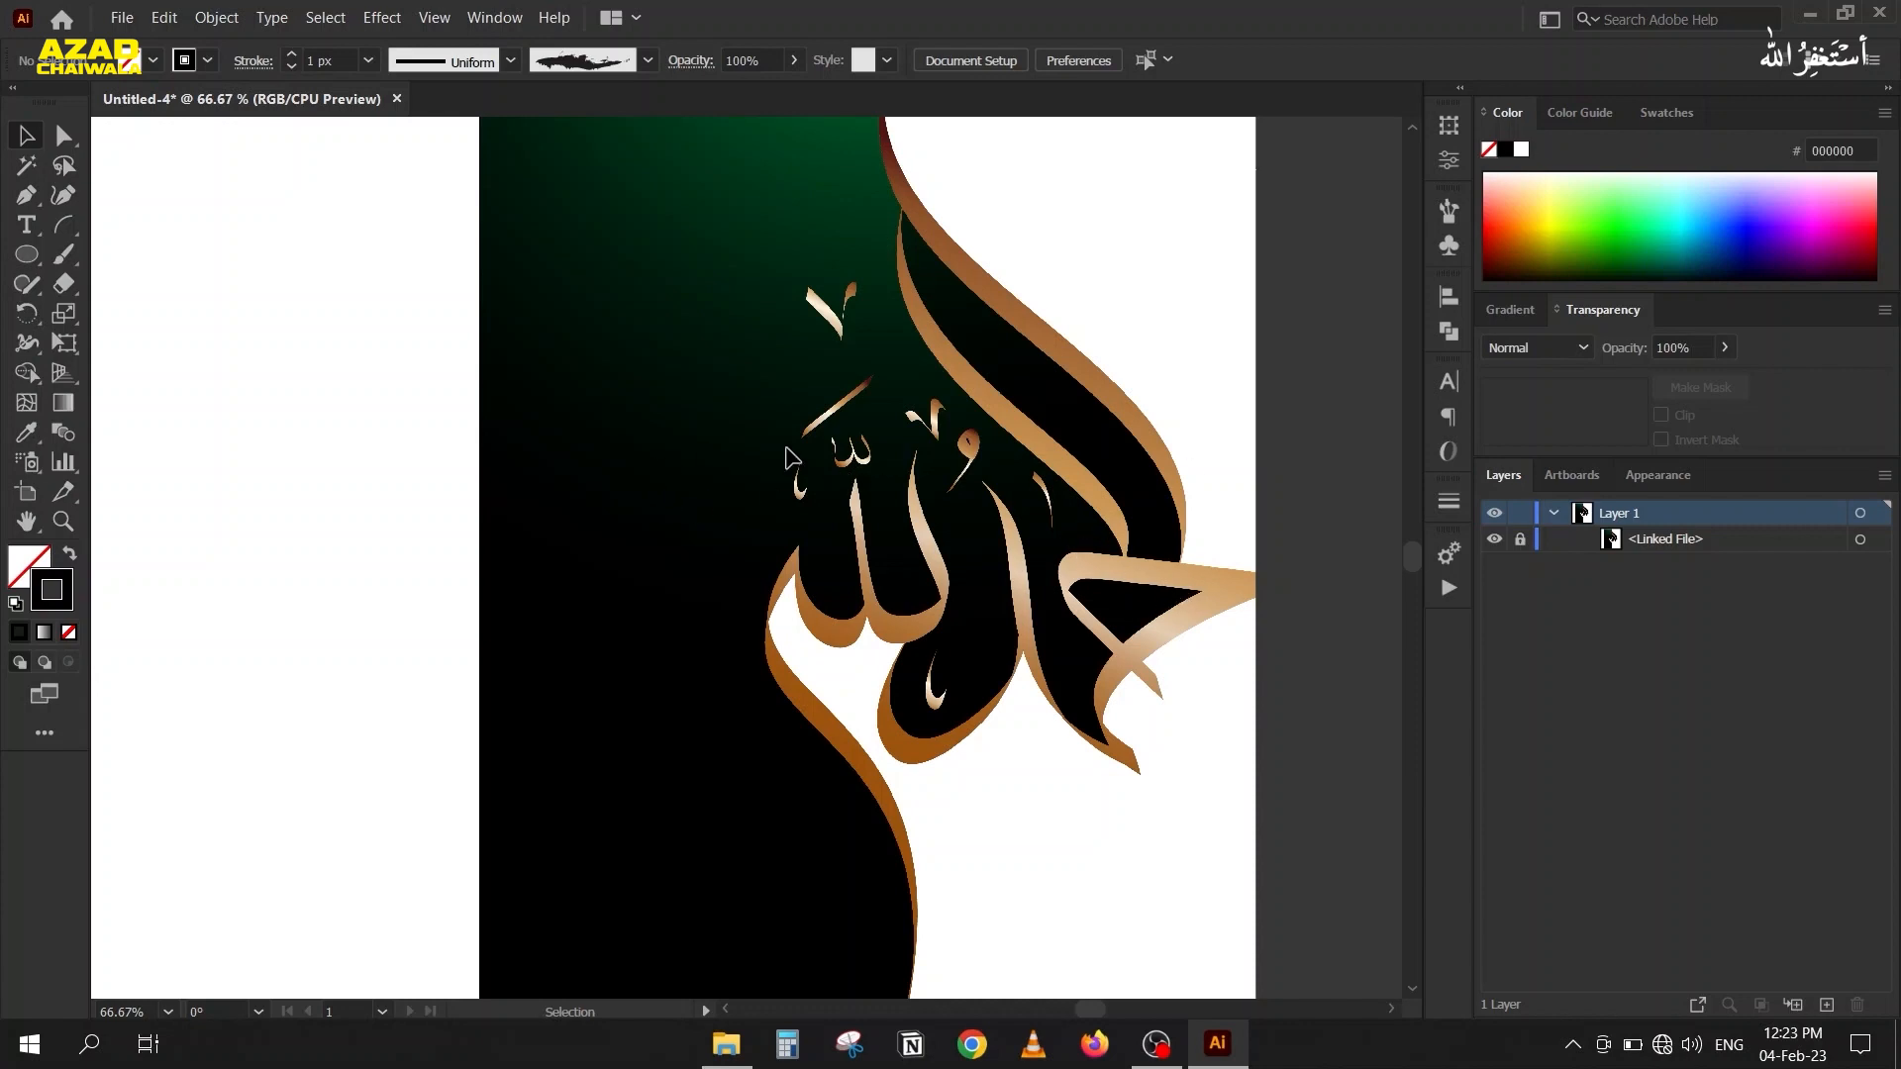
pyautogui.moveTo(697, 469); pyautogui.dragTo(806, 526)
pyautogui.scroll(-1, 513, 431)
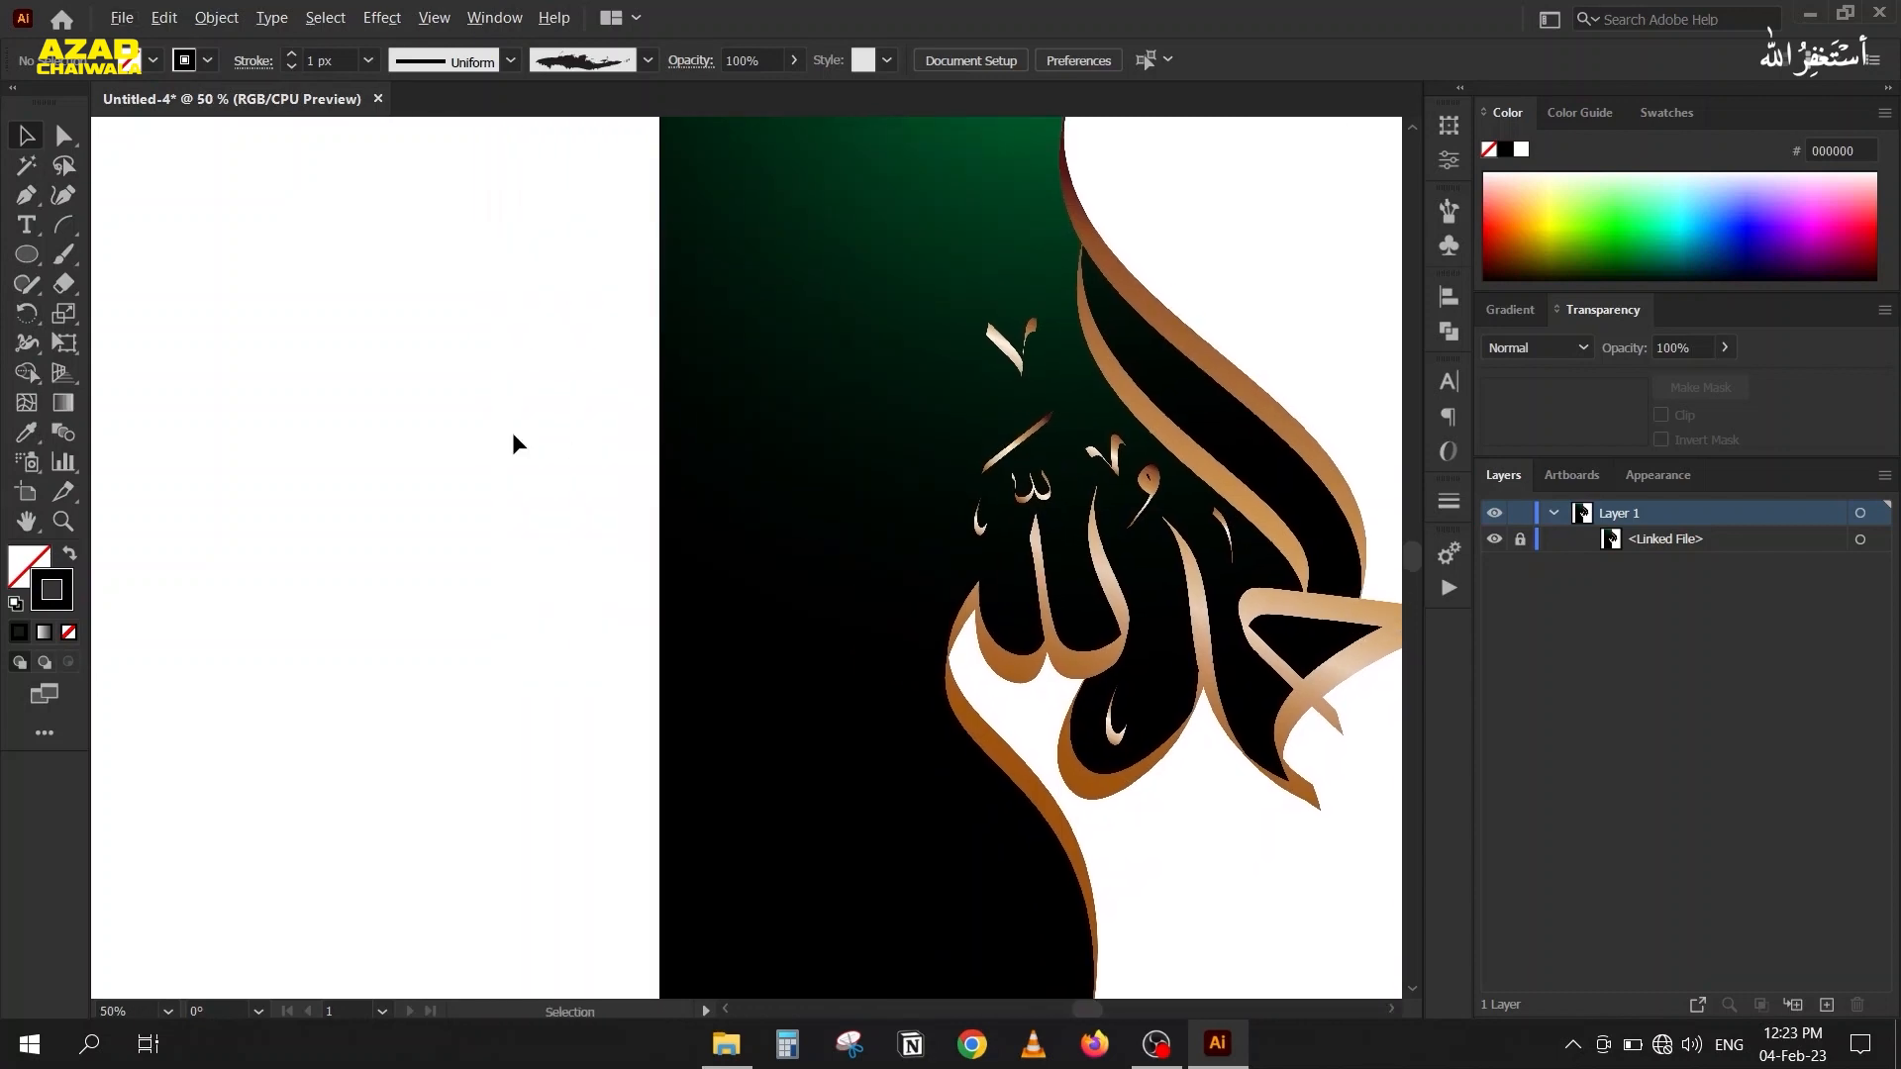
pyautogui.moveTo(344, 545); pyautogui.dragTo(484, 531)
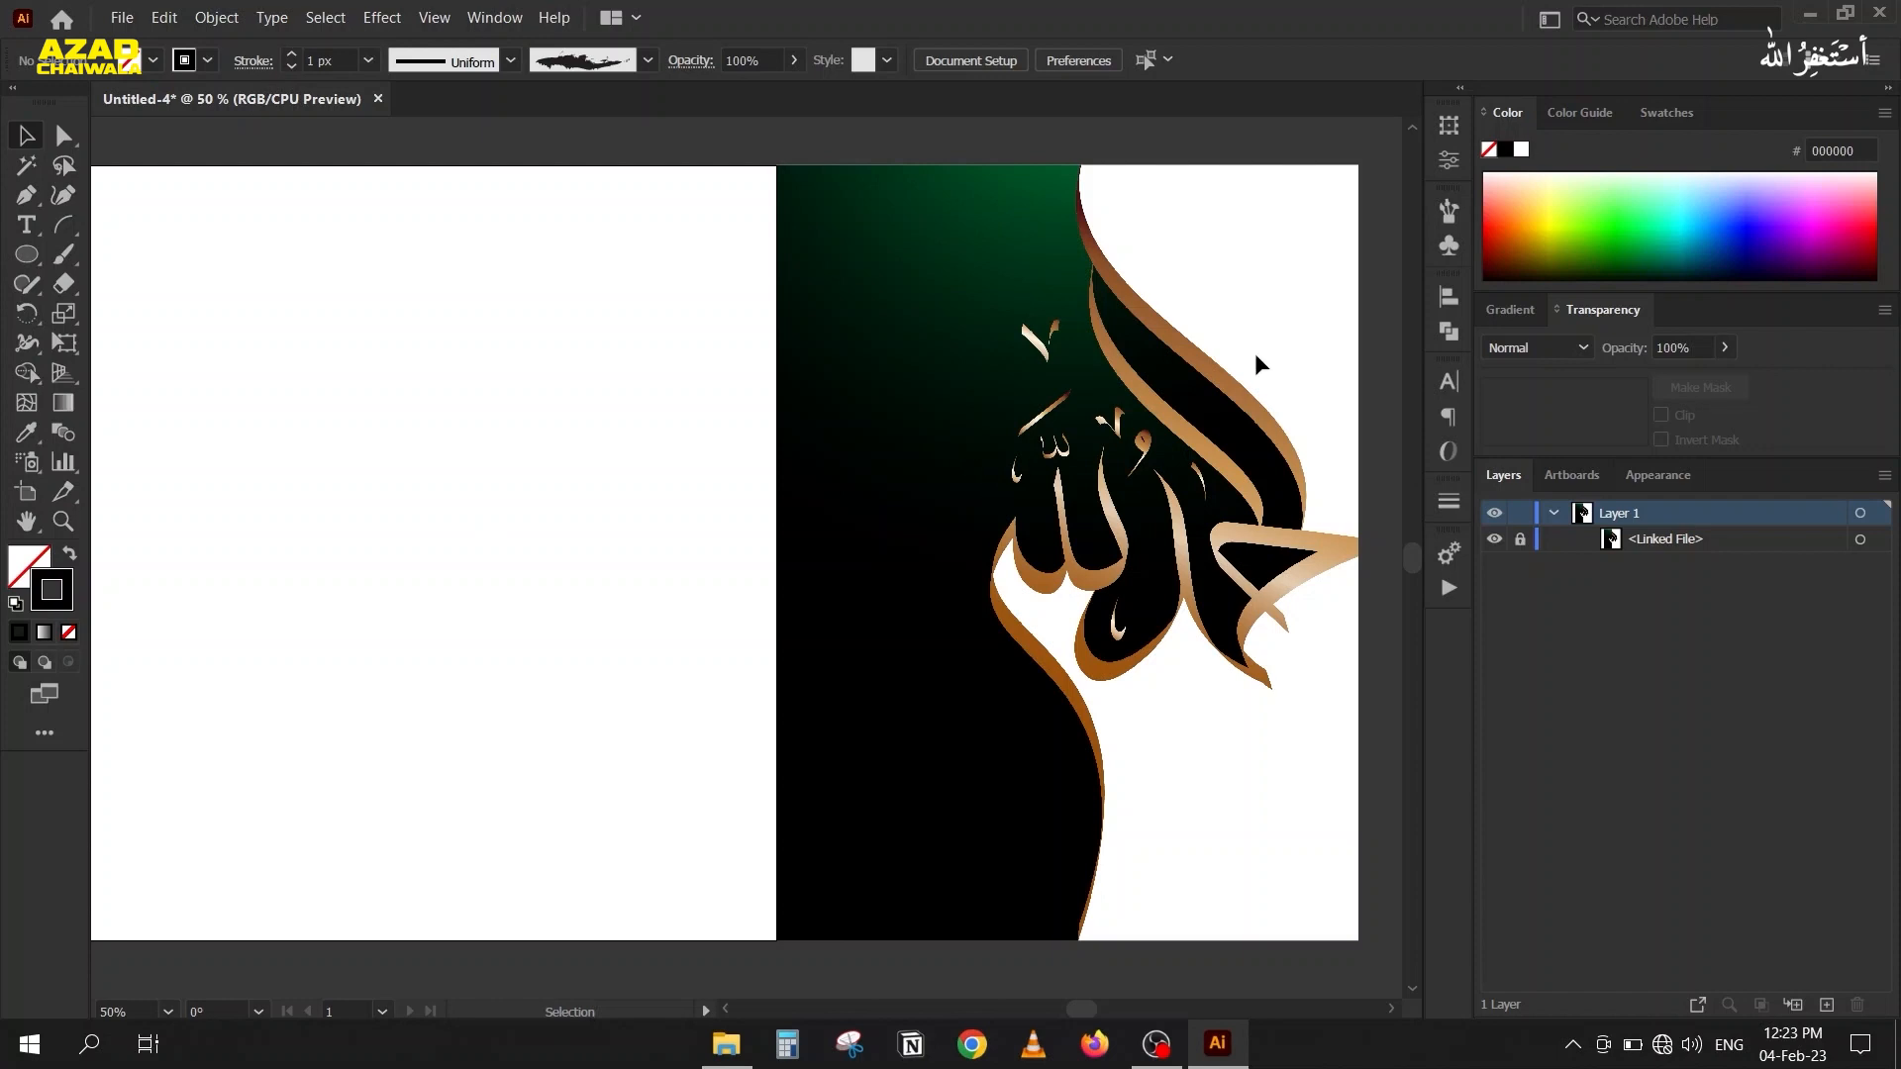
# Start a new brush of the Calligraphic Brush type.
pyautogui.click(1454, 207)
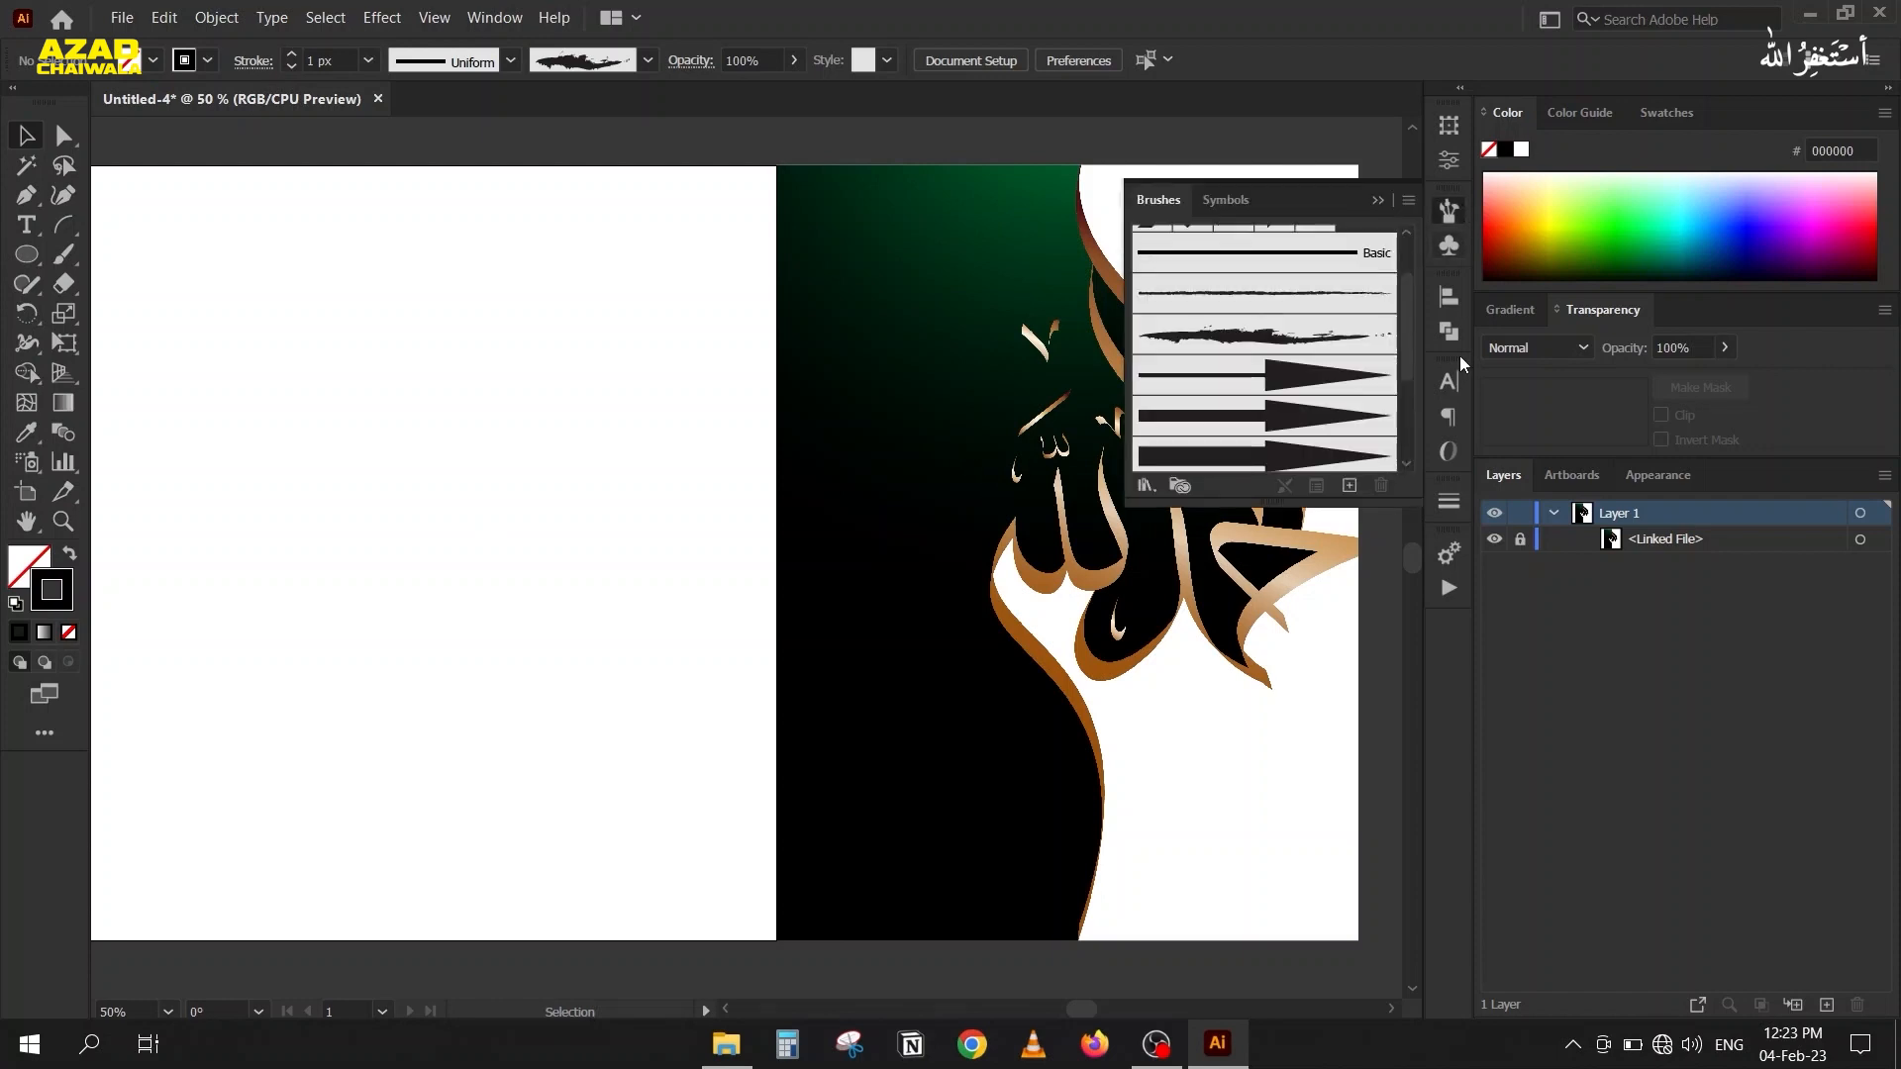
pyautogui.click(1348, 486)
pyautogui.moveTo(1066, 474)
pyautogui.mouseDown()
pyautogui.moveTo(787, 432)
pyautogui.moveTo(565, 233)
pyautogui.moveTo(565, 204)
pyautogui.mouseUp()
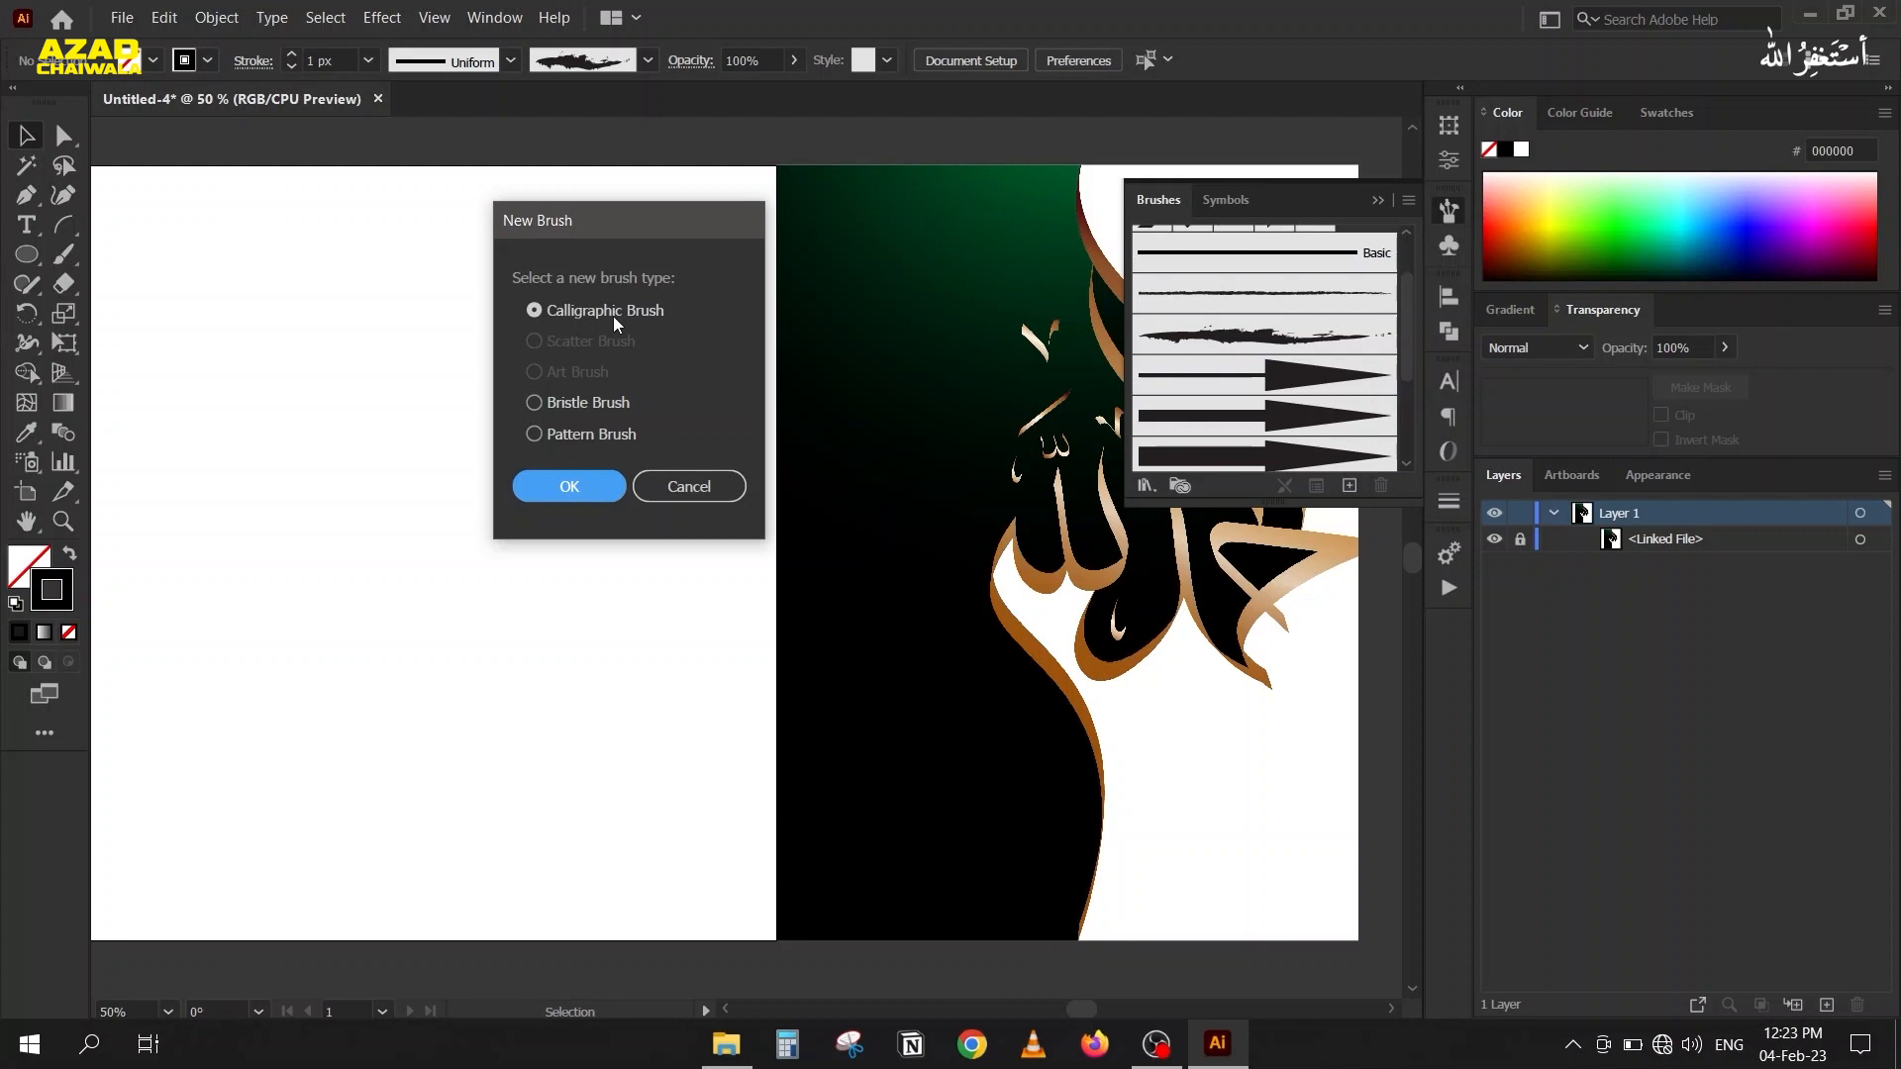
pyautogui.click(573, 486)
pyautogui.moveTo(1317, 335)
pyautogui.mouseDown()
pyautogui.moveTo(717, 327)
pyautogui.moveTo(475, 276)
pyautogui.mouseUp()
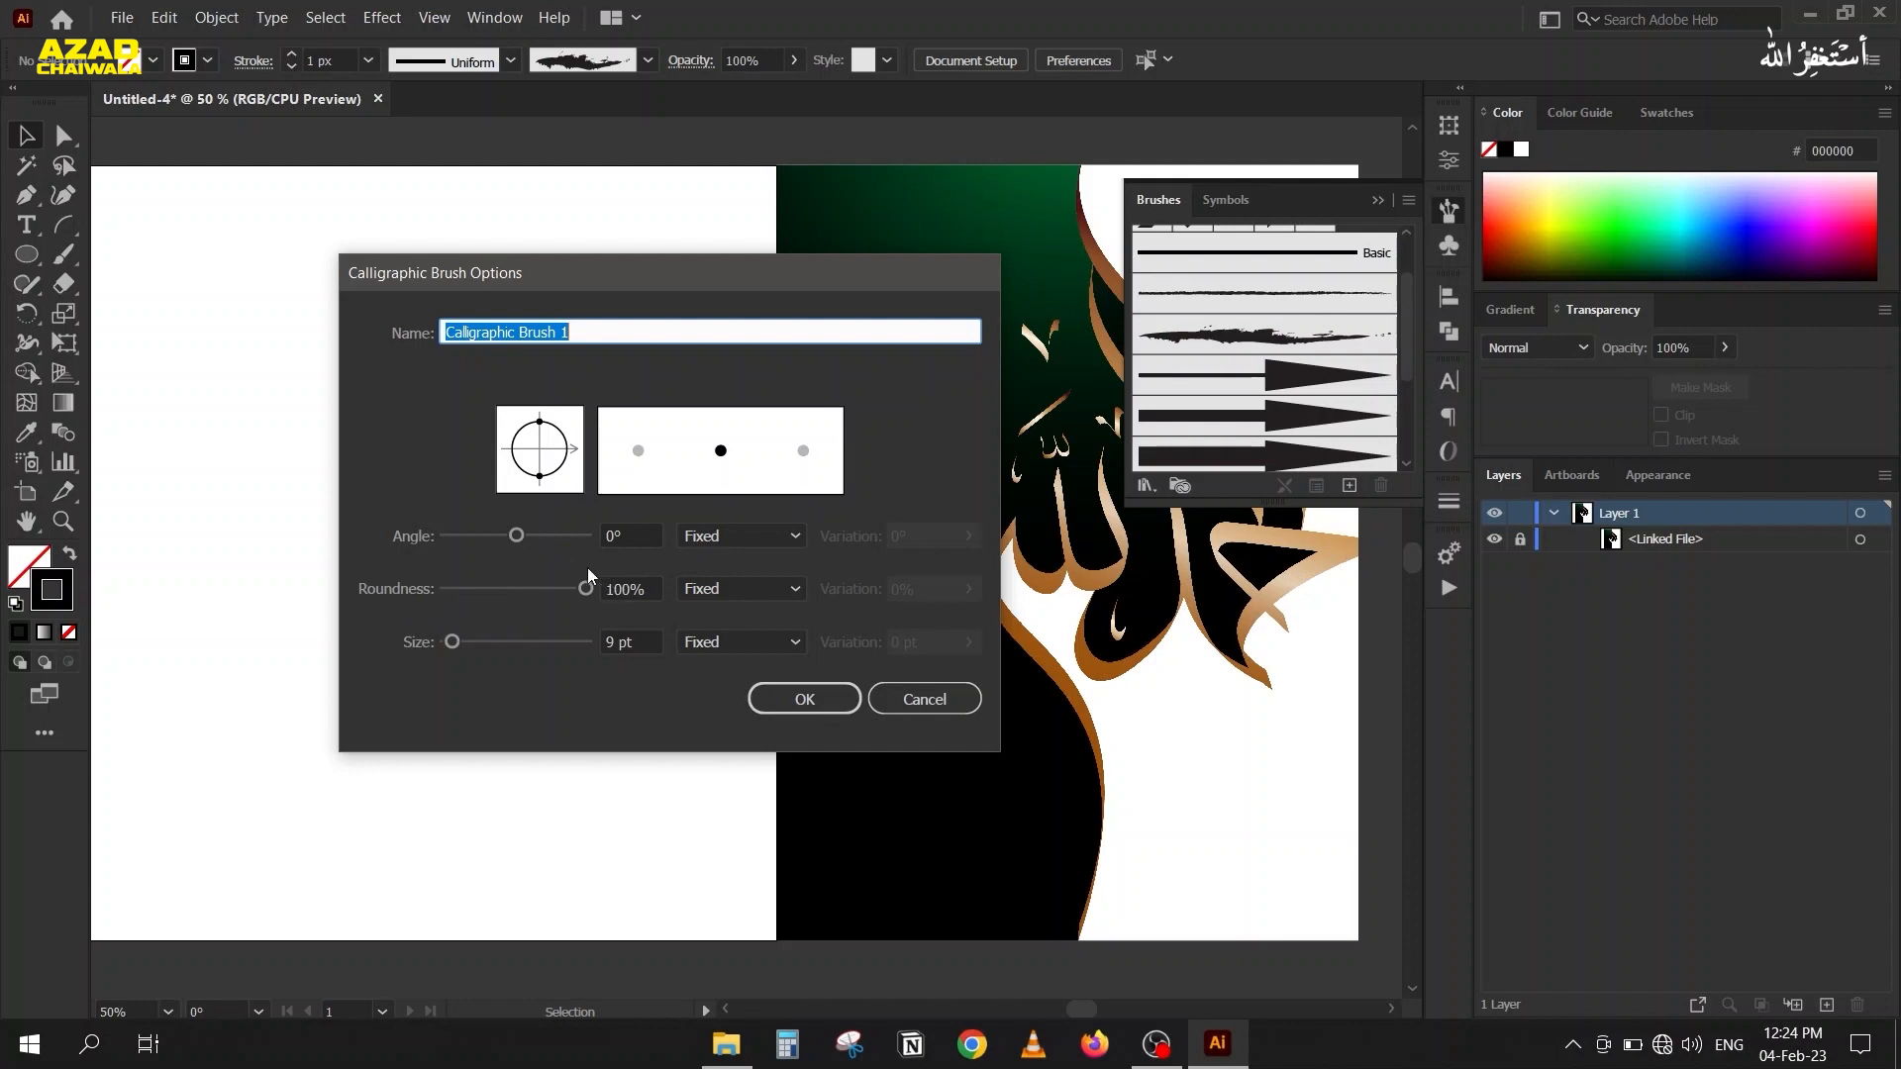
# Flatten the calligraphic brush tip to 1% roundness and tilt it to an angle of 36°.
pyautogui.moveTo(586, 591); pyautogui.dragTo(532, 592)
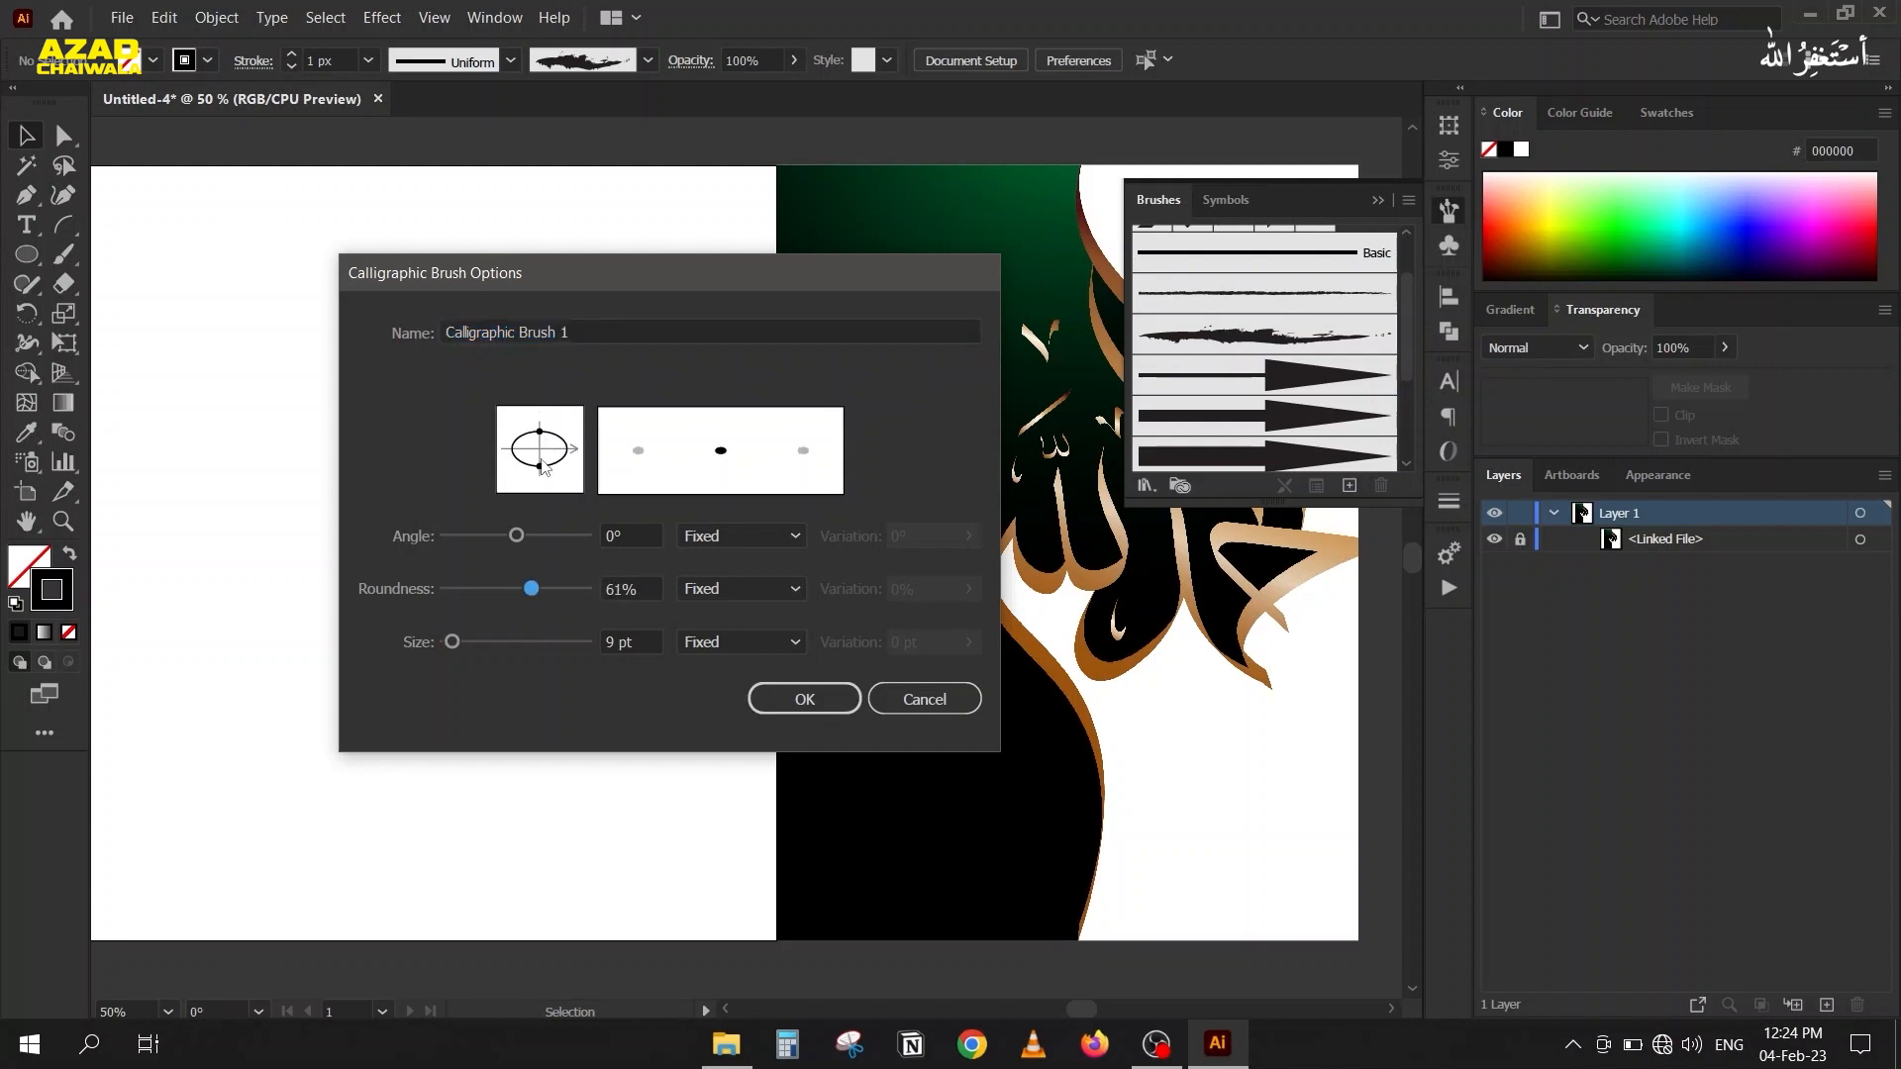
pyautogui.moveTo(540, 466); pyautogui.dragTo(541, 459)
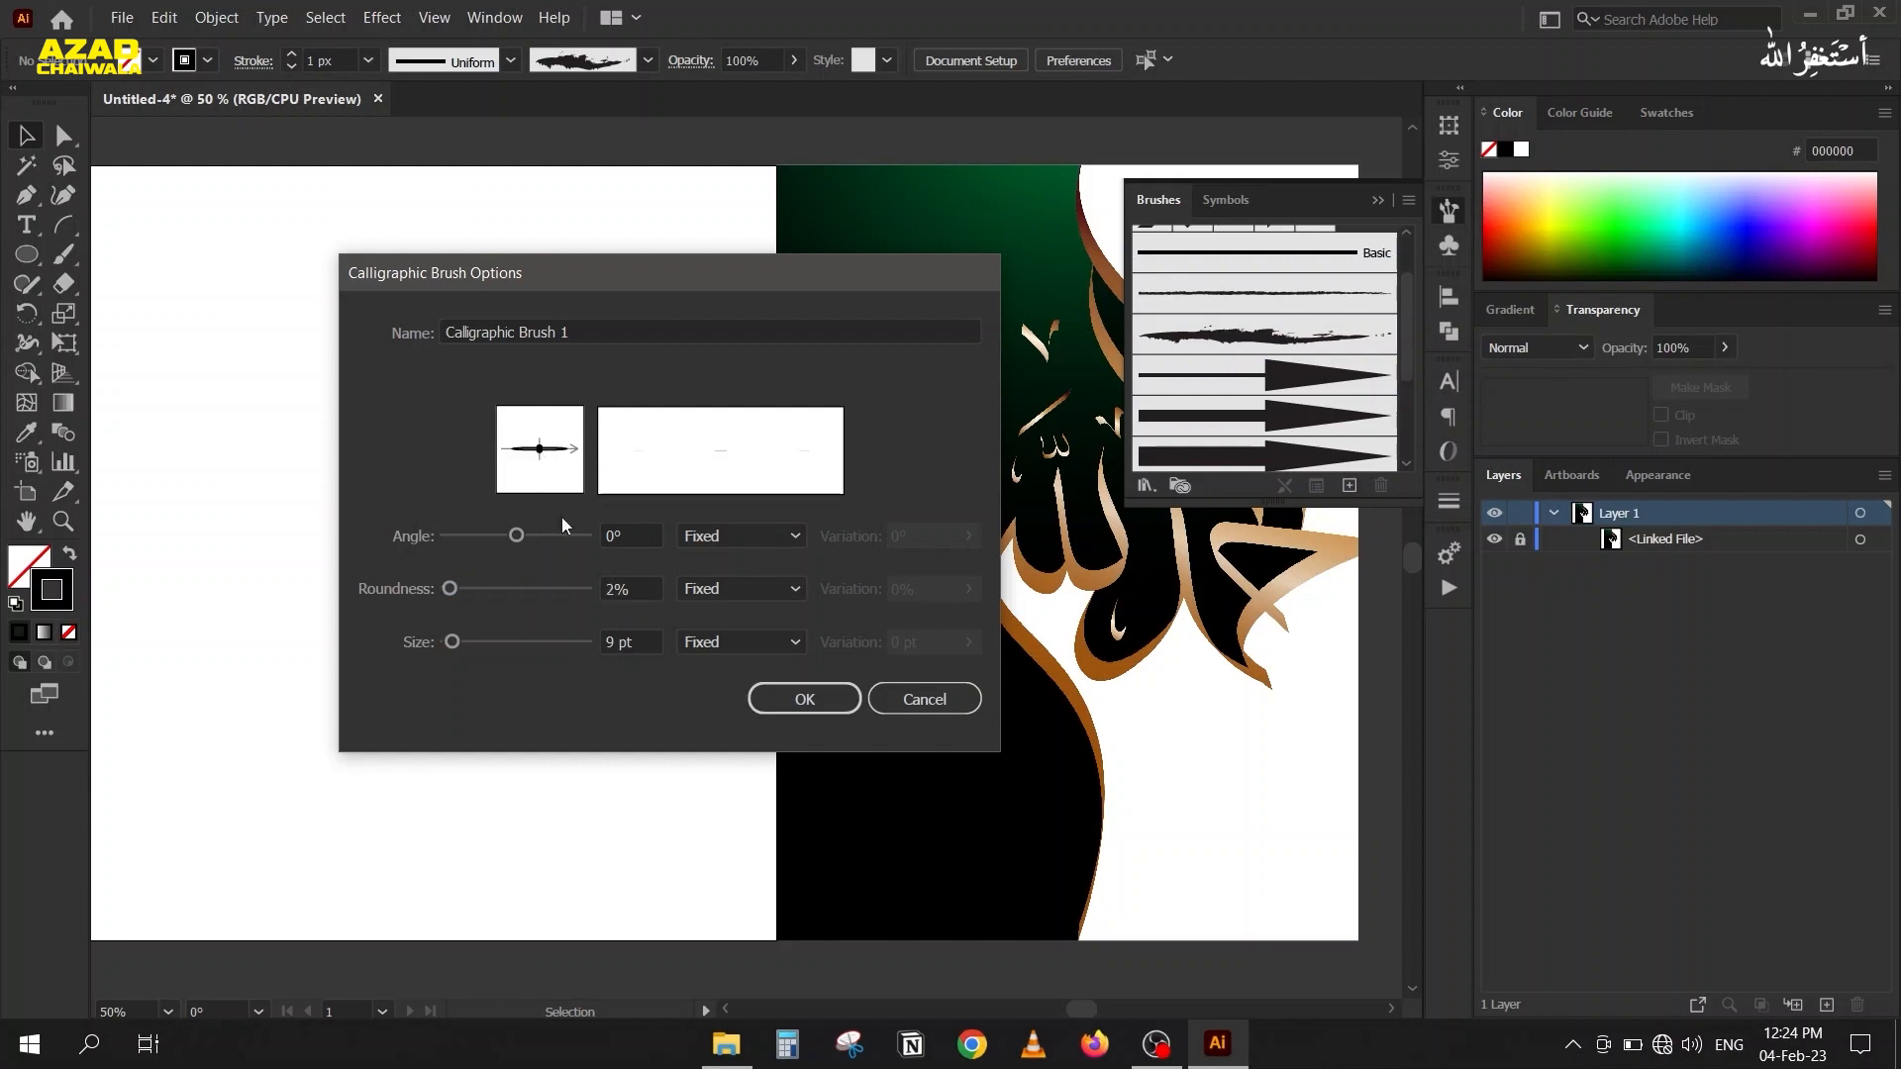
pyautogui.click(645, 584)
pyautogui.press('Down')
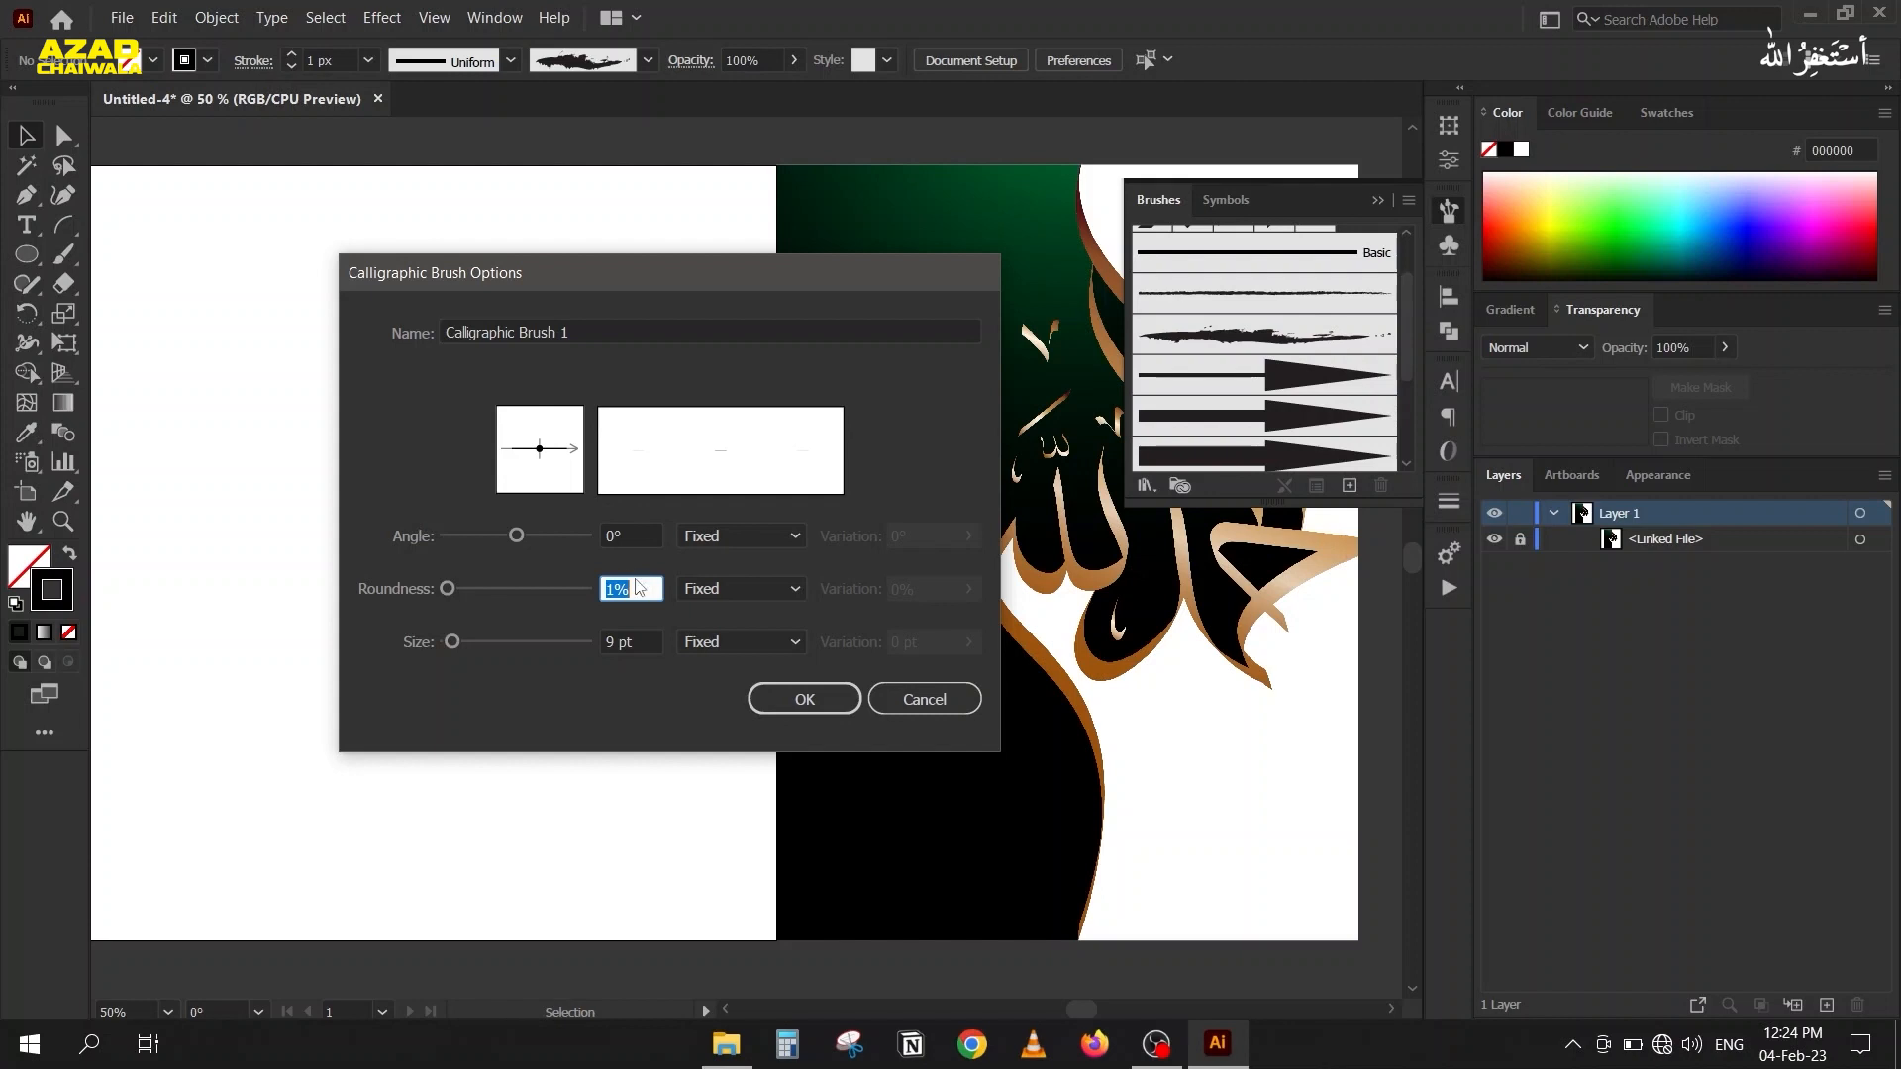
pyautogui.moveTo(576, 449); pyautogui.dragTo(572, 426)
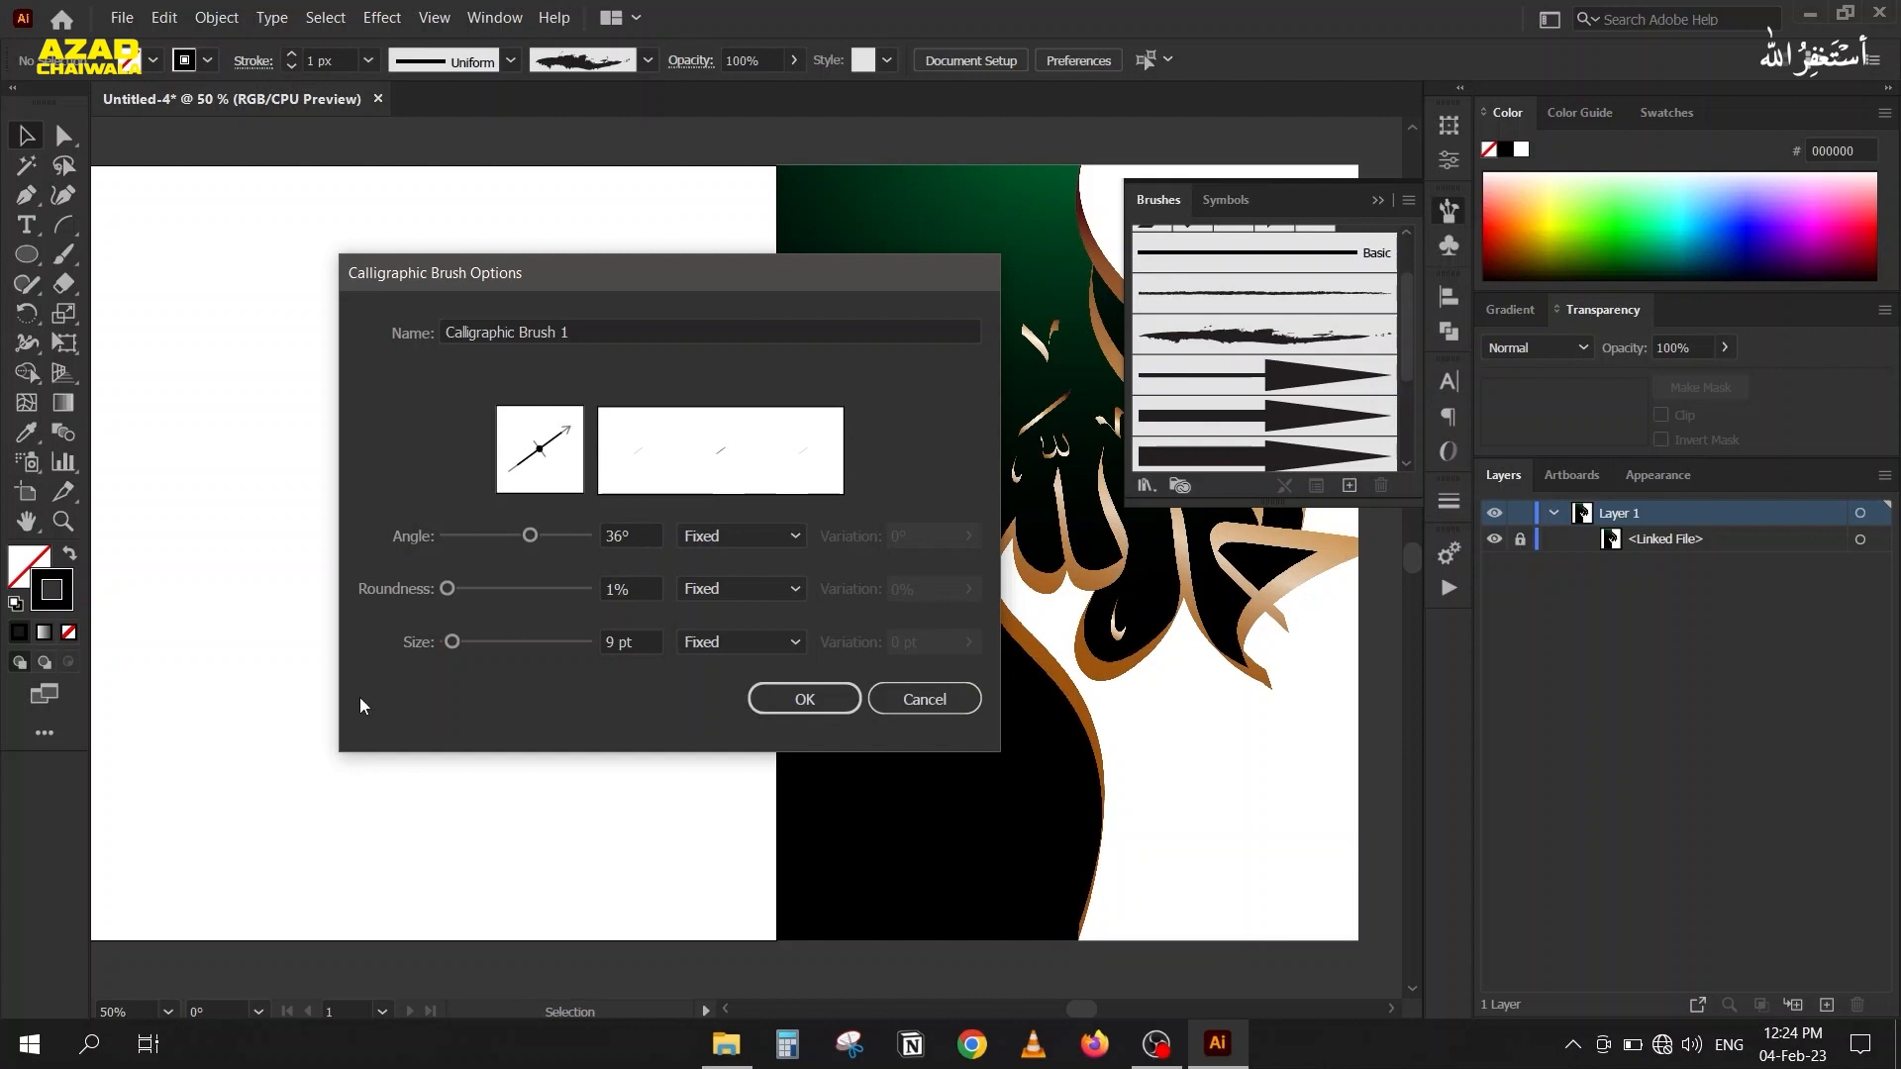
# Set the calligraphic brush's size to 10 pt with Fixed variation, and create the brush.
pyautogui.click(650, 641)
pyautogui.scroll(8, 650, 641)
pyautogui.scroll(17, 649, 640)
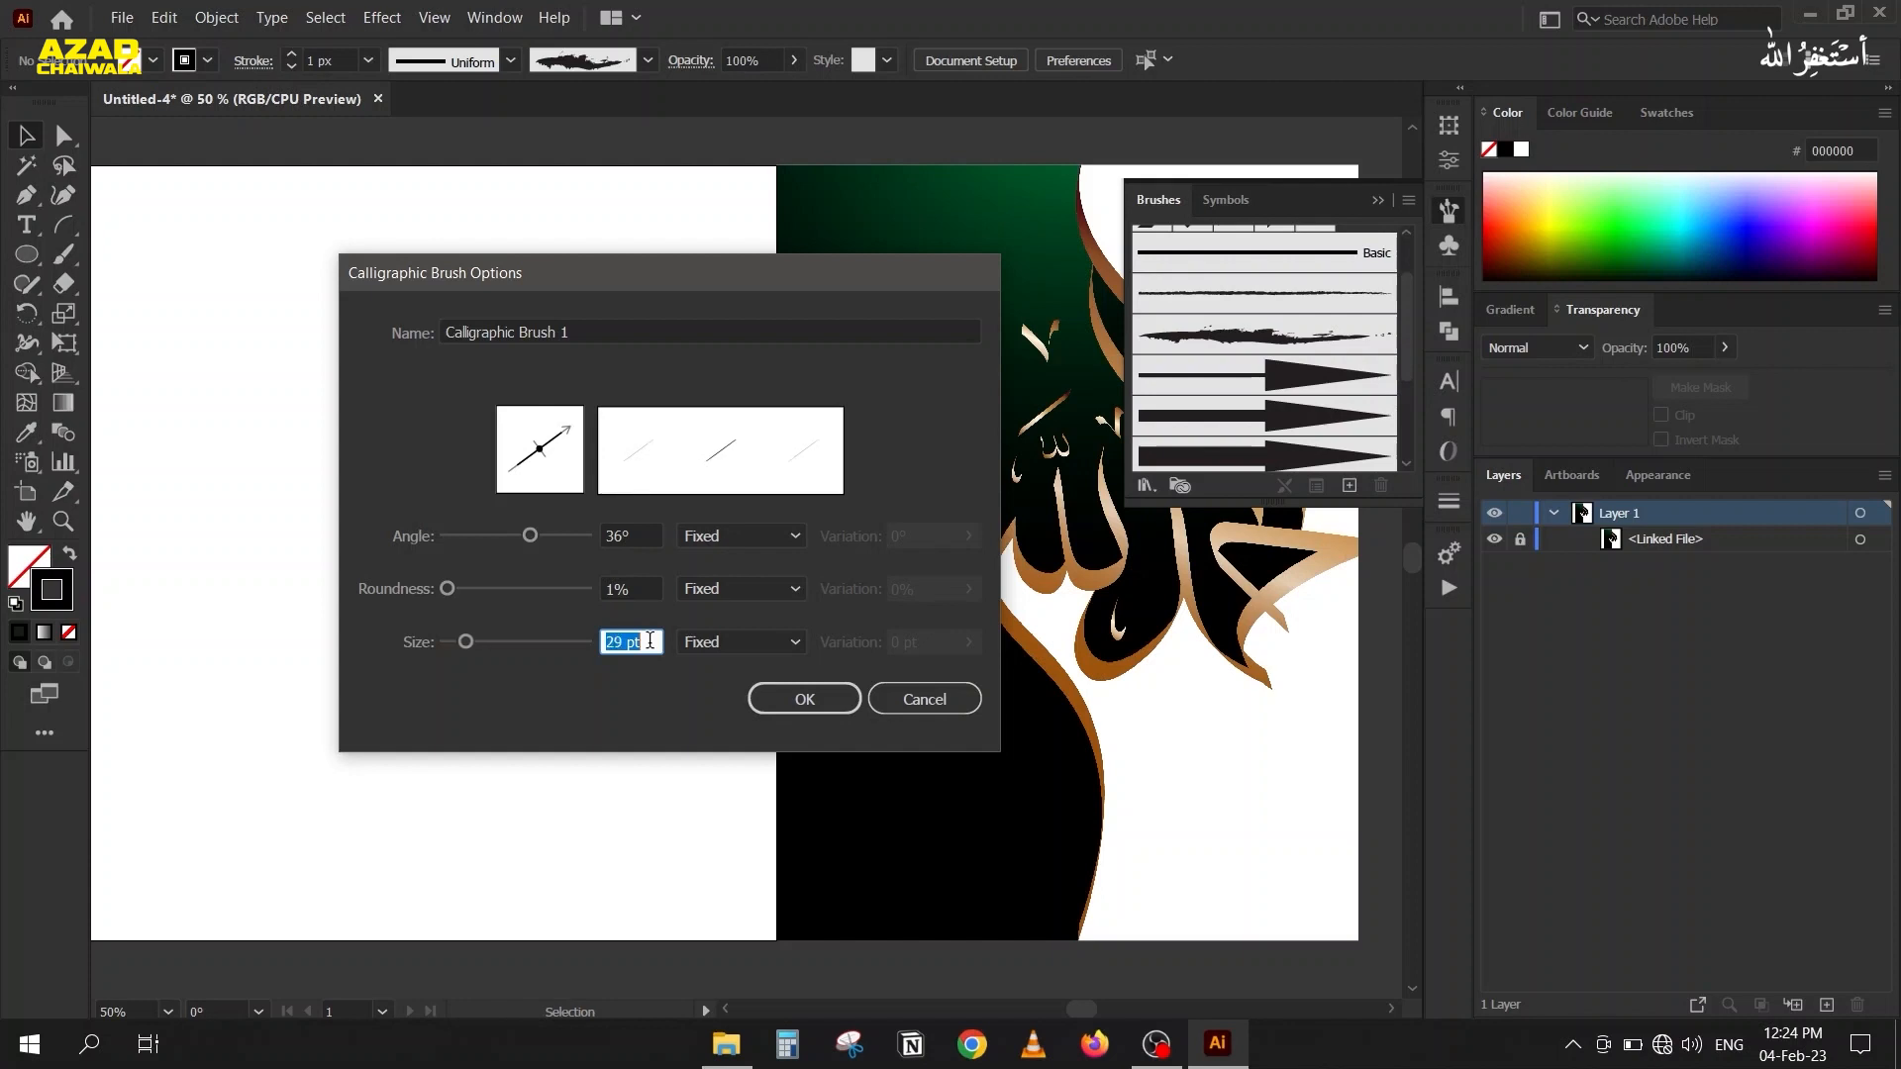
pyautogui.scroll(-1, 649, 641)
pyautogui.click(699, 645)
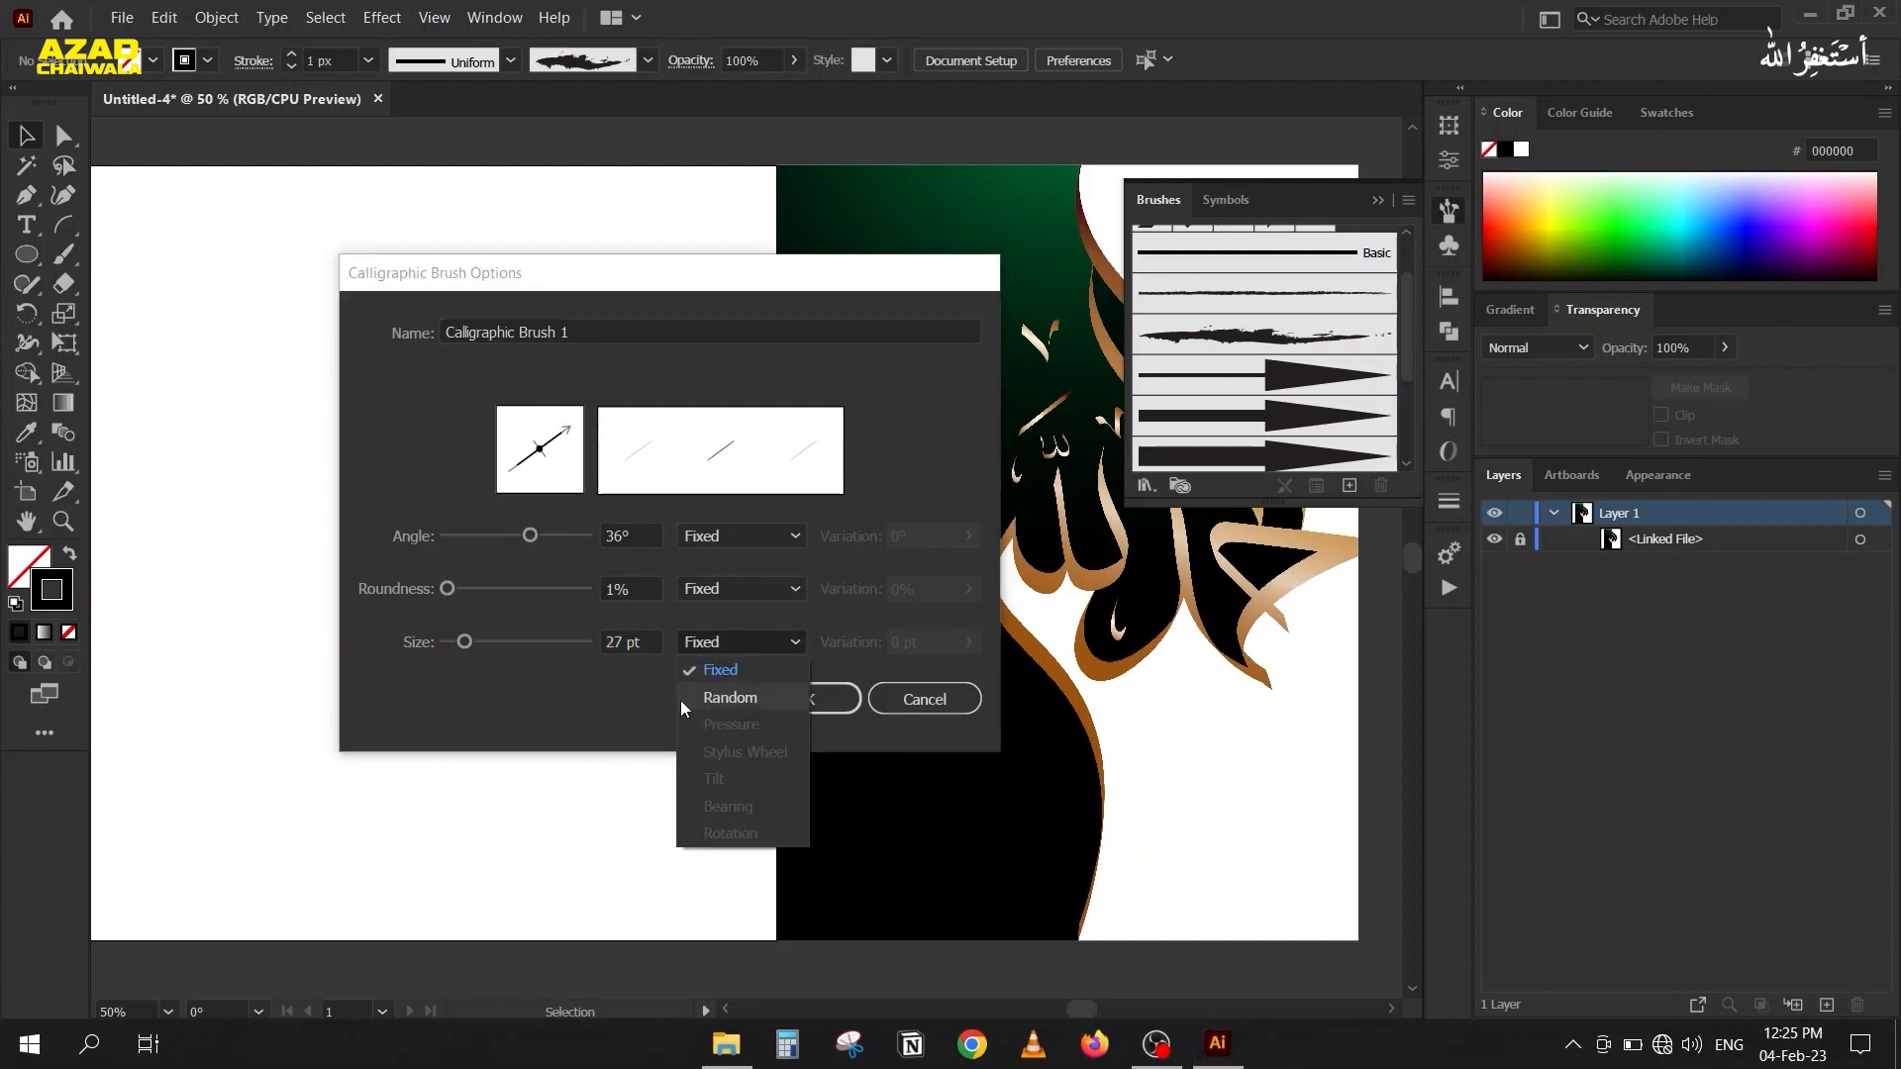
pyautogui.click(733, 670)
pyautogui.scroll(-16, 651, 641)
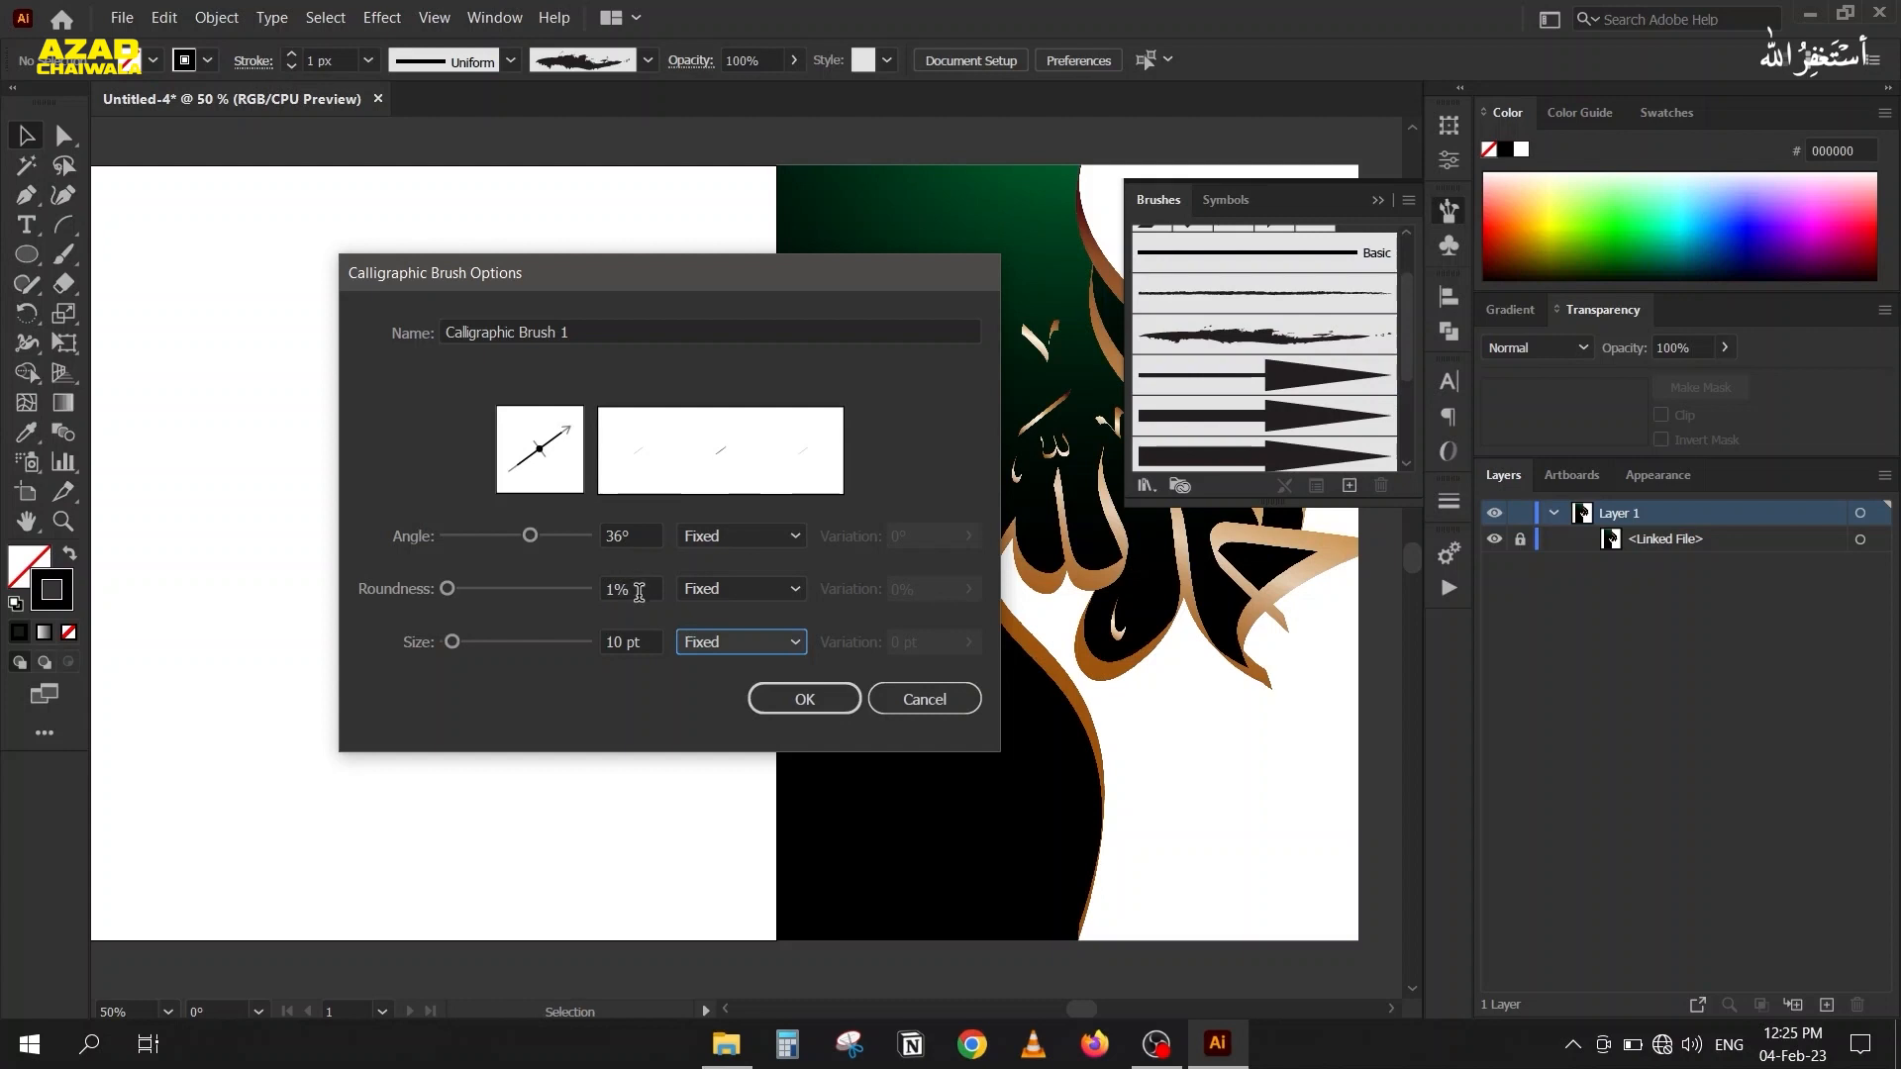
pyautogui.click(792, 703)
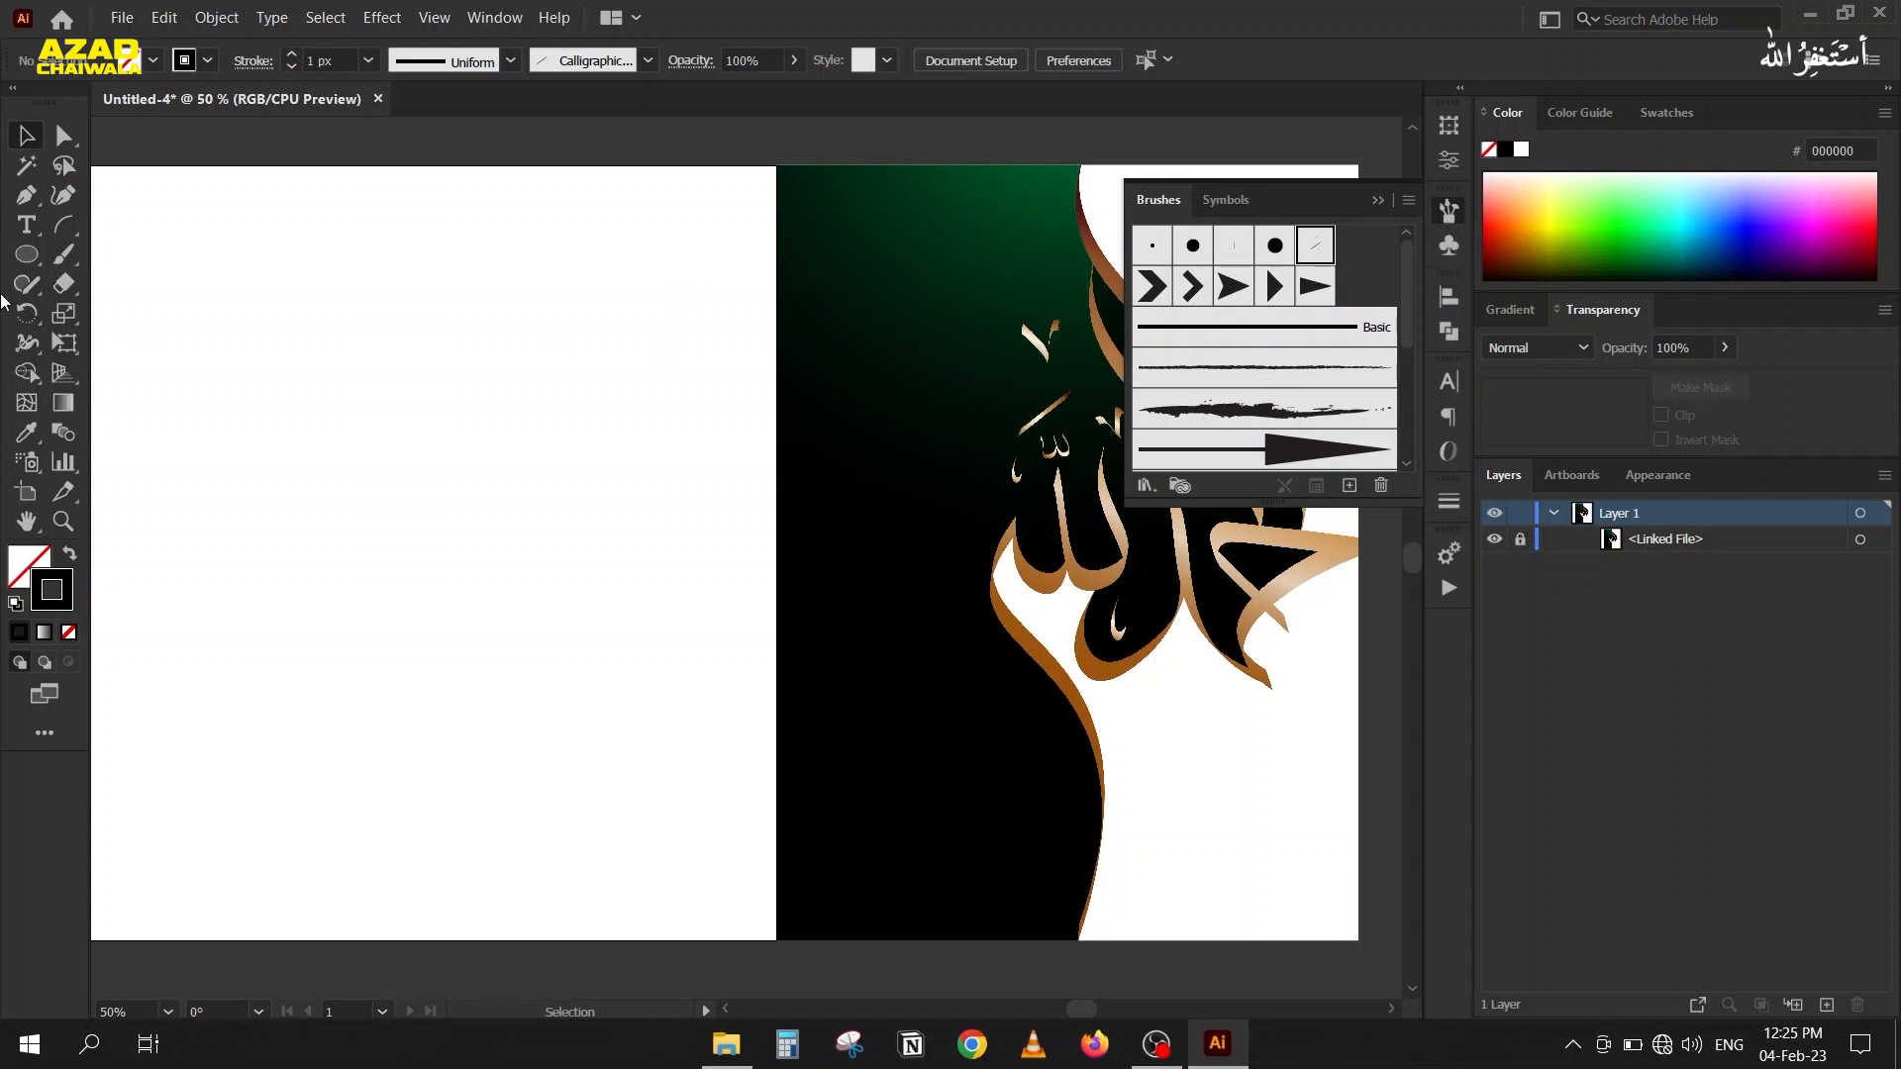
# Try an S-shaped Paintbrush stroke with the new calligraphic brush on the empty artboard, and undo it.
pyautogui.click(63, 255)
pyautogui.moveTo(414, 227)
pyautogui.mouseDown()
pyautogui.moveTo(456, 379)
pyautogui.moveTo(359, 496)
pyautogui.moveTo(401, 590)
pyautogui.mouseUp()
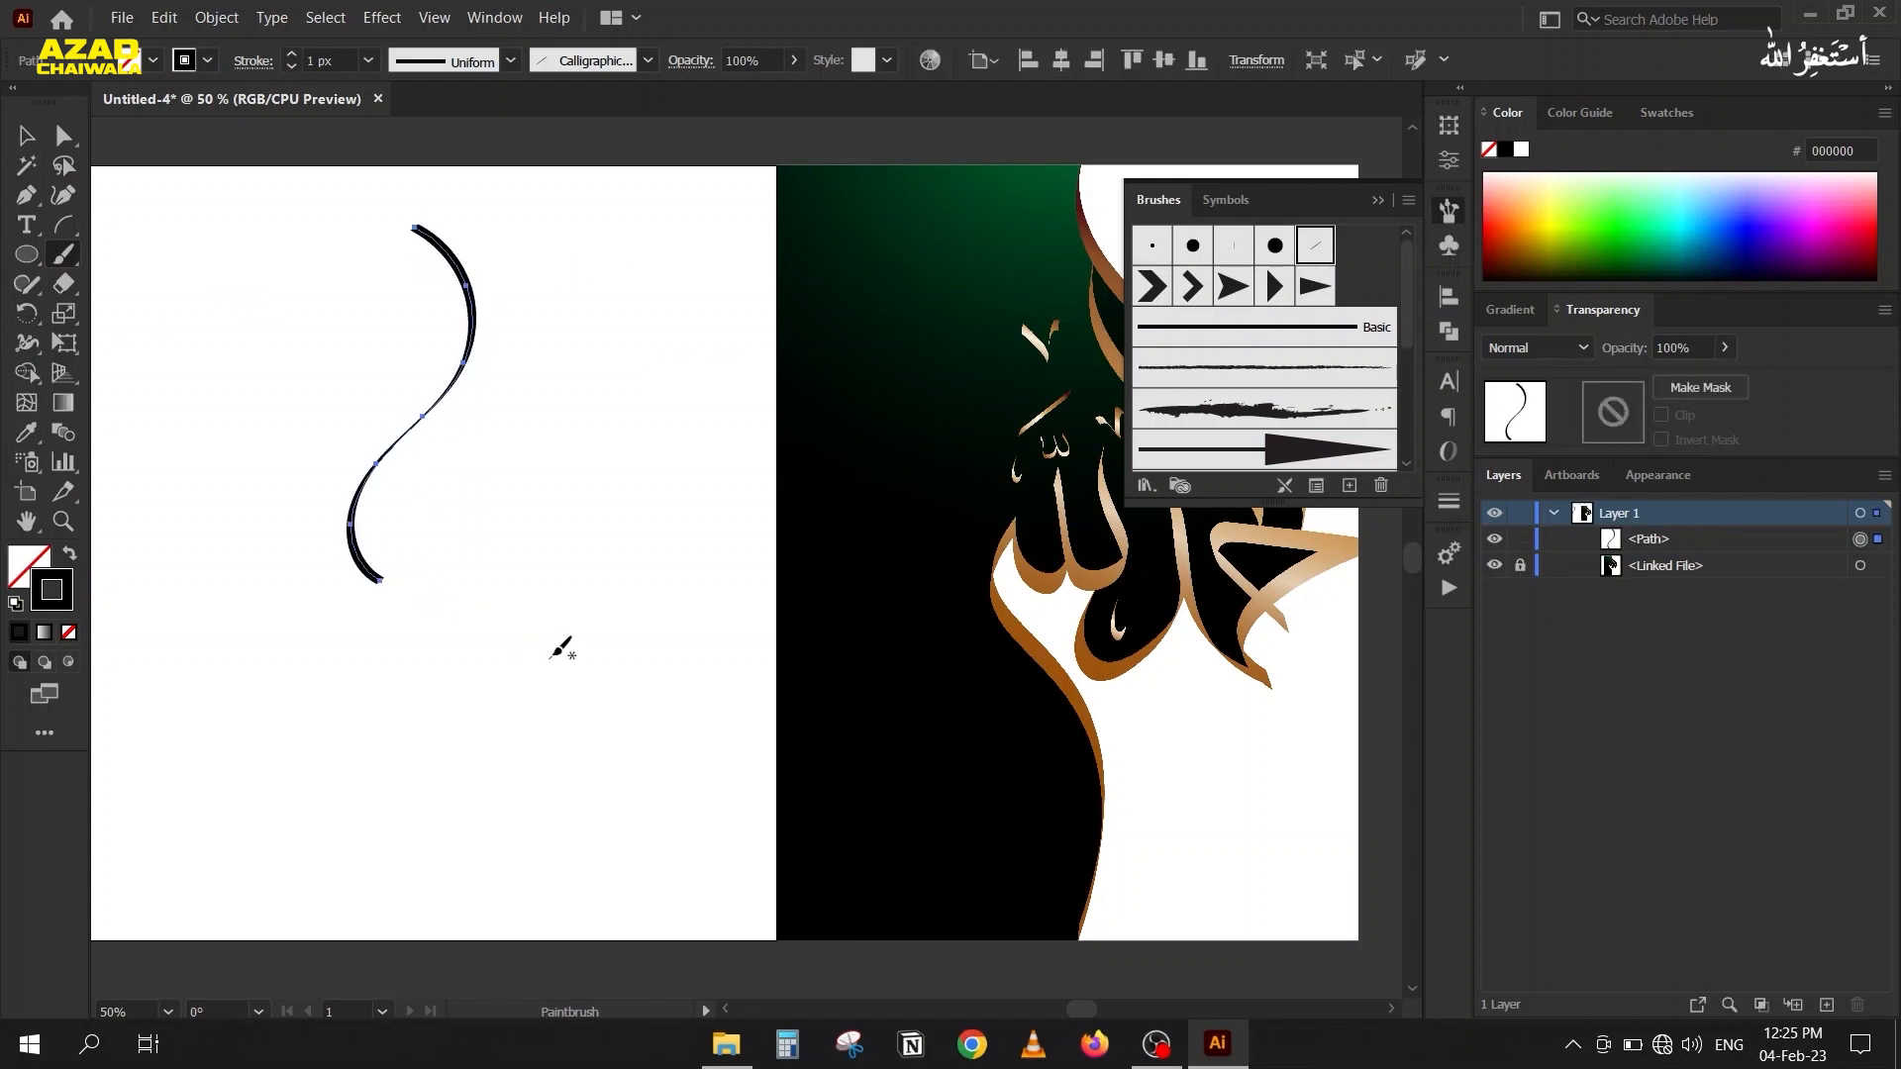
pyautogui.hotkey('ctrl', 'z')
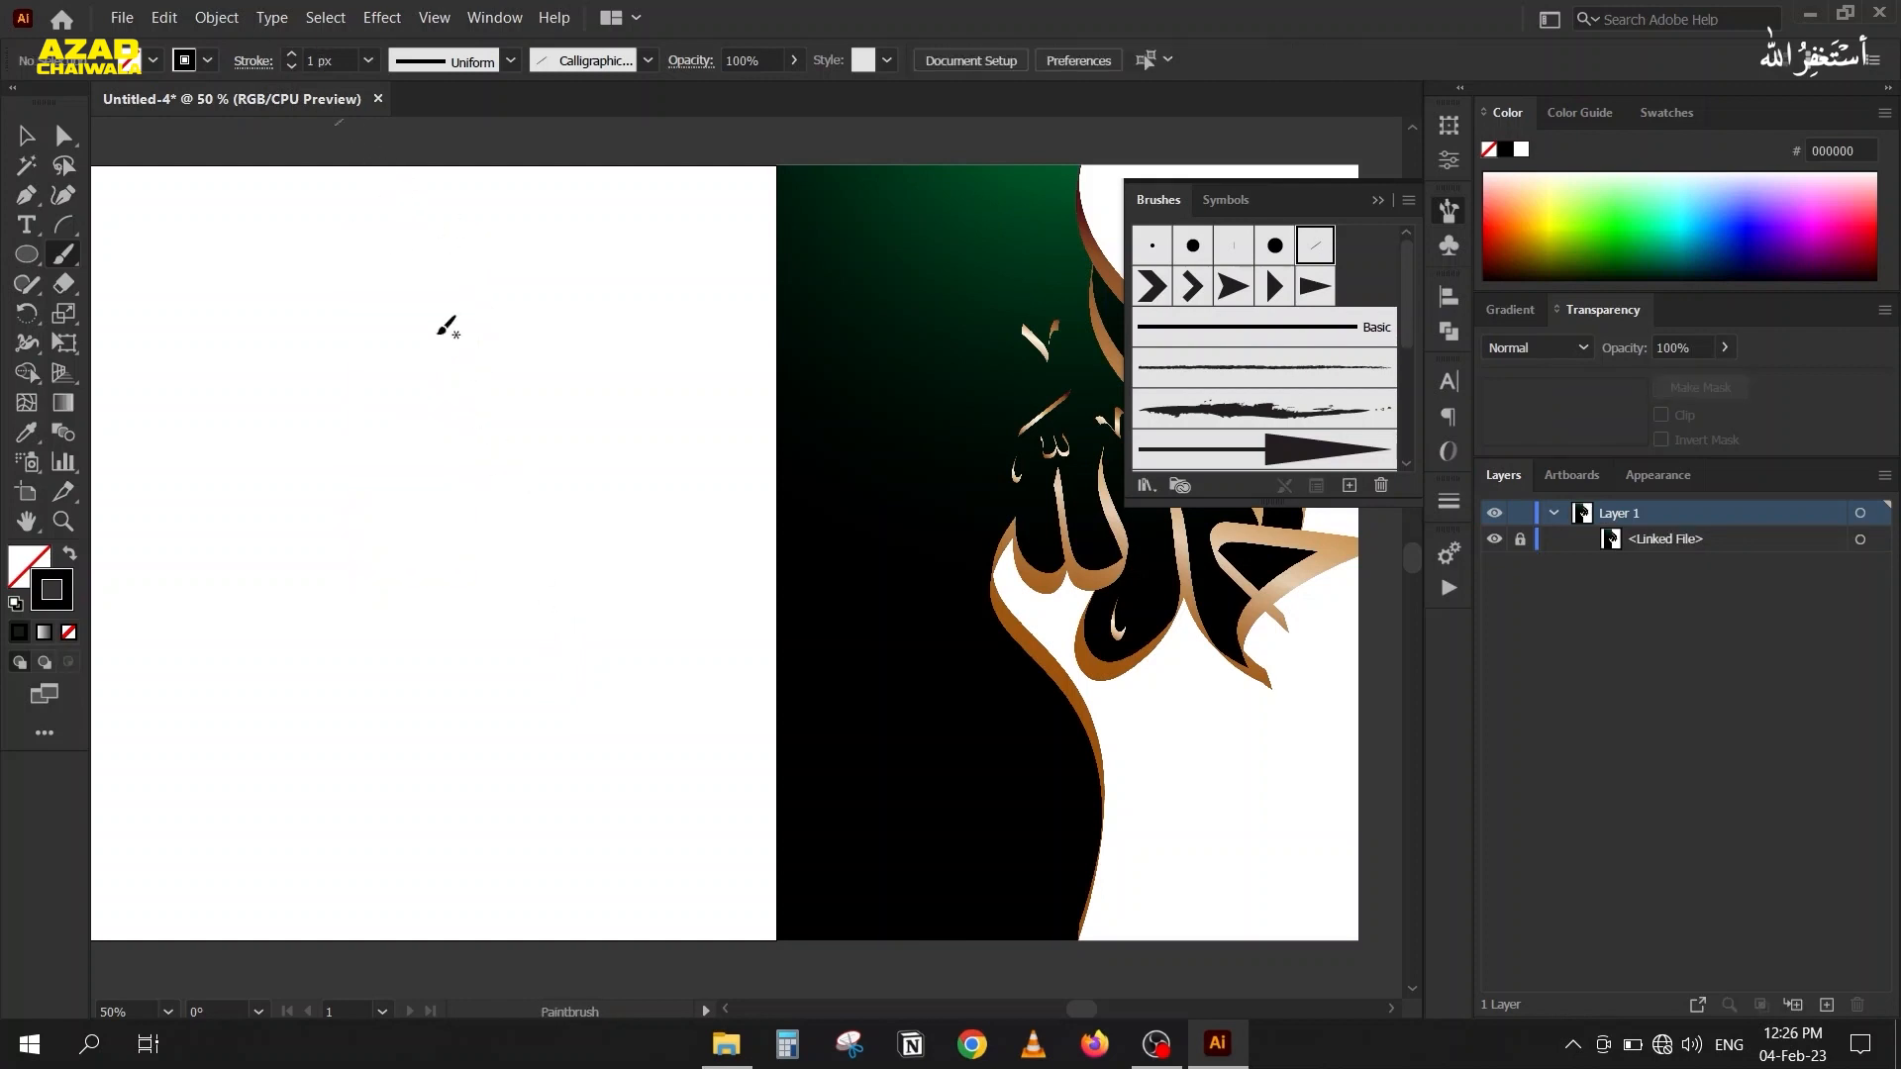
# Raise the stroke weight to 12 px and paint a large S-shaped stroke on the artboard with the calligraphic brush.
pyautogui.scroll(2, 332, 62)
pyautogui.moveTo(470, 210)
pyautogui.mouseDown()
pyautogui.moveTo(524, 259)
pyautogui.moveTo(550, 492)
pyautogui.moveTo(413, 657)
pyautogui.moveTo(414, 821)
pyautogui.moveTo(445, 869)
pyautogui.mouseUp()
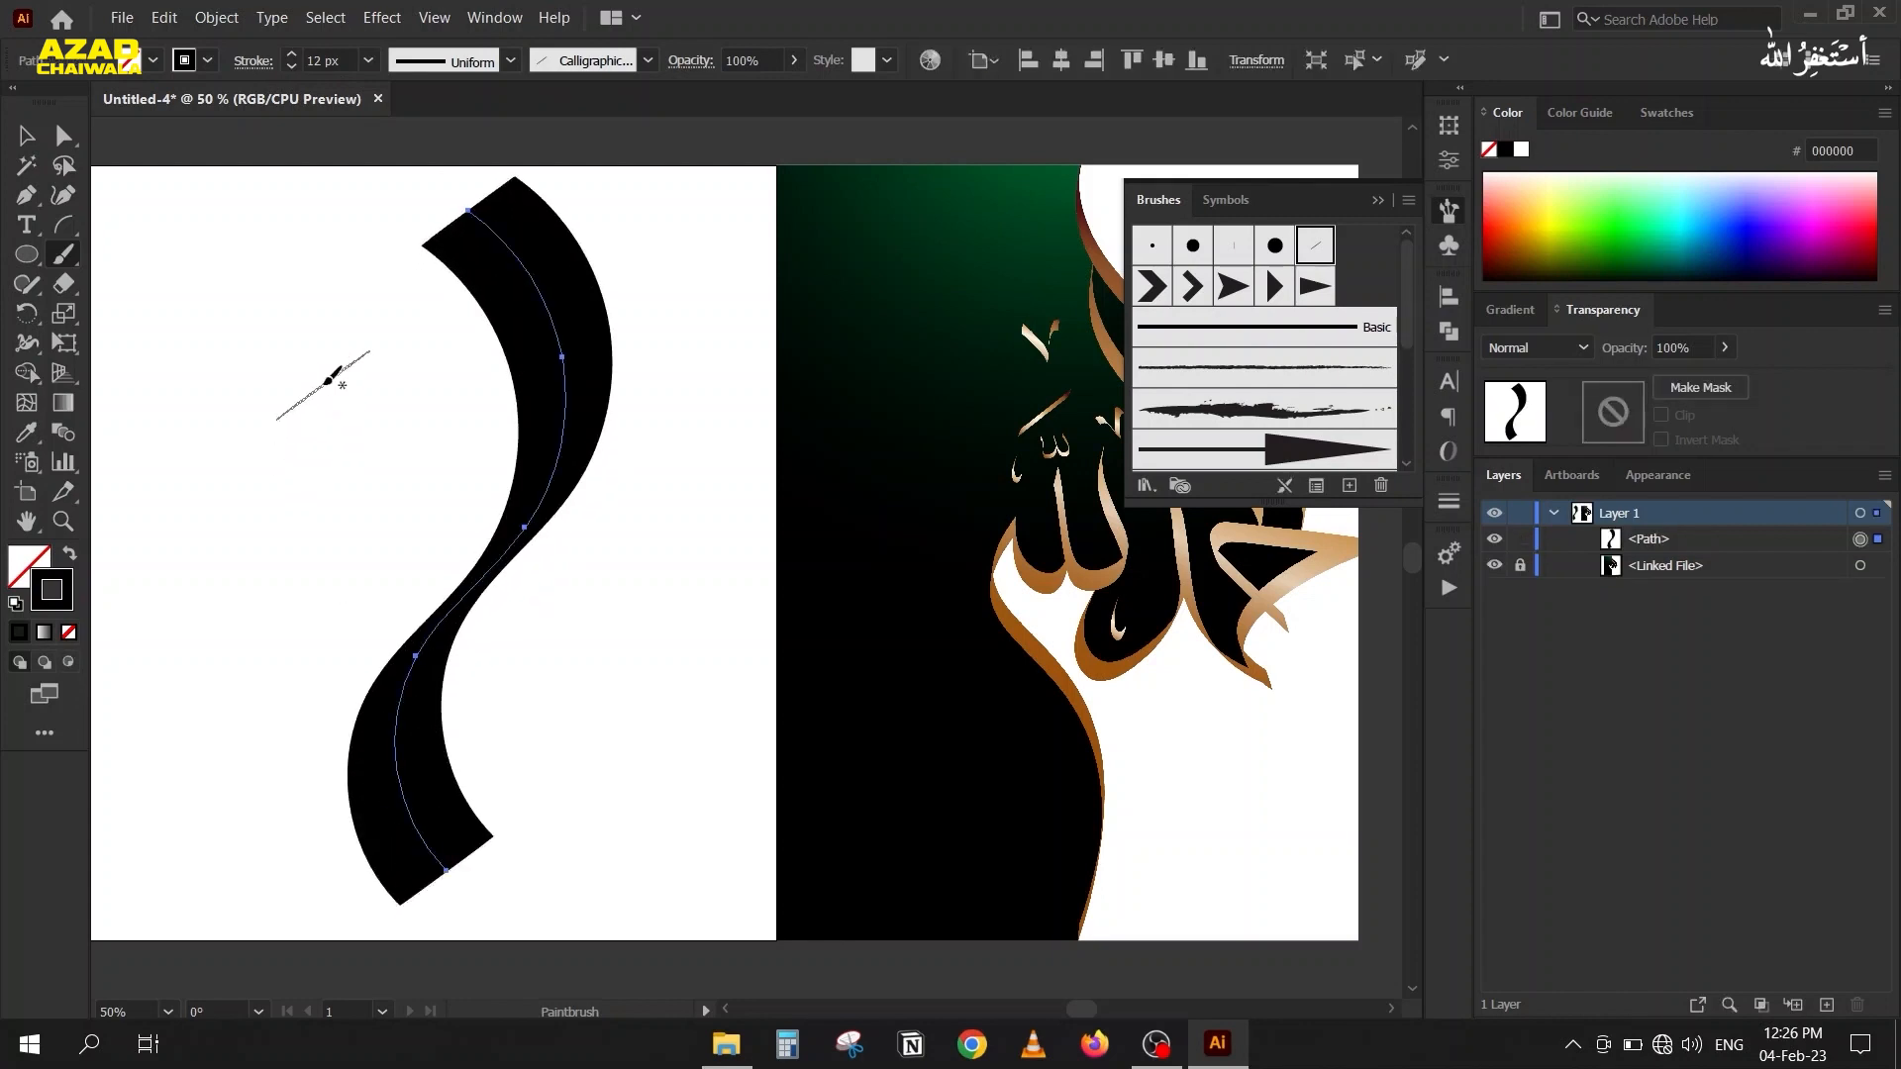
pyautogui.moveTo(305, 354); pyautogui.dragTo(416, 365)
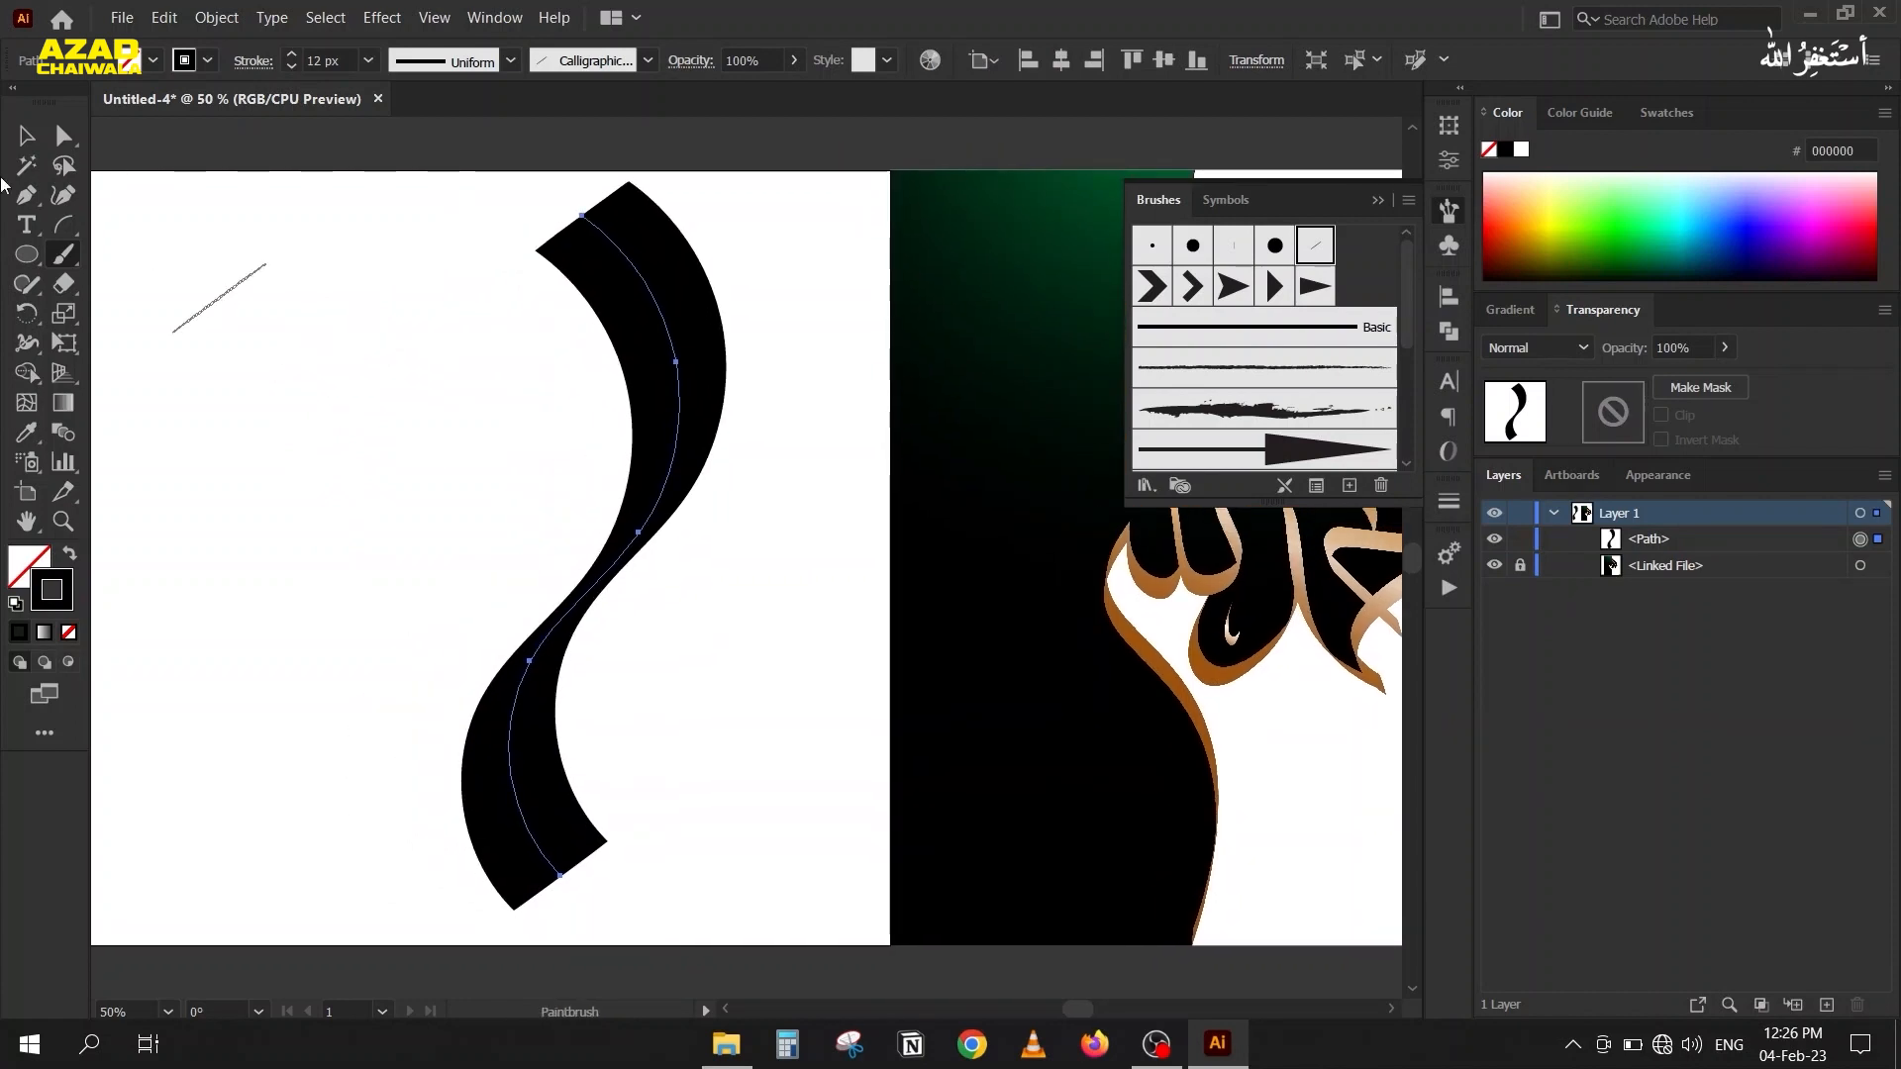
pyautogui.press('v')
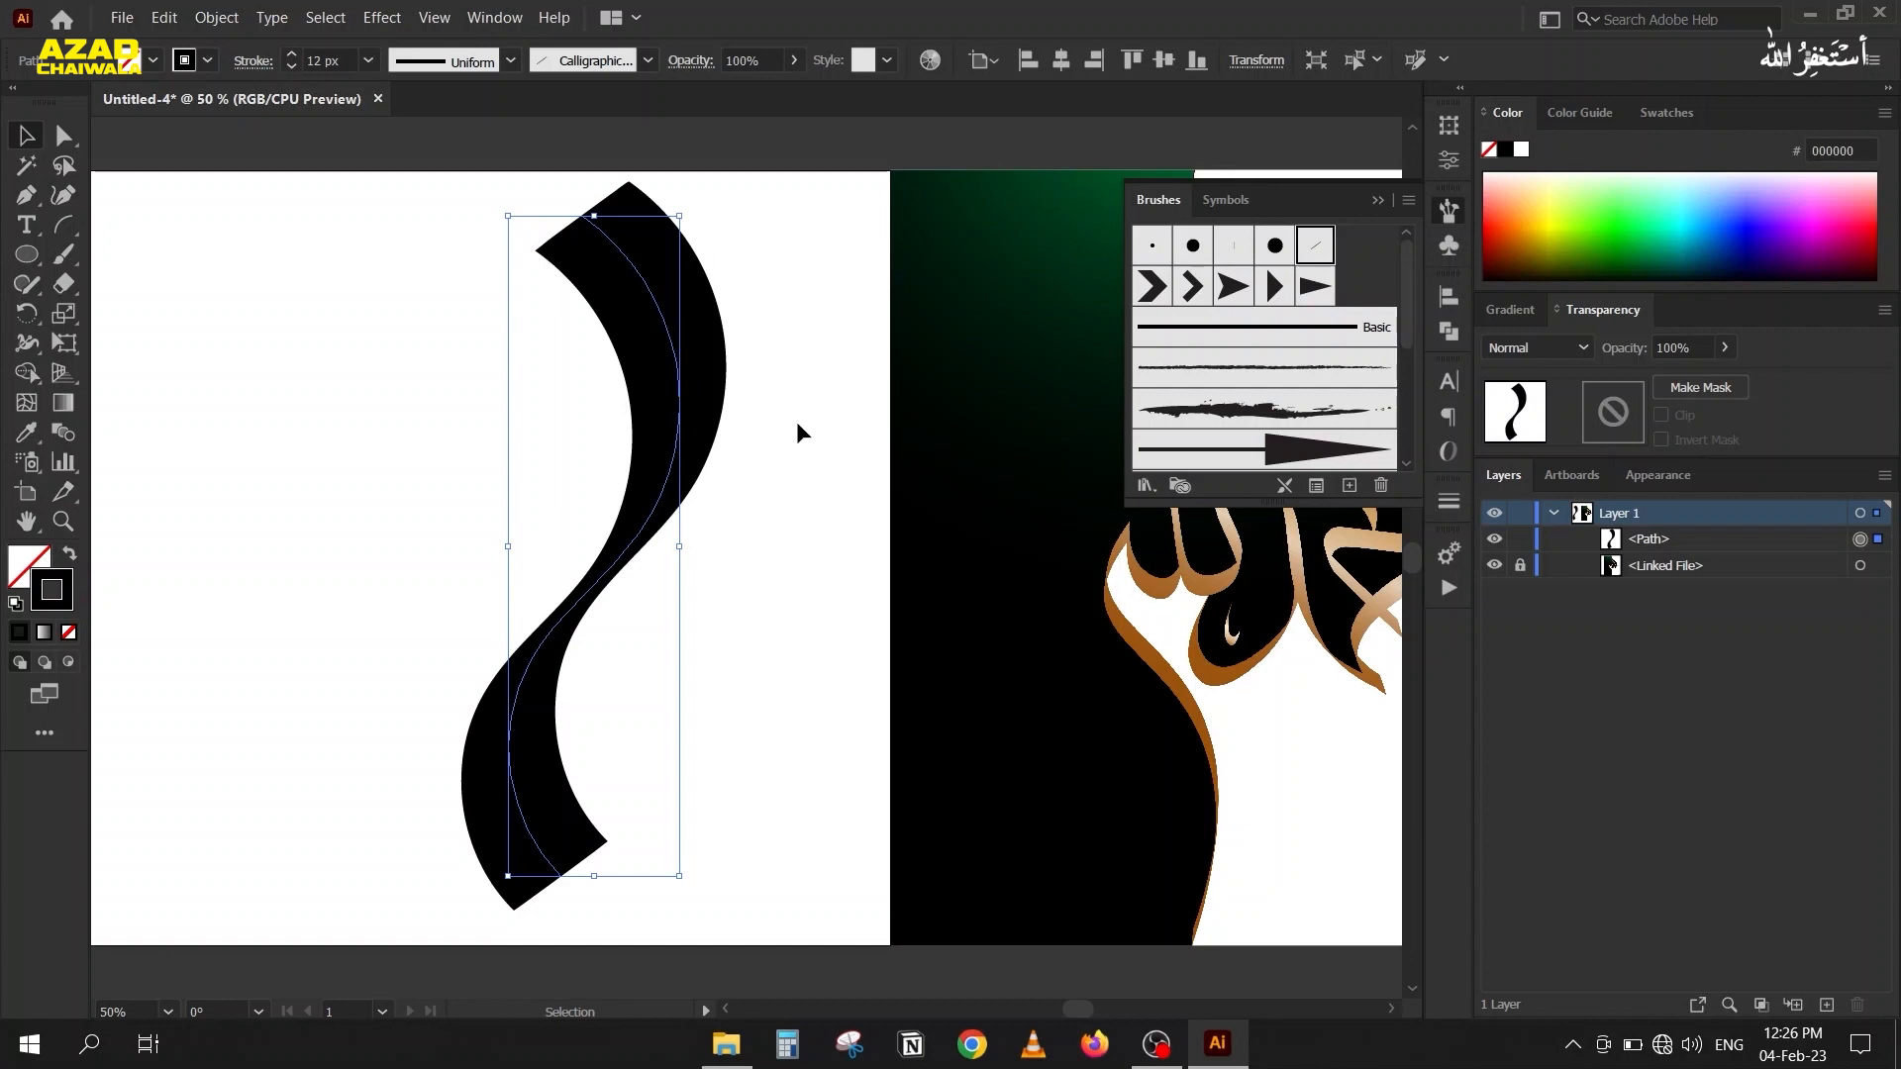
pyautogui.click(1316, 485)
pyautogui.click(896, 638)
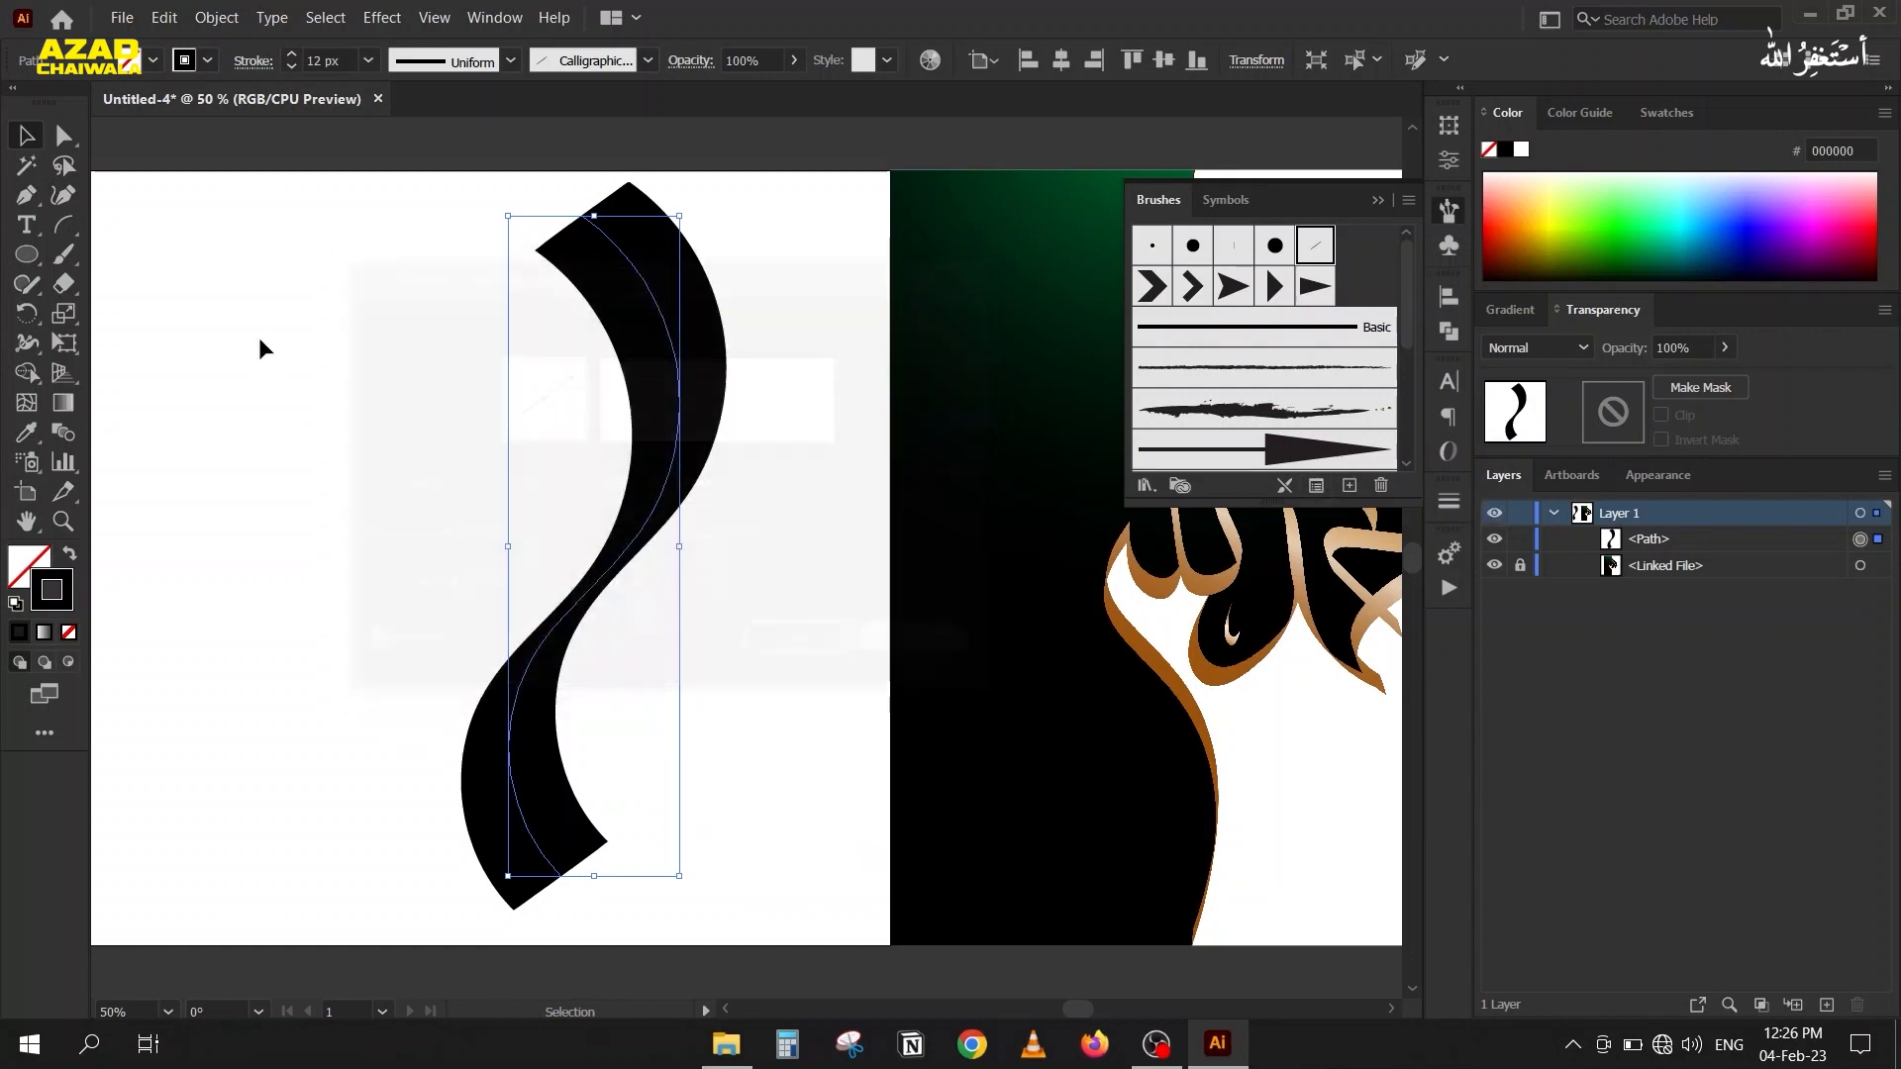
pyautogui.click(259, 339)
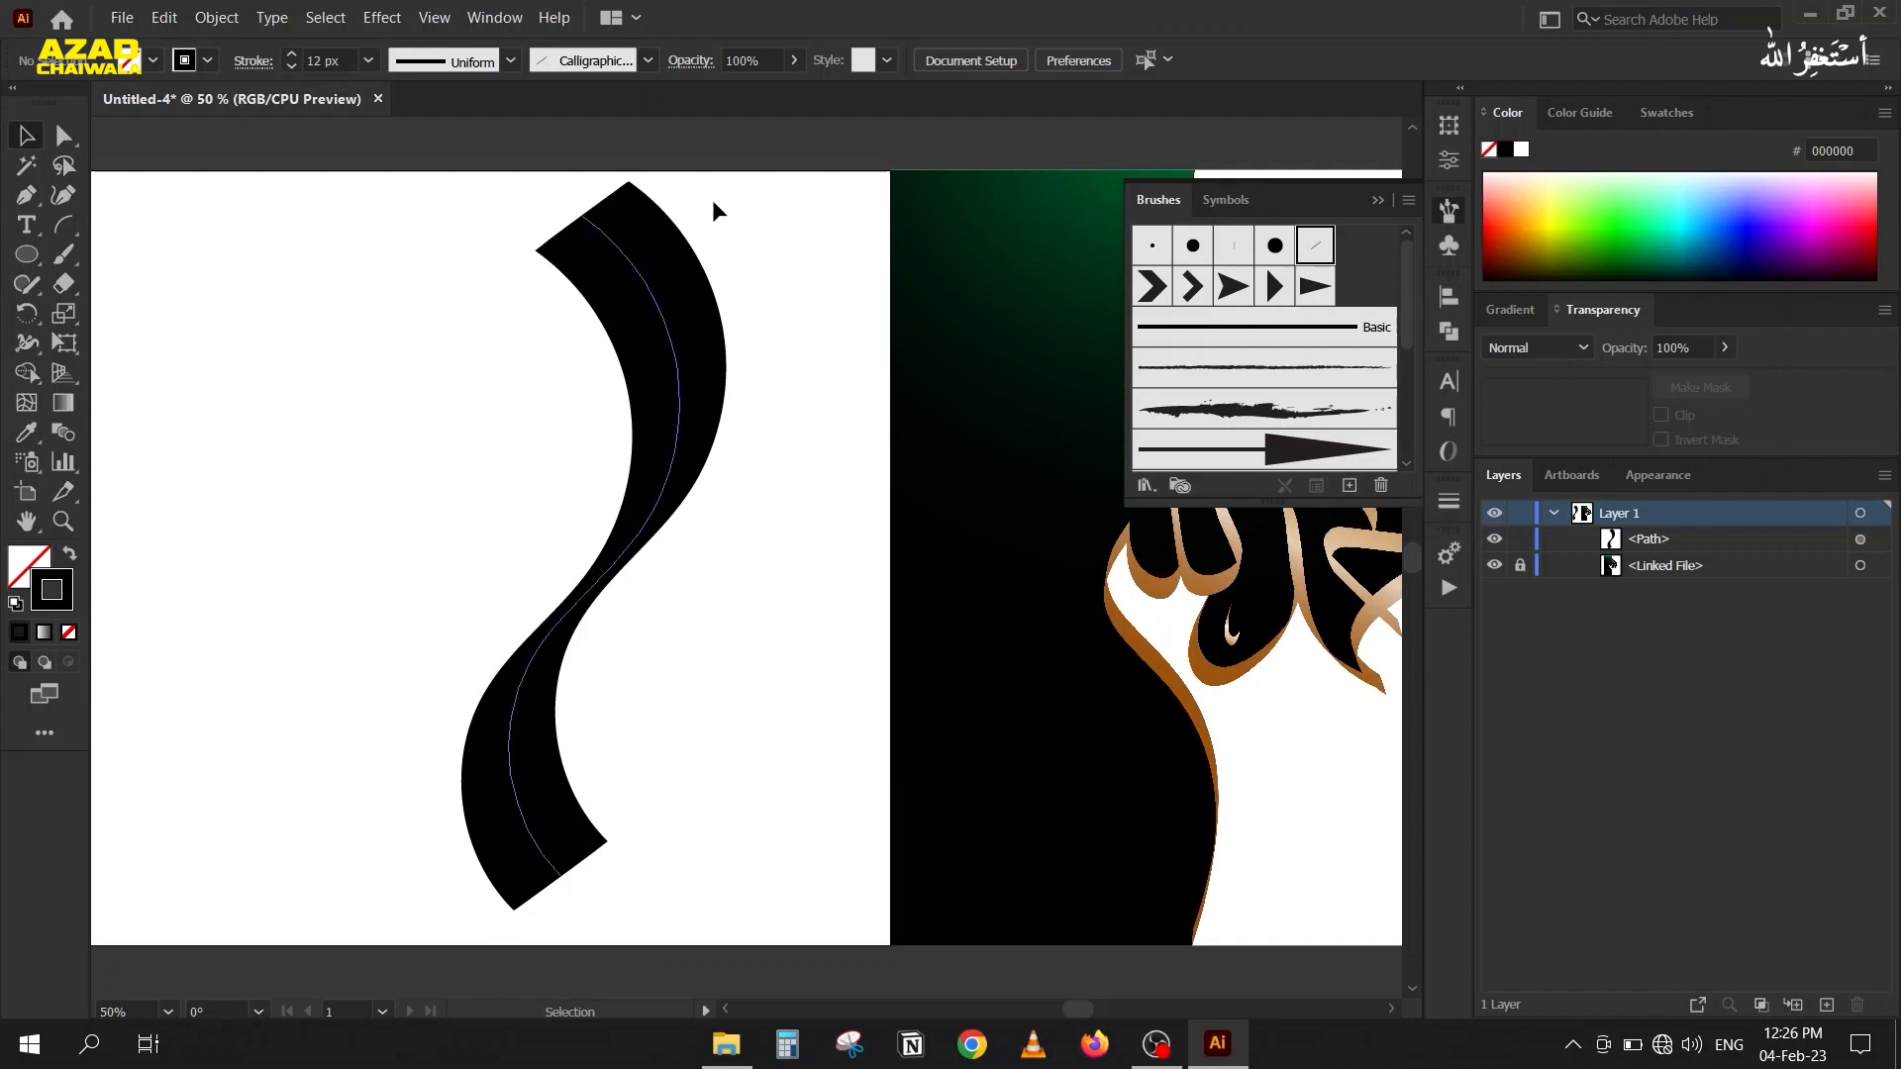
pyautogui.moveTo(740, 202); pyautogui.dragTo(564, 371)
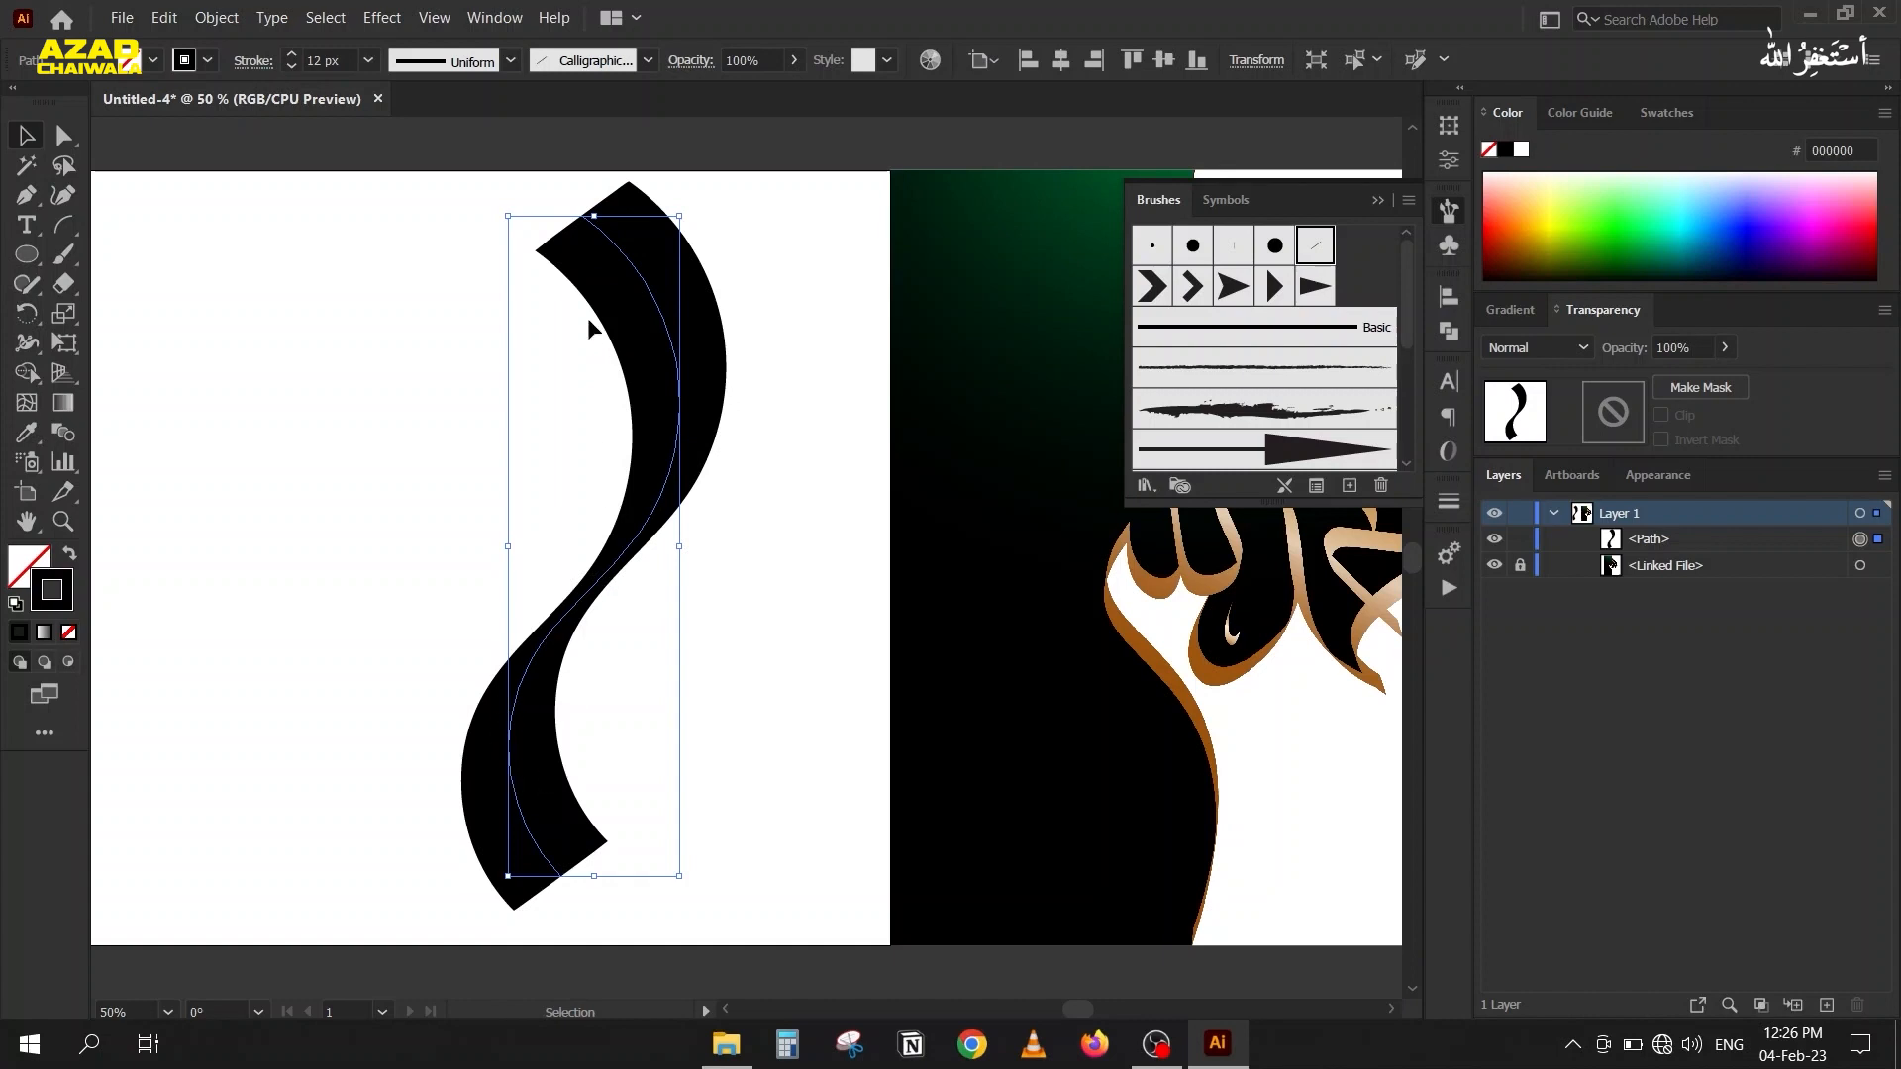
# Preview different calligraphic brush angles such as -10° and -45° on the S-shaped stroke, cancel the change, and delete the stroke.
pyautogui.click(1317, 485)
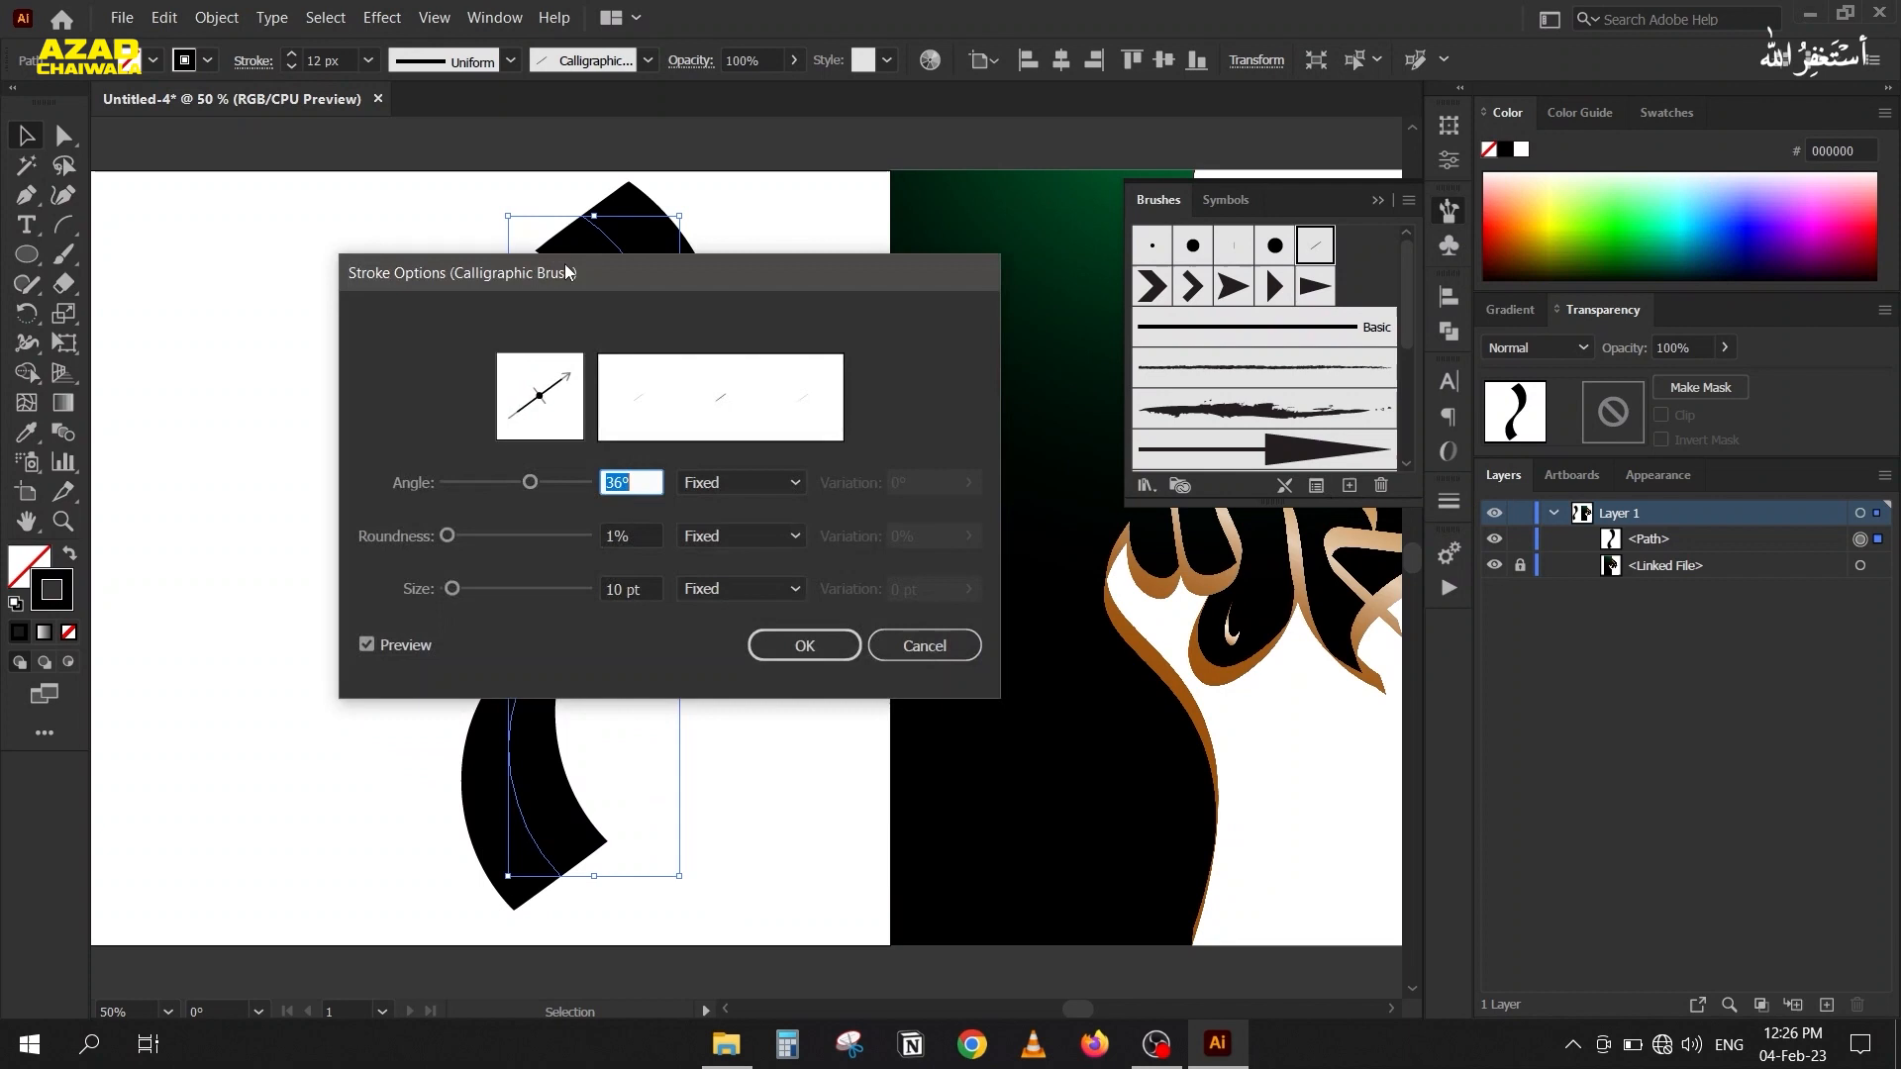
pyautogui.moveTo(567, 269); pyautogui.dragTo(1158, 208)
pyautogui.click(1235, 418)
pyautogui.scroll(-6, 1236, 418)
pyautogui.scroll(15, 1236, 418)
pyautogui.scroll(20, 1236, 418)
pyautogui.scroll(20, 1236, 418)
pyautogui.scroll(-20, 1236, 418)
pyautogui.scroll(-20, 1236, 418)
pyautogui.scroll(-10, 1236, 418)
pyautogui.scroll(-20, 1235, 418)
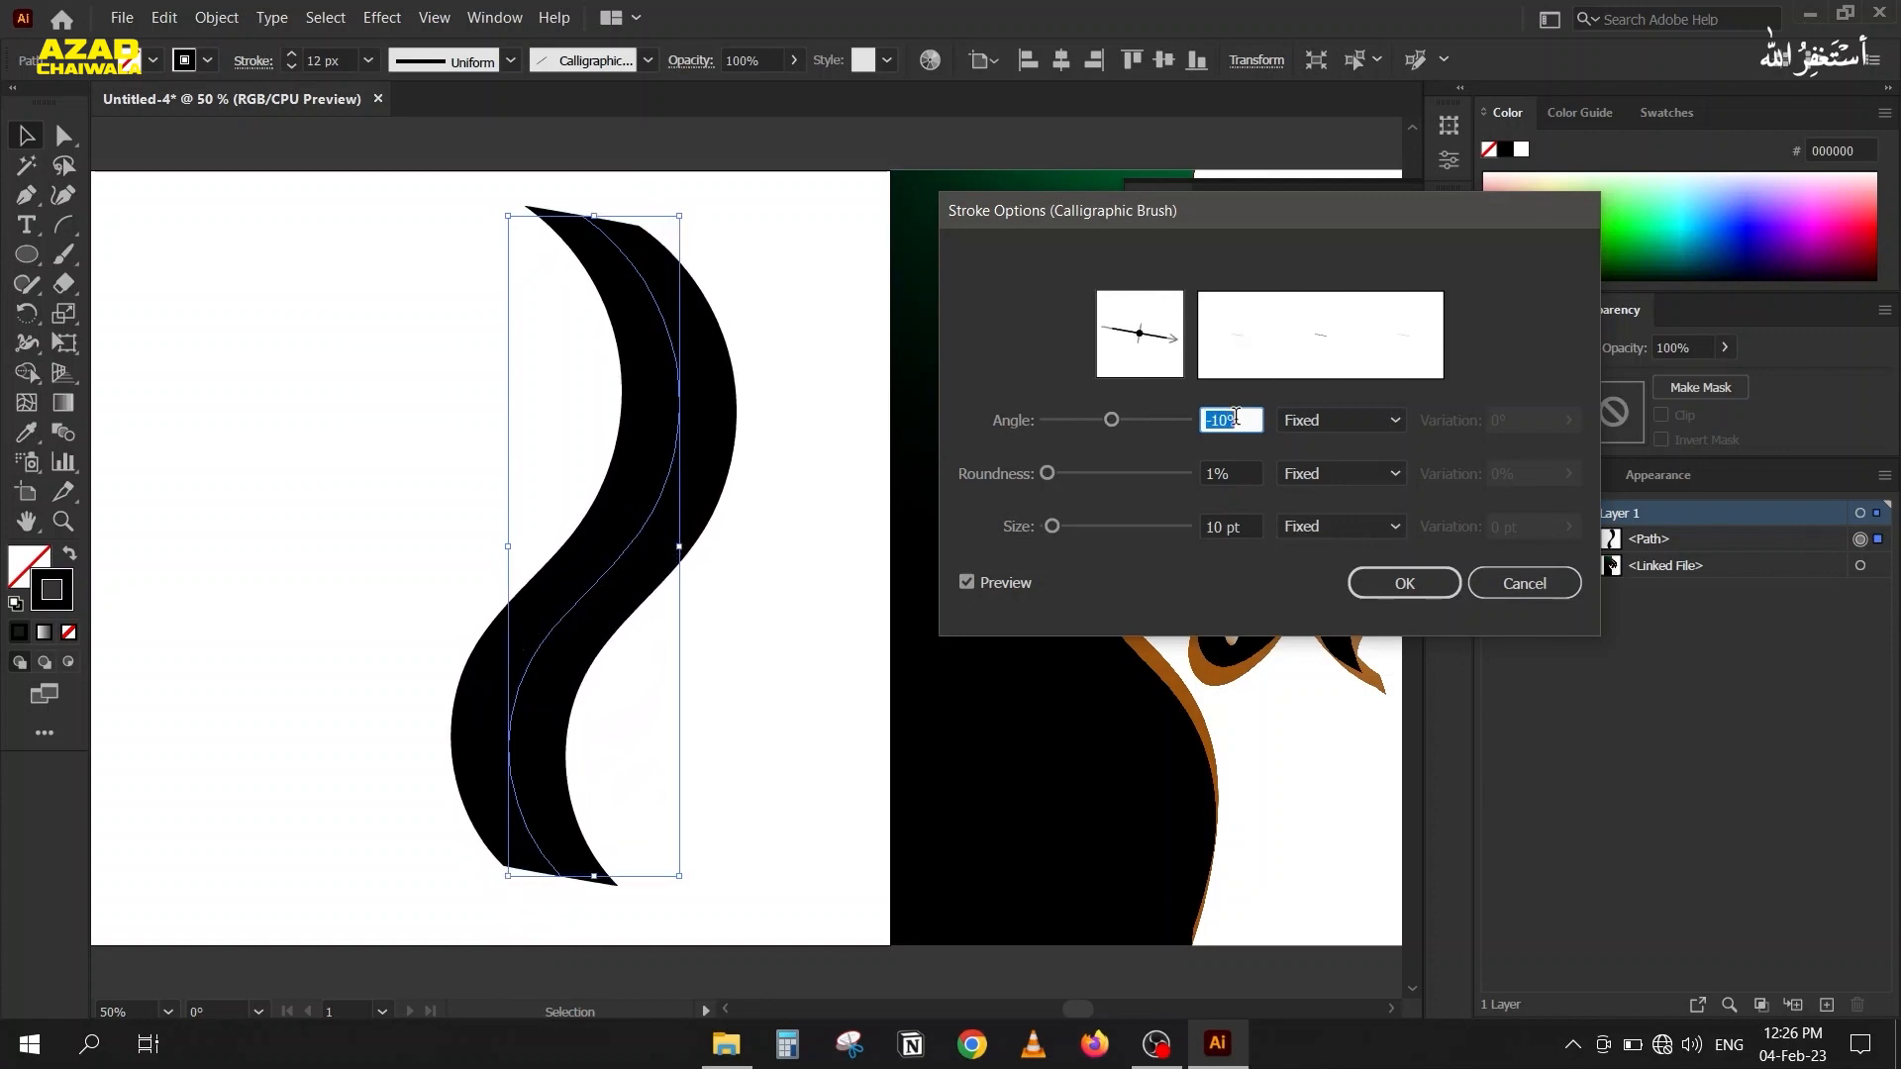
pyautogui.scroll(4, 1236, 418)
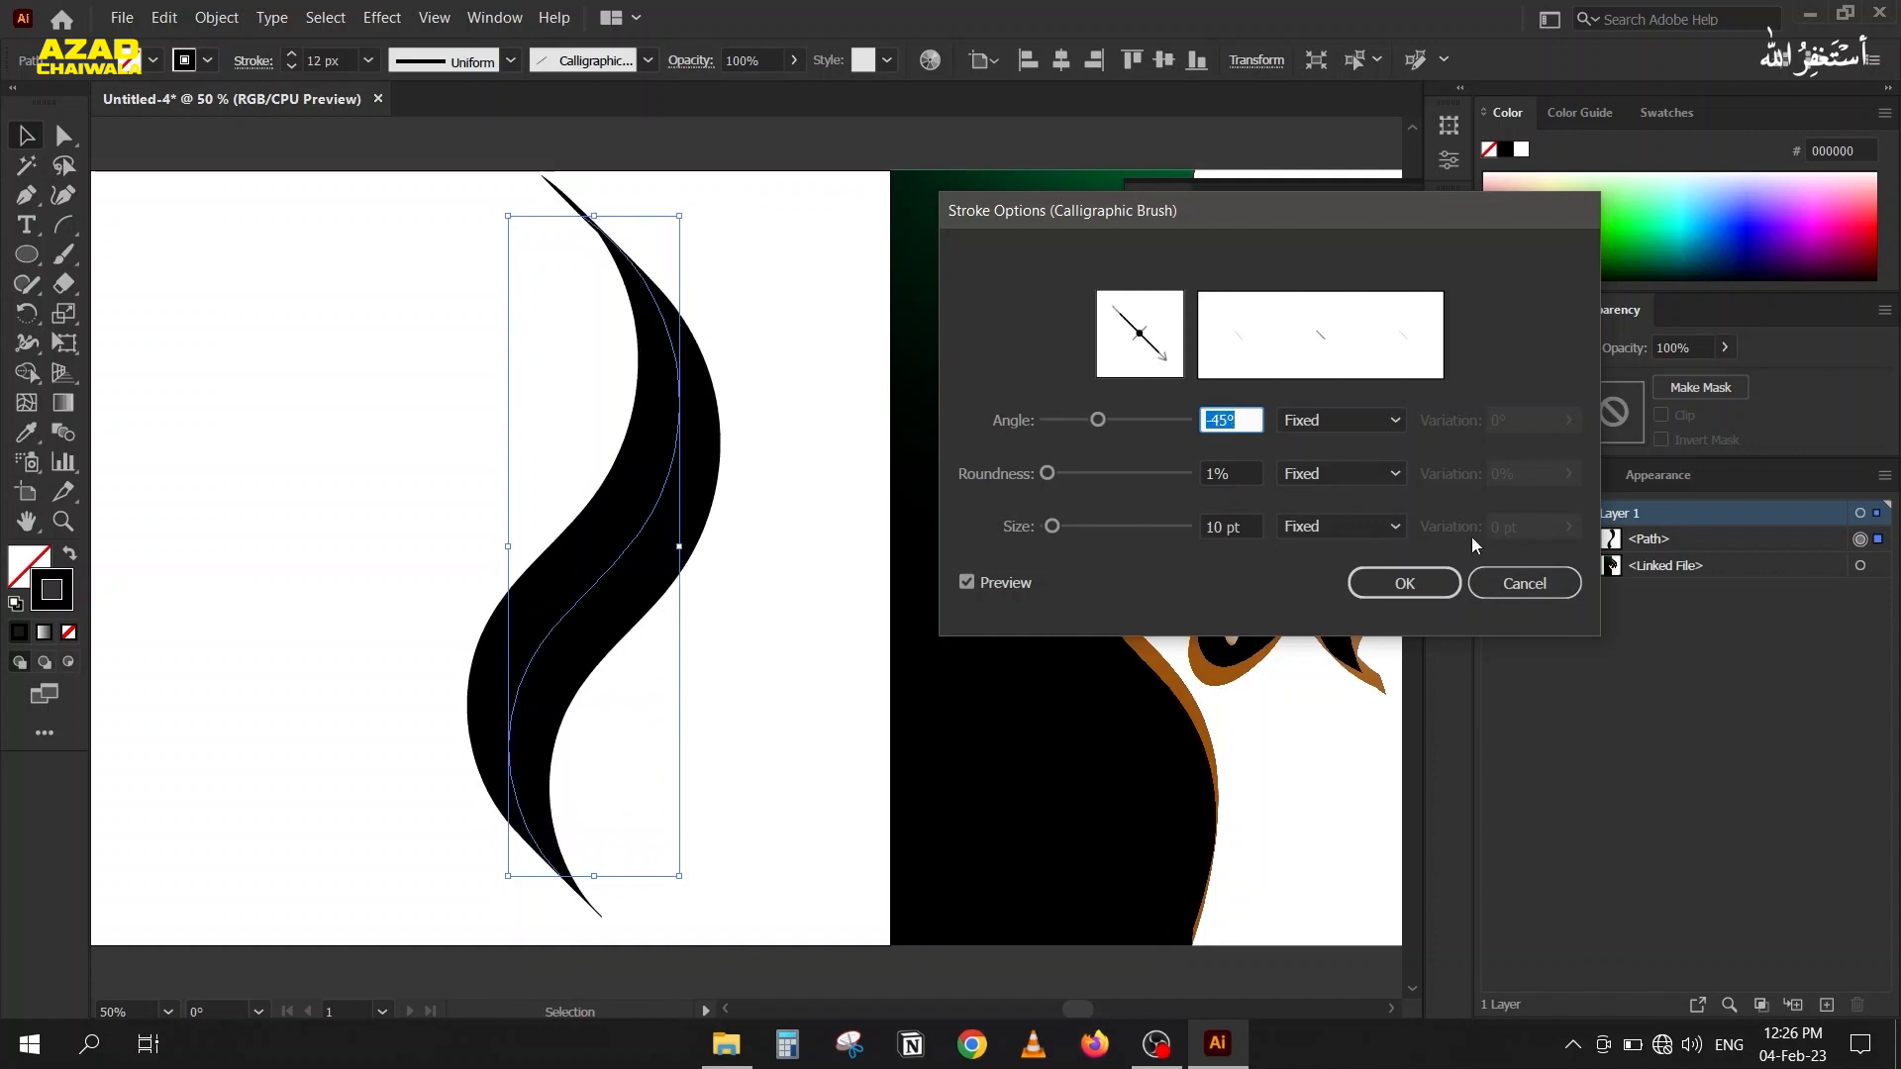
pyautogui.click(1515, 583)
pyautogui.press('Delete')
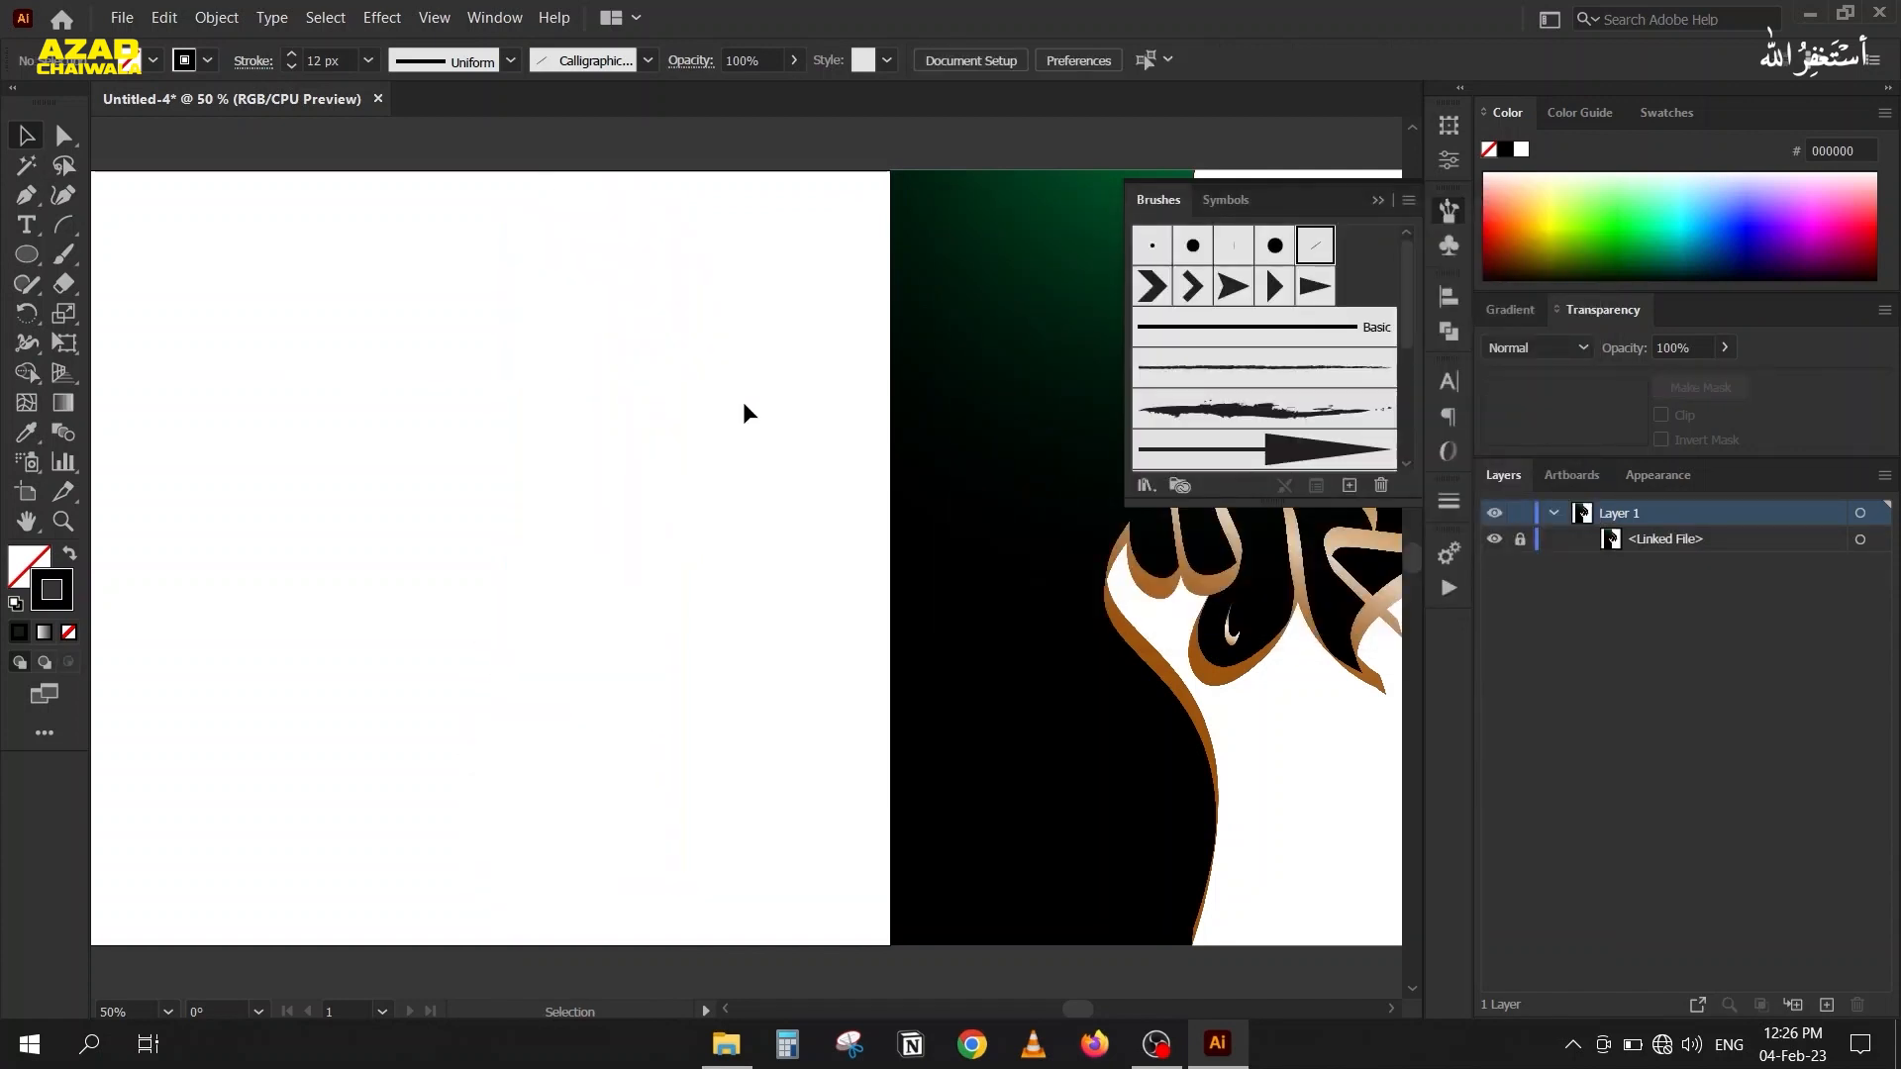
# Paint a large S-shaped Paintbrush stroke with the calligraphic brush on the blank artboard beside the Arabic artwork.
pyautogui.click(1375, 200)
pyautogui.scroll(-3, 824, 402)
pyautogui.moveTo(639, 399)
pyautogui.mouseDown()
pyautogui.moveTo(368, 396)
pyautogui.moveTo(512, 418)
pyautogui.moveTo(820, 365)
pyautogui.moveTo(555, 359)
pyautogui.mouseUp()
pyautogui.scroll(3, 654, 376)
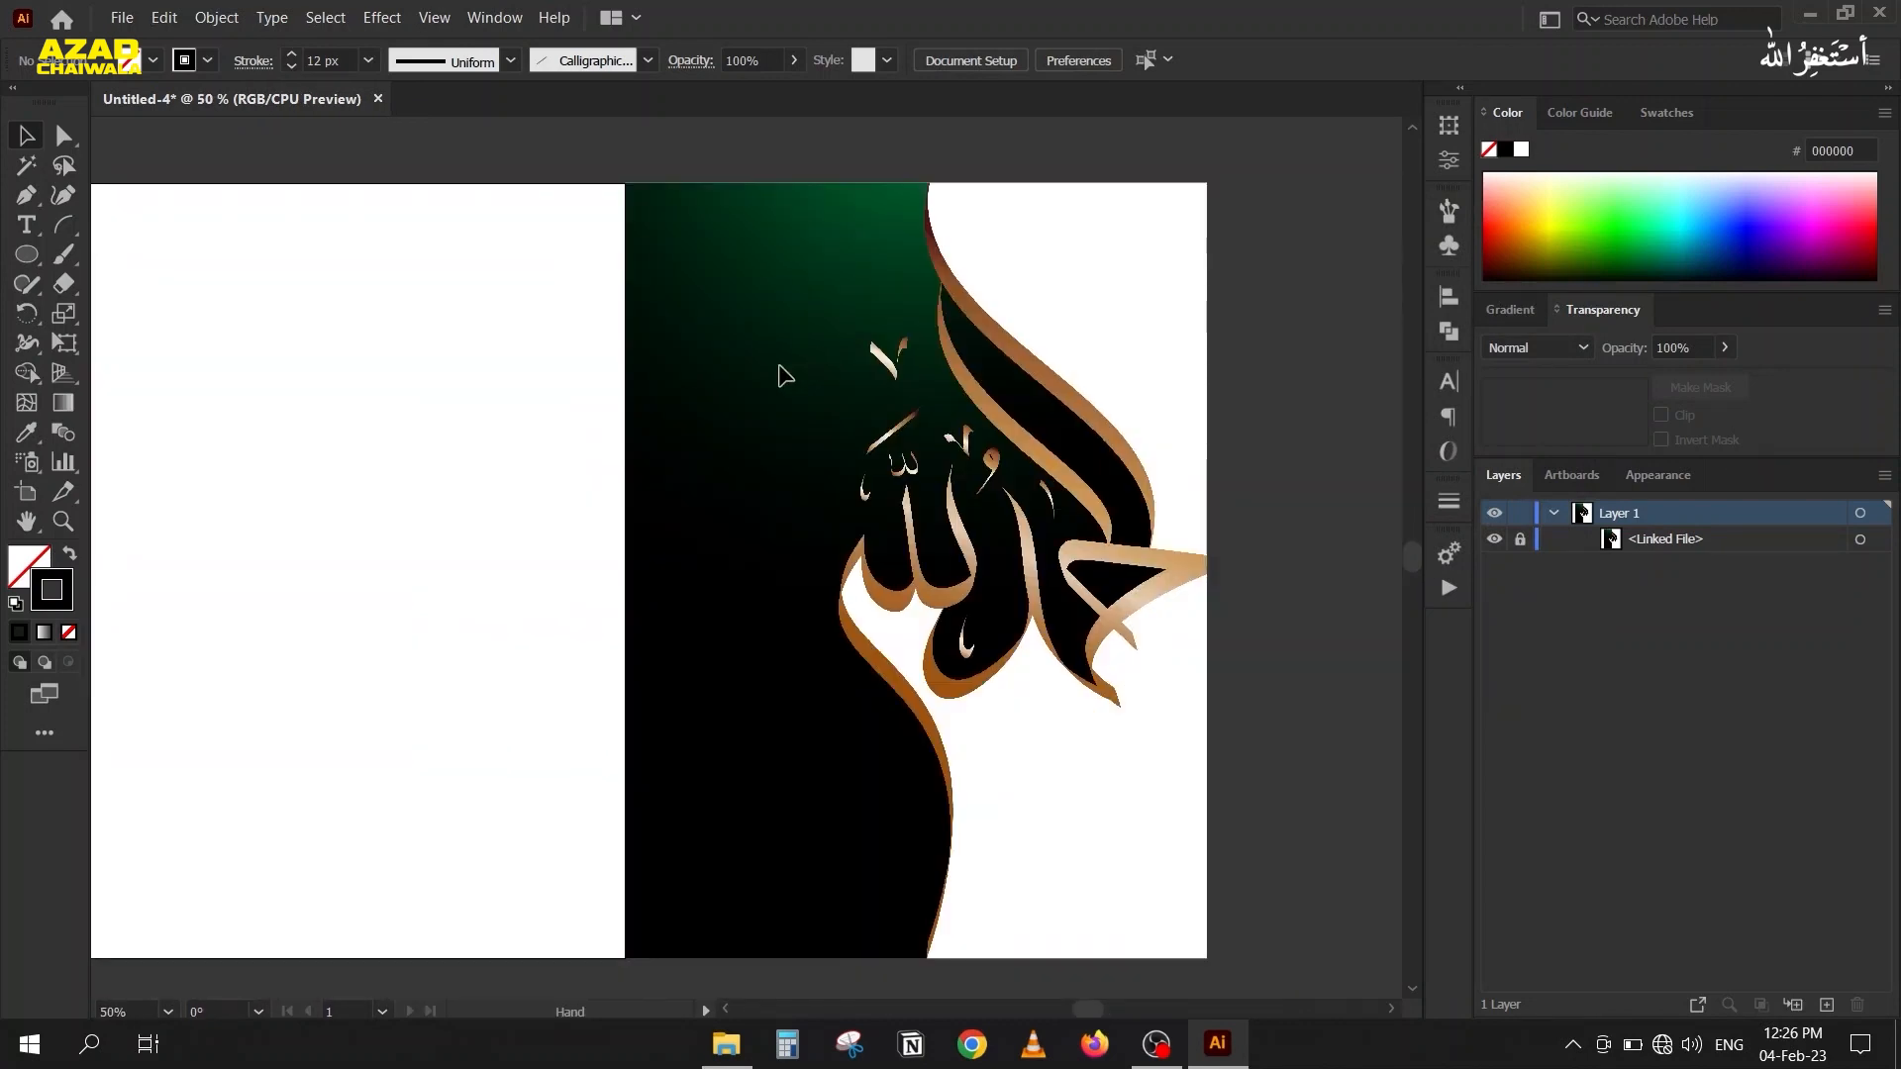
pyautogui.click(64, 259)
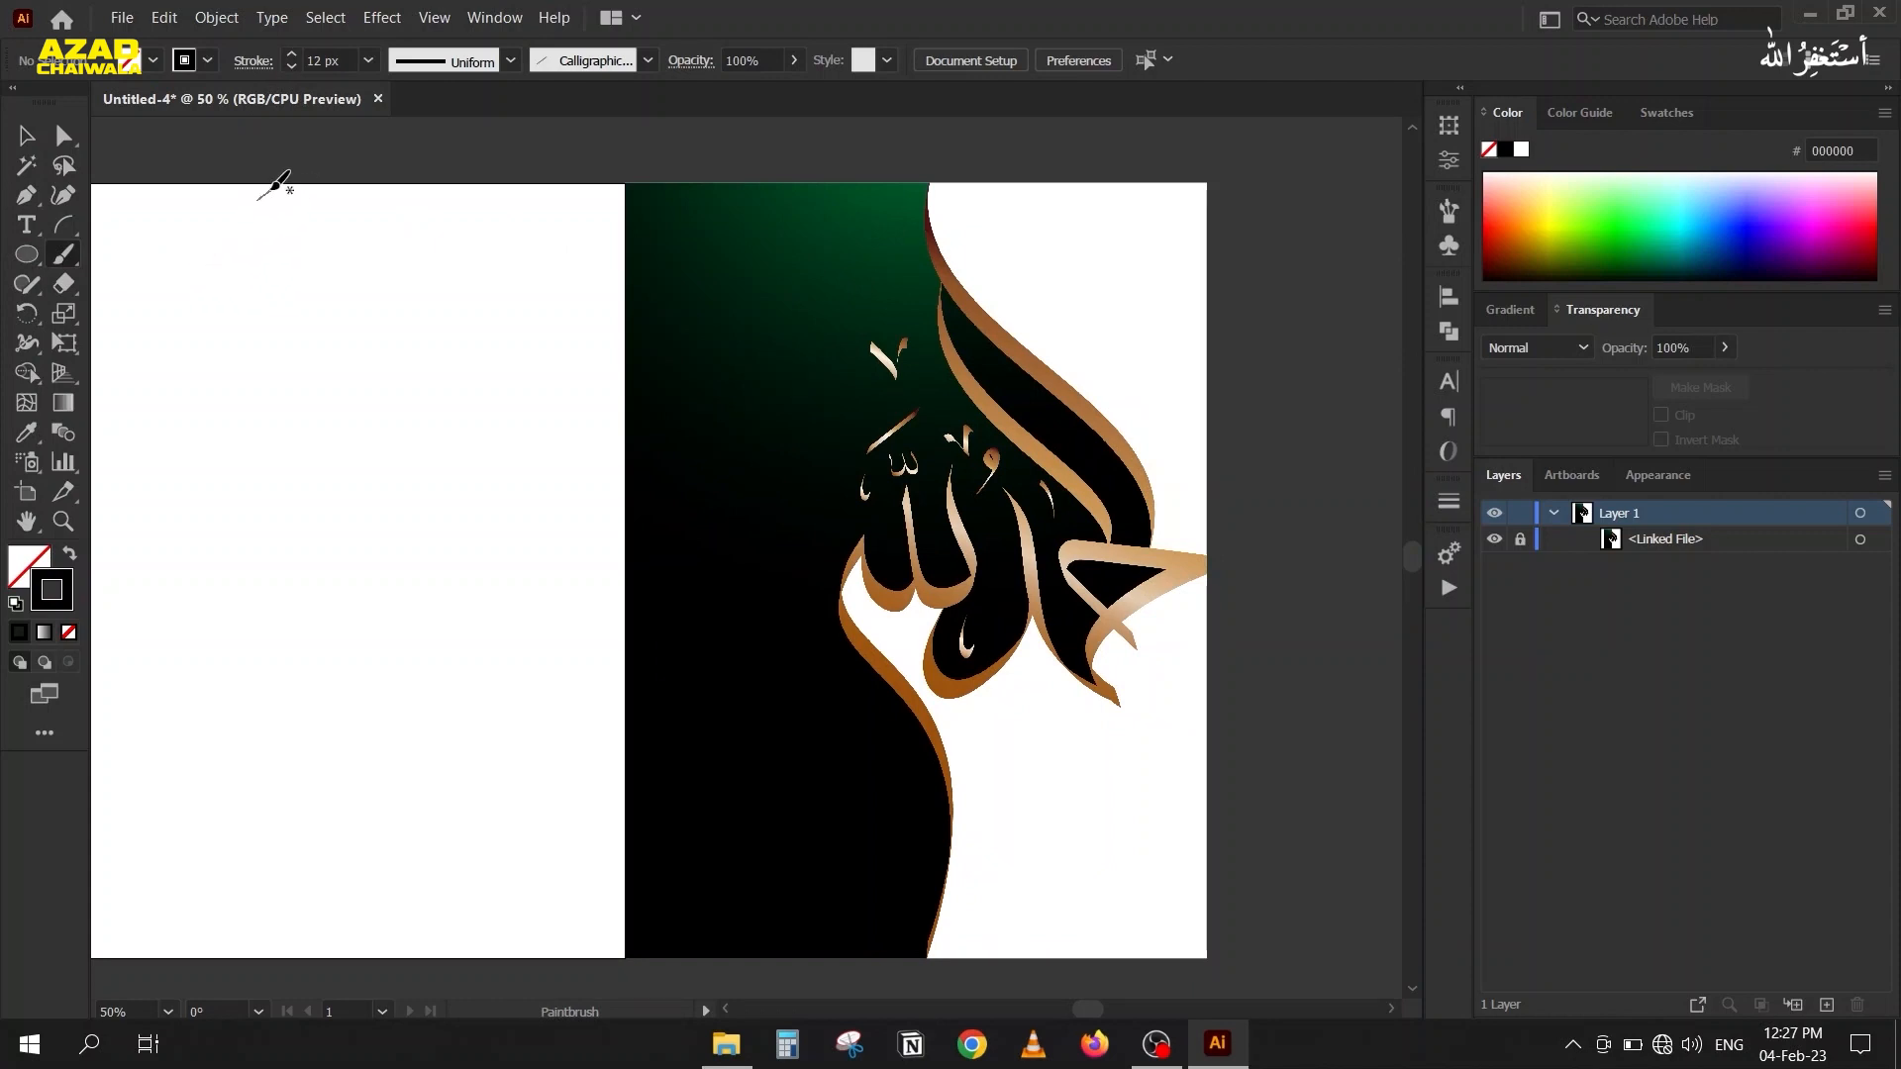
pyautogui.moveTo(278, 188)
pyautogui.mouseDown()
pyautogui.moveTo(299, 346)
pyautogui.moveTo(427, 466)
pyautogui.moveTo(464, 551)
pyautogui.moveTo(428, 682)
pyautogui.mouseUp()
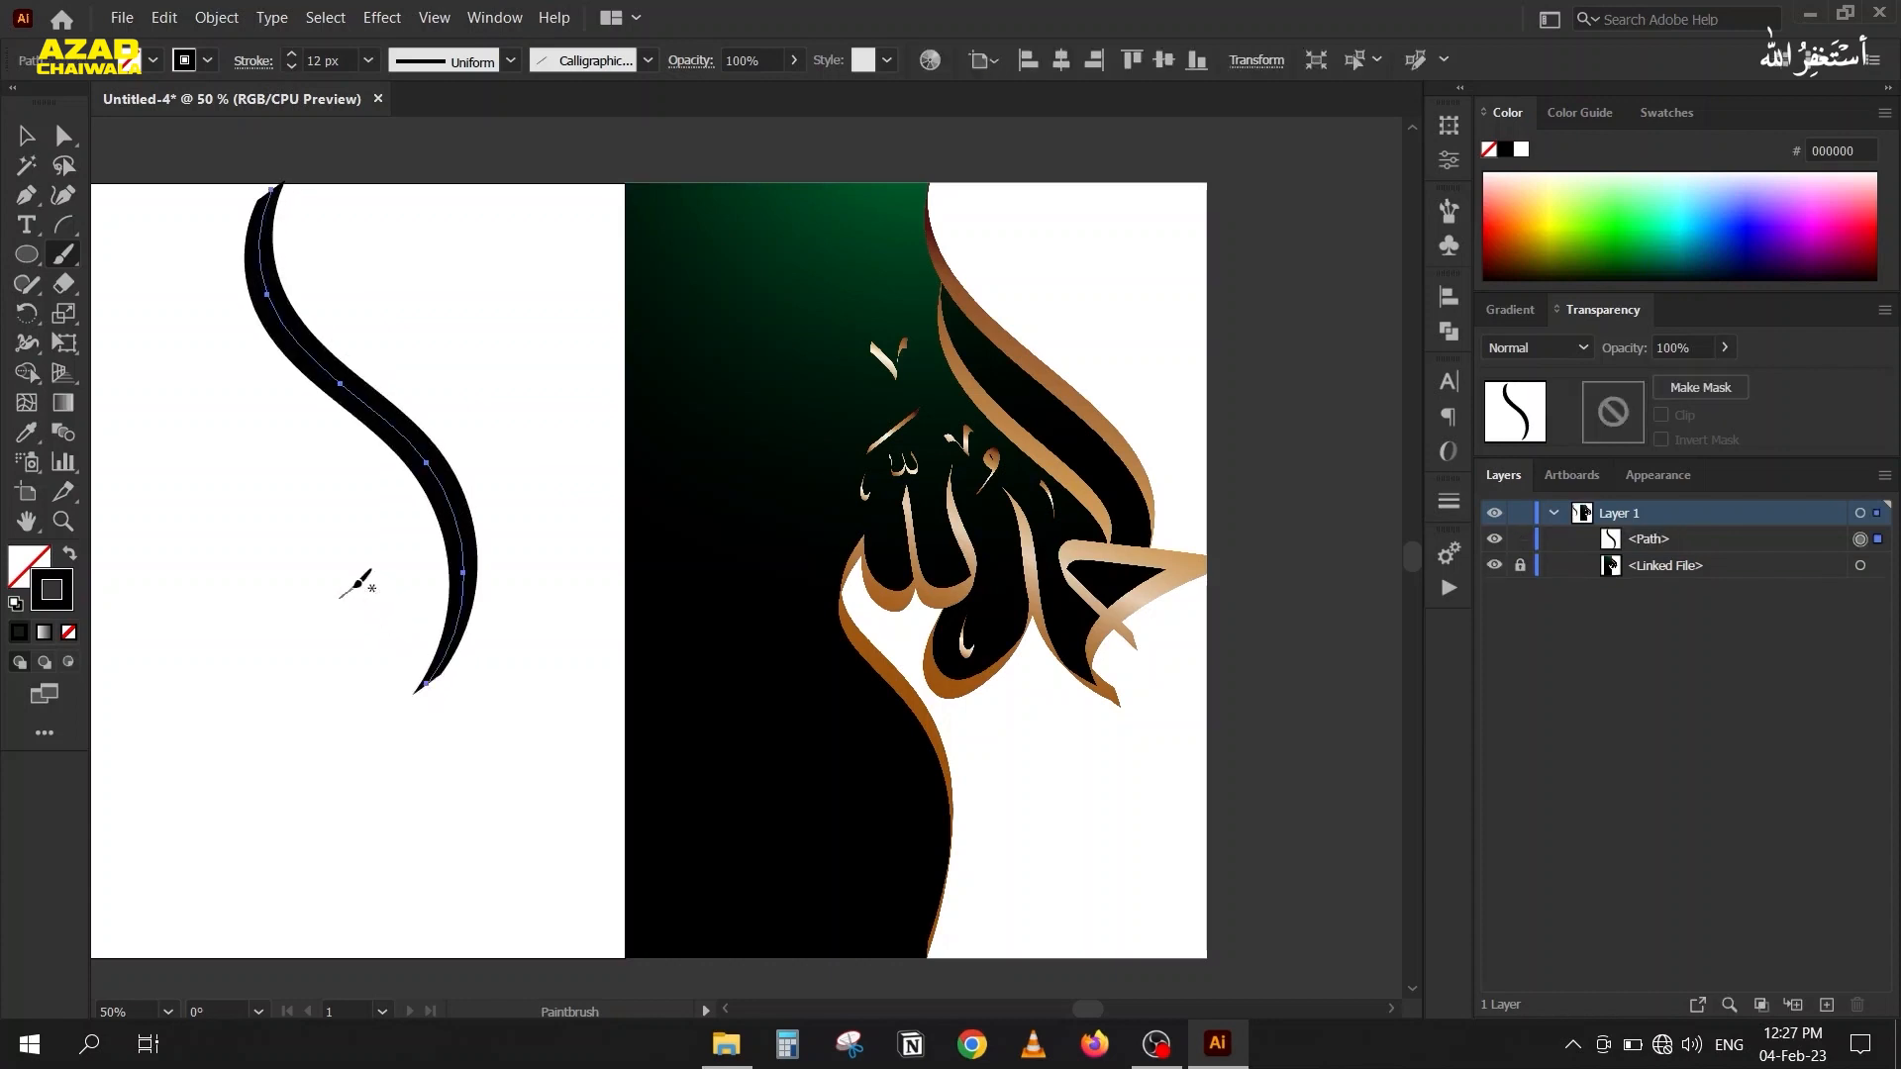
# Try short extra Paintbrush strokes beside the S-shaped stroke, and undo them.
pyautogui.press('space')
pyautogui.moveTo(208, 416); pyautogui.dragTo(272, 364)
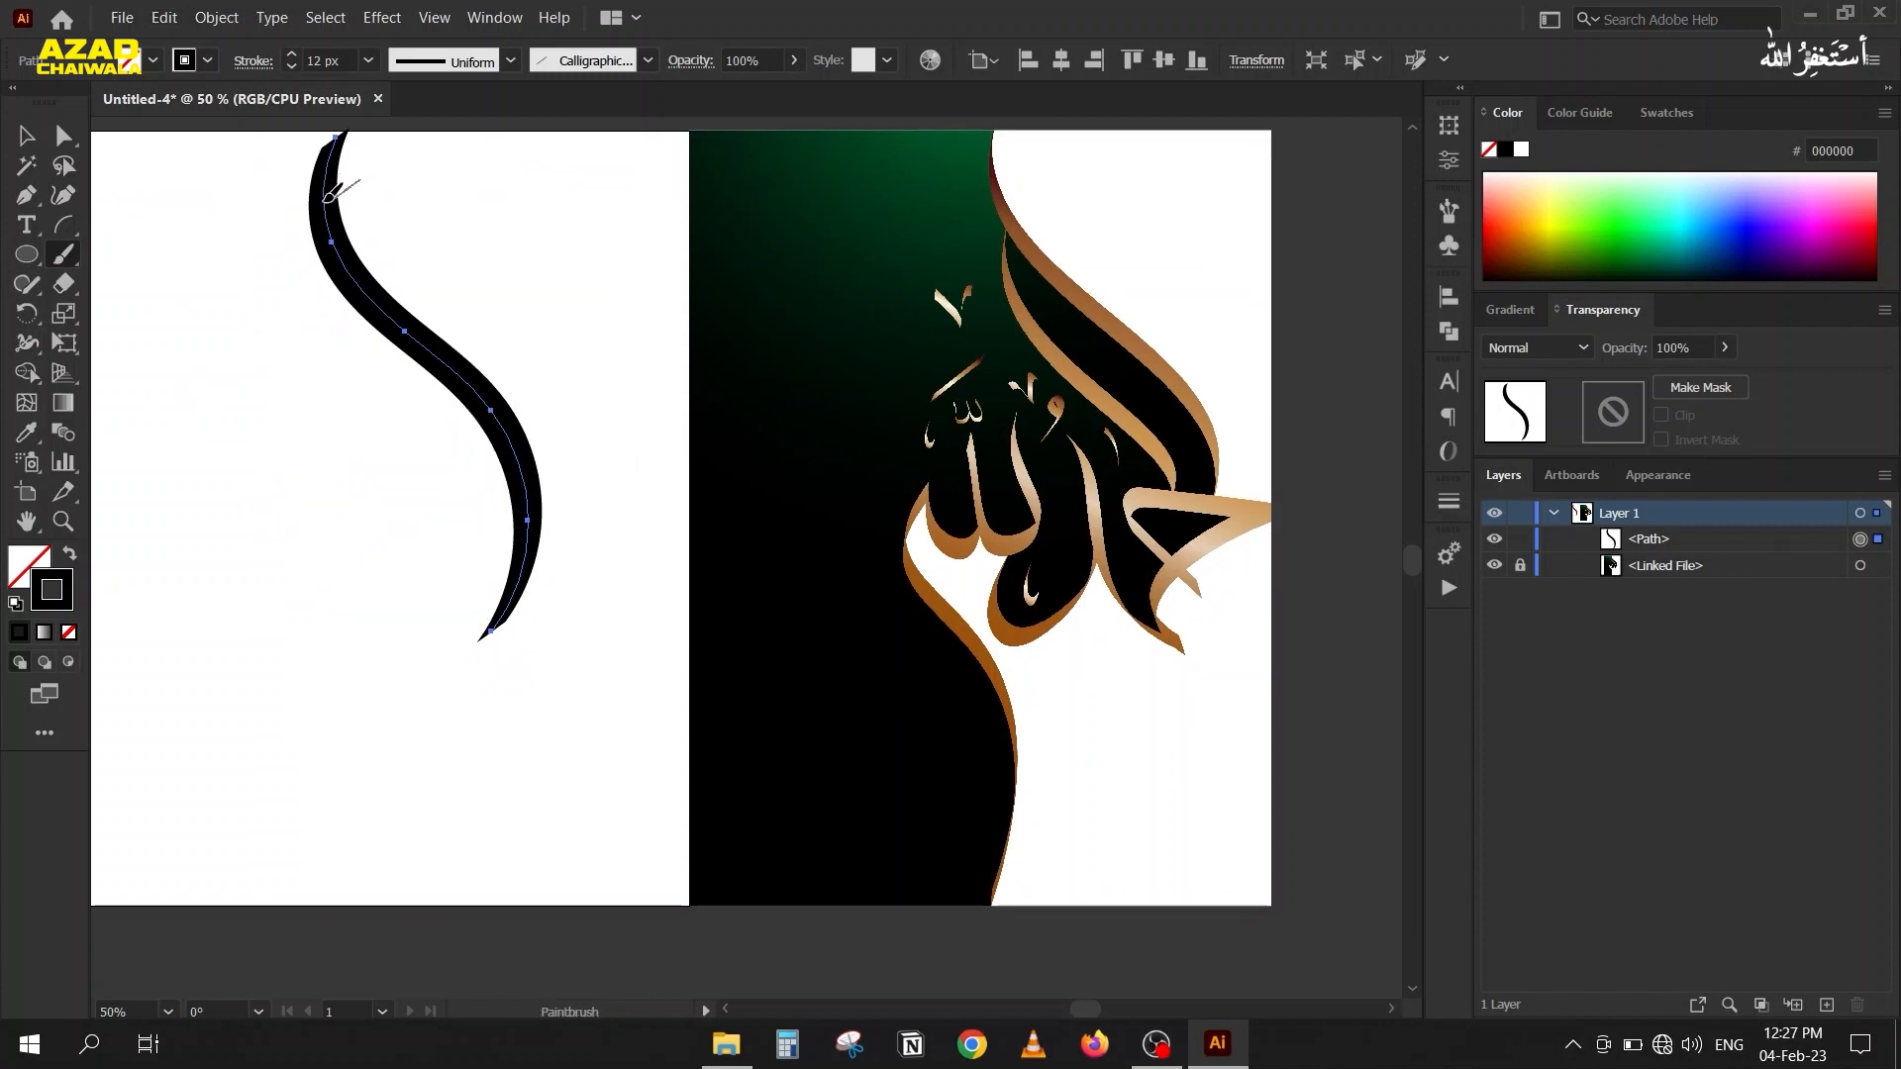
pyautogui.moveTo(300, 202)
pyautogui.mouseDown()
pyautogui.moveTo(318, 260)
pyautogui.moveTo(370, 160)
pyautogui.moveTo(351, 209)
pyautogui.mouseUp()
pyautogui.hotkey('ctrl', 'z')
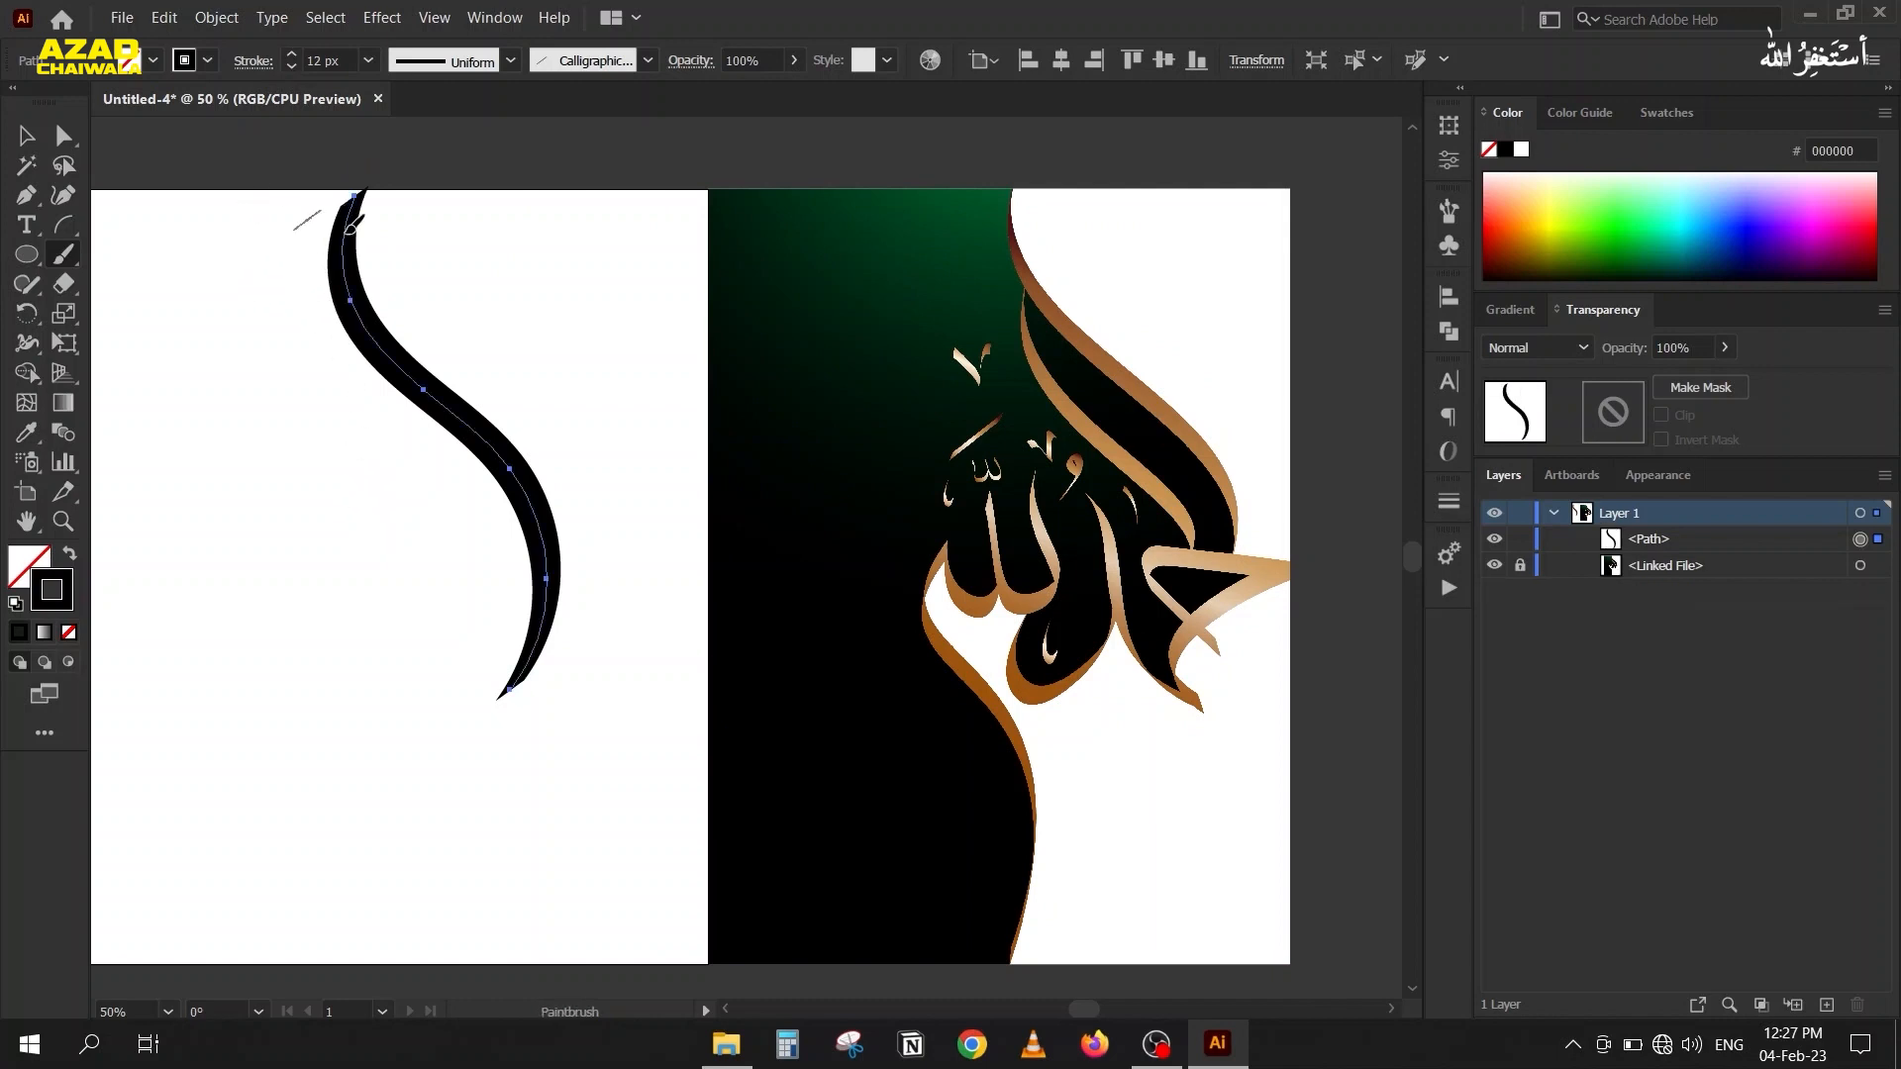
pyautogui.moveTo(355, 208); pyautogui.dragTo(399, 153)
pyautogui.moveTo(337, 556); pyautogui.dragTo(353, 572)
pyautogui.hotkey('ctrl', 'z')
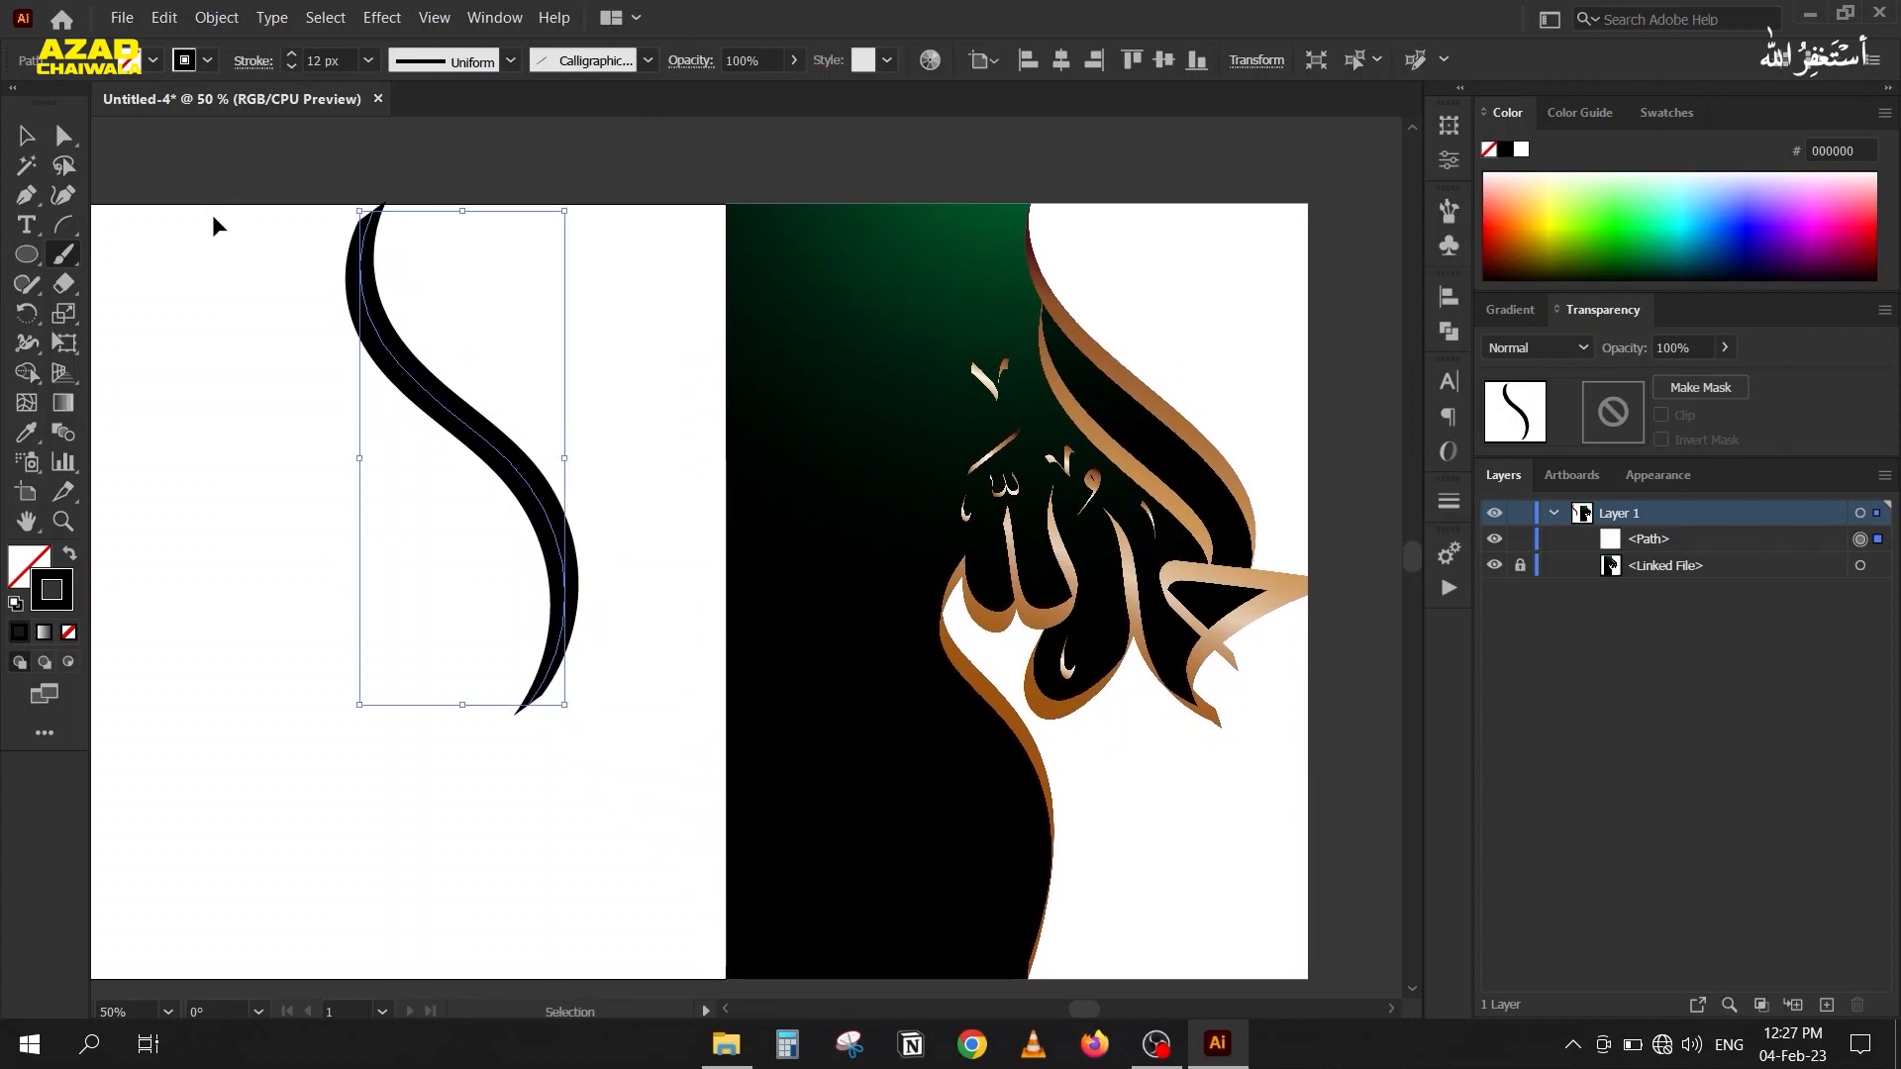
# Preview calligraphic brush angles such as 71° and 67° on the S-shaped stroke, cancel the change, and delete the stroke.
pyautogui.click(20, 142)
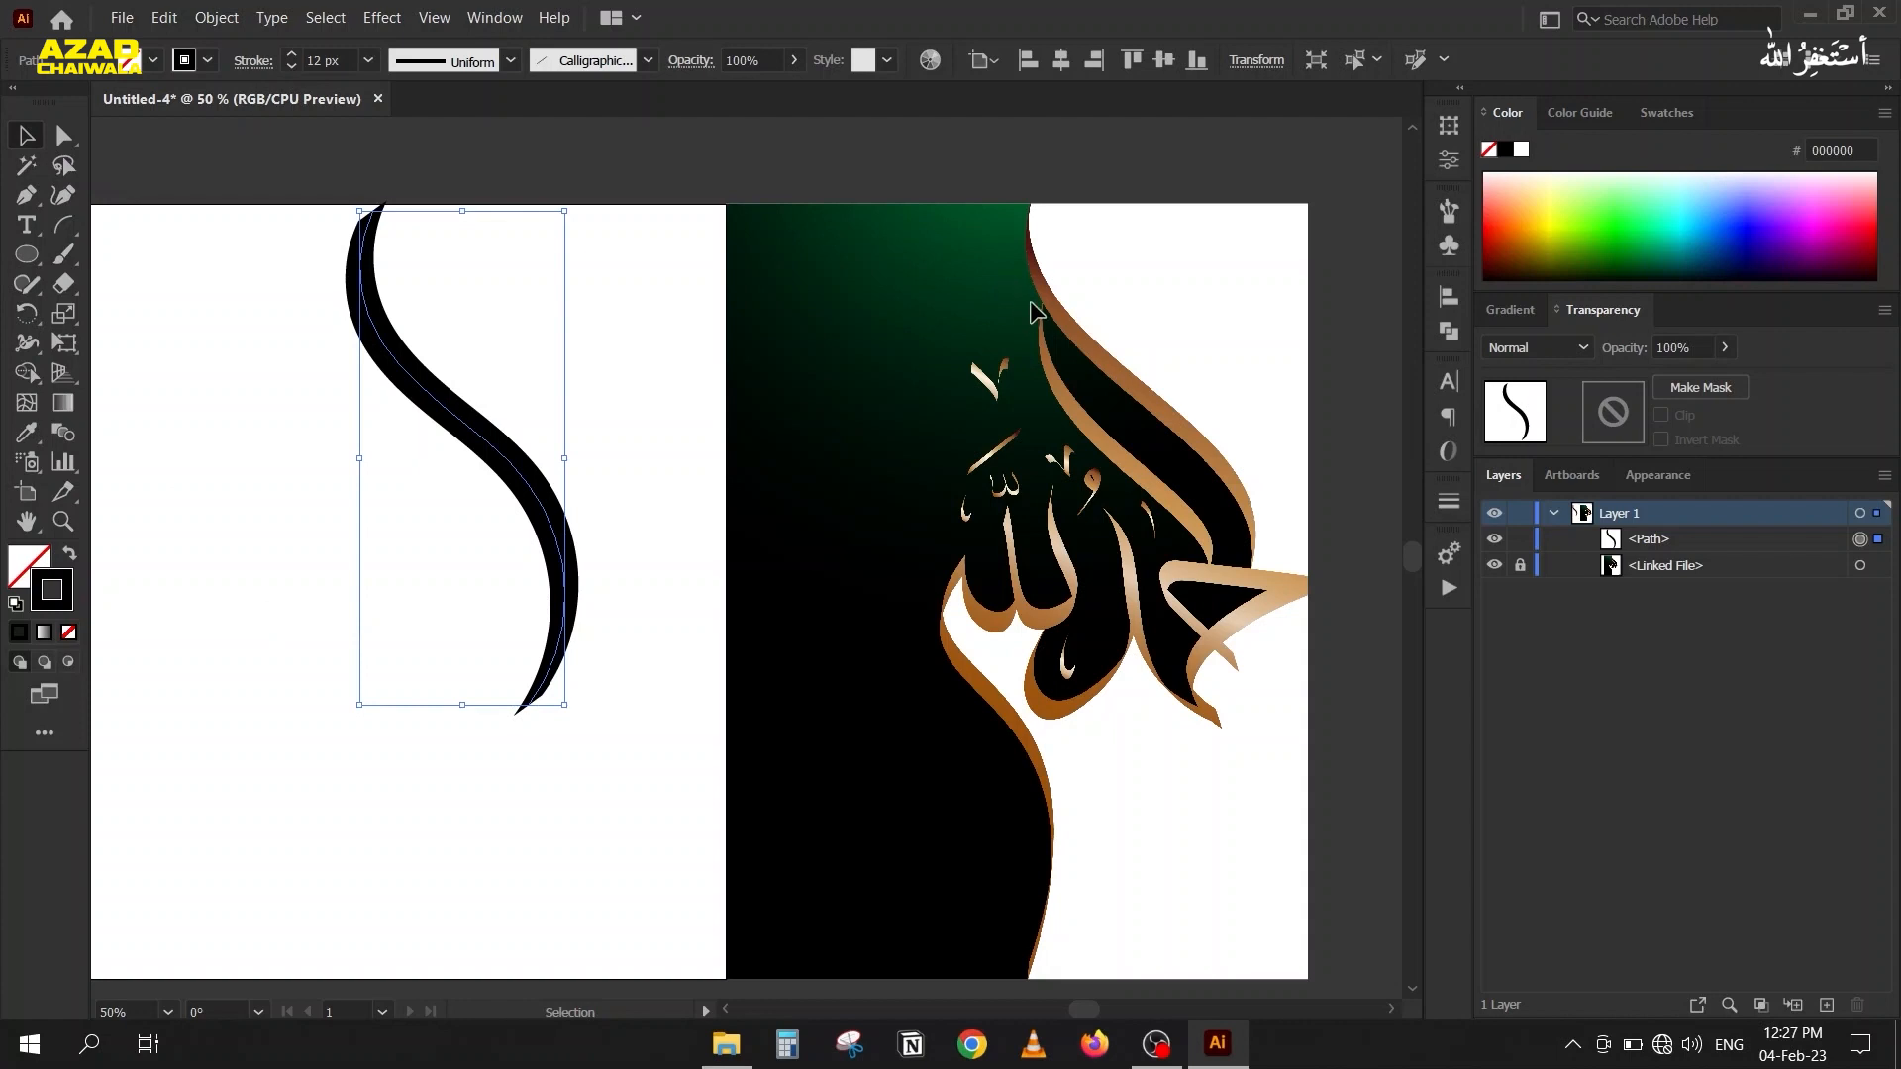
pyautogui.click(1447, 220)
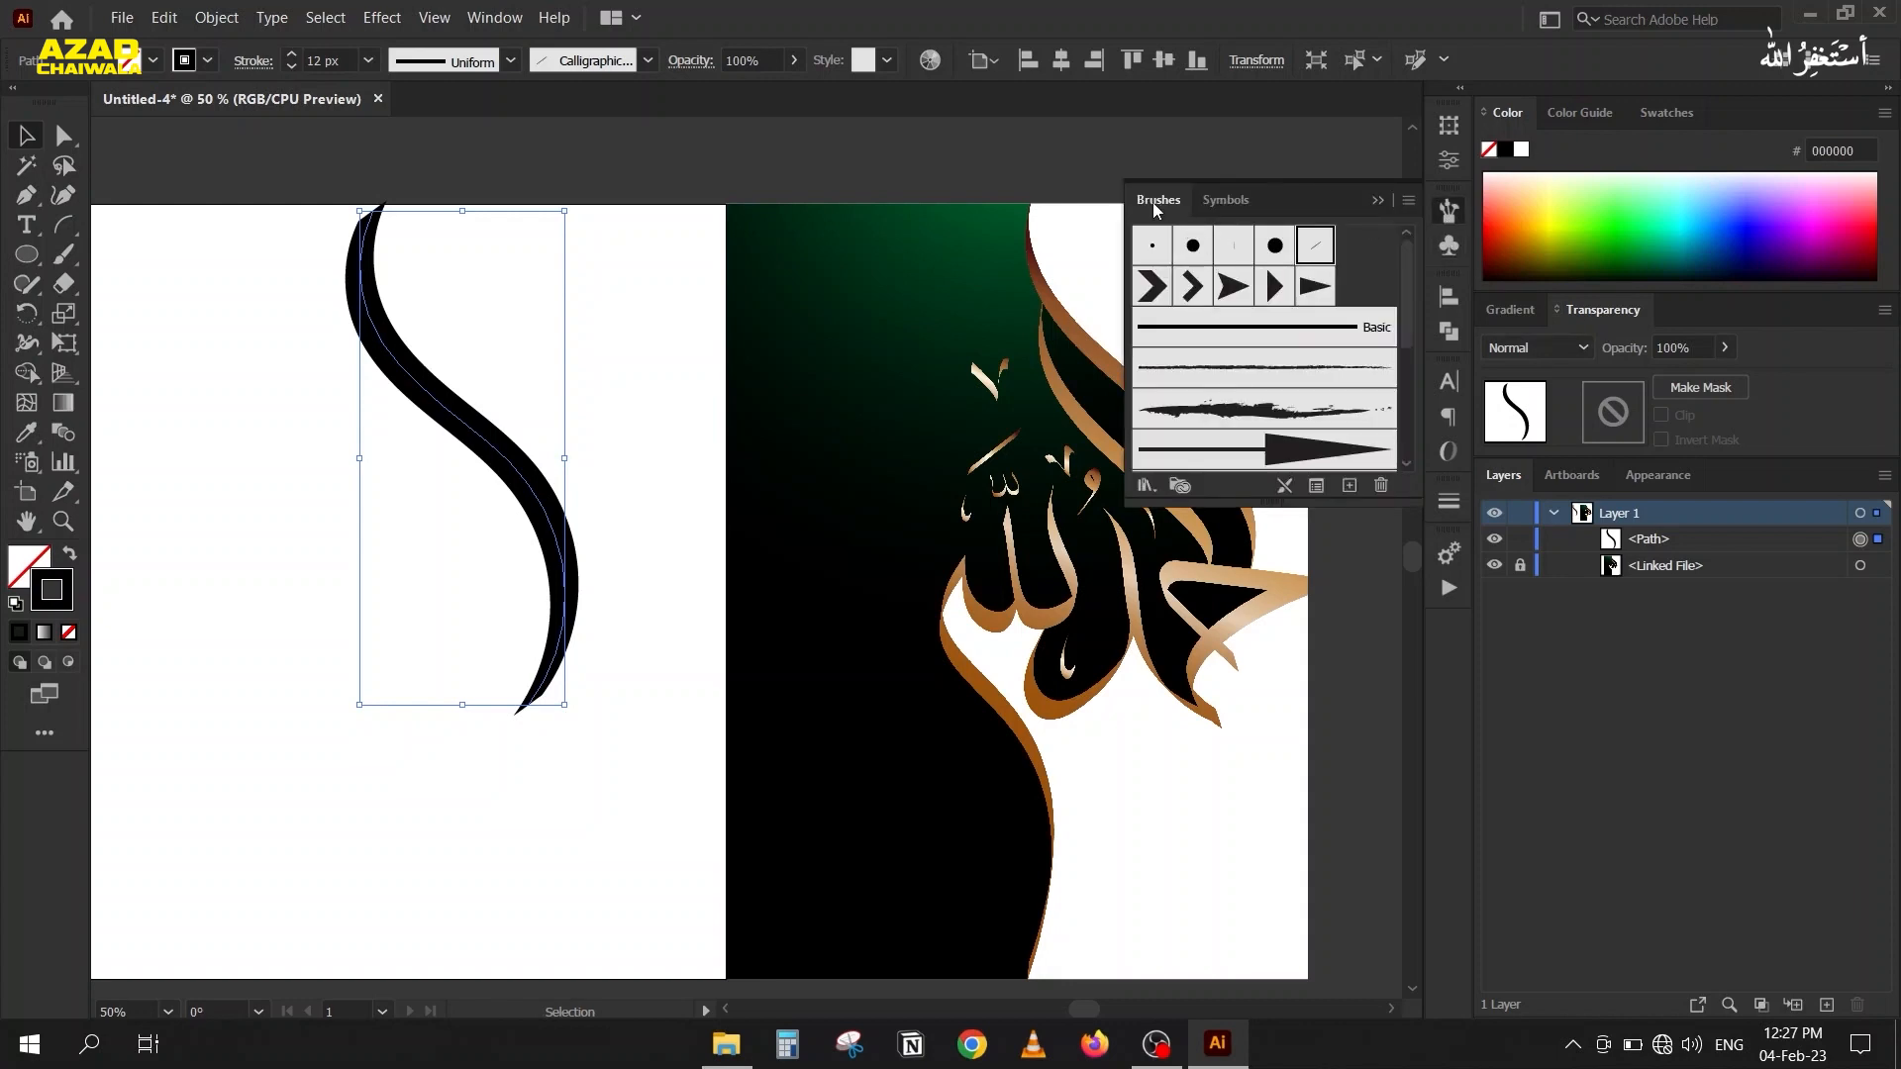
pyautogui.click(1316, 485)
pyautogui.moveTo(1057, 313)
pyautogui.mouseDown()
pyautogui.moveTo(941, 385)
pyautogui.moveTo(853, 376)
pyautogui.mouseUp()
pyautogui.click(1060, 578)
pyautogui.scroll(20, 1060, 584)
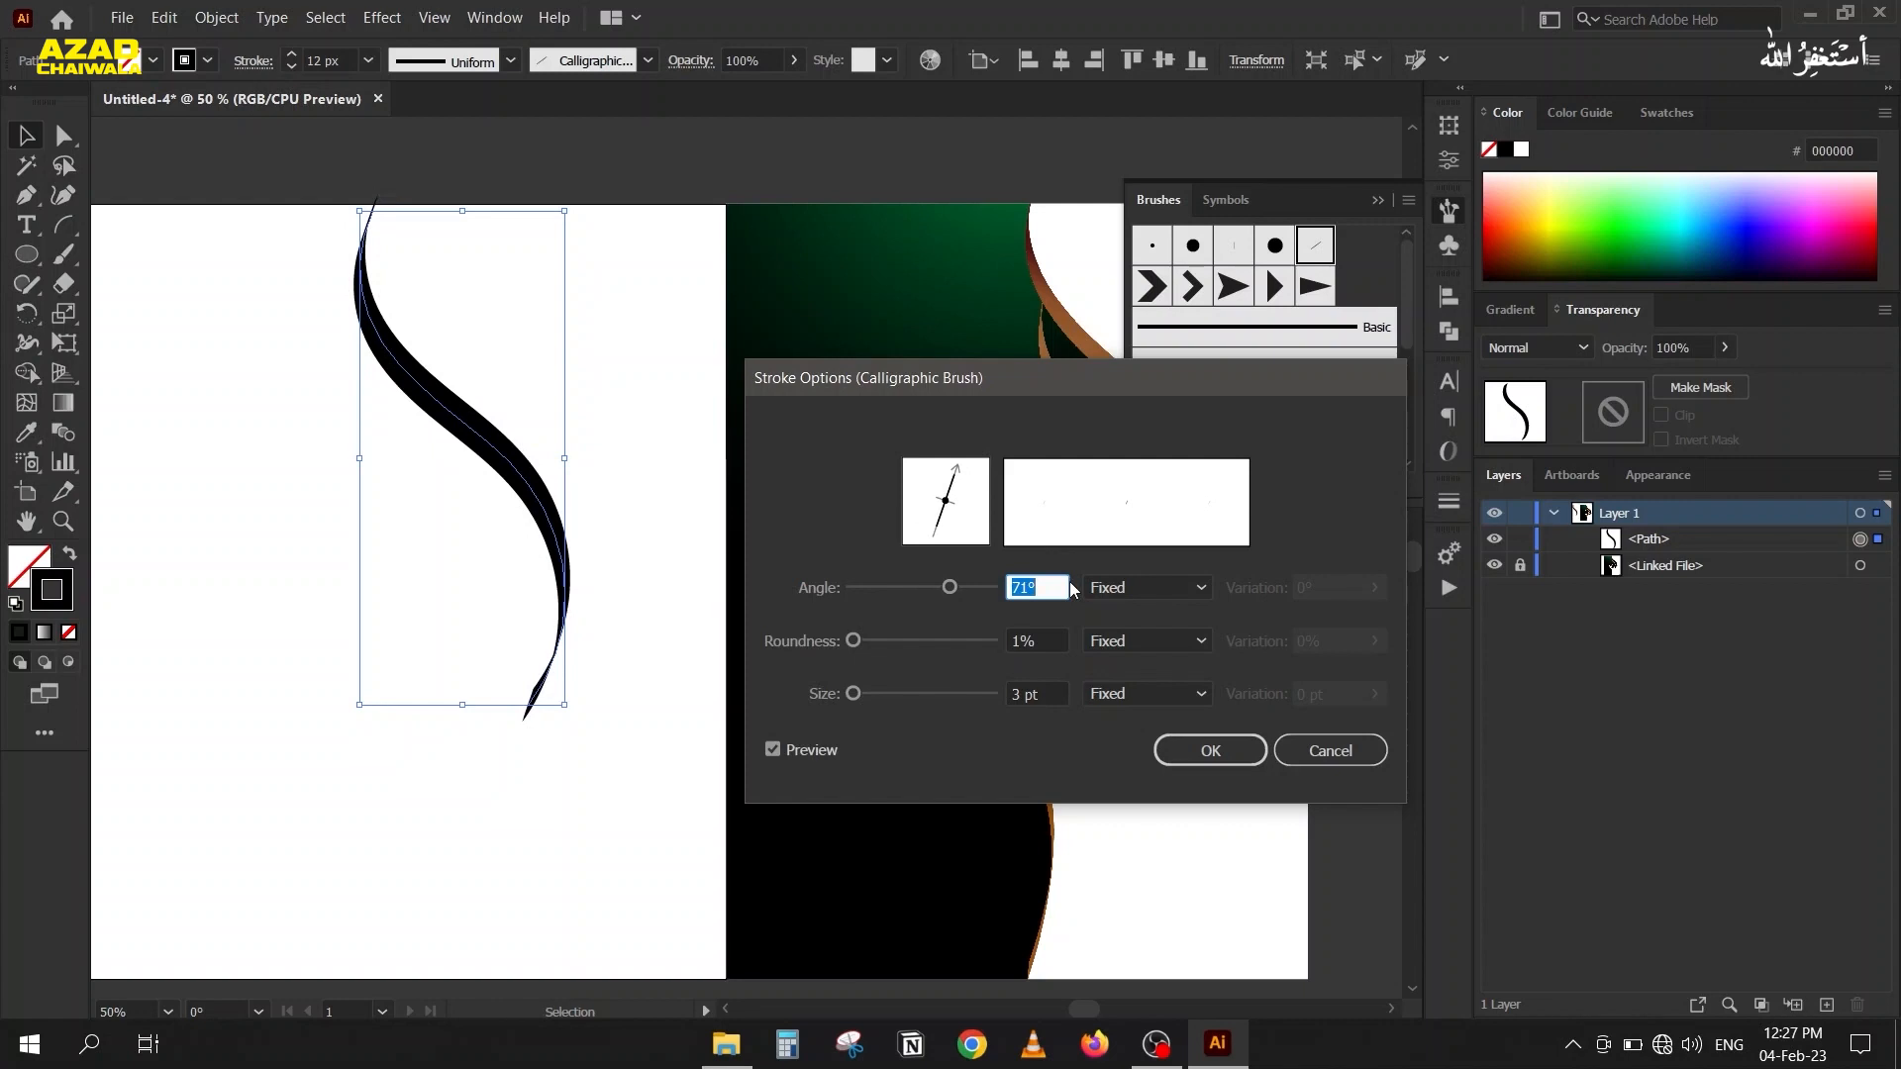
pyautogui.scroll(-4, 1072, 589)
pyautogui.moveTo(934, 399)
pyautogui.mouseDown()
pyautogui.moveTo(1356, 565)
pyautogui.moveTo(1506, 594)
pyautogui.moveTo(990, 427)
pyautogui.moveTo(962, 393)
pyautogui.mouseUp()
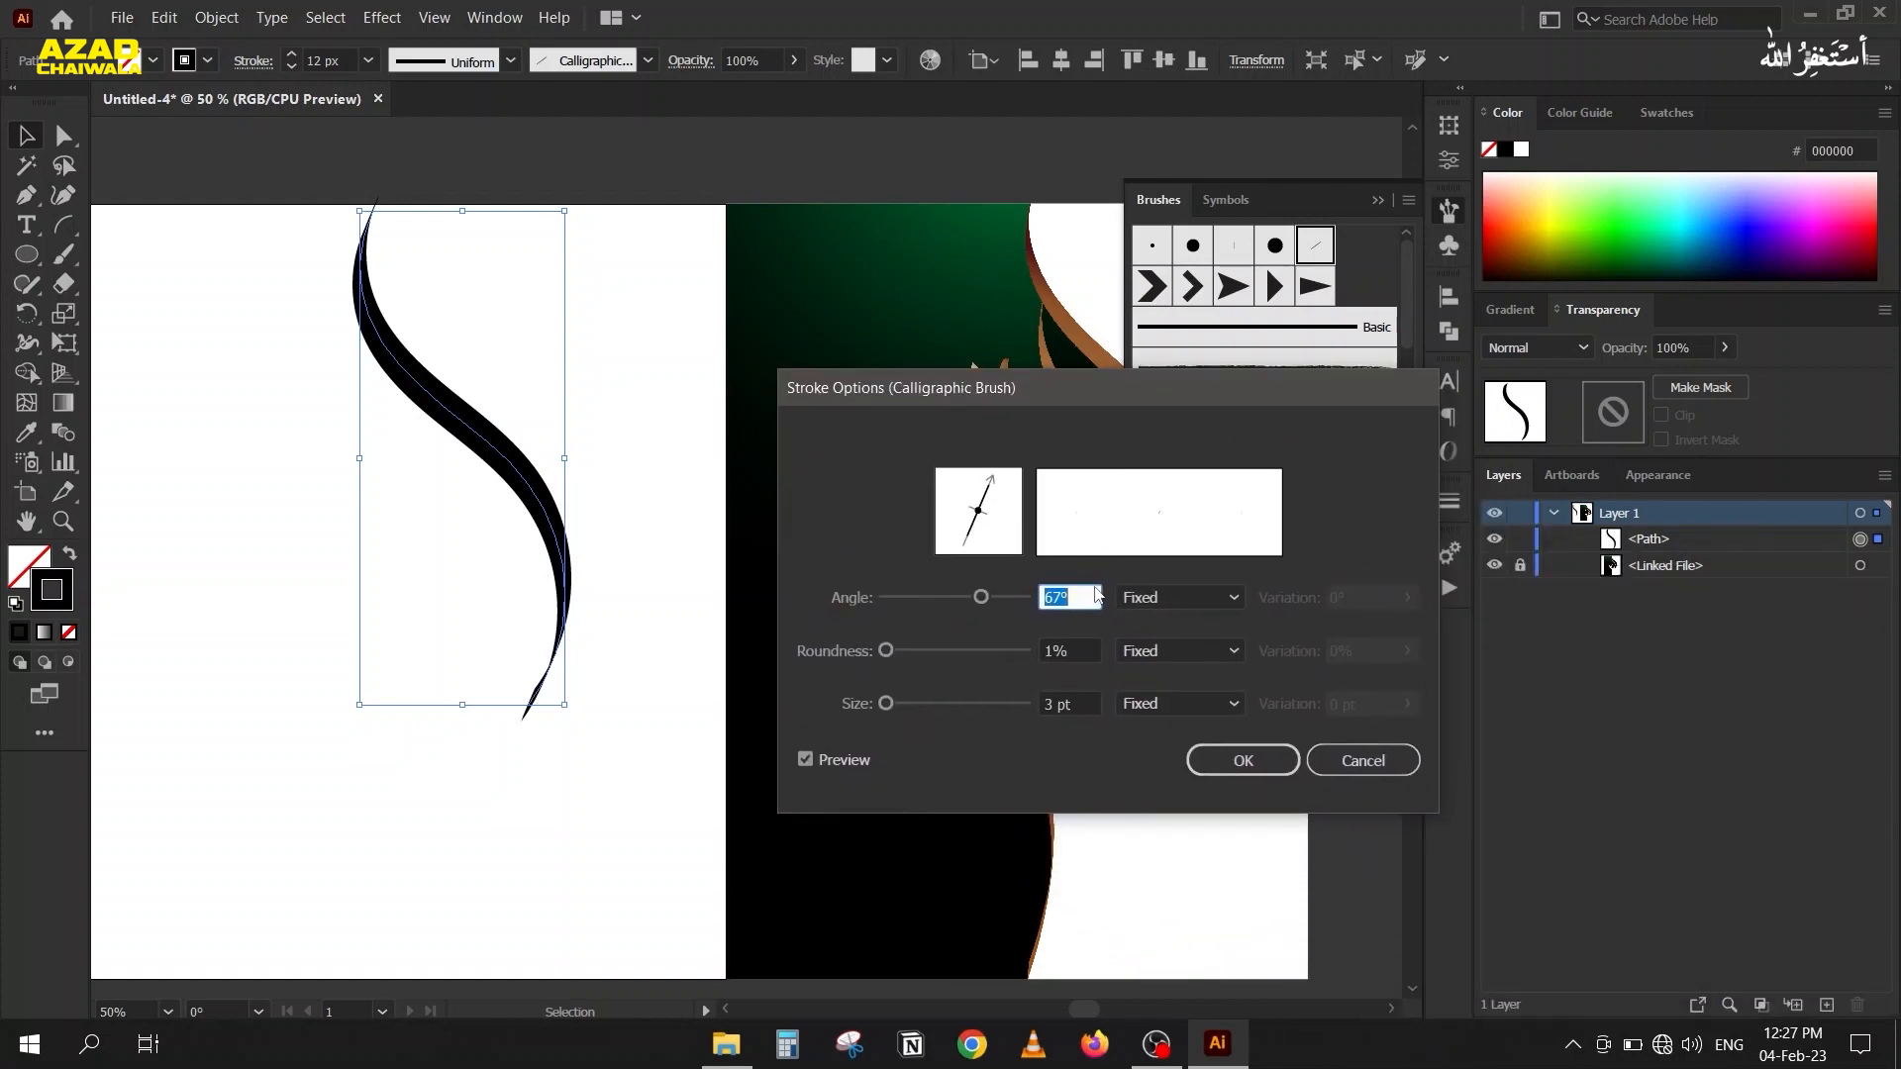
pyautogui.click(1361, 759)
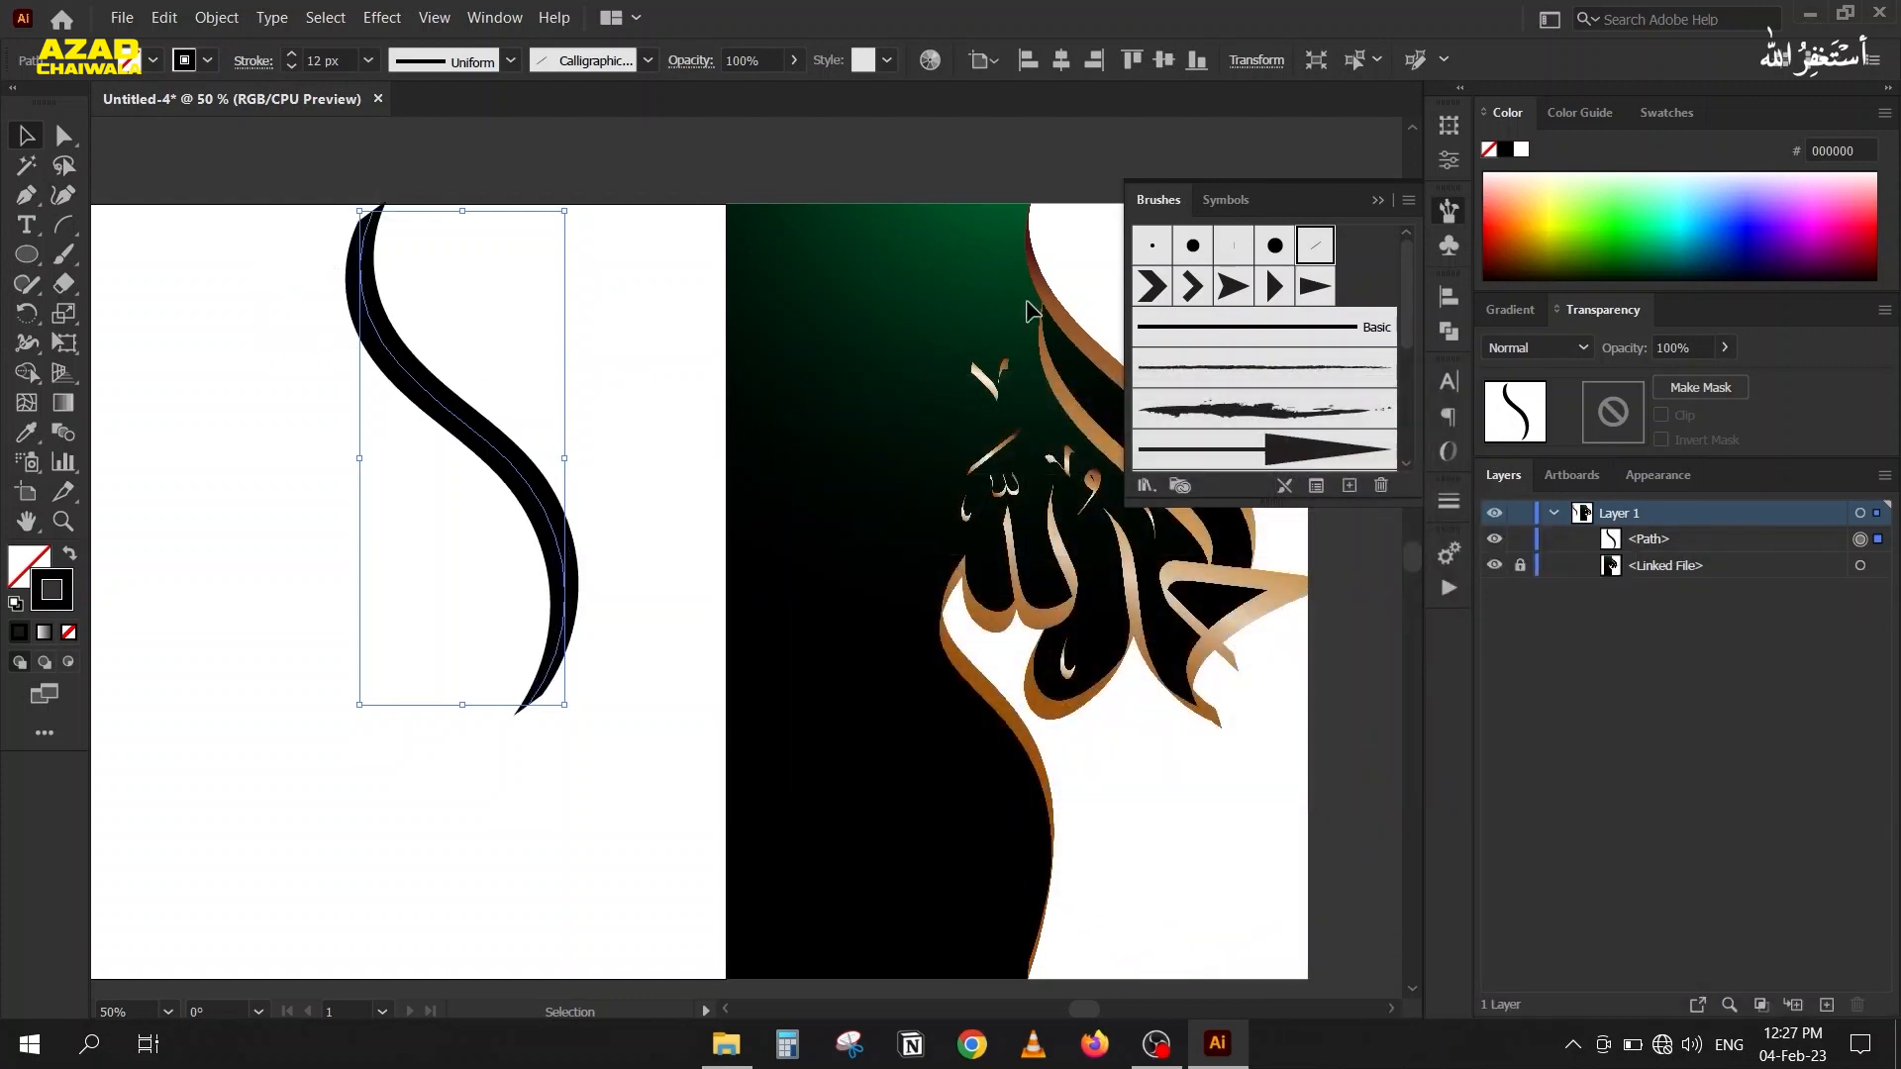
pyautogui.click(1377, 200)
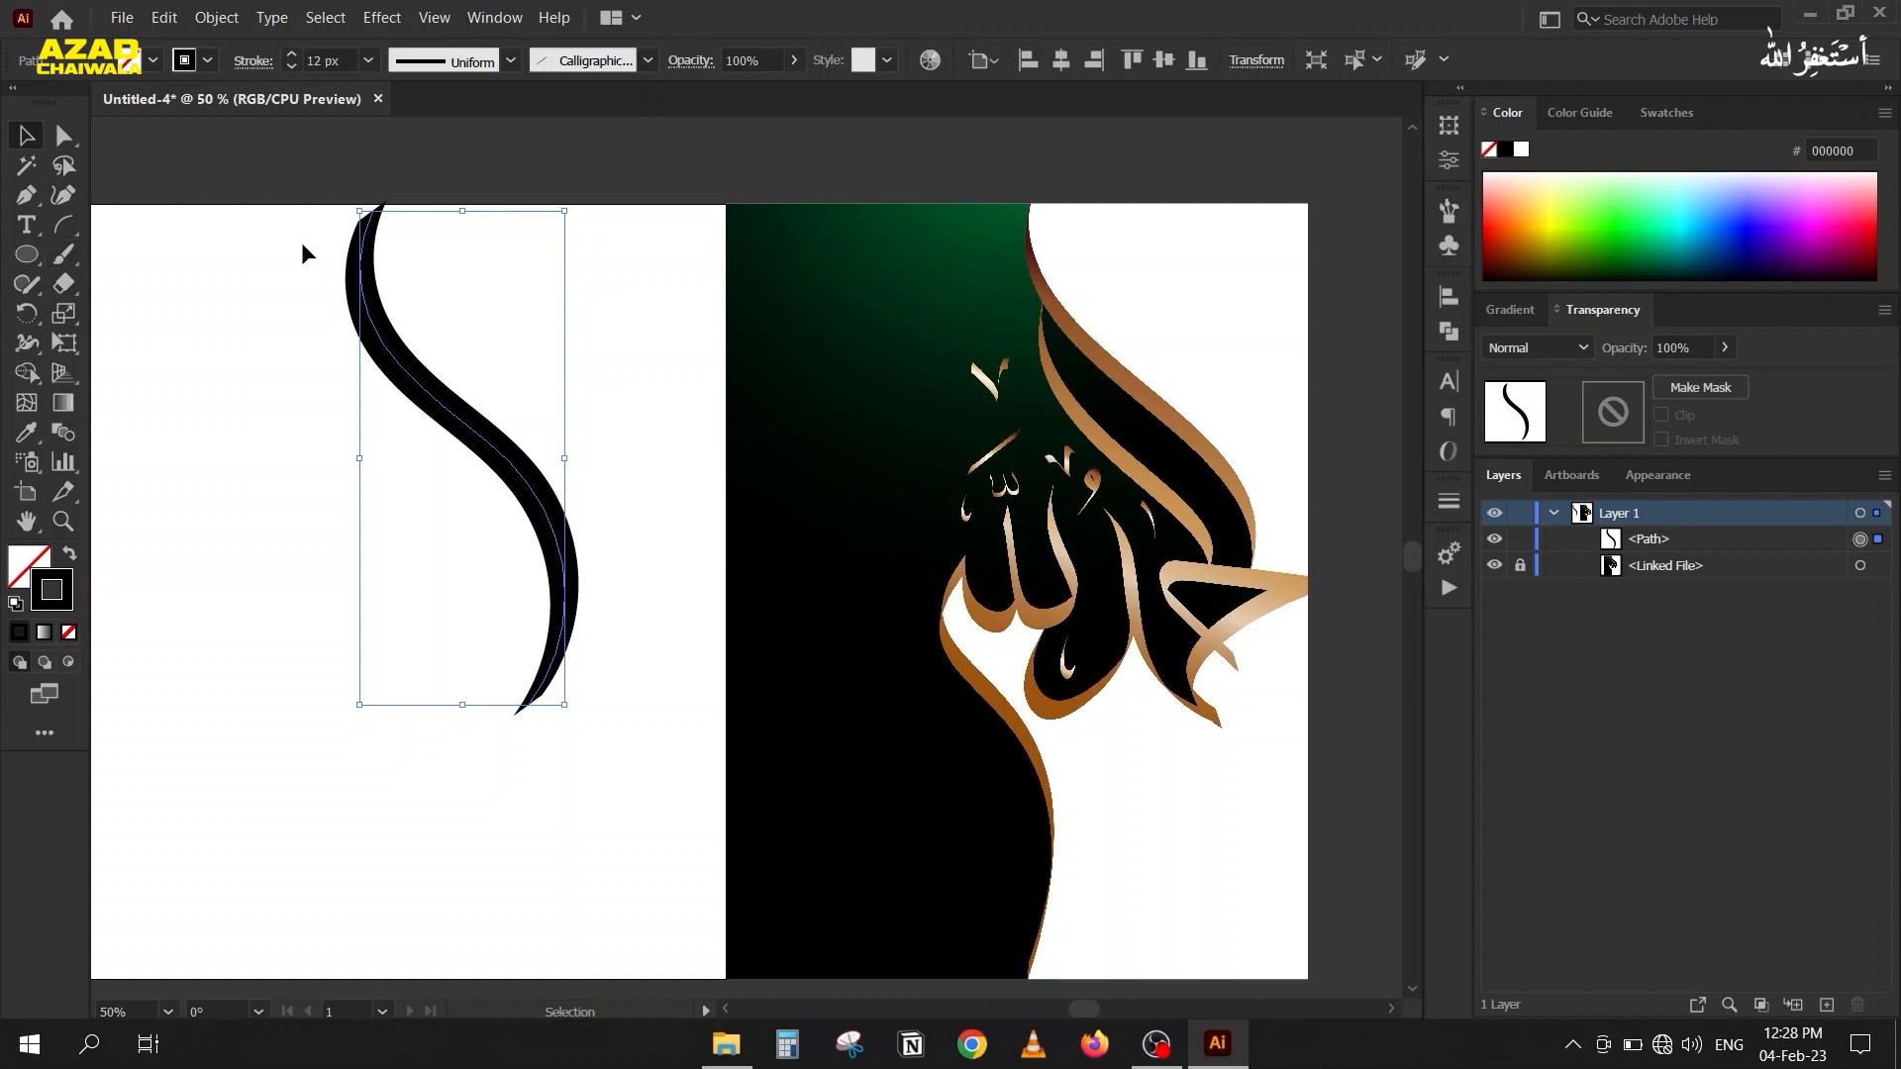
pyautogui.press('Delete')
# Draw a smooth S-shaped path with three anchor points using the Pen tool on the blank artboard.
pyautogui.press('p')
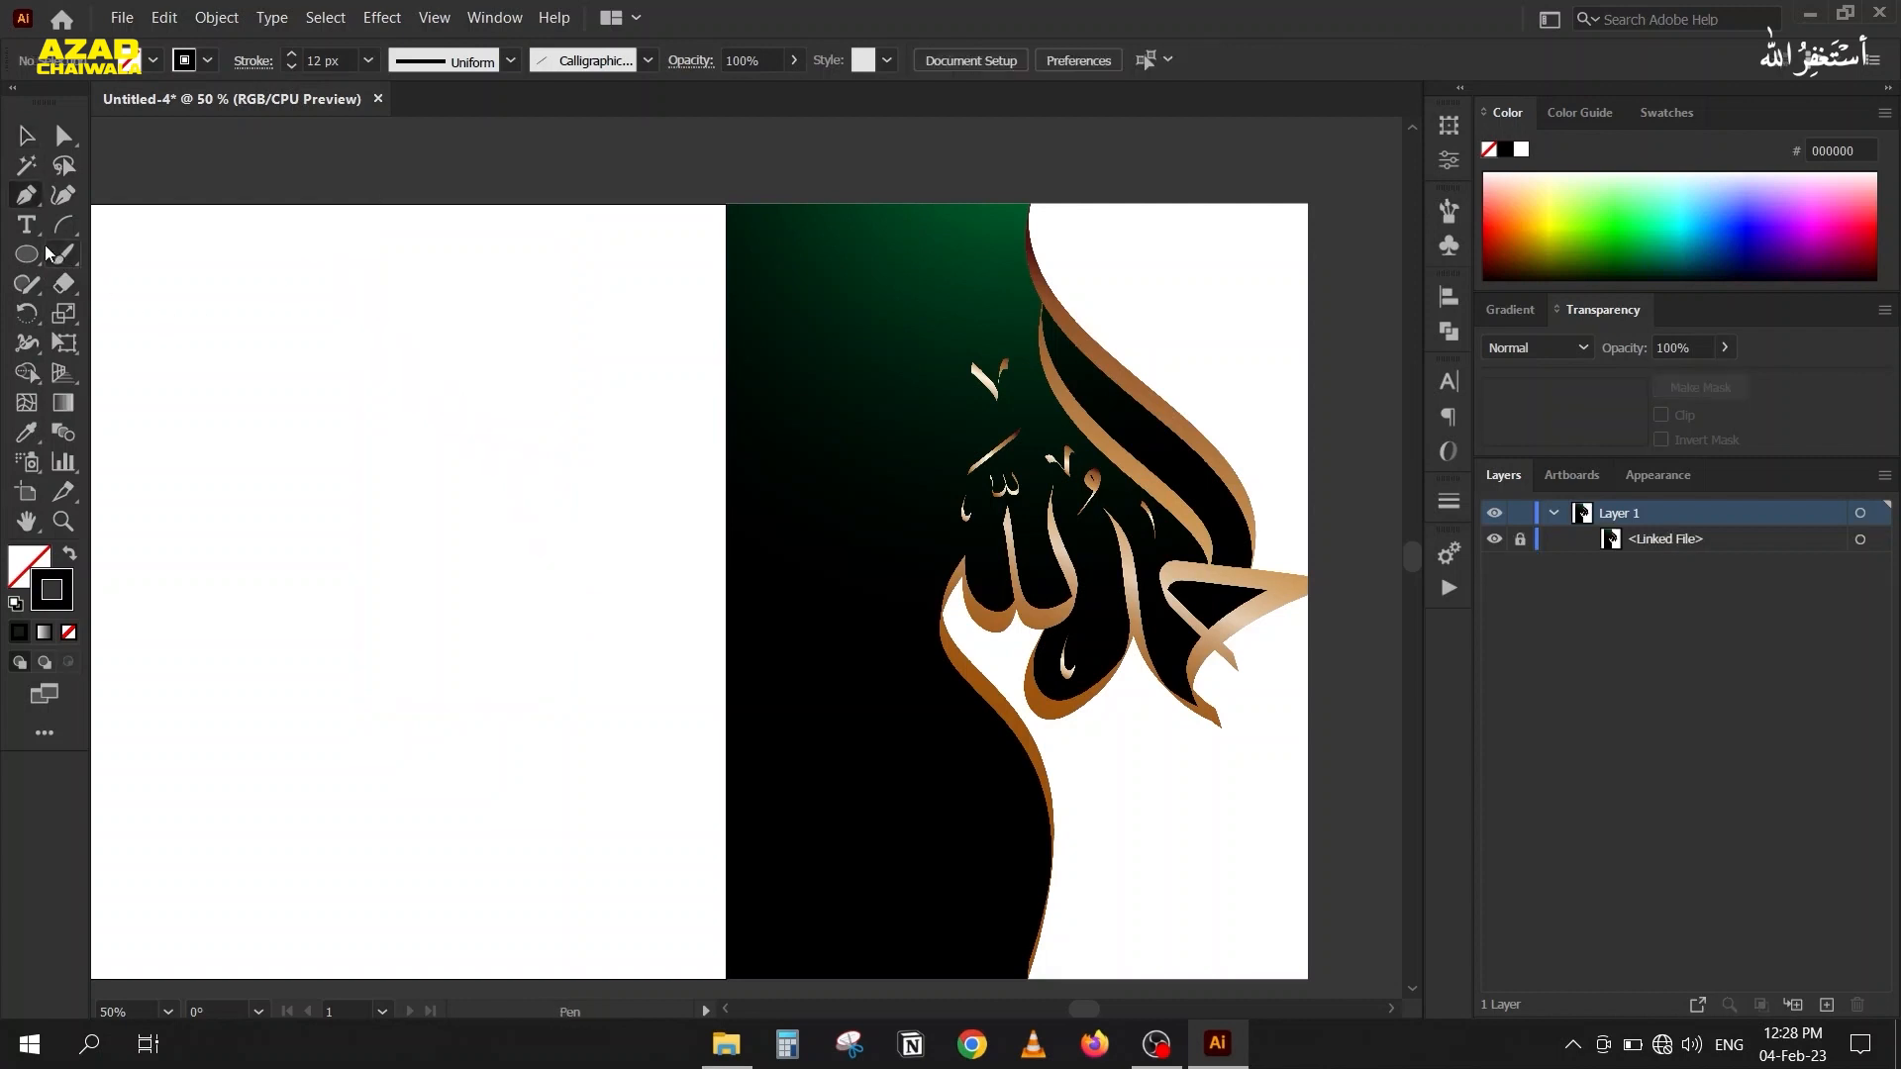
pyautogui.click(407, 205)
pyautogui.moveTo(374, 350)
pyautogui.mouseDown()
pyautogui.moveTo(412, 419)
pyautogui.moveTo(645, 525)
pyautogui.moveTo(709, 806)
pyautogui.moveTo(496, 759)
pyautogui.moveTo(585, 780)
pyautogui.mouseUp()
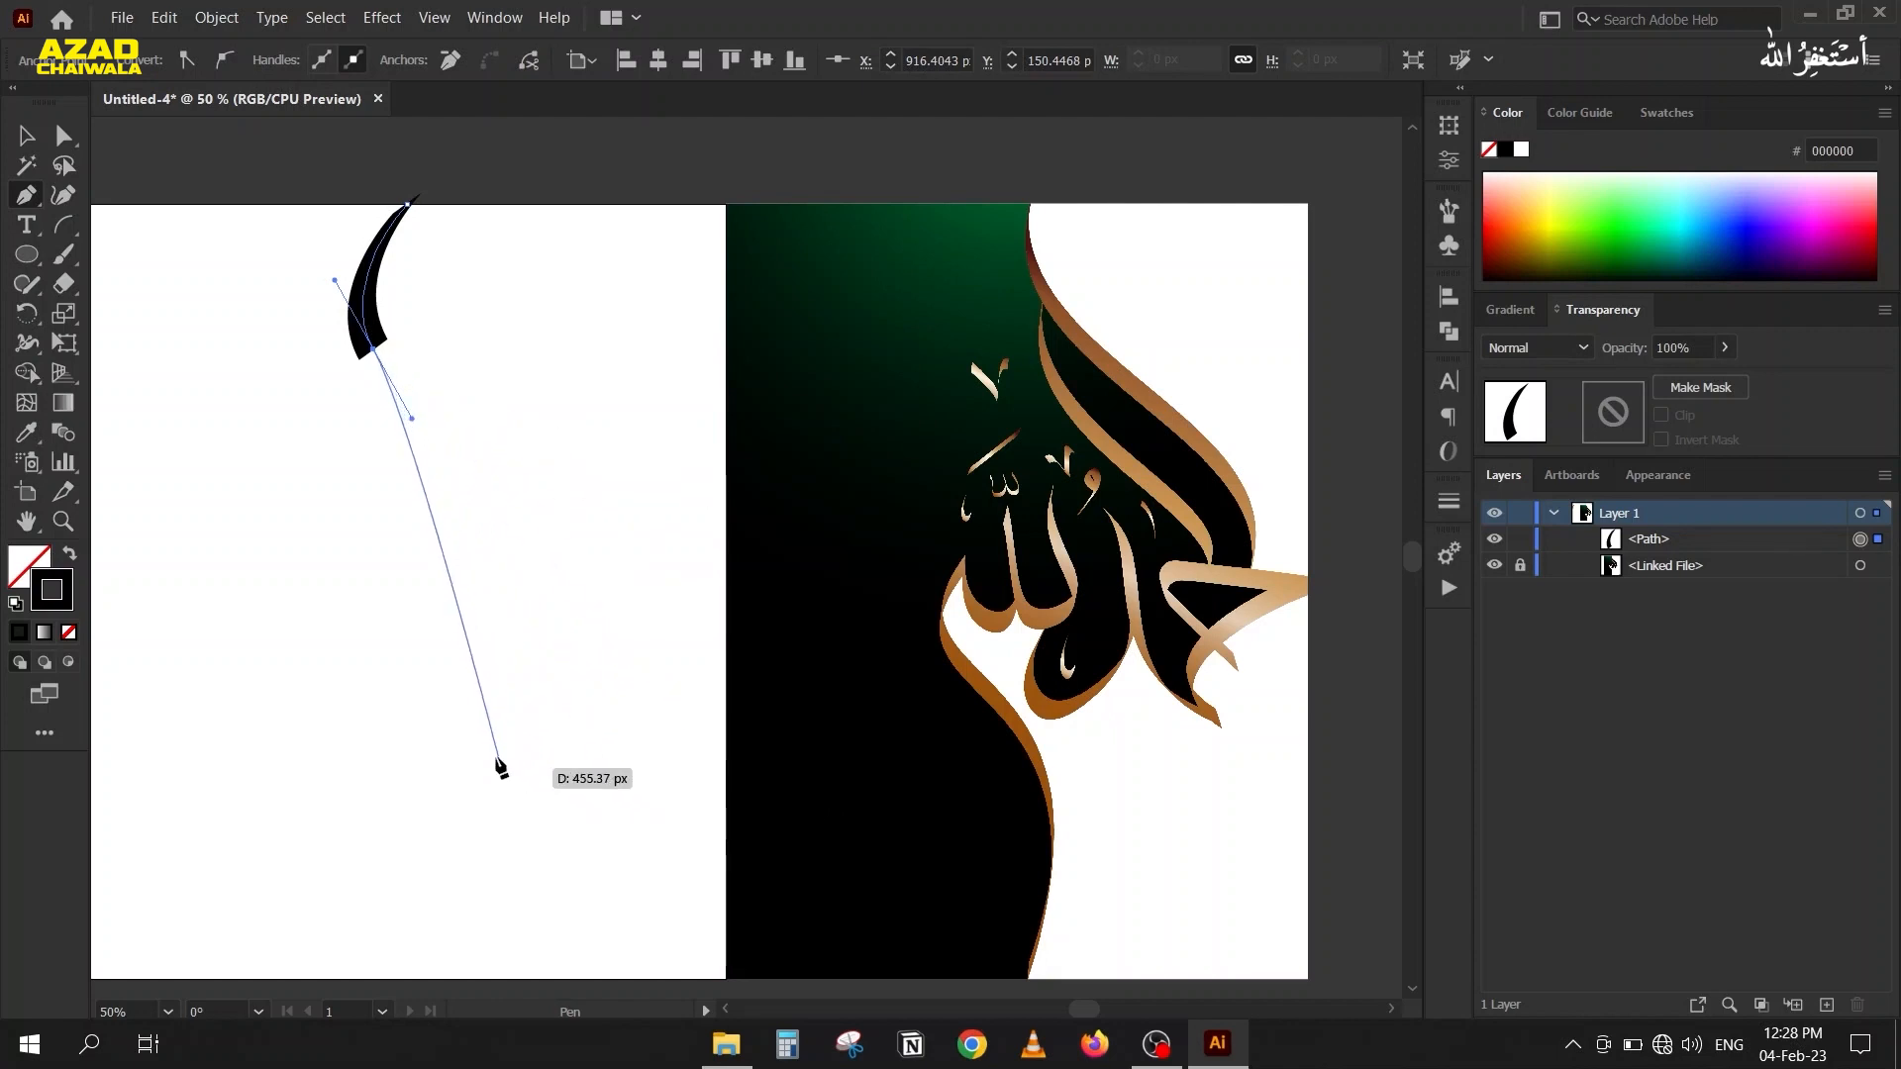
pyautogui.moveTo(518, 738); pyautogui.dragTo(422, 895)
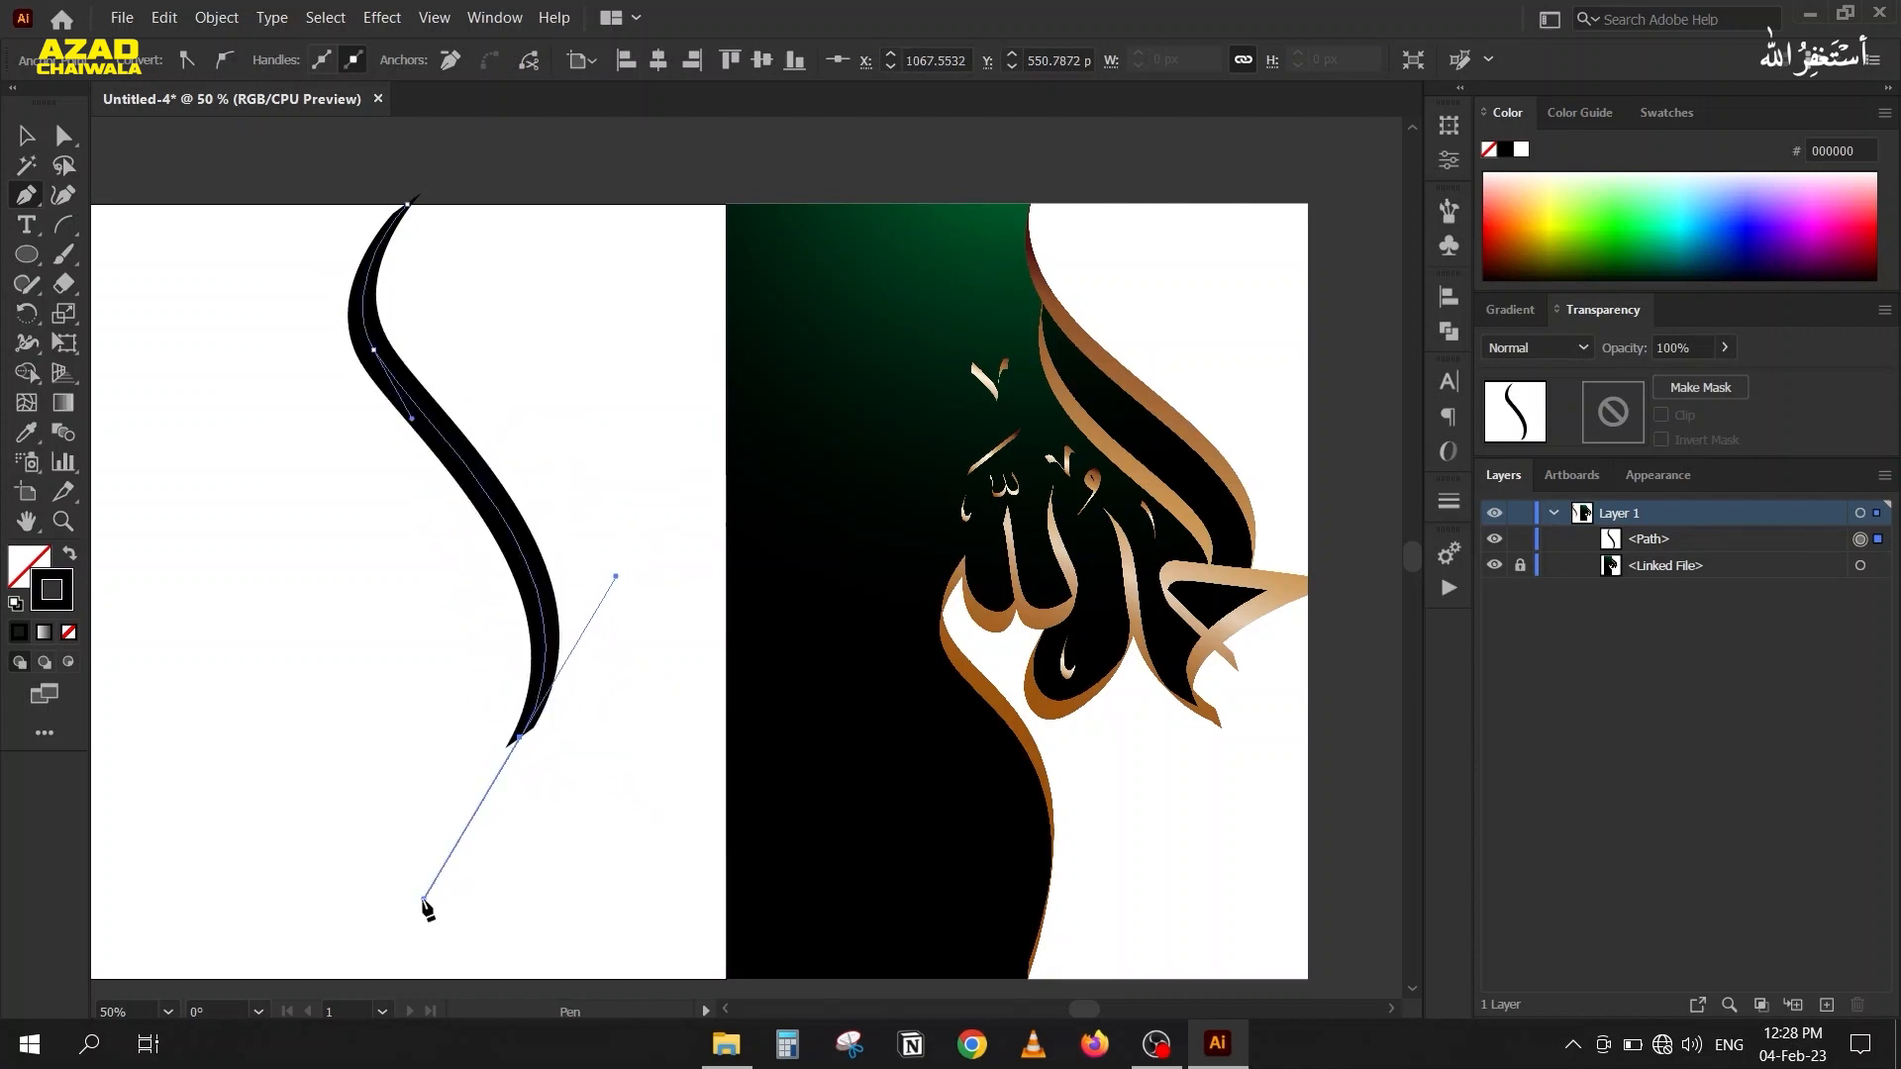
pyautogui.click(25, 135)
# Reapply the custom calligraphic brush to the S-shaped path and reduce its stroke weight to 3 px.
pyautogui.moveTo(259, 229); pyautogui.dragTo(471, 387)
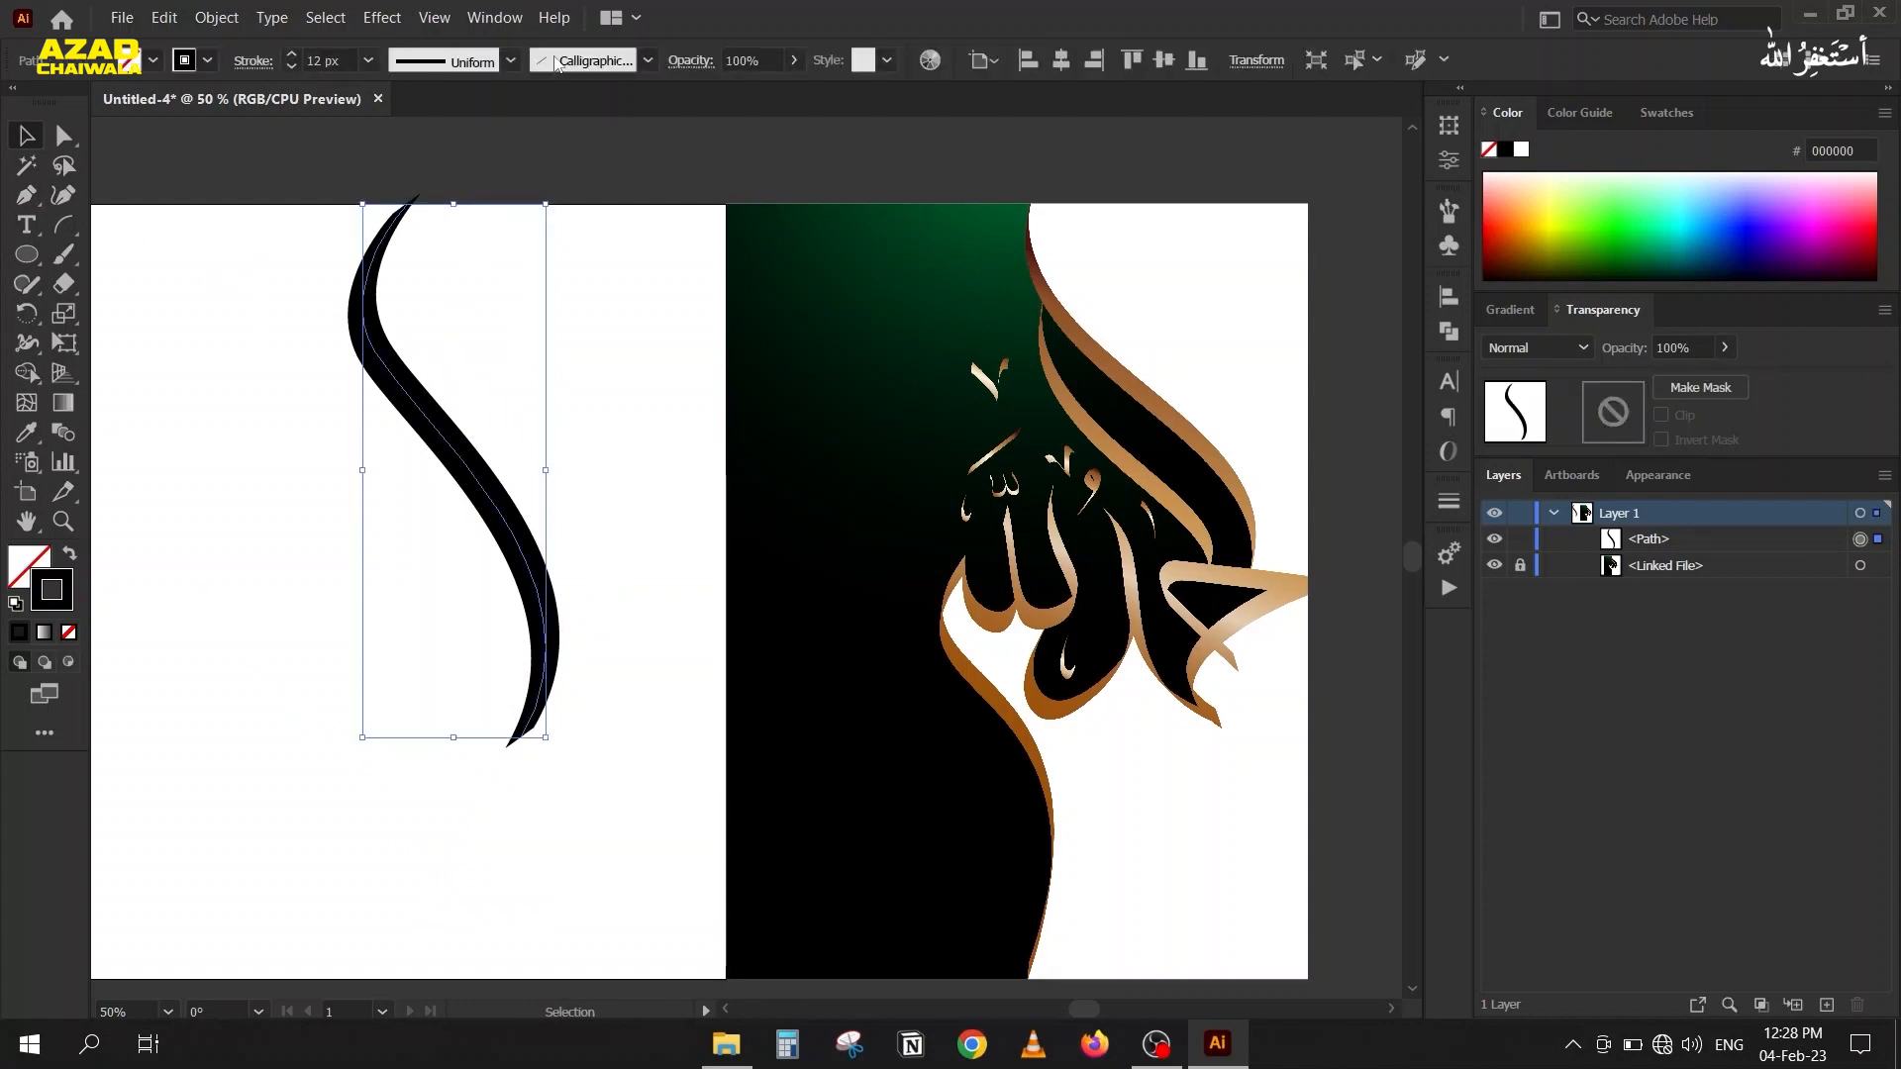
pyautogui.click(647, 61)
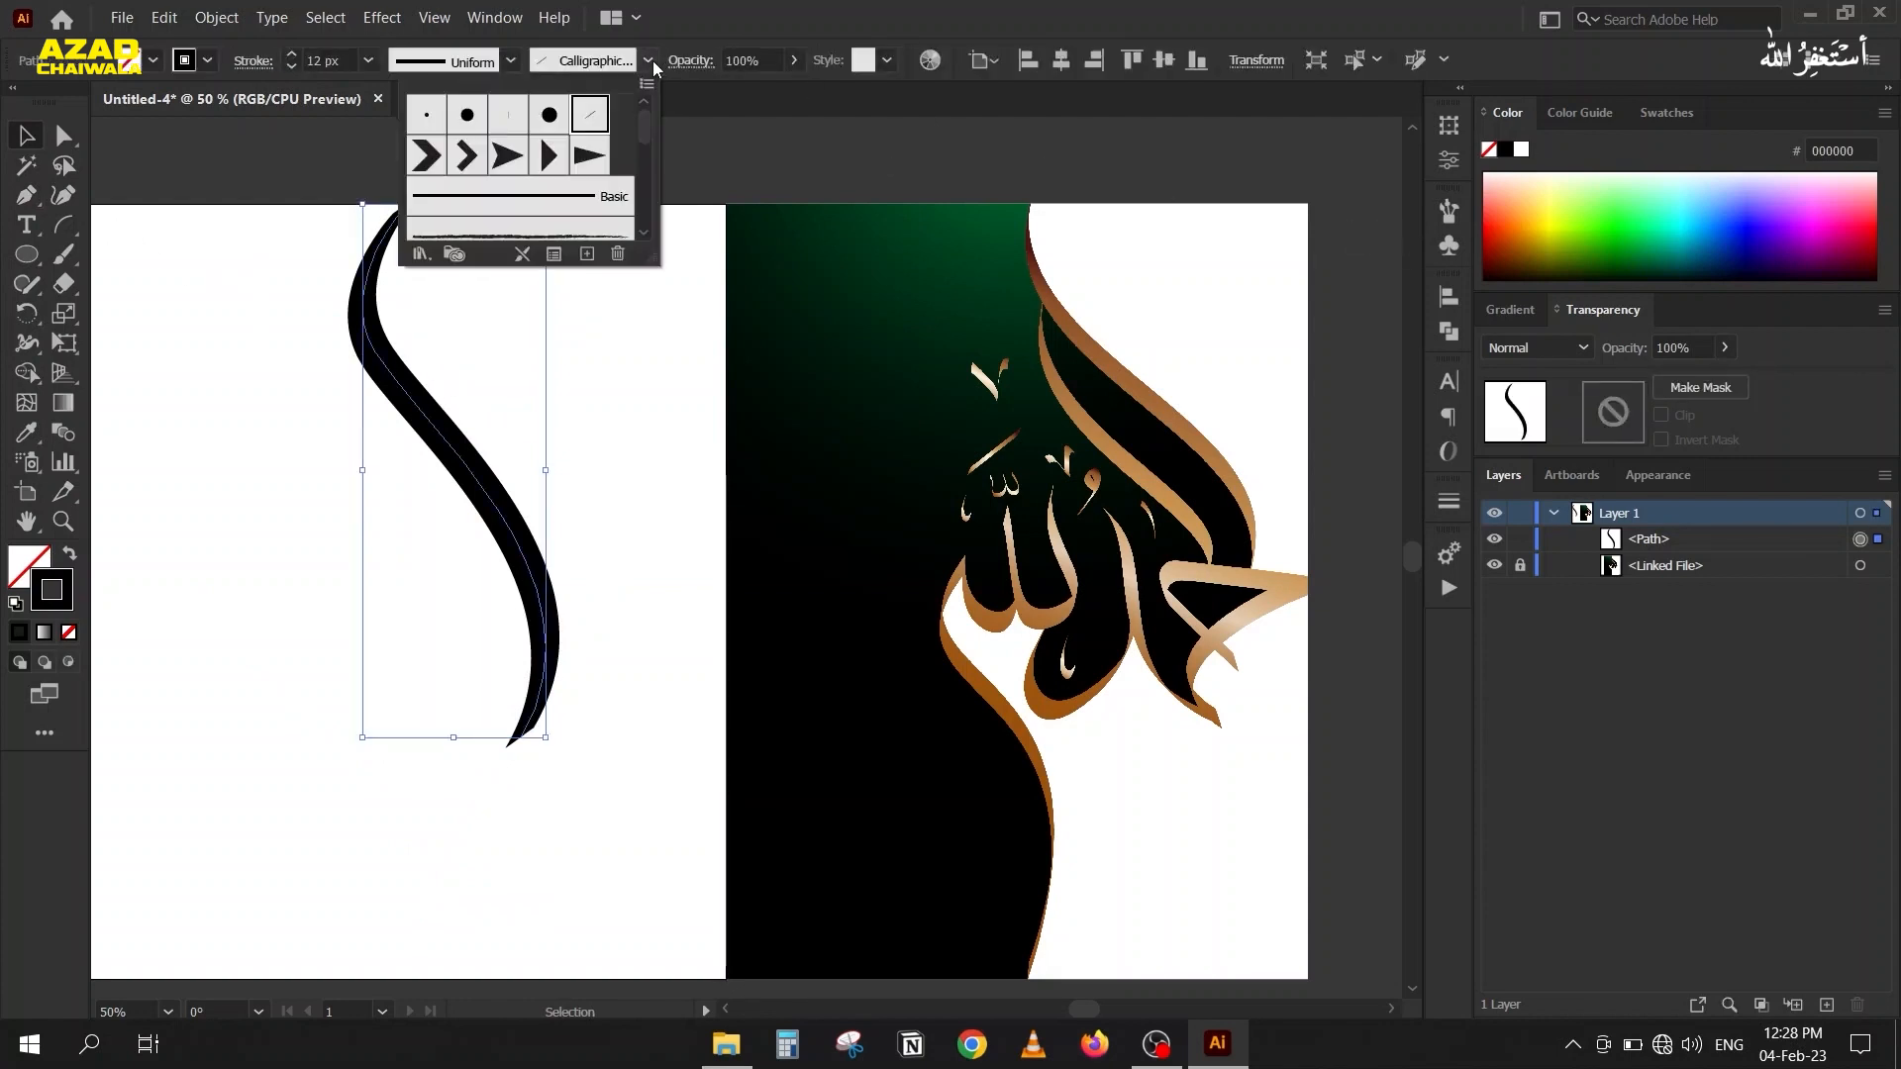
pyautogui.click(586, 115)
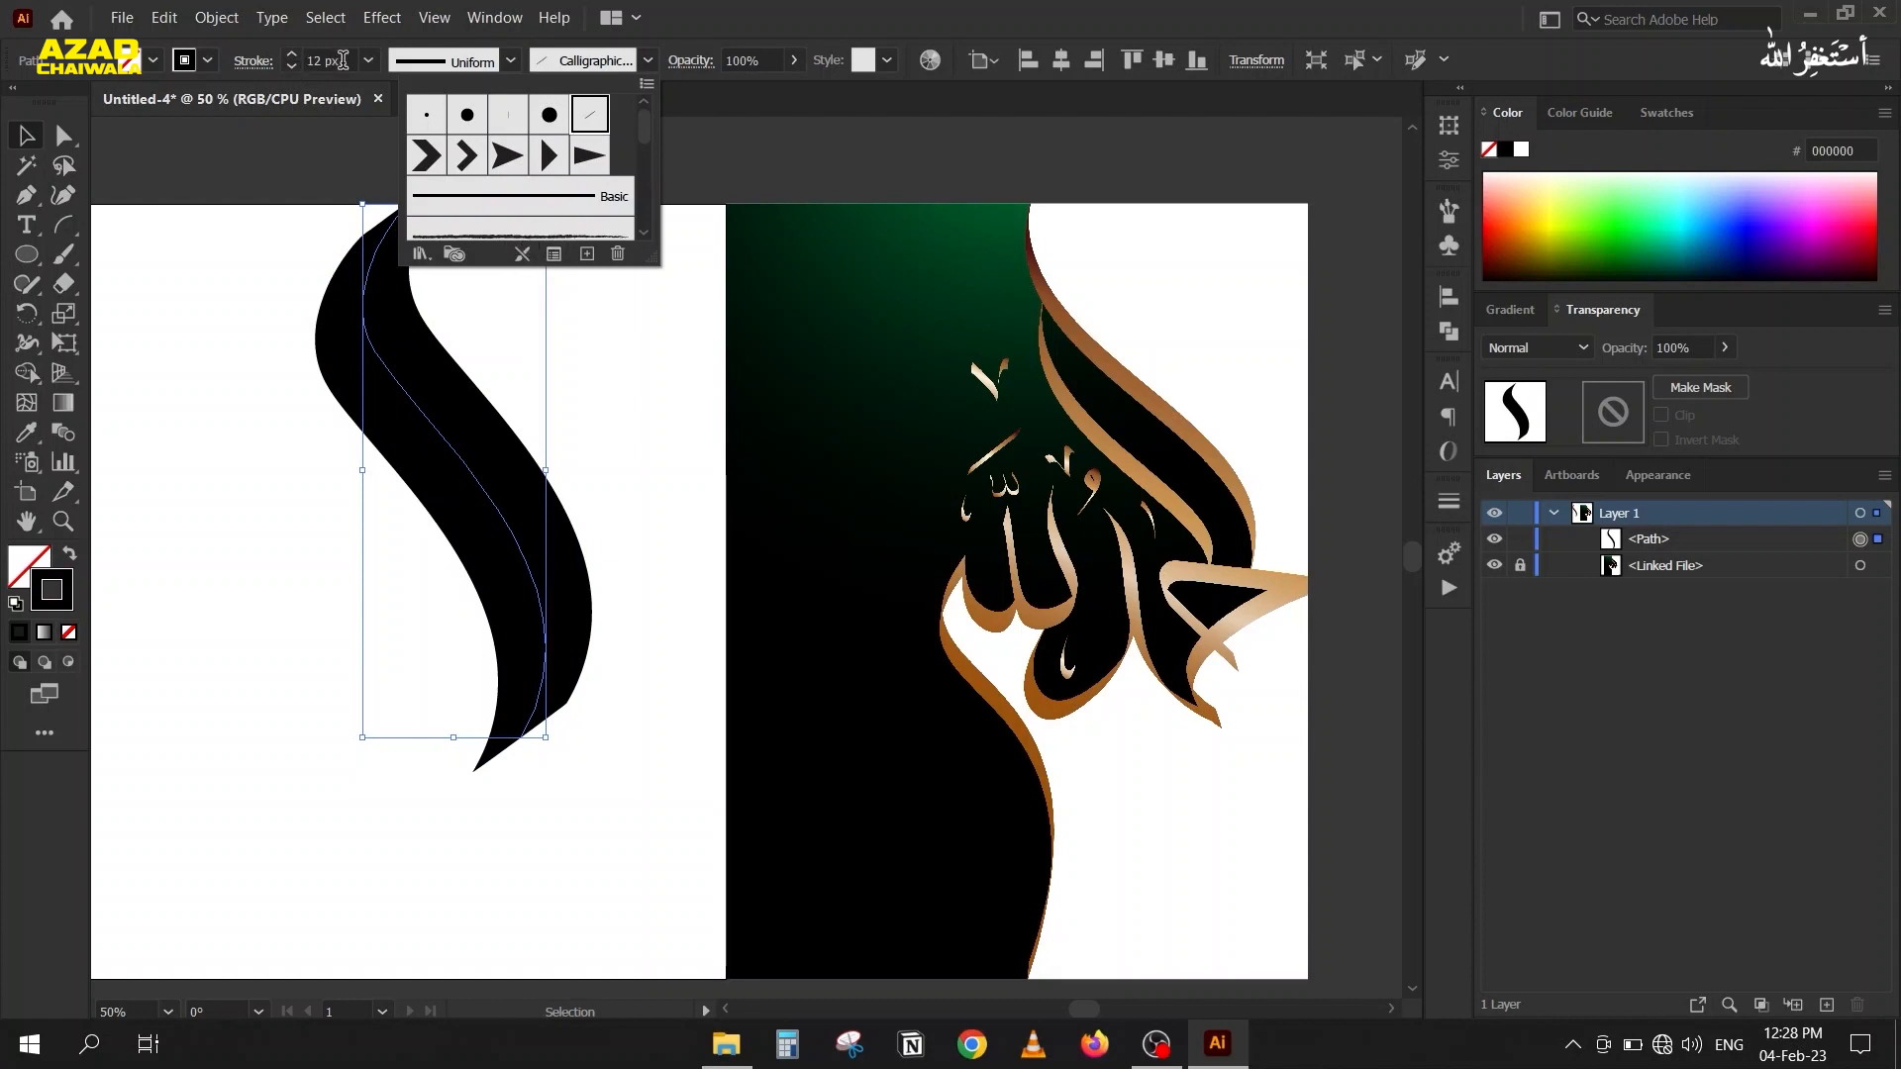
pyautogui.scroll(-9, 343, 61)
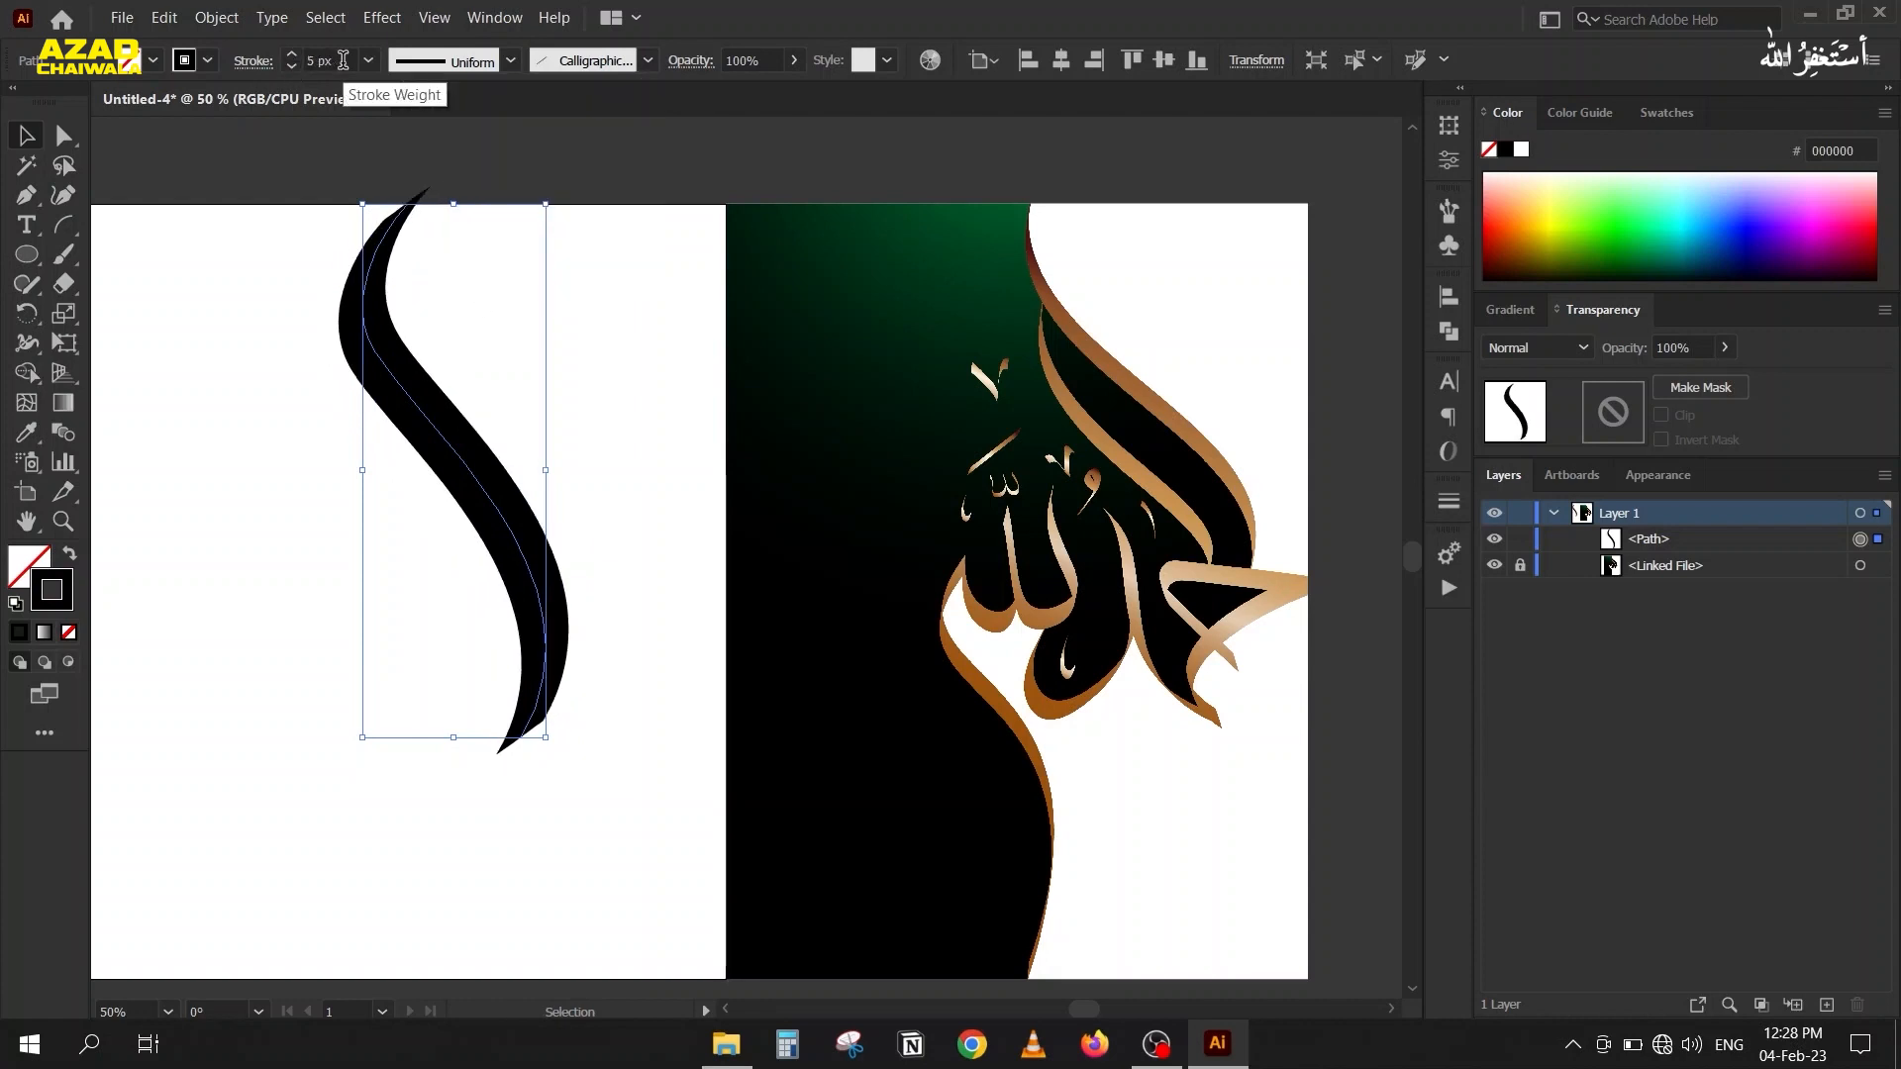
pyautogui.scroll(1, 343, 61)
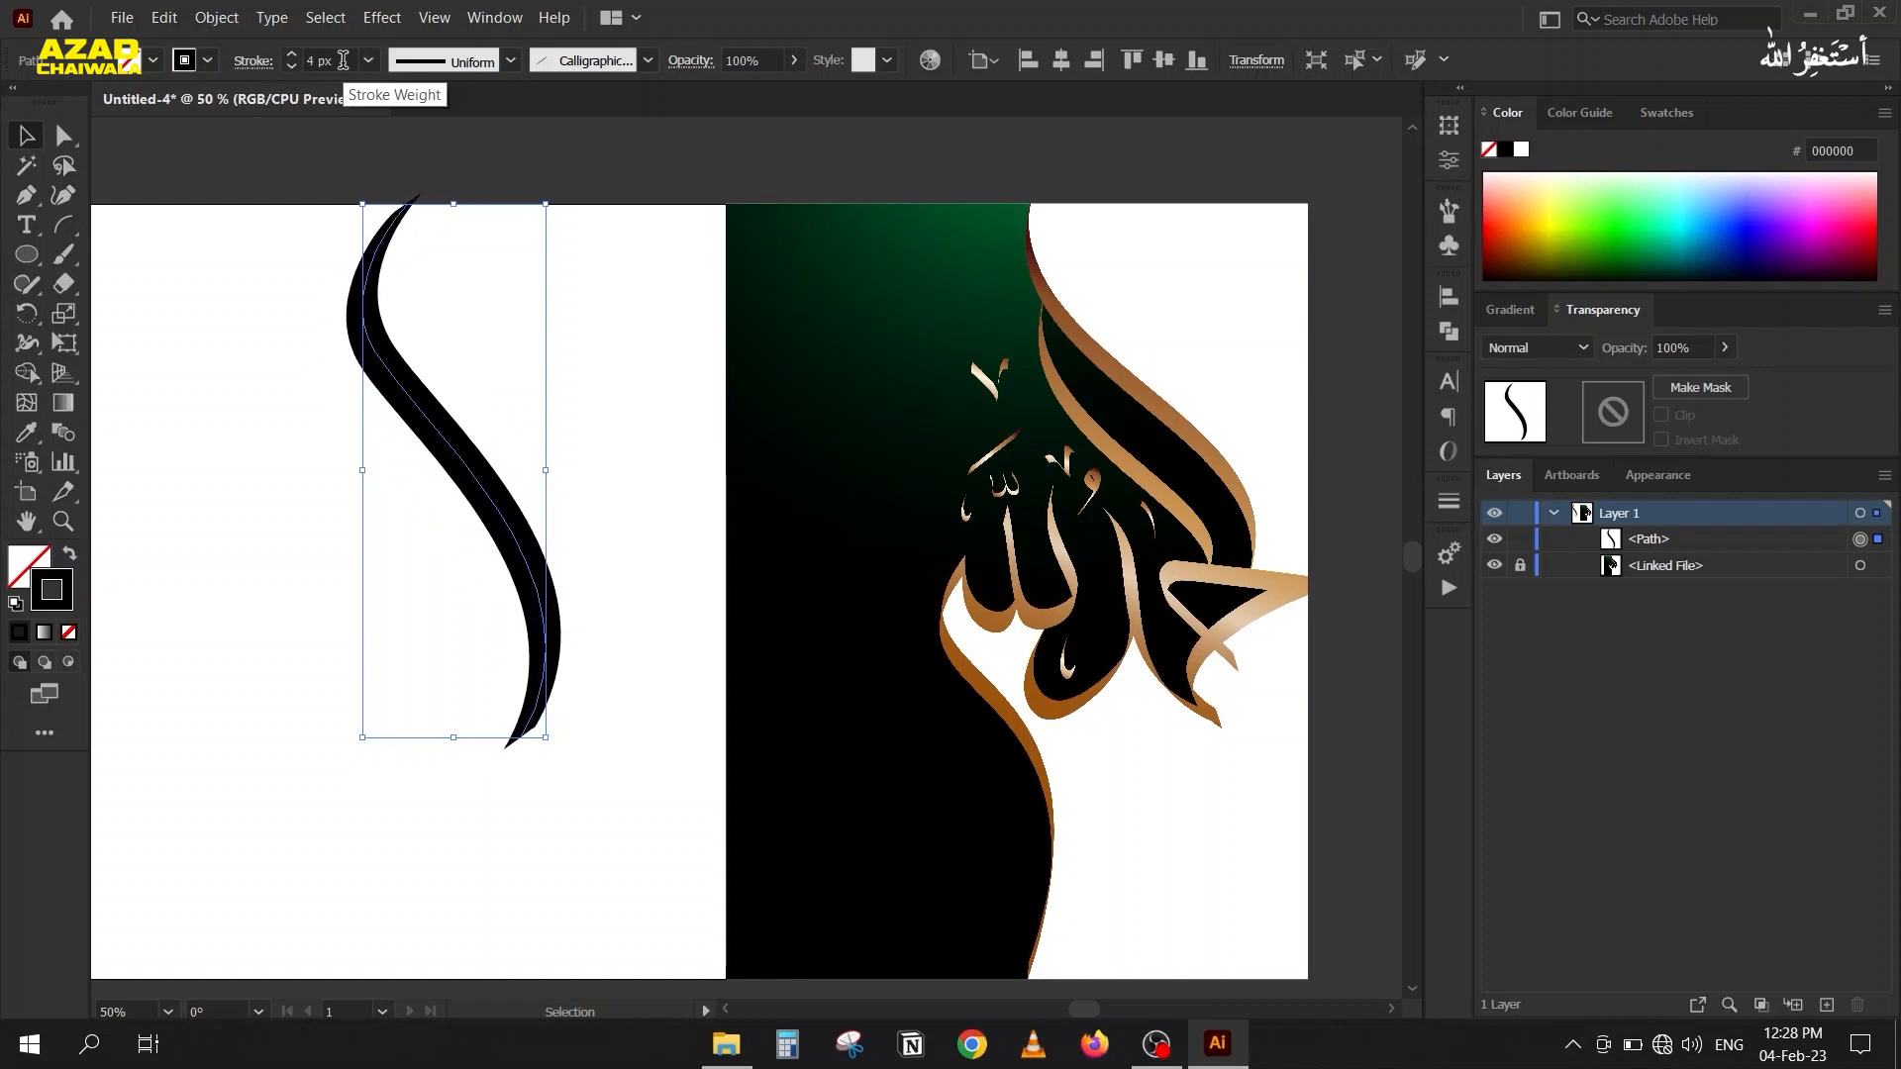
pyautogui.scroll(-1, 342, 60)
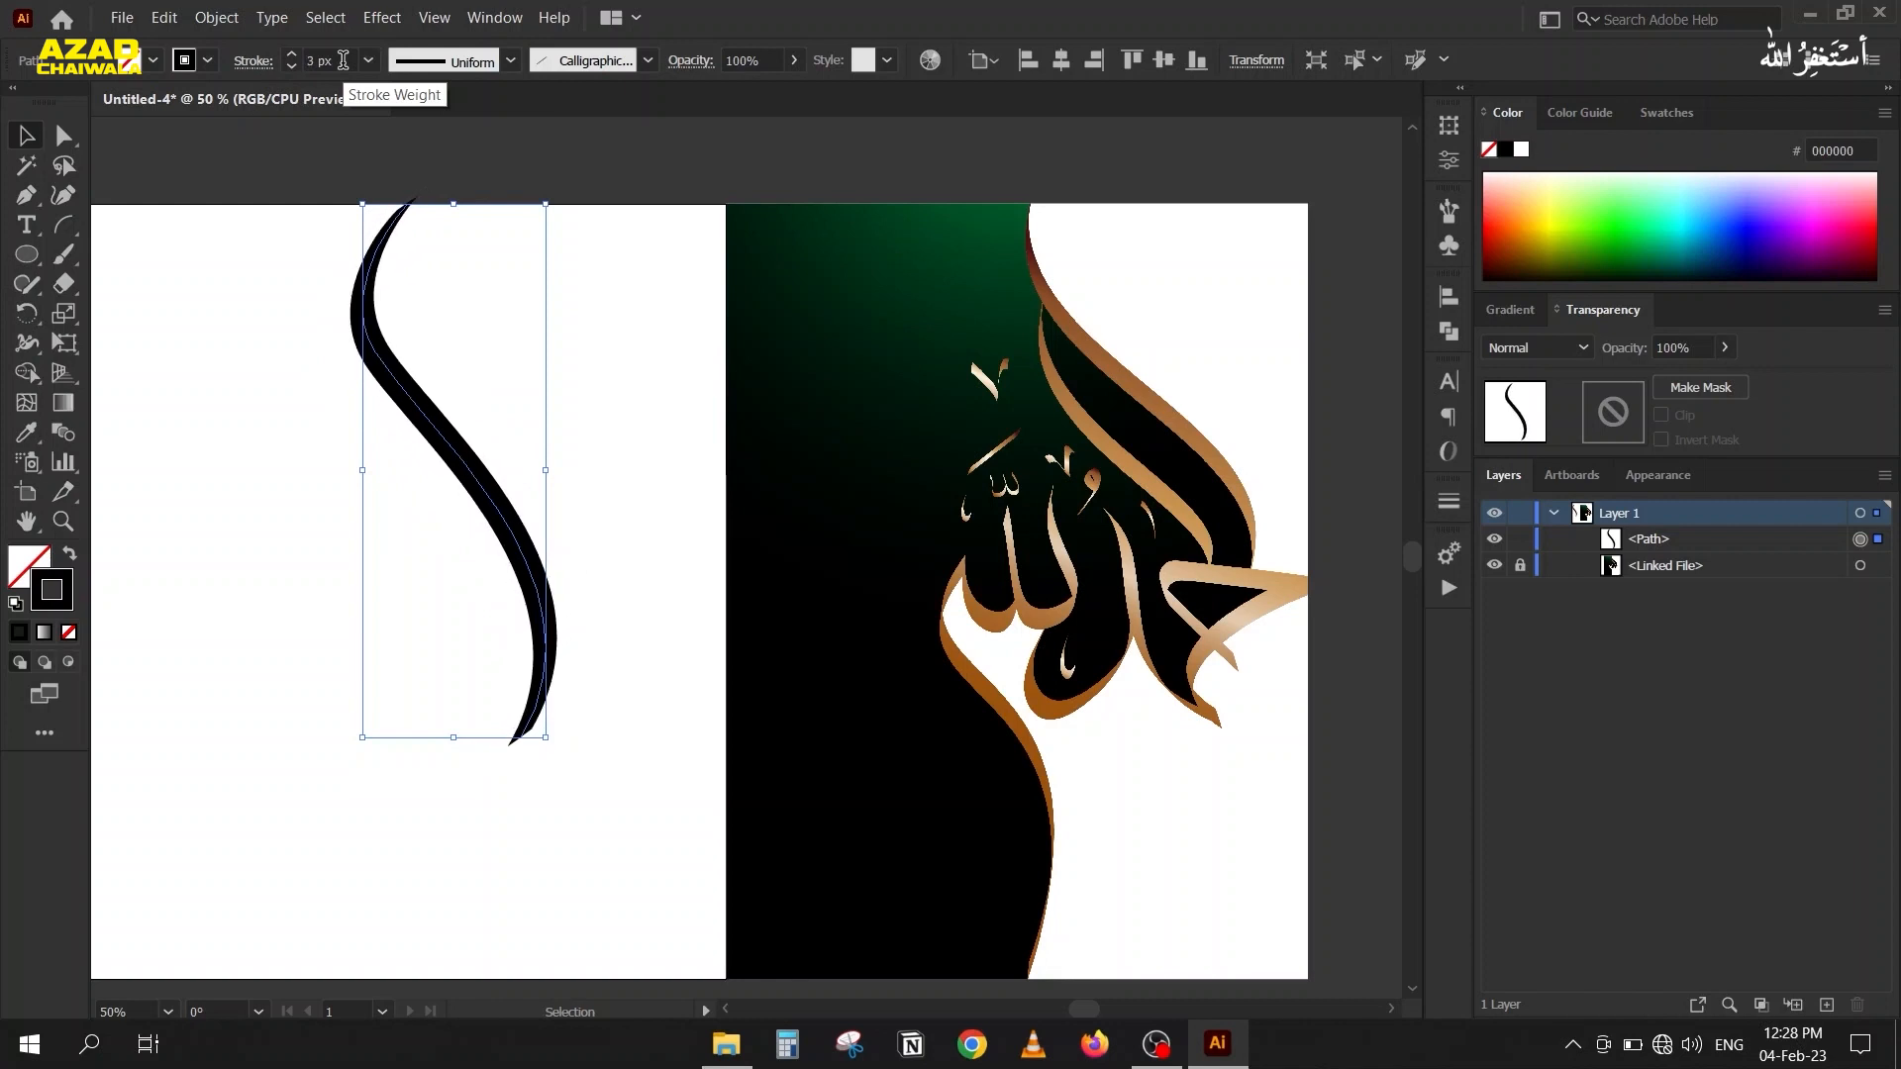
pyautogui.click(647, 60)
pyautogui.click(554, 254)
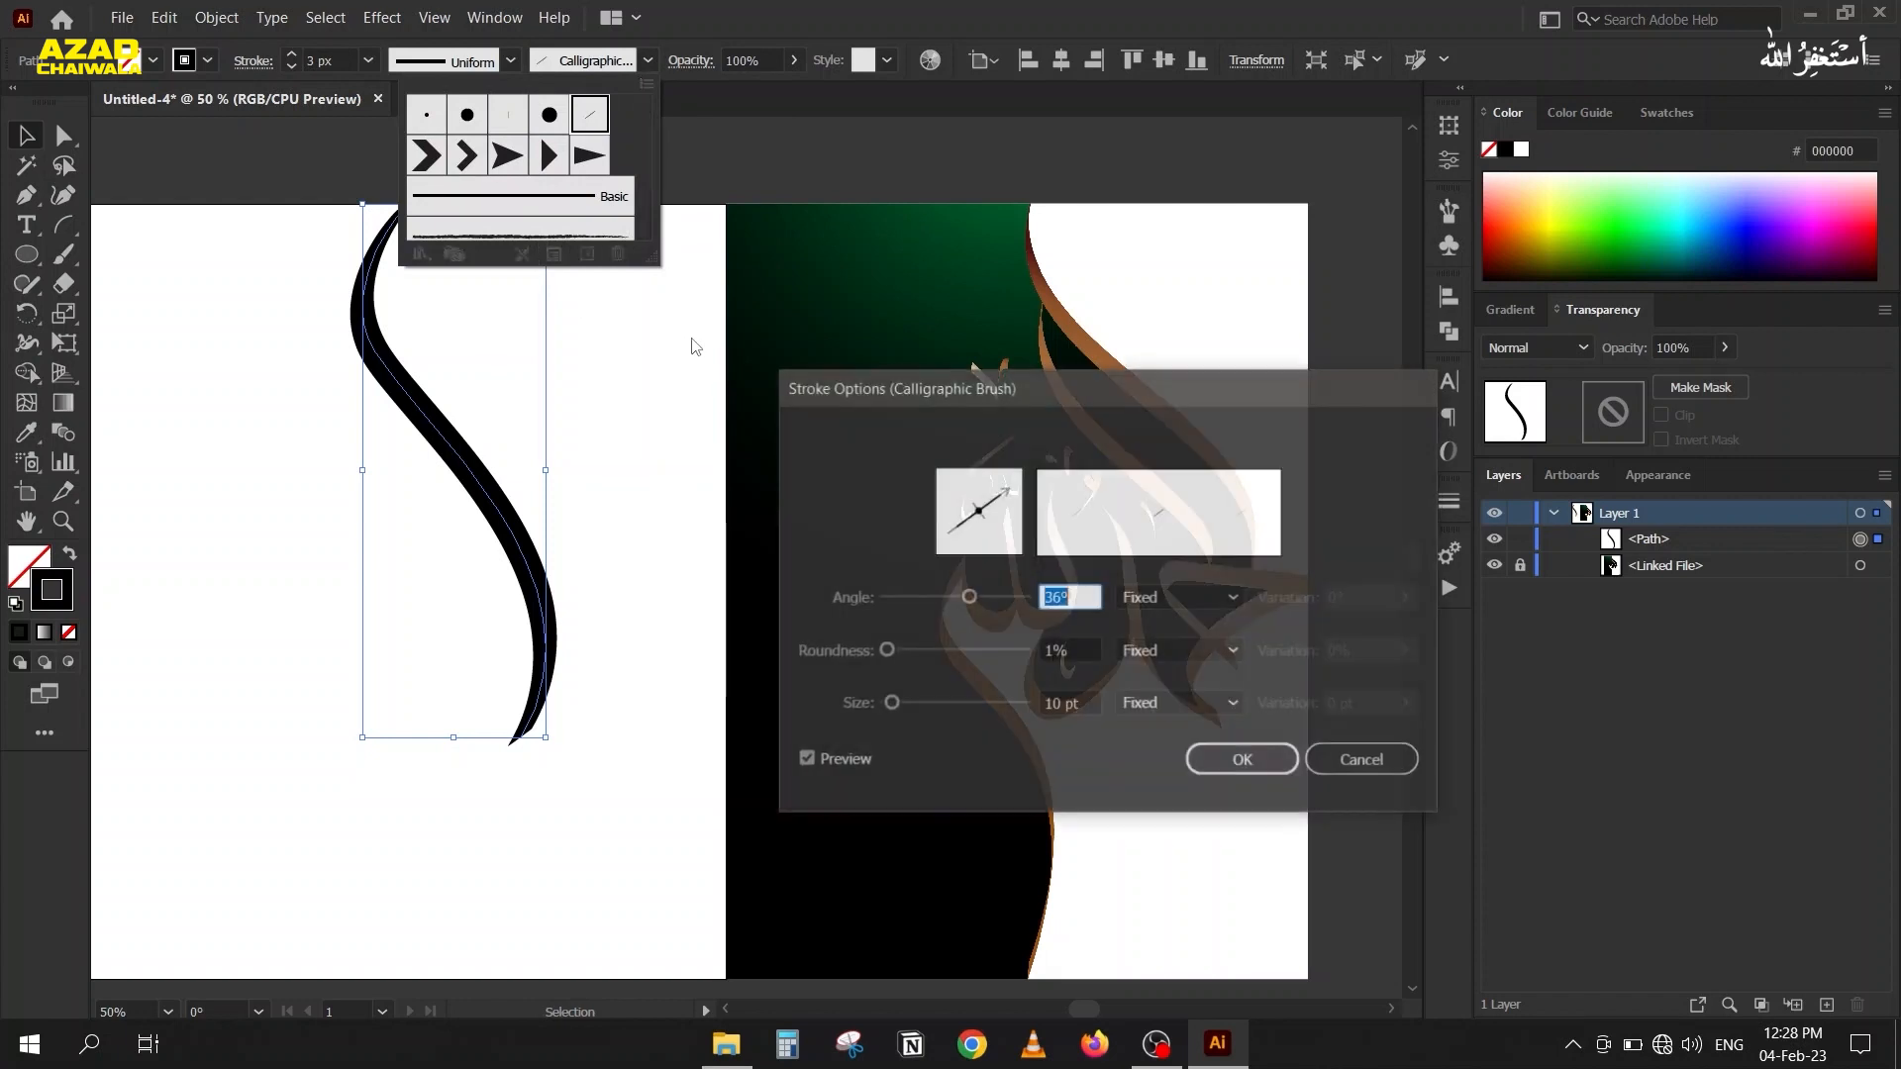
pyautogui.moveTo(921, 379); pyautogui.dragTo(778, 260)
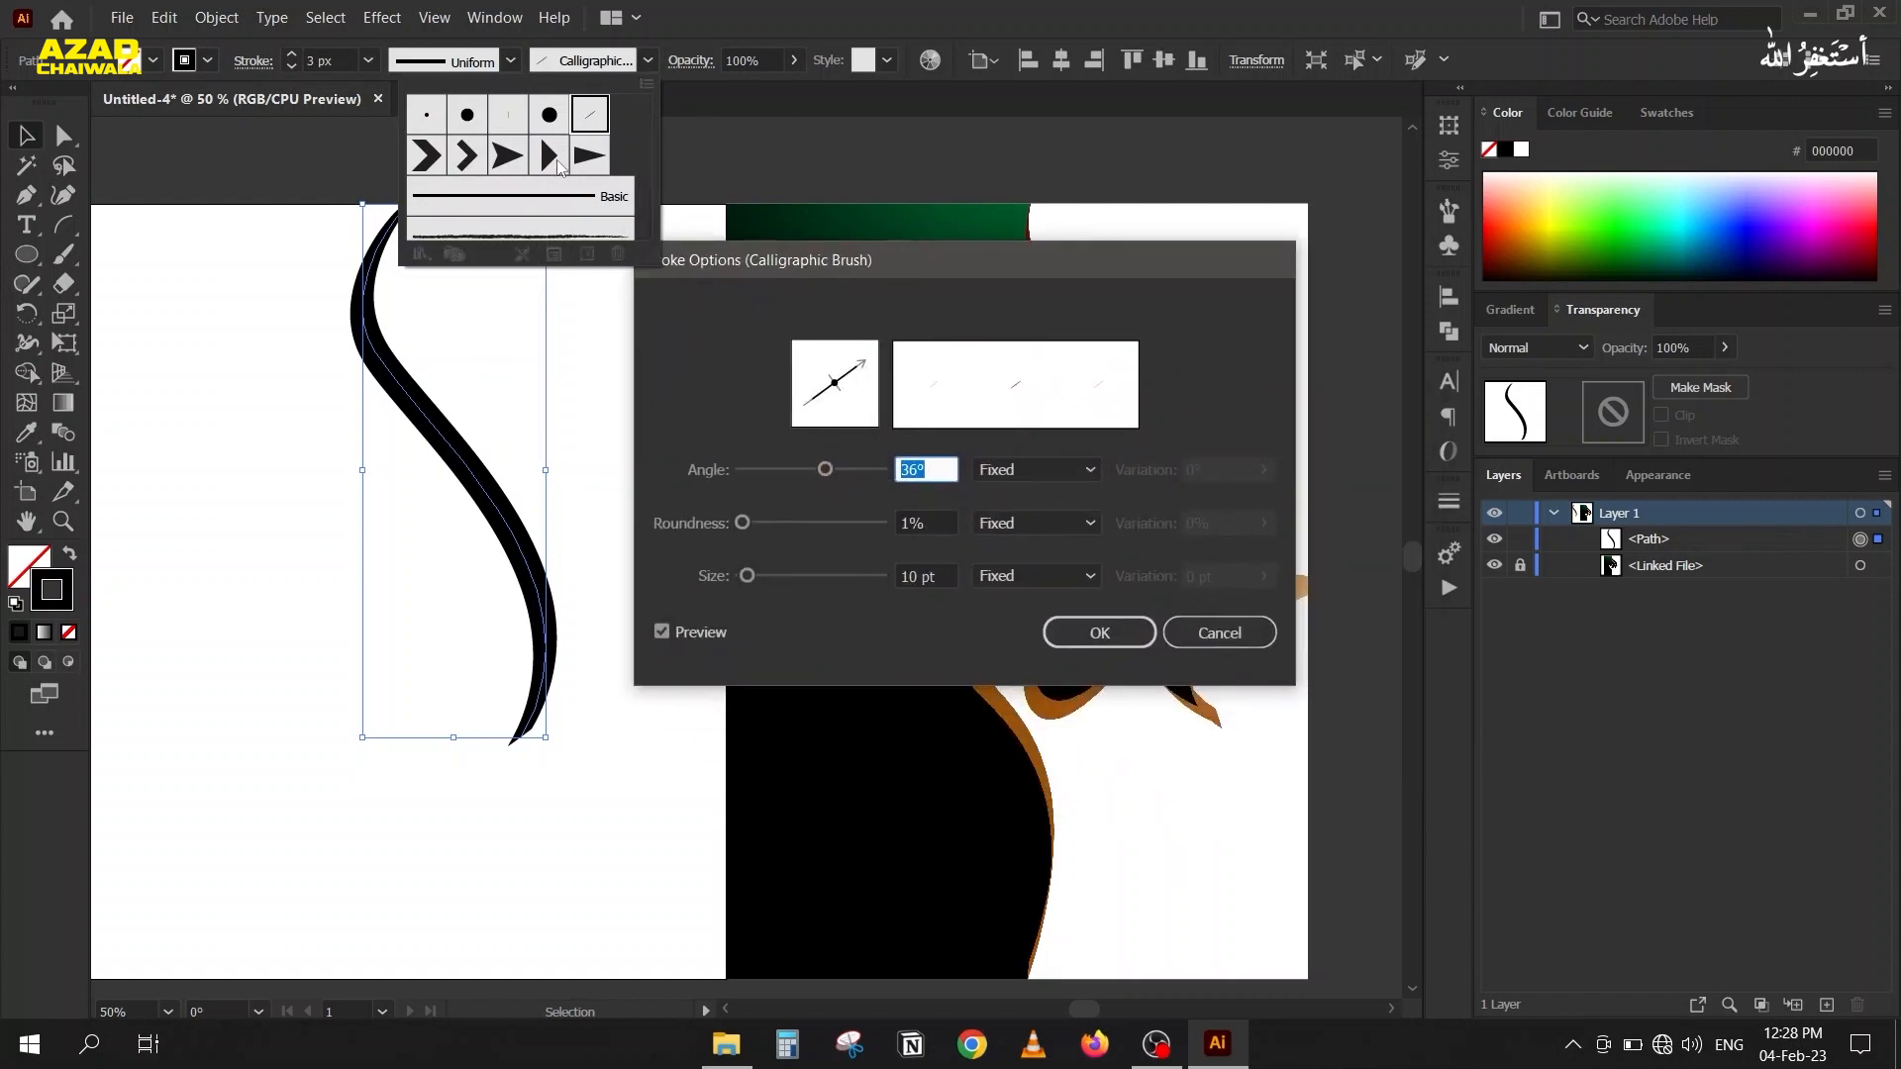
pyautogui.click(1219, 634)
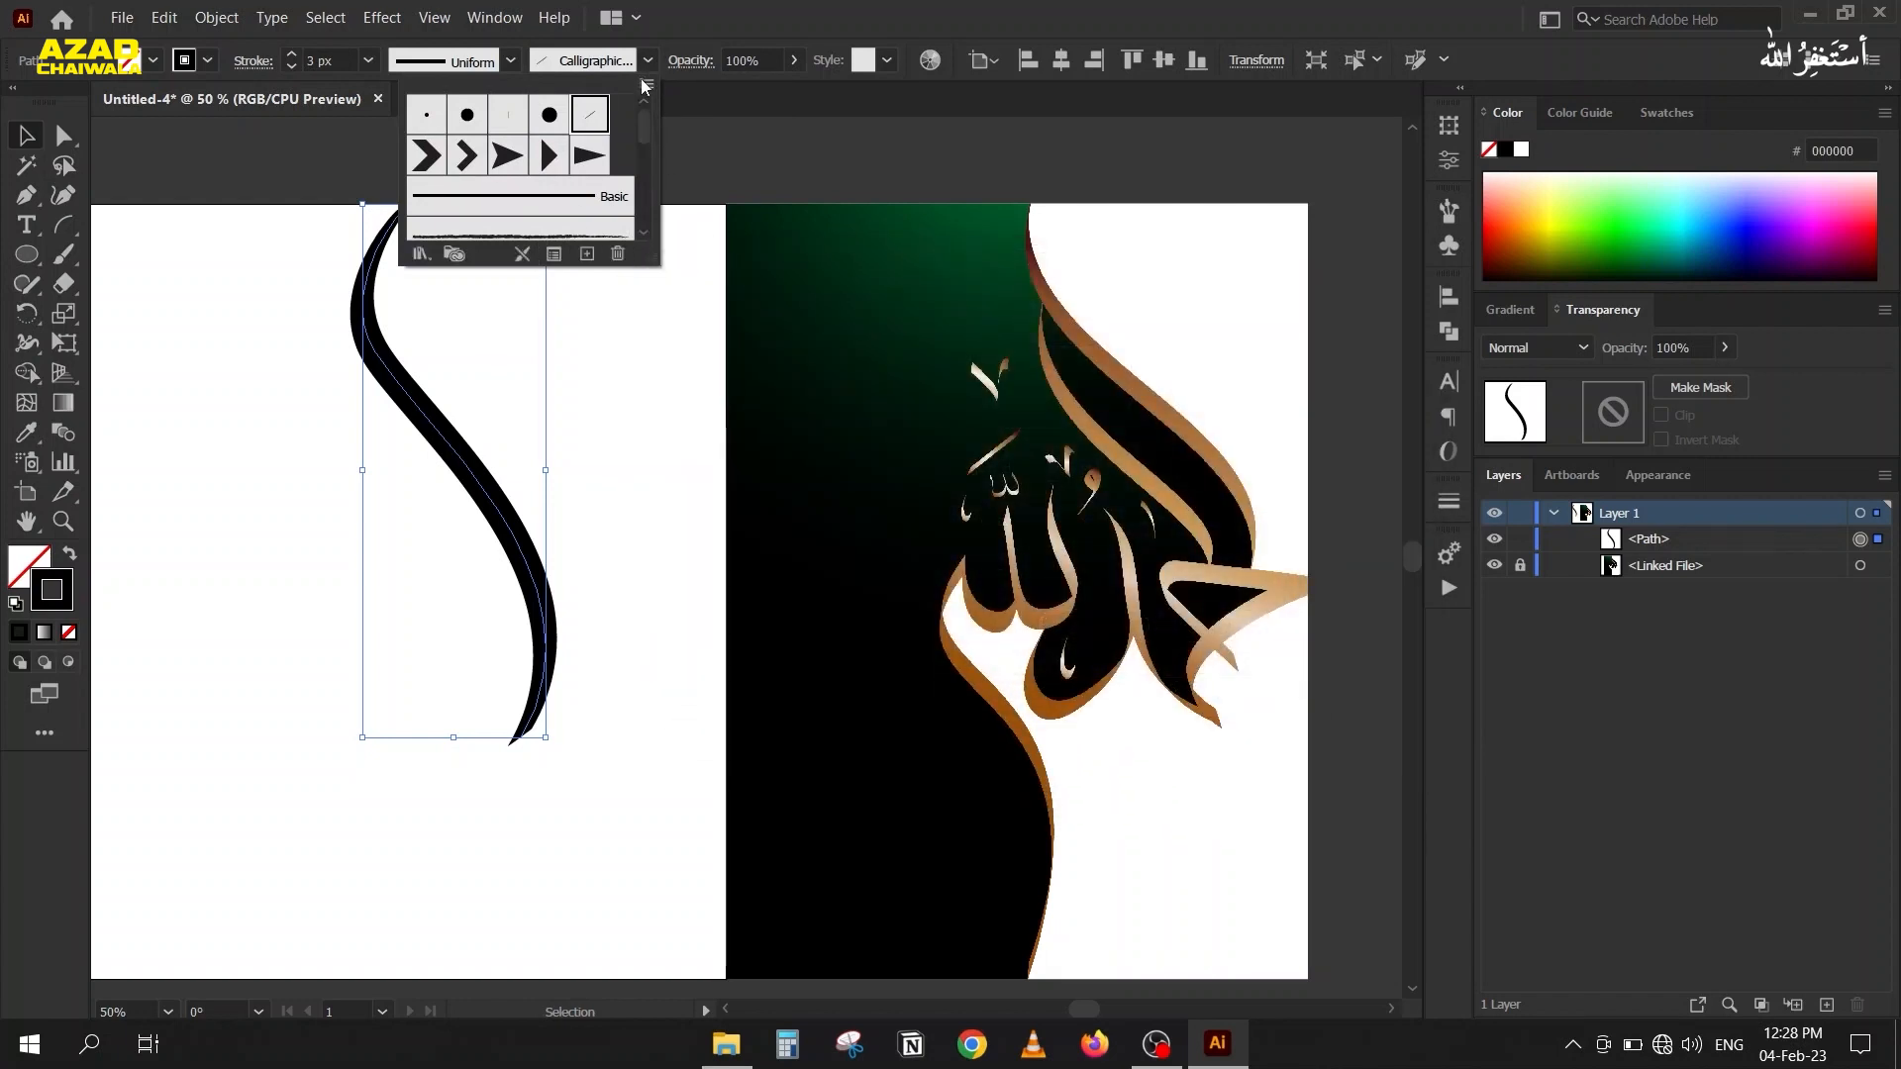
pyautogui.click(644, 66)
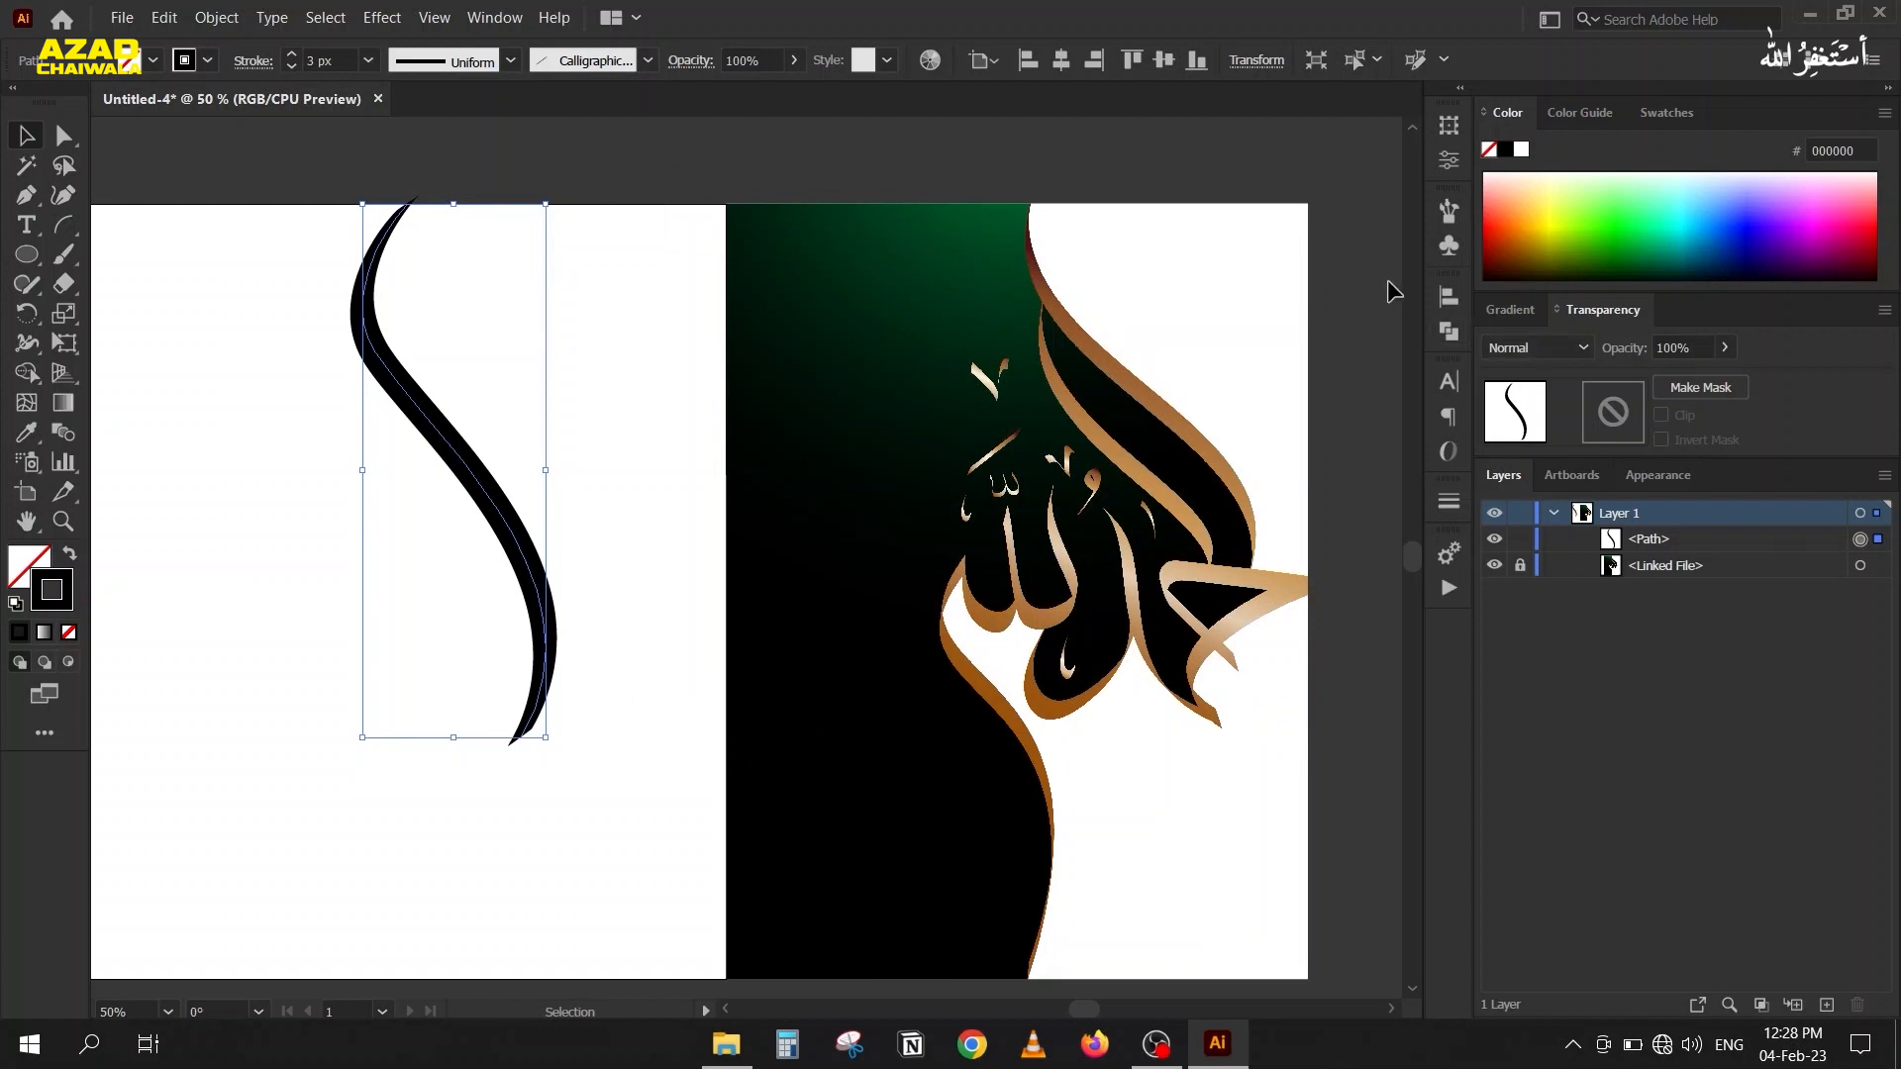
# Set the S-shaped path's calligraphic brush angle to 52° in its stroke options, and deselect the path.
pyautogui.click(1446, 220)
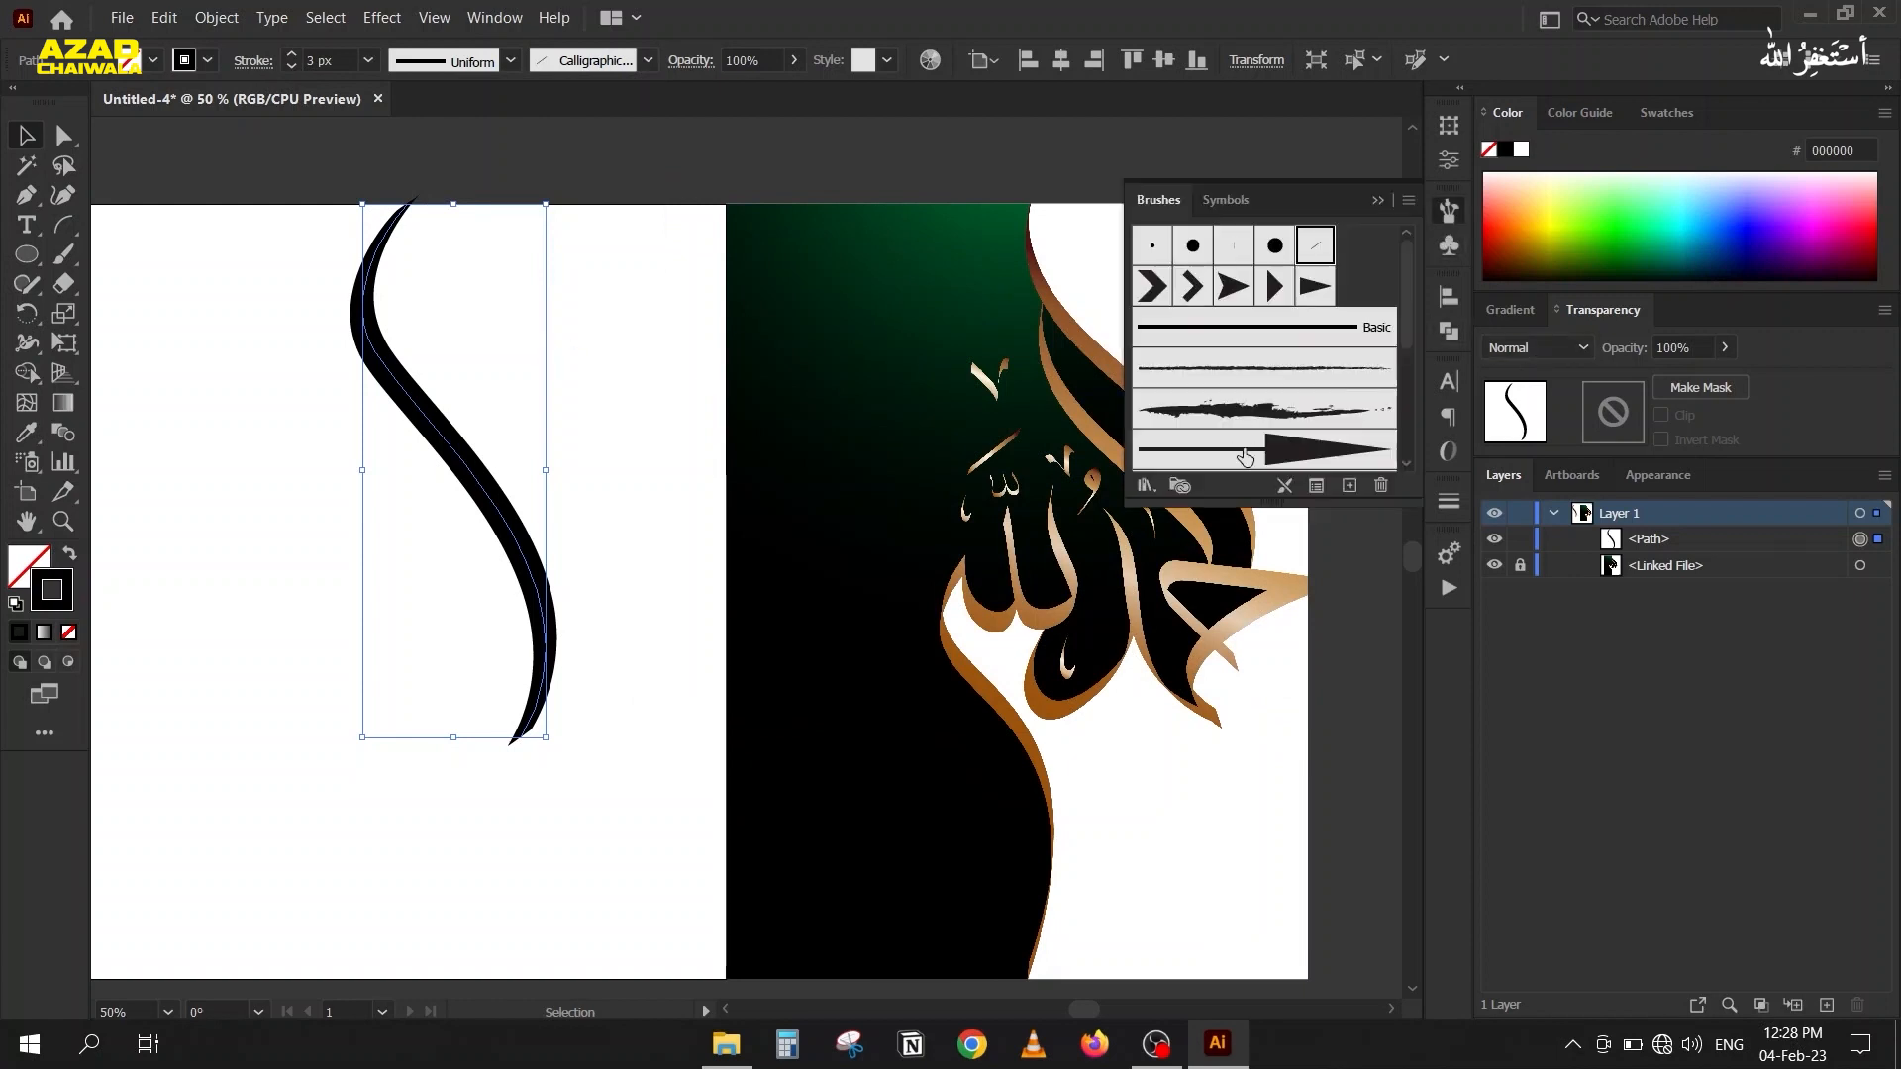
pyautogui.click(1316, 486)
pyautogui.click(934, 467)
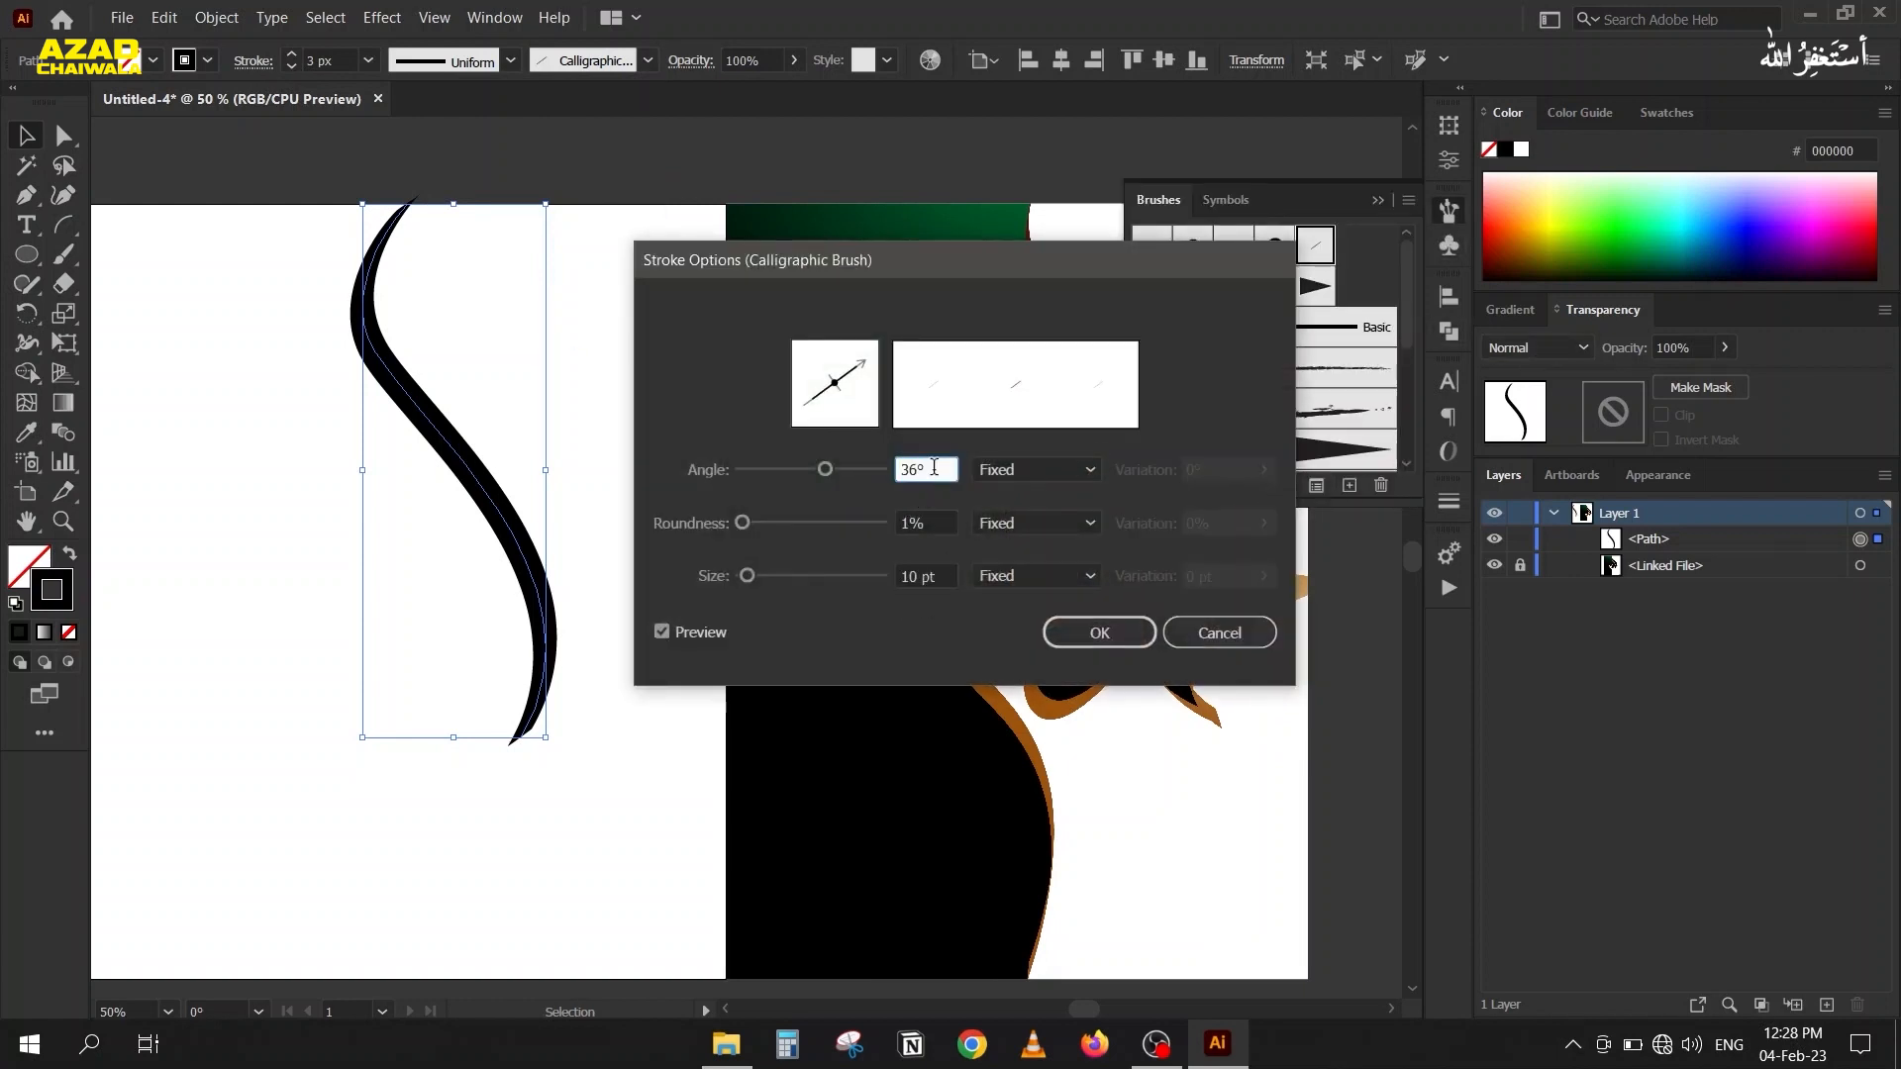
pyautogui.scroll(-6, 934, 468)
pyautogui.scroll(20, 933, 468)
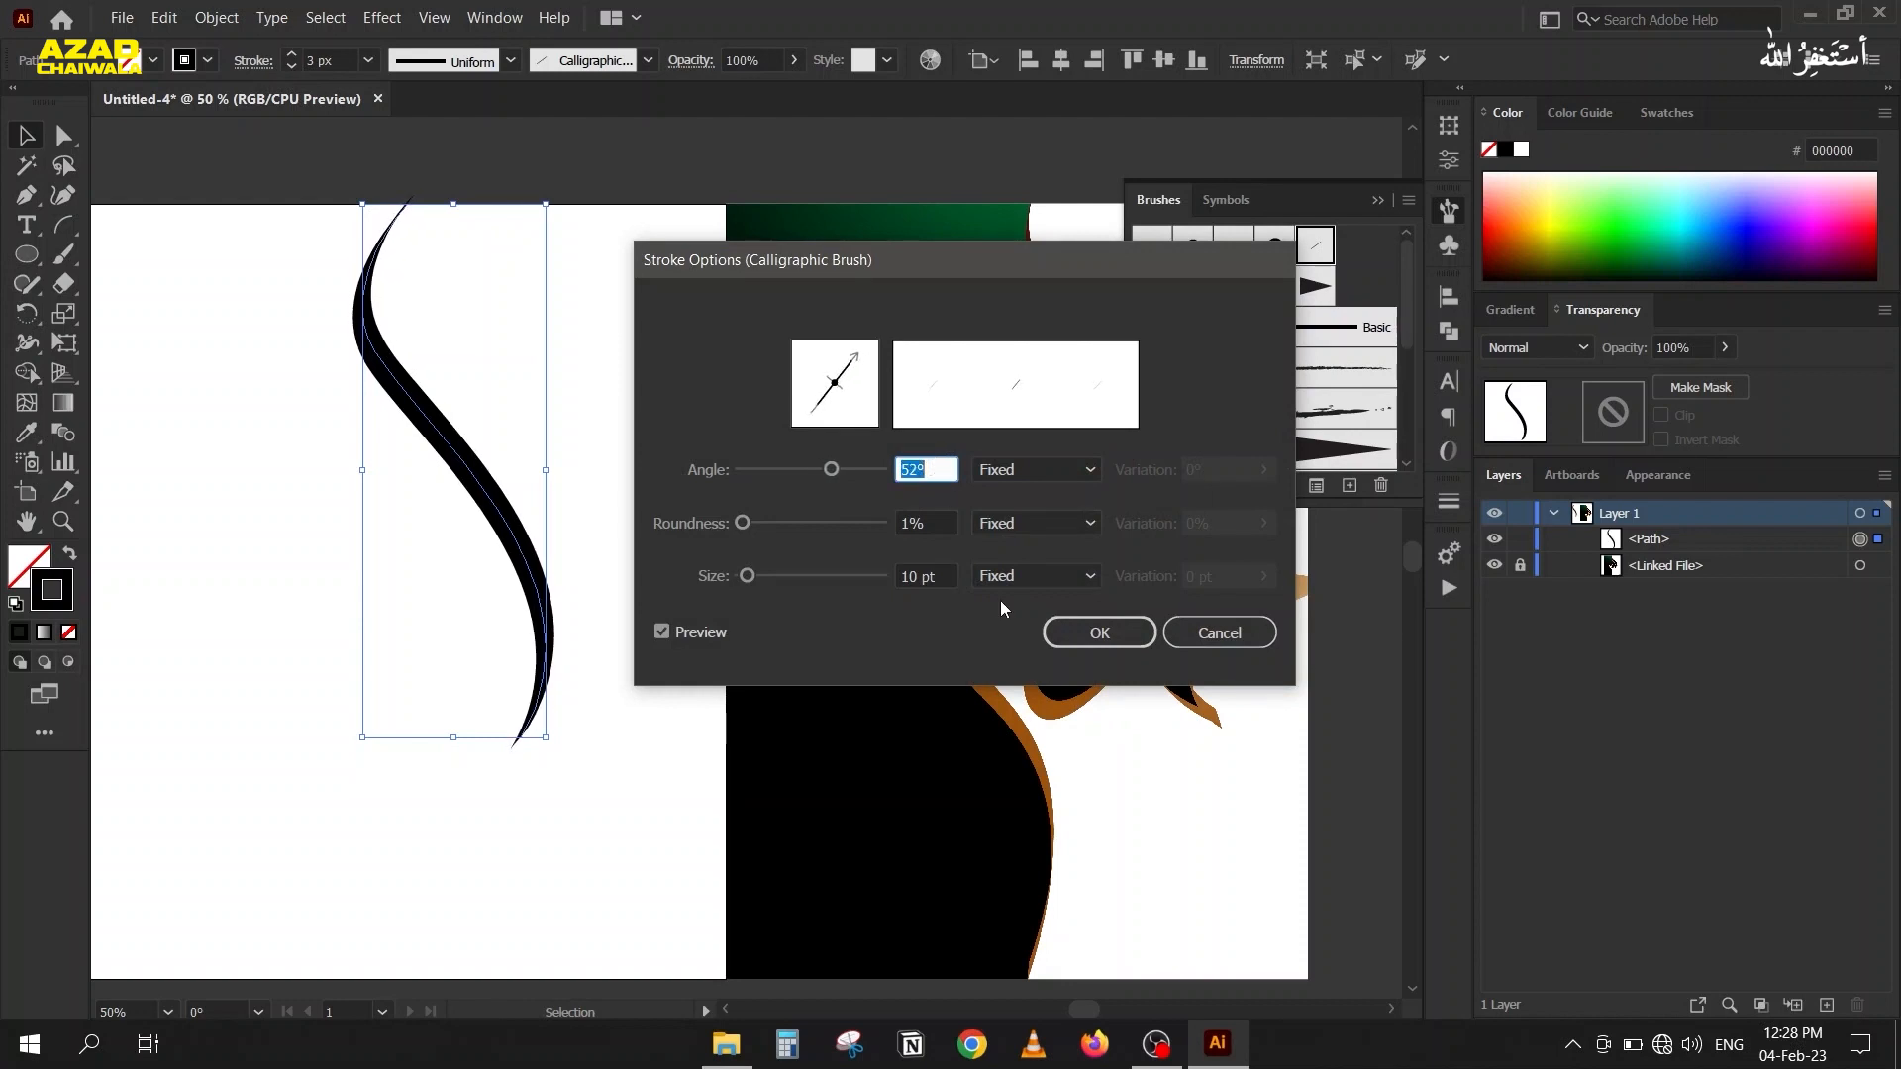
pyautogui.click(1122, 627)
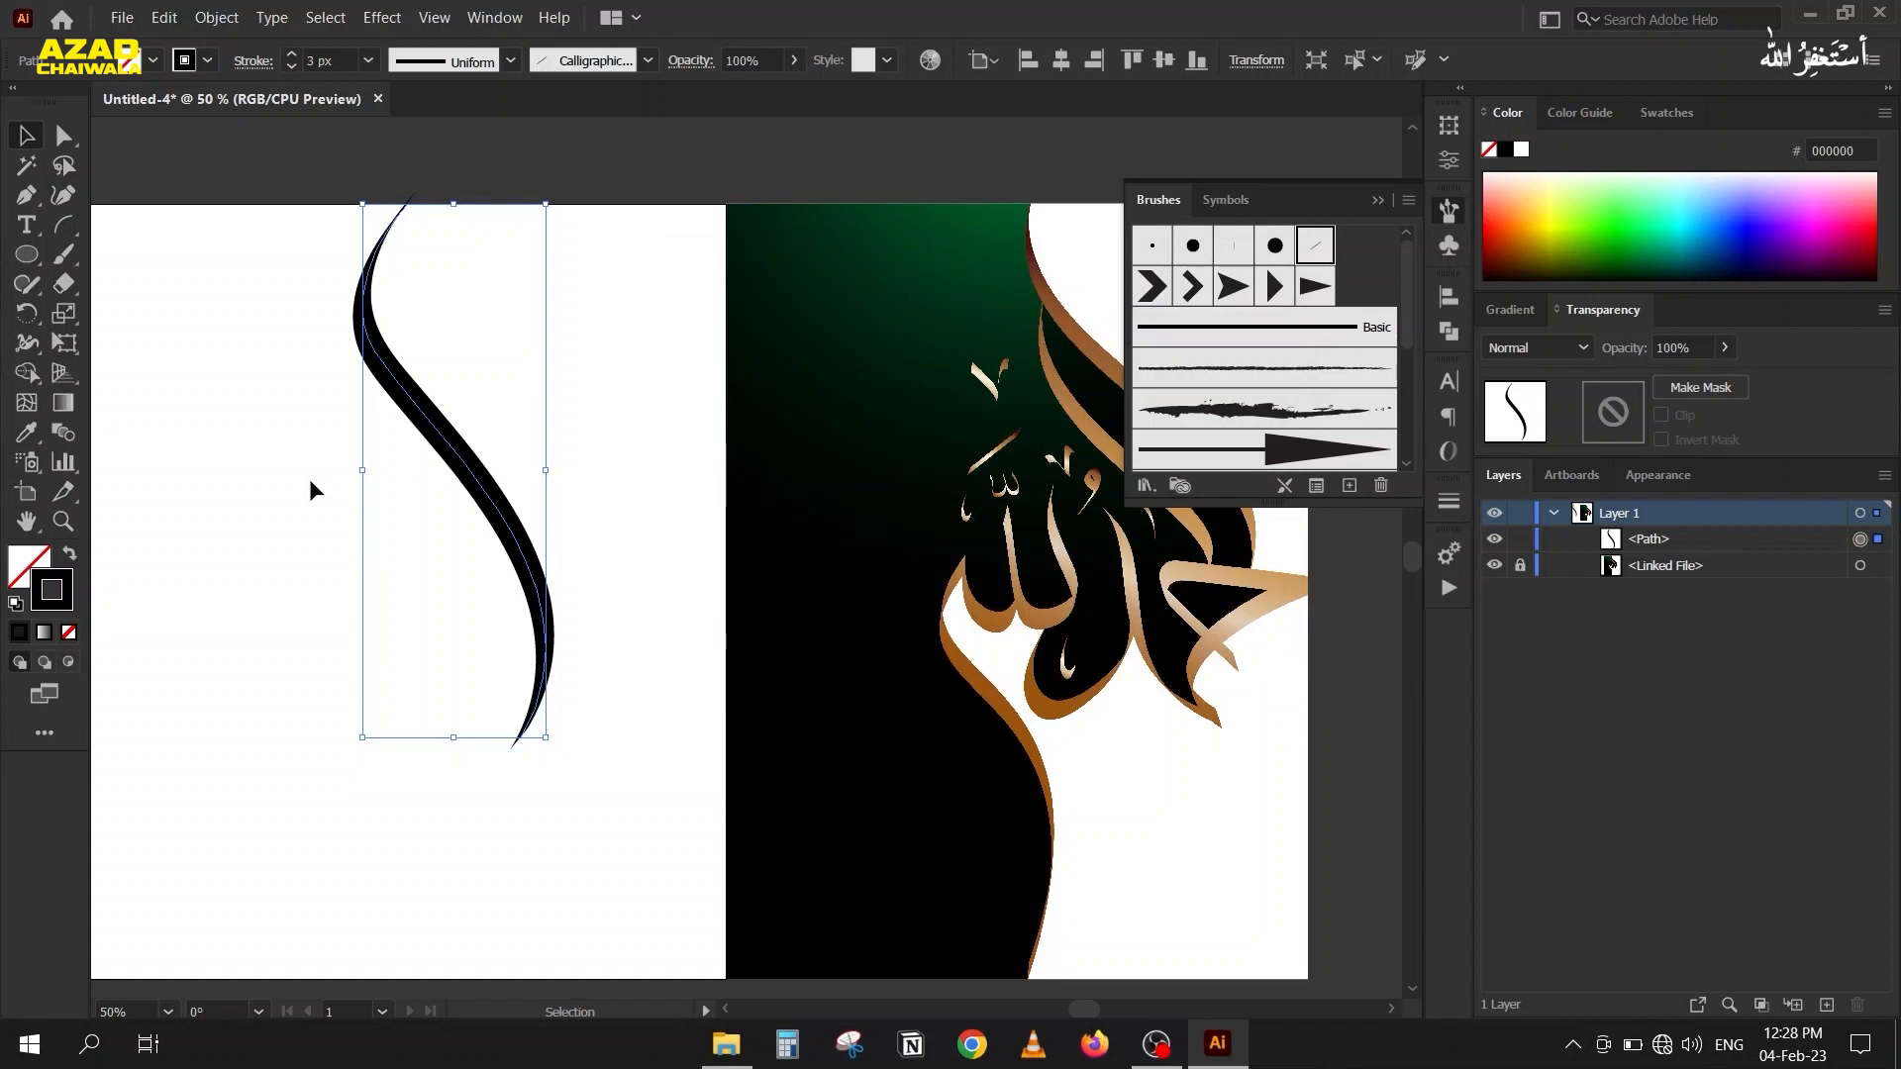
pyautogui.click(306, 488)
pyautogui.click(1379, 201)
# Draw a second, shorter S-shaped Pen path branching from the first stroke's upper bend and running alongside it, and deselect it.
pyautogui.press('space')
pyautogui.moveTo(735, 409)
pyautogui.mouseDown()
pyautogui.moveTo(789, 340)
pyautogui.moveTo(716, 325)
pyautogui.mouseUp()
pyautogui.press('p')
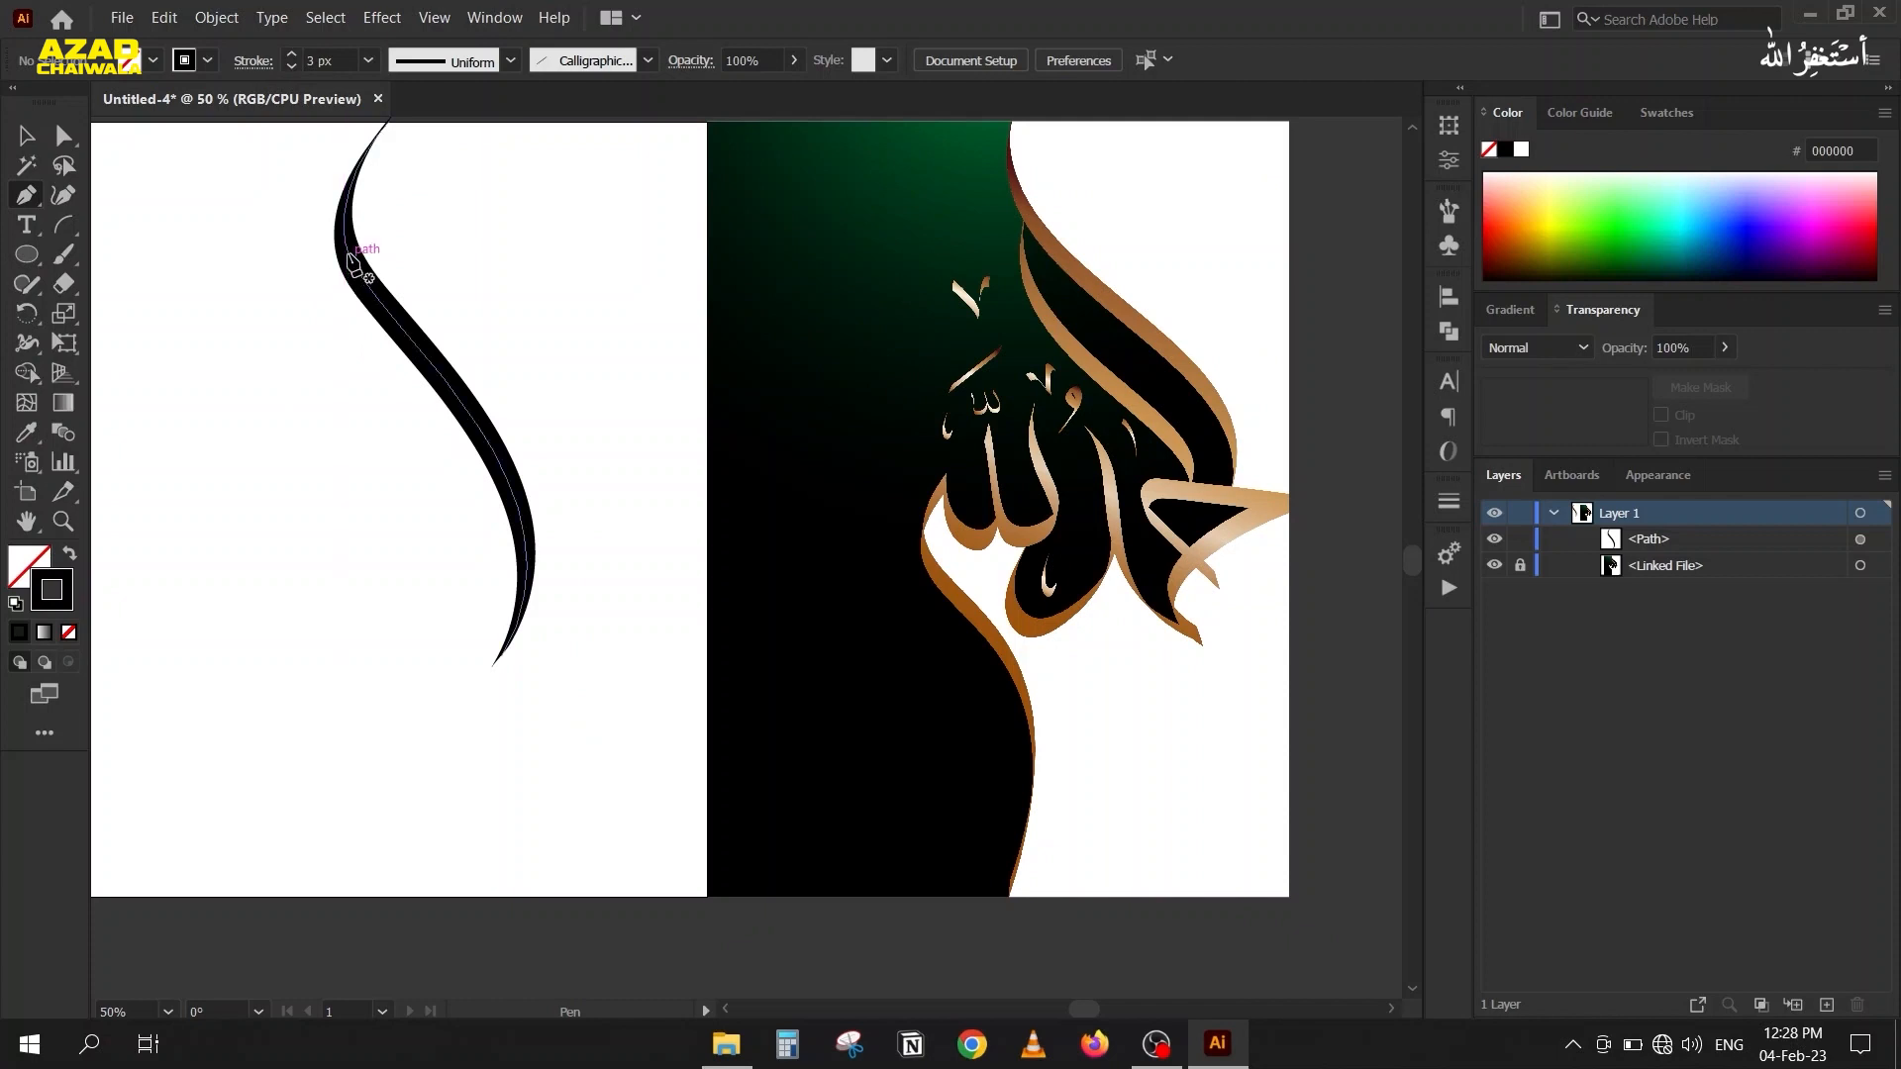
pyautogui.click(349, 255)
pyautogui.click(357, 388)
pyautogui.moveTo(356, 388); pyautogui.dragTo(418, 466)
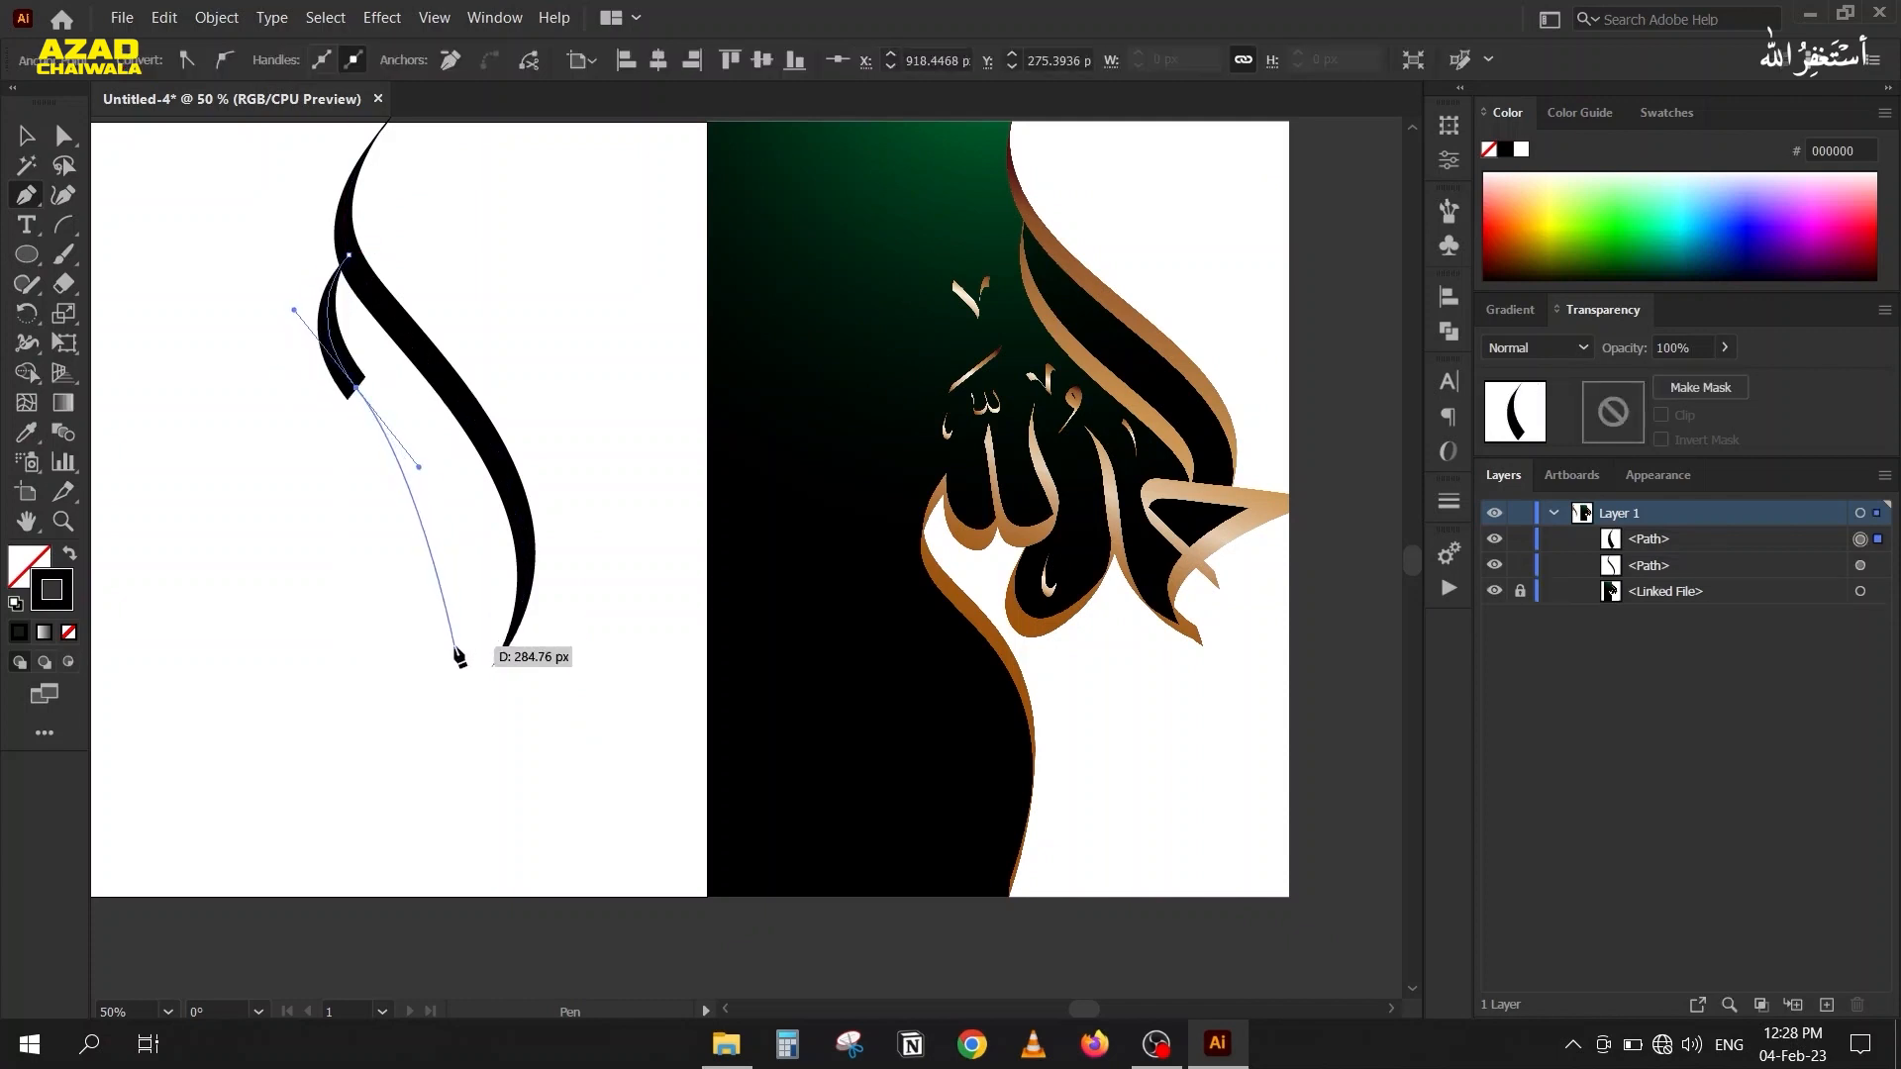
pyautogui.moveTo(451, 659); pyautogui.dragTo(401, 731)
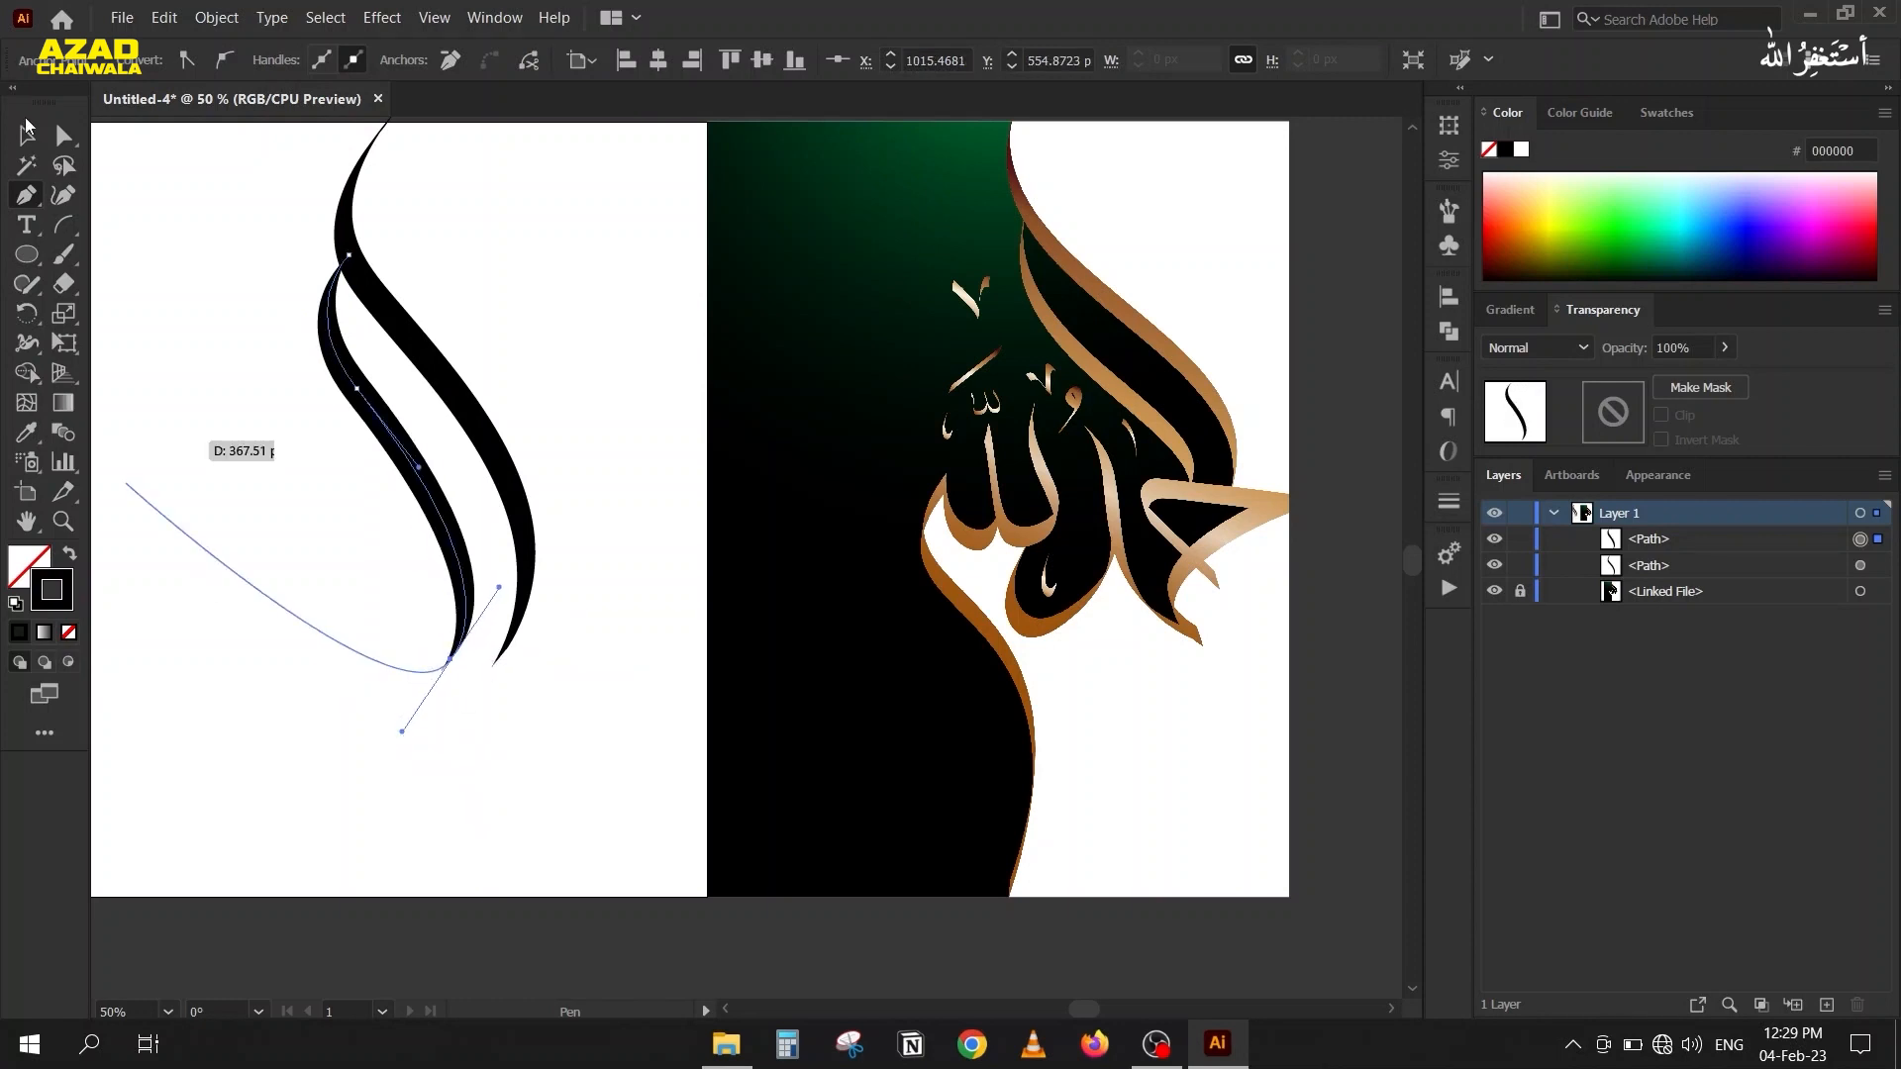
pyautogui.click(26, 131)
pyautogui.click(241, 292)
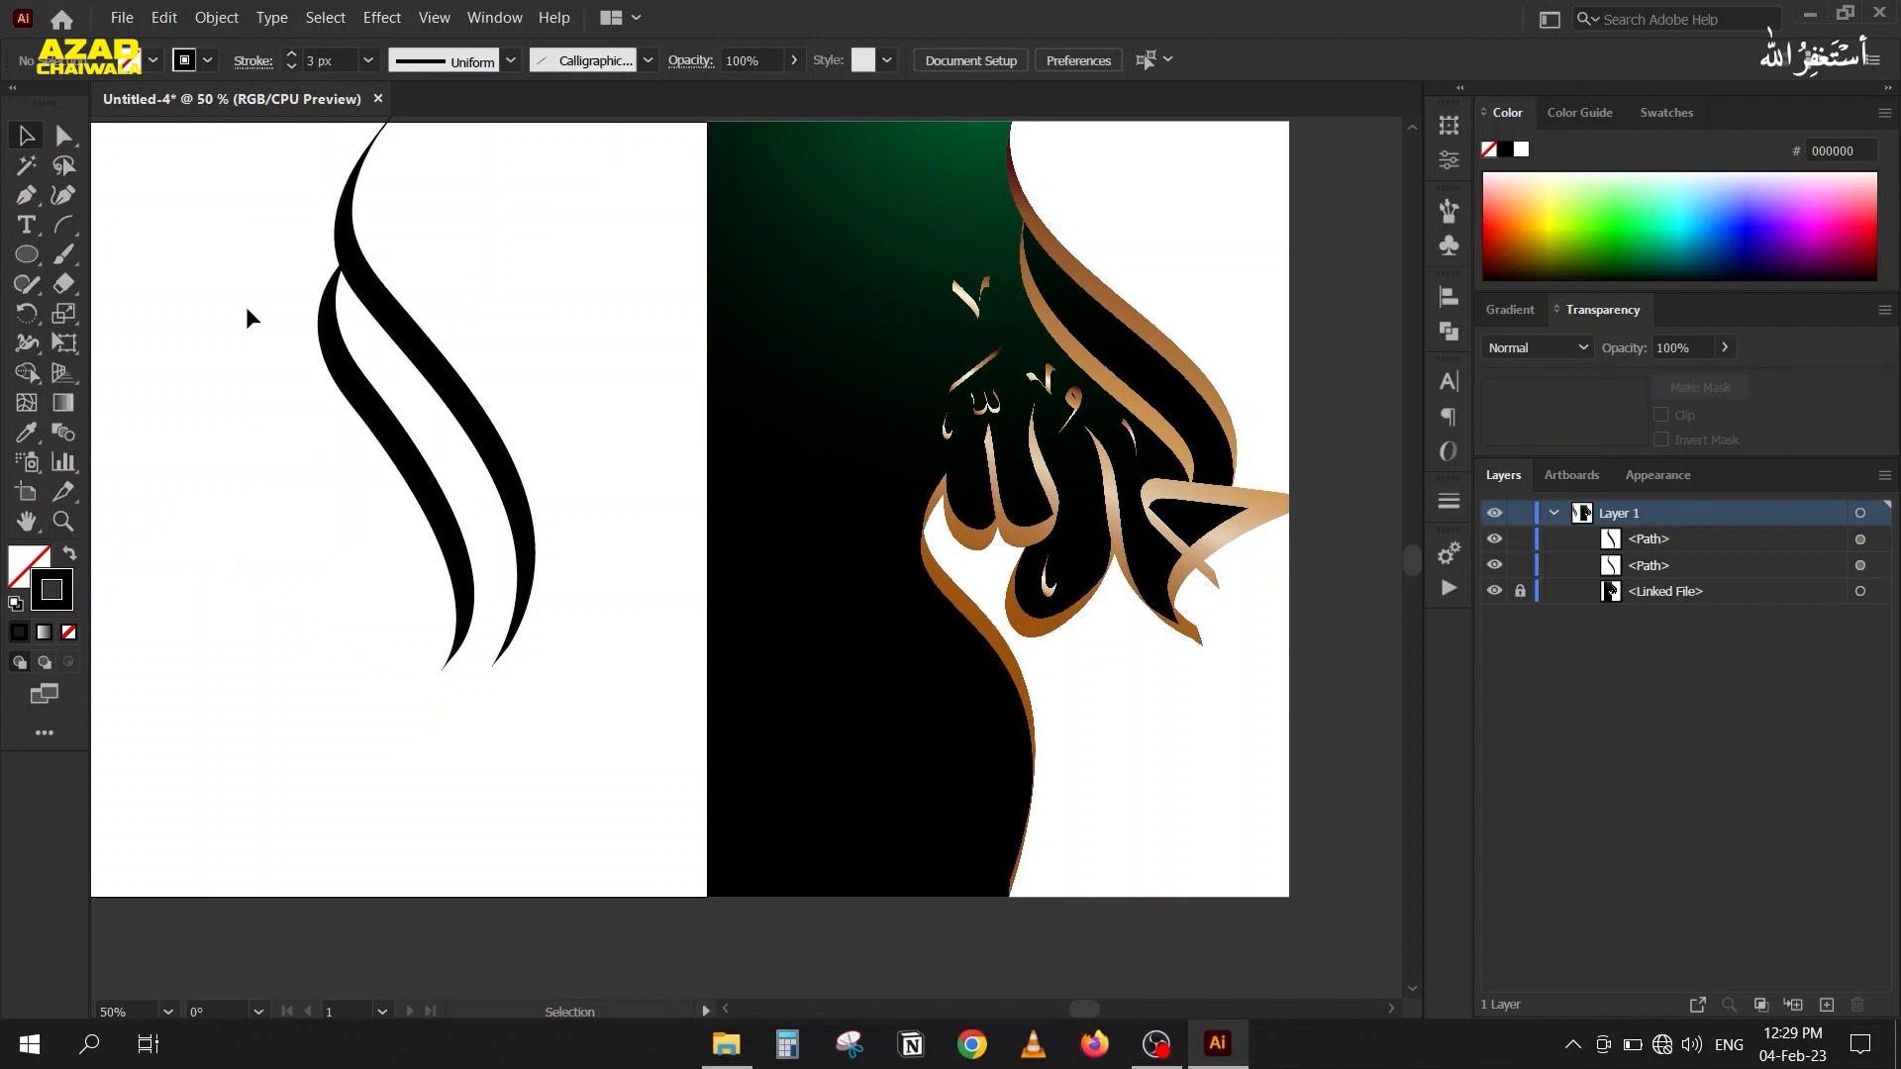
# Draw a Pen path below the two strokes, forming a sharp triangular letter loop that continues into a long stroke rising on its left.
pyautogui.moveTo(237, 475); pyautogui.dragTo(337, 375)
pyautogui.moveTo(420, 603); pyautogui.dragTo(297, 543)
pyautogui.press('p')
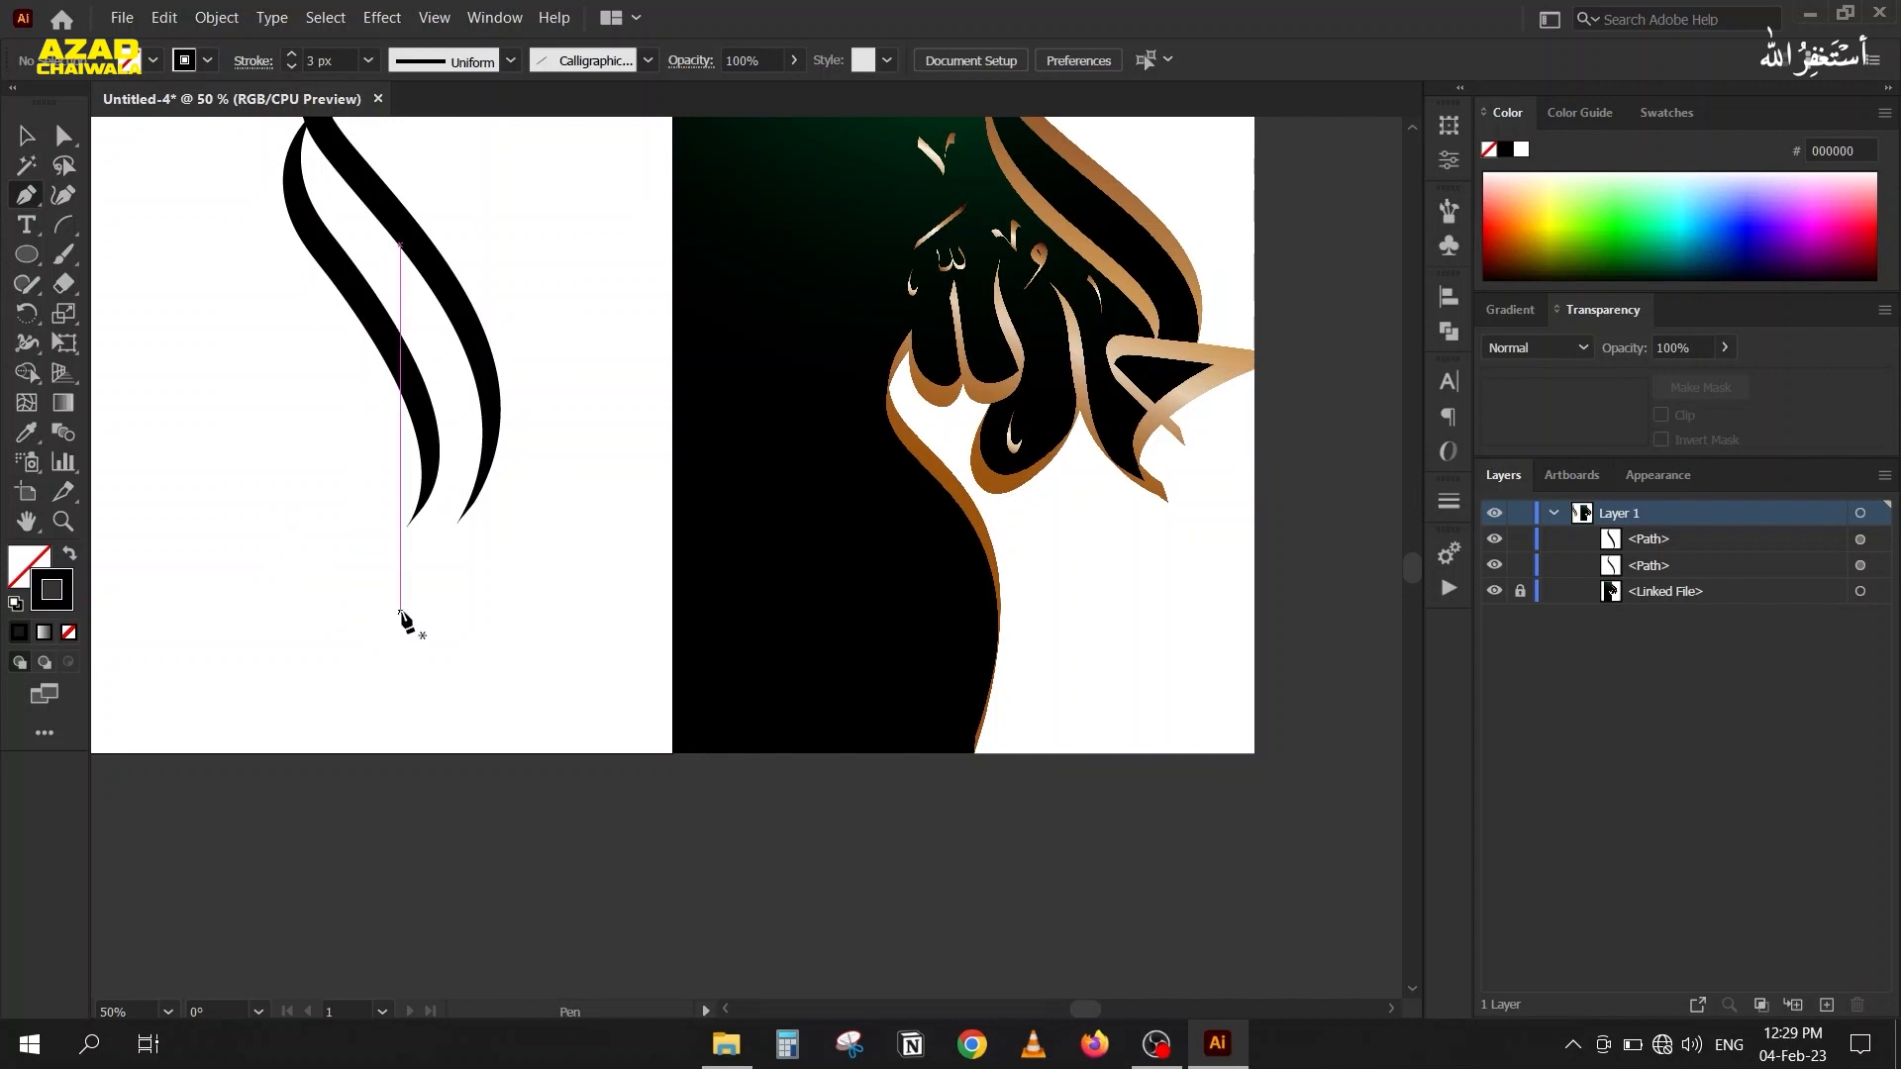
pyautogui.moveTo(414, 631)
pyautogui.mouseDown()
pyautogui.moveTo(337, 540)
pyautogui.moveTo(342, 481)
pyautogui.mouseUp()
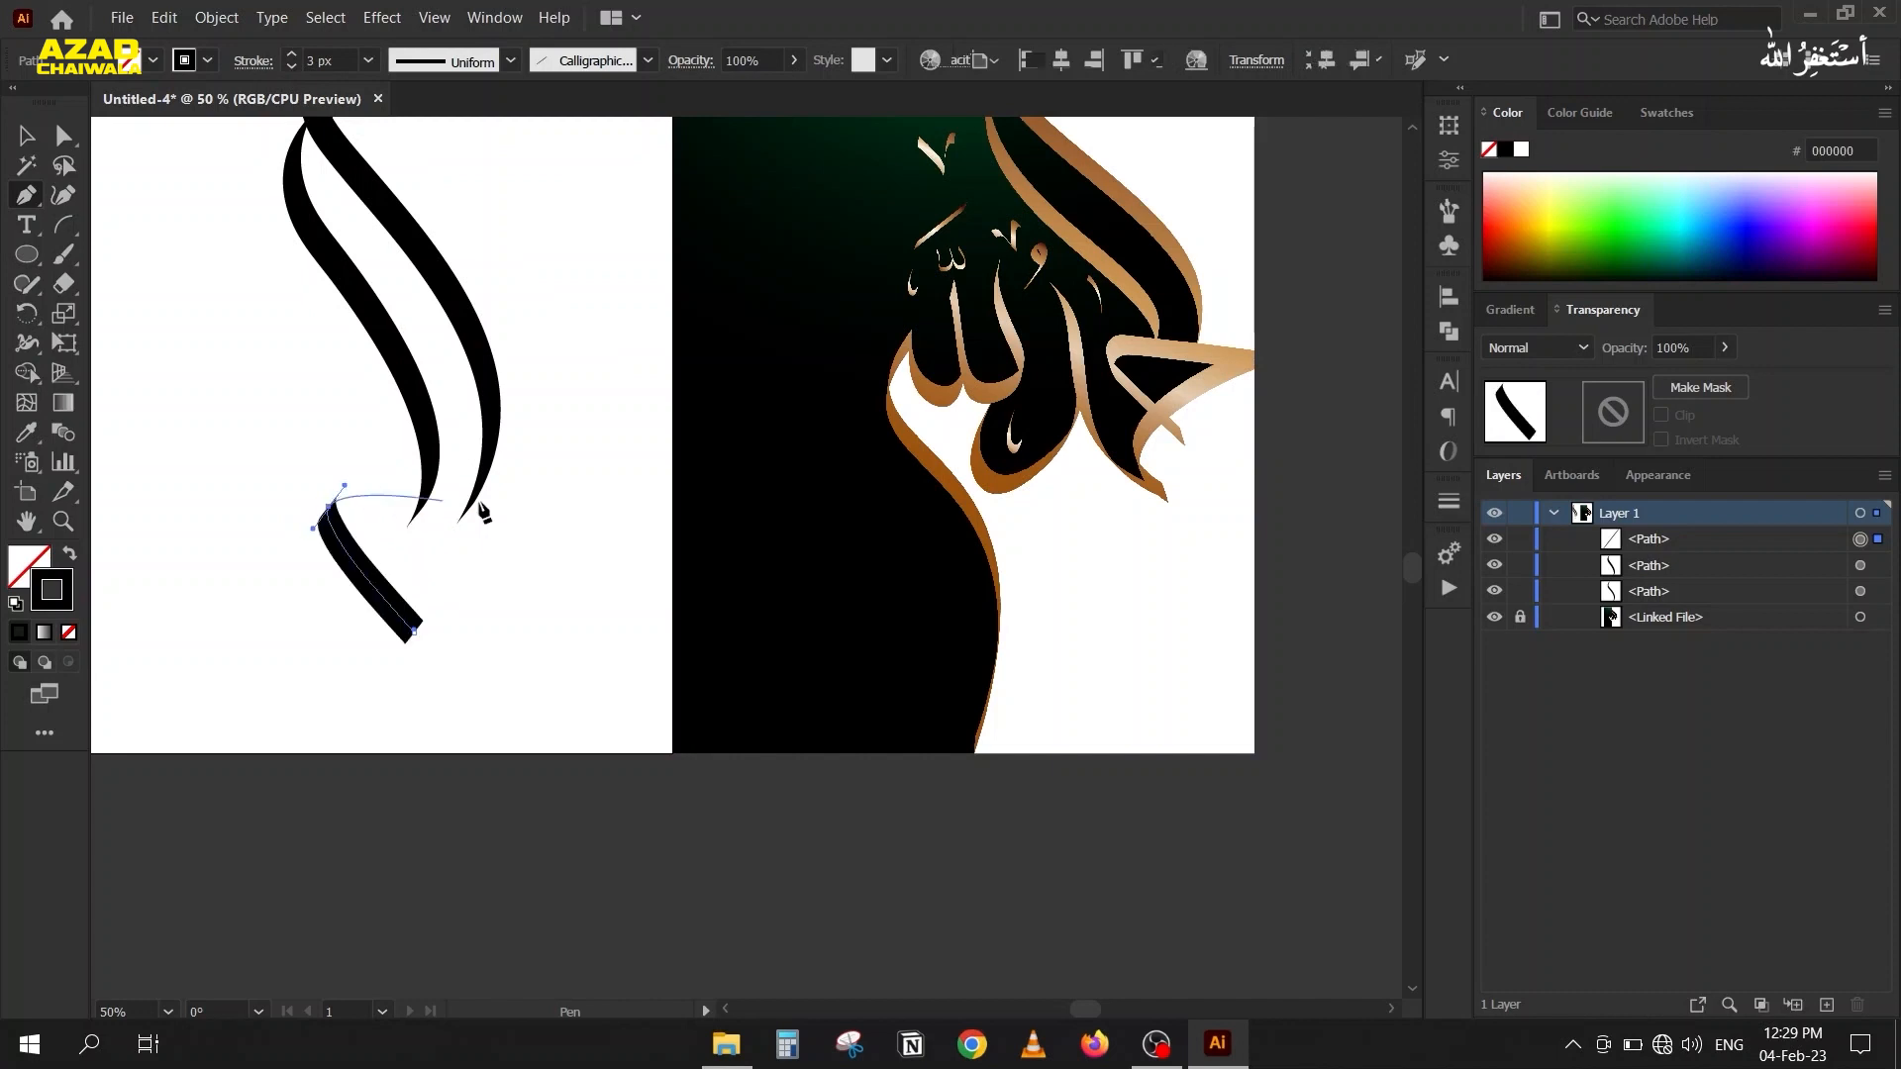
pyautogui.moveTo(540, 512)
pyautogui.mouseDown()
pyautogui.moveTo(582, 506)
pyautogui.moveTo(484, 538)
pyautogui.mouseUp()
pyautogui.moveTo(326, 615); pyautogui.dragTo(373, 557)
pyautogui.moveTo(386, 642); pyautogui.dragTo(452, 759)
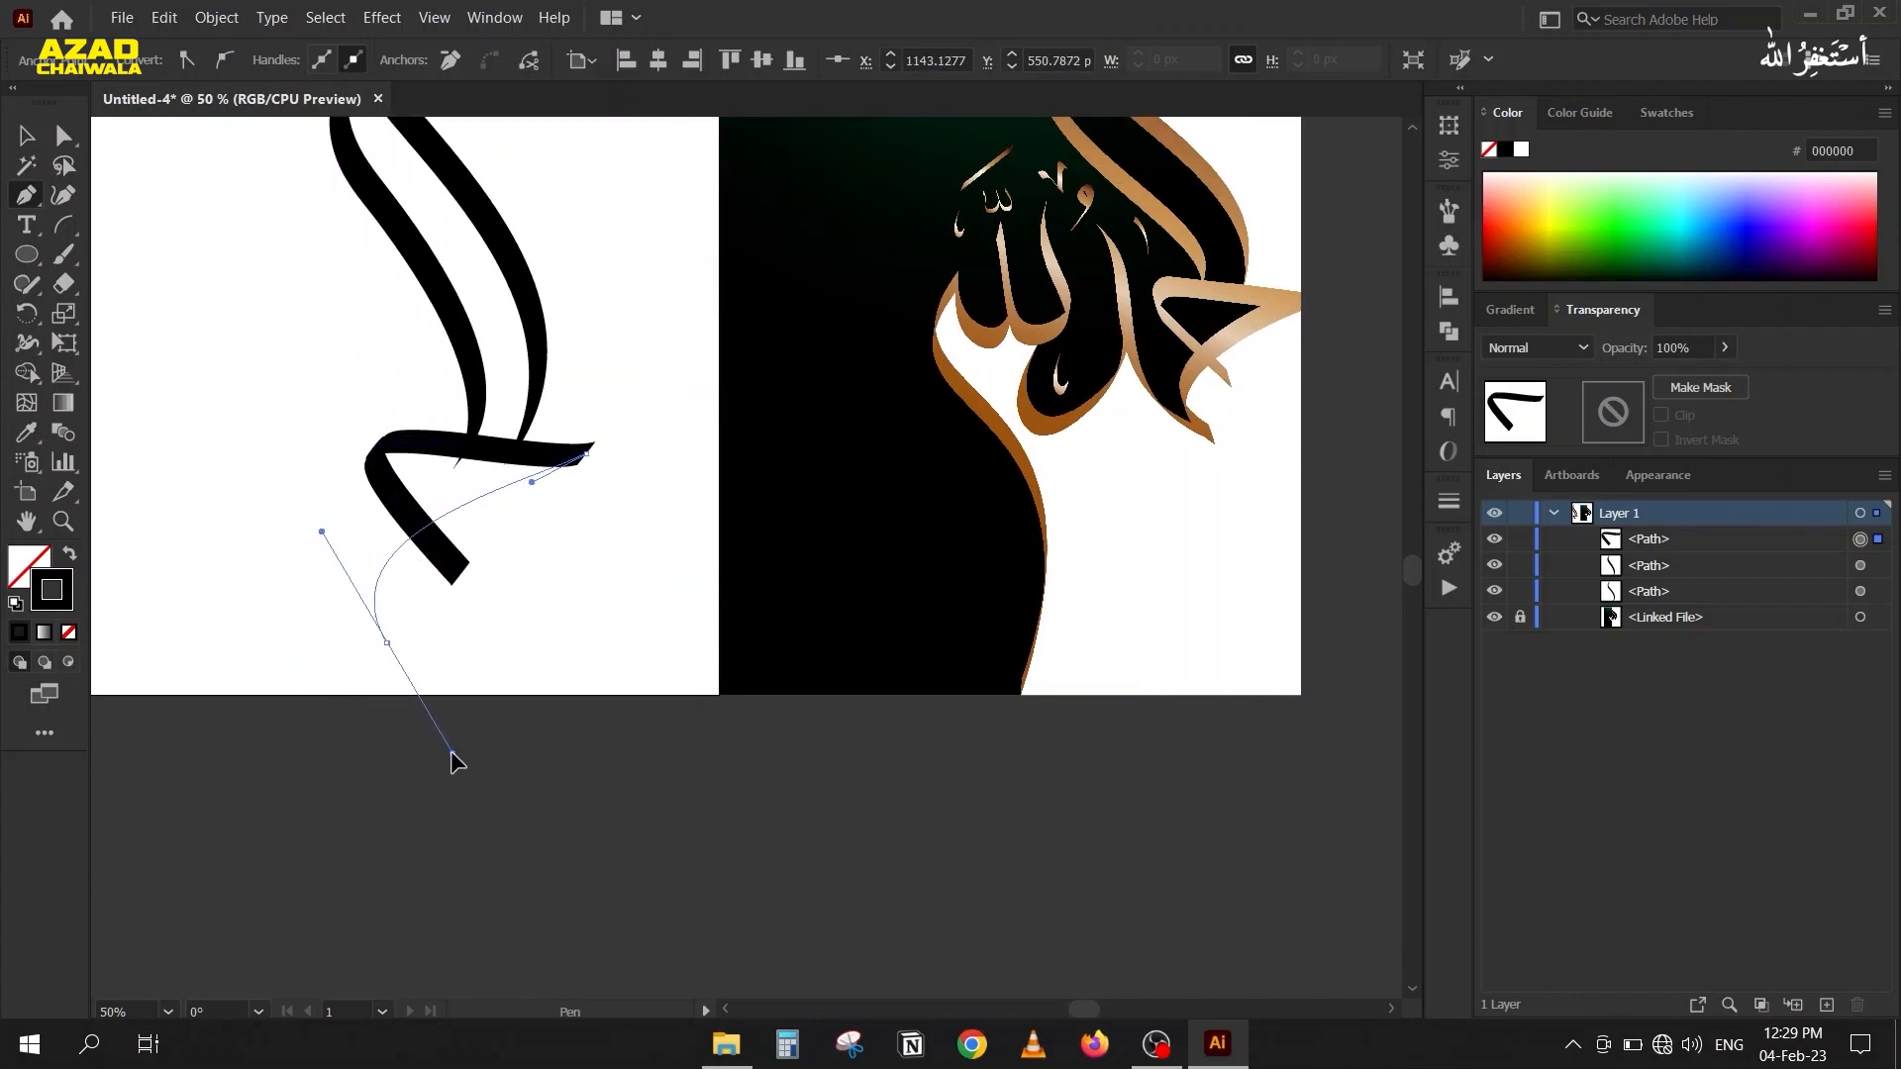
pyautogui.moveTo(401, 662); pyautogui.dragTo(402, 662)
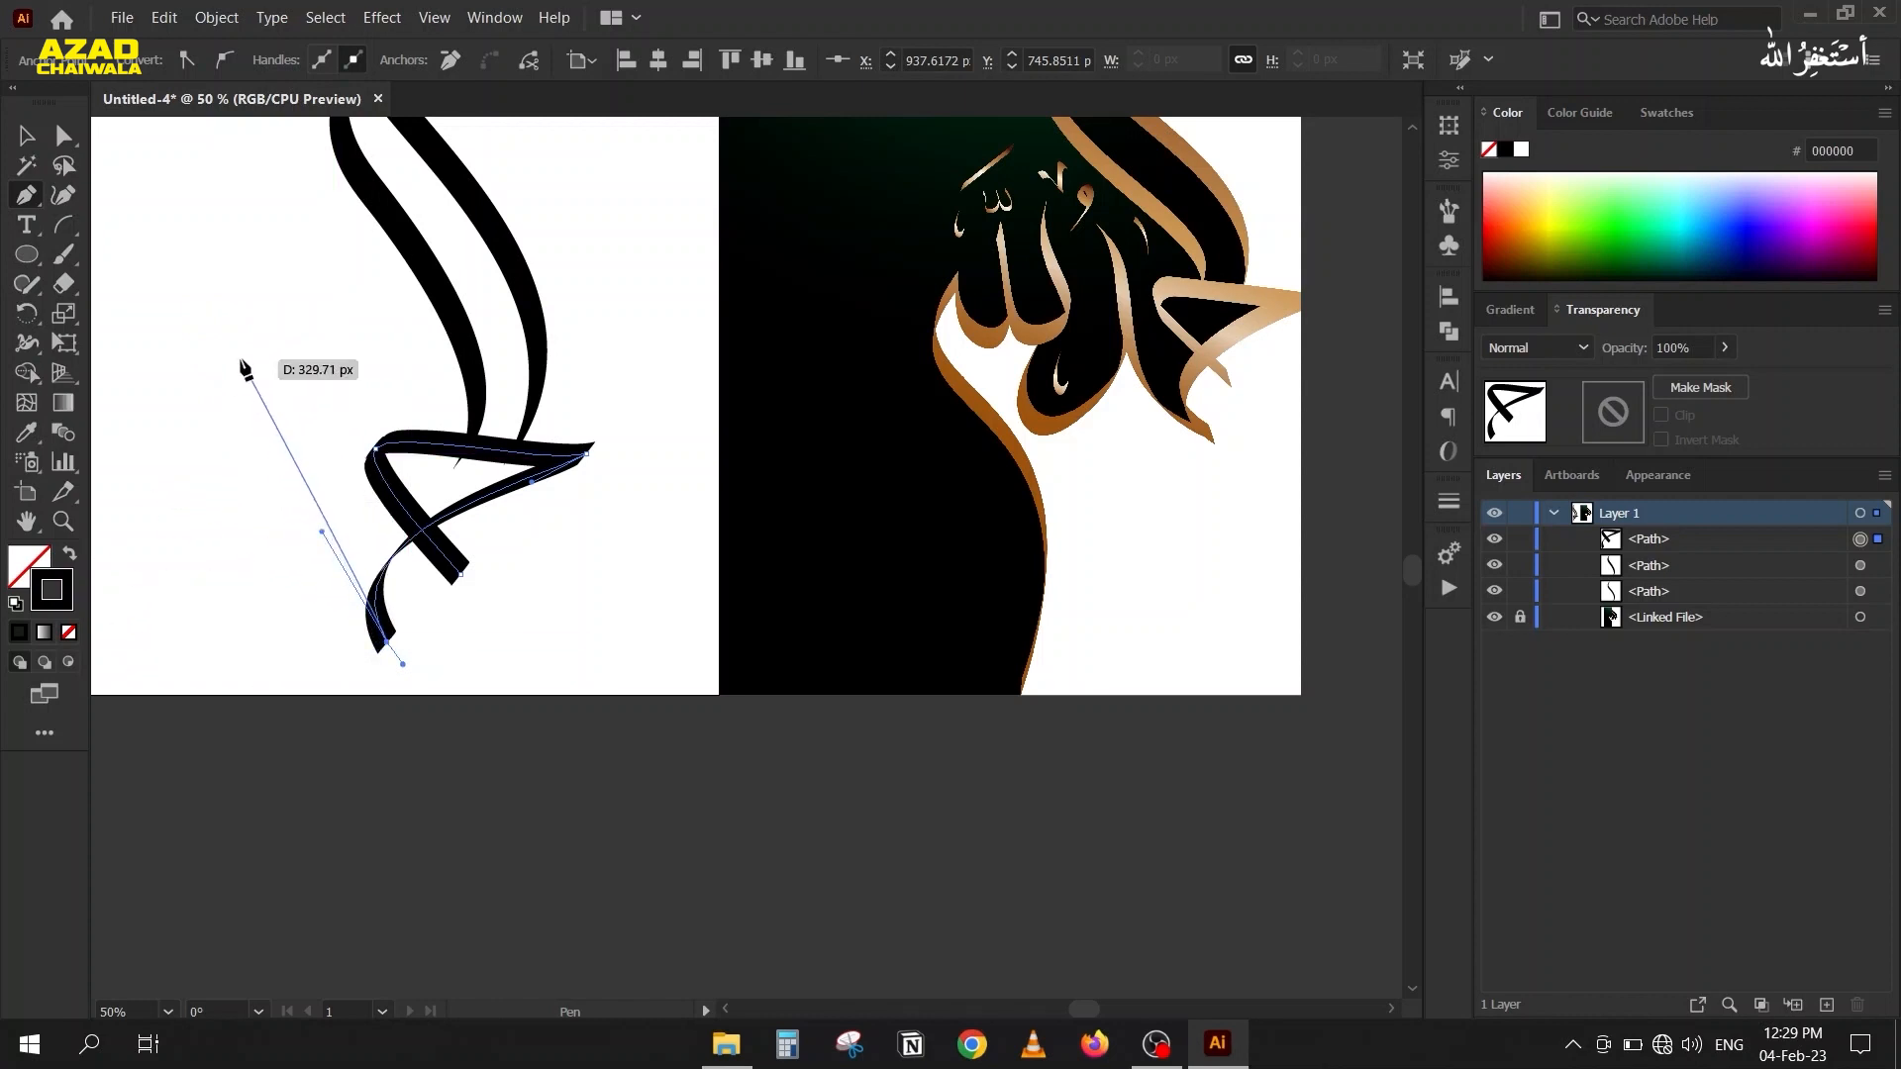
pyautogui.moveTo(264, 386); pyautogui.dragTo(259, 211)
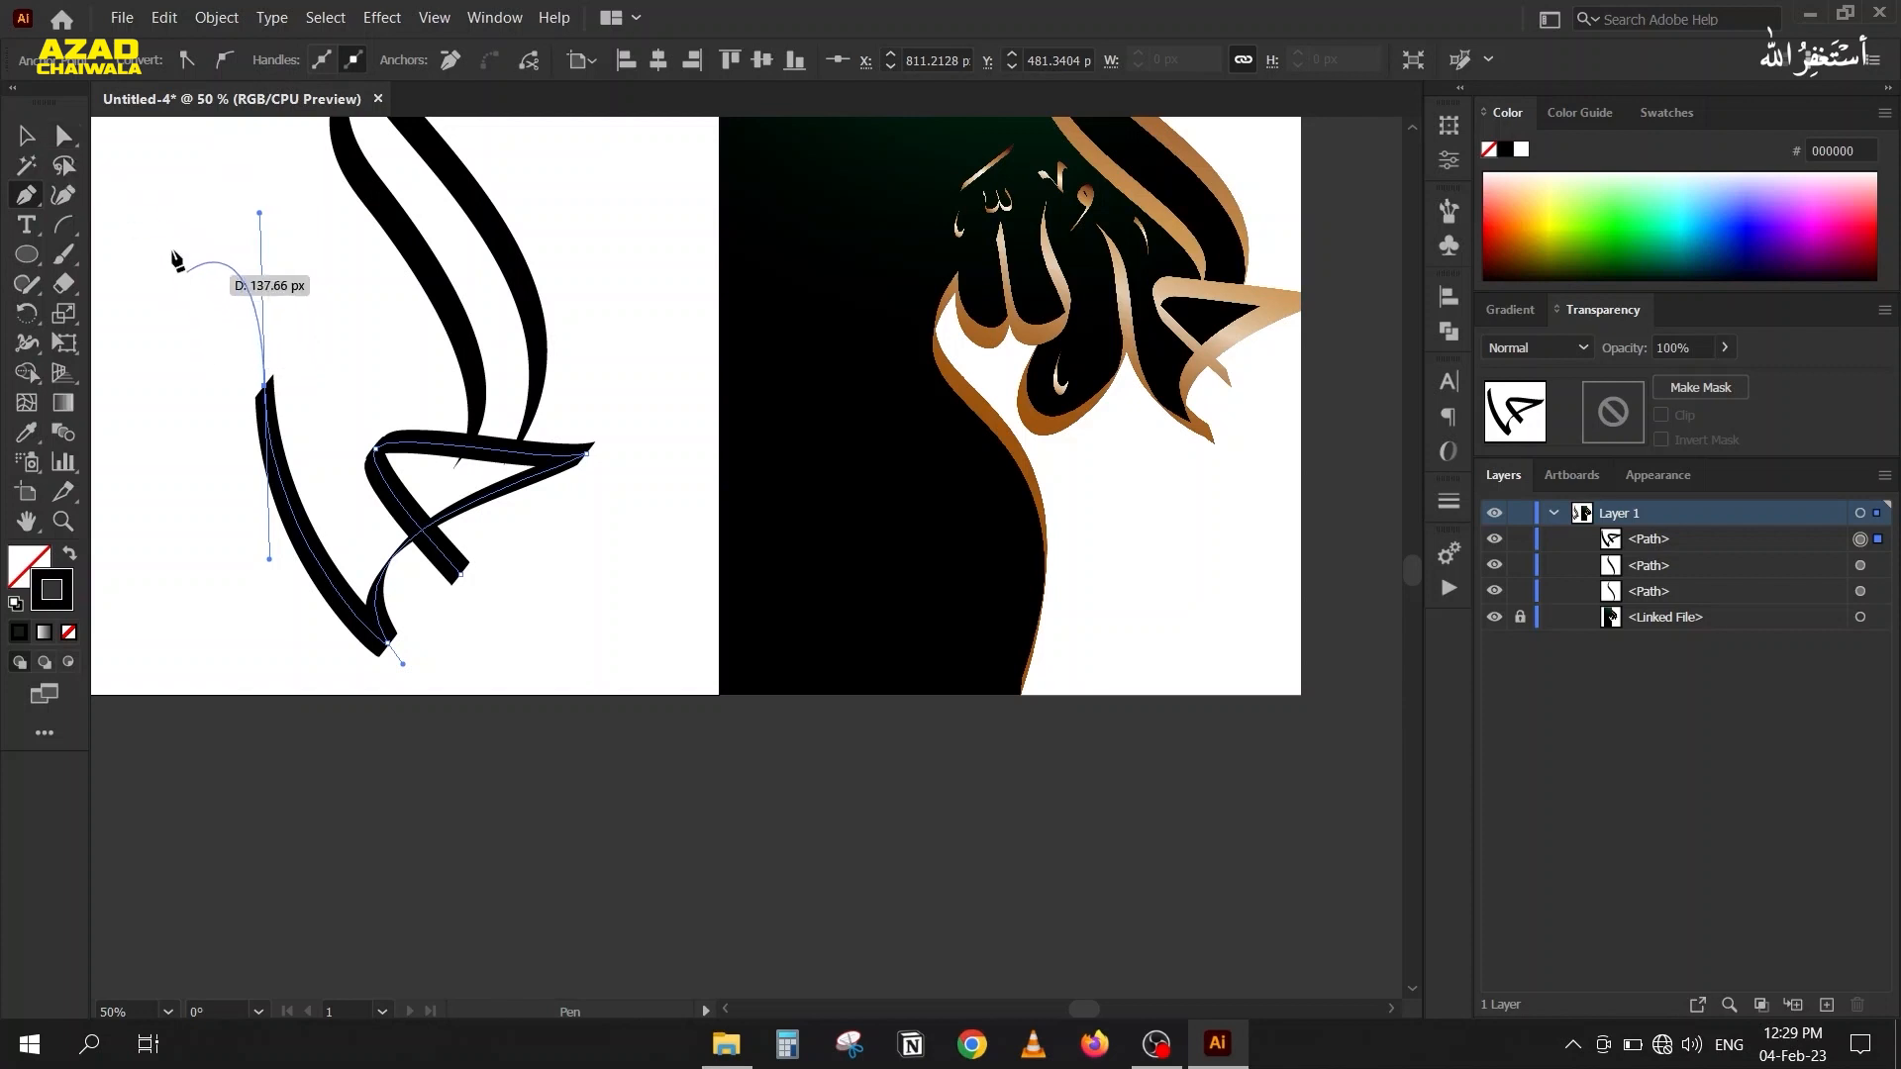
# Extend the lower direction handle of the new path's upper-left end anchor straight down to bend the long left stroke.
pyautogui.press('a')
pyautogui.press('space')
pyautogui.moveTo(219, 419); pyautogui.dragTo(325, 386)
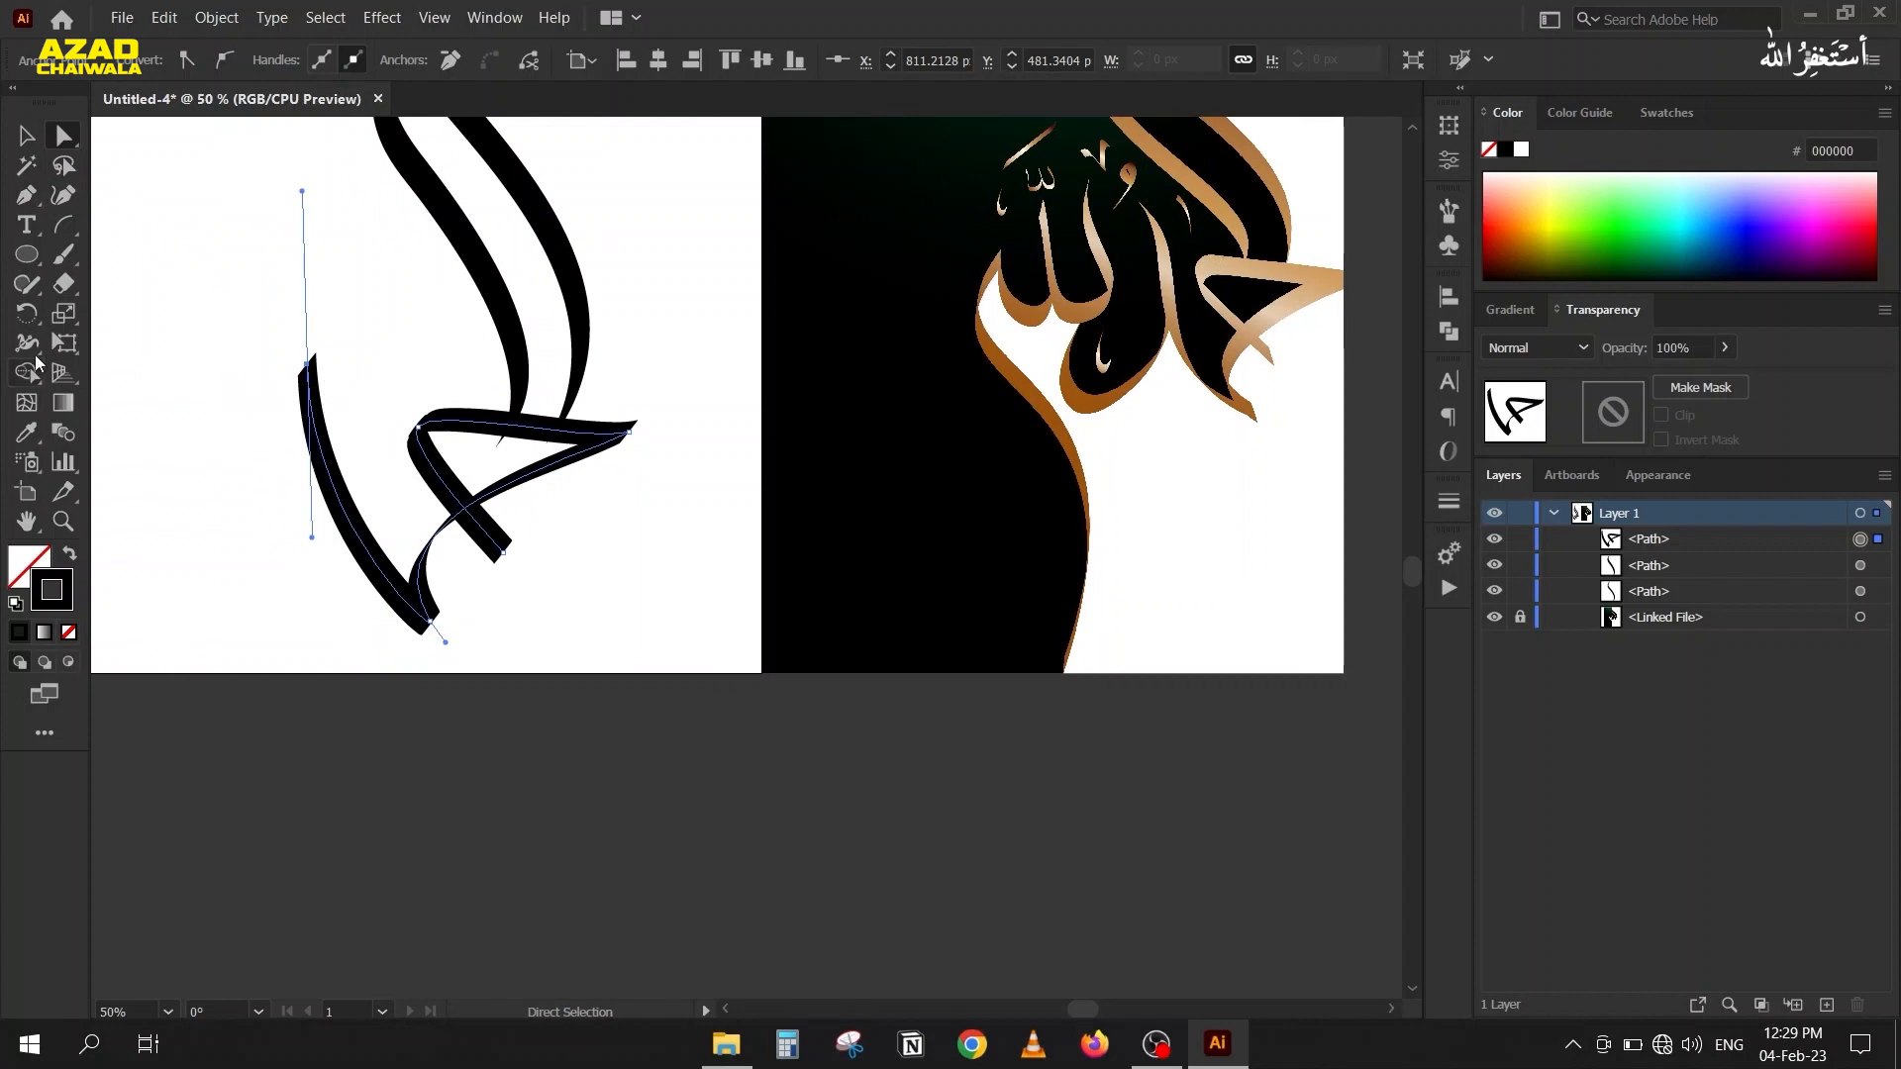
pyautogui.moveTo(312, 538); pyautogui.dragTo(307, 584)
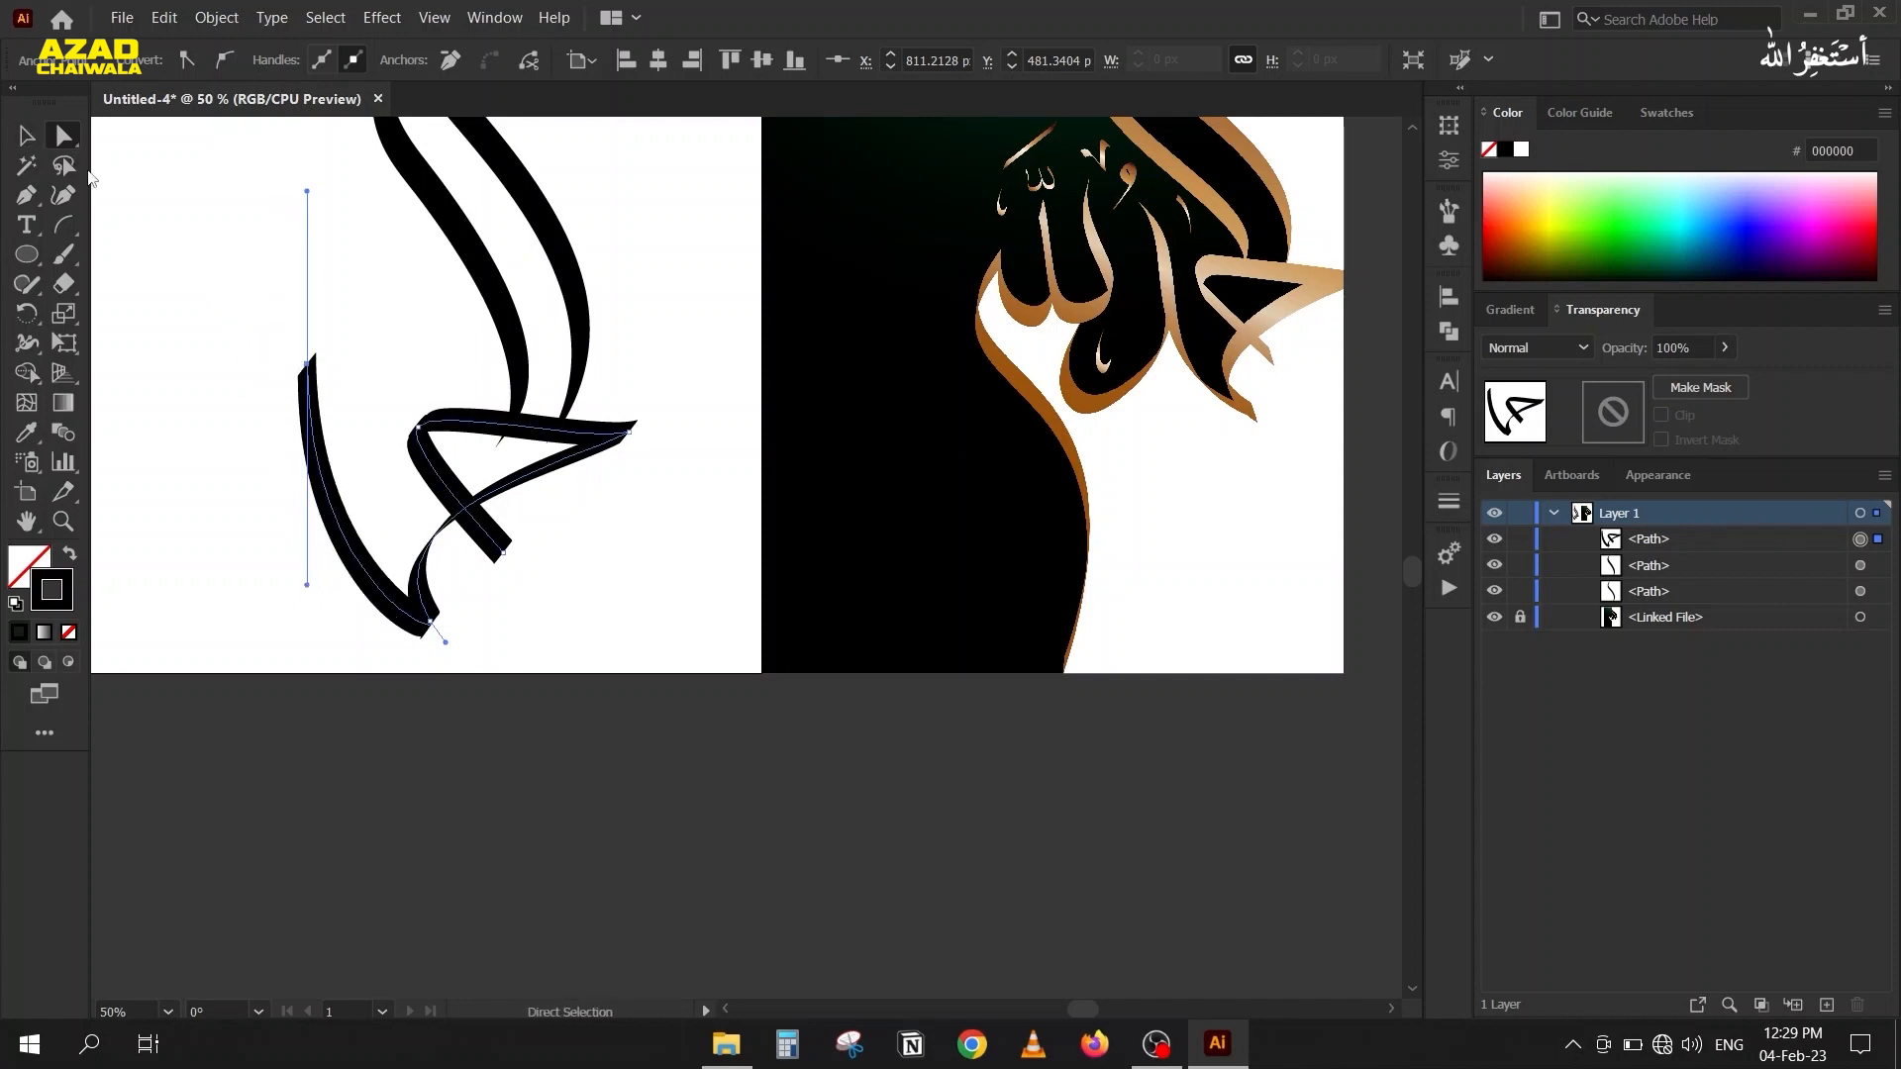
# Continue the path with a curved segment at its upper-left end, and shift that end segment downward.
pyautogui.press('p')
pyautogui.click(307, 365)
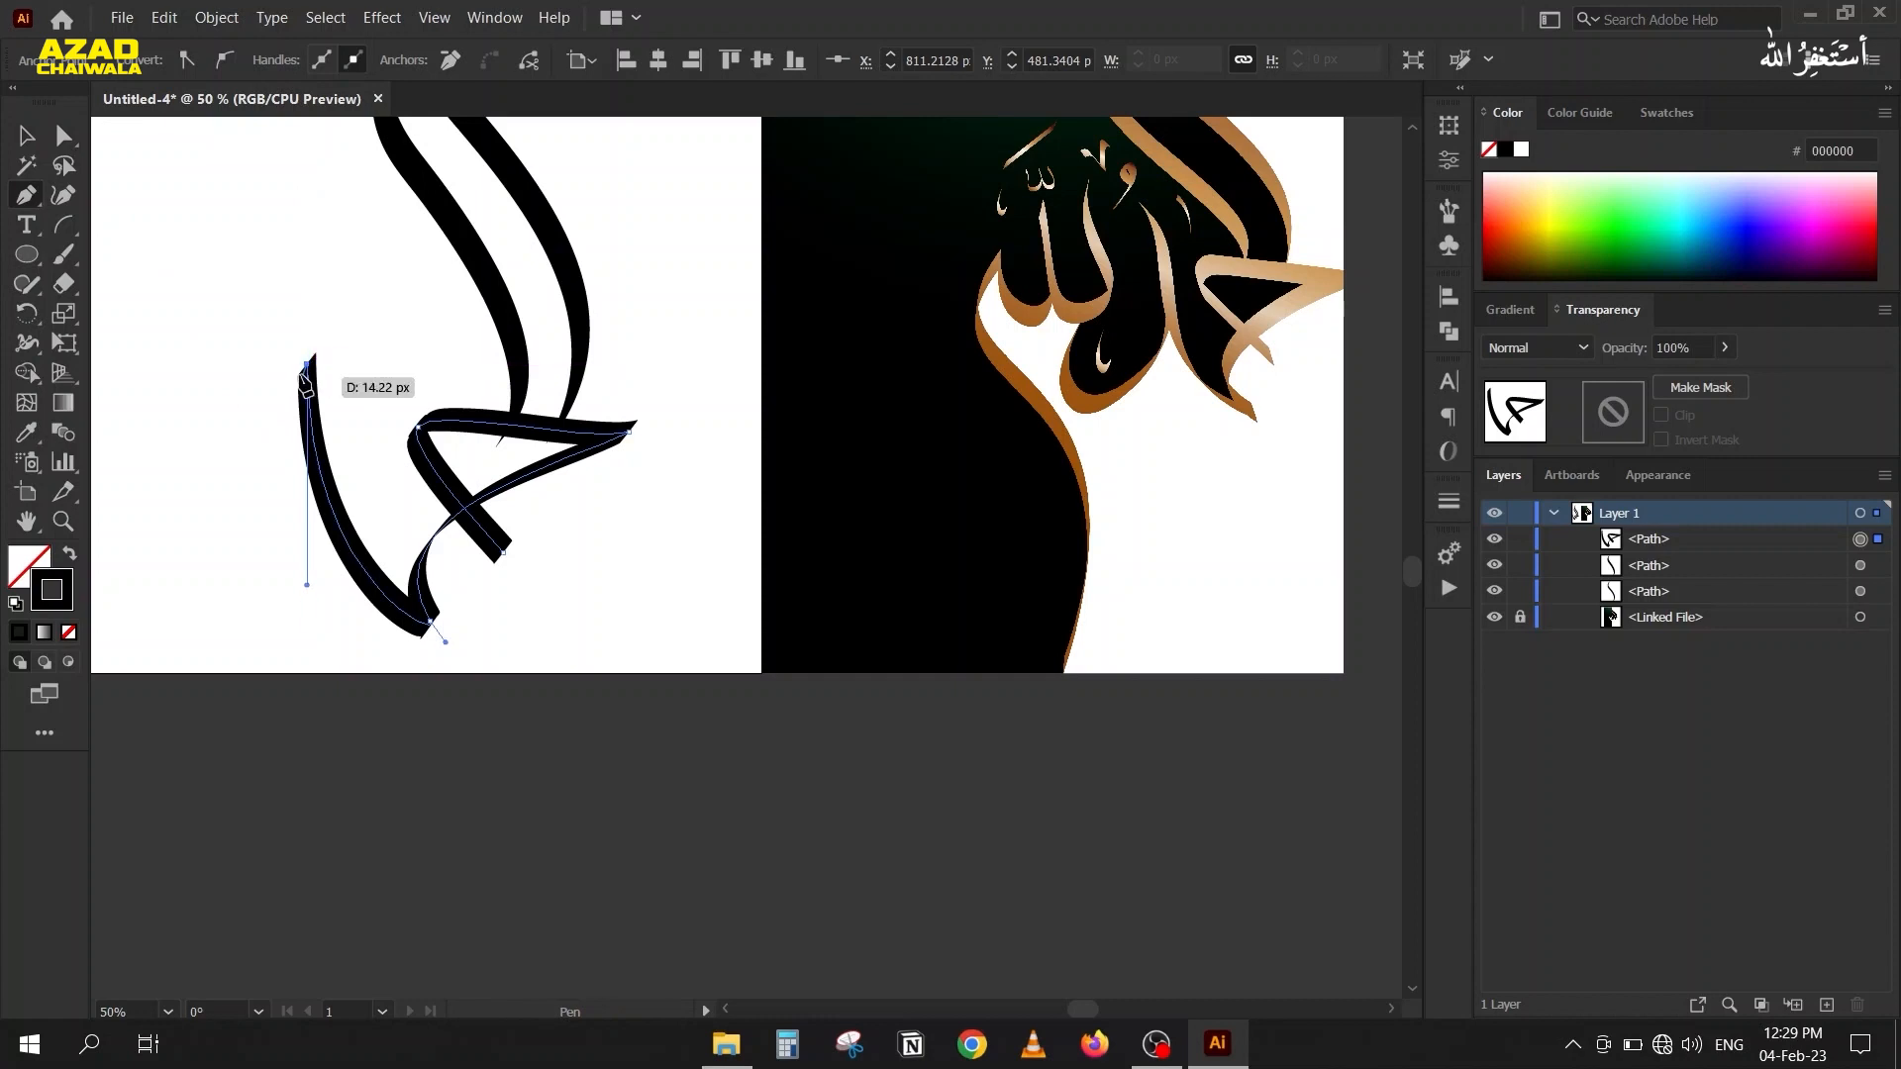
pyautogui.moveTo(259, 300)
pyautogui.mouseDown()
pyautogui.moveTo(188, 293)
pyautogui.moveTo(212, 276)
pyautogui.moveTo(333, 437)
pyautogui.mouseUp()
pyautogui.click(62, 133)
pyautogui.scroll(2, 233, 314)
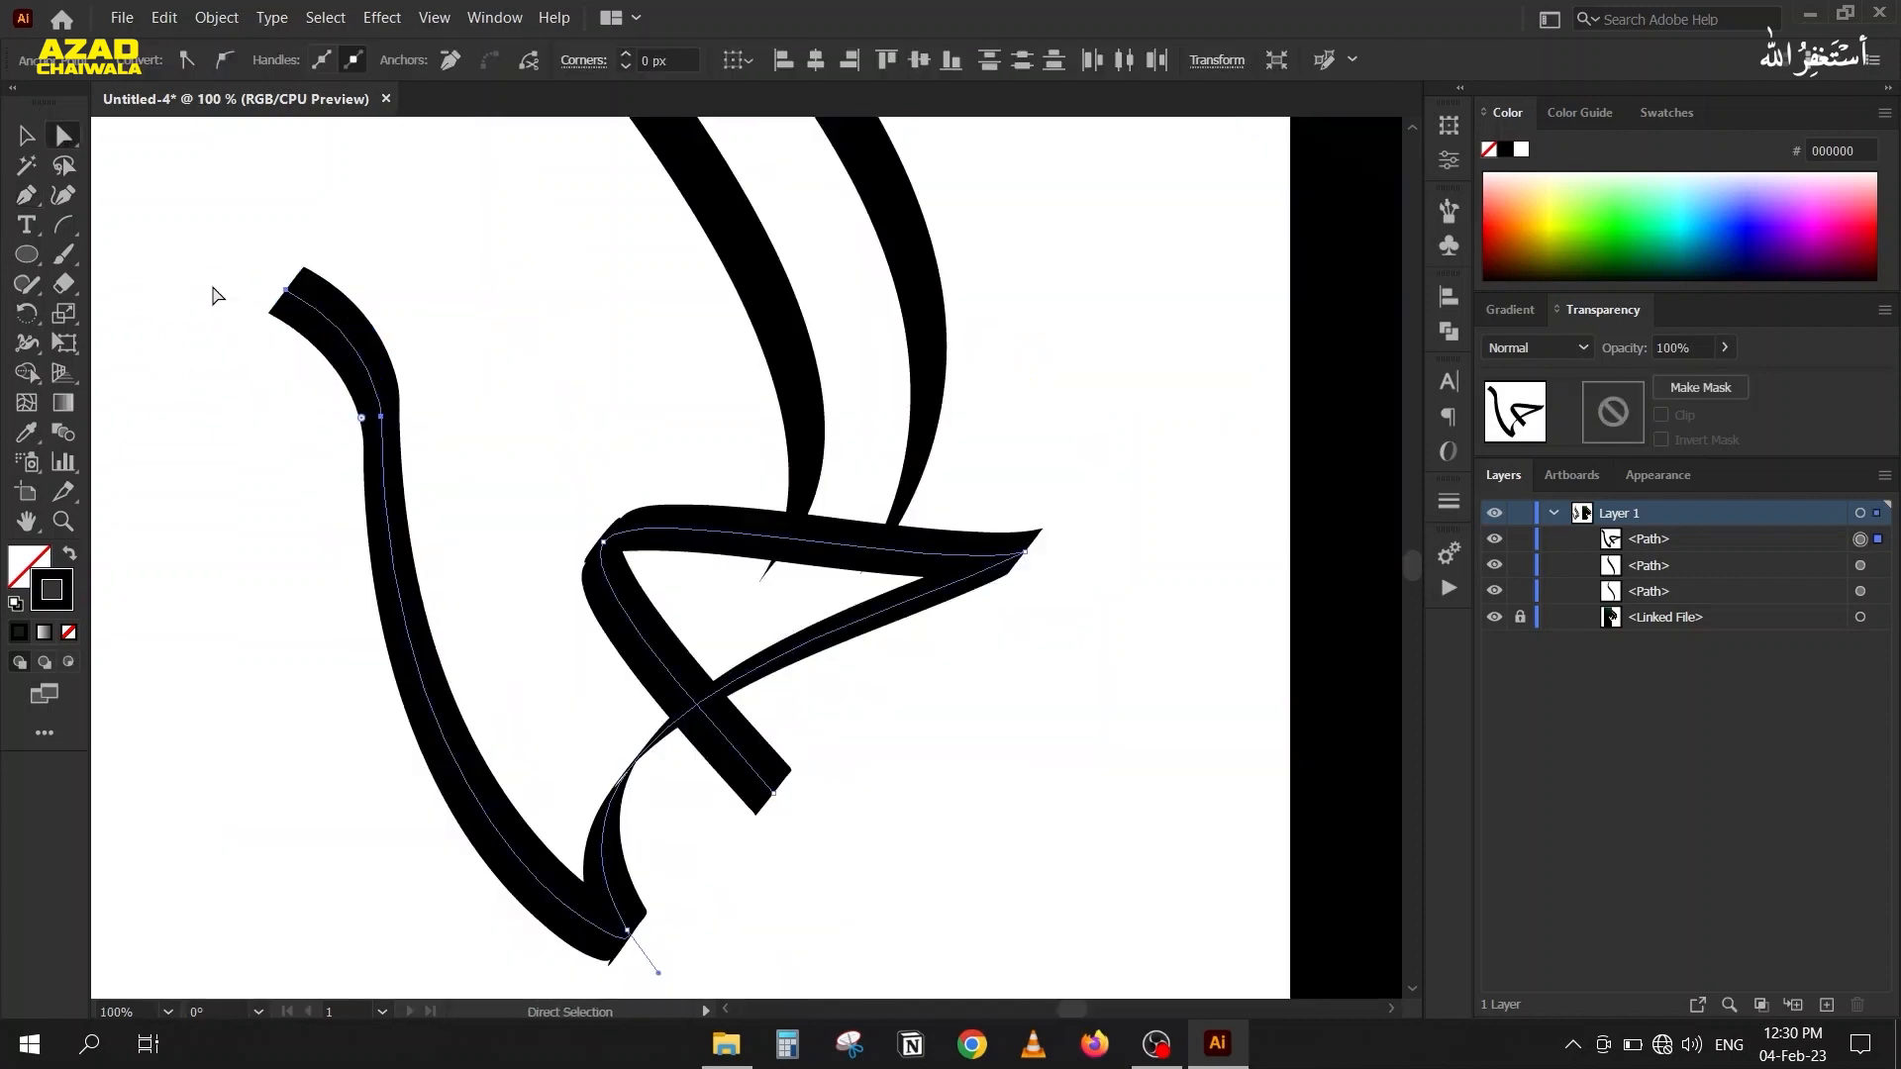
pyautogui.moveTo(391, 478)
pyautogui.mouseDown()
pyautogui.moveTo(386, 545)
pyautogui.moveTo(401, 533)
pyautogui.mouseUp()
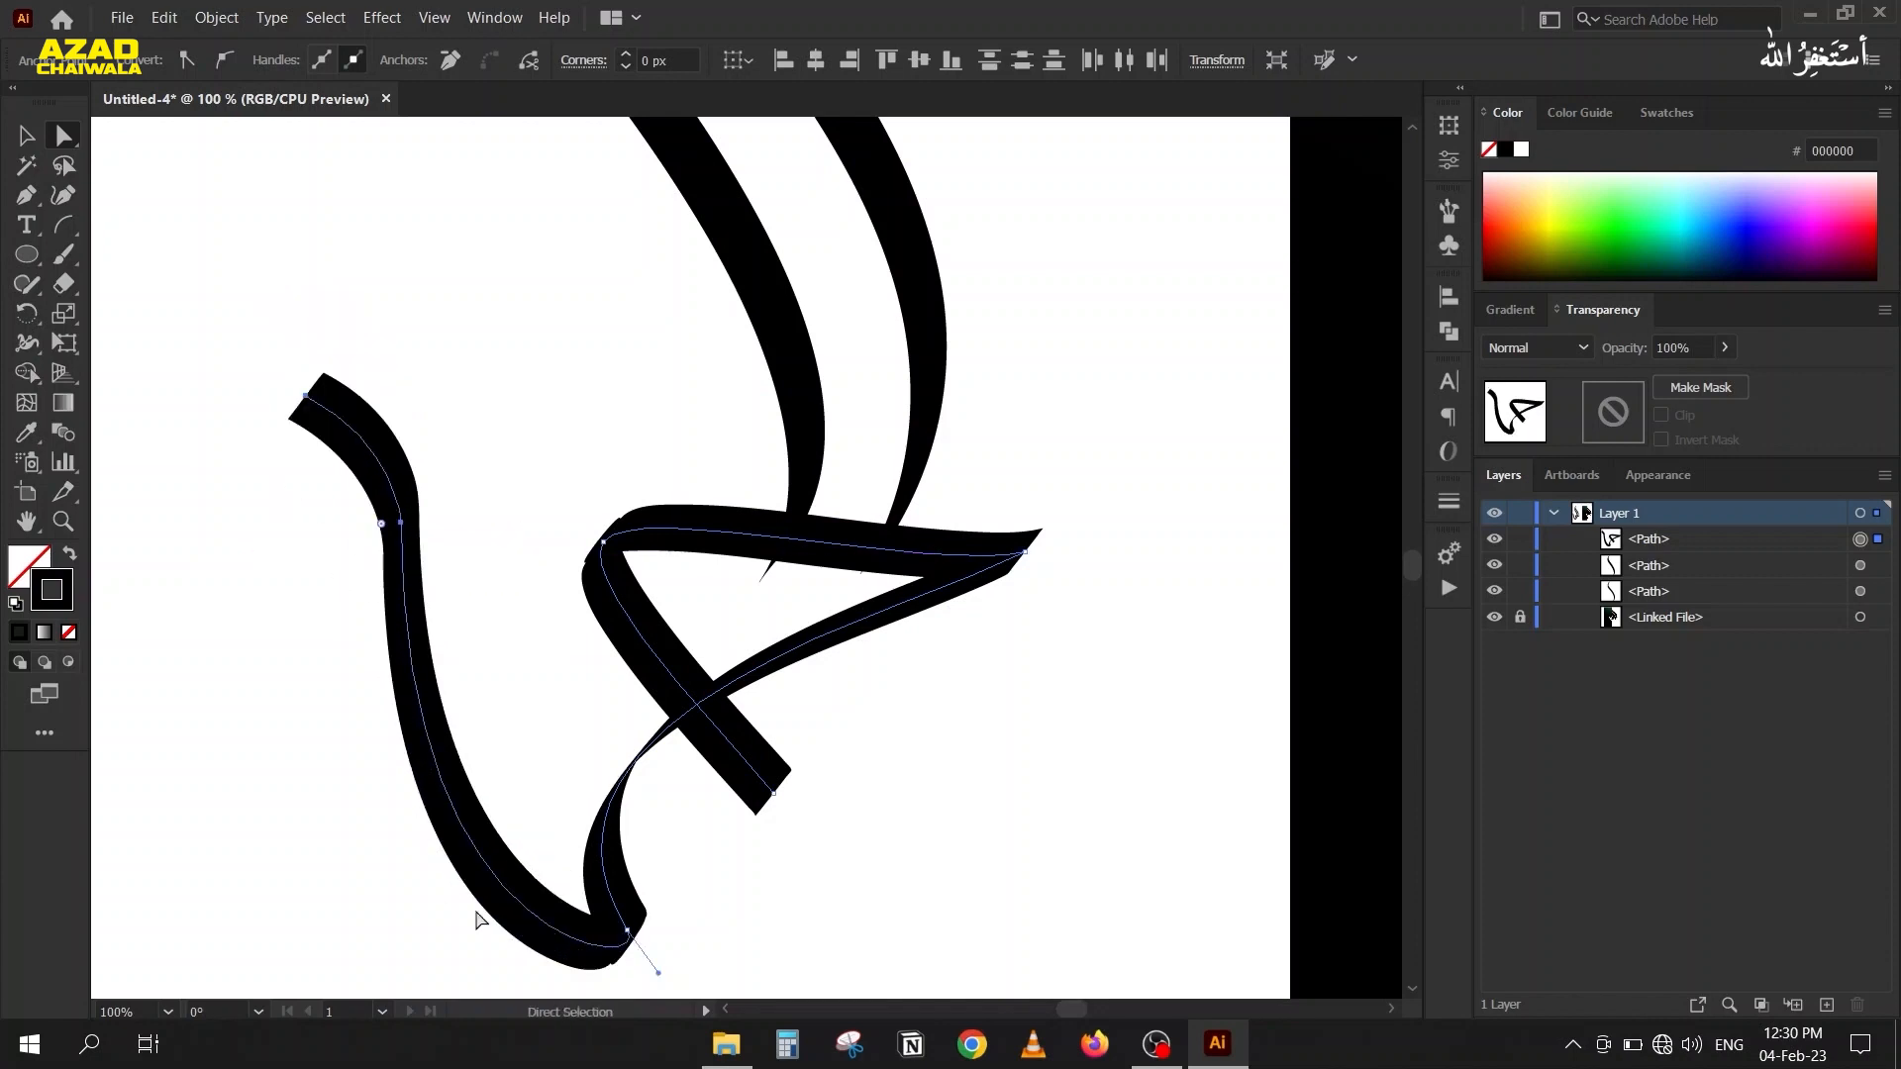
# Fine-tune the direction handles around the long left stroke's upper bend to smooth its curve.
pyautogui.click(629, 932)
pyautogui.moveTo(382, 853); pyautogui.dragTo(452, 464)
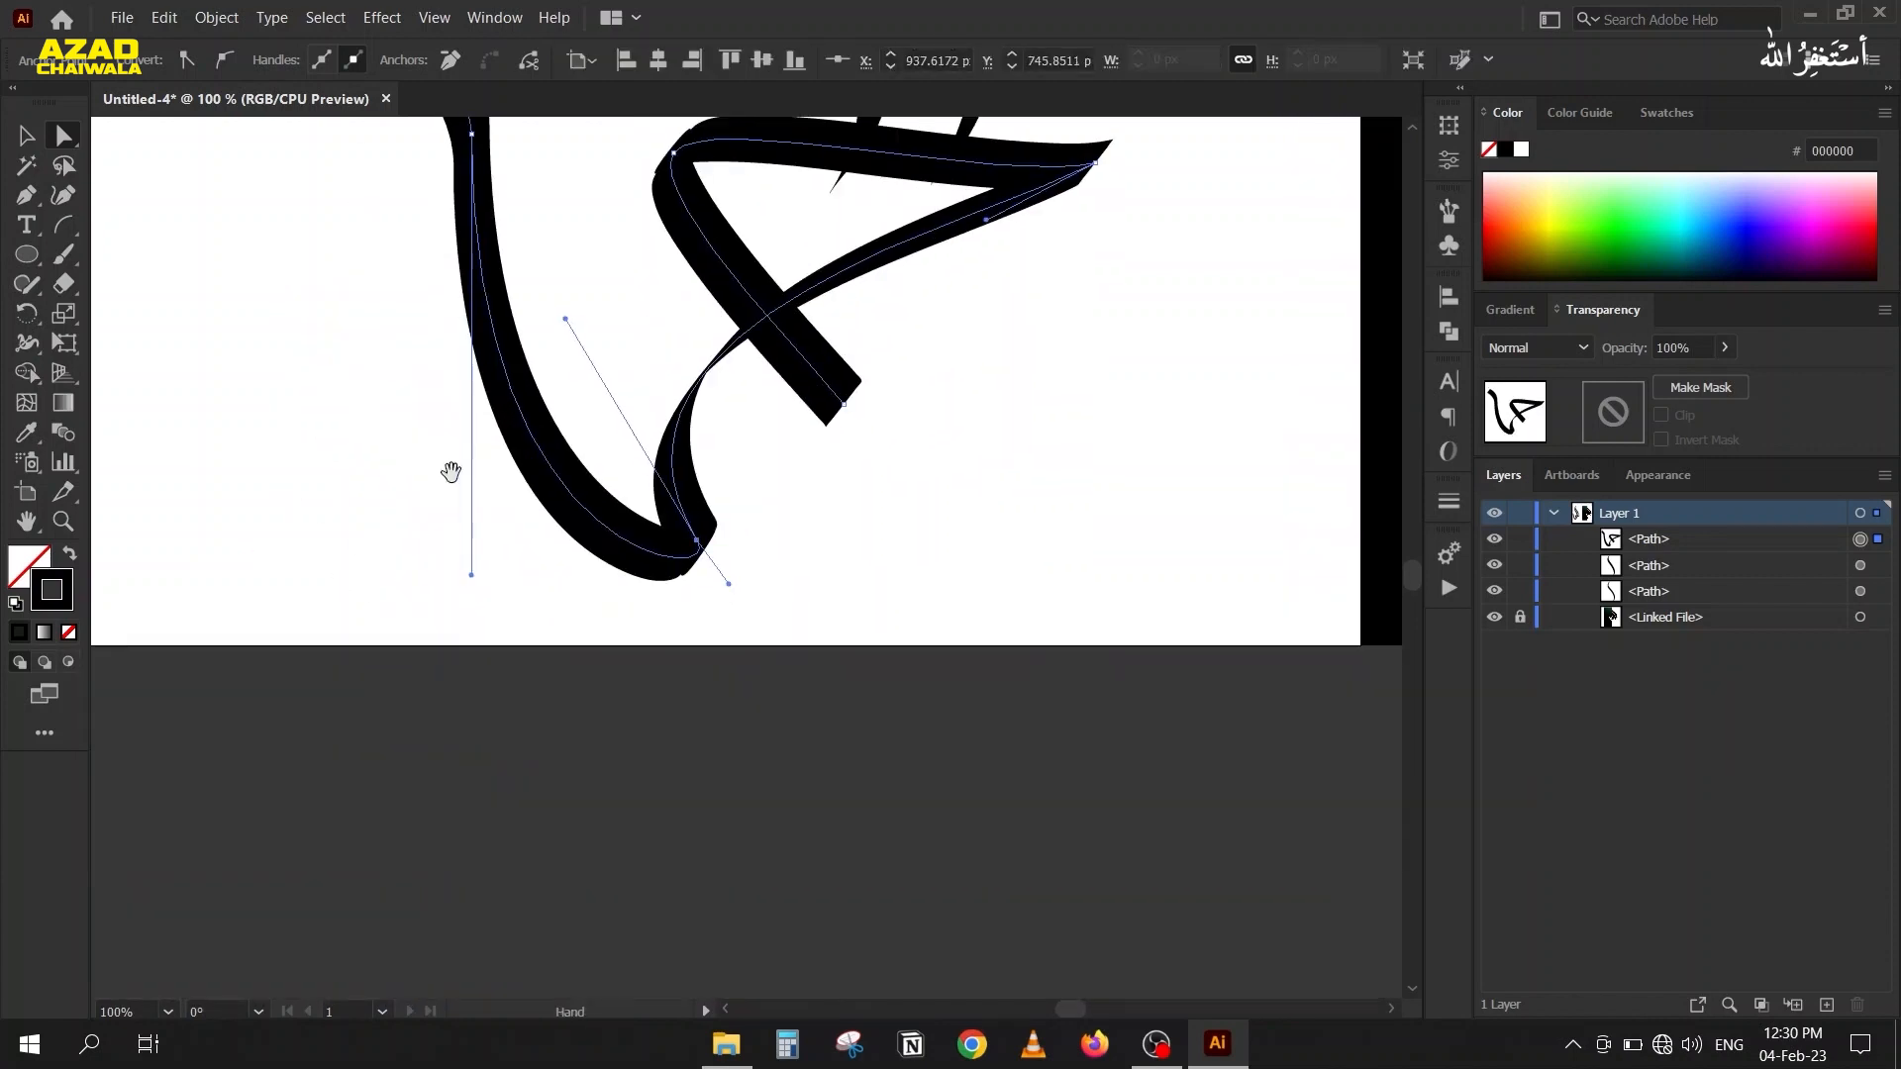
pyautogui.moveTo(474, 576)
pyautogui.mouseDown()
pyautogui.moveTo(485, 473)
pyautogui.moveTo(501, 607)
pyautogui.mouseUp()
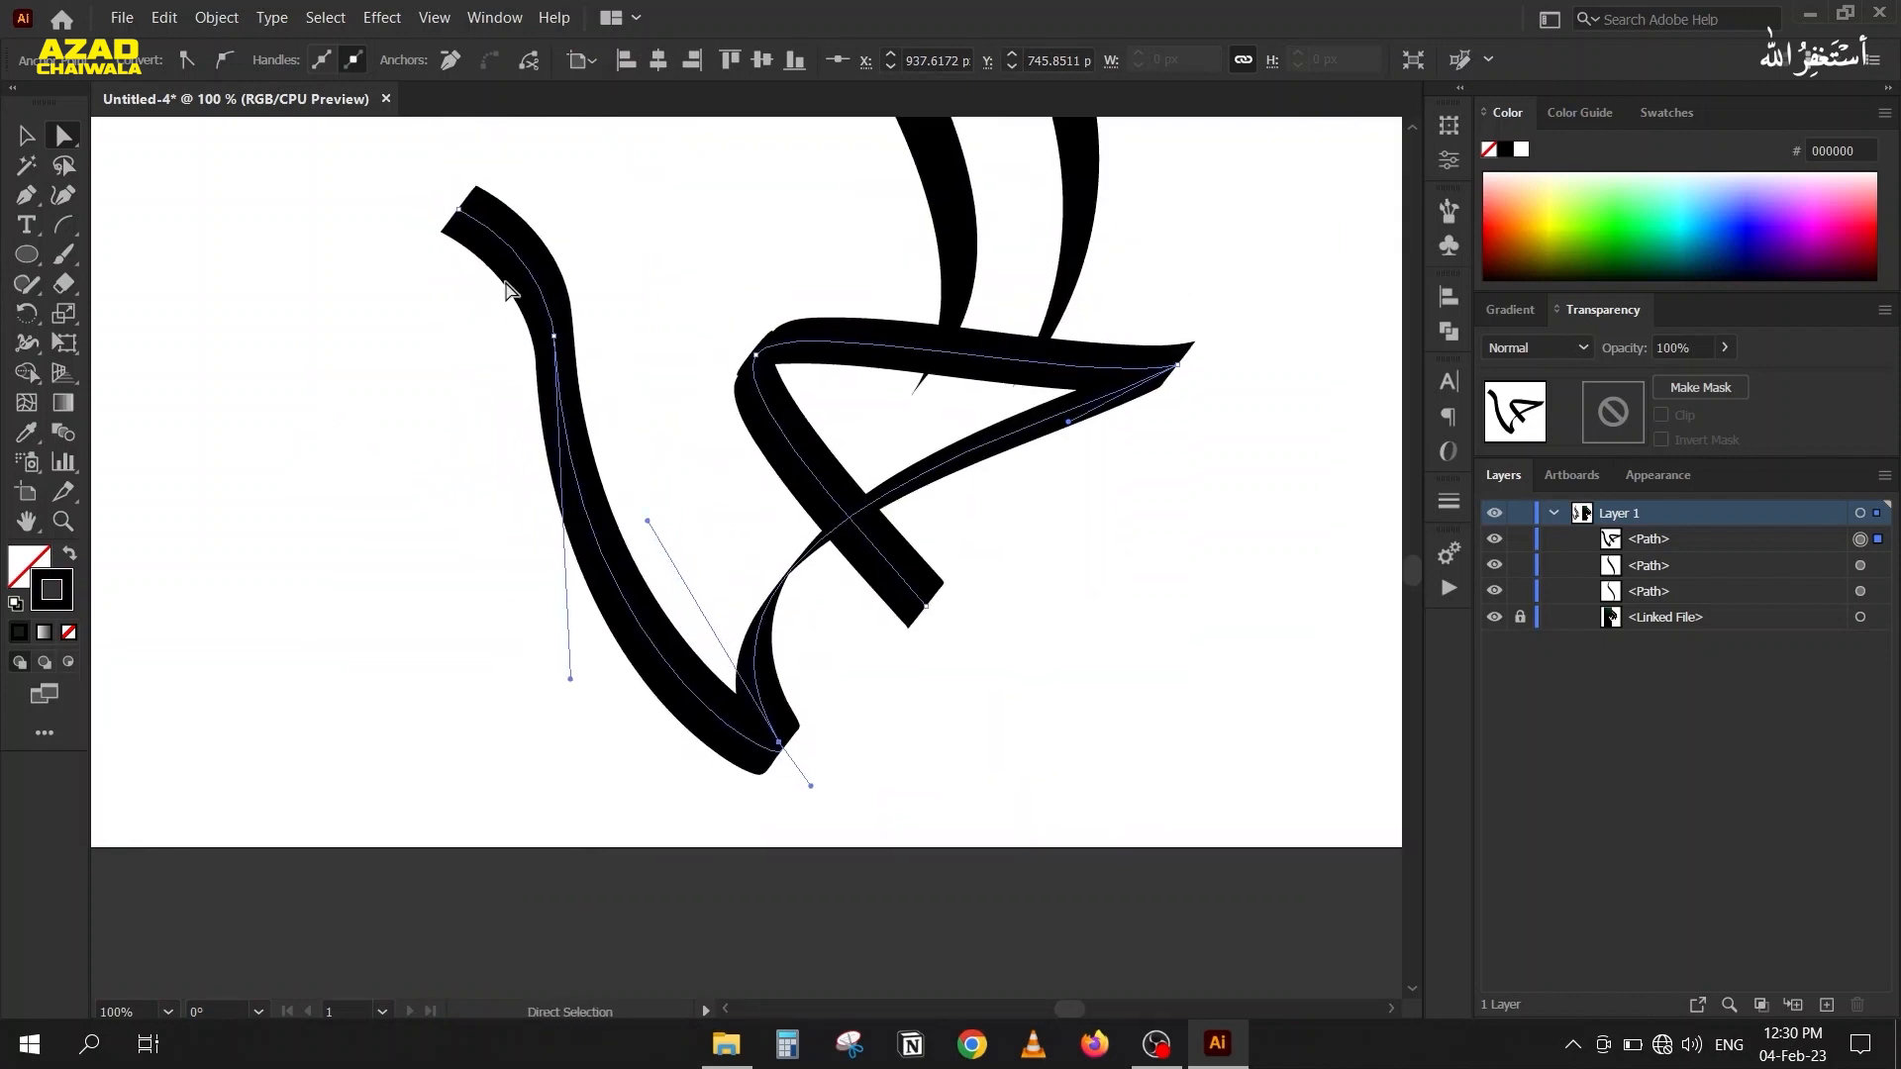
pyautogui.click(553, 336)
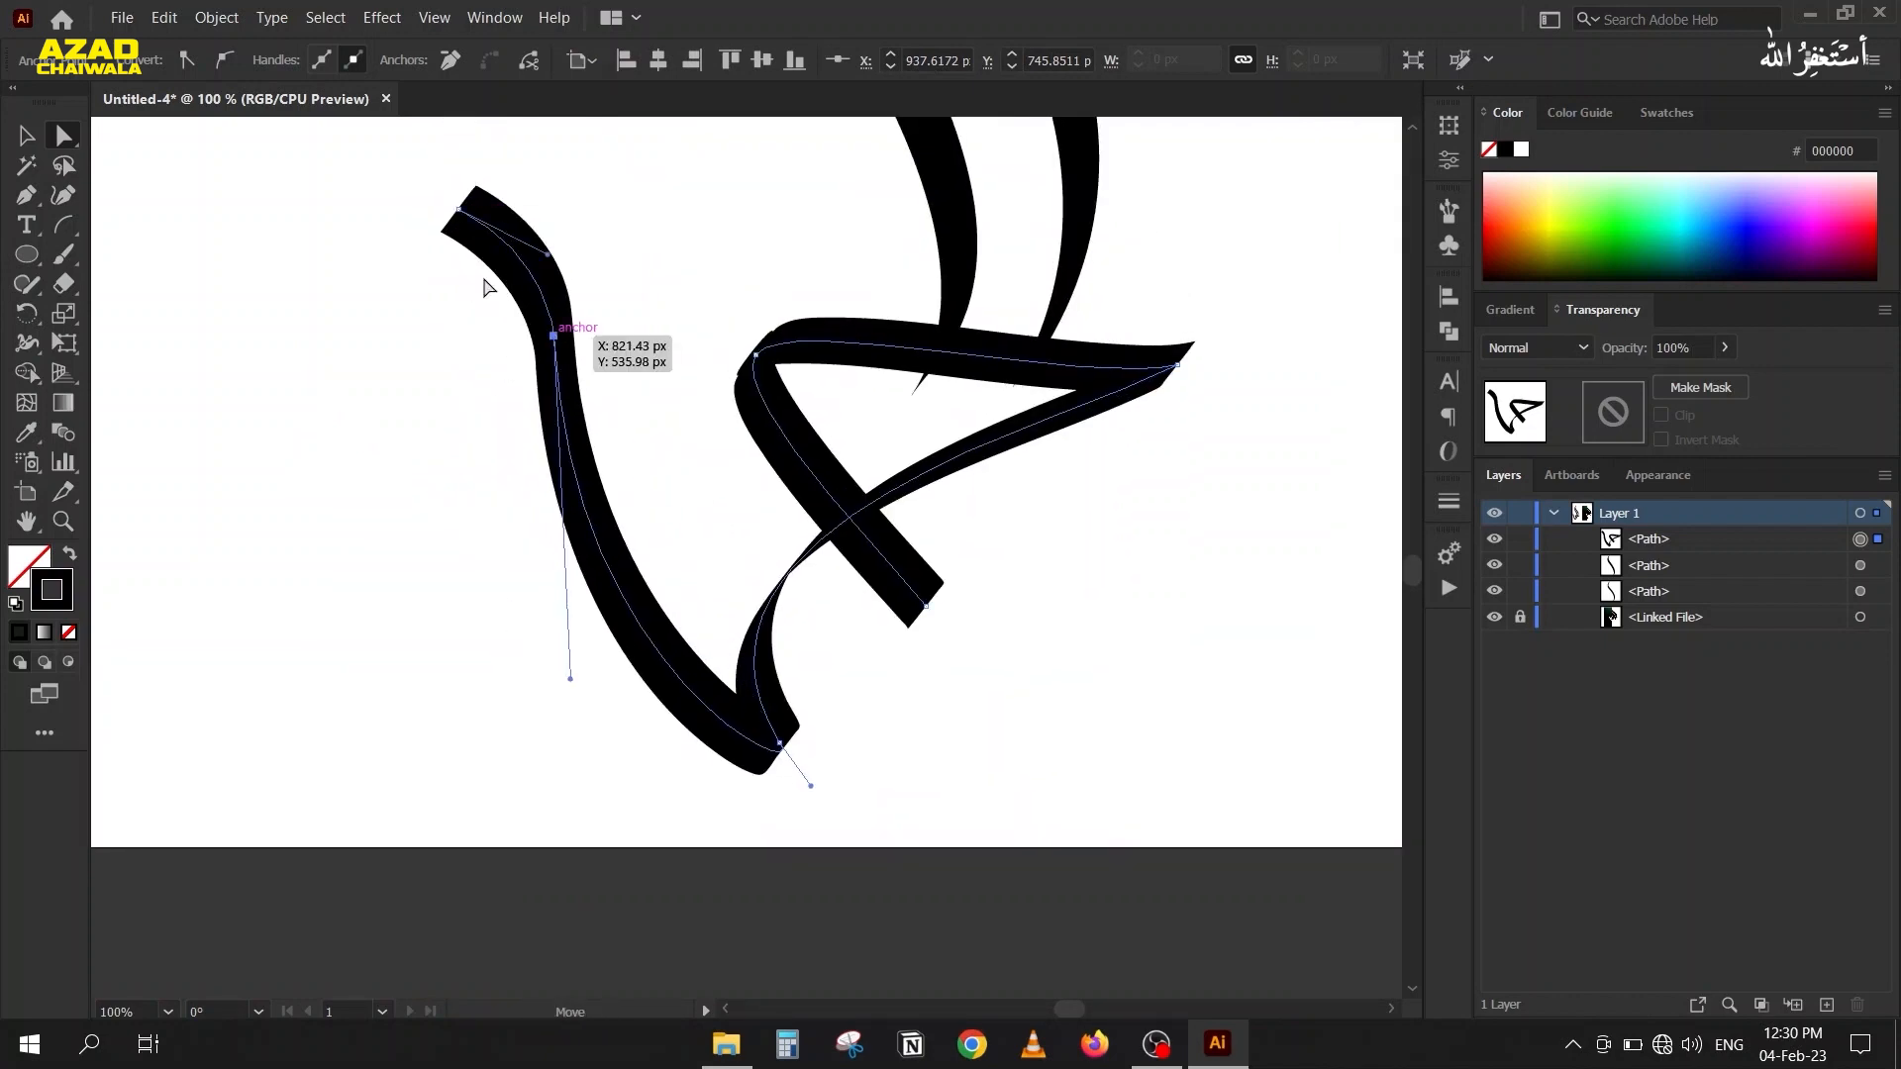
pyautogui.moveTo(458, 241); pyautogui.dragTo(475, 440)
pyautogui.scroll(-1, 533, 335)
pyautogui.scroll(-1, 533, 345)
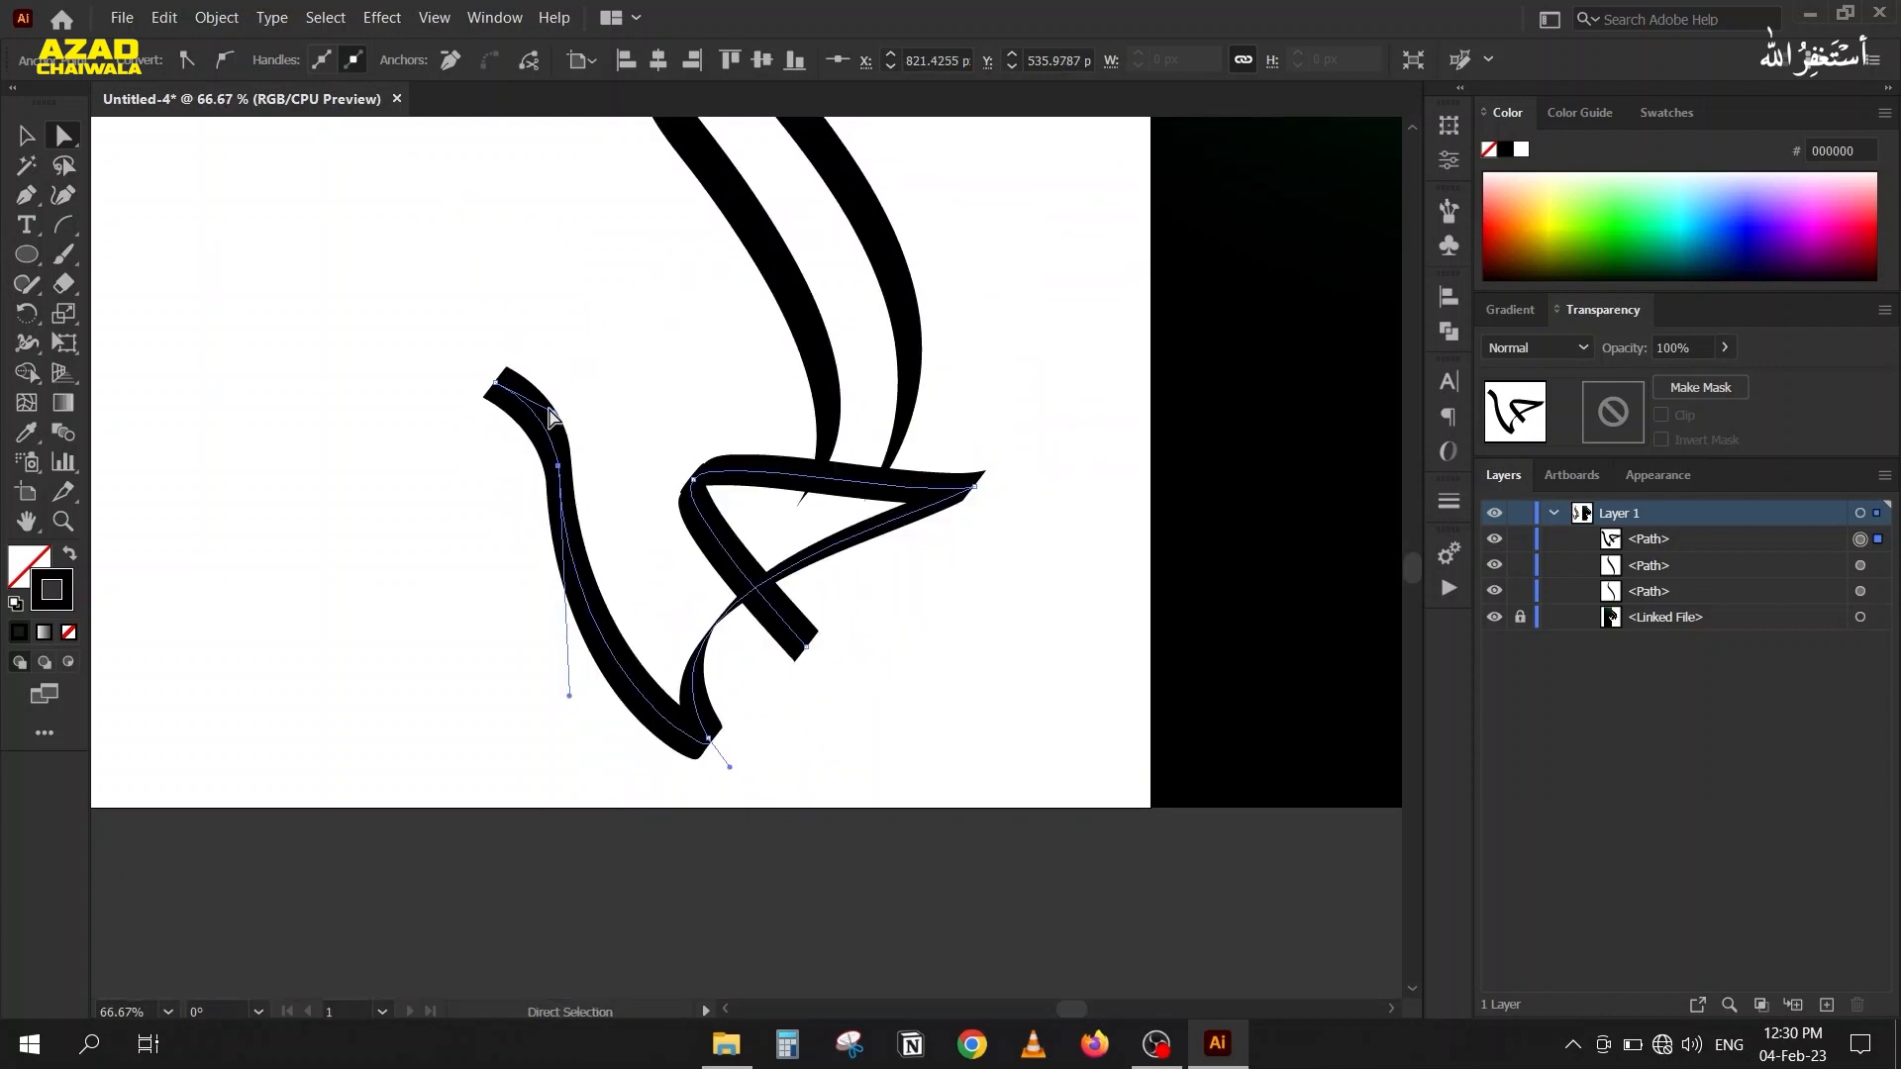
pyautogui.moveTo(556, 423); pyautogui.dragTo(564, 433)
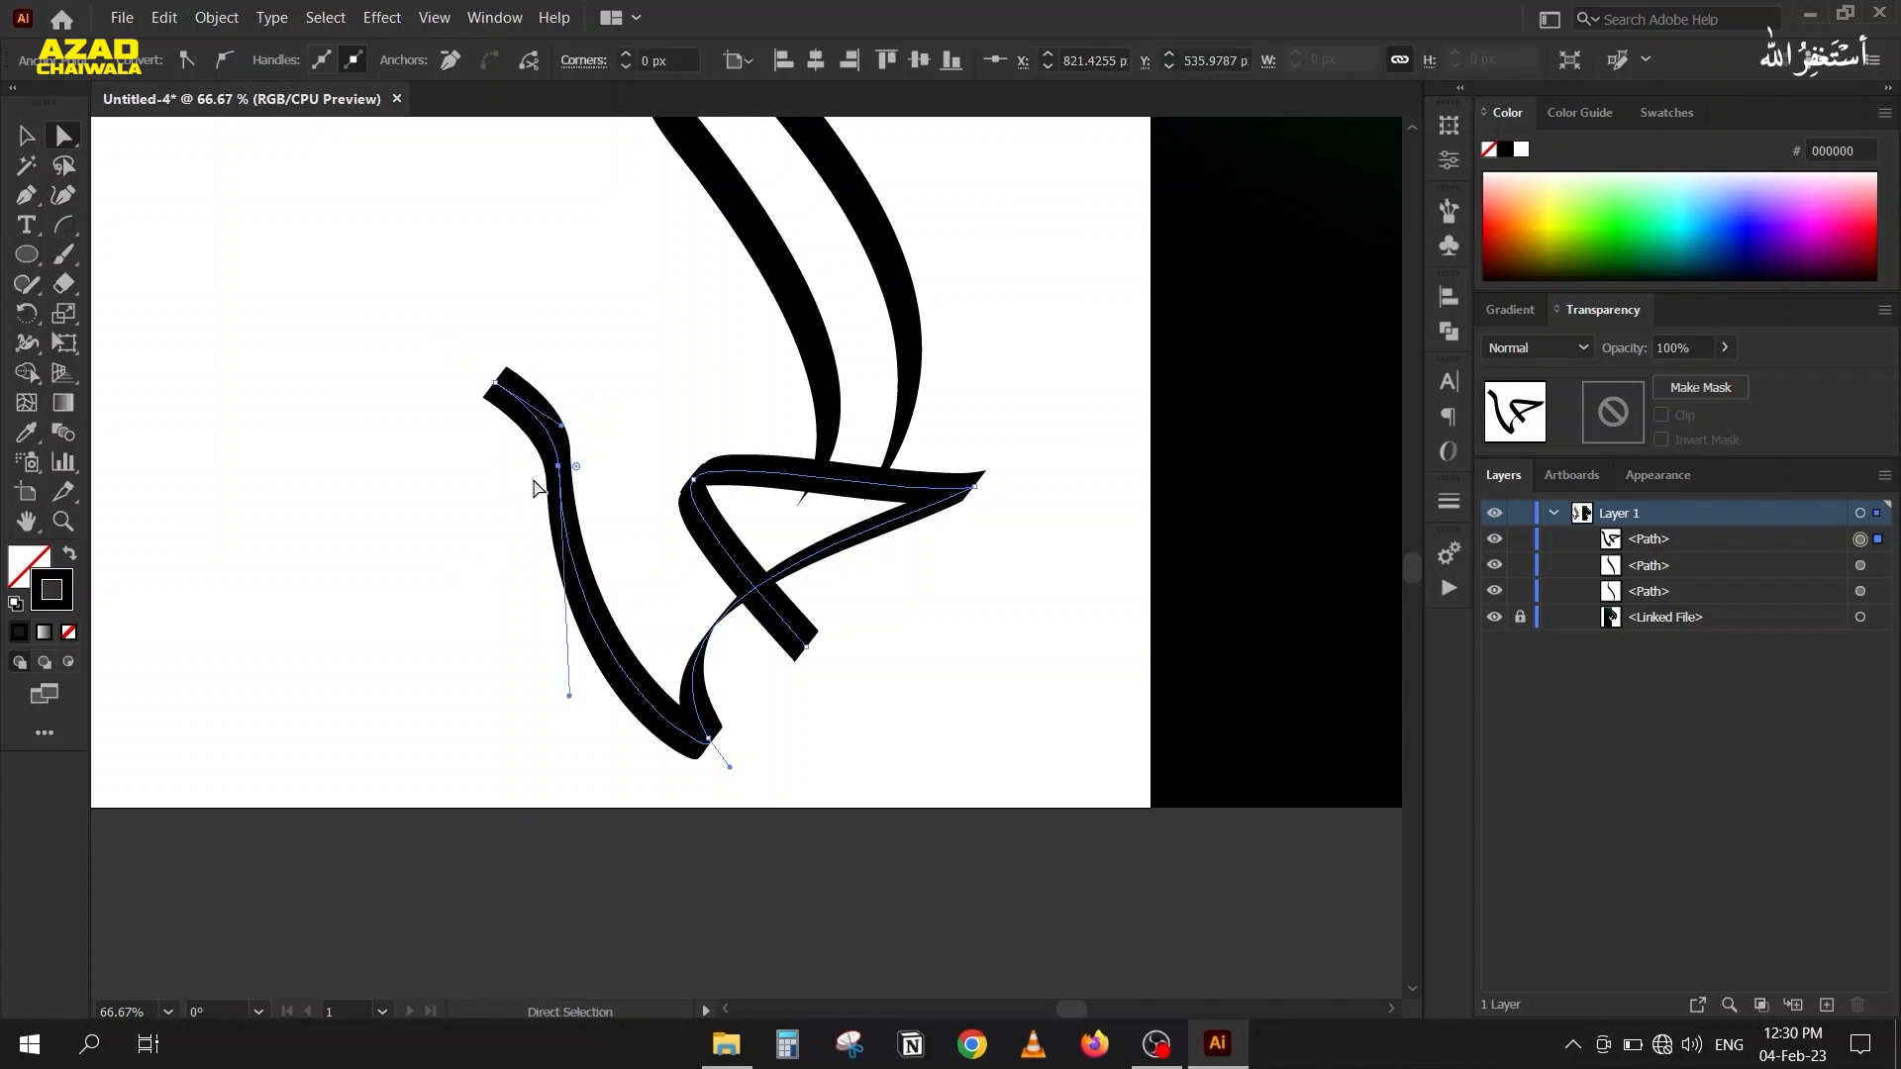
# Delete the anchor at the left stroke's bend and reshape the stroke into an S-curve with its end and bottom-corner handles.
pyautogui.press('p')
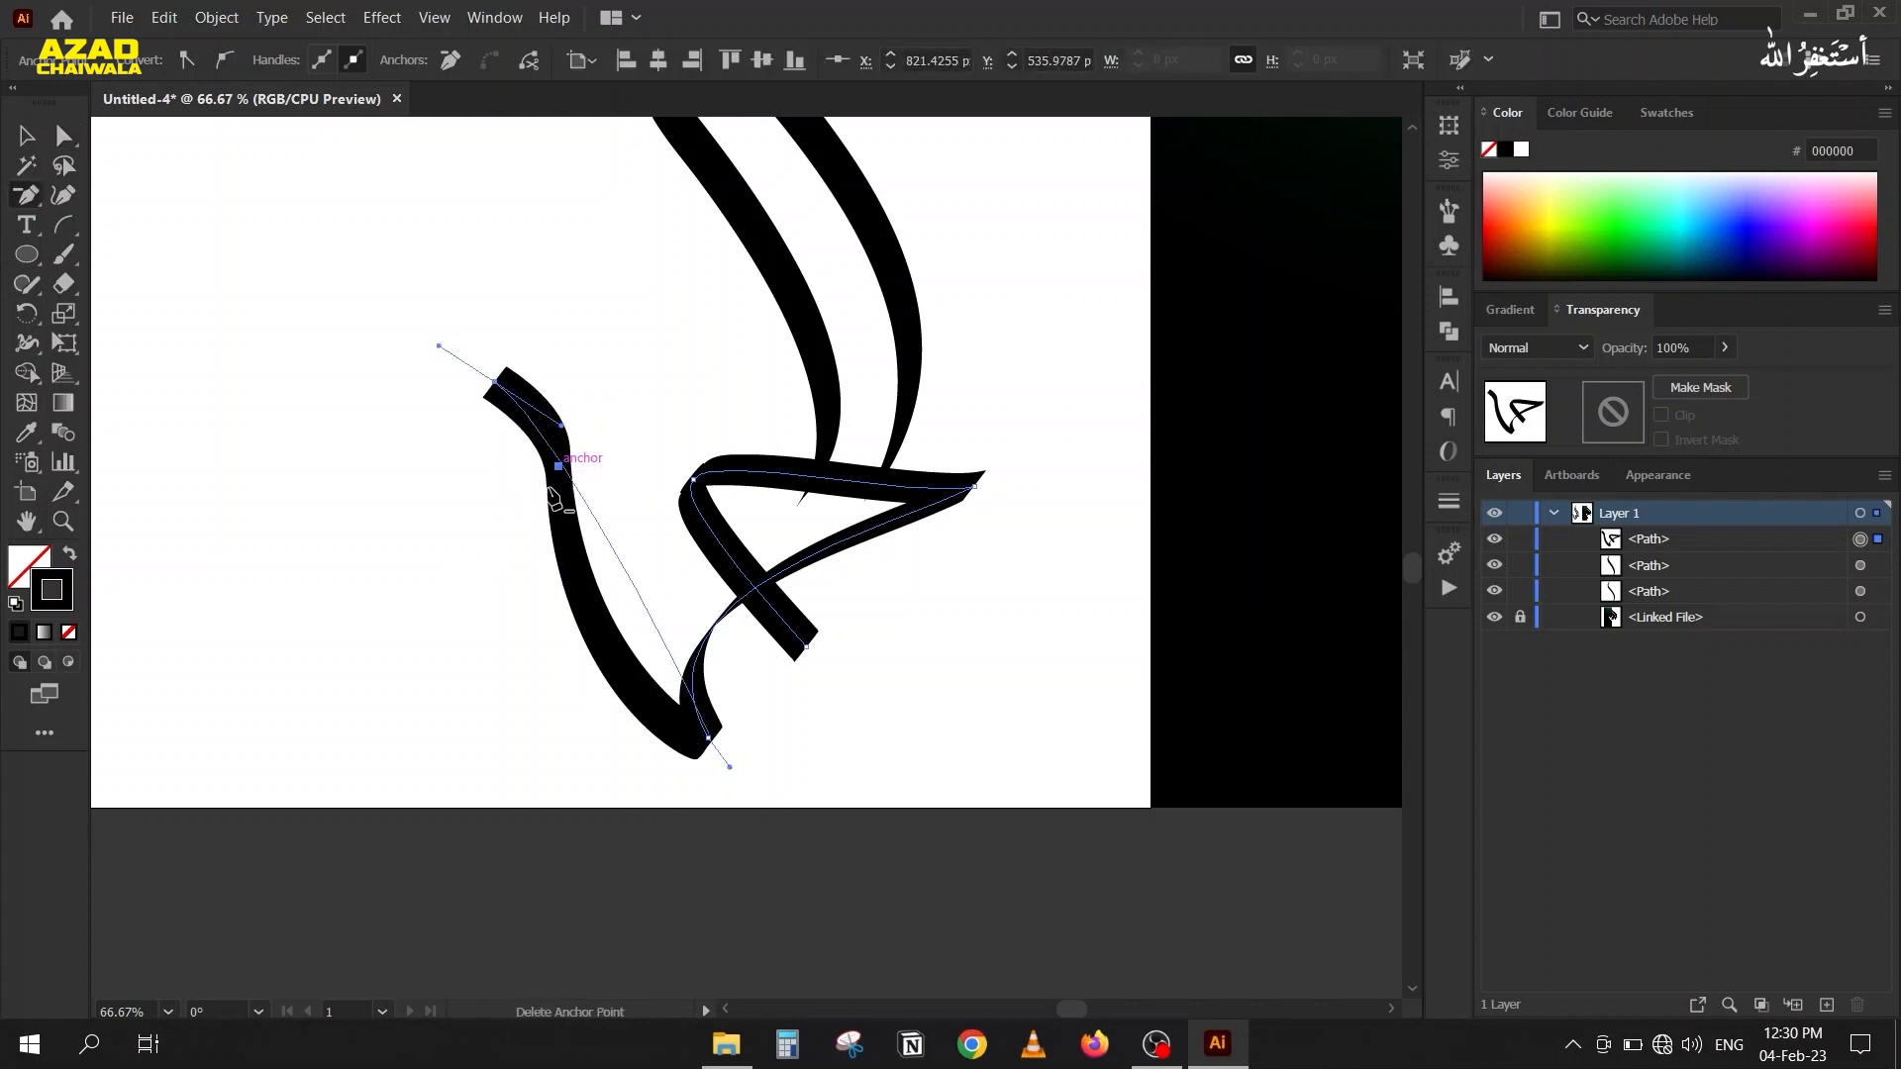
pyautogui.click(557, 467)
pyautogui.press('a')
pyautogui.click(708, 739)
pyautogui.moveTo(622, 597)
pyautogui.mouseDown()
pyautogui.moveTo(581, 635)
pyautogui.moveTo(639, 629)
pyautogui.moveTo(706, 658)
pyautogui.moveTo(627, 553)
pyautogui.moveTo(627, 587)
pyautogui.mouseUp()
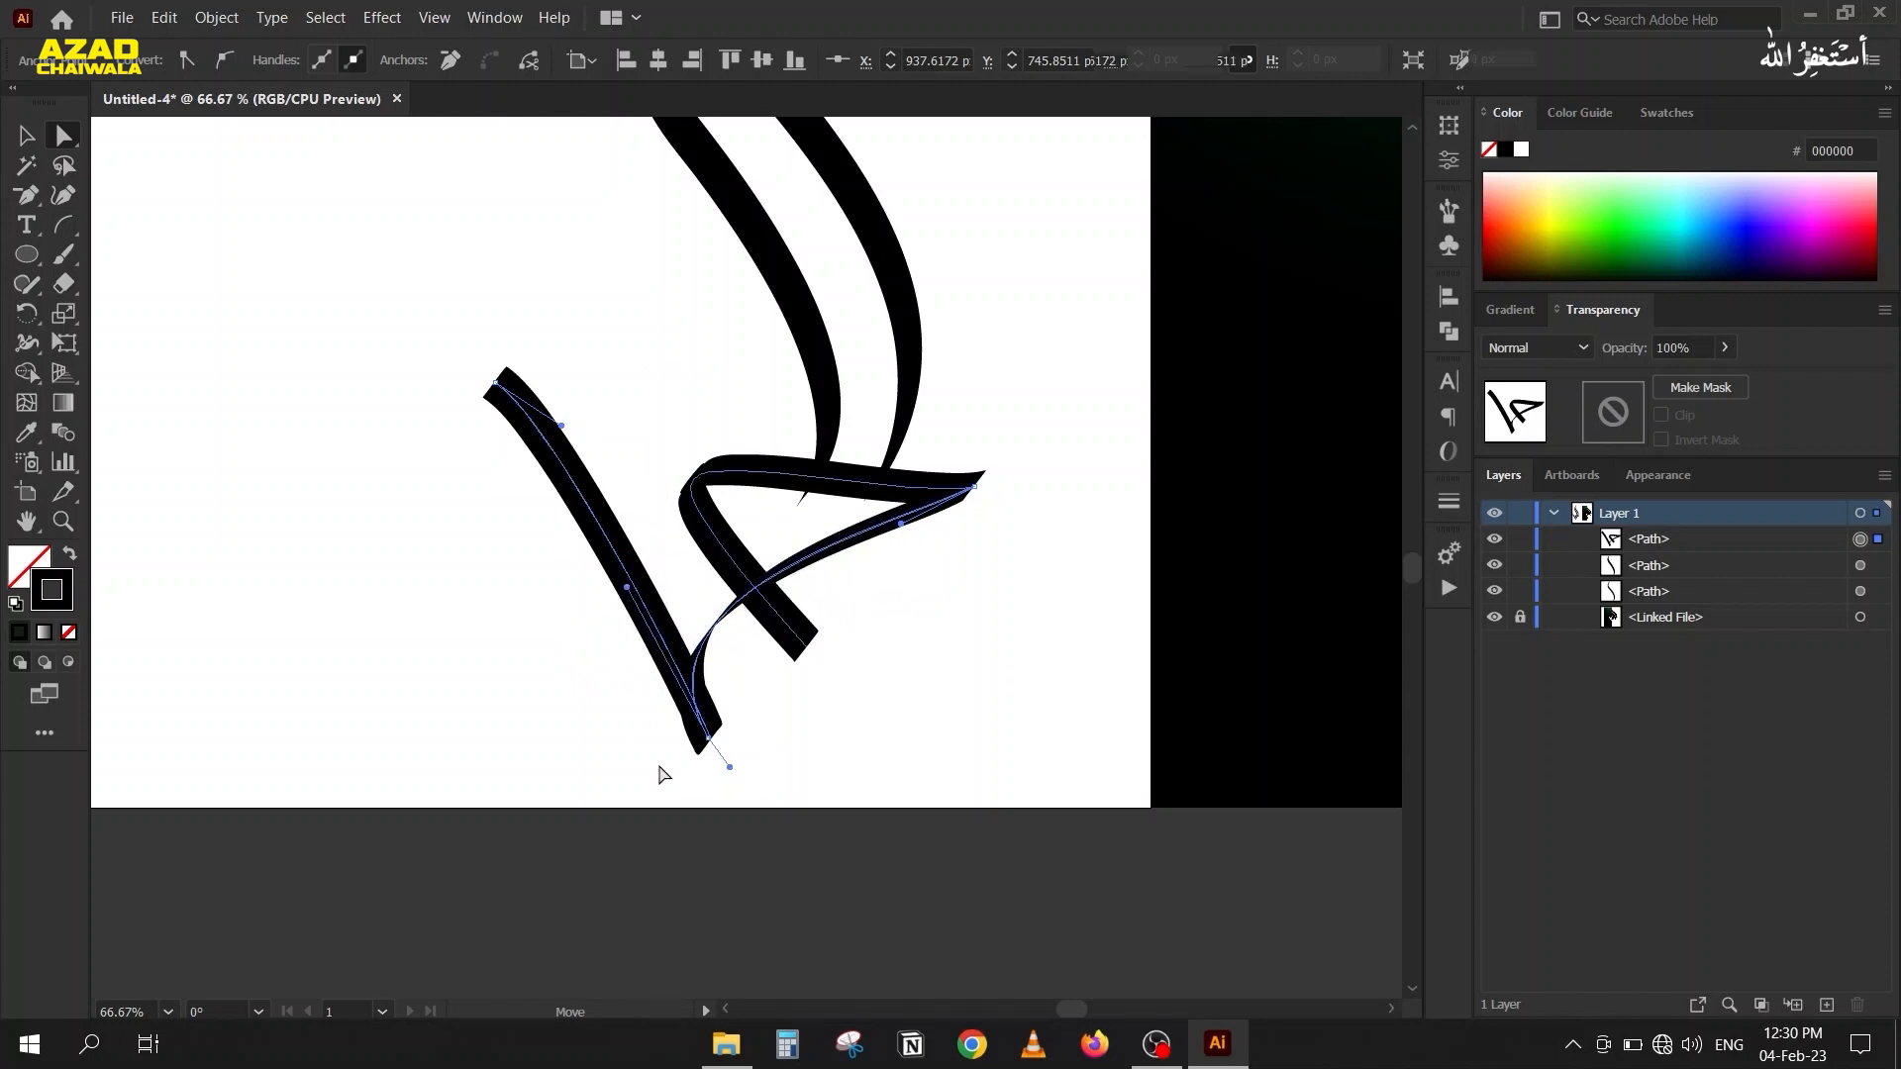
pyautogui.moveTo(730, 767); pyautogui.dragTo(569, 725)
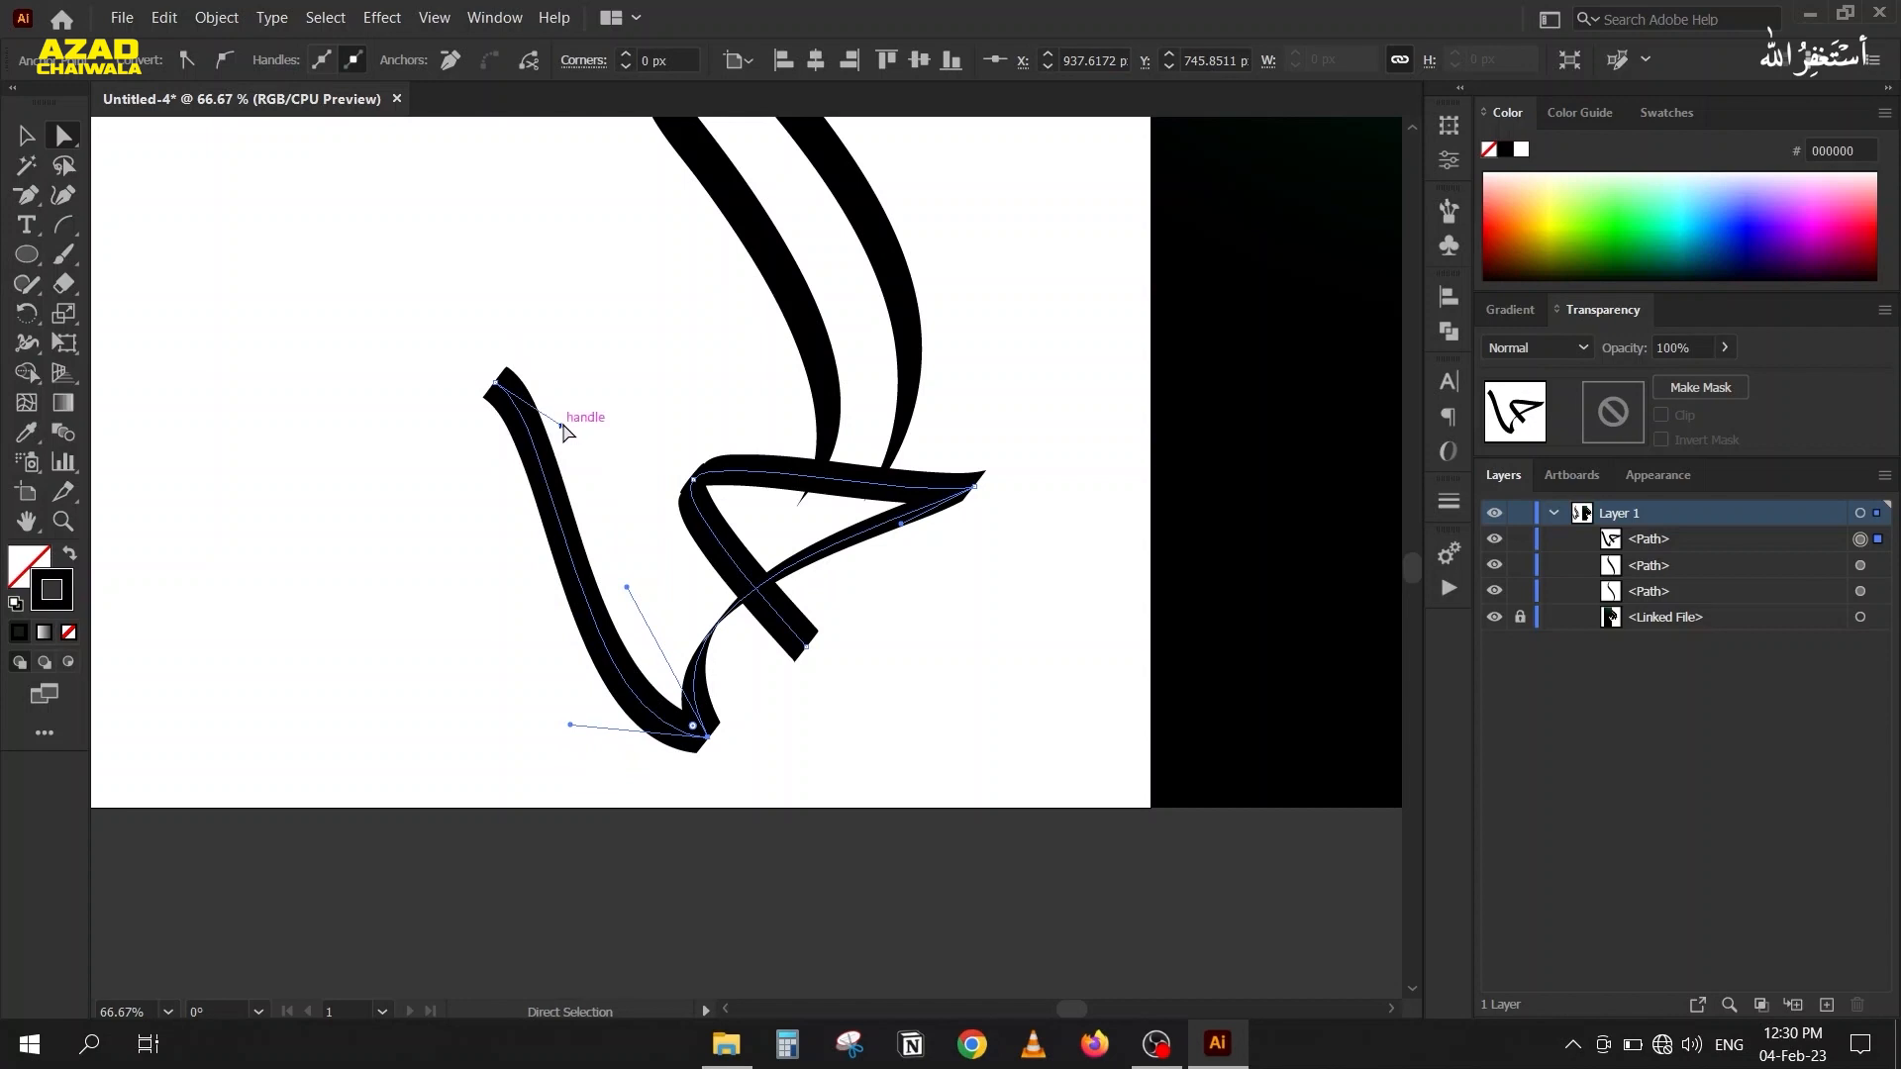
pyautogui.moveTo(563, 427); pyautogui.dragTo(626, 442)
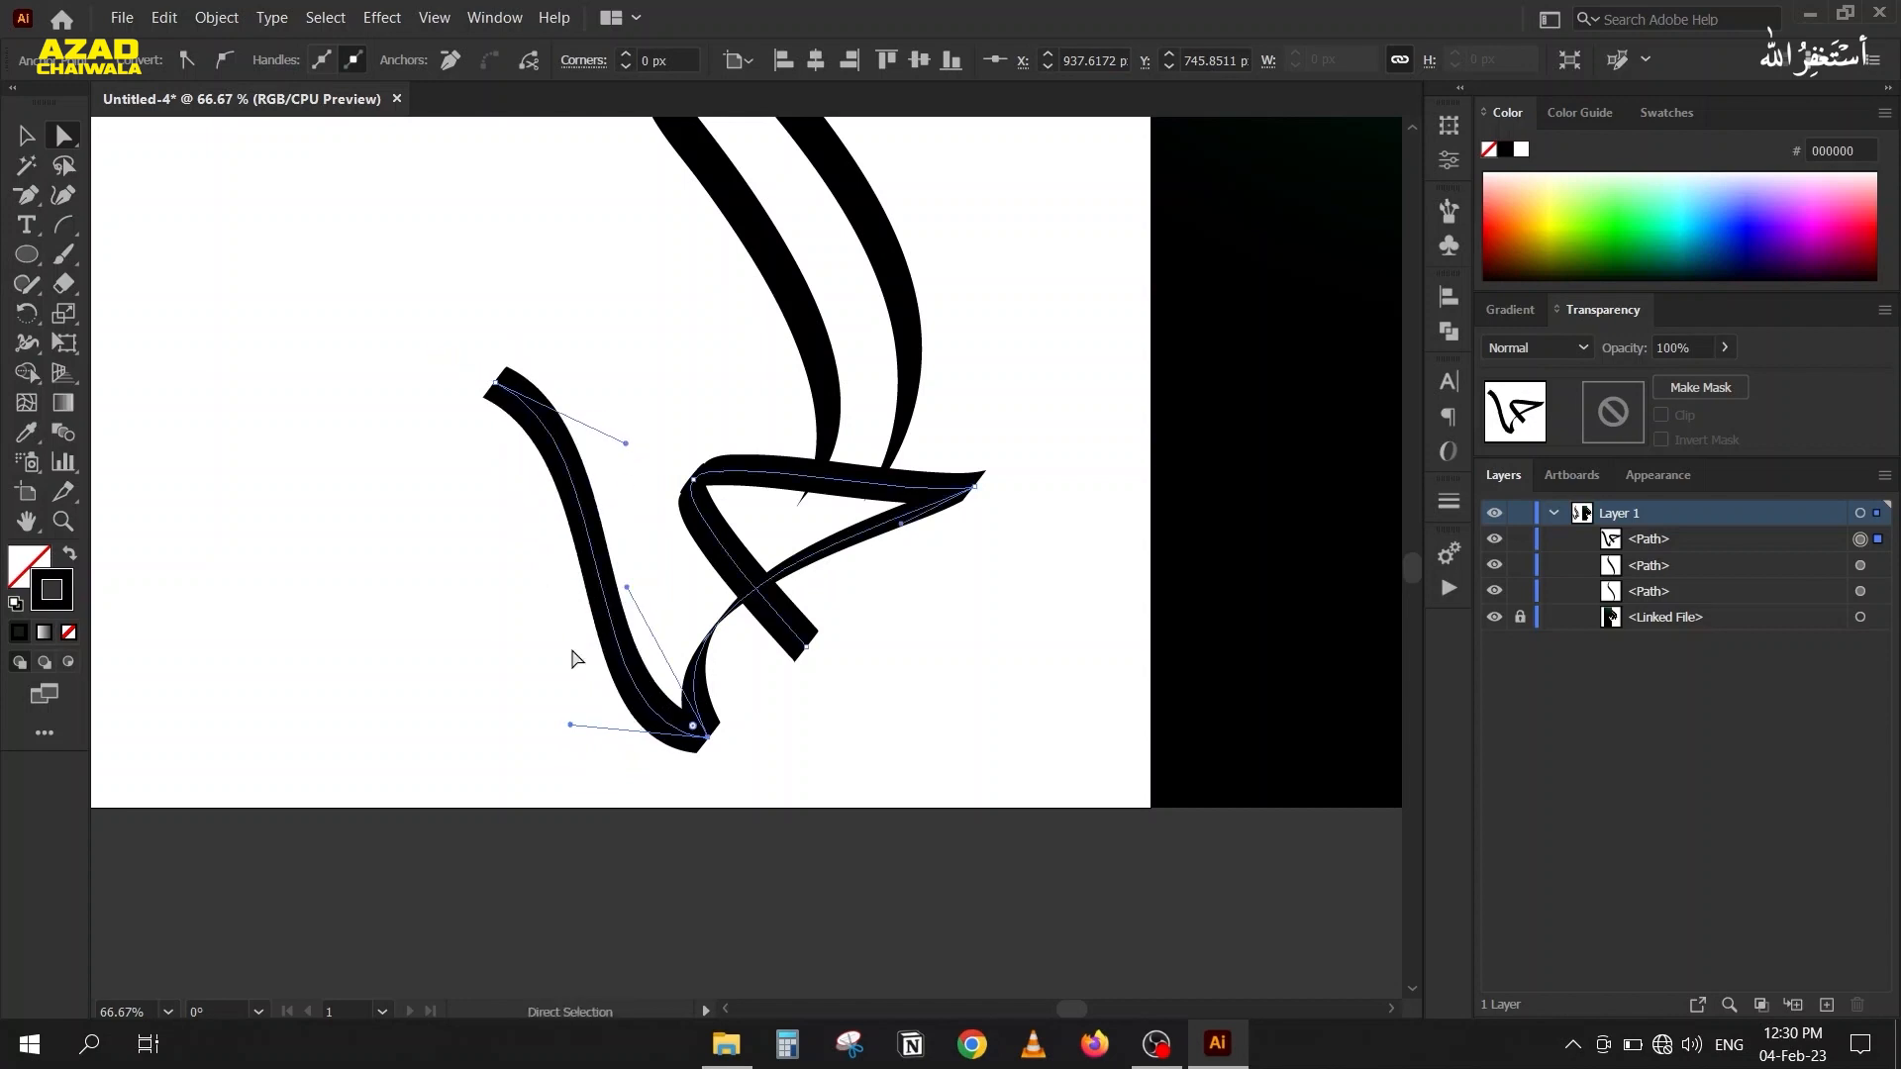
pyautogui.moveTo(571, 725); pyautogui.dragTo(550, 710)
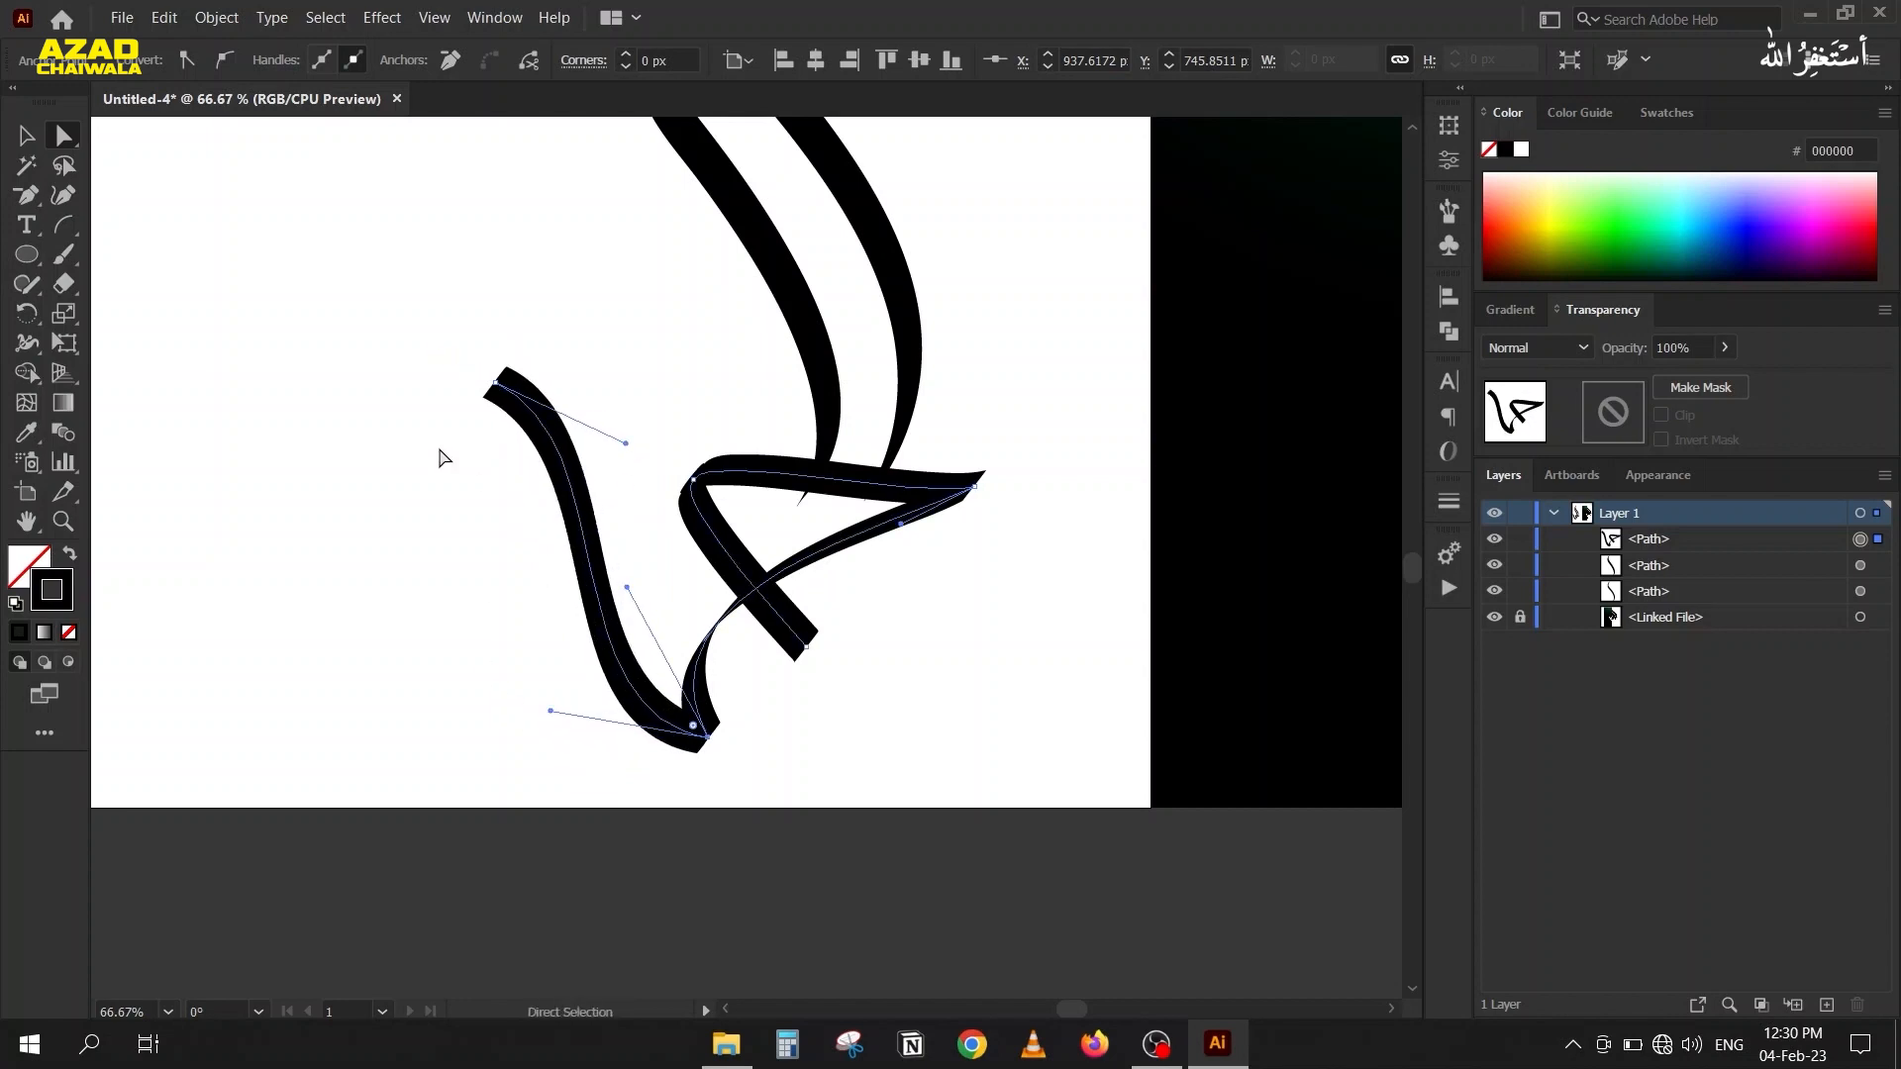
# Move the left stroke's upper end anchor slightly down and deselect the path.
pyautogui.click(496, 382)
pyautogui.moveTo(497, 383); pyautogui.dragTo(495, 411)
pyautogui.click(358, 503)
# Draw a bowl-shaped Pen path curving down and left from the middle of the long left stroke, and deselect it.
pyautogui.scroll(-2, 362, 499)
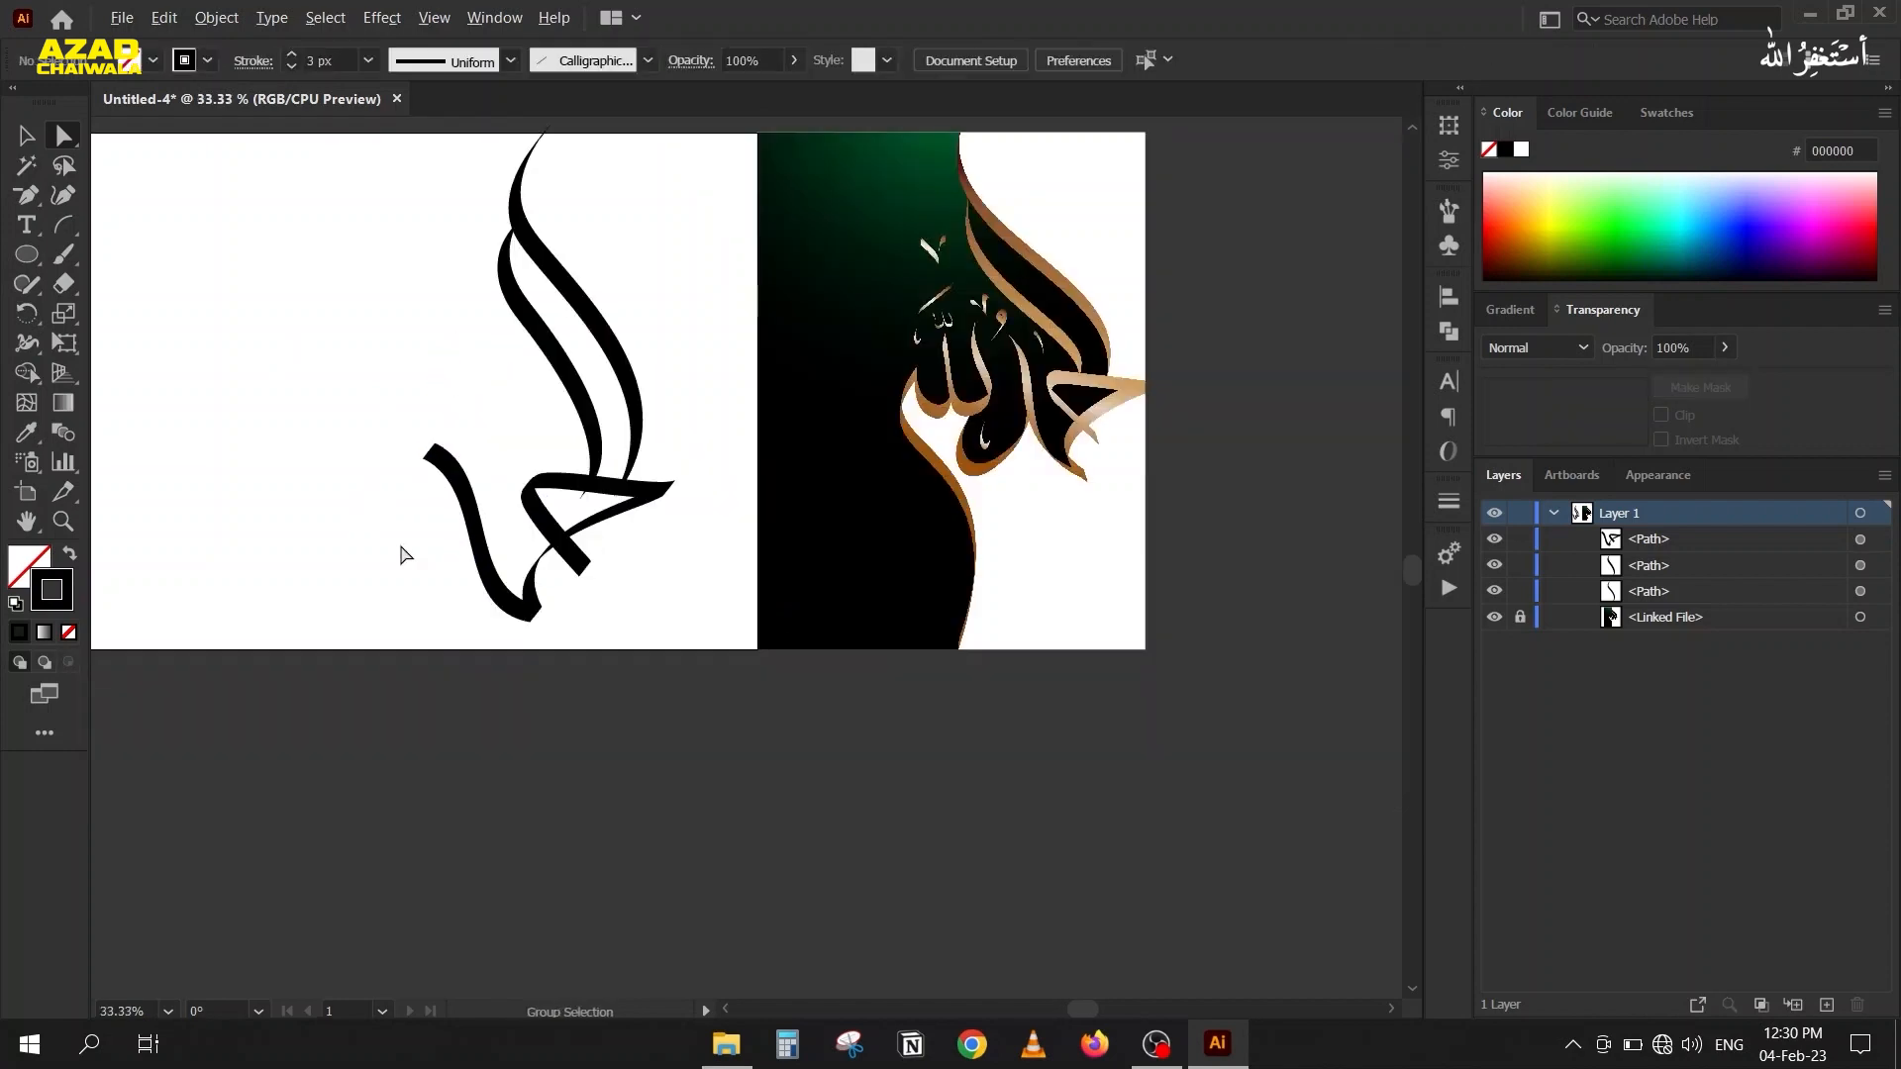
pyautogui.scroll(1, 406, 554)
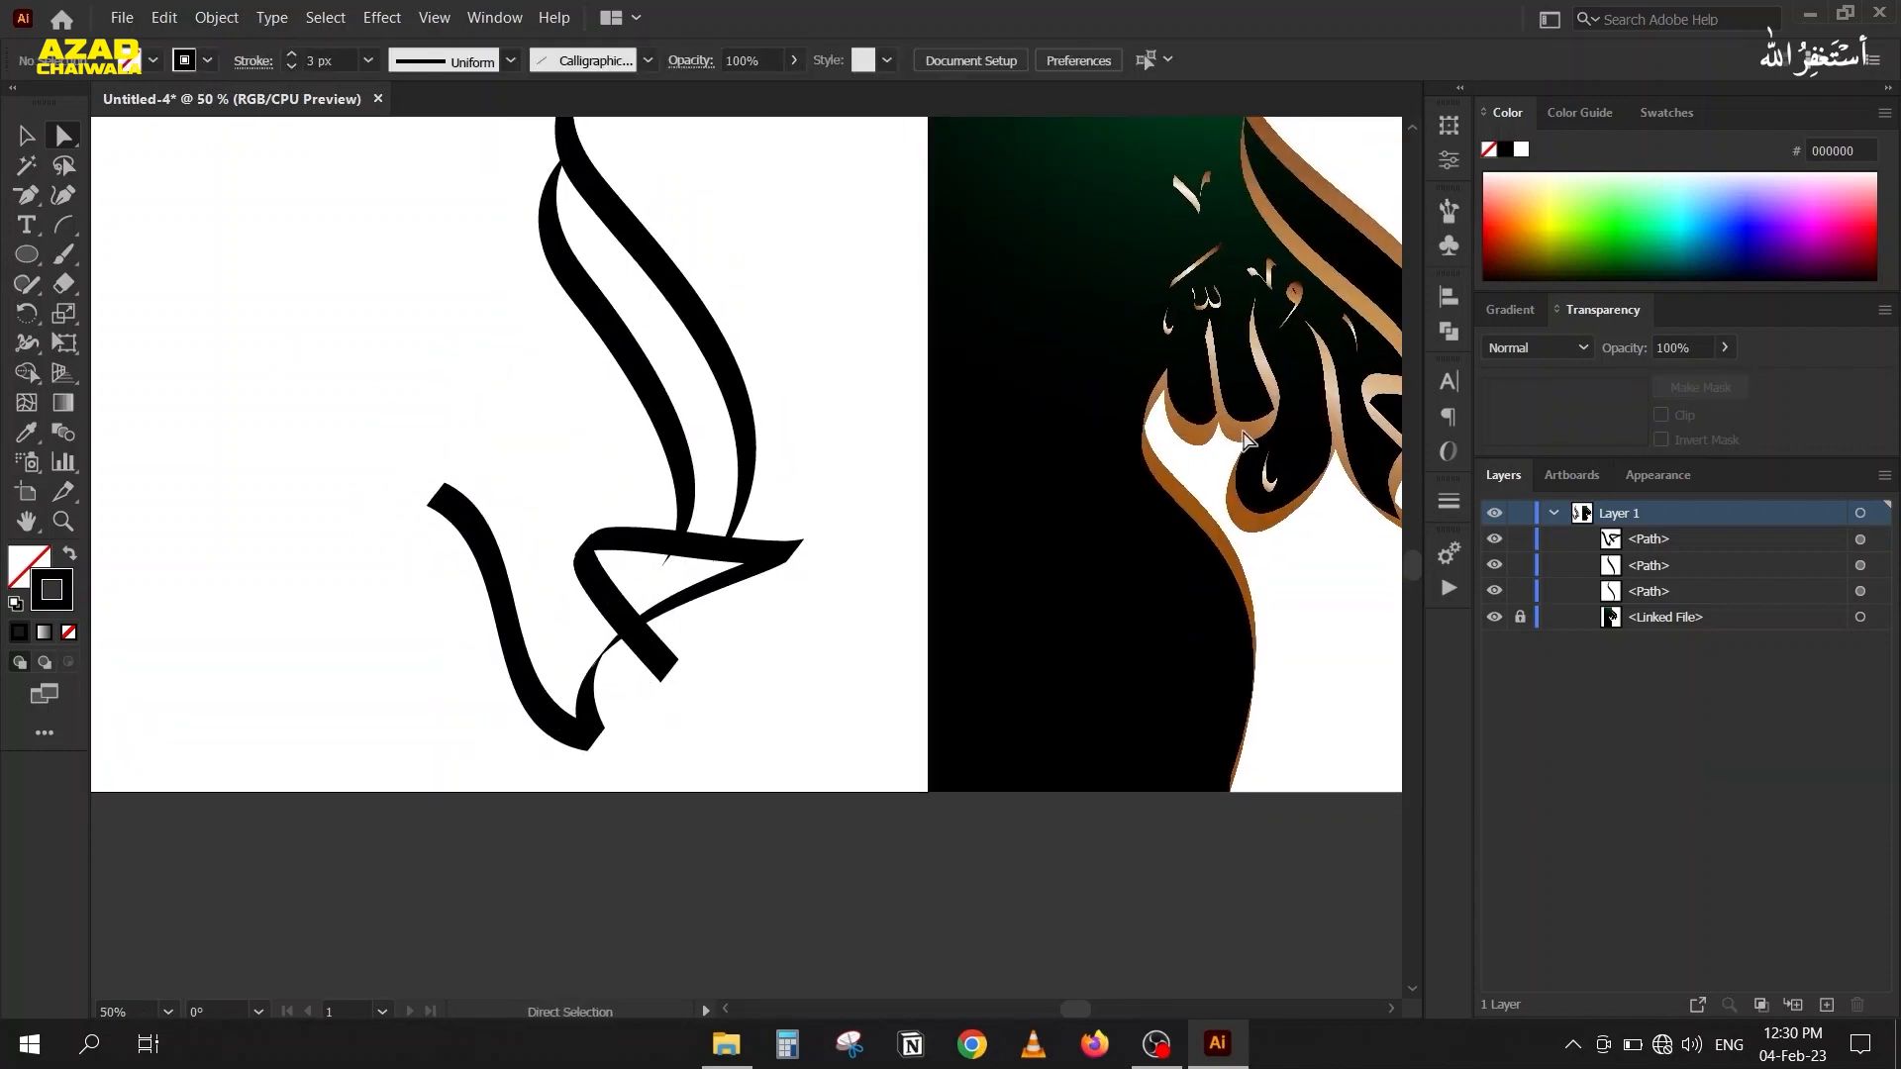
pyautogui.press('p')
pyautogui.click(505, 606)
pyautogui.moveTo(382, 717); pyautogui.dragTo(324, 687)
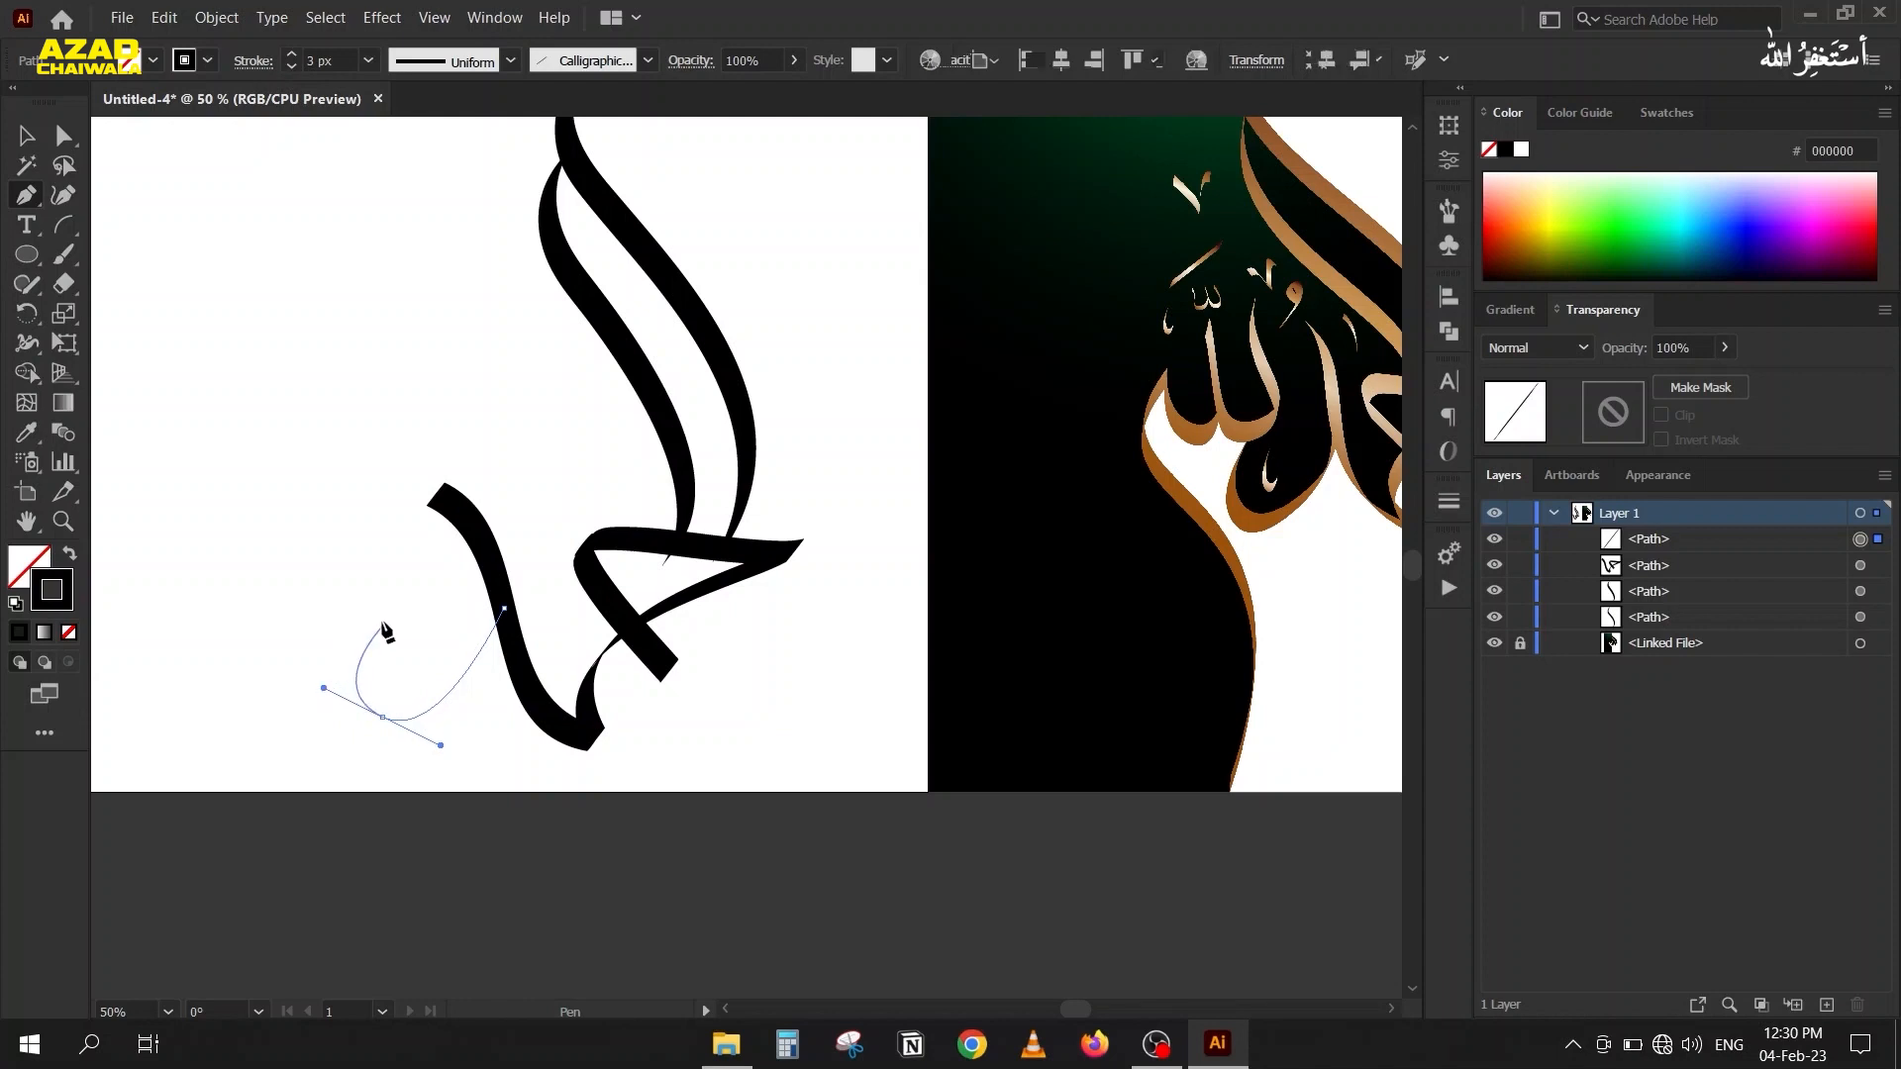
pyautogui.click(387, 607)
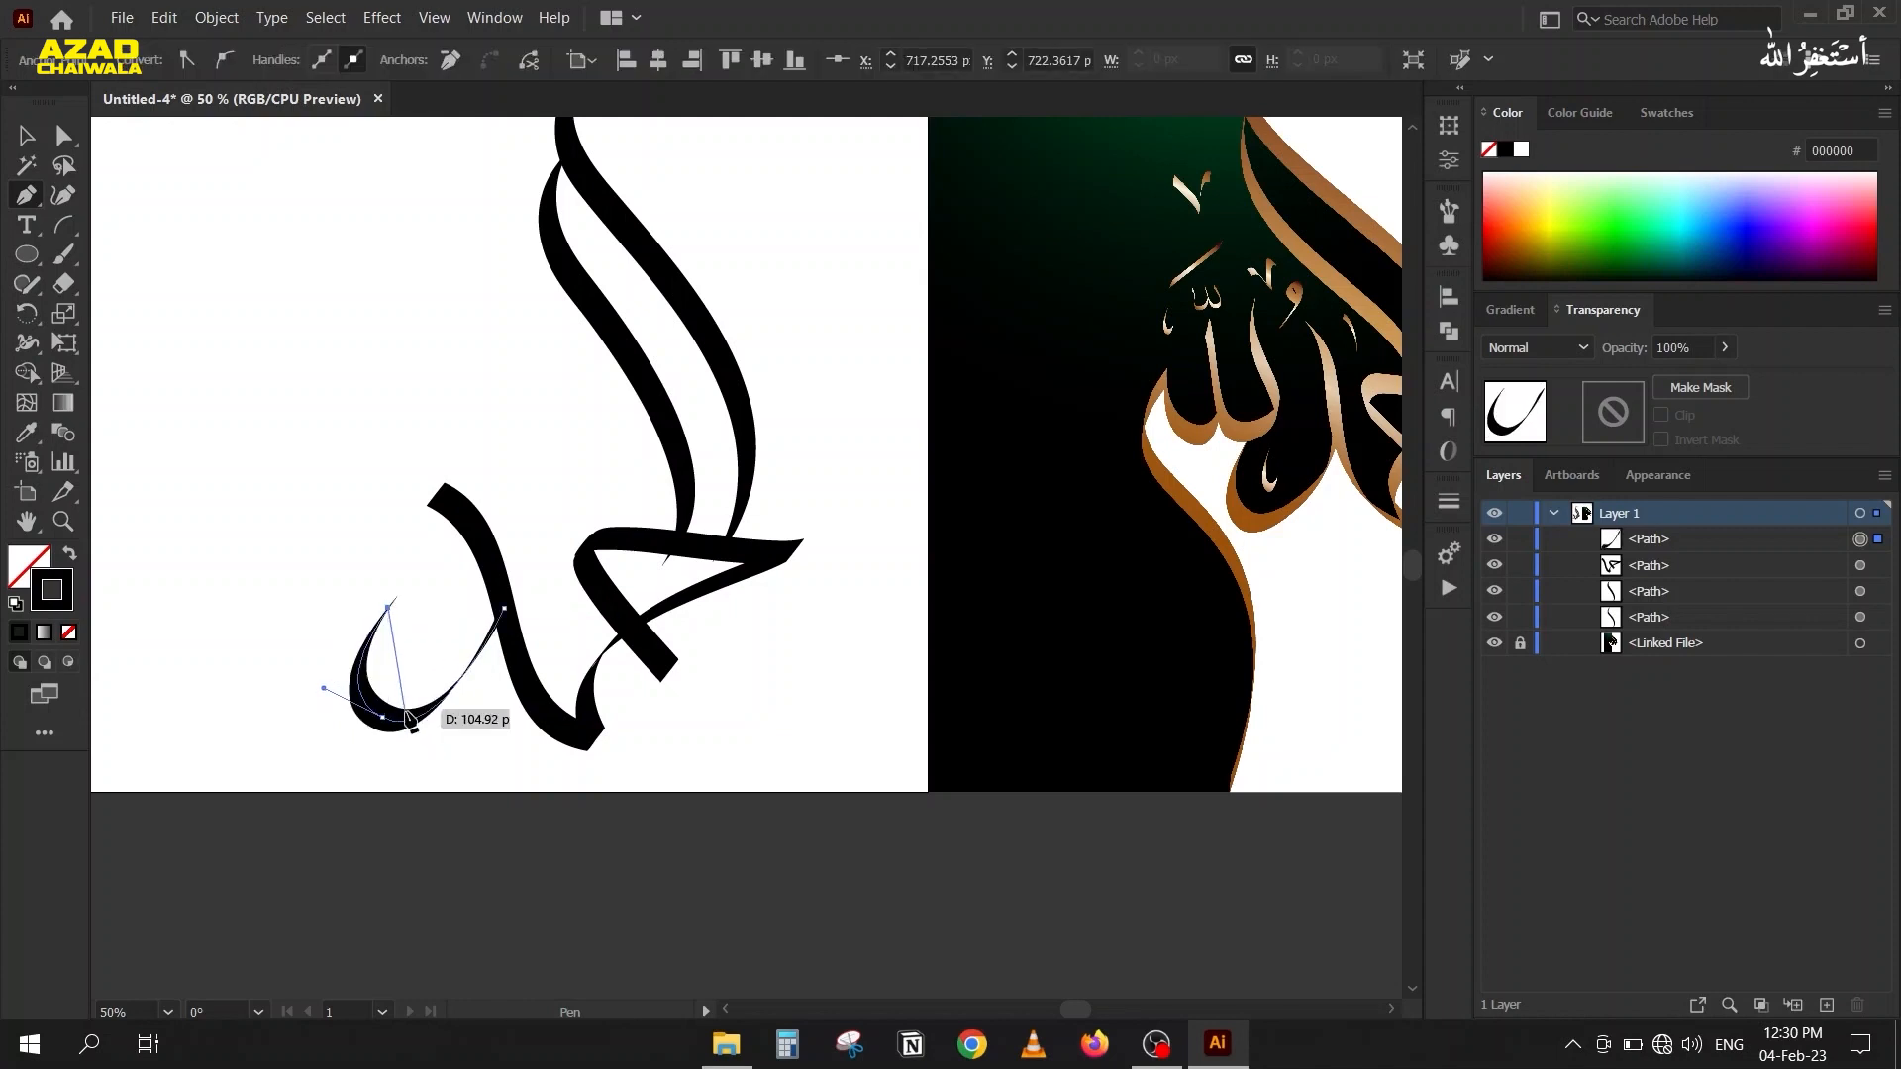
pyautogui.click(29, 137)
pyautogui.click(220, 471)
# Try an 82° calligraphic brush angle on the triangular letter path in its stroke options, then cancel.
pyautogui.moveTo(261, 475); pyautogui.dragTo(130, 383)
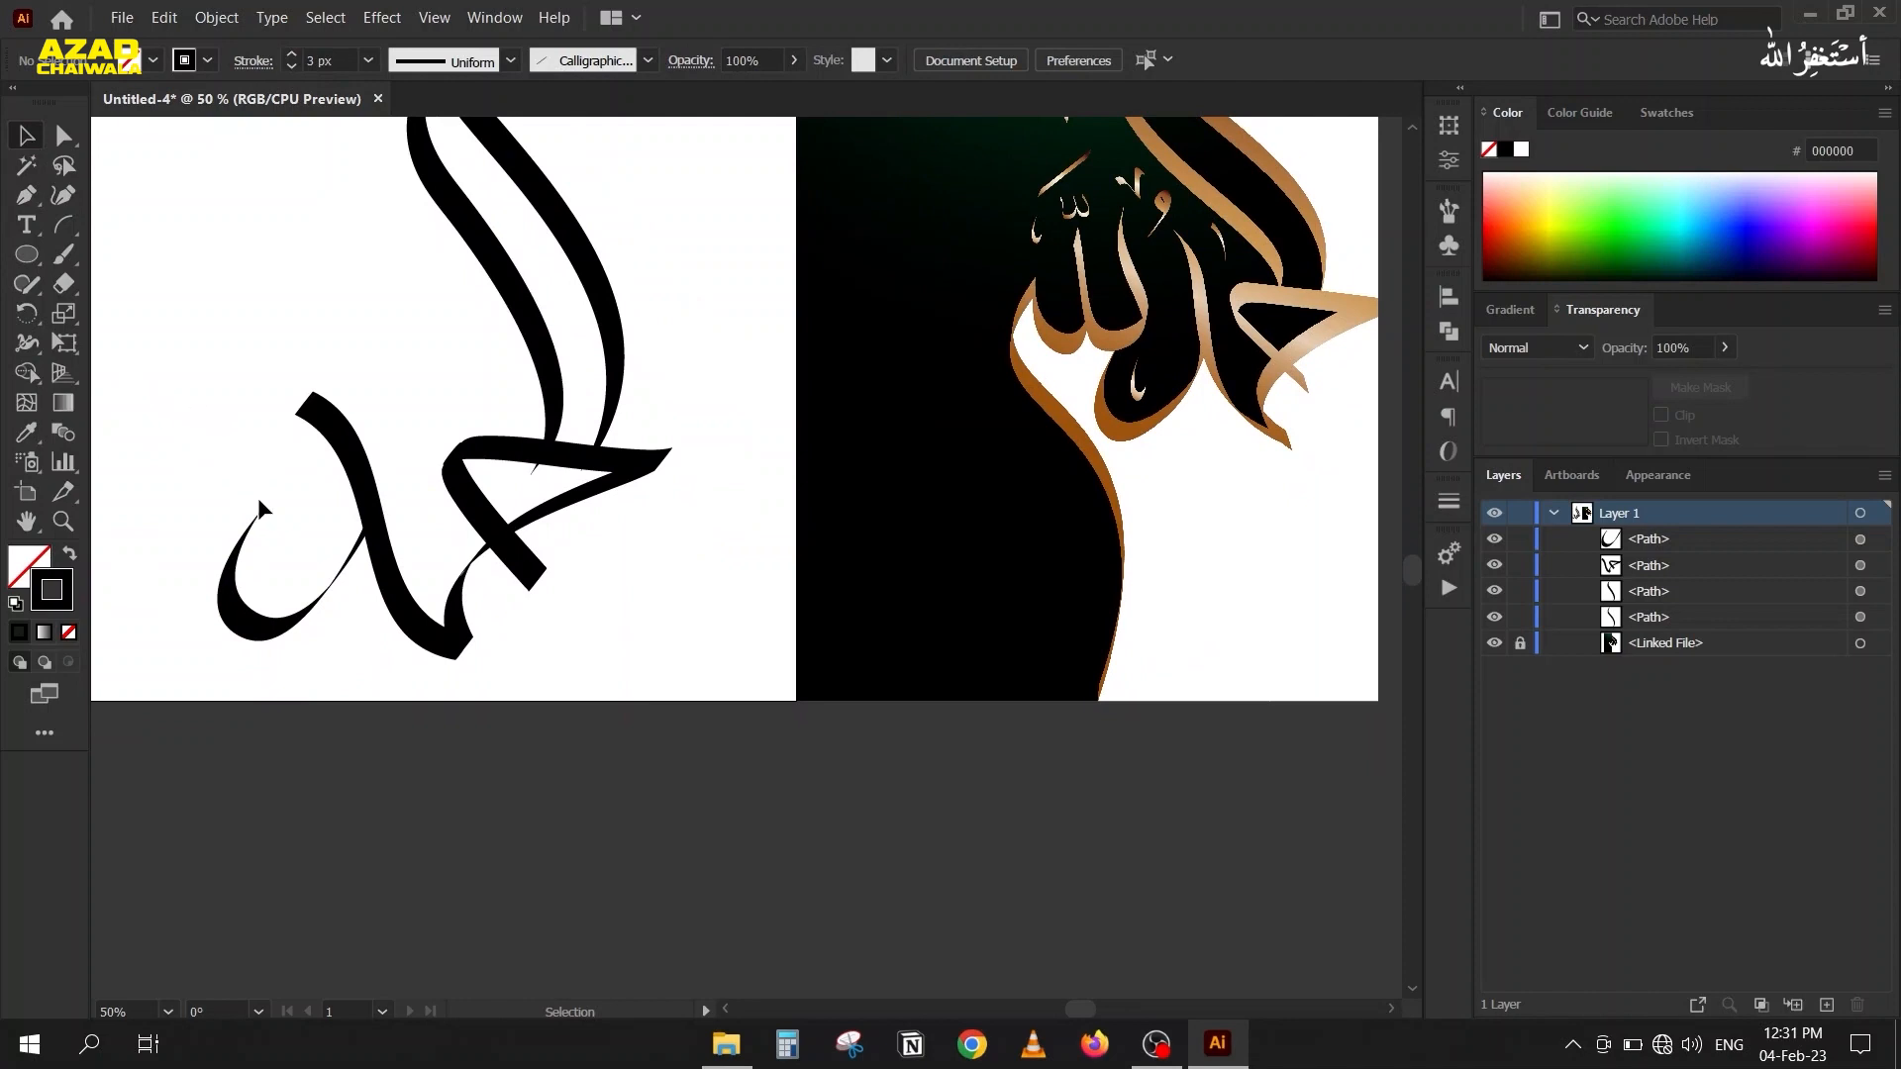
pyautogui.click(525, 558)
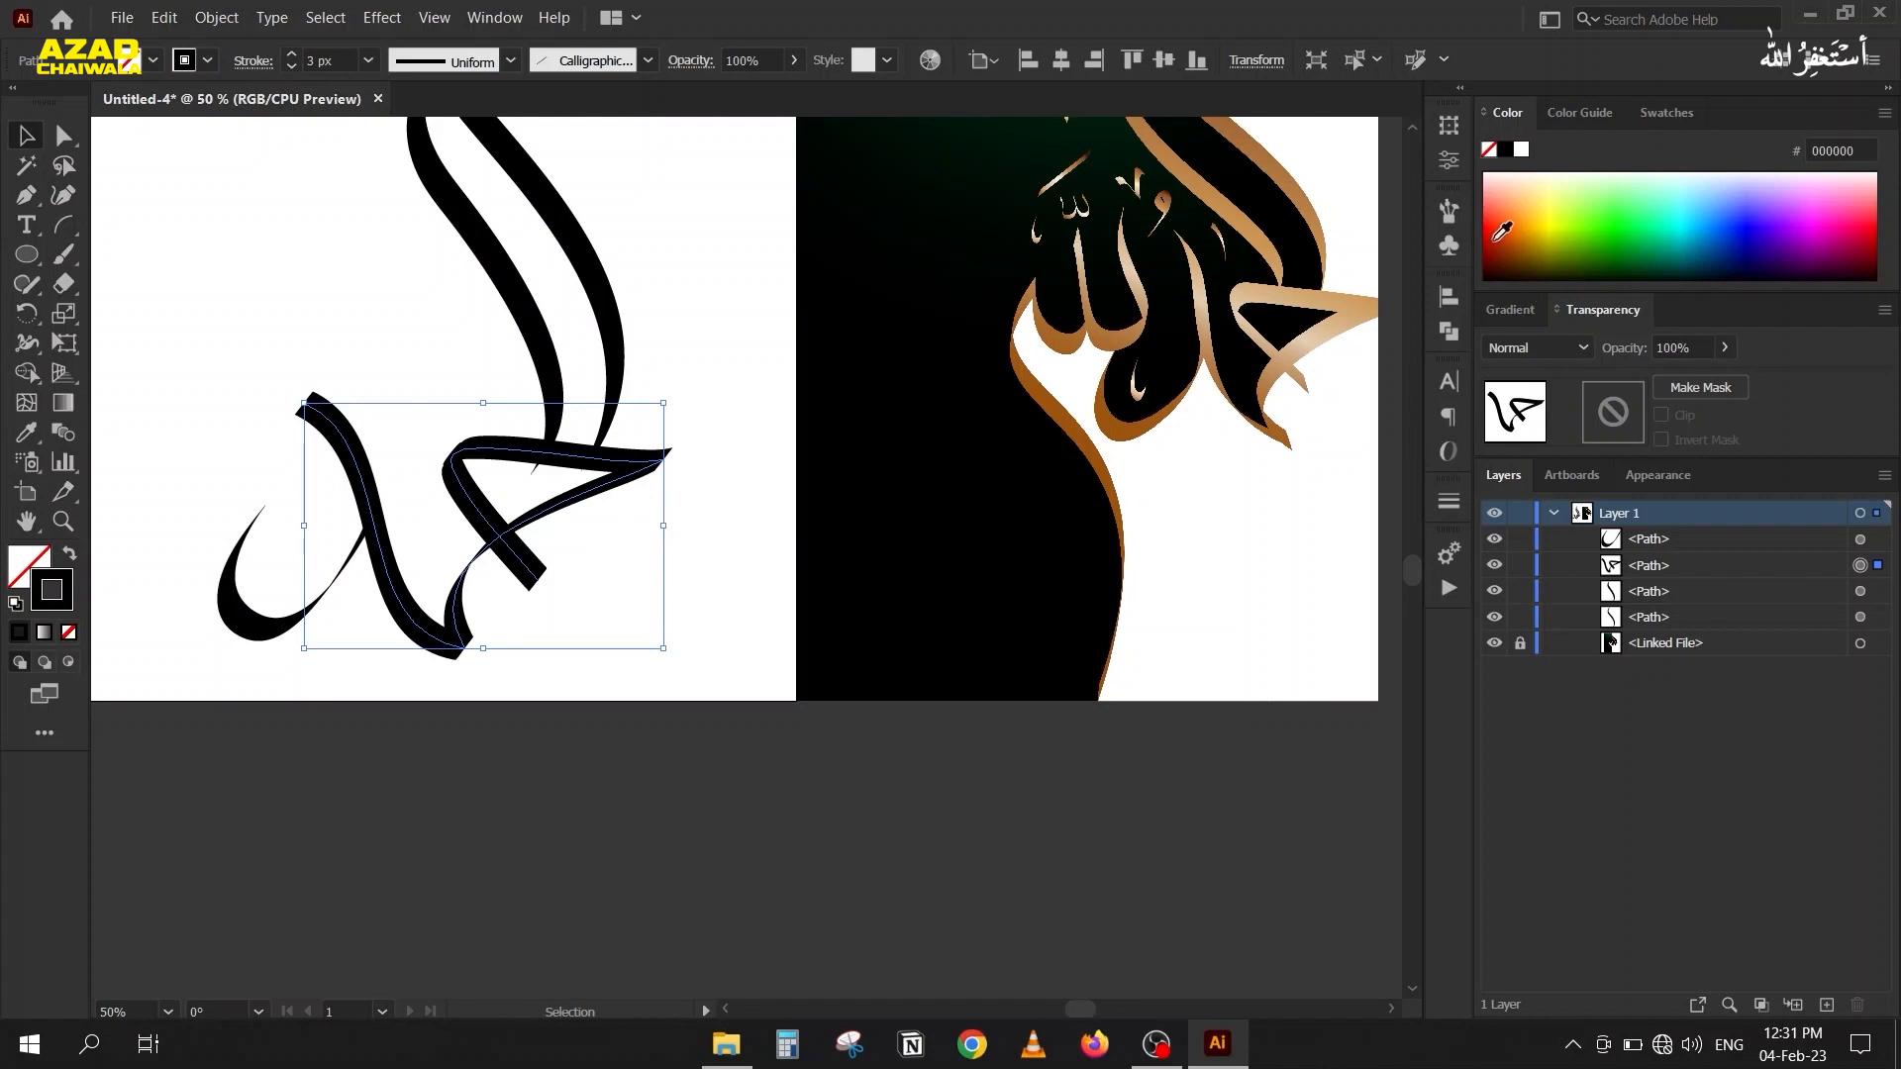
pyautogui.click(1449, 211)
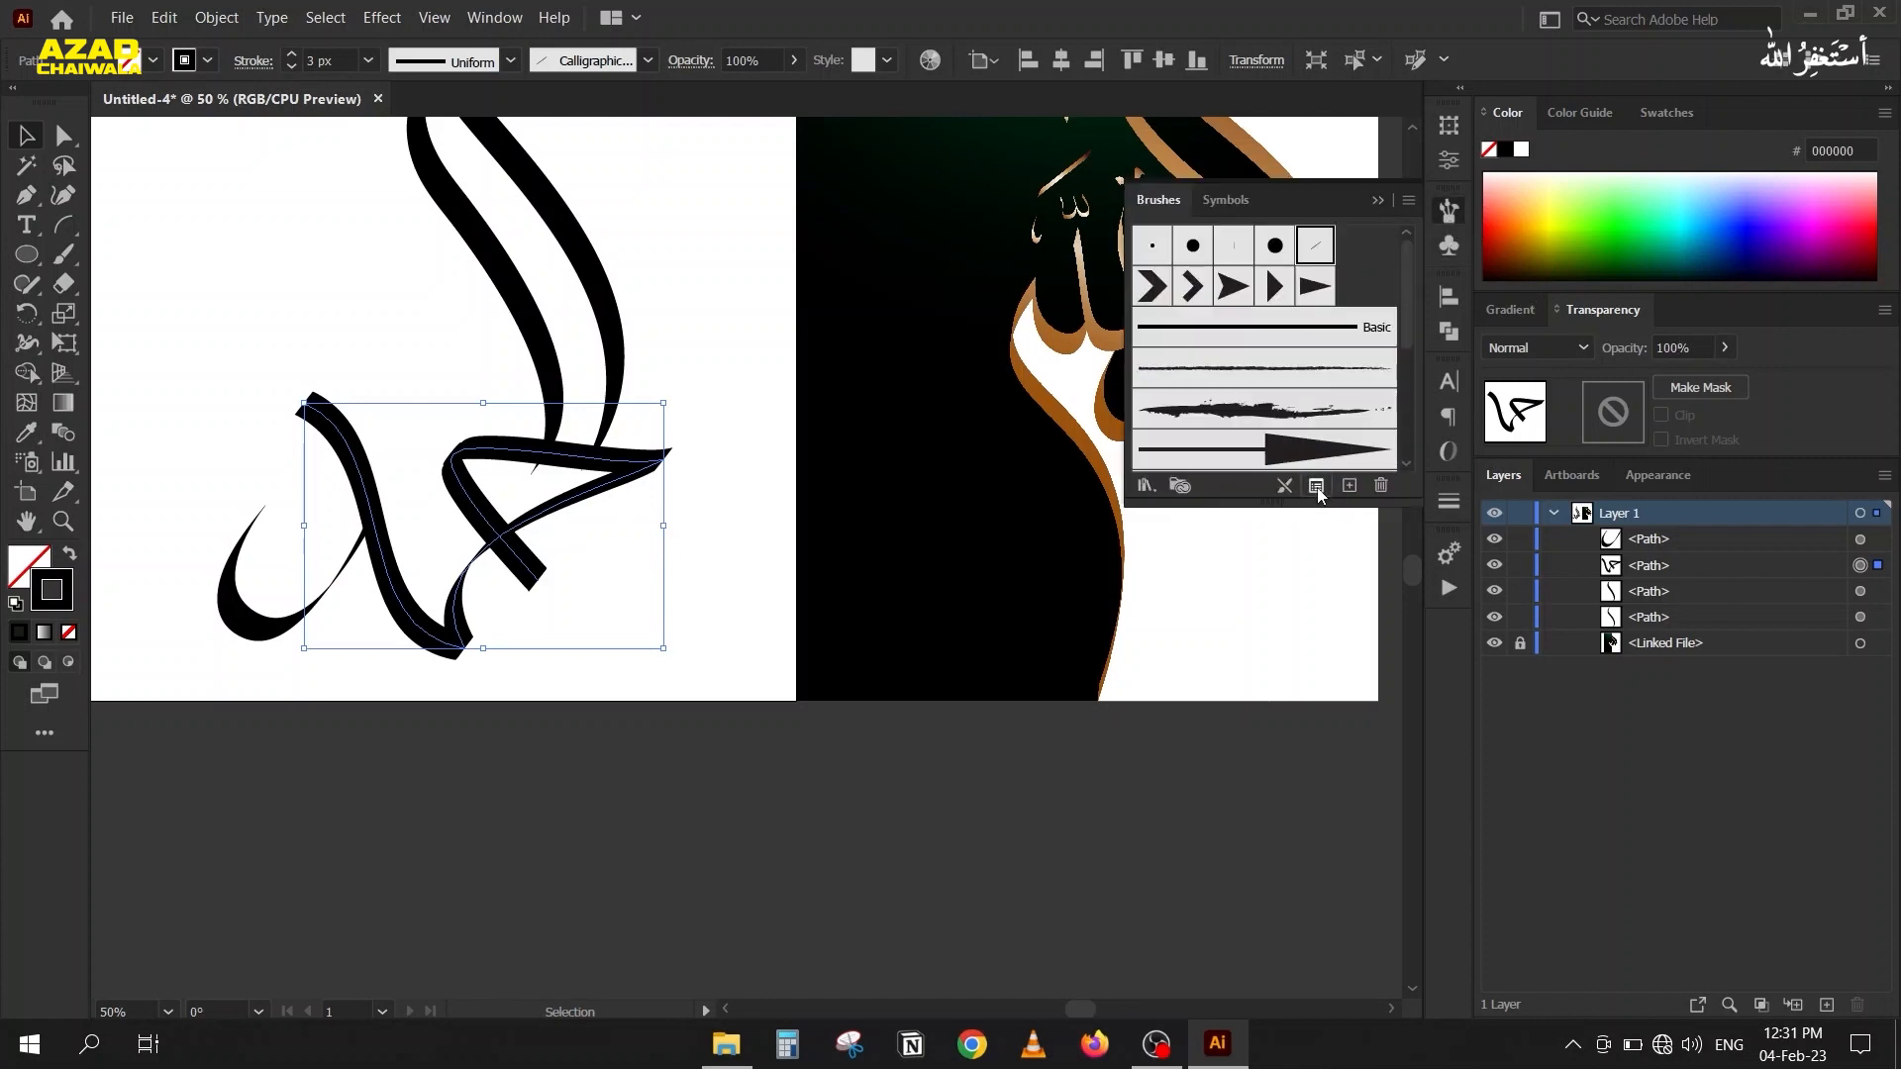
pyautogui.click(1316, 486)
pyautogui.hotkey('shift', 'Down')
pyautogui.hotkey('shift', 'Up')
pyautogui.hotkey('shift', 'Up')
pyautogui.hotkey('shift', 'Up')
pyautogui.hotkey('shift', 'Up')
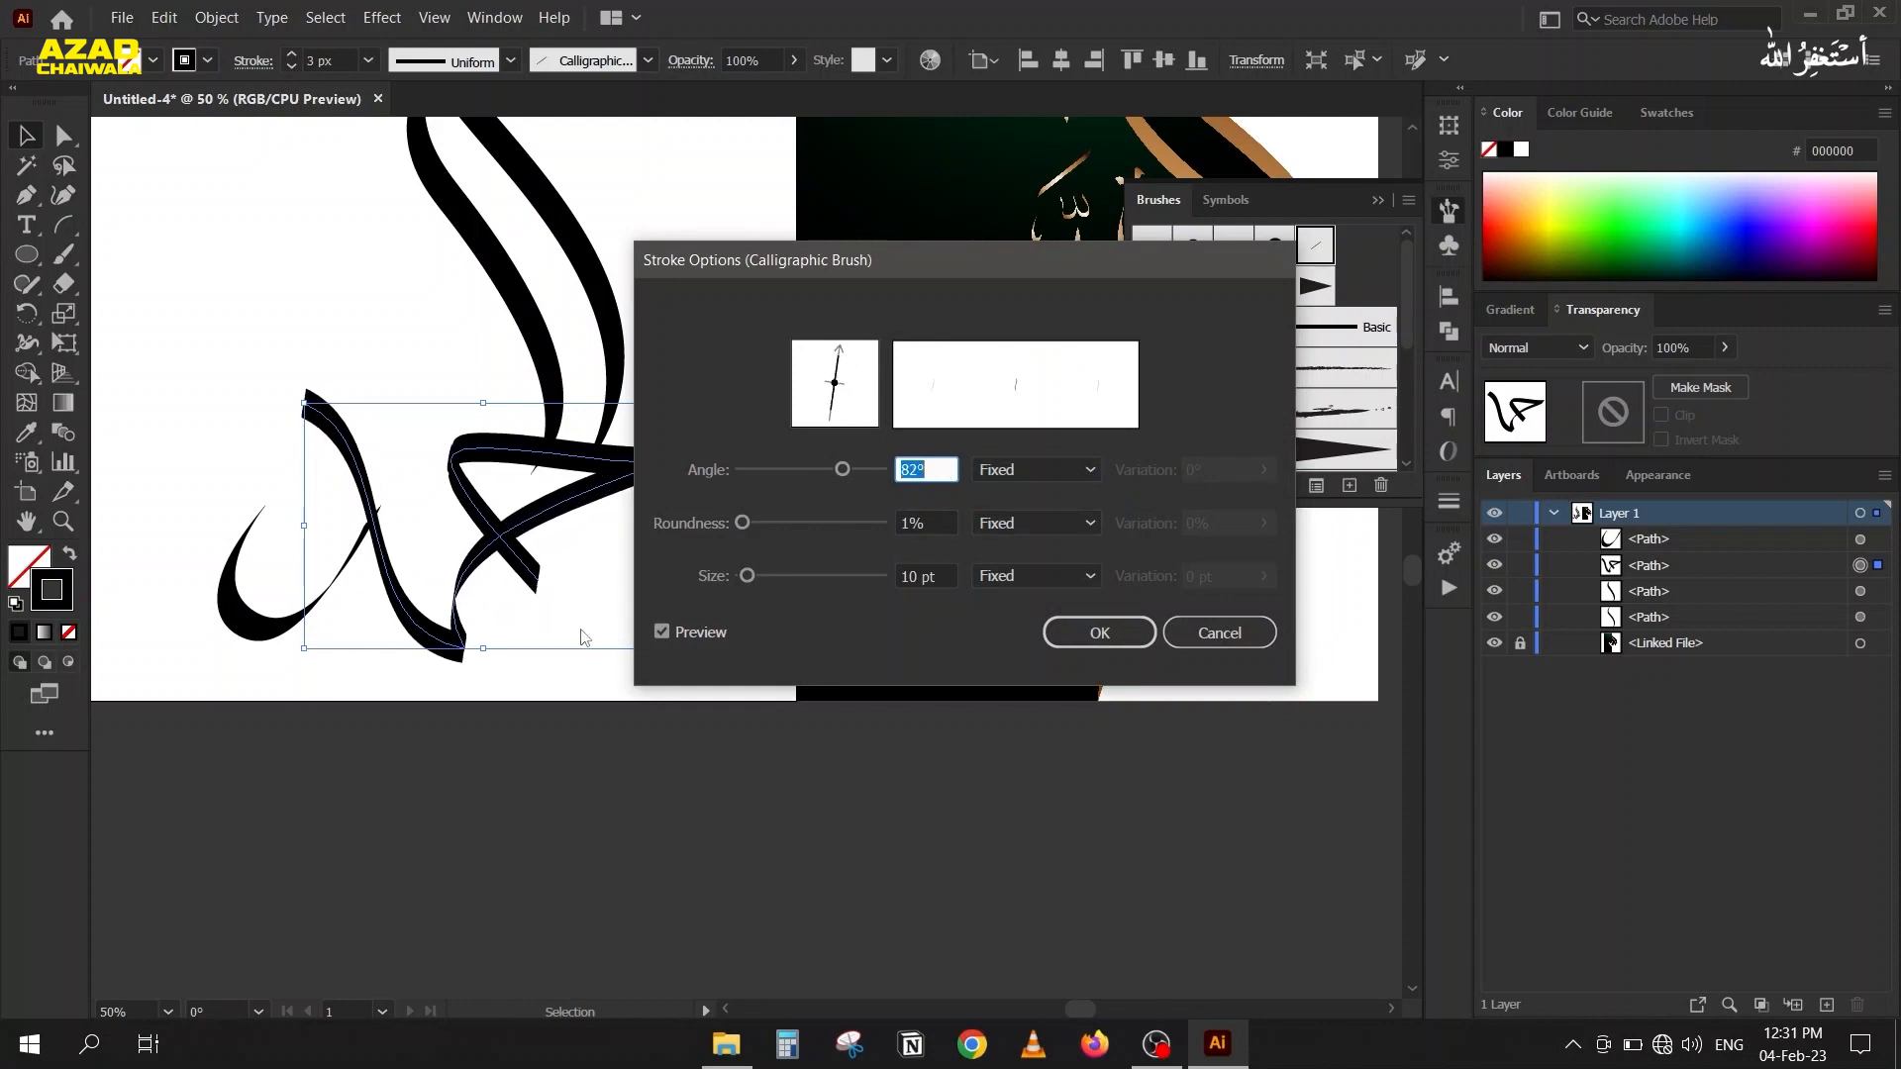
pyautogui.moveTo(1016, 260)
pyautogui.mouseDown()
pyautogui.moveTo(1000, 704)
pyautogui.moveTo(995, 629)
pyautogui.mouseUp()
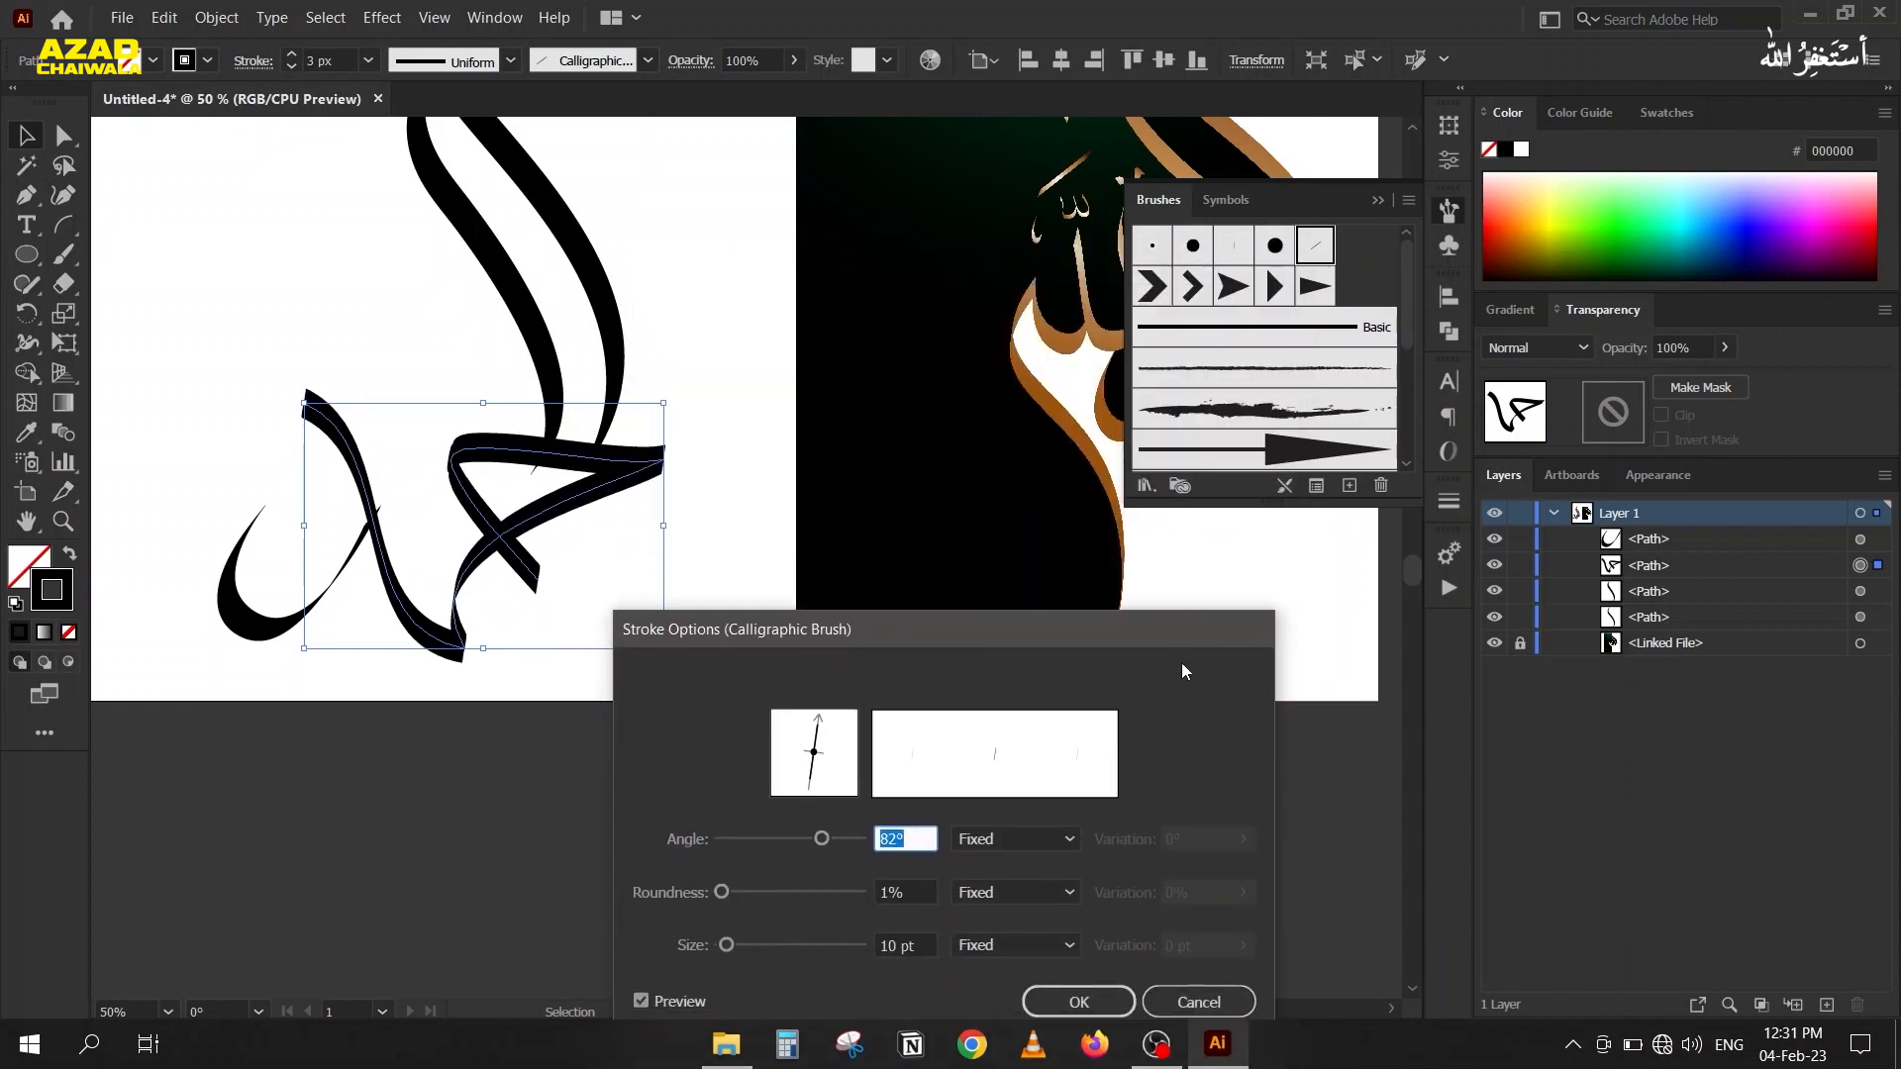
pyautogui.click(1198, 1001)
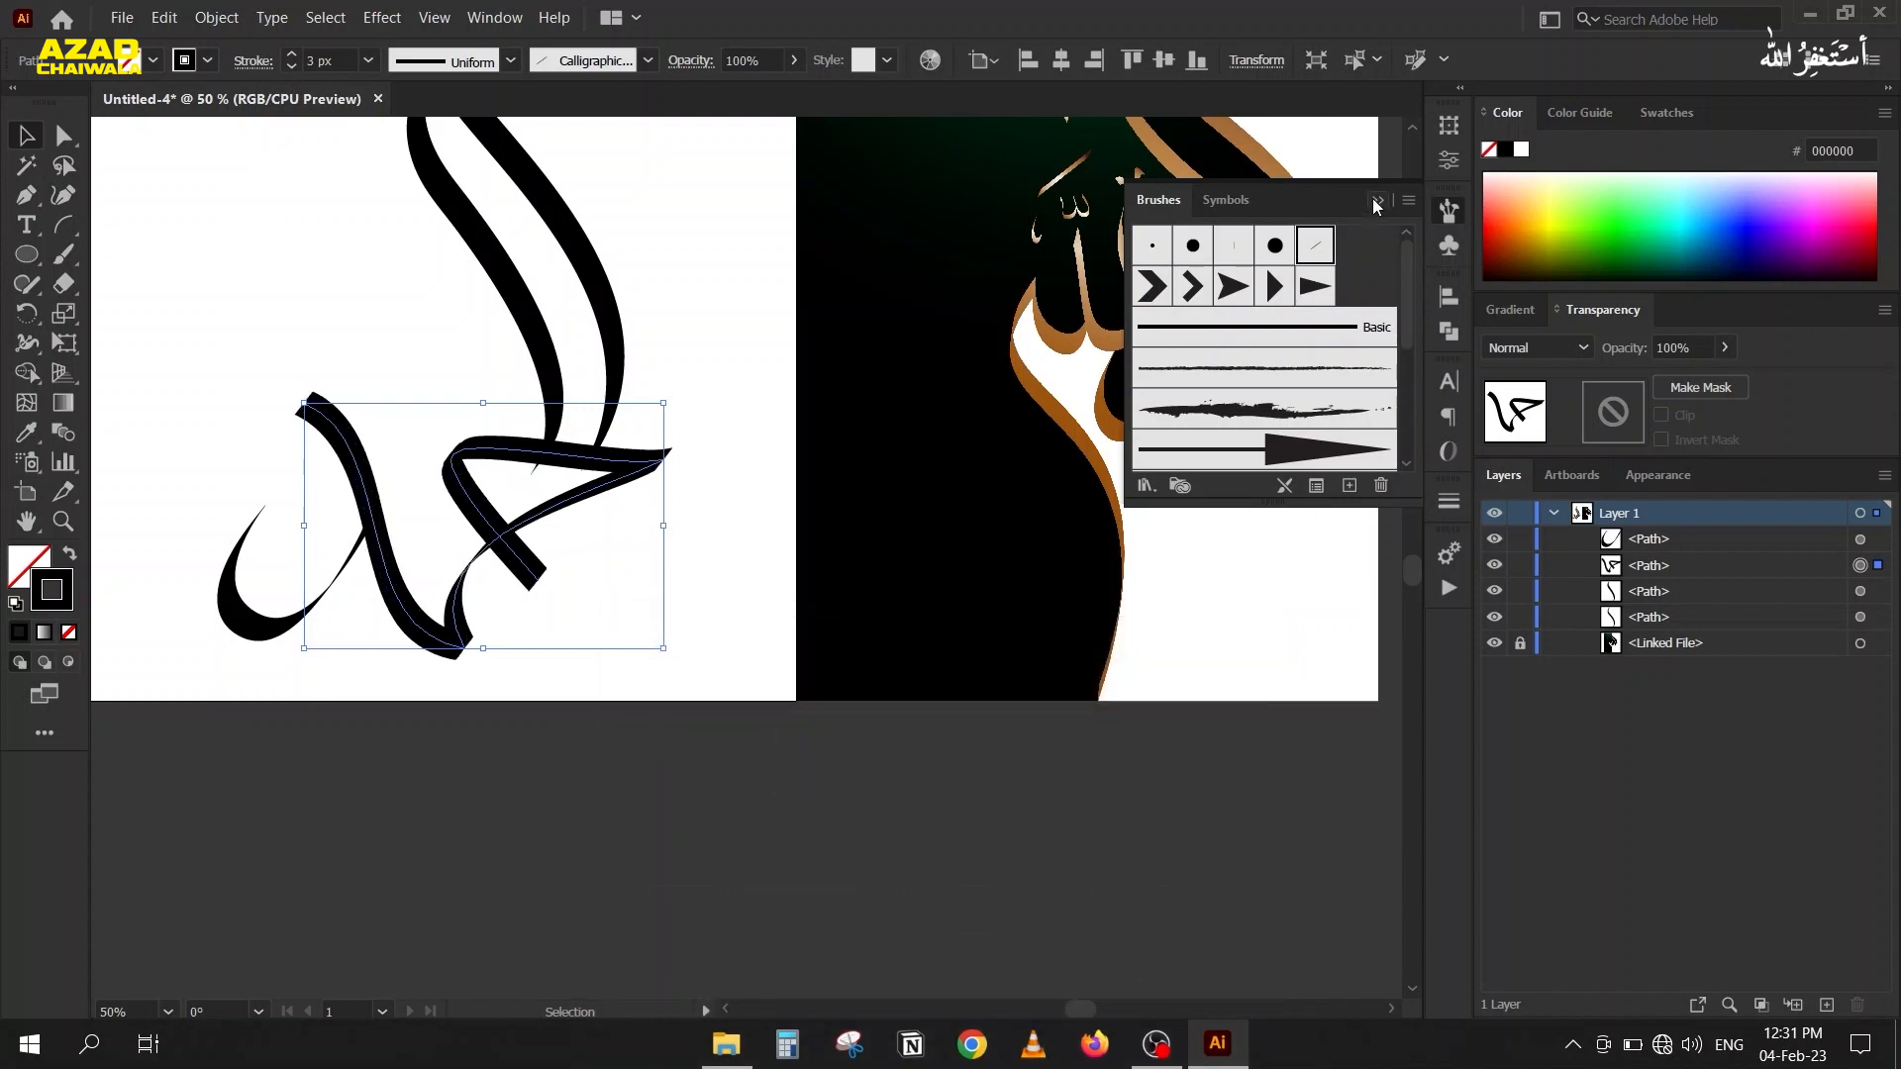
pyautogui.click(1378, 202)
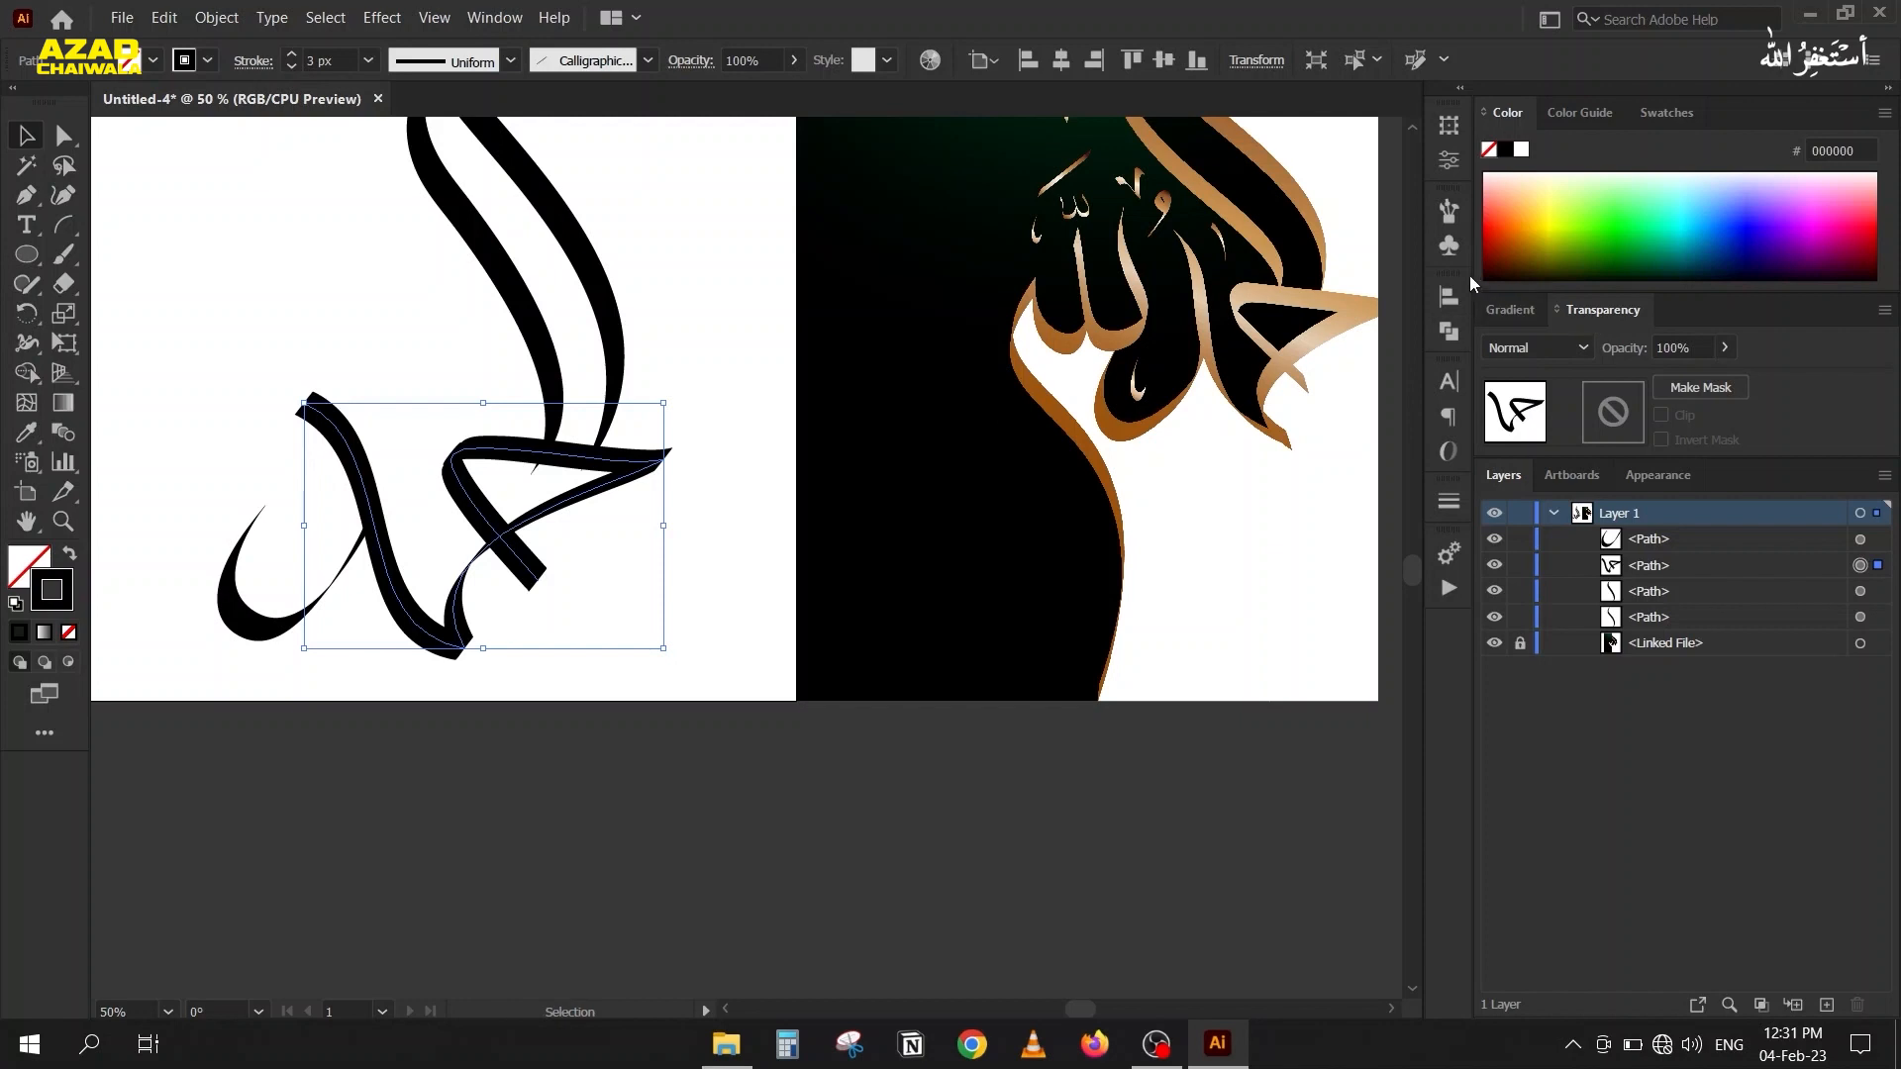
# Try a 103° calligraphic brush angle on the triangular letter path with the preview on, then cancel.
pyautogui.click(1448, 210)
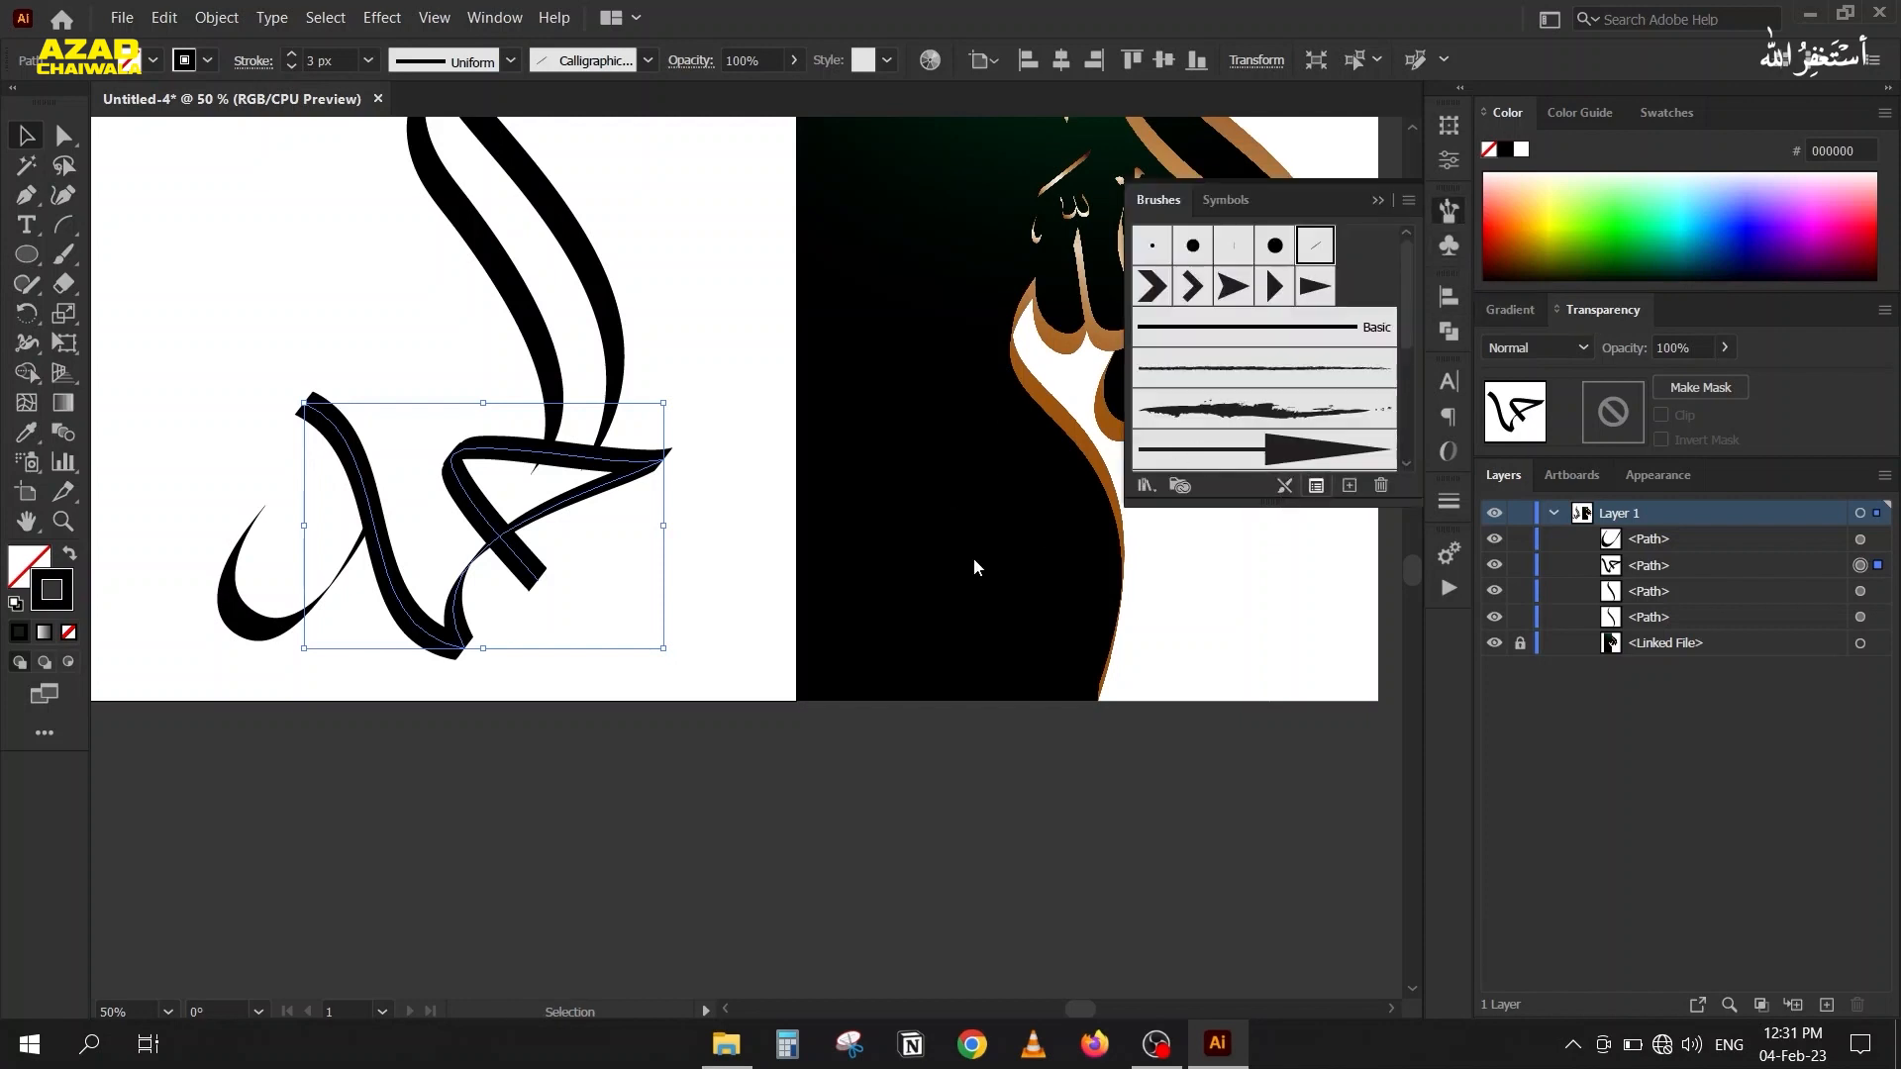
pyautogui.scroll(-8, 903, 834)
pyautogui.scroll(18, 903, 835)
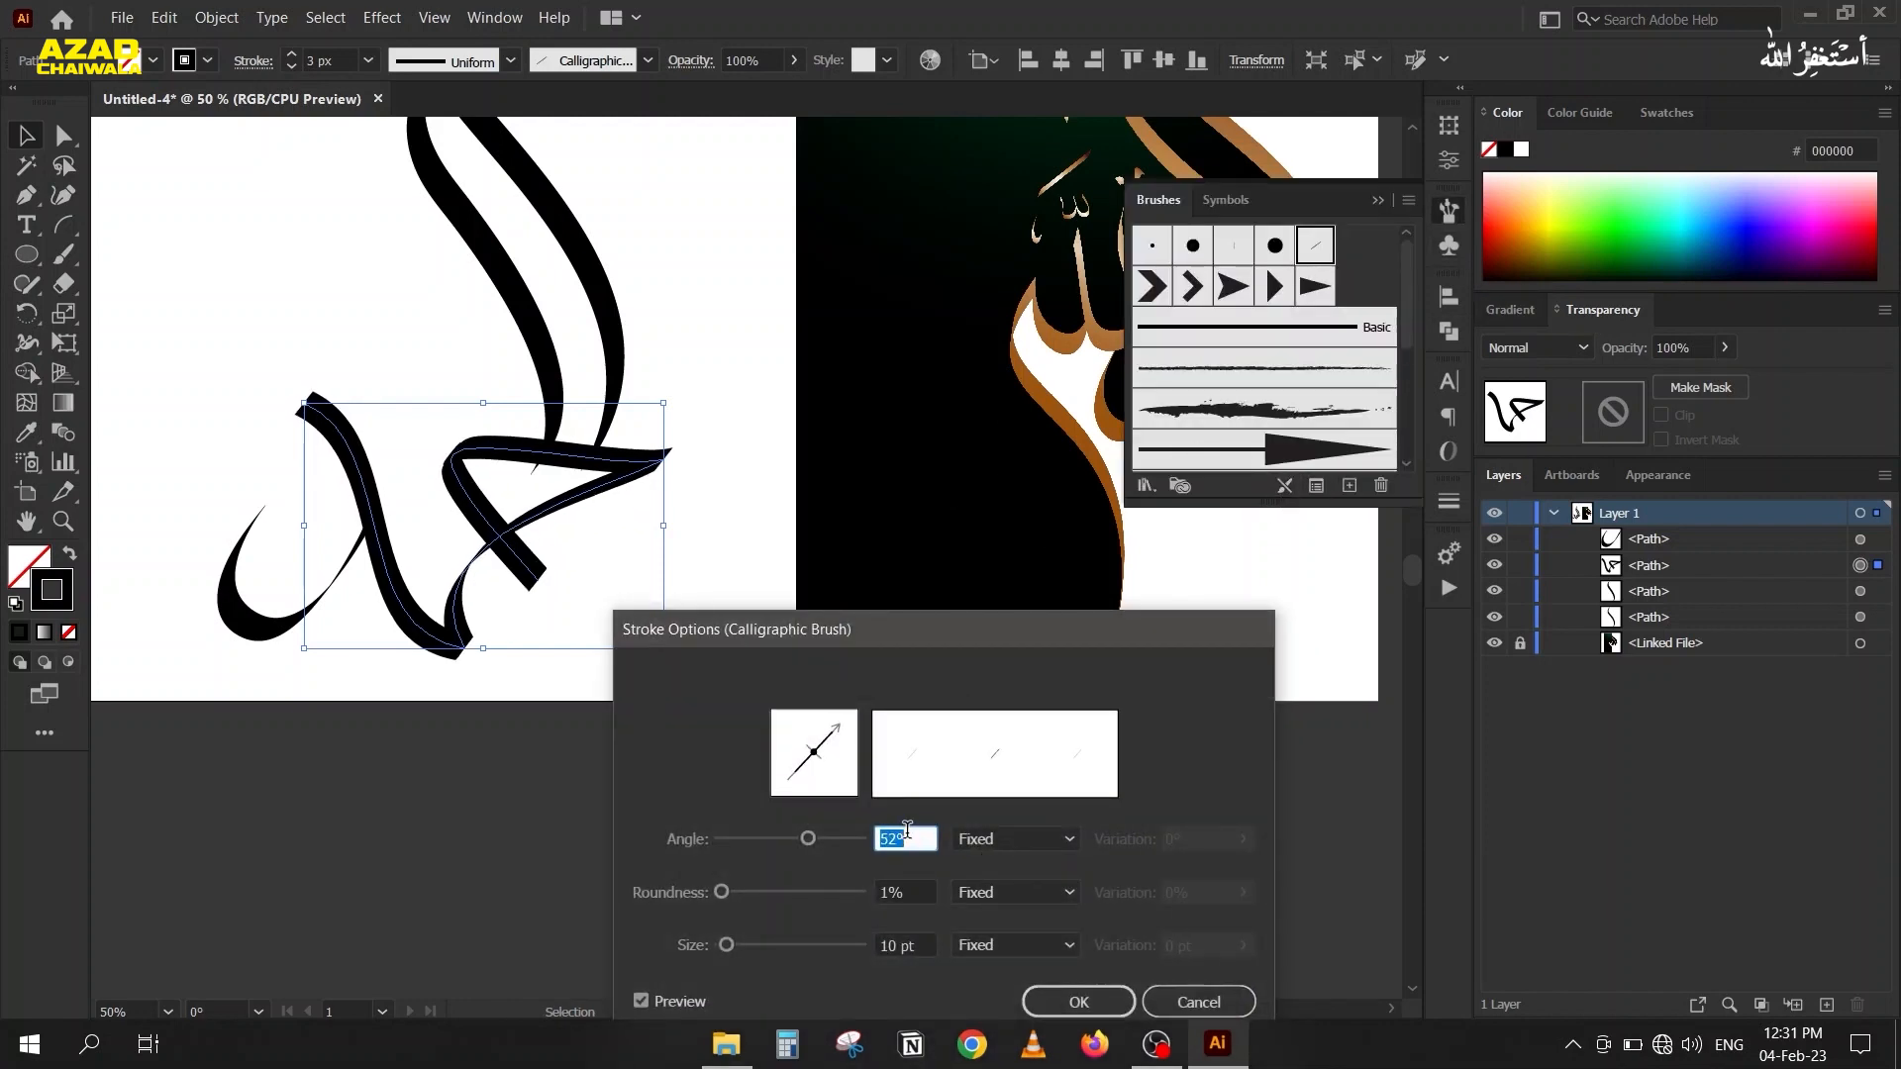
pyautogui.scroll(20, 910, 843)
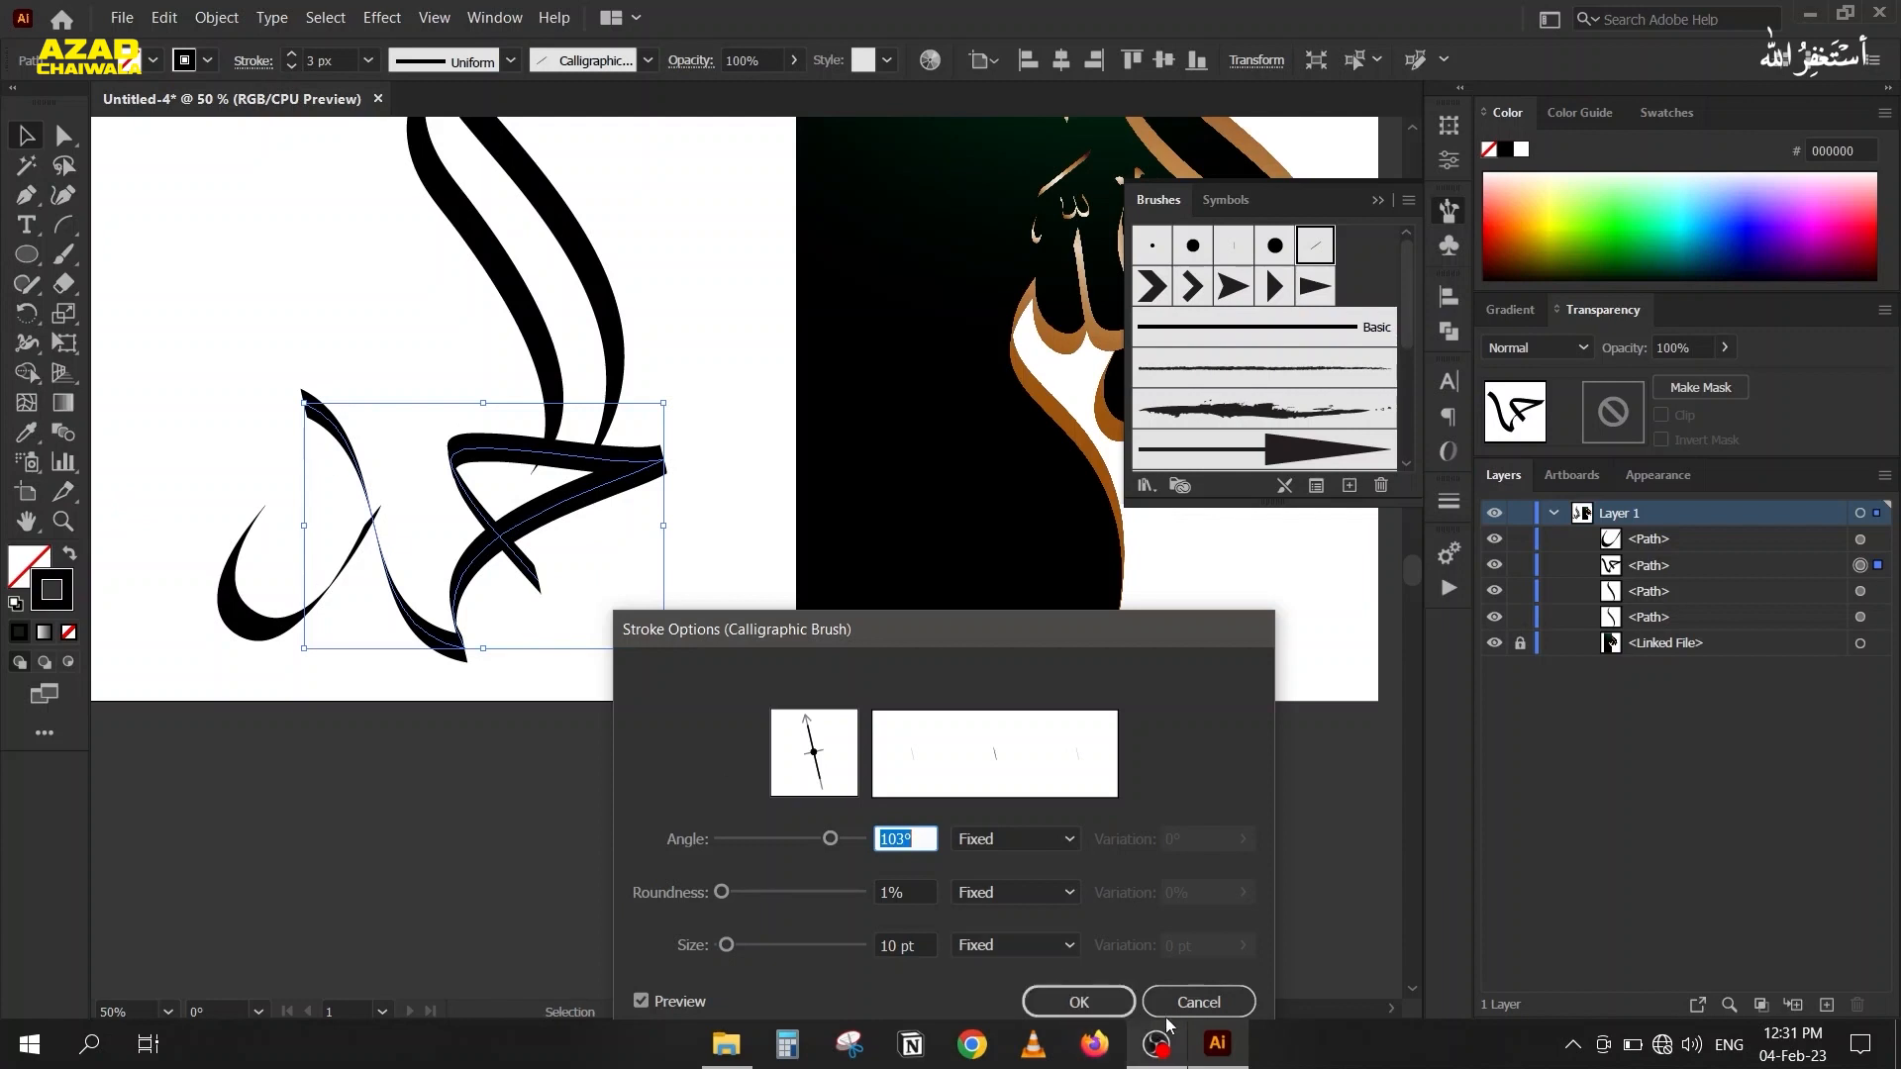
pyautogui.click(1198, 1002)
# Cut the triangular letter path at its lowest corner anchor with the Scissors tool and select each resulting piece to check the split.
pyautogui.scroll(1, 341, 651)
pyautogui.press('c')
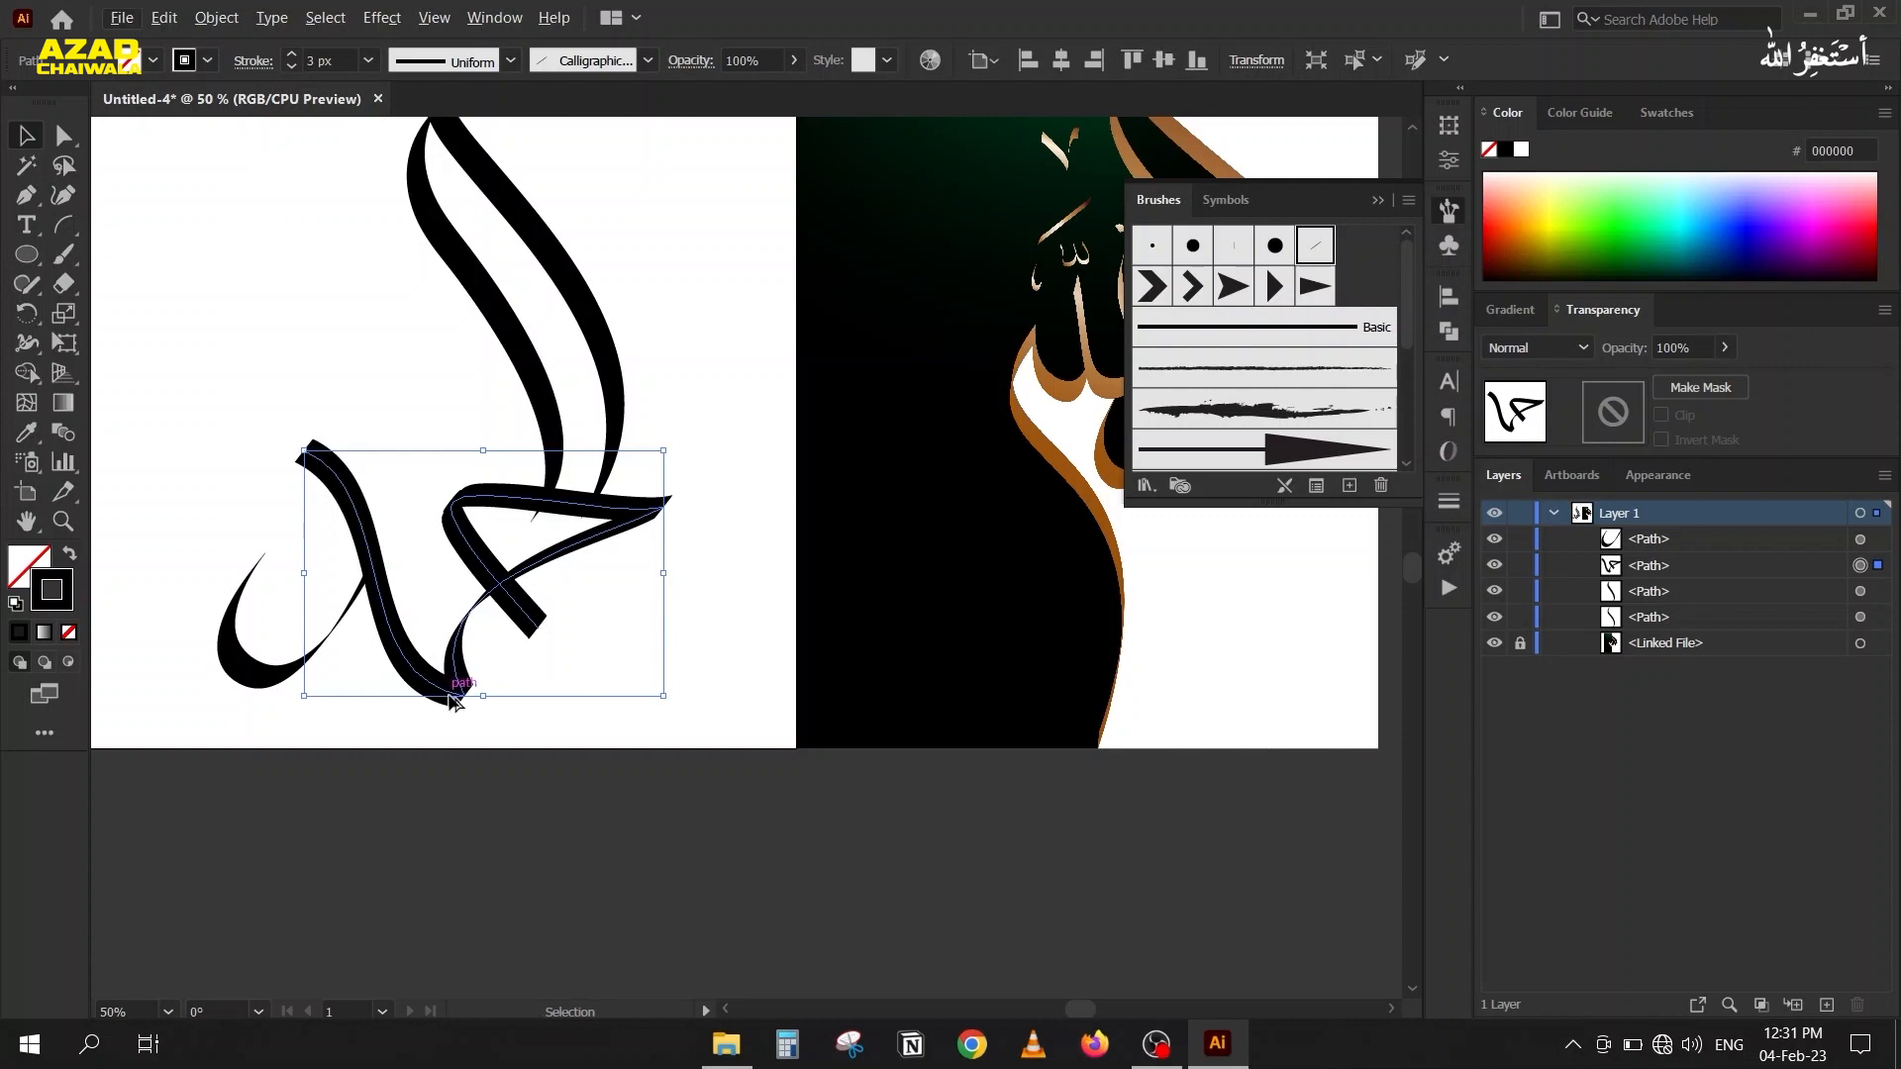
pyautogui.scroll(2, 431, 758)
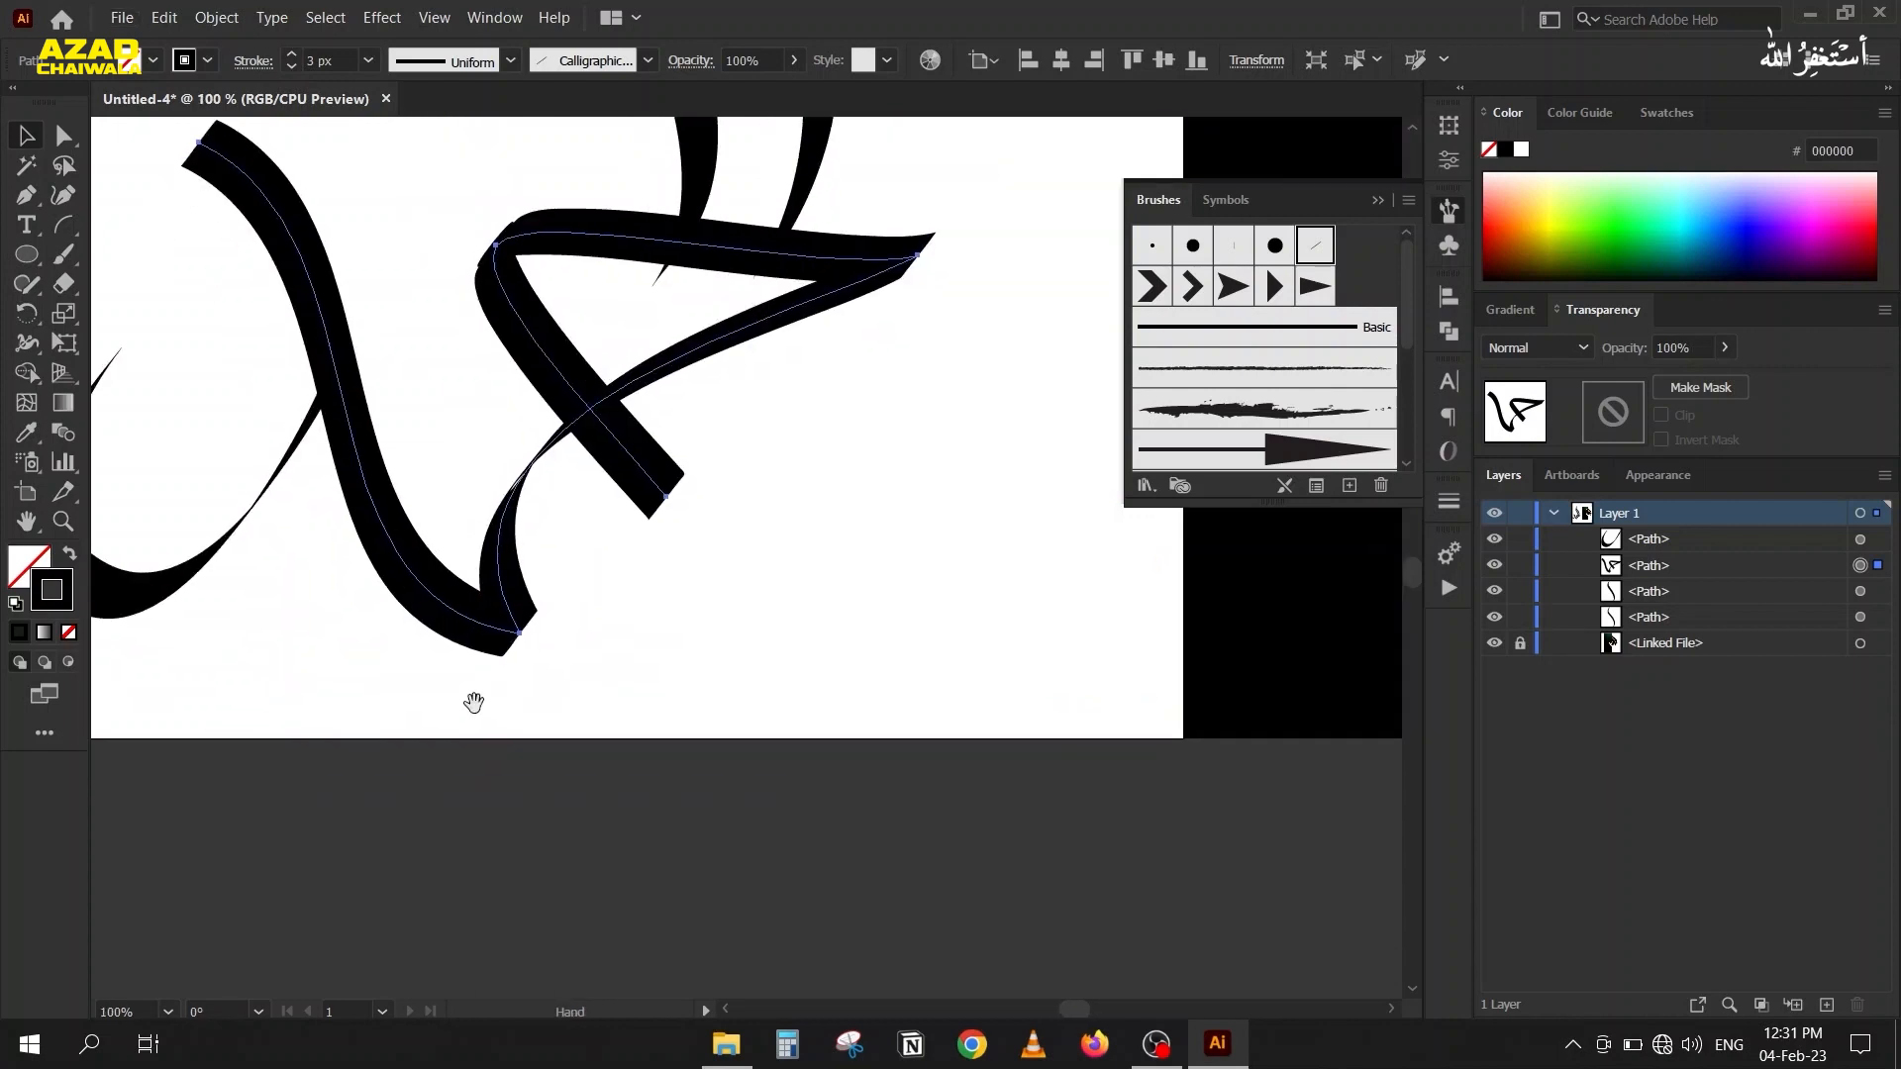
pyautogui.click(519, 630)
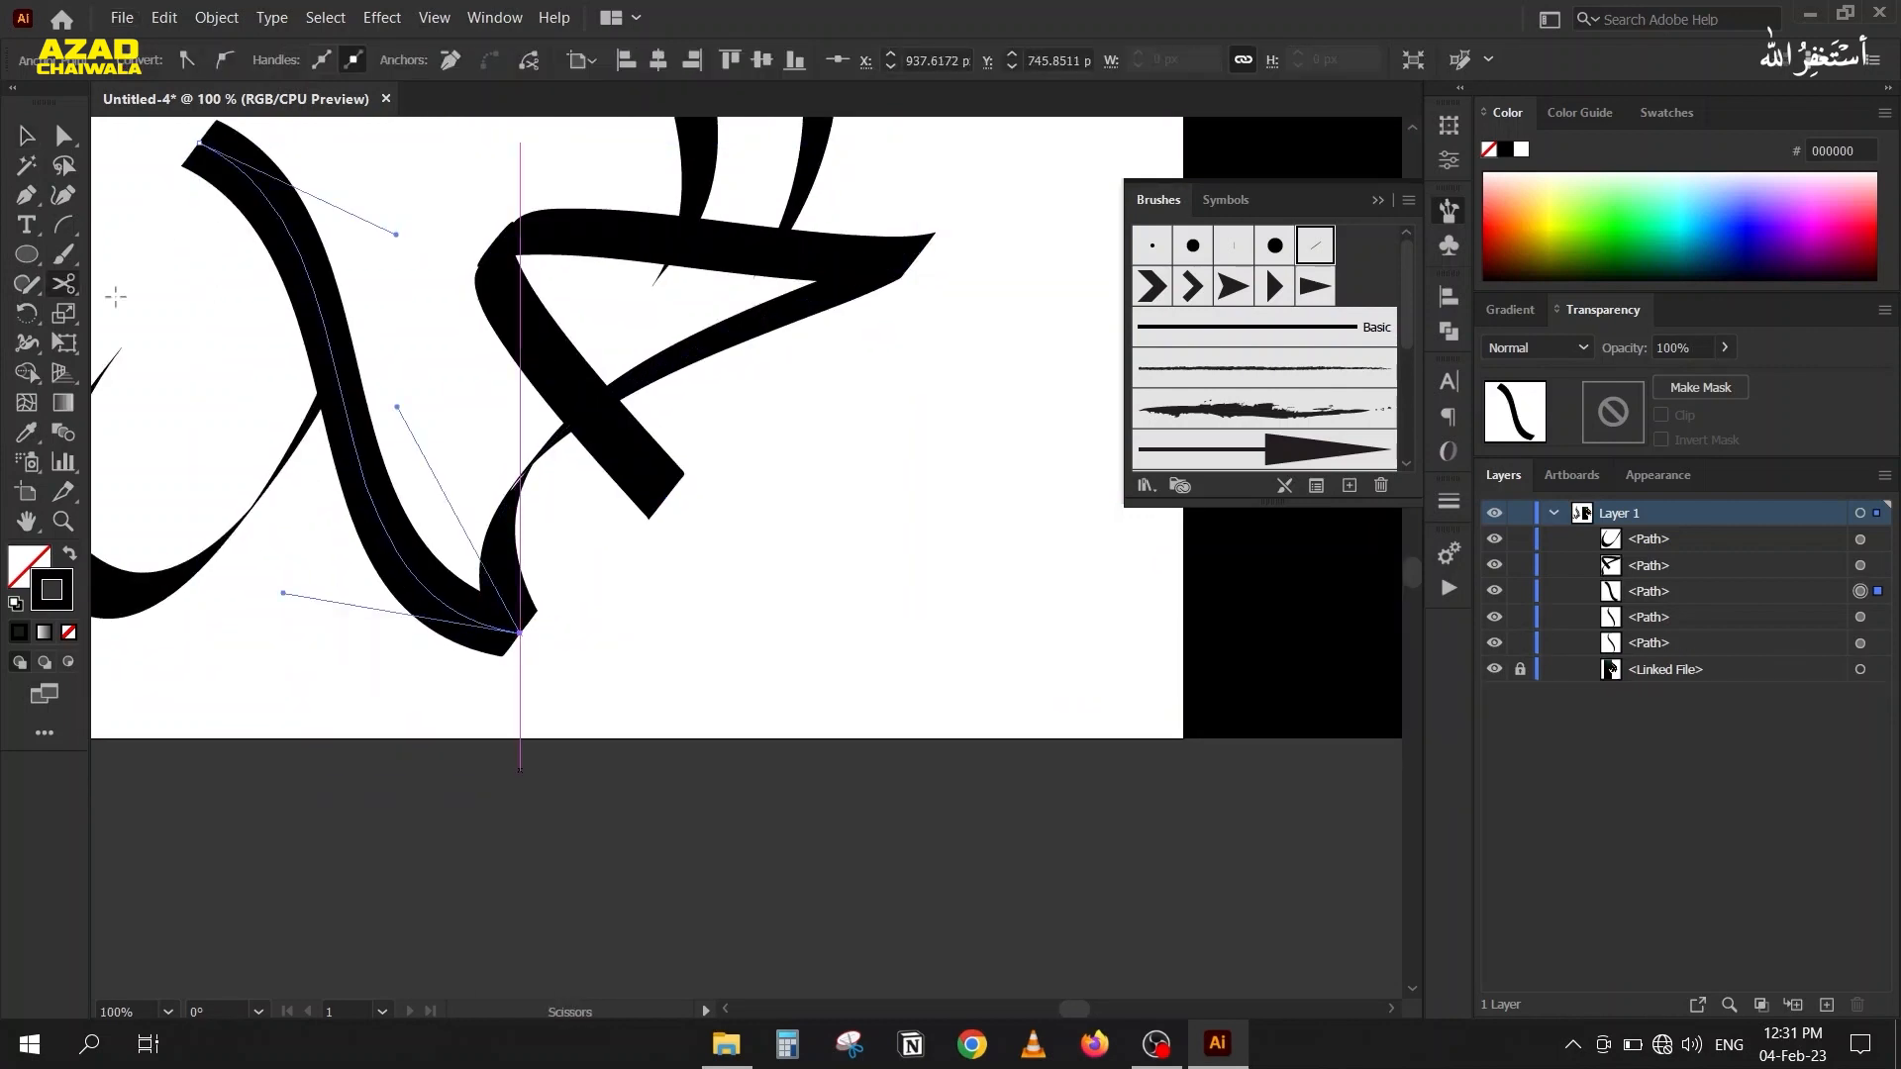
pyautogui.click(27, 146)
pyautogui.click(560, 351)
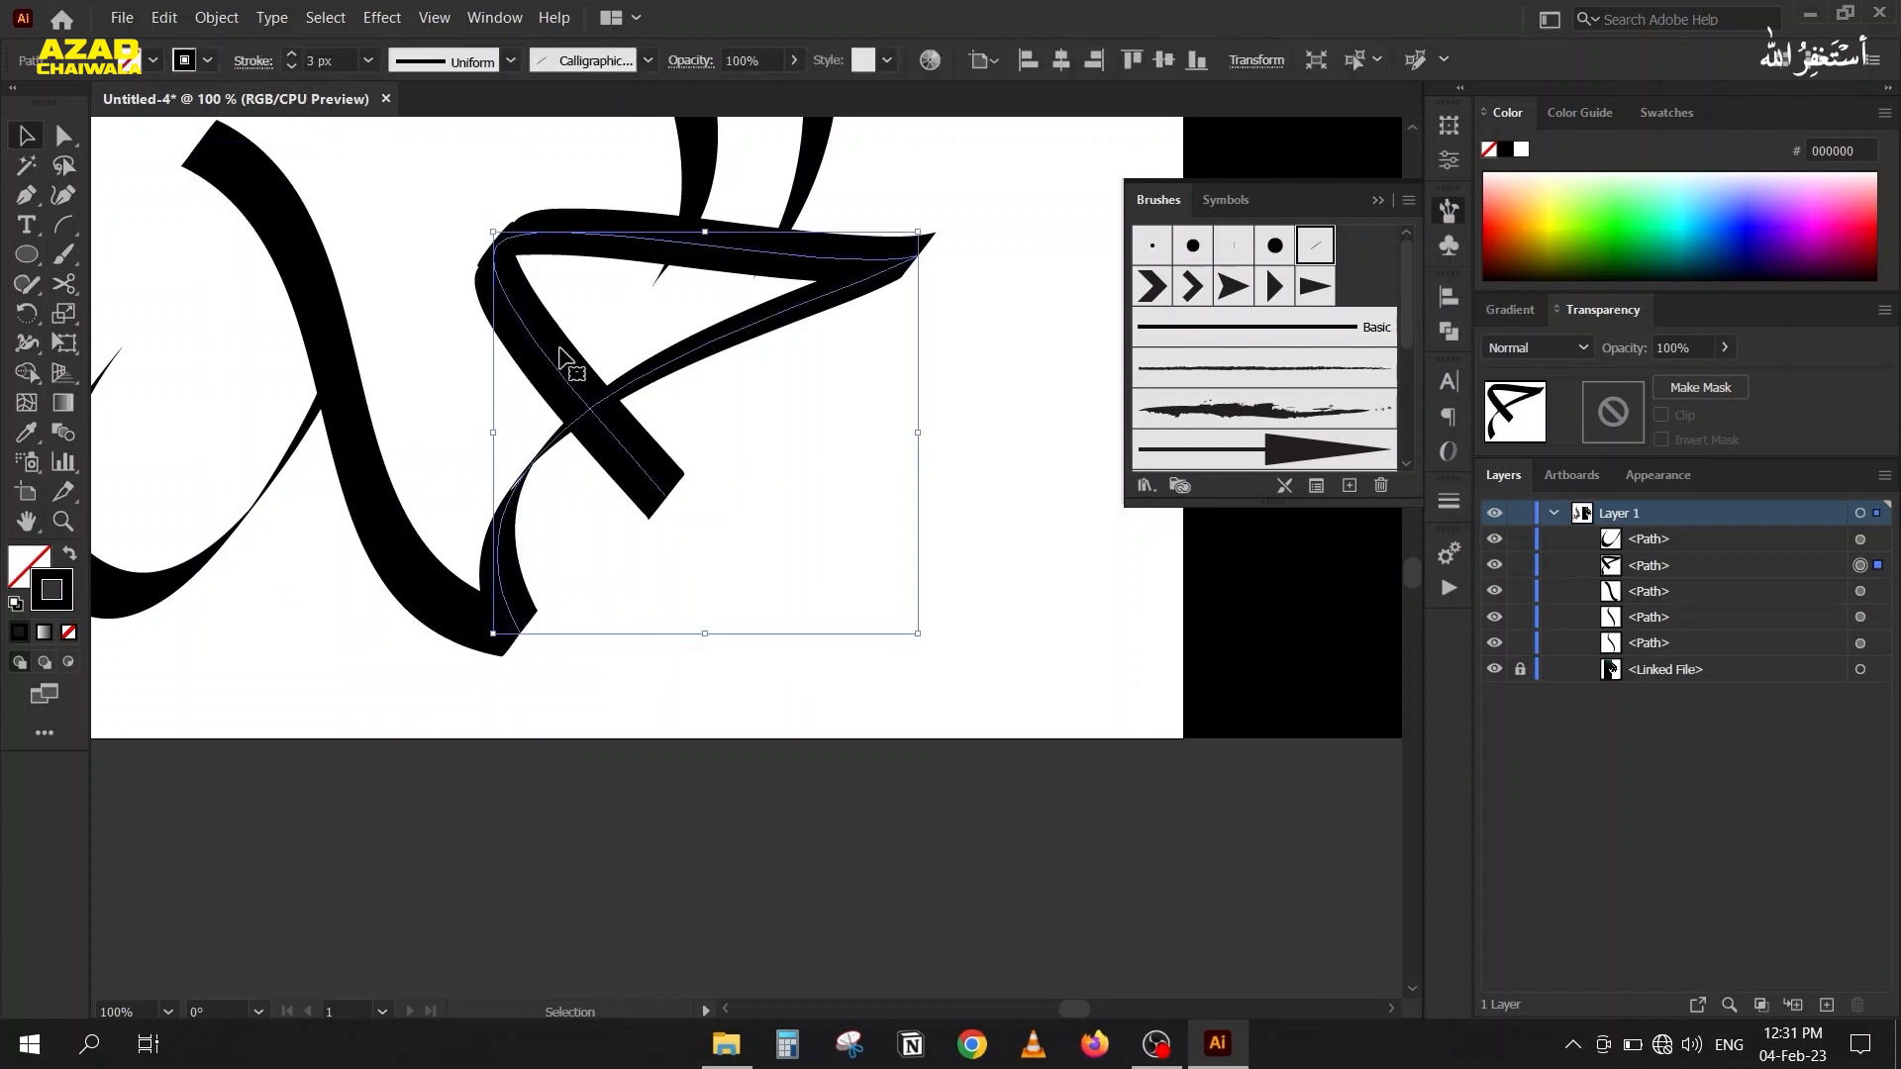
pyautogui.click(287, 256)
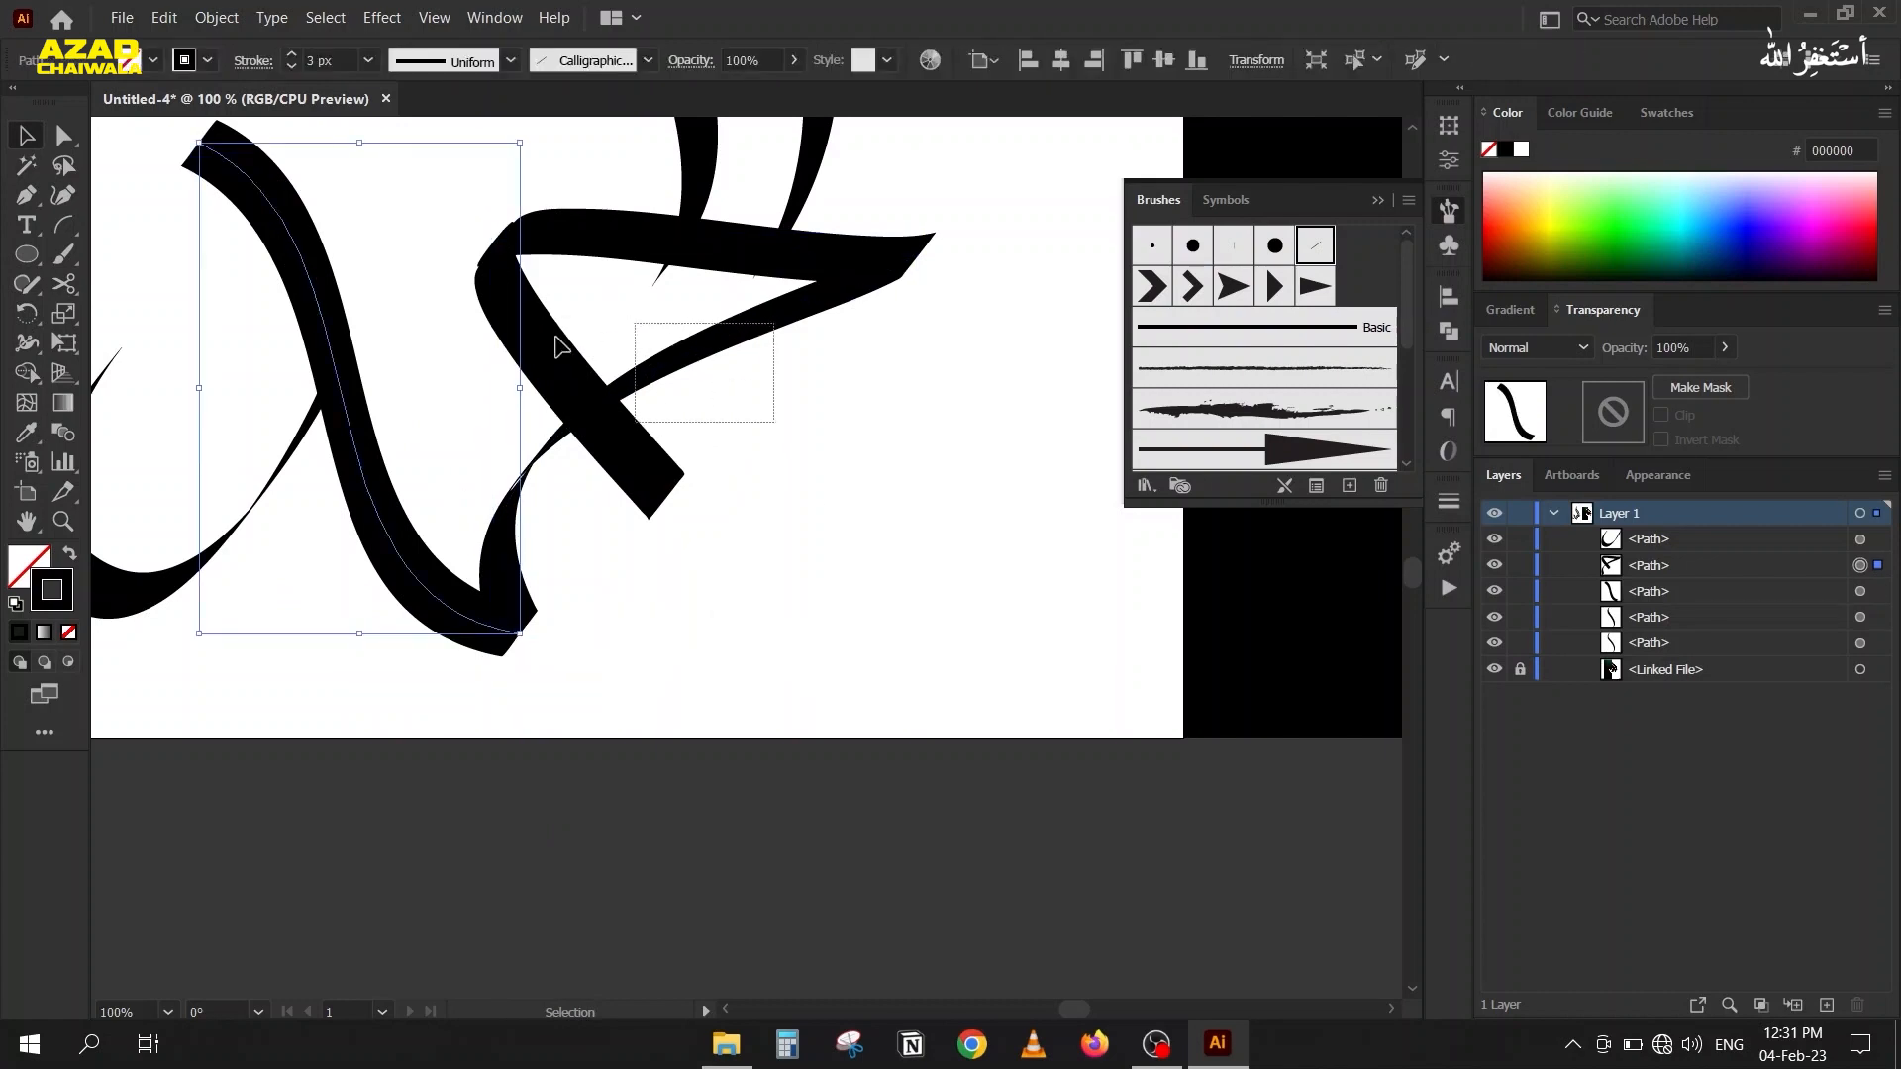
# Set the calligraphic brush angle of the triangular piece to 104° in its stroke options.
pyautogui.click(558, 342)
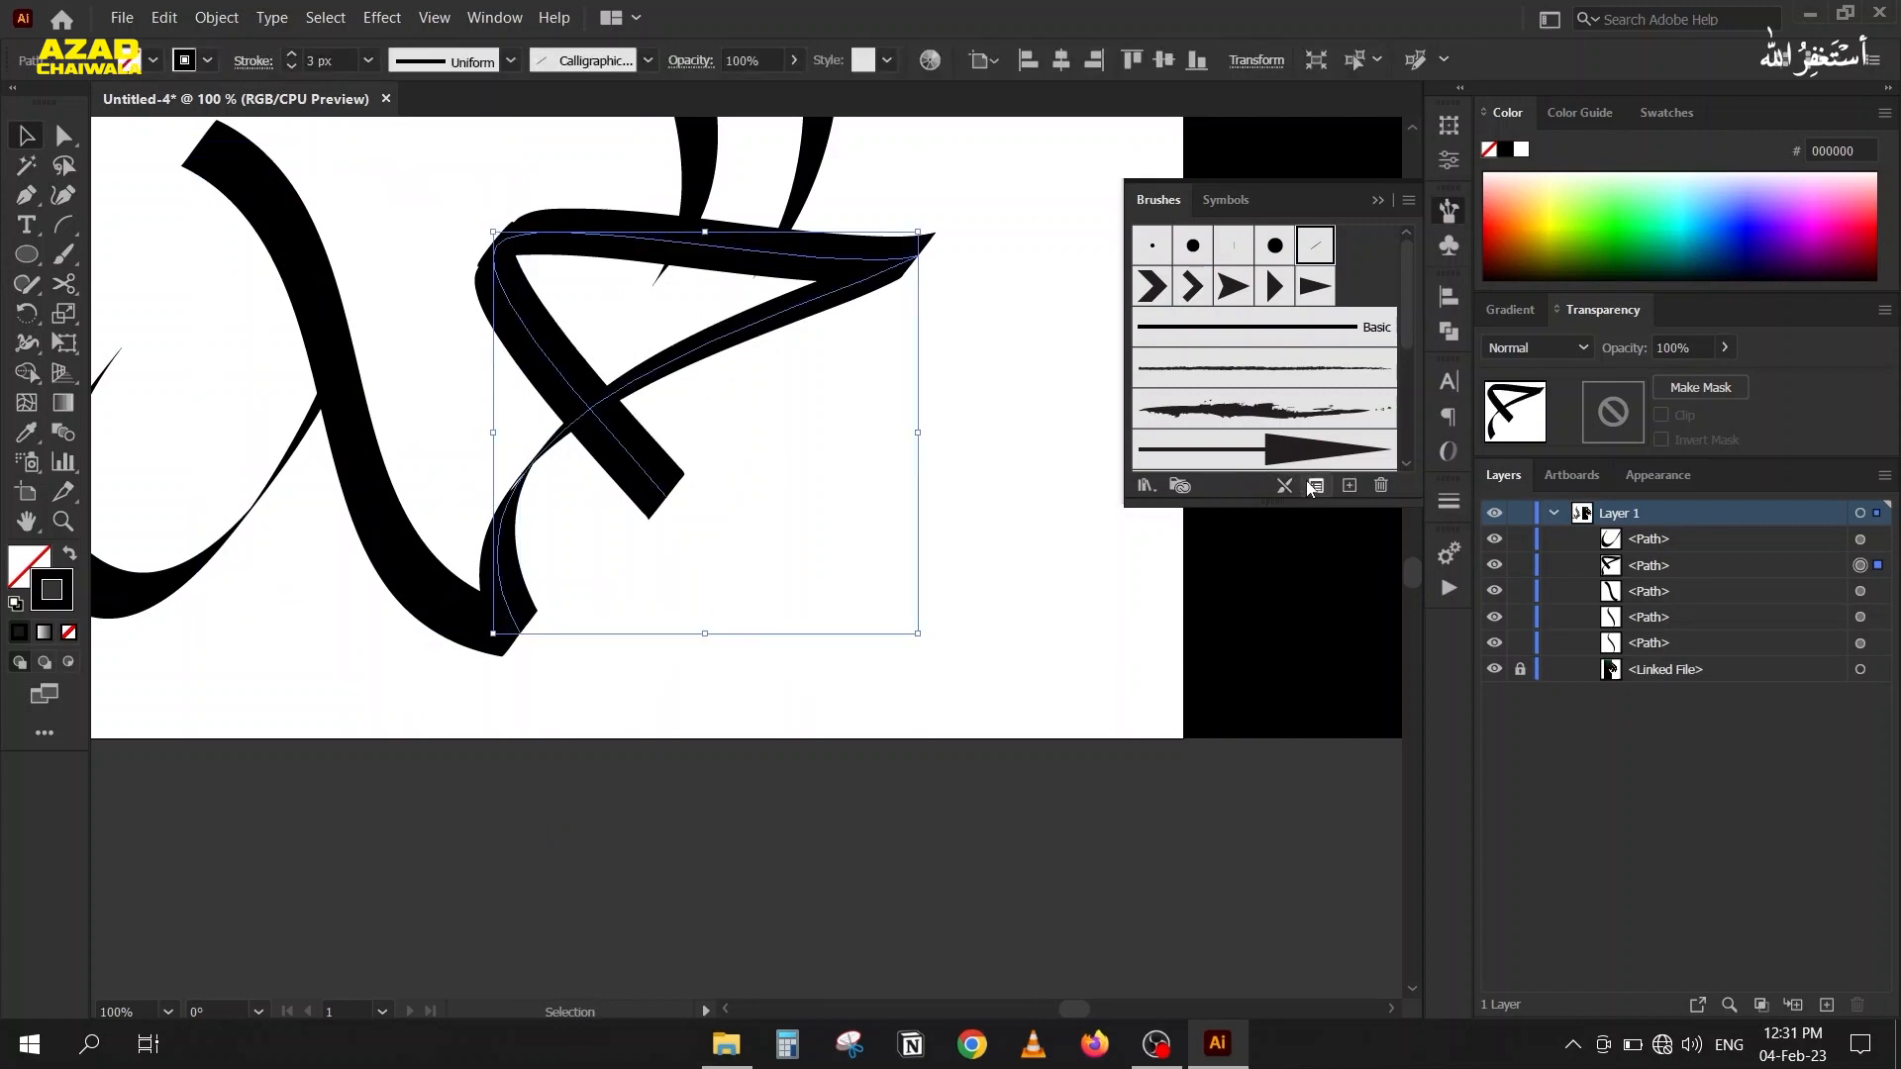
pyautogui.moveTo(973, 630); pyautogui.dragTo(1129, 396)
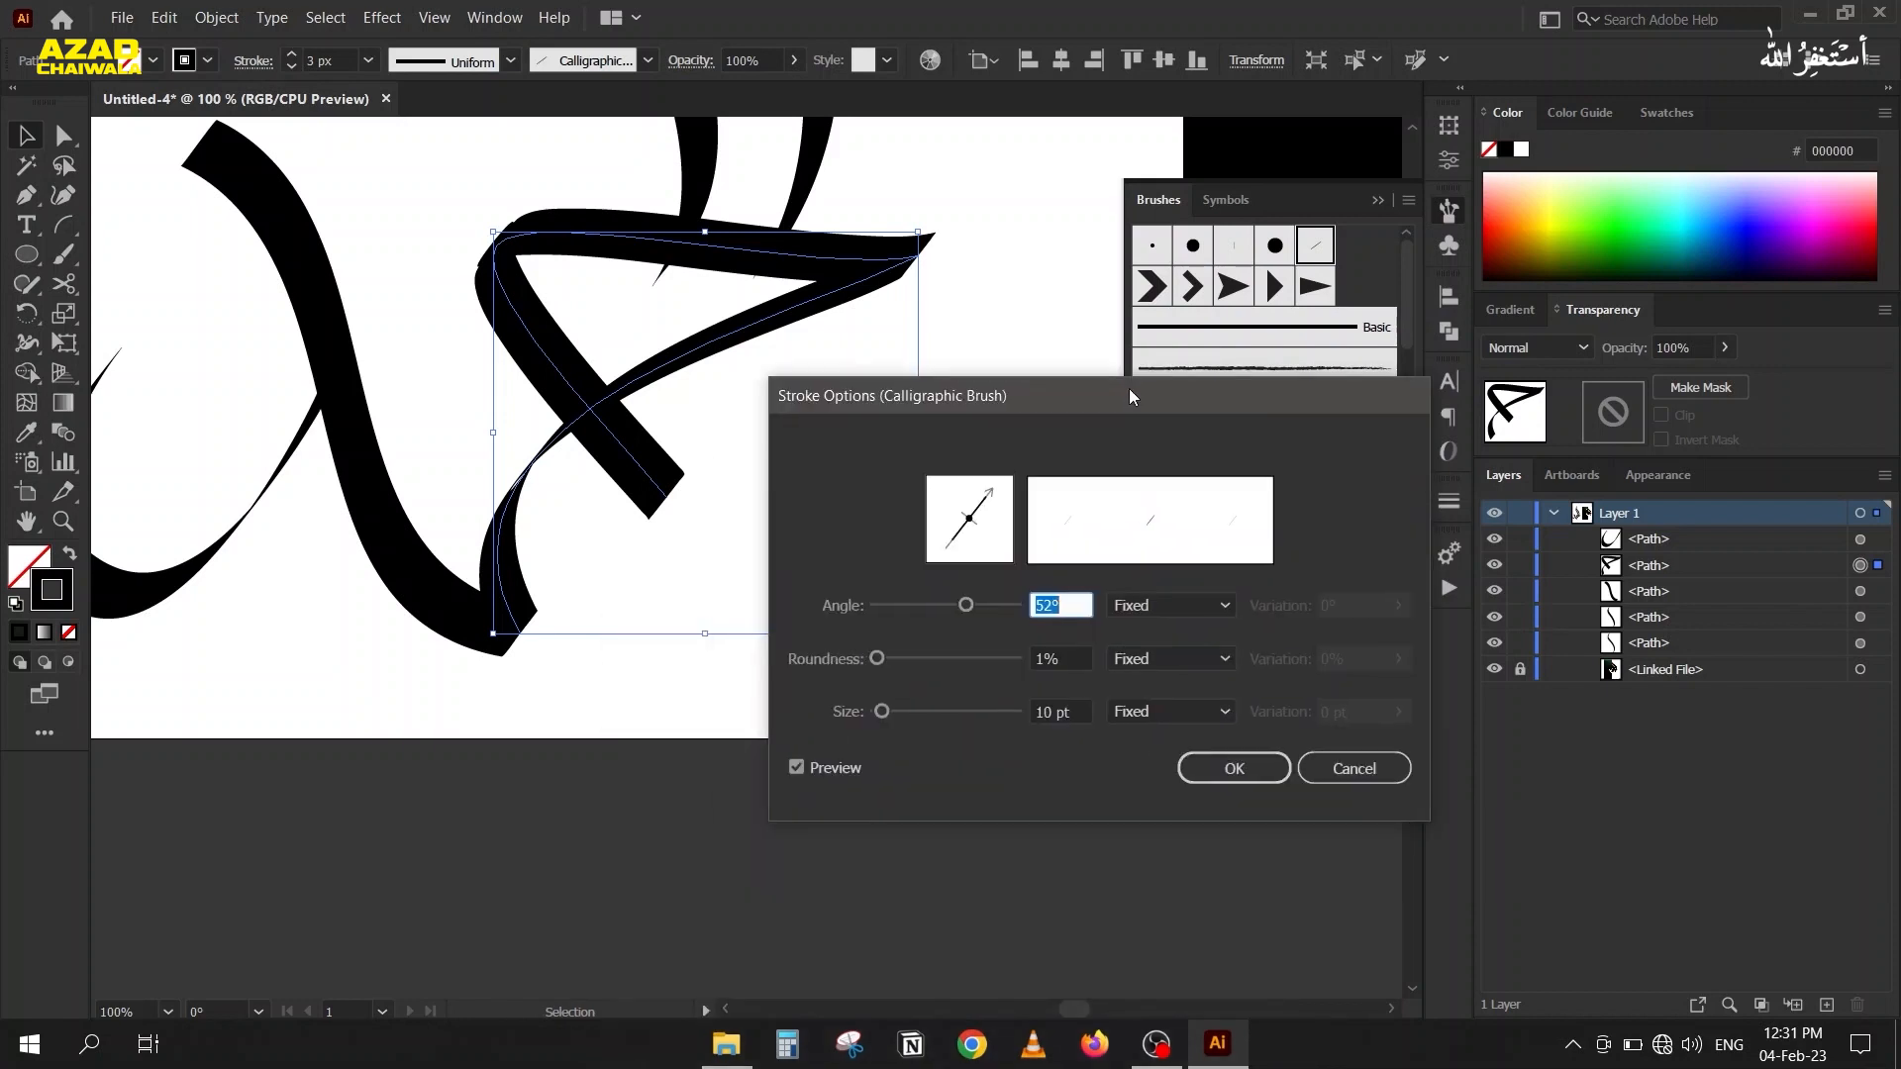
pyautogui.scroll(-11, 1077, 604)
pyautogui.scroll(20, 1077, 604)
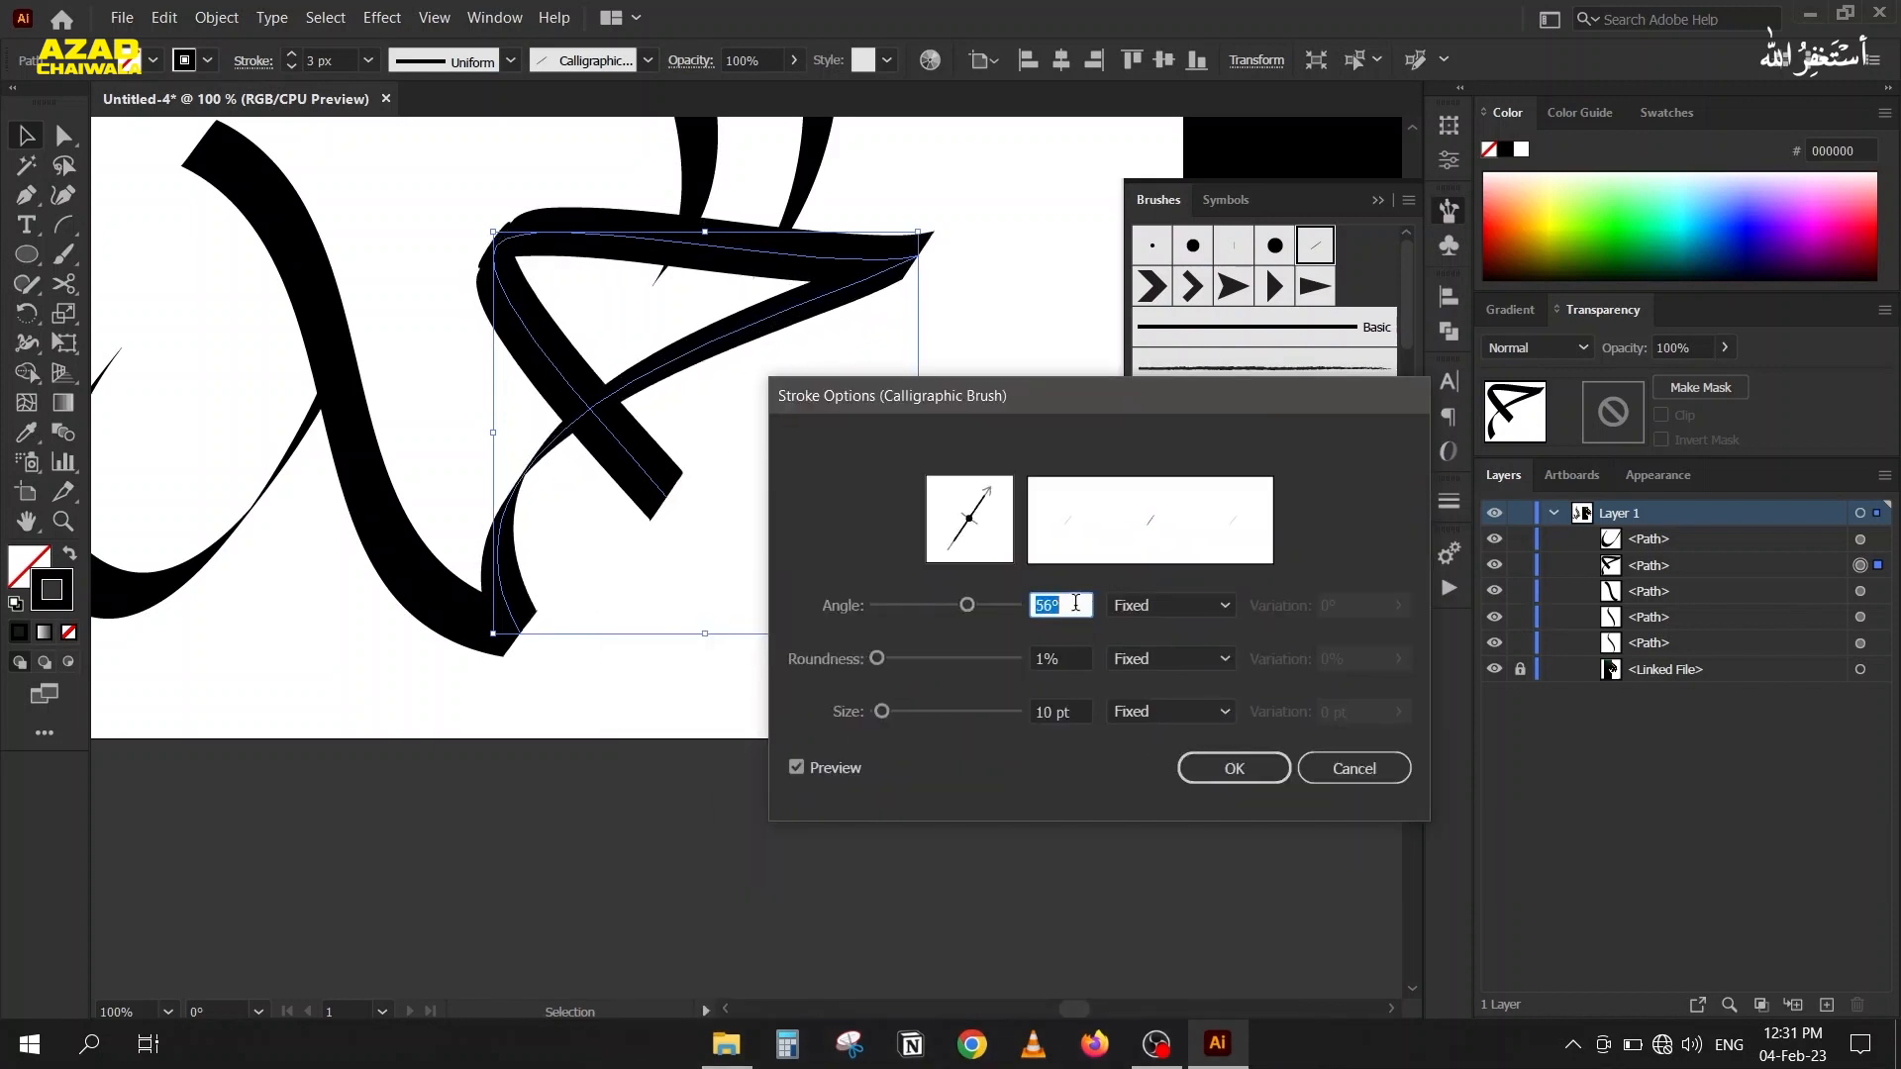
pyautogui.scroll(20, 1077, 604)
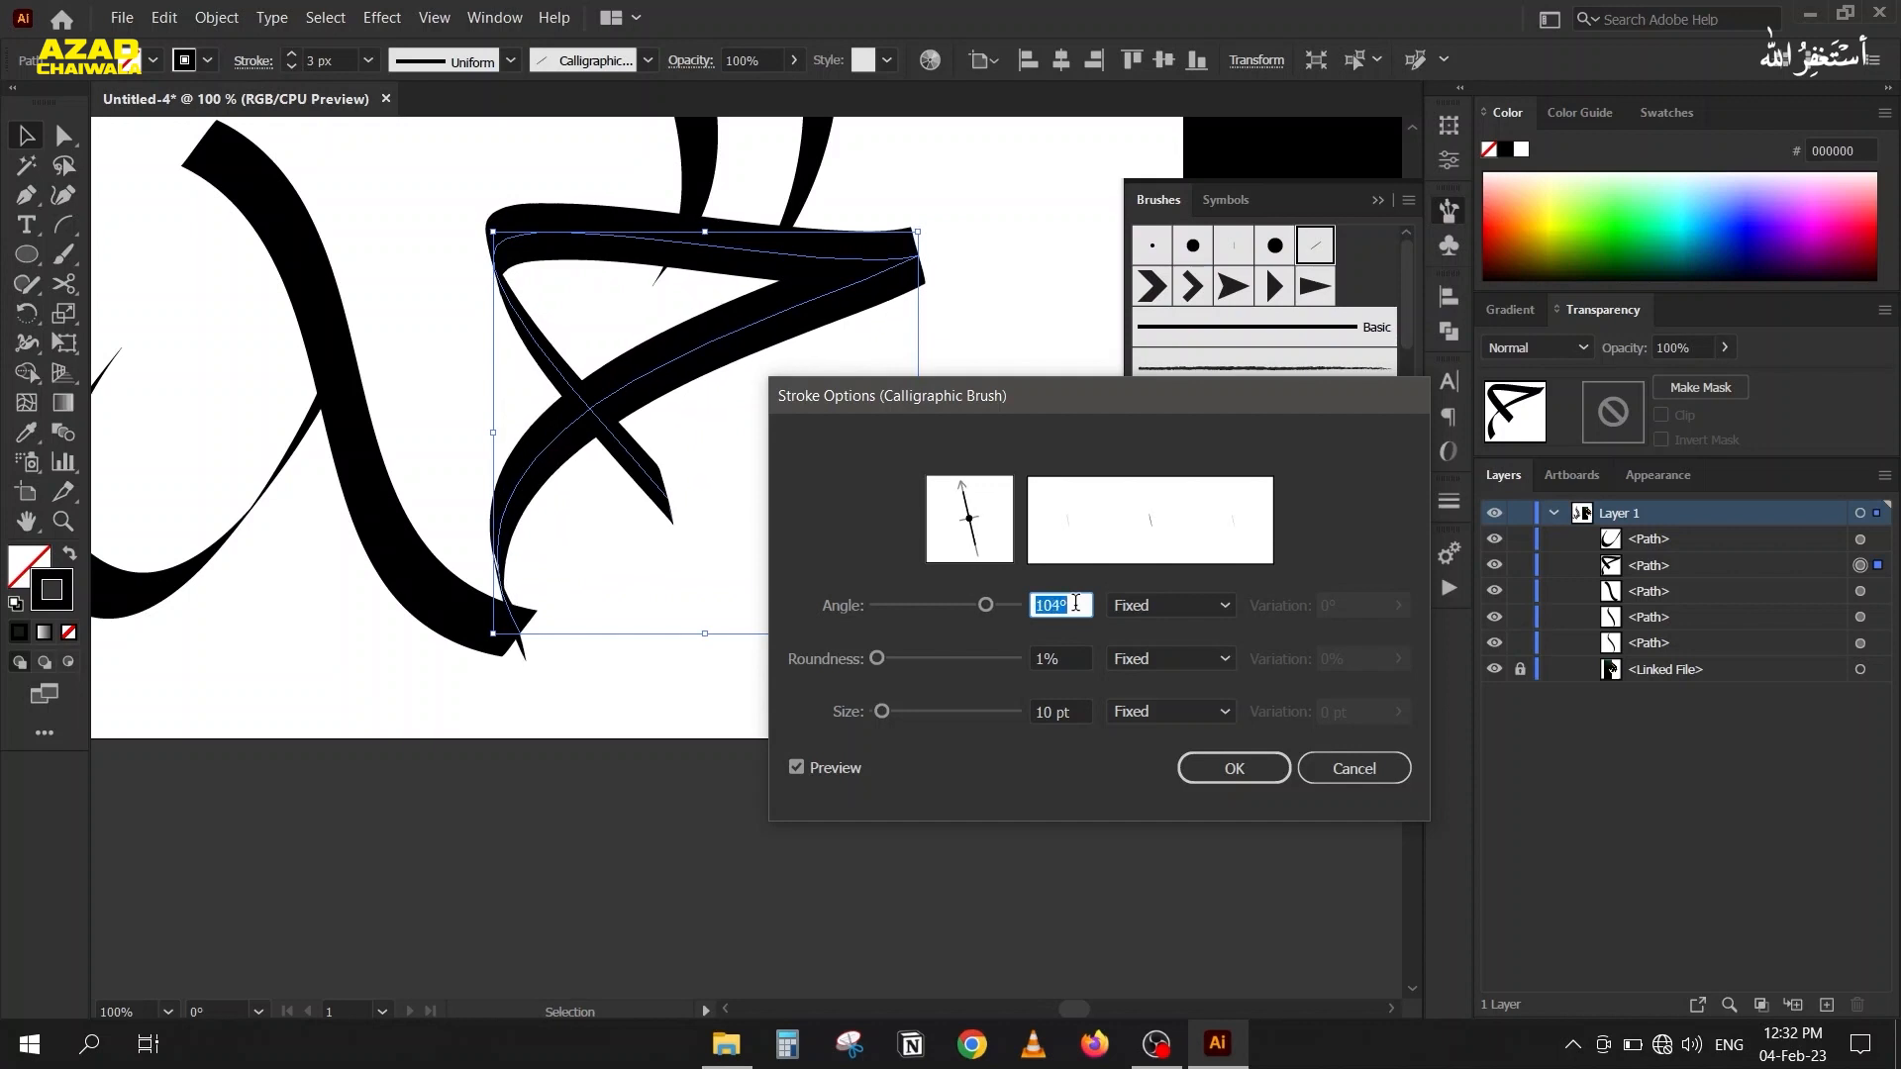
pyautogui.scroll(-12, 1076, 604)
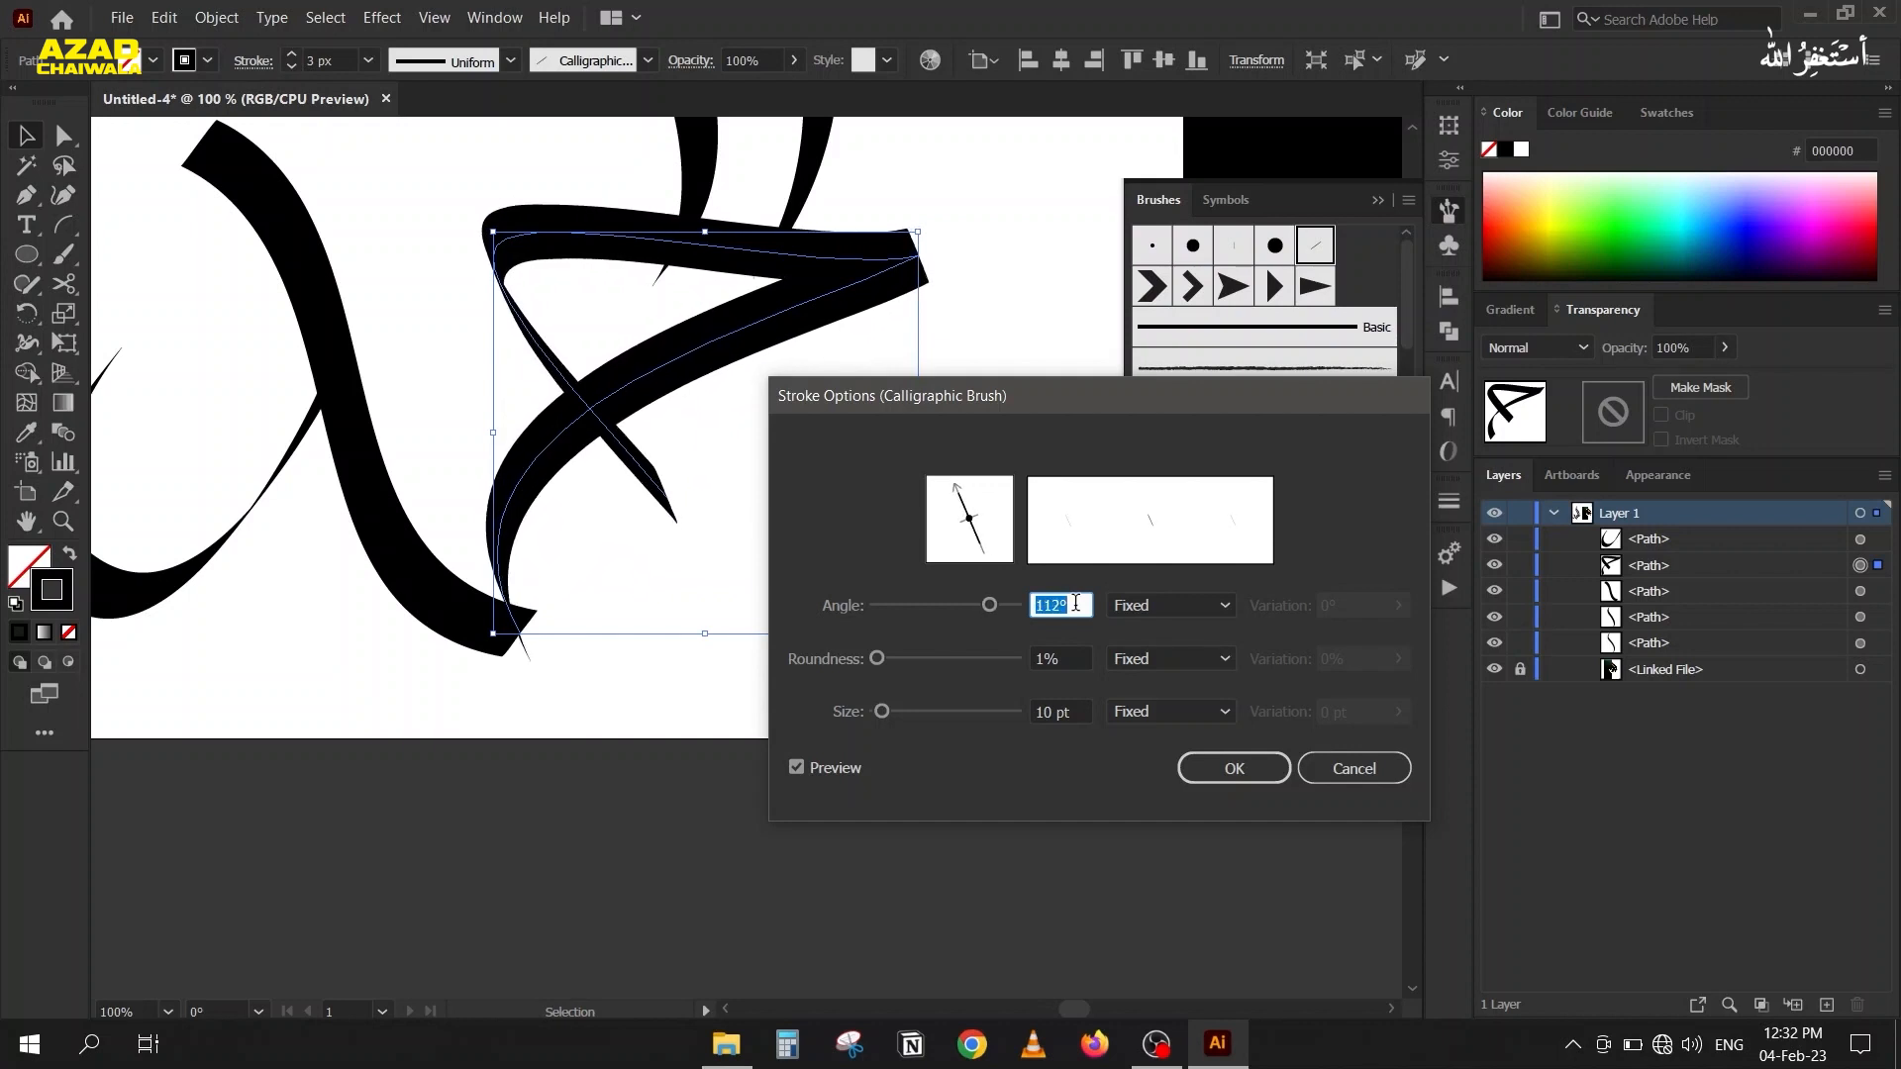
pyautogui.click(1238, 769)
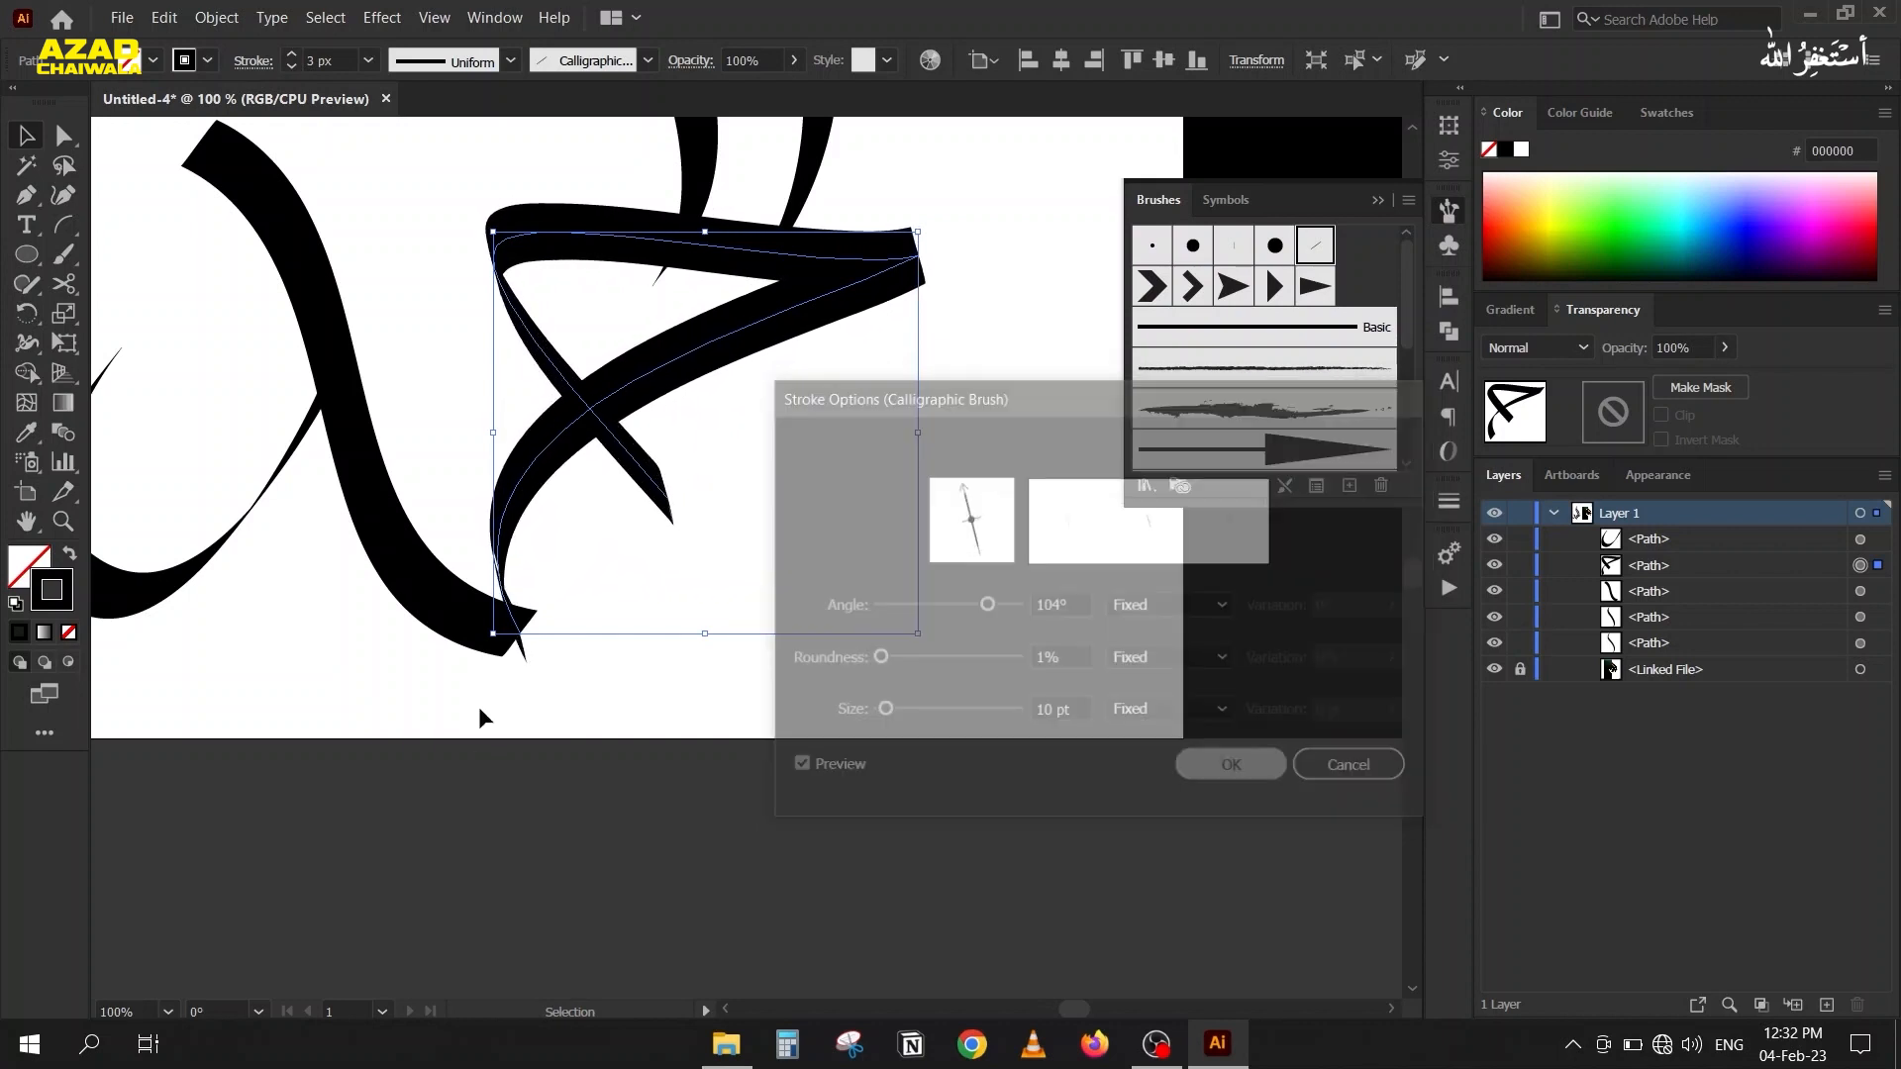
# Set the calligraphic brush angle of the separated S-shaped left stroke to -97° in its stroke options.
pyautogui.click(465, 611)
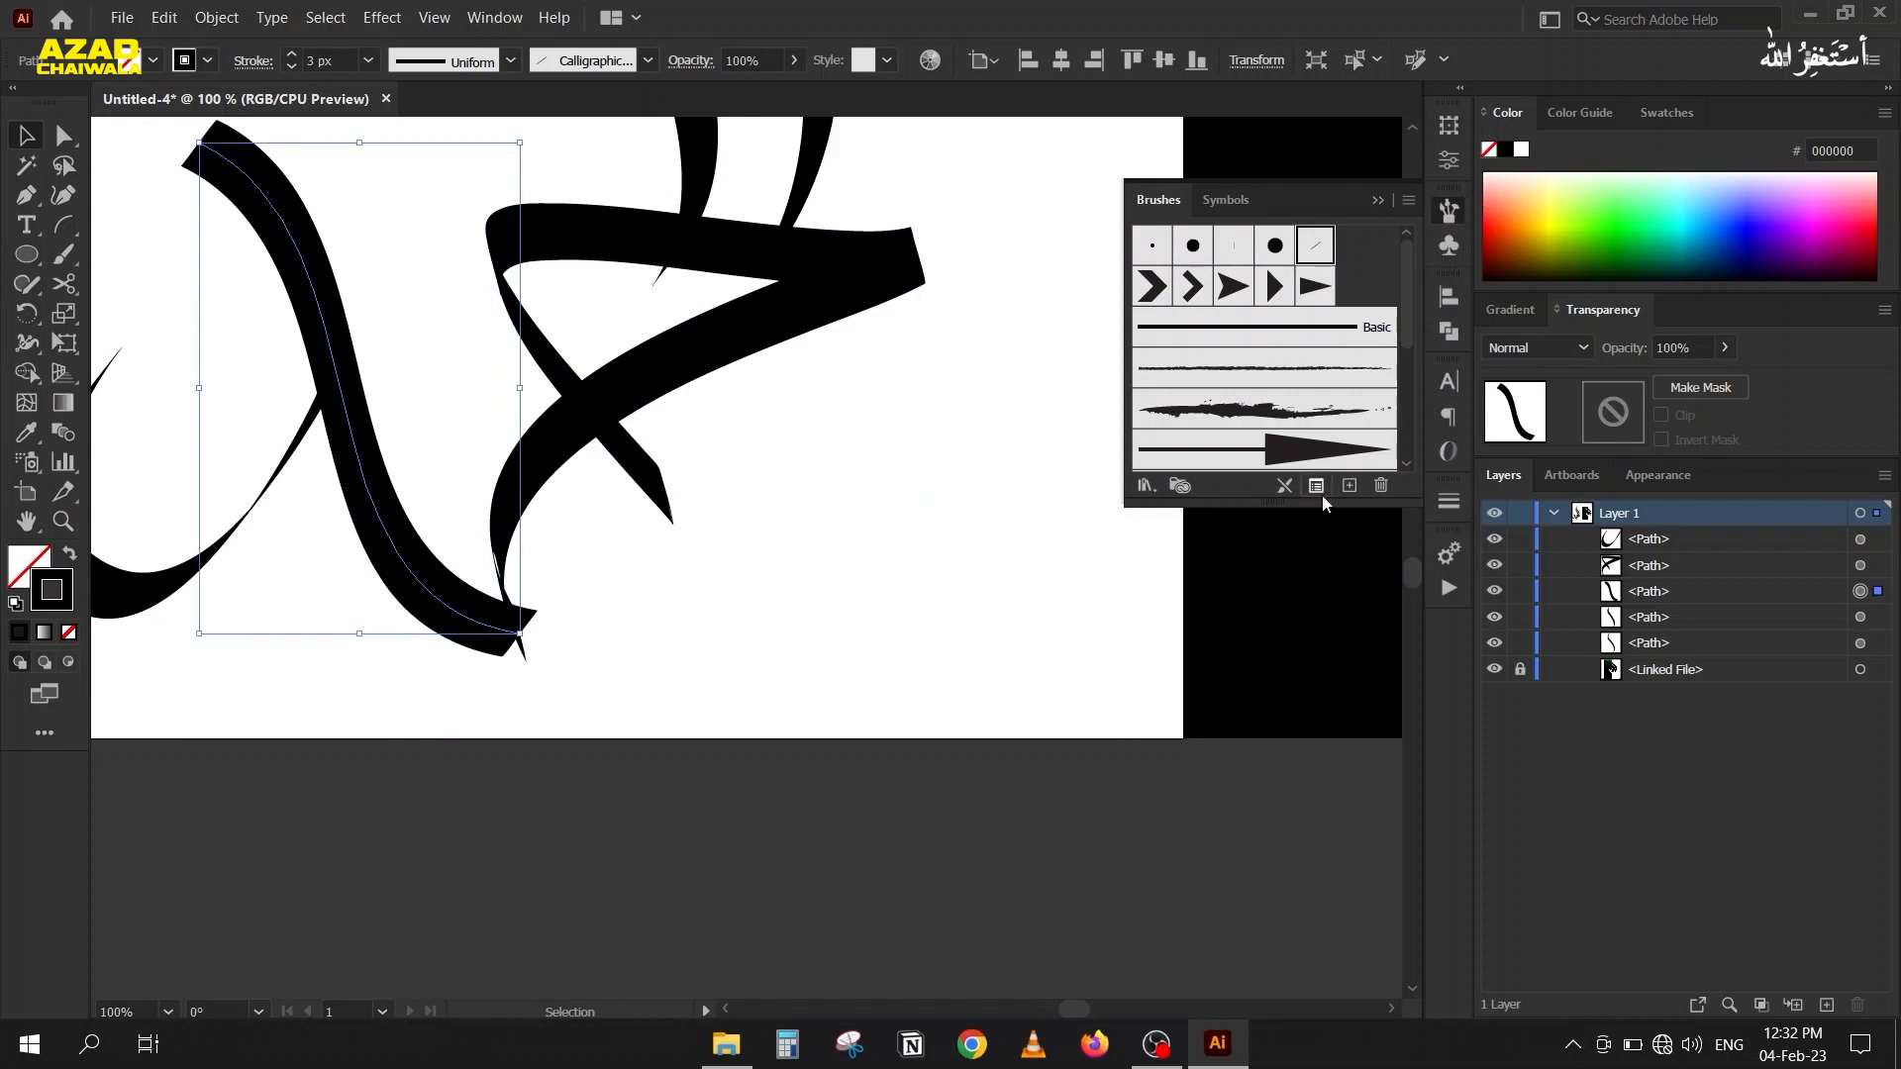
pyautogui.click(1317, 486)
pyautogui.hotkey('shift', 'Up')
pyautogui.hotkey('shift', 'Up')
pyautogui.hotkey('shift', 'Up')
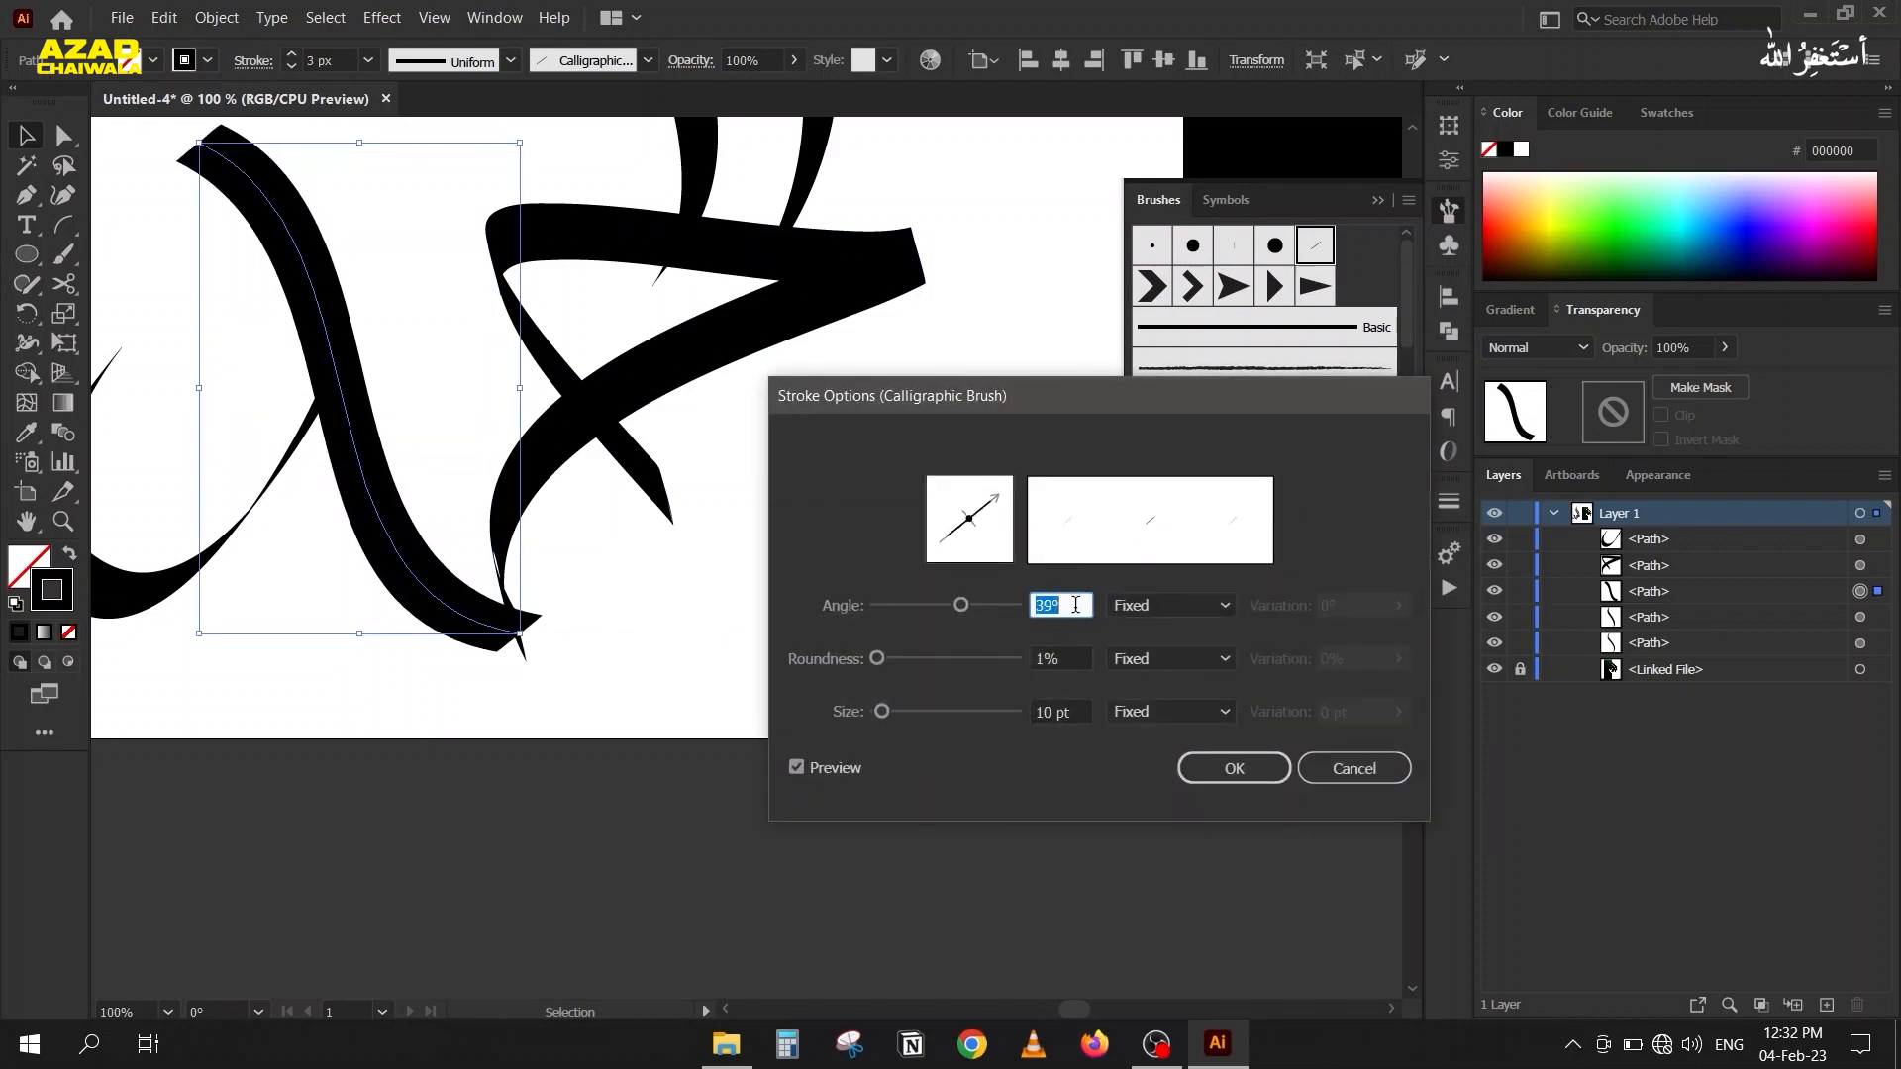
pyautogui.press('Up')
pyautogui.press('Up')
pyautogui.press('Up')
pyautogui.press('Up')
pyautogui.press('Up')
pyautogui.press('Up')
pyautogui.press('Up')
pyautogui.press('Up')
pyautogui.press('Up')
pyautogui.press('Up')
pyautogui.press('Up')
pyautogui.press('Up')
pyautogui.press('Up')
pyautogui.press('Up')
pyautogui.press('Up')
pyautogui.press('Up')
pyautogui.press('Up')
pyautogui.press('Up')
pyautogui.press('Up')
pyautogui.press('Up')
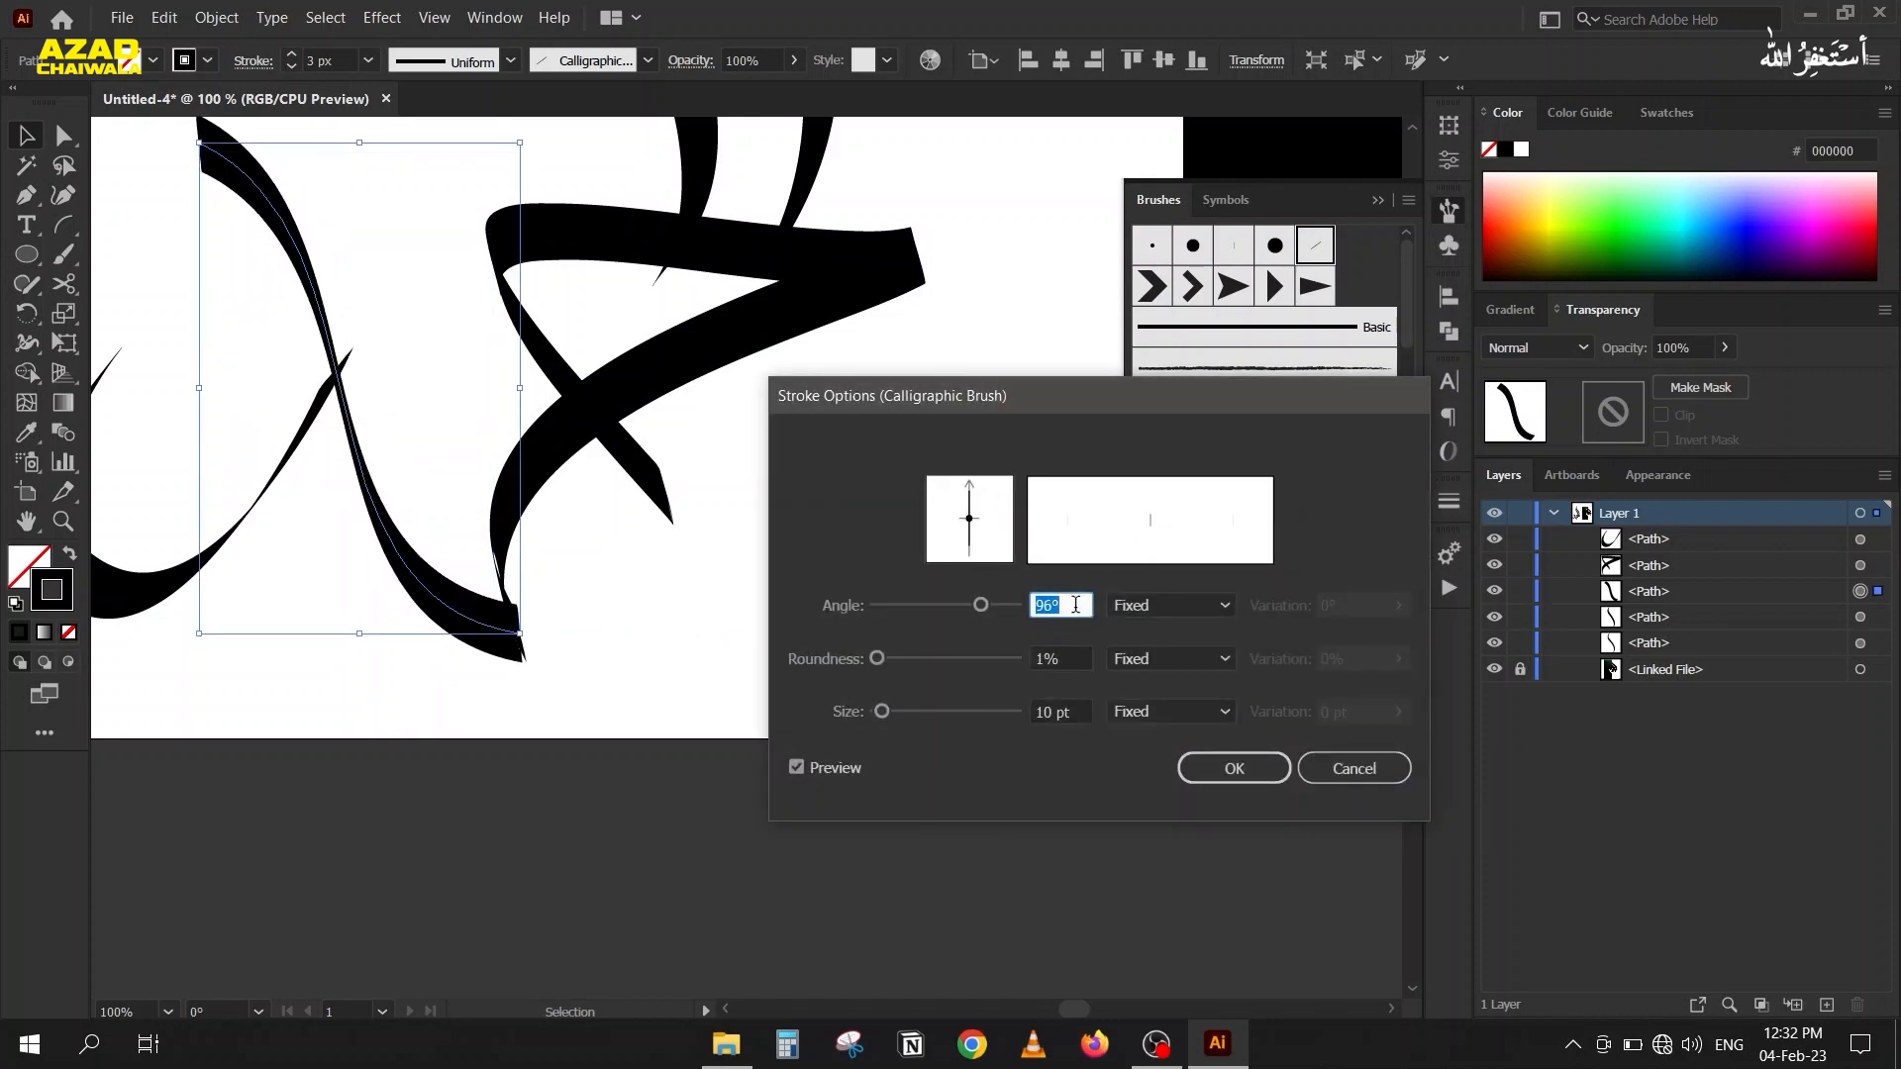
pyautogui.press('Down')
pyautogui.press('Down')
pyautogui.press('Down')
pyautogui.press('Down')
pyautogui.press('Down')
pyautogui.press('Down')
pyautogui.press('Down')
pyautogui.press('Down')
pyautogui.press('Down')
pyautogui.press('Down')
pyautogui.press('Down')
pyautogui.press('Down')
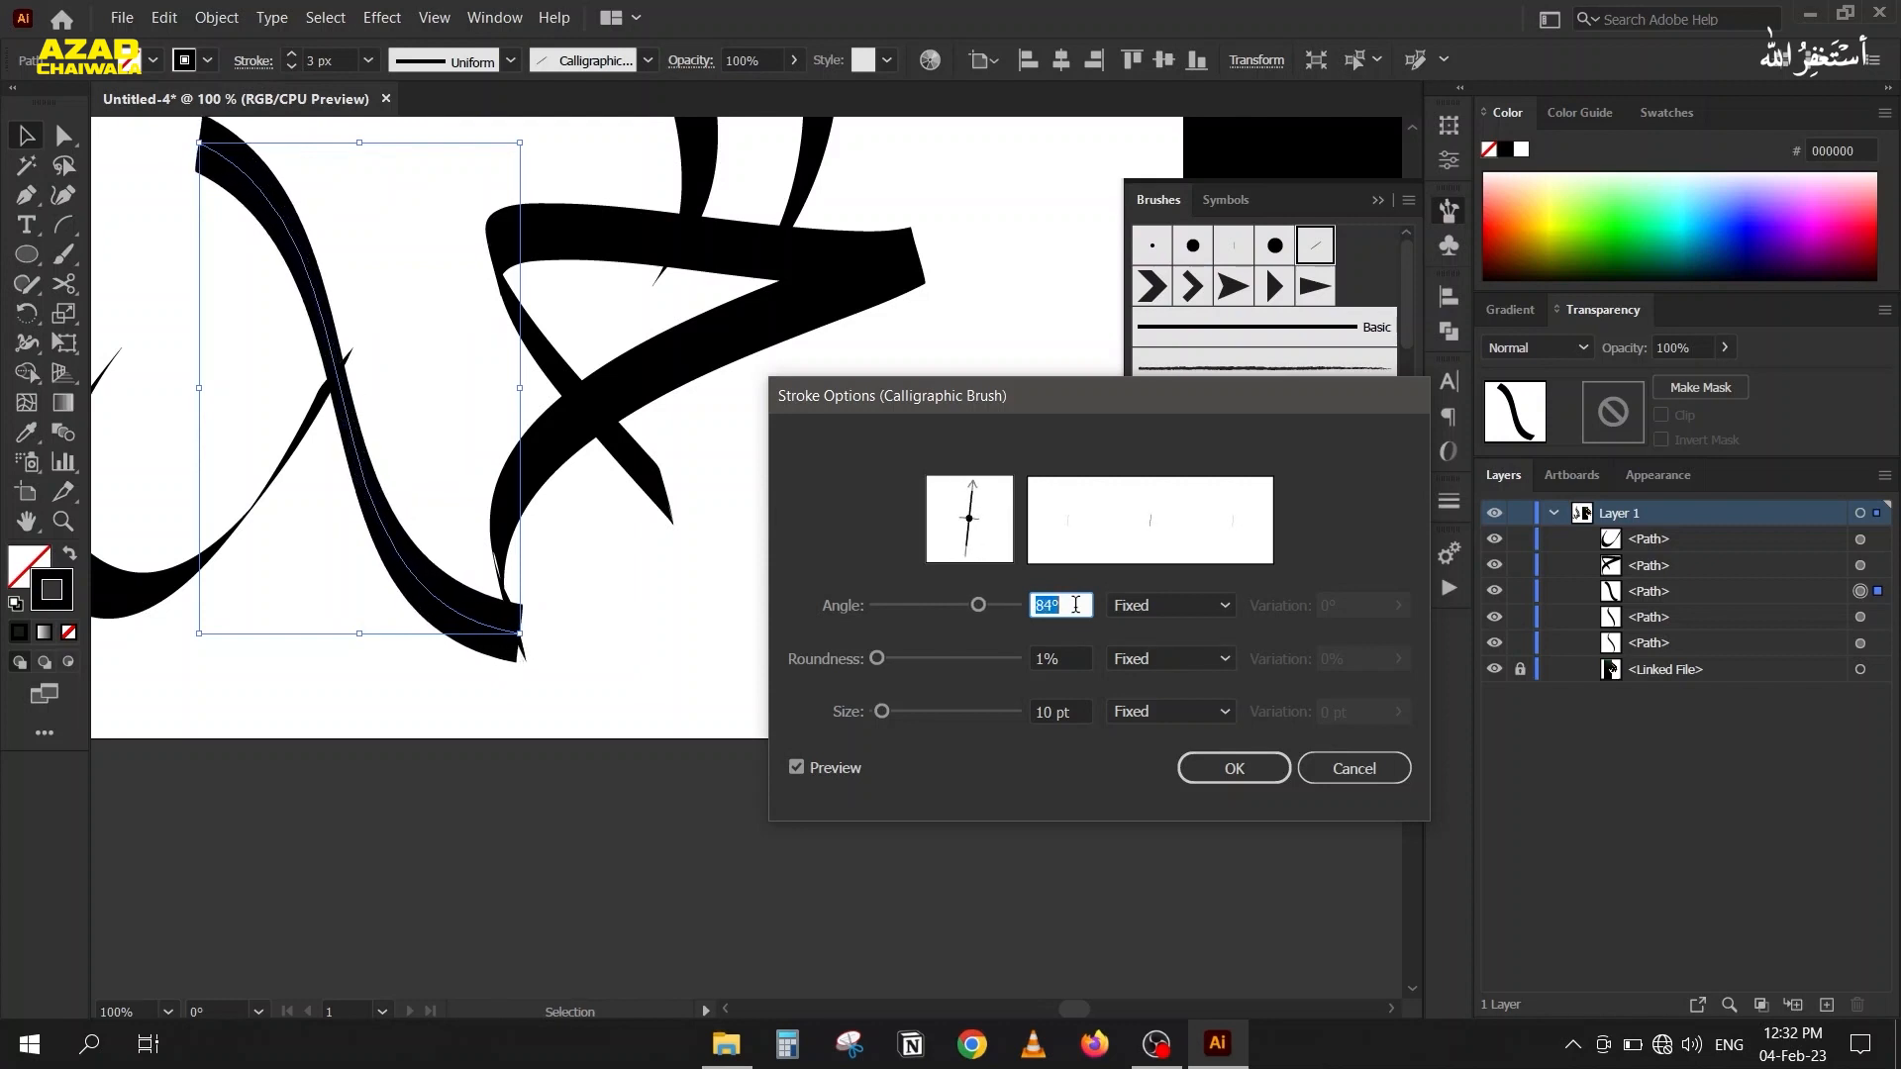
pyautogui.moveTo(958, 606)
pyautogui.mouseDown()
pyautogui.moveTo(883, 605)
pyautogui.moveTo(916, 612)
pyautogui.mouseUp()
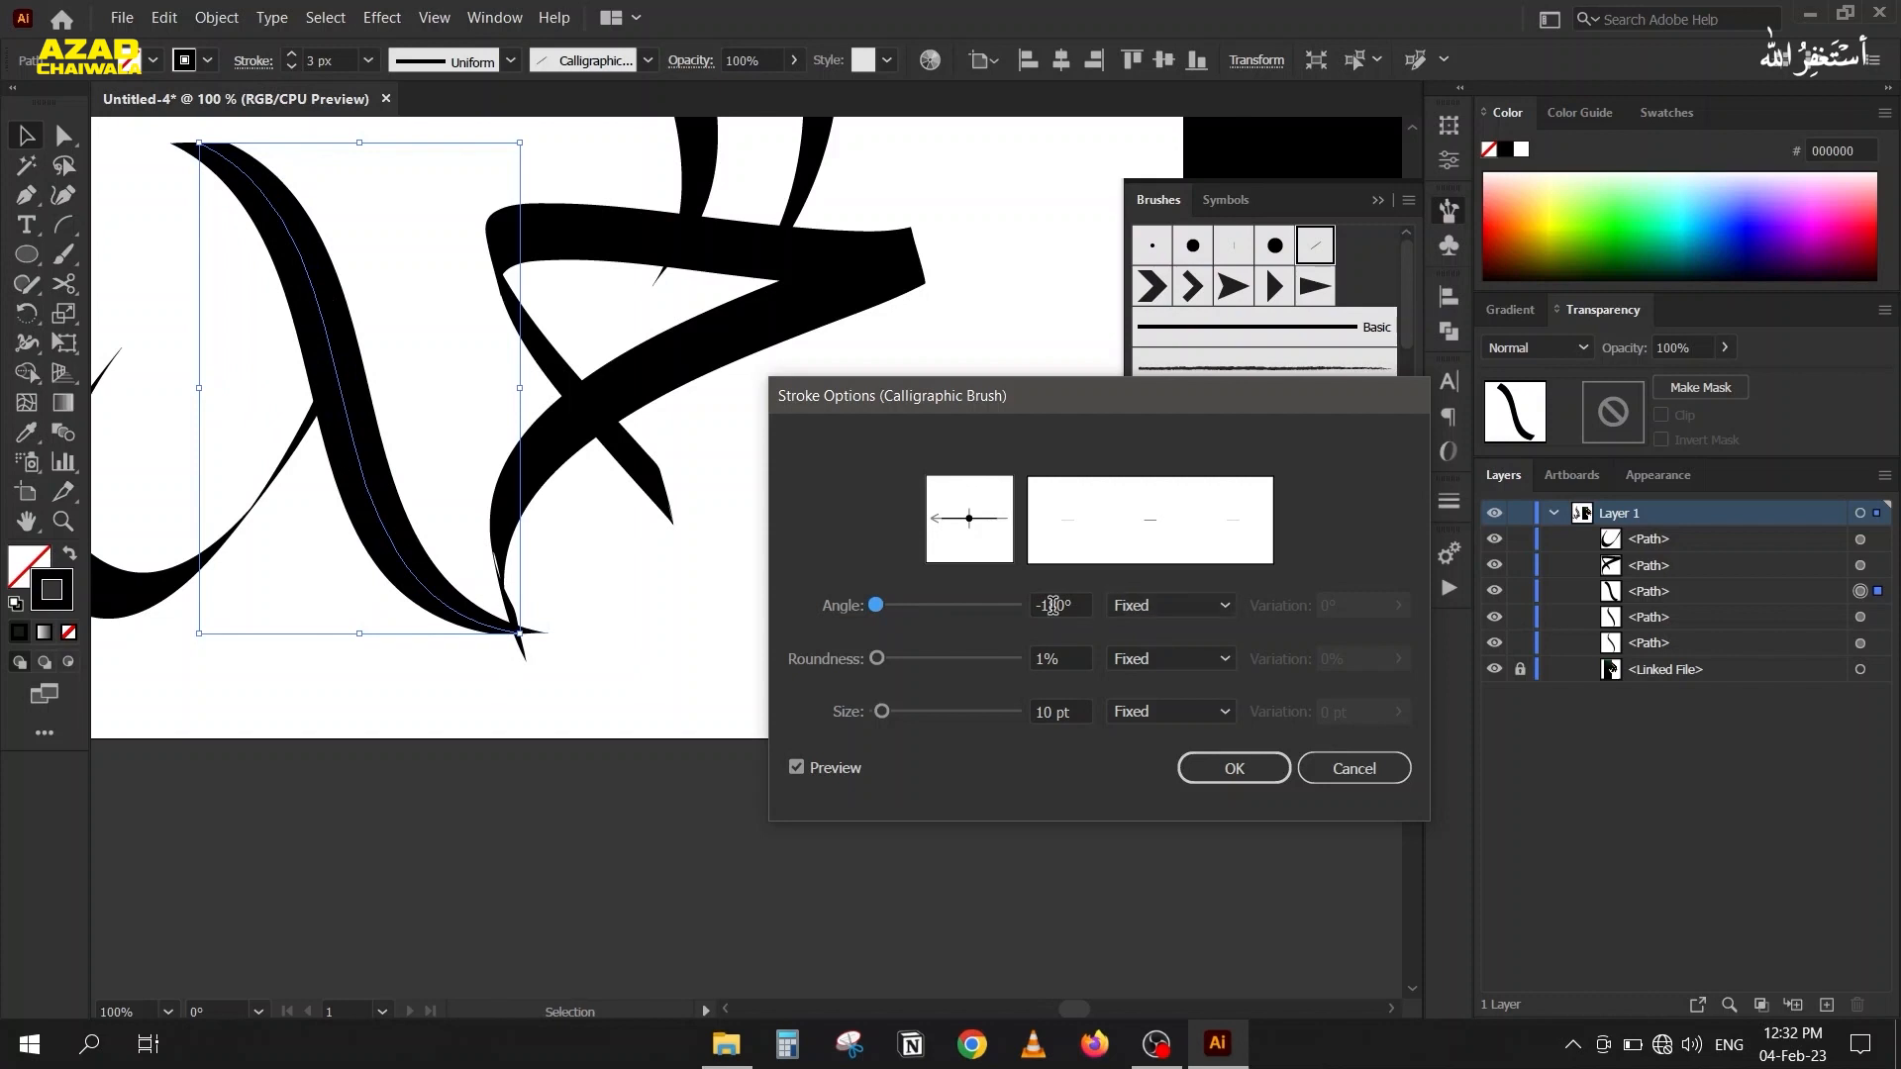
pyautogui.scroll(16, 1052, 605)
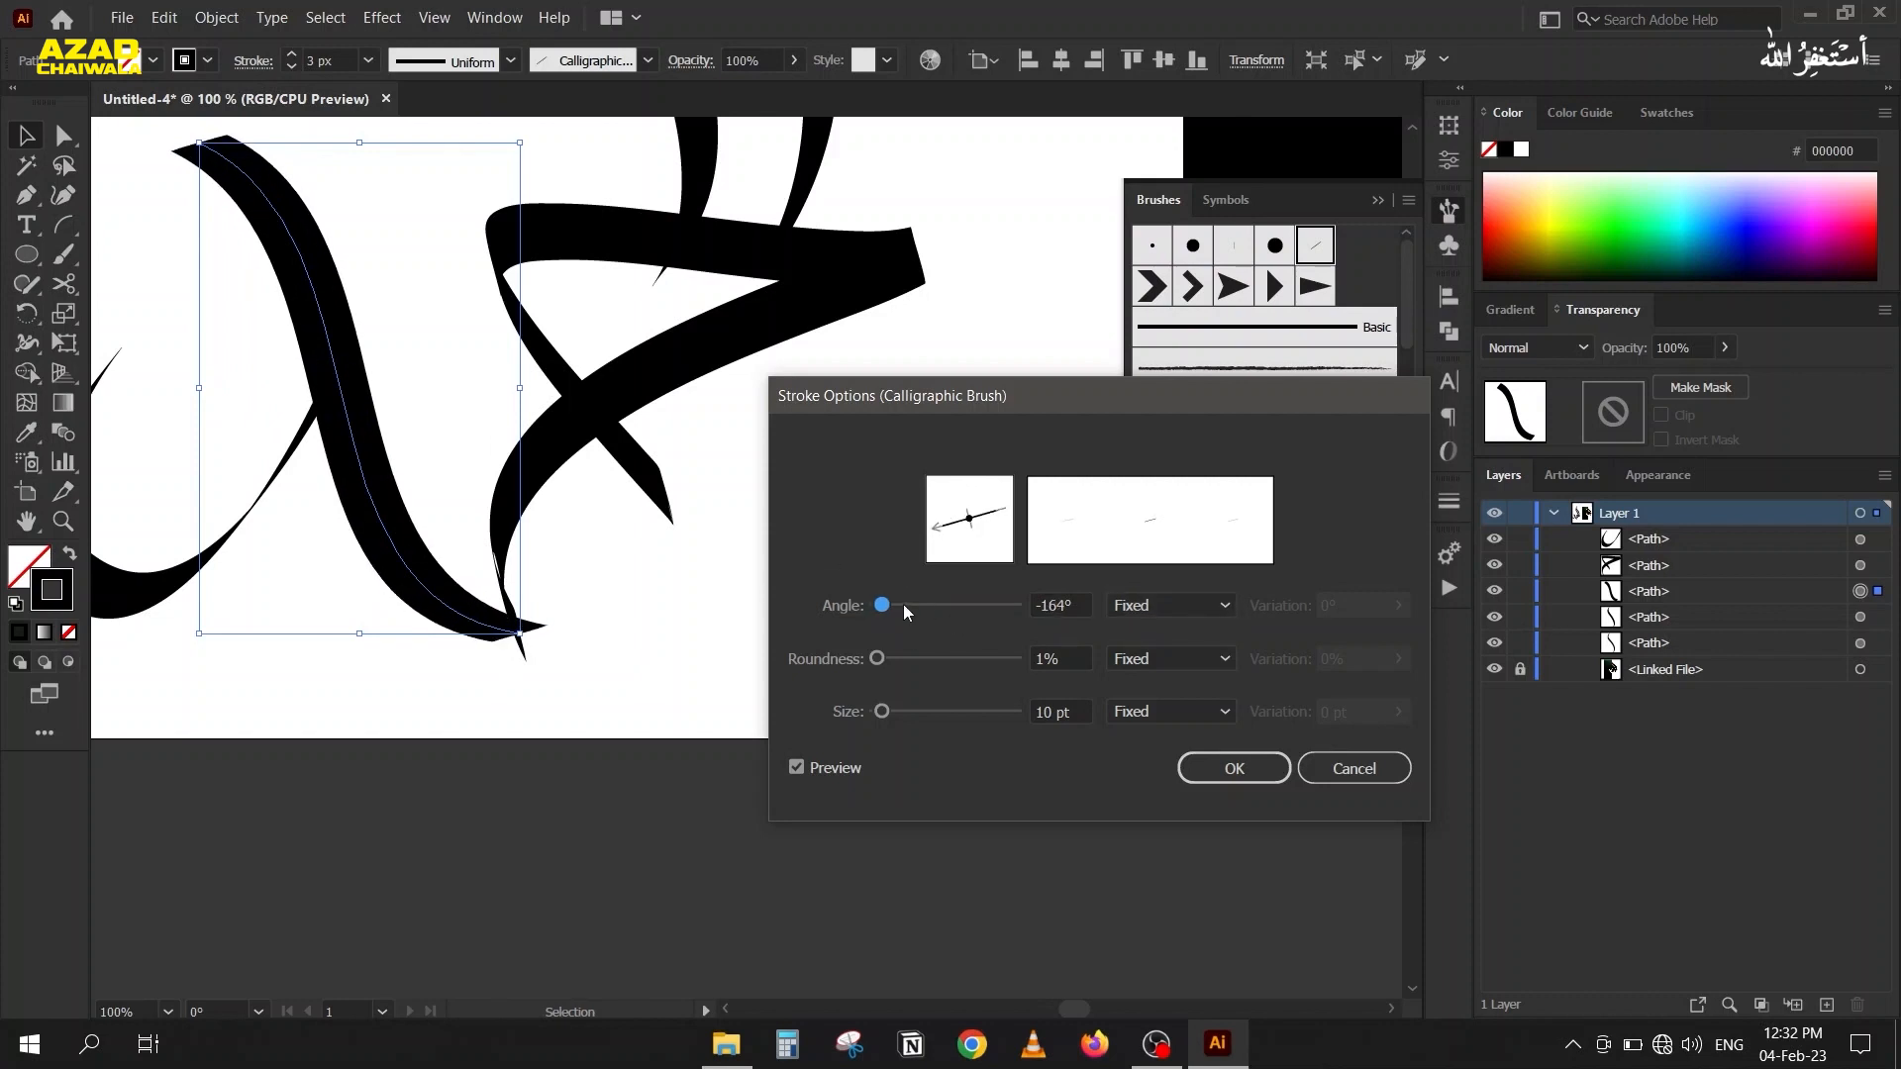
pyautogui.moveTo(899, 611); pyautogui.dragTo(909, 611)
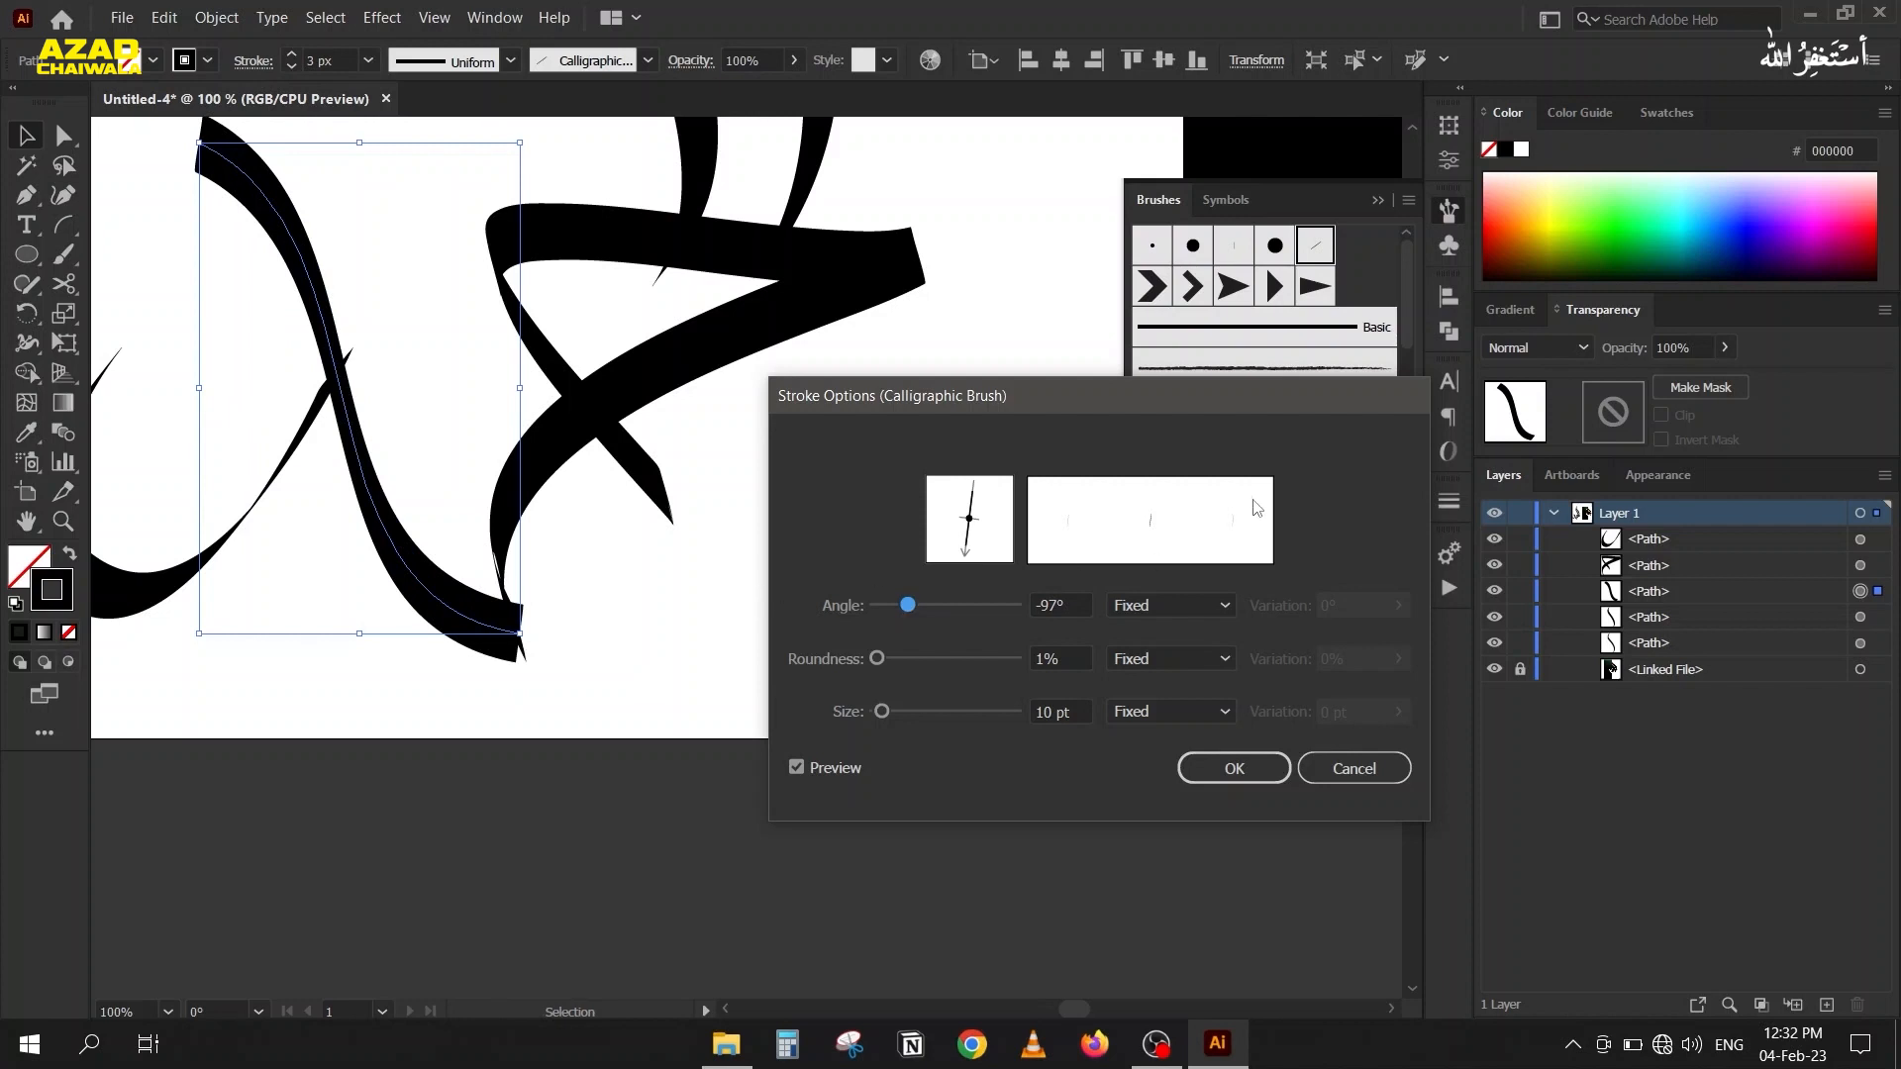
pyautogui.click(1235, 768)
# Detach the Brushes panel from the Symbols panel, place it over the empty area beside the tall strokes, and collapse the Symbols panel.
pyautogui.scroll(-3, 555, 619)
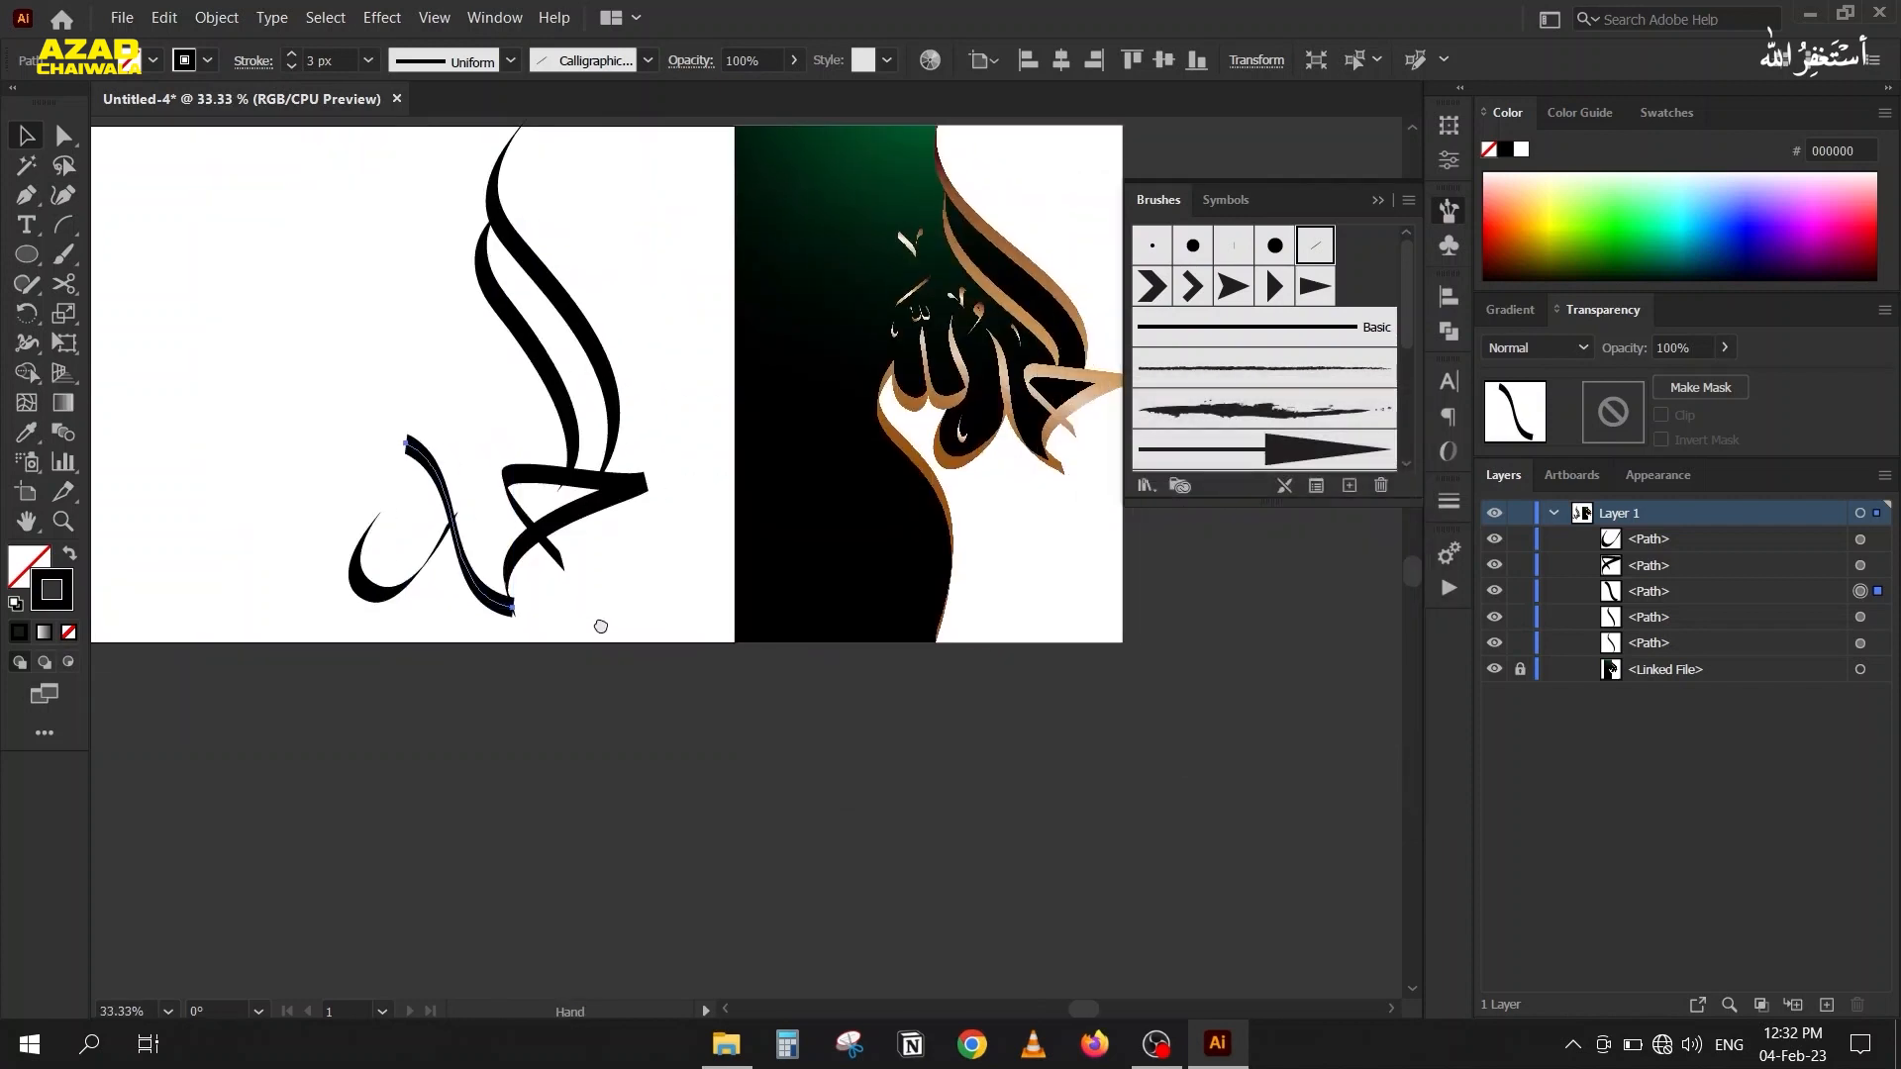
pyautogui.scroll(1, 550, 608)
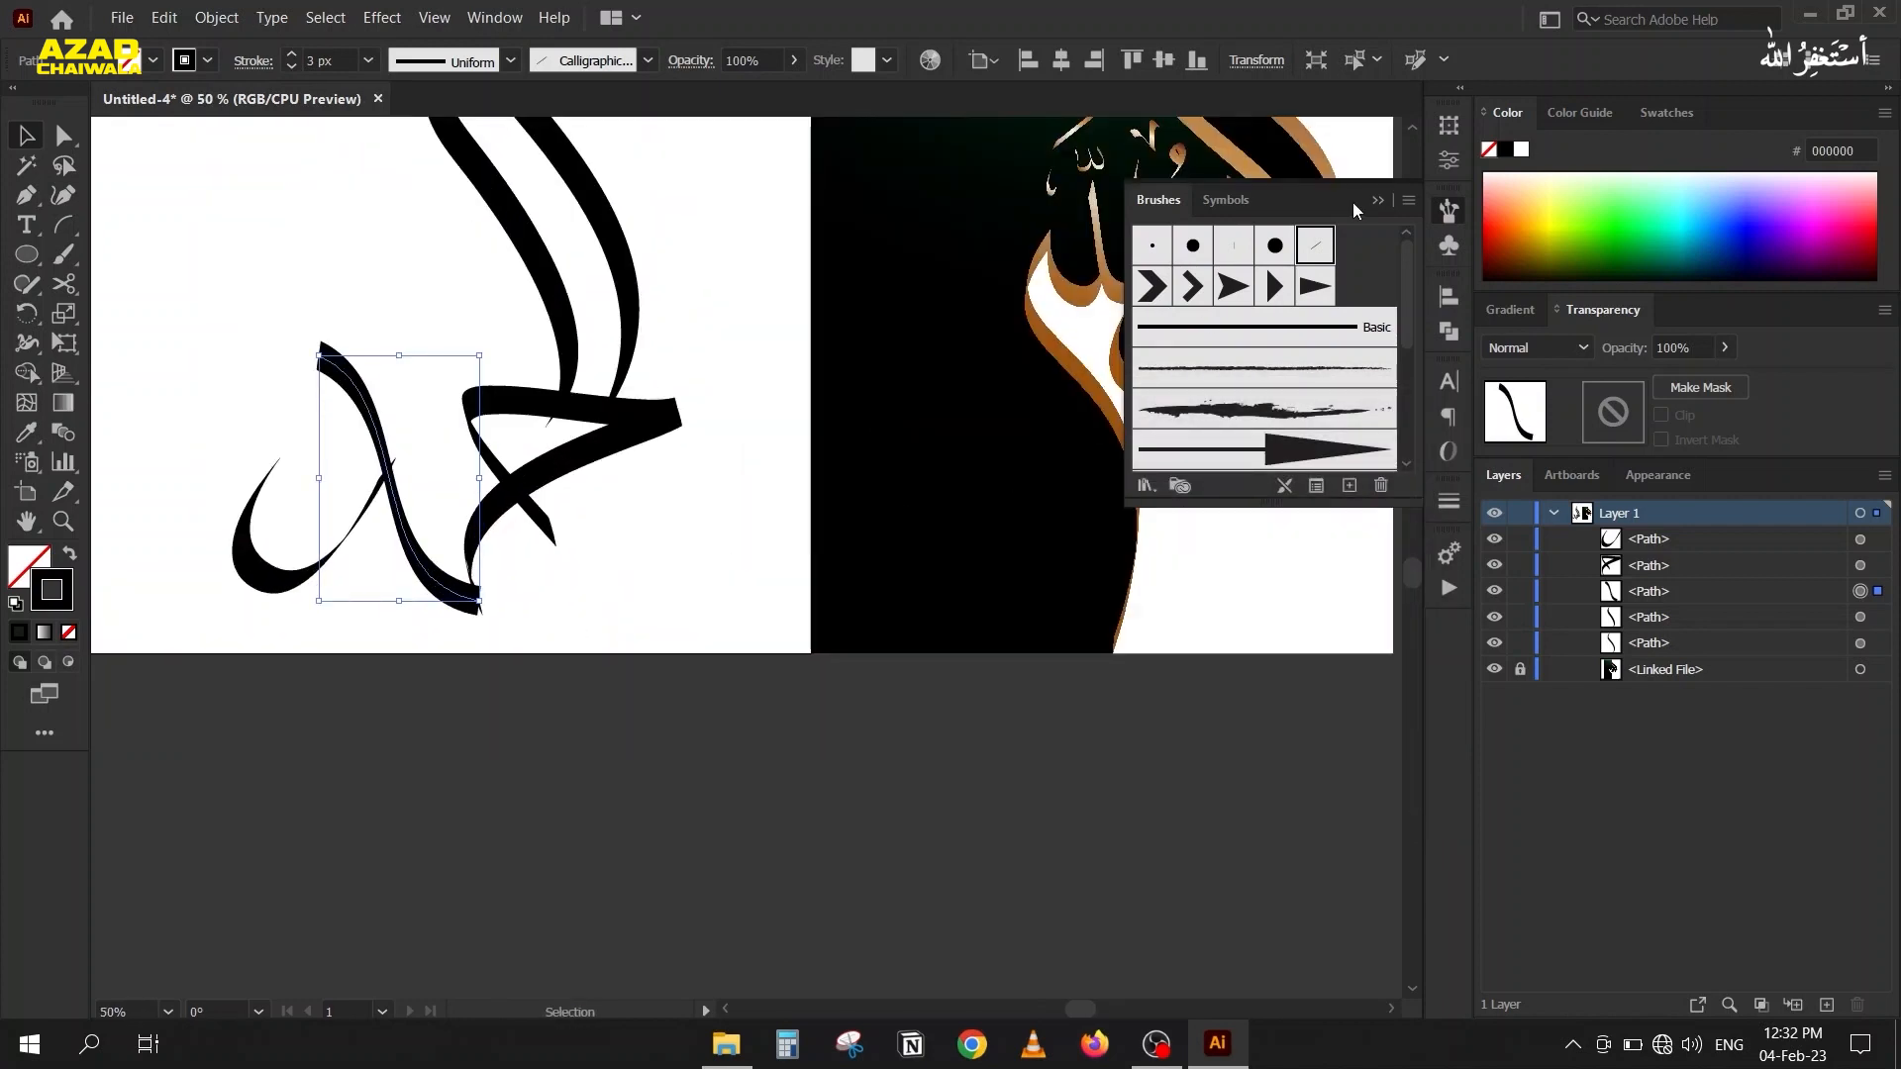
pyautogui.moveTo(704, 429); pyautogui.dragTo(907, 746)
pyautogui.moveTo(1156, 207); pyautogui.dragTo(155, 194)
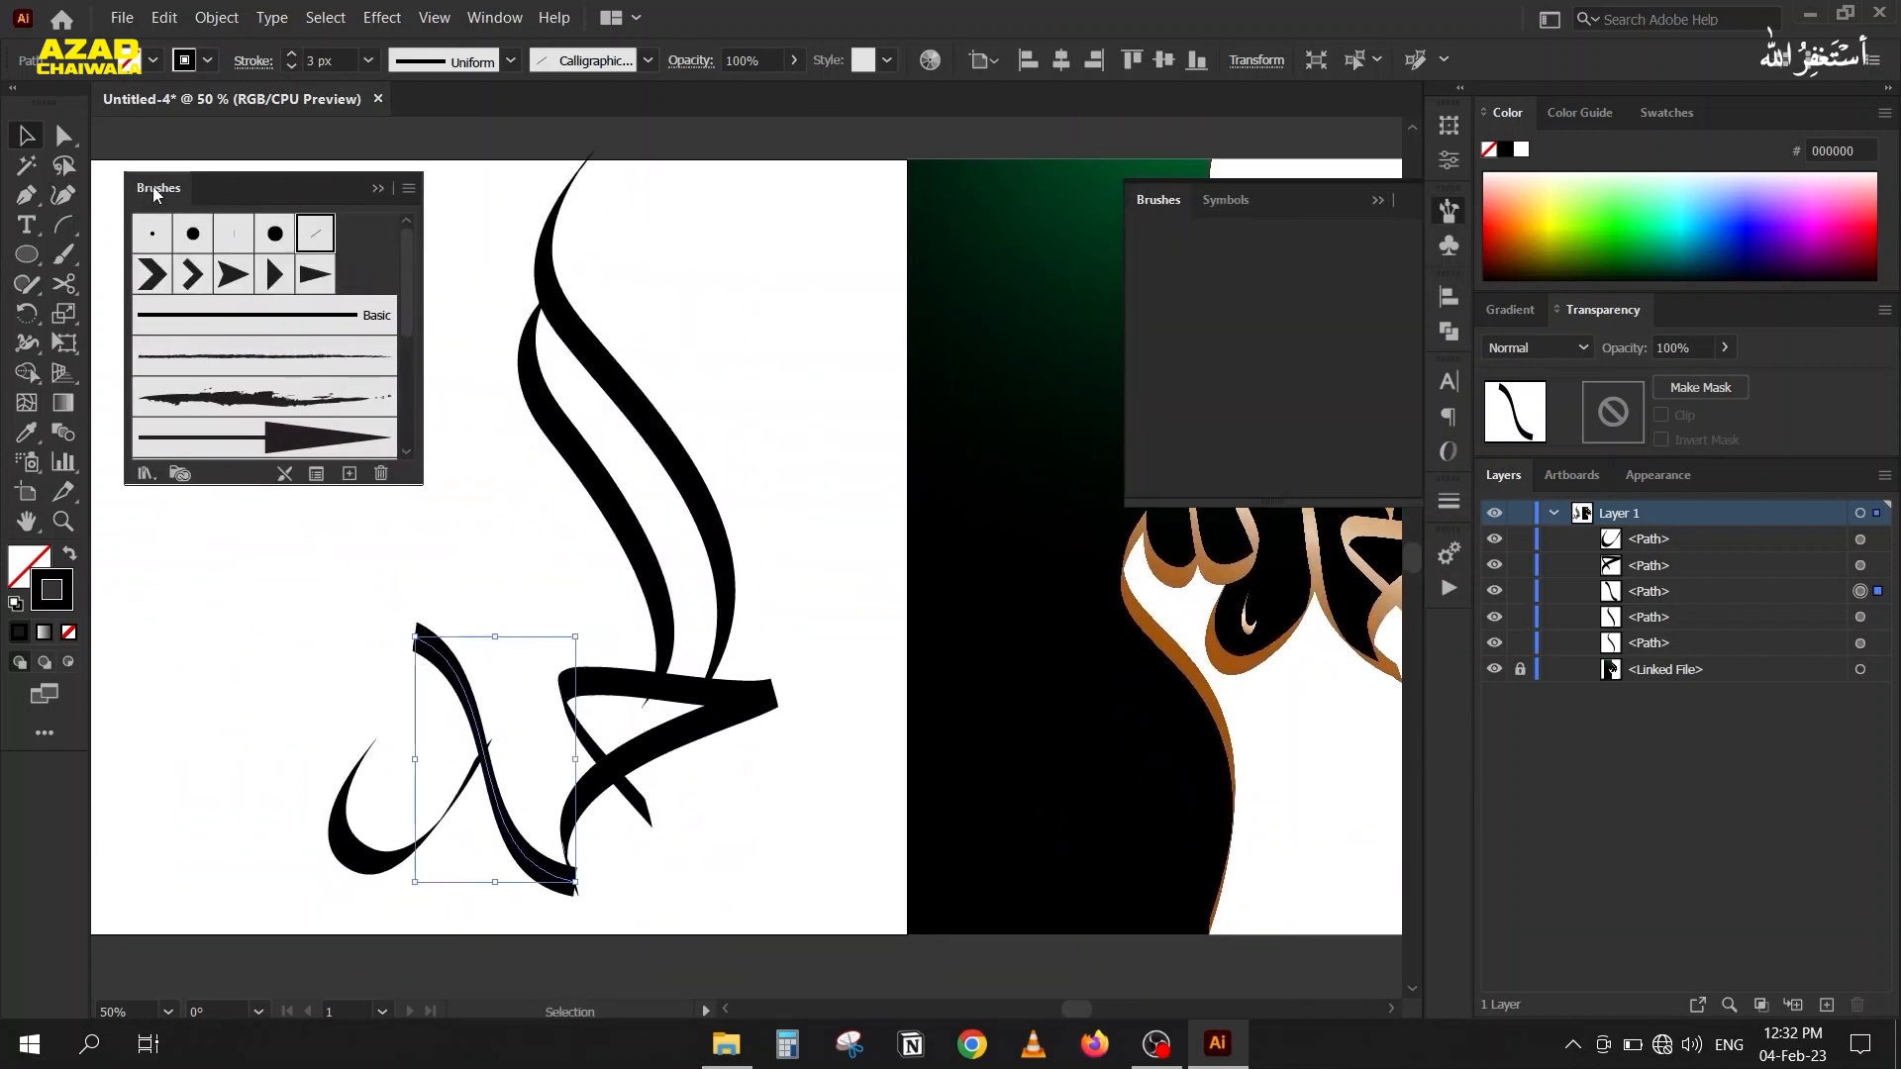
pyautogui.click(1377, 201)
pyautogui.press('space')
pyautogui.moveTo(558, 369); pyautogui.dragTo(445, 321)
pyautogui.press('space')
pyautogui.moveTo(663, 470)
pyautogui.mouseDown()
pyautogui.moveTo(734, 501)
pyautogui.moveTo(729, 446)
pyautogui.mouseUp()
pyautogui.moveTo(206, 172); pyautogui.dragTo(178, 149)
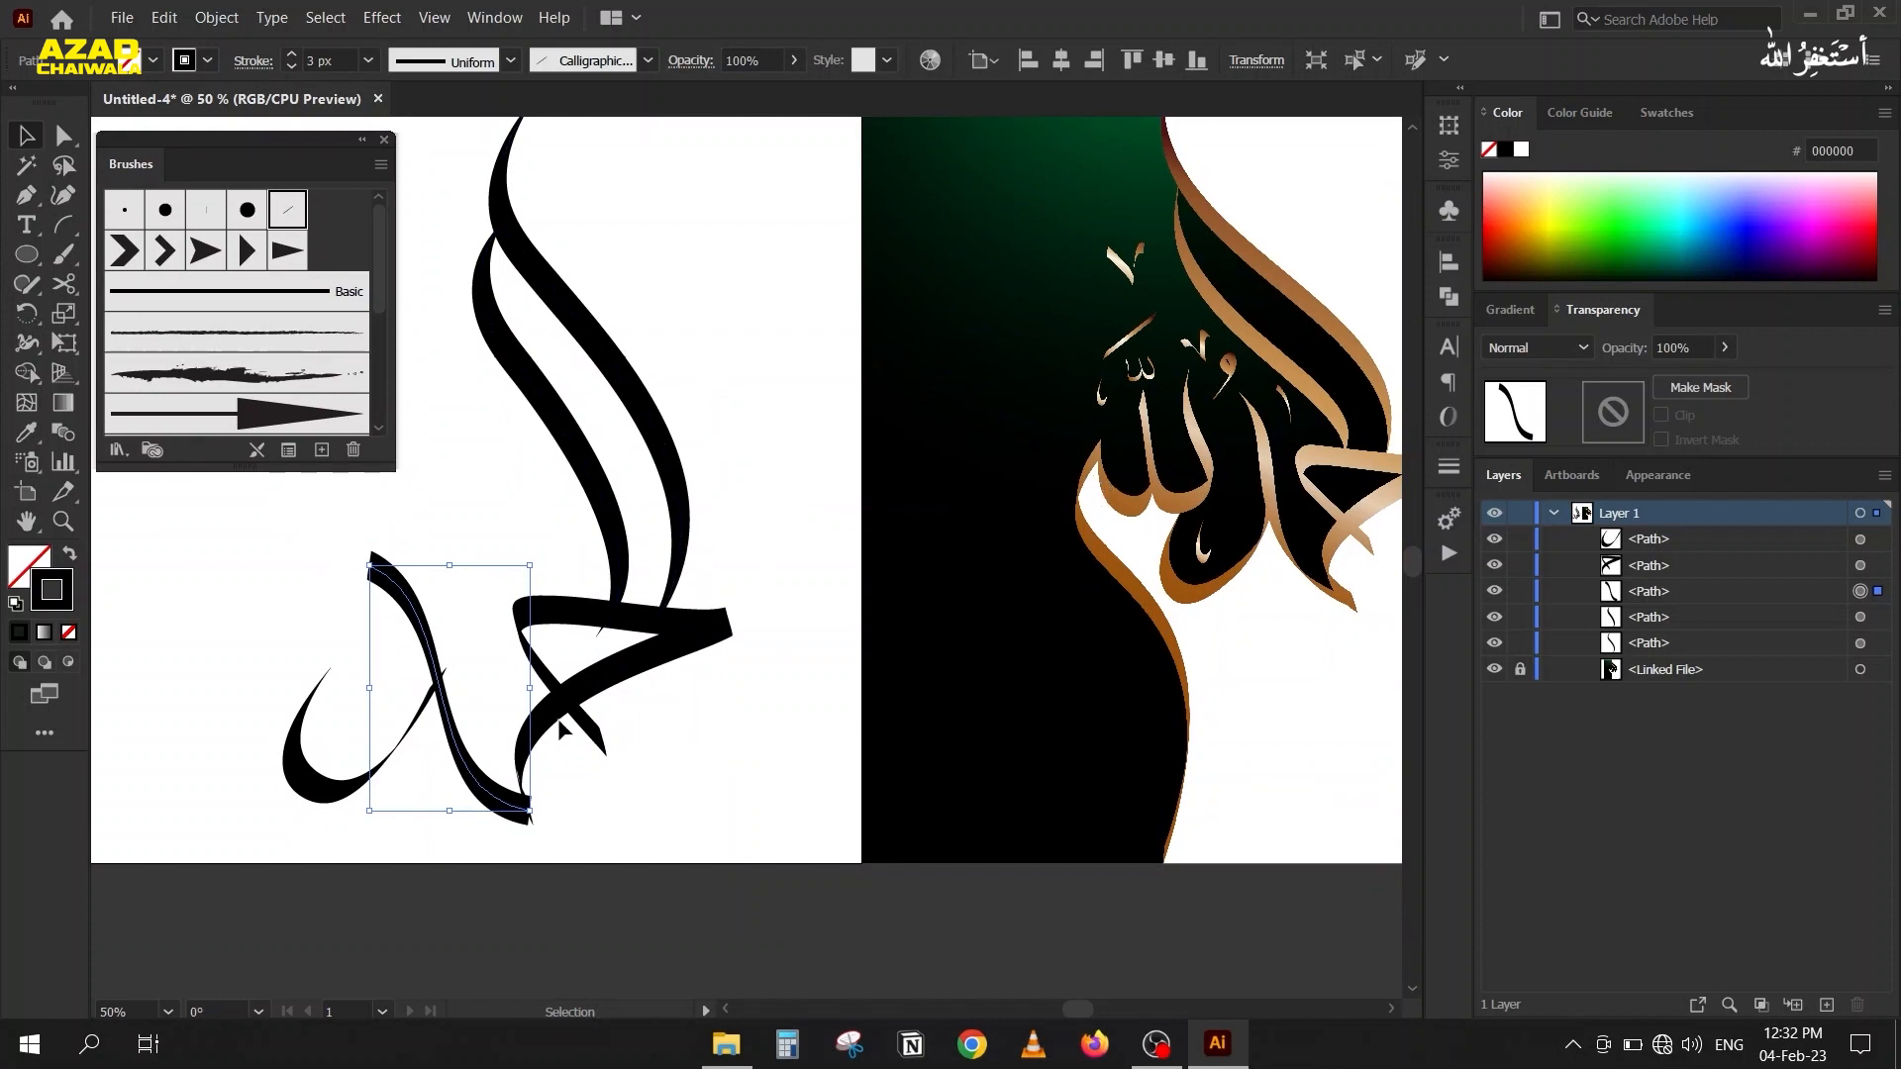
# Examine the joint where the triangular piece meets the lower end of the S-shaped stroke, checking both paths' end anchors.
pyautogui.click(597, 686)
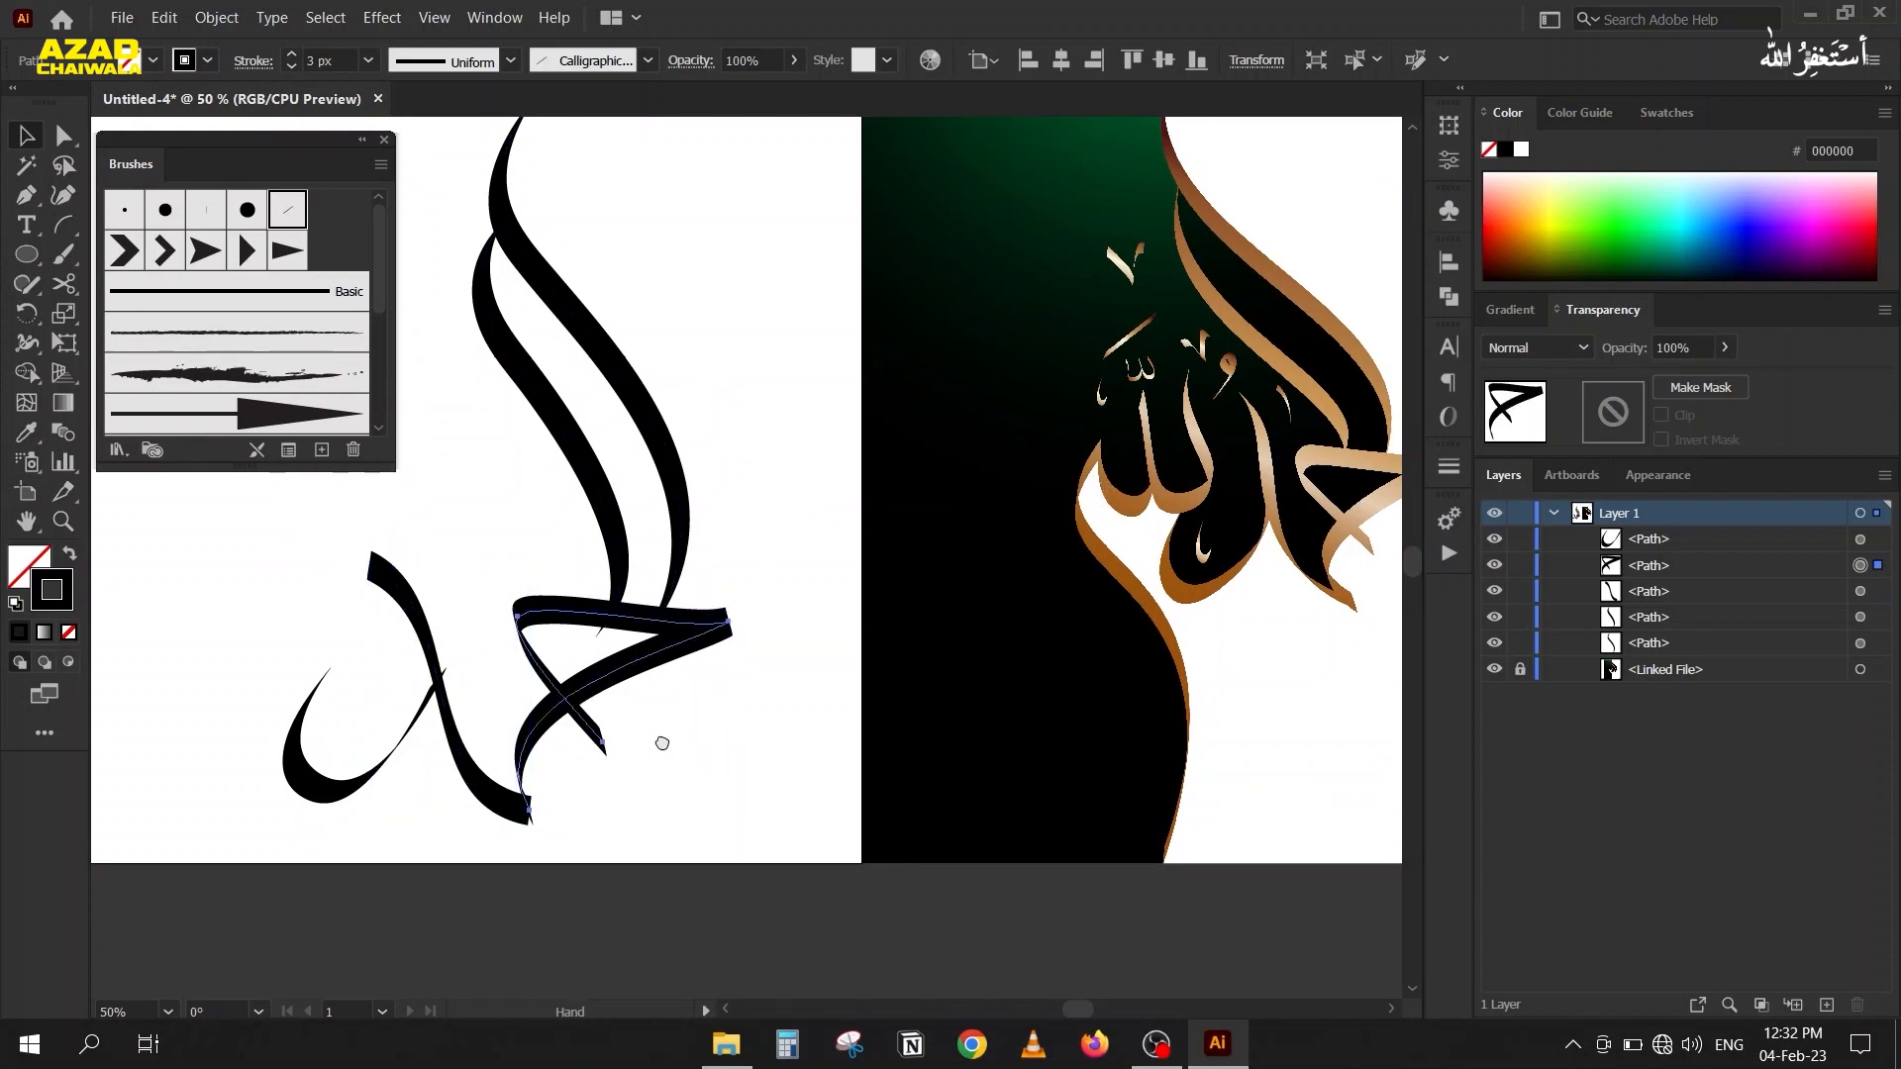
pyautogui.moveTo(663, 743); pyautogui.dragTo(616, 729)
pyautogui.click(390, 660)
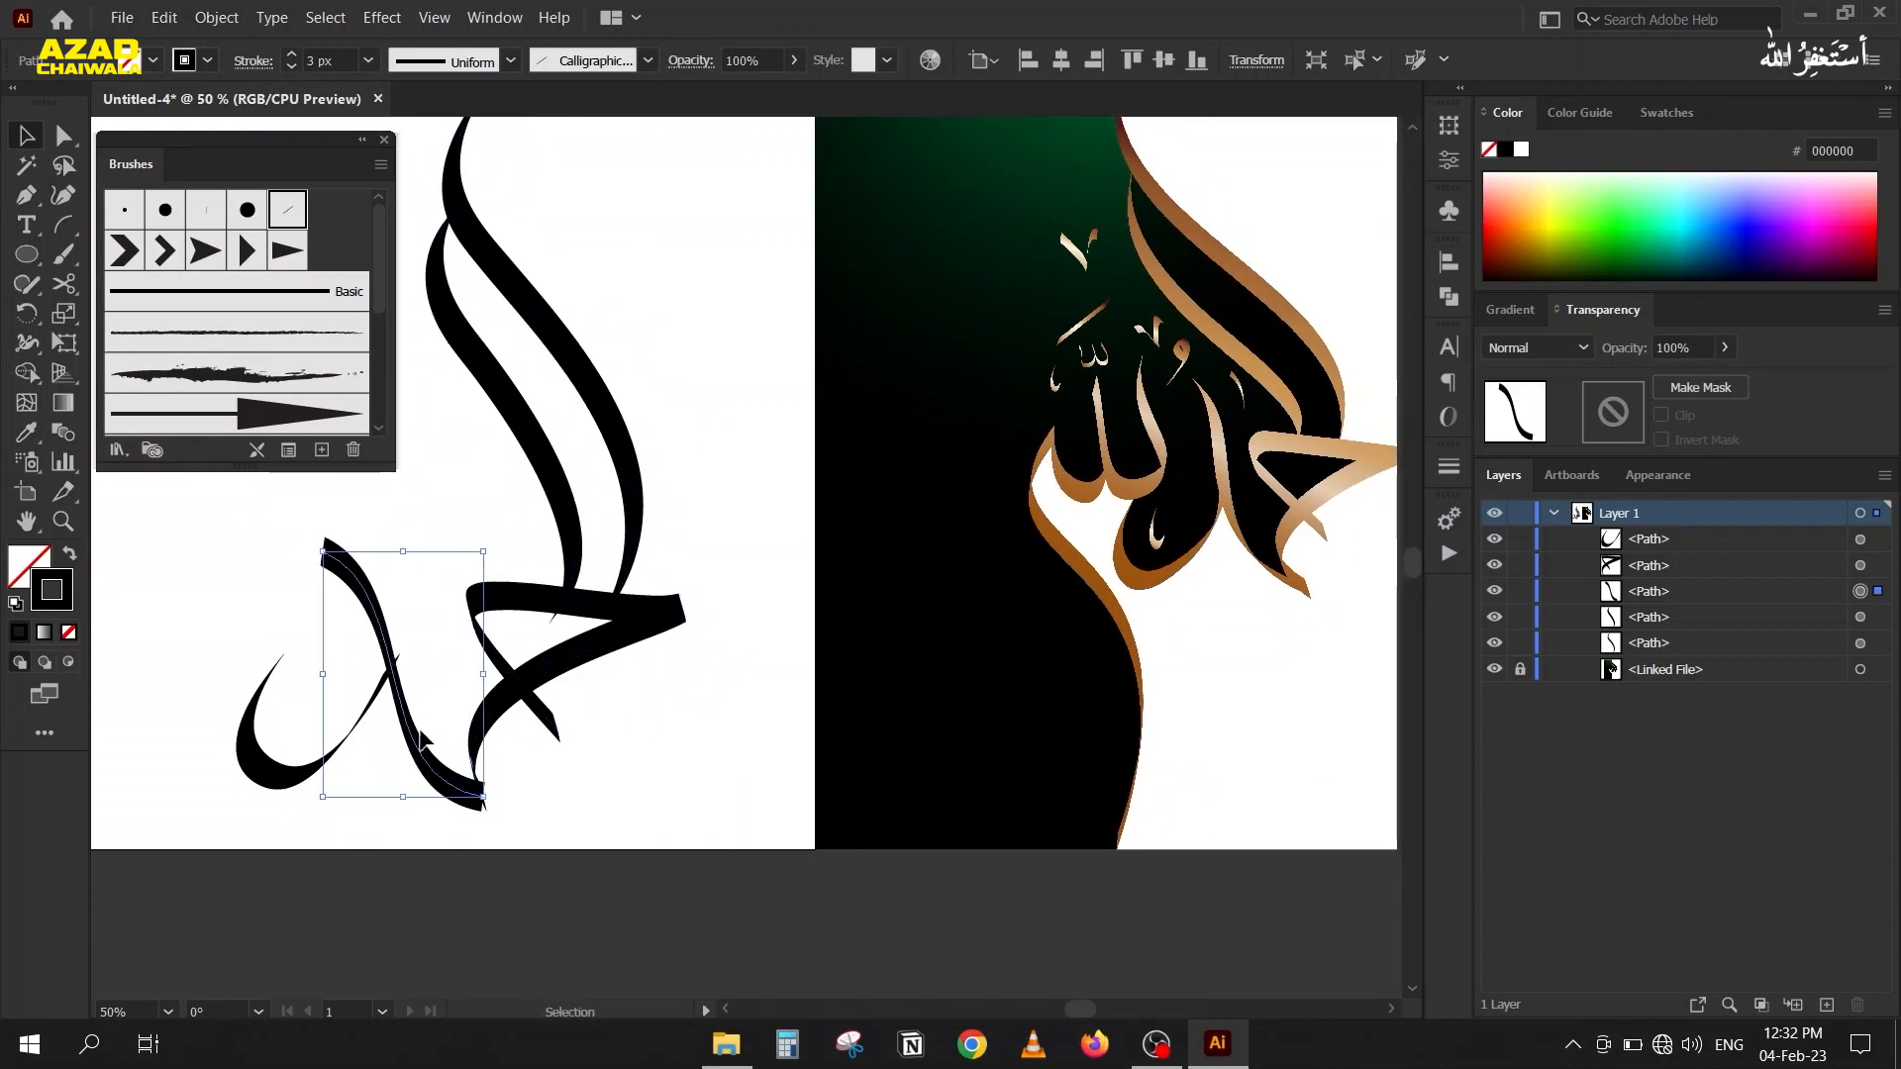
pyautogui.scroll(2, 451, 852)
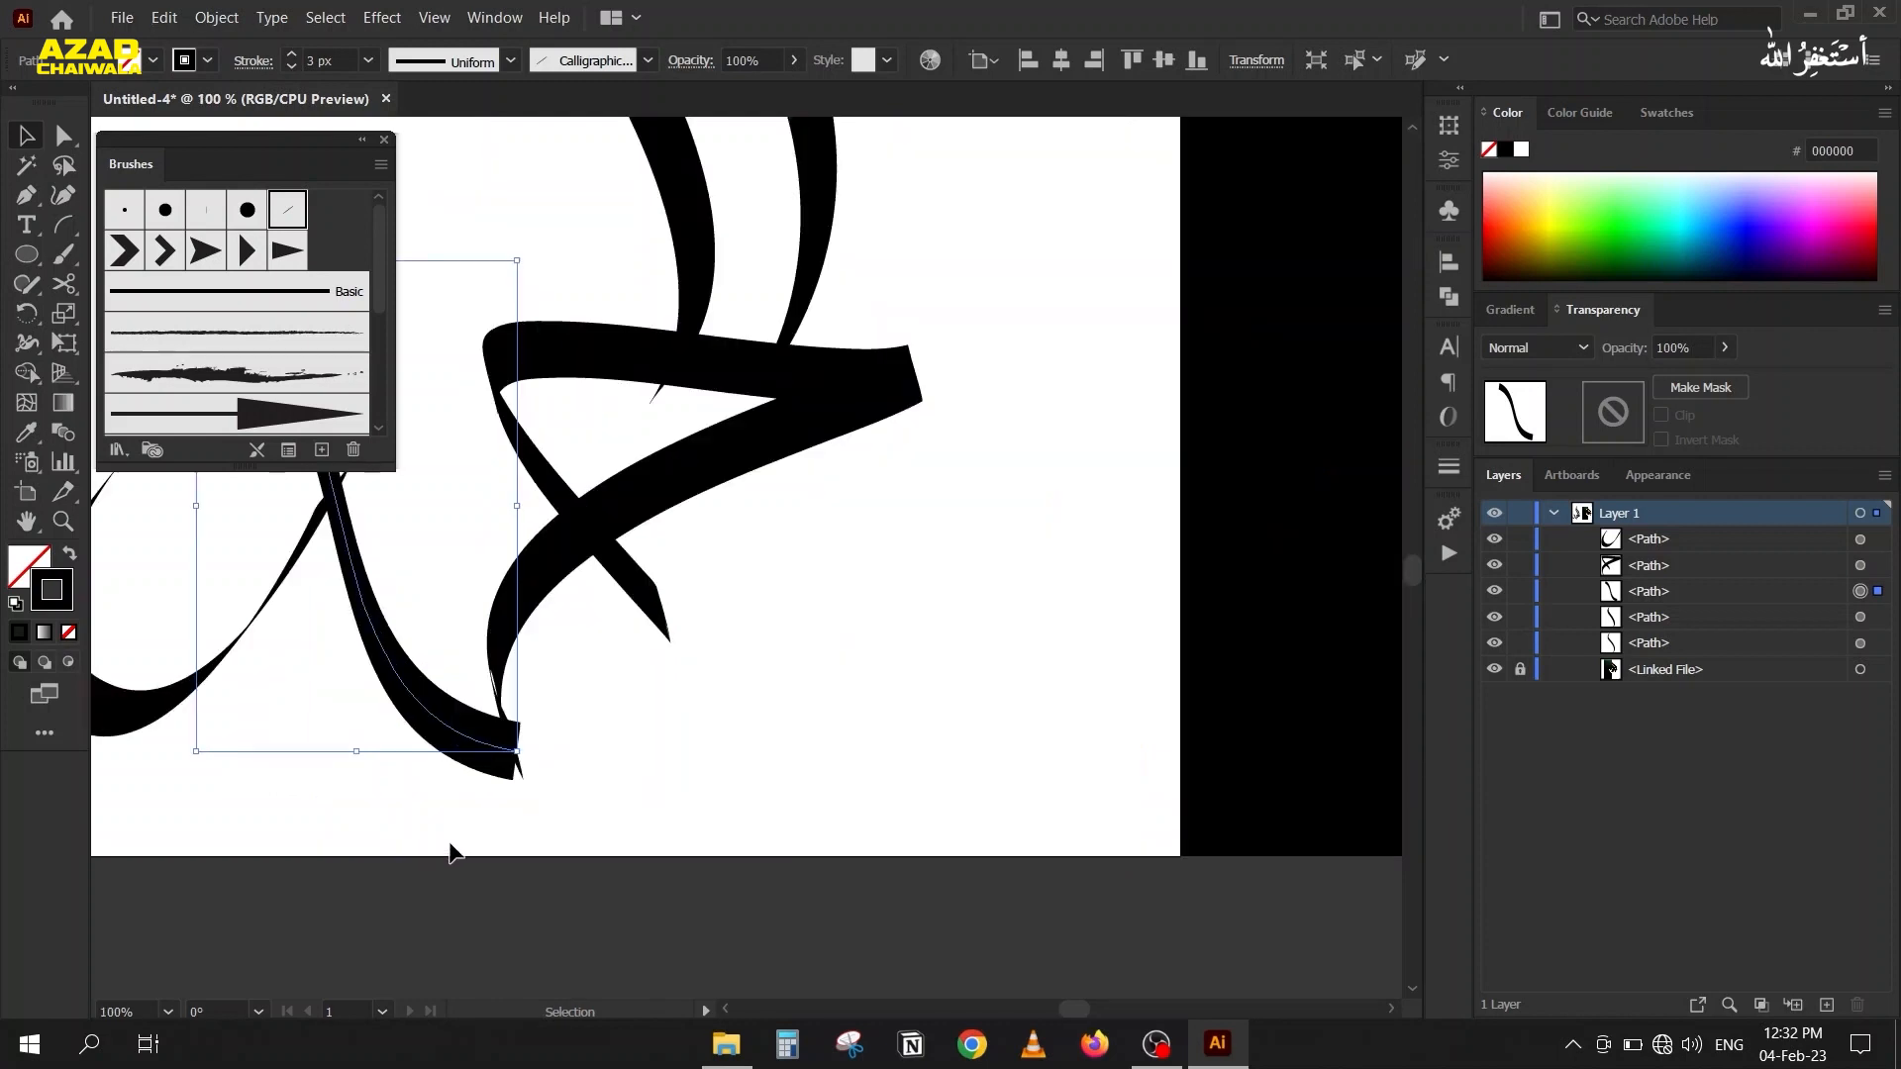
pyautogui.press('a')
pyautogui.moveTo(516, 755)
pyautogui.mouseDown()
pyautogui.moveTo(550, 743)
pyautogui.moveTo(477, 779)
pyautogui.moveTo(515, 752)
pyautogui.mouseUp()
pyautogui.moveTo(492, 844); pyautogui.dragTo(501, 794)
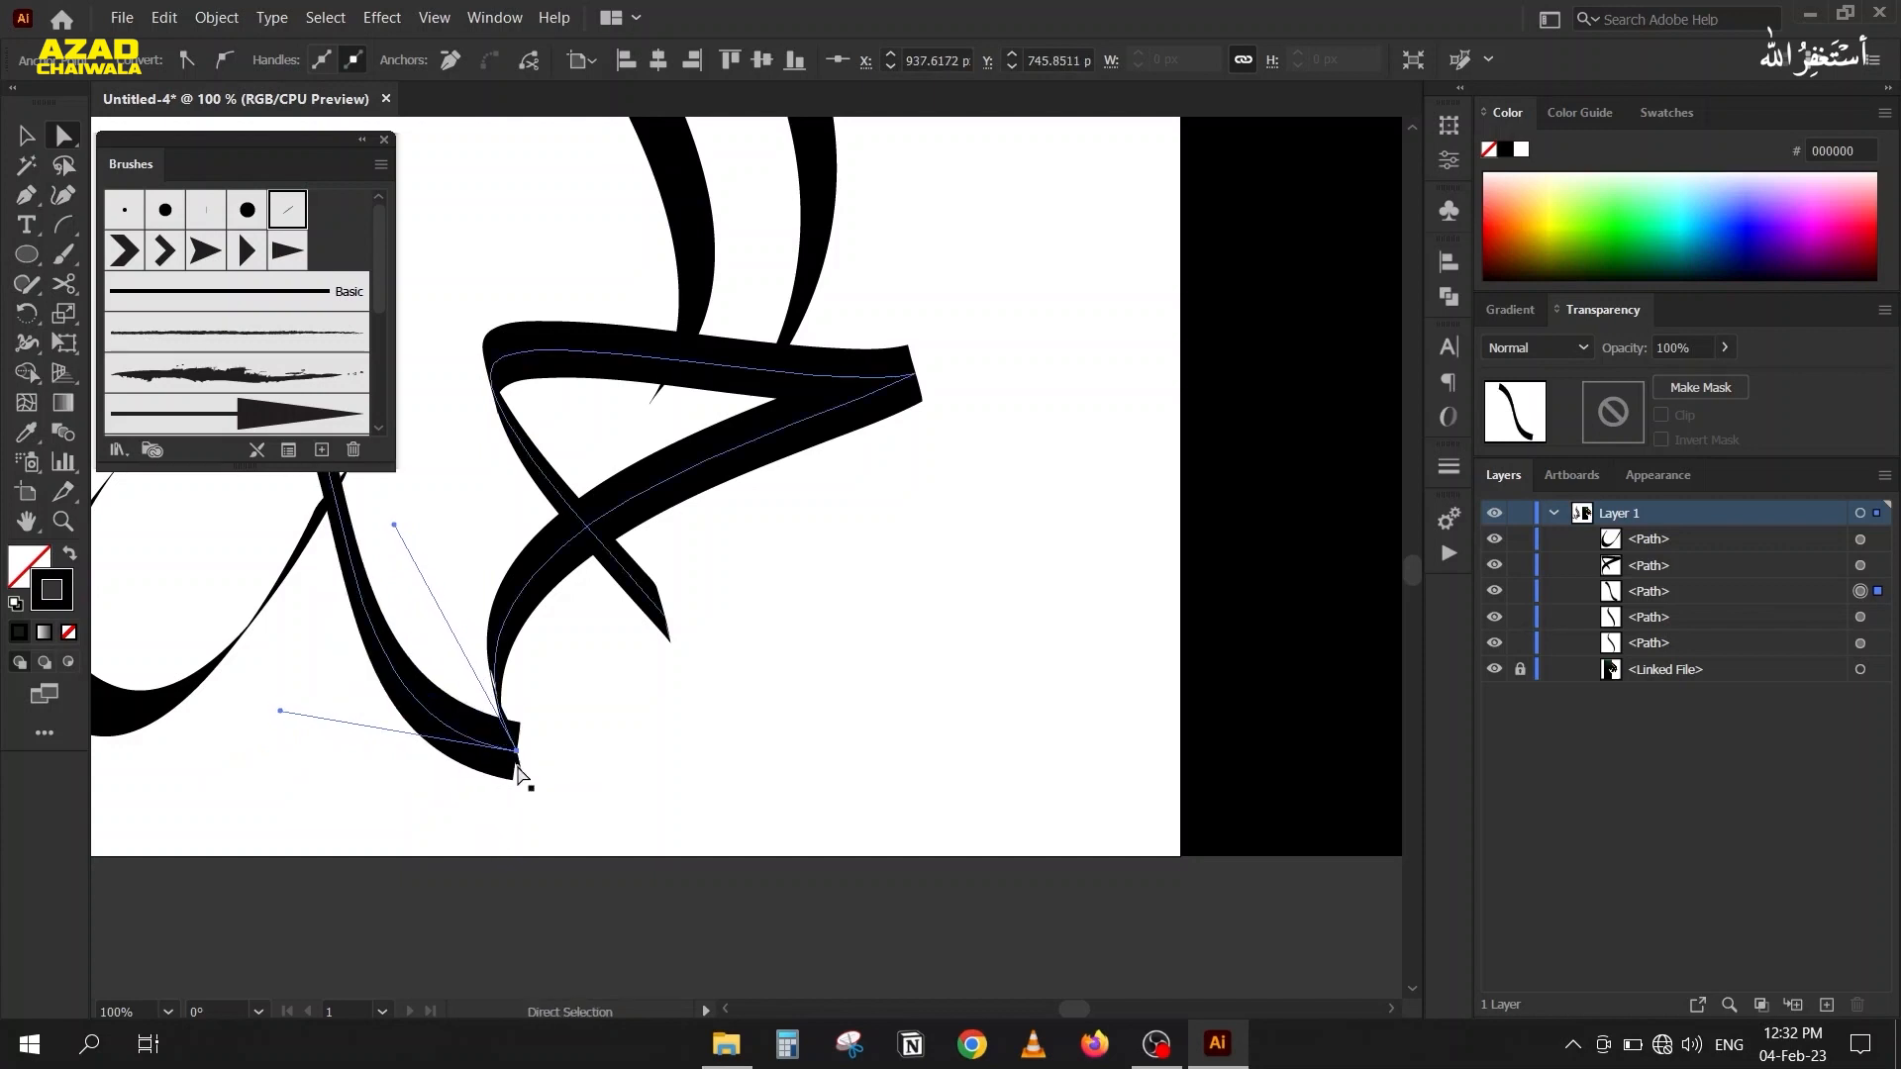
pyautogui.scroll(4, 518, 767)
pyautogui.click(519, 766)
pyautogui.moveTo(582, 668); pyautogui.dragTo(481, 777)
pyautogui.click(701, 679)
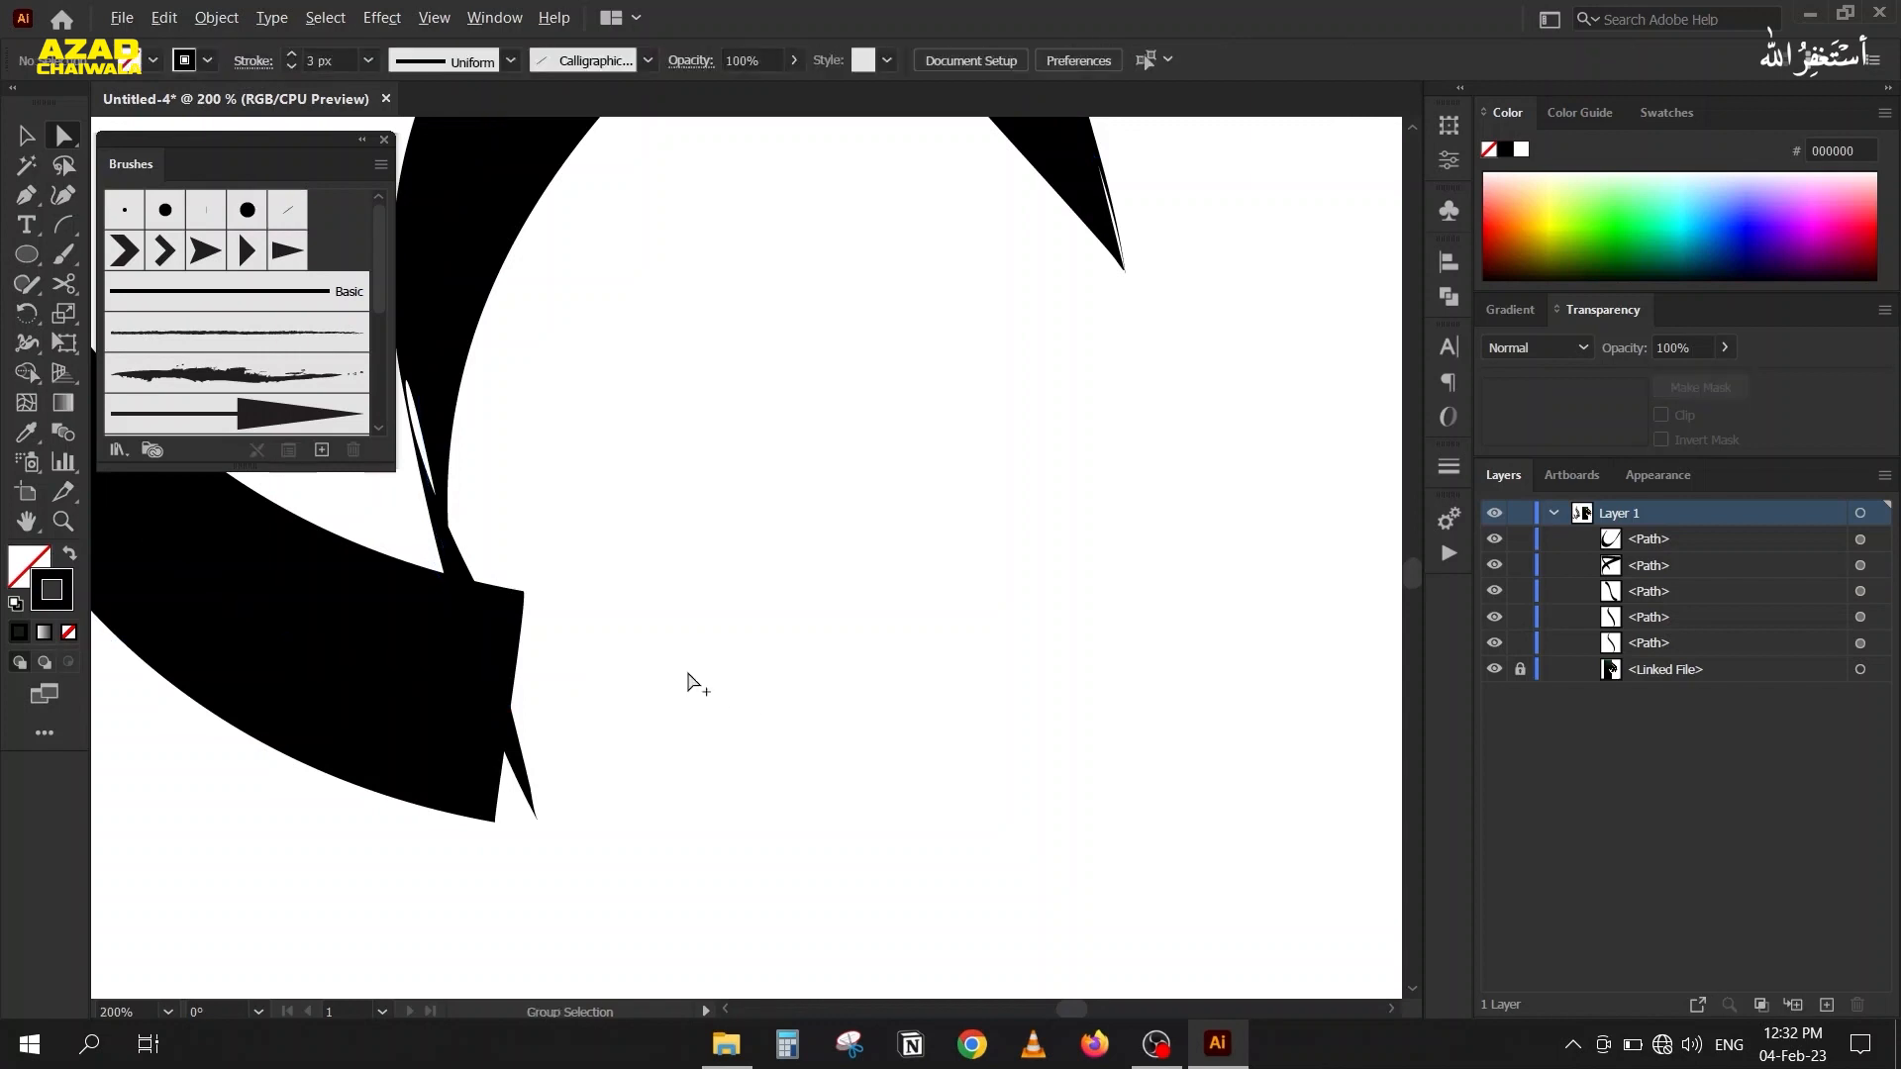
# Set the calligraphic brush angle of the triangular piece to 91° in its stroke options.
pyautogui.scroll(-2, 685, 675)
pyautogui.click(607, 380)
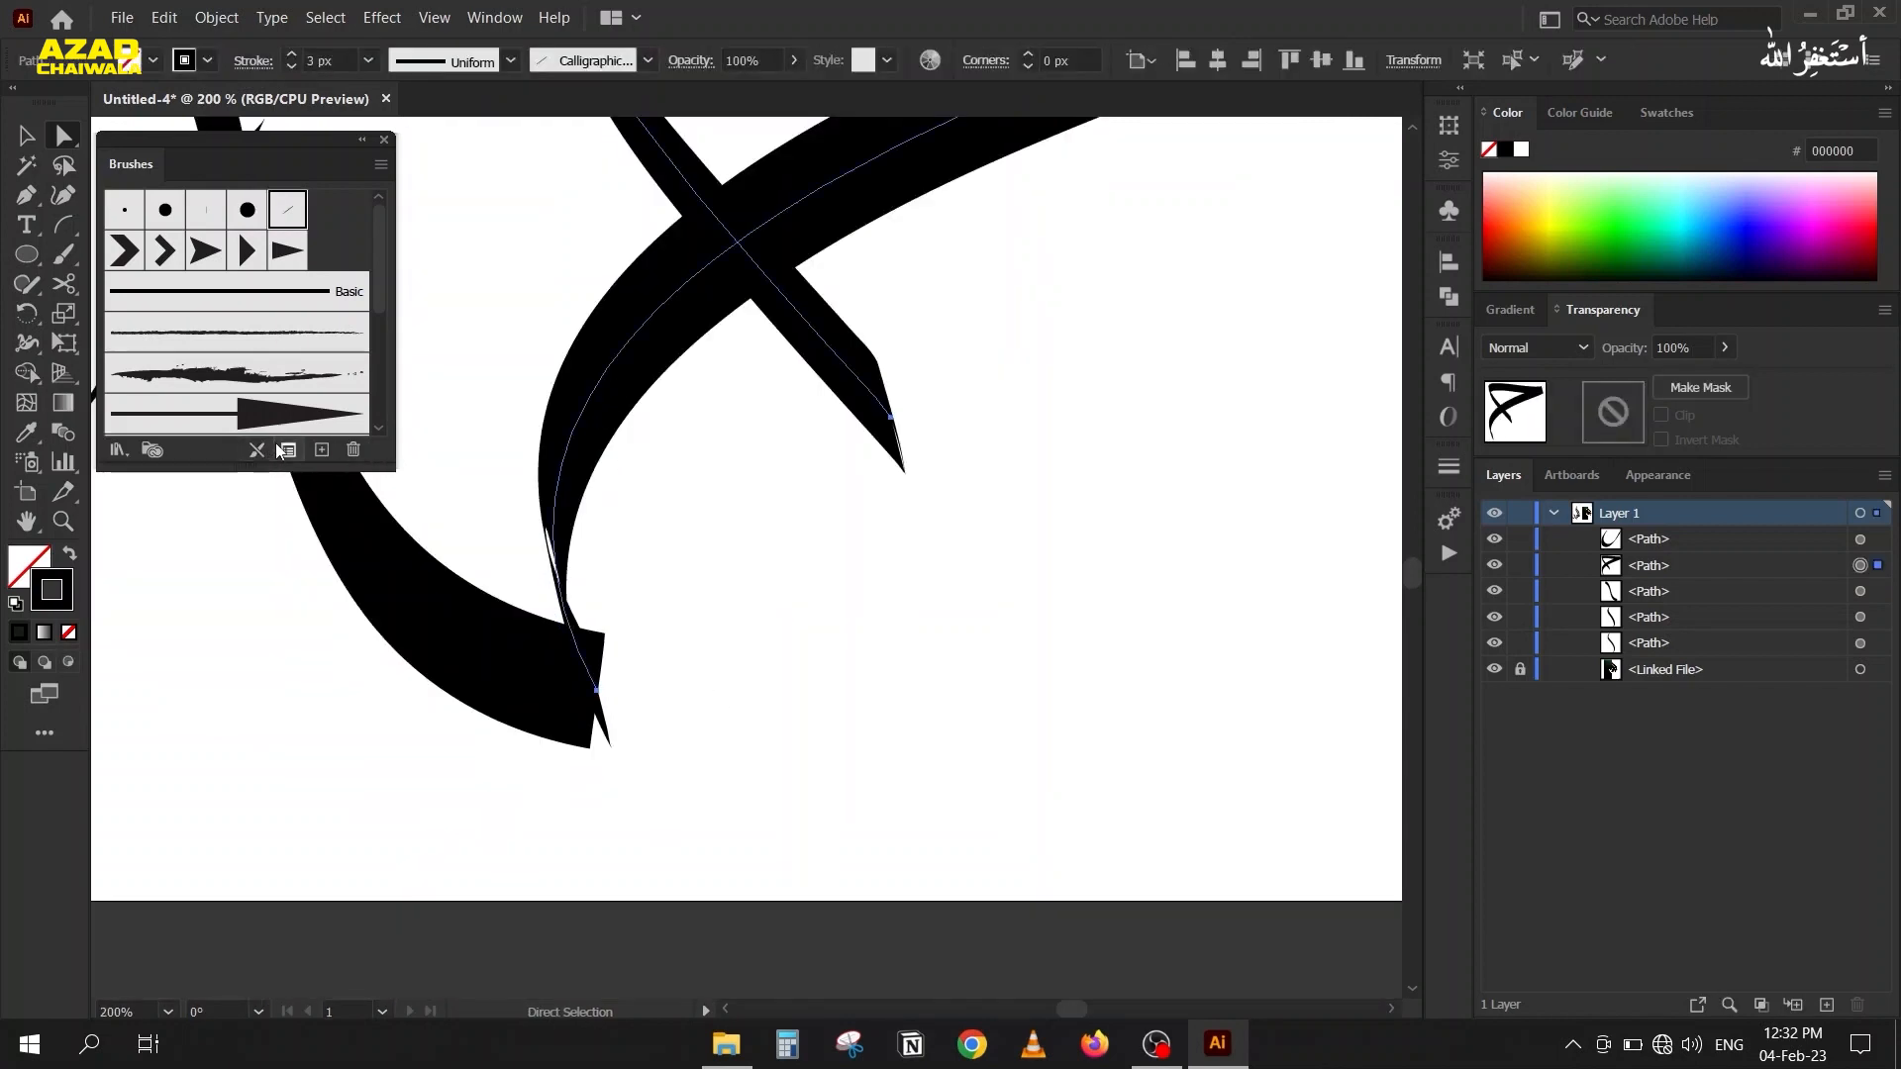
pyautogui.click(287, 451)
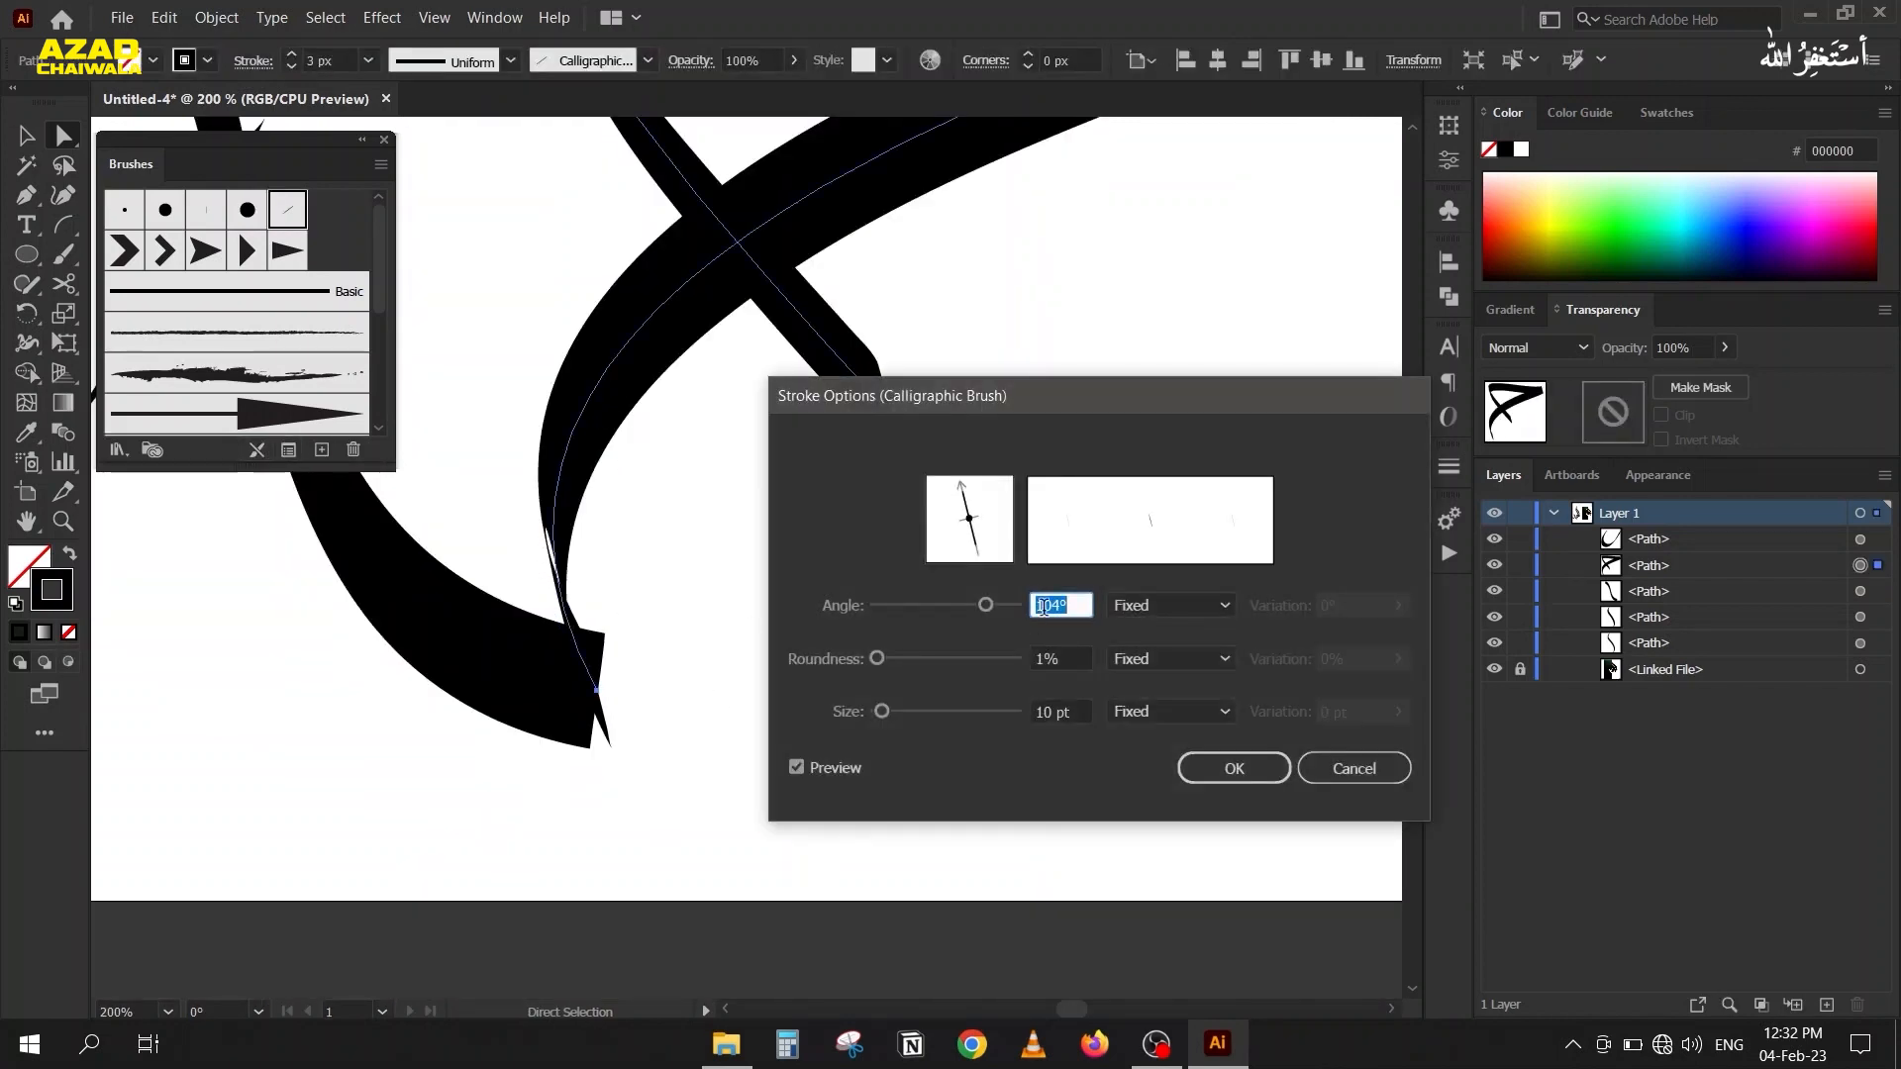
pyautogui.press('Down')
pyautogui.press('Down')
pyautogui.press('Down')
pyautogui.press('Down')
pyautogui.press('Down')
pyautogui.press('Down')
pyautogui.press('Down')
pyautogui.press('Down')
pyautogui.press('Down')
pyautogui.press('Down')
pyautogui.press('Down')
pyautogui.press('Down')
pyautogui.press('Down')
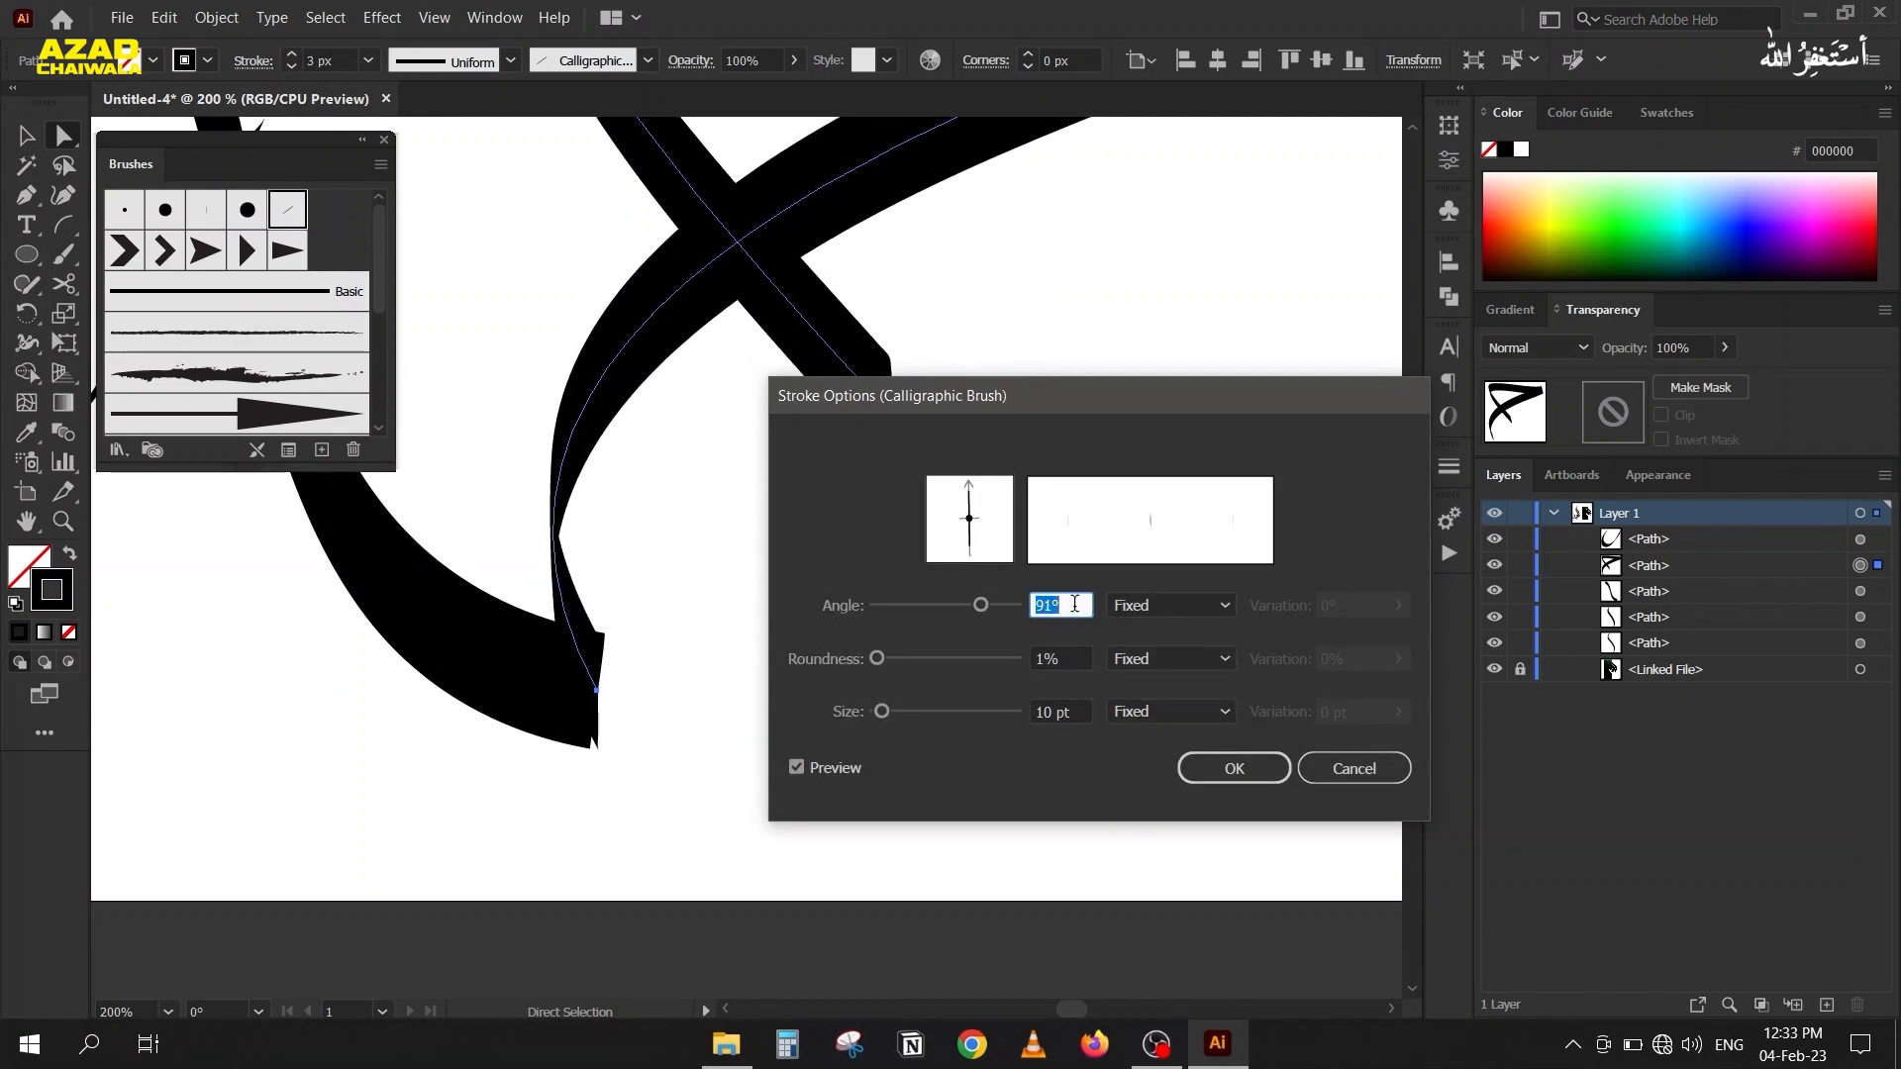
pyautogui.click(1234, 769)
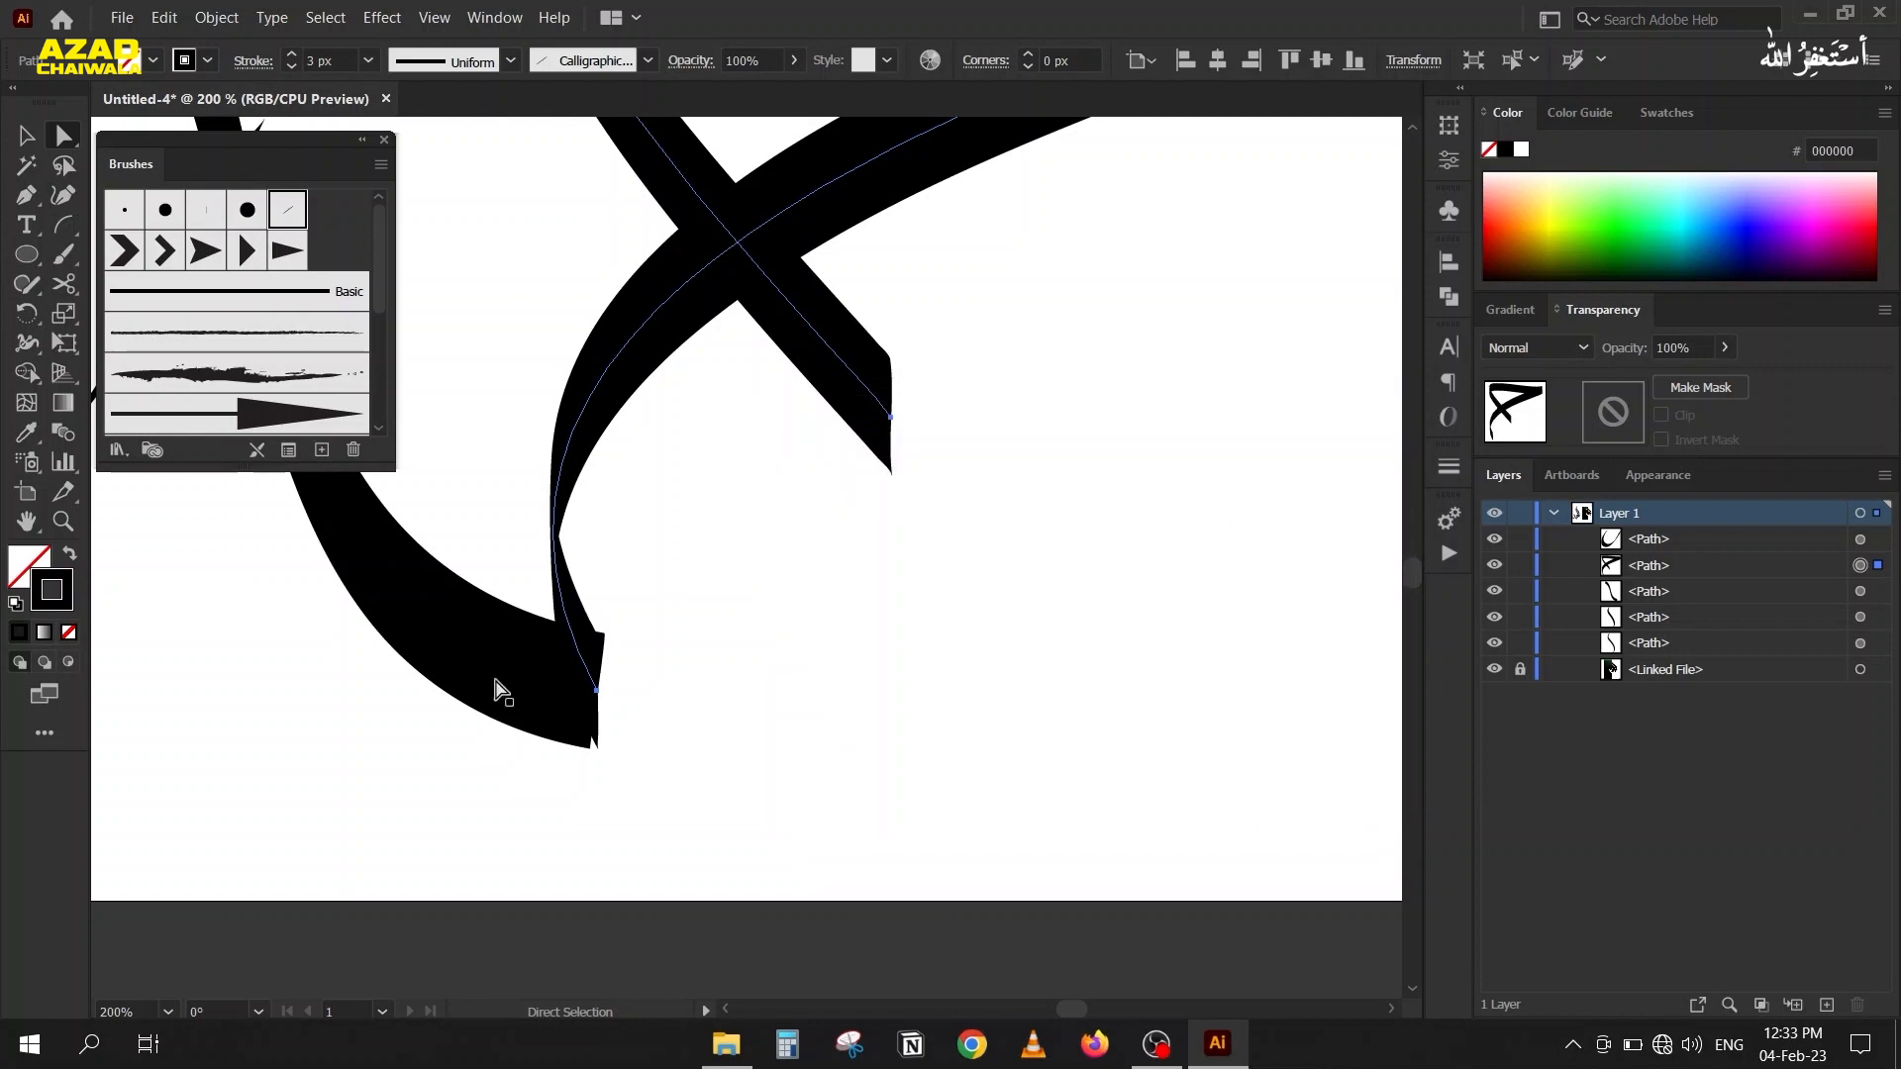
# Raise the left bowl stroke's right end anchor onto the S-shaped stroke and pull its direction handle down until the end is nearly vertical.
pyautogui.scroll(1, 551, 702)
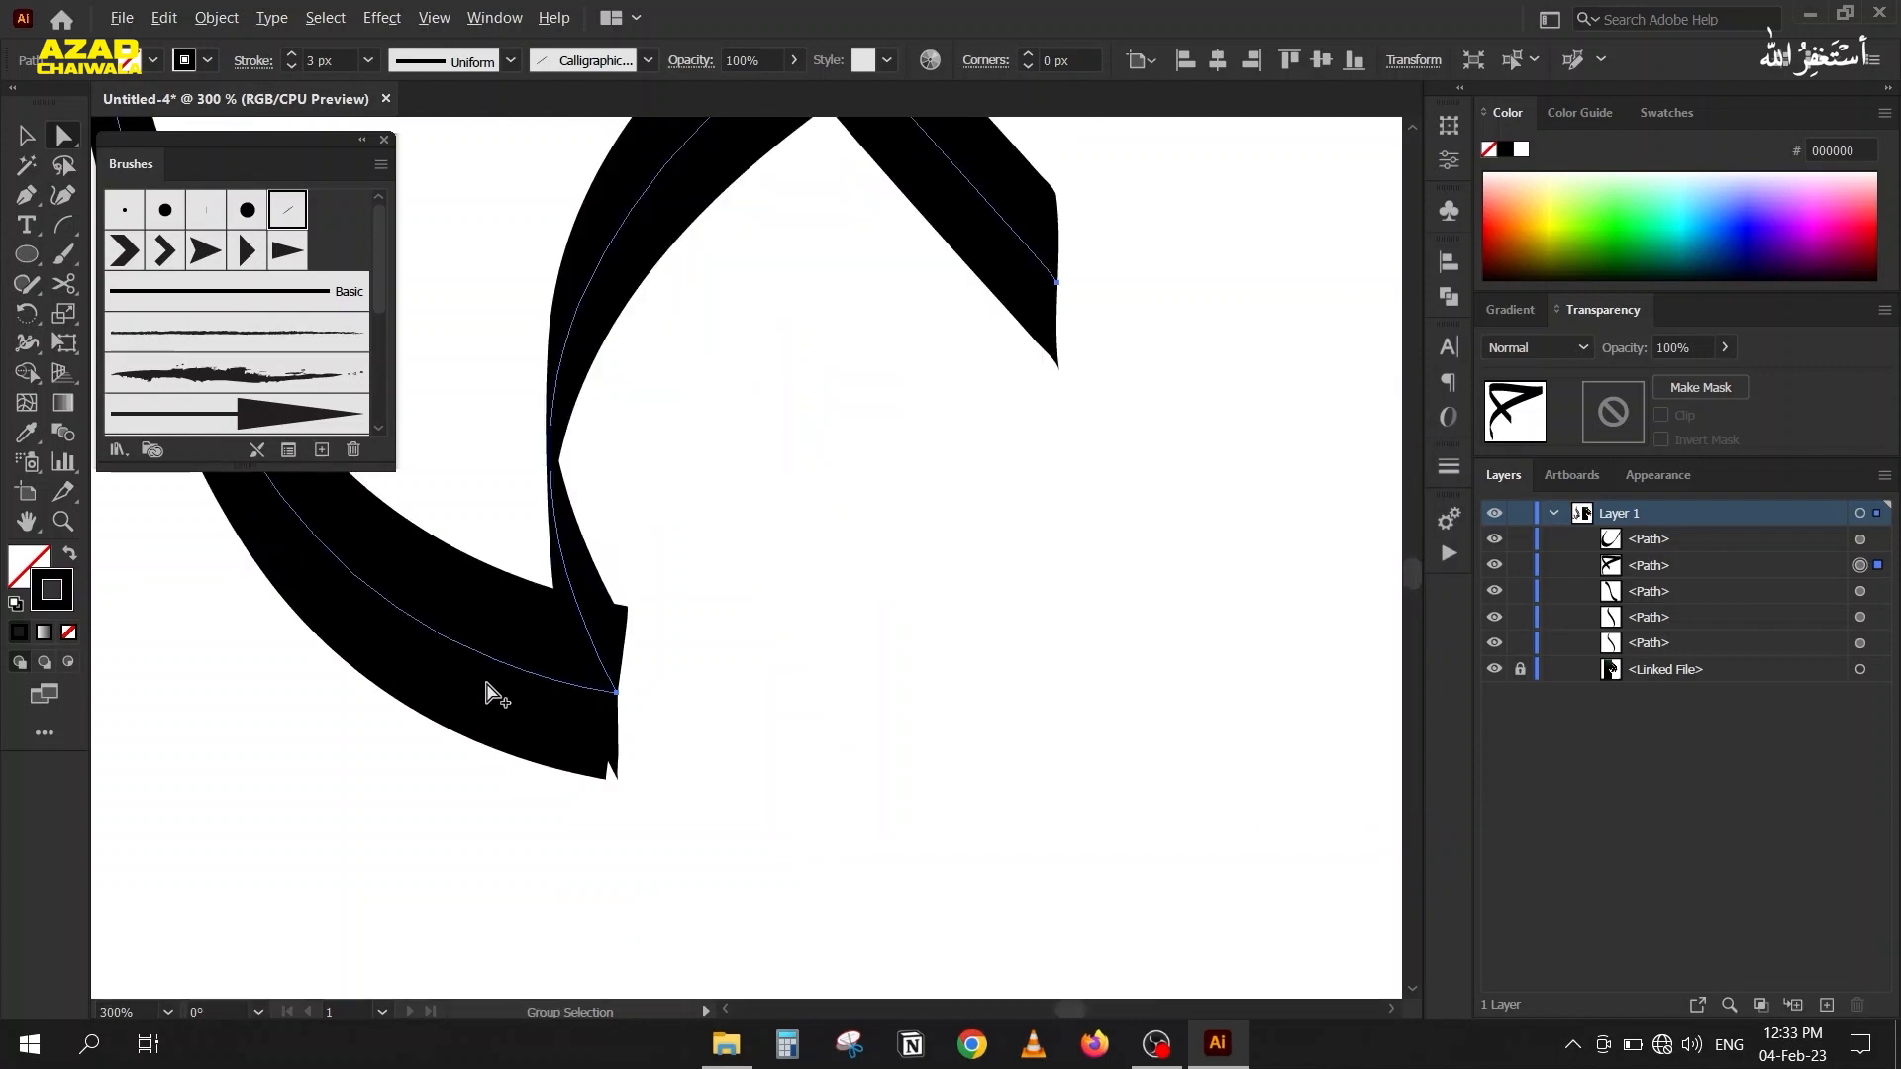
pyautogui.scroll(-3, 492, 693)
pyautogui.moveTo(412, 679); pyautogui.dragTo(635, 762)
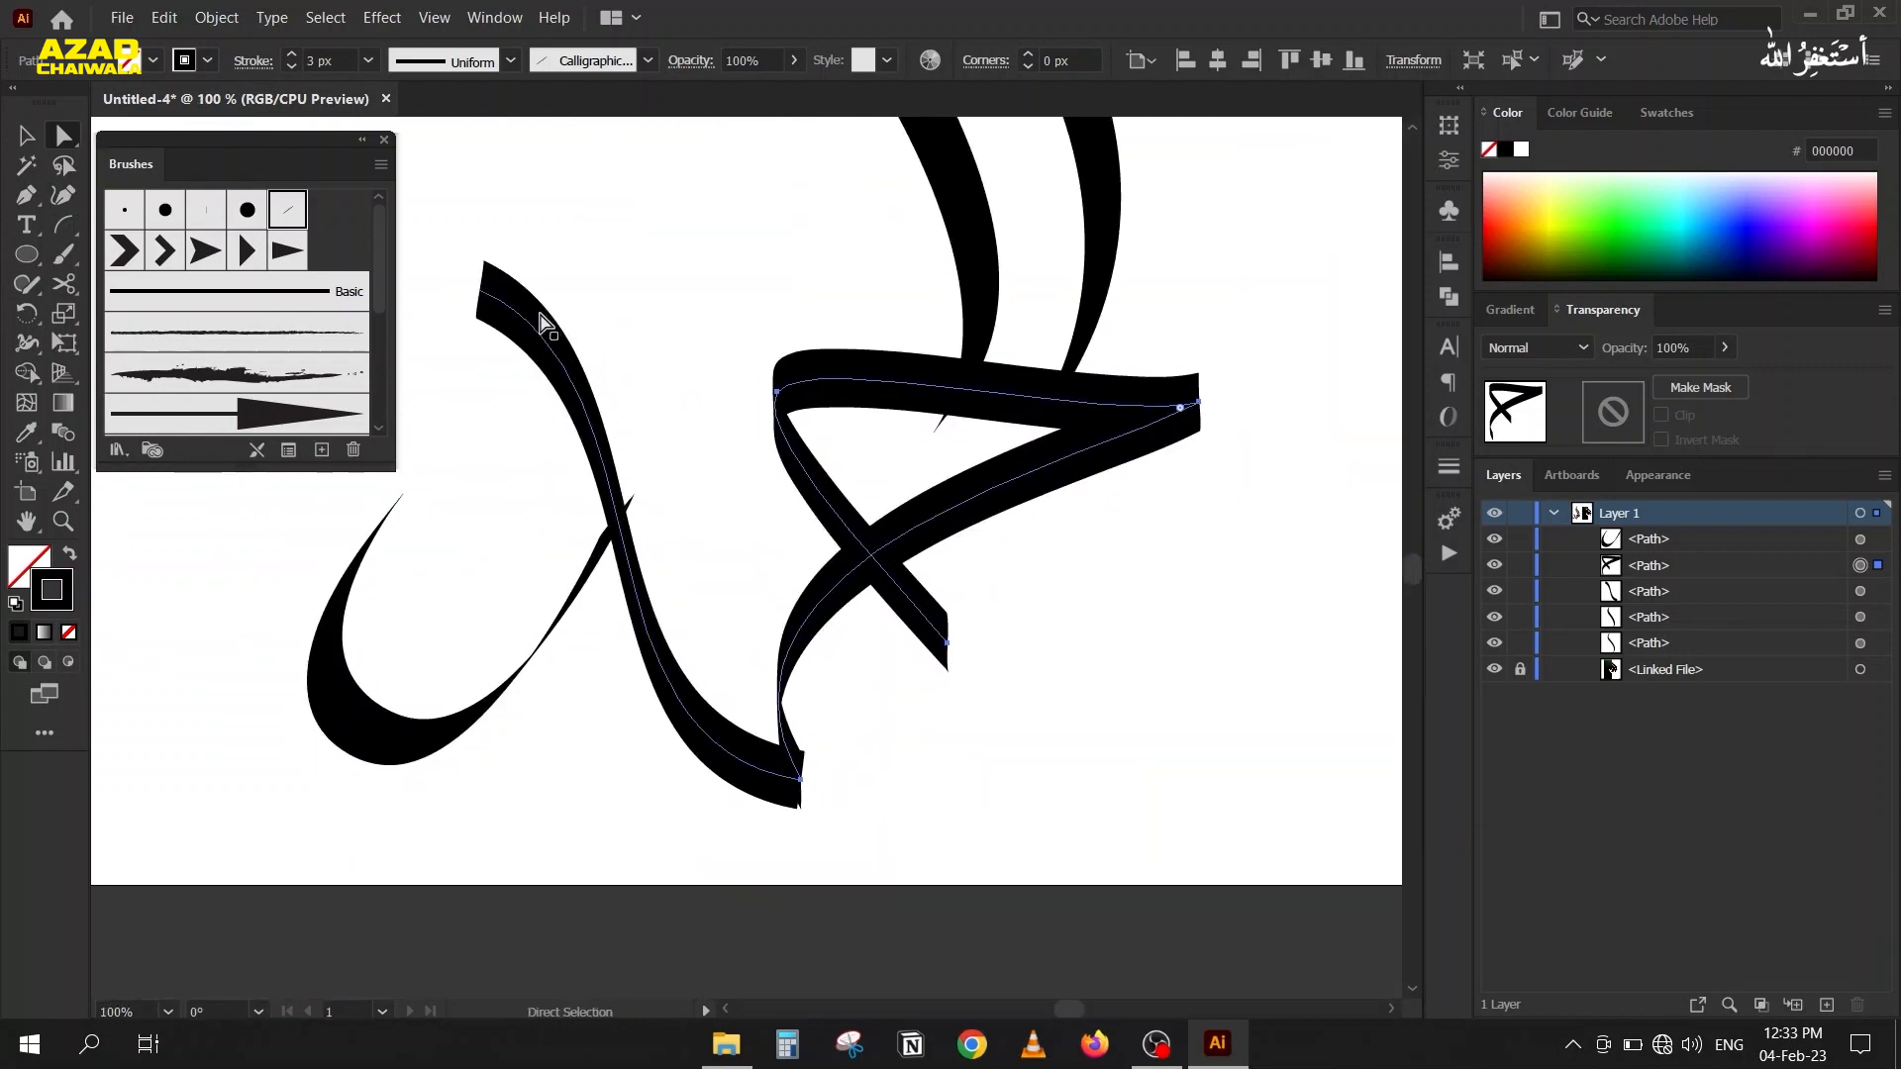
pyautogui.click(515, 331)
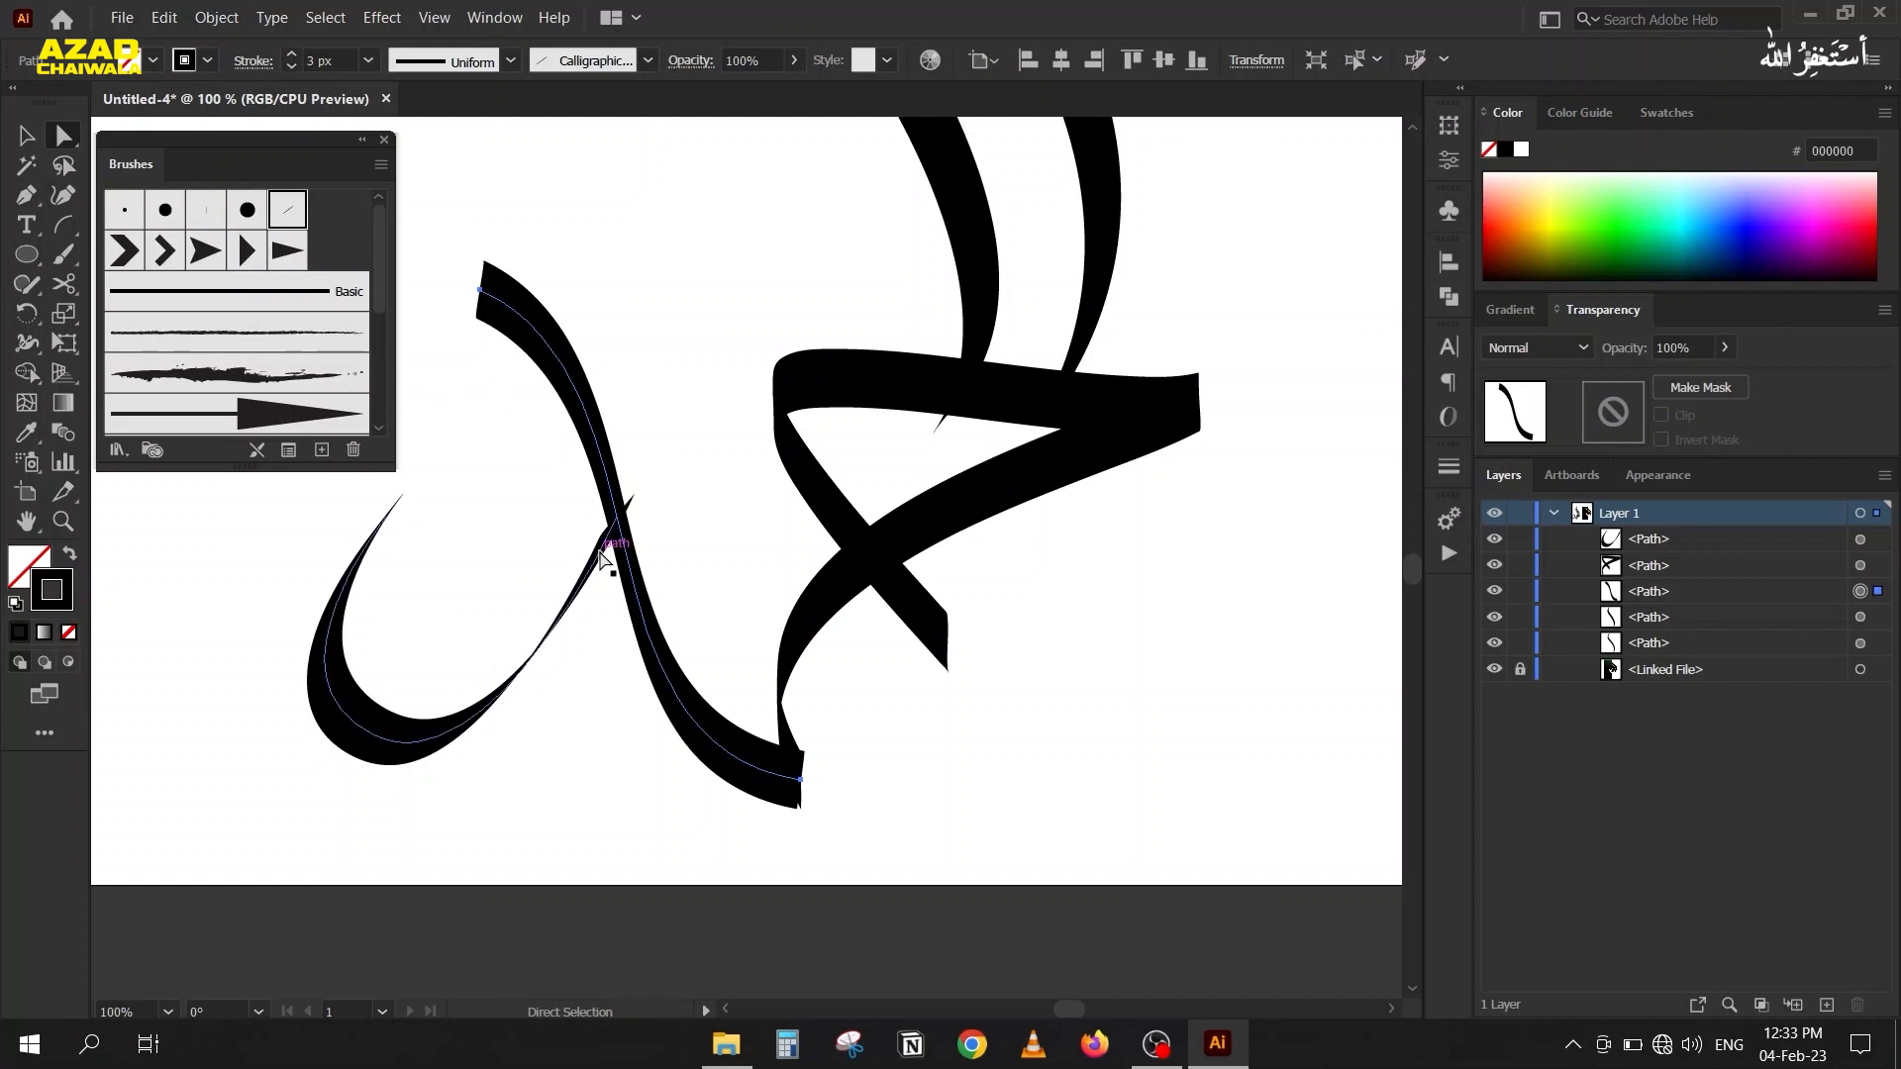
pyautogui.click(628, 509)
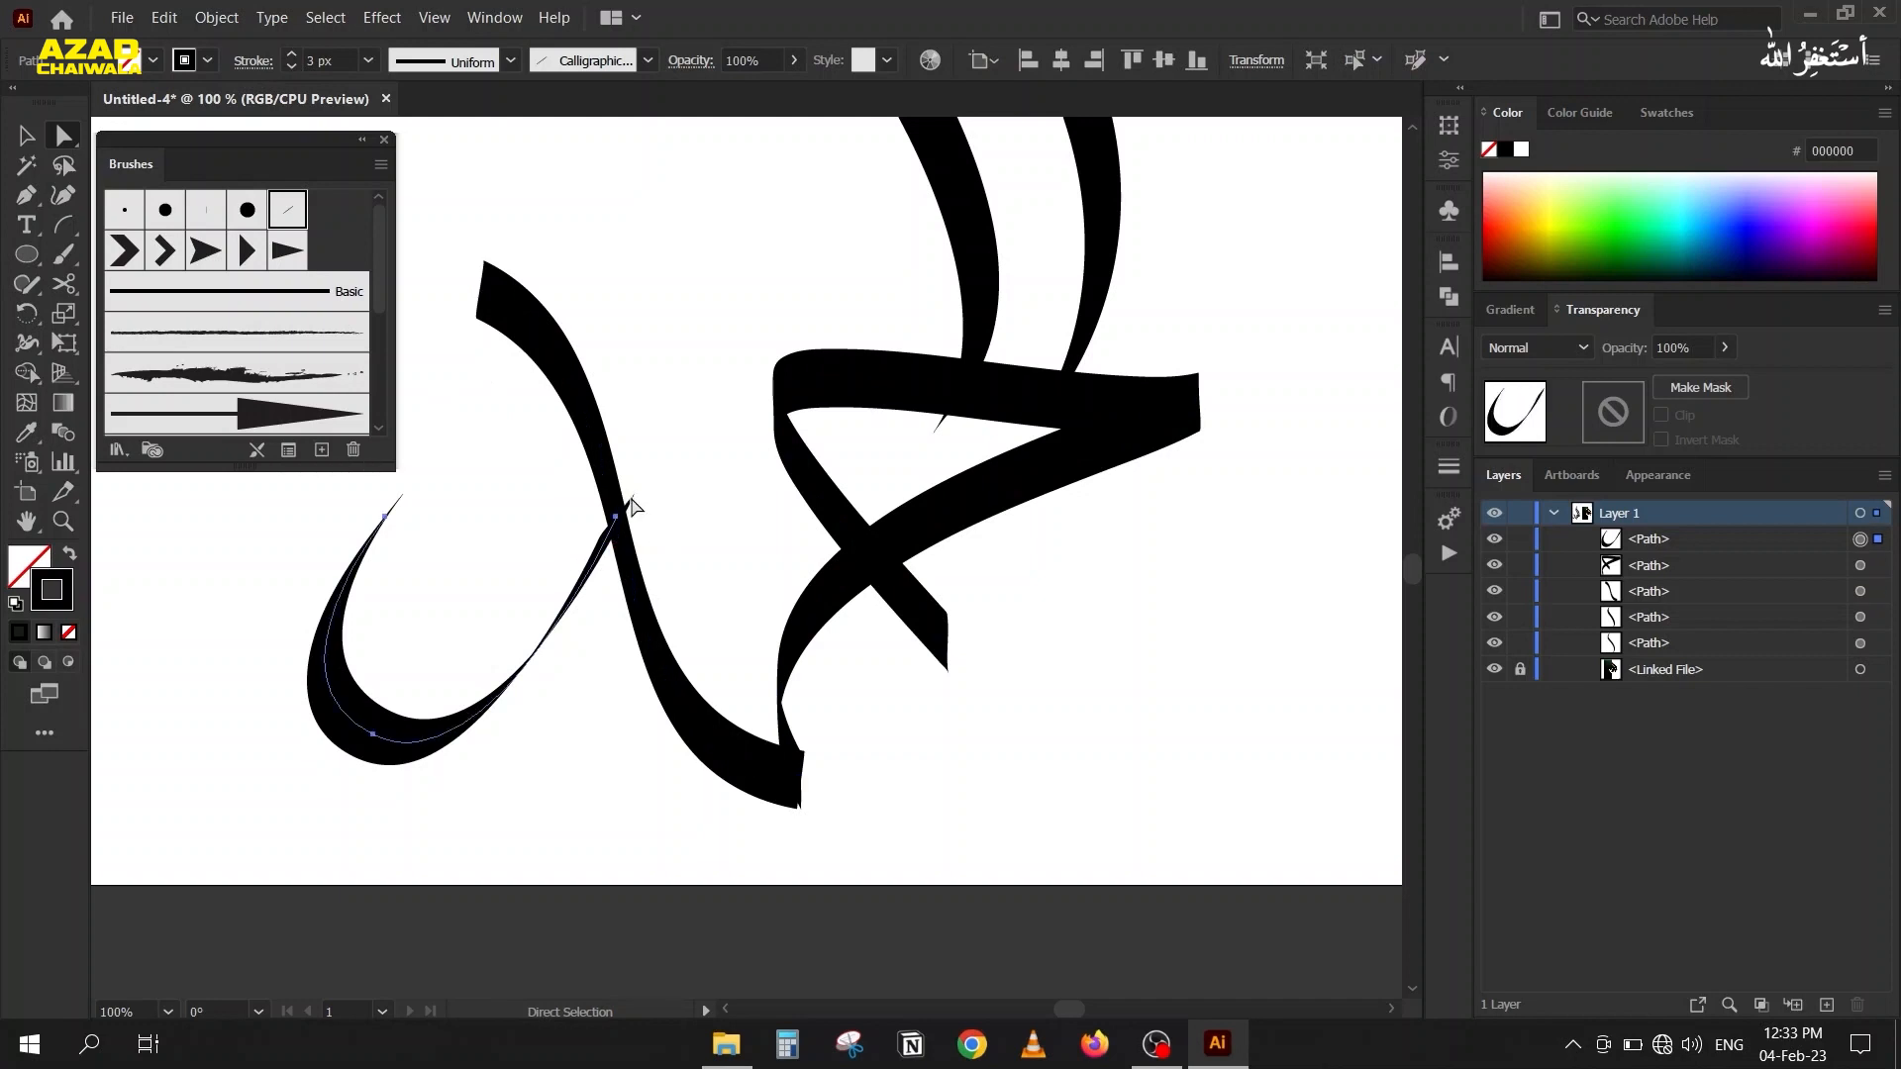
pyautogui.click(618, 519)
pyautogui.moveTo(619, 523)
pyautogui.mouseDown()
pyautogui.moveTo(613, 550)
pyautogui.moveTo(612, 503)
pyautogui.mouseUp()
pyautogui.moveTo(644, 574); pyautogui.dragTo(644, 550)
pyautogui.scroll(3, 634, 546)
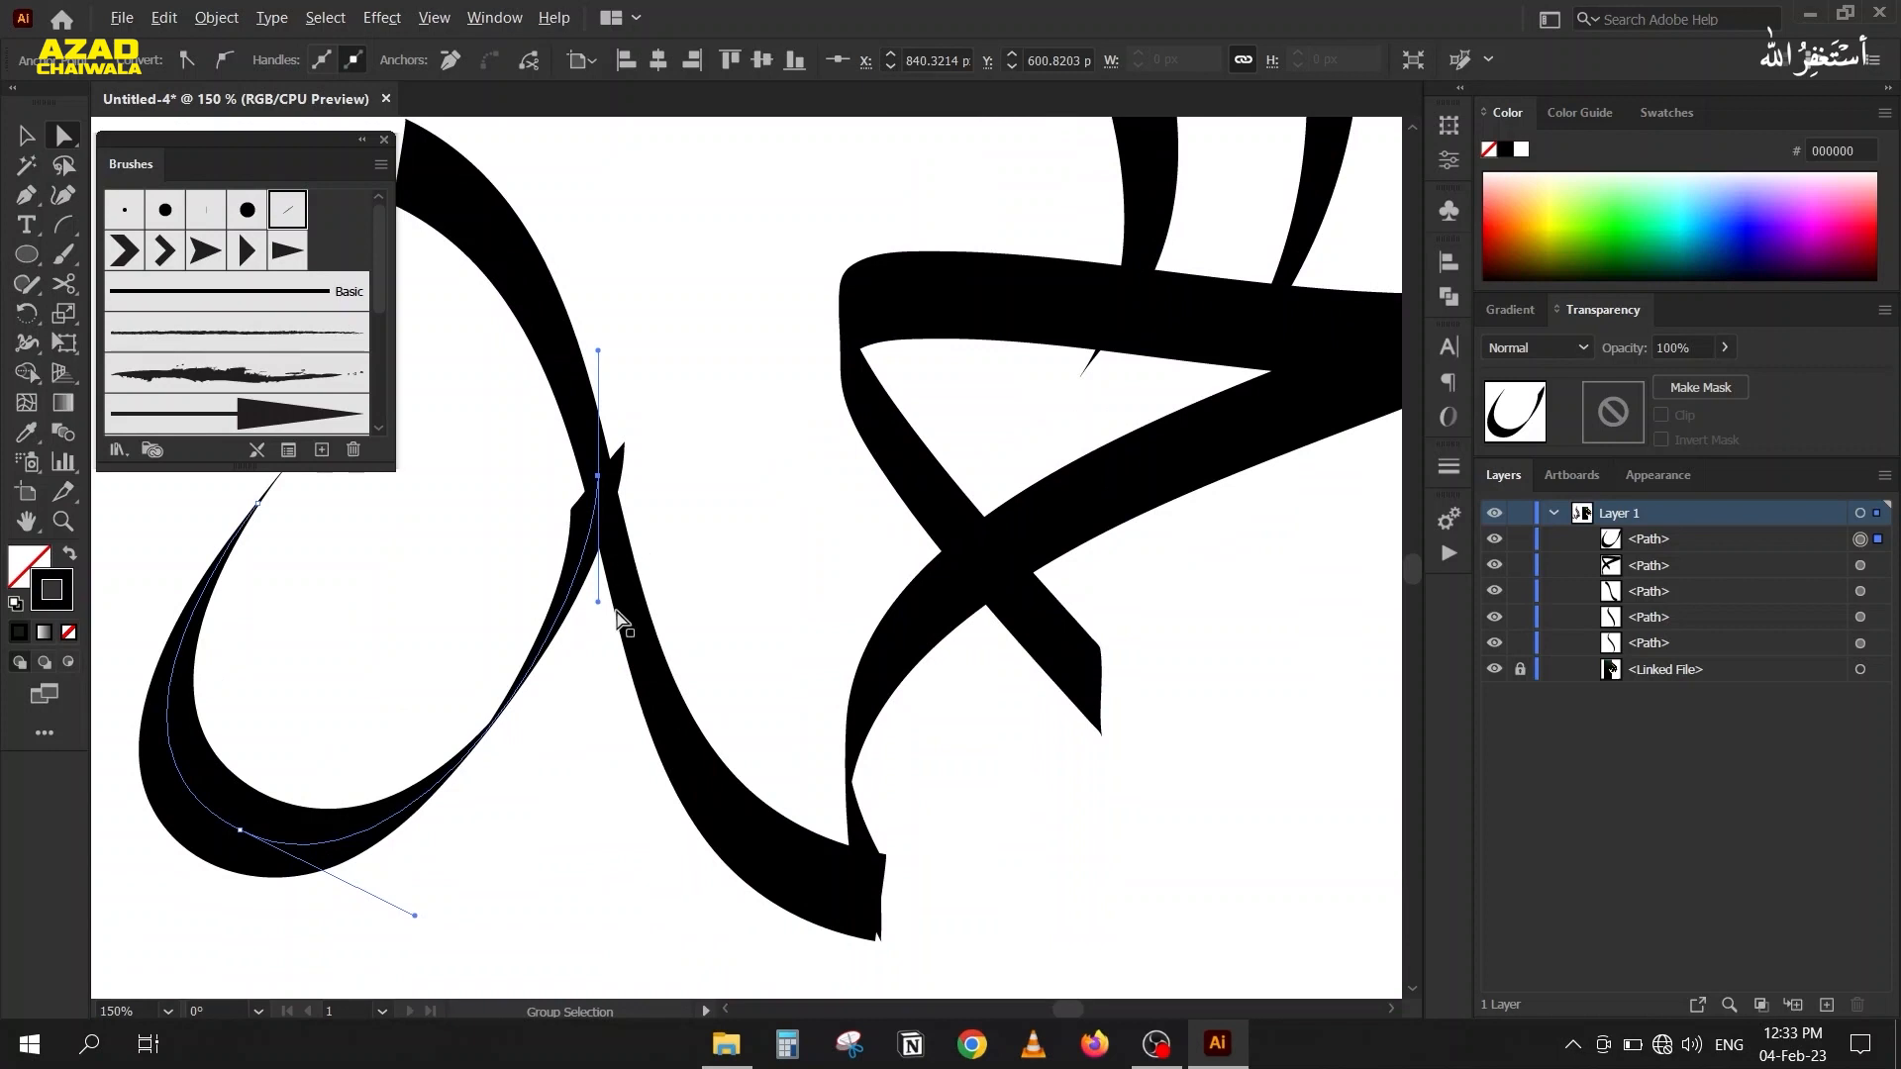
pyautogui.moveTo(566, 665); pyautogui.dragTo(622, 784)
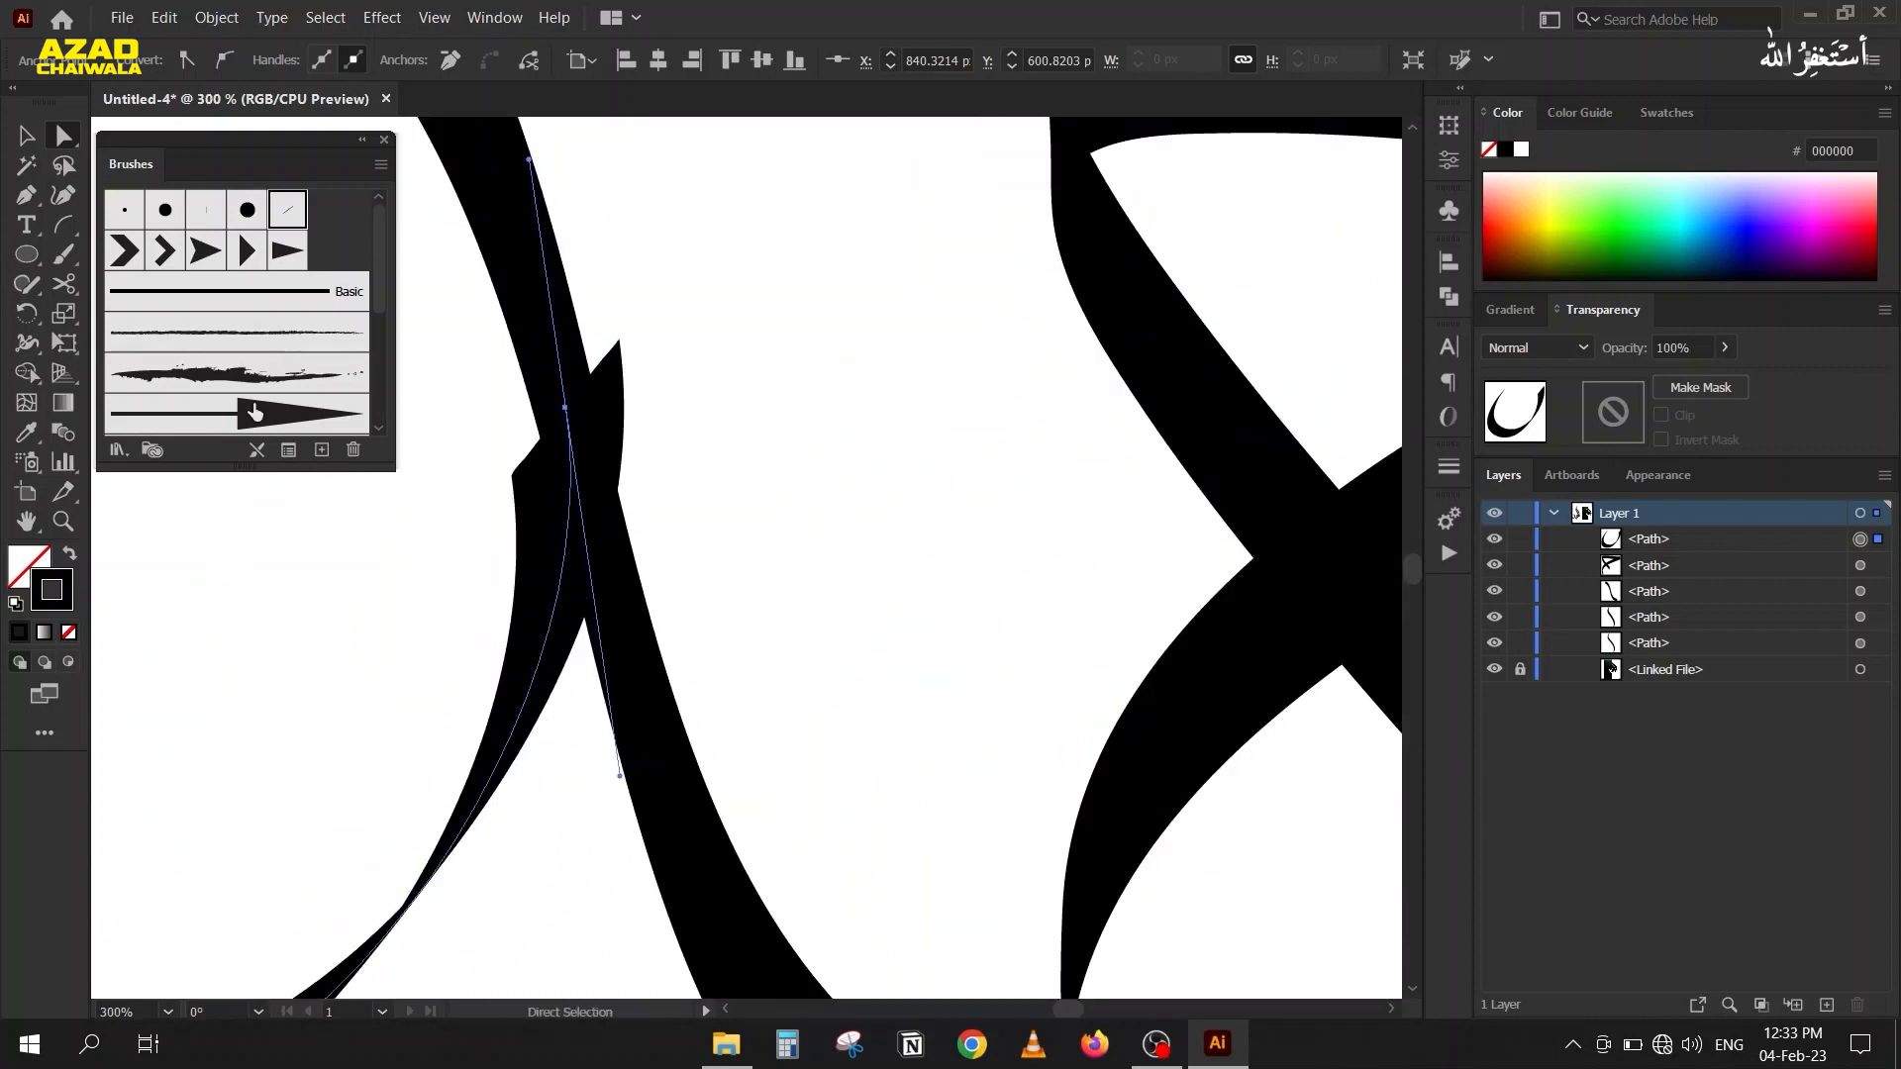
# Set the calligraphic brush angle of the left bowl stroke to 86° in its stroke options and deselect it.
pyautogui.click(288, 451)
pyautogui.scroll(-17, 1056, 598)
pyautogui.scroll(20, 1057, 598)
pyautogui.scroll(6, 1057, 599)
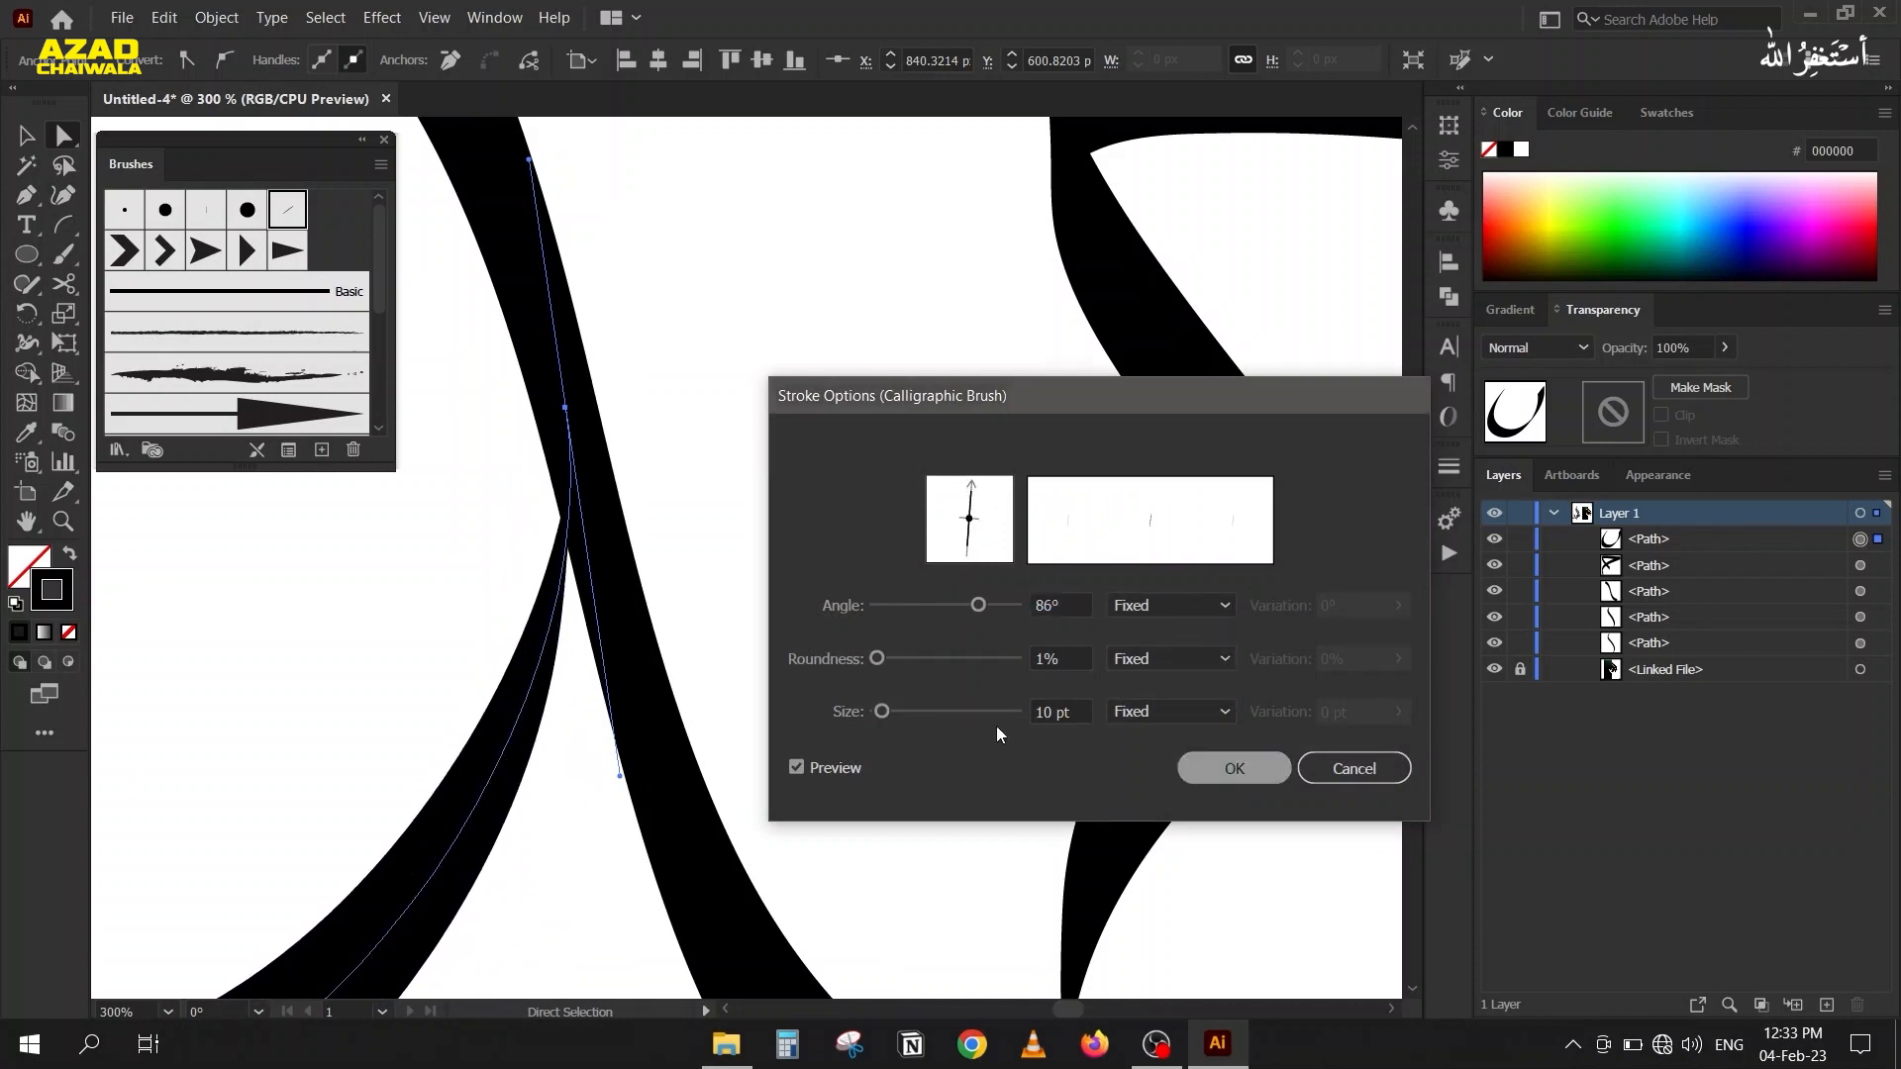
pyautogui.click(1198, 768)
pyautogui.scroll(-5, 574, 502)
pyautogui.click(375, 592)
# Set the calligraphic brush angle of the S-shaped stroke to -24° in its stroke options with the preview on.
pyautogui.moveTo(375, 593); pyautogui.dragTo(294, 671)
pyautogui.scroll(3, 530, 733)
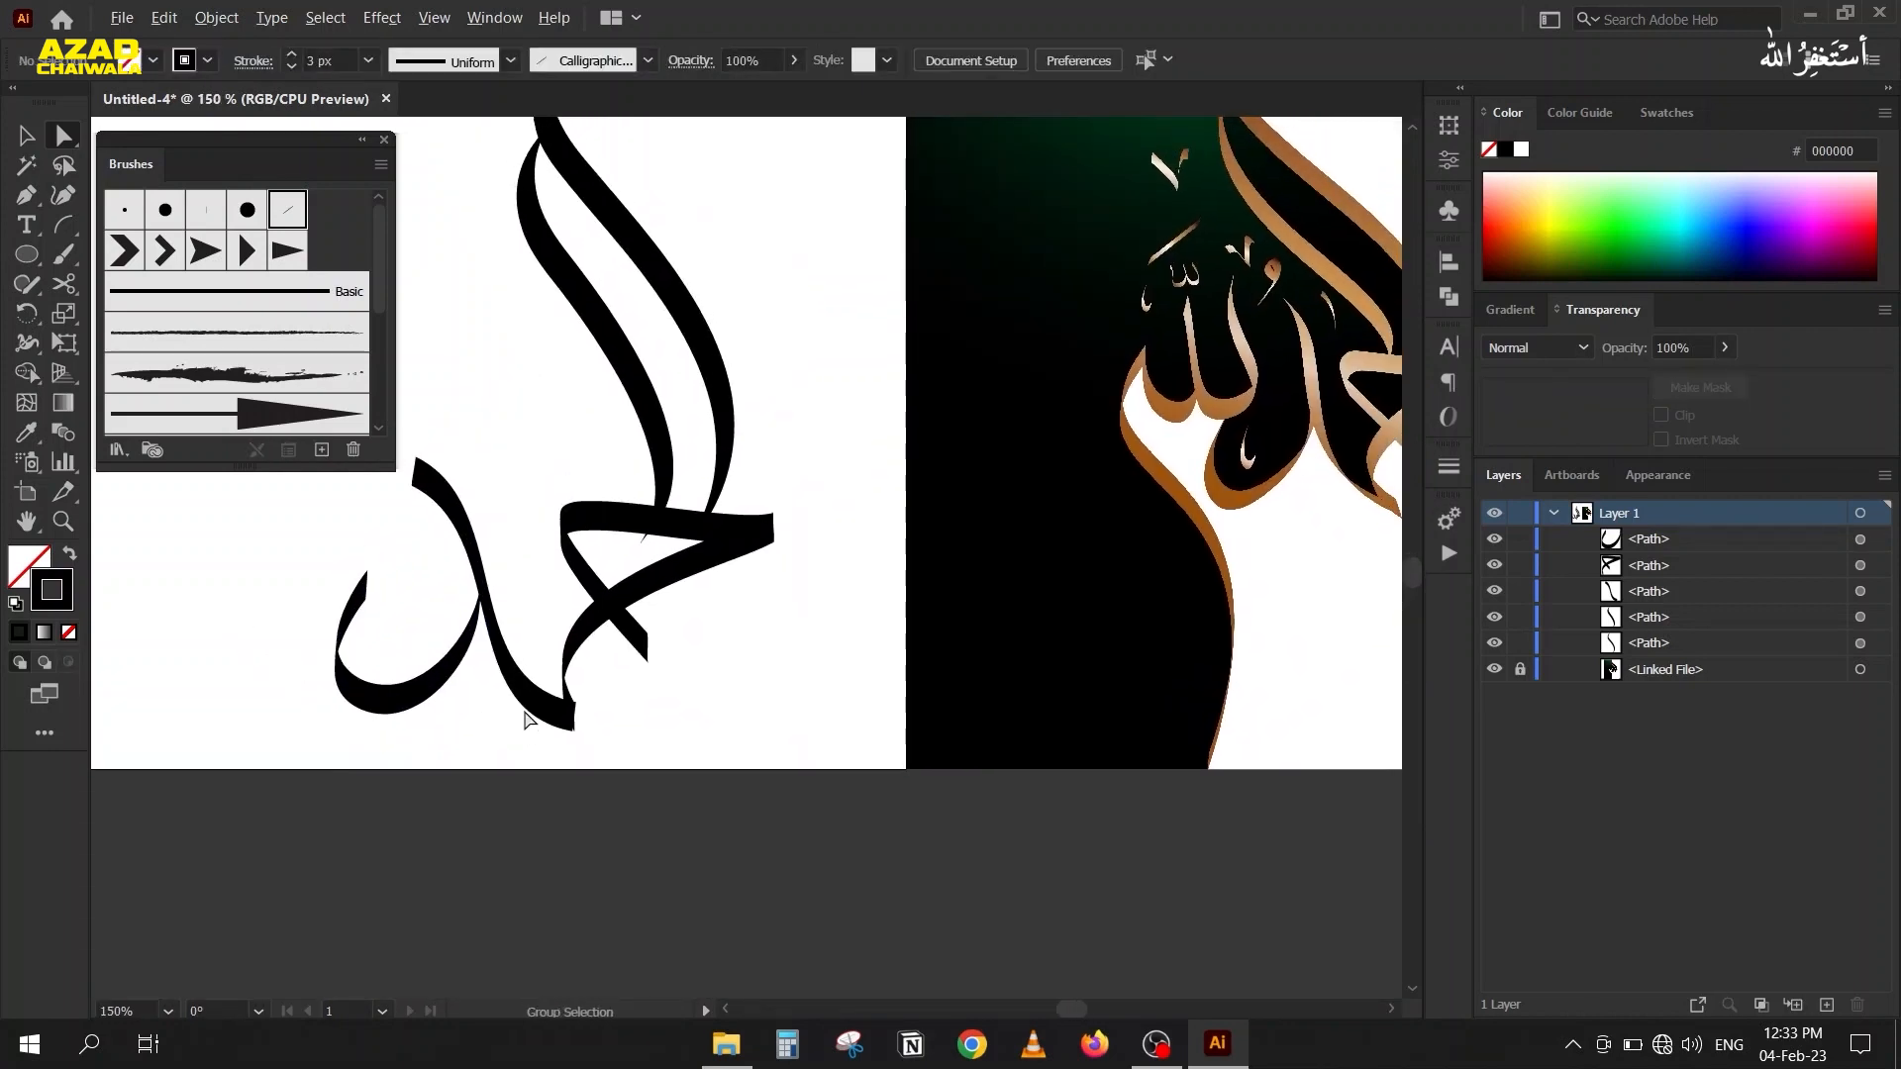
pyautogui.click(441, 503)
pyautogui.scroll(-3, 416, 535)
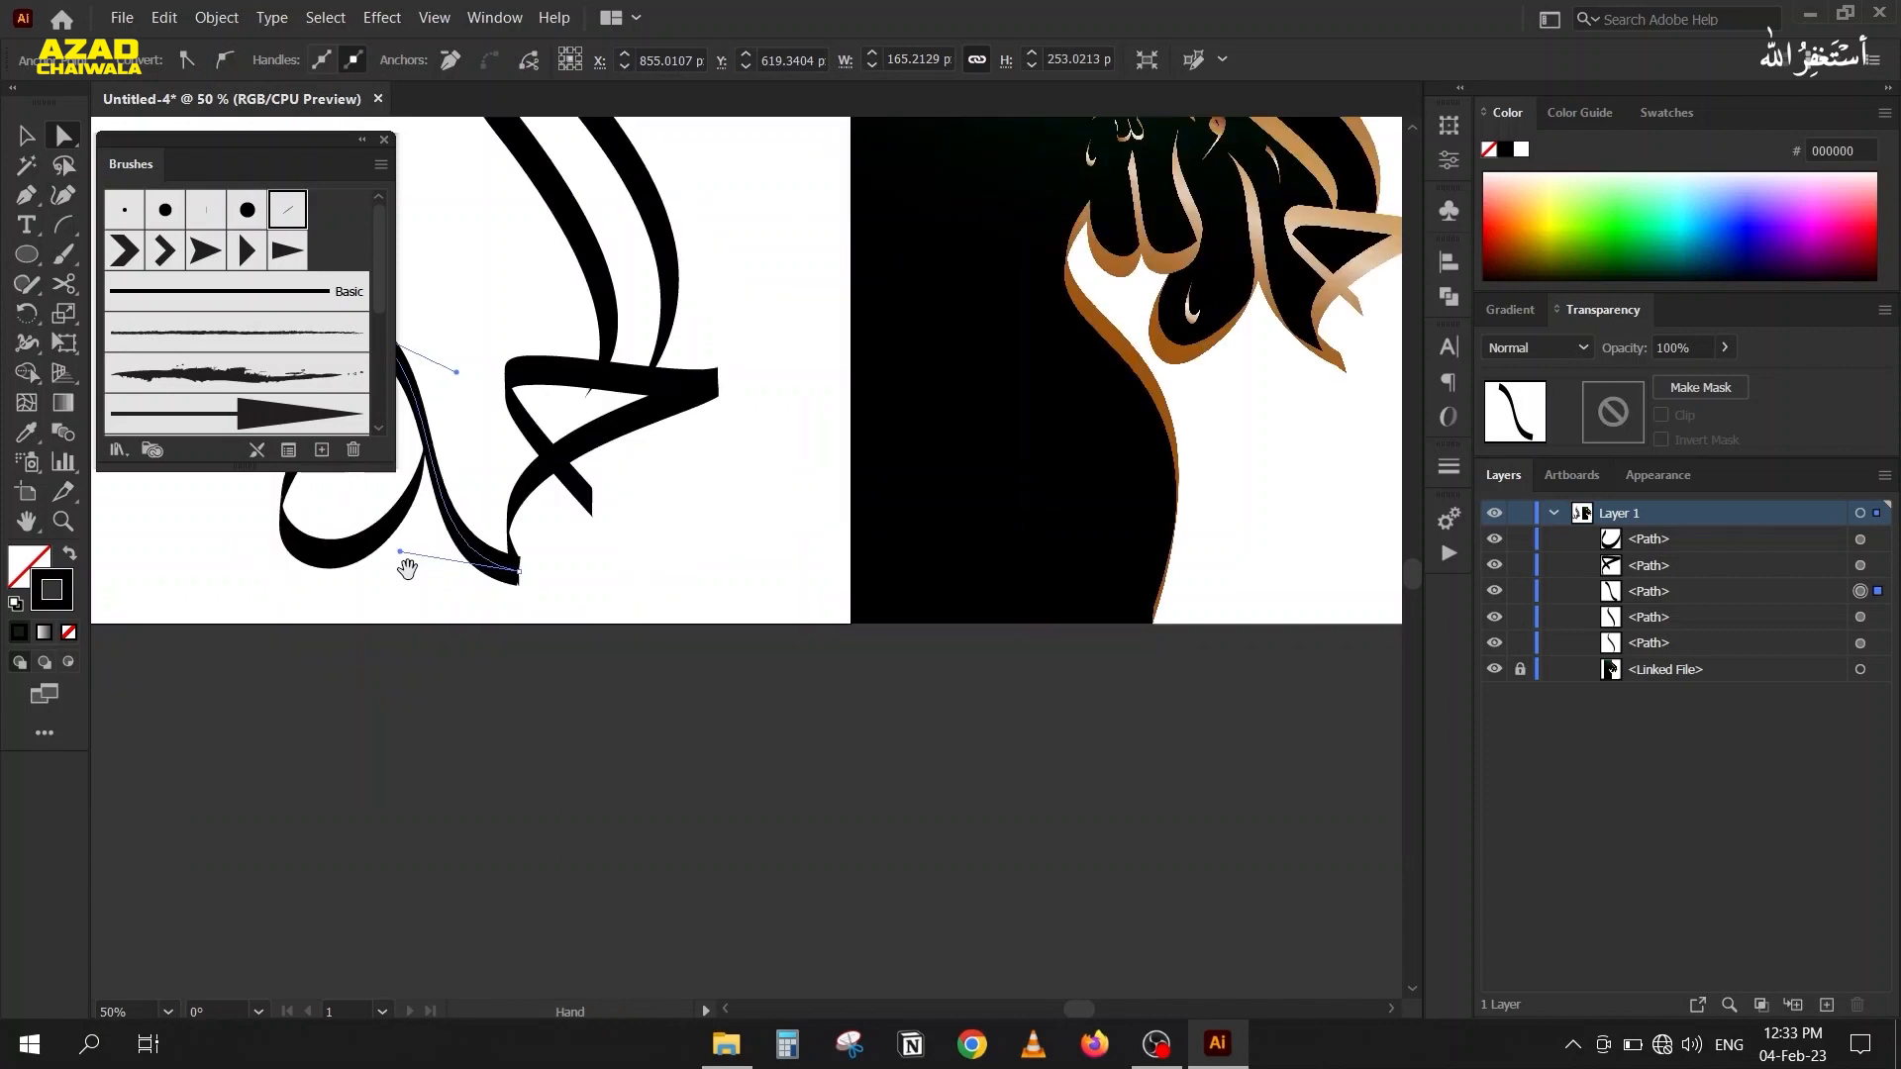
pyautogui.click(288, 451)
pyautogui.moveTo(837, 412)
pyautogui.mouseDown()
pyautogui.moveTo(1041, 446)
pyautogui.moveTo(1003, 522)
pyautogui.mouseUp()
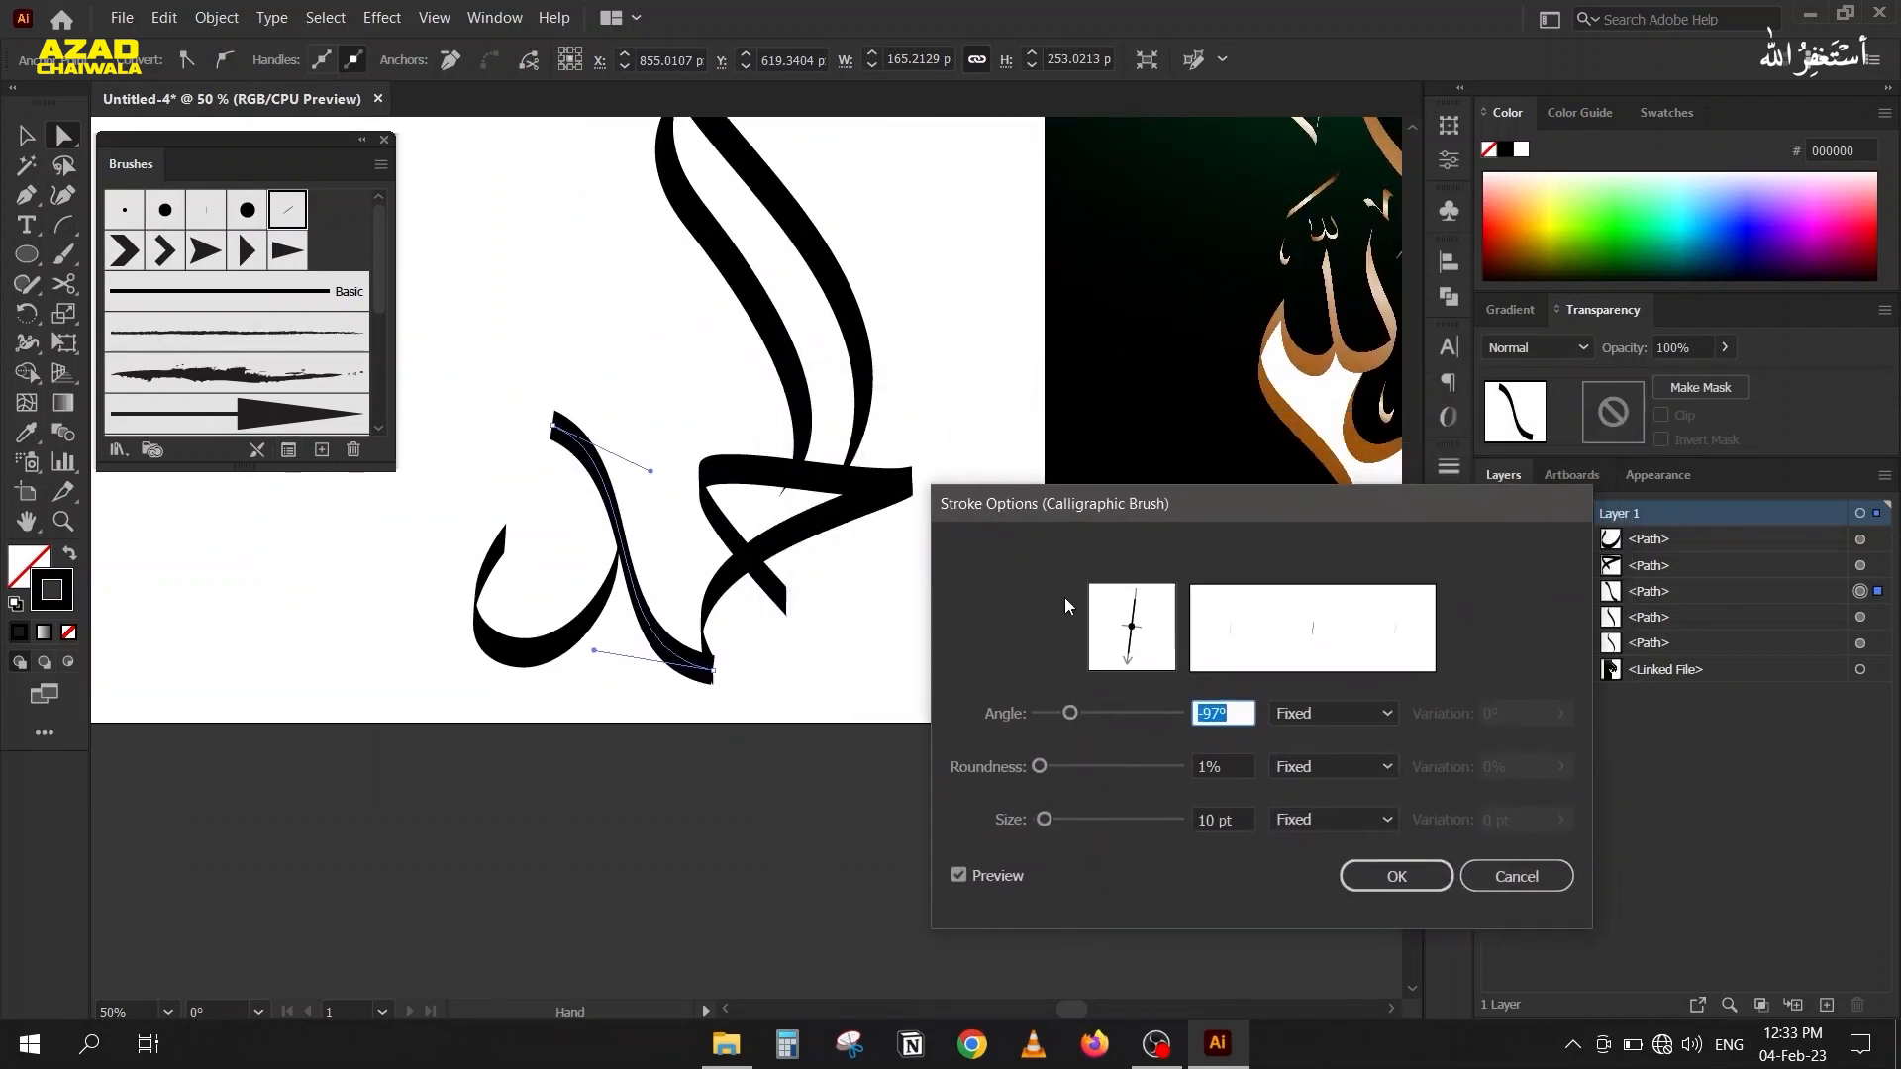
pyautogui.scroll(-14, 1224, 714)
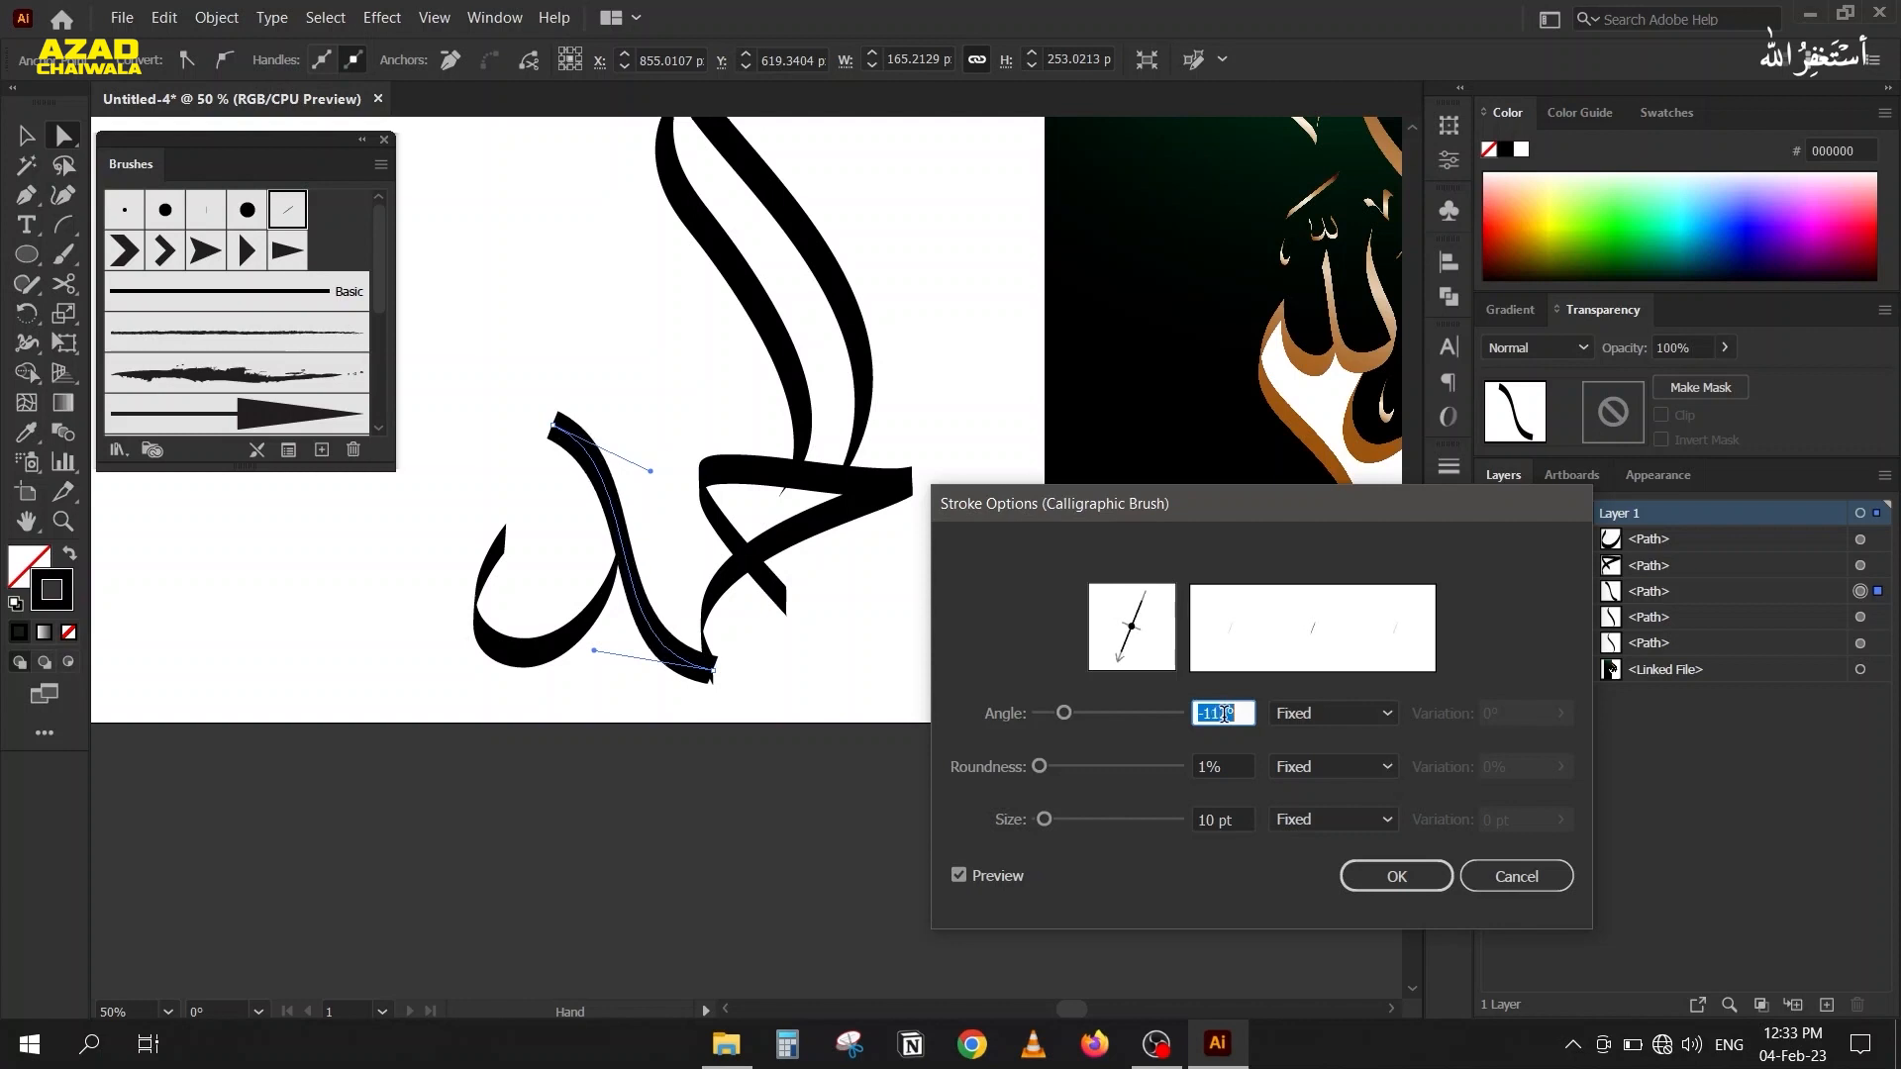
pyautogui.scroll(20, 1224, 714)
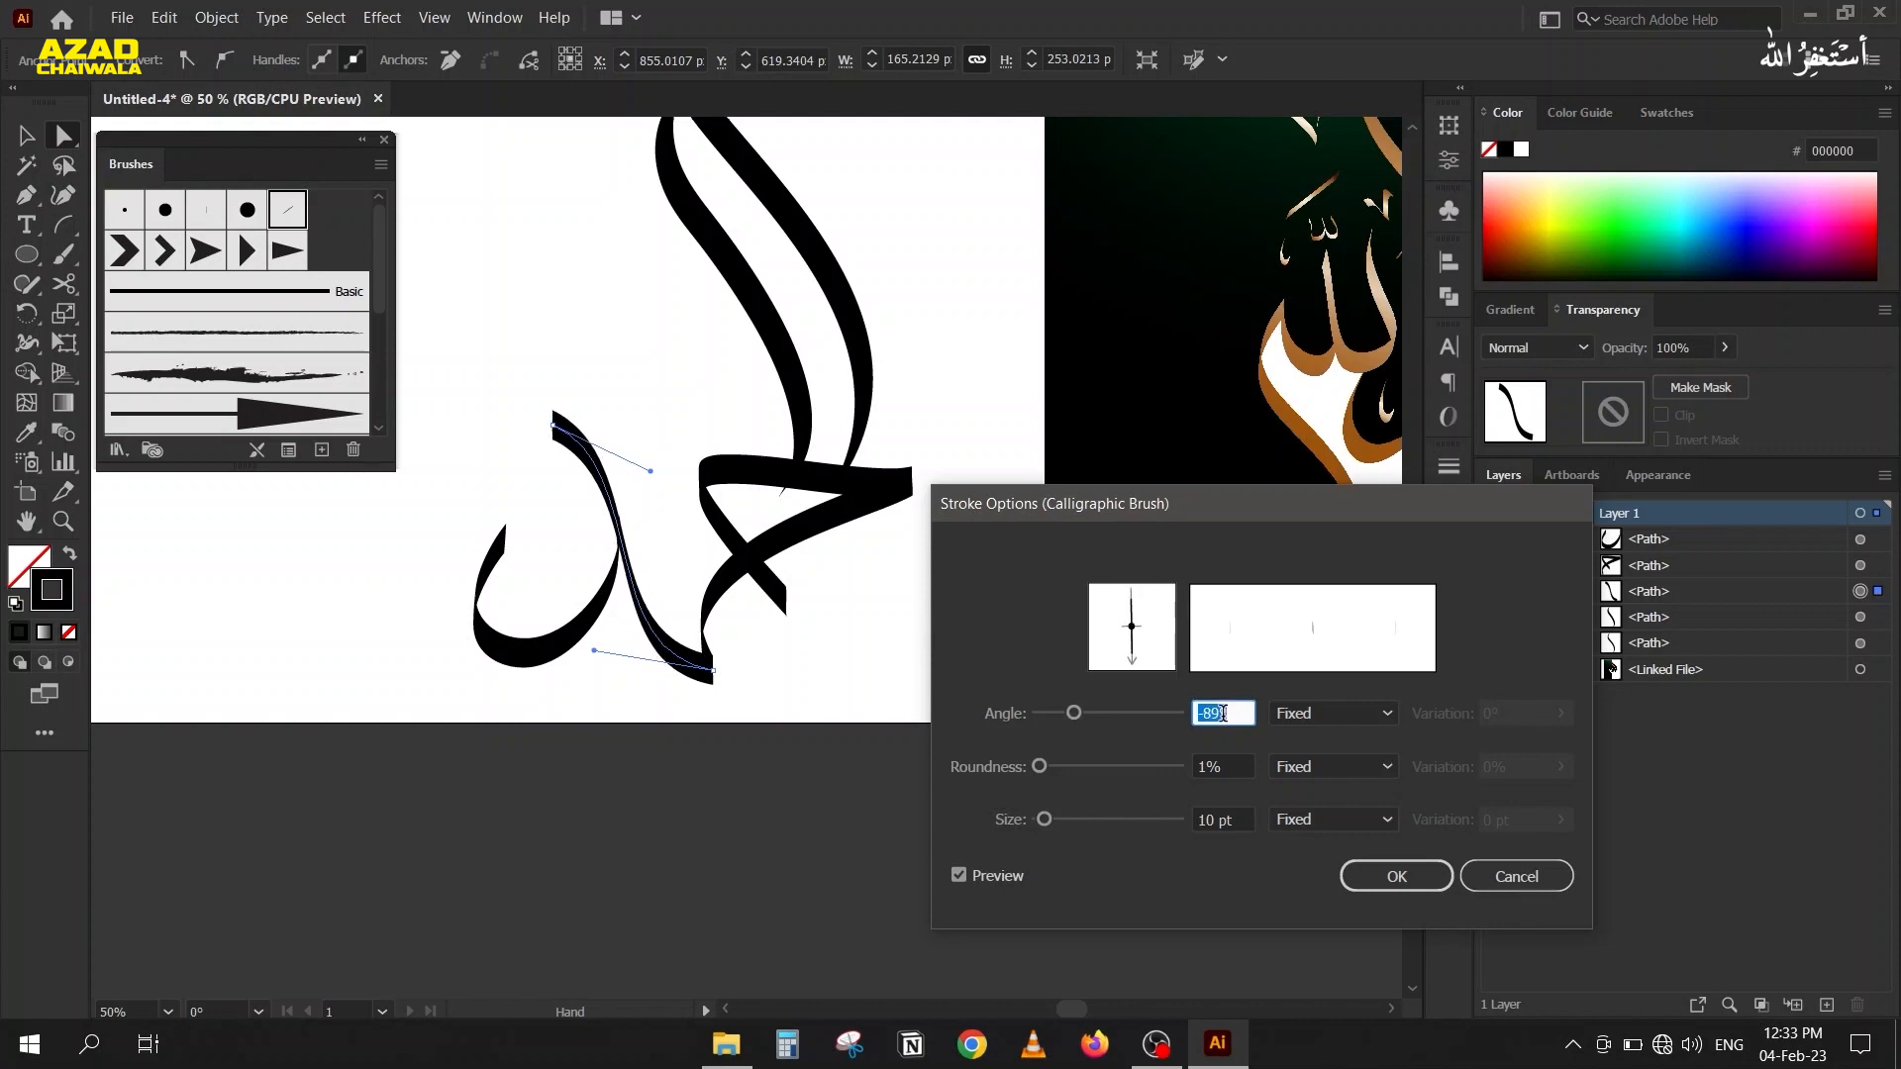
pyautogui.scroll(20, 1224, 714)
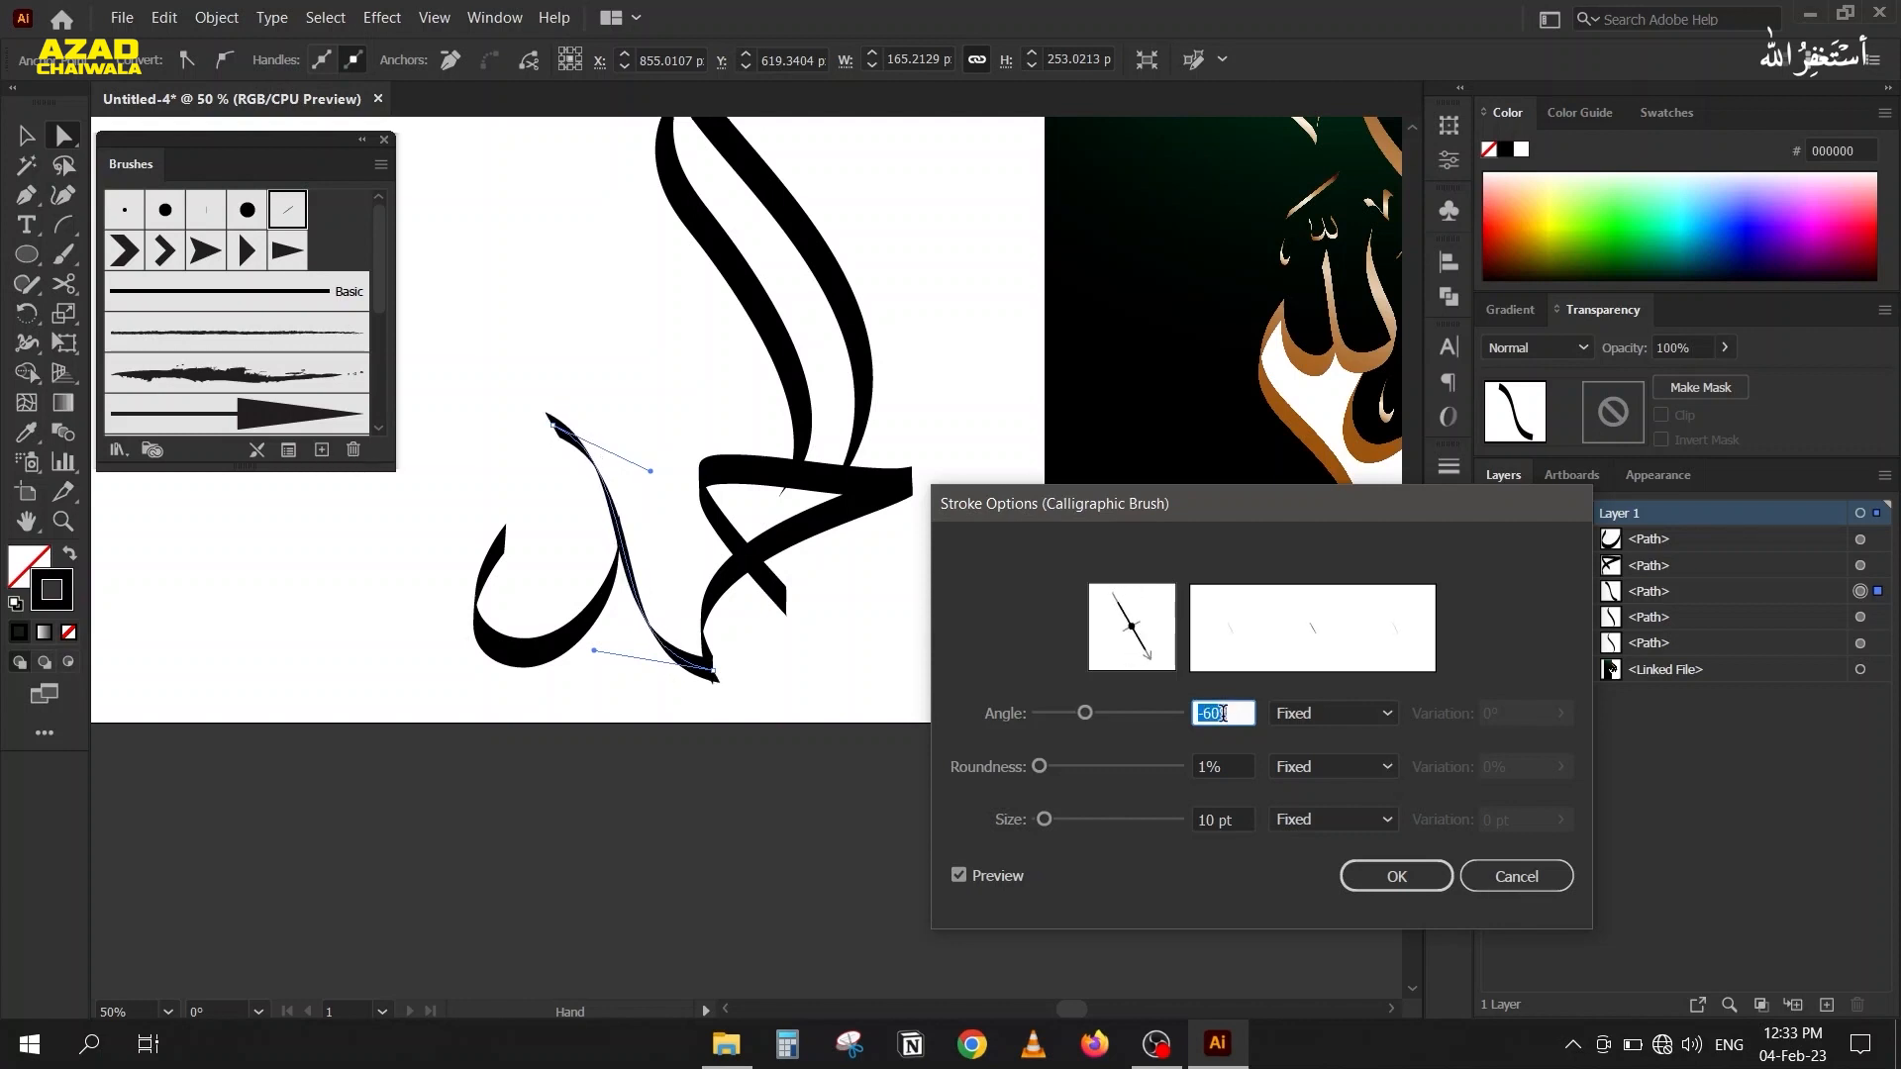
pyautogui.scroll(20, 1224, 714)
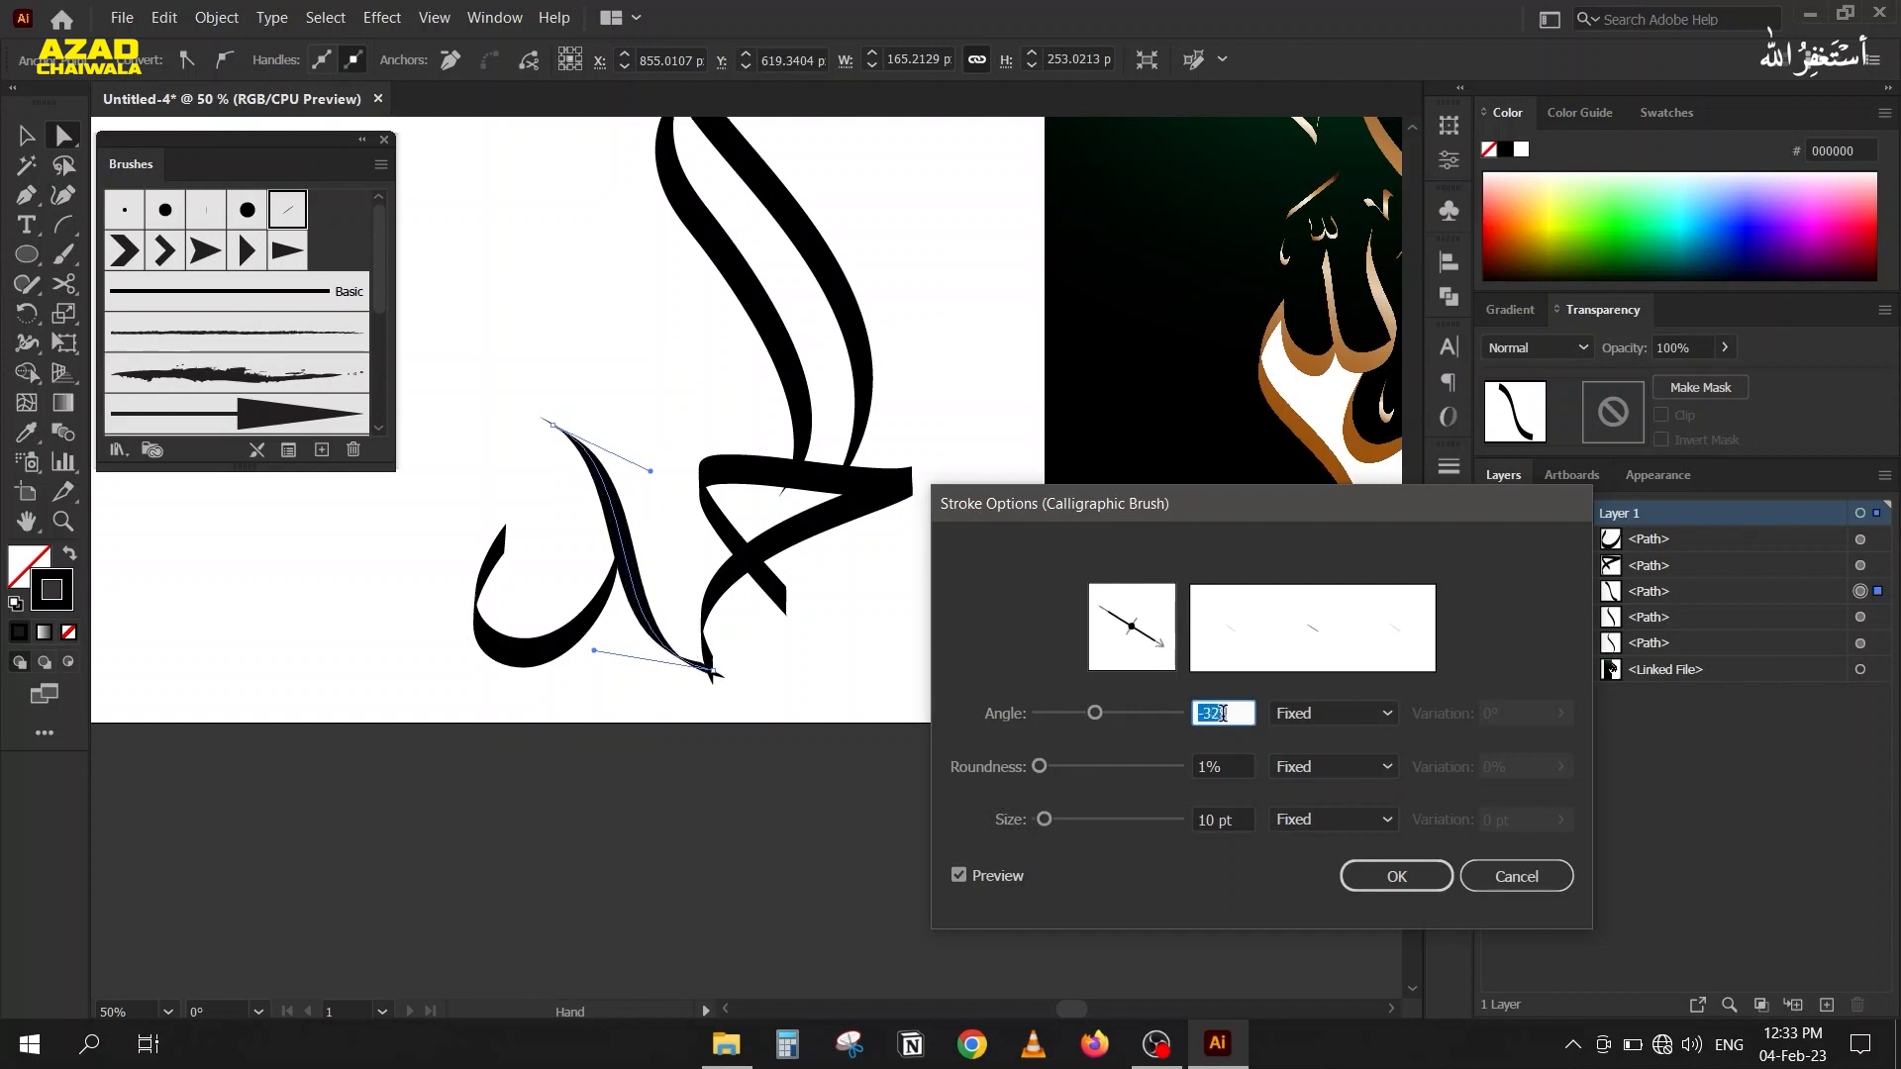
pyautogui.scroll(2, 1224, 714)
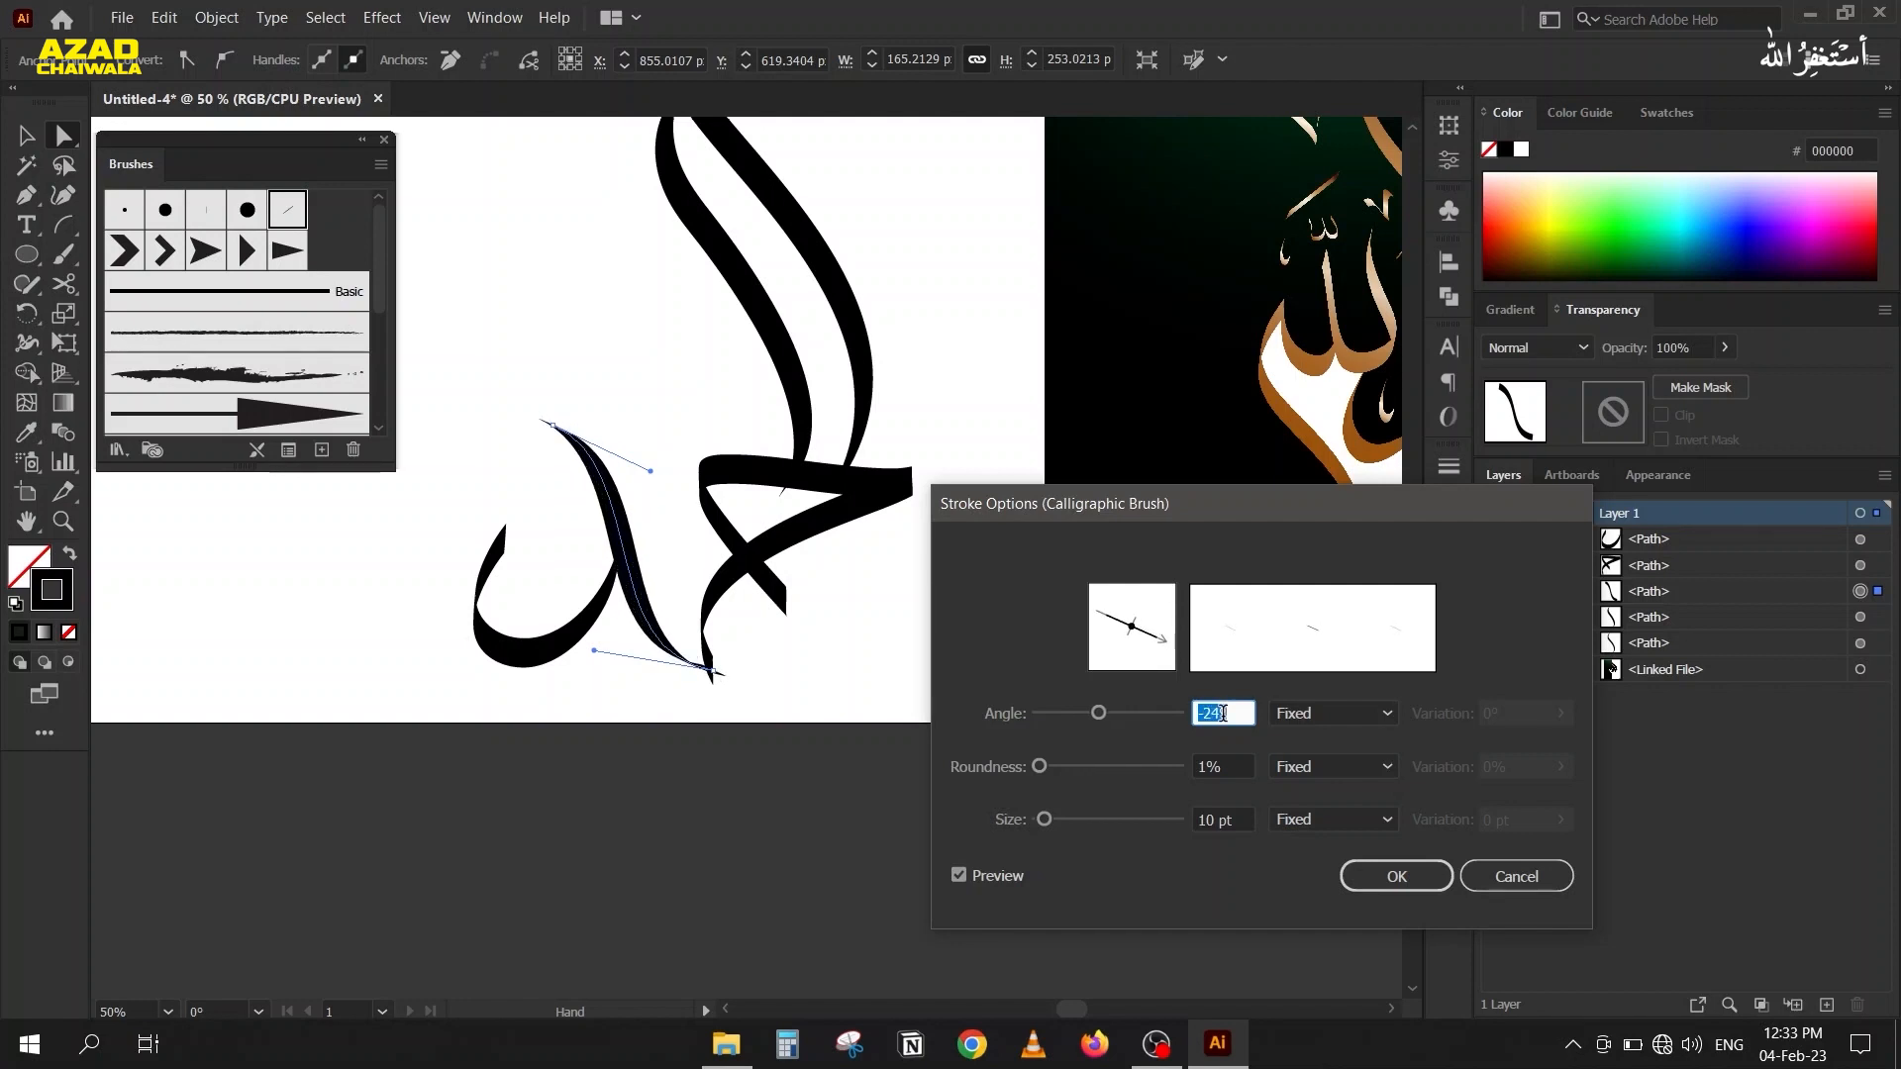
pyautogui.click(1386, 885)
# Pull the triangular piece's lower end anchor clear of the S-shaped stroke, and raise that stroke's lower end handle to straighten its tail.
pyautogui.scroll(4, 638, 673)
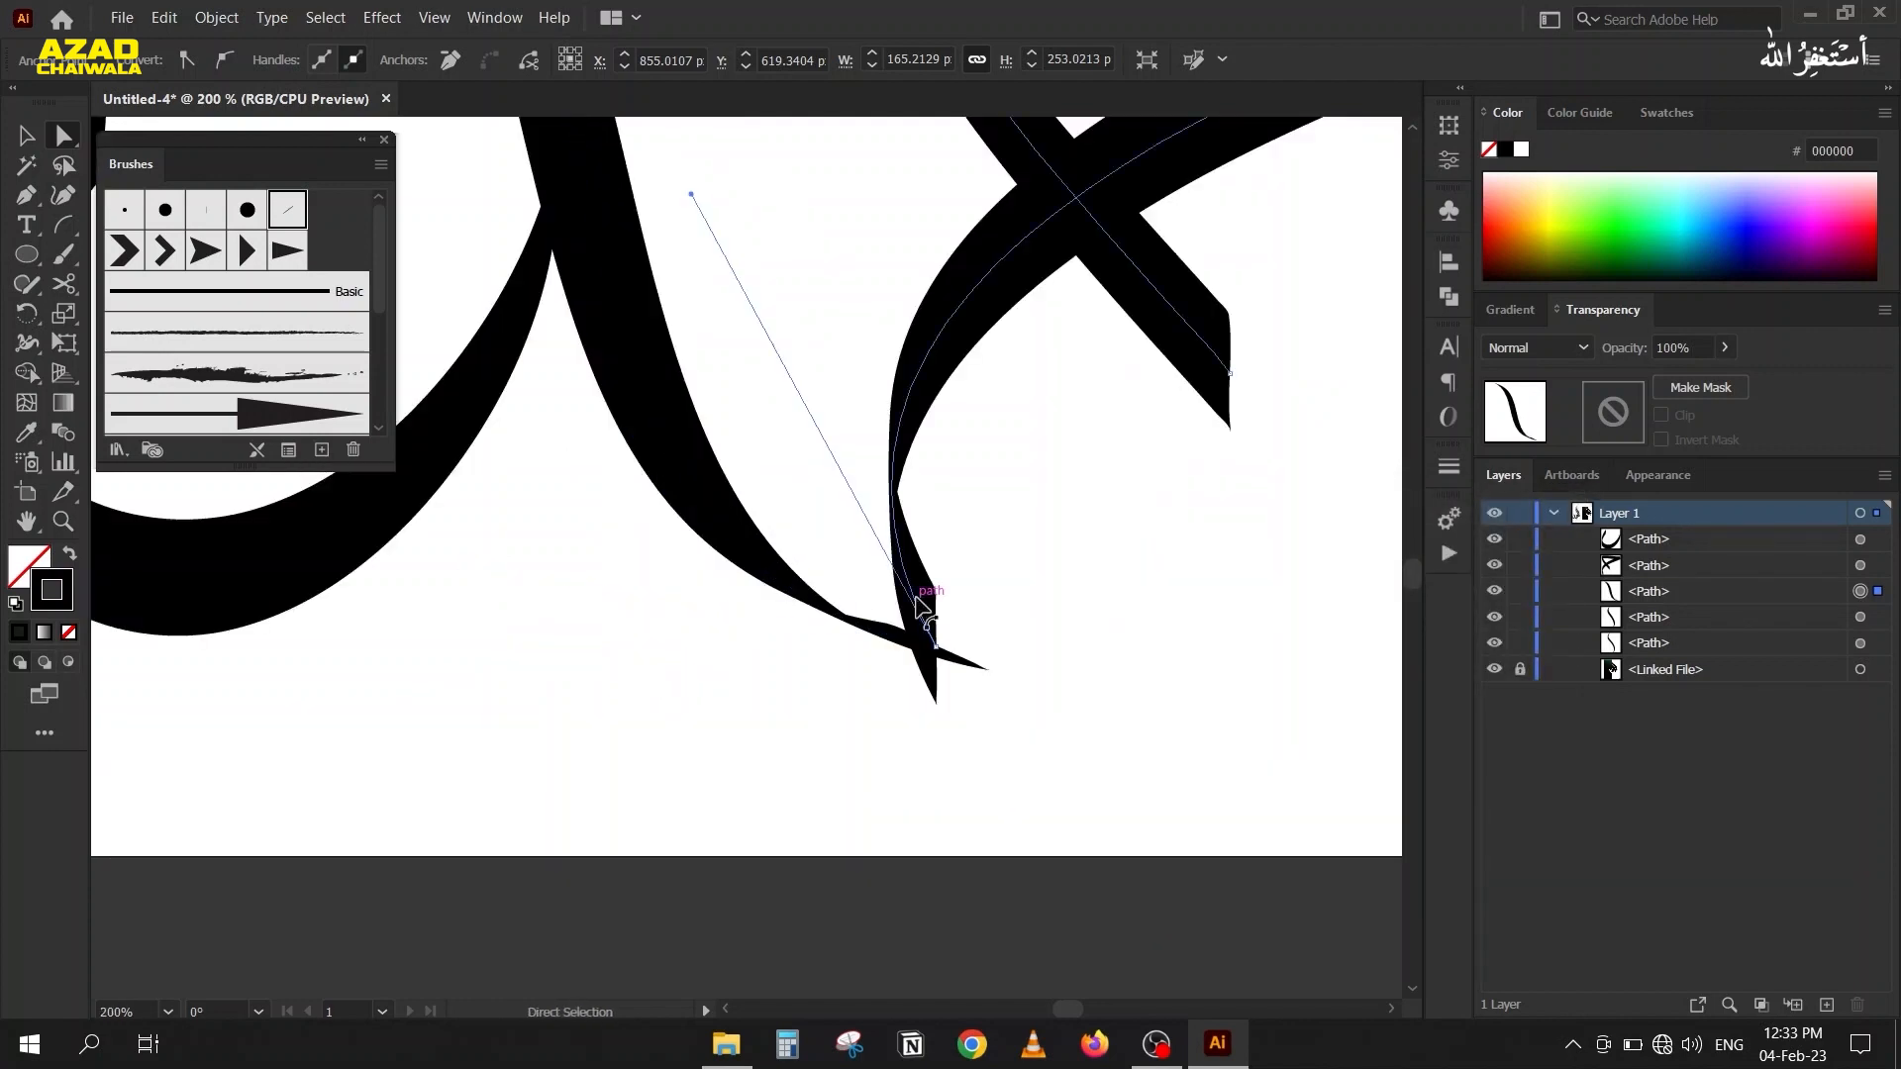
pyautogui.moveTo(909, 648)
pyautogui.mouseDown()
pyautogui.moveTo(925, 651)
pyautogui.moveTo(879, 639)
pyautogui.moveTo(988, 622)
pyautogui.moveTo(1002, 594)
pyautogui.mouseUp()
pyautogui.click(773, 580)
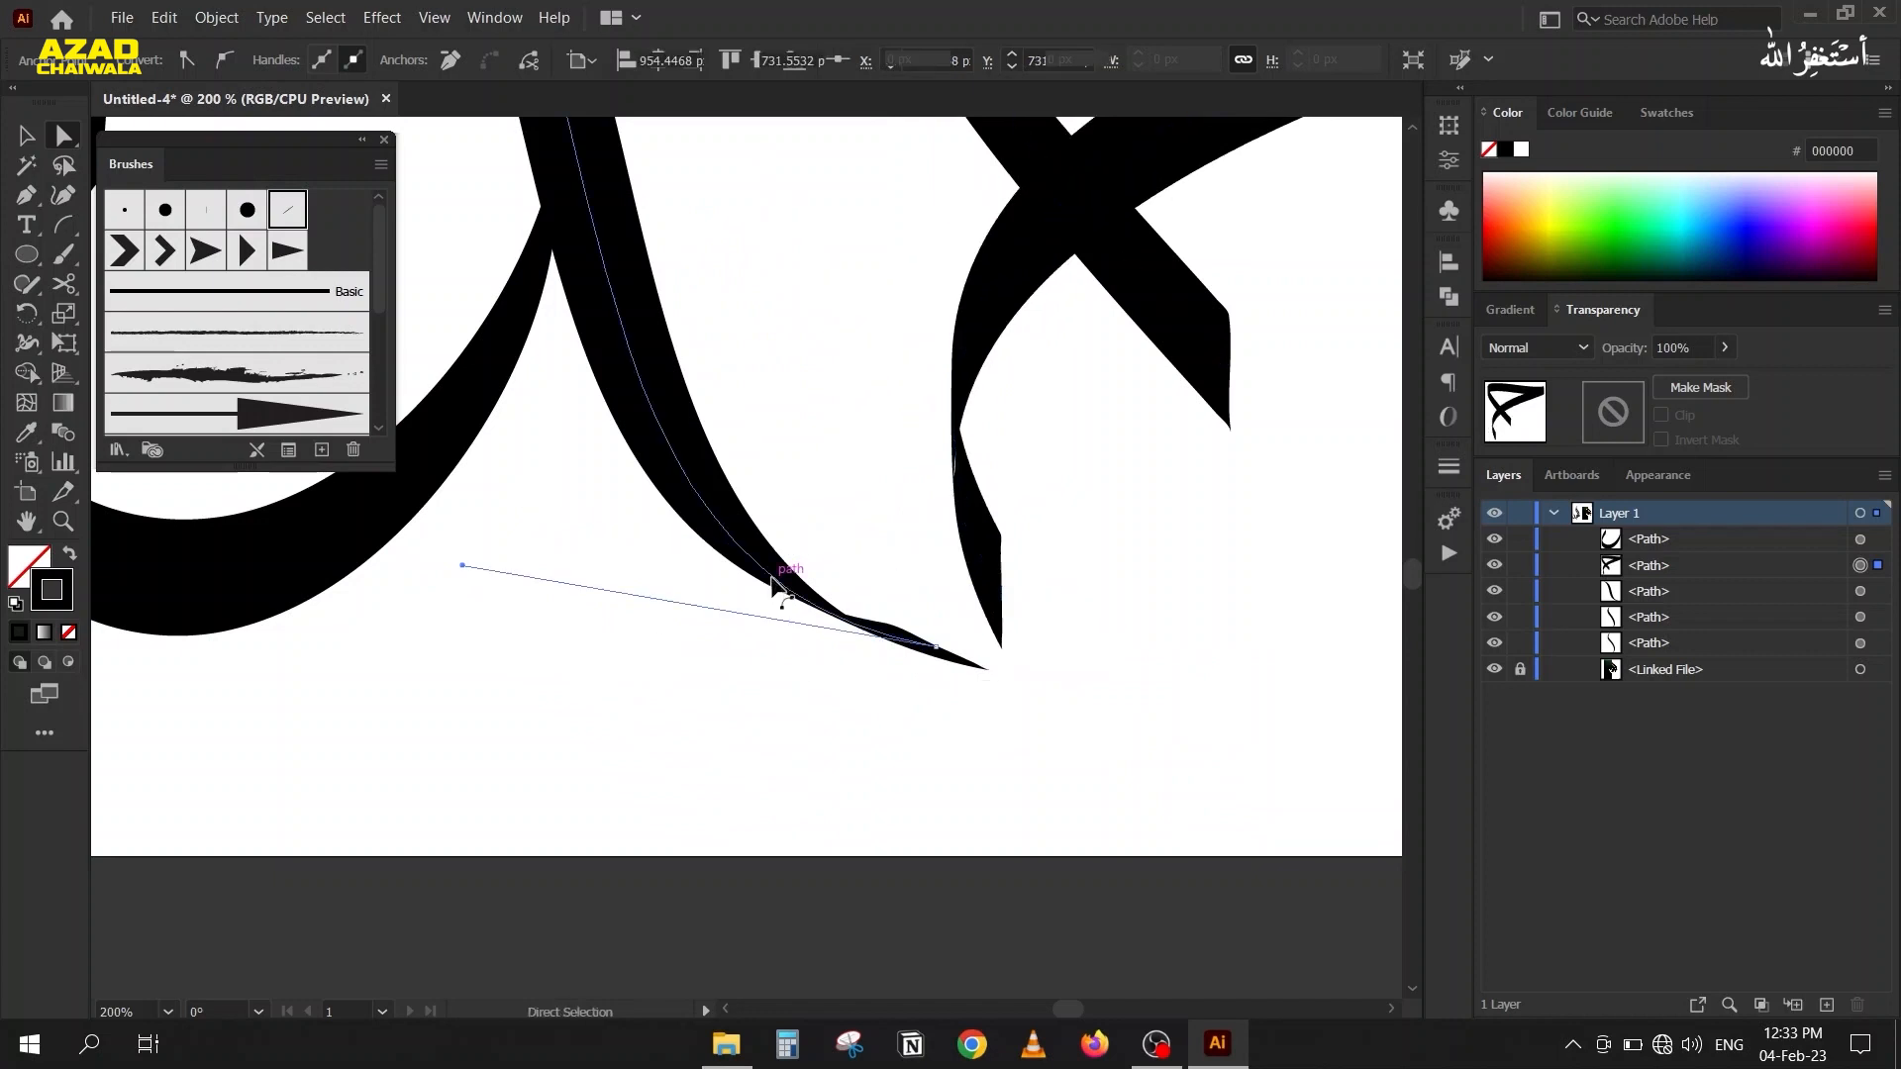
pyautogui.moveTo(463, 567)
pyautogui.mouseDown()
pyautogui.moveTo(507, 507)
pyautogui.moveTo(492, 502)
pyautogui.mouseUp()
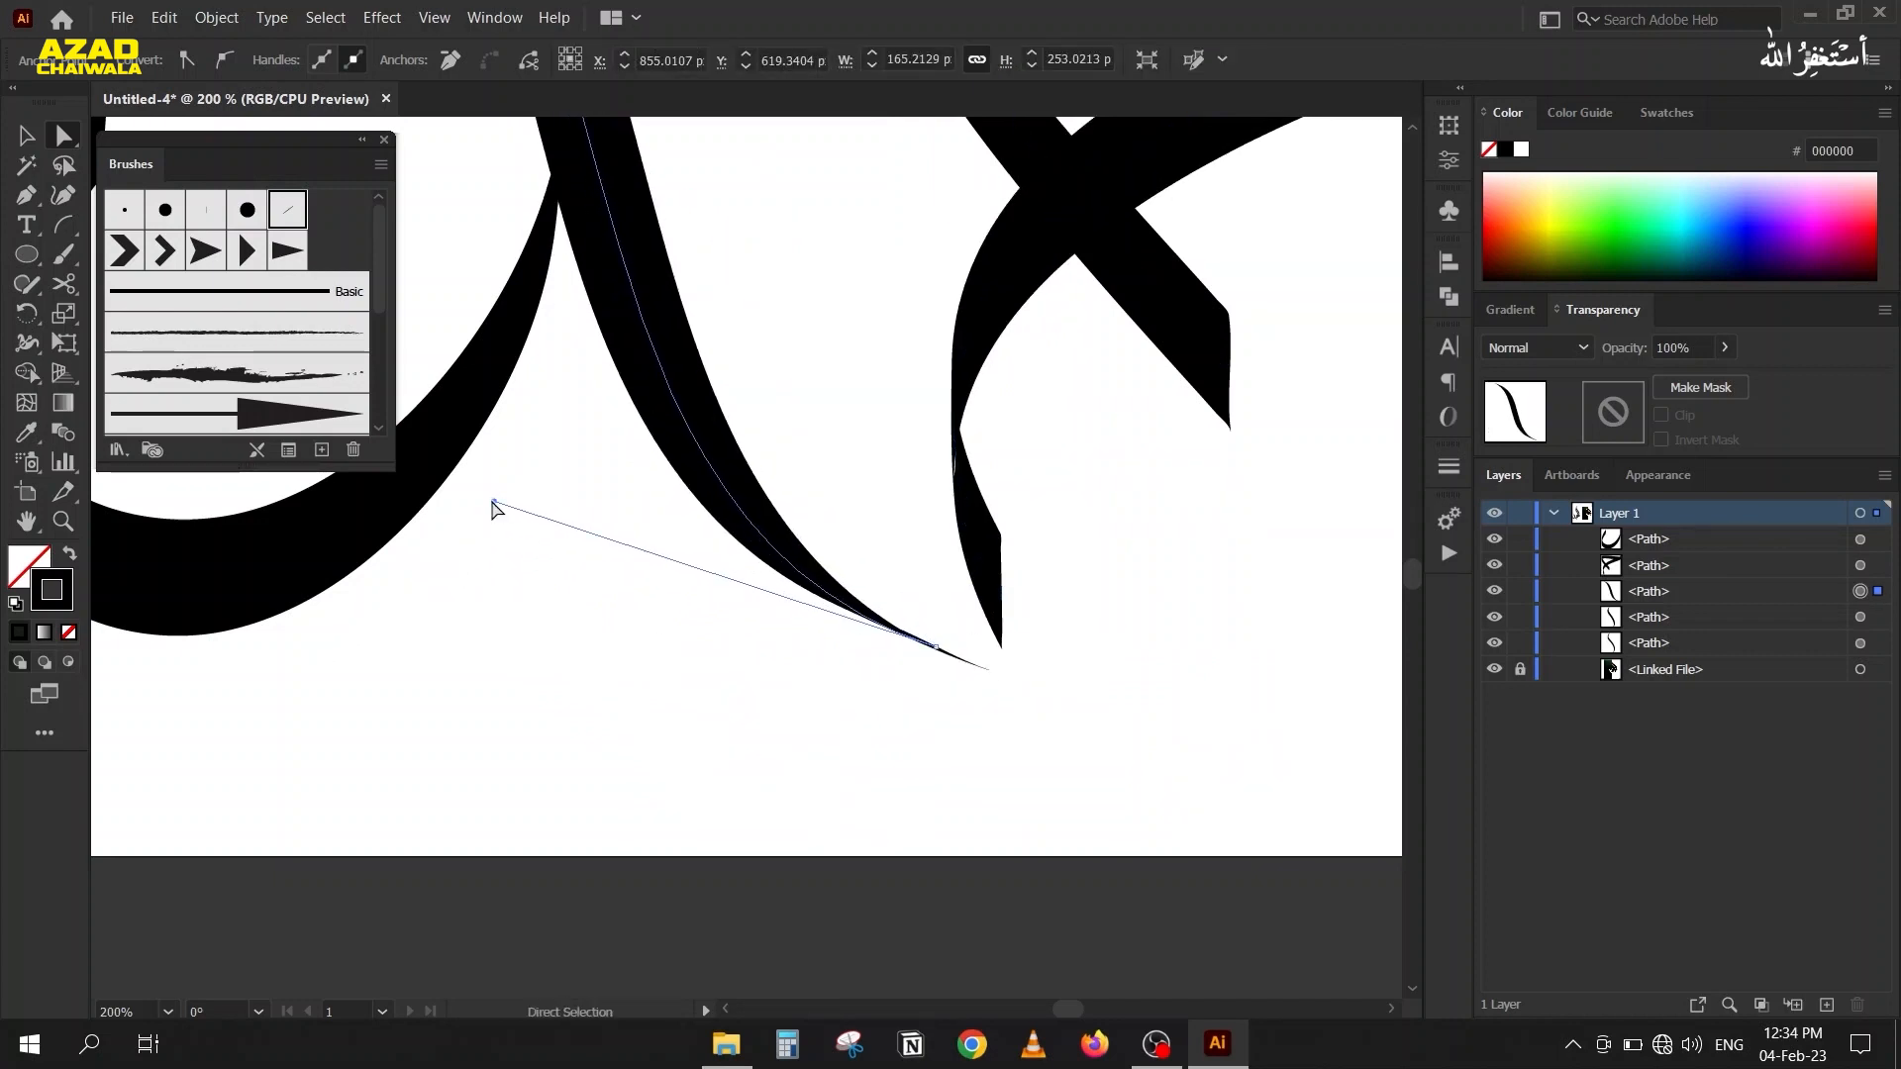
# Place the triangular piece's lower end anchor on the S-shaped stroke's tip and extend its handle leftward so the curve sweeps into the tail.
pyautogui.click(998, 586)
pyautogui.moveTo(1001, 589); pyautogui.dragTo(985, 666)
pyautogui.moveTo(743, 217)
pyautogui.mouseDown()
pyautogui.moveTo(594, 295)
pyautogui.moveTo(496, 284)
pyautogui.moveTo(429, 327)
pyautogui.moveTo(479, 363)
pyautogui.moveTo(450, 365)
pyautogui.mouseUp()
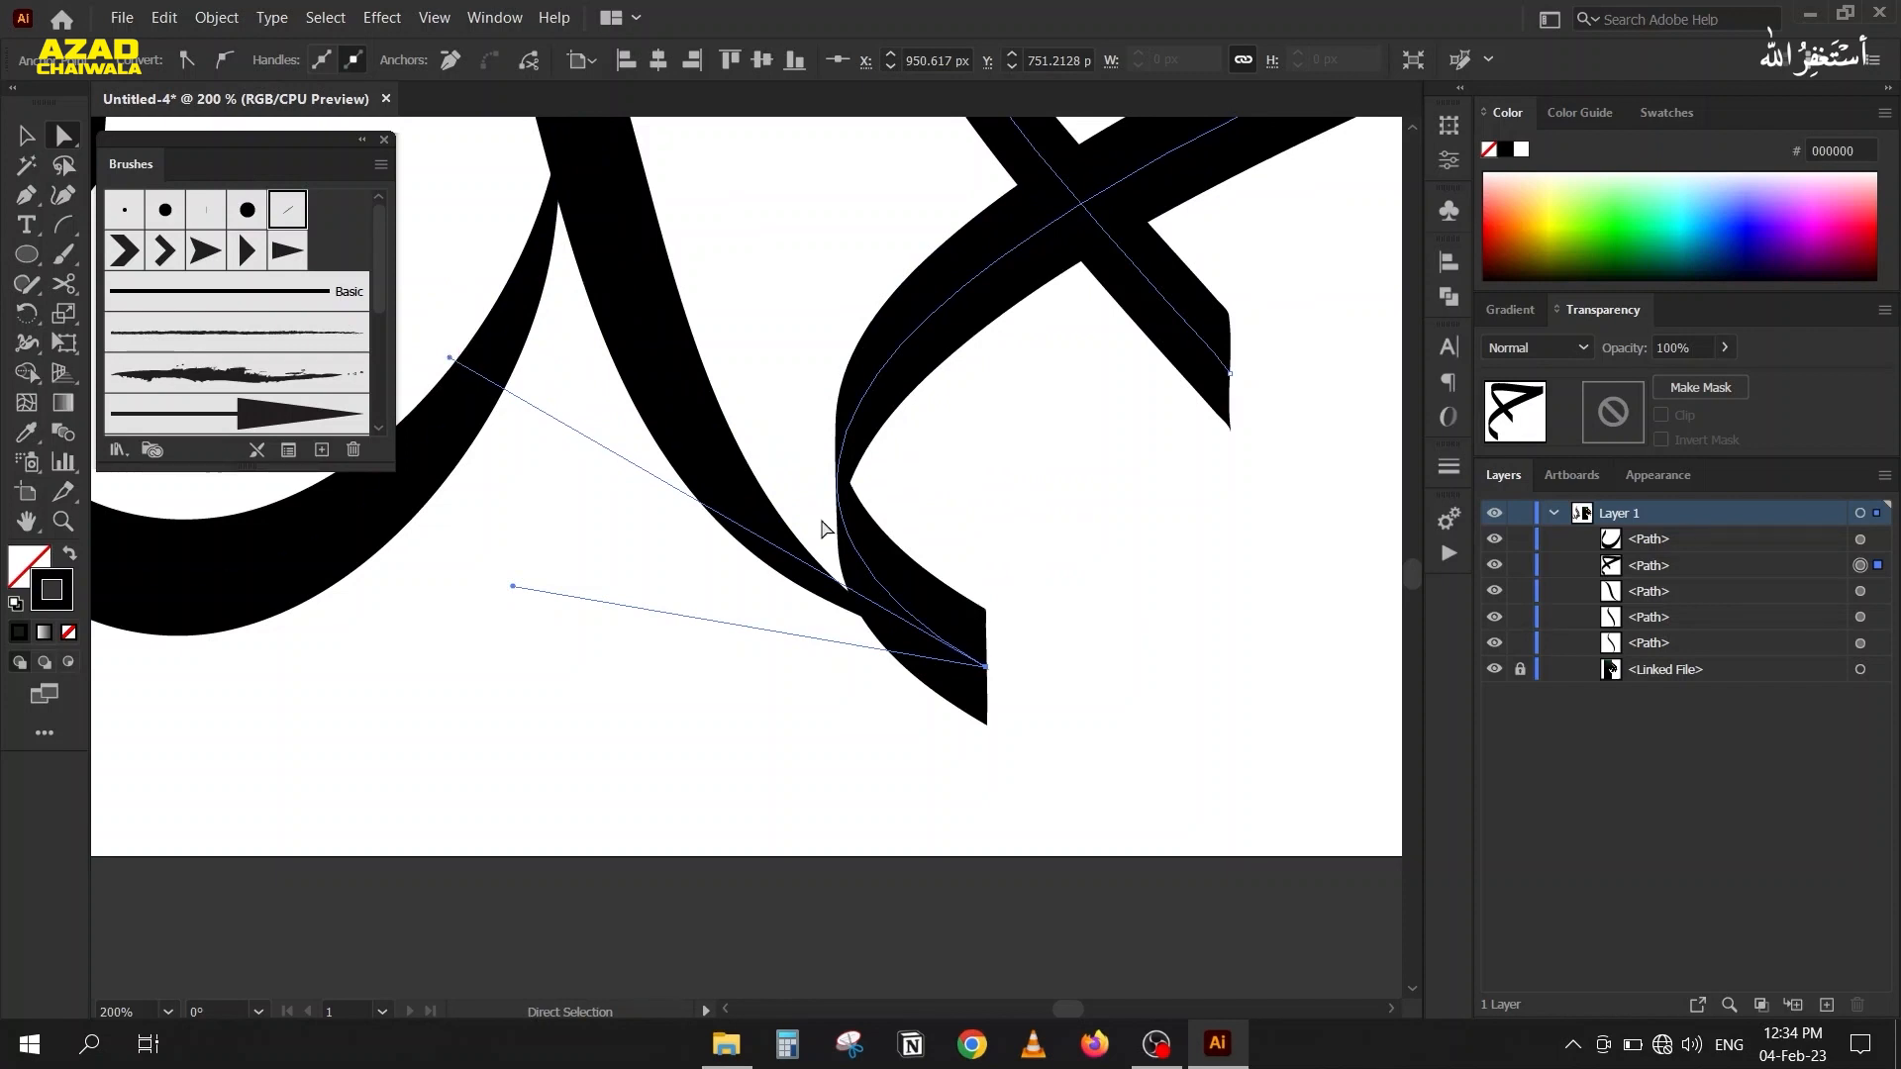
pyautogui.moveTo(985, 667)
pyautogui.mouseDown()
pyautogui.moveTo(949, 631)
pyautogui.moveTo(990, 656)
pyautogui.moveTo(974, 630)
pyautogui.moveTo(988, 669)
pyautogui.moveTo(985, 654)
pyautogui.mouseUp()
pyautogui.click(750, 692)
pyautogui.keyDown('alt'); pyautogui.scroll(-3, 501, 631); pyautogui.keyUp('alt')
pyautogui.click(530, 657)
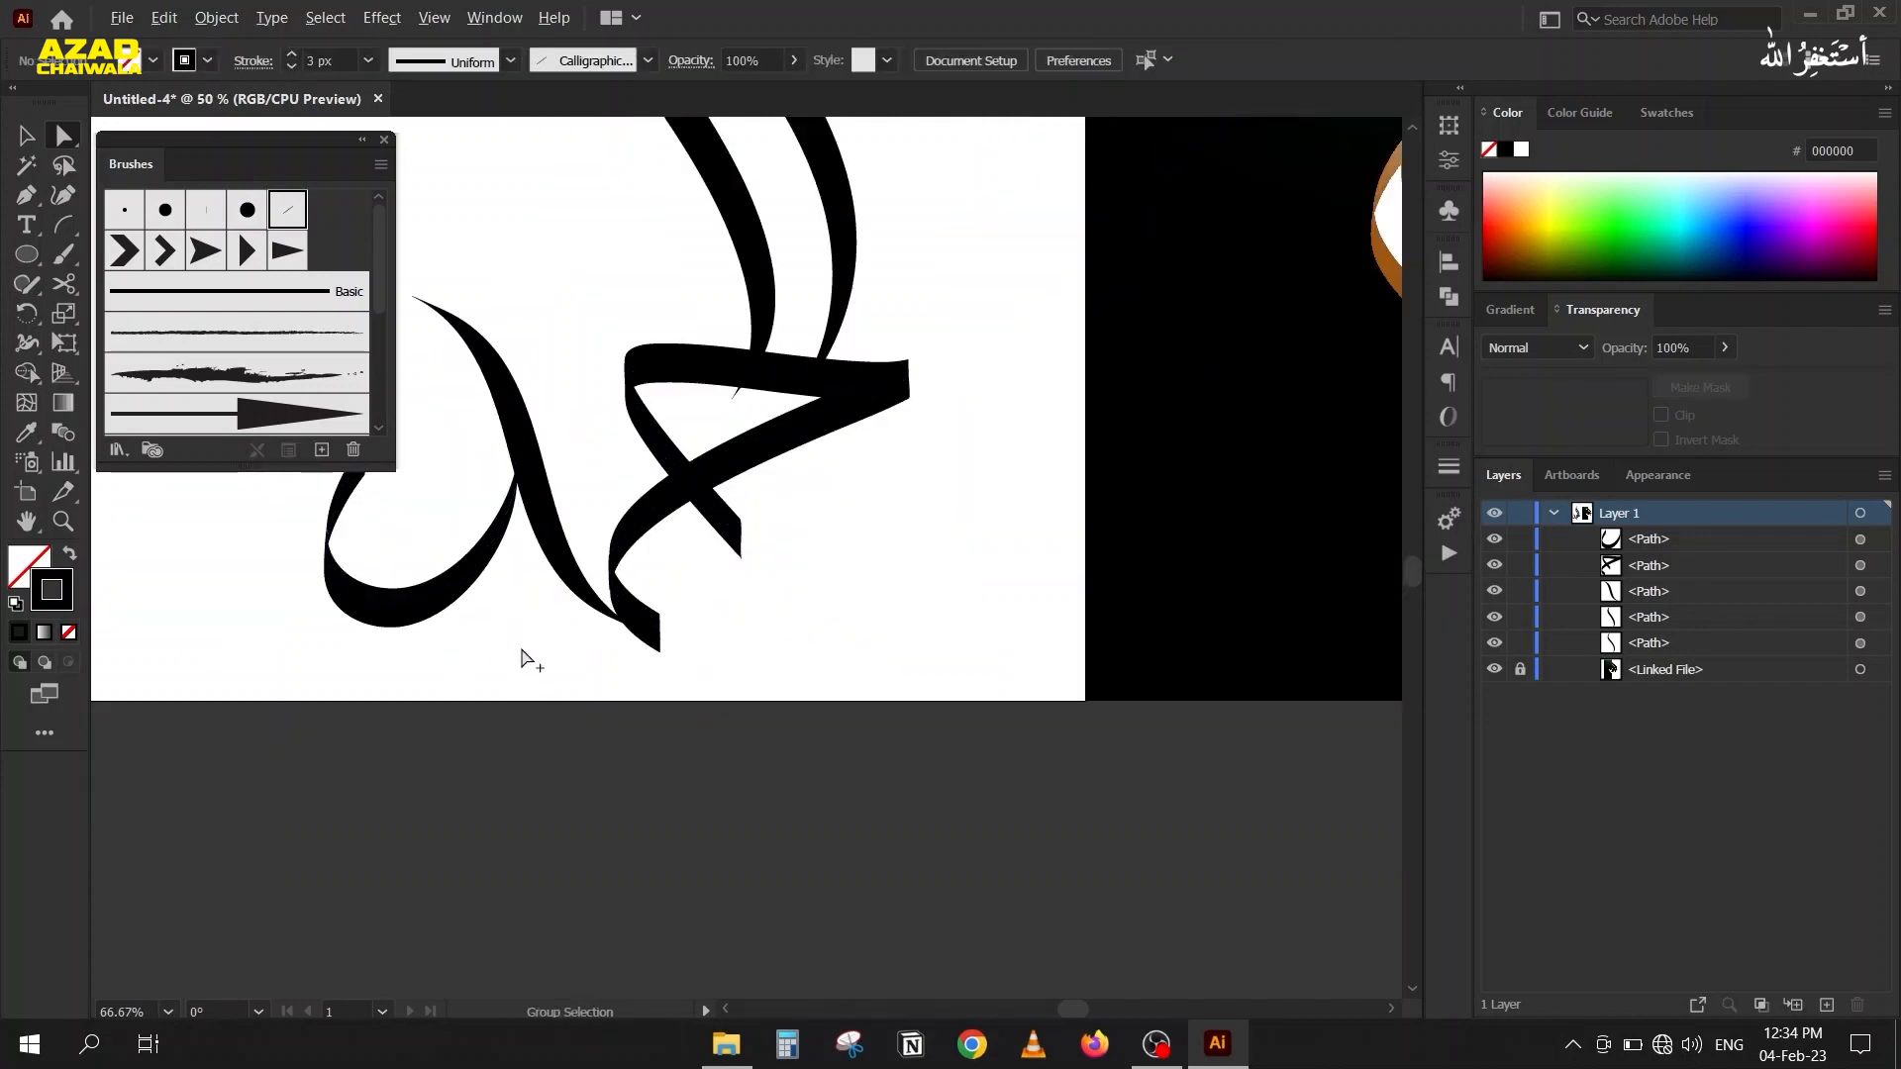
# Compare the joint with the placed calligraphy and move the S-shaped stroke's lower end anchor to the bottom corner of the triangular piece's end.
pyautogui.keyDown('alt'); pyautogui.scroll(-3, 479, 670); pyautogui.keyUp('alt')
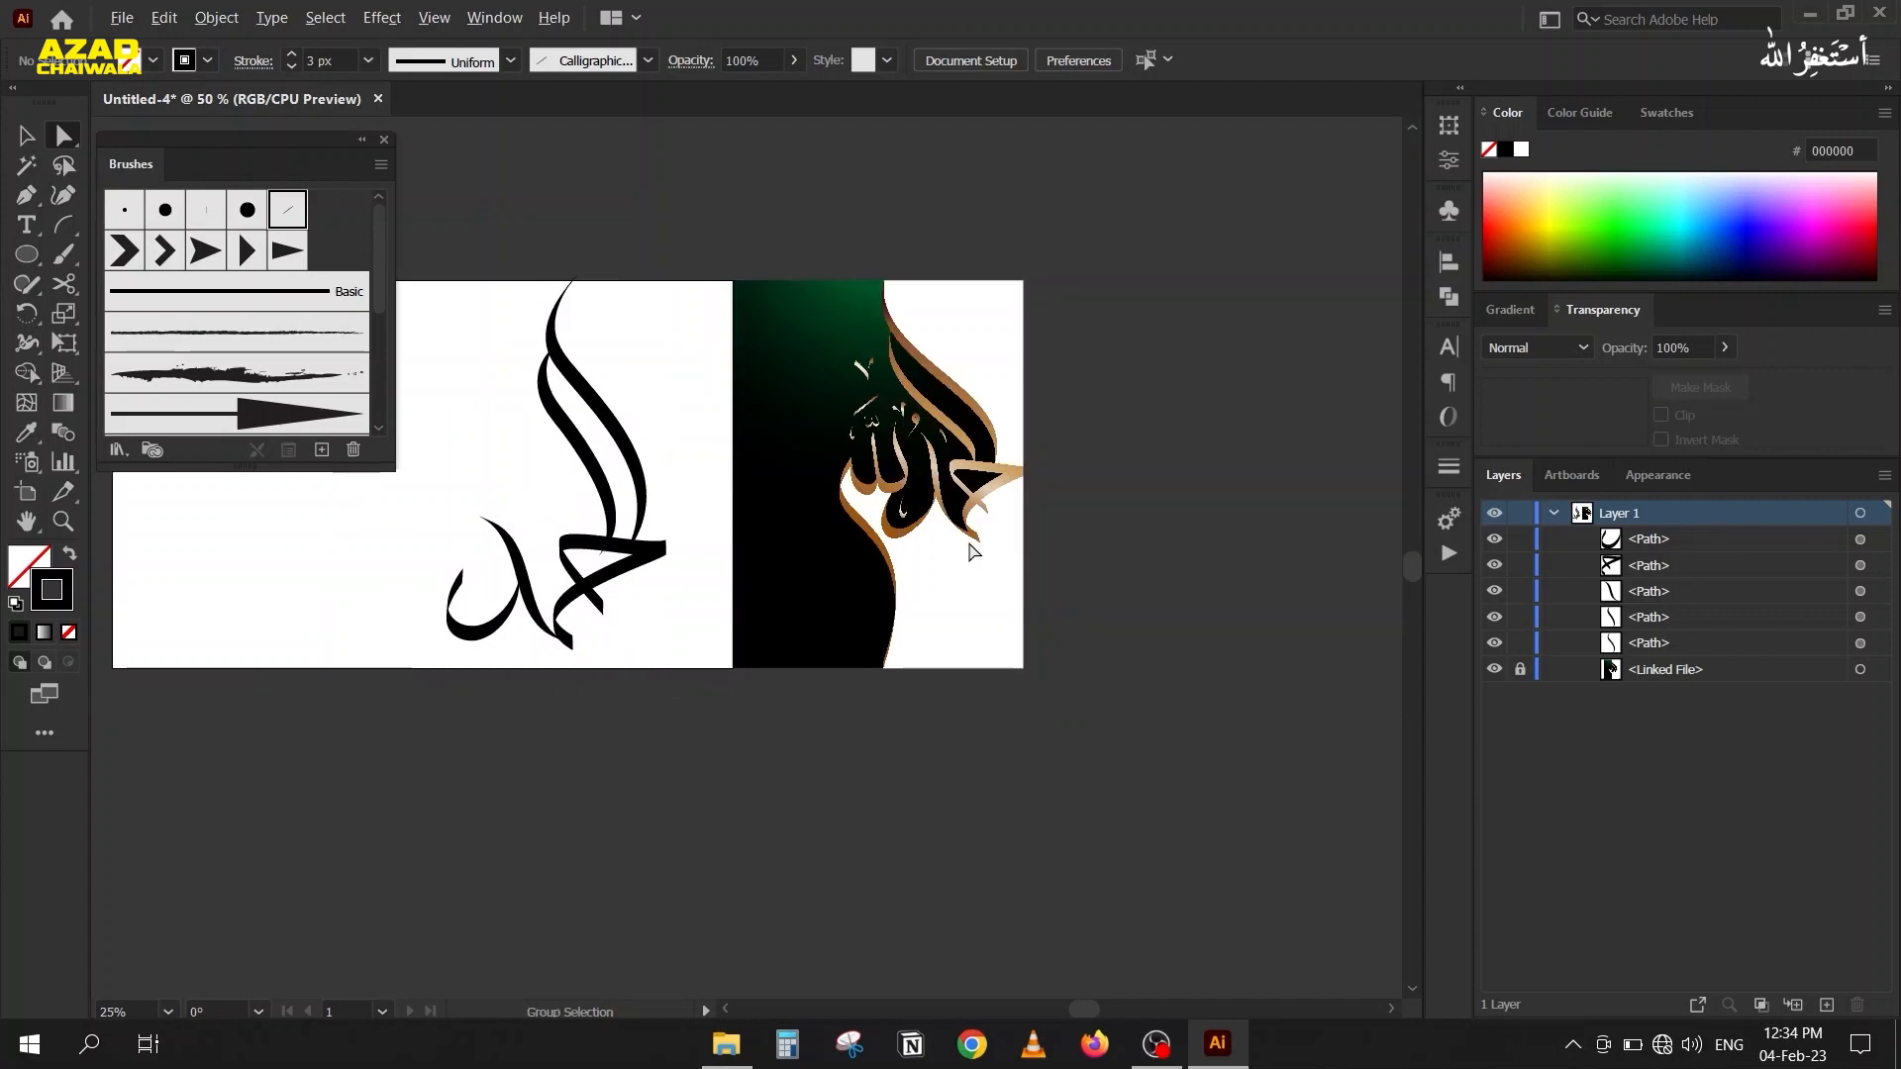
pyautogui.keyDown('alt'); pyautogui.scroll(2, 998, 543); pyautogui.keyUp('alt')
pyautogui.hscroll(-3, 348, 659)
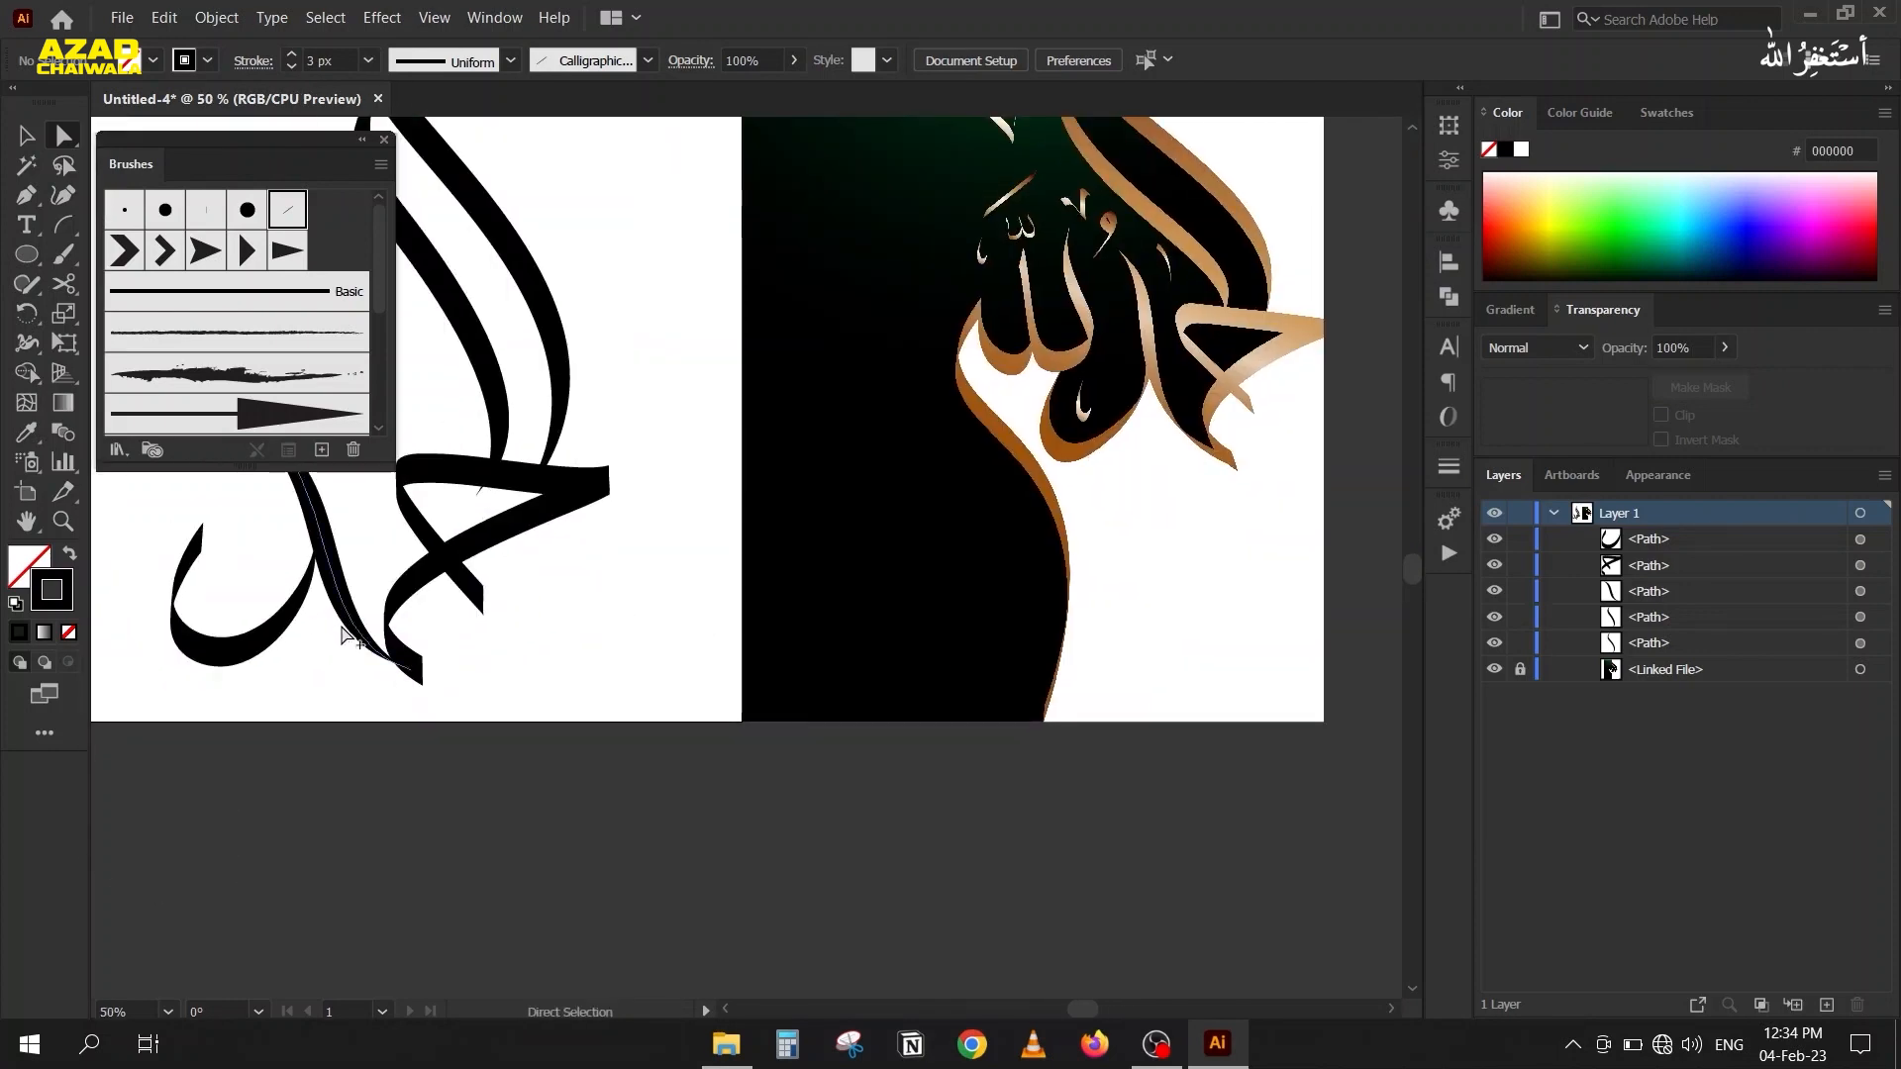
pyautogui.keyDown('alt'); pyautogui.scroll(3, 403, 672); pyautogui.keyUp('alt')
pyautogui.moveTo(386, 765); pyautogui.dragTo(745, 467)
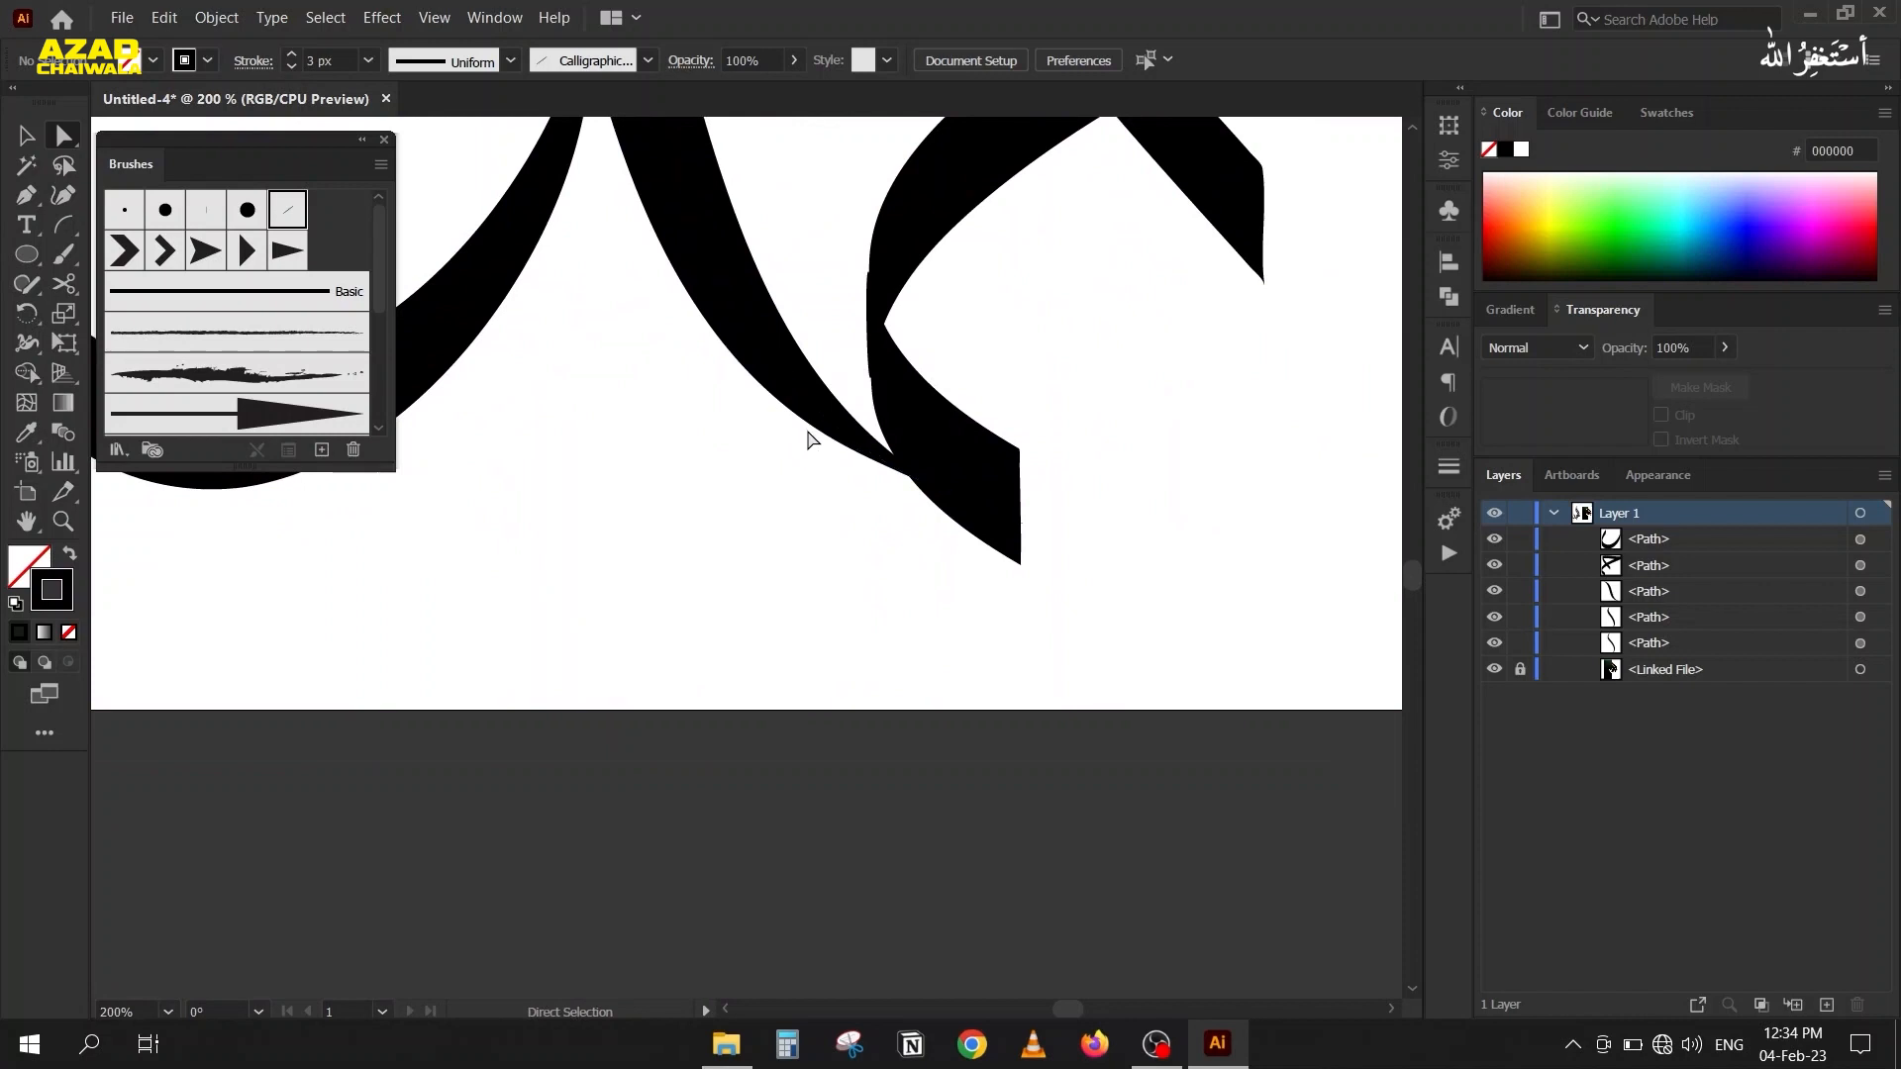
pyautogui.click(829, 431)
pyautogui.moveTo(978, 502); pyautogui.dragTo(1020, 563)
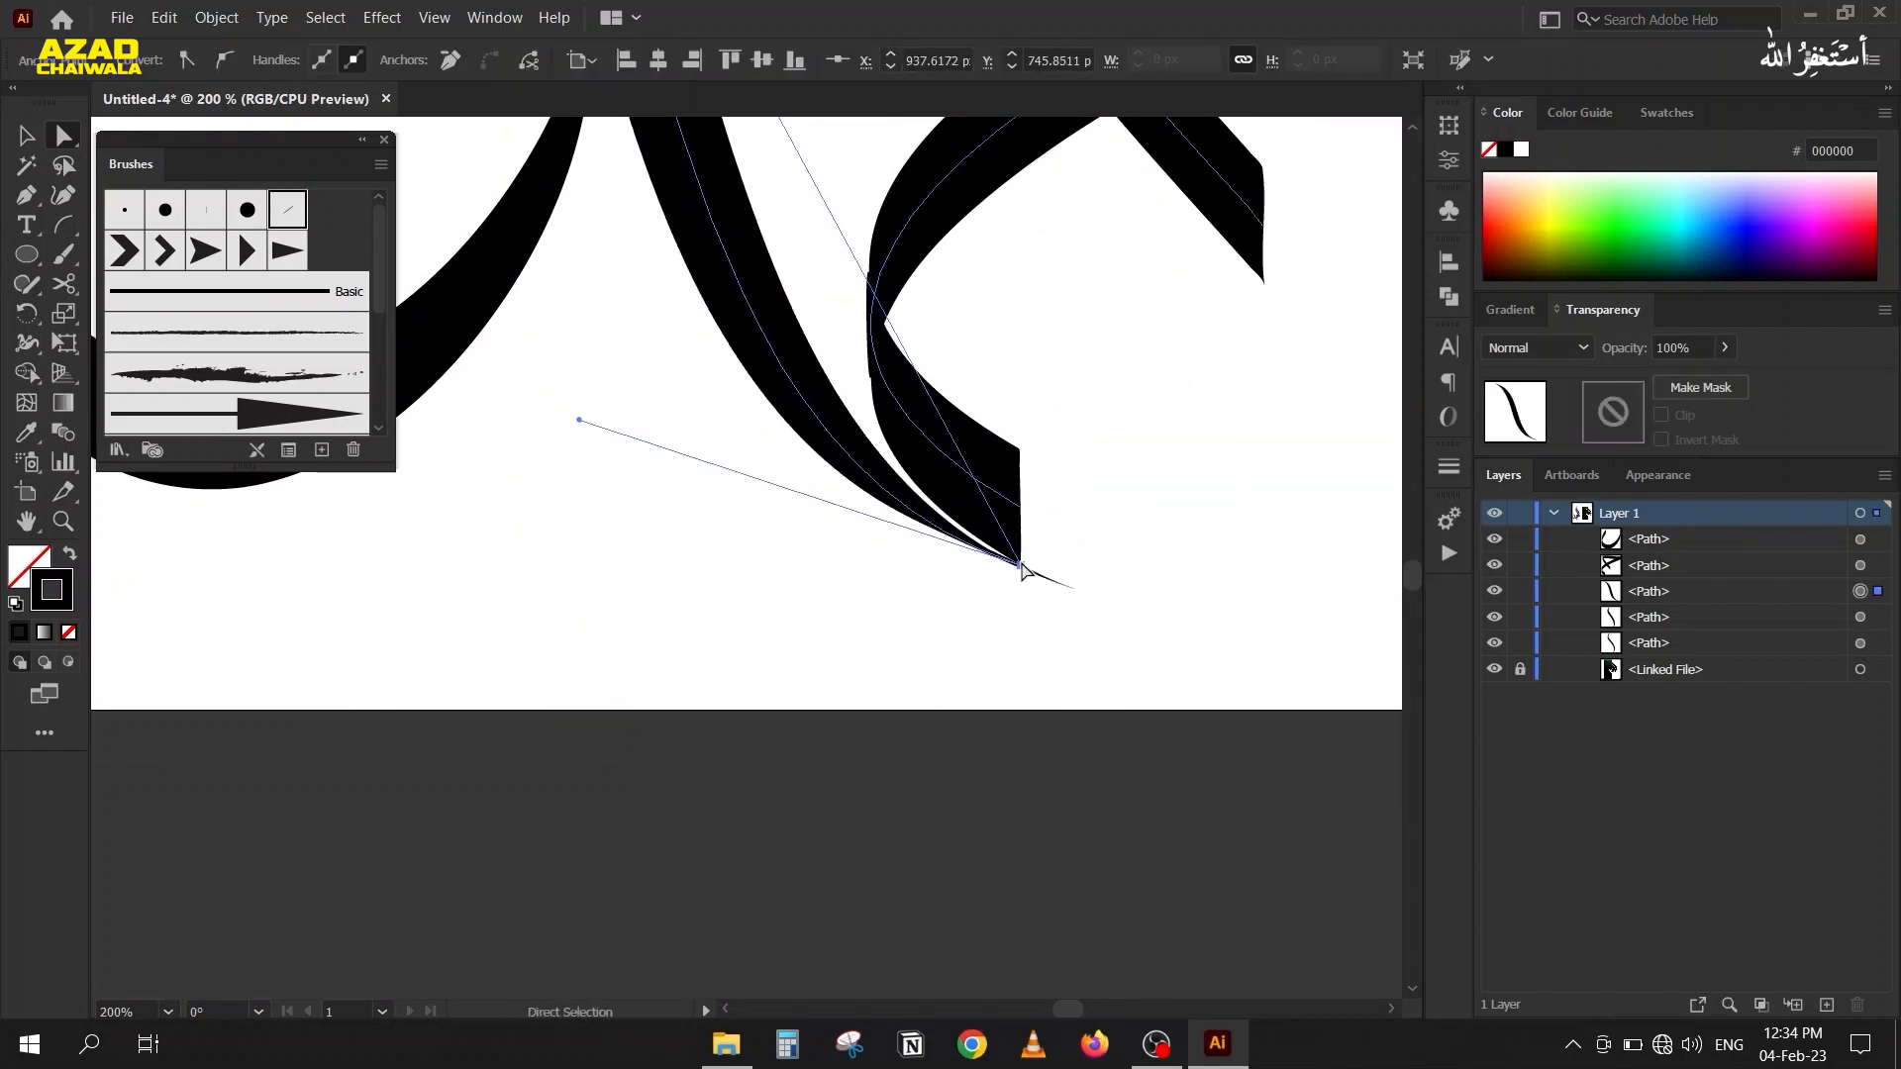
pyautogui.scroll(2, 1020, 567)
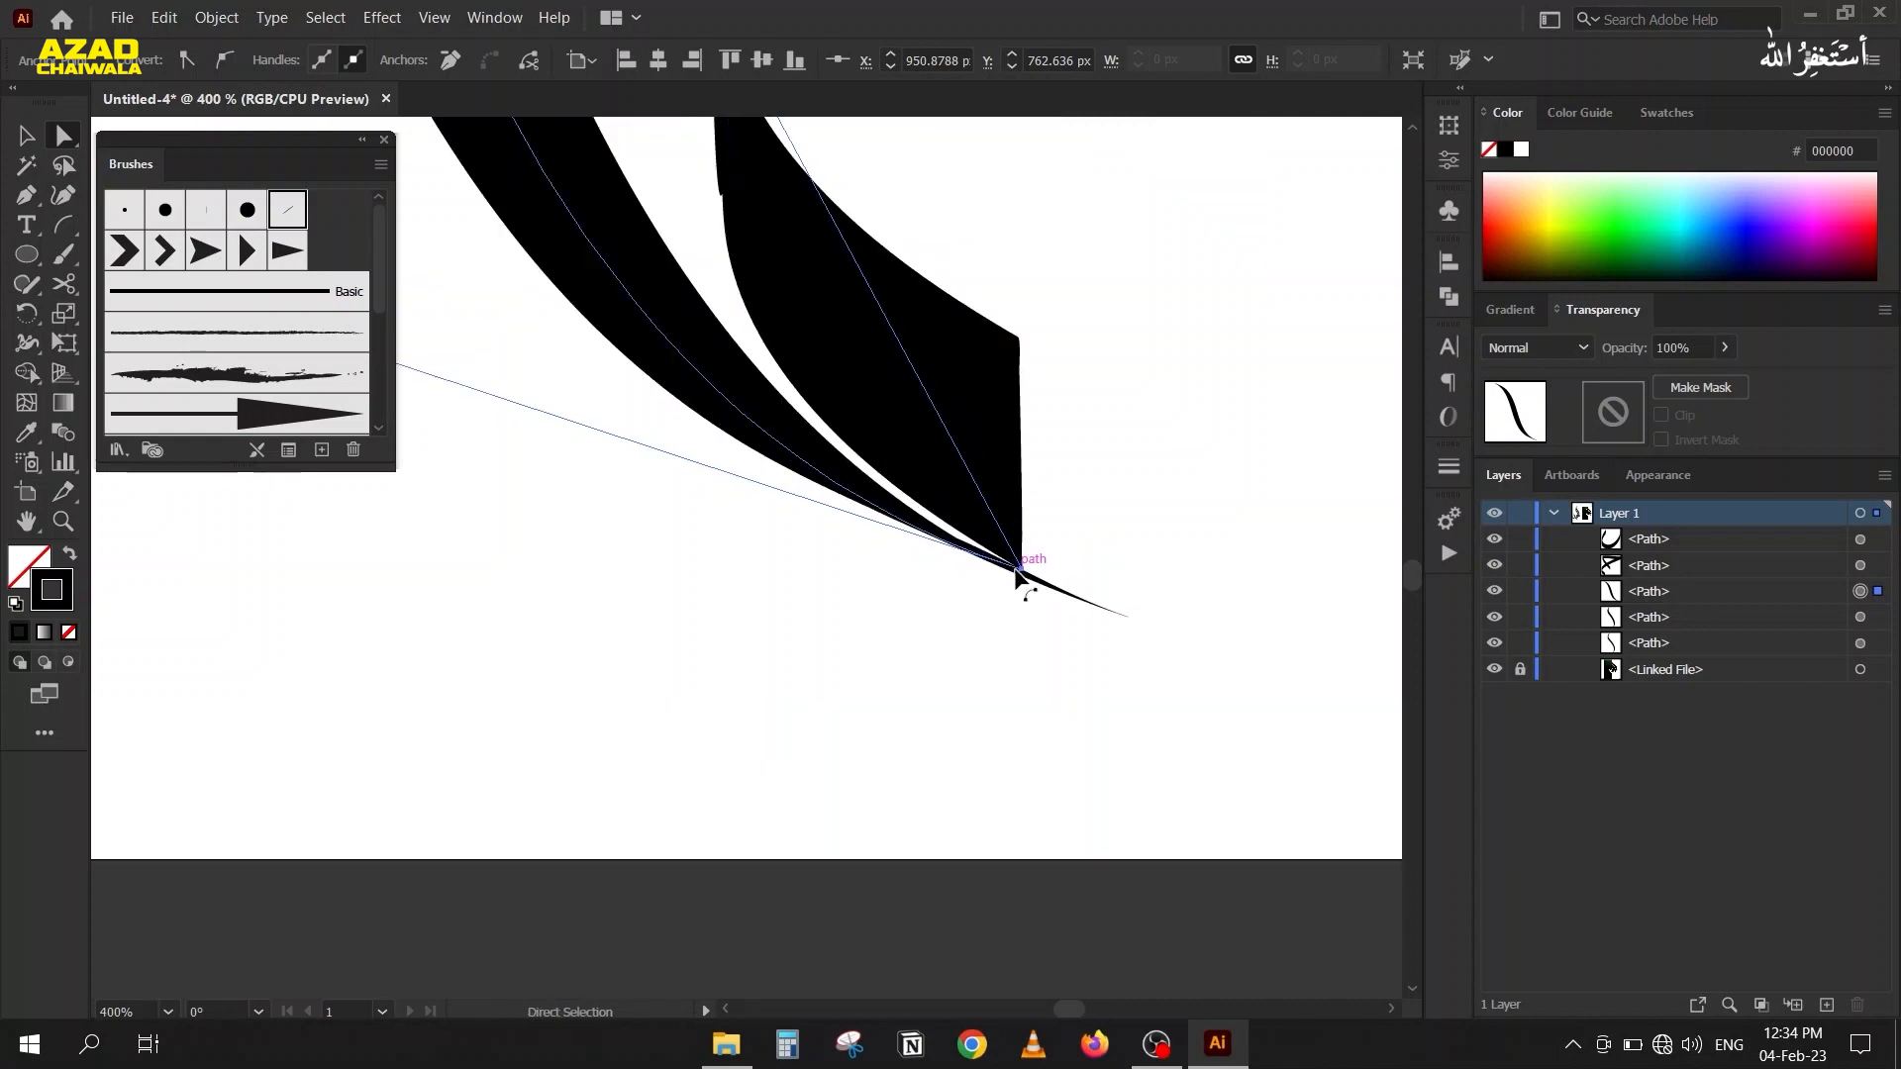
pyautogui.moveTo(1014, 559)
pyautogui.mouseDown()
pyautogui.moveTo(976, 530)
pyautogui.moveTo(993, 510)
pyautogui.moveTo(1012, 551)
pyautogui.mouseUp()
# Raise the lower end handle of the S-shaped stroke slightly so its tail merges with the triangular piece, and deselect it.
pyautogui.scroll(-2, 820, 509)
pyautogui.moveTo(755, 533); pyautogui.dragTo(887, 600)
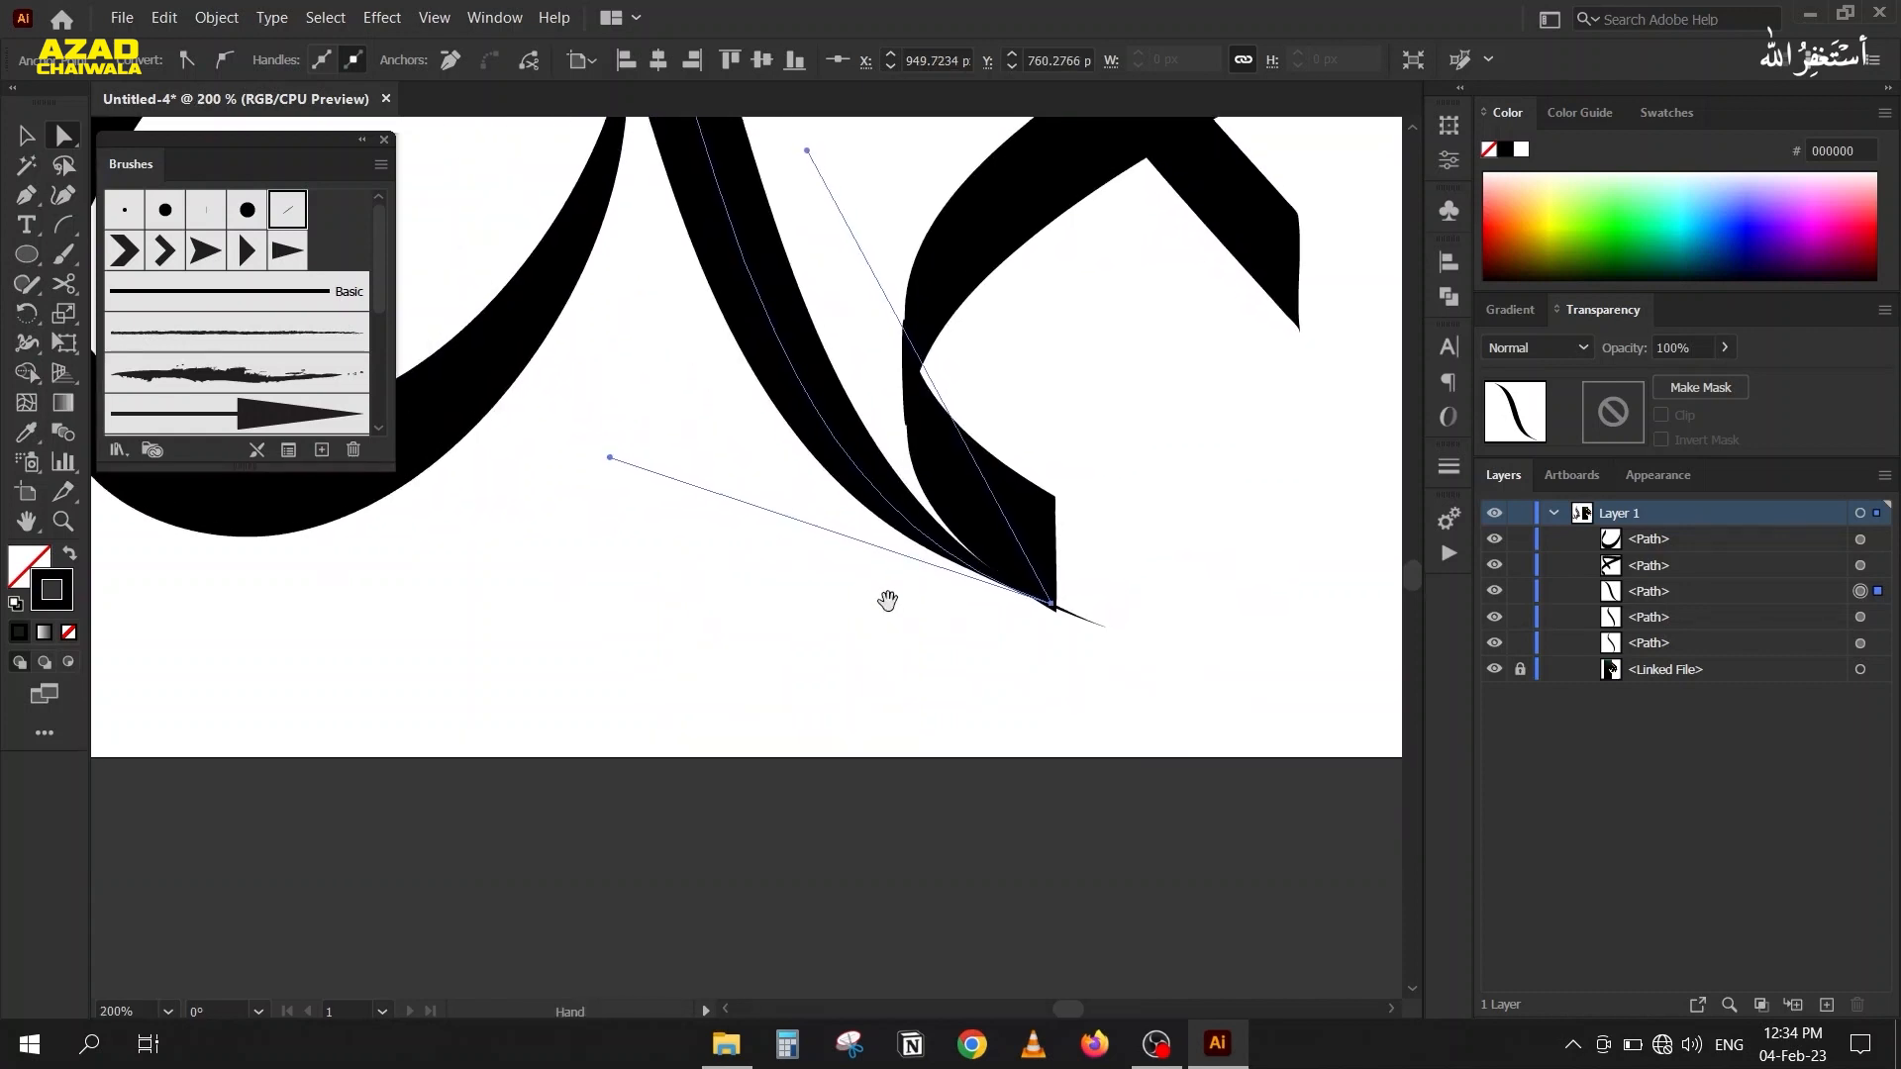
pyautogui.moveTo(612, 457); pyautogui.dragTo(625, 437)
pyautogui.click(738, 586)
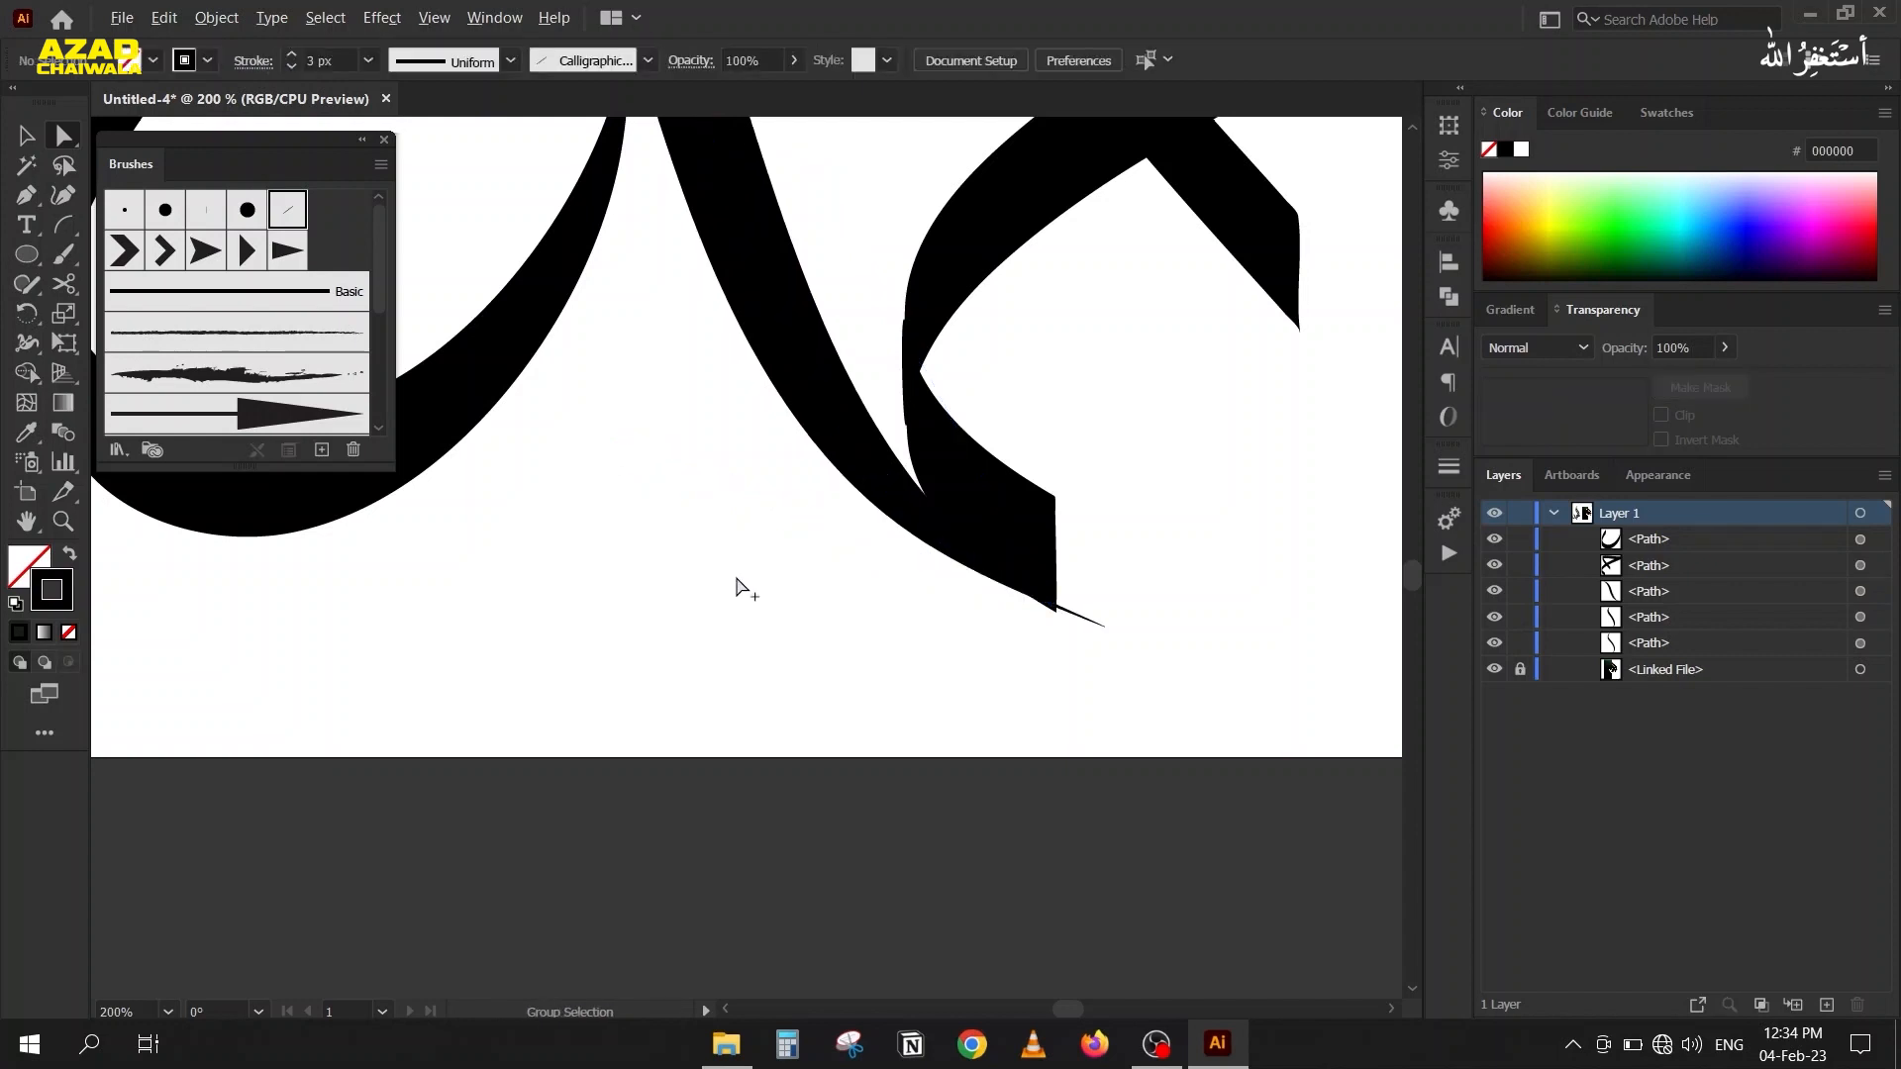
# Redraw the bend of the triangular piece's lower curve with the Pencil tool to smooth its outer edge beside the S-shaped stroke.
pyautogui.scroll(-2, 773, 598)
pyautogui.scroll(1, 840, 509)
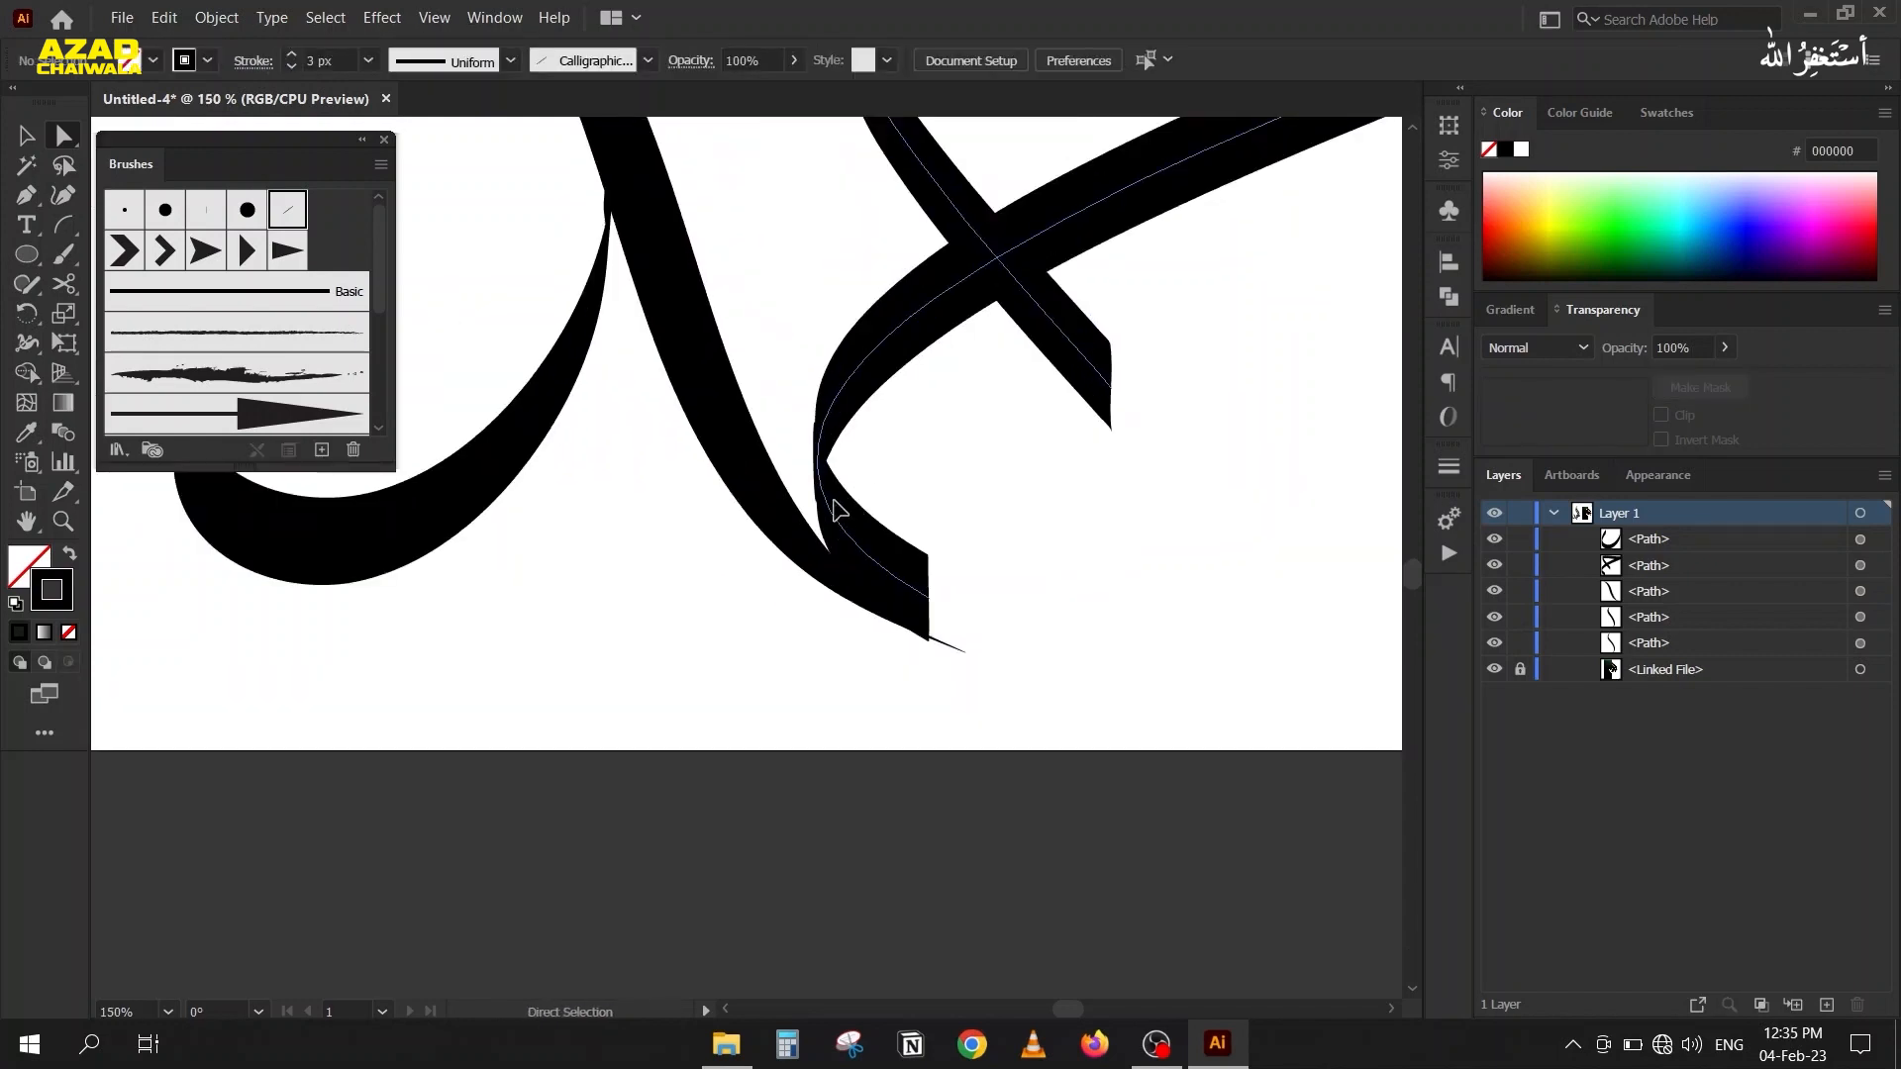
pyautogui.click(834, 505)
pyautogui.scroll(2, 782, 436)
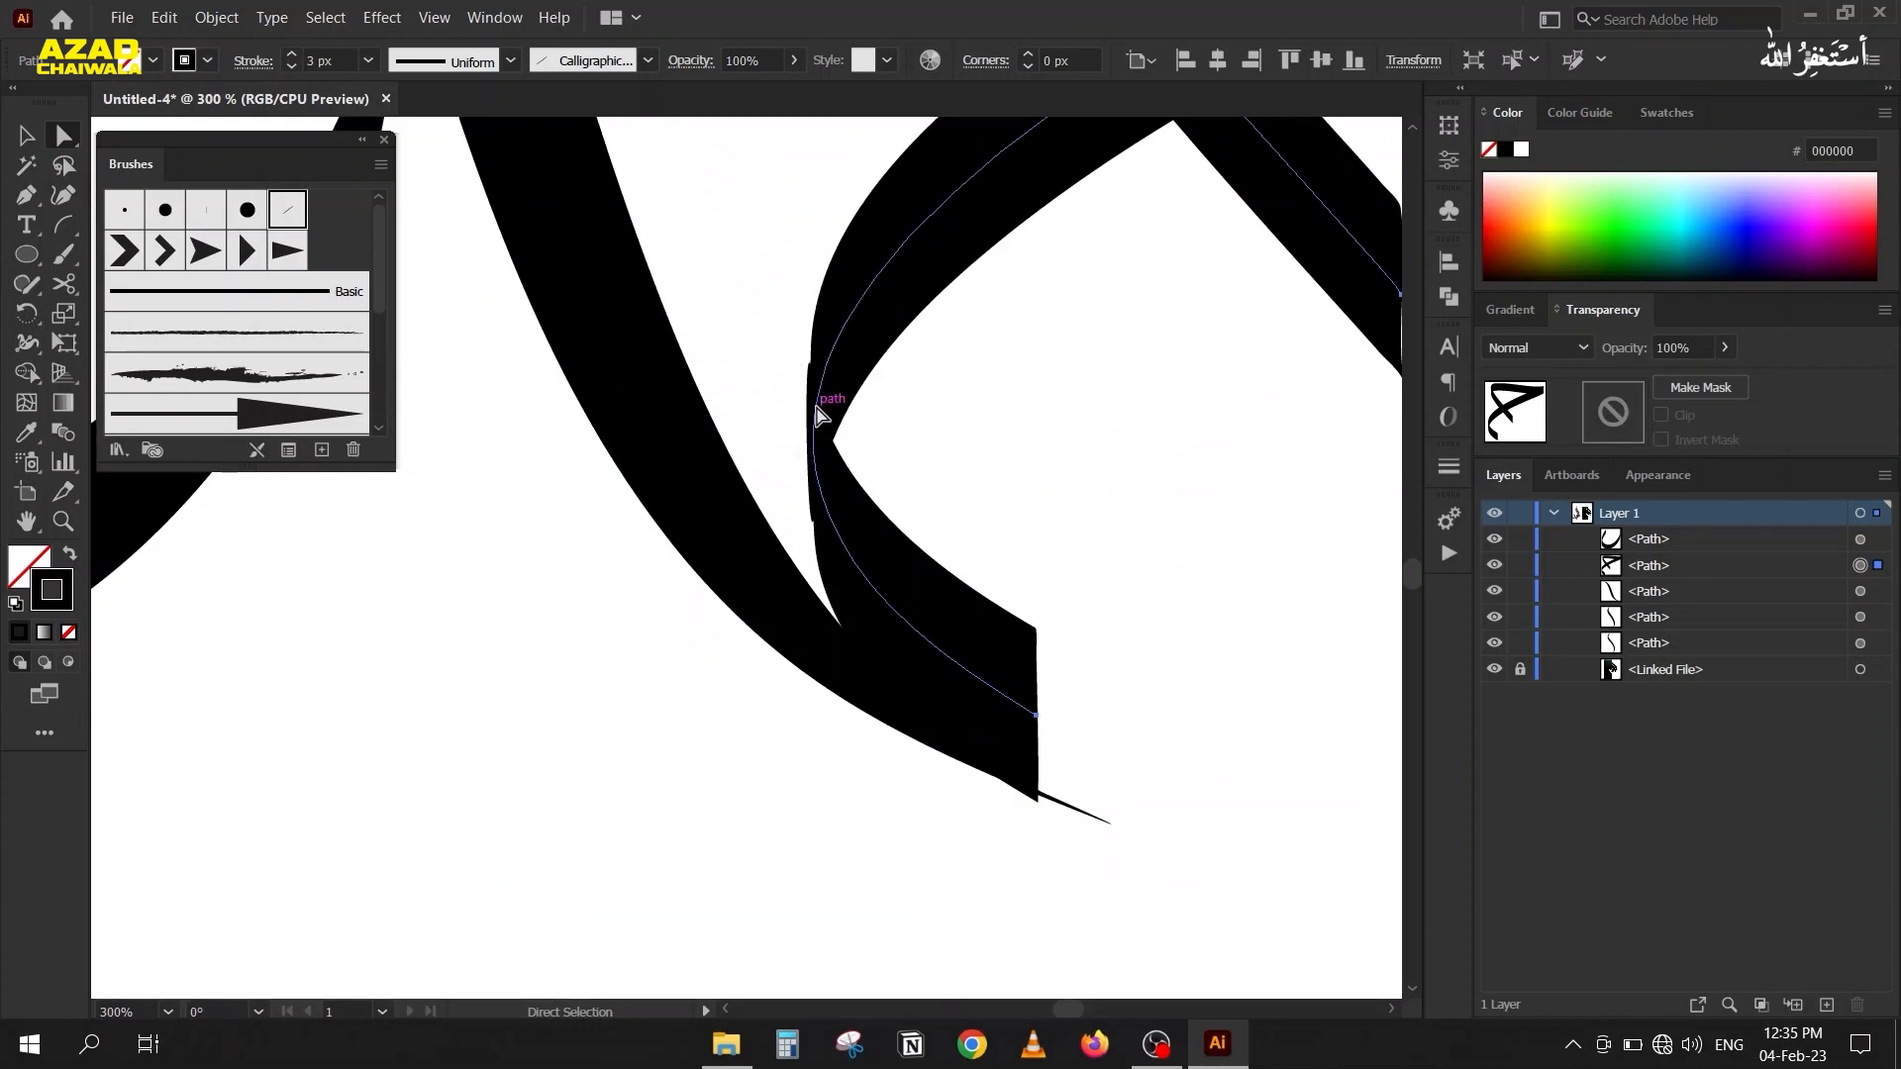
pyautogui.press('n')
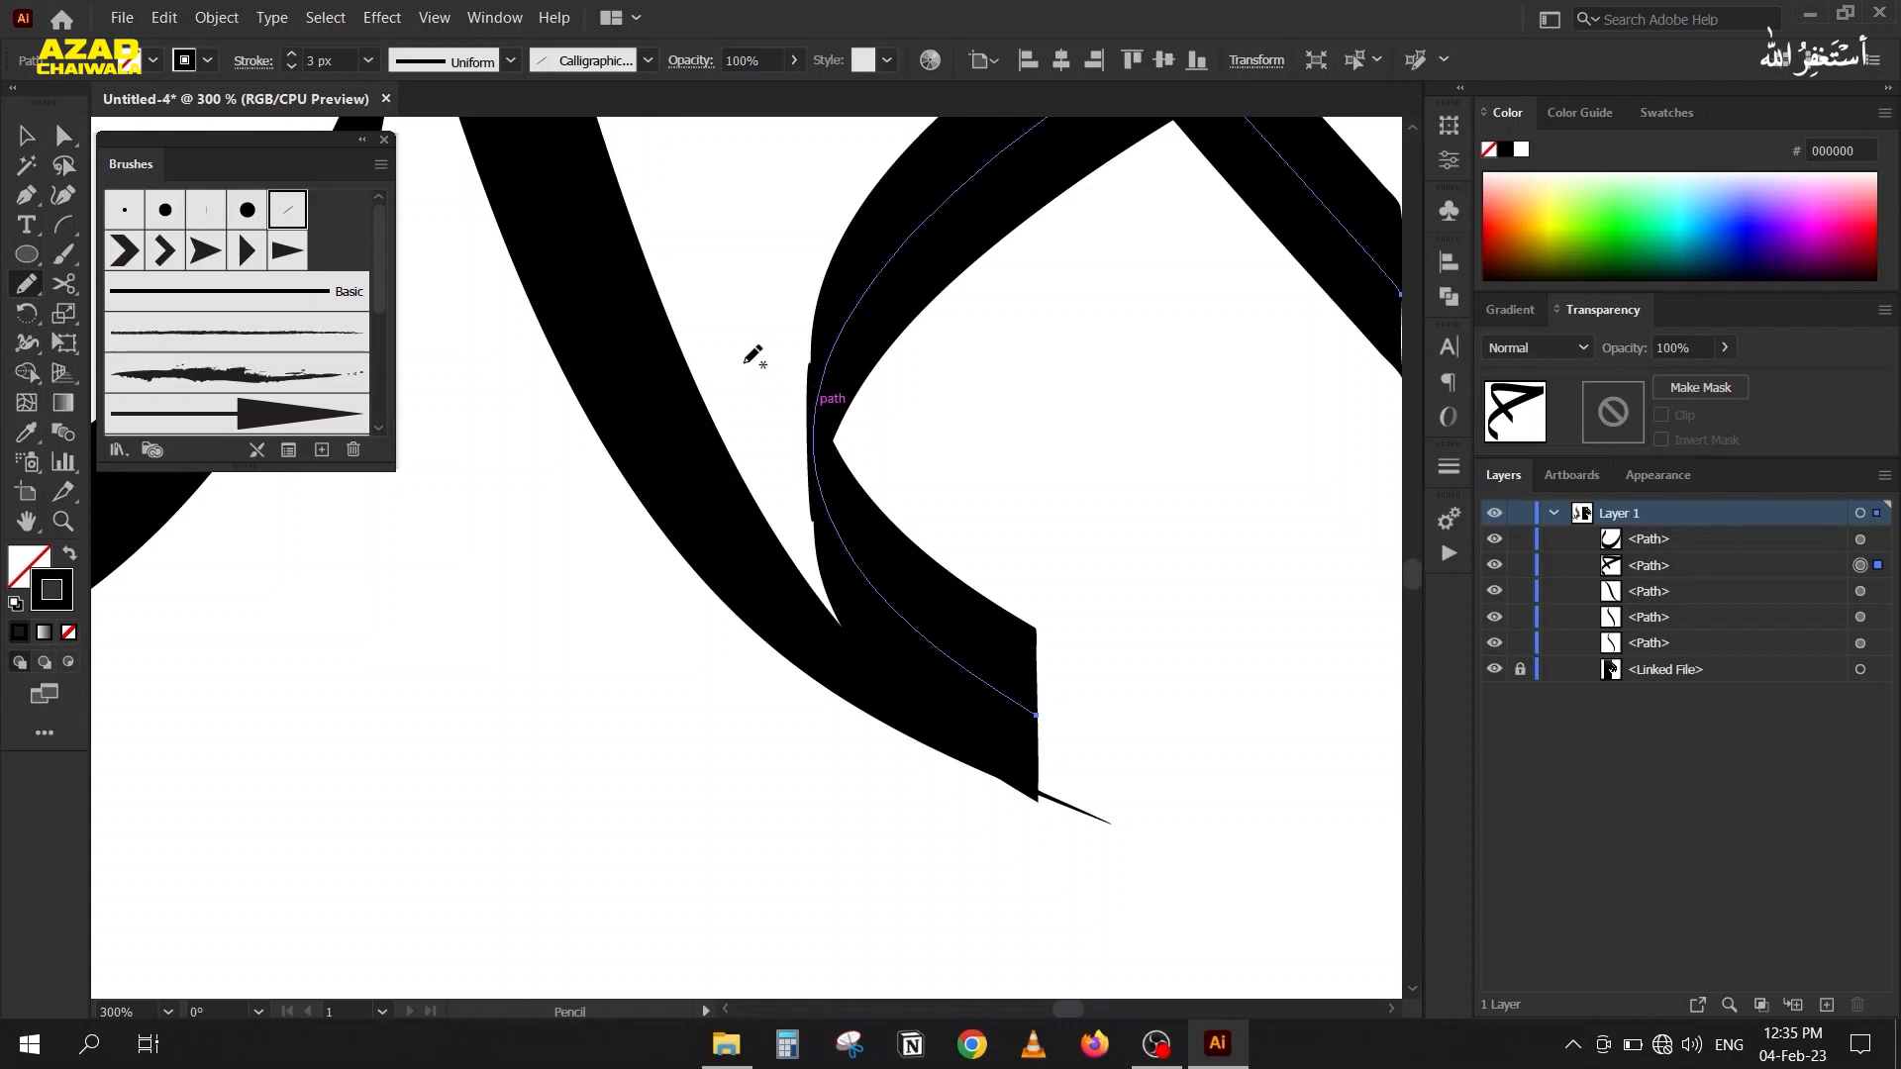
pyautogui.moveTo(804, 362)
pyautogui.mouseDown()
pyautogui.moveTo(814, 506)
pyautogui.moveTo(814, 374)
pyautogui.moveTo(864, 522)
pyautogui.moveTo(865, 296)
pyautogui.moveTo(830, 424)
pyautogui.moveTo(819, 414)
pyautogui.moveTo(882, 302)
pyautogui.moveTo(855, 340)
pyautogui.moveTo(835, 481)
pyautogui.moveTo(810, 379)
pyautogui.moveTo(870, 581)
pyautogui.mouseUp()
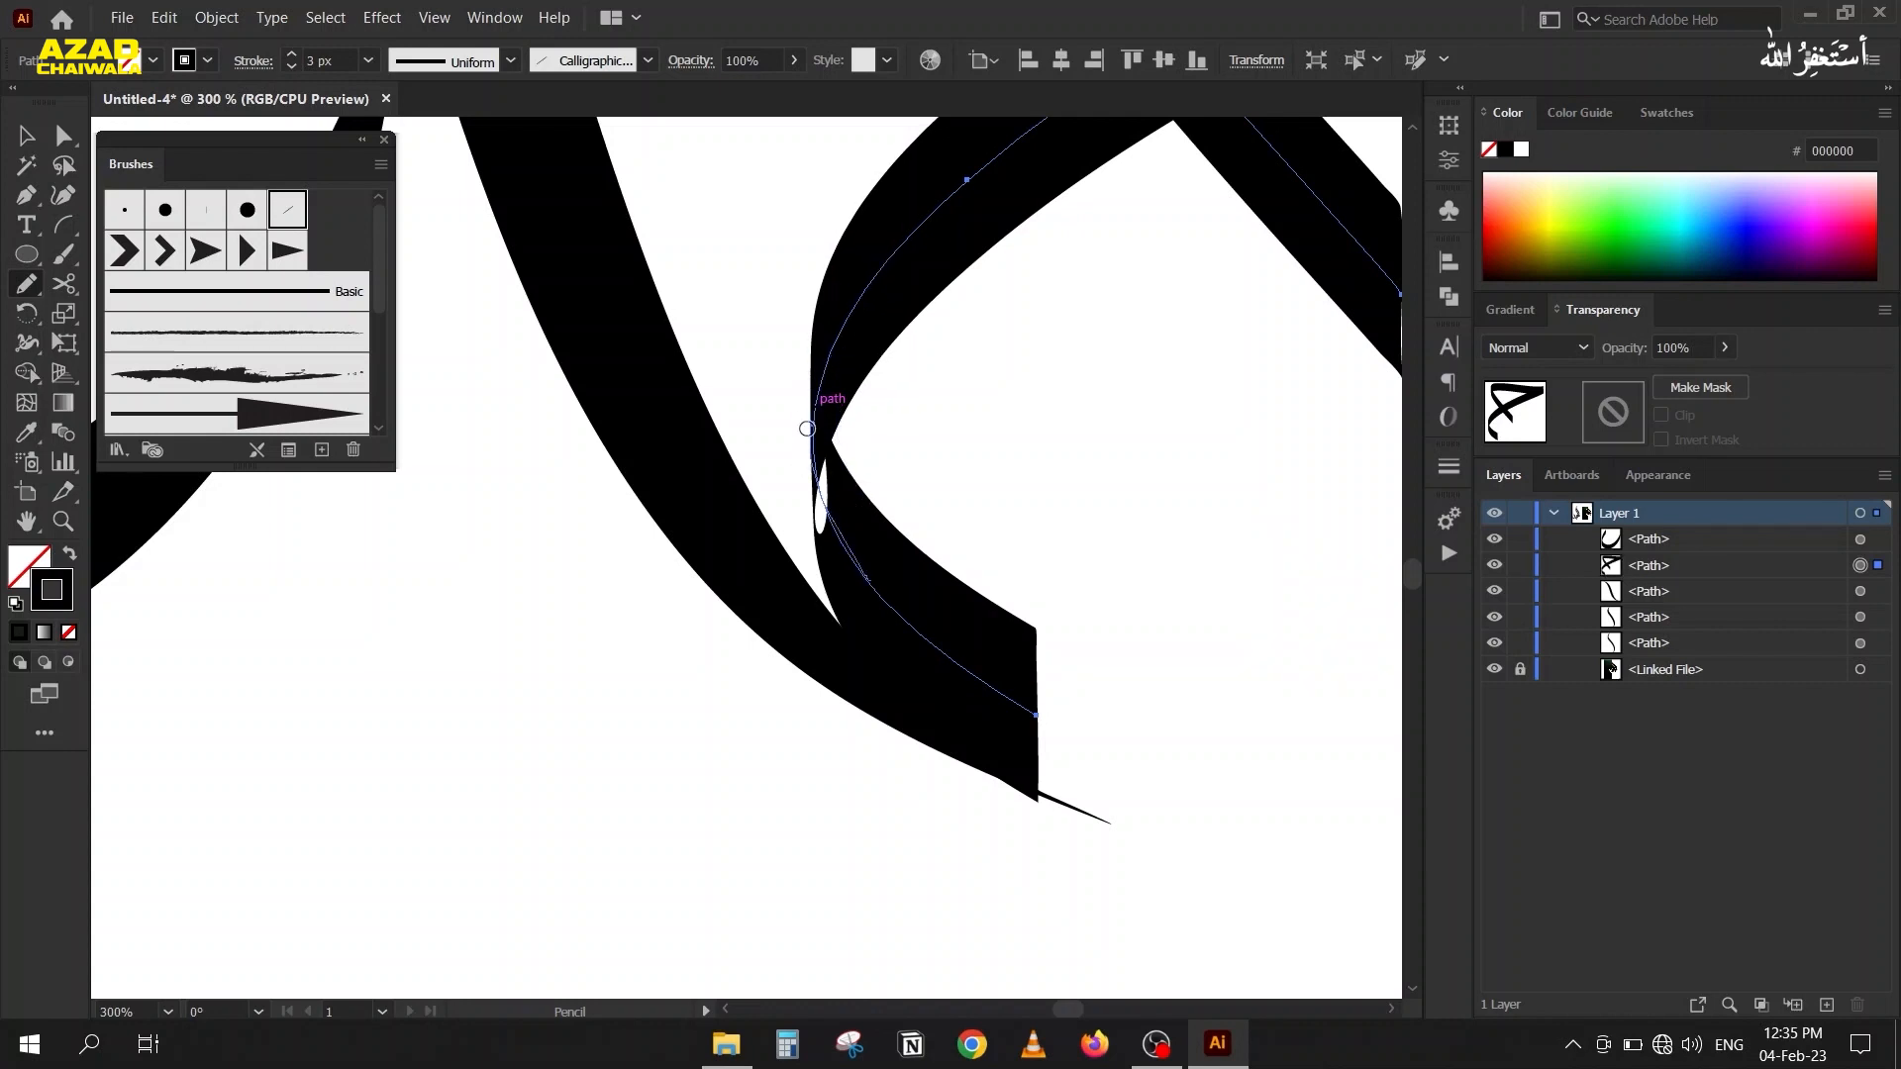
pyautogui.moveTo(839, 337); pyautogui.dragTo(827, 520)
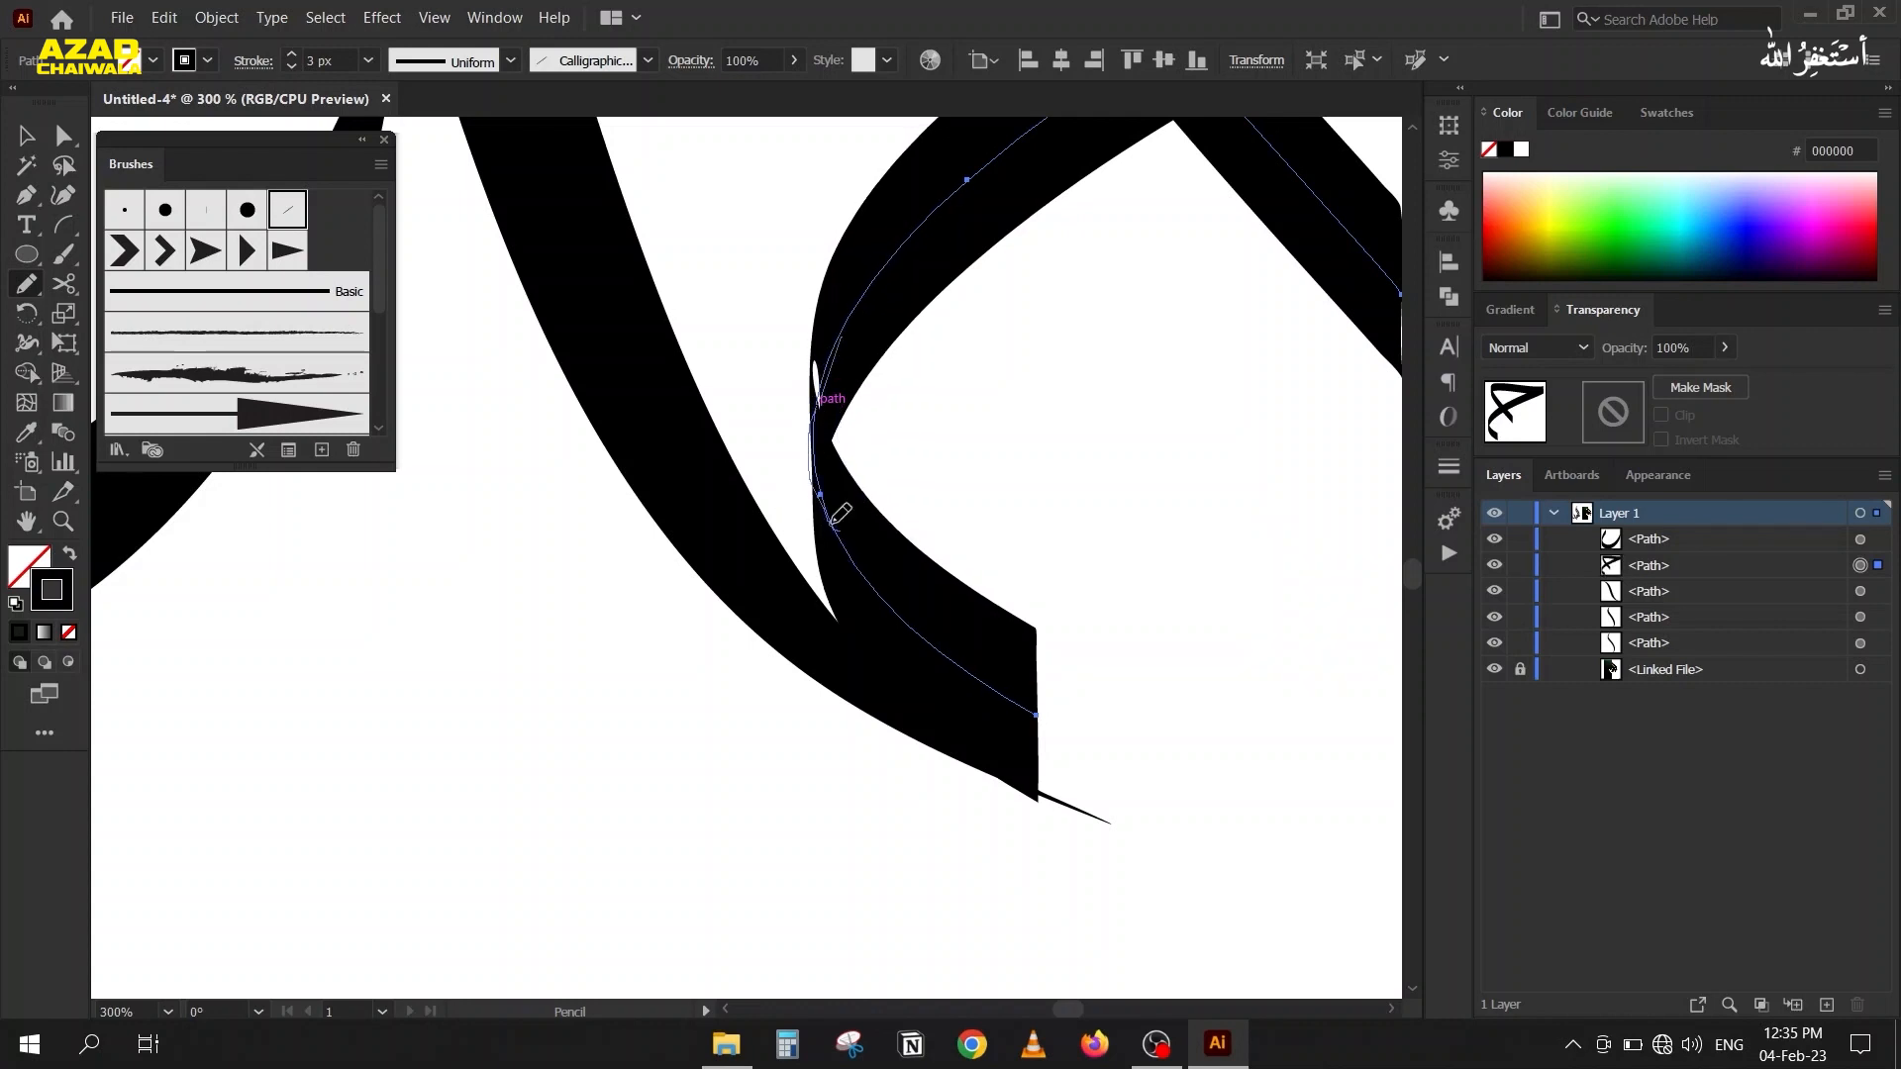
# Set the calligraphic brush angle of the triangular piece to 89° in its stroke options.
pyautogui.scroll(-3, 790, 461)
pyautogui.scroll(2, 810, 466)
pyautogui.click(27, 136)
pyautogui.click(289, 450)
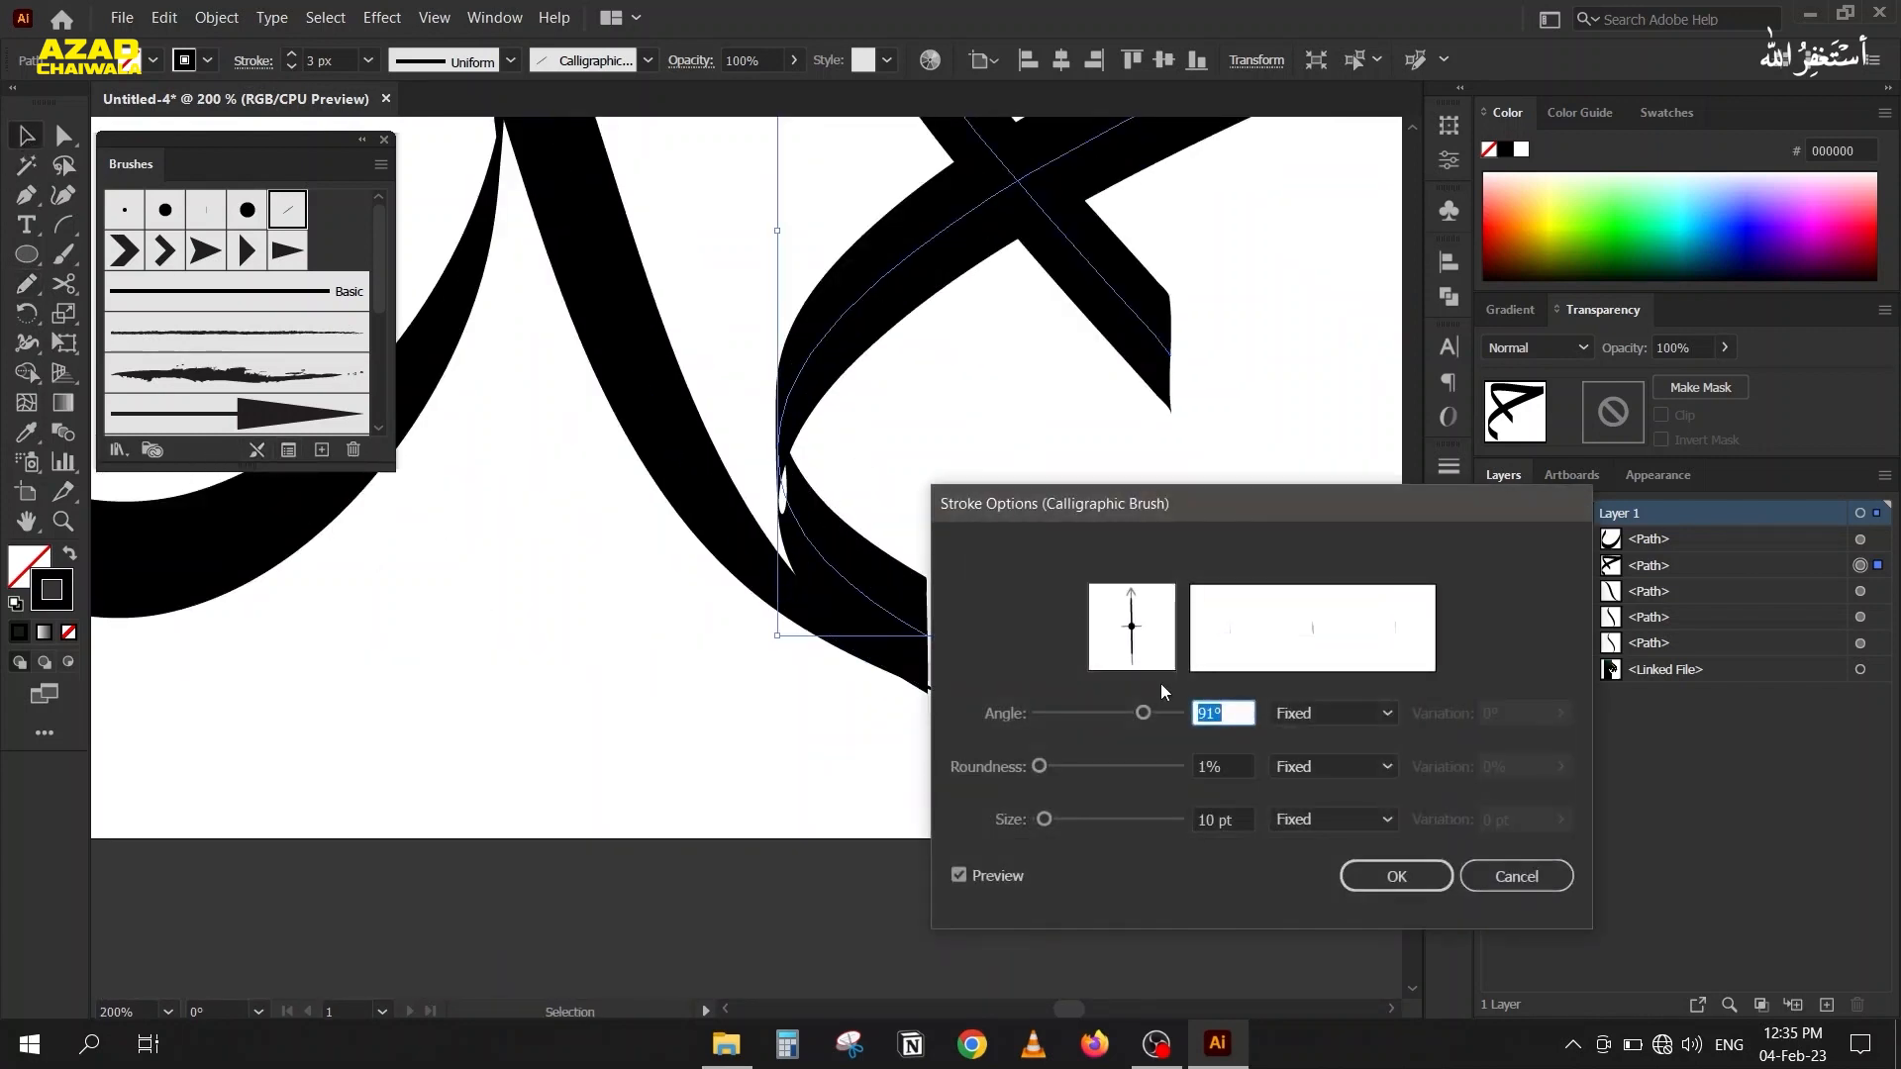
pyautogui.scroll(-2, 1237, 715)
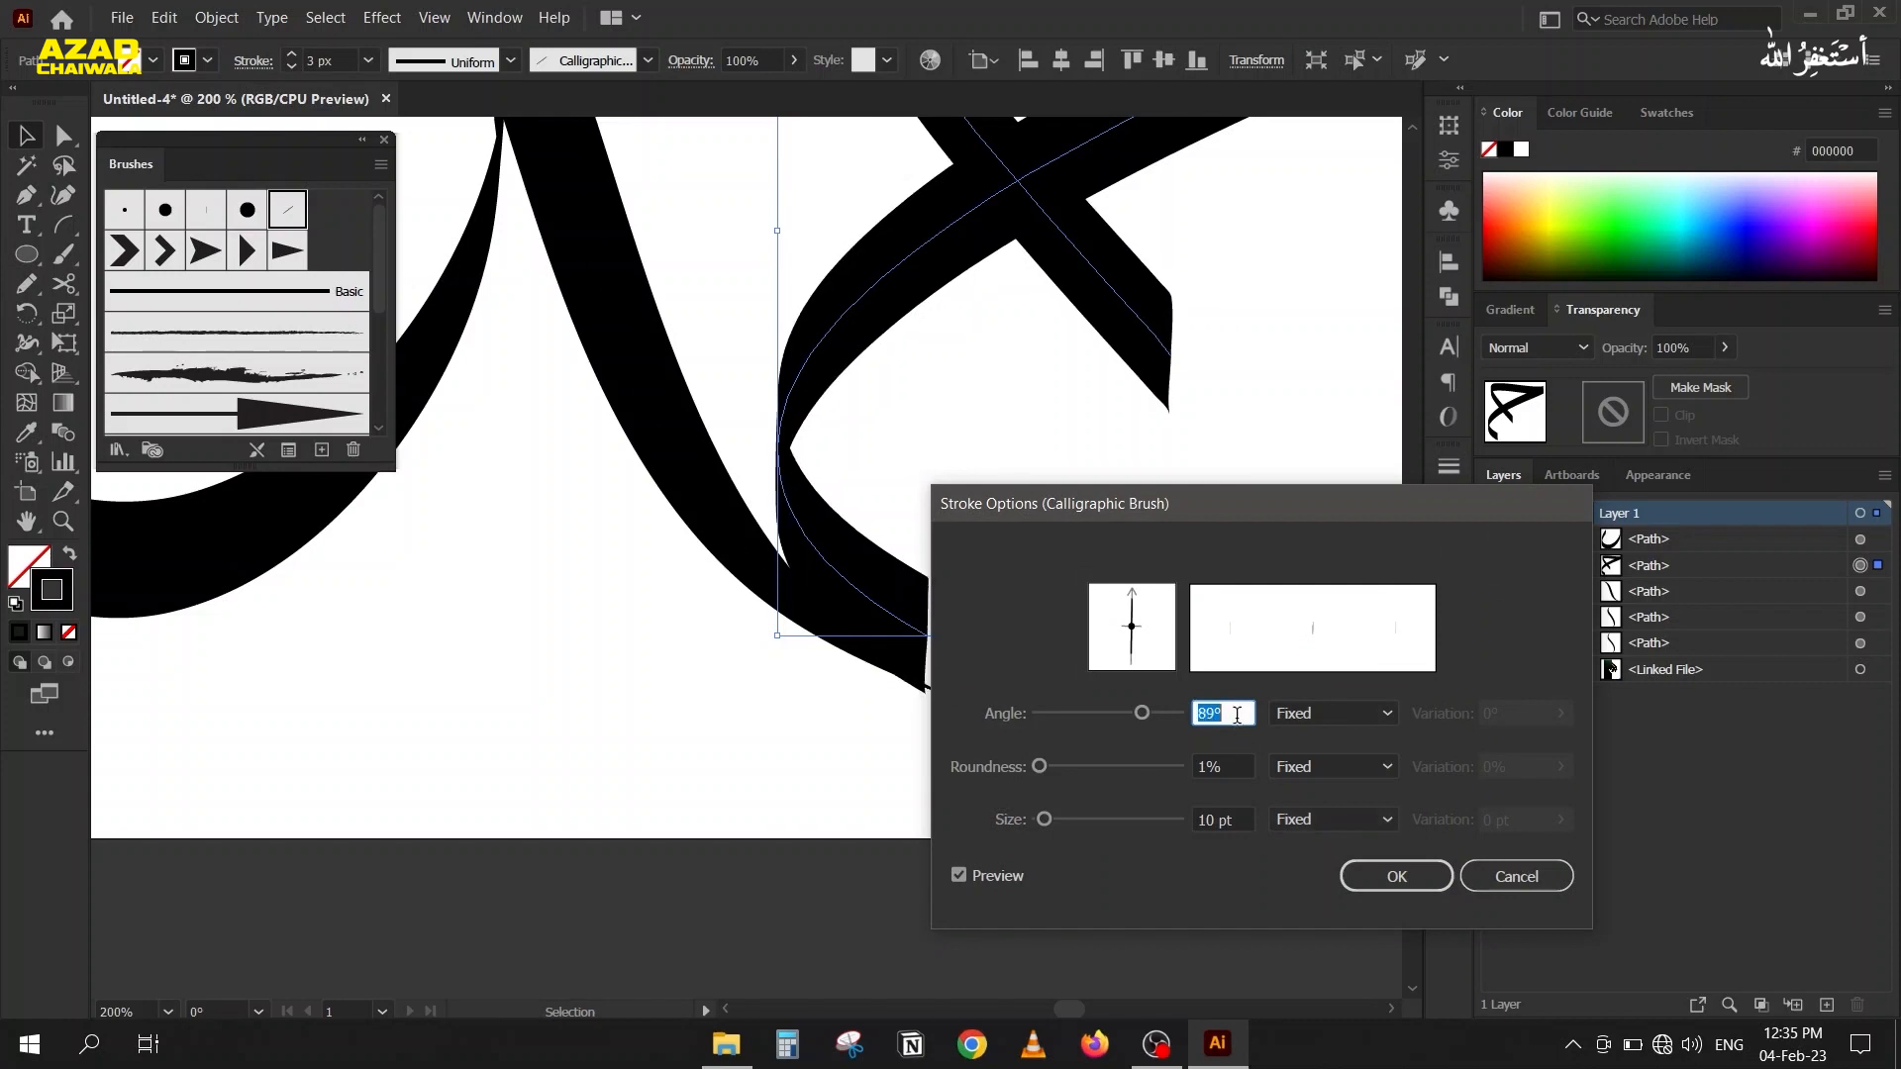
pyautogui.click(1392, 877)
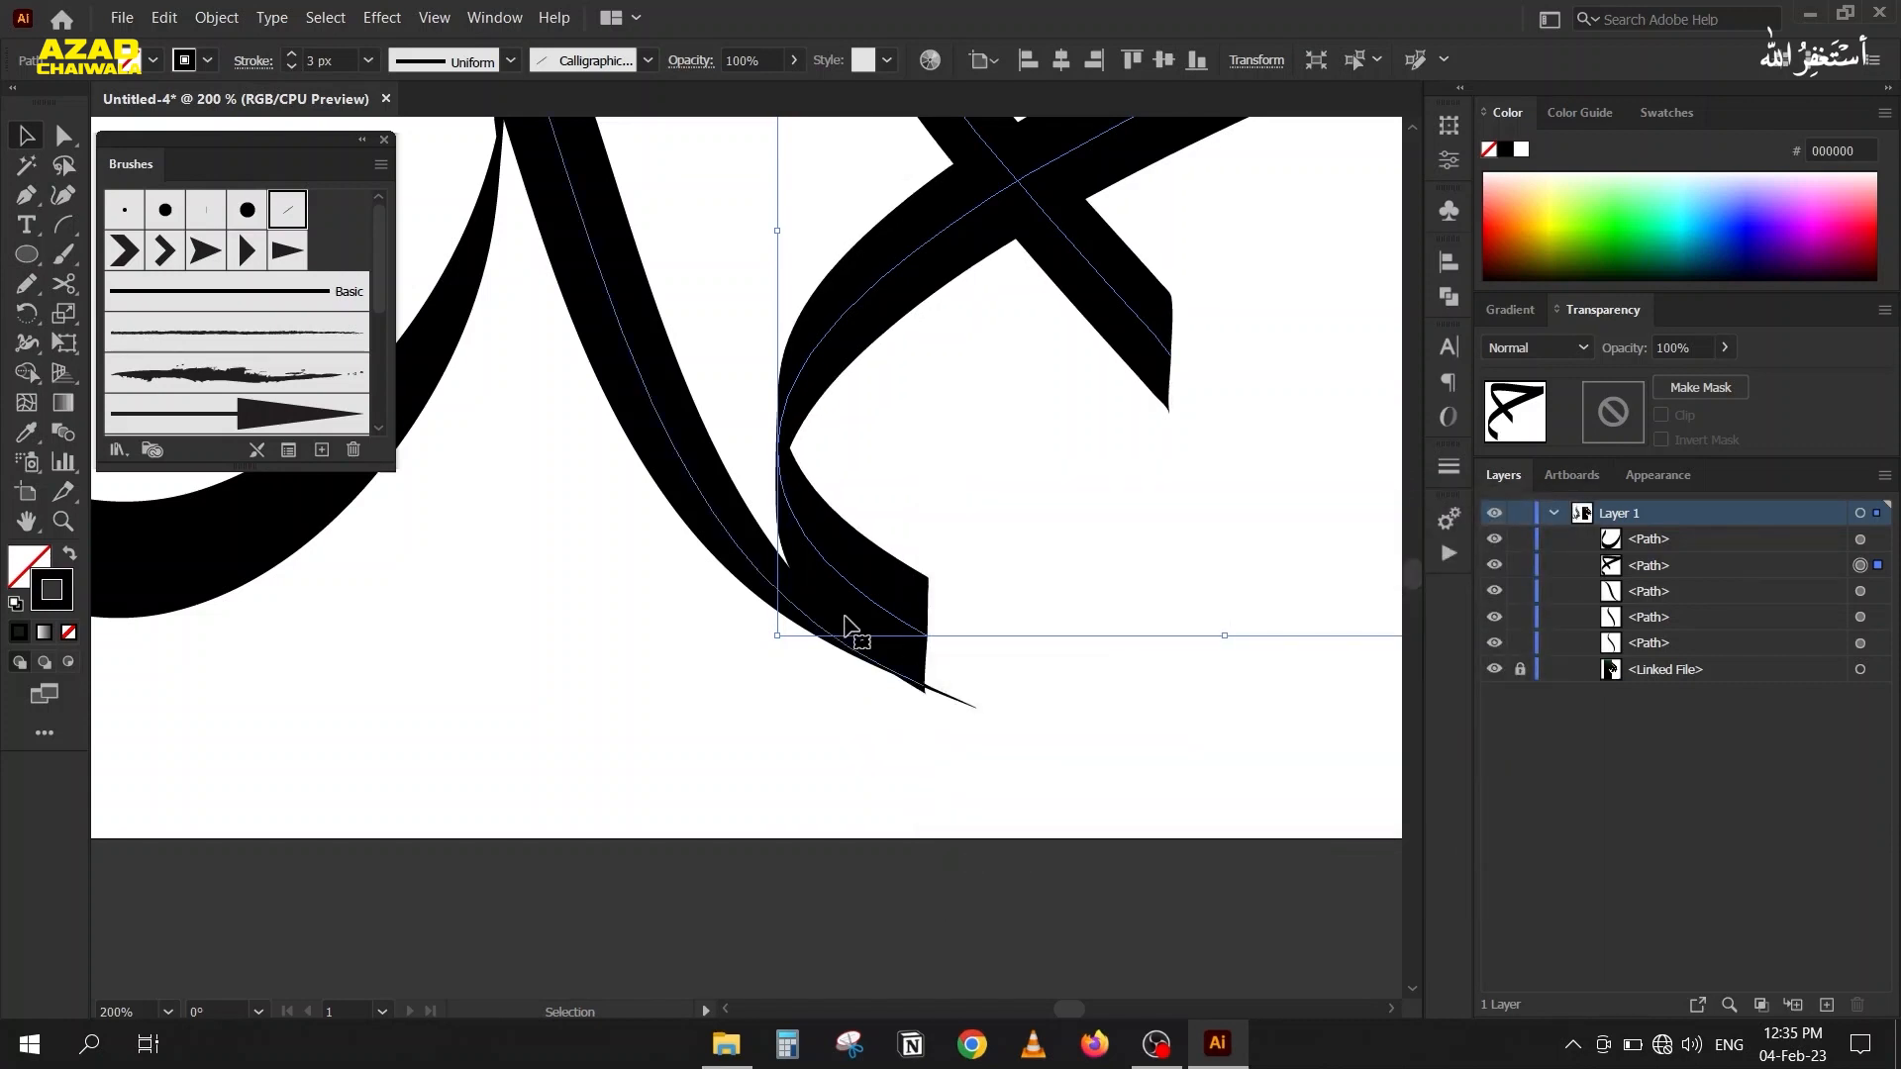
# Move the lower end anchor of the shorter tall stroke up inside the triangular piece's top bar, and deselect it.
pyautogui.scroll(-3, 905, 639)
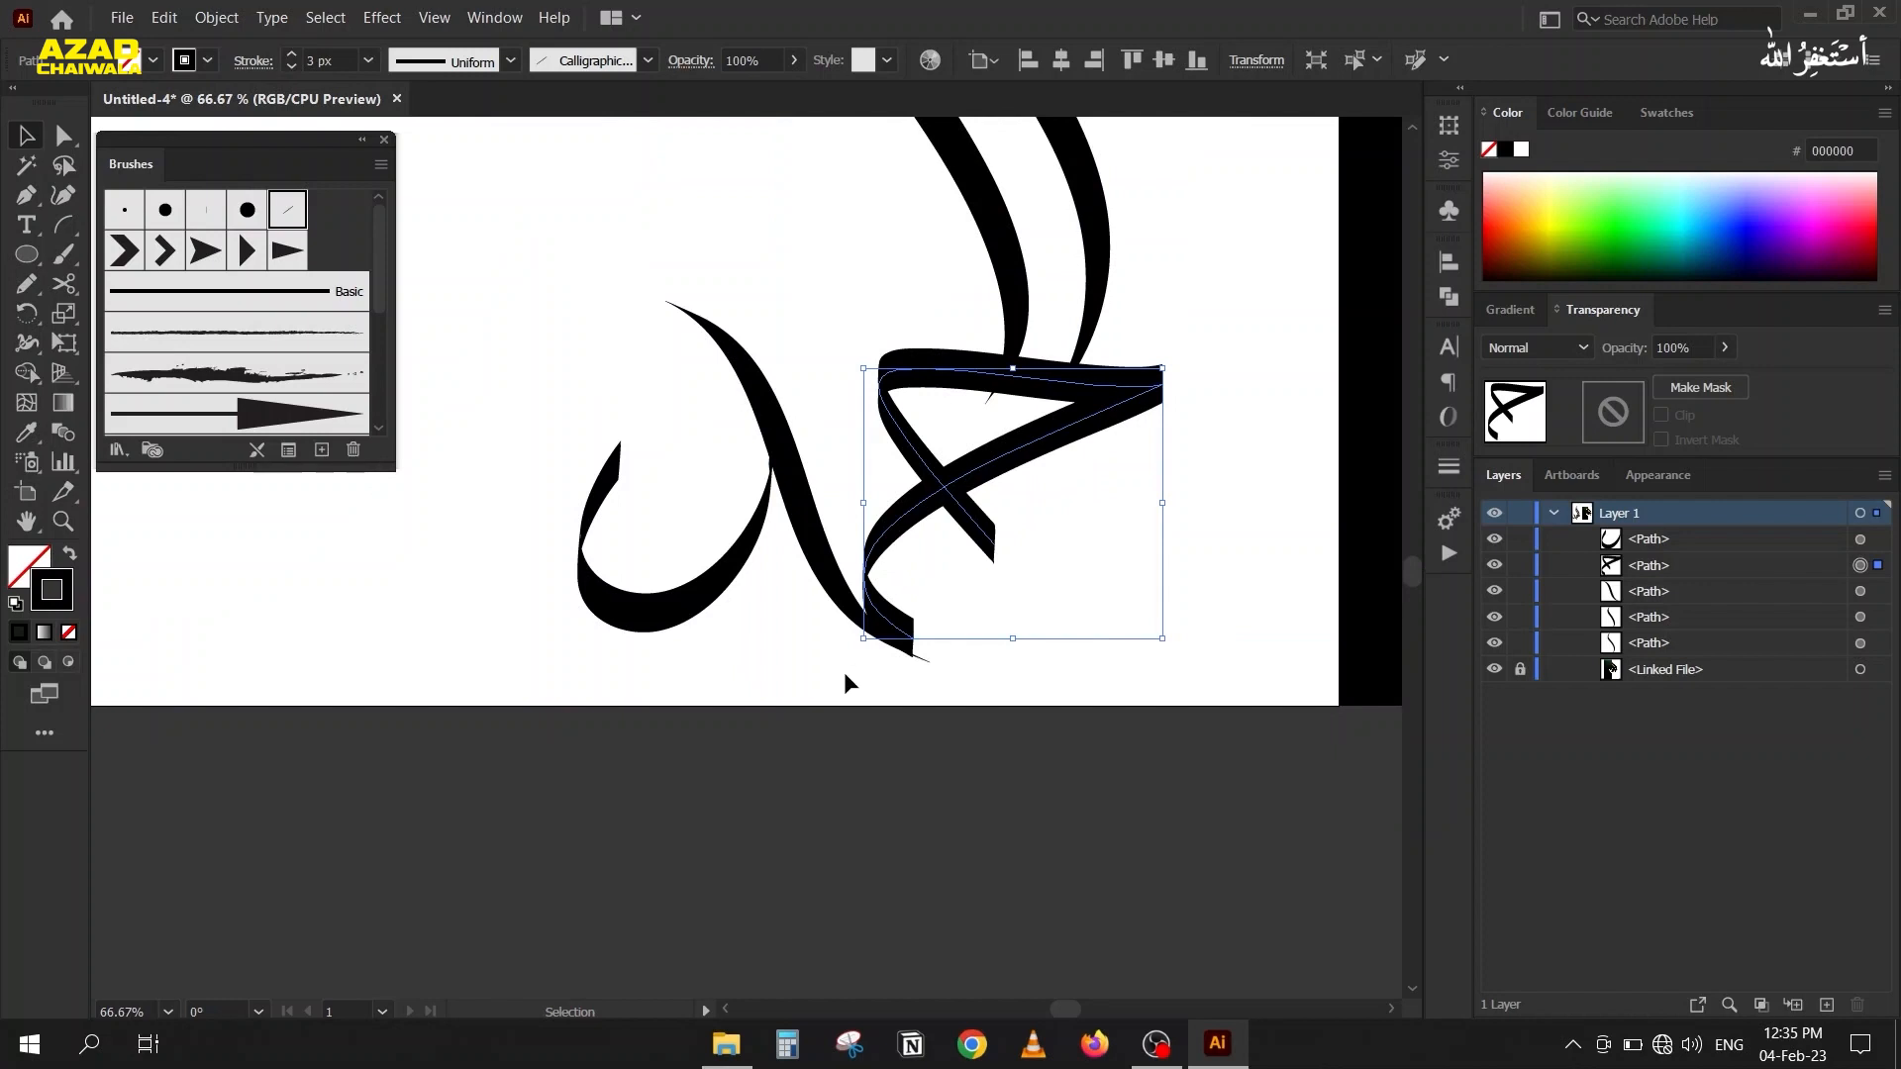
pyautogui.click(724, 675)
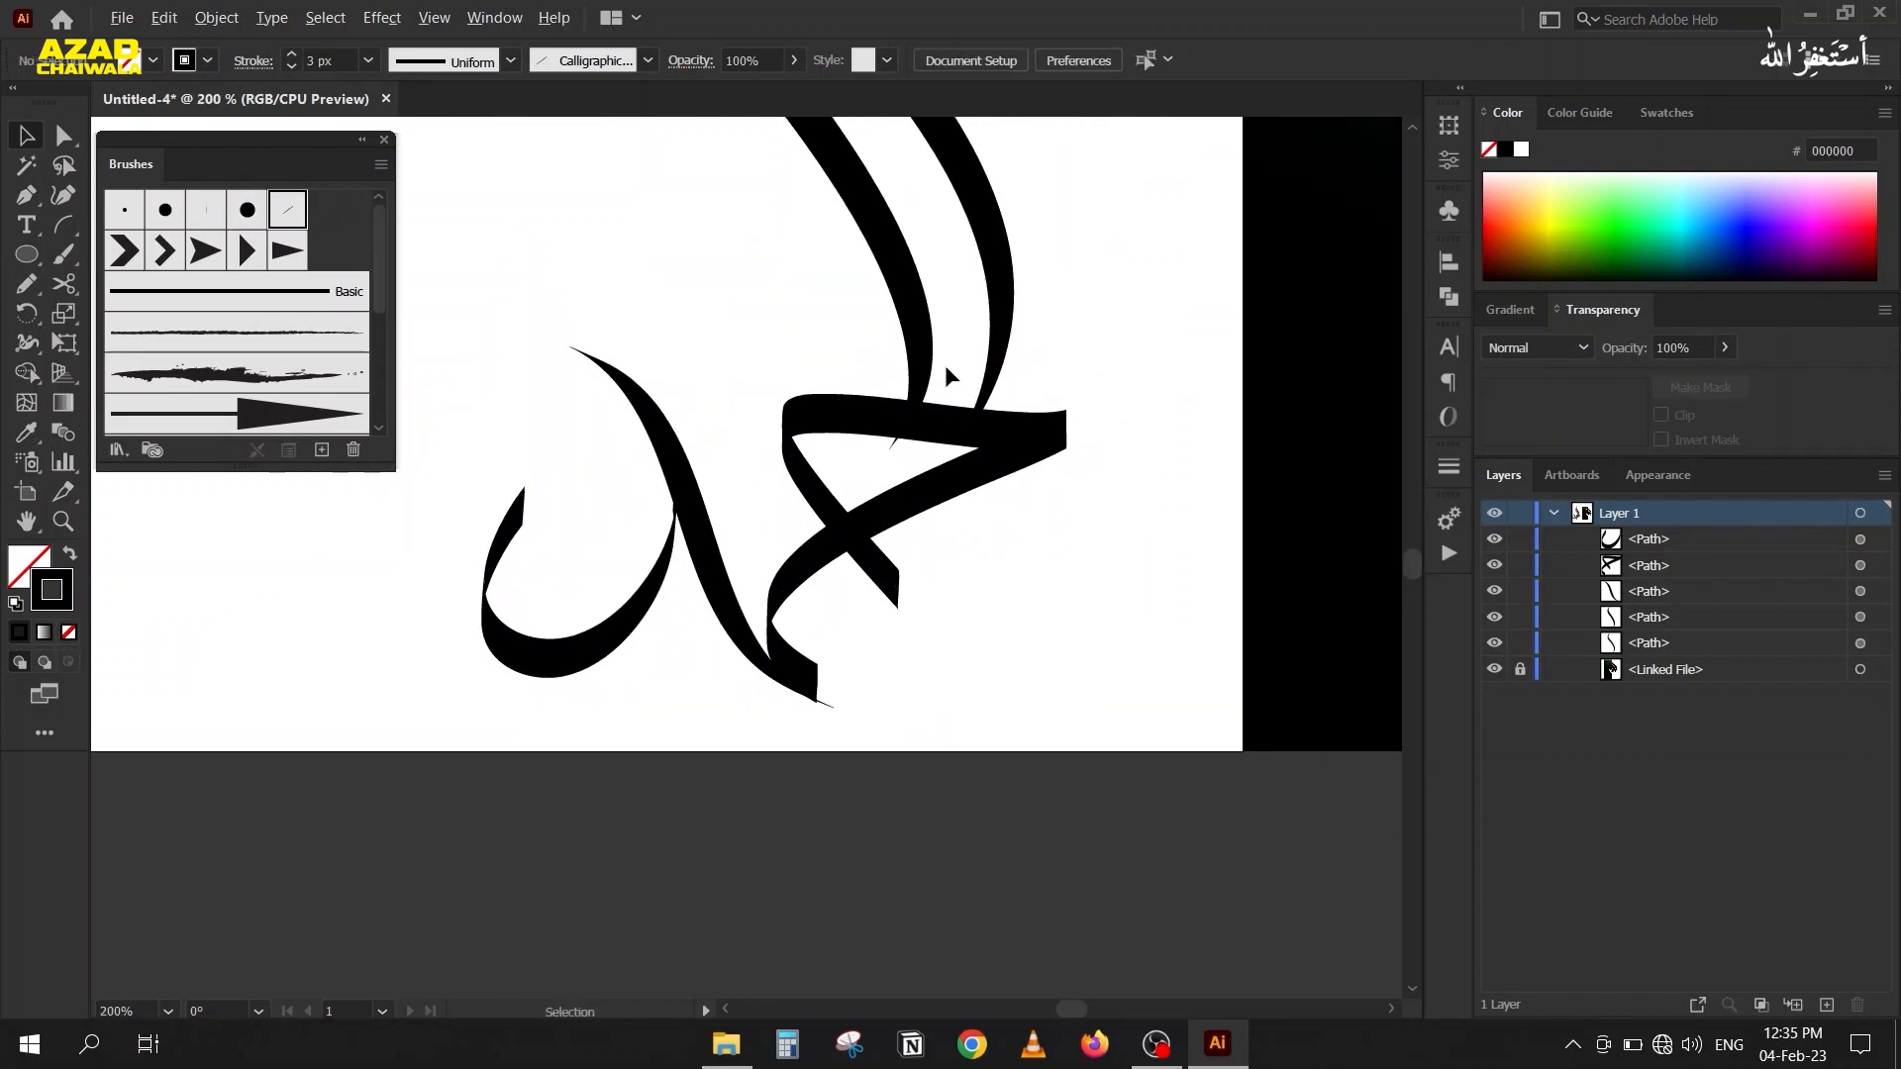
pyautogui.scroll(3, 909, 391)
pyautogui.press('a')
pyautogui.click(799, 671)
pyautogui.click(810, 674)
pyautogui.moveTo(810, 673); pyautogui.dragTo(835, 629)
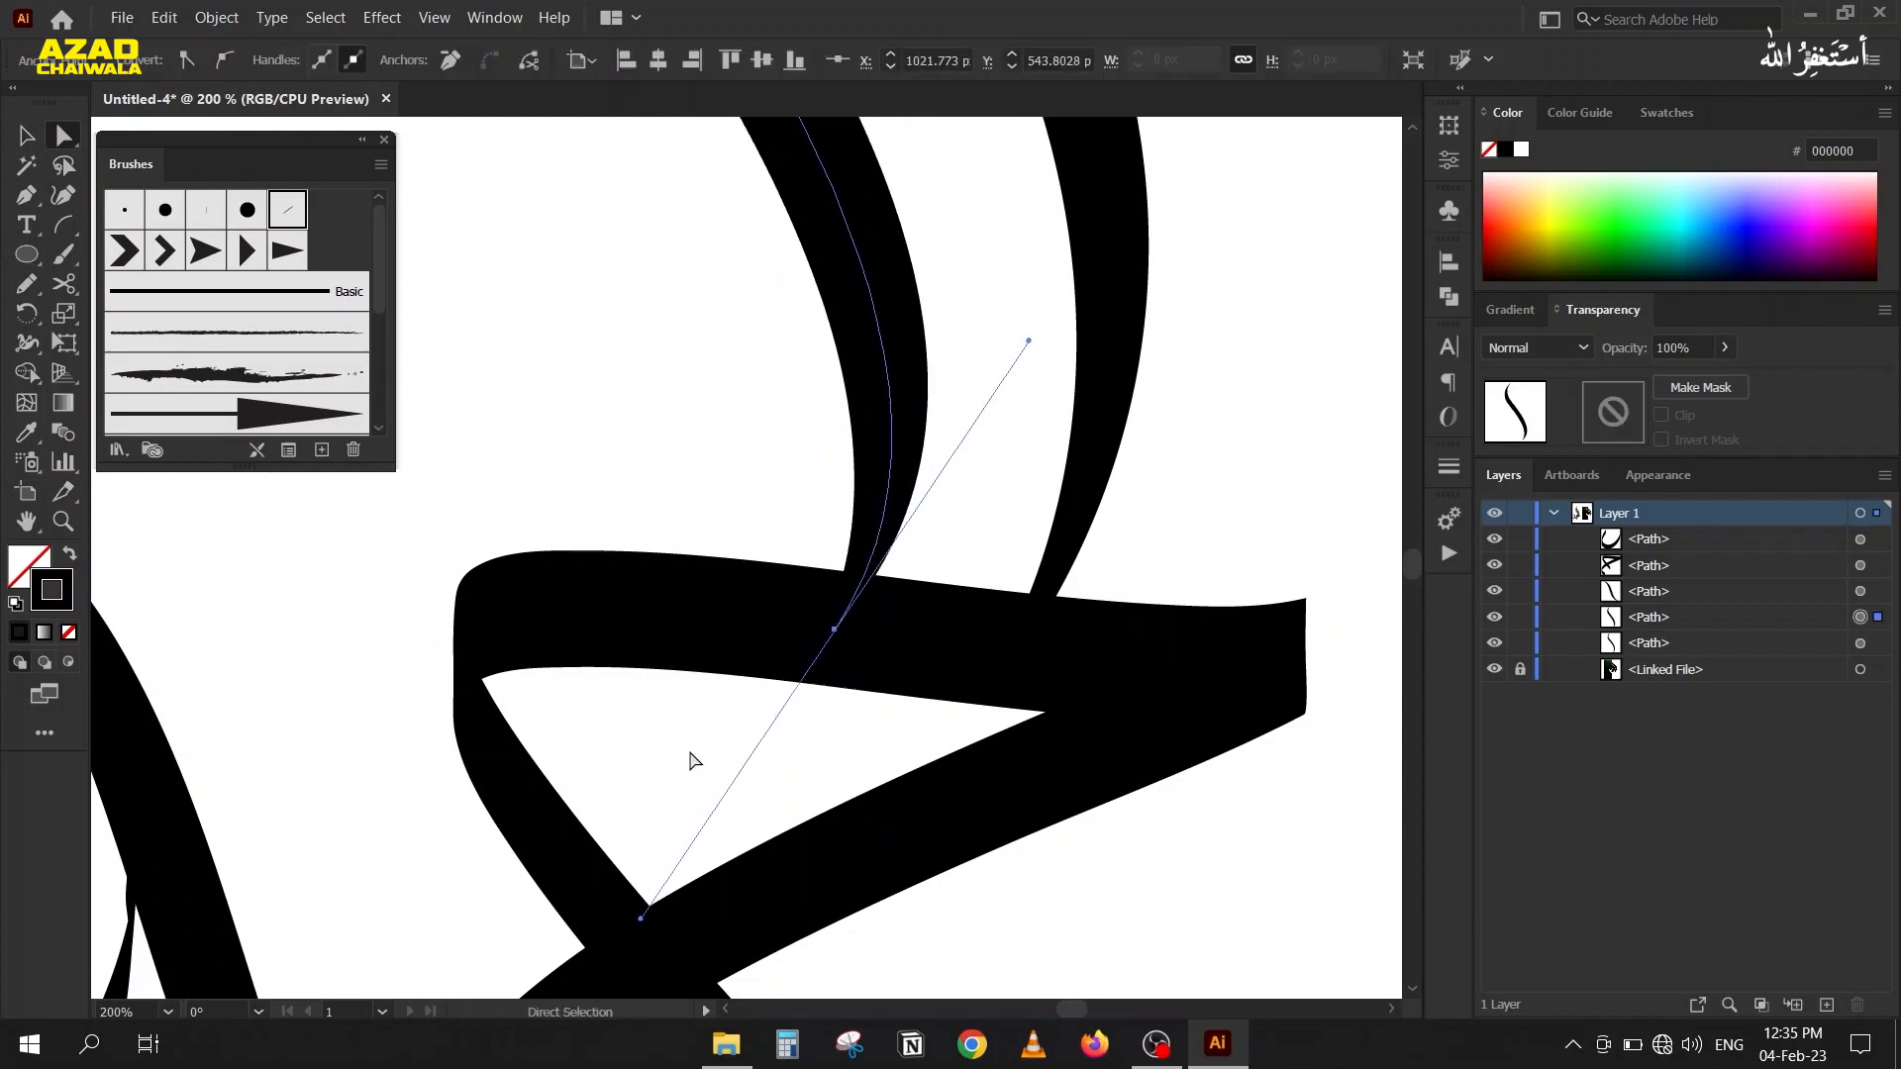
pyautogui.click(690, 760)
# Nudge the shorter tall stroke's lower end anchor up closer to the bar's upper edge and swing its handle to a steeper angle.
pyautogui.scroll(-3, 692, 764)
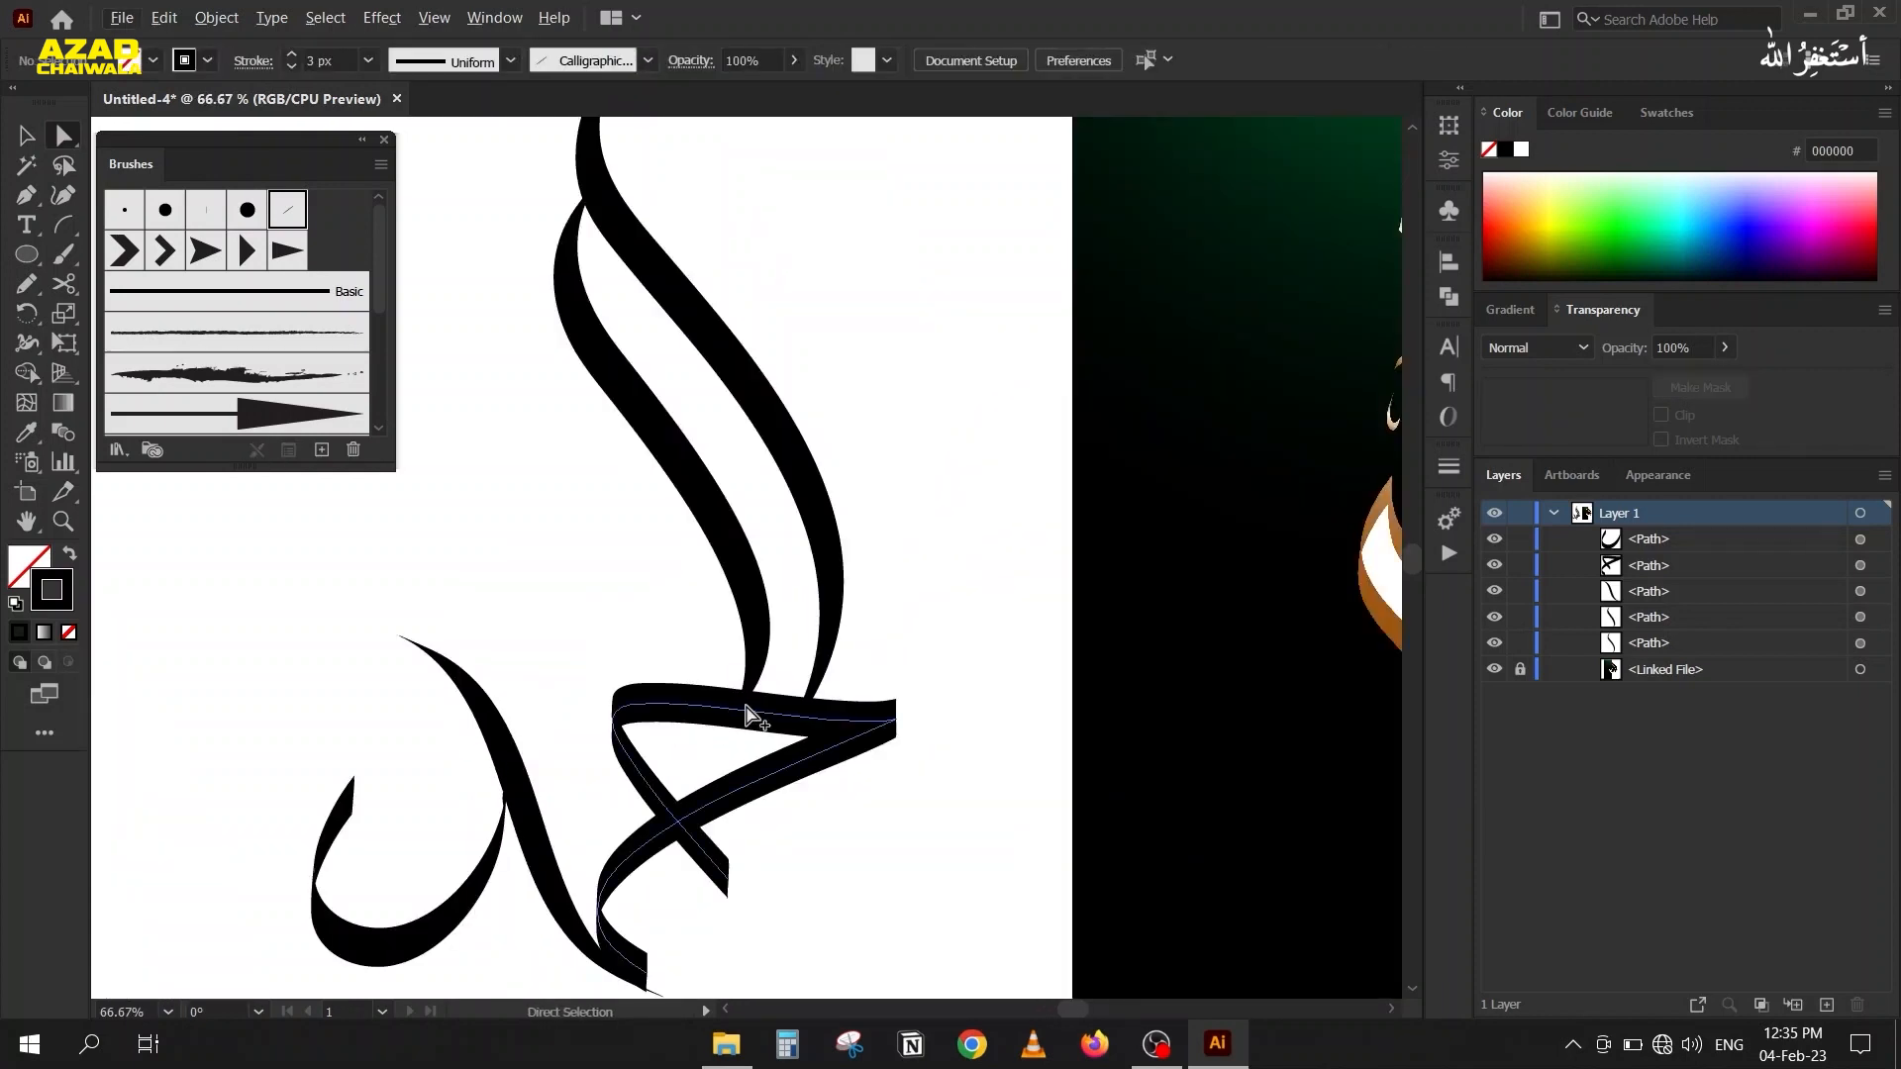
pyautogui.scroll(3, 750, 701)
pyautogui.click(760, 674)
pyautogui.moveTo(722, 724); pyautogui.dragTo(754, 685)
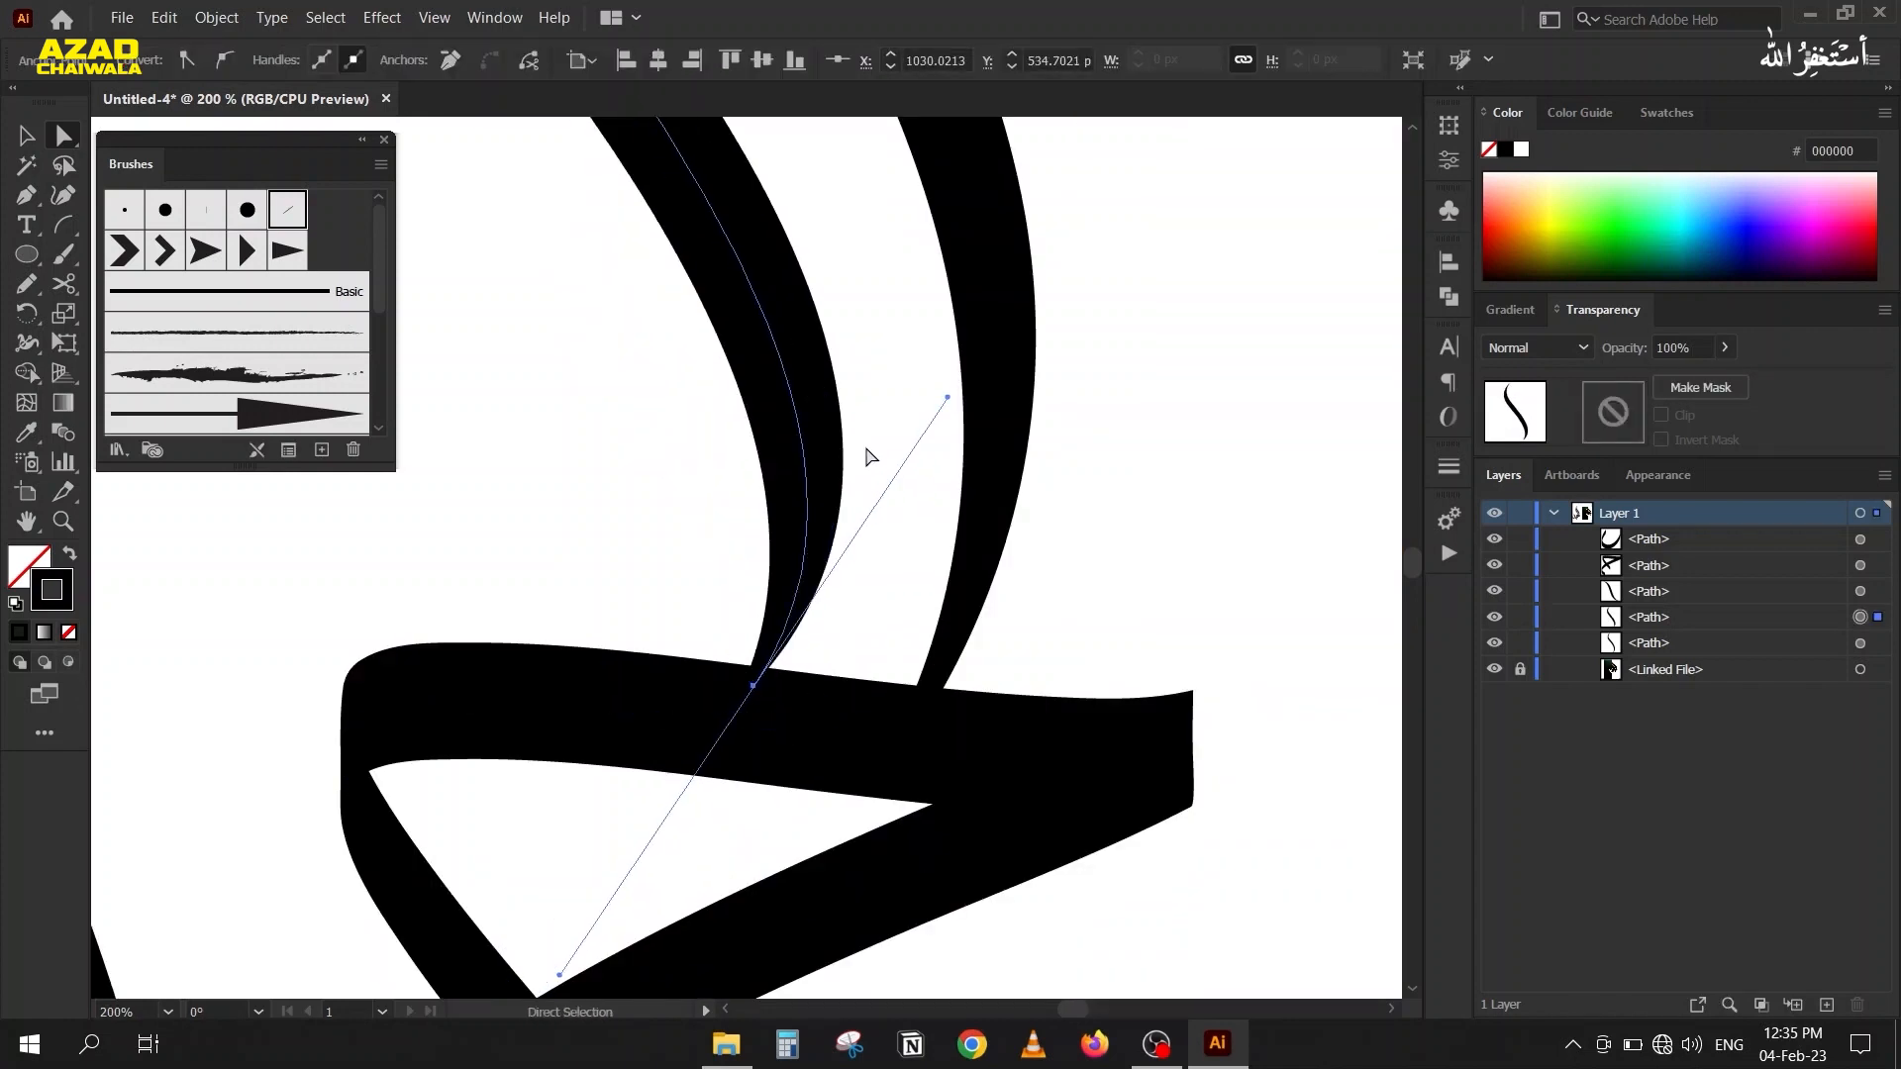
pyautogui.scroll(-3, 768, 427)
pyautogui.scroll(3, 742, 437)
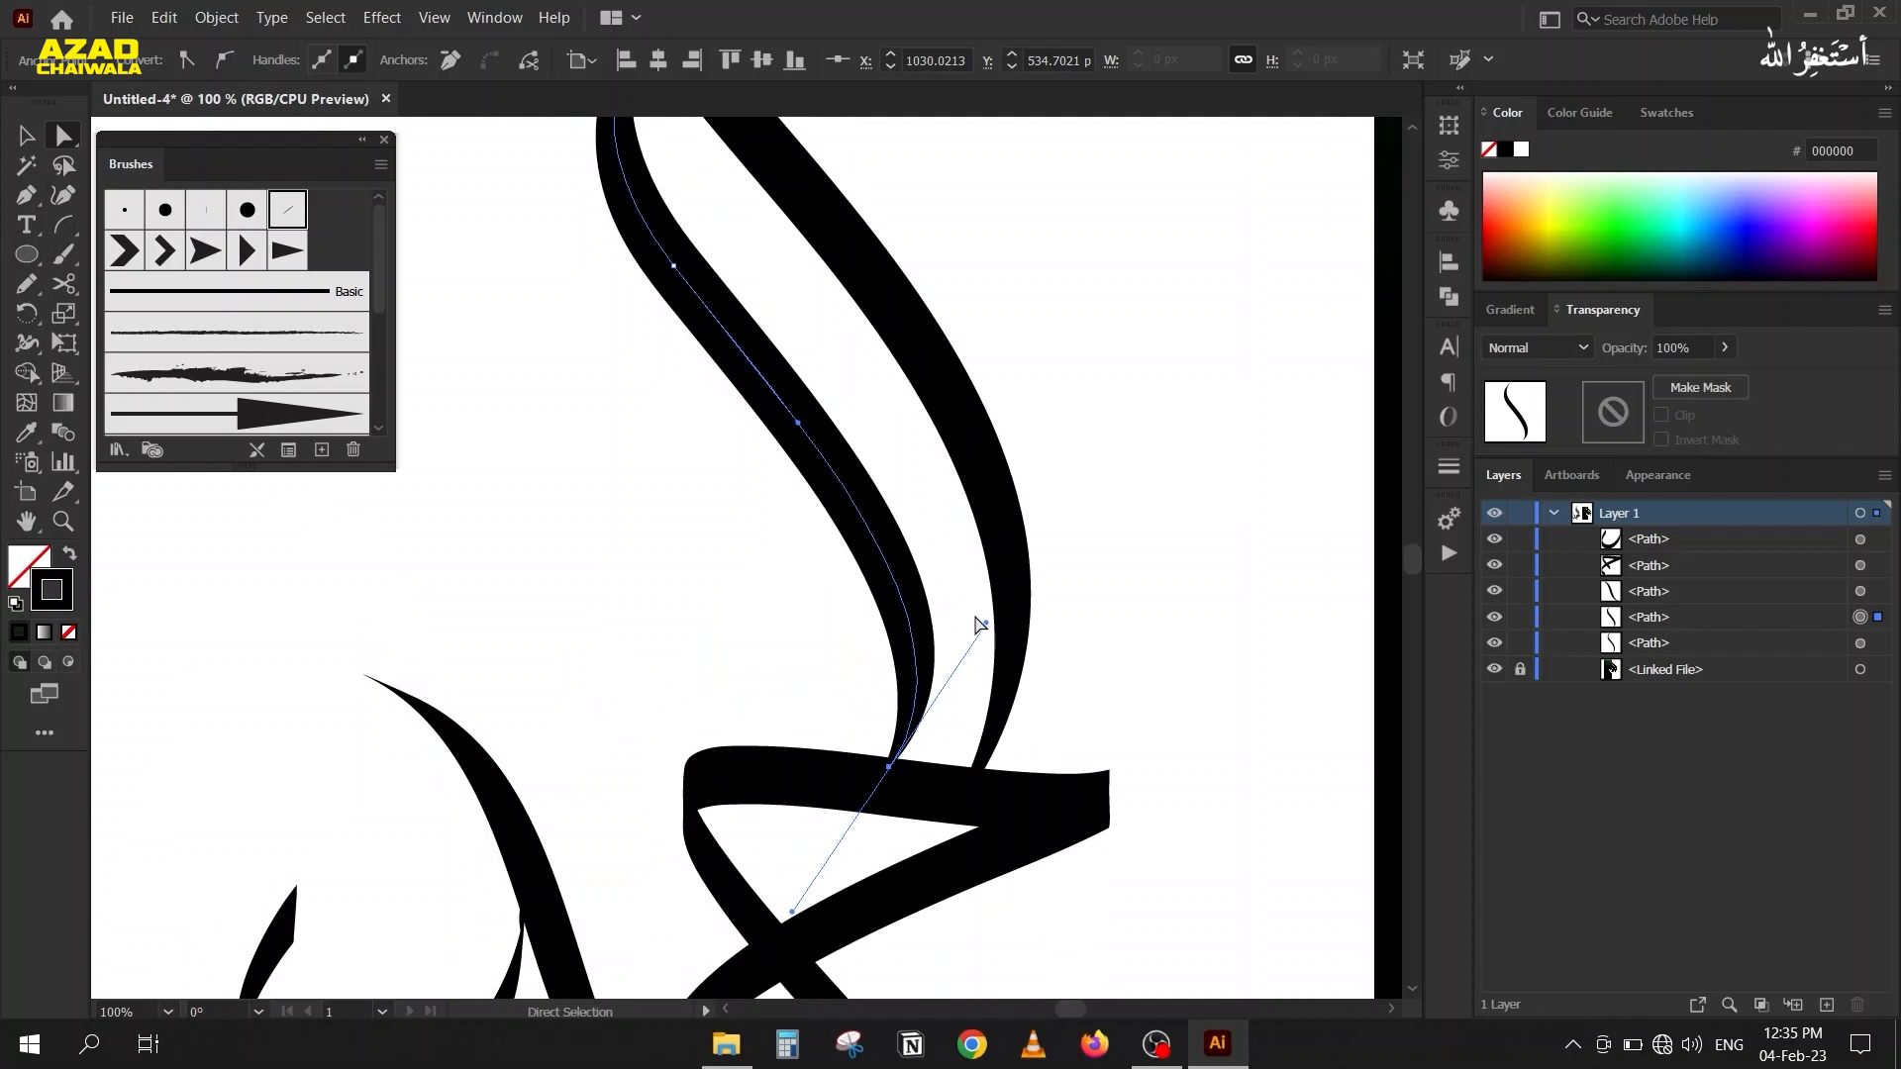
pyautogui.moveTo(988, 629); pyautogui.dragTo(951, 605)
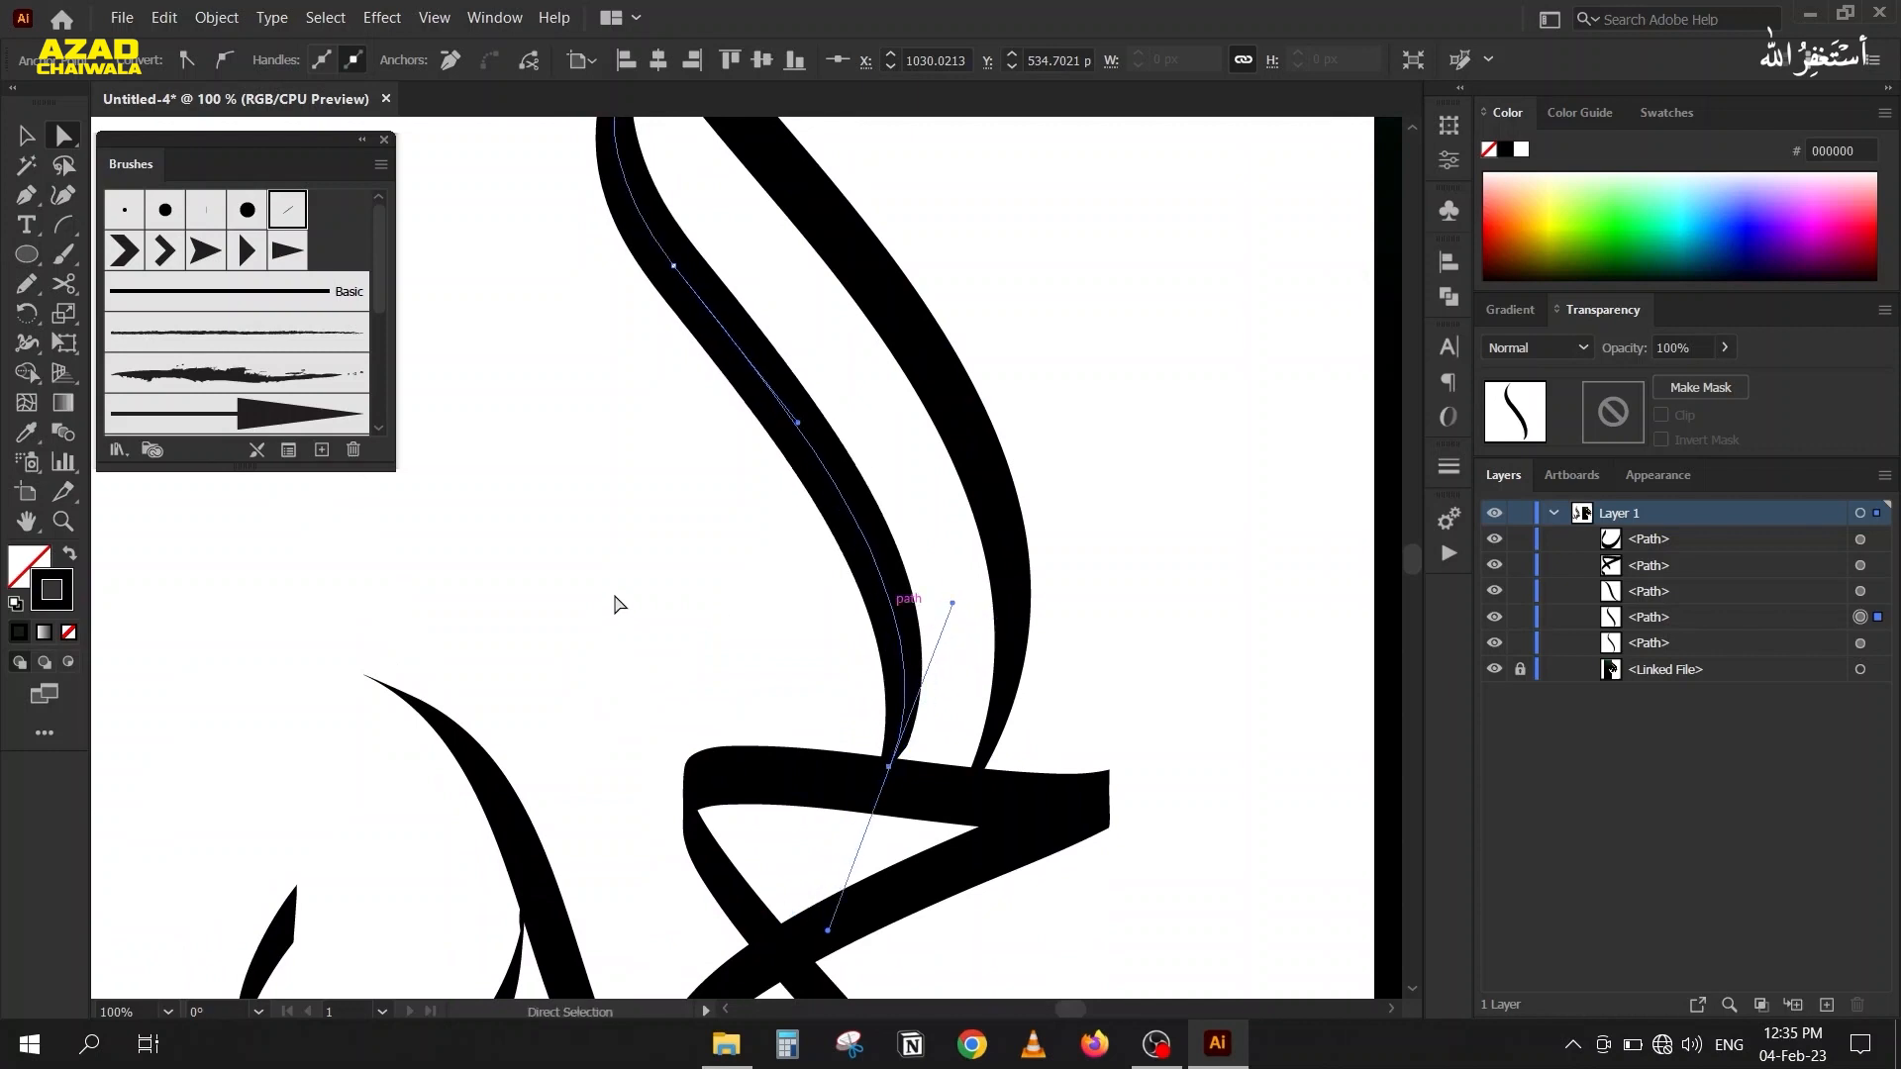
# Select the bowl-shaped stroke and set its calligraphic brush angle to 57° in its stroke options.
pyautogui.scroll(-3, 609, 494)
pyautogui.moveTo(609, 493); pyautogui.dragTo(641, 410)
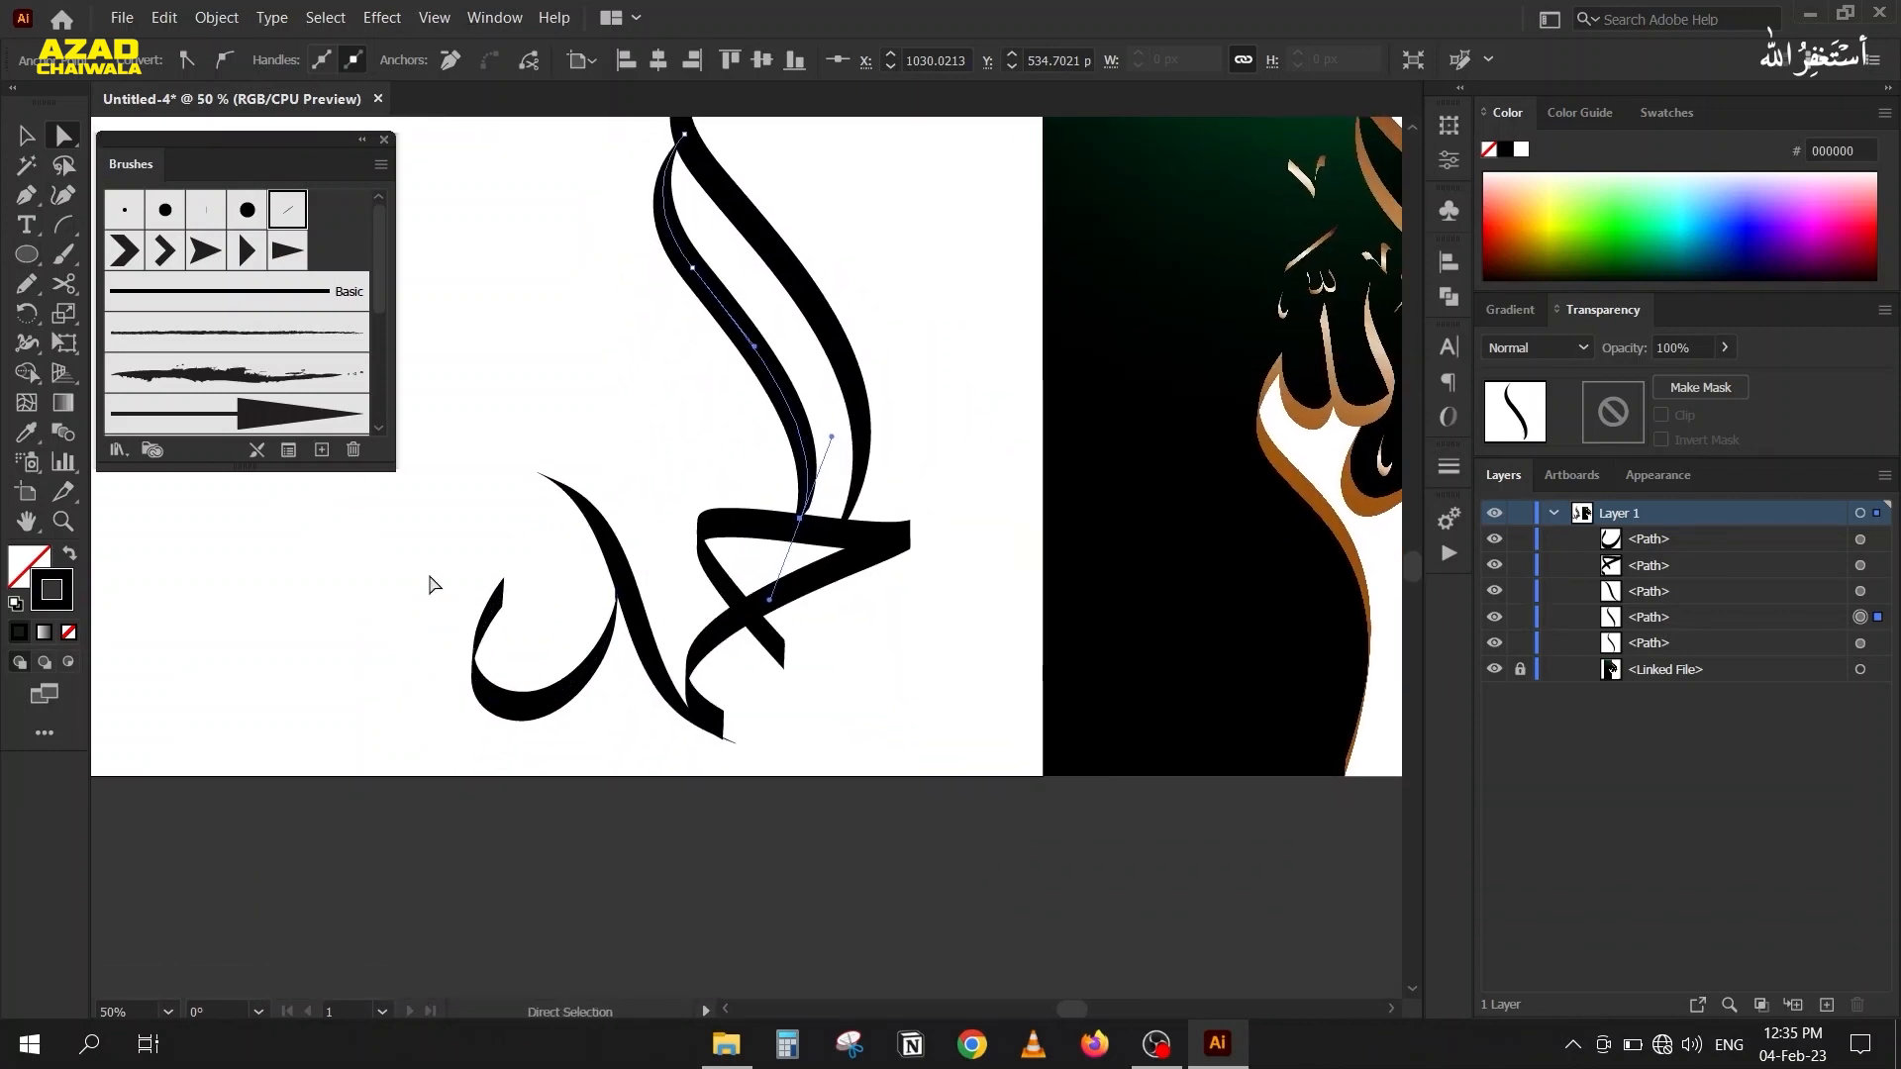
pyautogui.hscroll(3, 327, 566)
pyautogui.moveTo(233, 571); pyautogui.dragTo(364, 734)
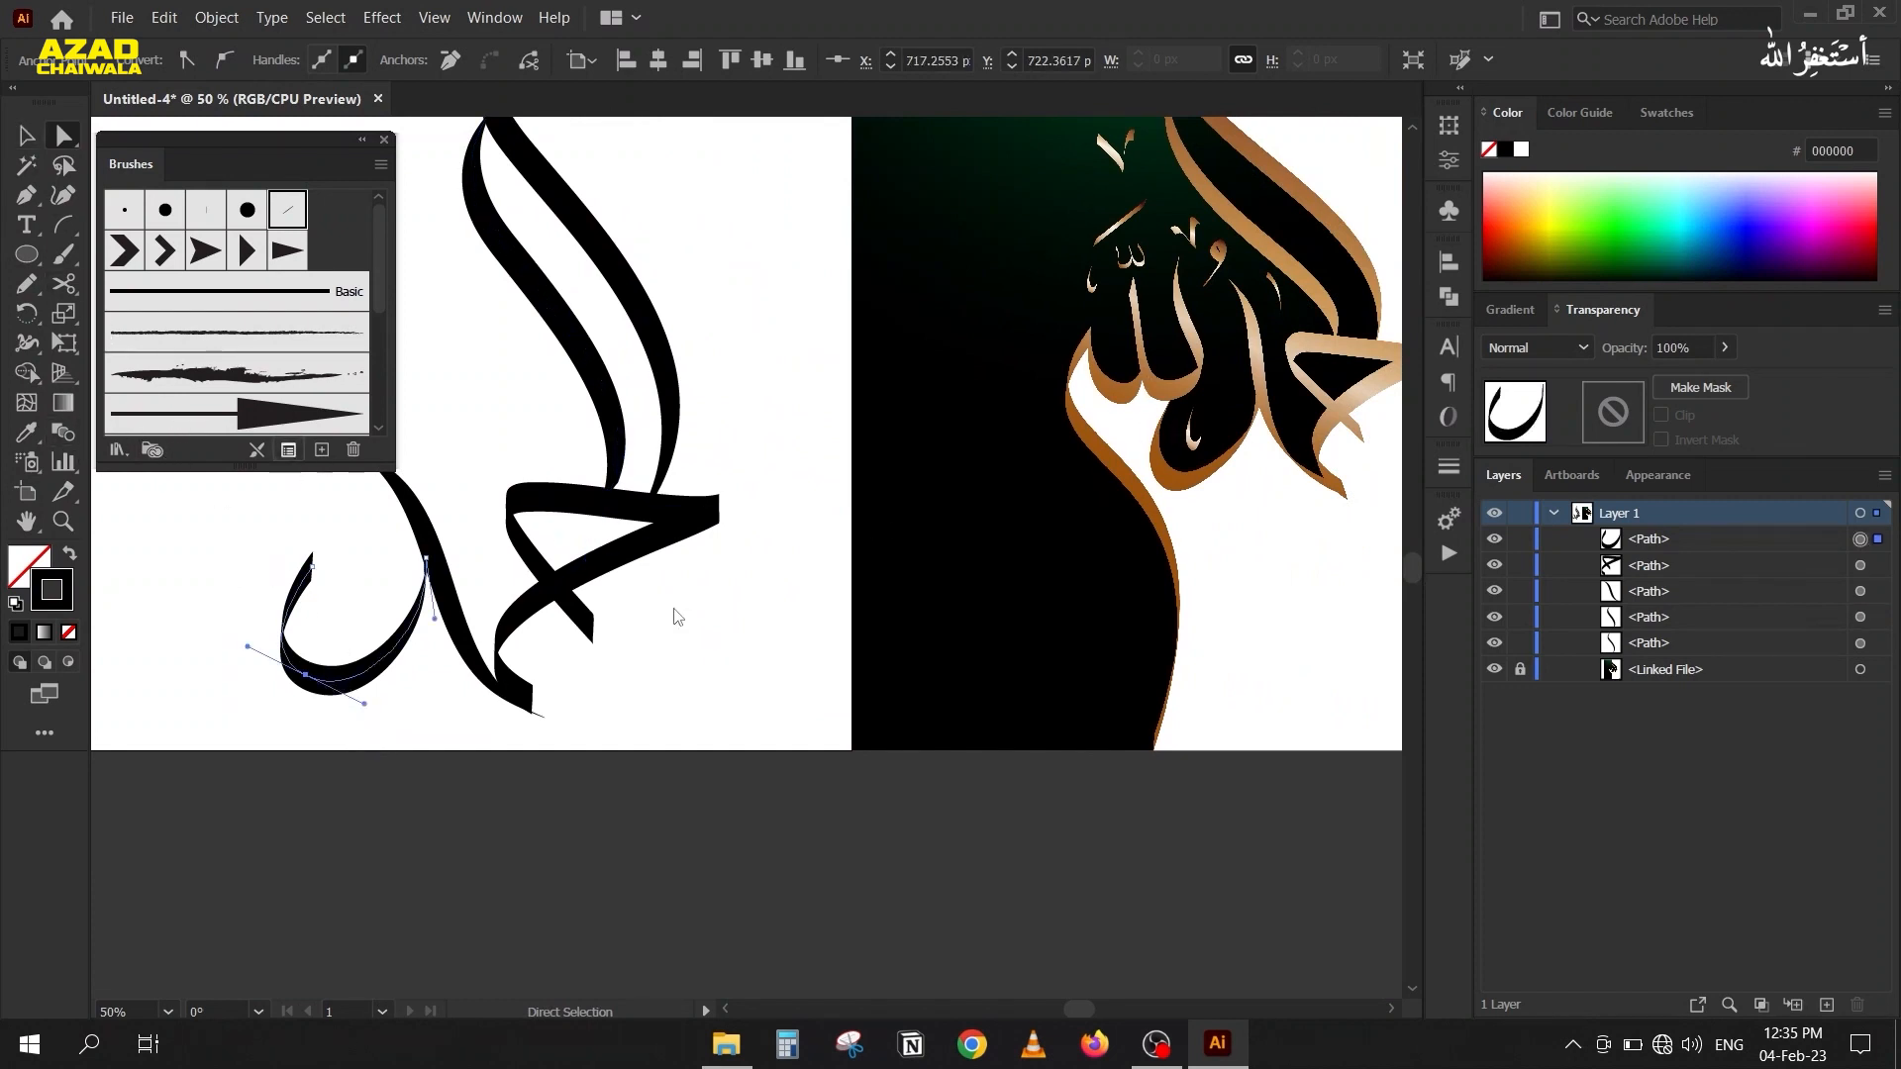
pyautogui.moveTo(996, 503); pyautogui.dragTo(832, 552)
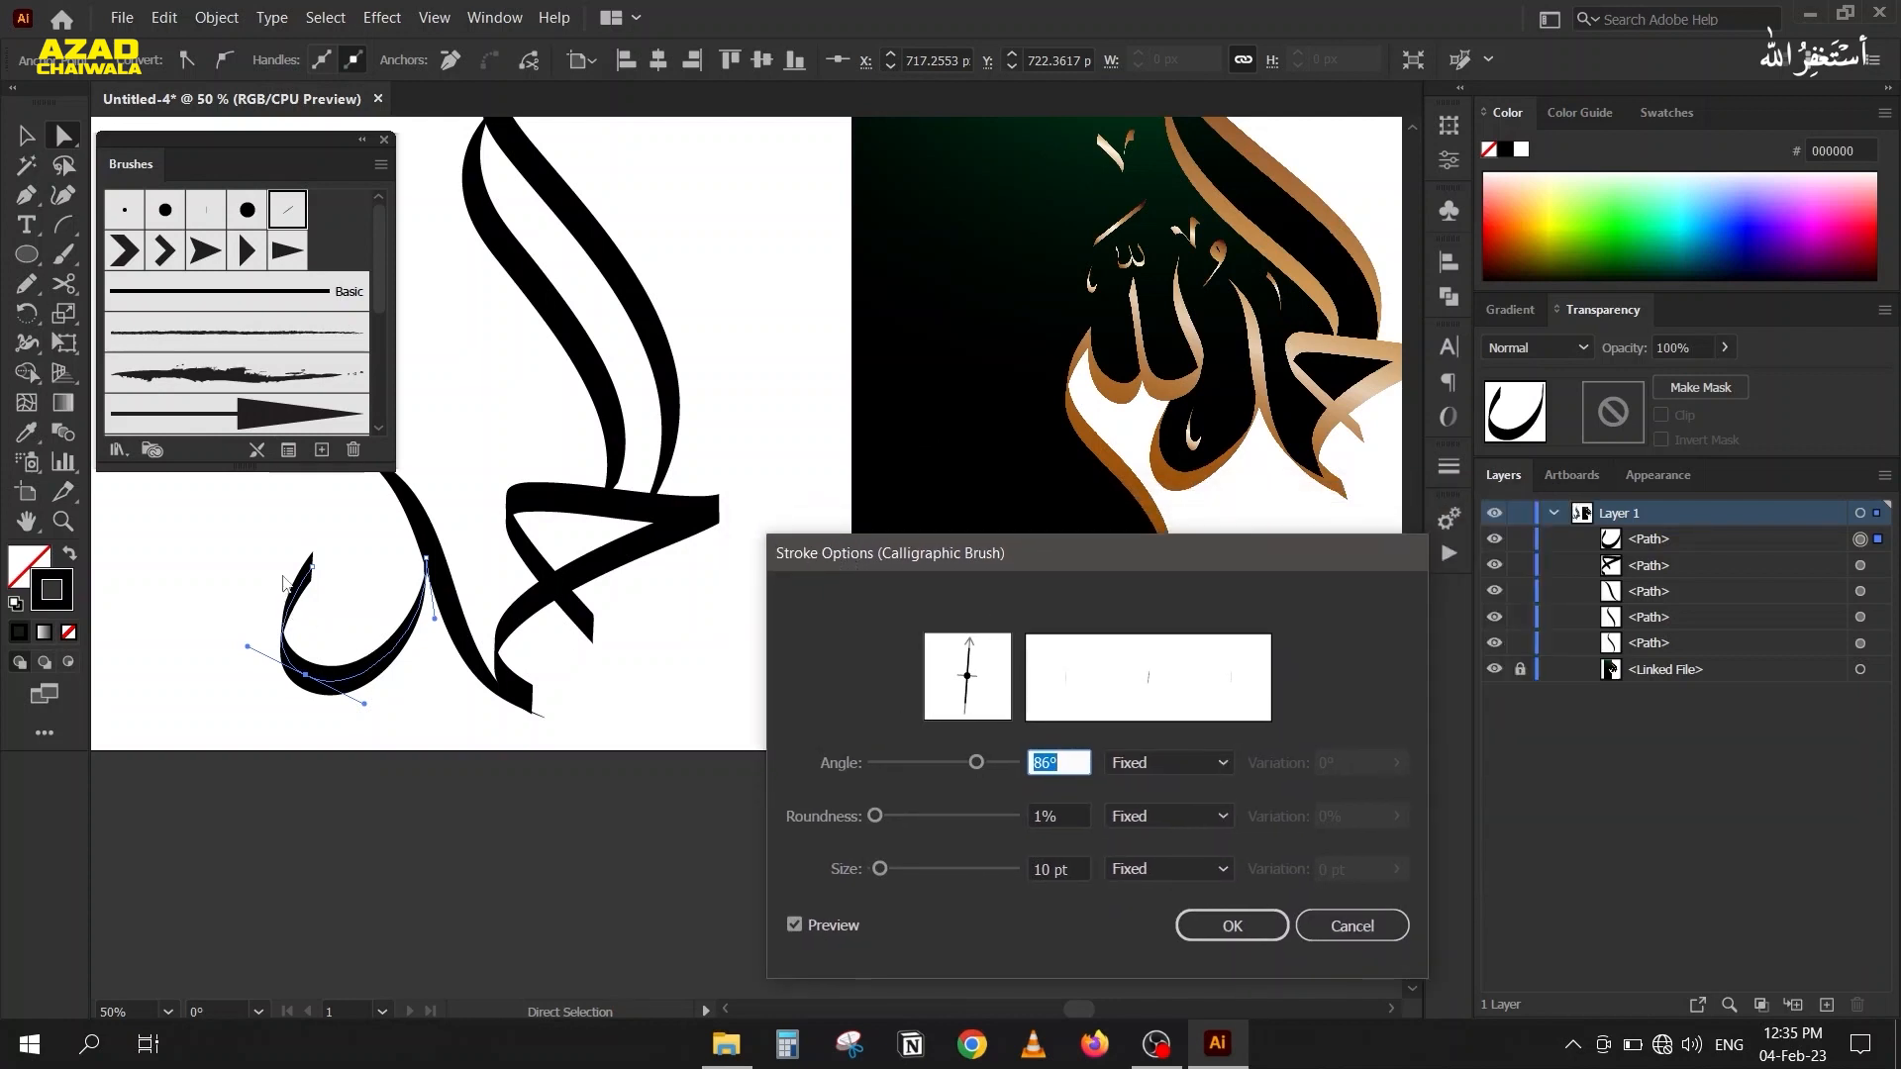
pyautogui.scroll(-20, 1070, 761)
pyautogui.scroll(-7, 1070, 762)
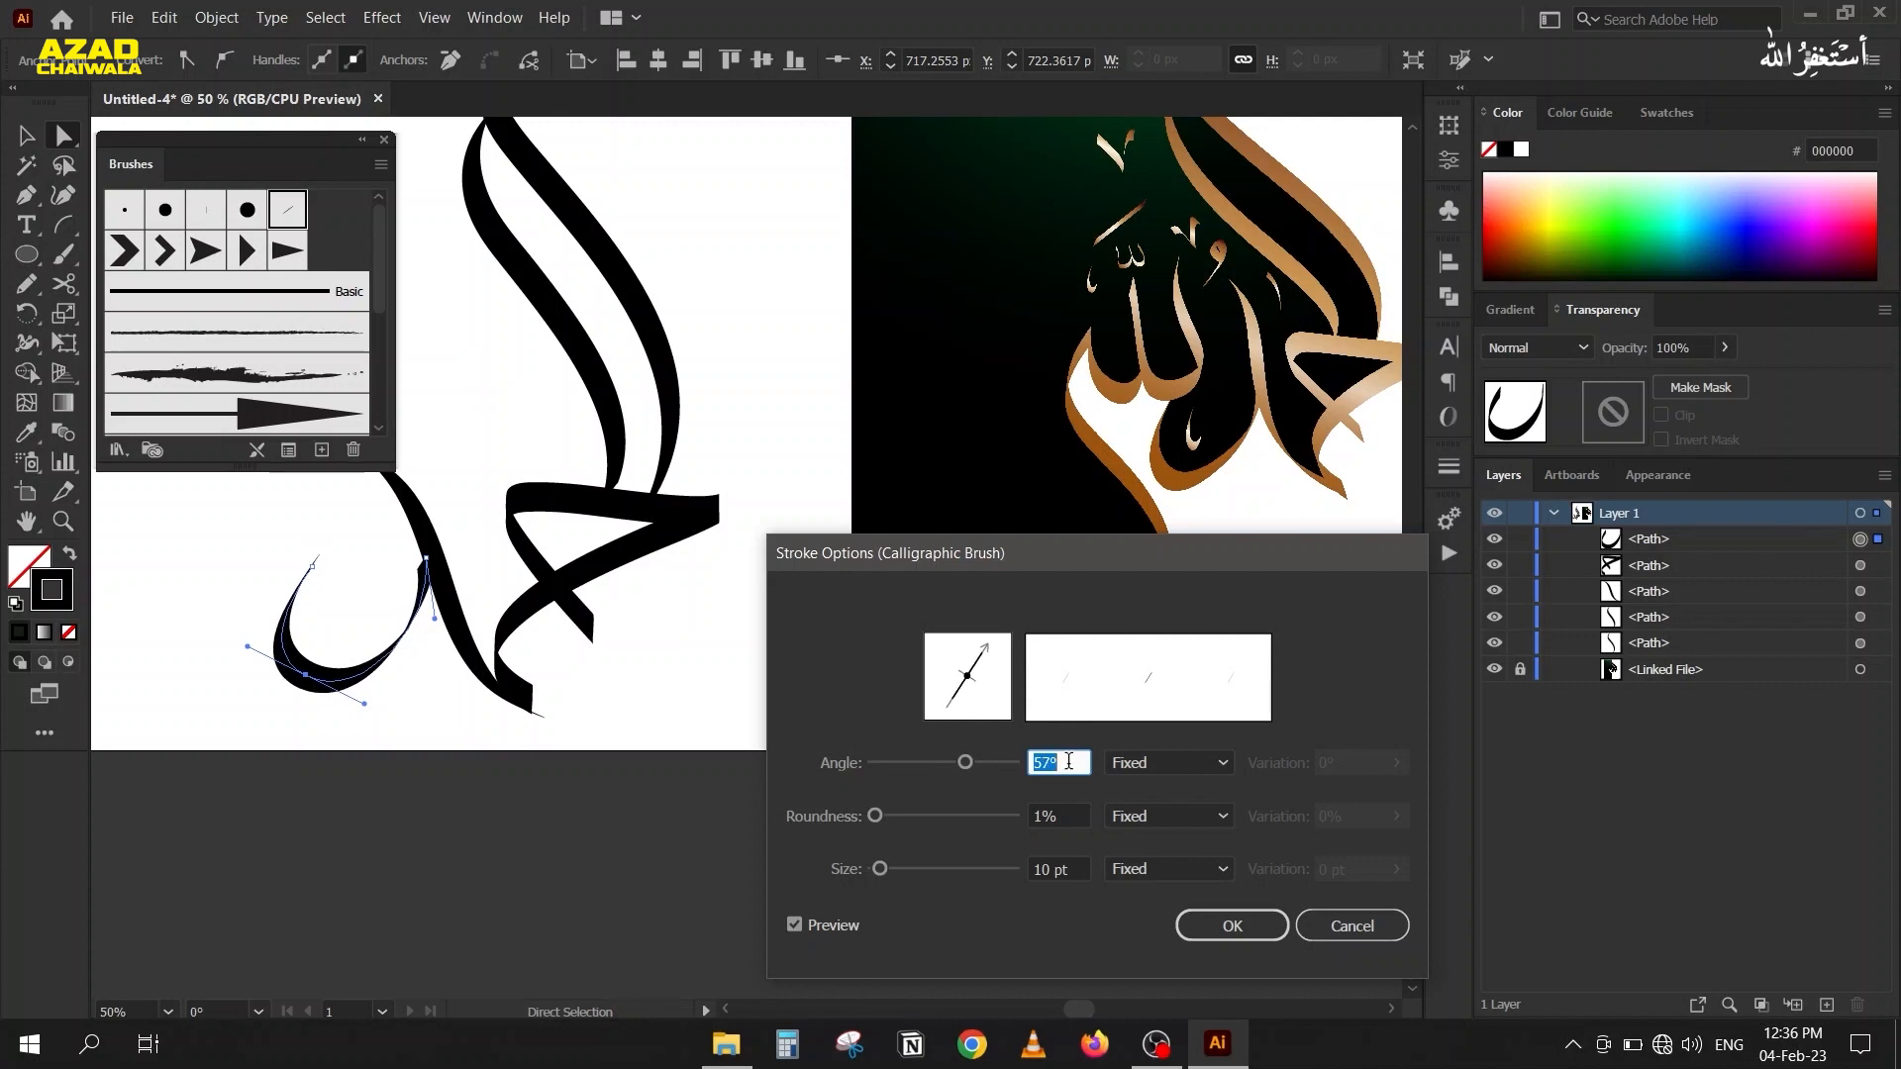
pyautogui.click(1233, 926)
# Move the bowl-shaped stroke's right end anchor into the S-shaped stroke, align its handle with that stroke's slope, and deselect it.
pyautogui.scroll(4, 390, 590)
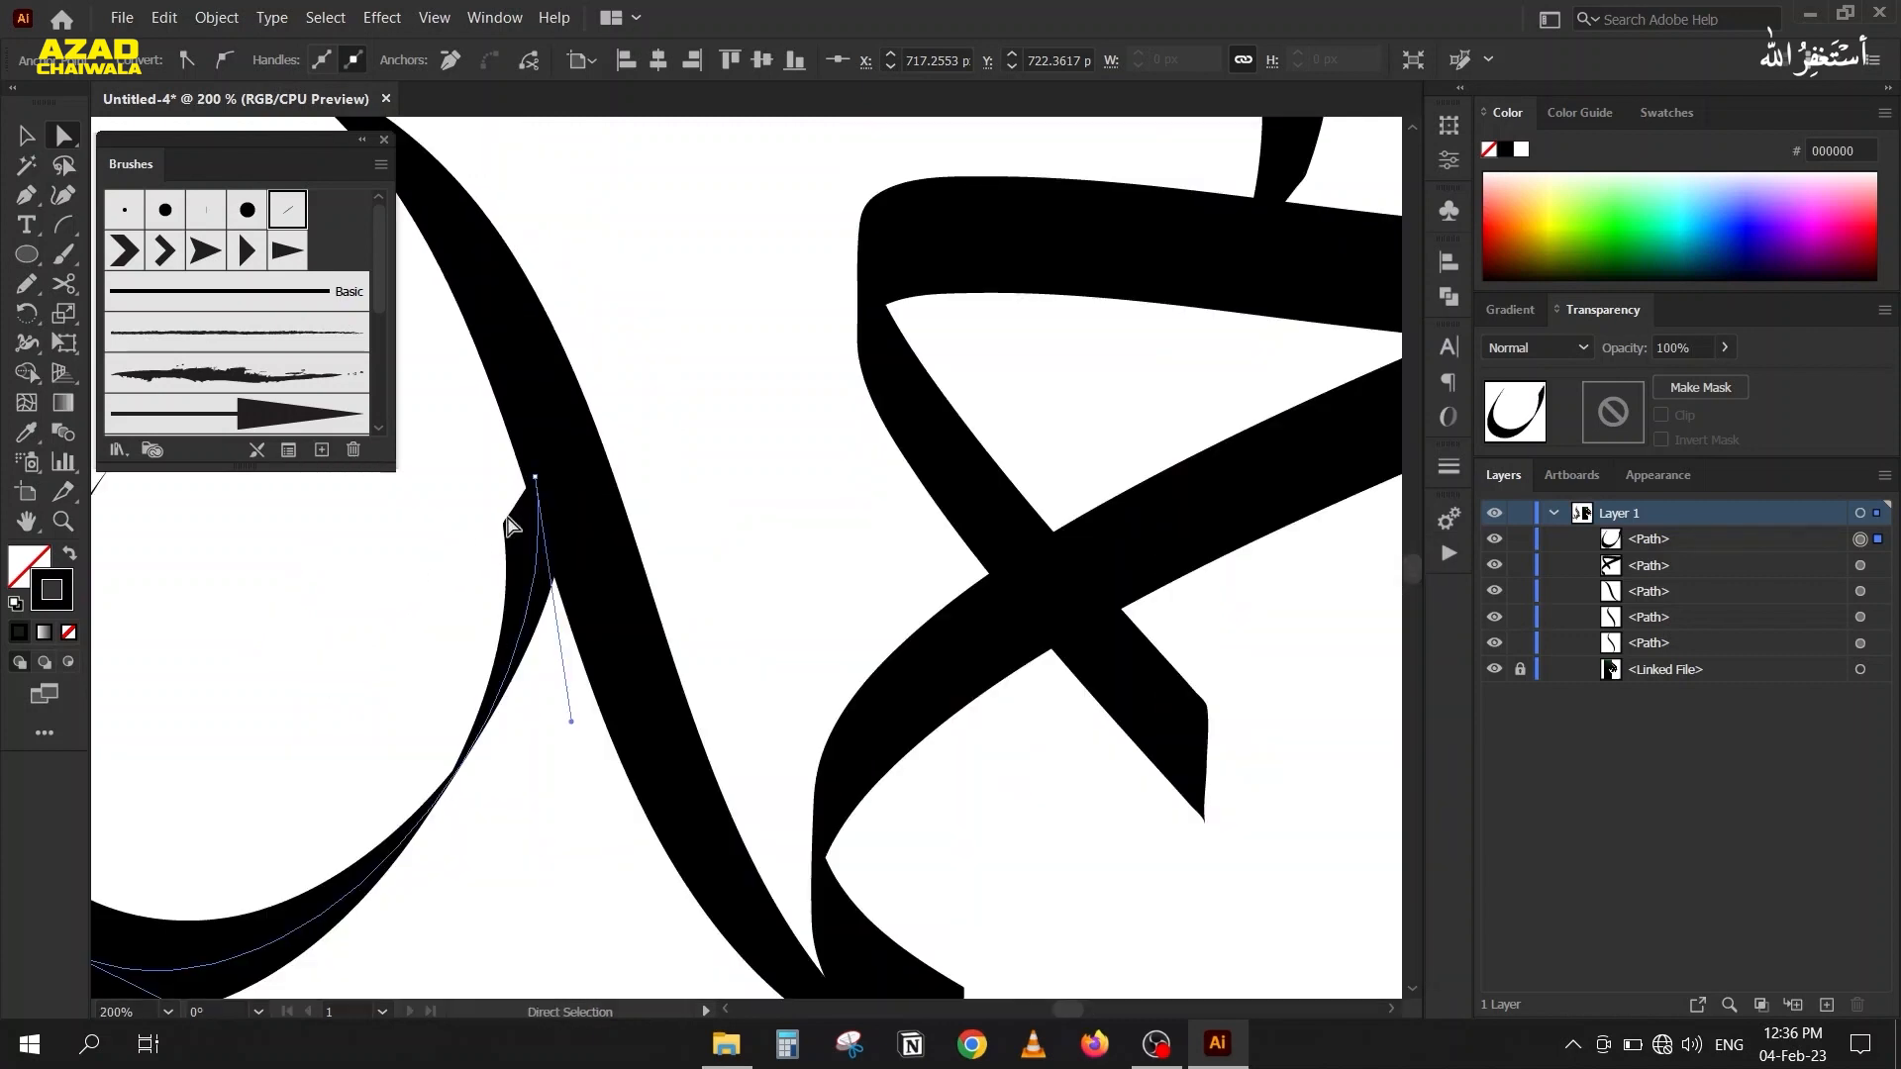
pyautogui.moveTo(535, 477)
pyautogui.mouseDown()
pyautogui.moveTo(544, 499)
pyautogui.moveTo(571, 485)
pyautogui.mouseUp()
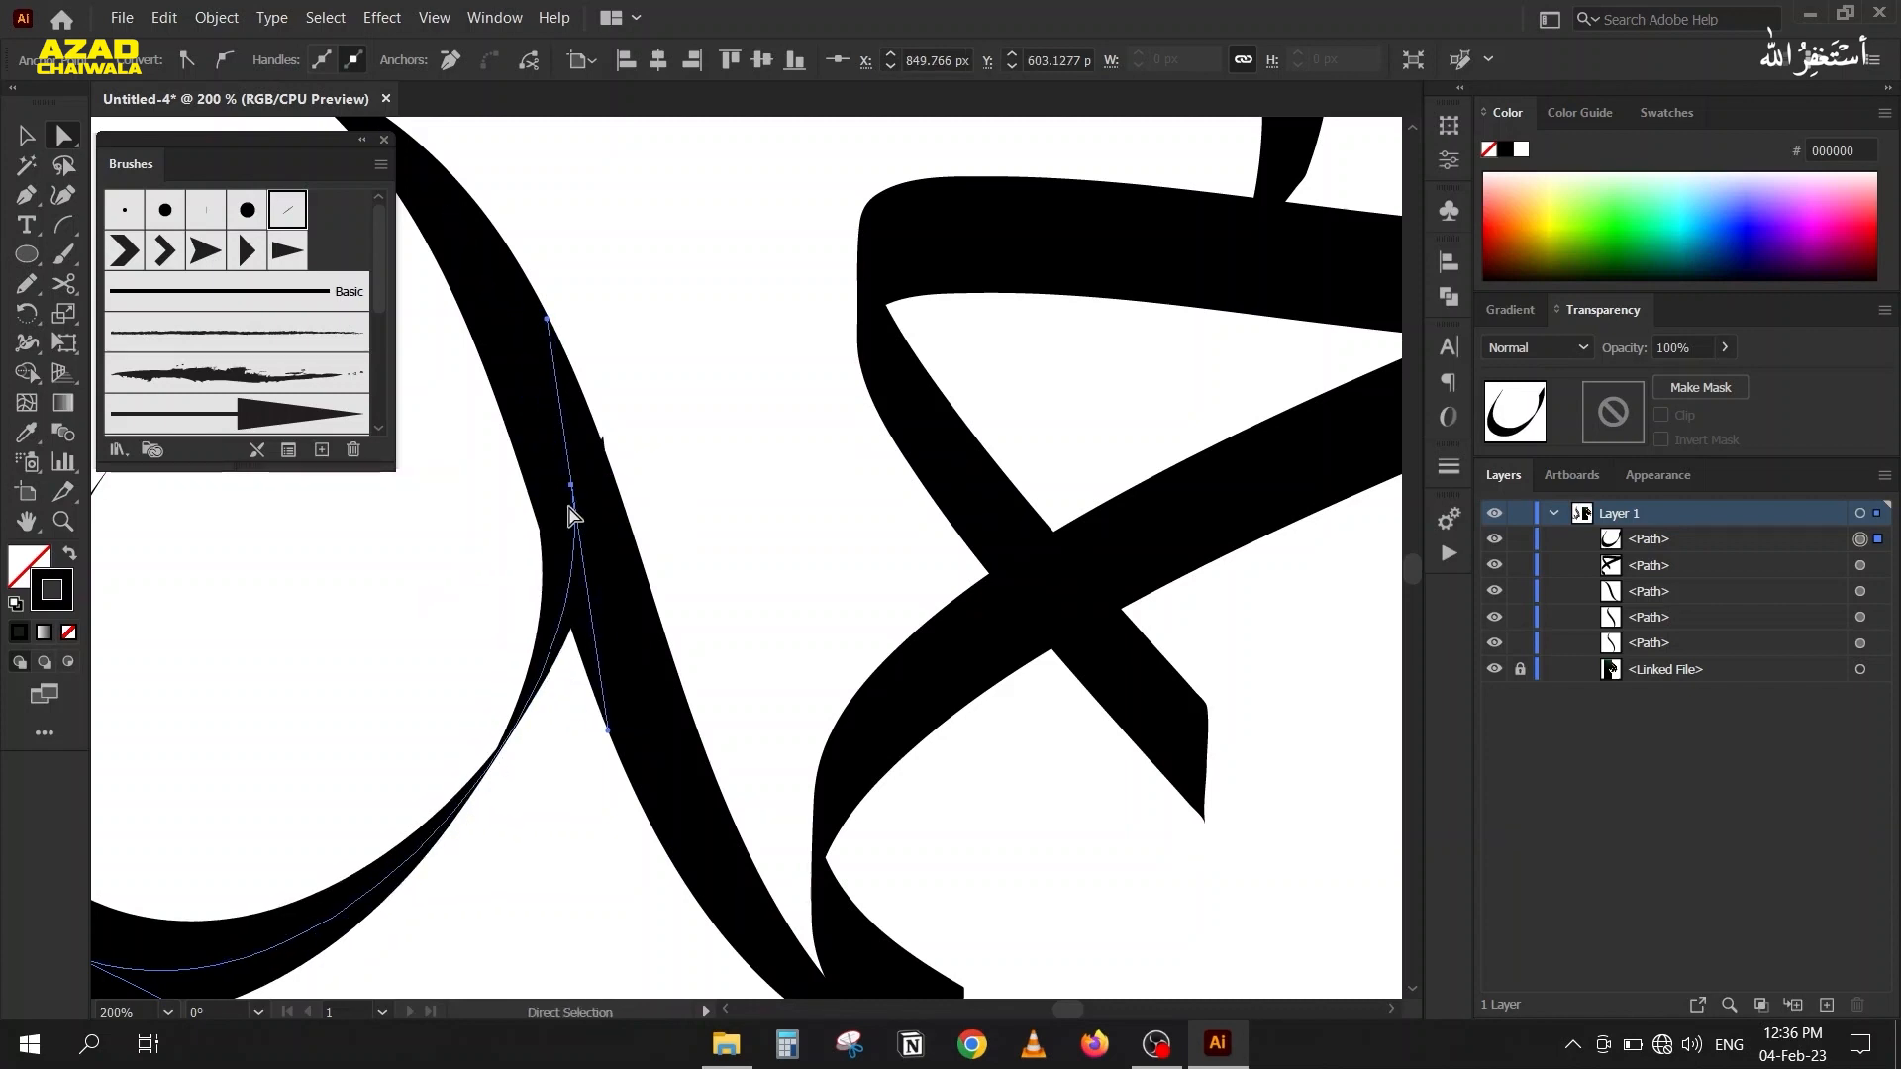
pyautogui.moveTo(544, 329); pyautogui.dragTo(536, 394)
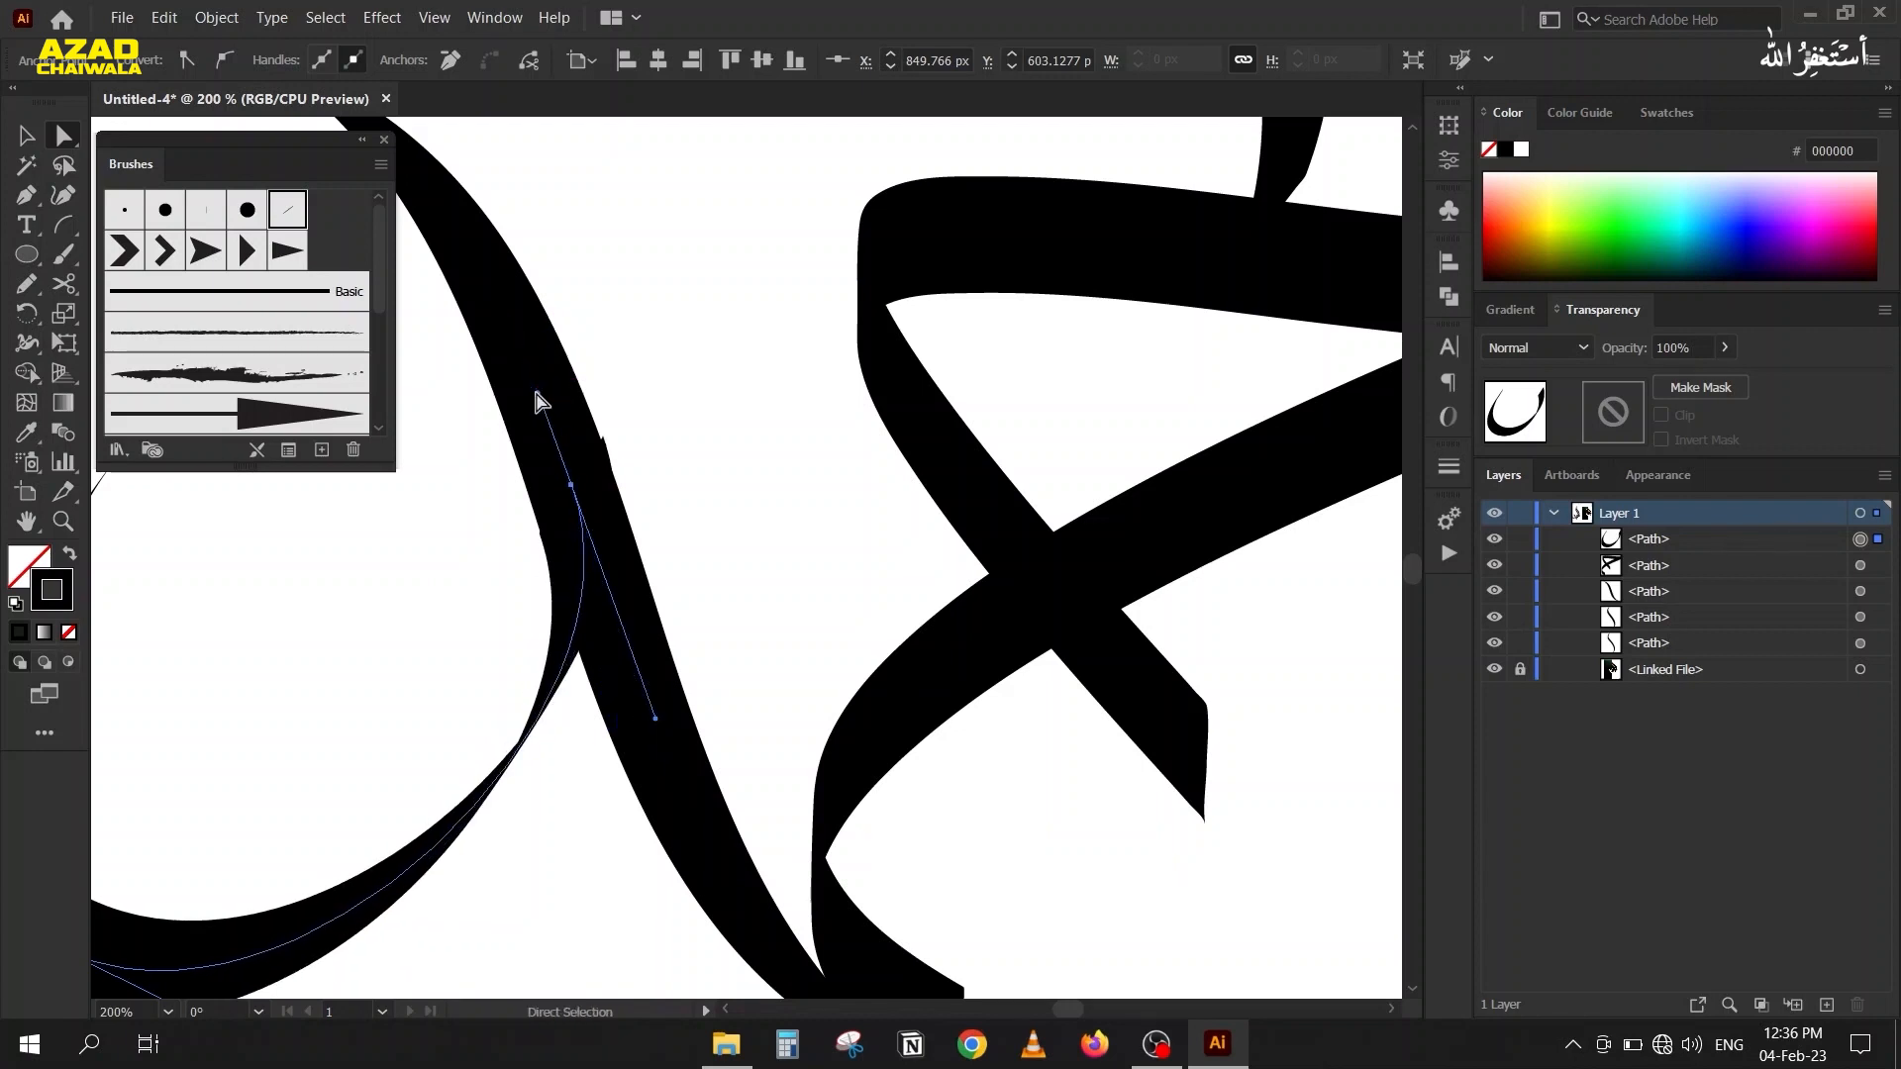
pyautogui.click(519, 524)
# Inspect the bowl's joint with the S-shaped stroke and try to adjust the bowl's right end with the Width tool.
pyautogui.scroll(3, 612, 452)
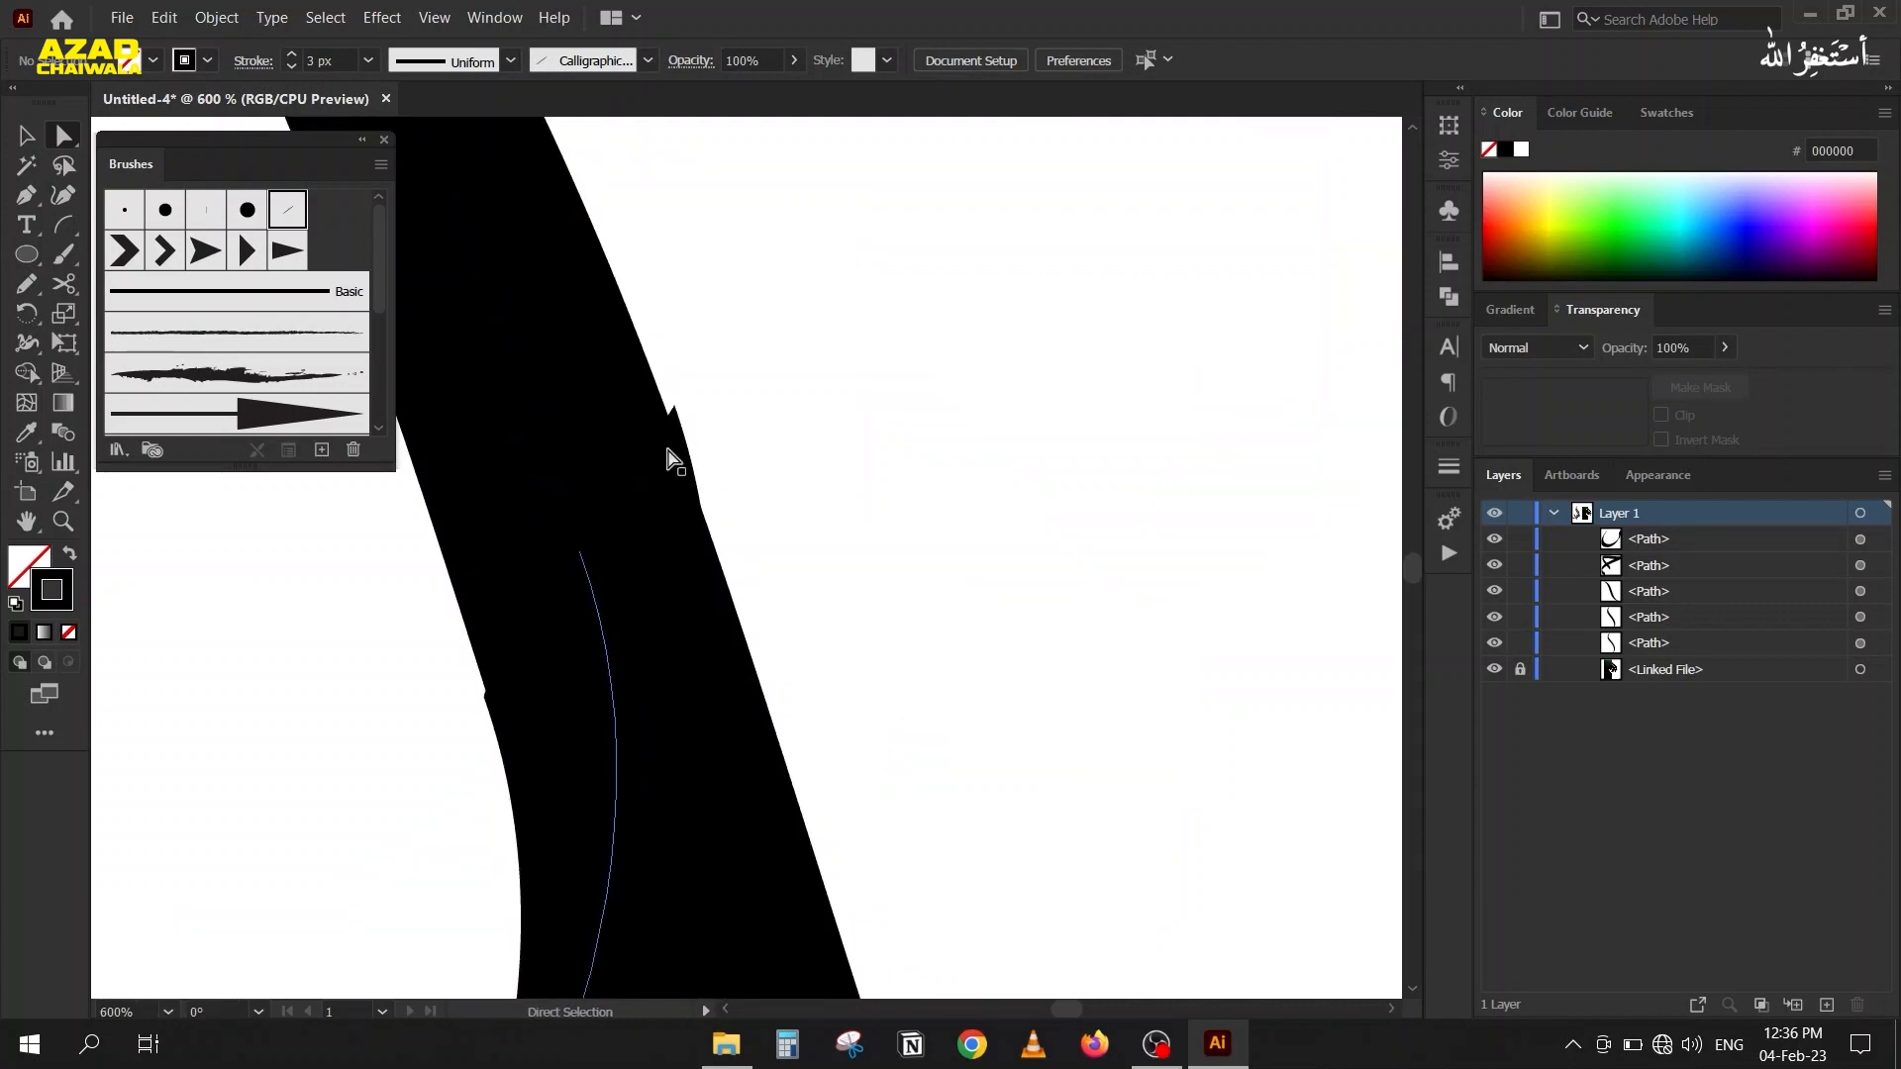
pyautogui.scroll(-3, 560, 637)
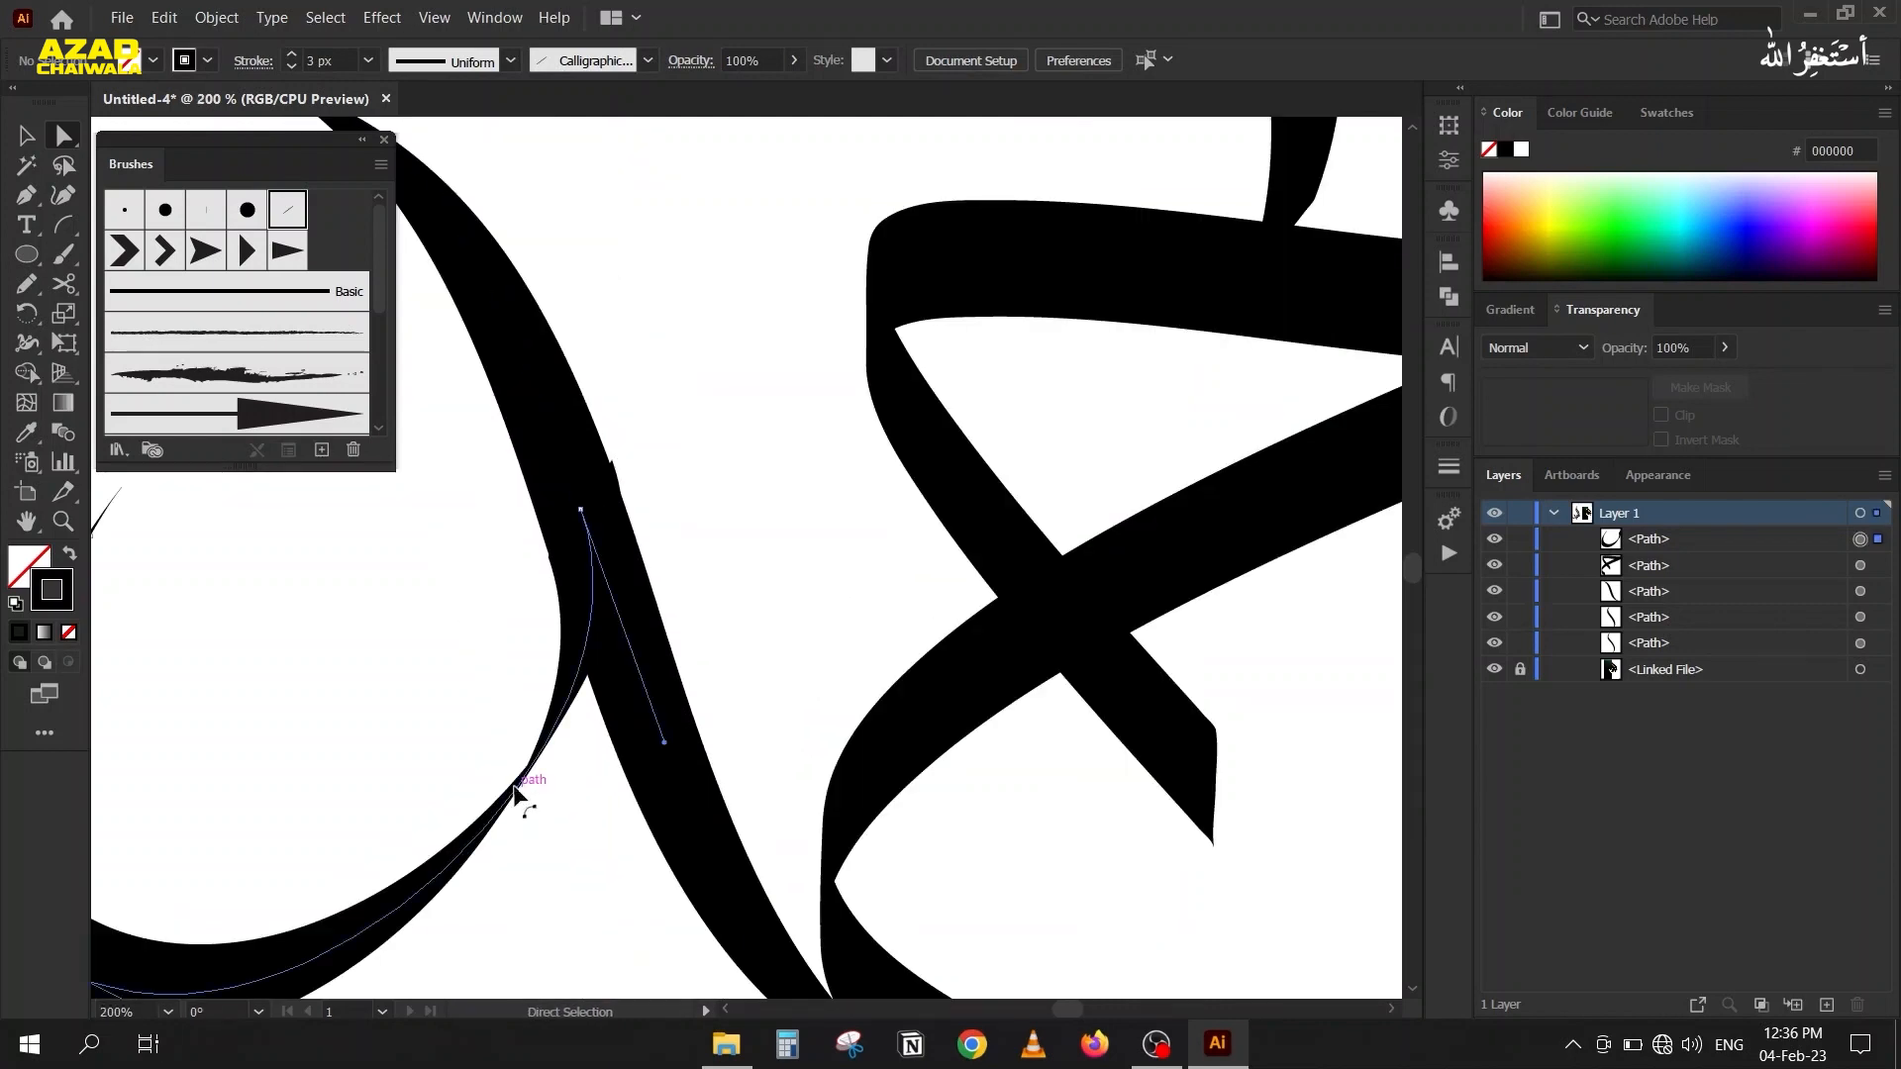
pyautogui.click(516, 793)
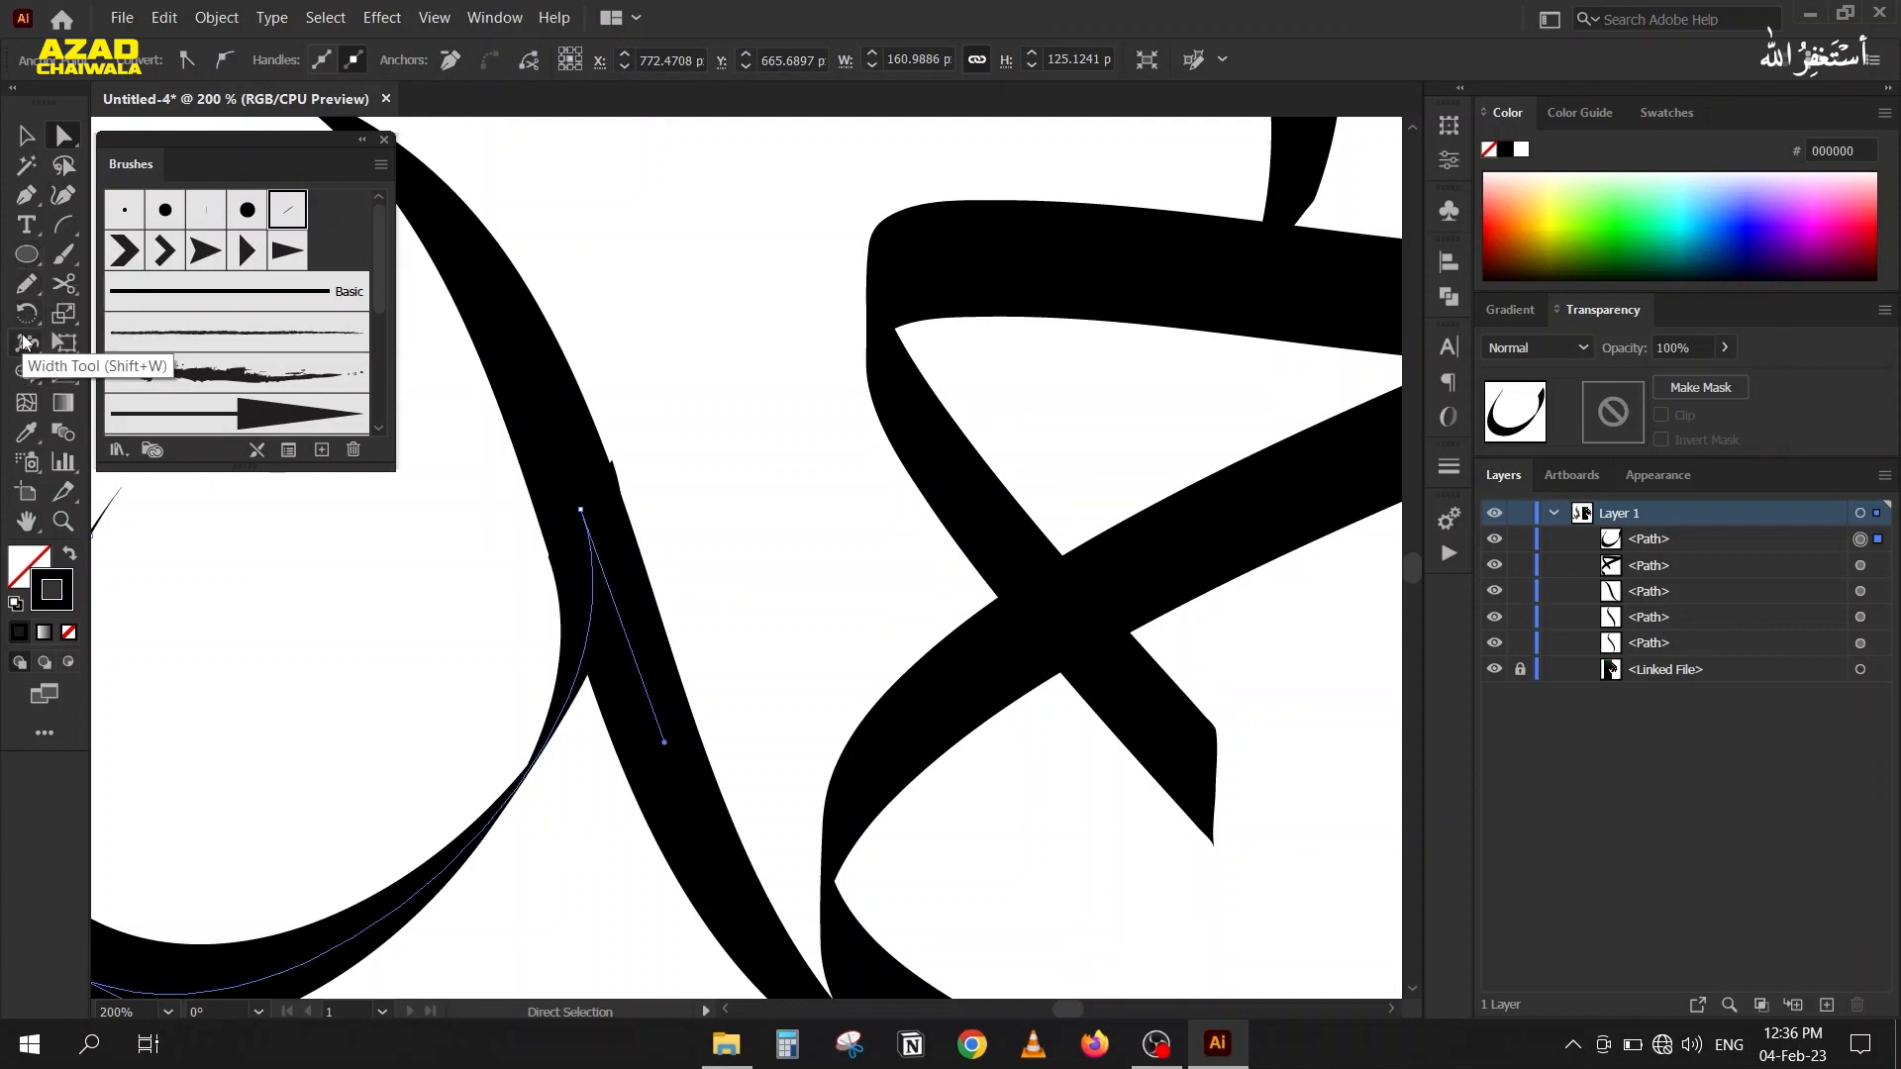
pyautogui.click(24, 342)
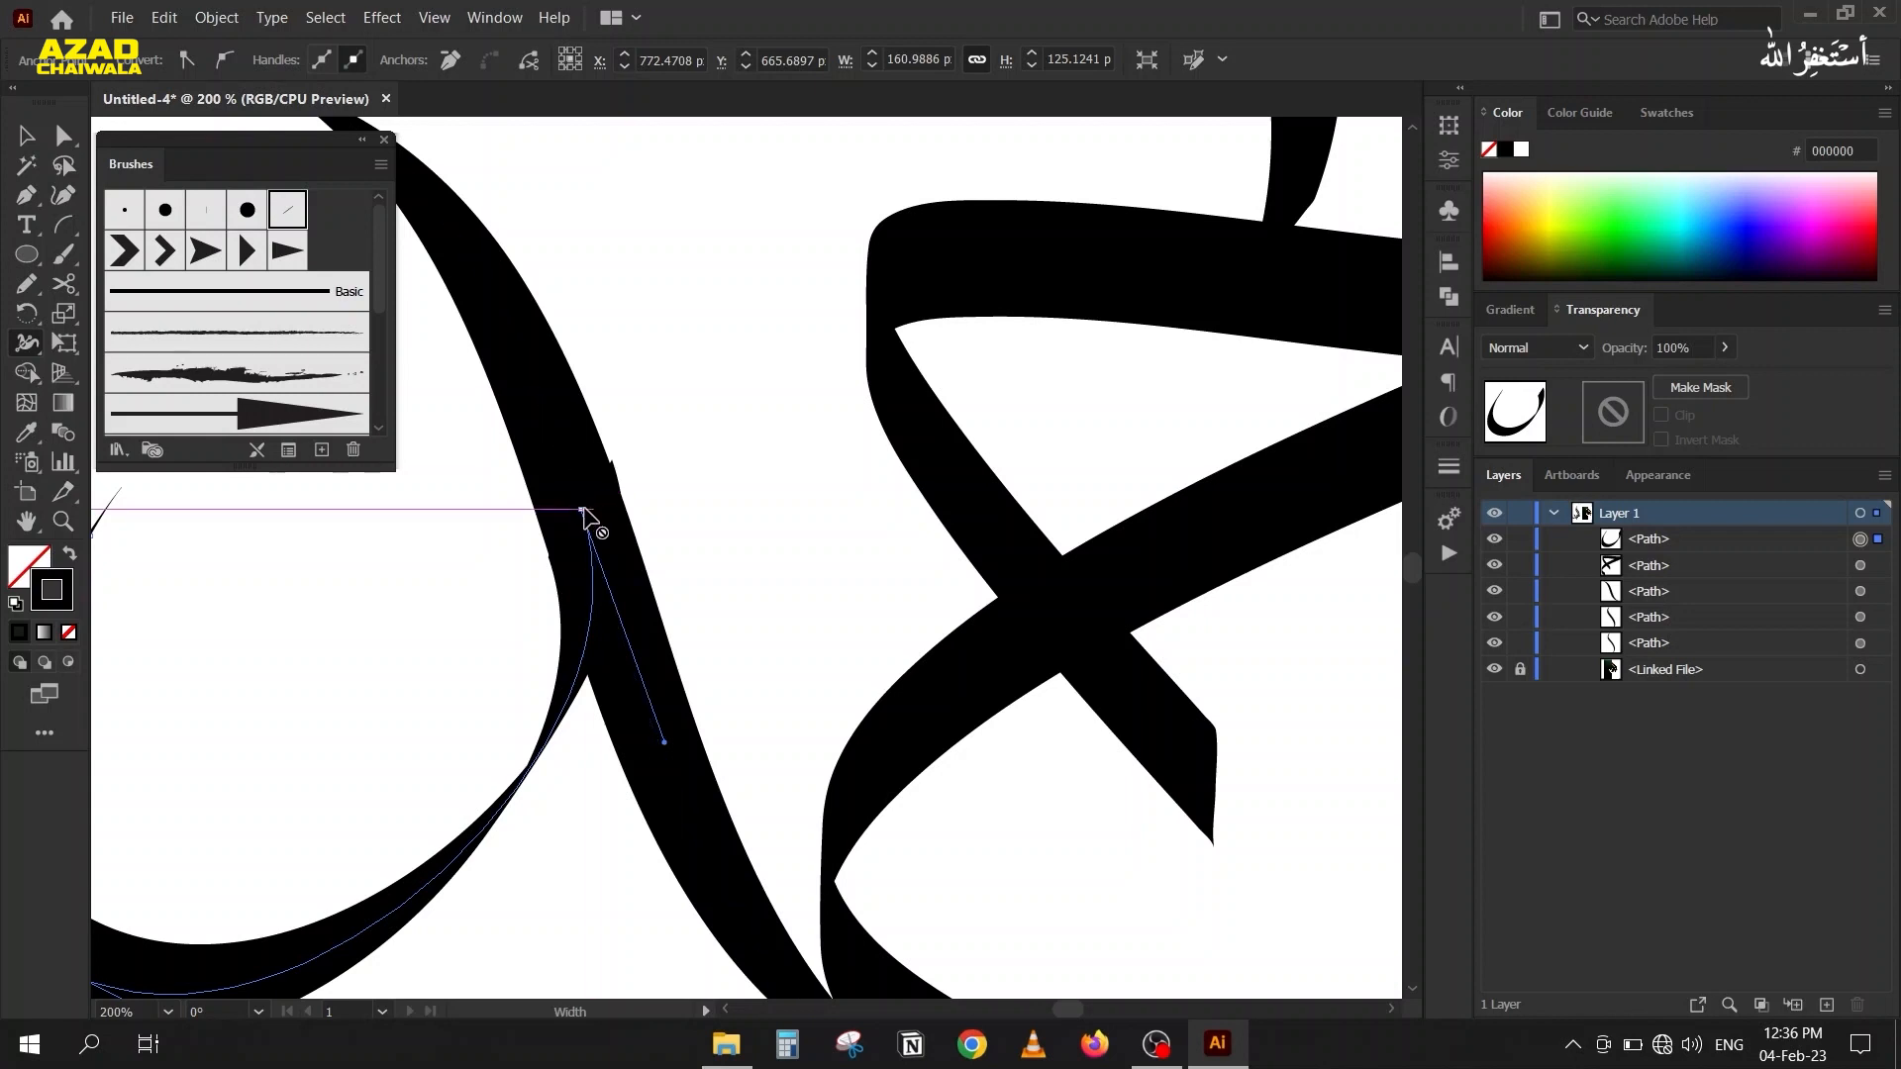
pyautogui.click(29, 143)
pyautogui.click(387, 608)
pyautogui.scroll(-3, 386, 604)
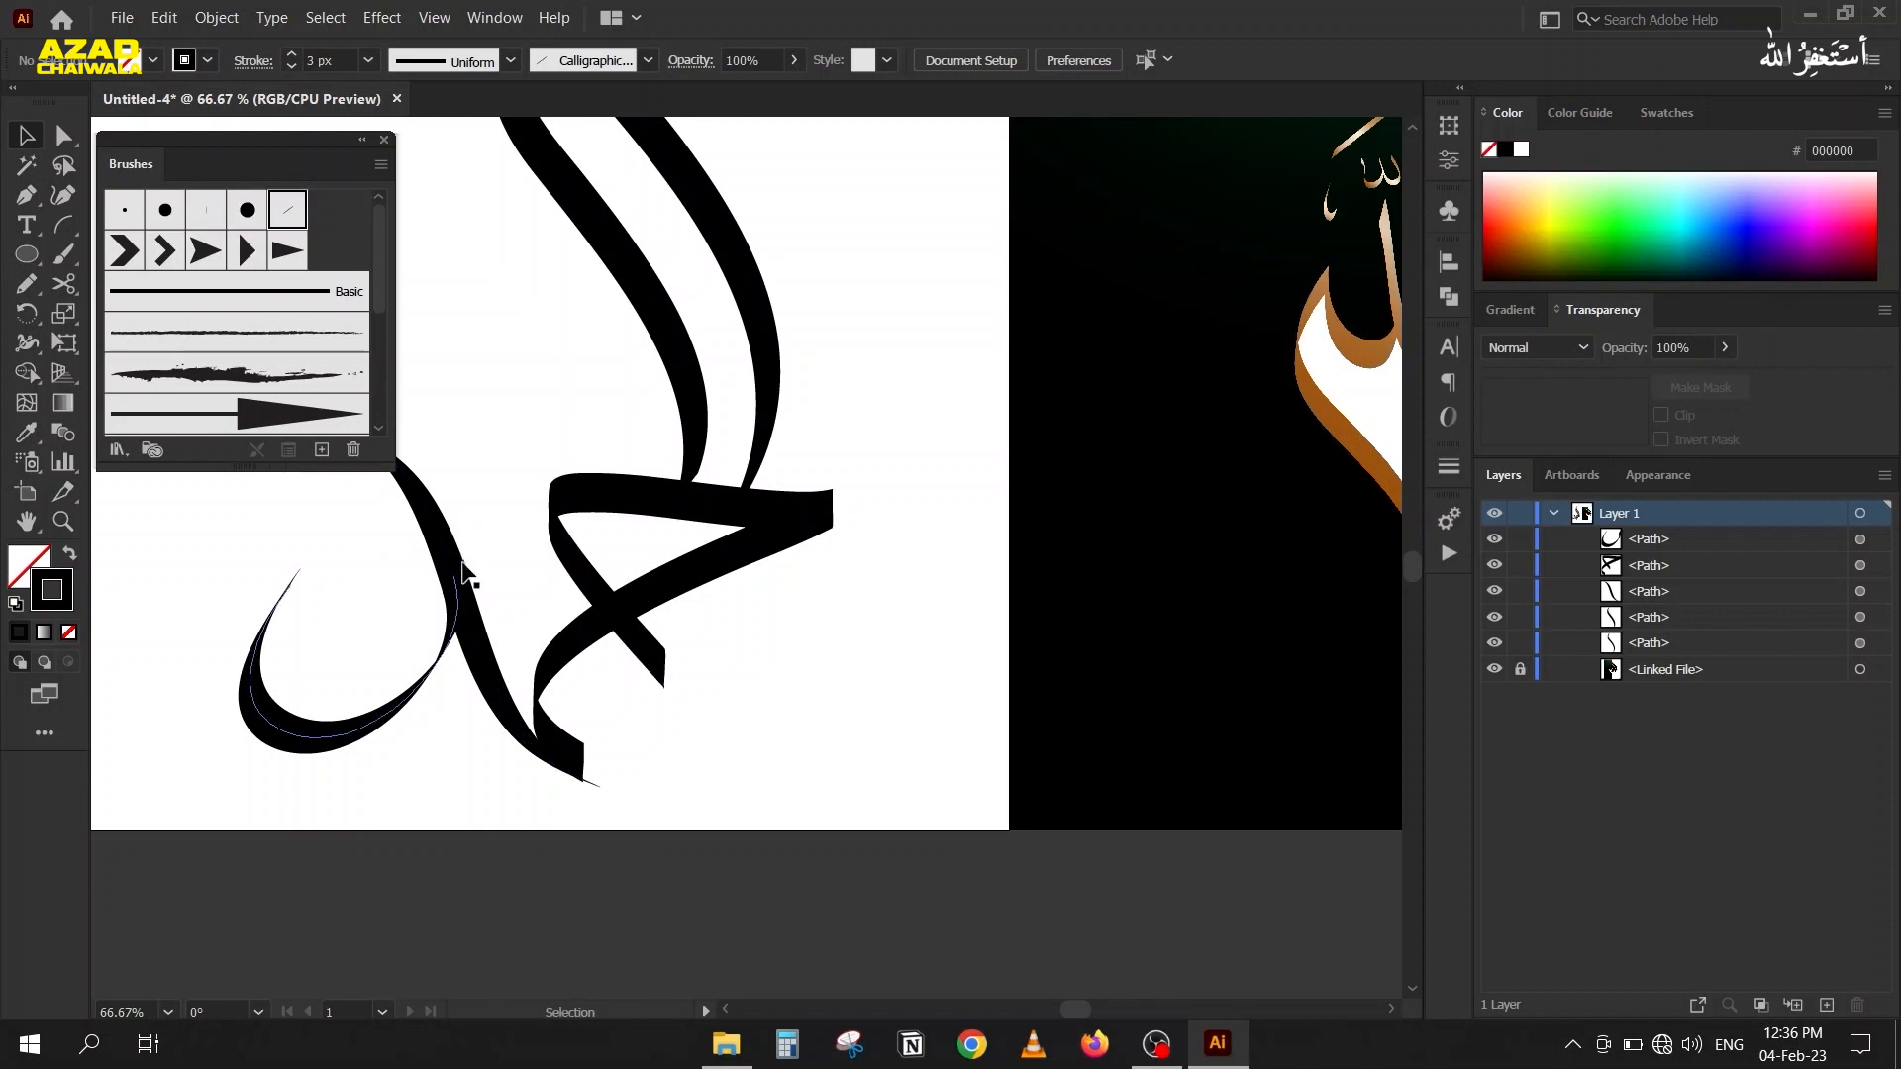
# Reselect the bowl-shaped stroke and try the Width tool on its bottom curve.
pyautogui.scroll(6, 444, 595)
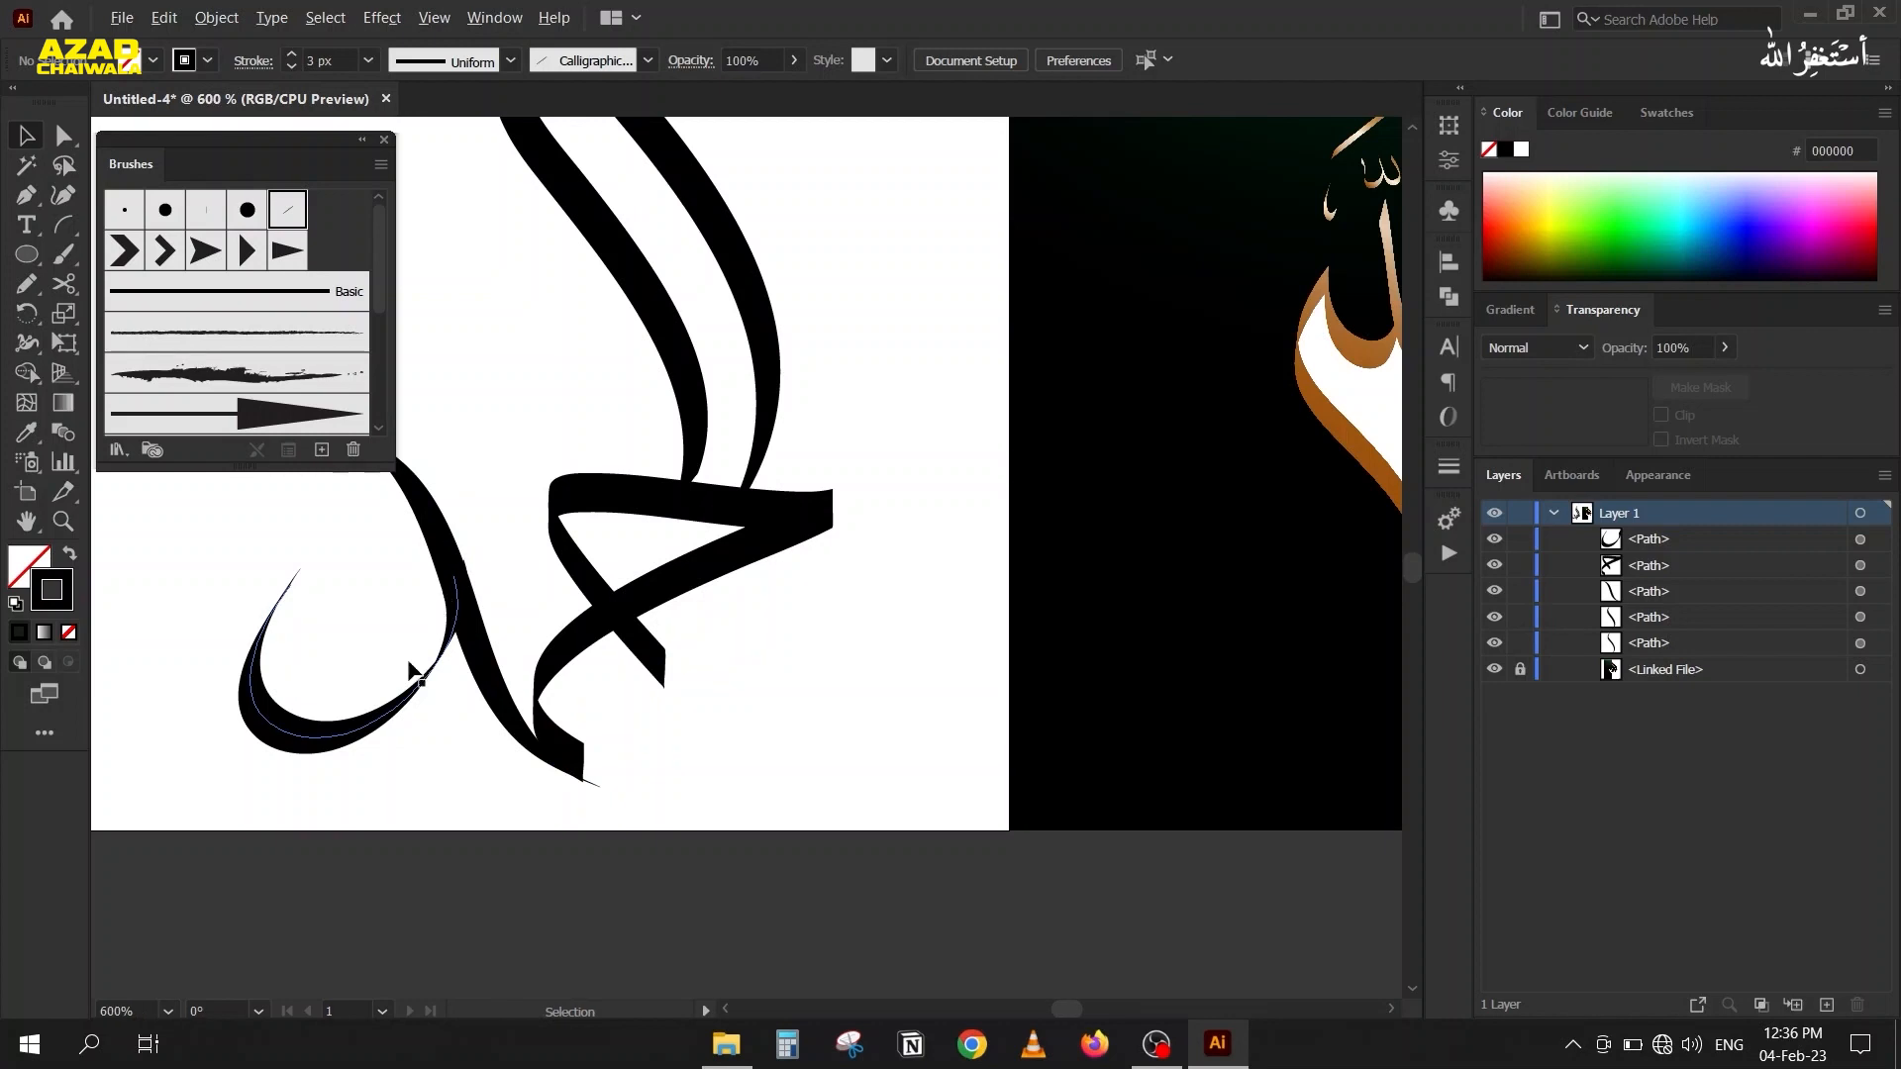
pyautogui.moveTo(757, 346); pyautogui.dragTo(926, 204)
pyautogui.scroll(-3, 444, 479)
pyautogui.moveTo(326, 567); pyautogui.dragTo(471, 387)
pyautogui.moveTo(555, 568); pyautogui.dragTo(620, 655)
pyautogui.moveTo(278, 530)
pyautogui.mouseDown()
pyautogui.moveTo(284, 896)
pyautogui.moveTo(234, 755)
pyautogui.mouseUp()
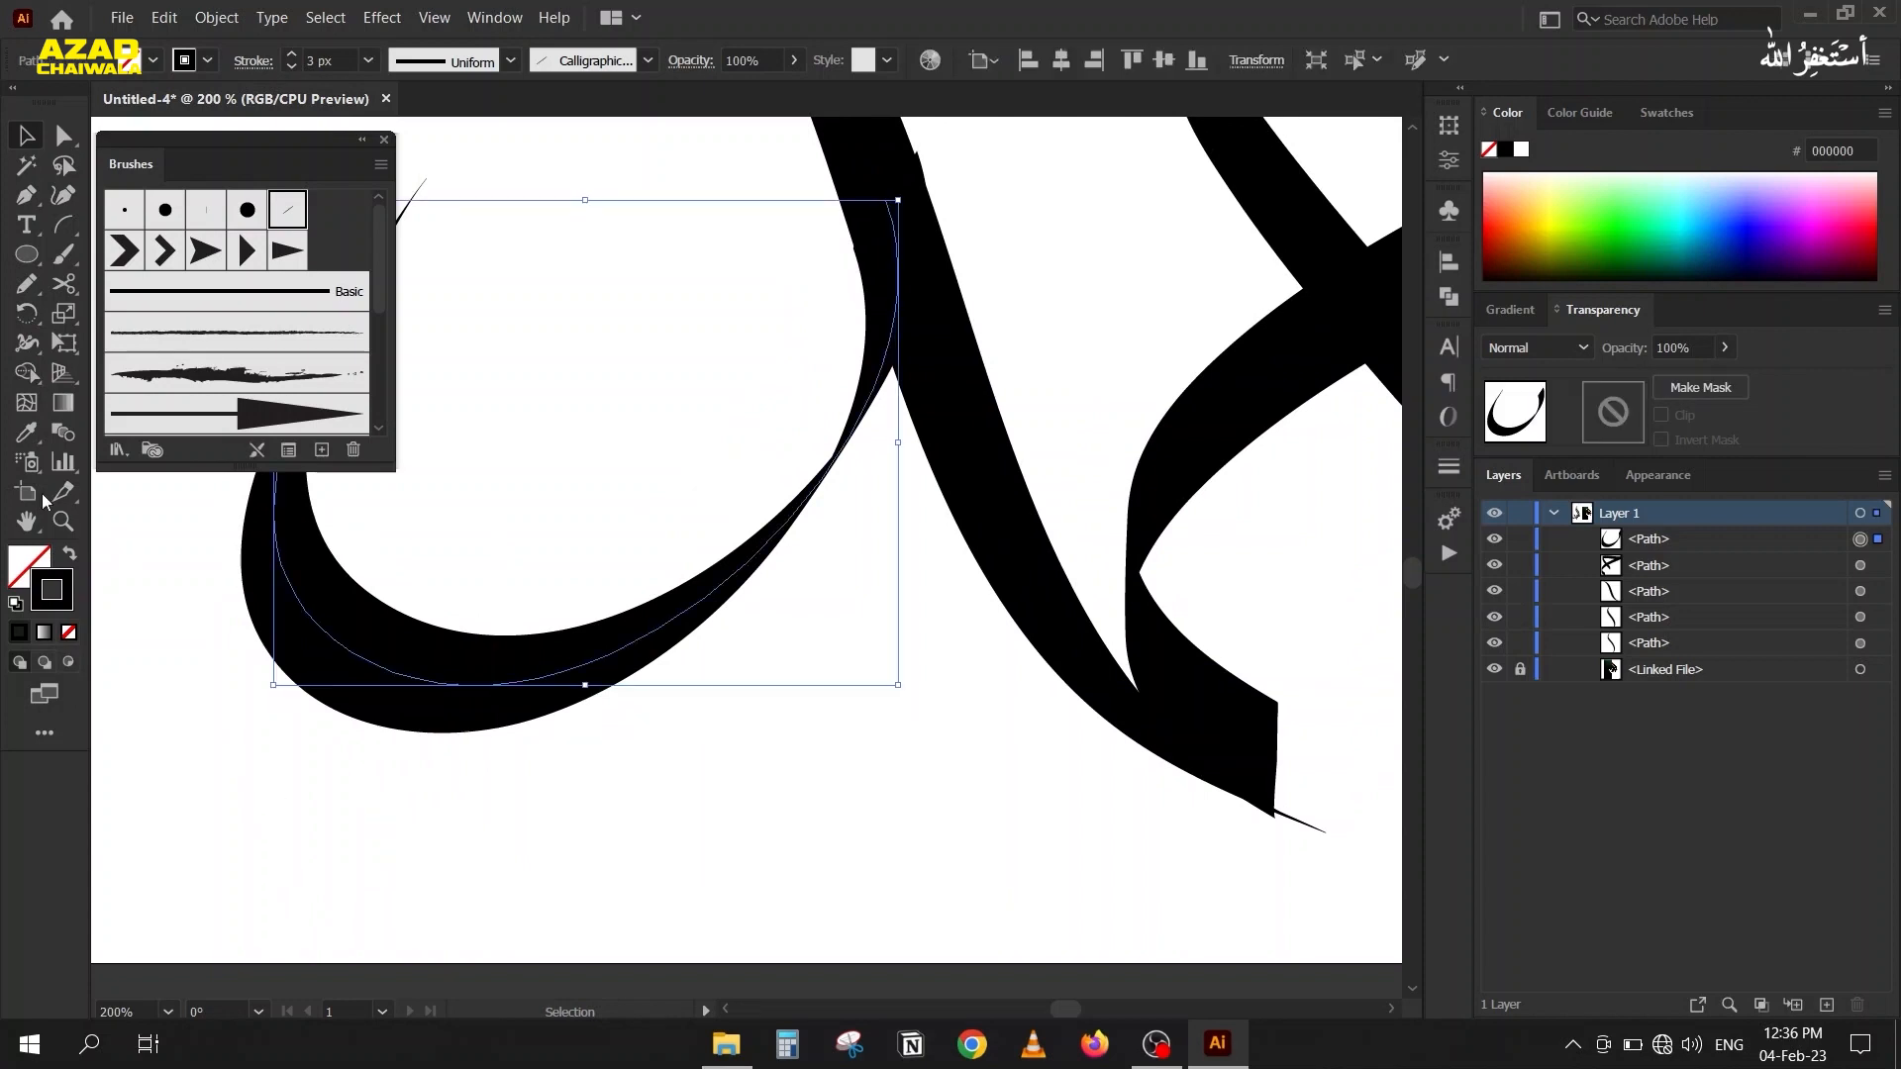
pyautogui.click(23, 344)
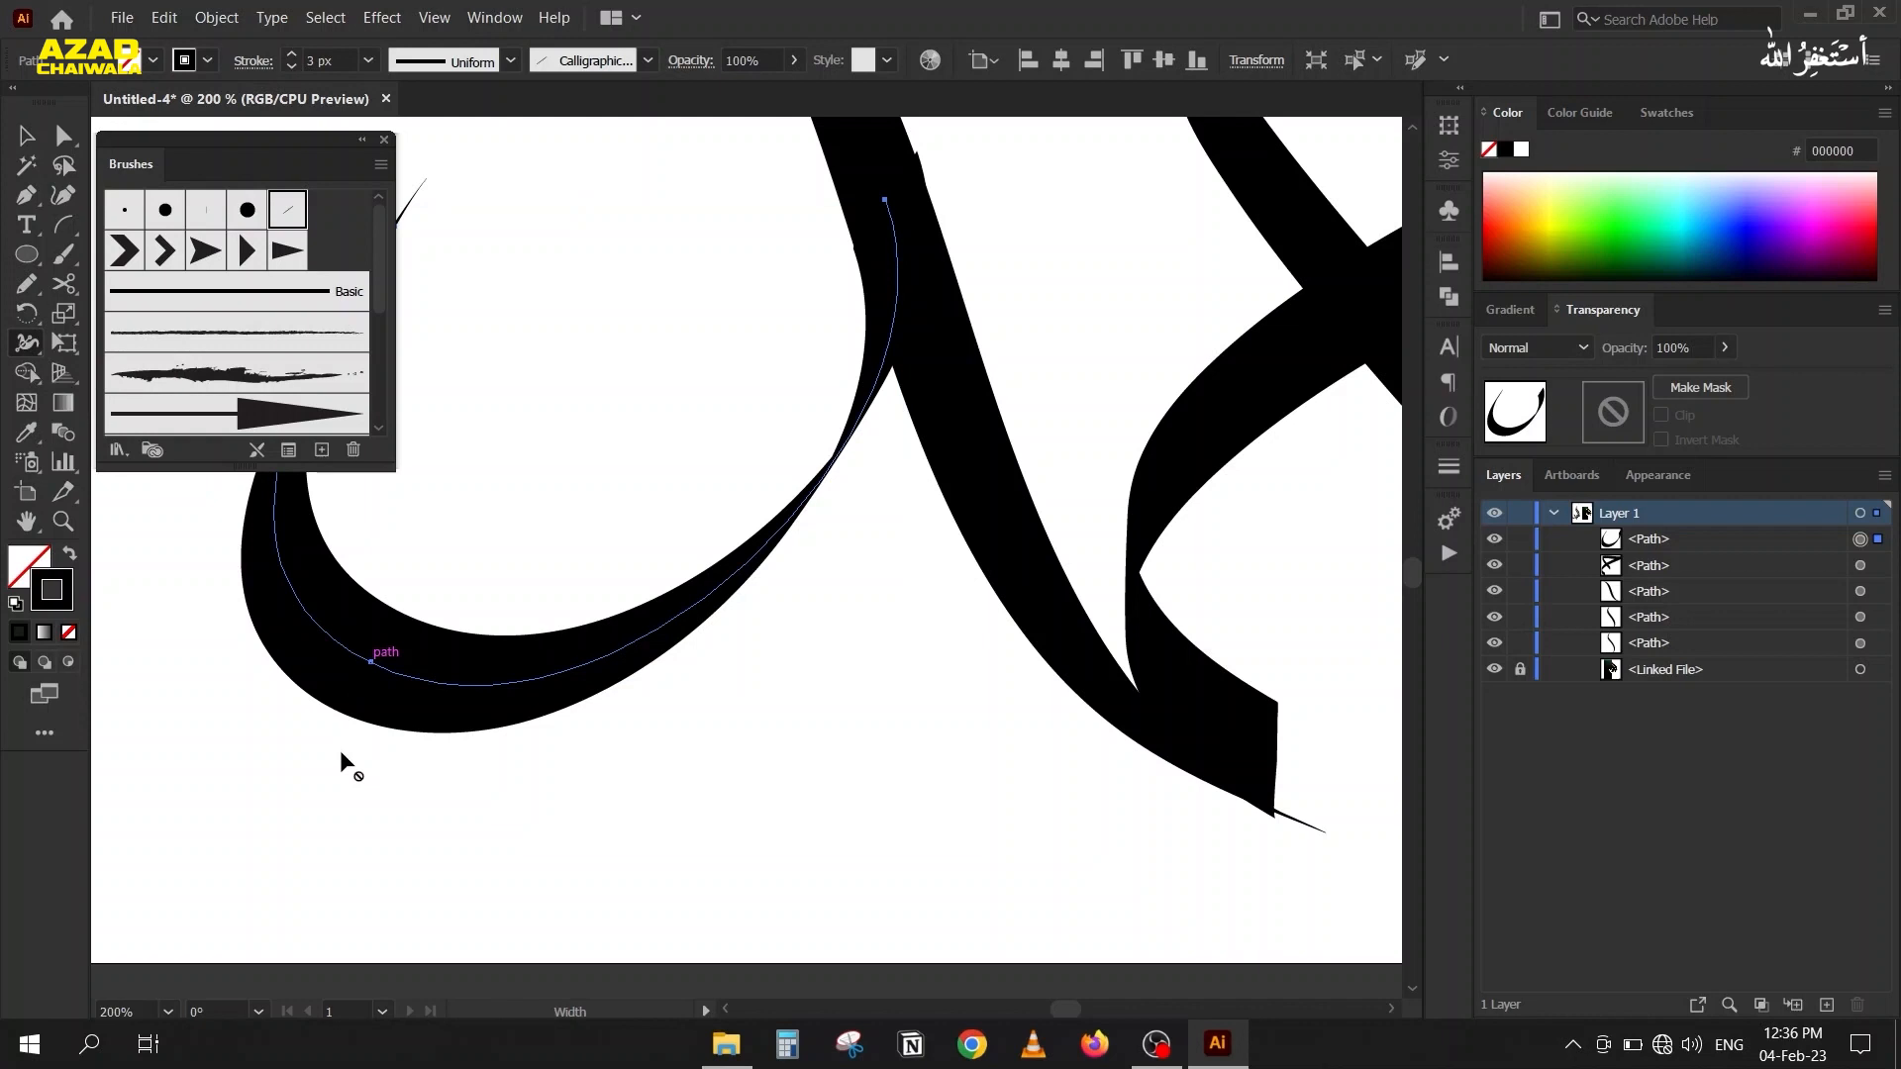
pyautogui.click(26, 136)
pyautogui.click(670, 322)
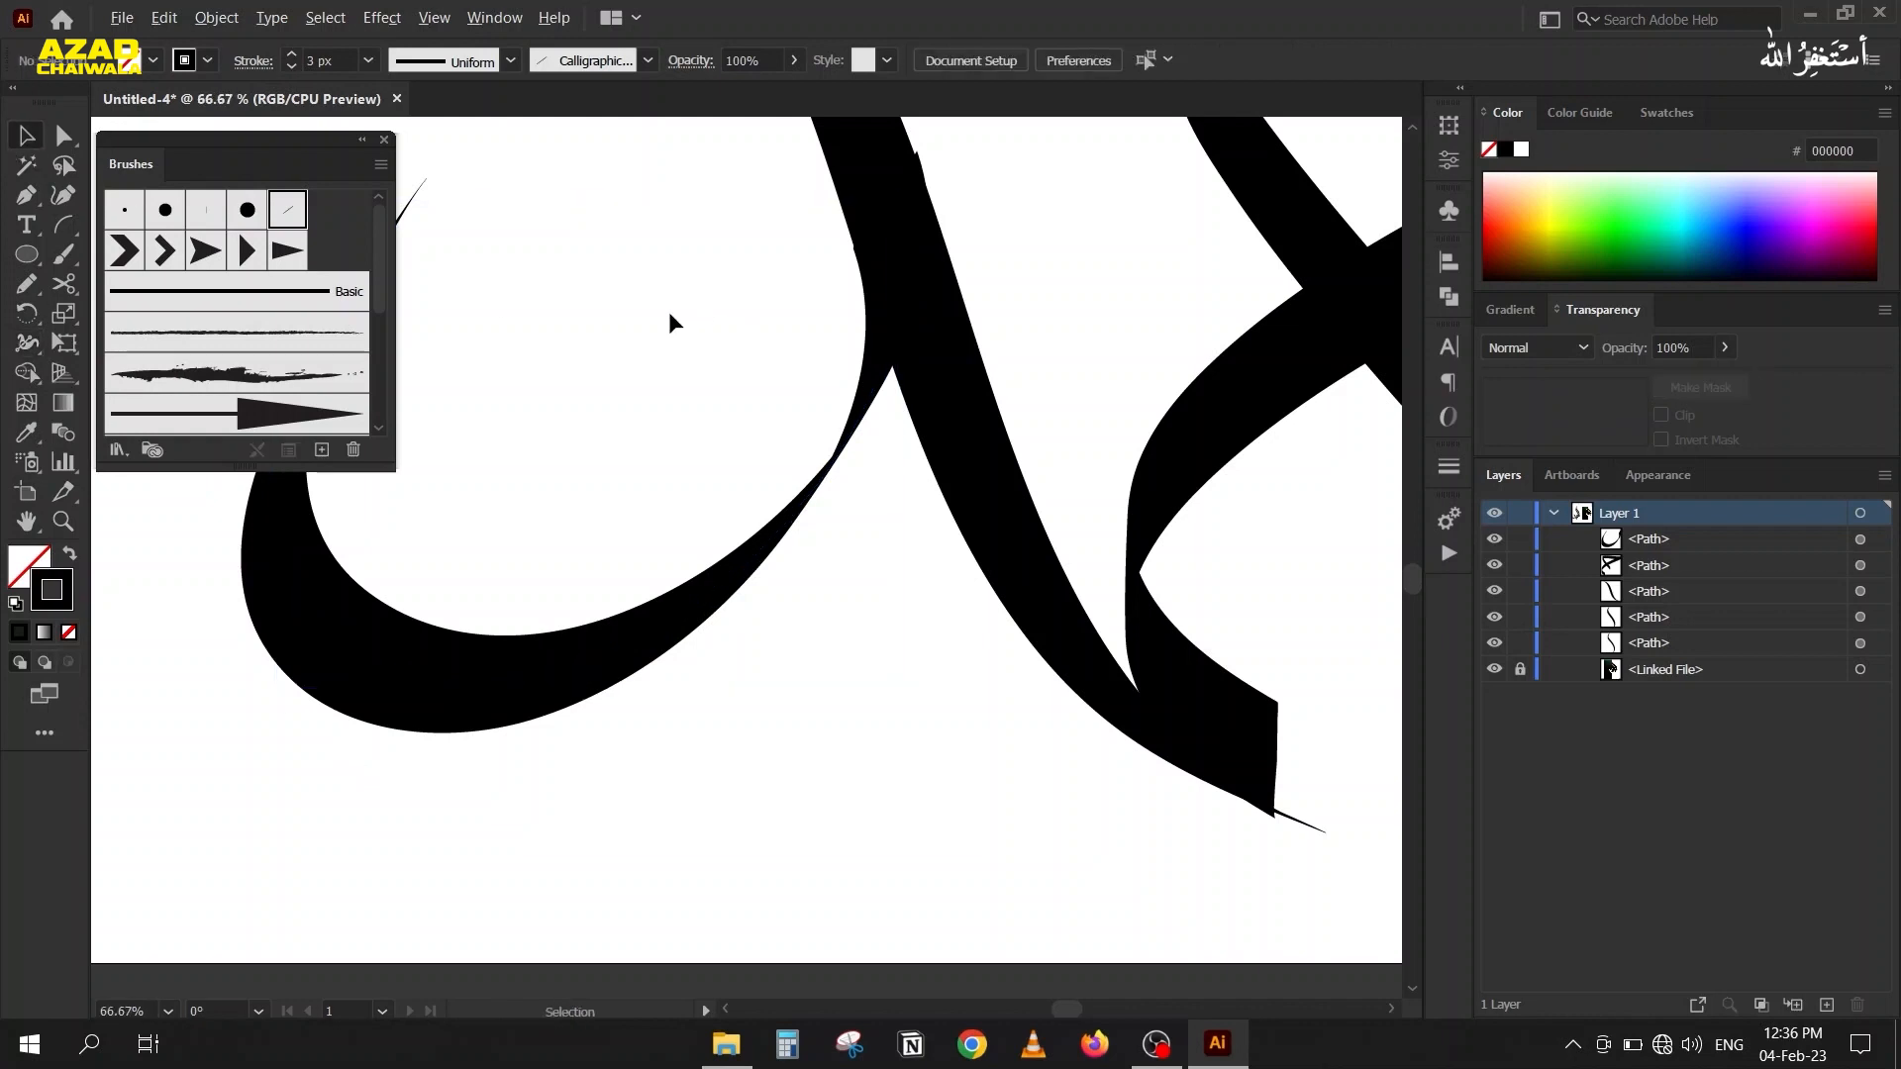
# Compare the whole drawing with the placed calligraphy and examine the joint of the S-shaped stroke and the triangular piece.
pyautogui.scroll(-3, 669, 313)
pyautogui.moveTo(627, 291); pyautogui.dragTo(662, 505)
pyautogui.scroll(-2, 620, 430)
pyautogui.moveTo(604, 447); pyautogui.dragTo(530, 515)
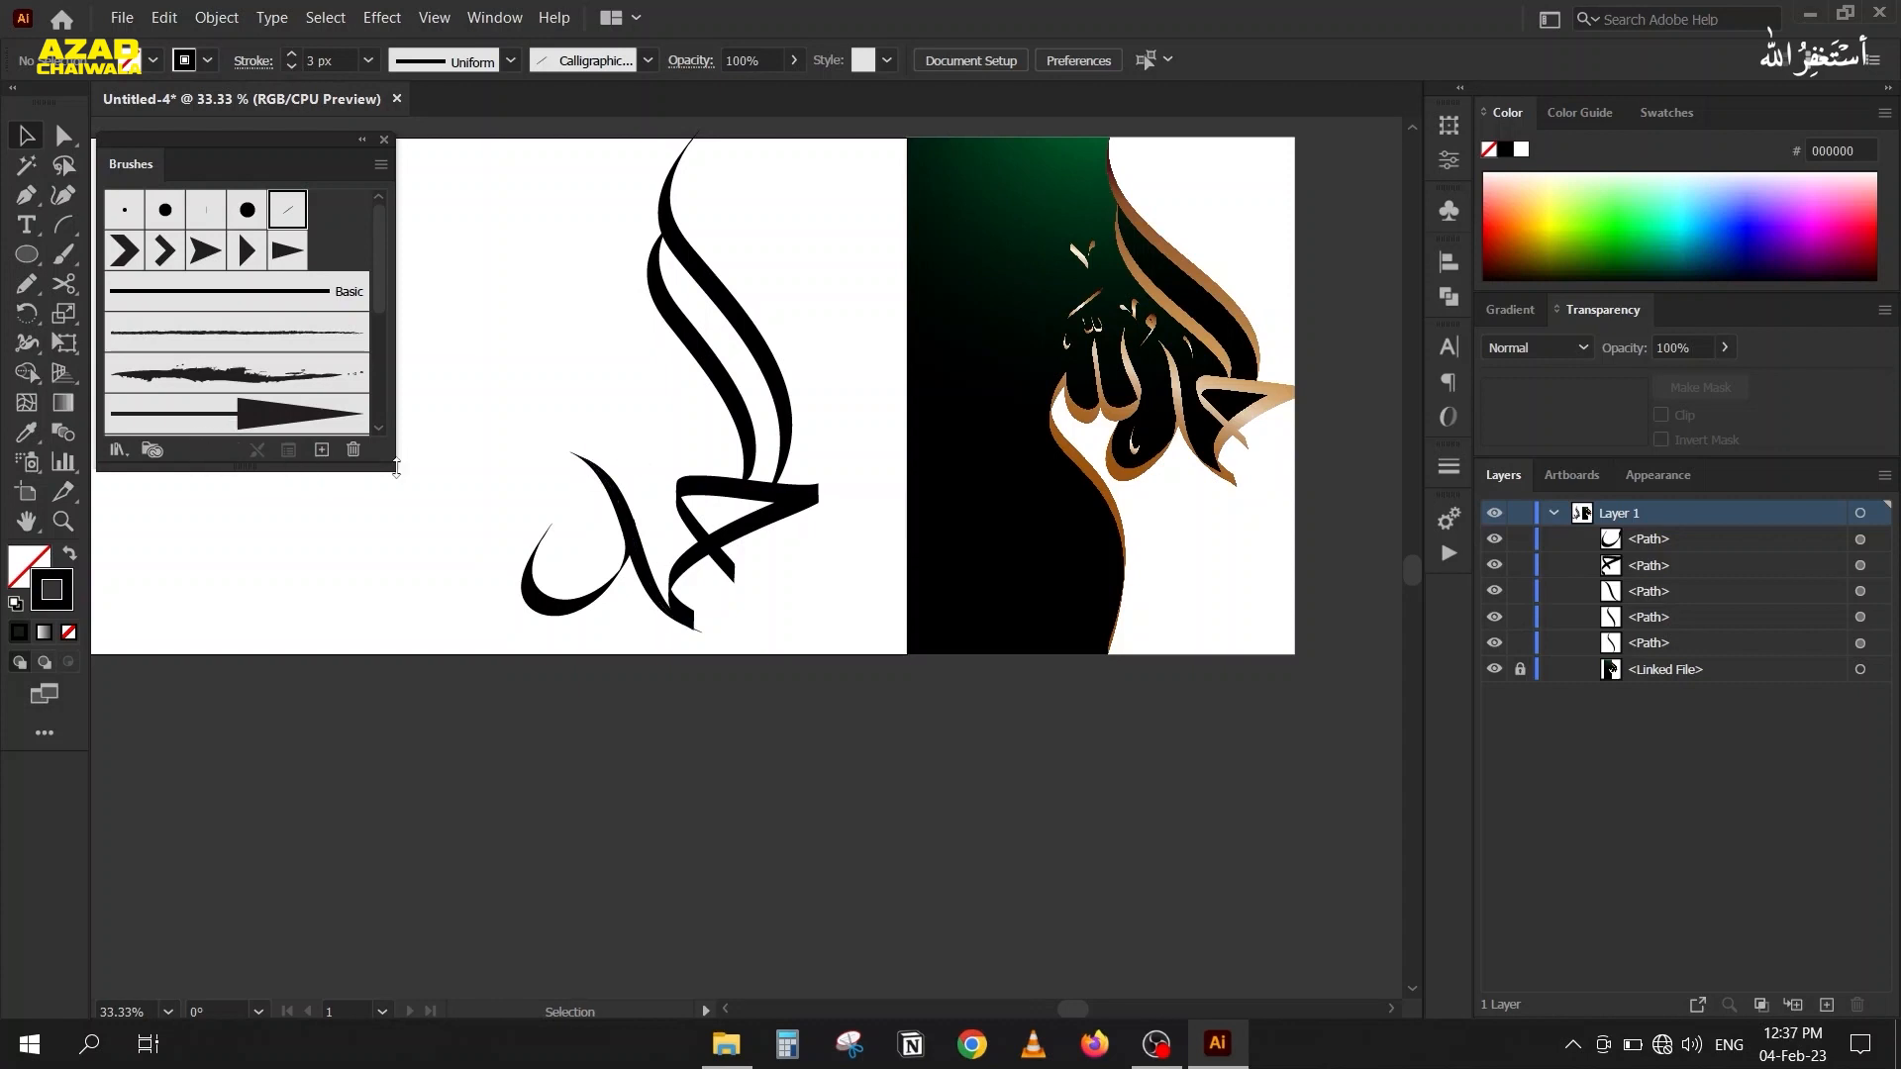
pyautogui.scroll(1, 550, 422)
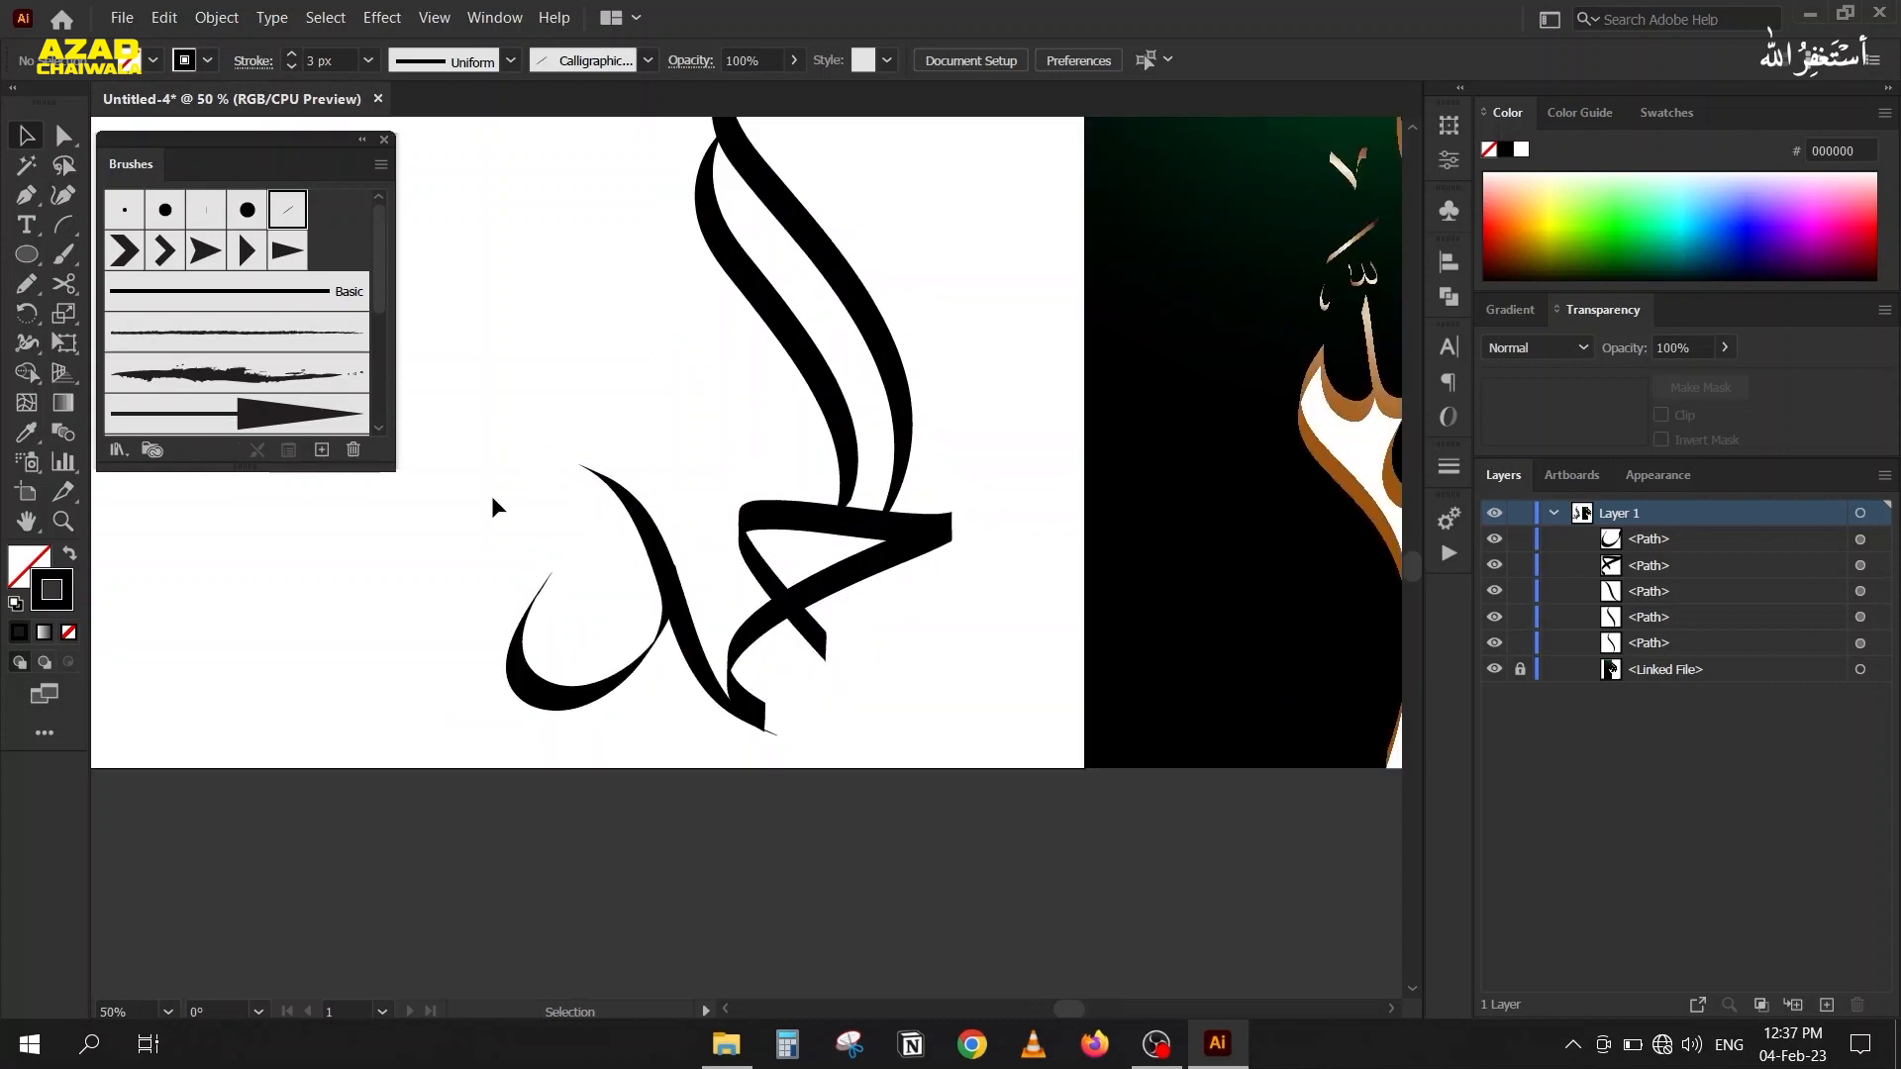
pyautogui.scroll(1, 738, 718)
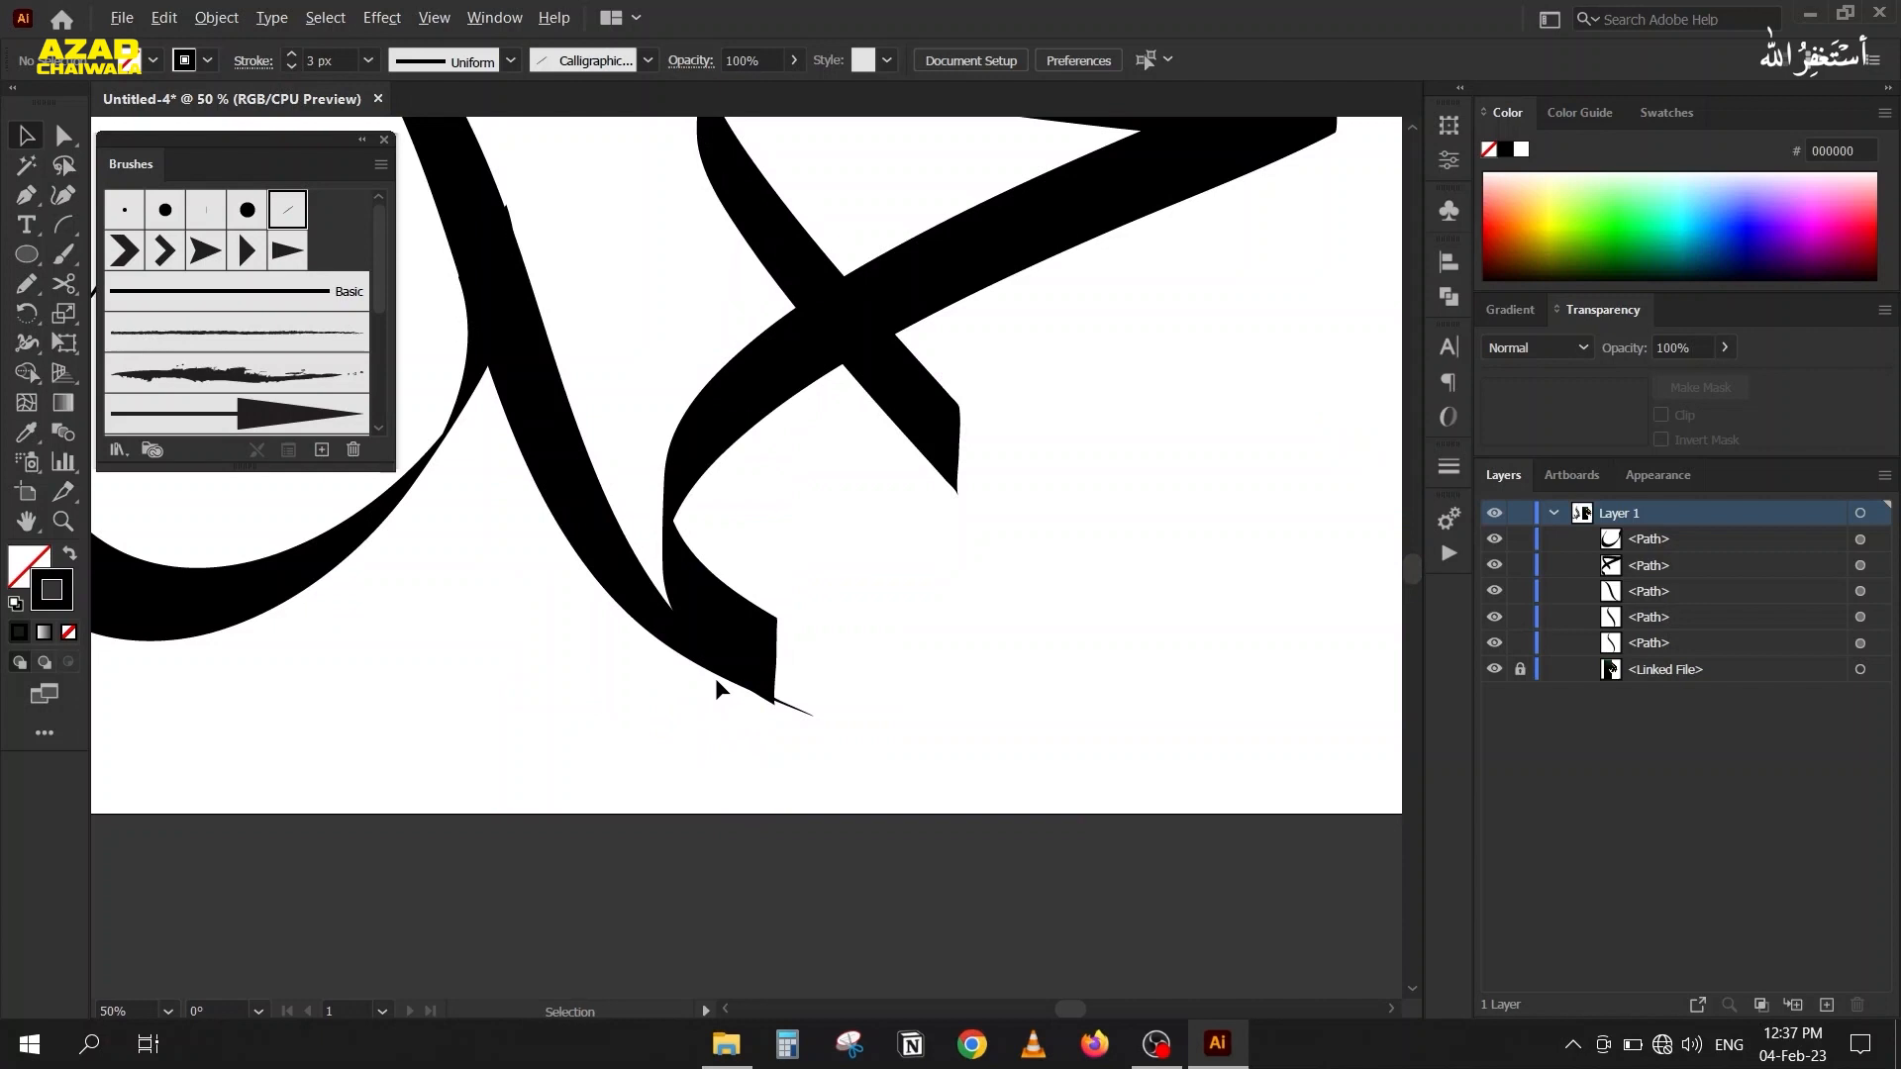
pyautogui.scroll(-1, 715, 678)
# Select all five calligraphic strokes and expand their appearance into filled shapes.
pyautogui.moveTo(728, 224); pyautogui.dragTo(402, 763)
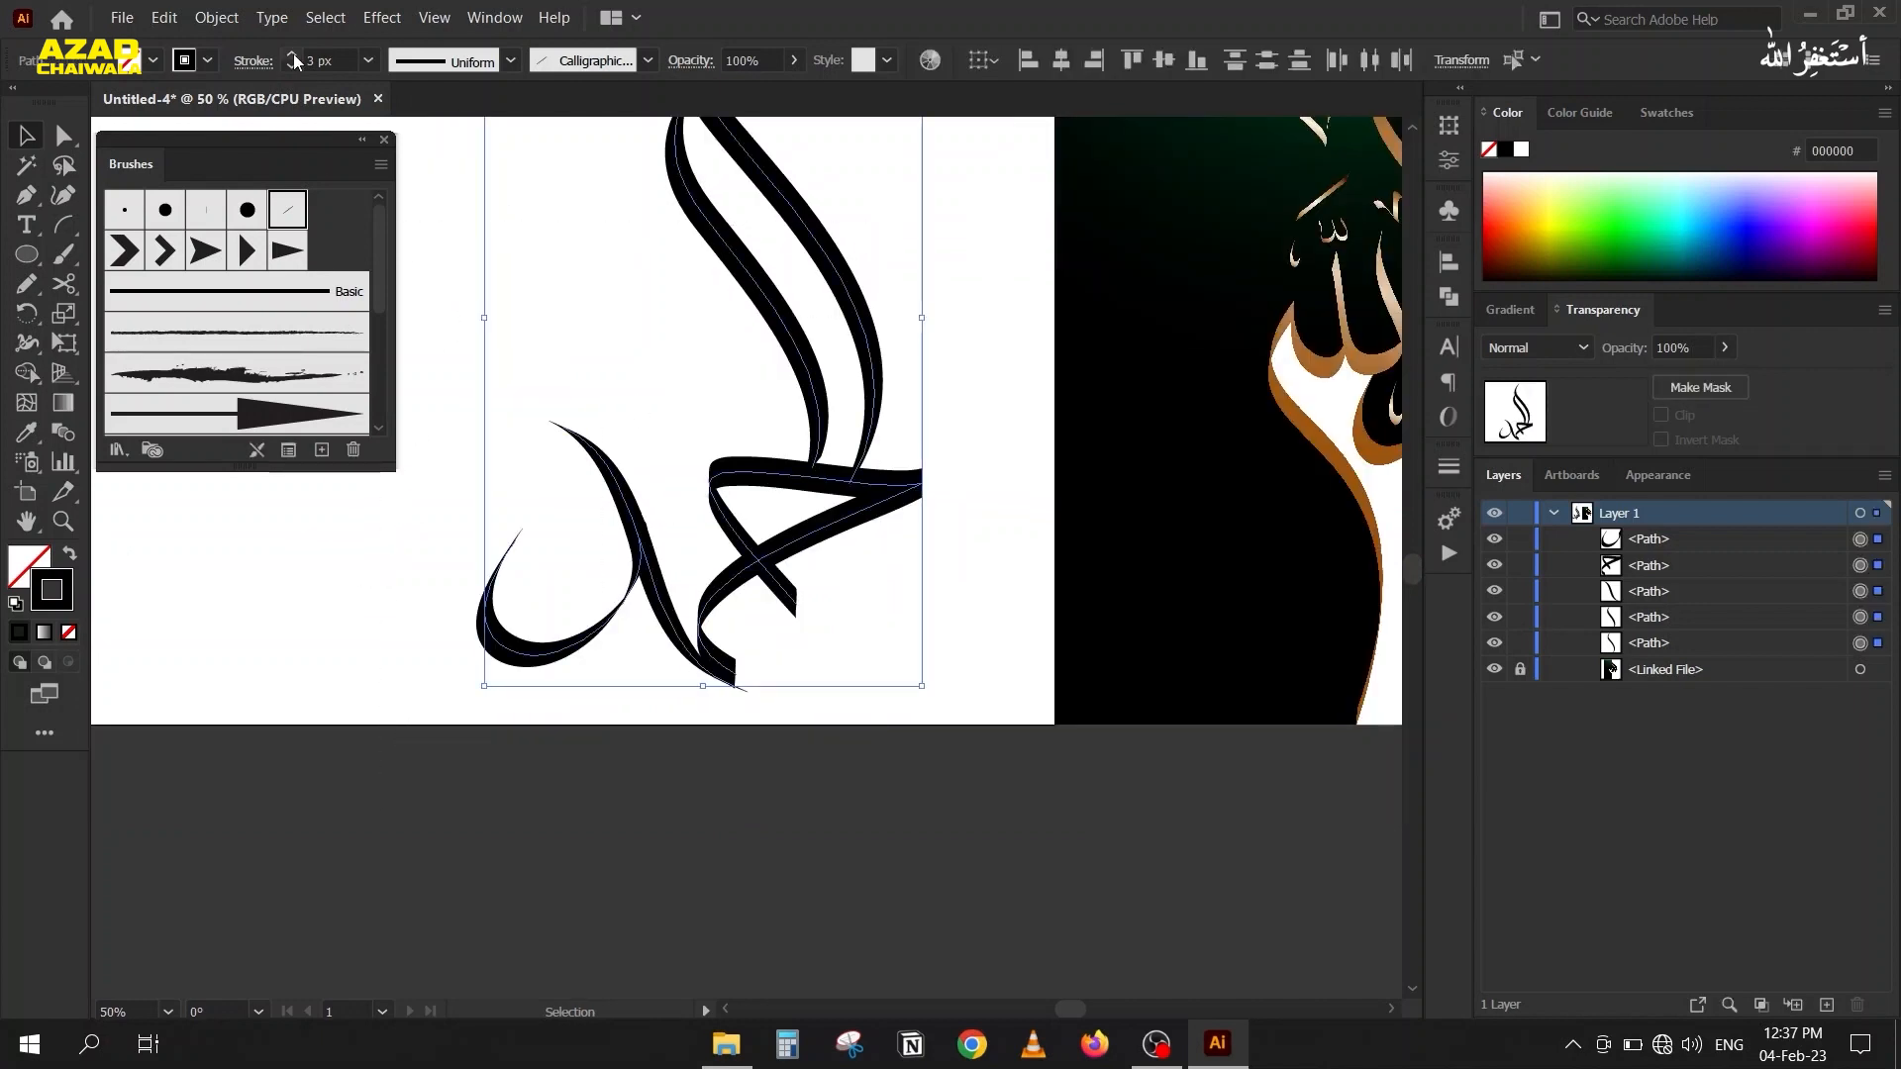
pyautogui.click(217, 16)
pyautogui.click(244, 296)
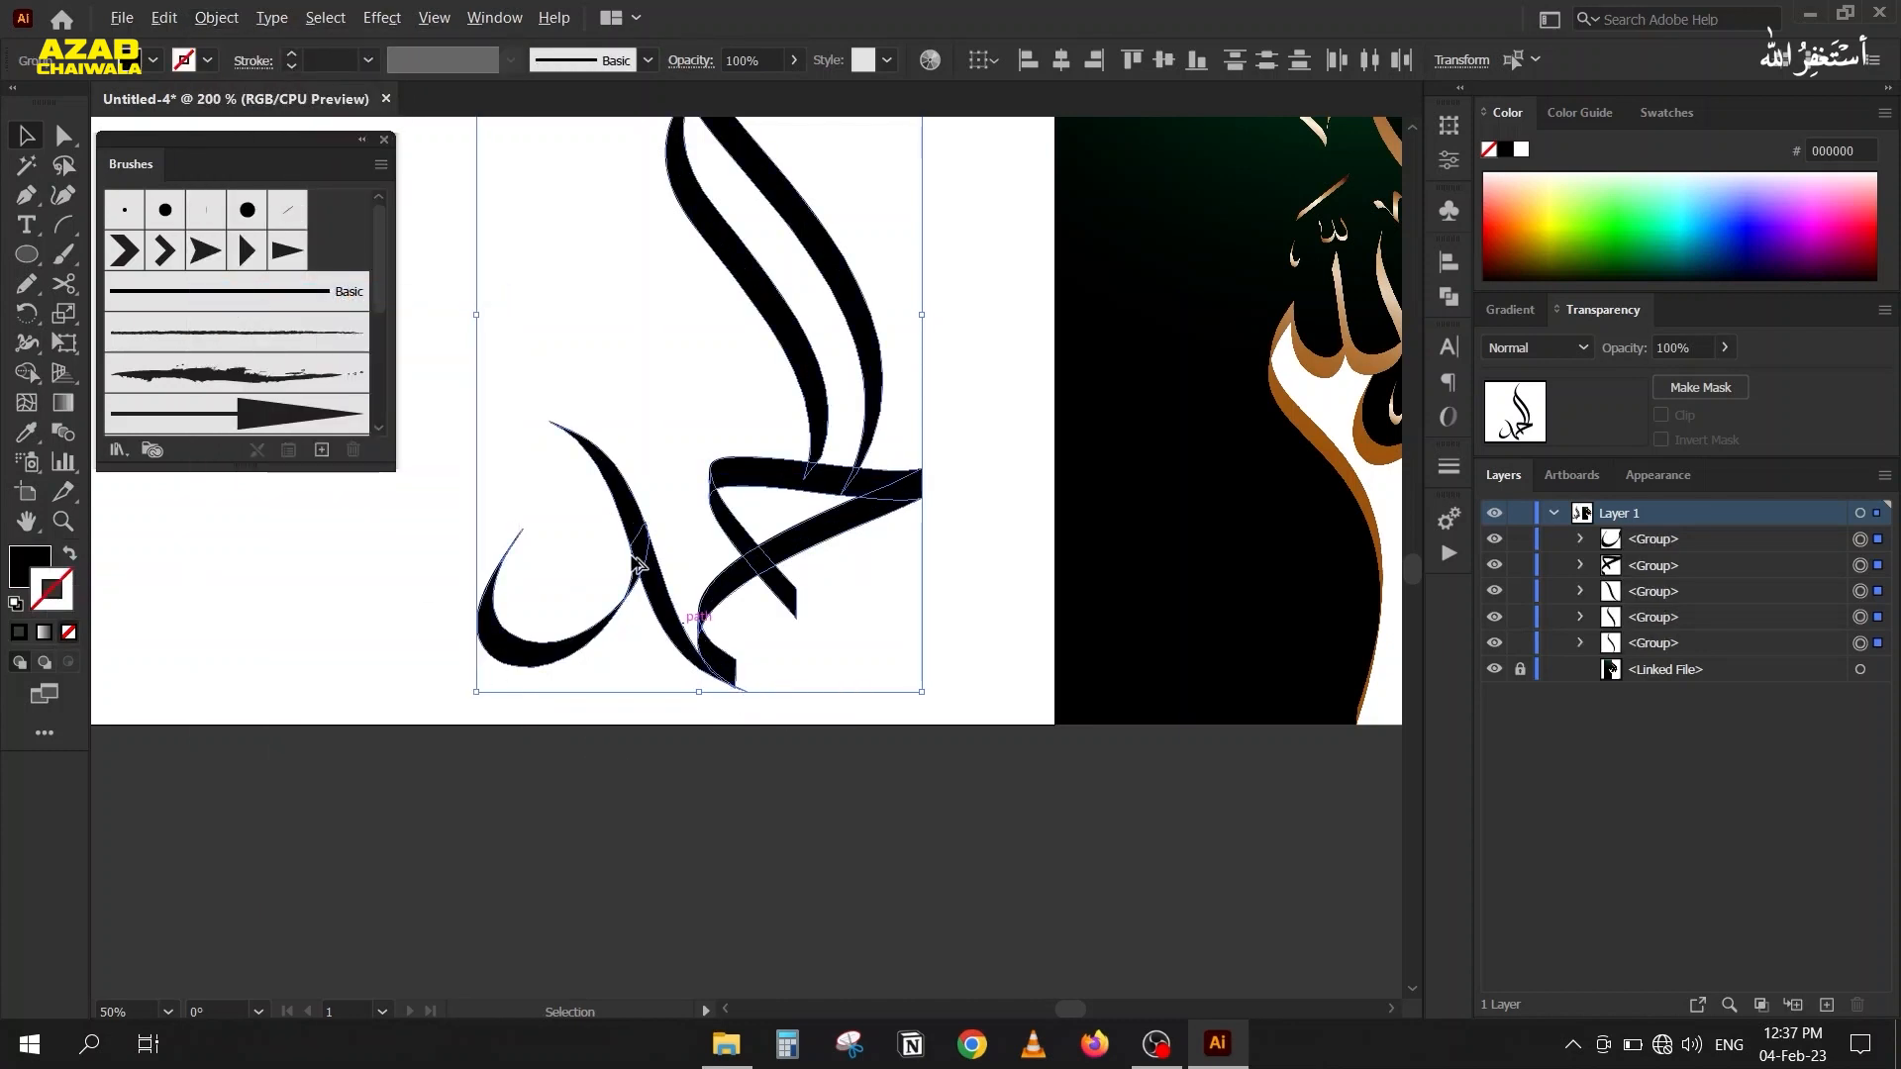
# Cut off the S-shaped stroke's thin tip protruding past the triangular piece's lower end with the Shape Builder tool.
pyautogui.scroll(4, 634, 569)
pyautogui.moveTo(853, 784); pyautogui.dragTo(620, 238)
pyautogui.scroll(2, 822, 530)
pyautogui.hotkey('shift', 'm')
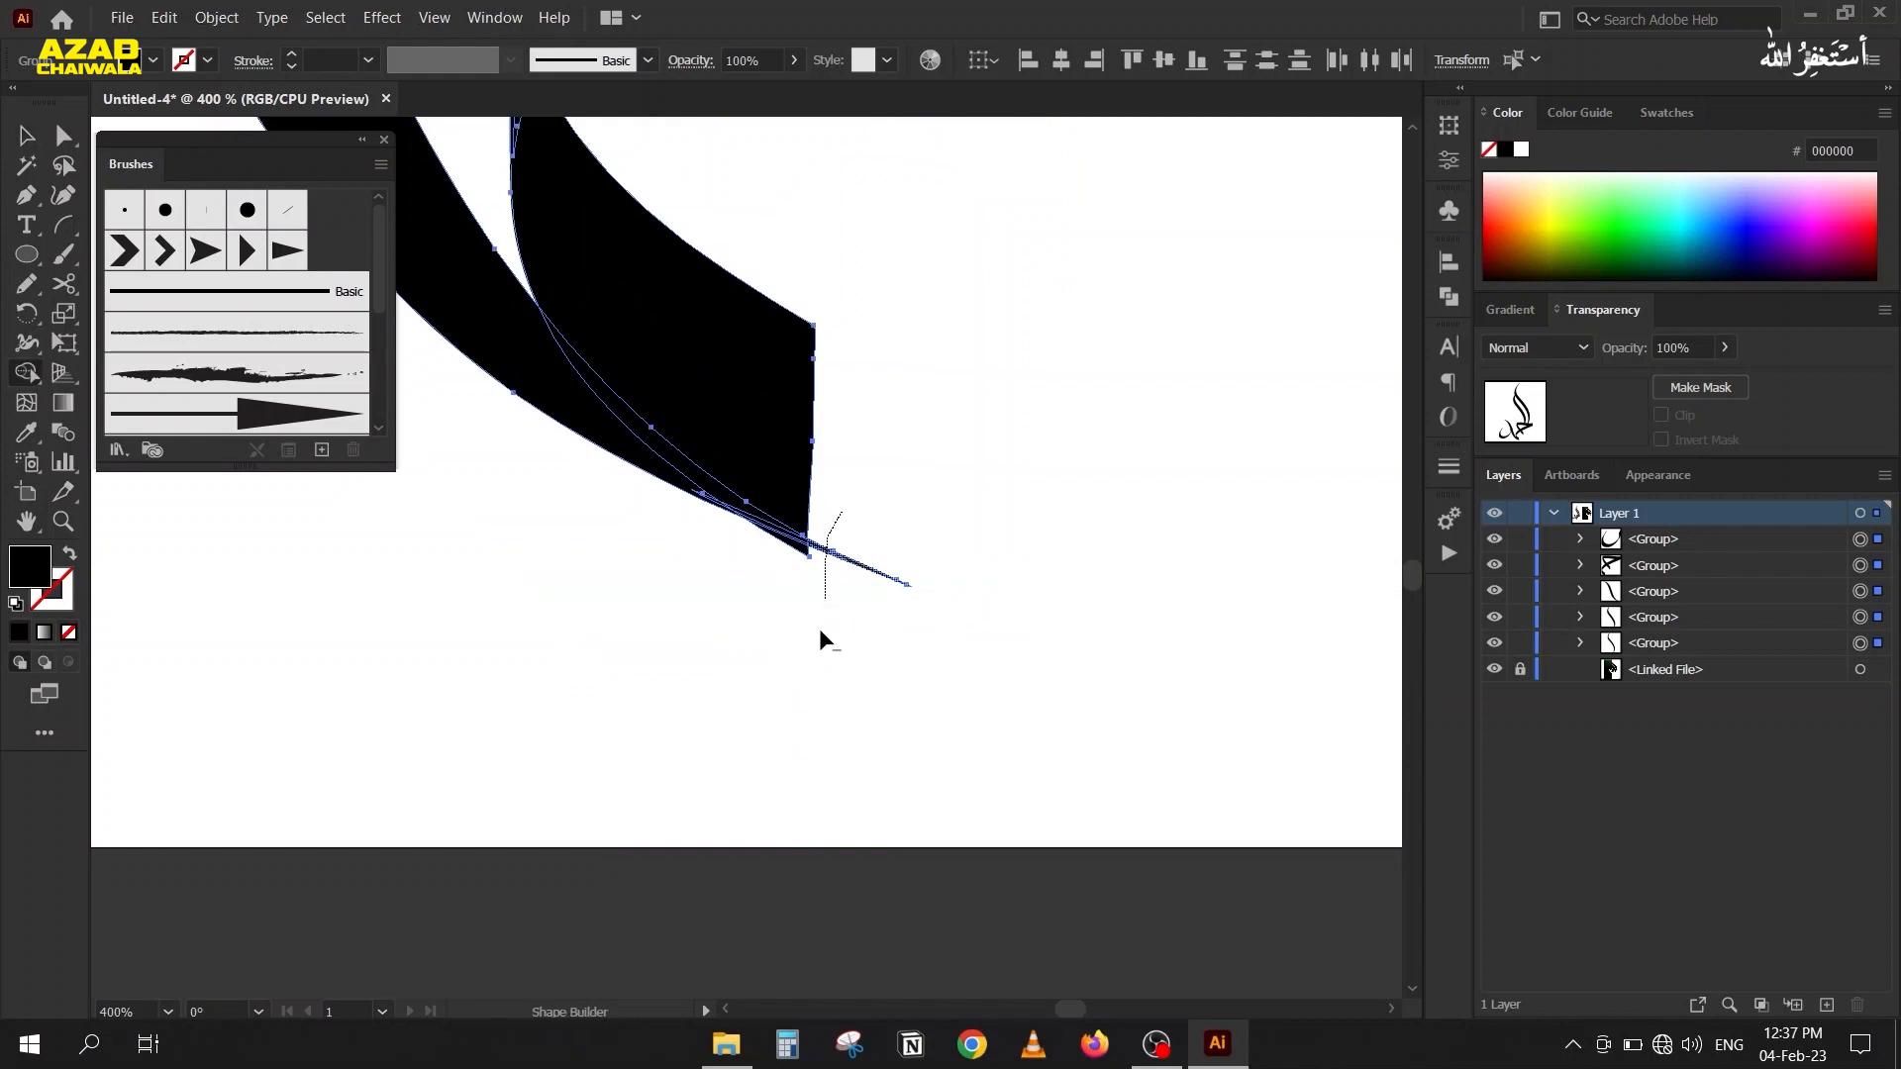
pyautogui.scroll(5, 807, 544)
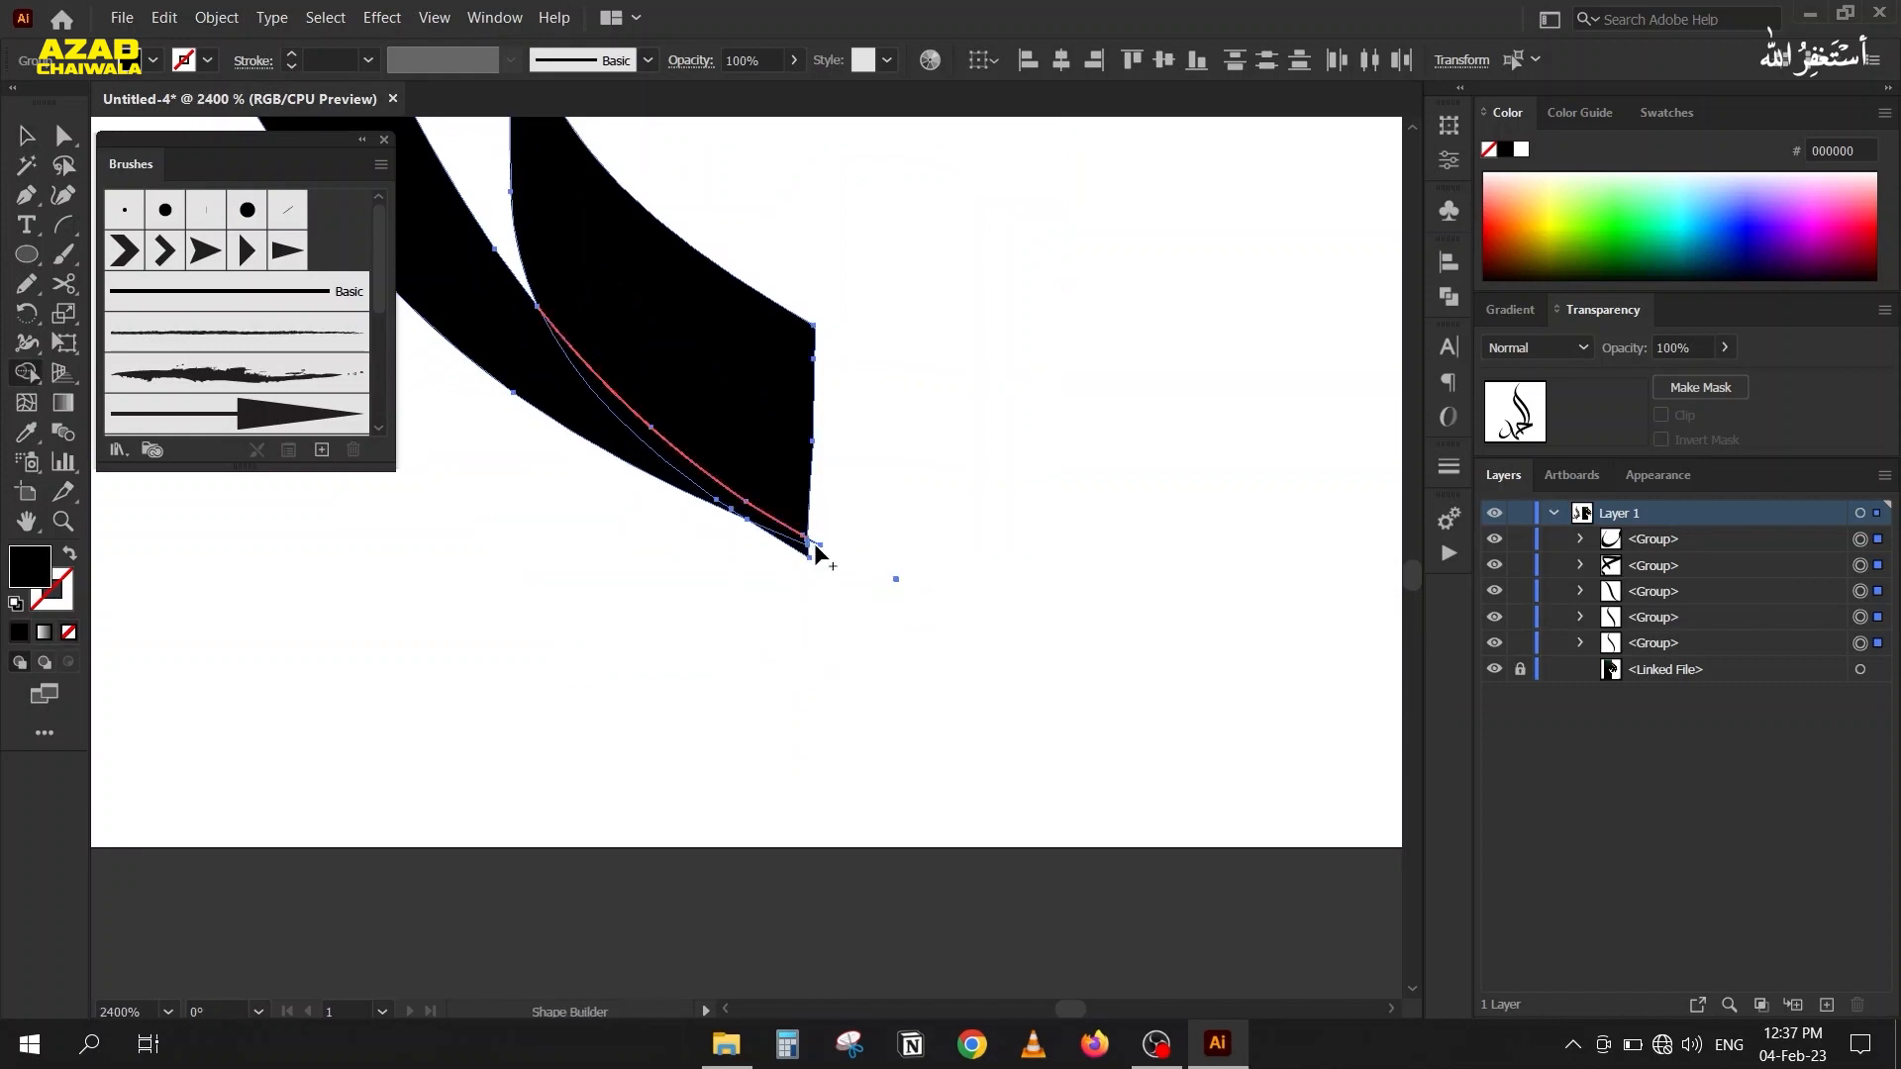
pyautogui.scroll(-5, 913, 592)
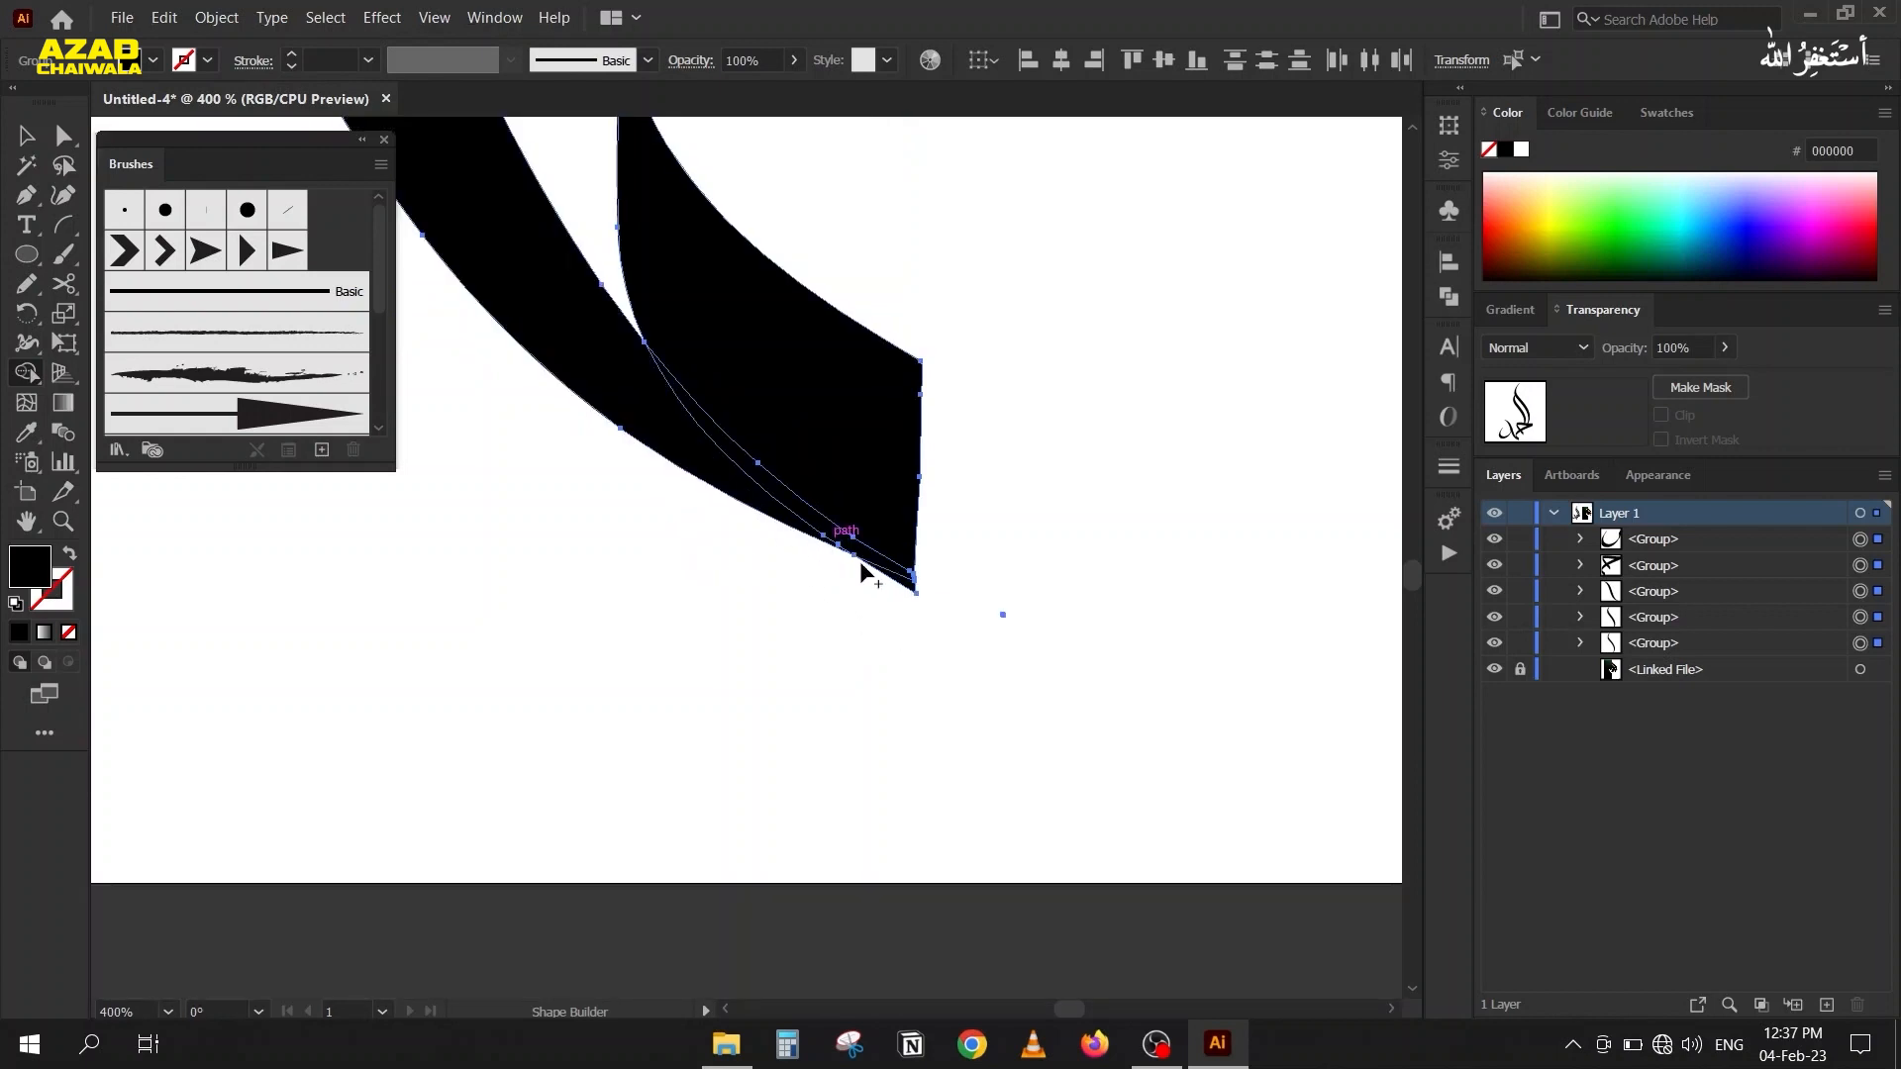
# Remove the bowl's small corner sticking out of the S-shaped stroke's right edge with the Shape Builder tool.
pyautogui.scroll(-3, 709, 584)
pyautogui.moveTo(590, 581); pyautogui.dragTo(1007, 848)
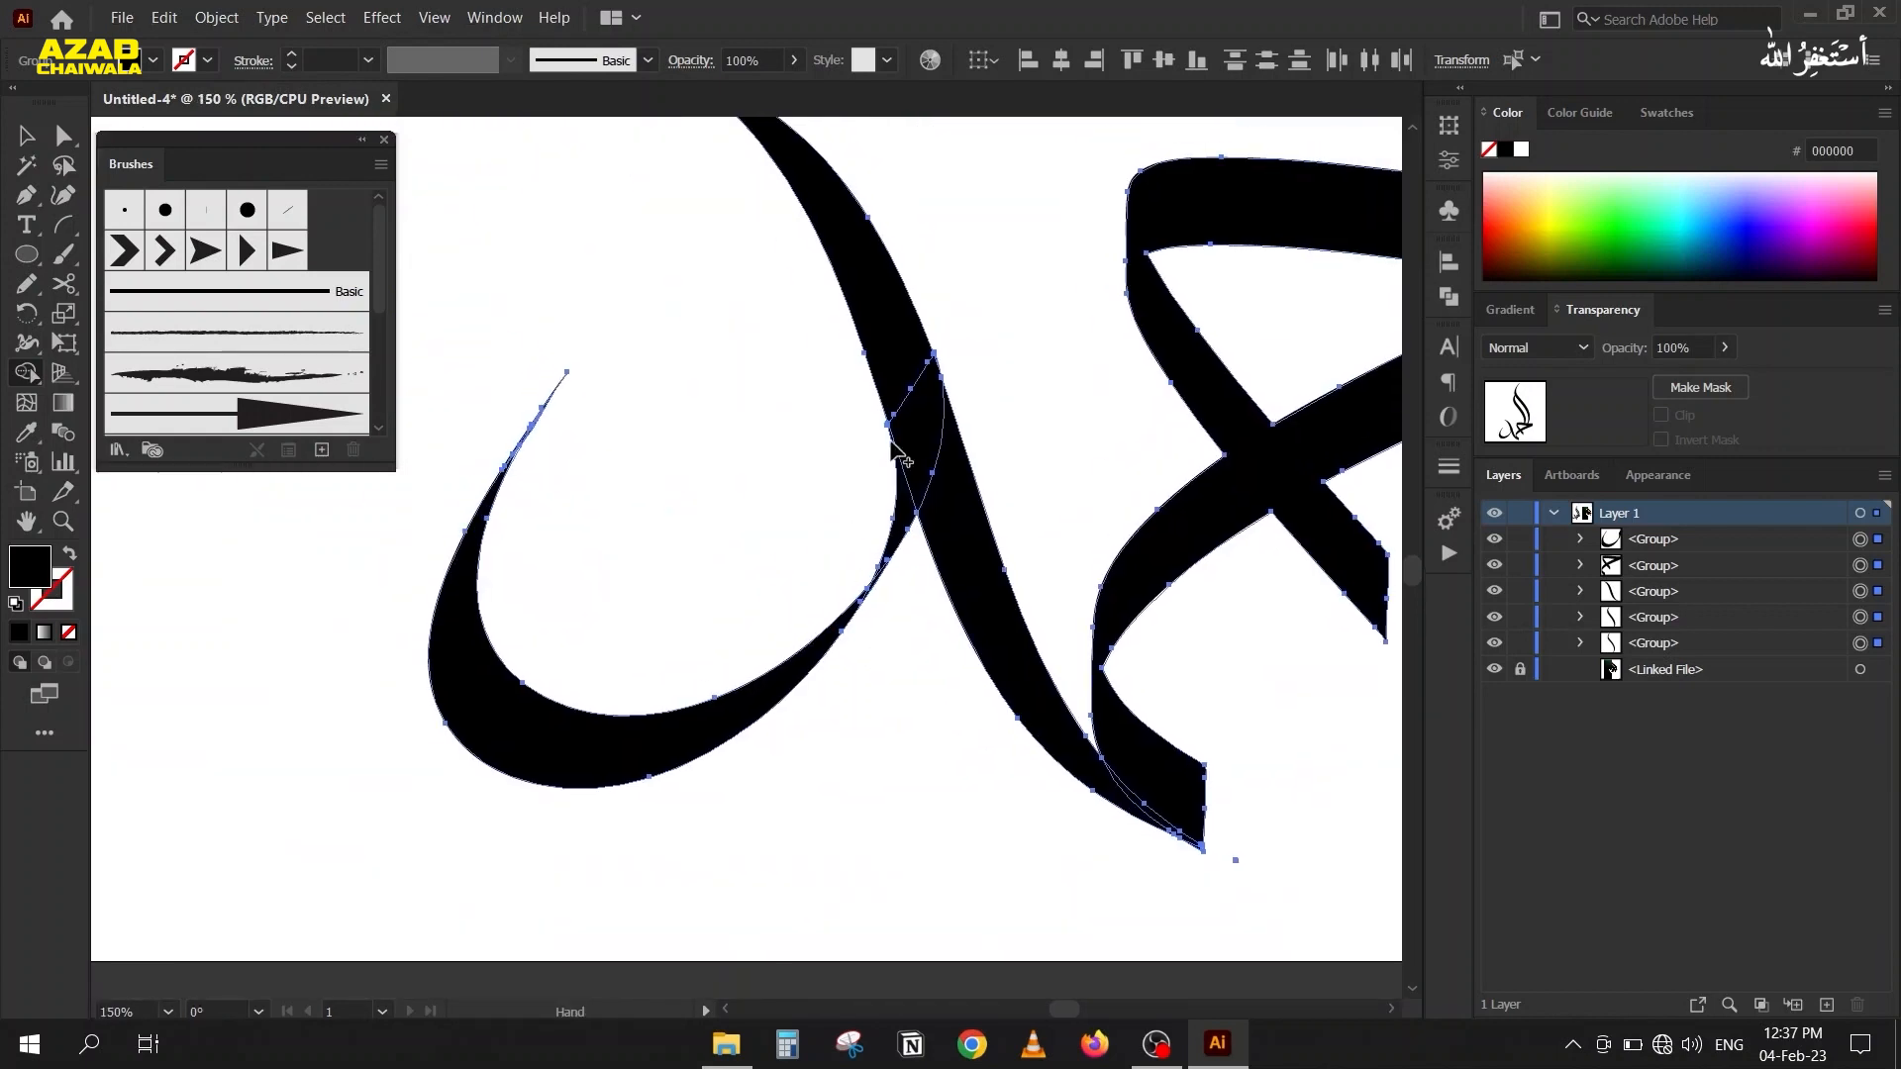
pyautogui.scroll(4, 910, 345)
pyautogui.scroll(3, 968, 373)
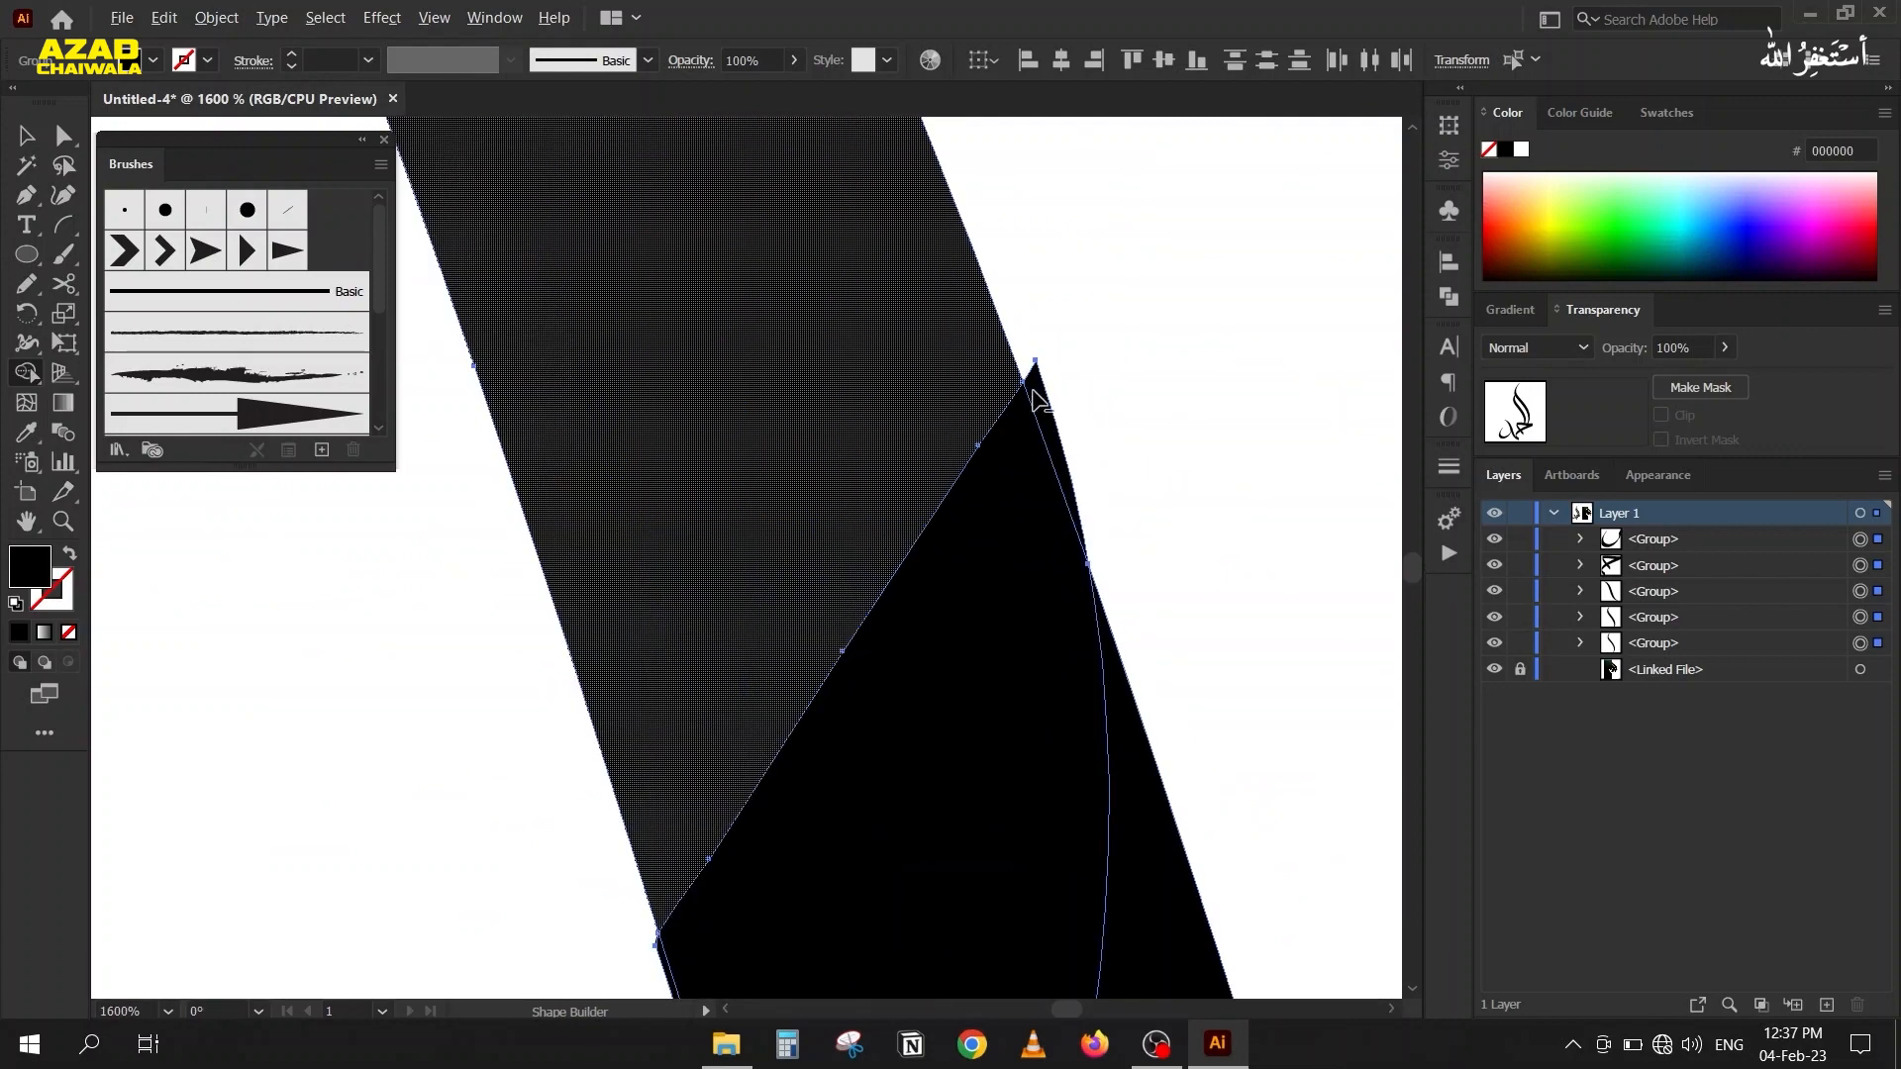
pyautogui.keyDown('alt'); pyautogui.click(1057, 409); pyautogui.keyUp('alt')
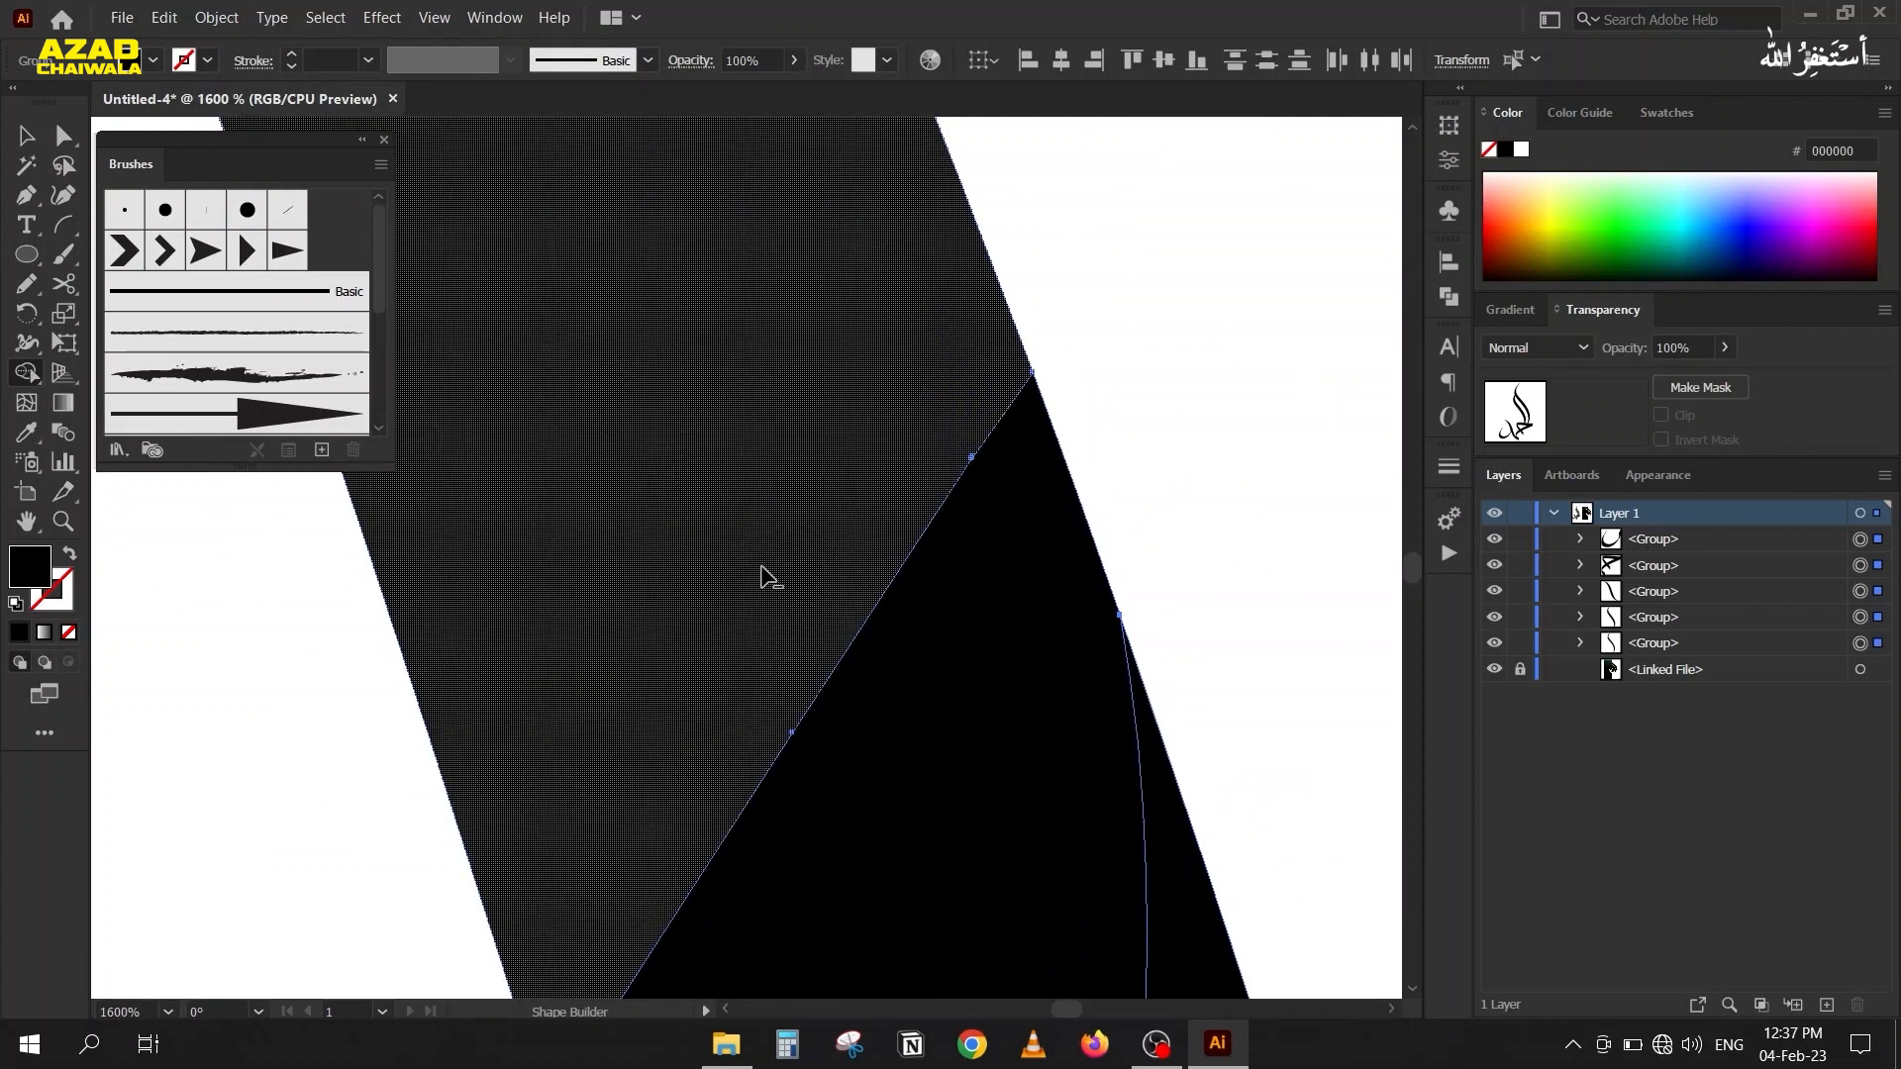
pyautogui.scroll(-3, 796, 541)
pyautogui.scroll(2, 689, 564)
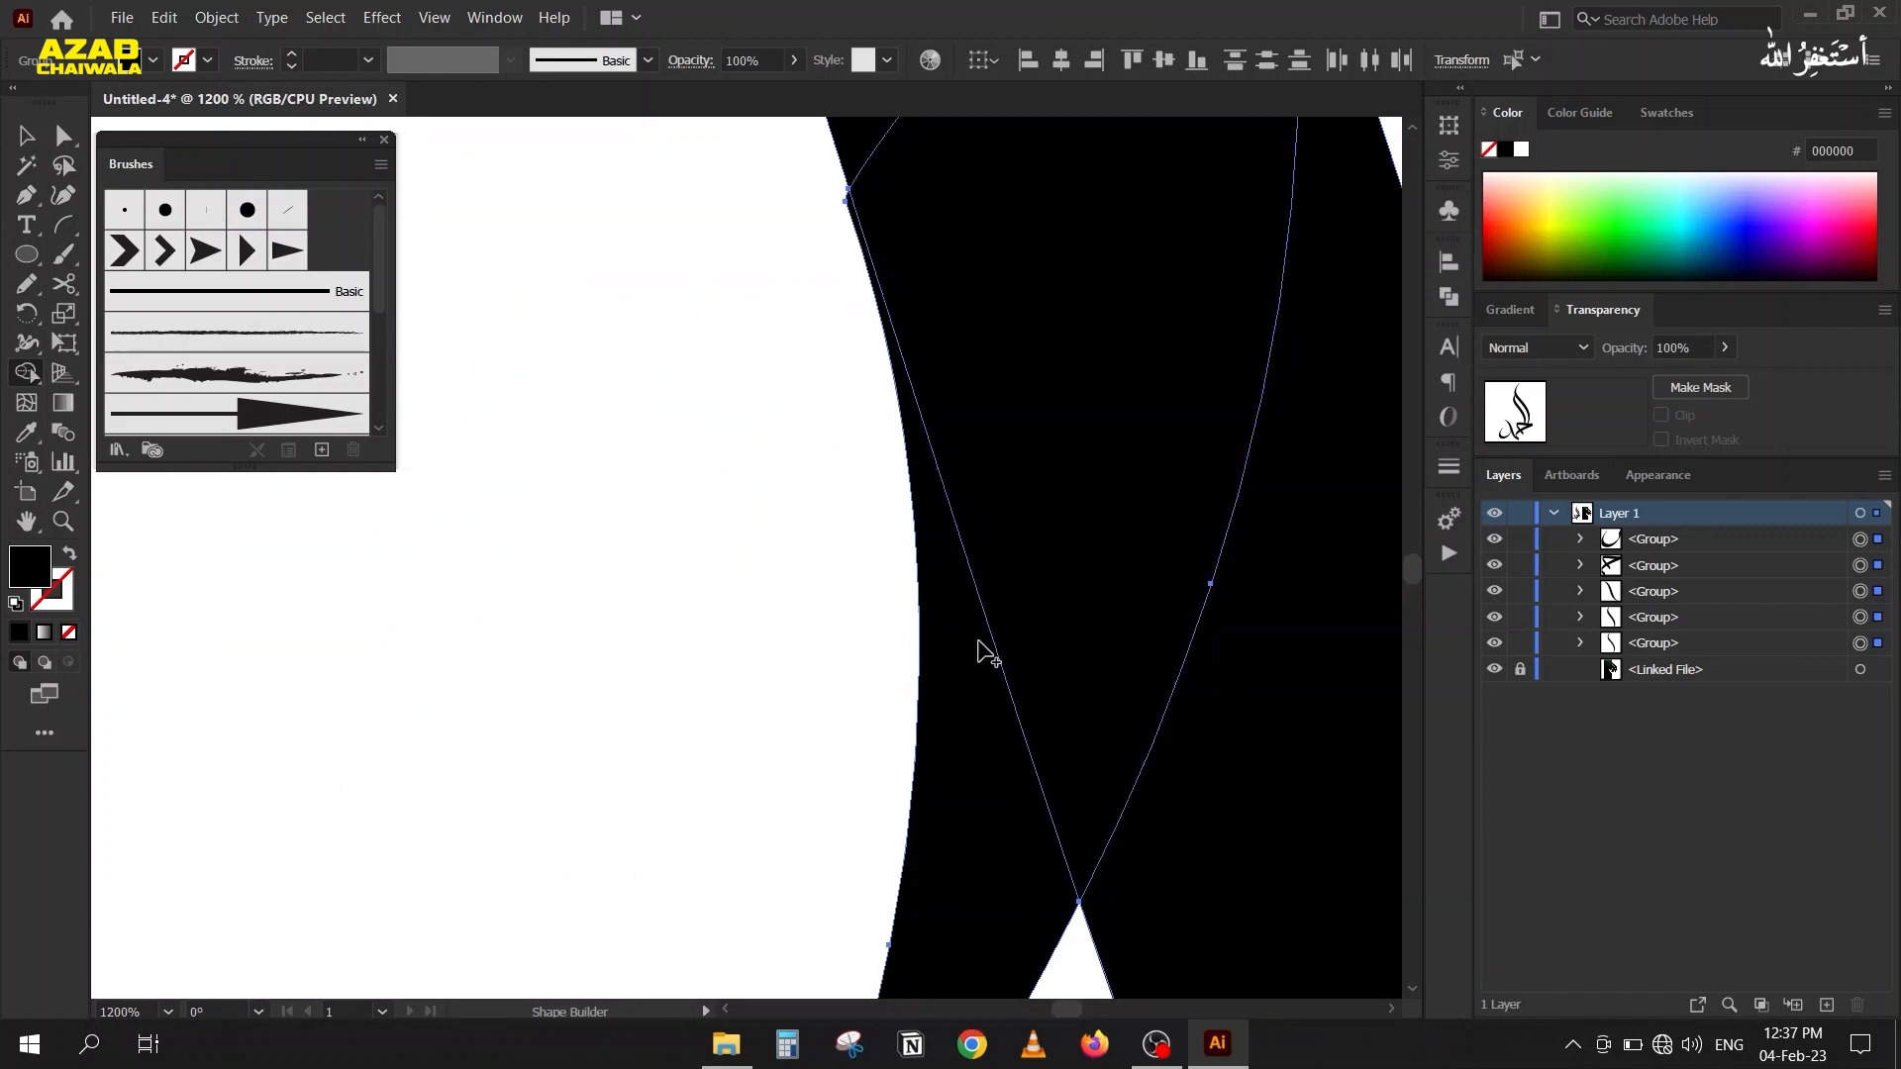
# Merge all the expanded calligraphy strokes into one shape with Pathfinder's Unite.
pyautogui.click(944, 634)
pyautogui.click(60, 133)
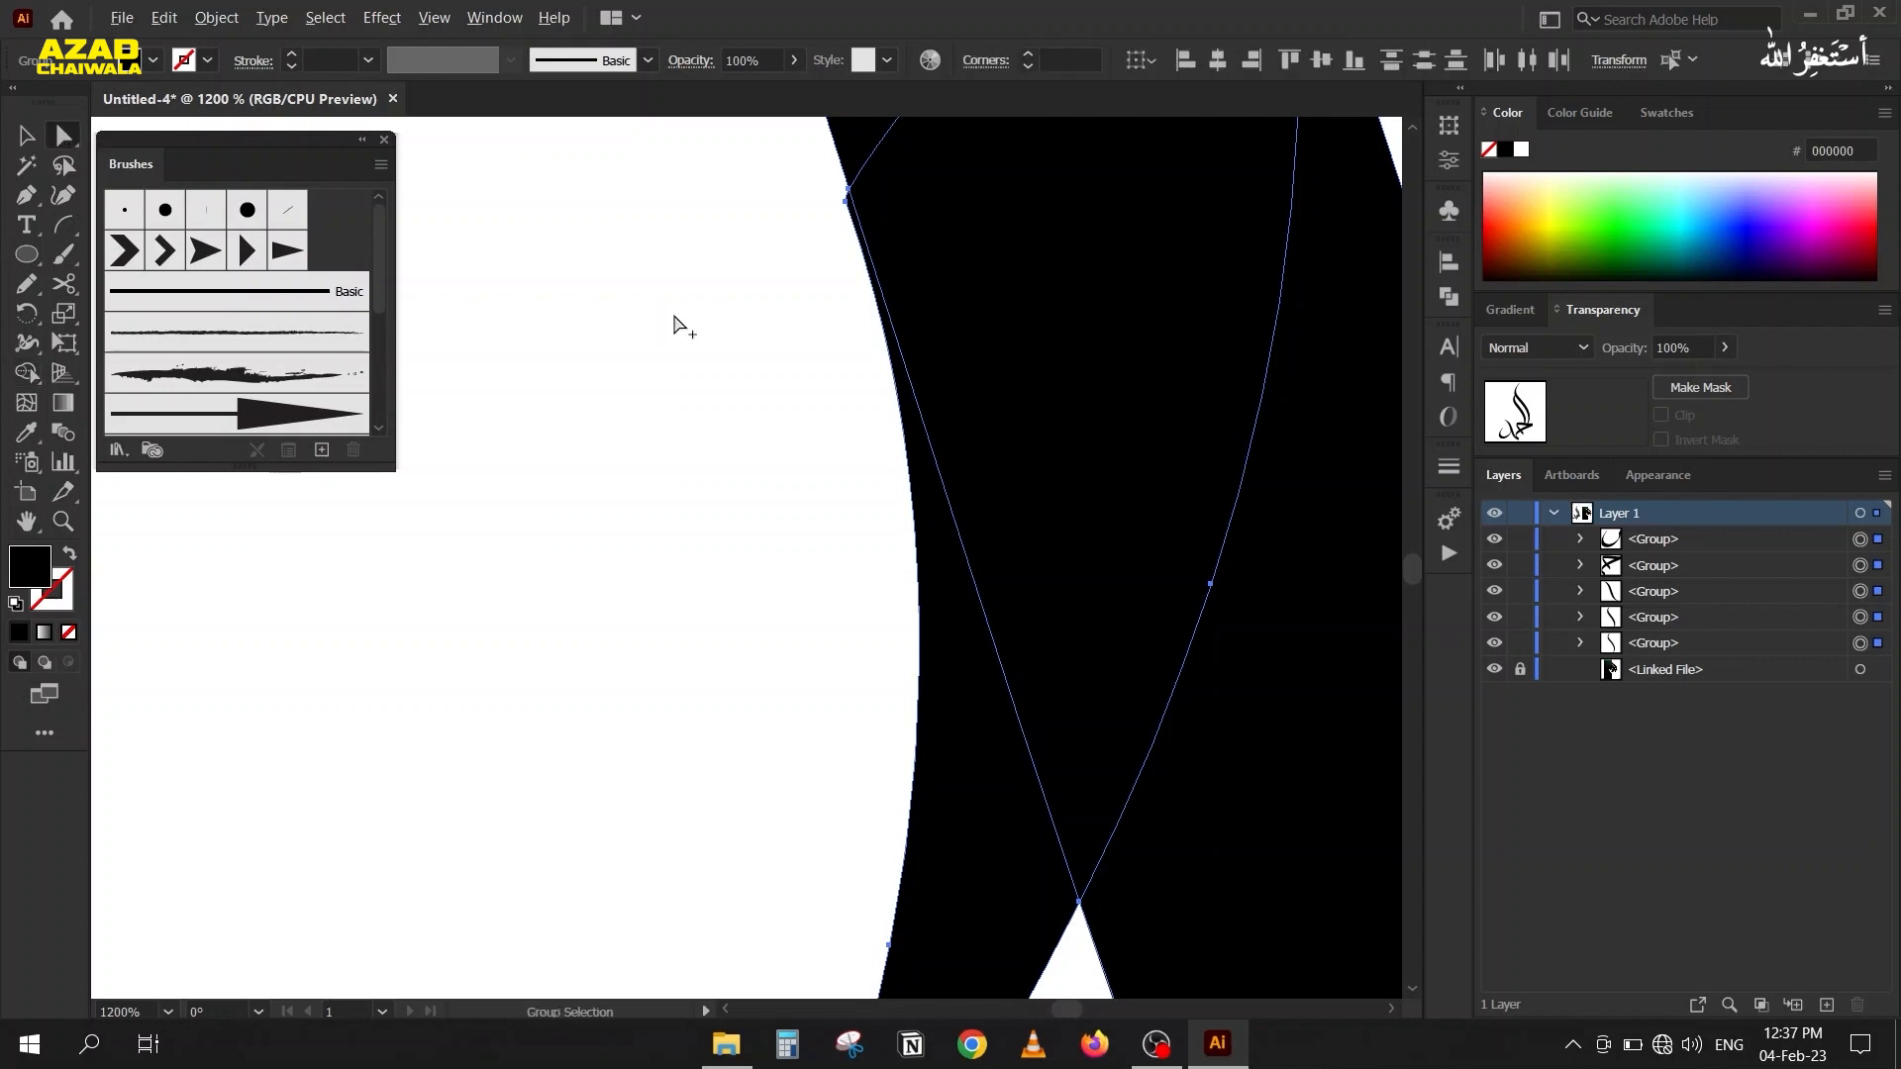
pyautogui.scroll(-7, 677, 324)
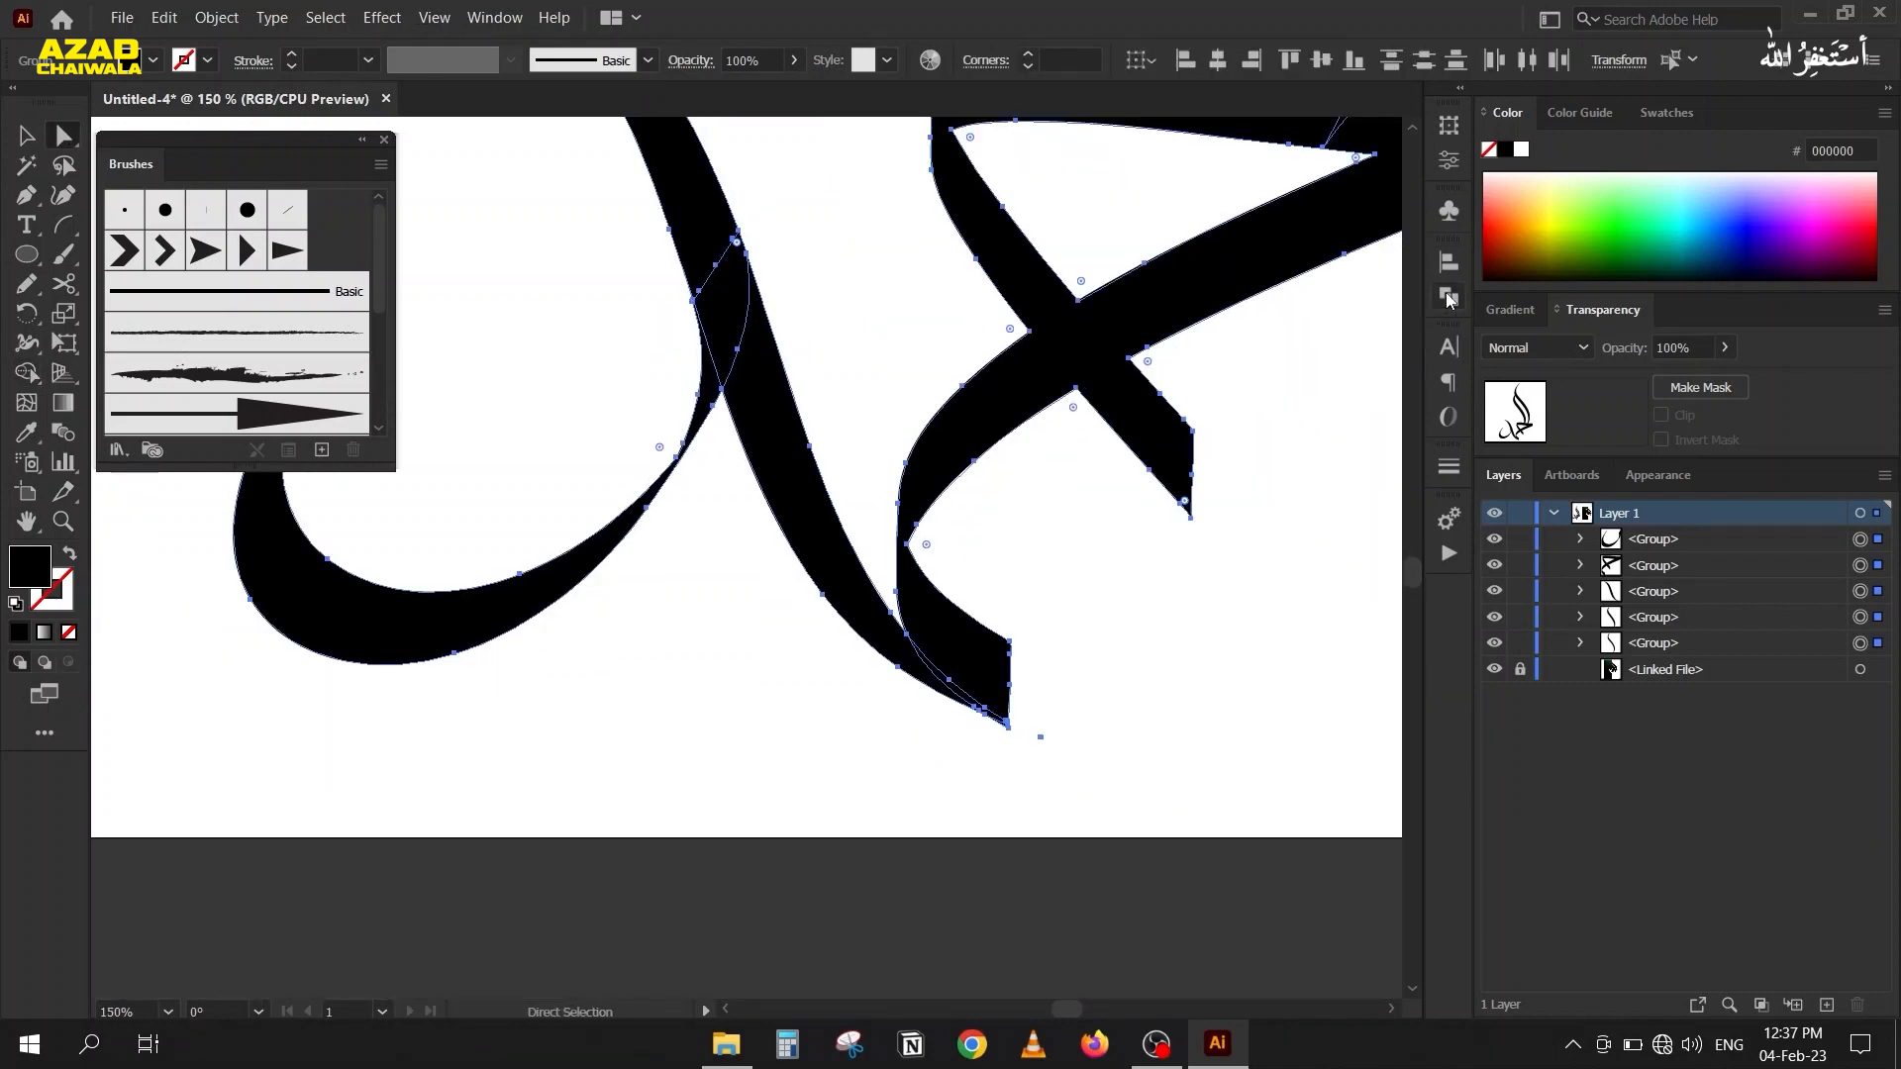
pyautogui.click(1447, 298)
pyautogui.click(1160, 317)
# Try deleting the extra anchor point at the notch where the bowl joins the S-shaped stroke, with and without preserving the curve.
pyautogui.scroll(8, 722, 254)
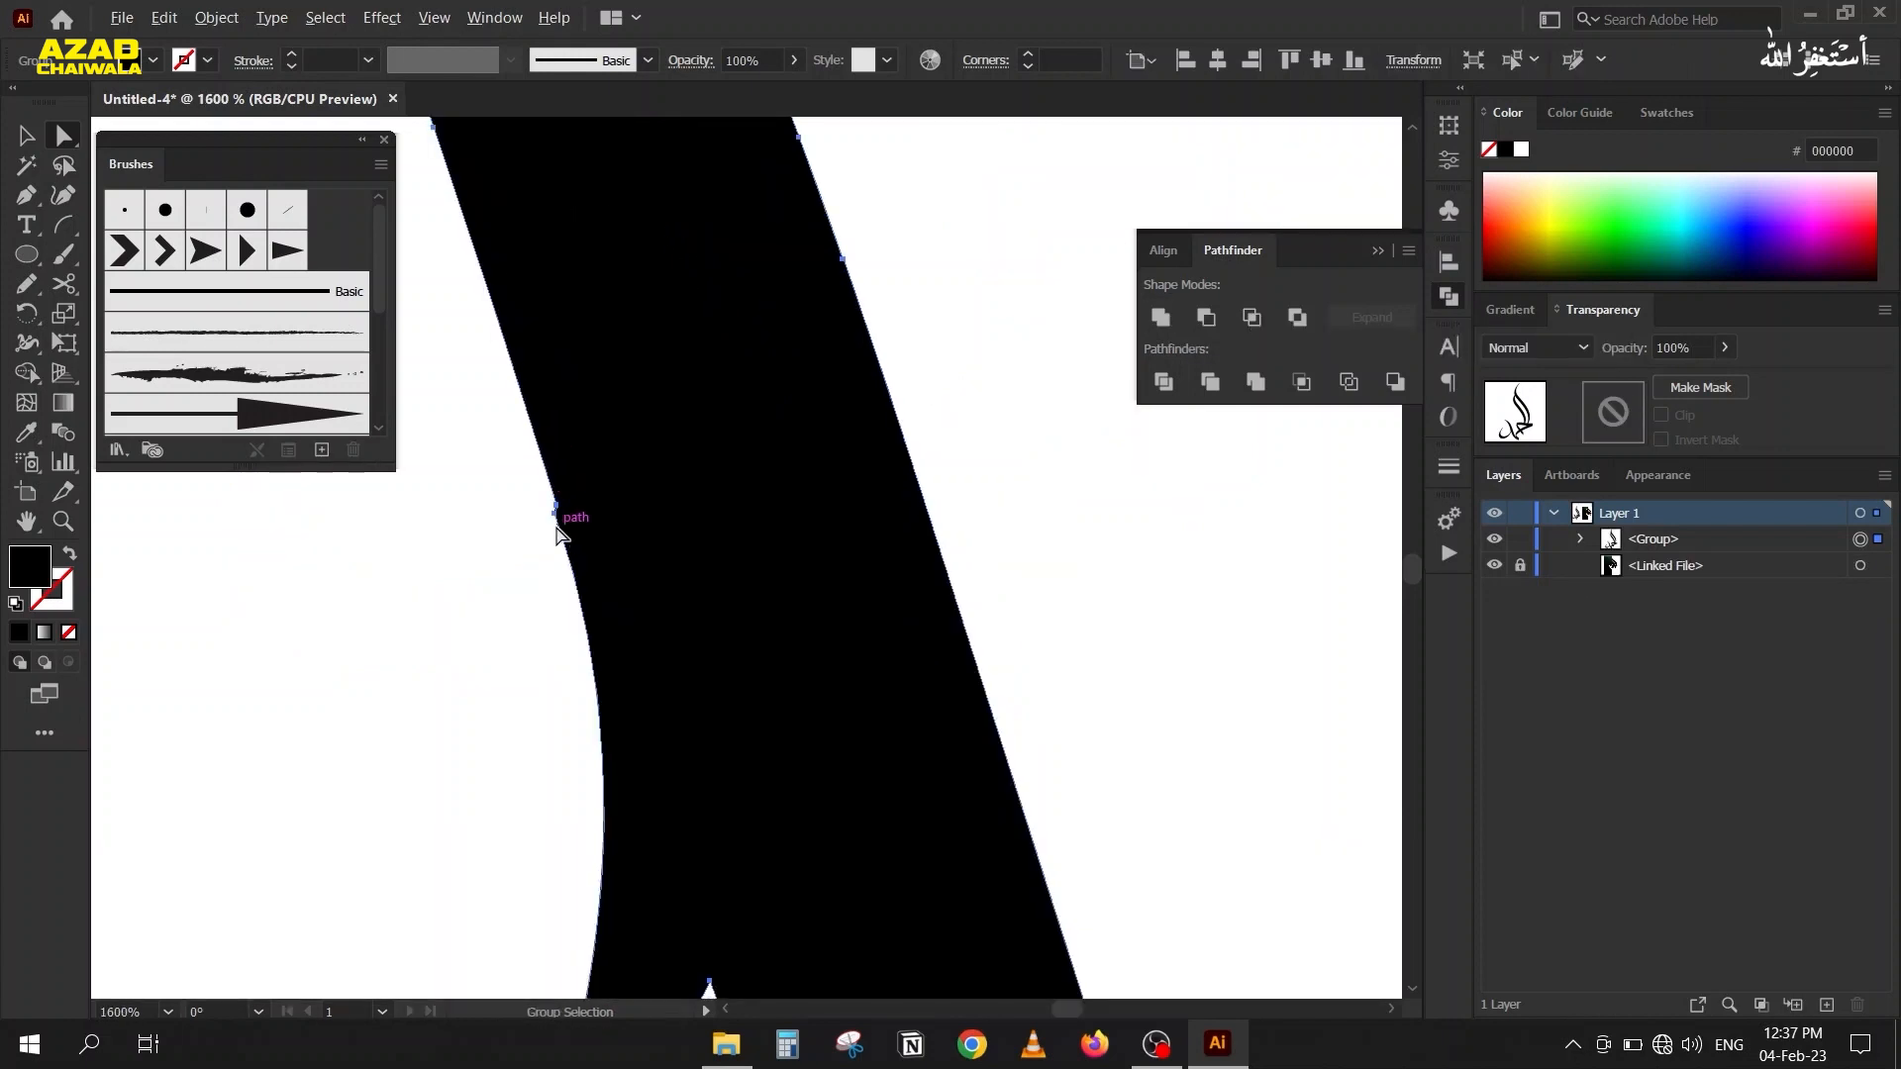
pyautogui.moveTo(556, 525); pyautogui.dragTo(570, 366)
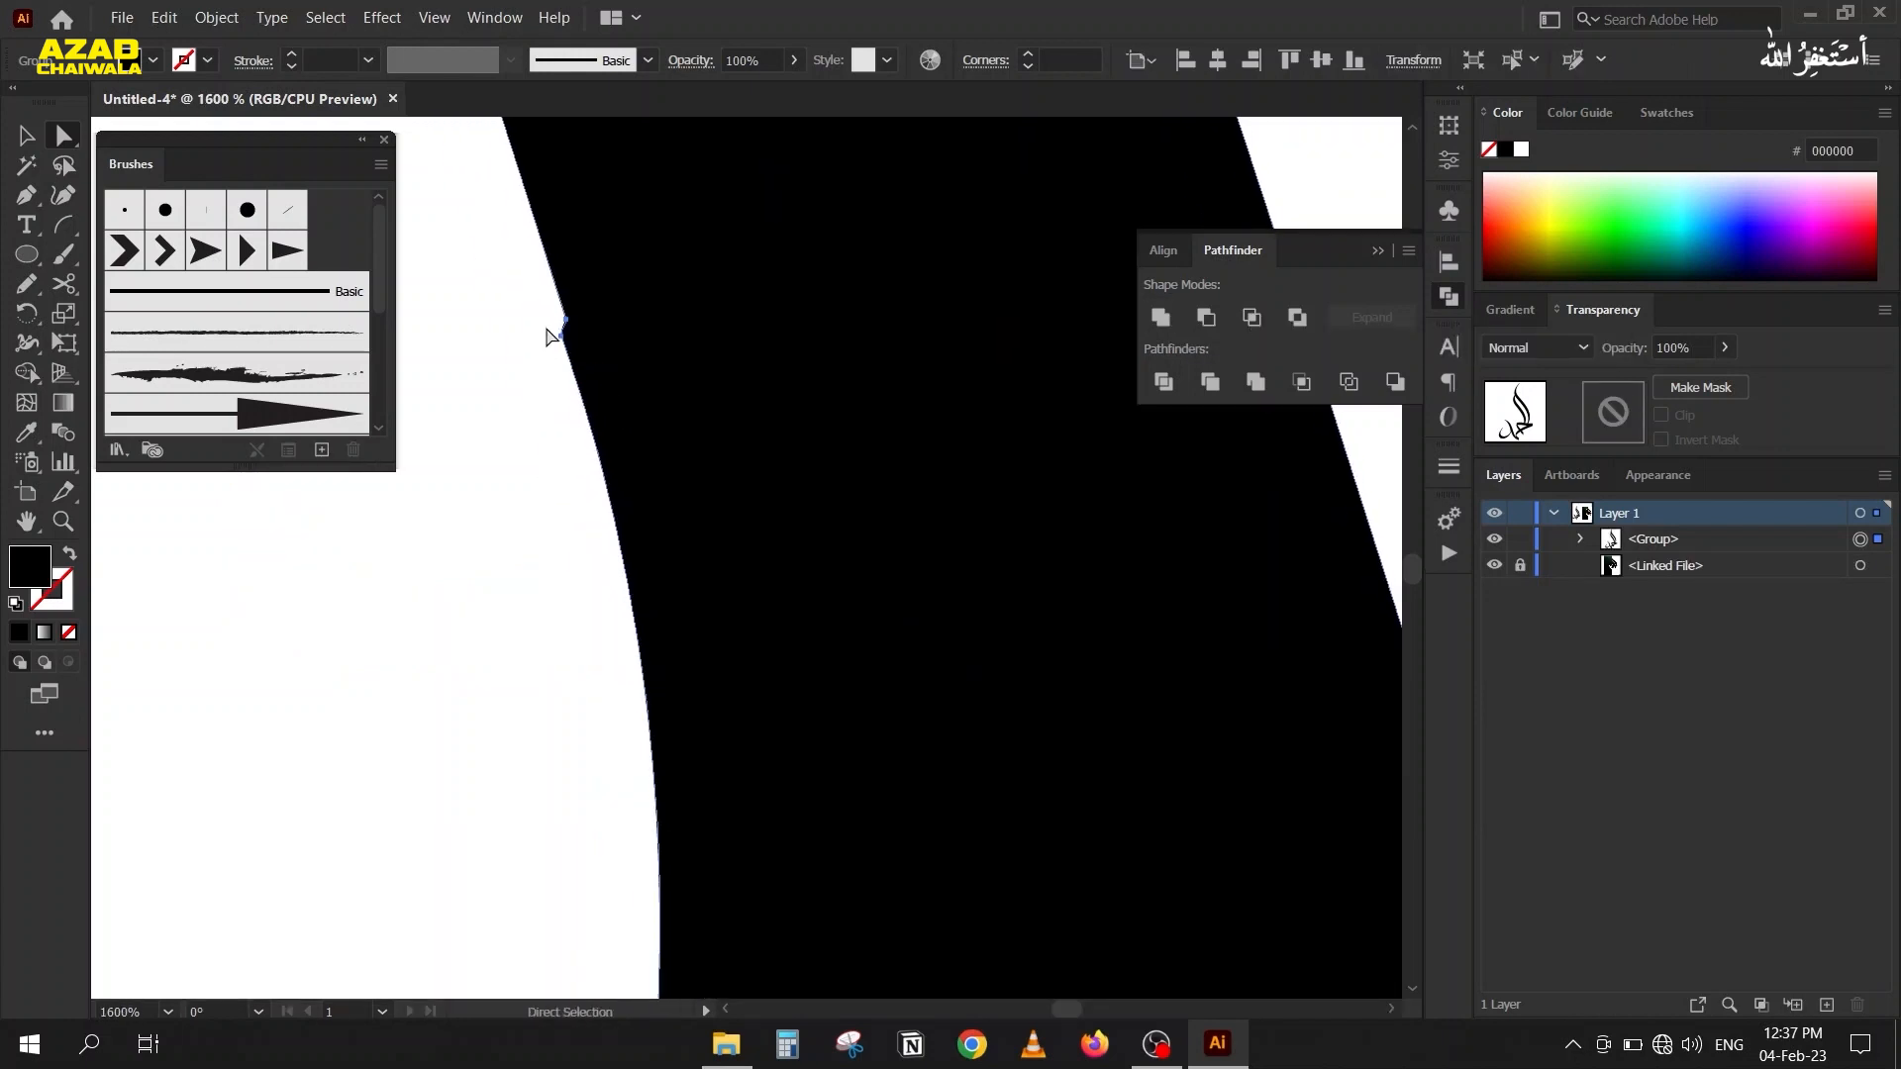
pyautogui.press('p')
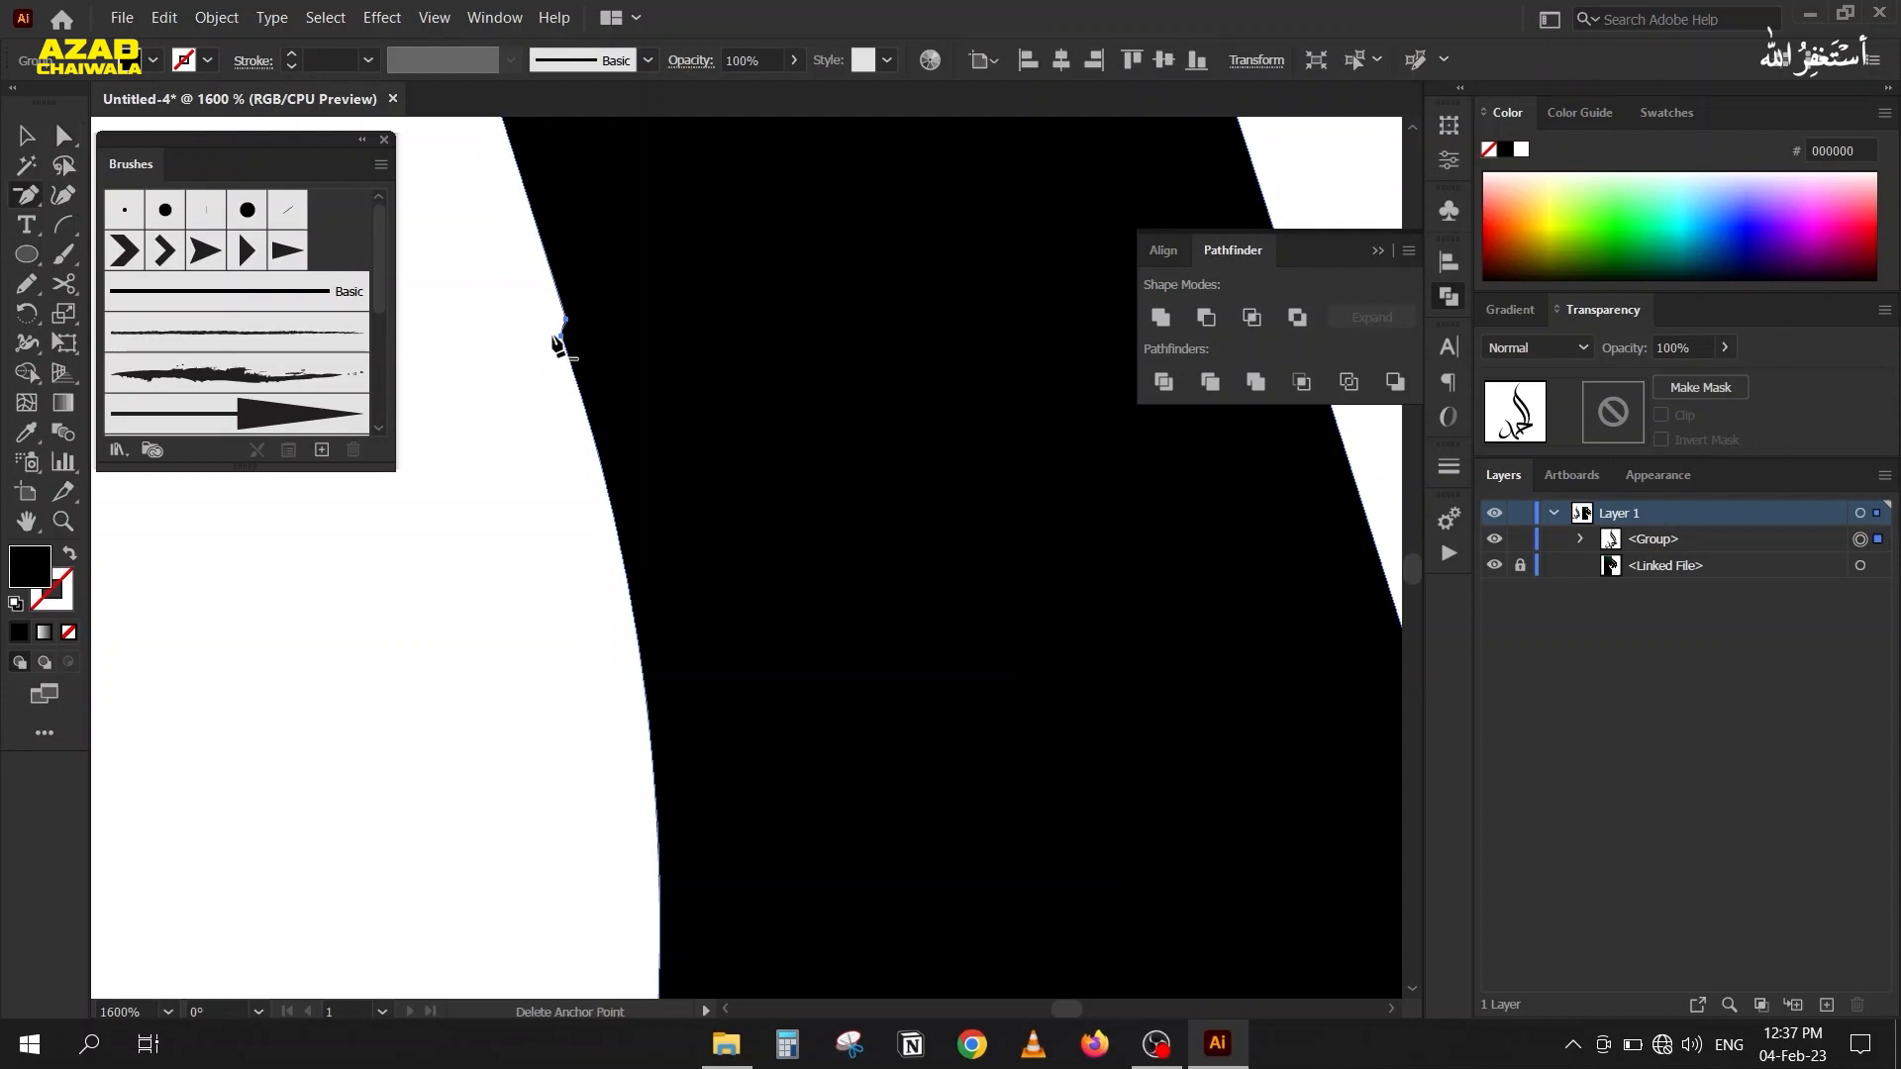
pyautogui.click(563, 336)
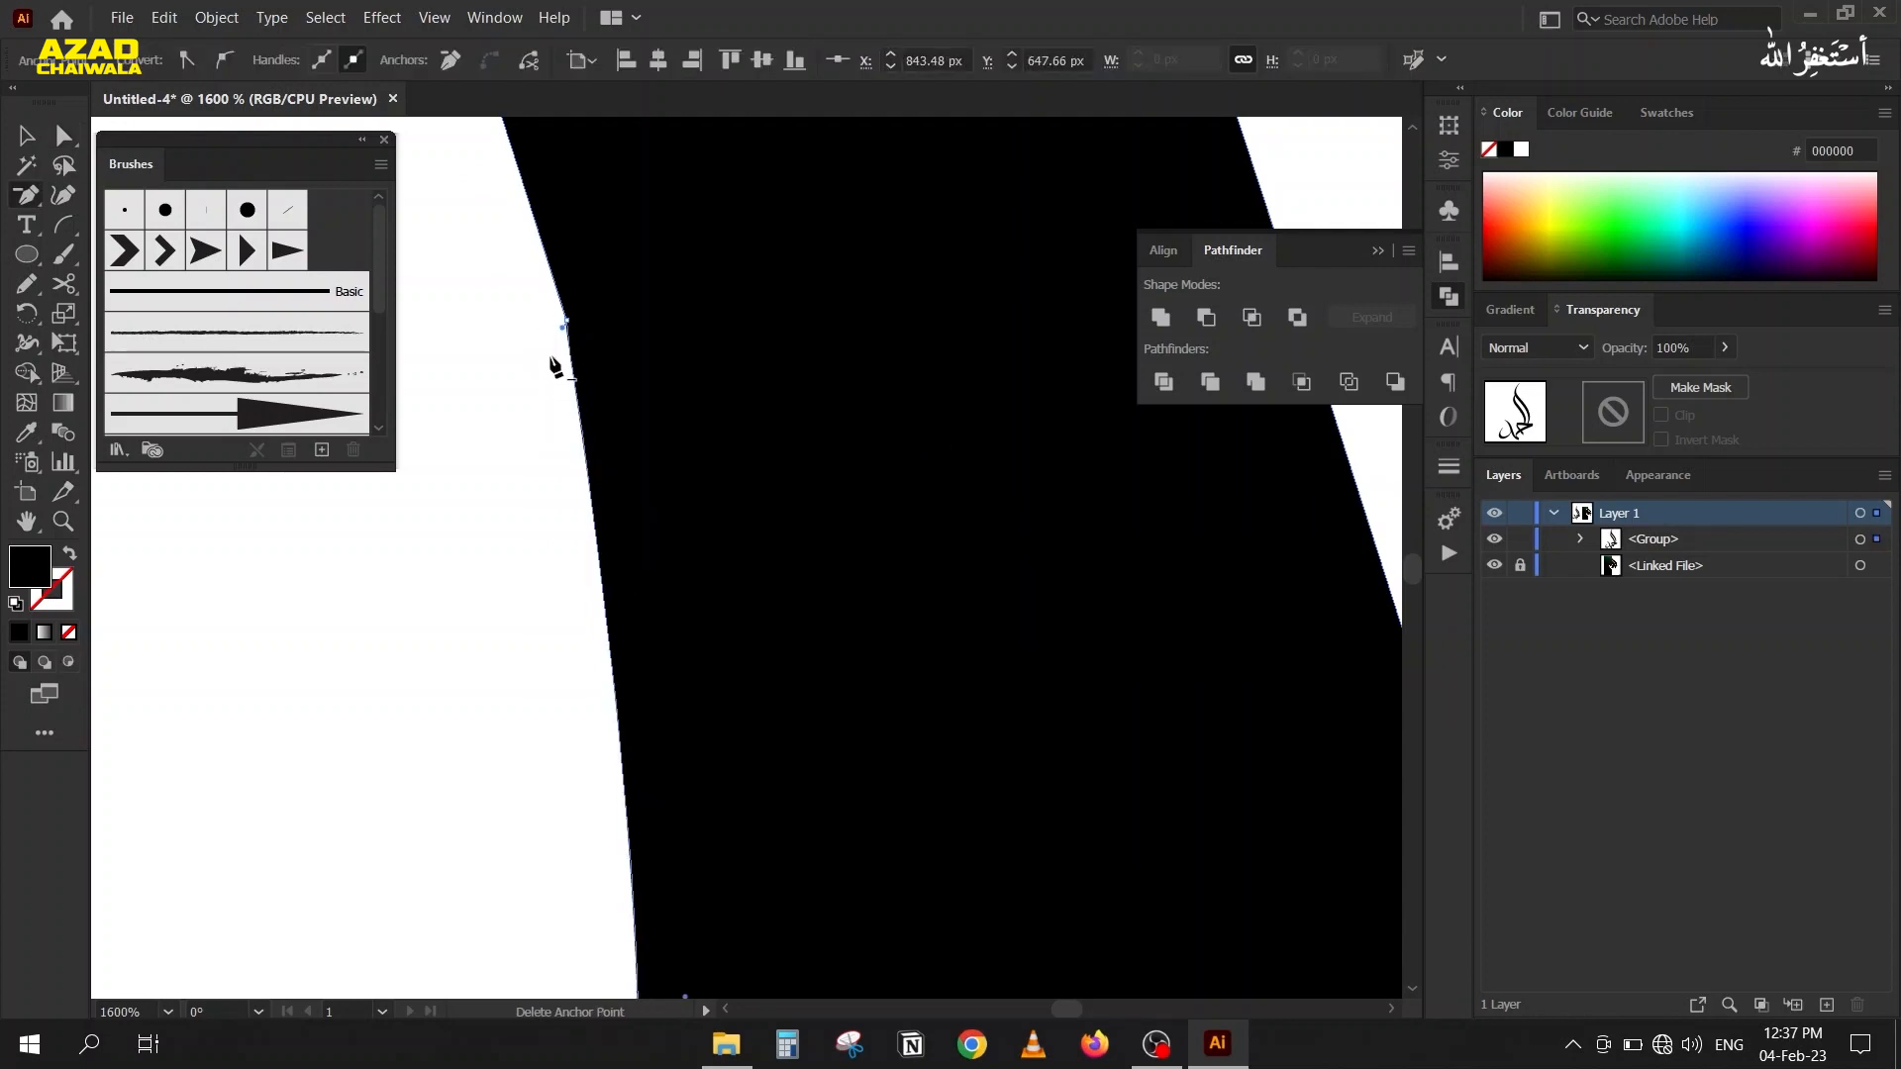
pyautogui.hotkey('ctrl', 'z')
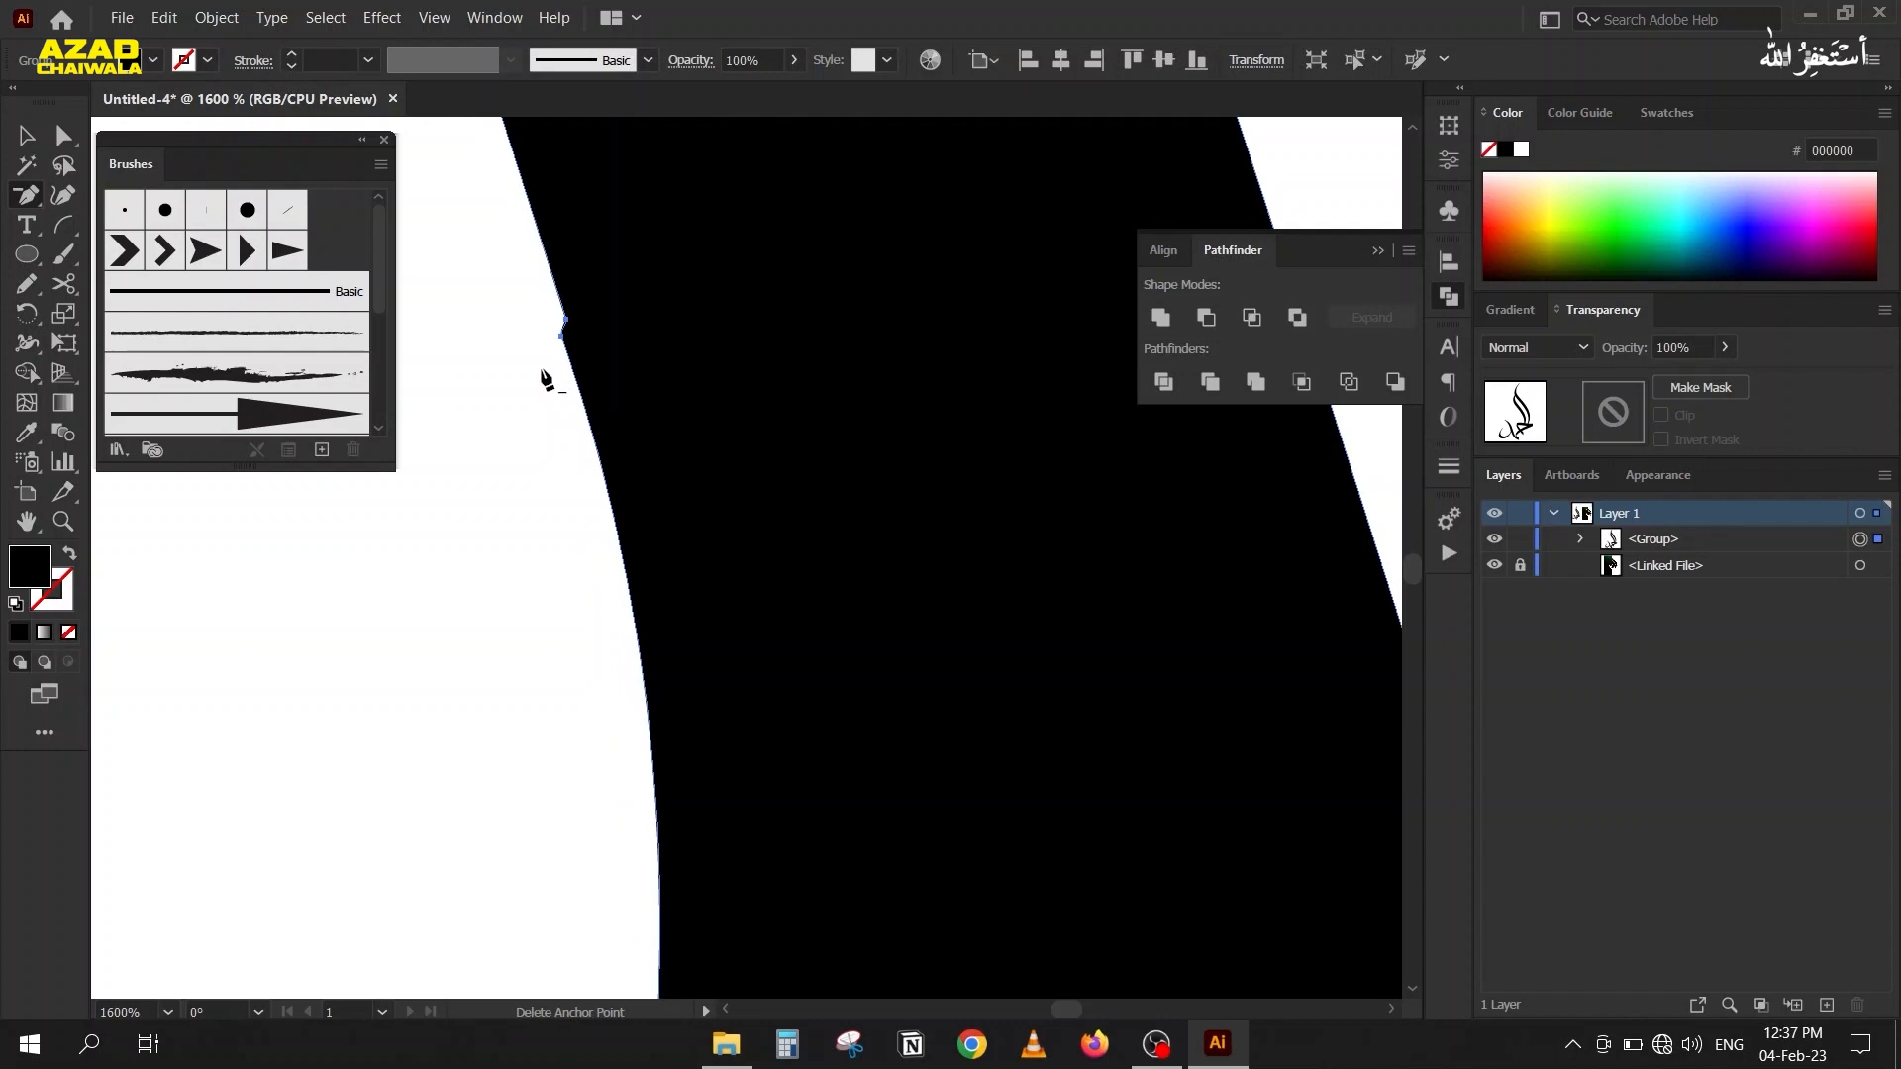
pyautogui.keyDown('ctrl'); pyautogui.click(563, 324); pyautogui.keyUp('ctrl')
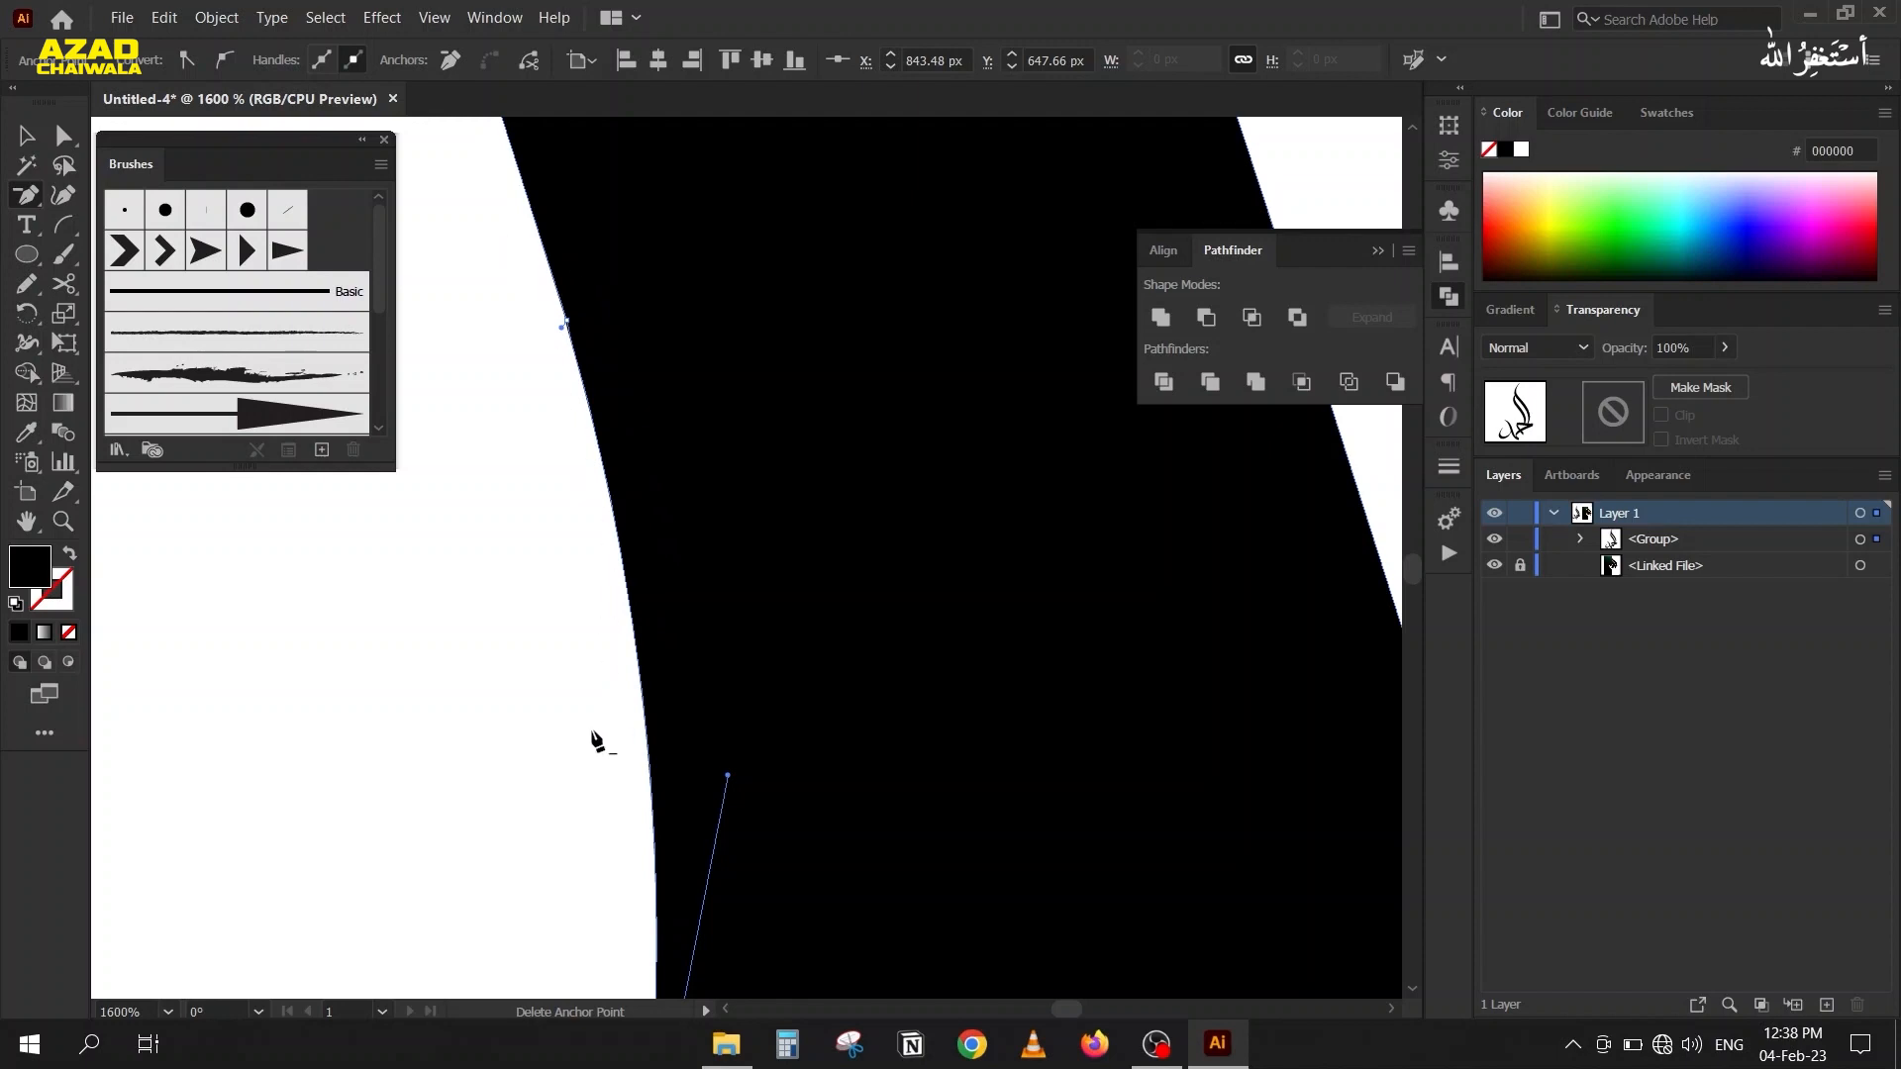
pyautogui.click(611, 589)
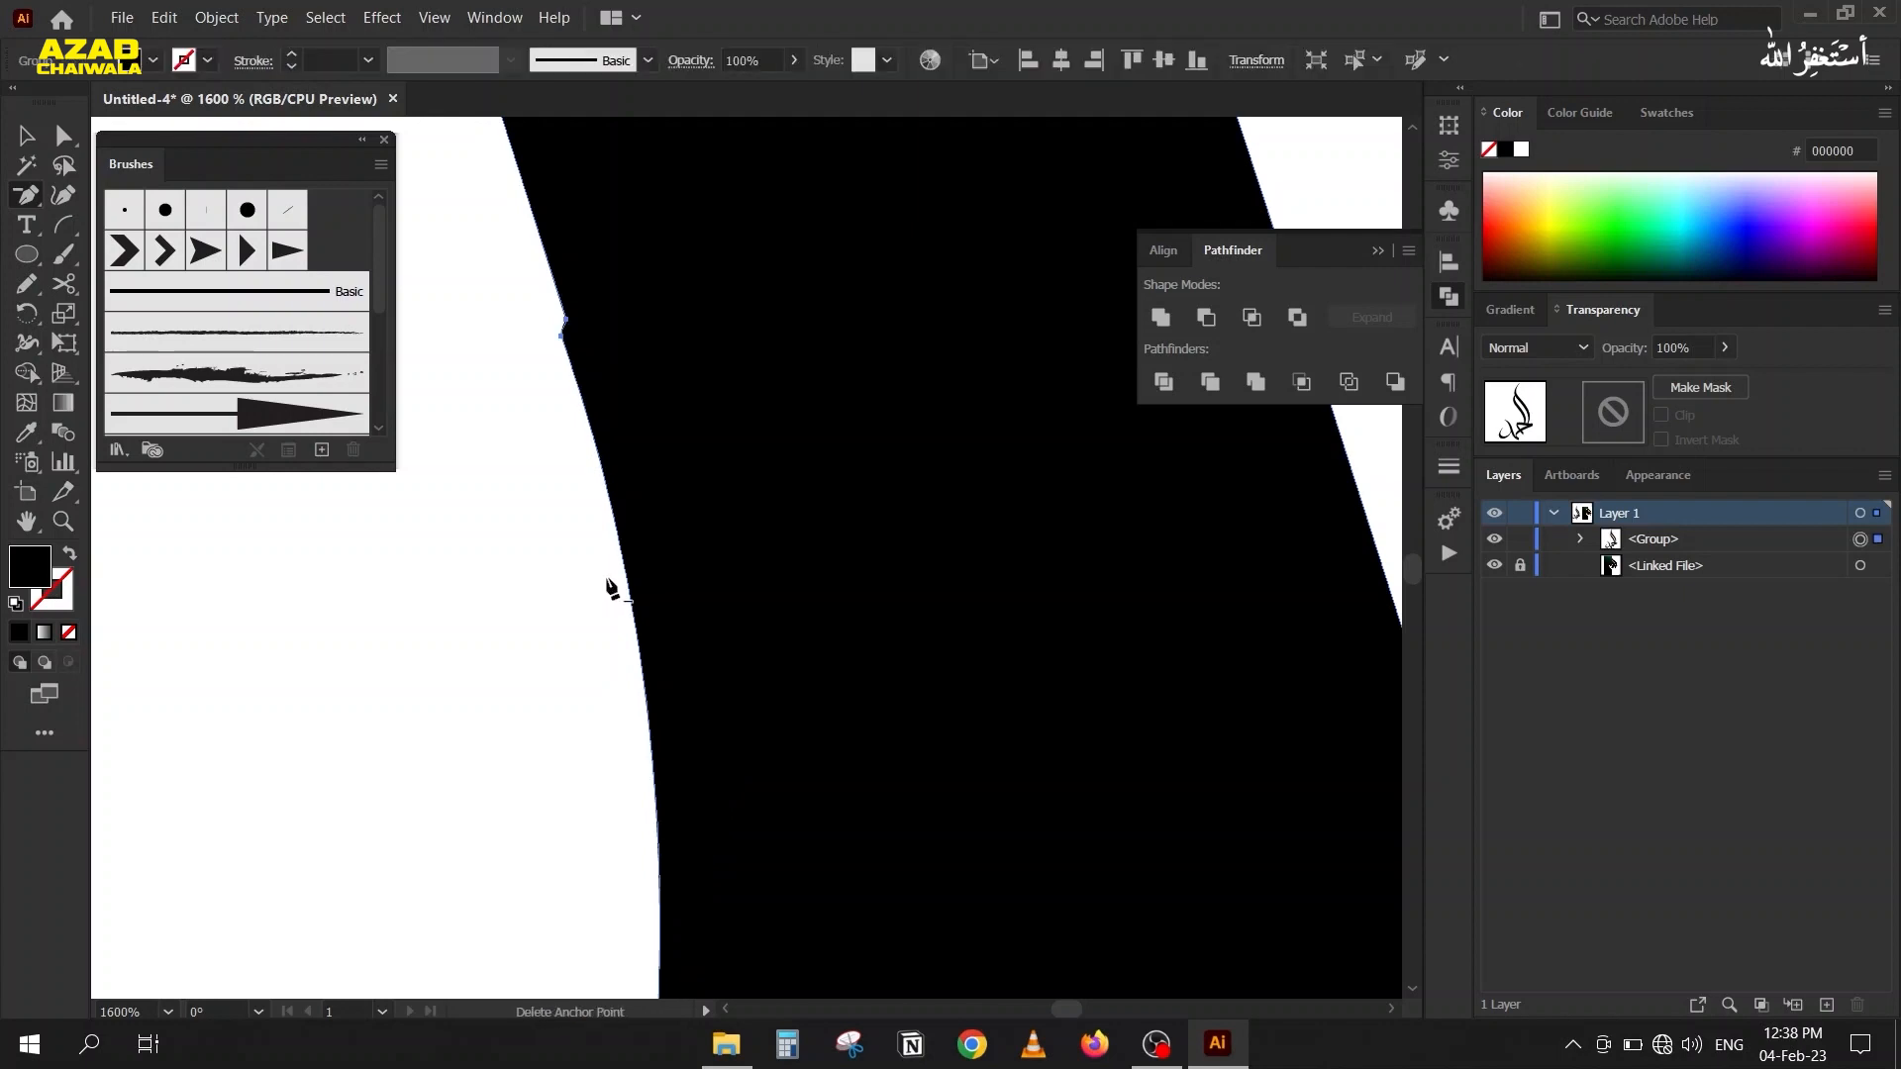
pyautogui.click(561, 336)
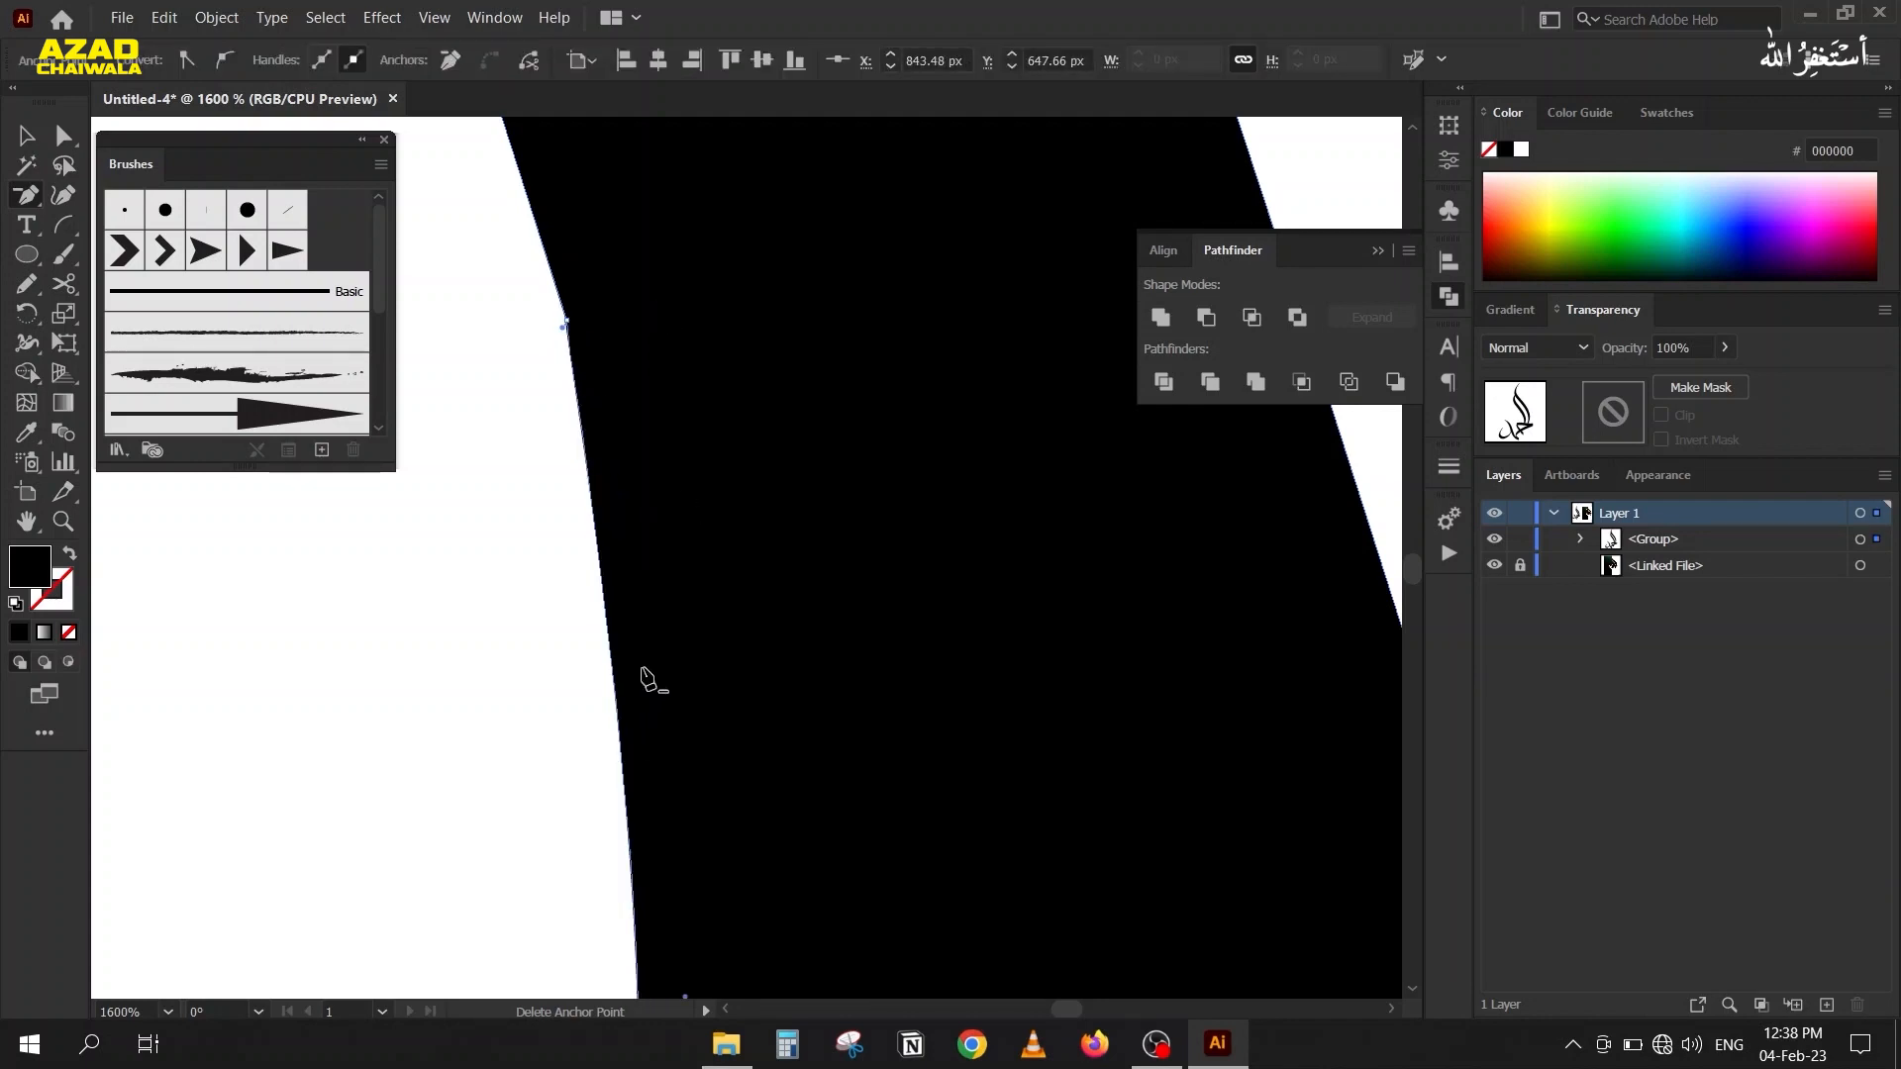
pyautogui.click(617, 648)
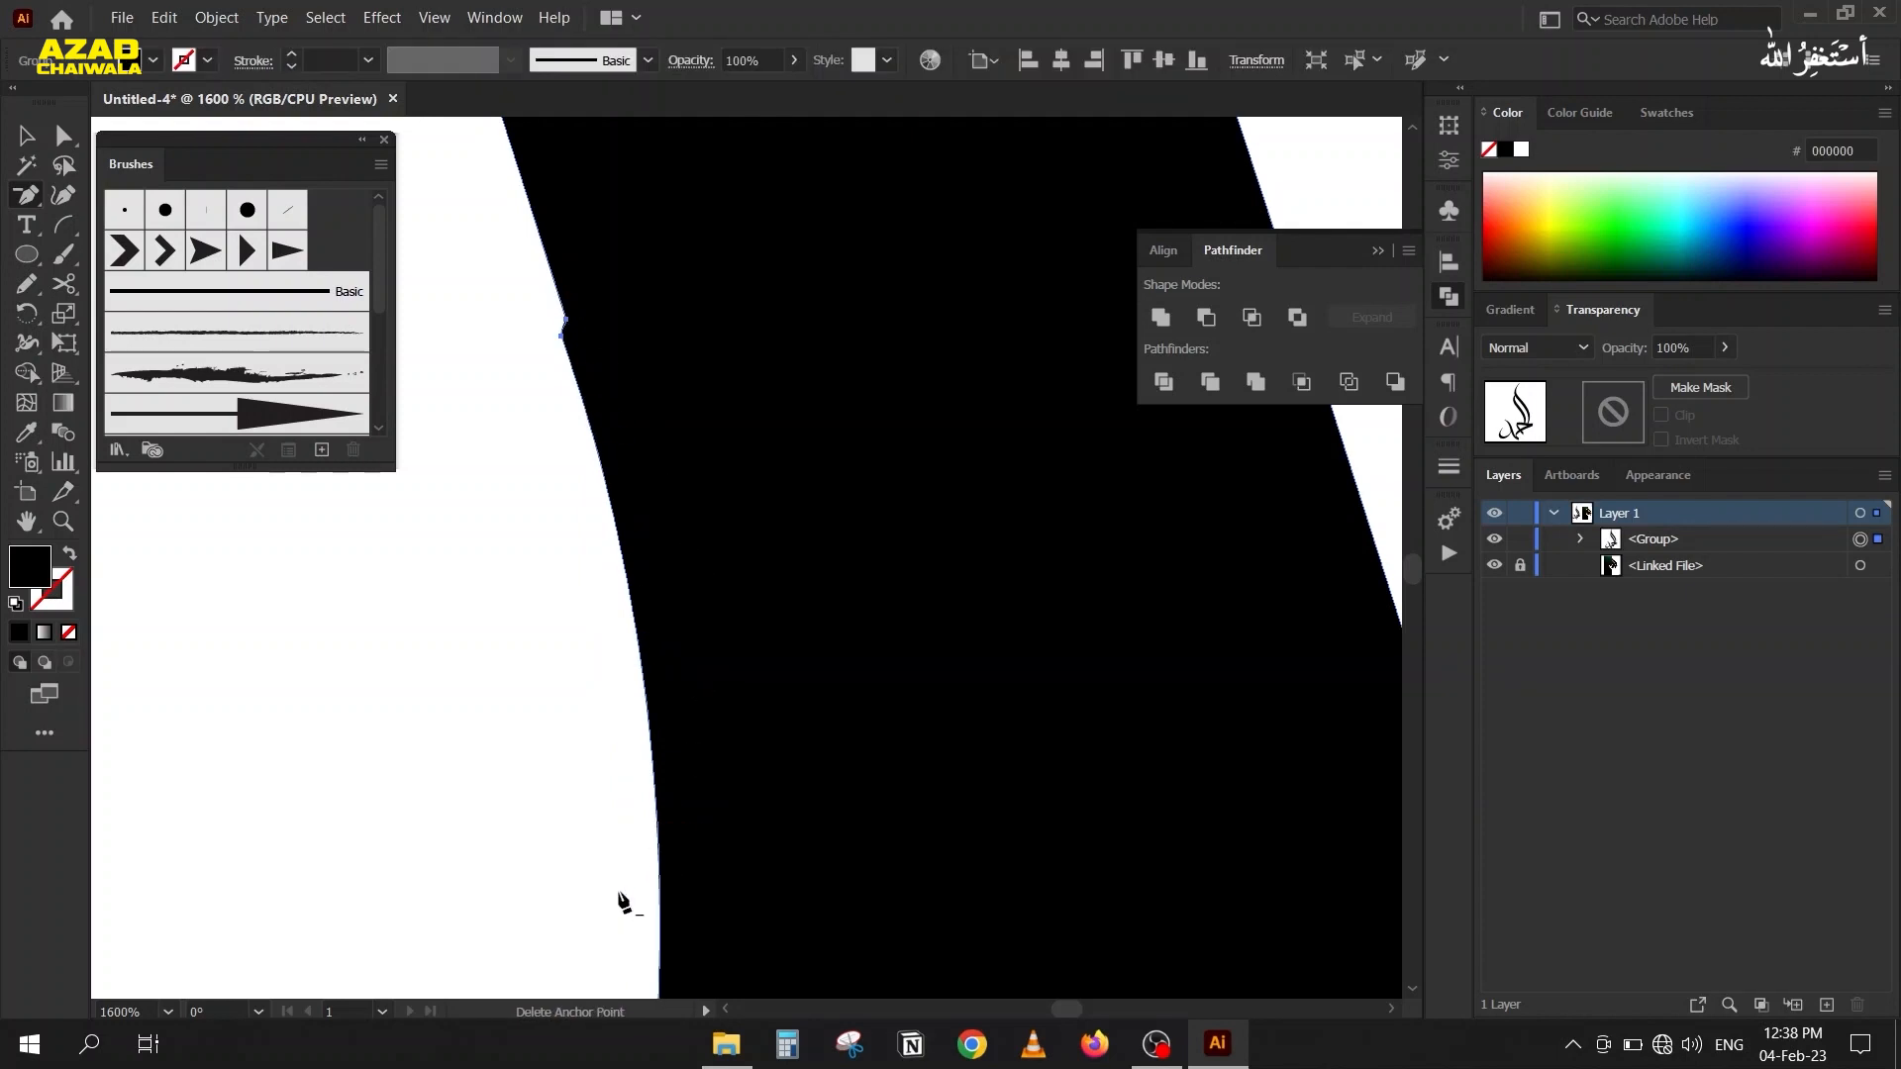
# Delete the extra anchor point at the notch on the S-shaped stroke while preserving the curve, and deselect the shape.
pyautogui.click(562, 336)
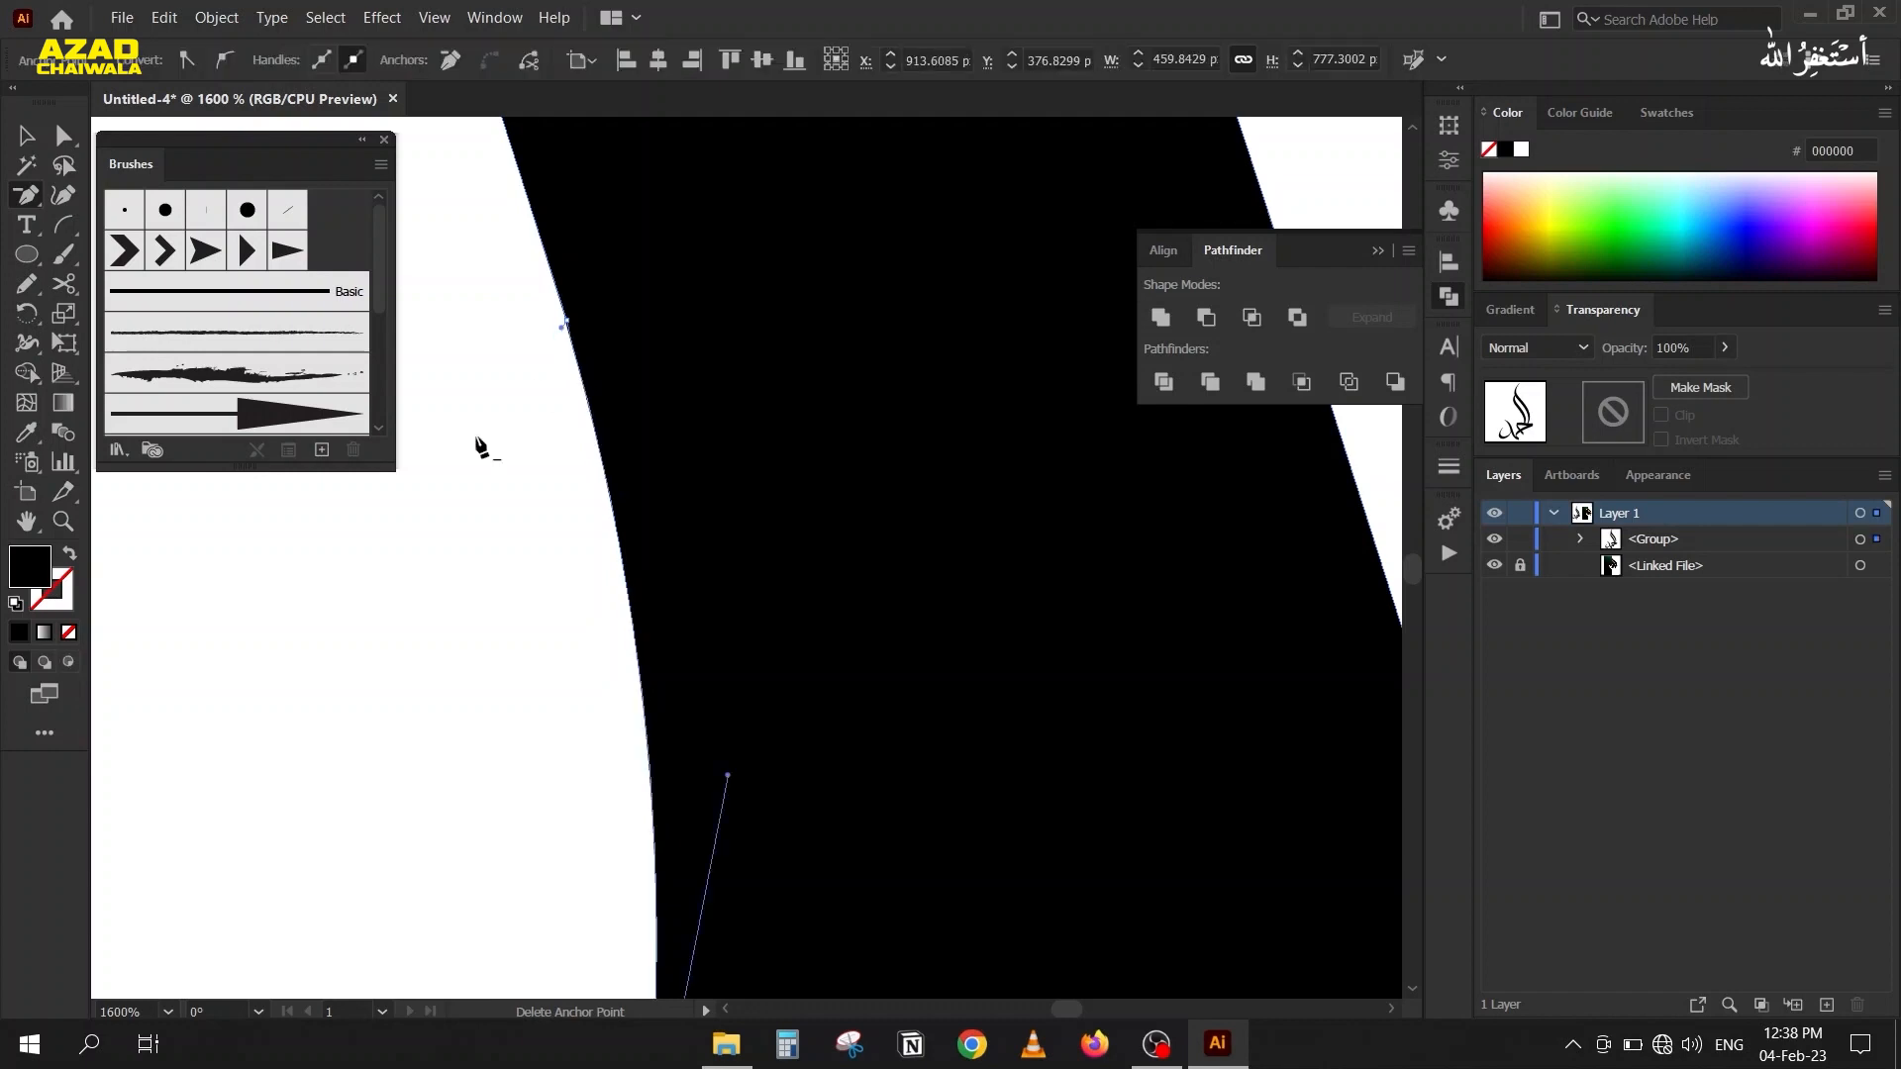
pyautogui.click(27, 135)
pyautogui.click(562, 551)
# Collapse the Pathfinder panel, compare the whole merged lettering with the placed calligraphy and examine the reference's next word.
pyautogui.scroll(-1, 500, 549)
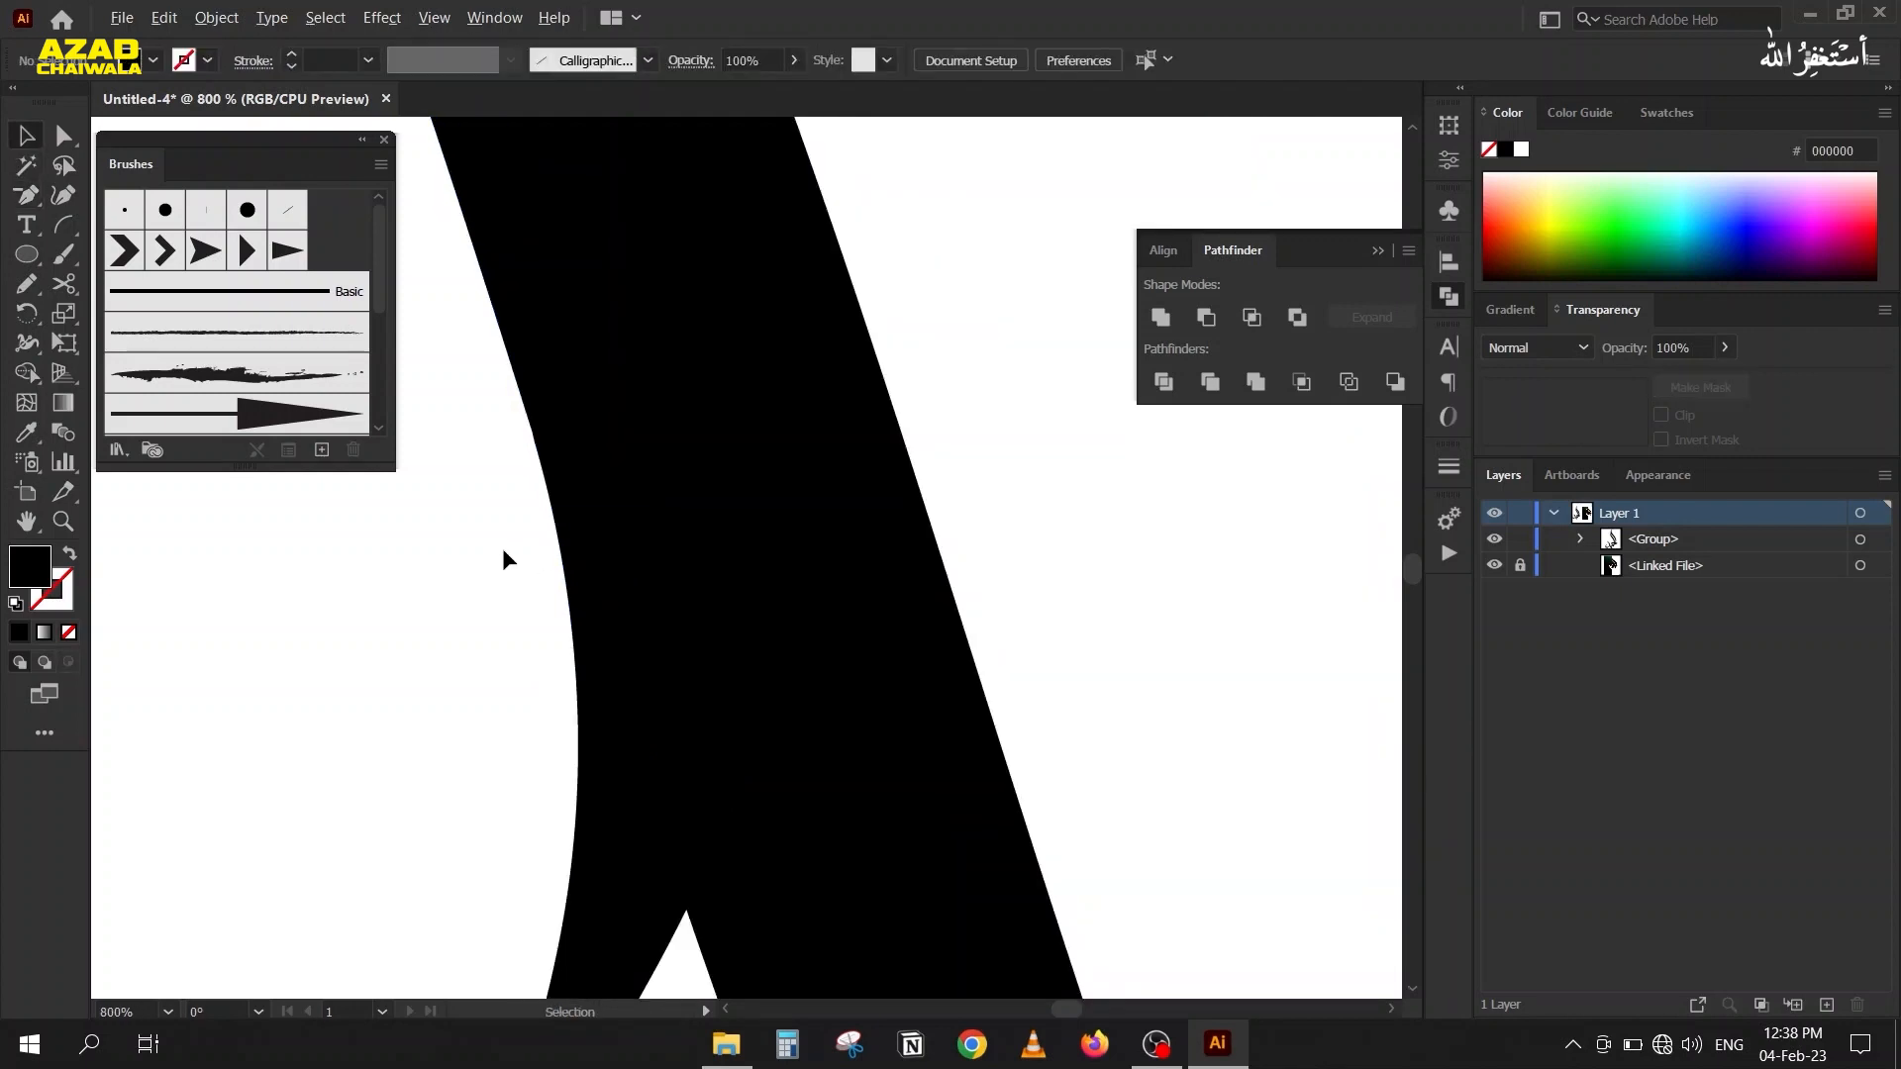
pyautogui.scroll(-5, 502, 549)
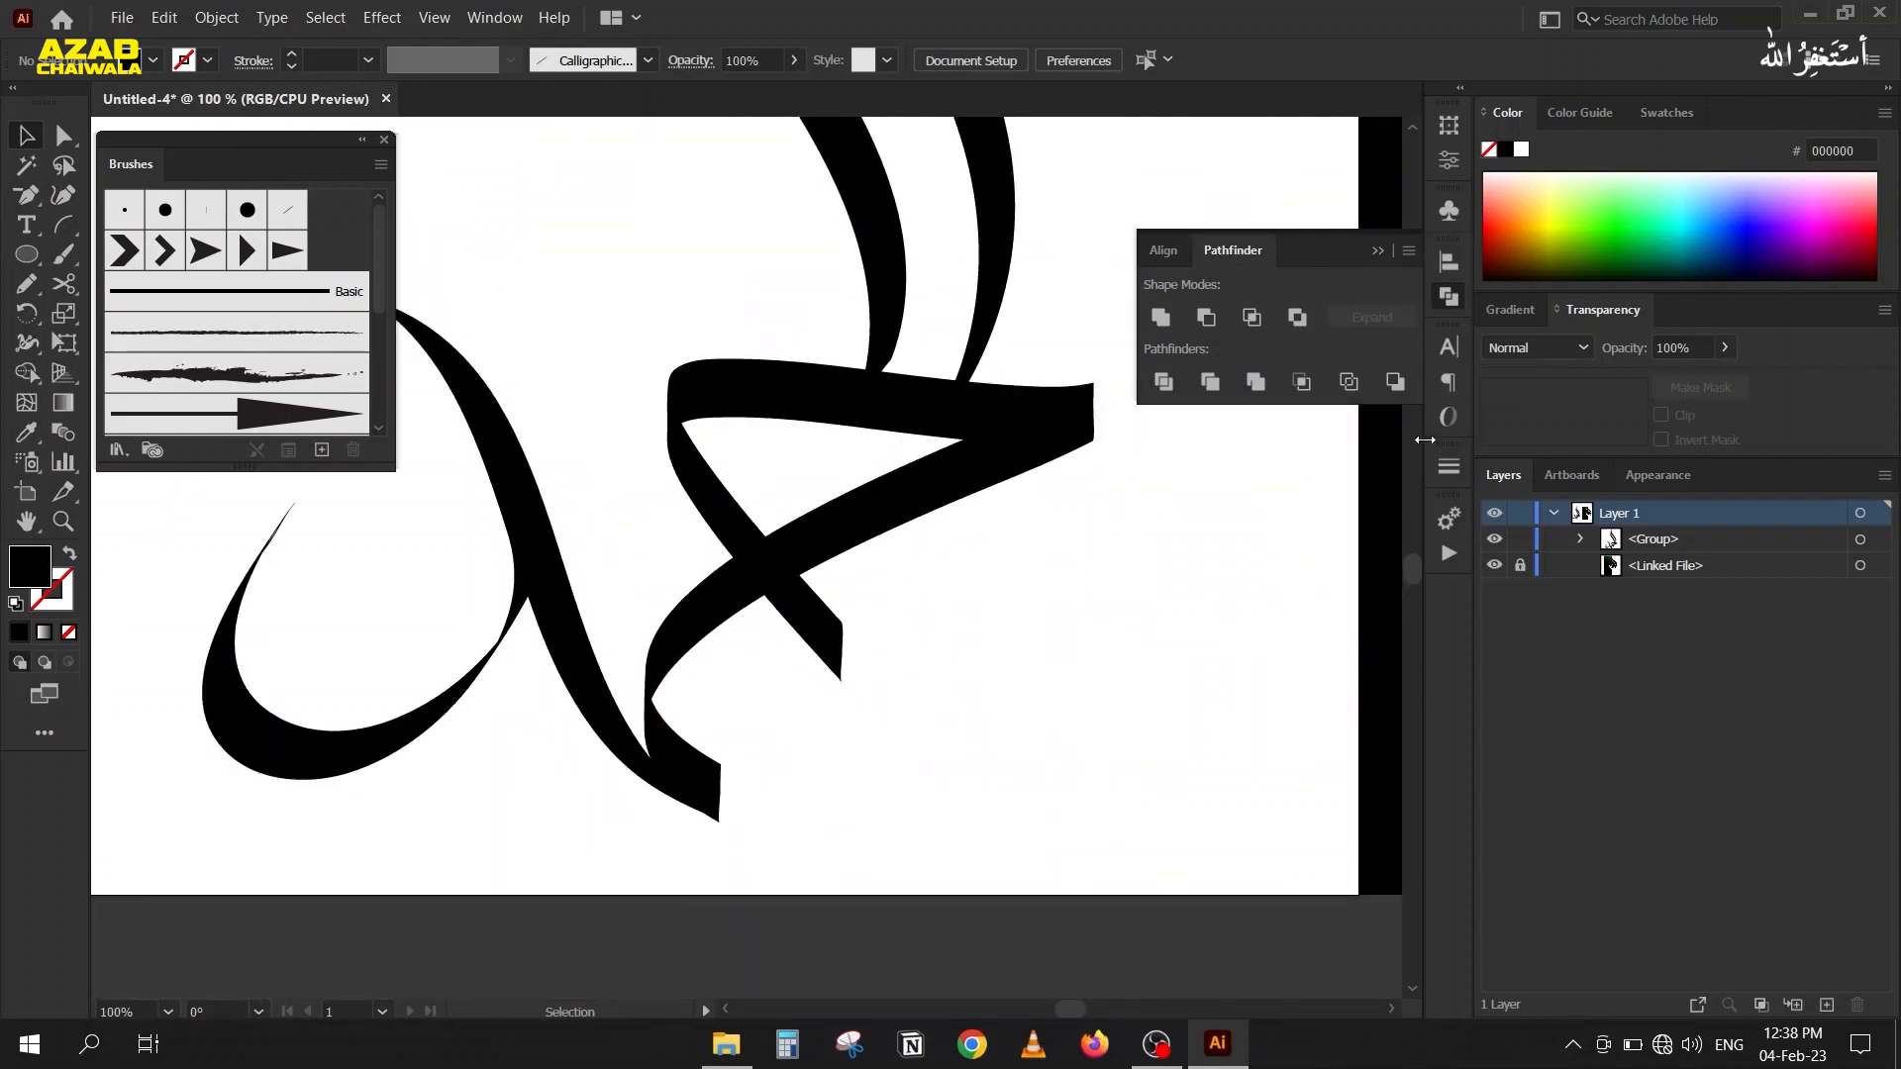
pyautogui.click(1378, 251)
pyautogui.scroll(-1, 396, 539)
pyautogui.moveTo(507, 623); pyautogui.dragTo(738, 828)
pyautogui.scroll(-1, 618, 707)
pyautogui.moveTo(564, 663); pyautogui.dragTo(399, 560)
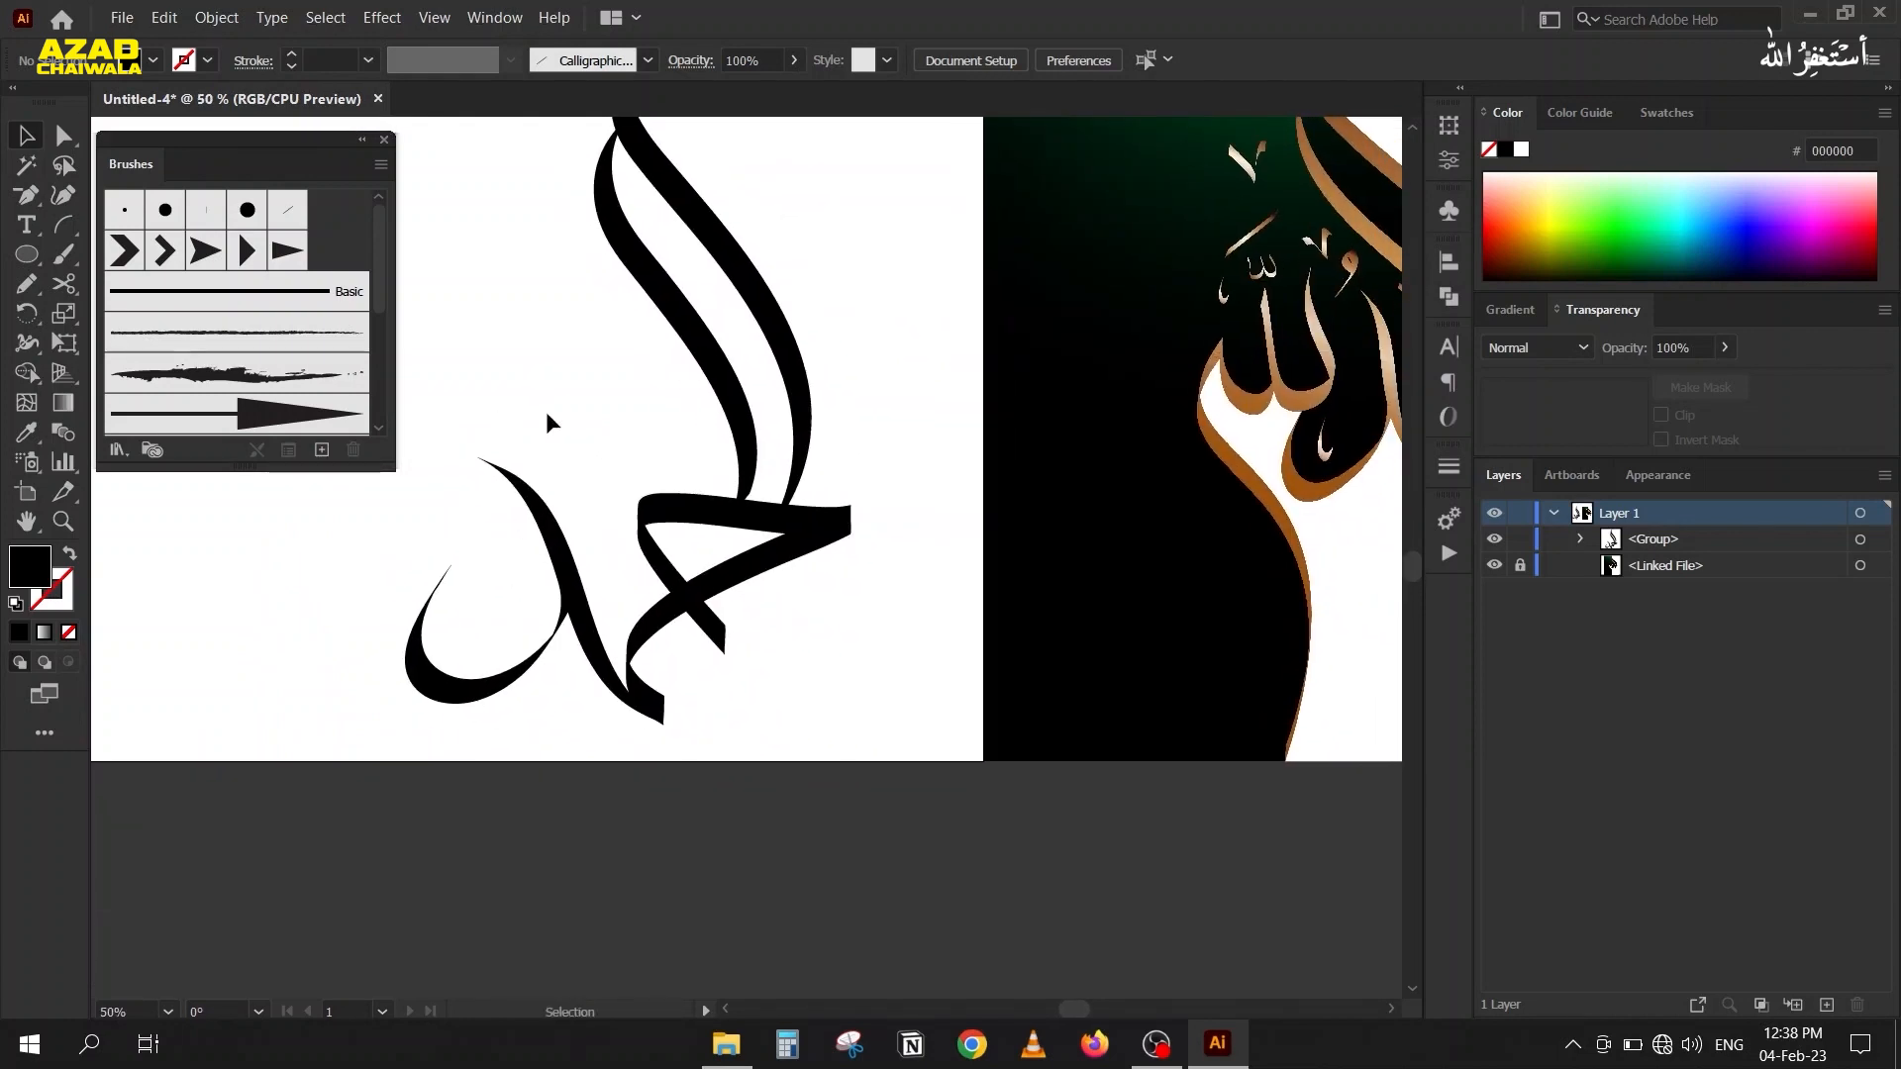
pyautogui.moveTo(466, 336); pyautogui.dragTo(492, 373)
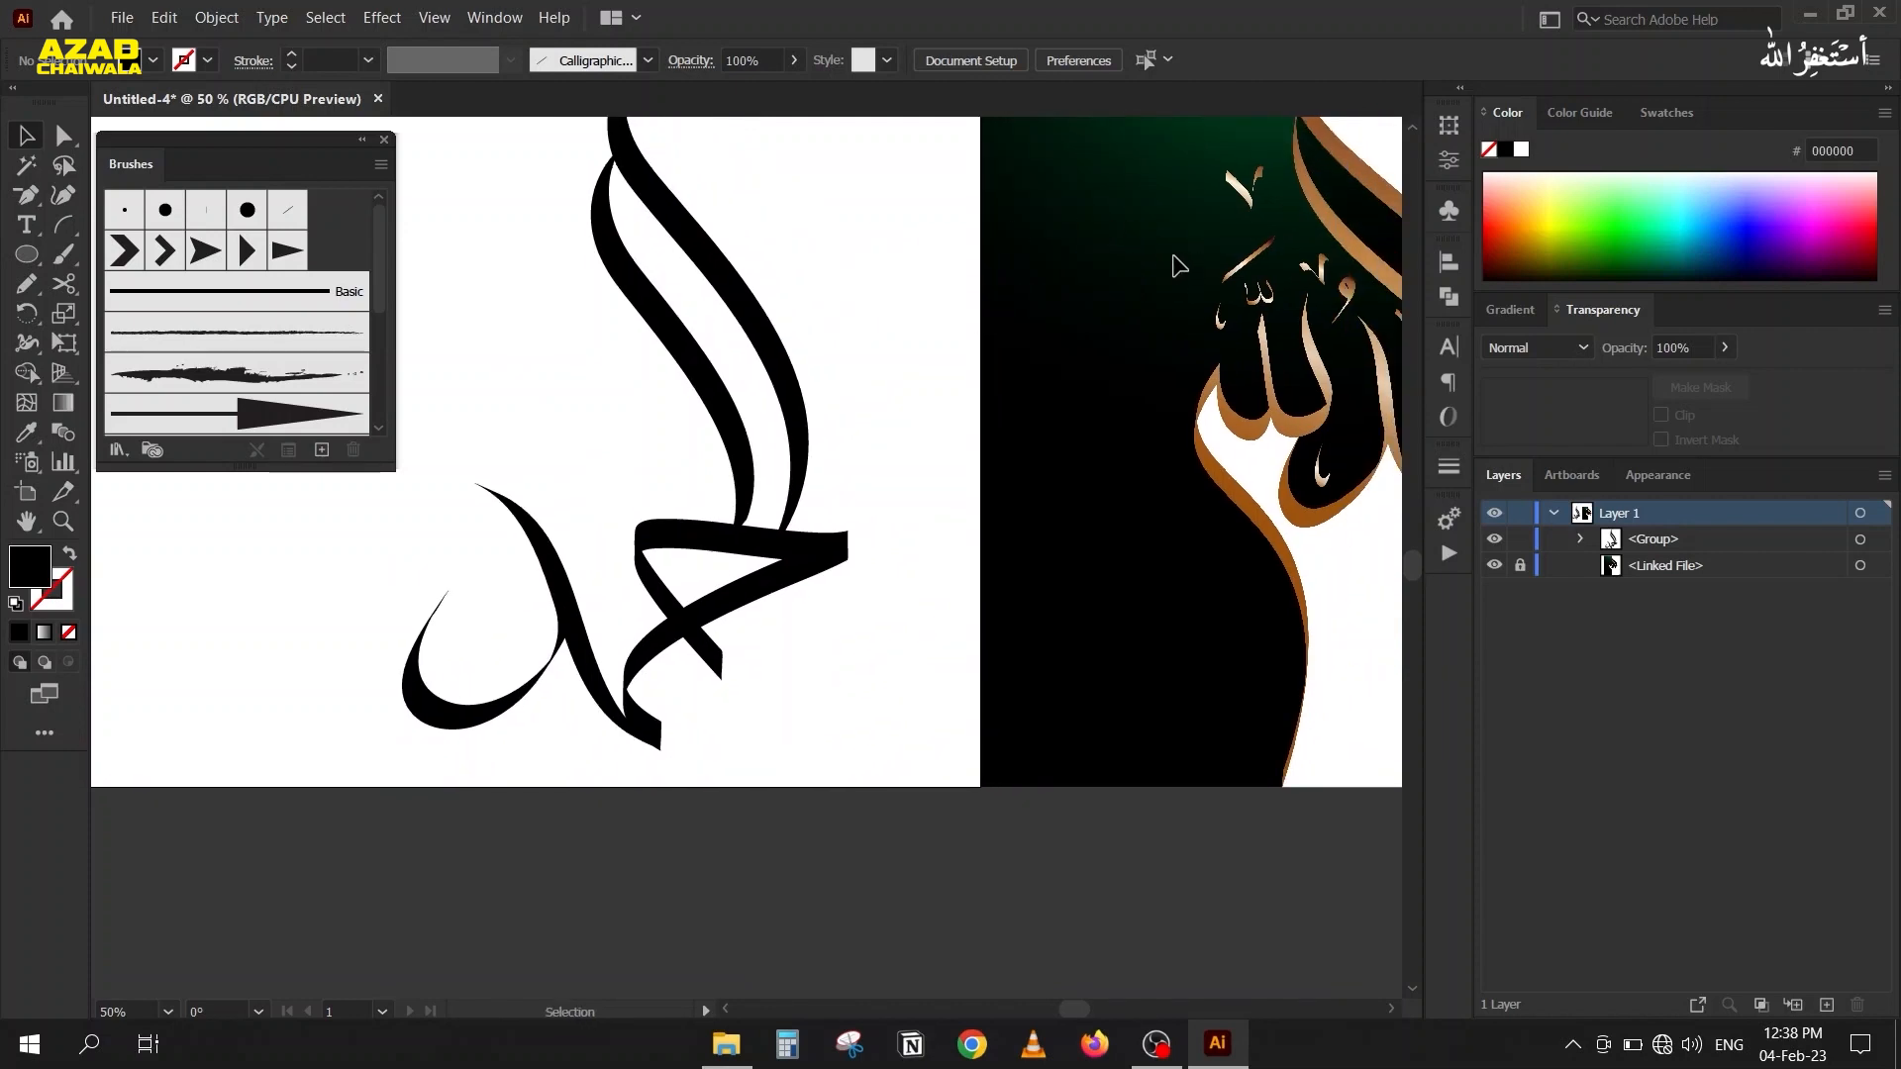
pyautogui.scroll(1, 974, 228)
pyautogui.moveTo(973, 253); pyautogui.dragTo(748, 398)
# Draw an open U-shaped path with four anchor points using the Pen tool in the blank area between the lettering and the reference.
pyautogui.press('p')
pyautogui.moveTo(657, 297); pyautogui.dragTo(638, 324)
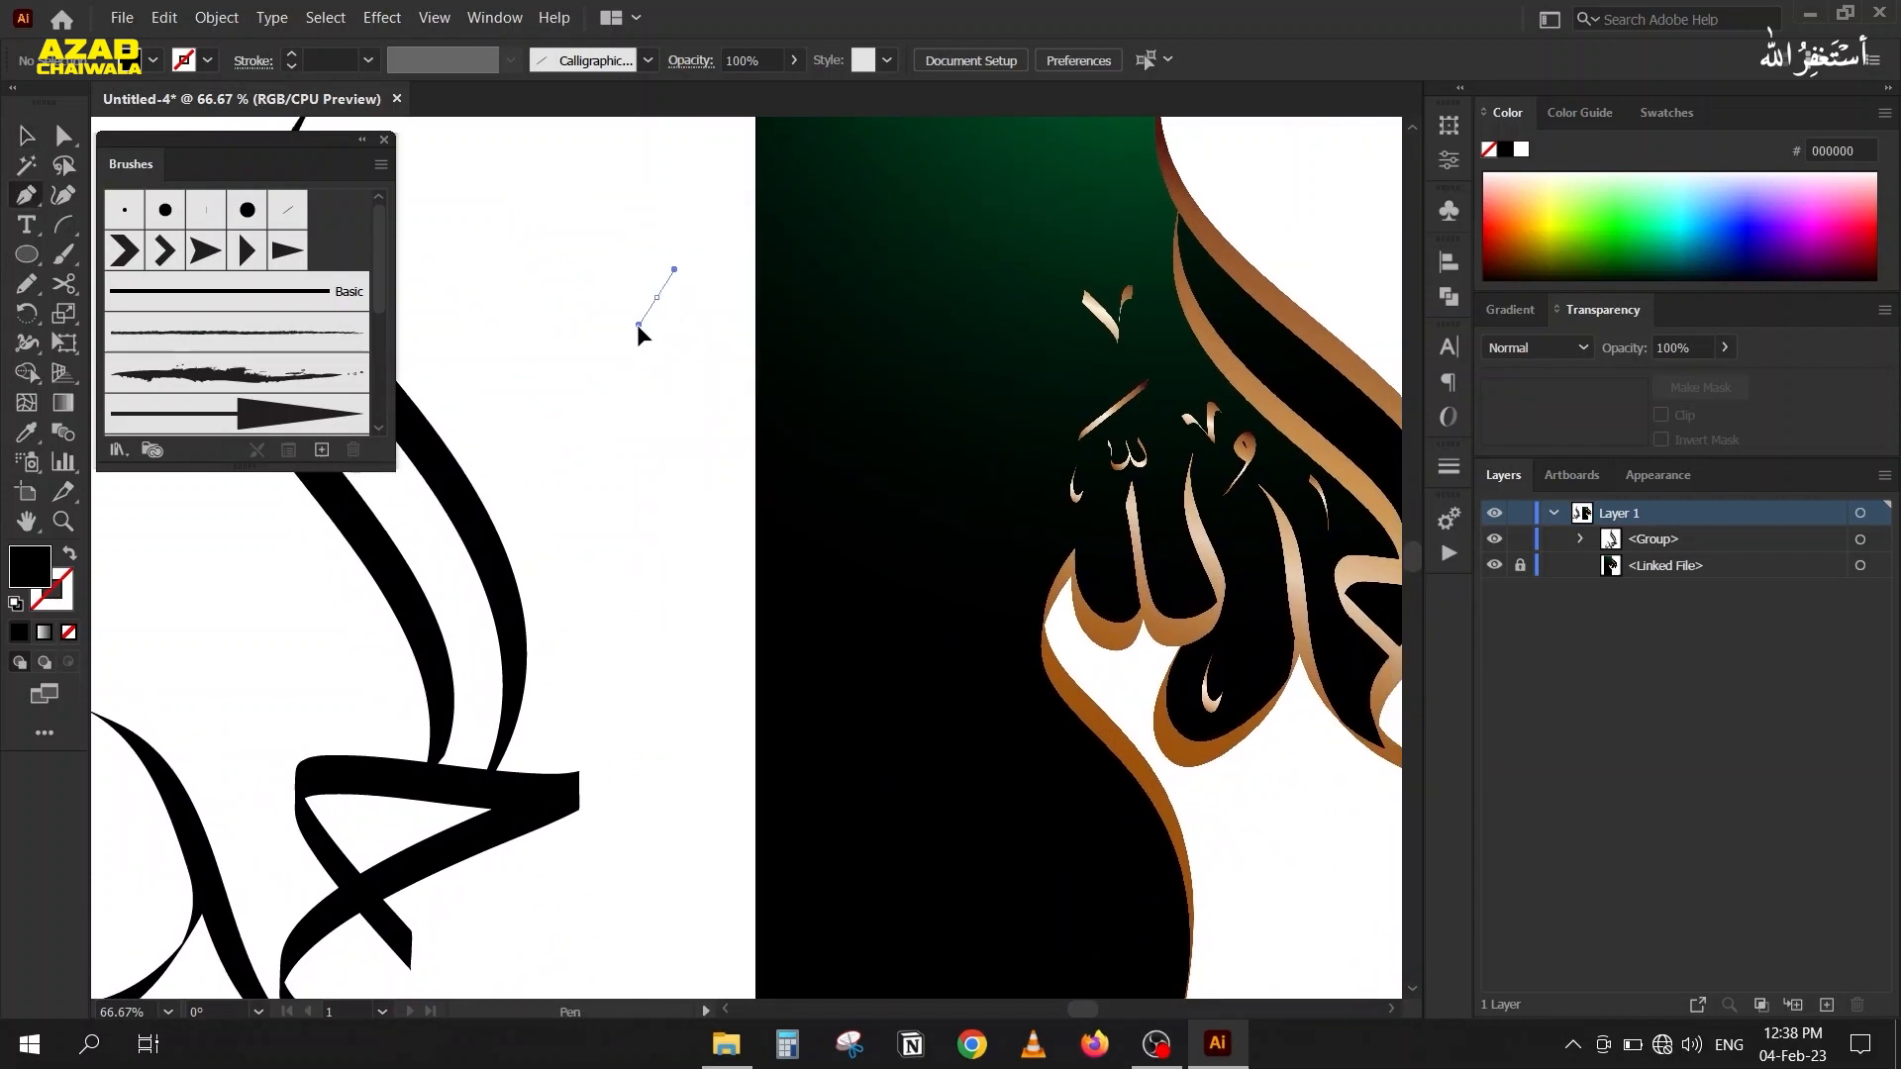
pyautogui.moveTo(676, 496); pyautogui.dragTo(710, 550)
pyautogui.moveTo(574, 559); pyautogui.dragTo(542, 509)
pyautogui.moveTo(559, 338); pyautogui.dragTo(549, 315)
# Swap the U-shaped path's fill and stroke so it has only a black outline, and move it up and to the right.
pyautogui.click(27, 137)
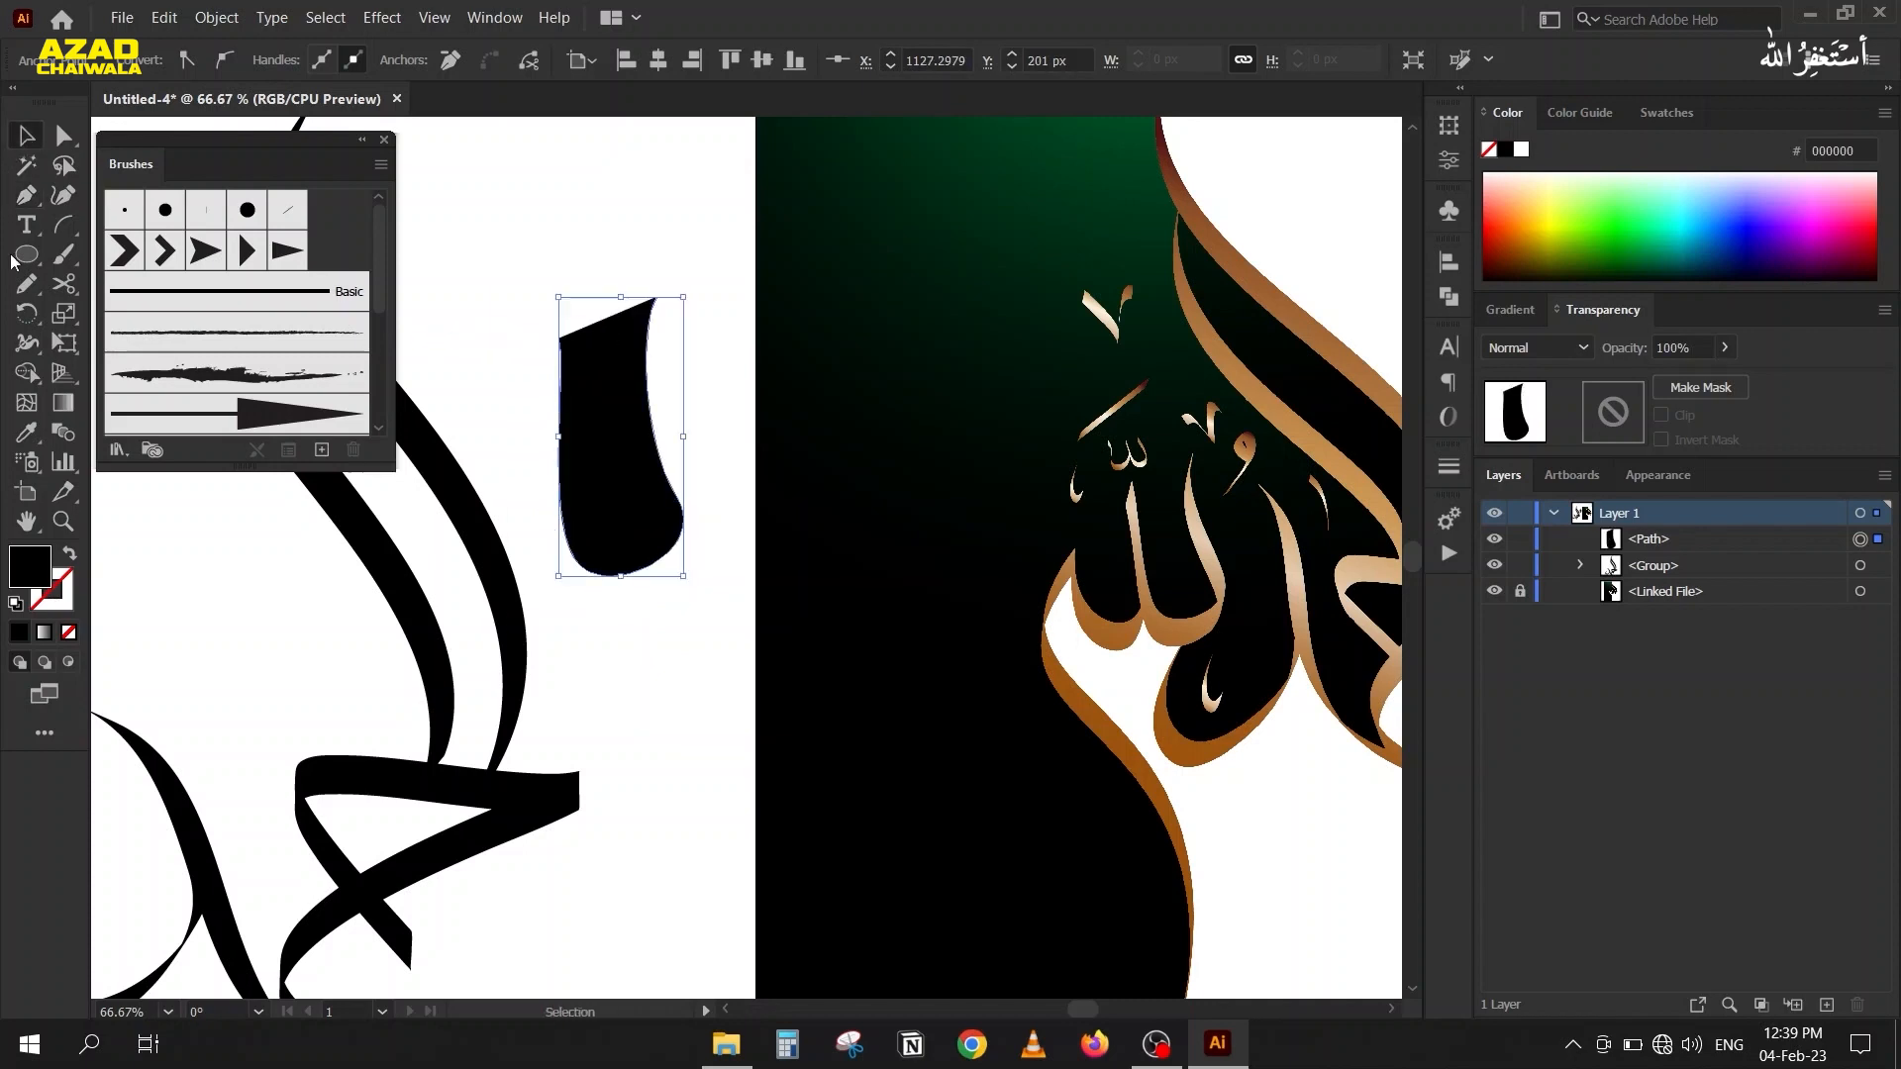
pyautogui.click(69, 555)
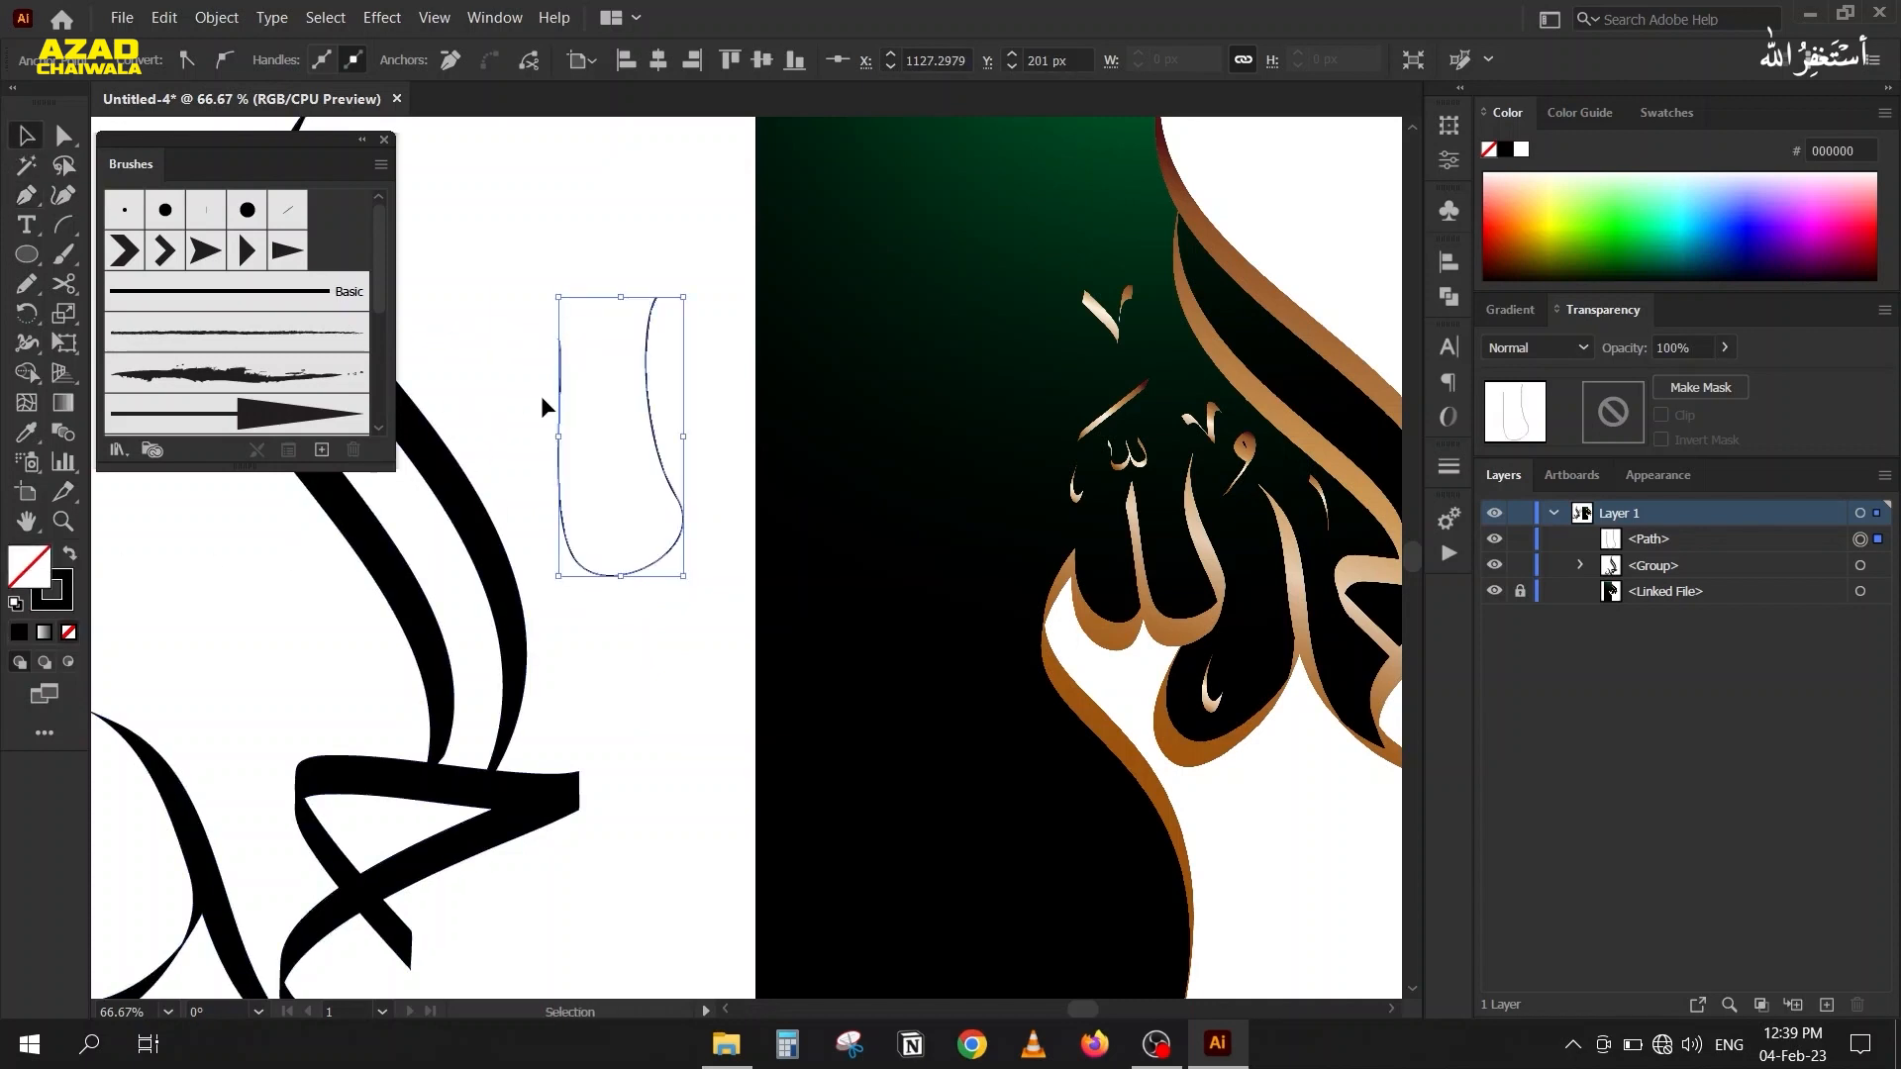
pyautogui.moveTo(556, 383); pyautogui.dragTo(604, 269)
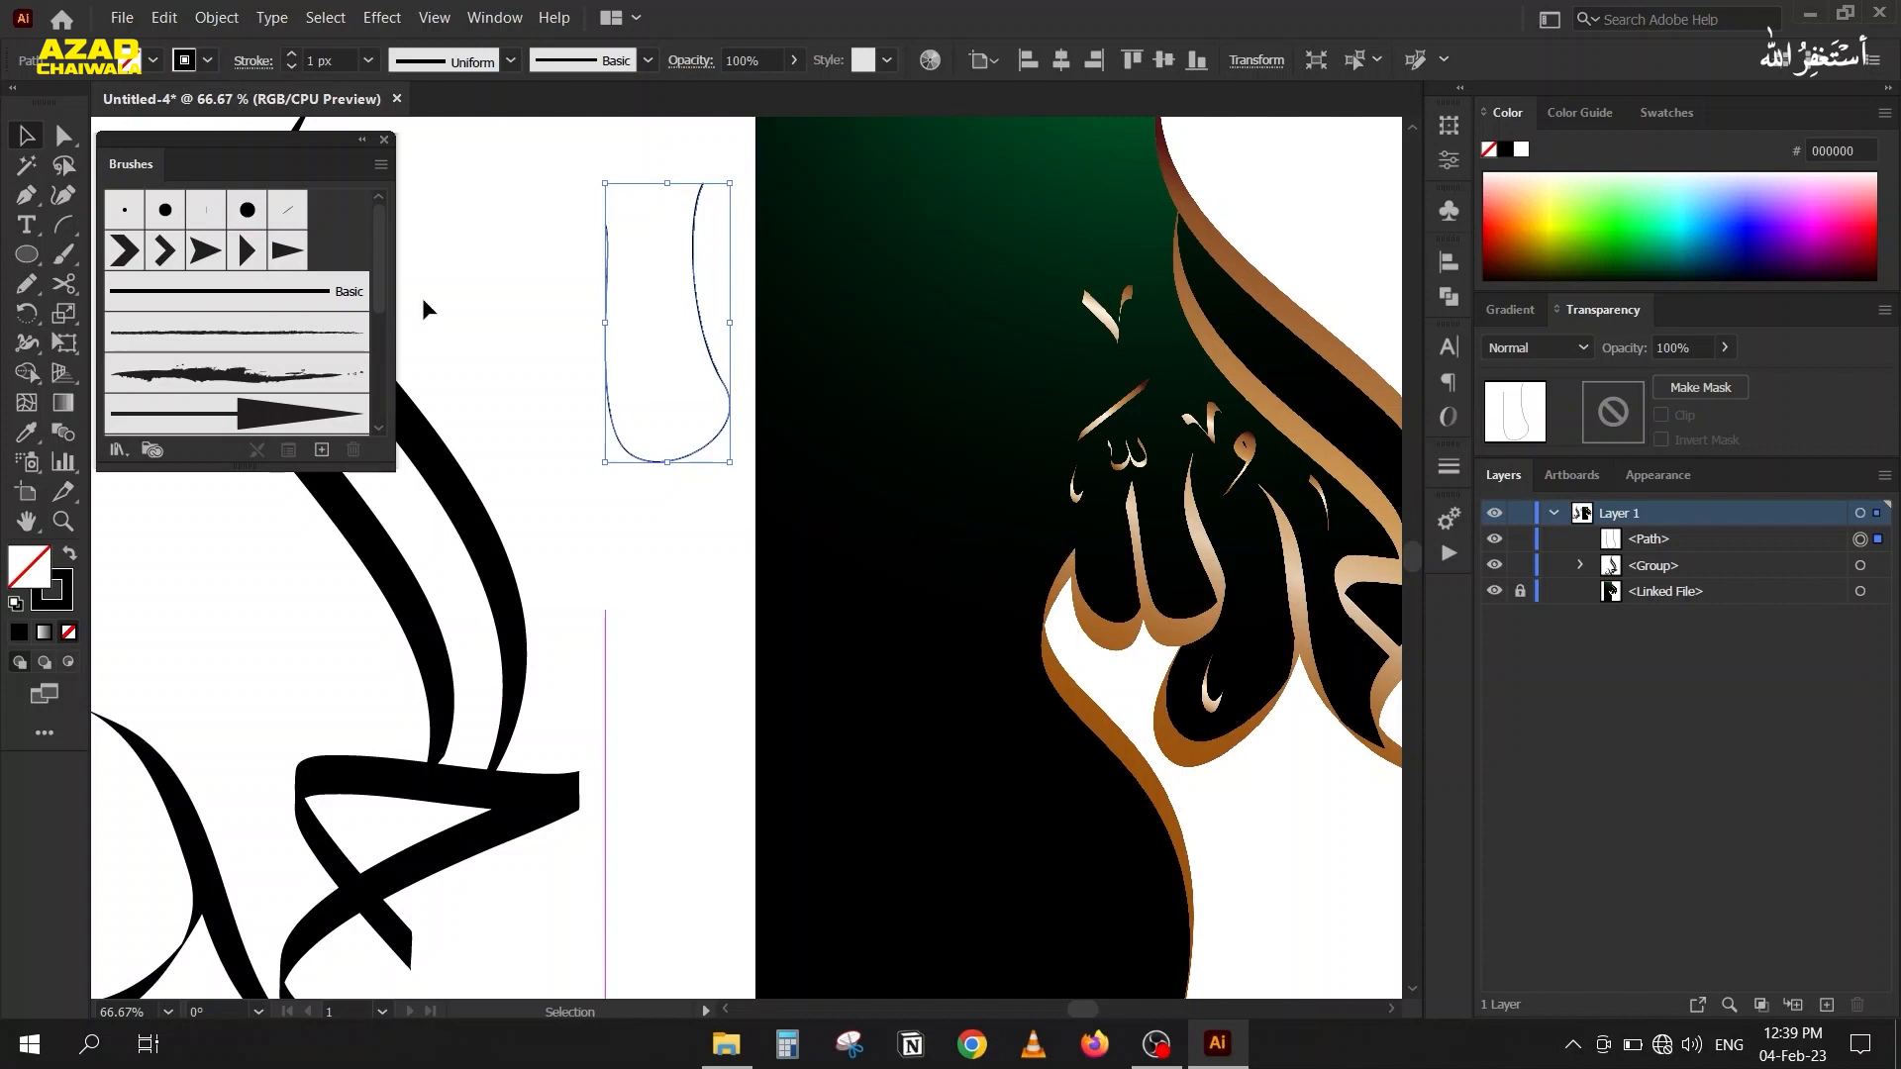
pyautogui.click(562, 341)
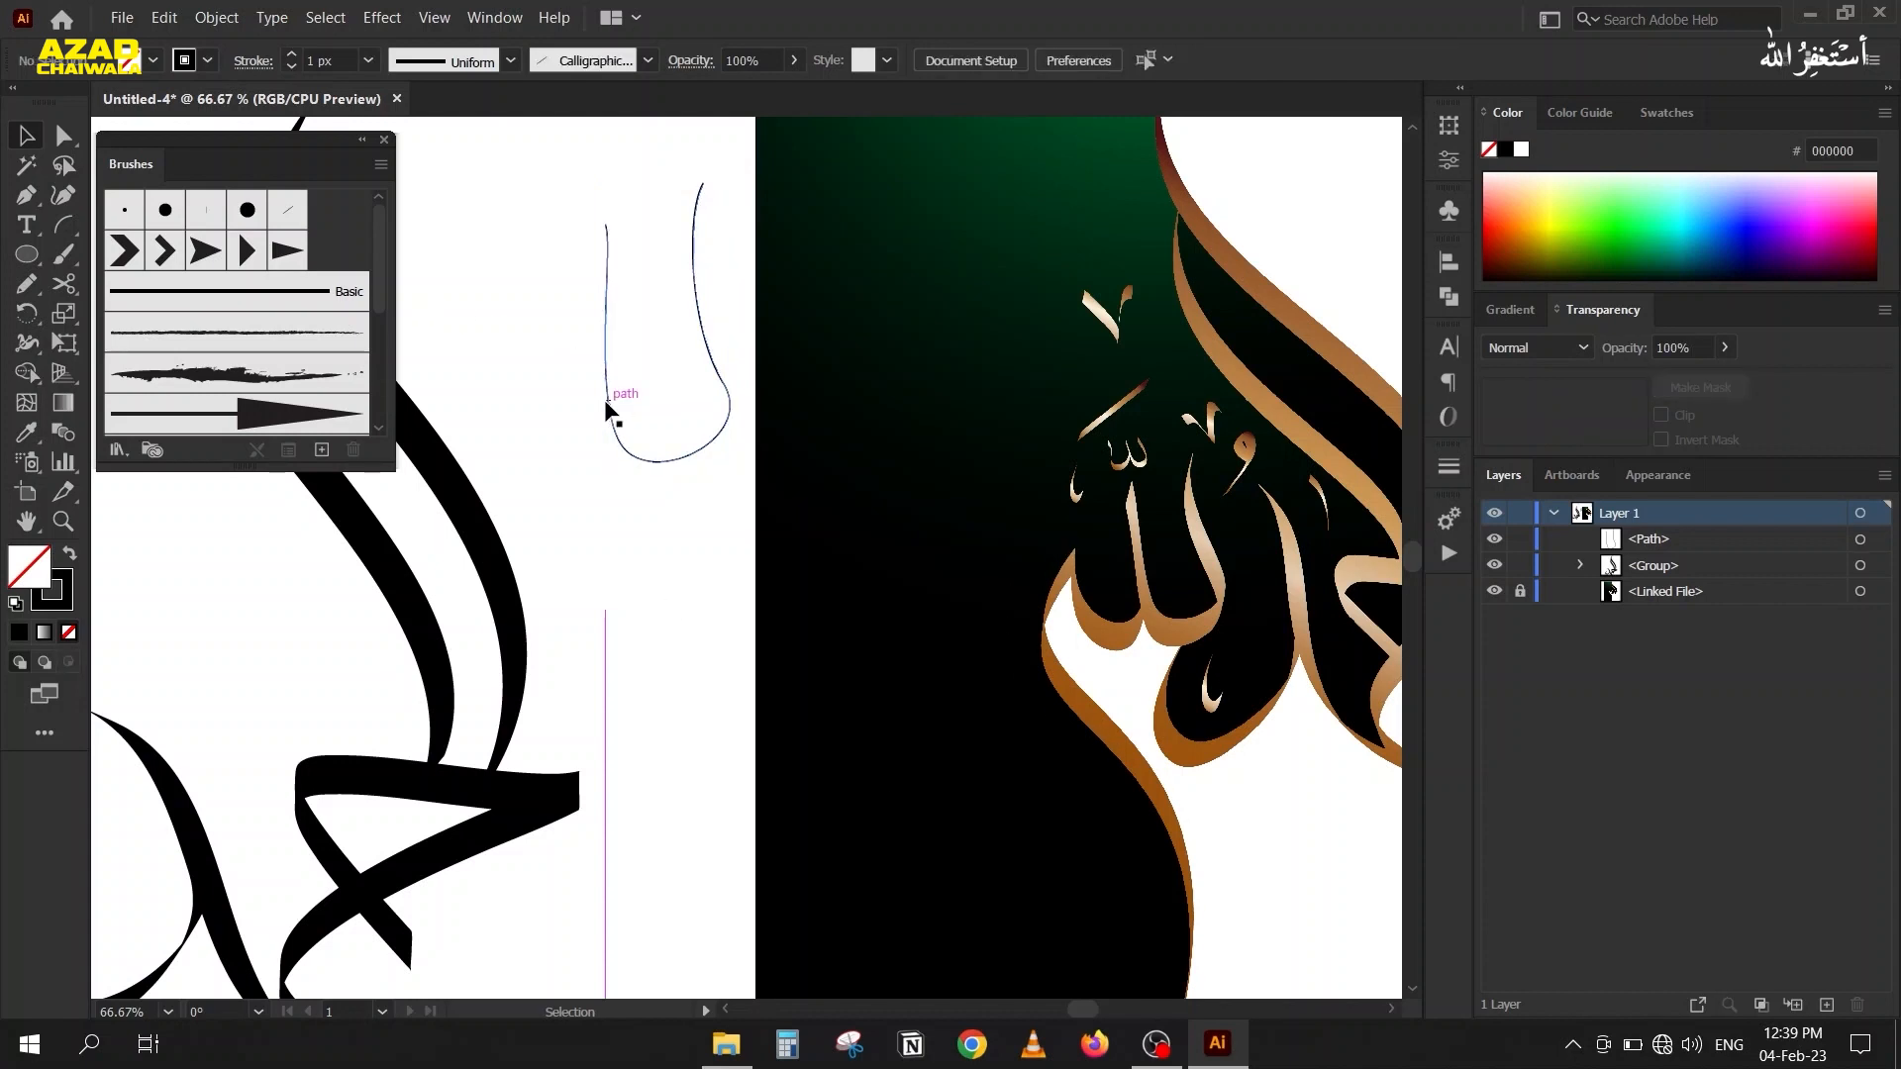
# Draw a second Pen path from the U-shape's left stem through a small bowl to a tip and down into a long S-shaped tail.
pyautogui.press('p')
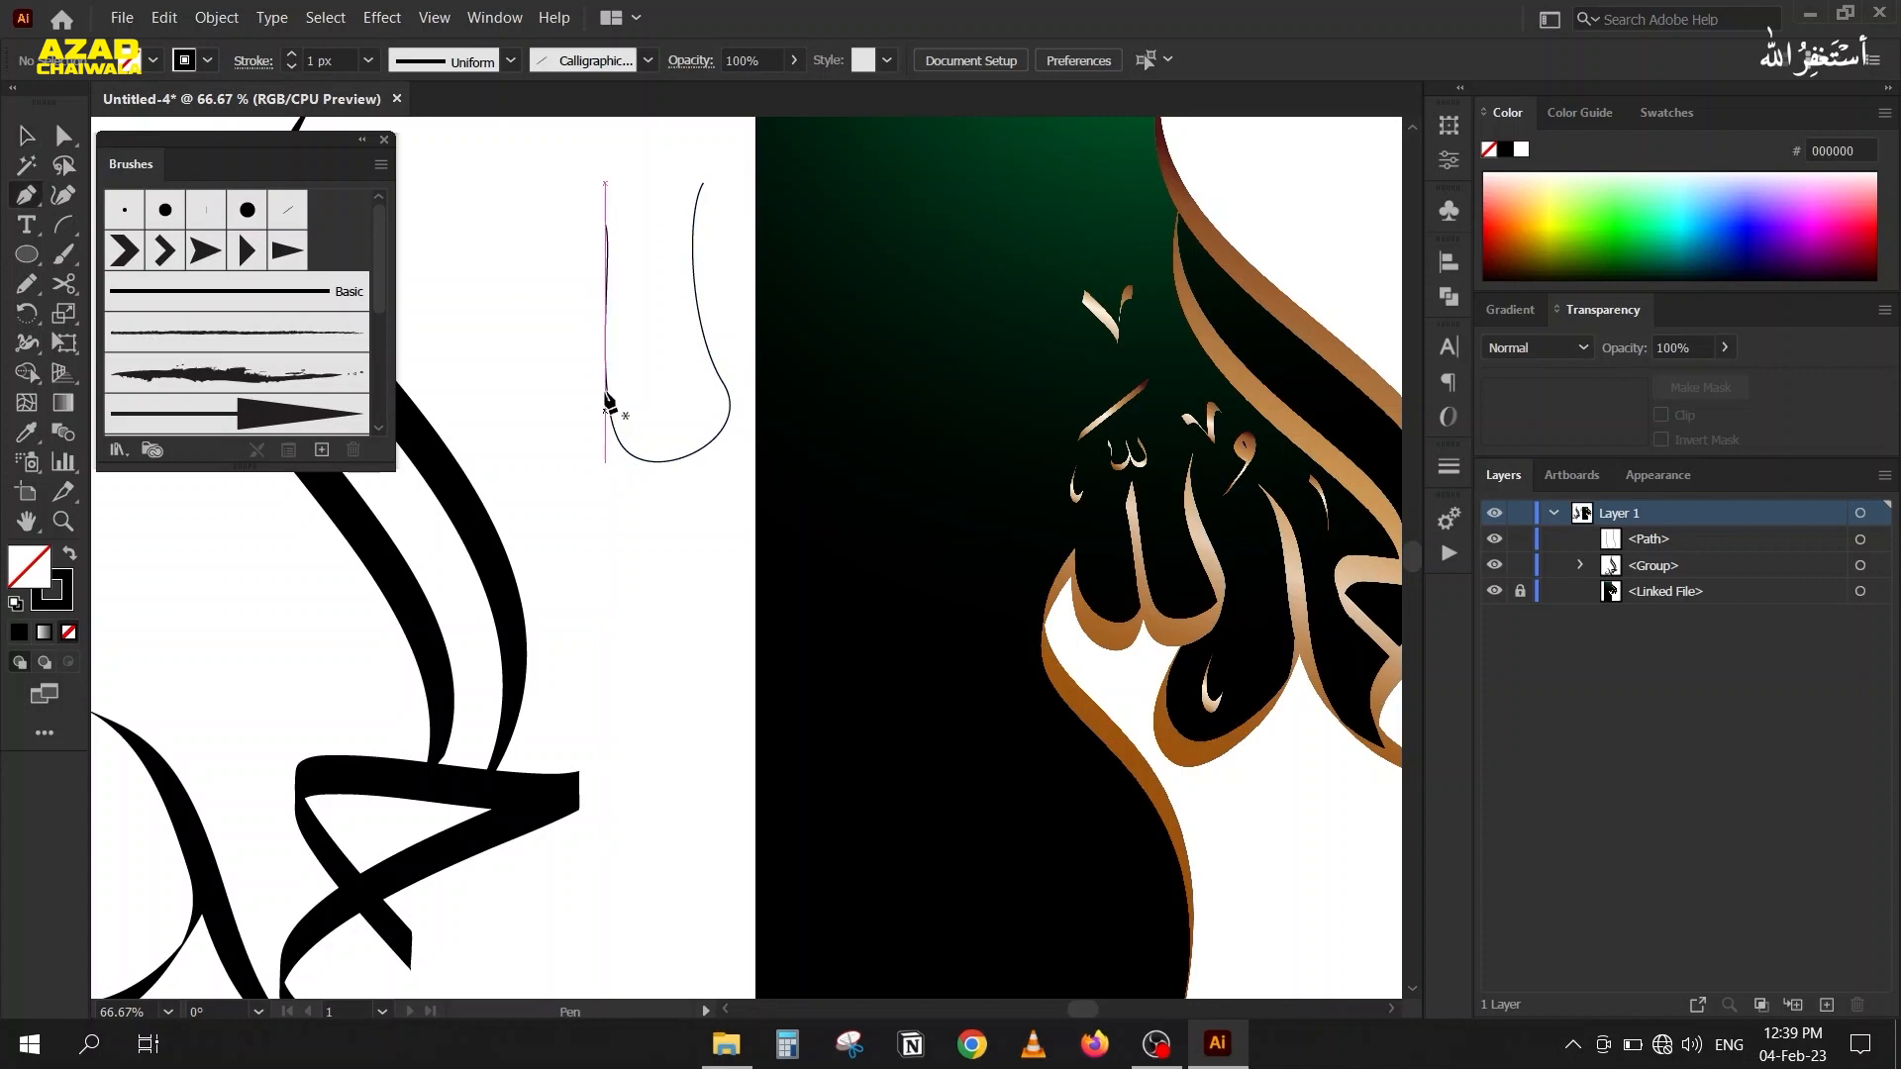
pyautogui.click(606, 386)
pyautogui.moveTo(555, 455); pyautogui.dragTo(502, 446)
pyautogui.moveTo(503, 334); pyautogui.dragTo(526, 298)
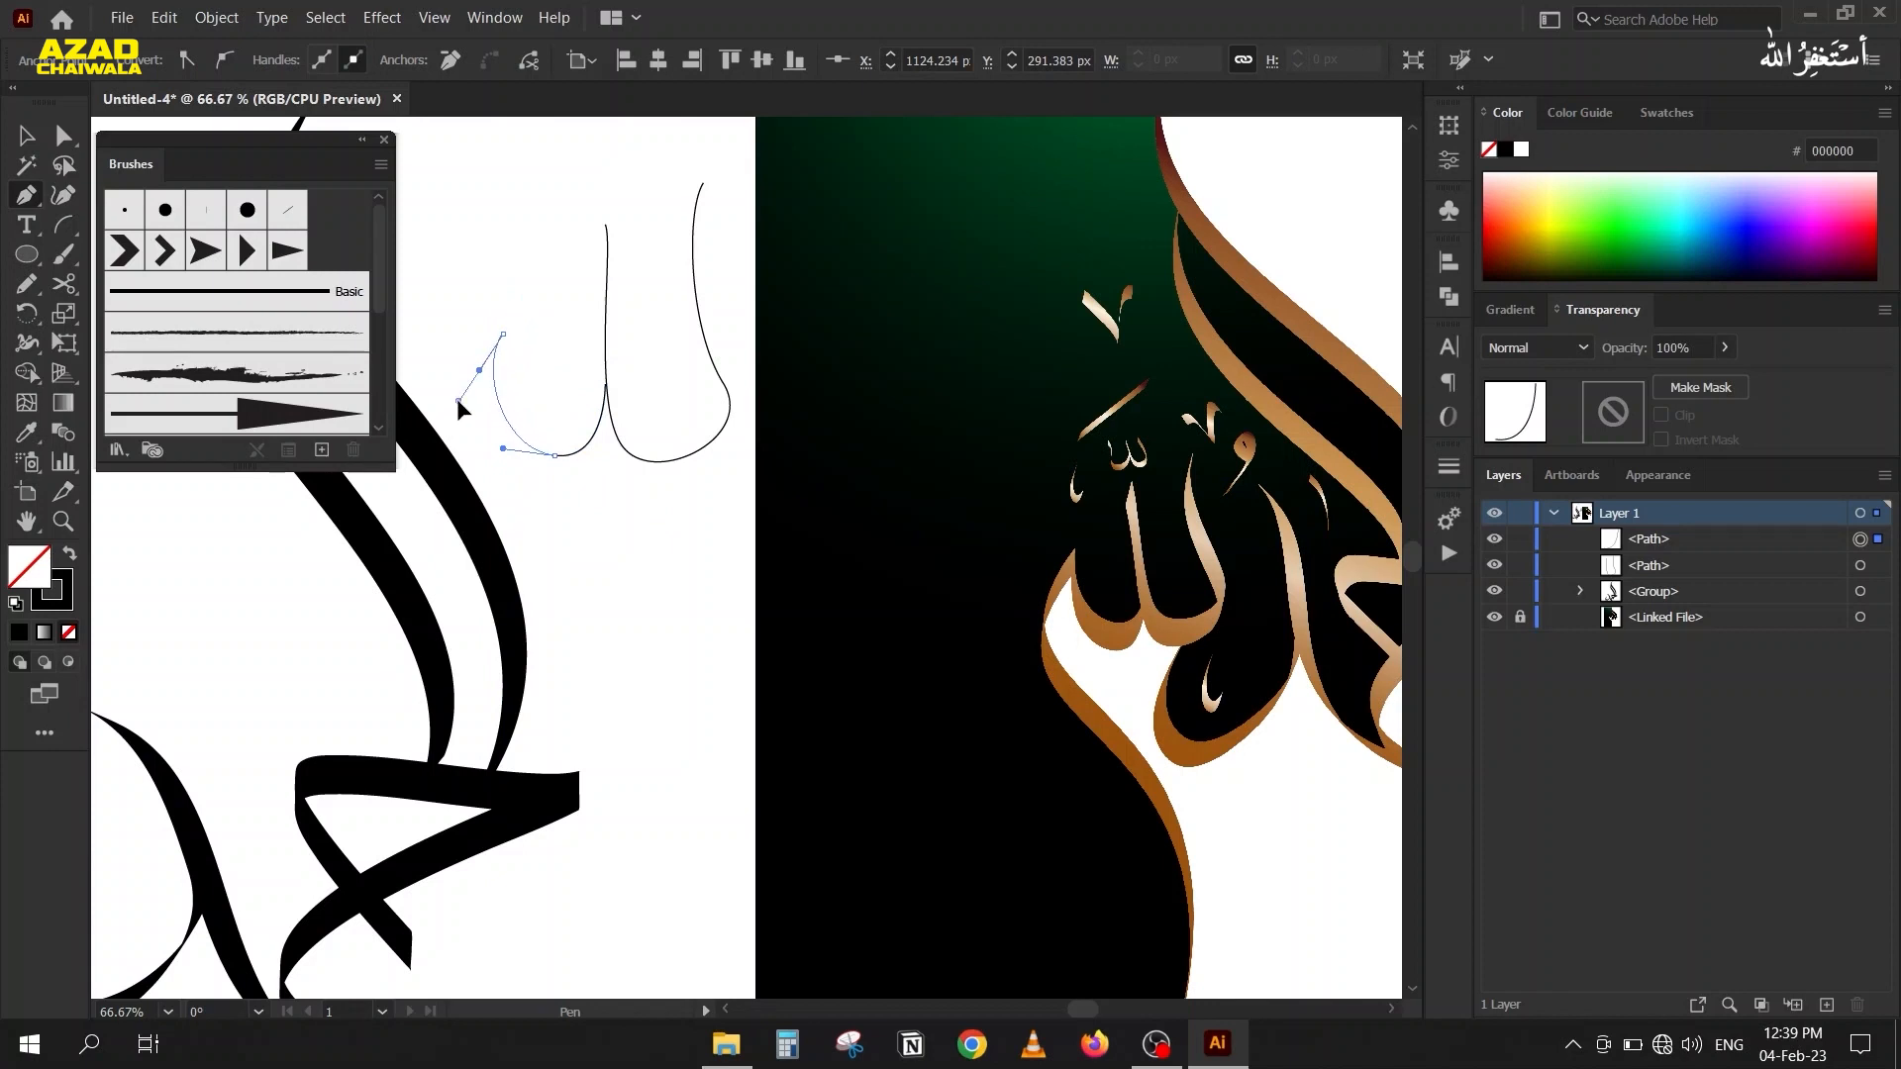
pyautogui.hotkey('ctrl', '-')
pyautogui.moveTo(485, 434); pyautogui.dragTo(572, 509)
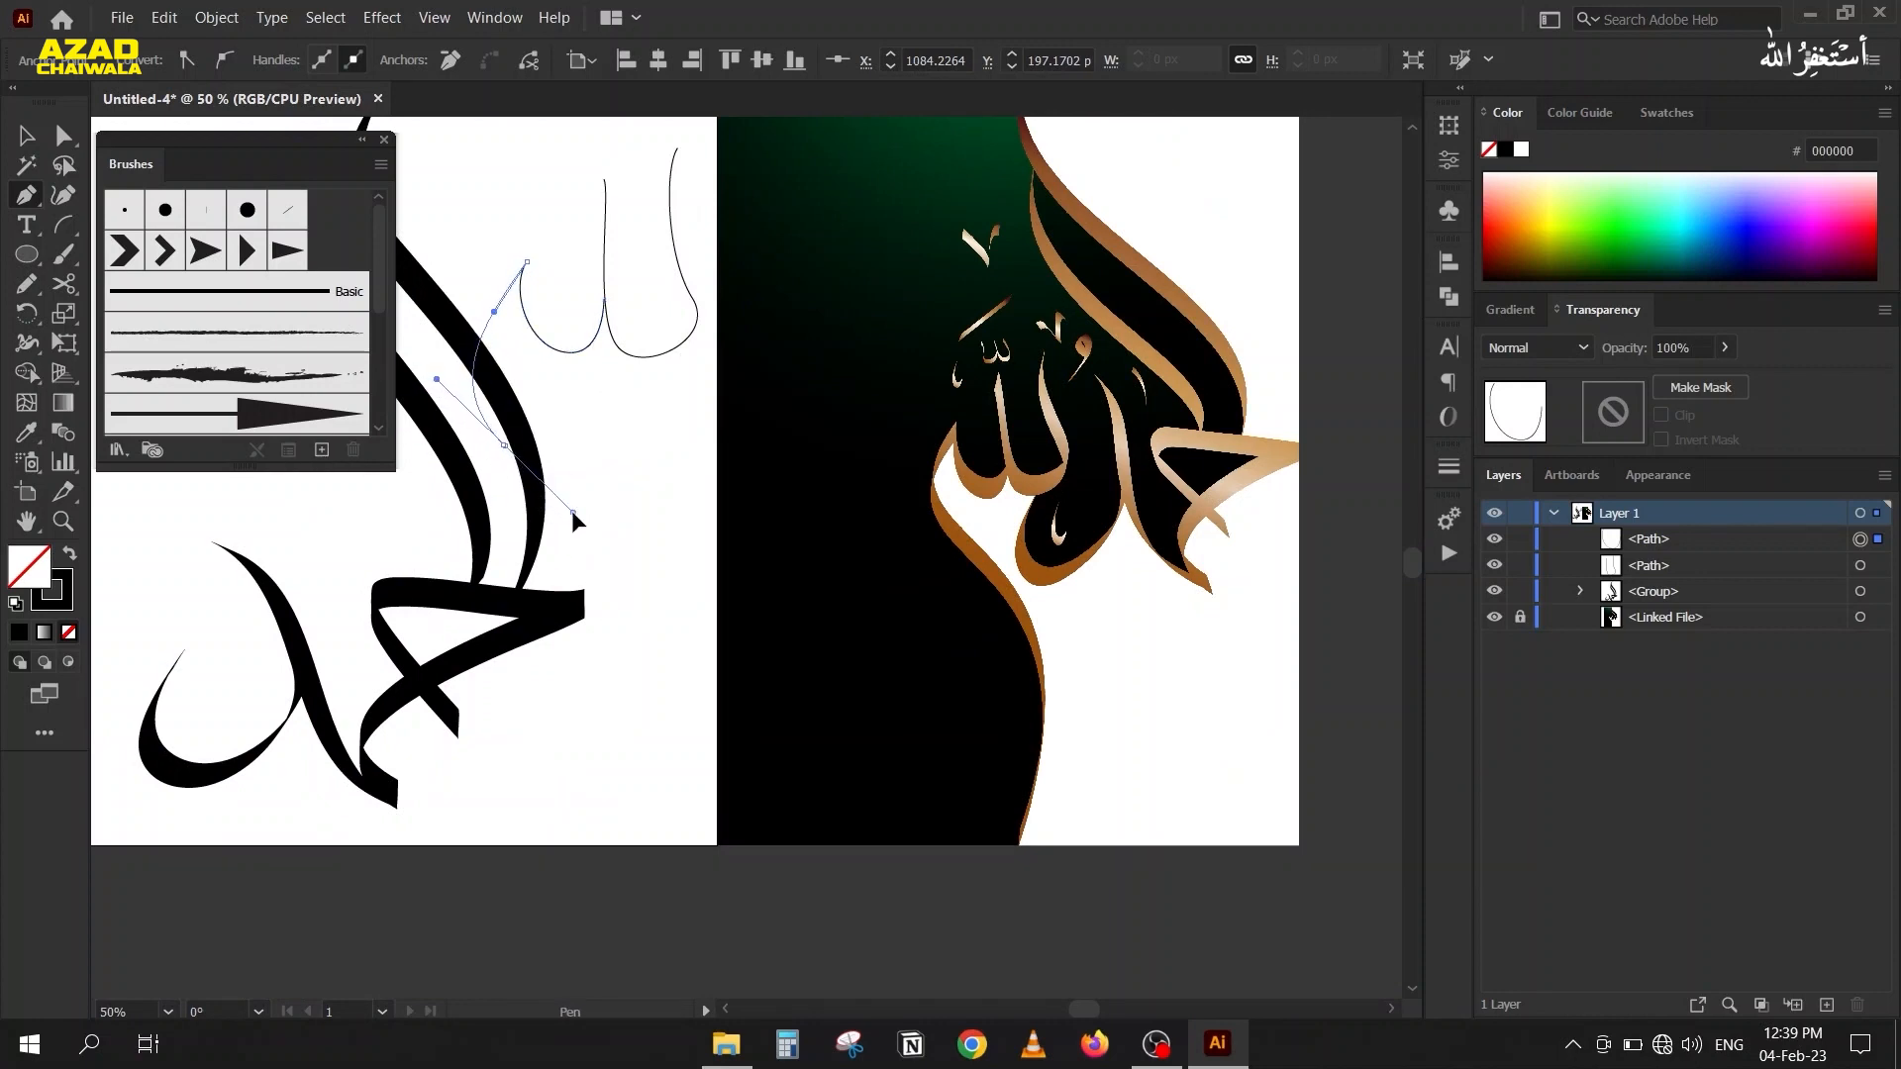
pyautogui.moveTo(557, 780); pyautogui.dragTo(480, 927)
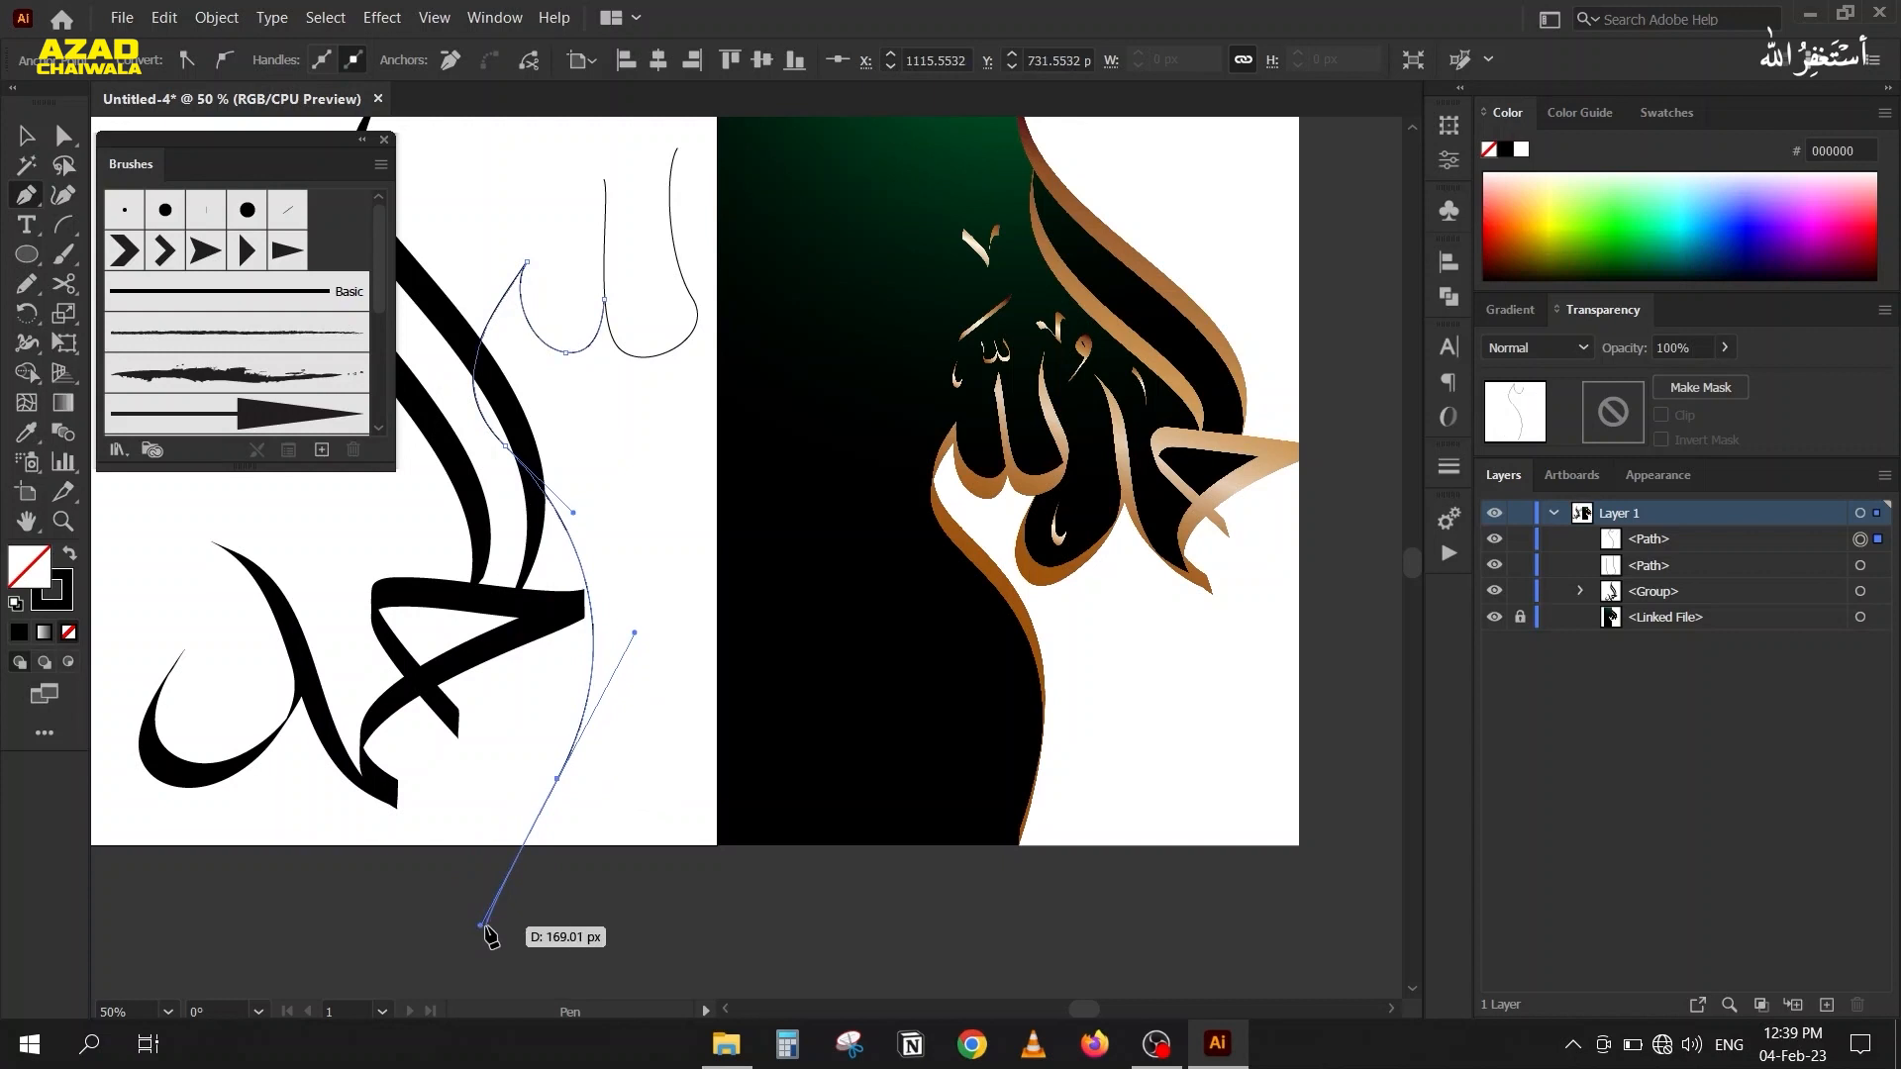
# Select both thin paths and move them beside the lower-left bowl of the black lettering.
pyautogui.press('v')
pyautogui.moveTo(504, 175); pyautogui.dragTo(683, 293)
pyautogui.hotkey('ctrl', '-')
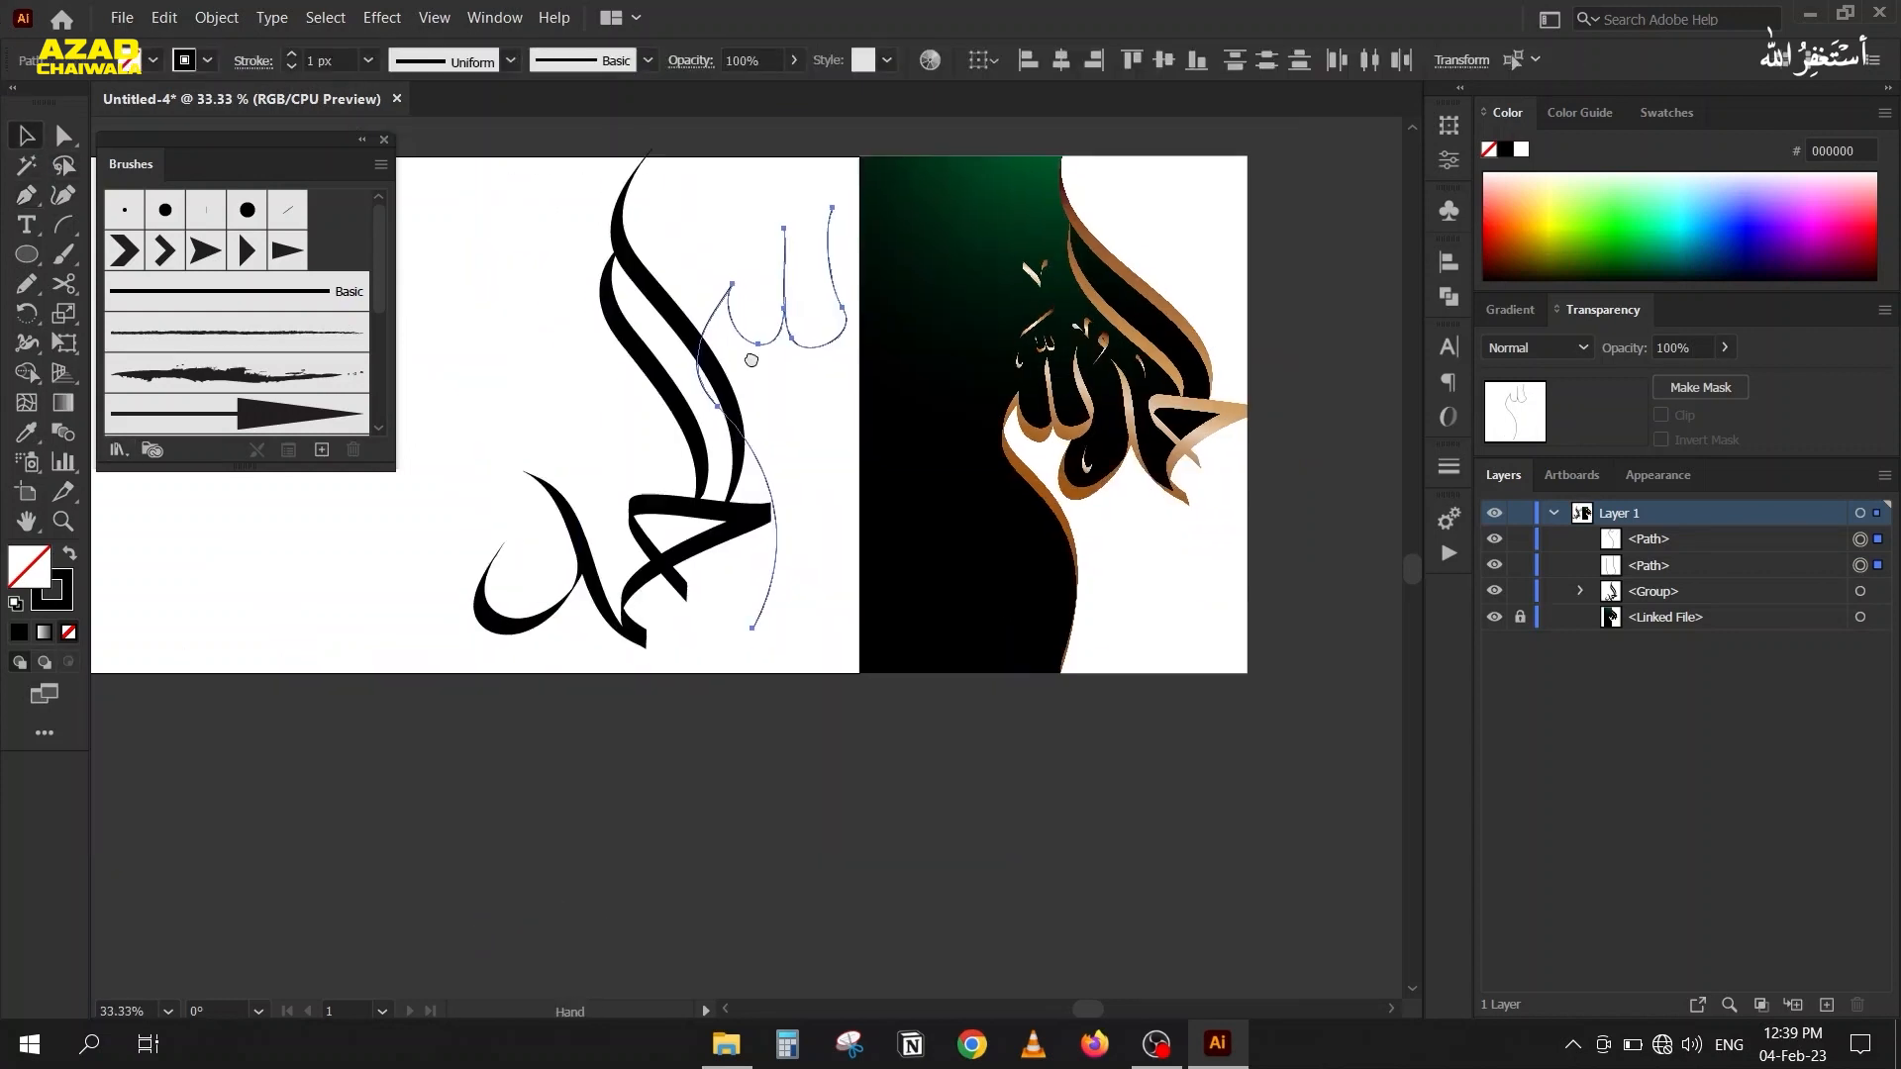
pyautogui.moveTo(746, 332); pyautogui.dragTo(444, 439)
pyautogui.press('space')
pyautogui.moveTo(356, 591); pyautogui.dragTo(400, 635)
pyautogui.moveTo(529, 468); pyautogui.dragTo(500, 597)
pyautogui.hotkey('ctrl', '-')
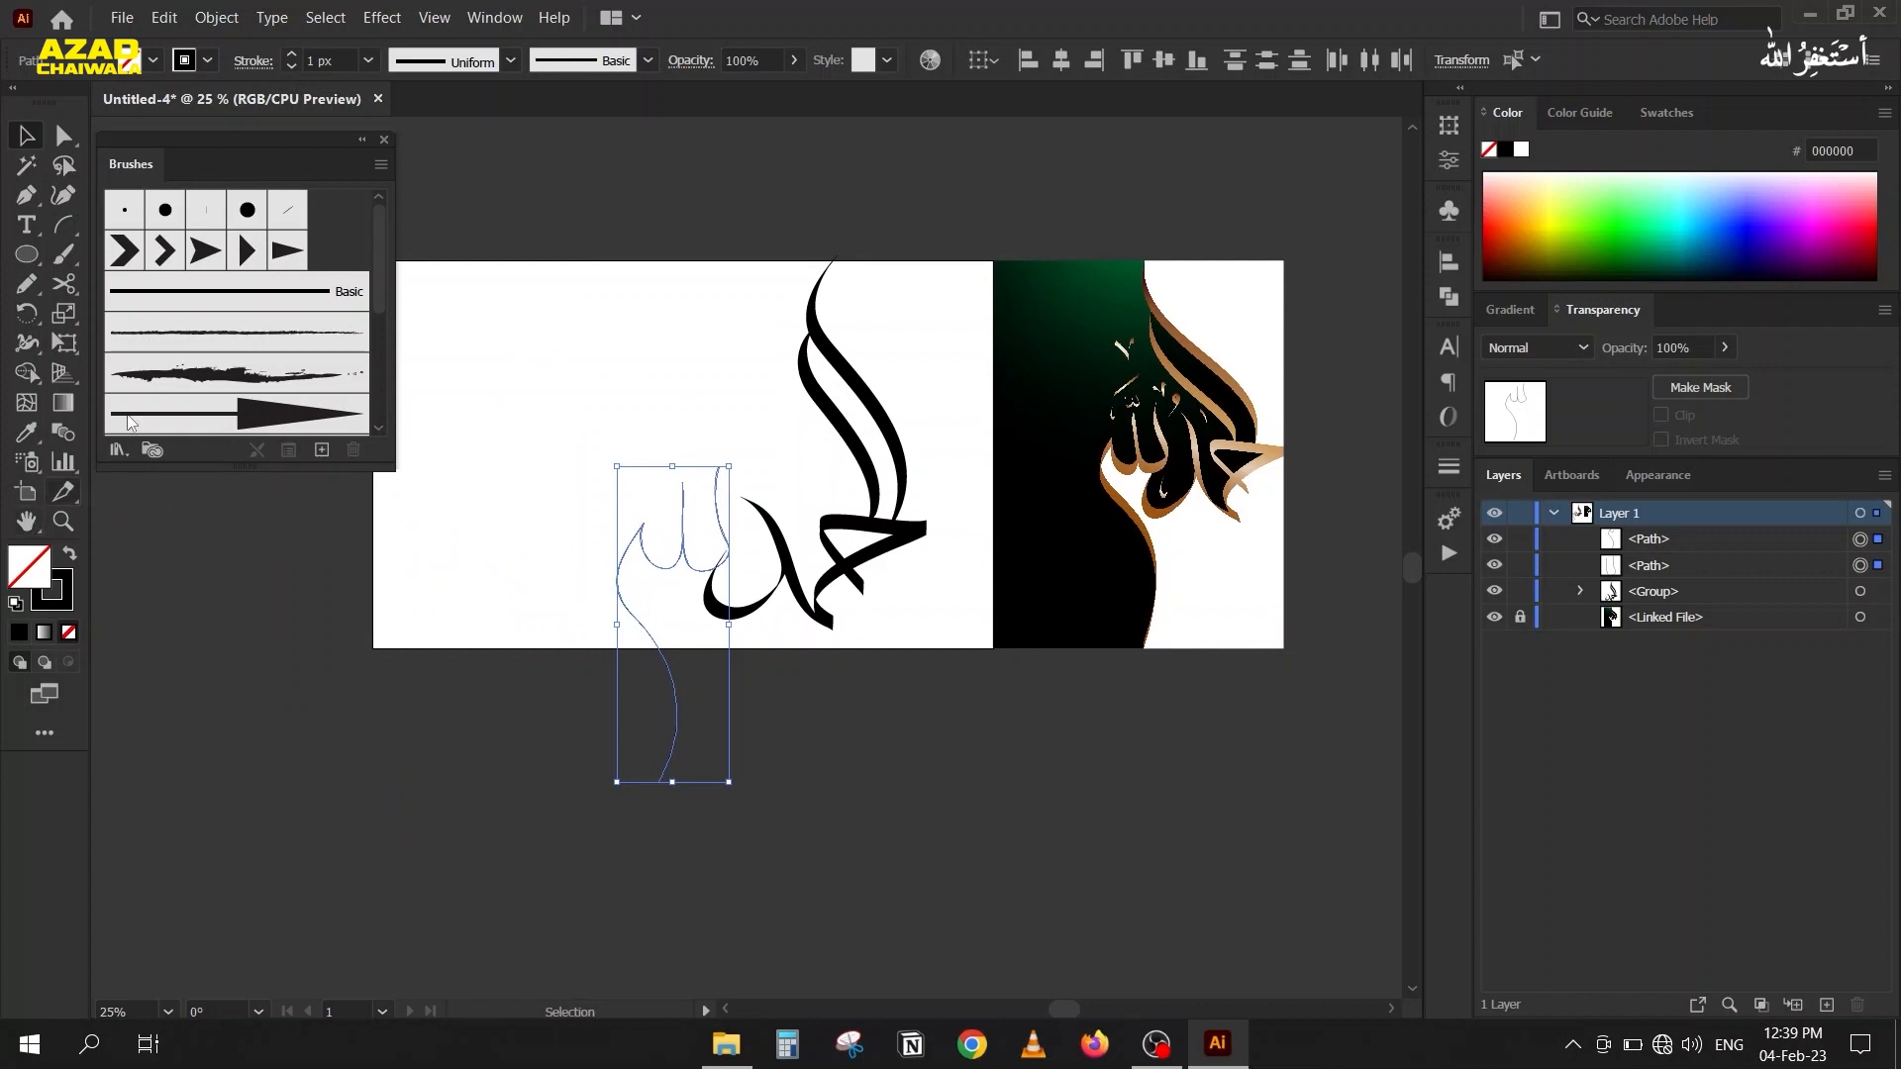
# Extend the artboard downward past the long tail, to a height of about 1198 px.
pyautogui.click(27, 494)
pyautogui.moveTo(685, 651); pyautogui.dragTo(706, 845)
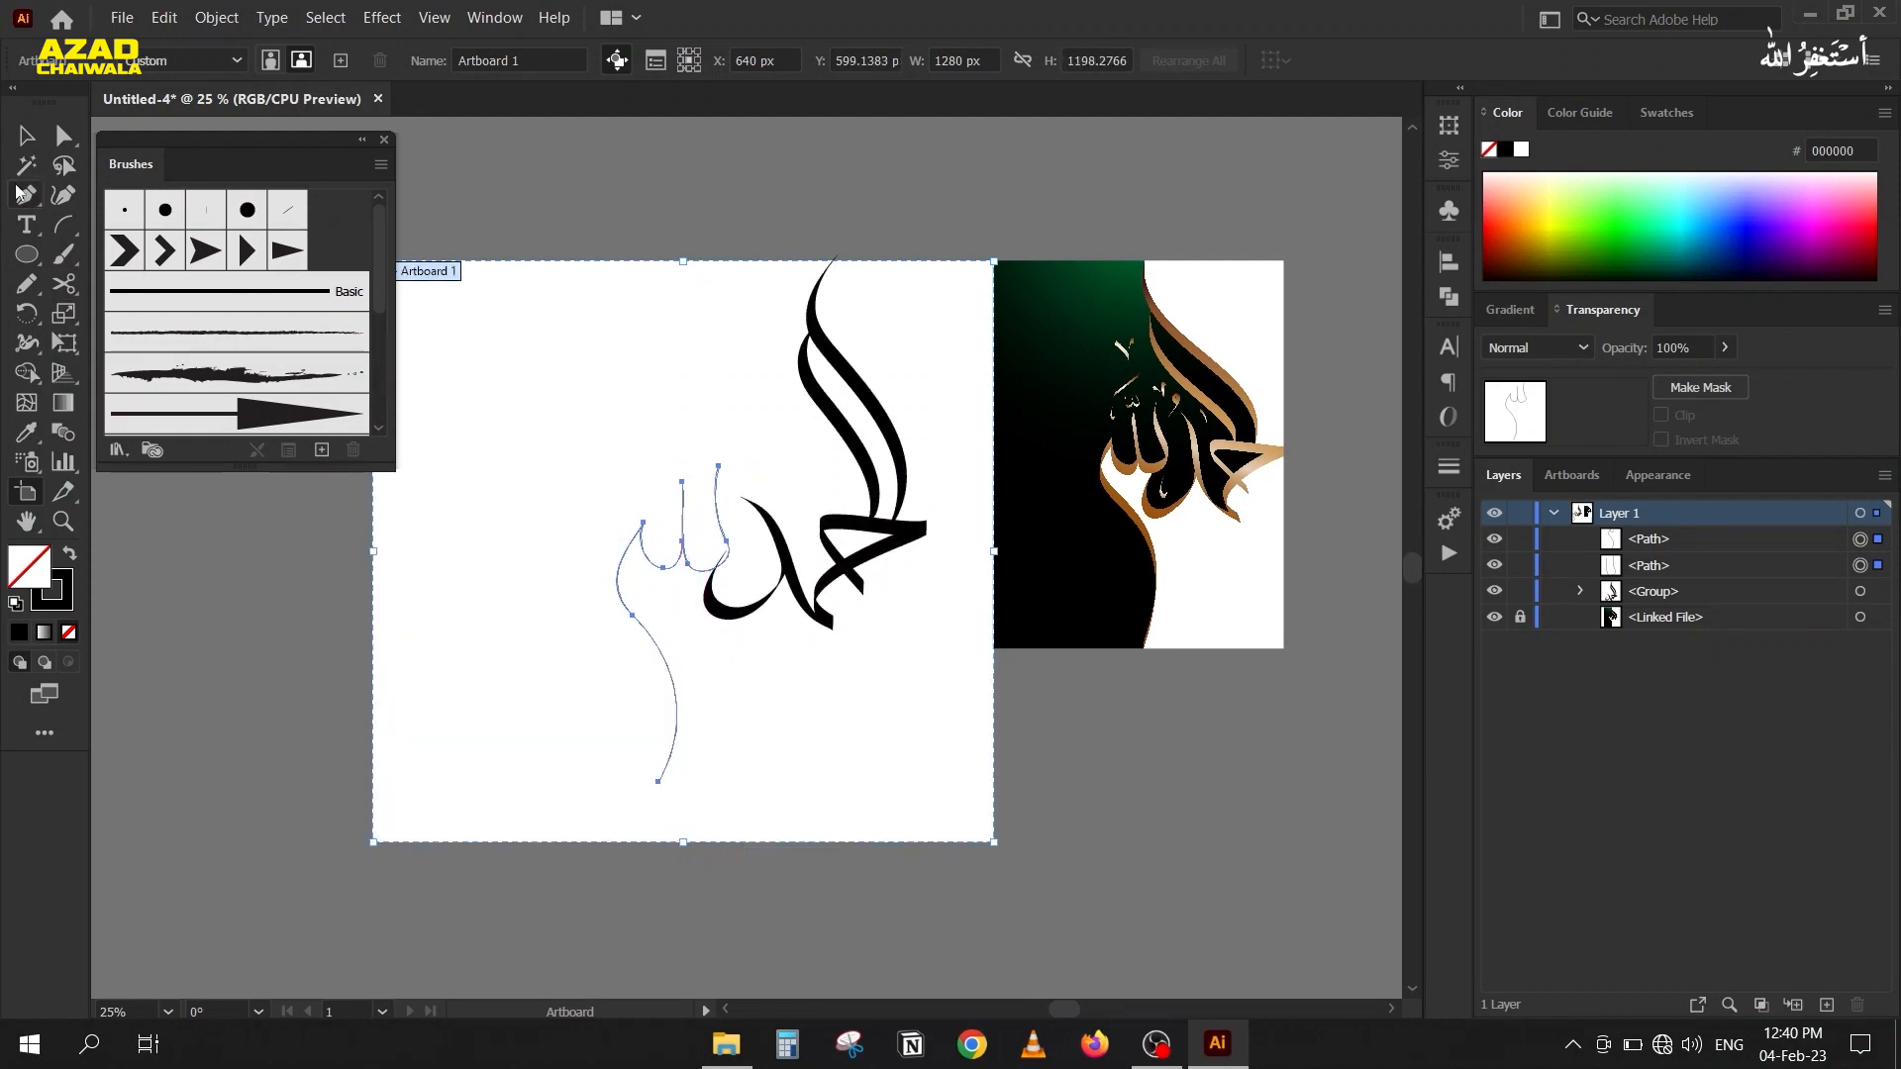
pyautogui.click(26, 135)
# Apply the slanted calligraphic brush to both the U-shaped path and the long-tailed path.
pyautogui.scroll(2, 739, 556)
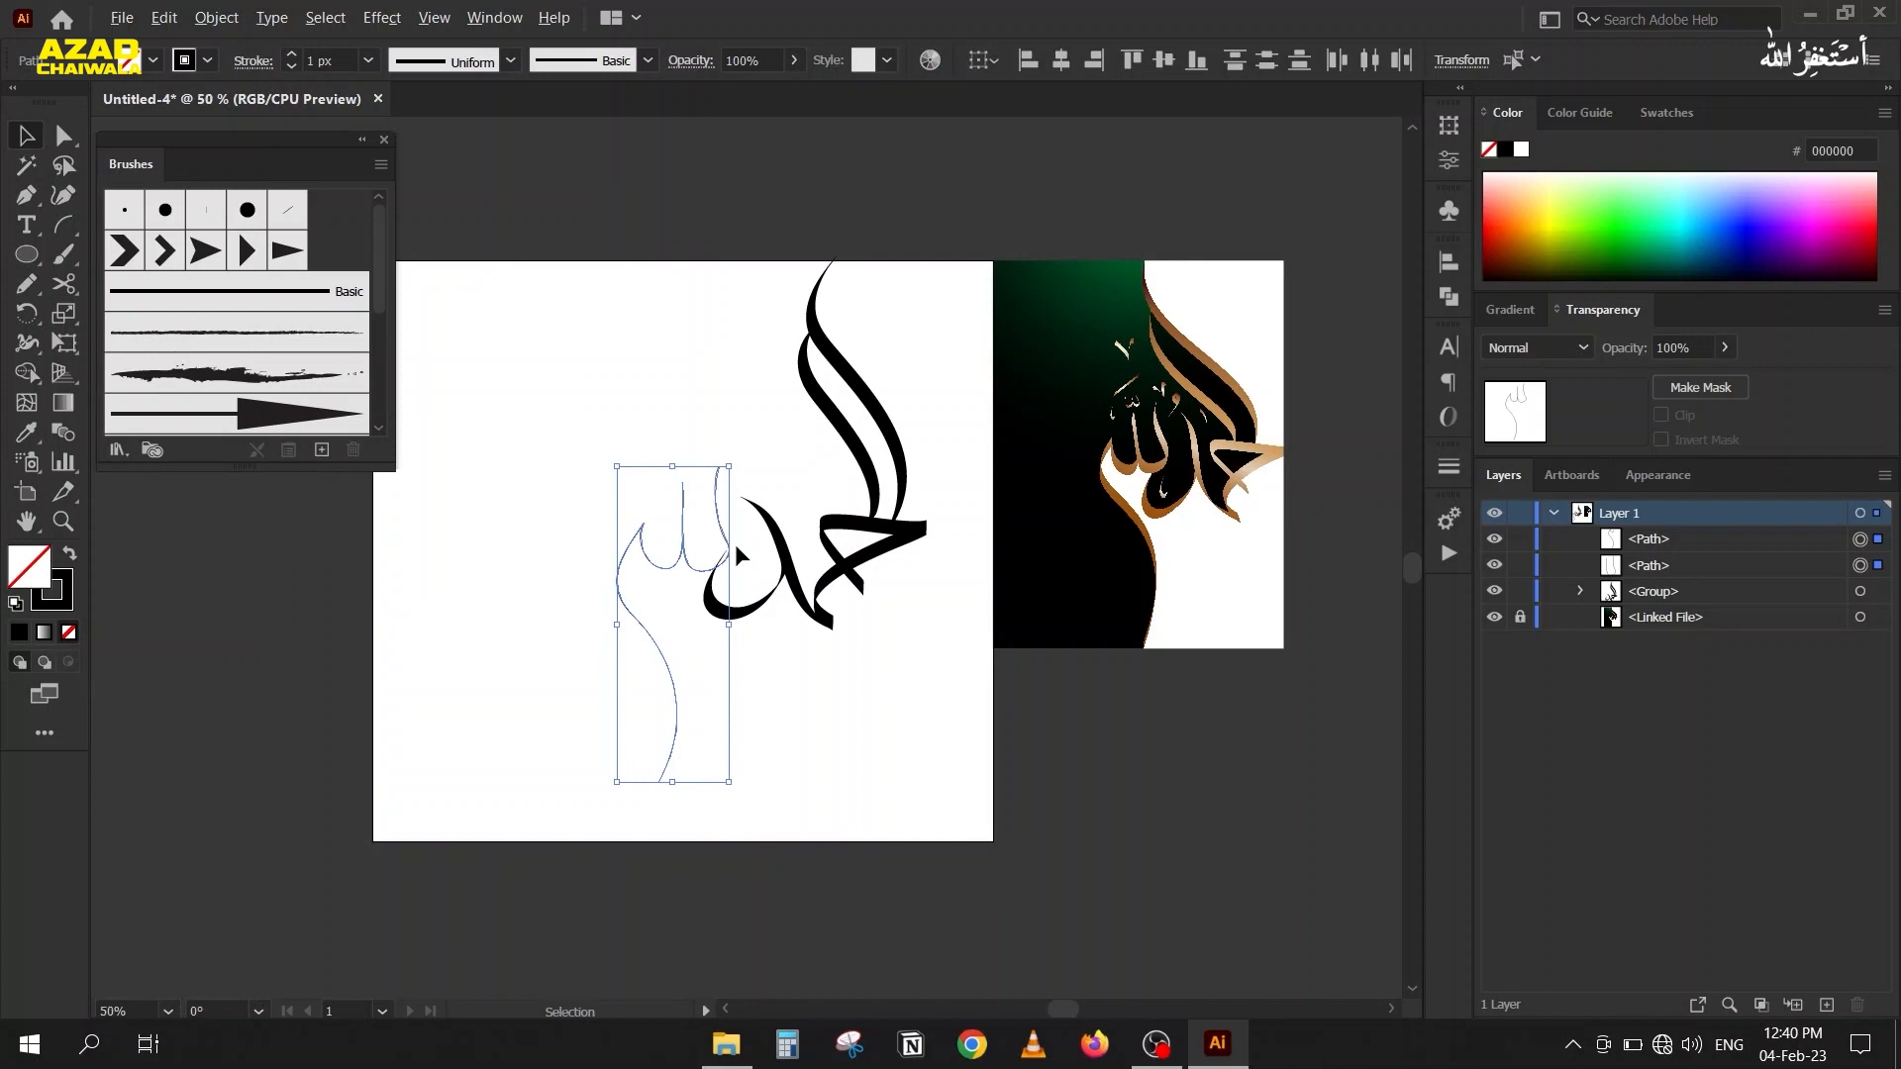
pyautogui.moveTo(703, 500); pyautogui.dragTo(711, 470)
pyautogui.scroll(-1, 594, 599)
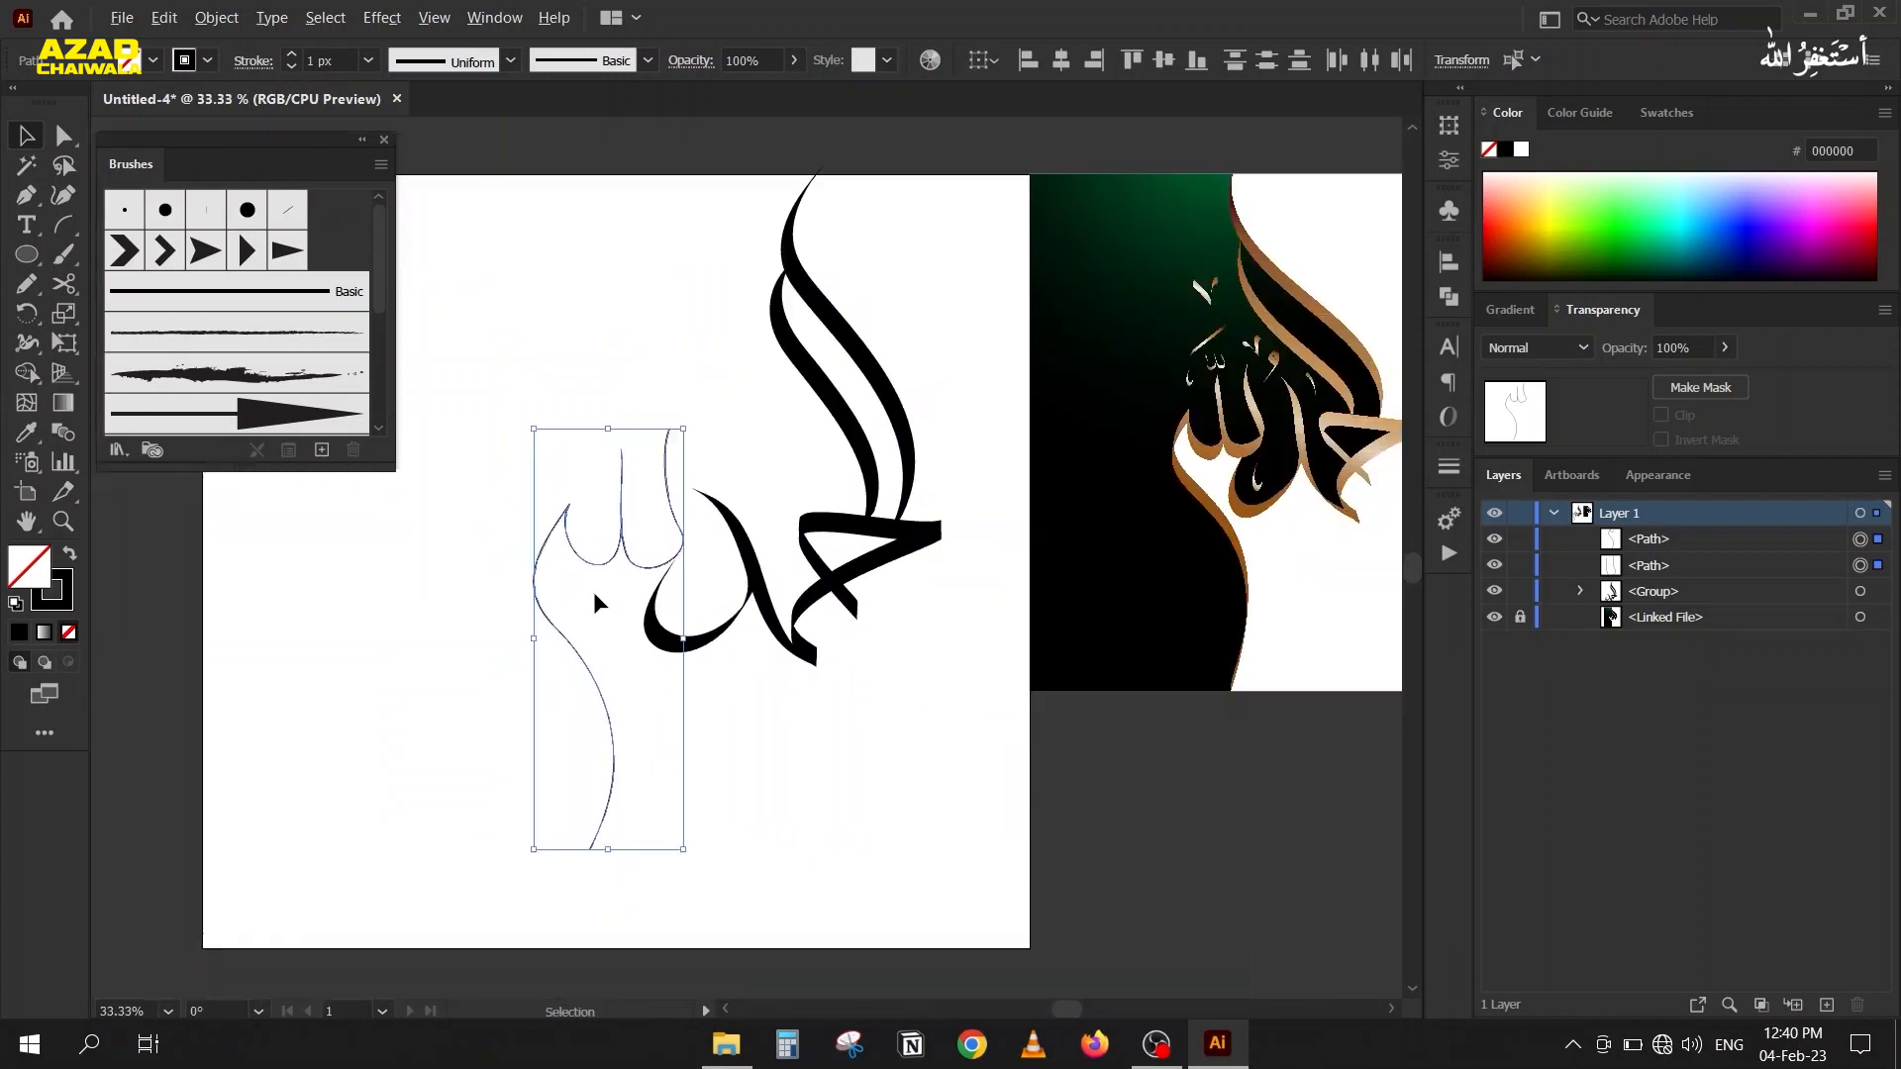
pyautogui.click(649, 376)
pyautogui.click(662, 432)
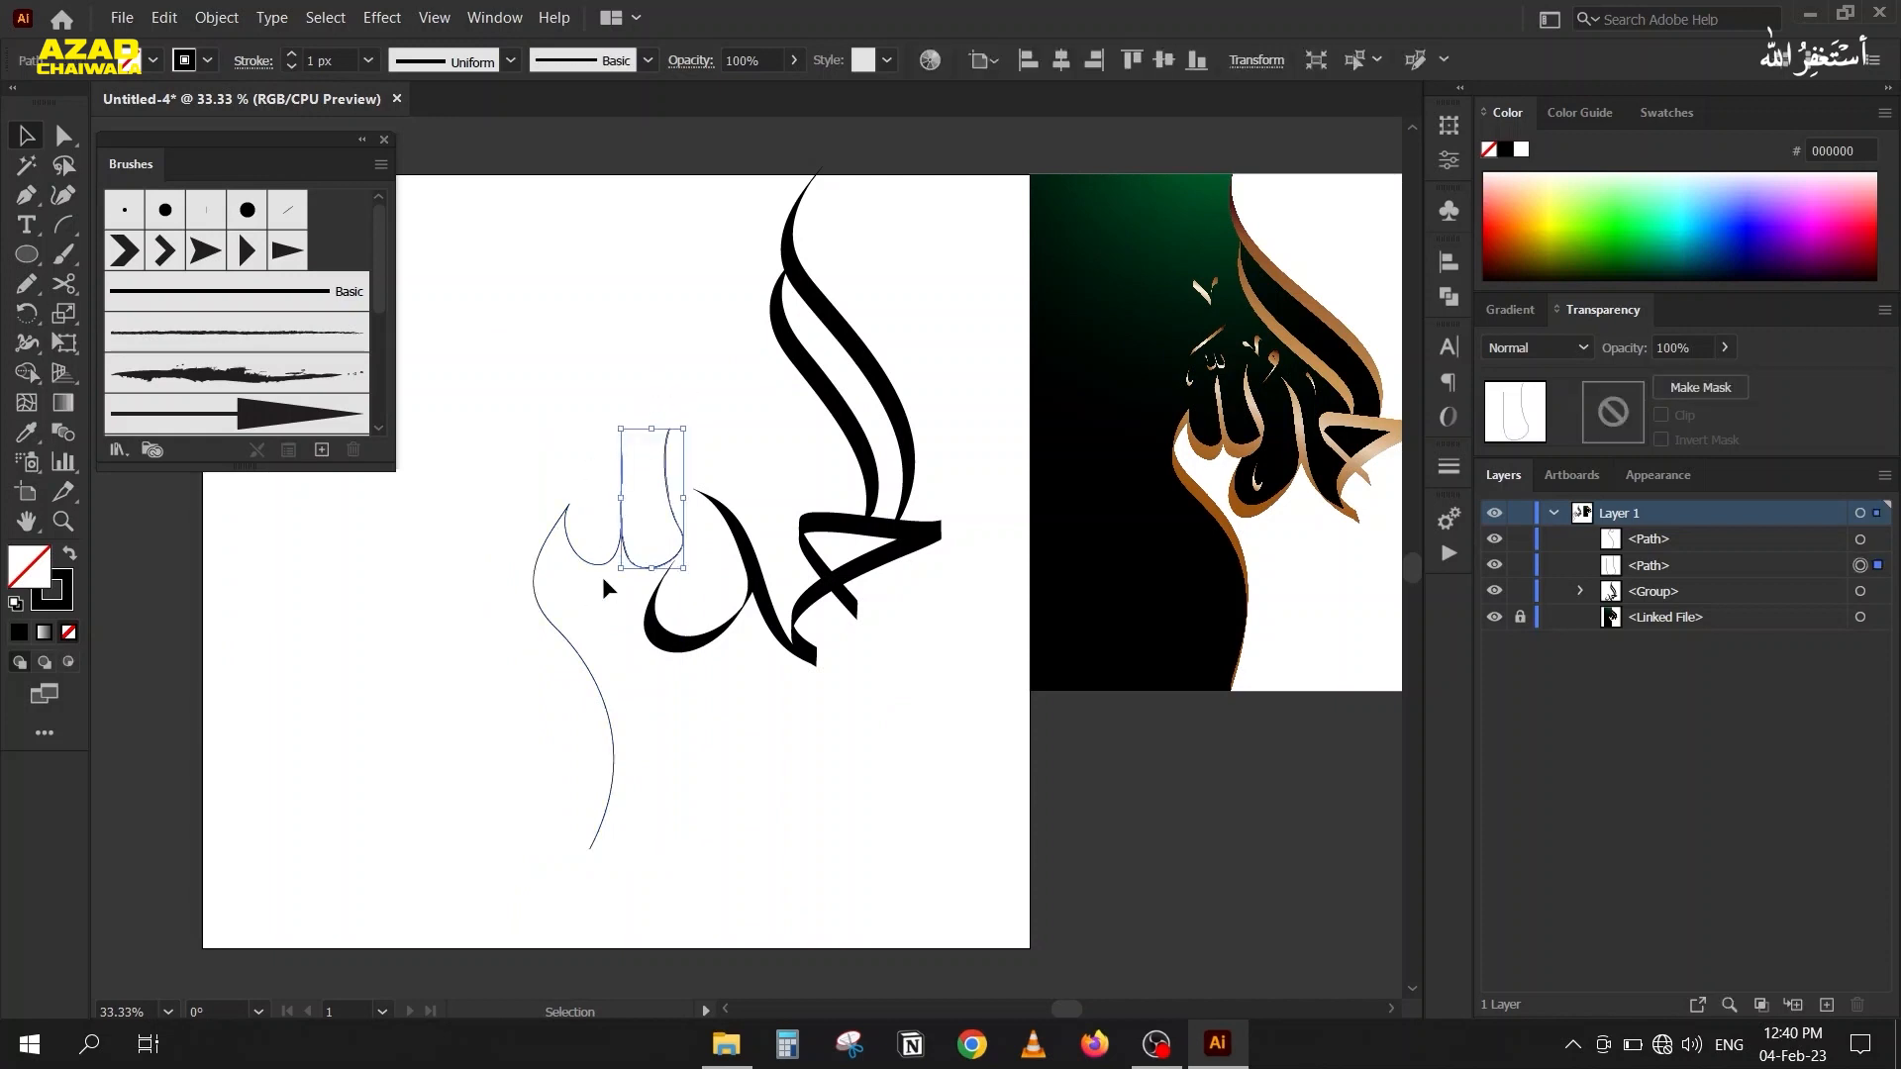
pyautogui.moveTo(677, 392); pyautogui.dragTo(527, 533)
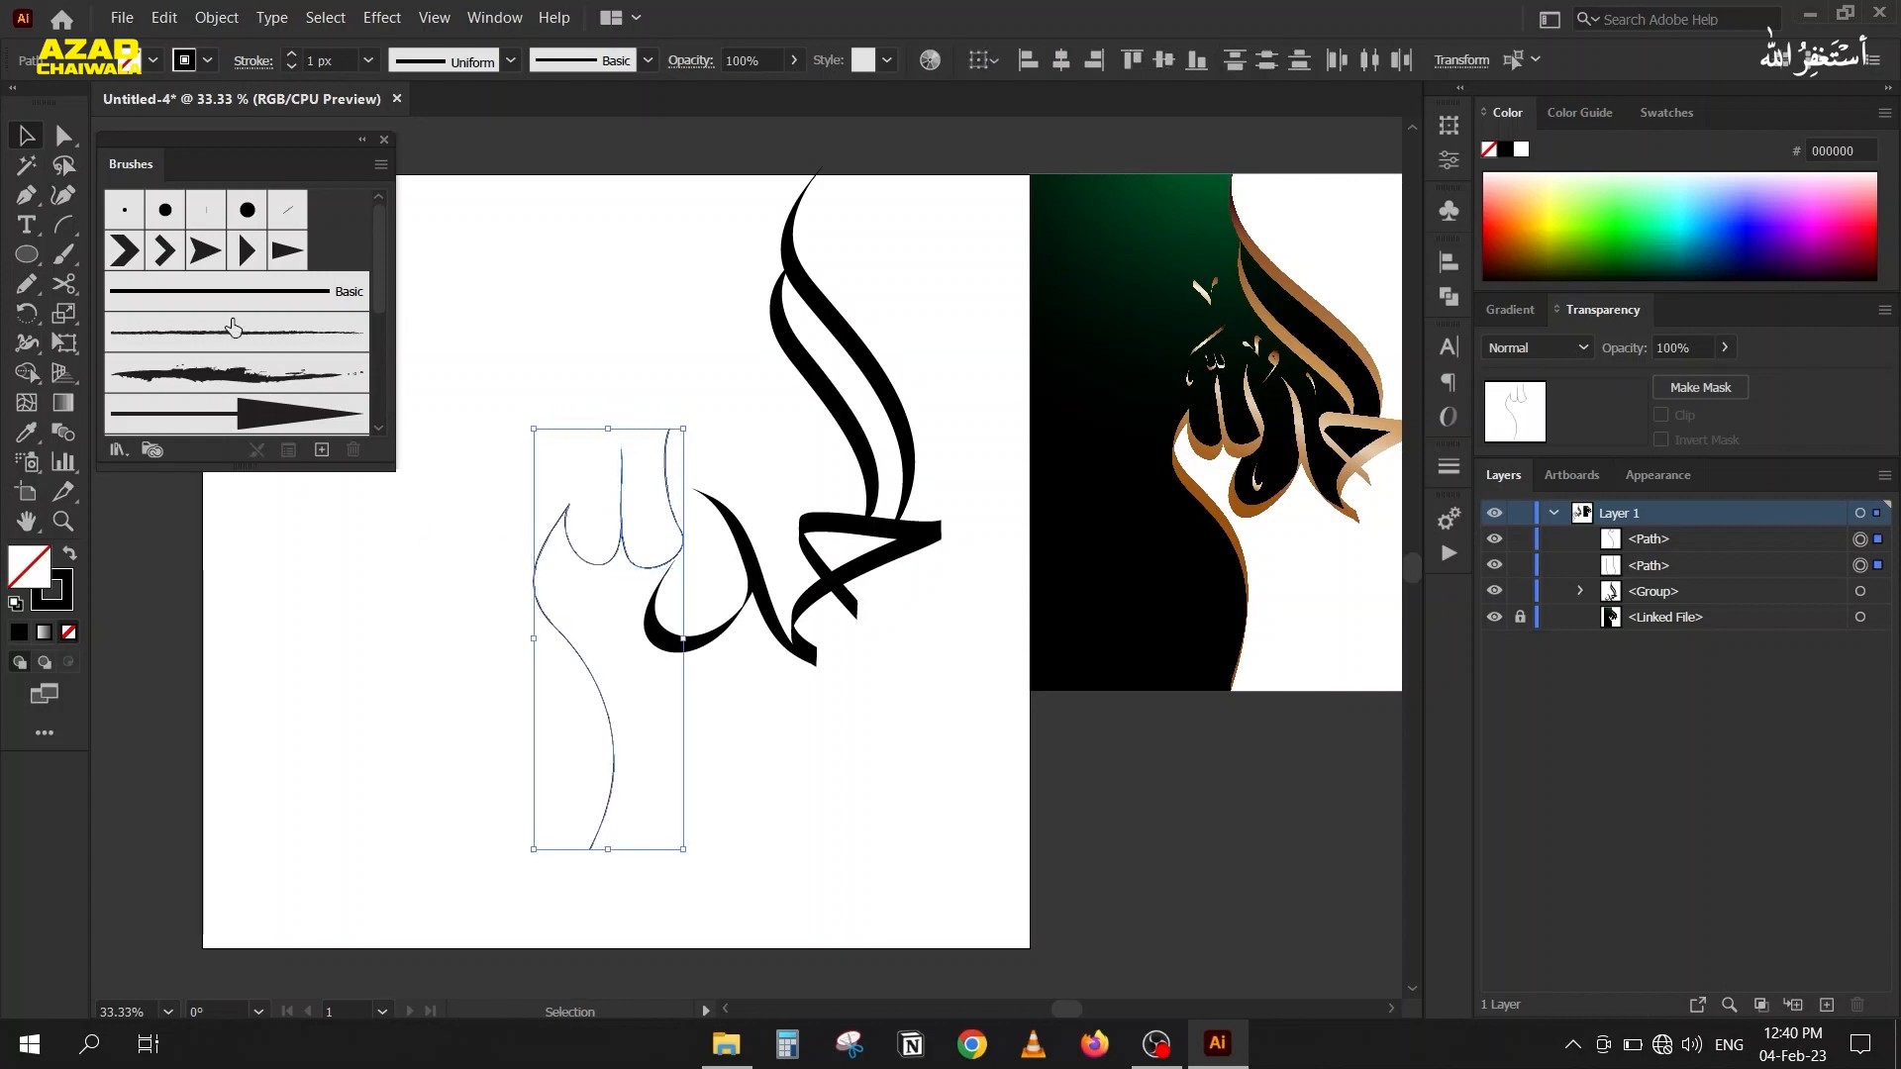
pyautogui.click(285, 211)
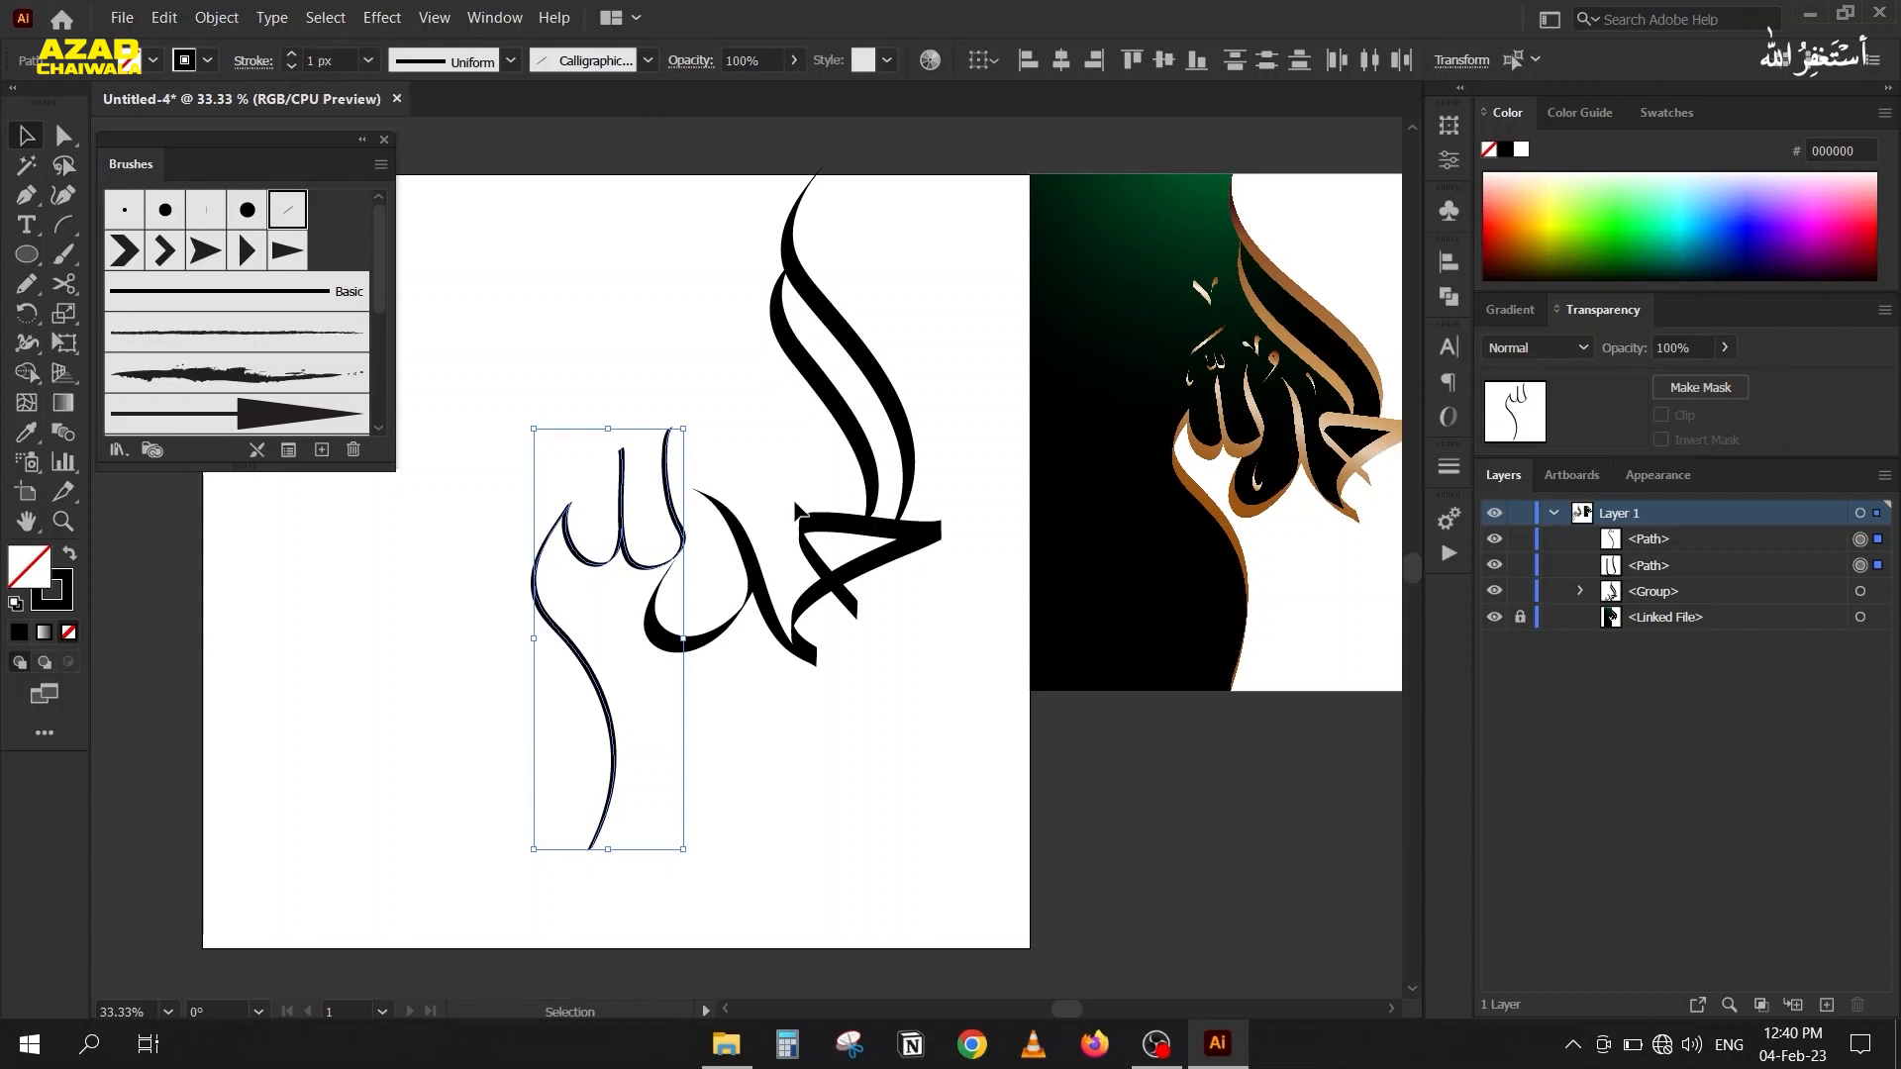
# Select the merged black lettering group.
pyautogui.click(818, 394)
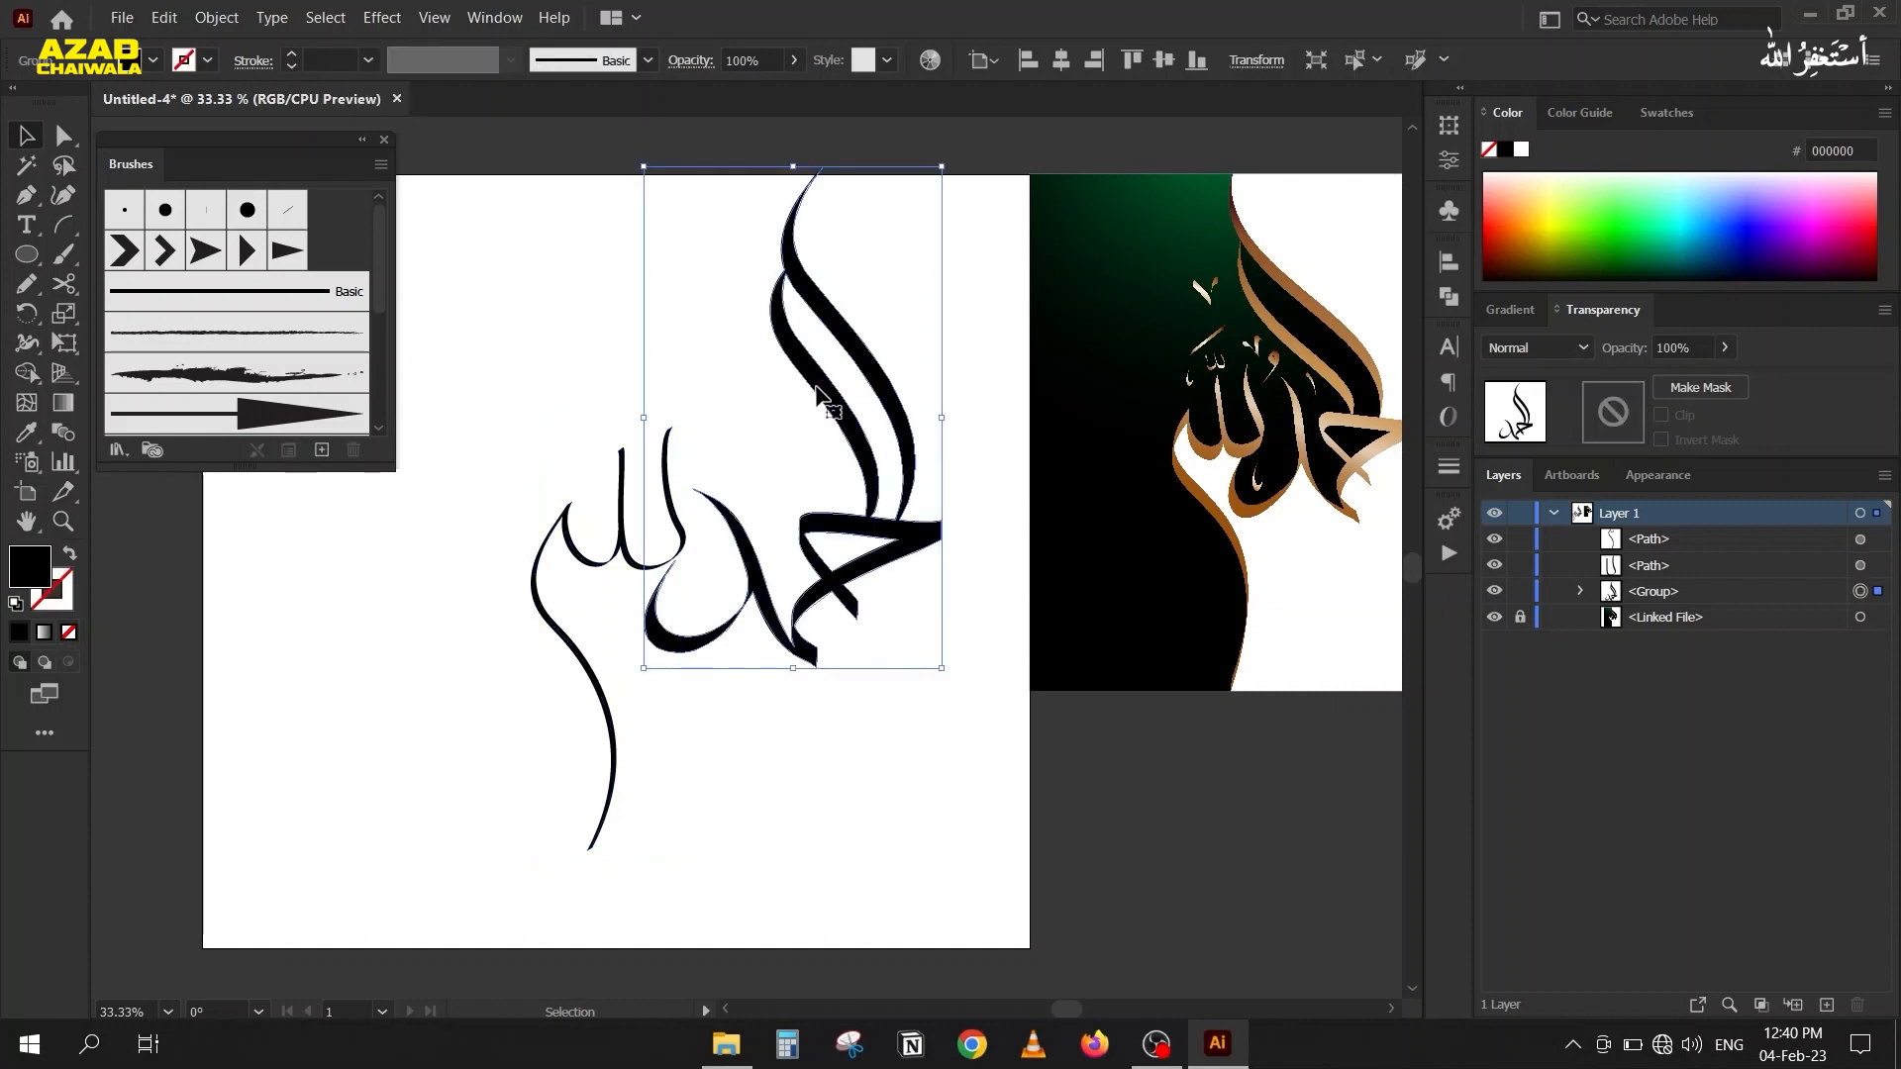
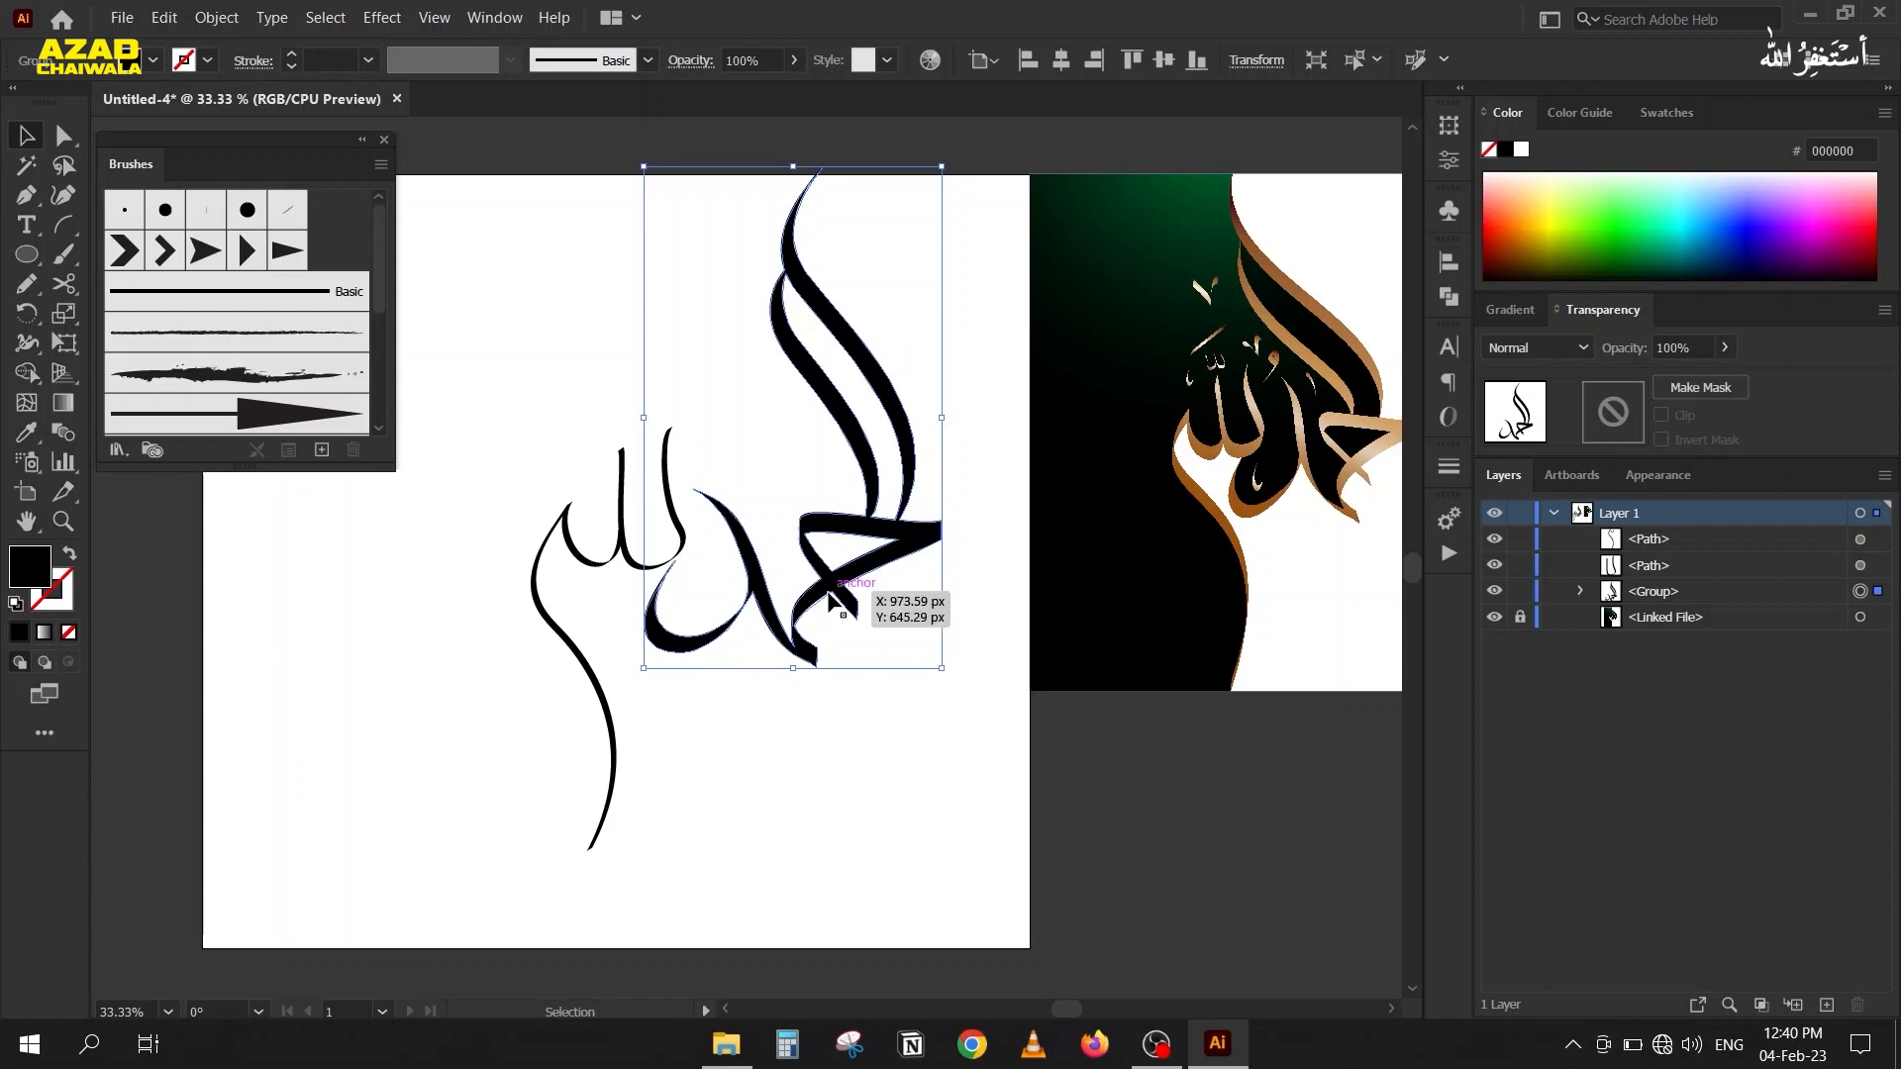
# Select the U-shaped and long-tailed calligraphic paths and set their stroke weight to 3 px.
pyautogui.moveTo(516, 386)
pyautogui.mouseDown()
pyautogui.moveTo(622, 495)
pyautogui.moveTo(679, 489)
pyautogui.mouseUp()
pyautogui.moveTo(513, 460); pyautogui.dragTo(655, 570)
pyautogui.scroll(3, 337, 51)
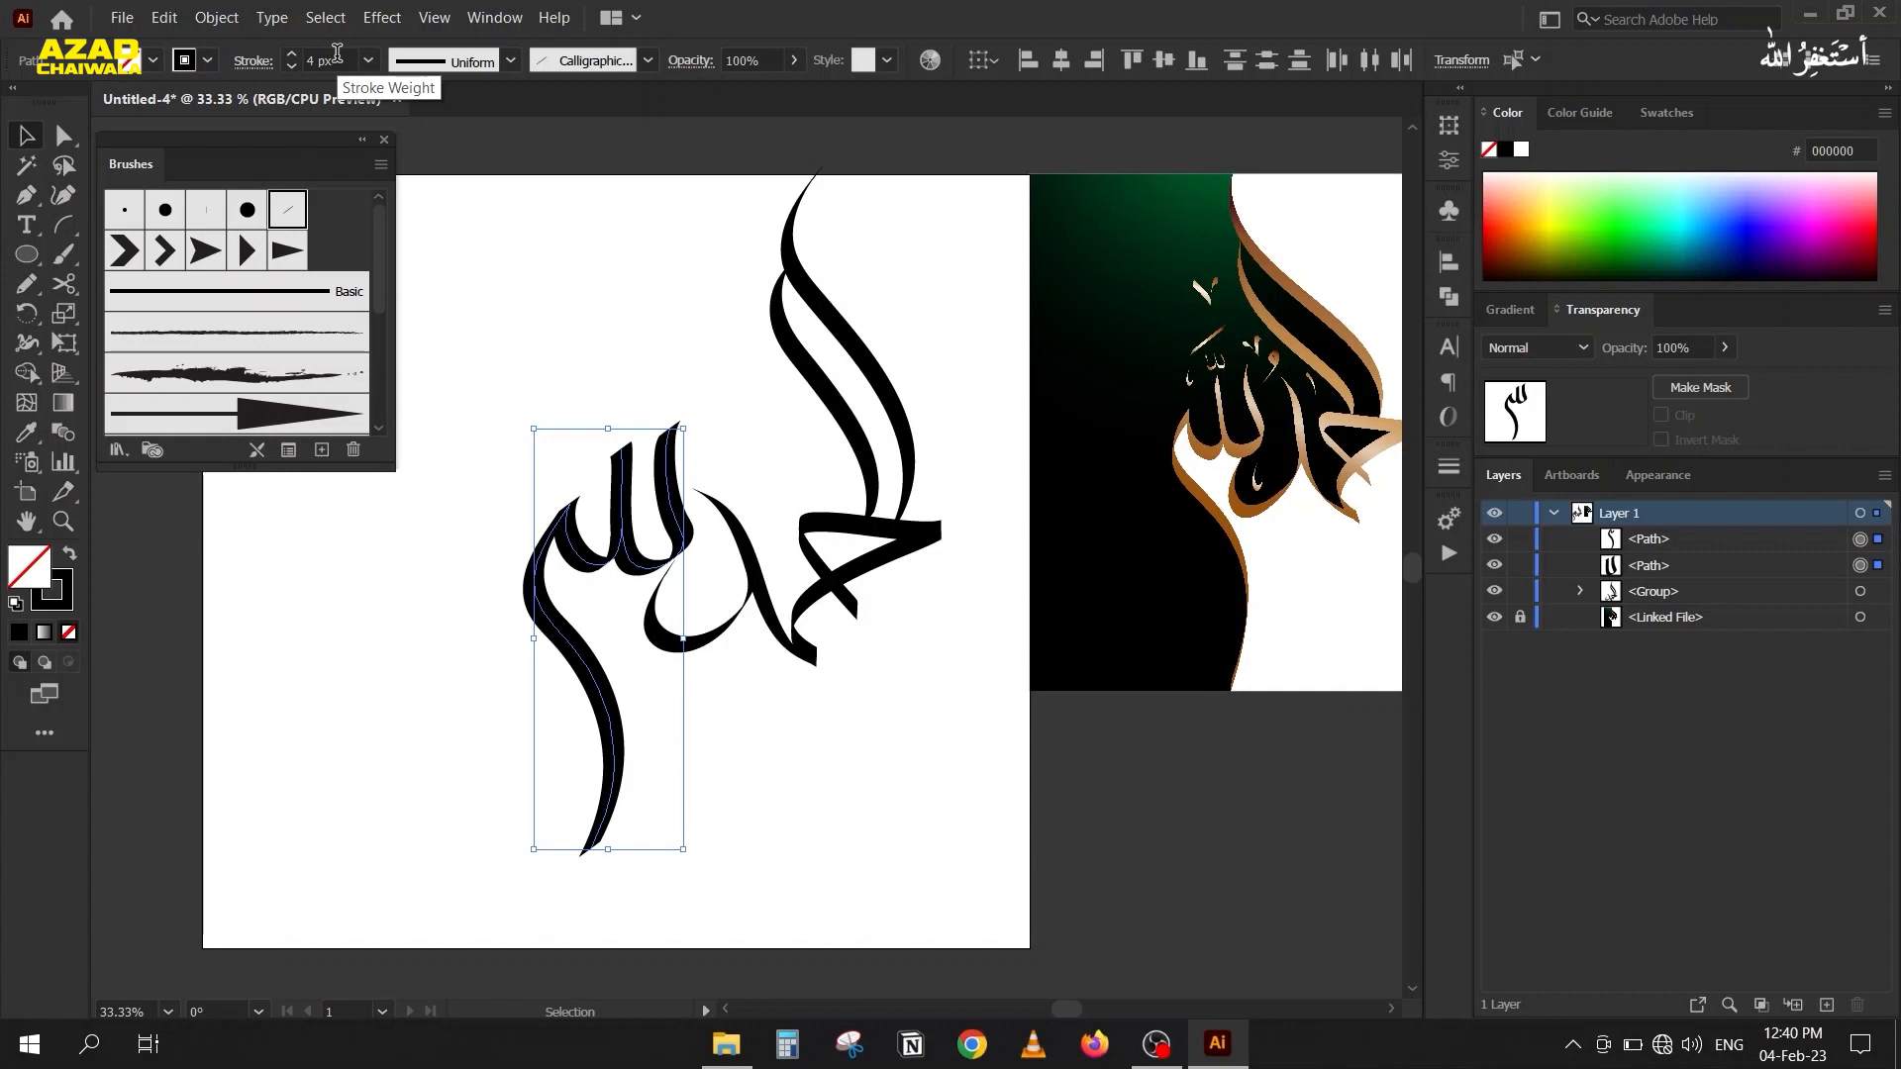
pyautogui.scroll(1, 337, 54)
pyautogui.scroll(-1, 336, 54)
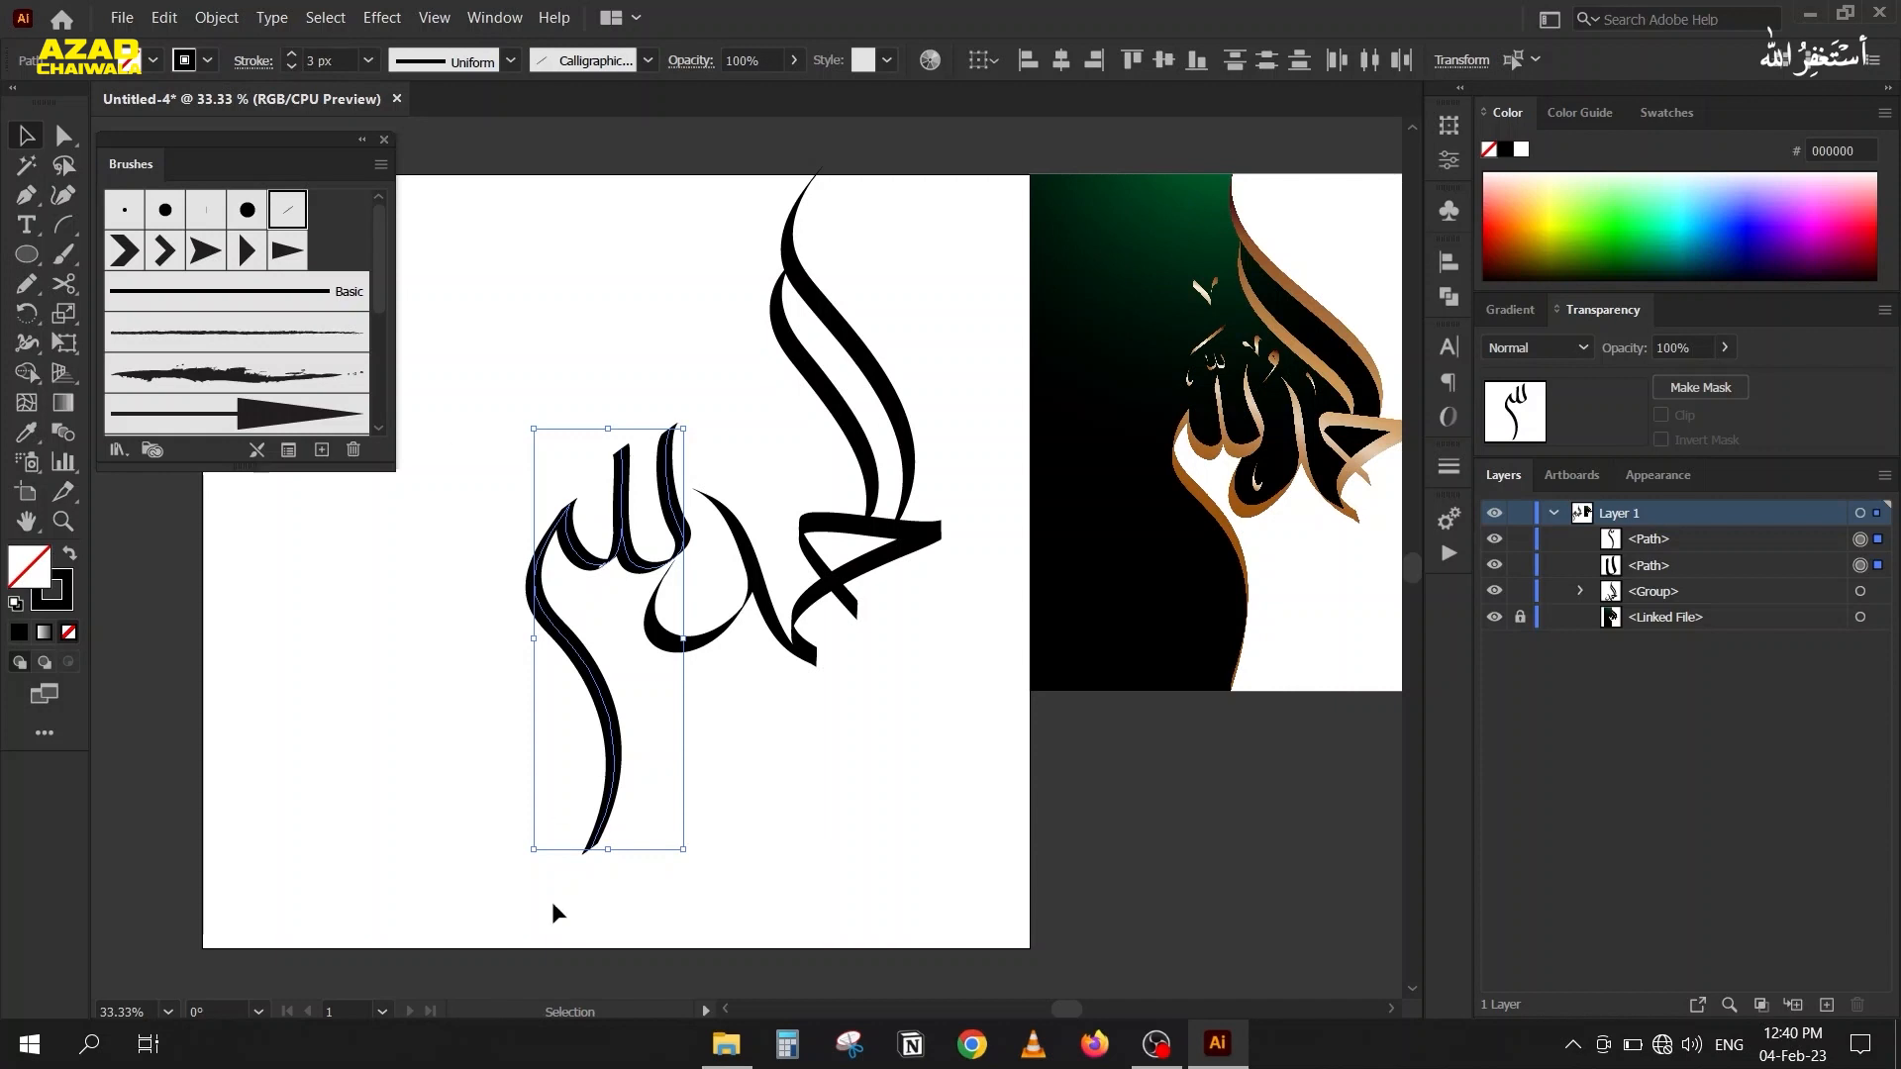
pyautogui.click(406, 686)
pyautogui.scroll(1, 738, 668)
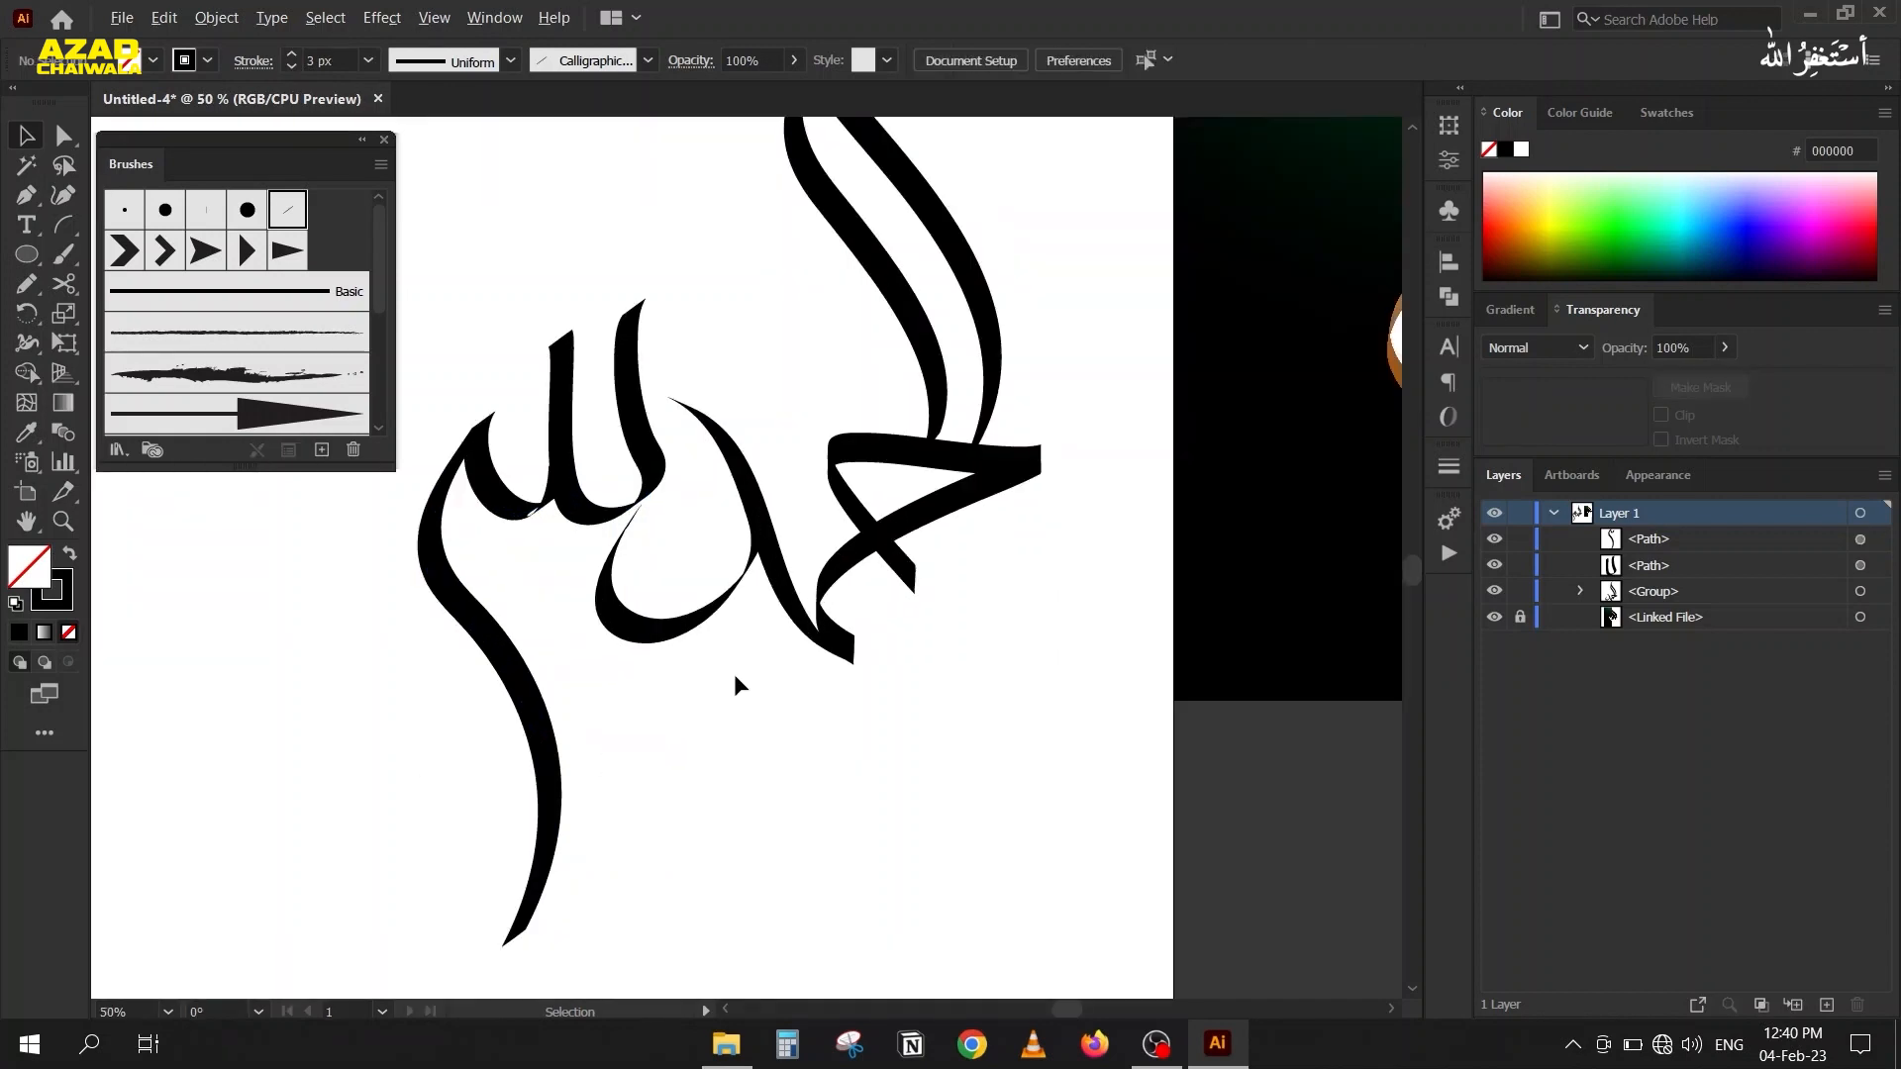
pyautogui.scroll(-2, 734, 673)
pyautogui.moveTo(649, 664); pyautogui.dragTo(563, 635)
pyautogui.scroll(1, 598, 609)
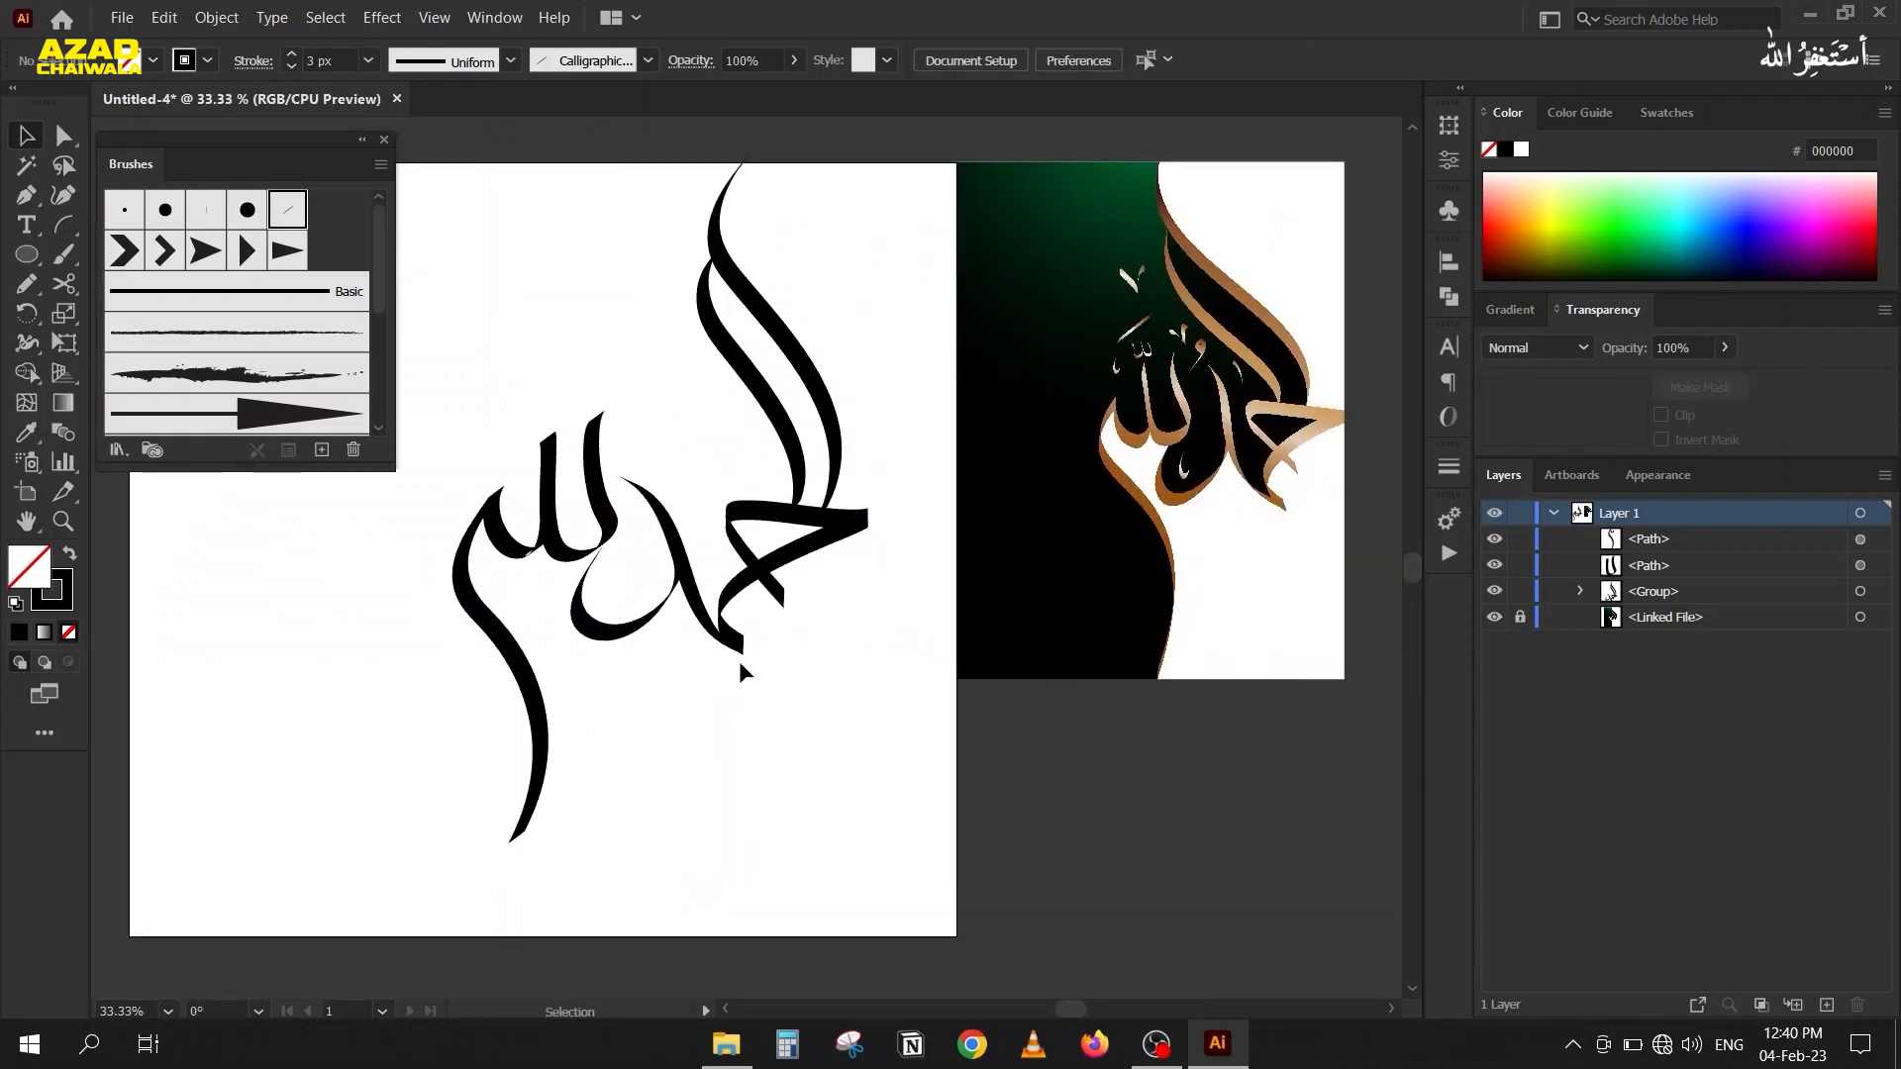
# Set the calligraphic brush angle of the U-shaped path to 62°.
pyautogui.click(604, 443)
pyautogui.click(288, 449)
pyautogui.moveTo(949, 558)
pyautogui.mouseDown()
pyautogui.moveTo(1221, 448)
pyautogui.moveTo(1228, 563)
pyautogui.moveTo(1142, 567)
pyautogui.mouseUp()
pyautogui.click(1249, 768)
pyautogui.scroll(19, 1249, 768)
pyautogui.scroll(6, 1249, 769)
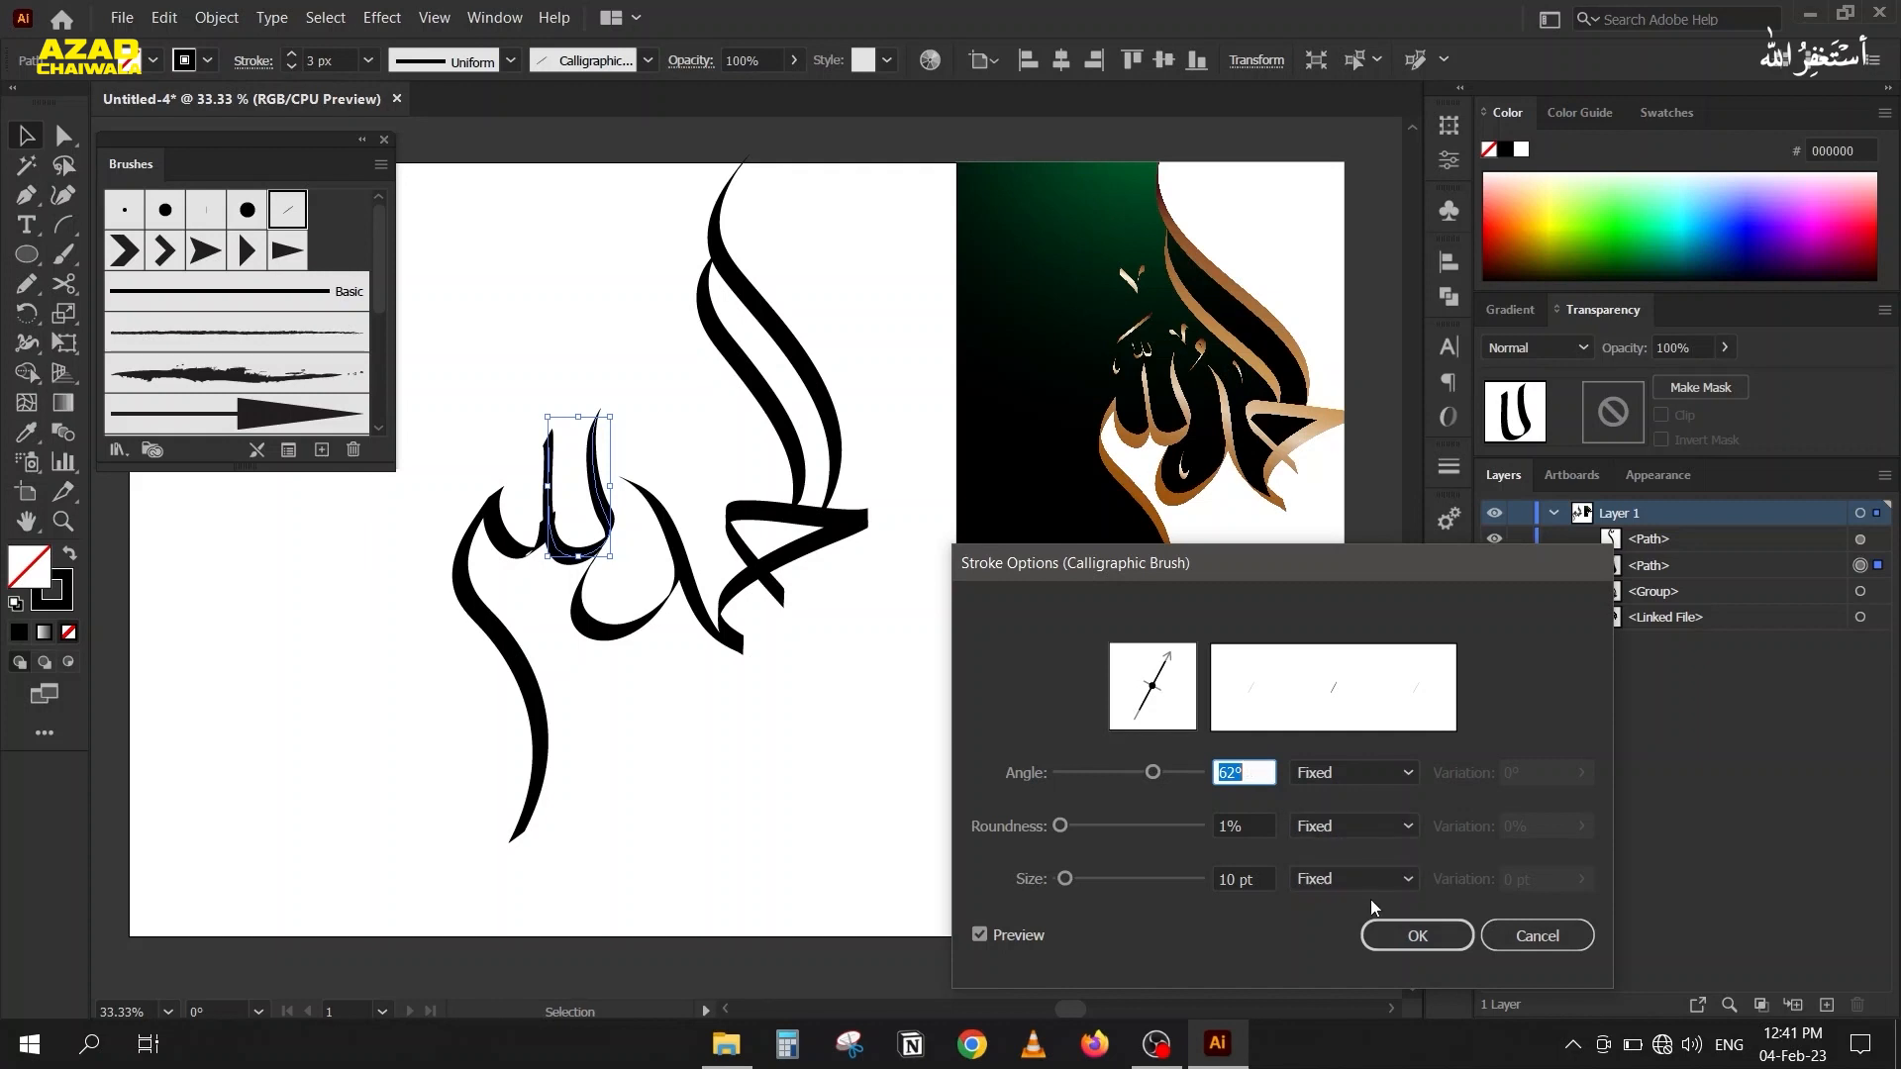
pyautogui.click(1424, 930)
# Set the calligraphic brush angle of the long-tailed path to 65°.
pyautogui.click(517, 549)
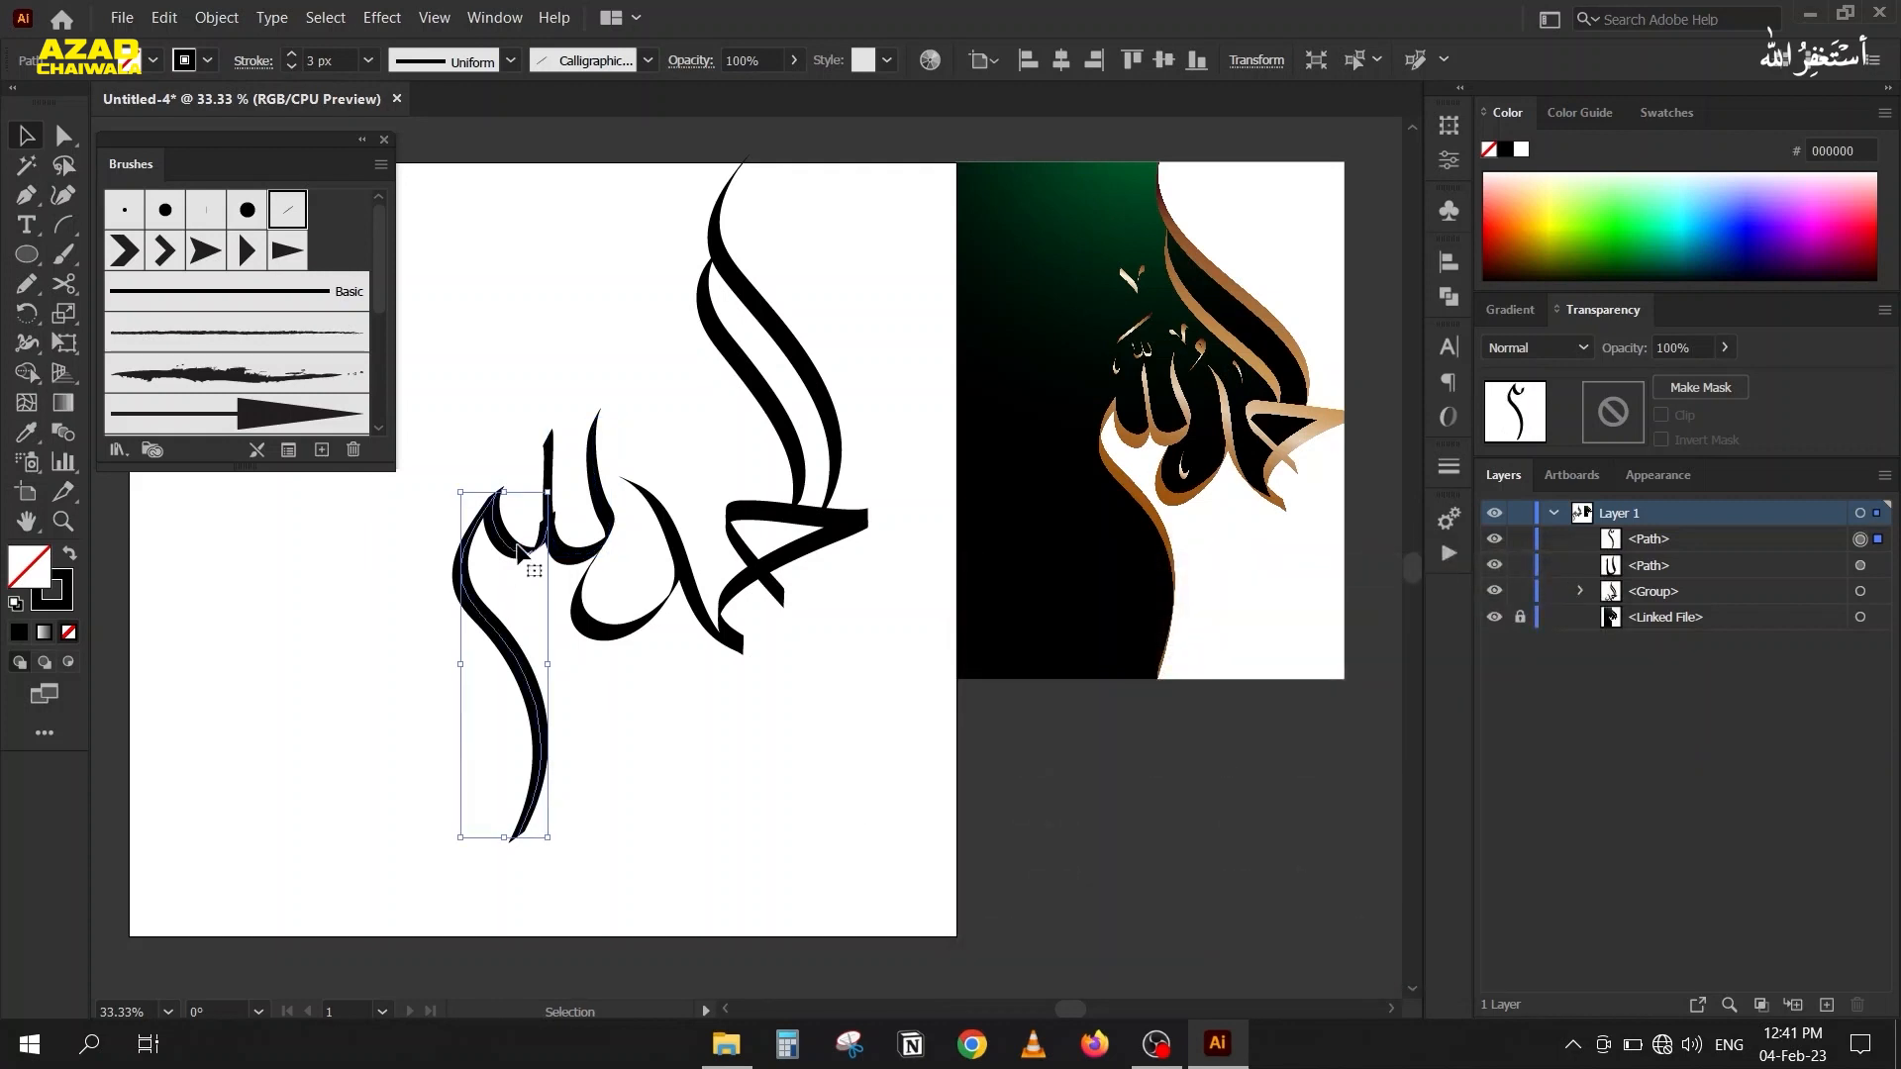
pyautogui.click(288, 449)
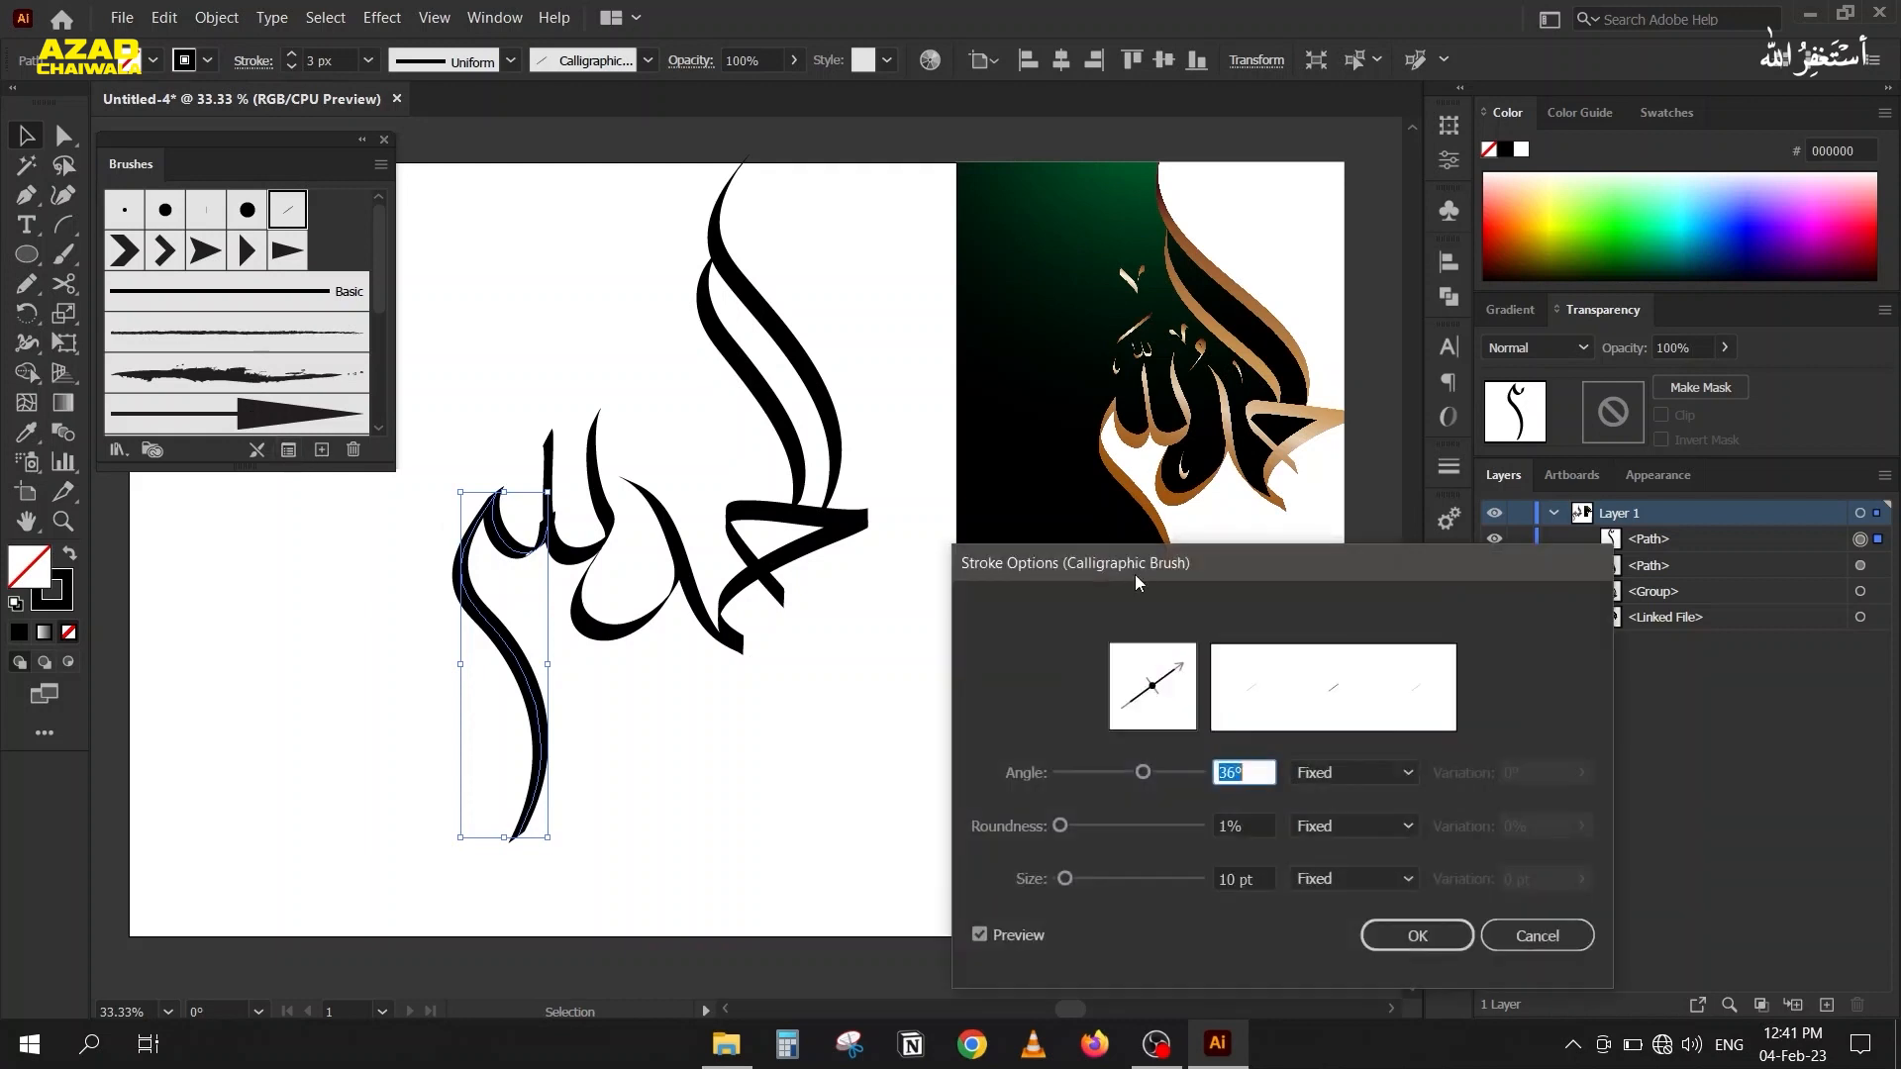
pyautogui.moveTo(1131, 560); pyautogui.dragTo(1148, 551)
pyautogui.scroll(20, 1275, 759)
pyautogui.scroll(1, 1277, 760)
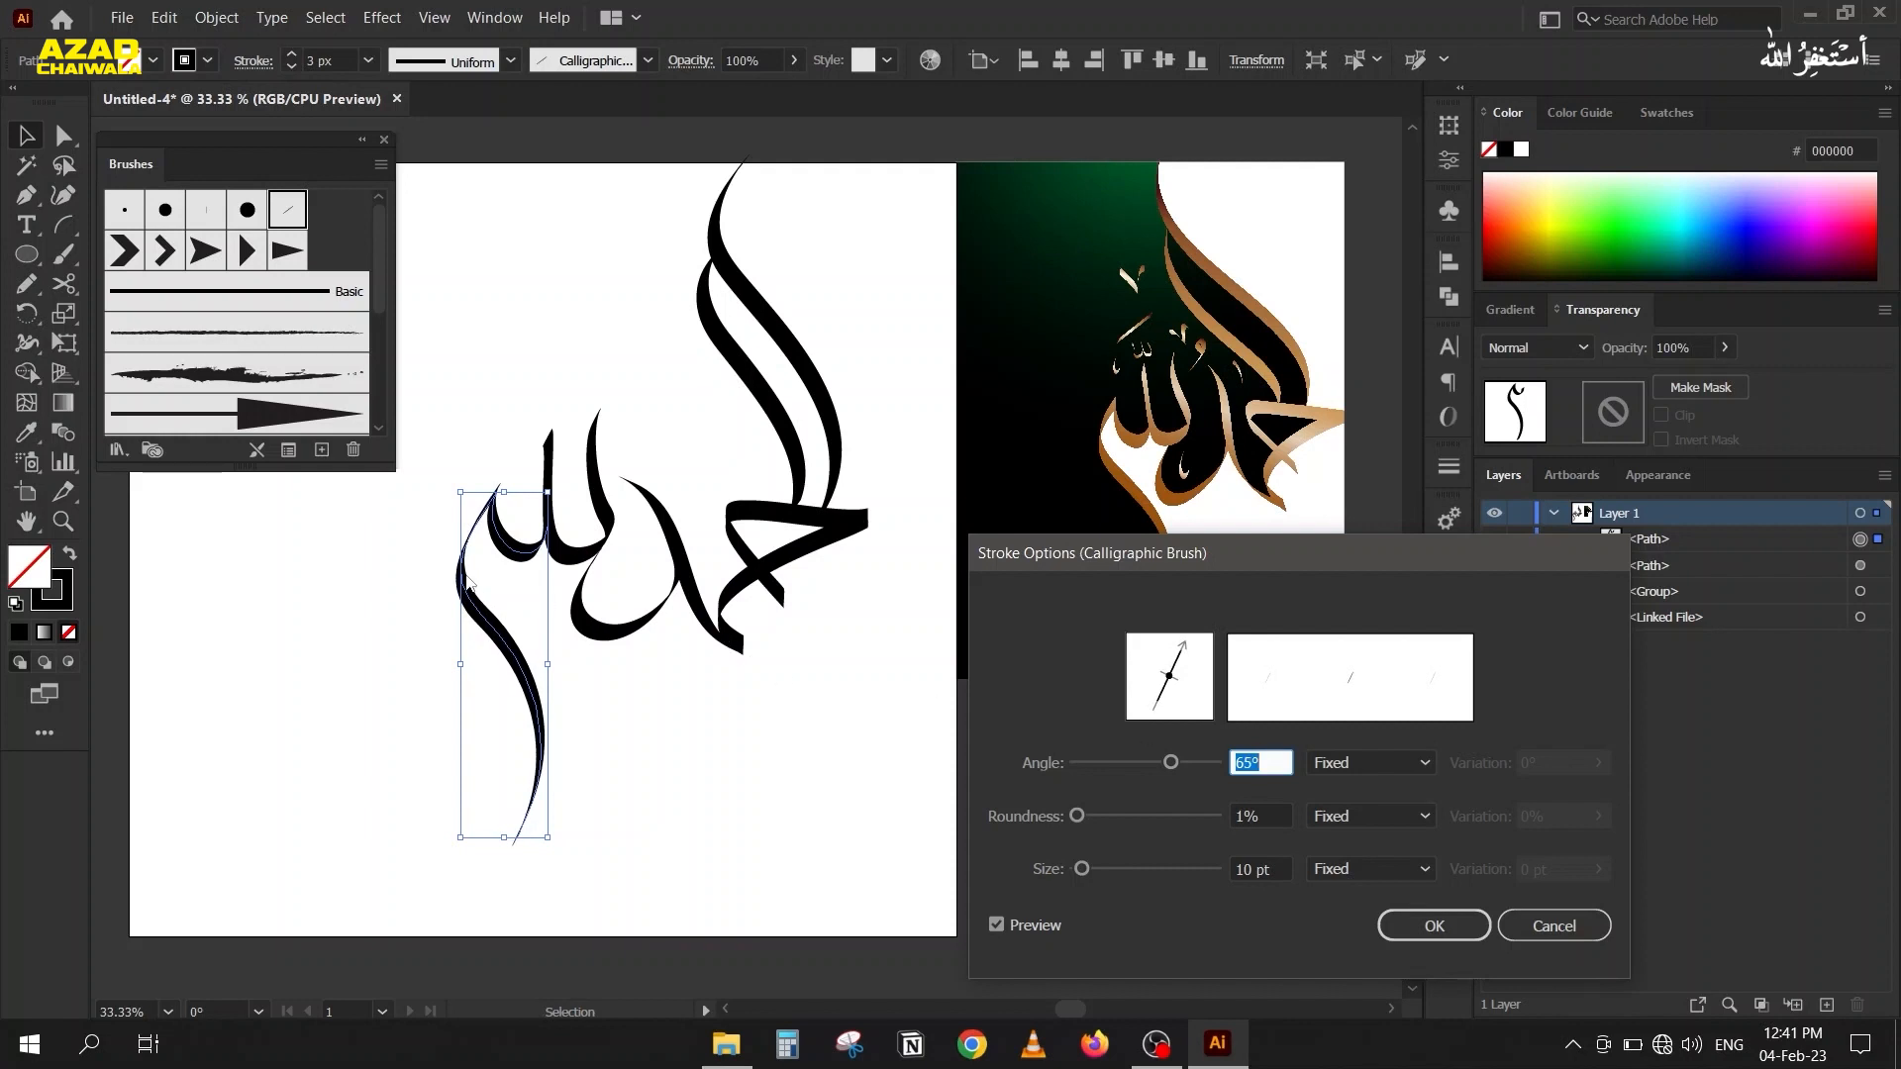
pyautogui.press('Return')
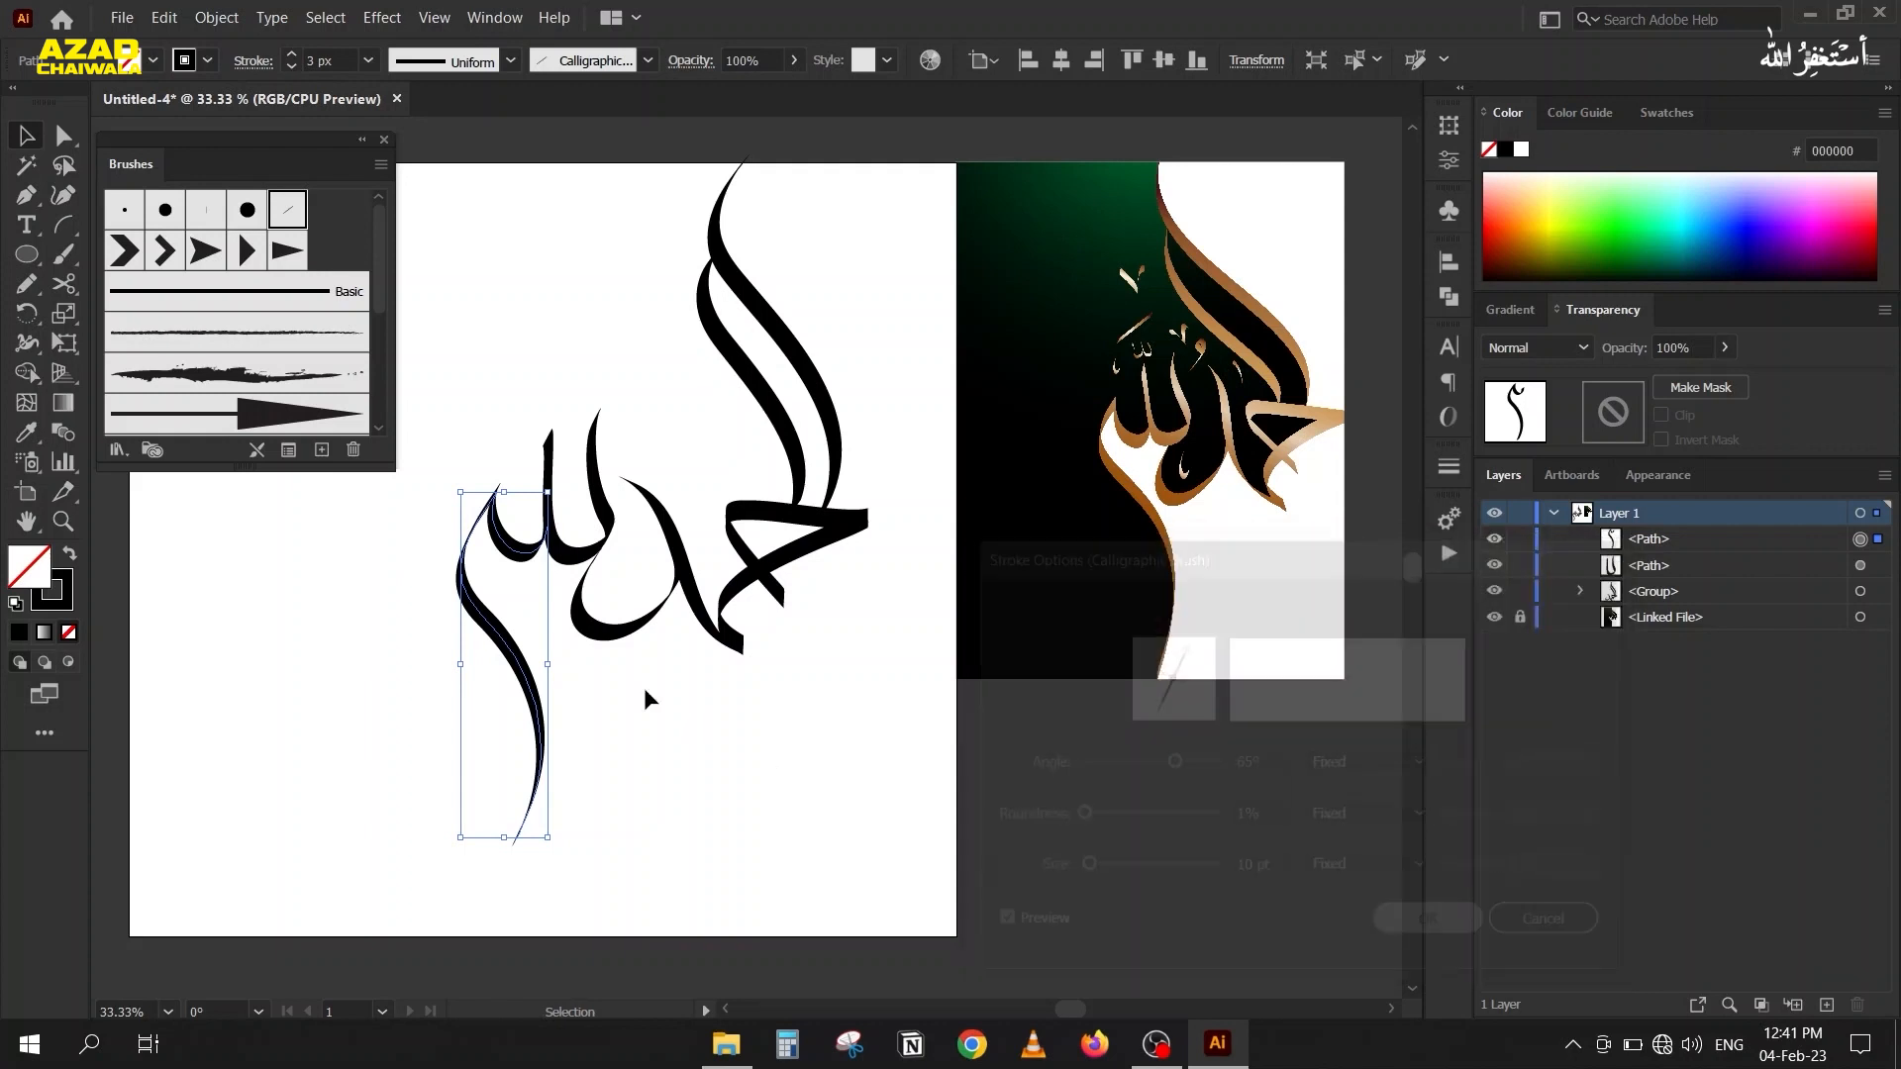
pyautogui.click(363, 544)
# Cut the long-tailed path with the Scissors at the pointed peak between its small bowl and its tail.
pyautogui.scroll(4, 370, 539)
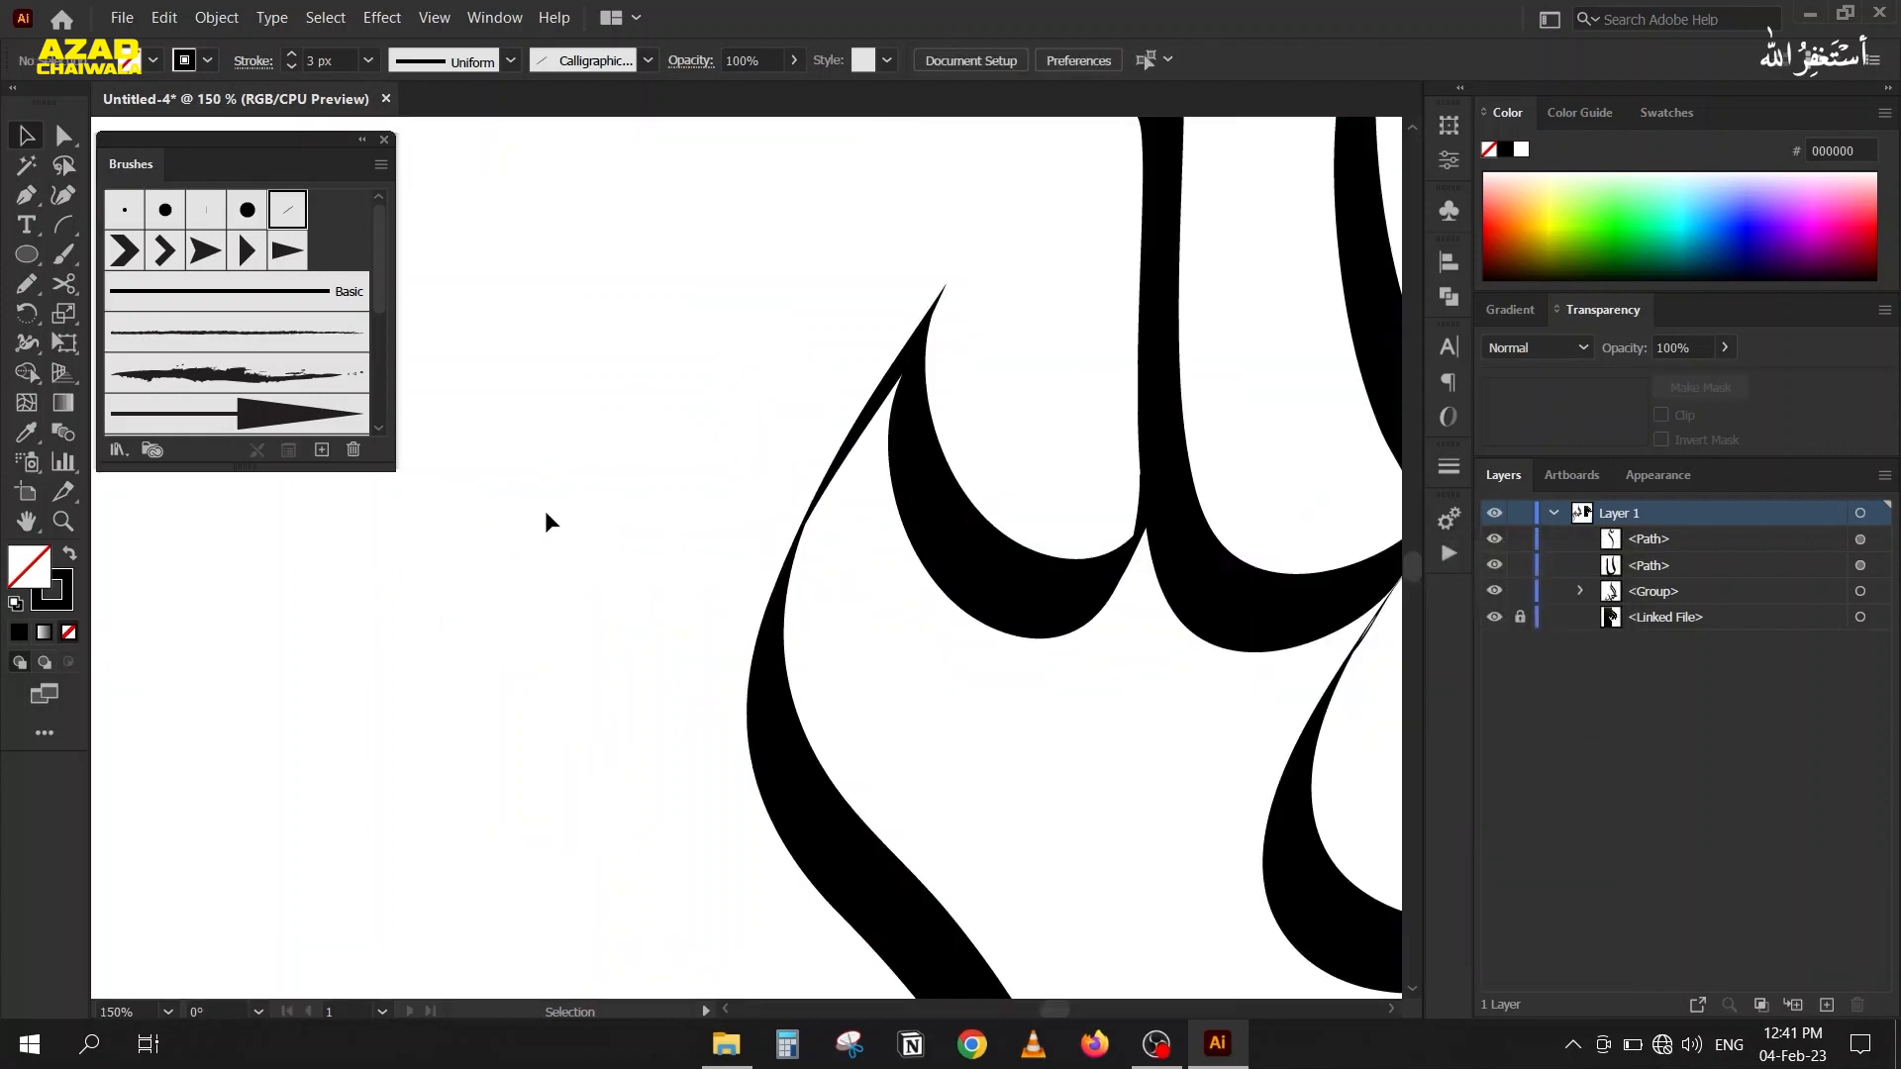
pyautogui.click(903, 442)
pyautogui.press('c')
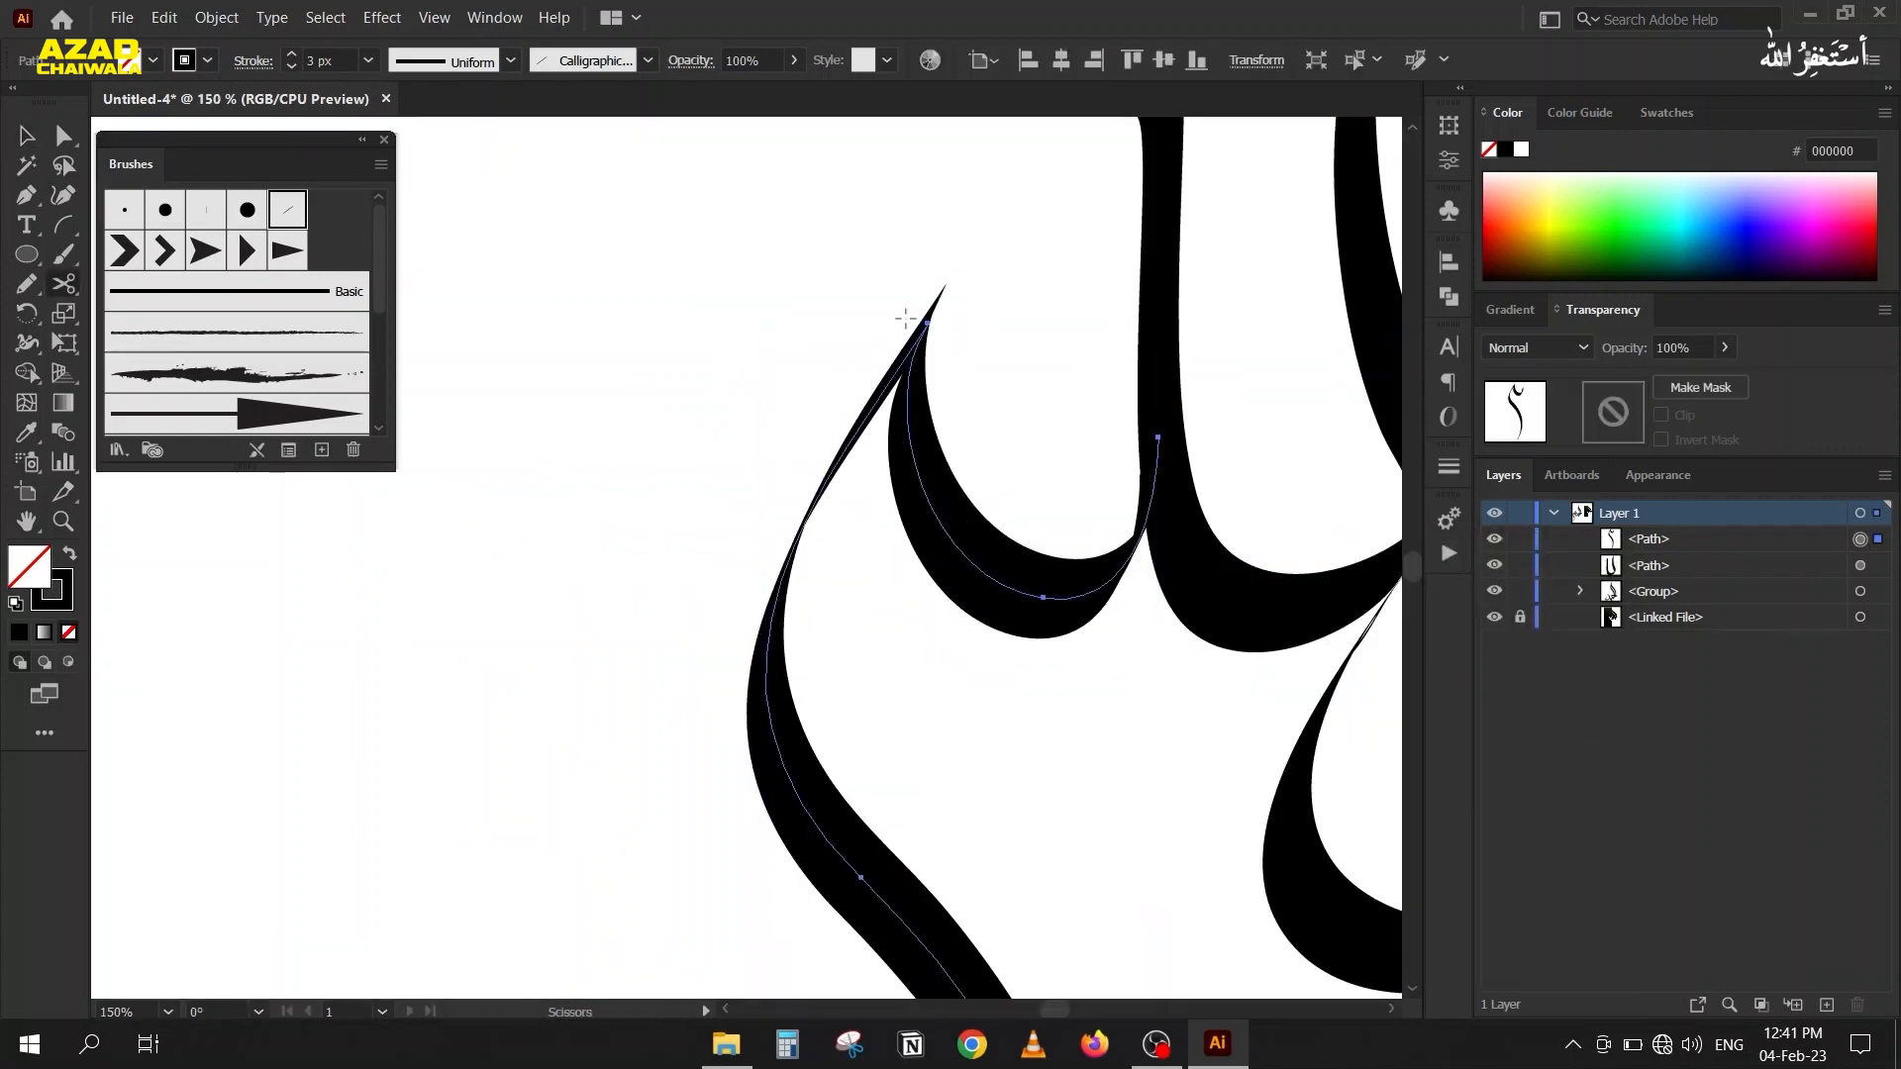
pyautogui.click(927, 319)
pyautogui.press('v')
pyautogui.click(638, 297)
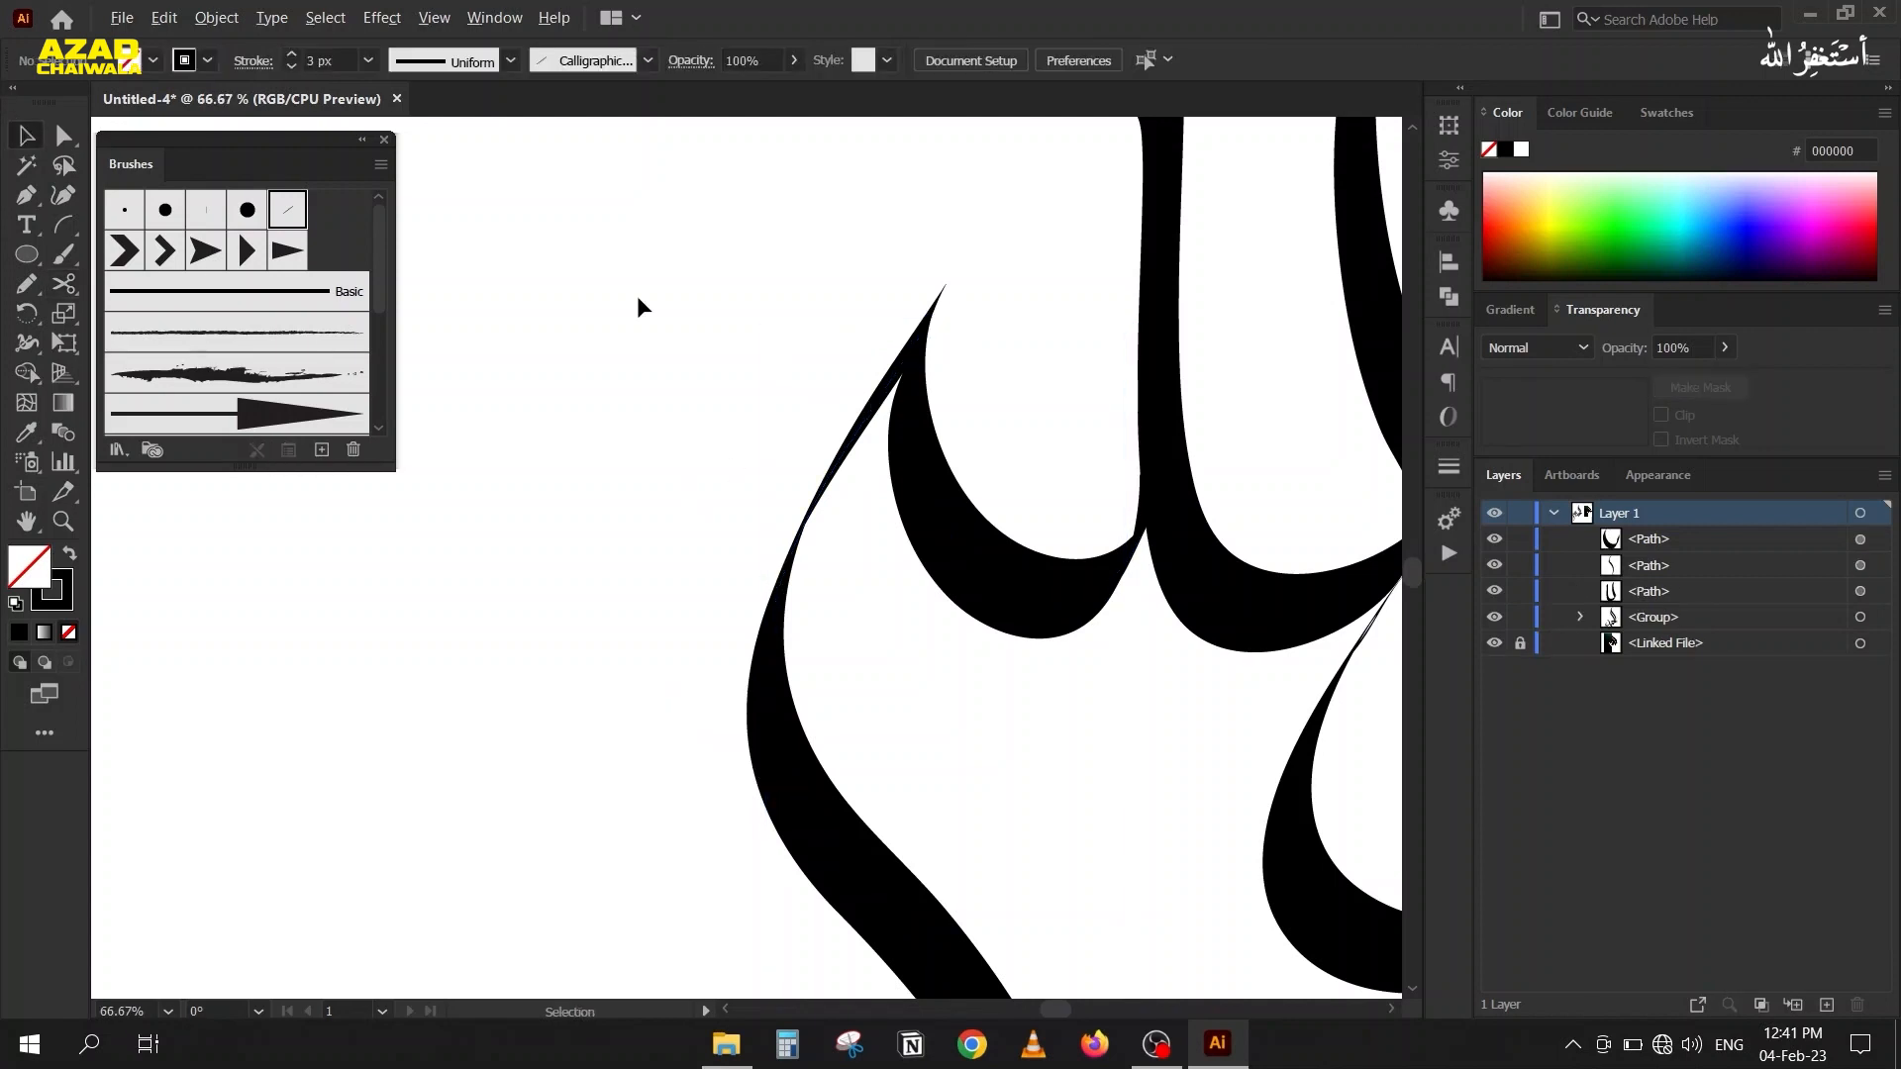
# Set the calligraphic brush angle of the separated tail piece to 73°.
pyautogui.scroll(-4, 637, 297)
pyautogui.moveTo(525, 508); pyautogui.dragTo(597, 557)
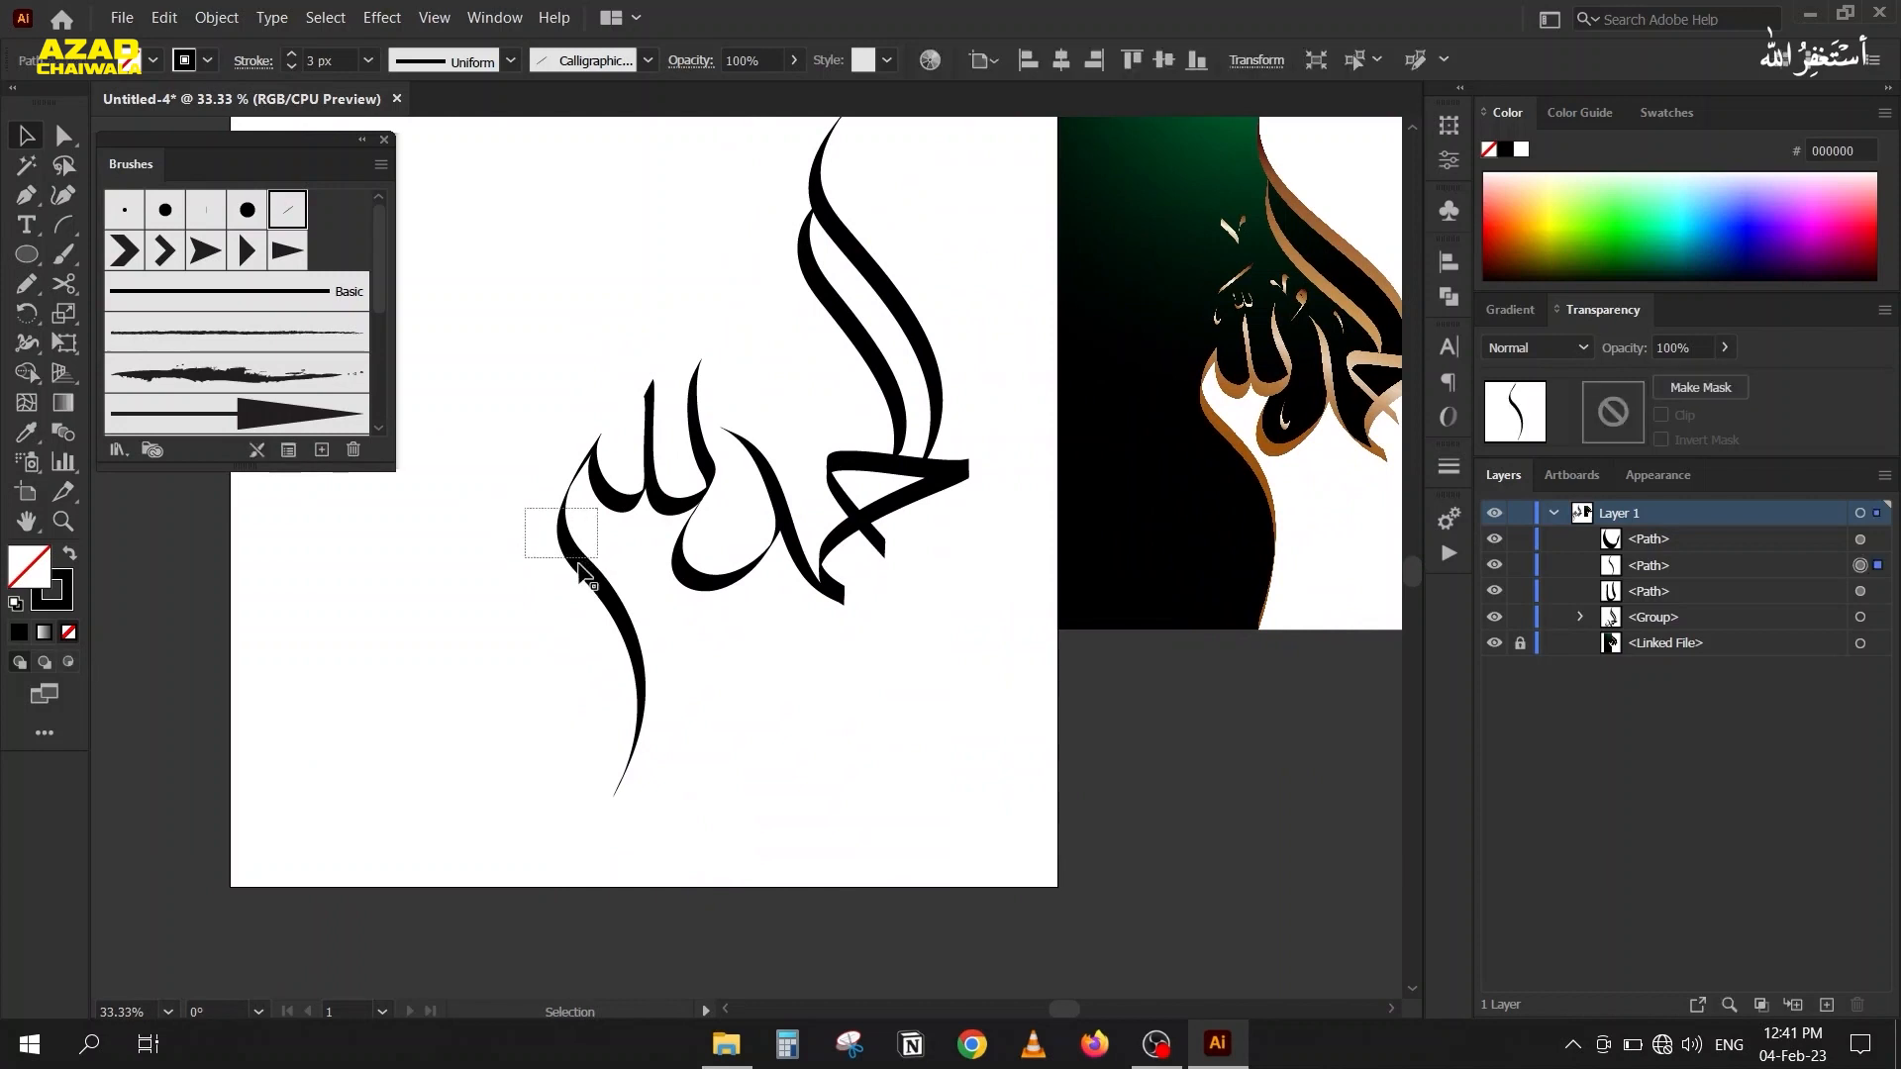
pyautogui.click(288, 449)
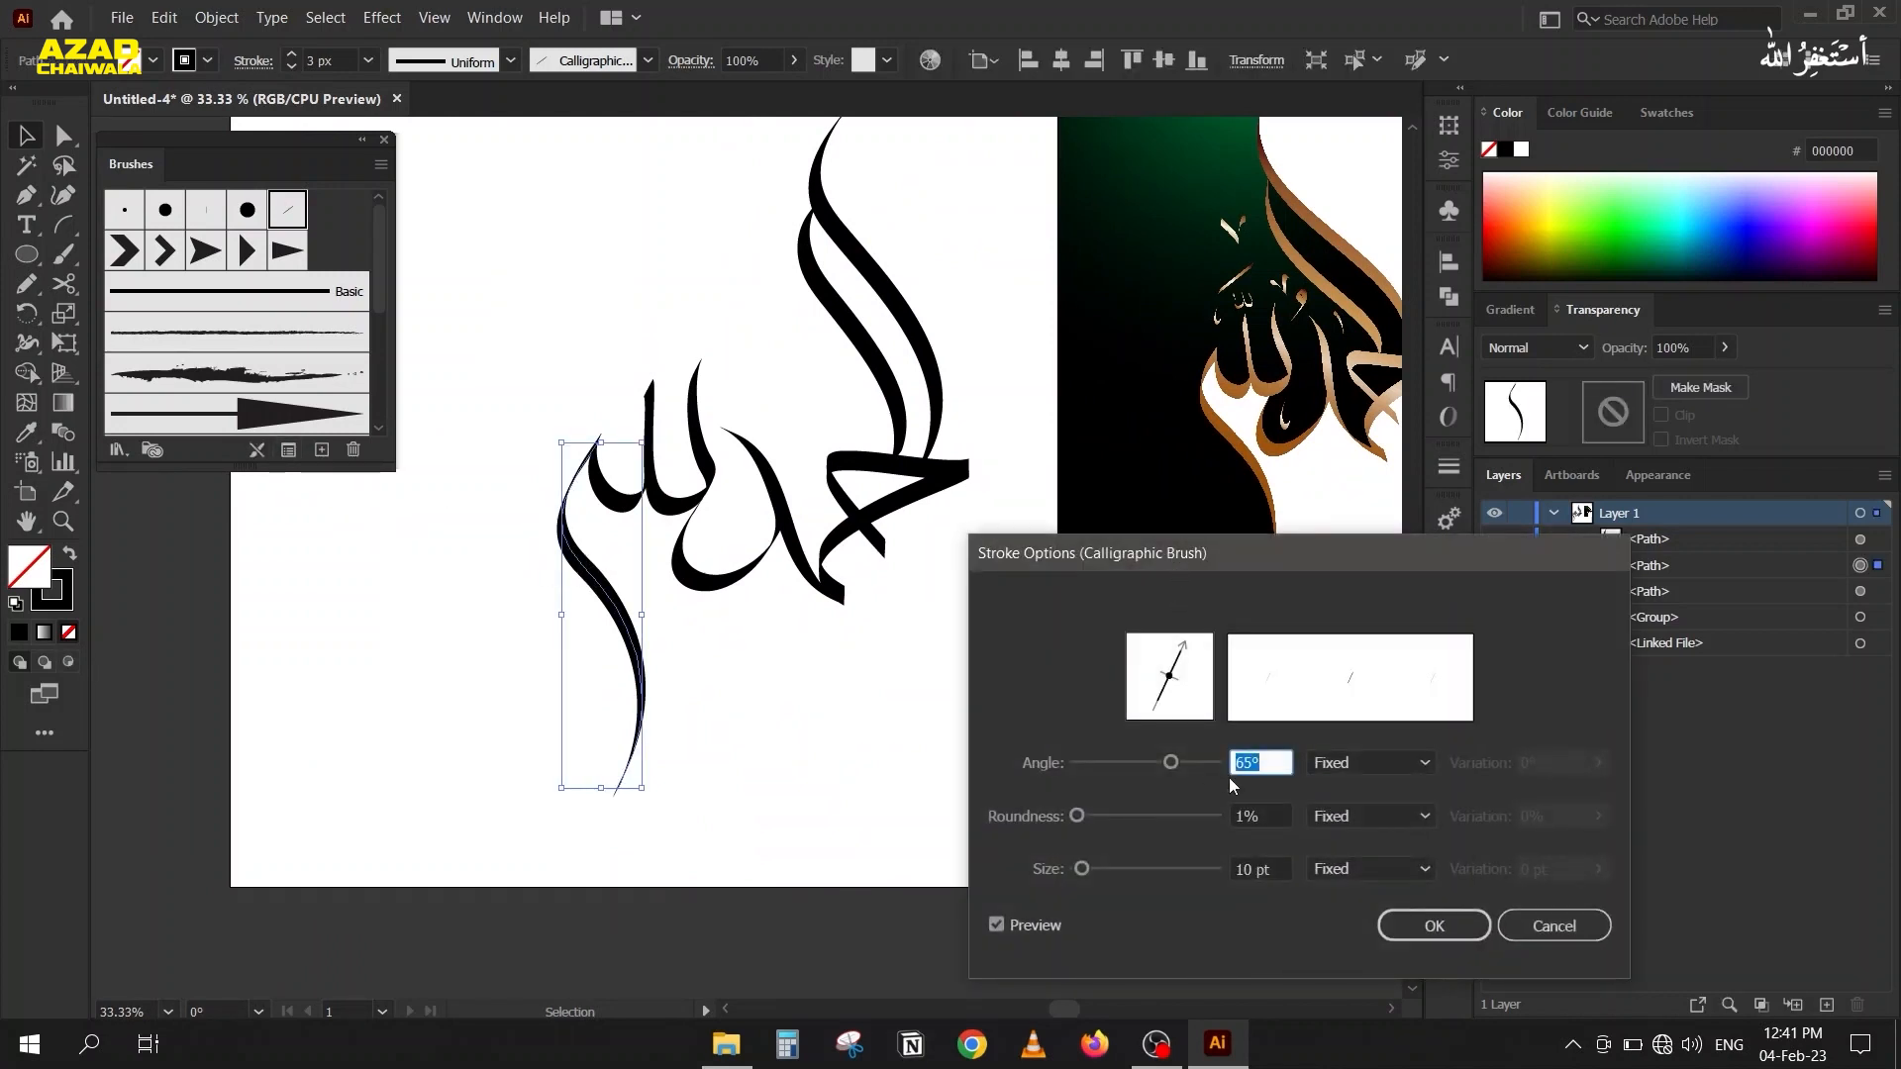
pyautogui.press('Up')
pyautogui.press('Up')
pyautogui.press('Up')
pyautogui.press('Up')
pyautogui.press('Up')
pyautogui.press('Up')
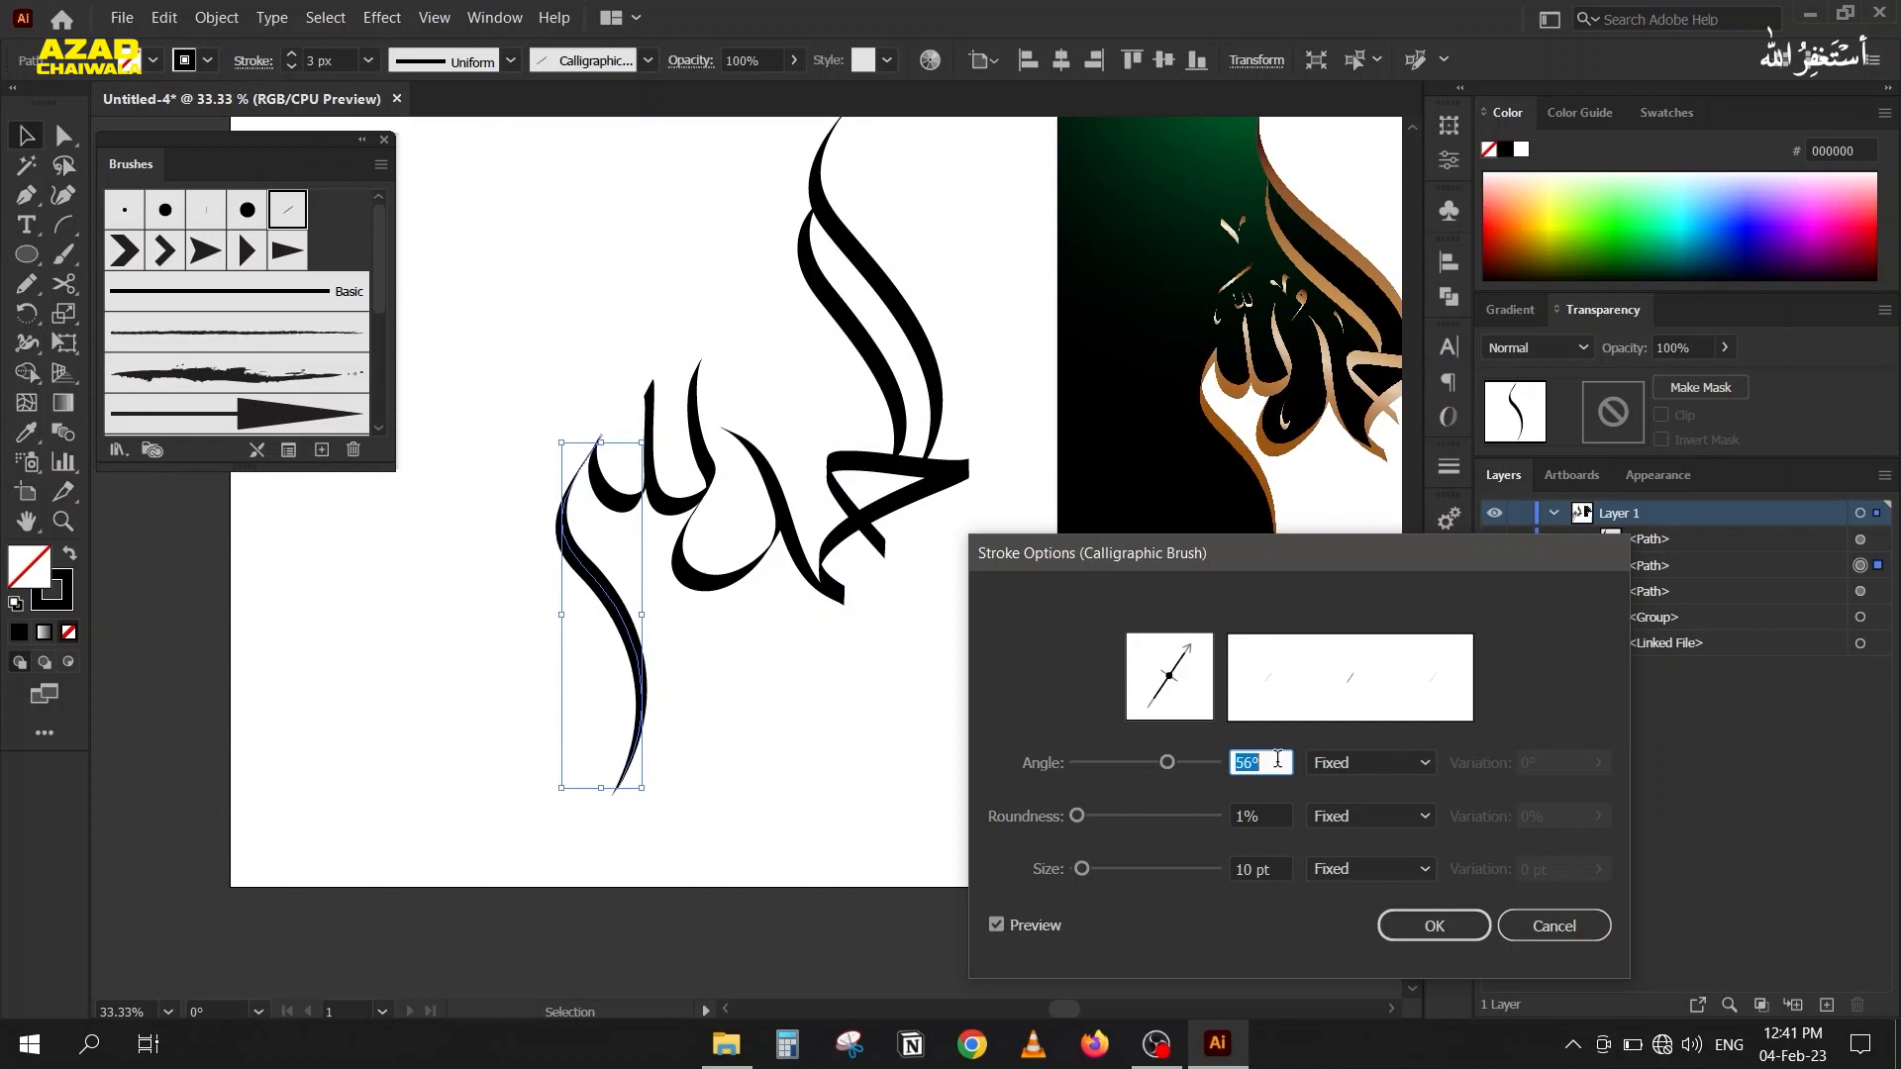
pyautogui.press('Up')
pyautogui.press('Up')
pyautogui.press('Up')
pyautogui.press('Up')
pyautogui.press('Up')
pyautogui.press('Up')
pyautogui.press('Up')
pyautogui.press('Up')
pyautogui.press('Up')
pyautogui.press('Up')
pyautogui.press('Up')
pyautogui.press('Up')
pyautogui.press('Down')
pyautogui.press('Down')
pyautogui.press('Down')
pyautogui.press('Down')
pyautogui.press('Down')
pyautogui.press('Down')
pyautogui.press('Down')
pyautogui.press('Down')
pyautogui.press('Down')
pyautogui.press('Down')
pyautogui.press('Down')
pyautogui.press('Down')
pyautogui.press('Up')
pyautogui.press('Up')
pyautogui.press('Up')
pyautogui.press('Up')
pyautogui.press('Up')
pyautogui.press('Up')
pyautogui.press('Up')
pyautogui.press('Up')
pyautogui.press('Up')
pyautogui.press('Up')
pyautogui.press('Up')
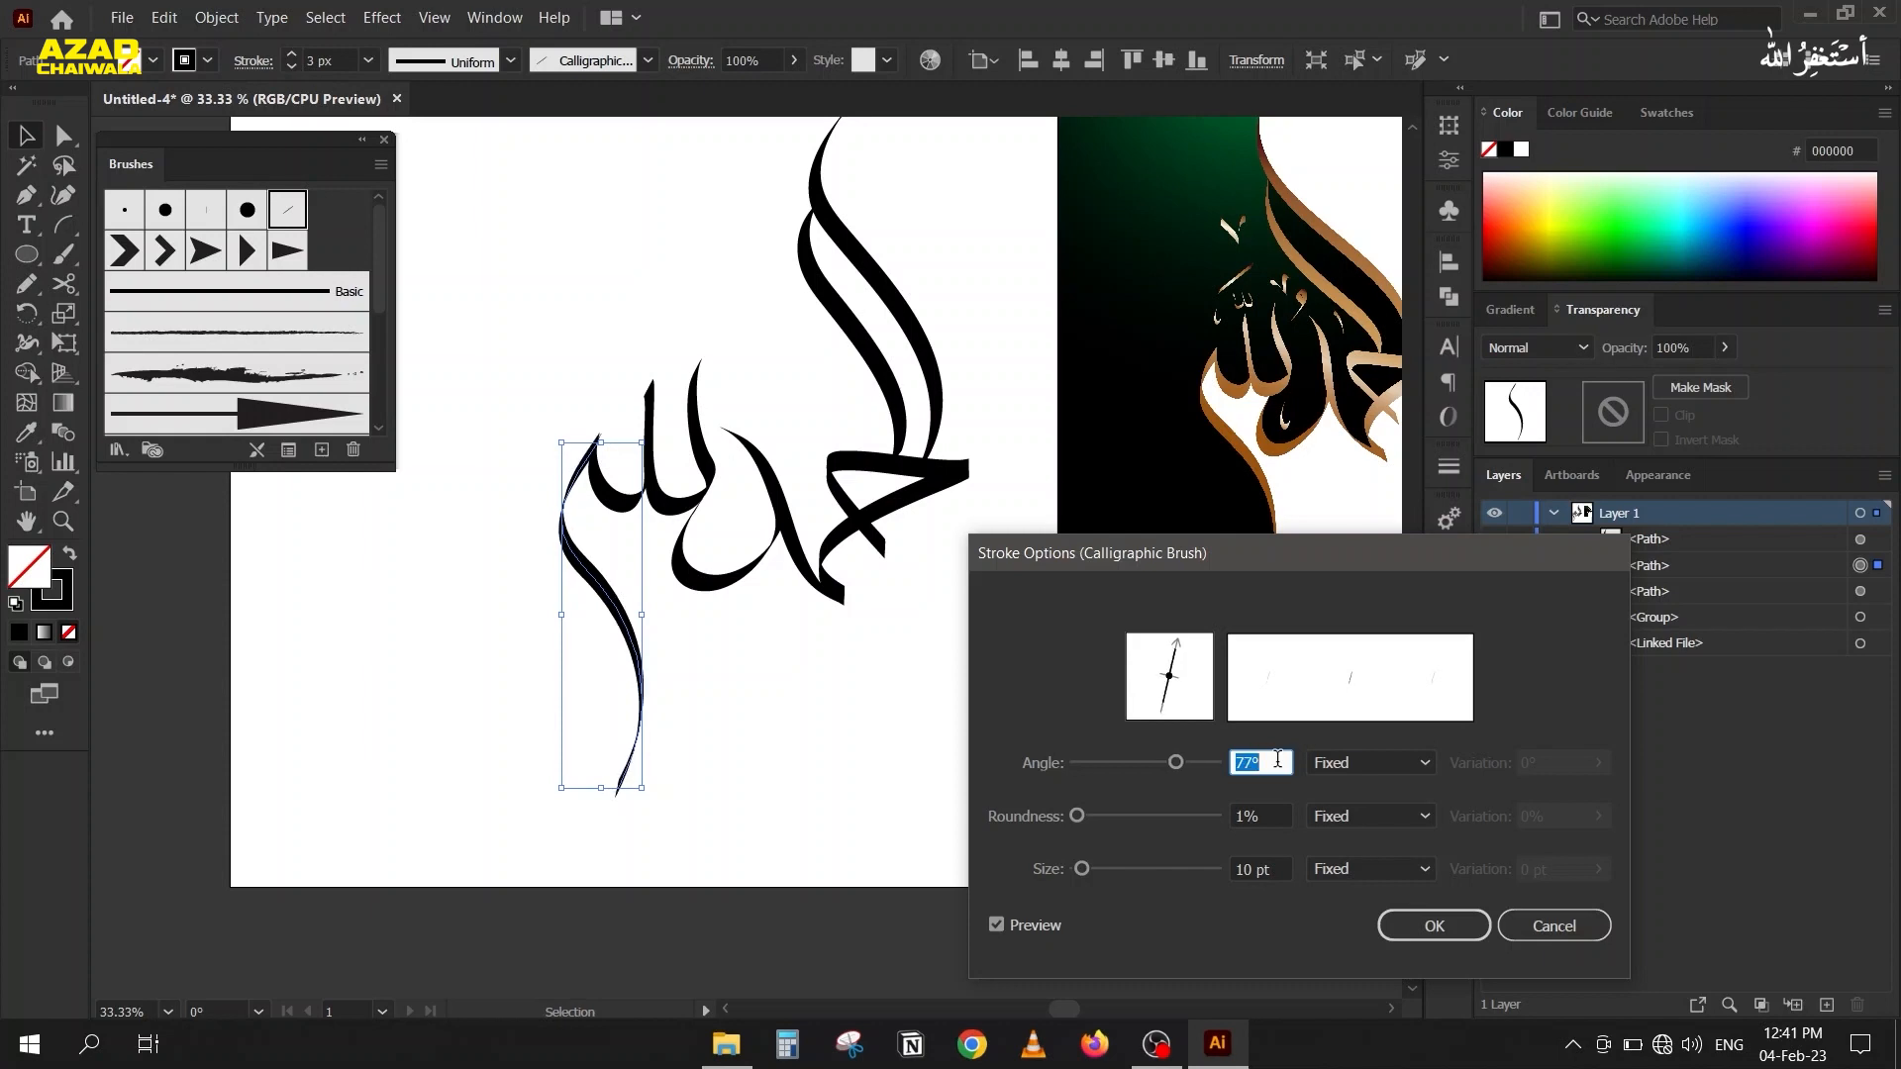
pyautogui.press('Down')
pyautogui.press('Down')
pyautogui.press('Down')
pyautogui.press('Down')
pyautogui.press('Down')
pyautogui.press('Down')
pyautogui.press('Down')
pyautogui.press('Down')
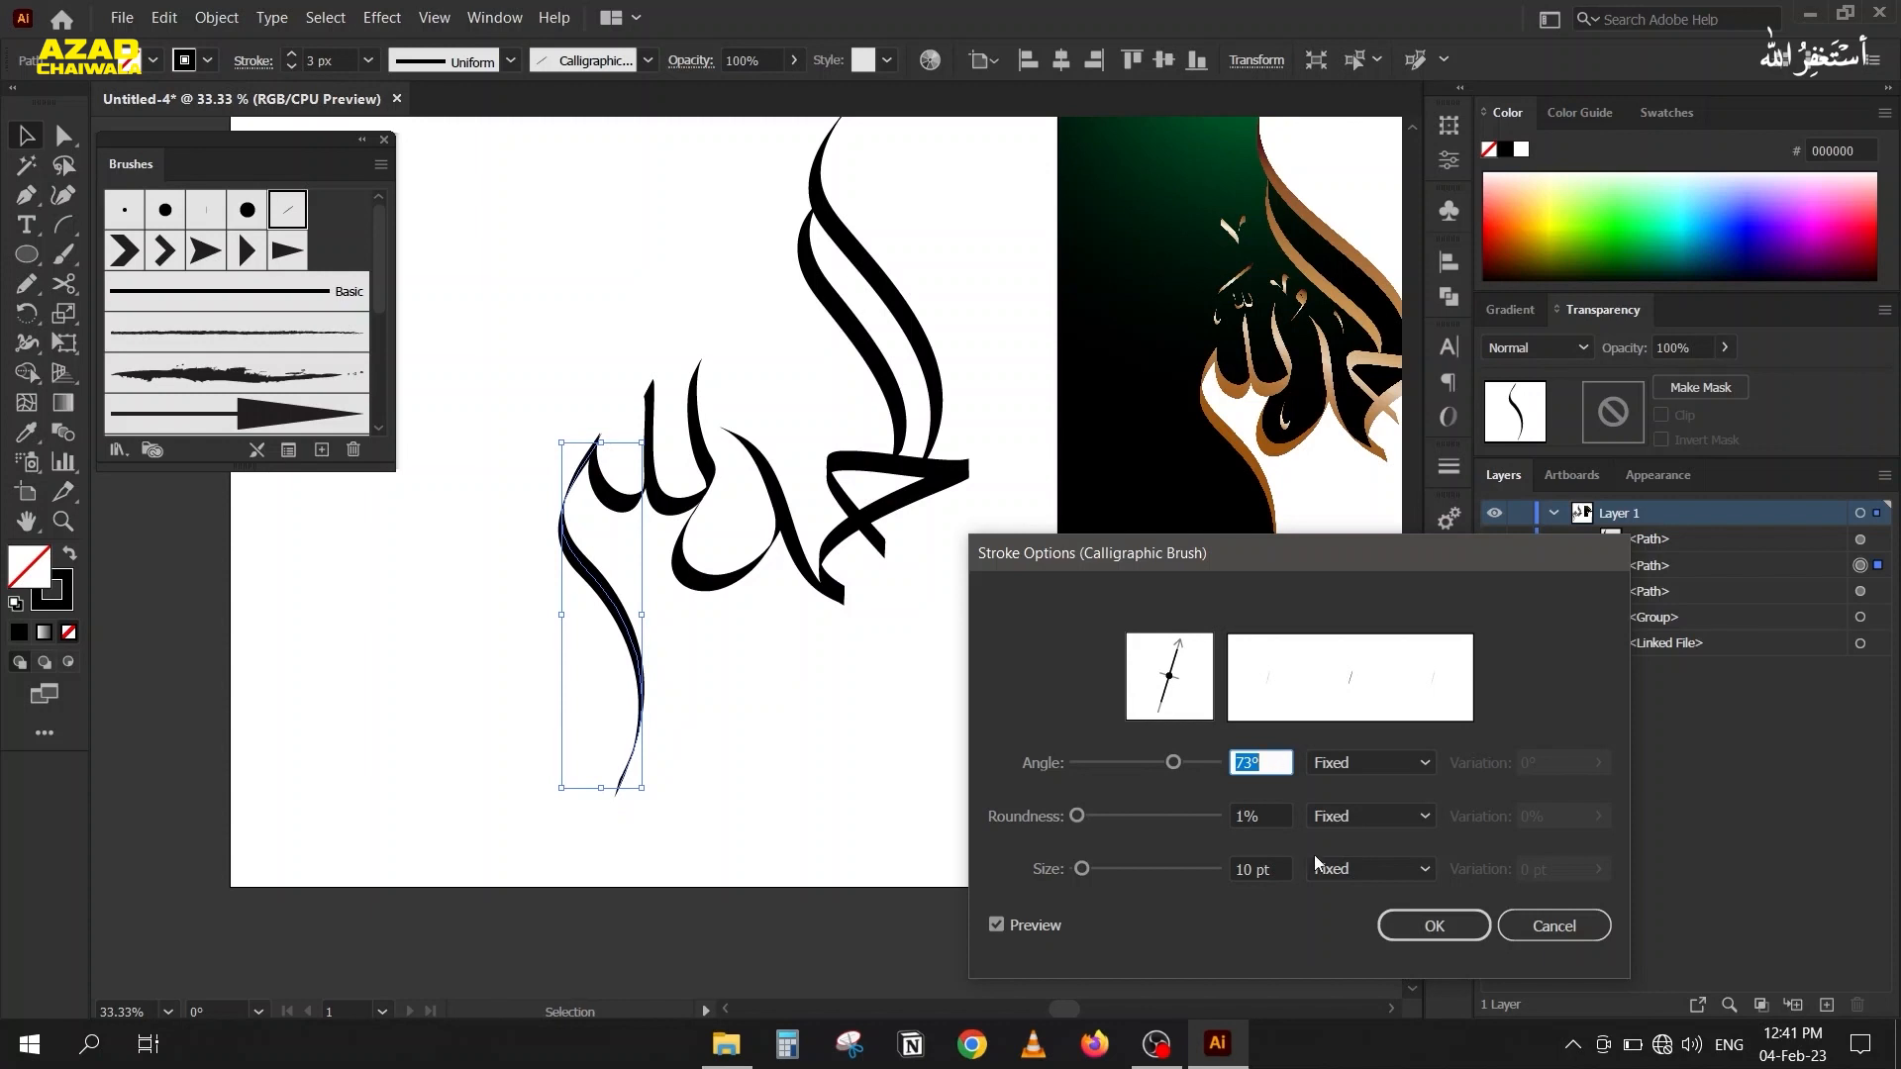
pyautogui.click(1432, 925)
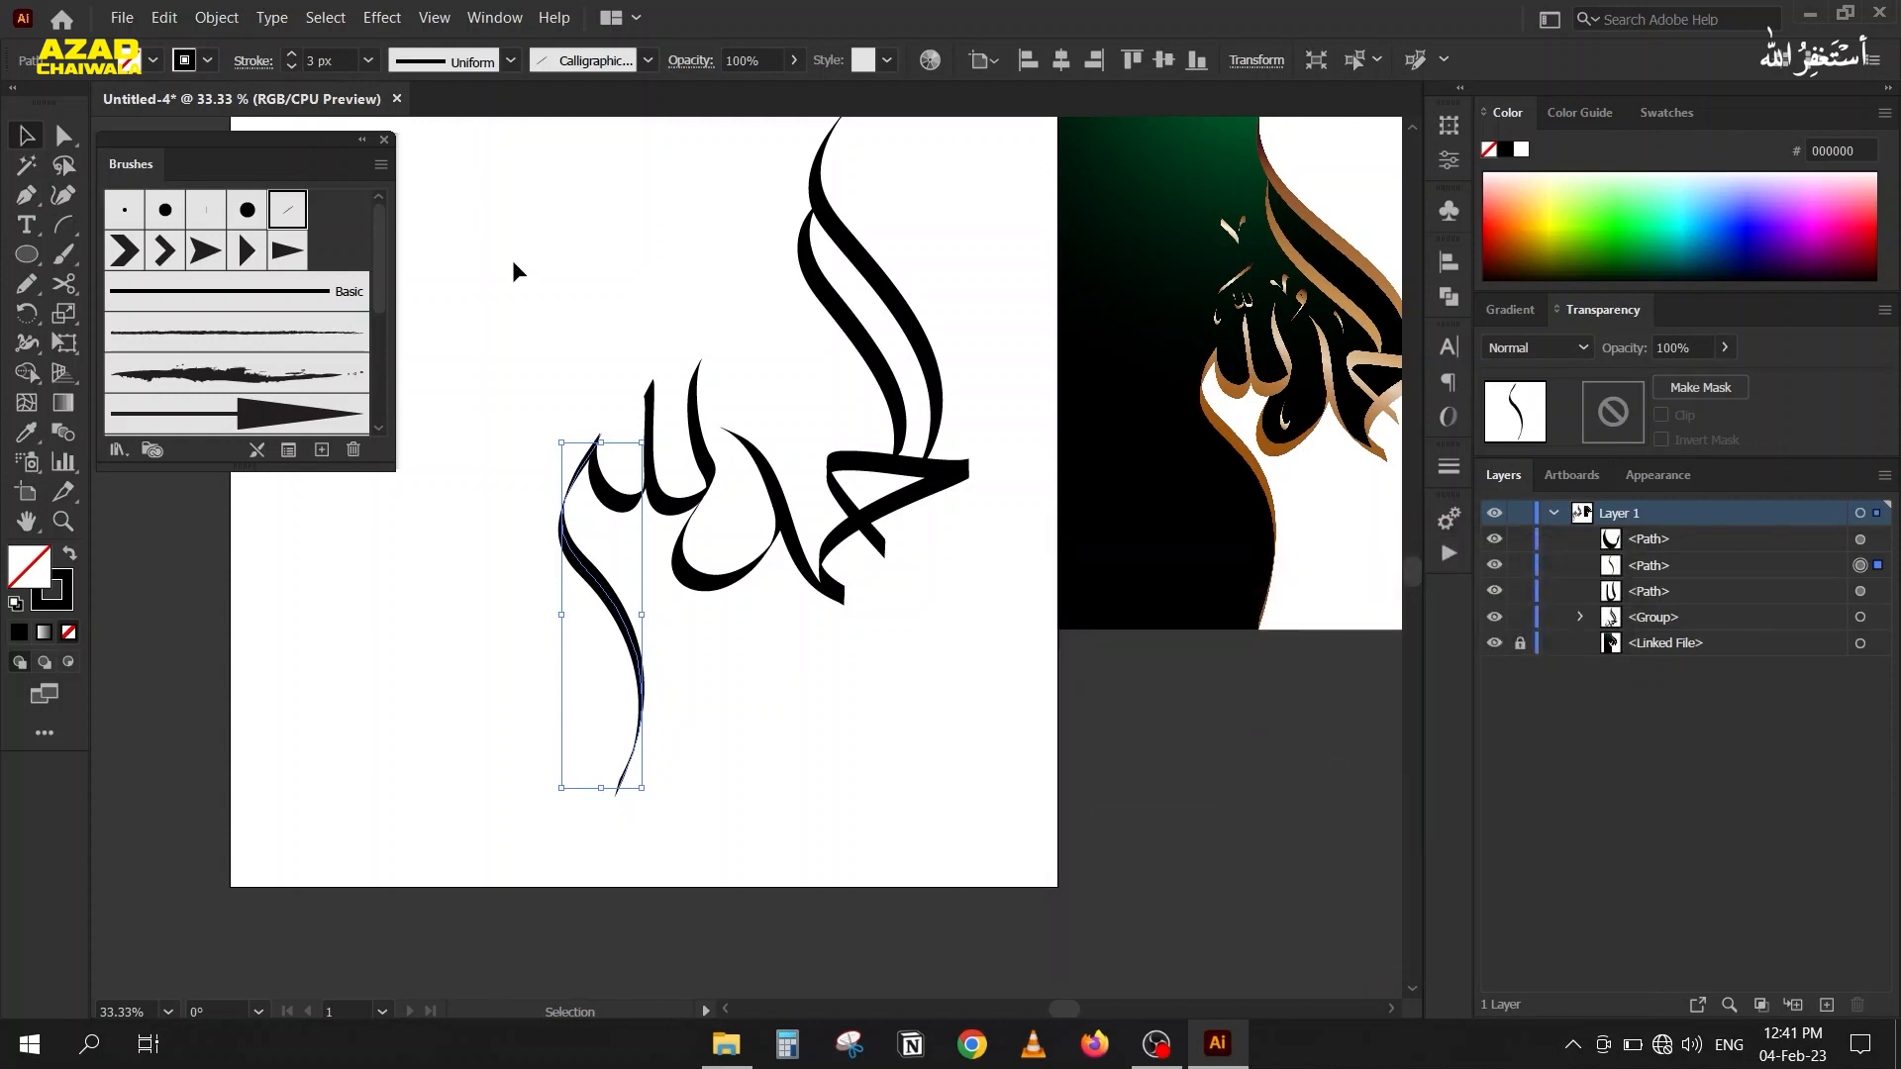
pyautogui.click(550, 478)
# Readjust the tail piece's calligraphic brush angle to thicken the stroke where it meets the small bowl at the peak.
pyautogui.scroll(2, 551, 479)
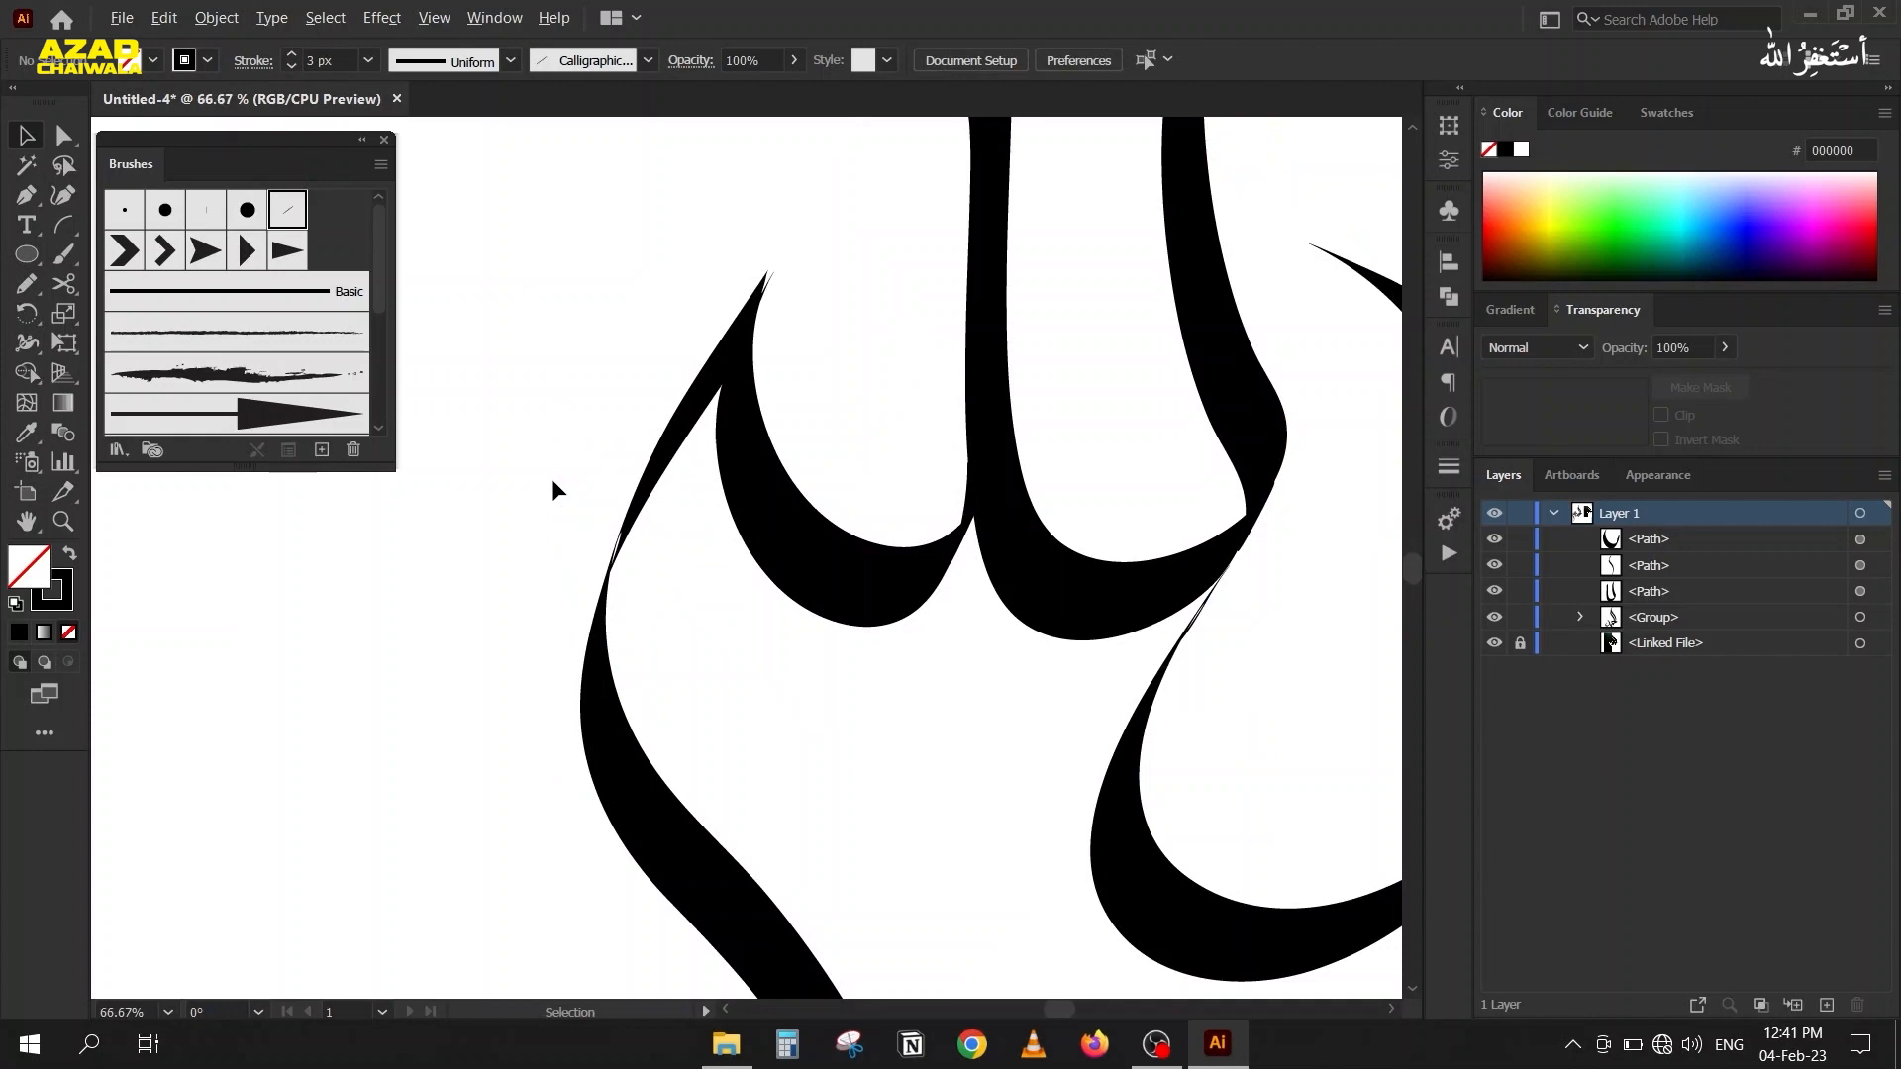
pyautogui.scroll(-2, 550, 479)
pyautogui.scroll(5, 639, 406)
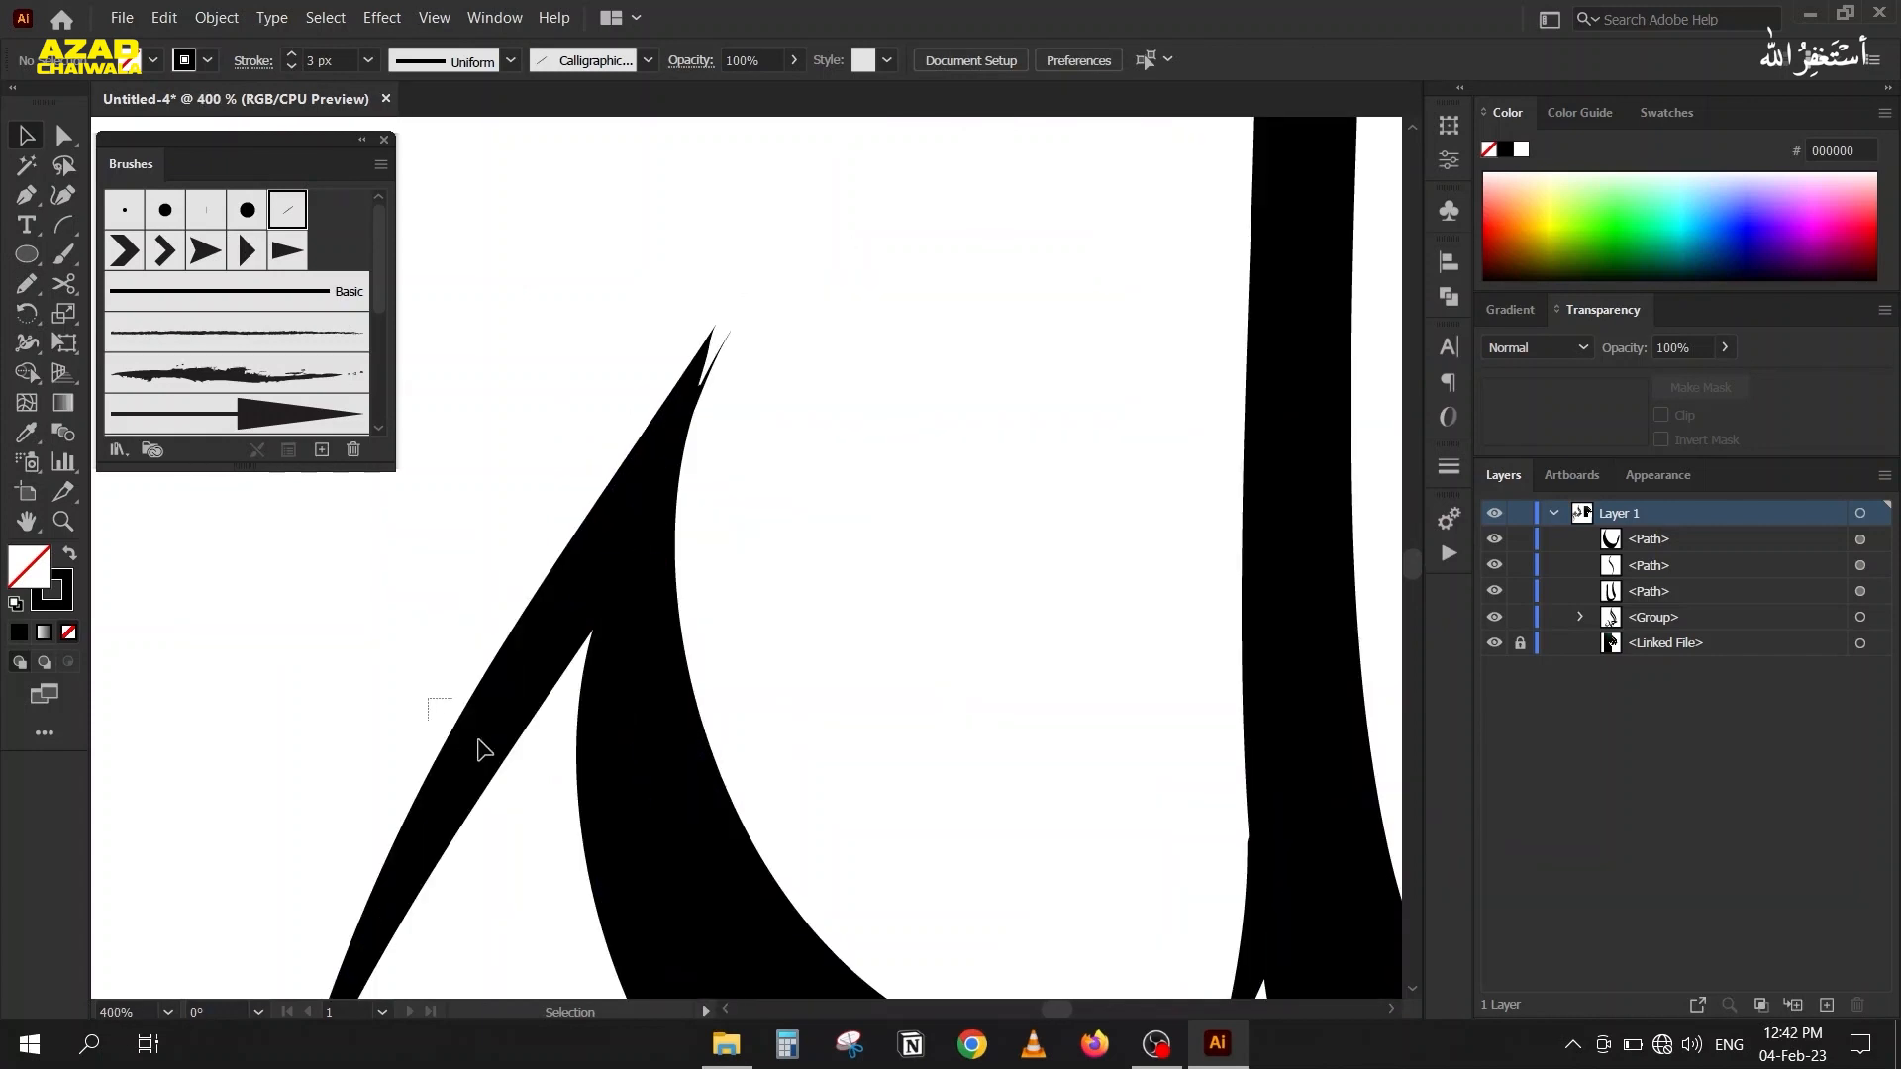
pyautogui.click(483, 750)
pyautogui.click(288, 450)
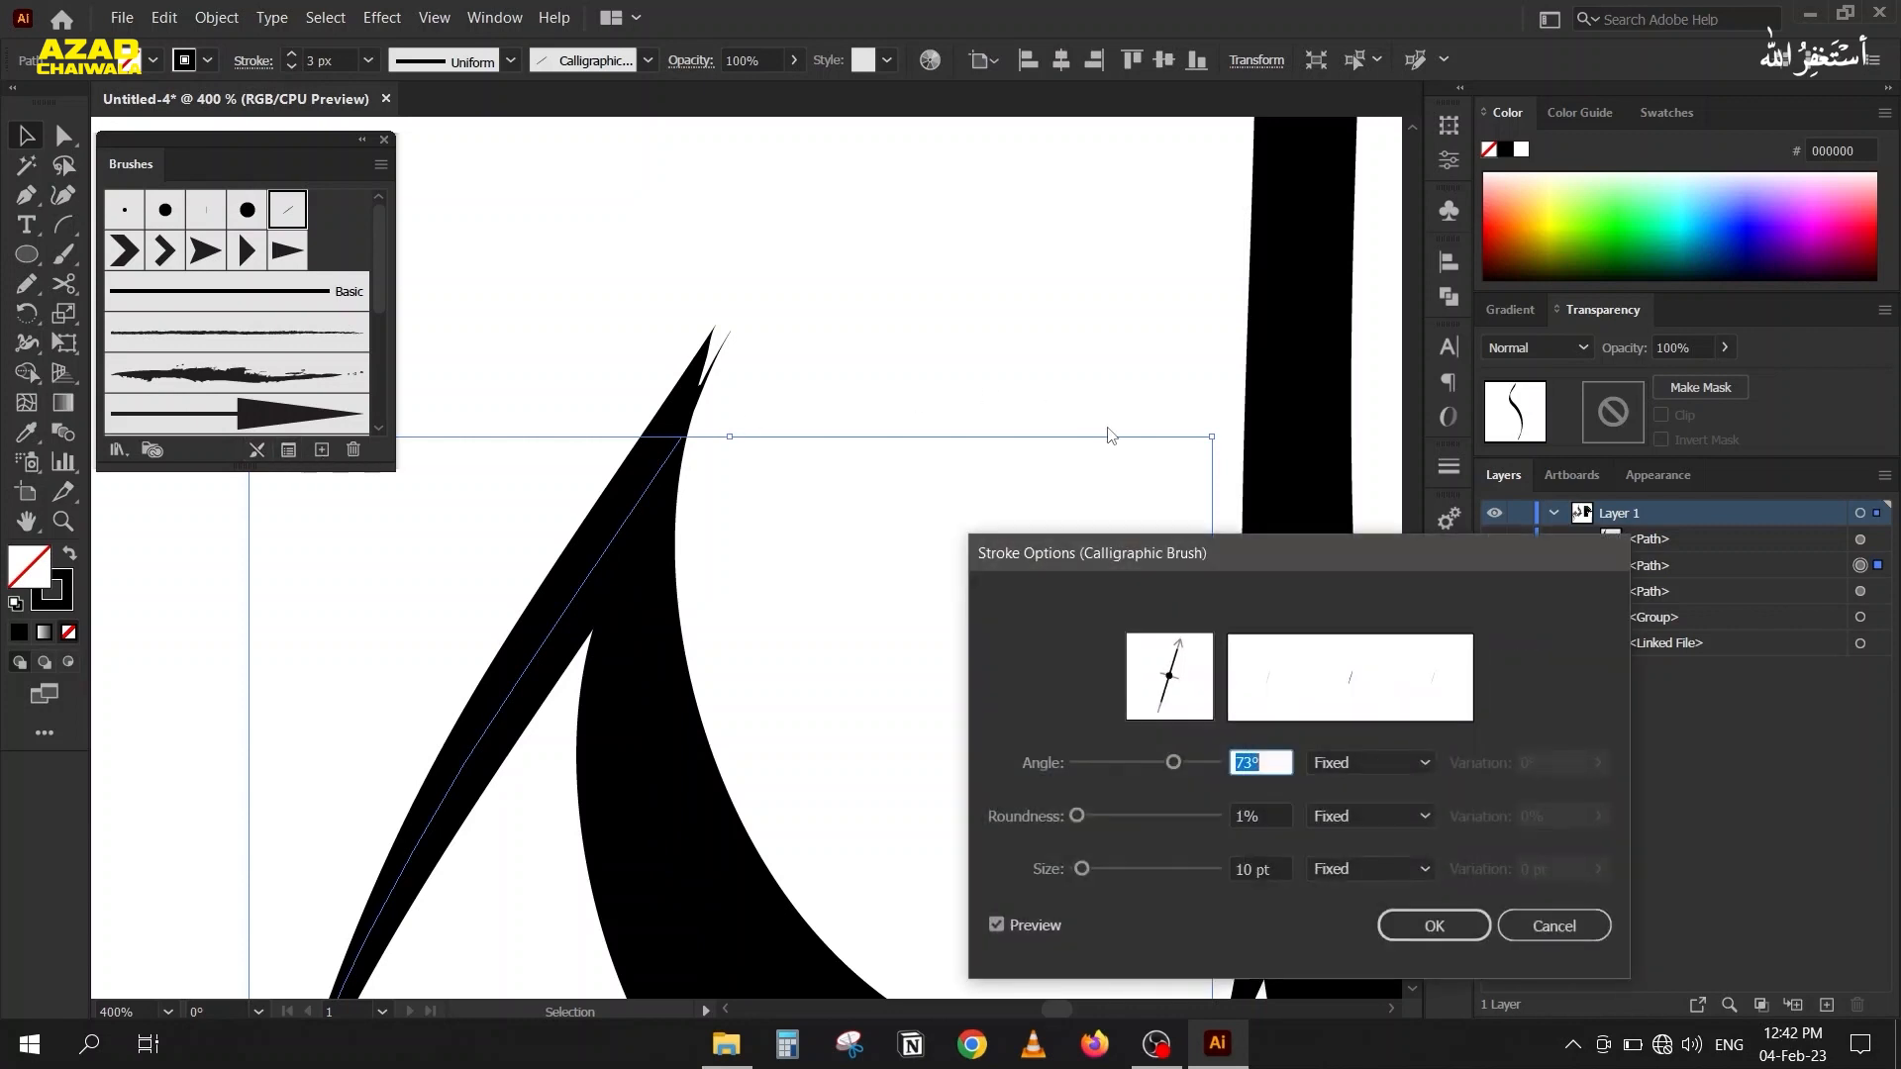
pyautogui.press('Down')
pyautogui.press('Down')
pyautogui.press('Down')
pyautogui.press('Down')
pyautogui.press('Down')
pyautogui.press('Down')
pyautogui.press('Down')
pyautogui.press('Down')
pyautogui.press('Down')
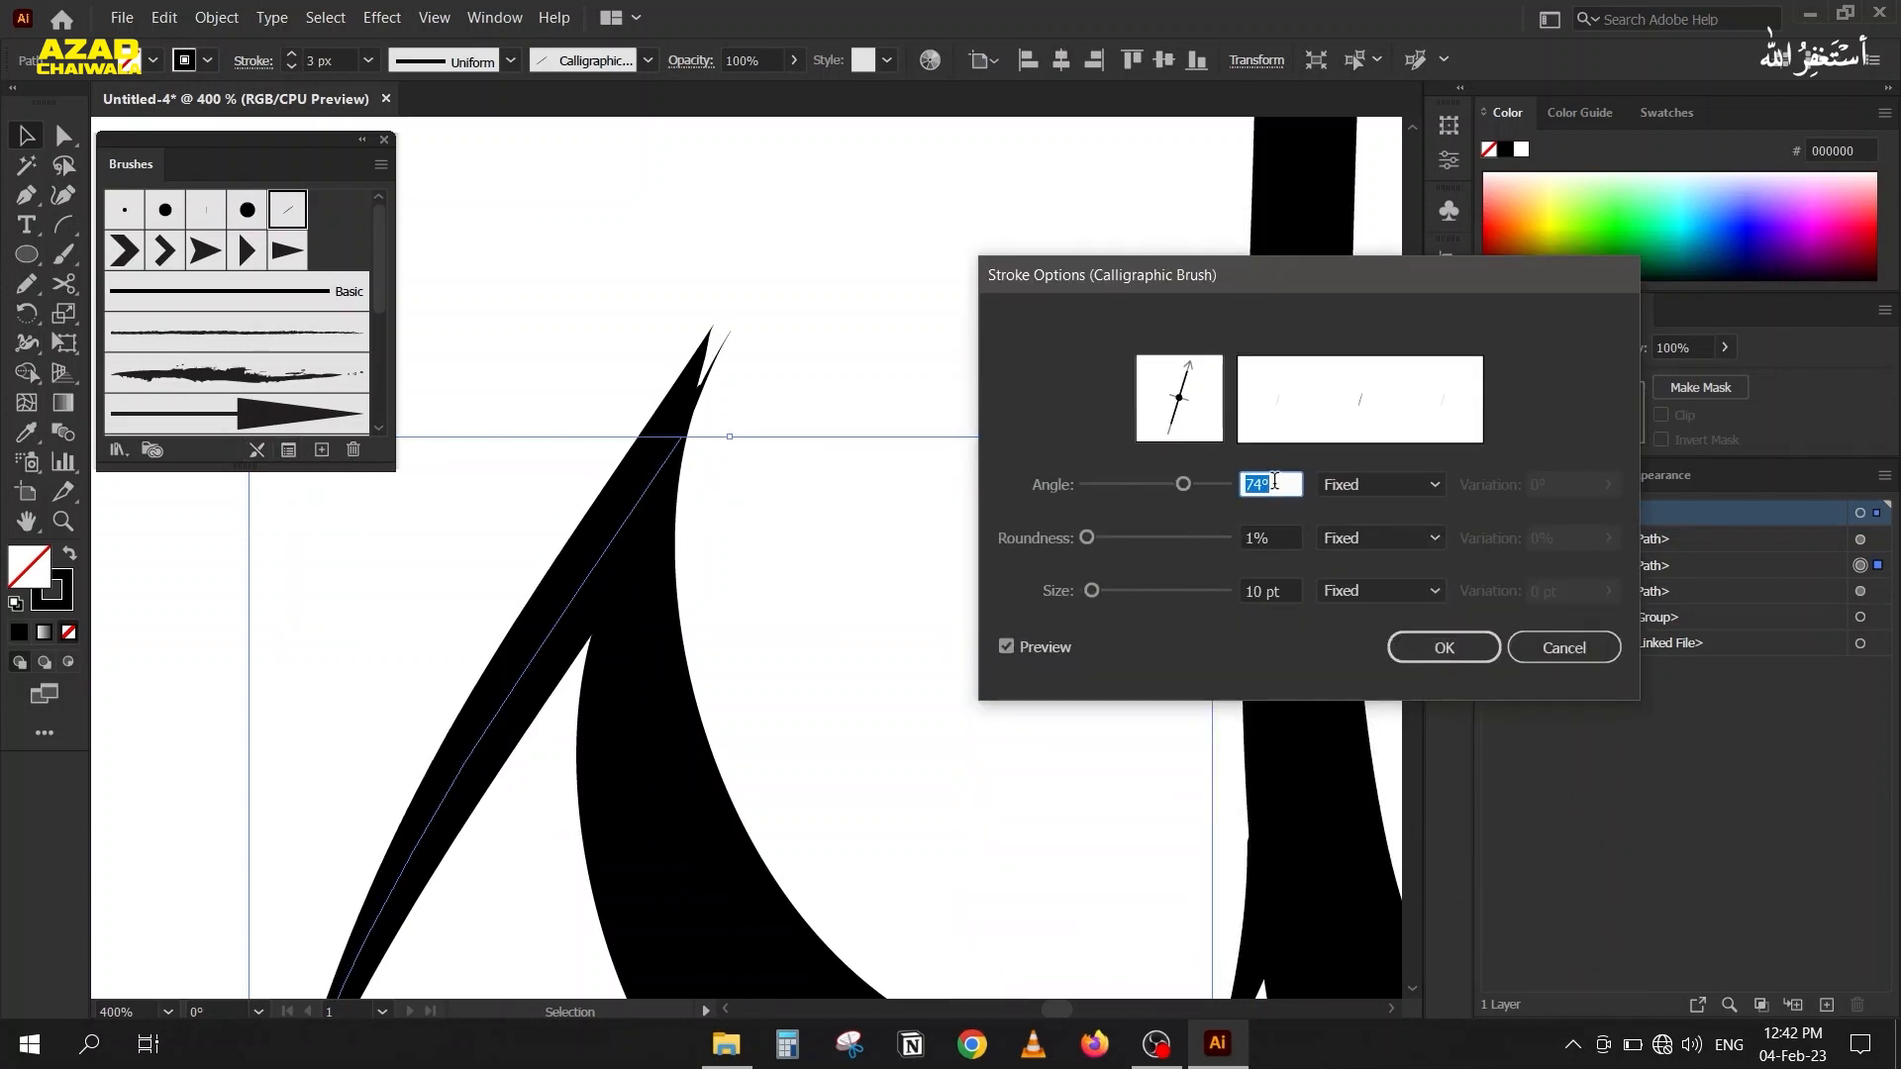
pyautogui.press('Down')
pyautogui.press('Up')
pyautogui.press('Up')
pyautogui.press('Up')
pyautogui.press('Down')
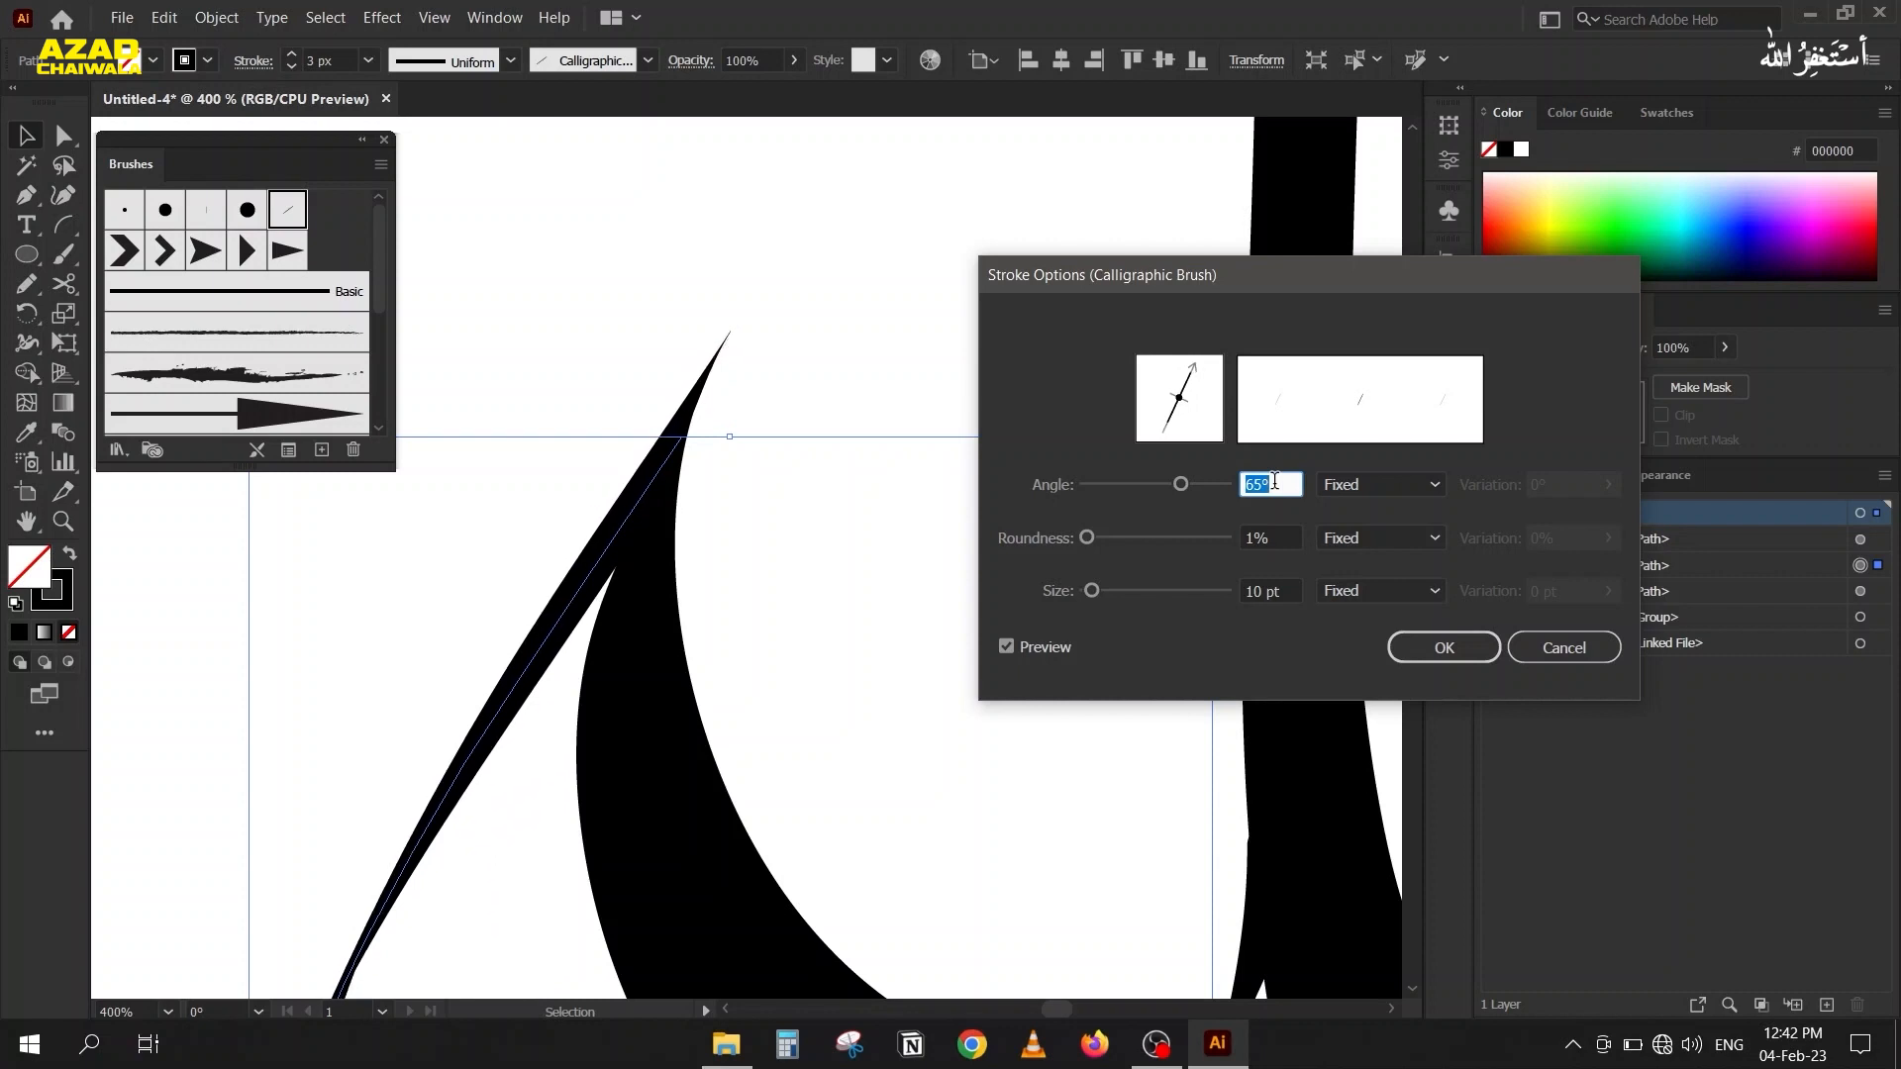
pyautogui.press('Up')
pyautogui.press('Up')
pyautogui.press('Up')
pyautogui.press('Up')
pyautogui.press('Up')
pyautogui.press('Up')
pyautogui.press('Up')
pyautogui.press('Up')
pyautogui.press('Up')
pyautogui.press('Up')
pyautogui.press('Up')
pyautogui.press('Up')
pyautogui.press('Up')
pyautogui.press('Up')
pyautogui.press('Up')
pyautogui.press('Up')
pyautogui.press('Up')
pyautogui.press('Up')
pyautogui.press('Down')
pyautogui.click(1443, 647)
# Set the calligraphic brush angle of the small bowl piece beside the tail to 82°.
pyautogui.moveTo(785, 756); pyautogui.dragTo(595, 832)
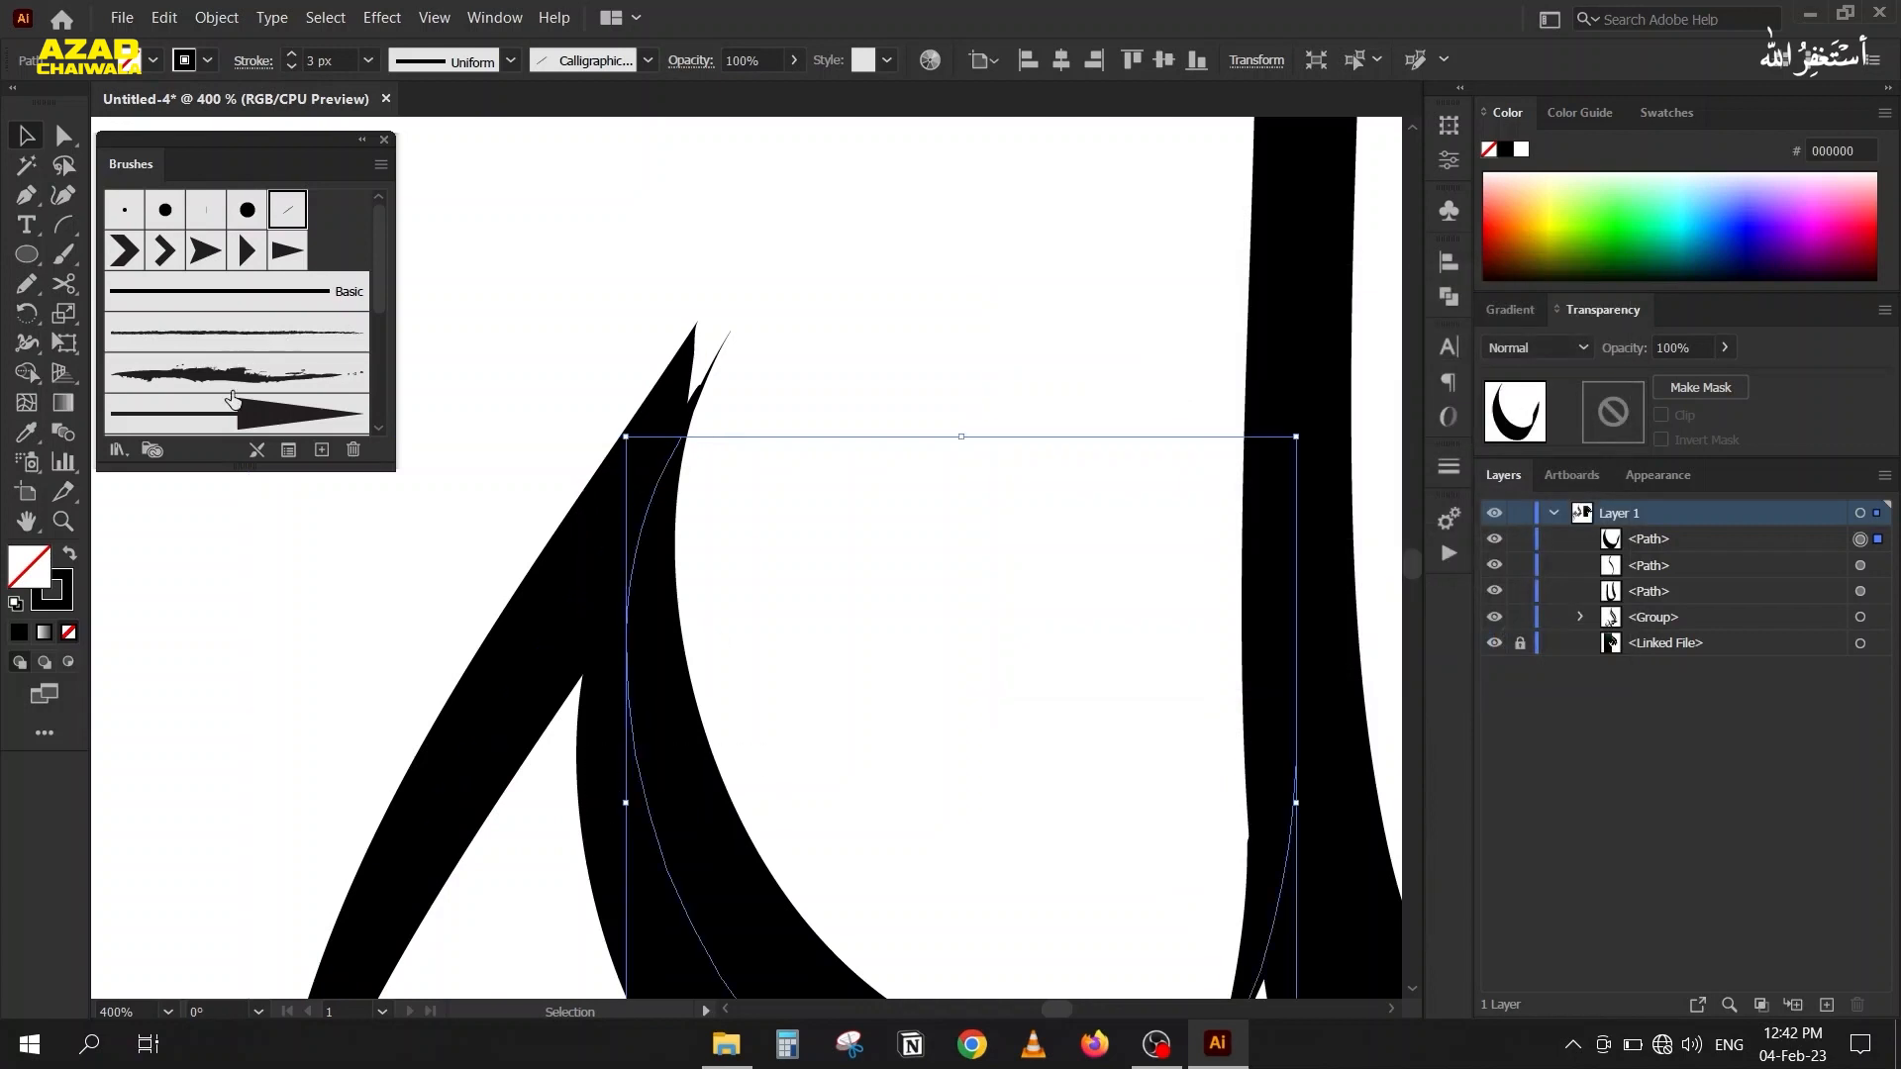
pyautogui.click(356, 451)
pyautogui.moveTo(1207, 285); pyautogui.dragTo(1452, 147)
pyautogui.scroll(-5, 1523, 341)
pyautogui.scroll(18, 1523, 342)
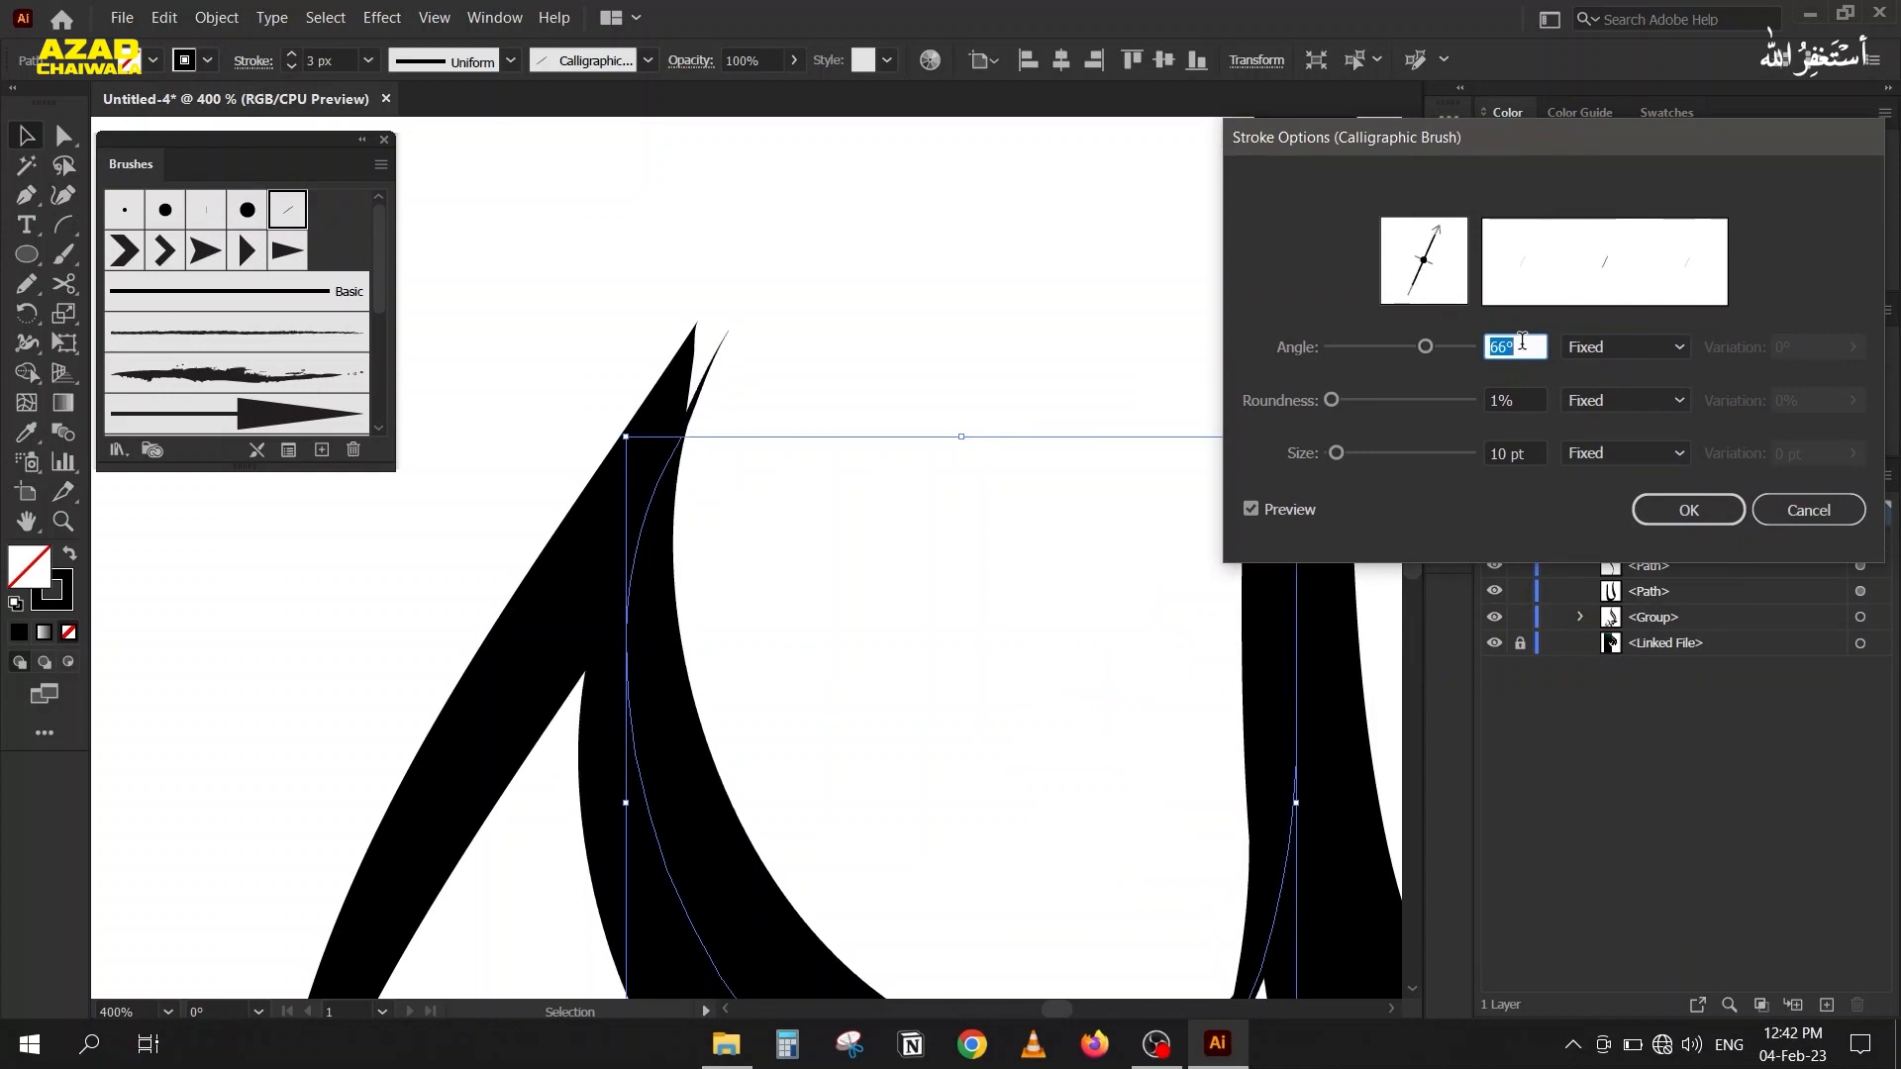
pyautogui.scroll(4, 1523, 342)
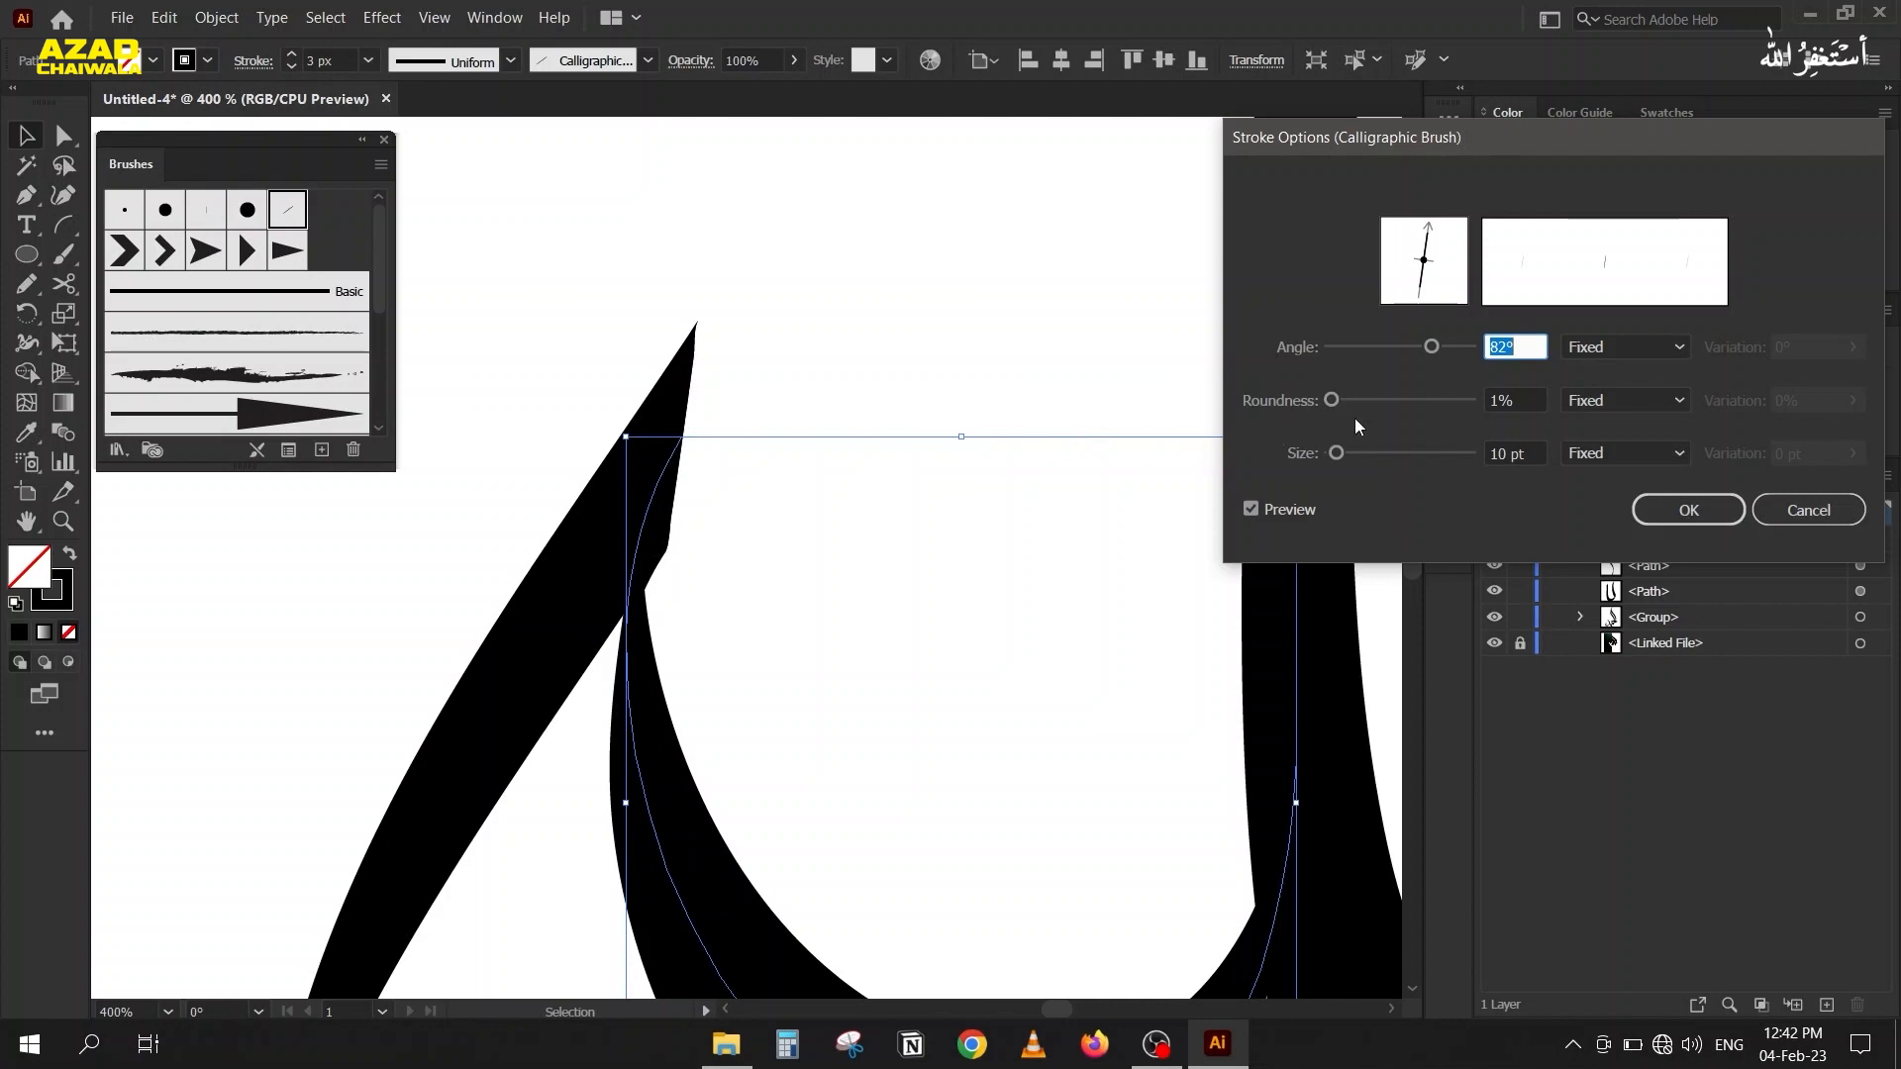
pyautogui.click(1688, 509)
pyautogui.click(533, 307)
# Set the calligraphic brush angle of the small bowl piece to 90°.
pyautogui.scroll(-1, 535, 308)
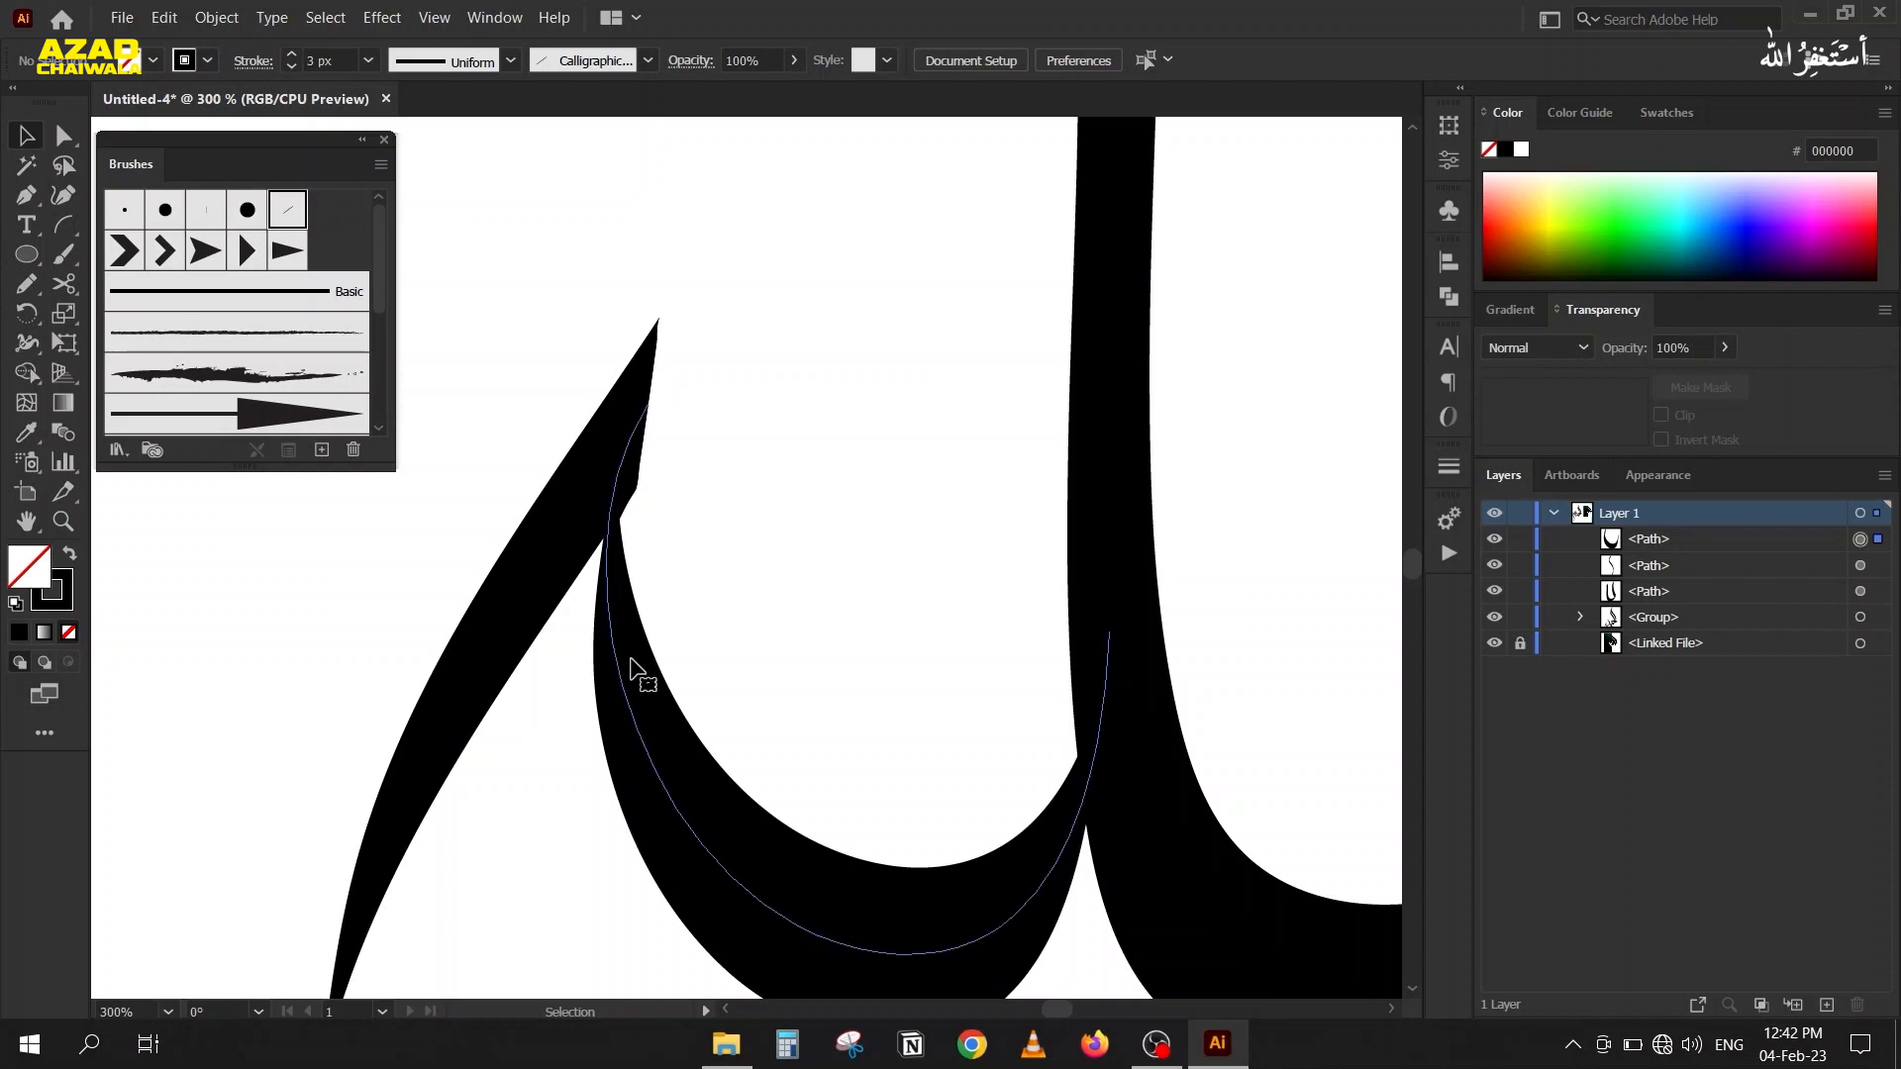
pyautogui.click(628, 670)
pyautogui.click(288, 450)
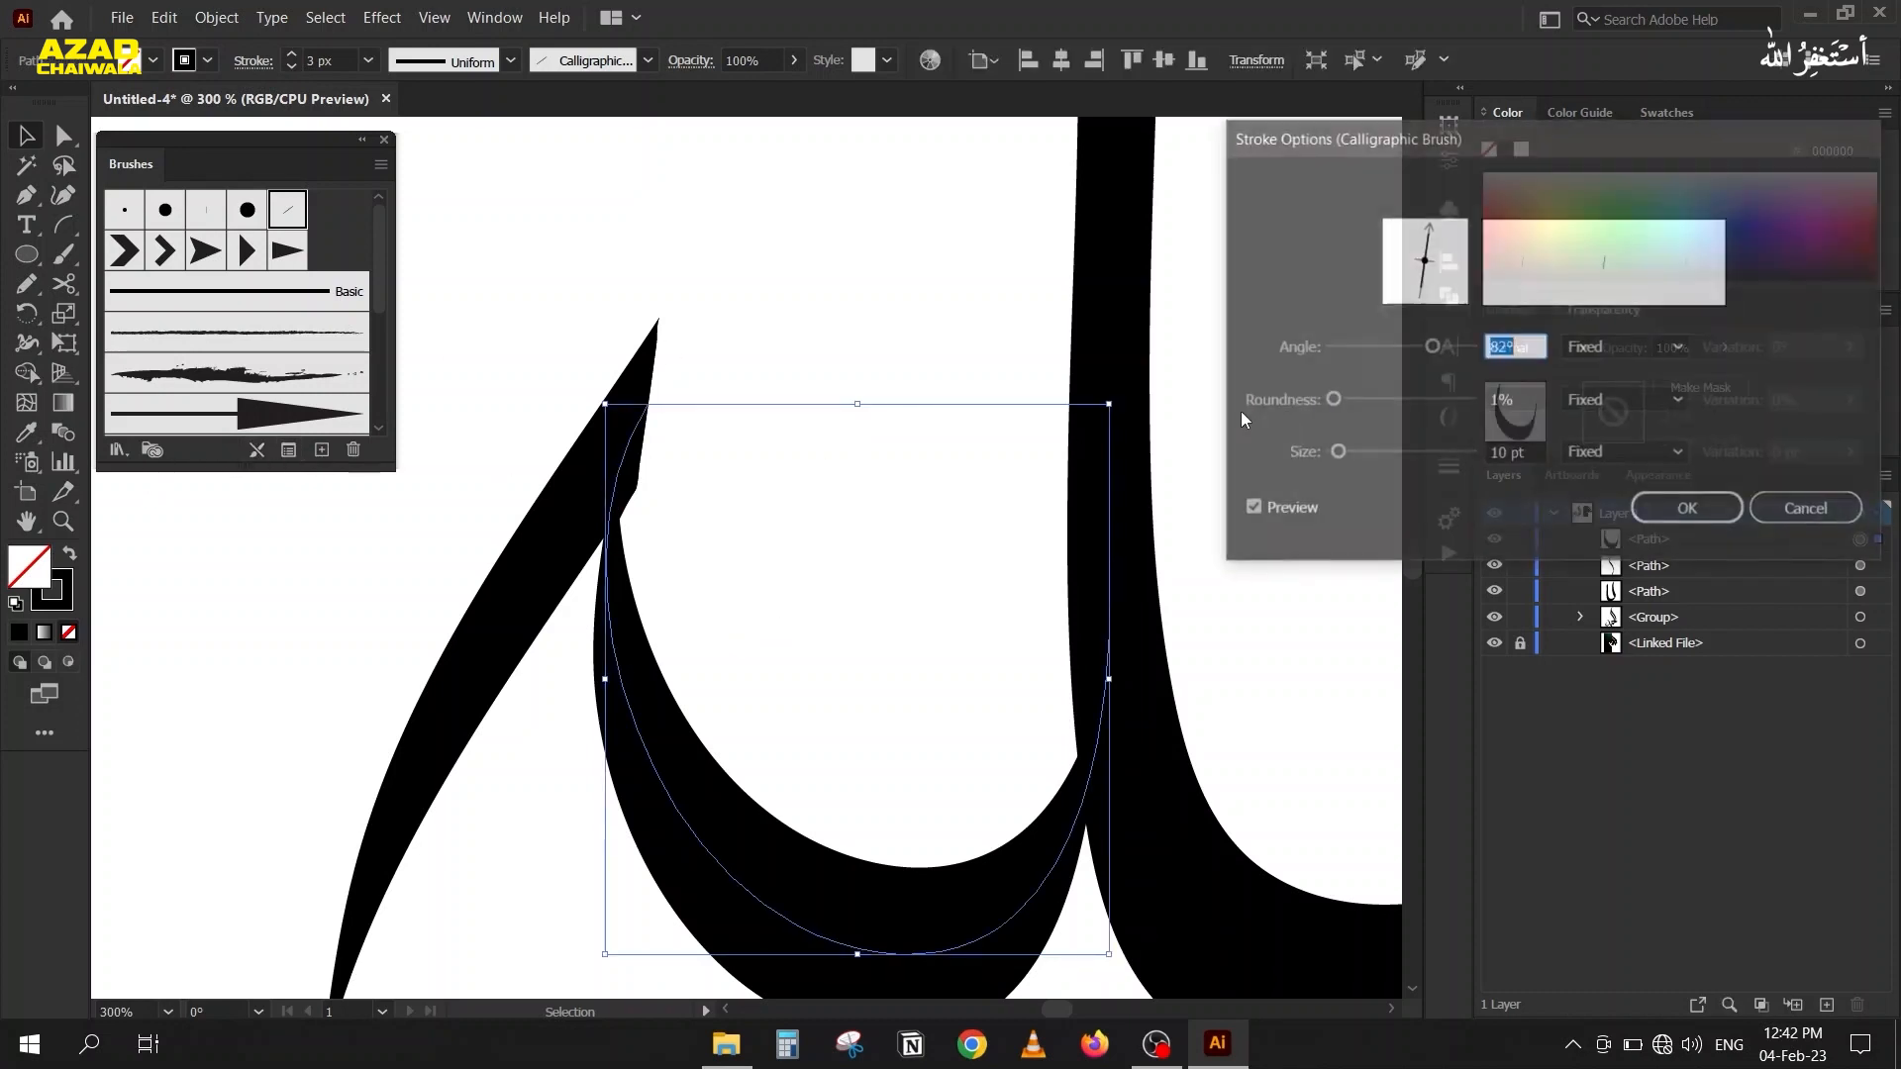
pyautogui.press('Up')
pyautogui.press('Up')
pyautogui.press('Up')
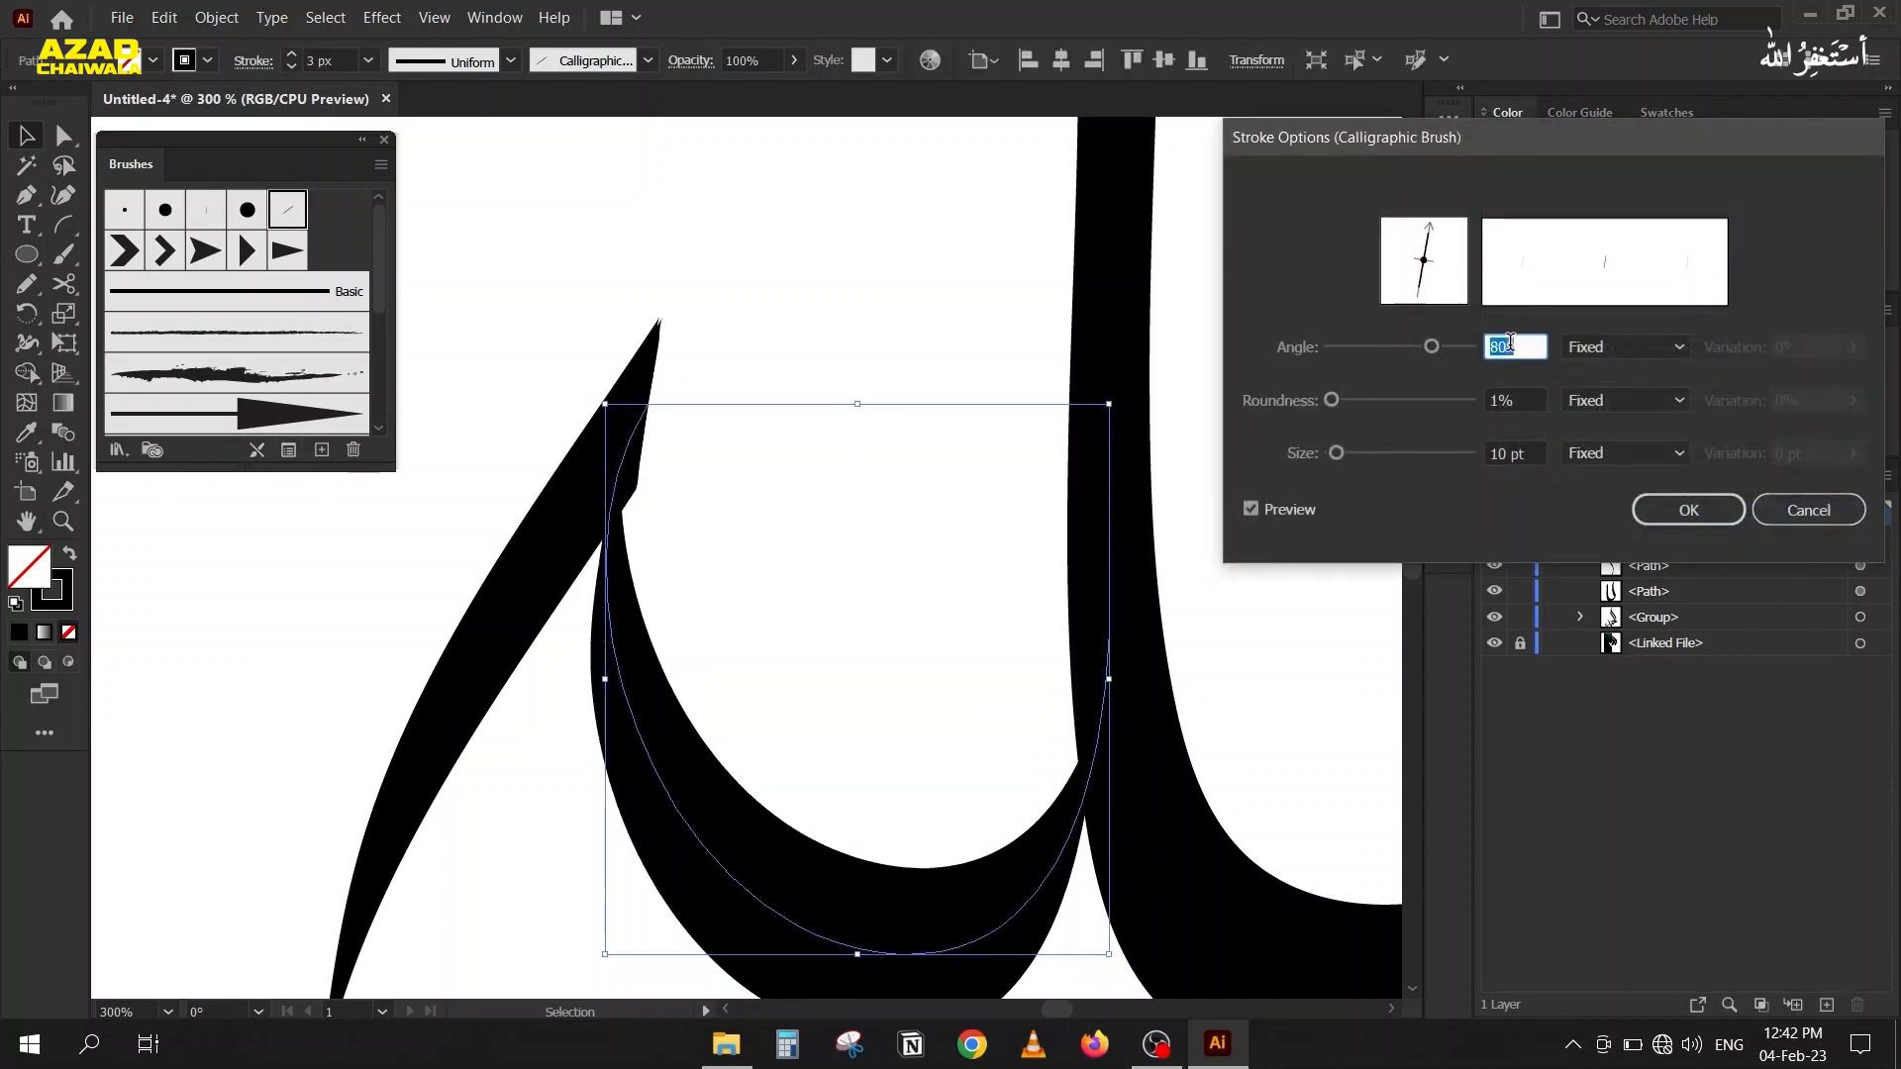
pyautogui.press('Up')
pyautogui.press('Up')
pyautogui.press('Up')
pyautogui.press('Up')
pyautogui.press('Up')
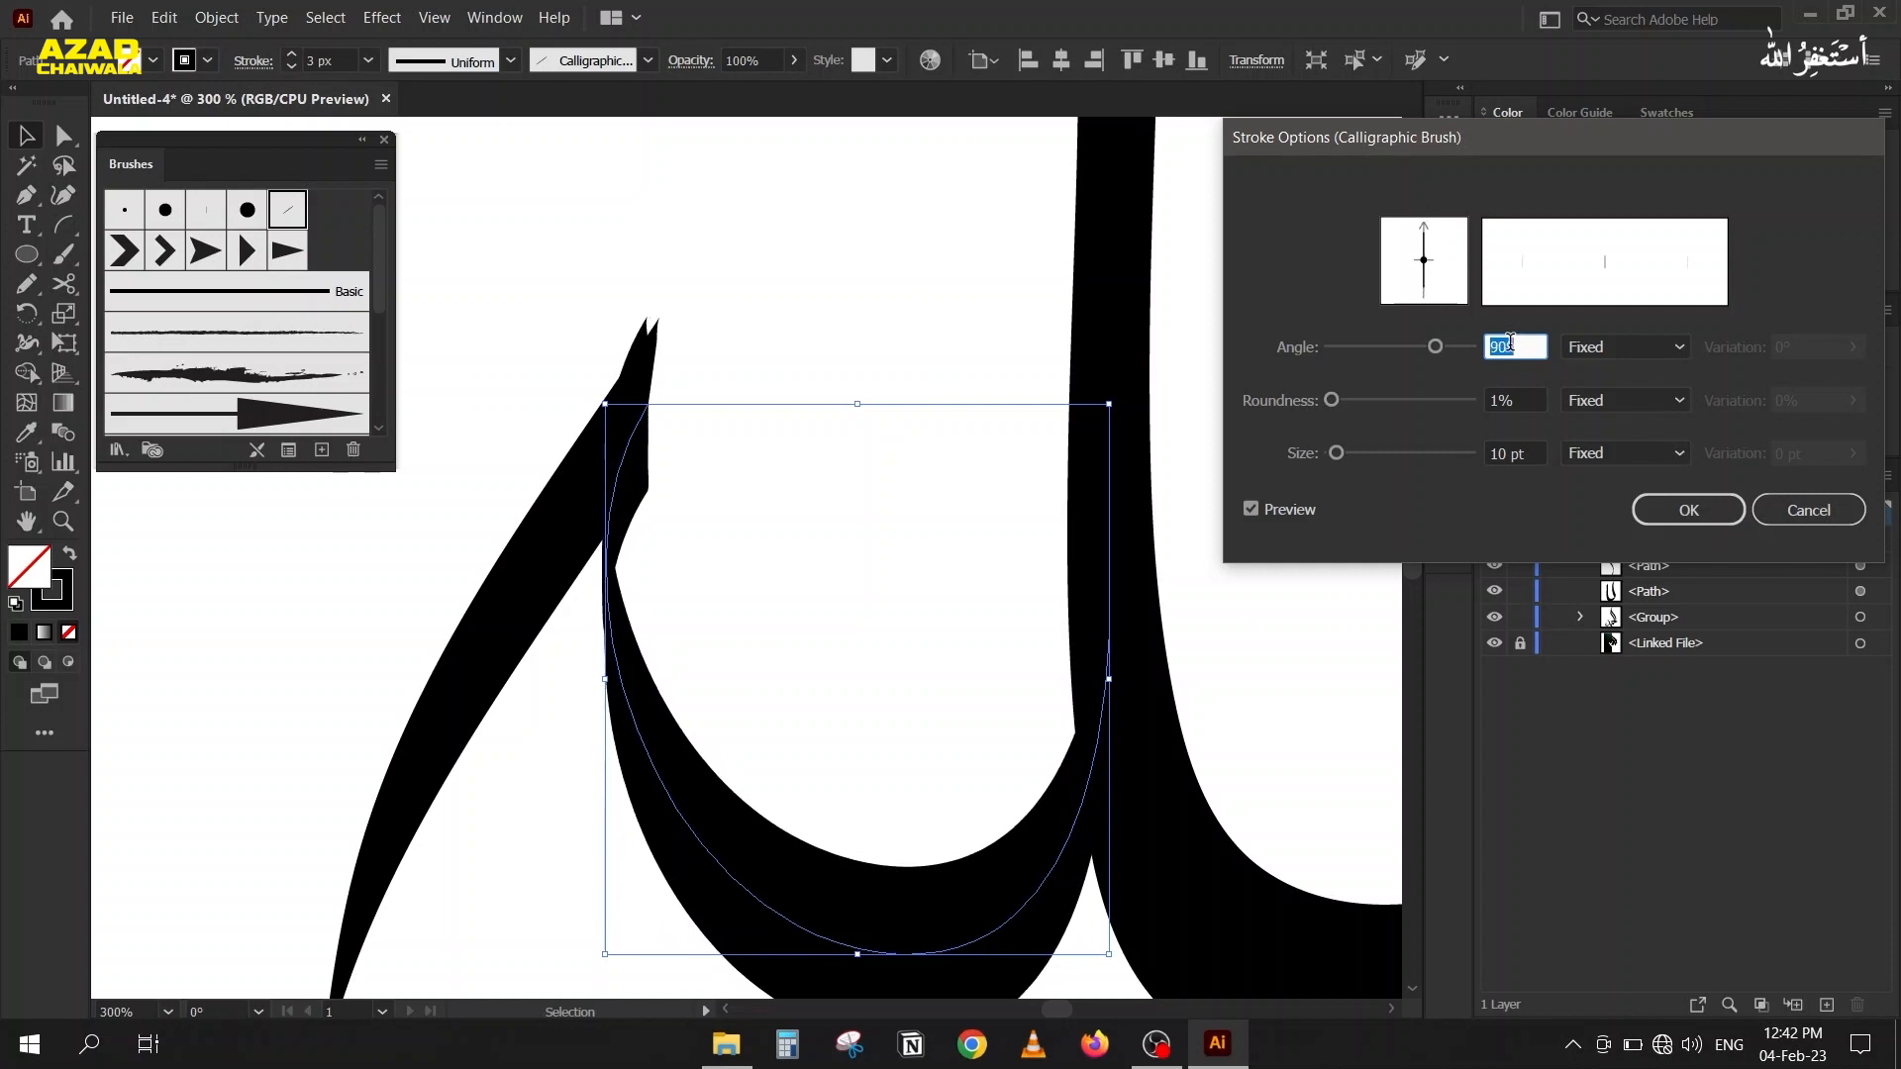
pyautogui.press('Down')
pyautogui.press('Down')
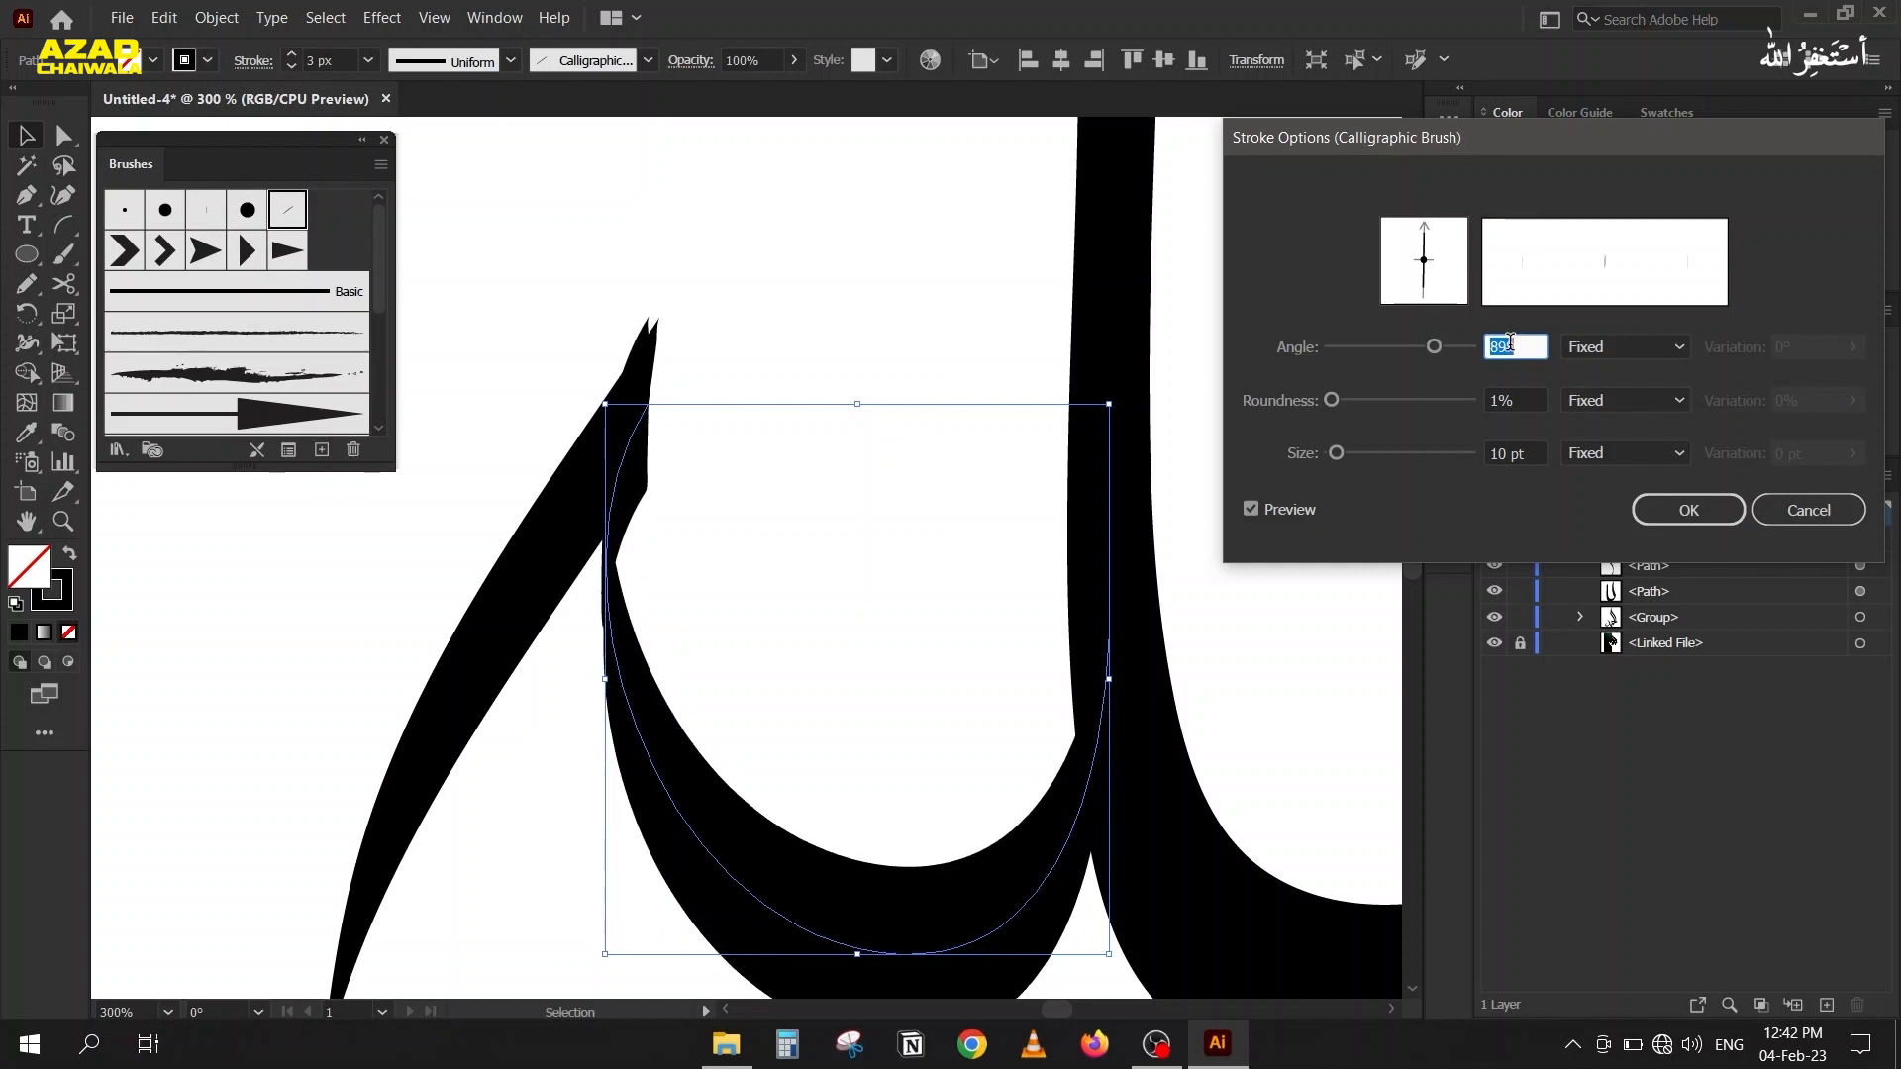
pyautogui.press('Up')
pyautogui.press('Up')
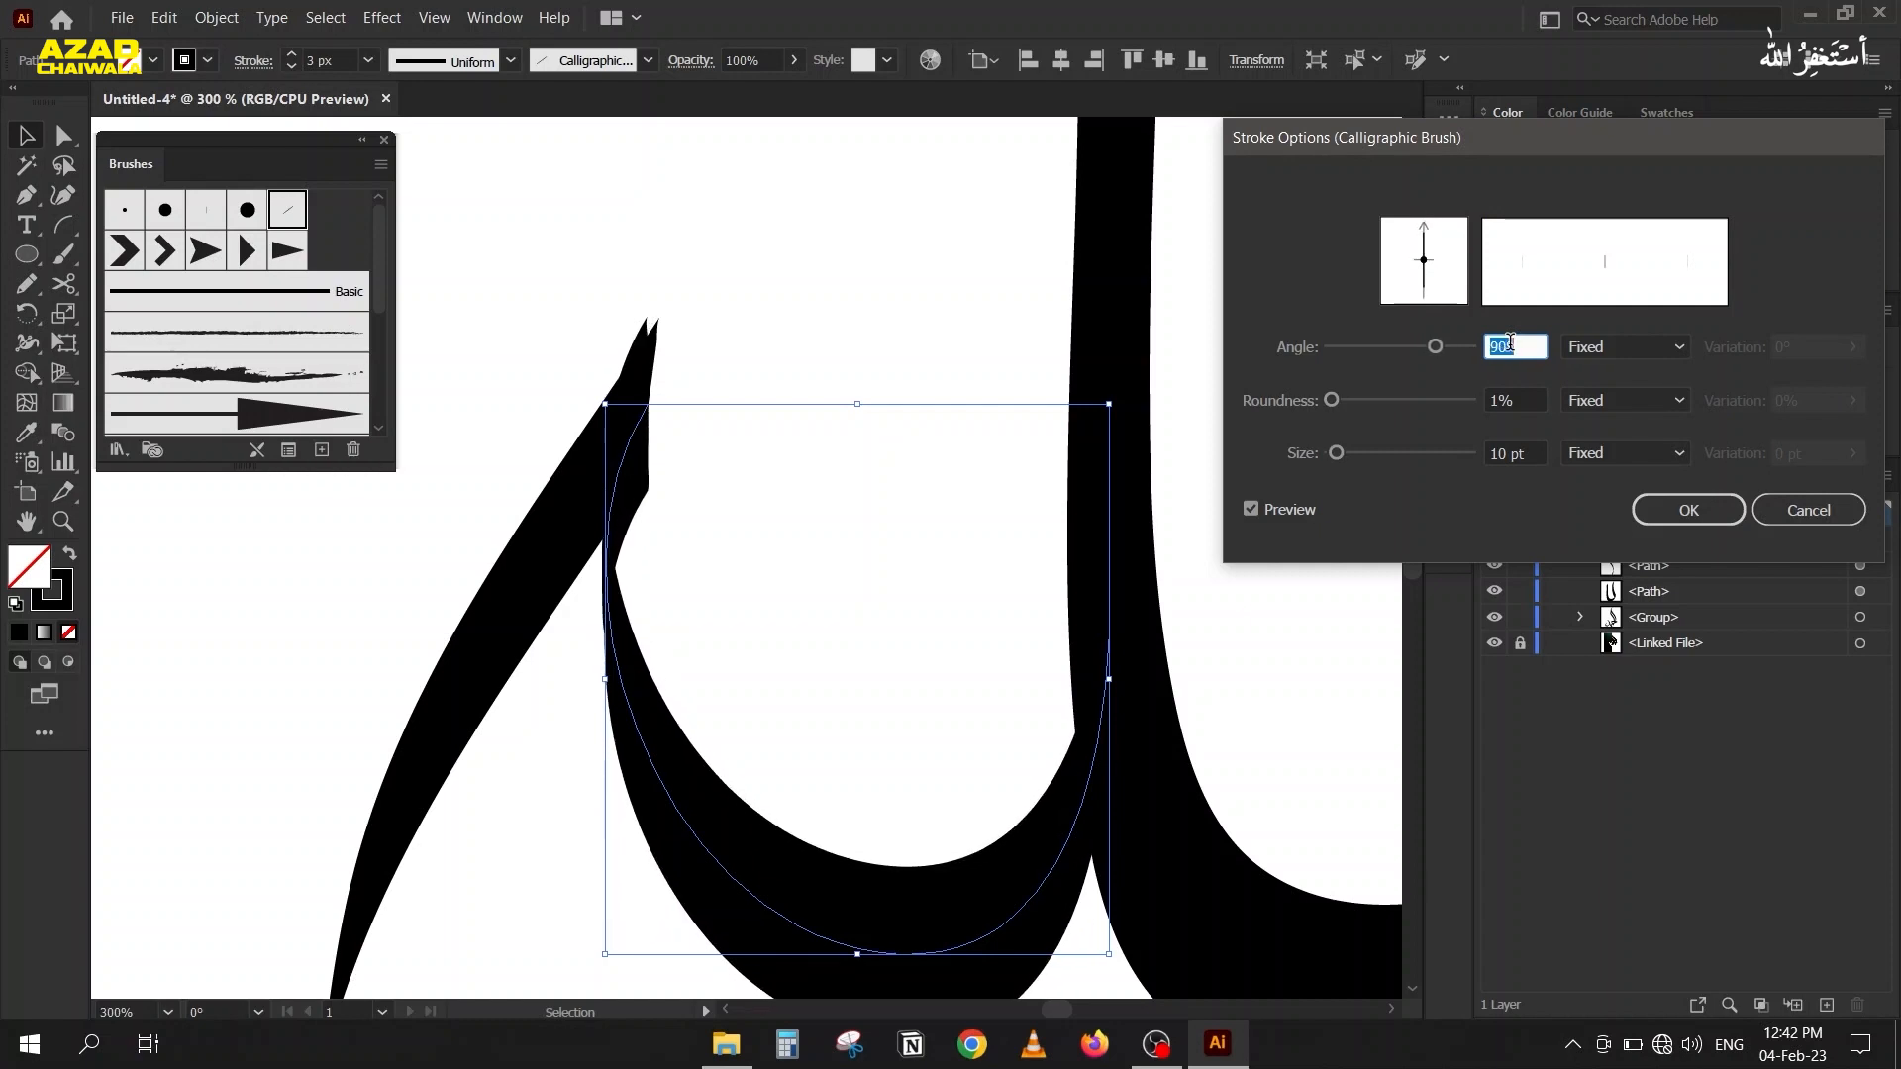
pyautogui.click(1671, 505)
# Set the calligraphic brush angle of the tail piece to 90° to match the adjoining bowl.
pyautogui.moveTo(577, 650); pyautogui.dragTo(282, 543)
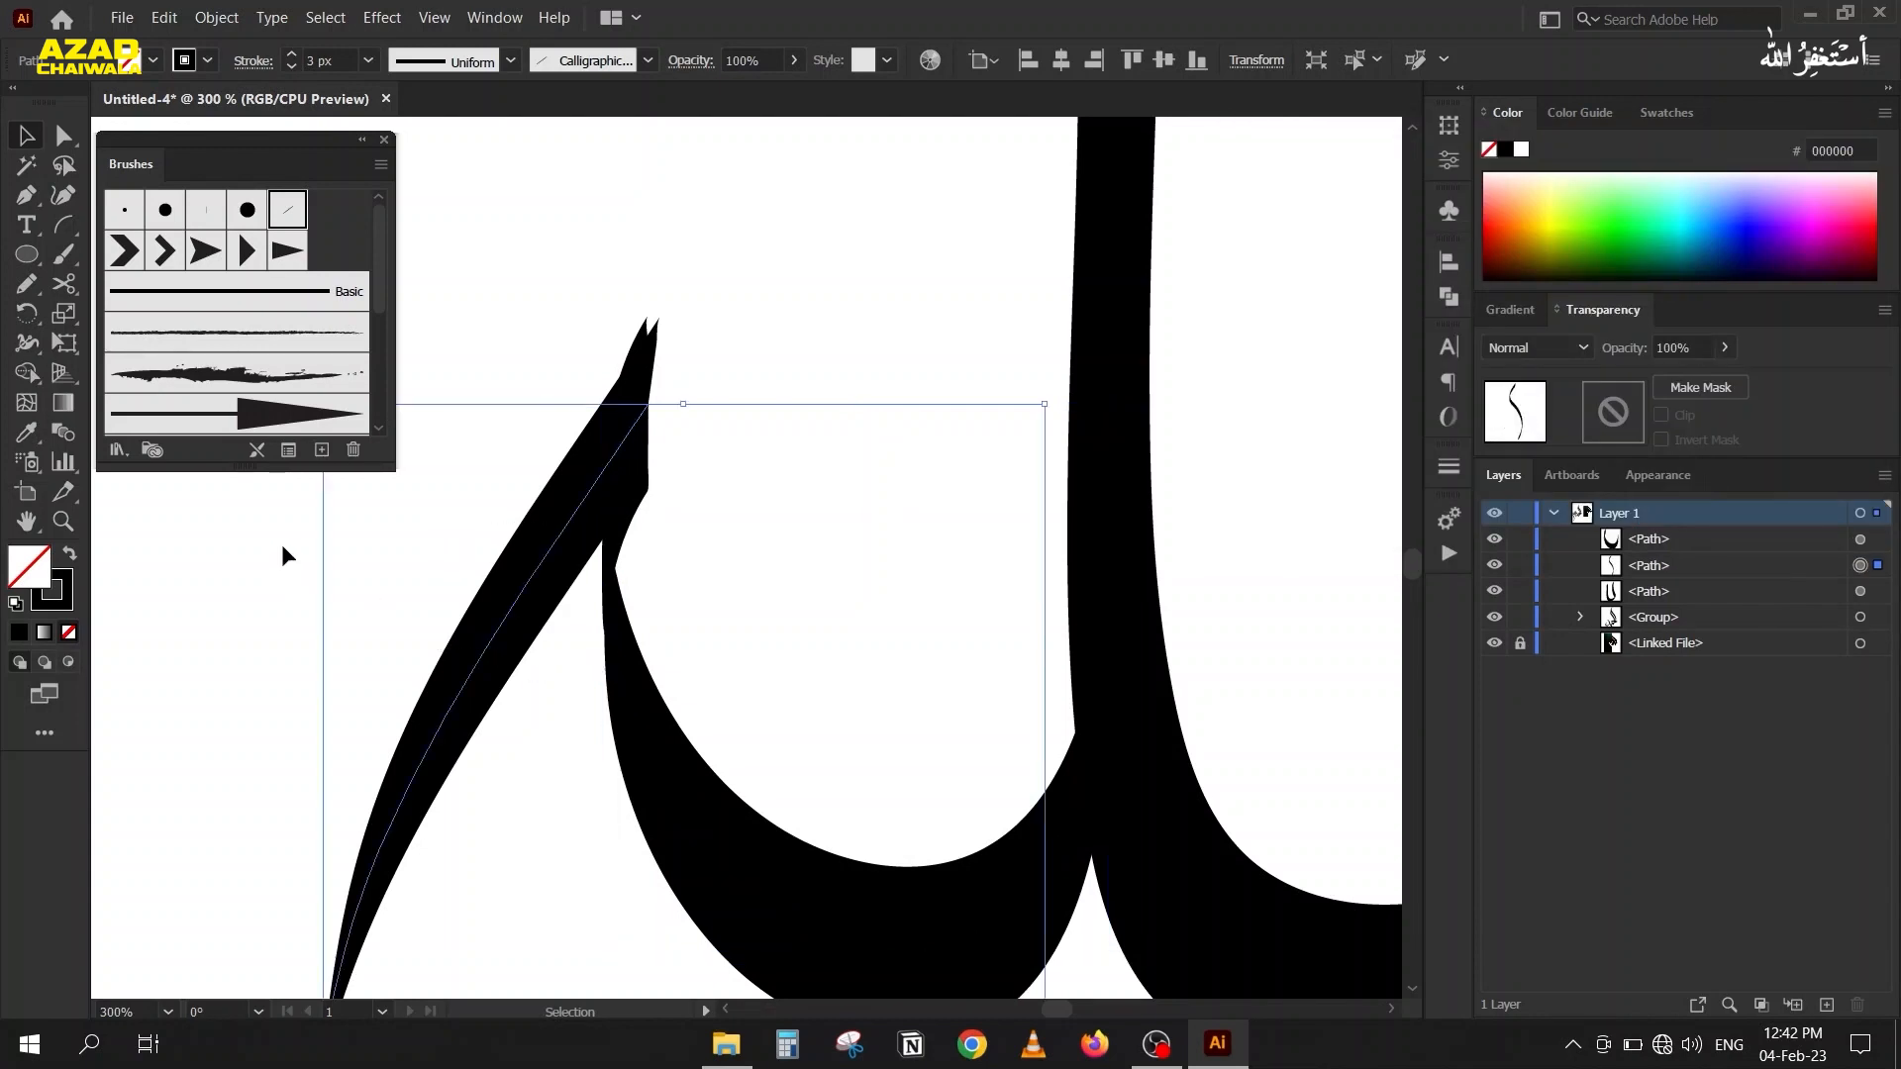
pyautogui.click(288, 450)
pyautogui.press('Up')
pyautogui.press('Up')
pyautogui.press('Up')
pyautogui.press('Up')
pyautogui.press('Up')
pyautogui.press('Up')
pyautogui.press('Up')
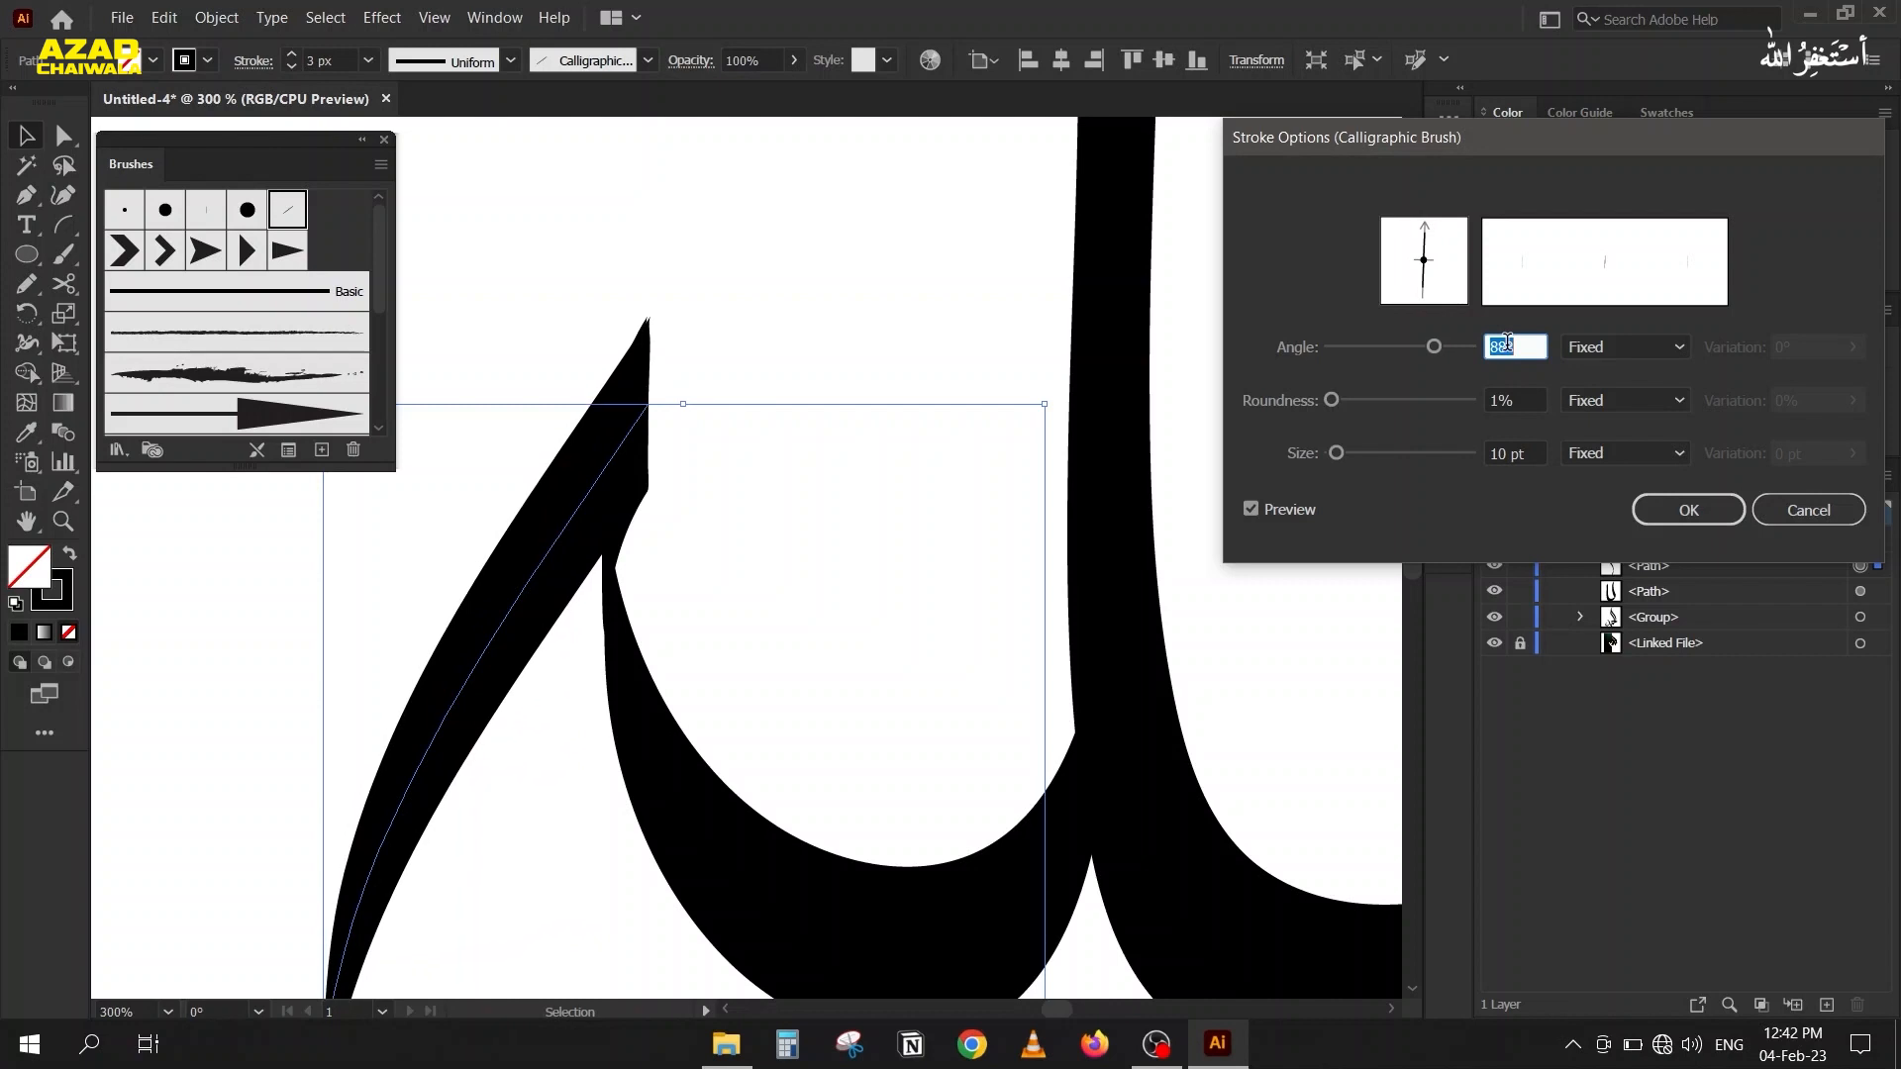
pyautogui.click(1688, 510)
pyautogui.scroll(-4, 679, 496)
pyautogui.scroll(-1, 607, 572)
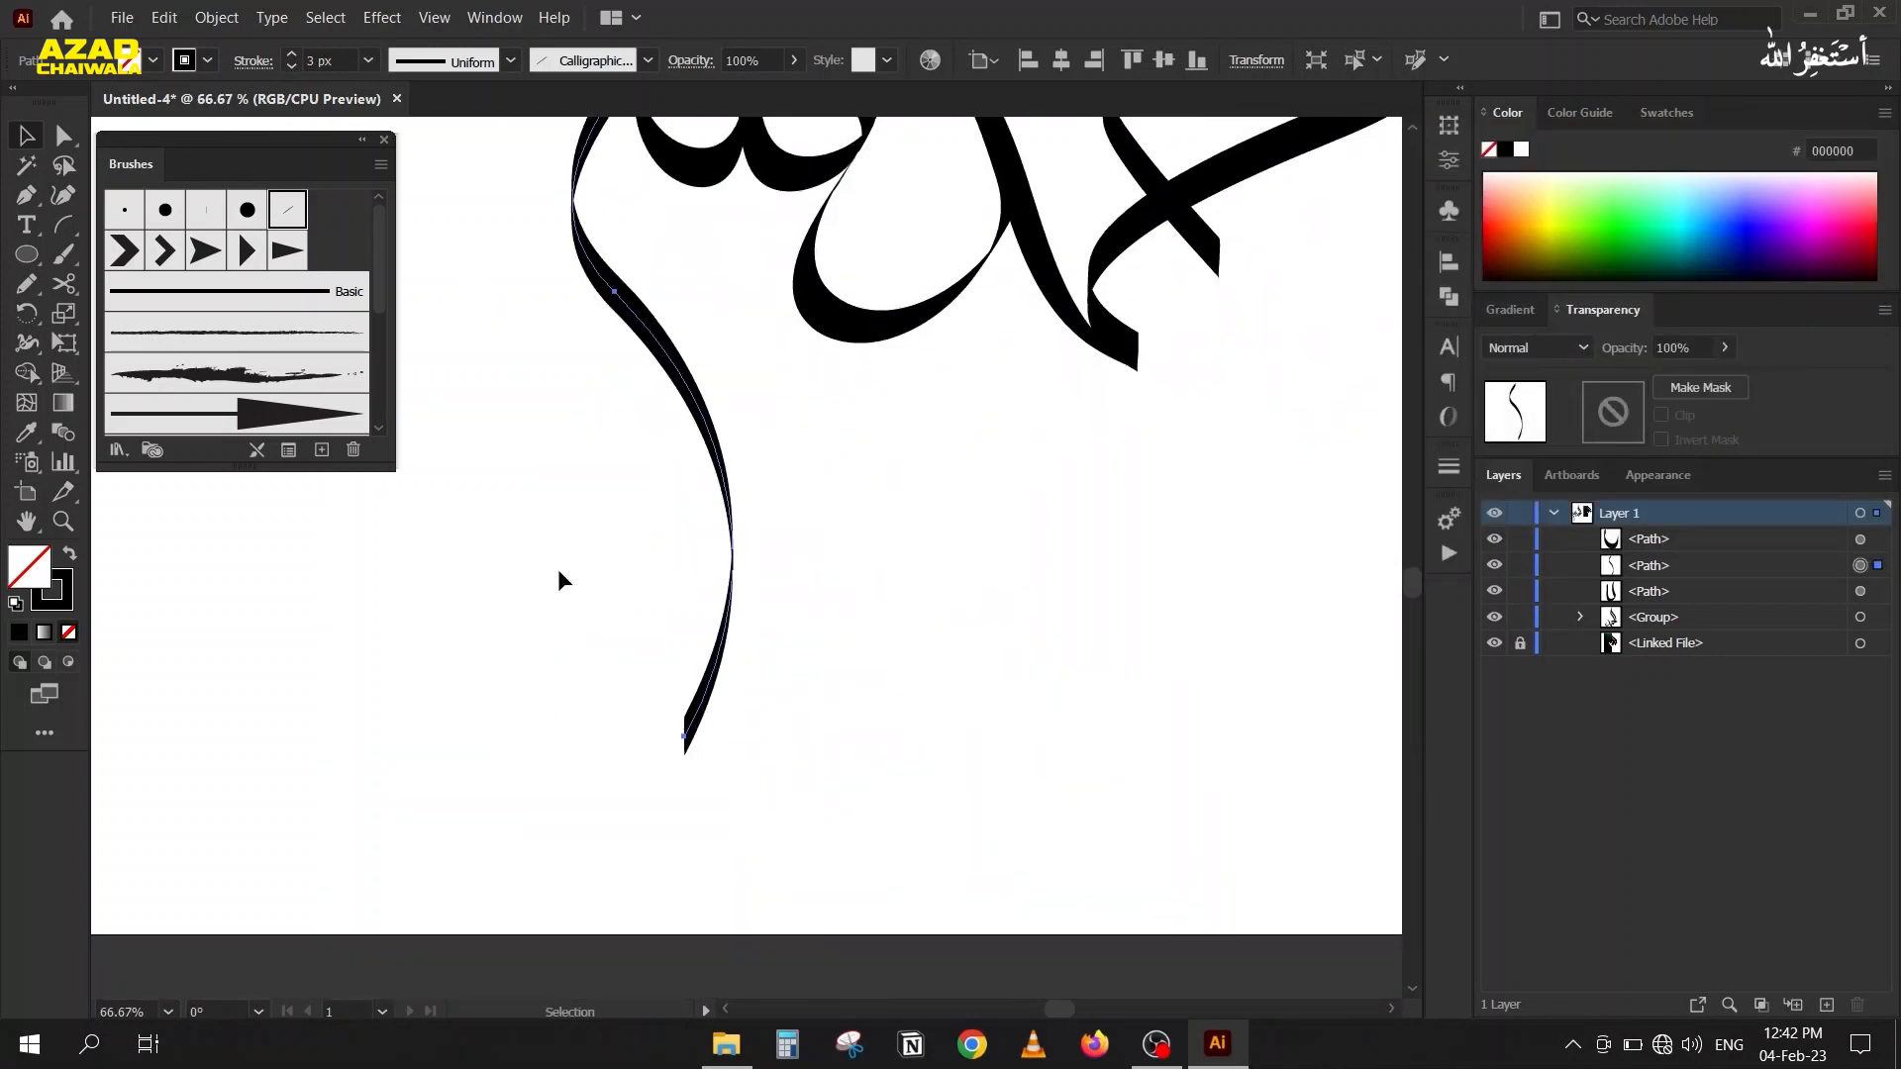
# Set the calligraphic brush angle of the long tail piece to 81°.
pyautogui.scroll(-1, 525, 495)
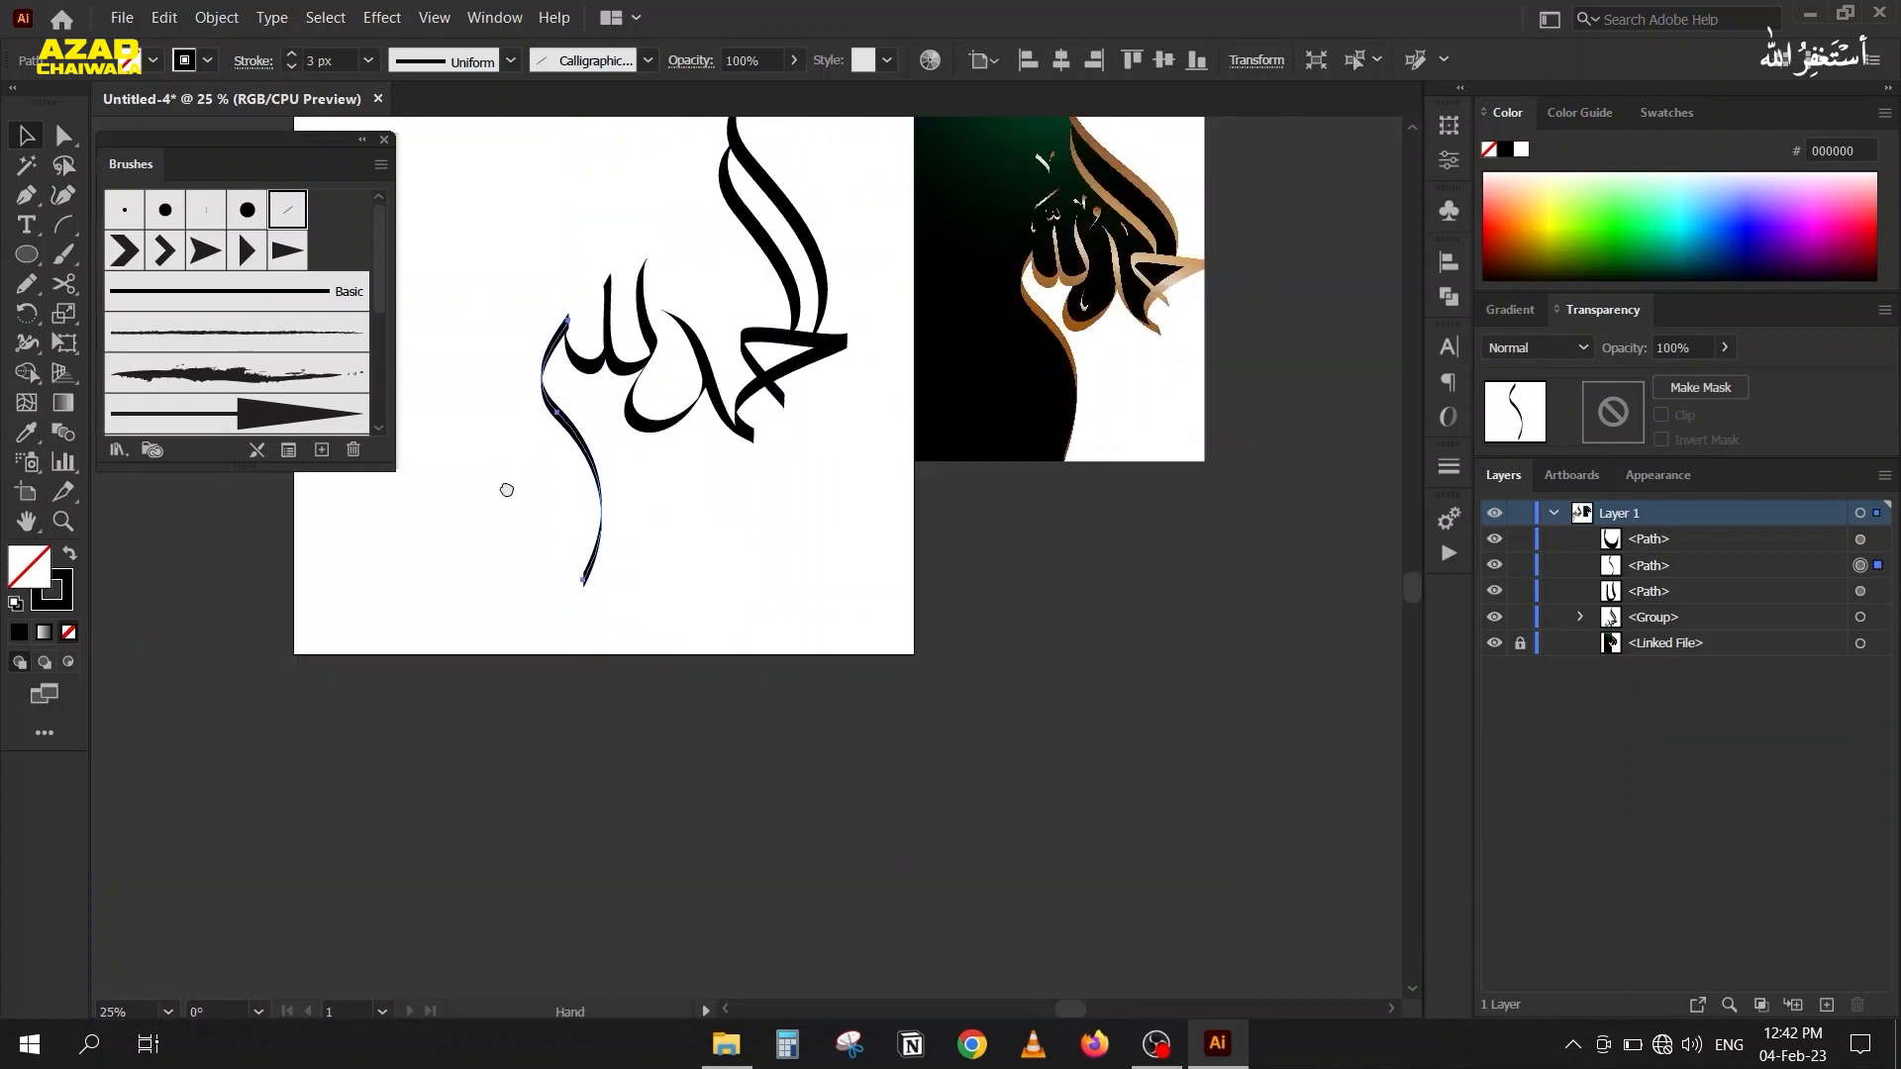
pyautogui.moveTo(501, 461); pyautogui.dragTo(509, 506)
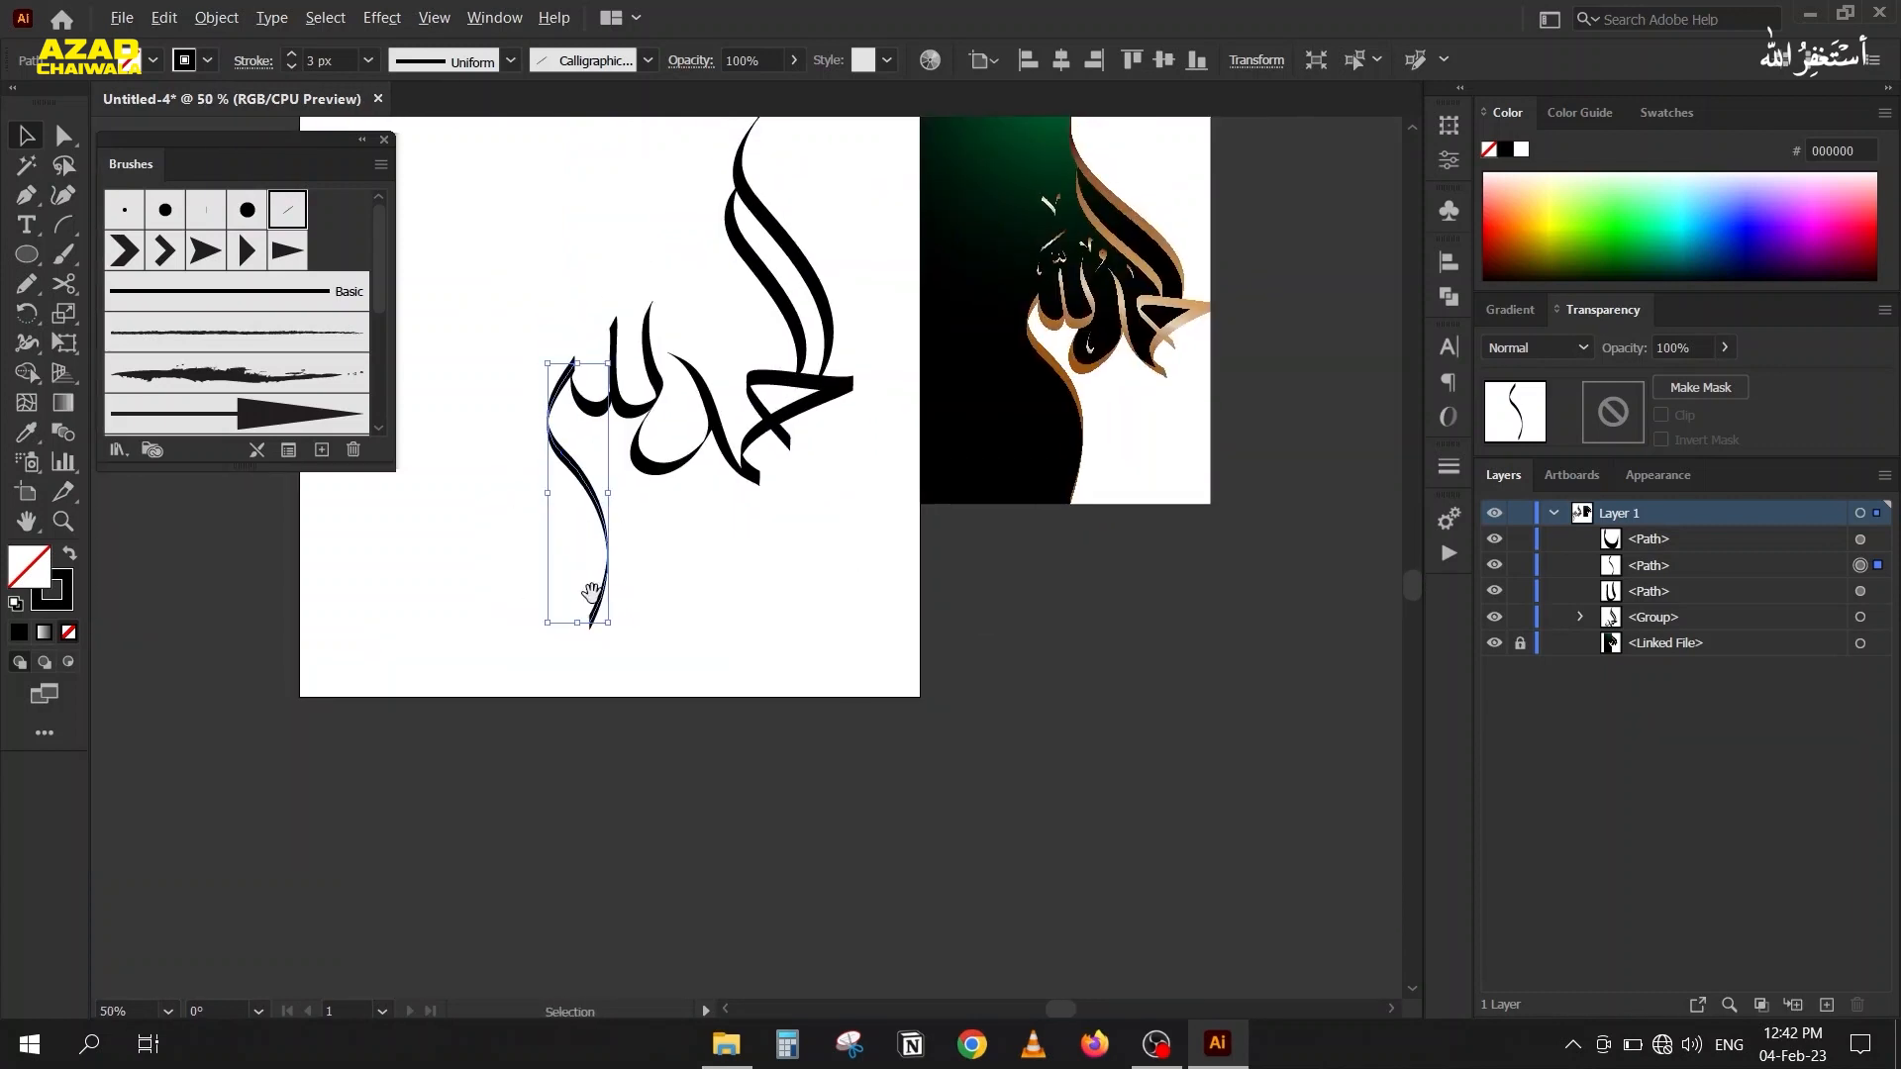
pyautogui.scroll(2, 592, 606)
pyautogui.scroll(-1, 559, 644)
pyautogui.moveTo(542, 617); pyautogui.dragTo(450, 662)
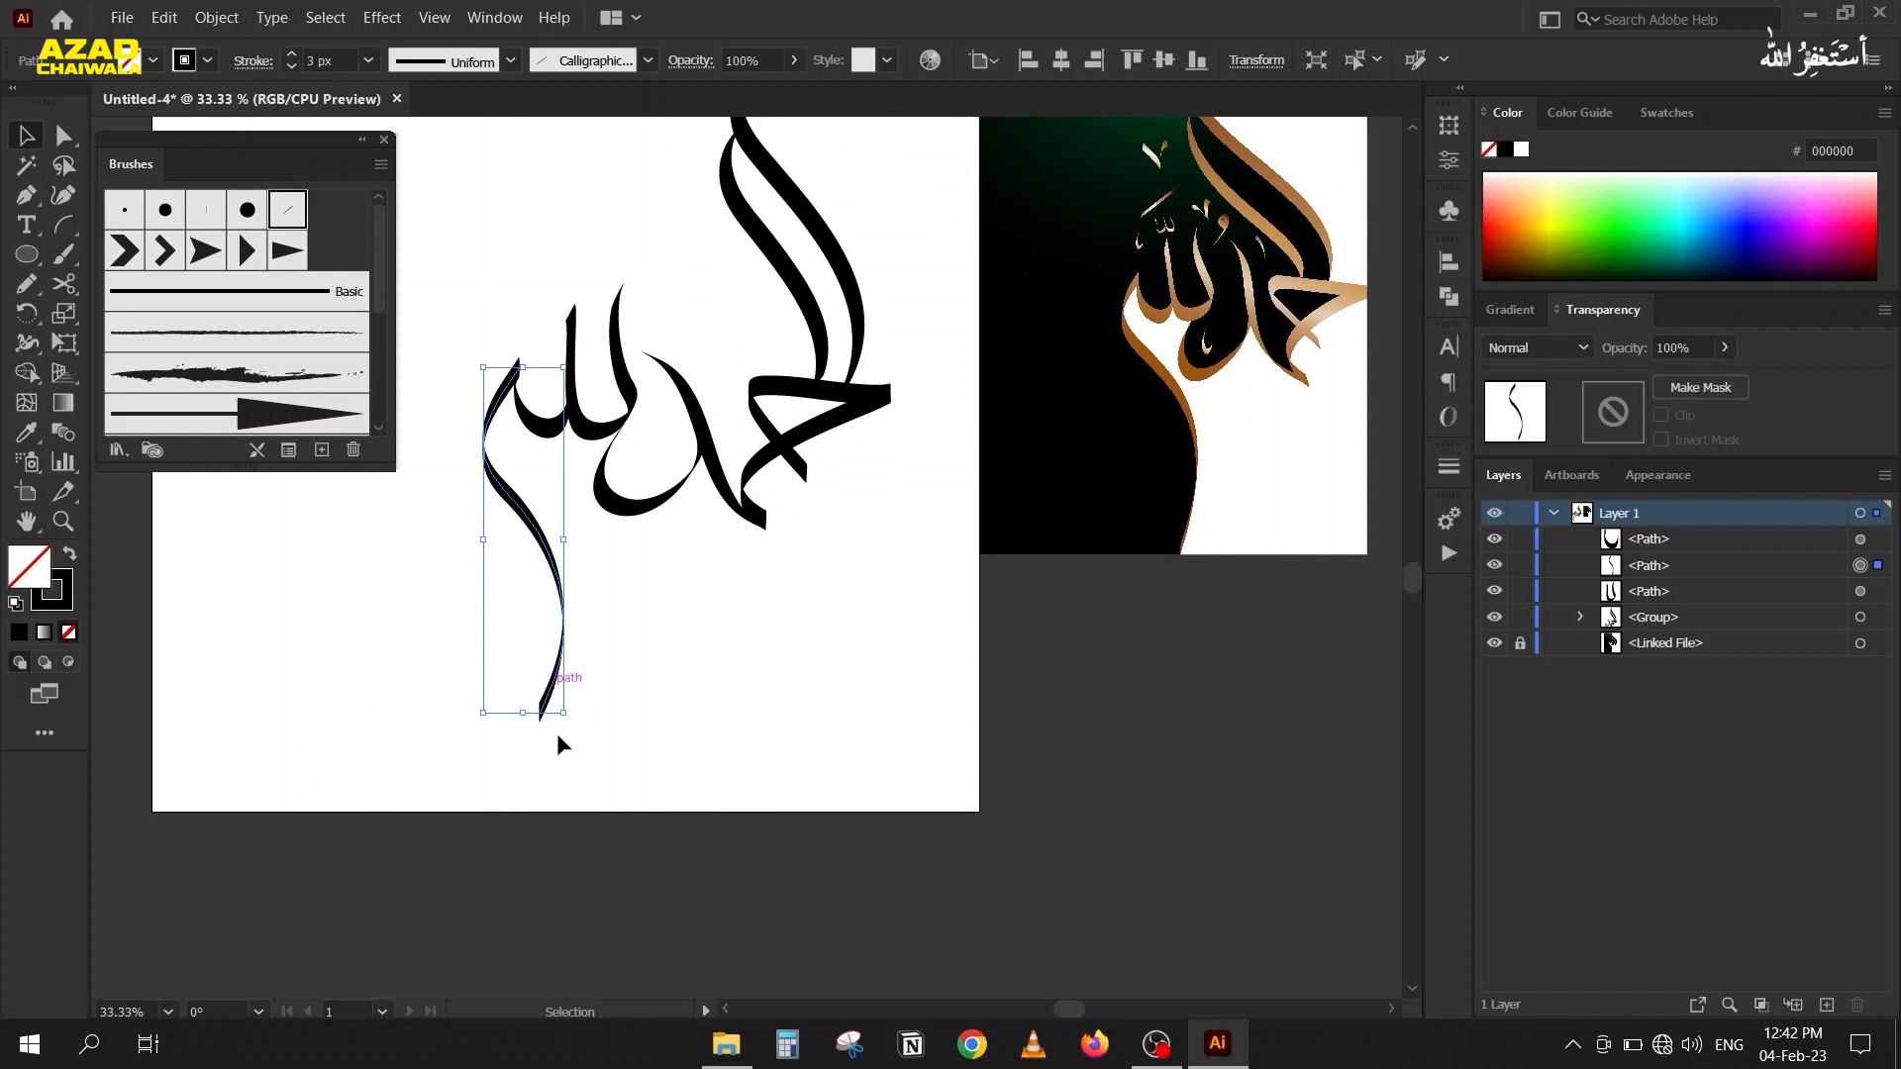
pyautogui.click(288, 451)
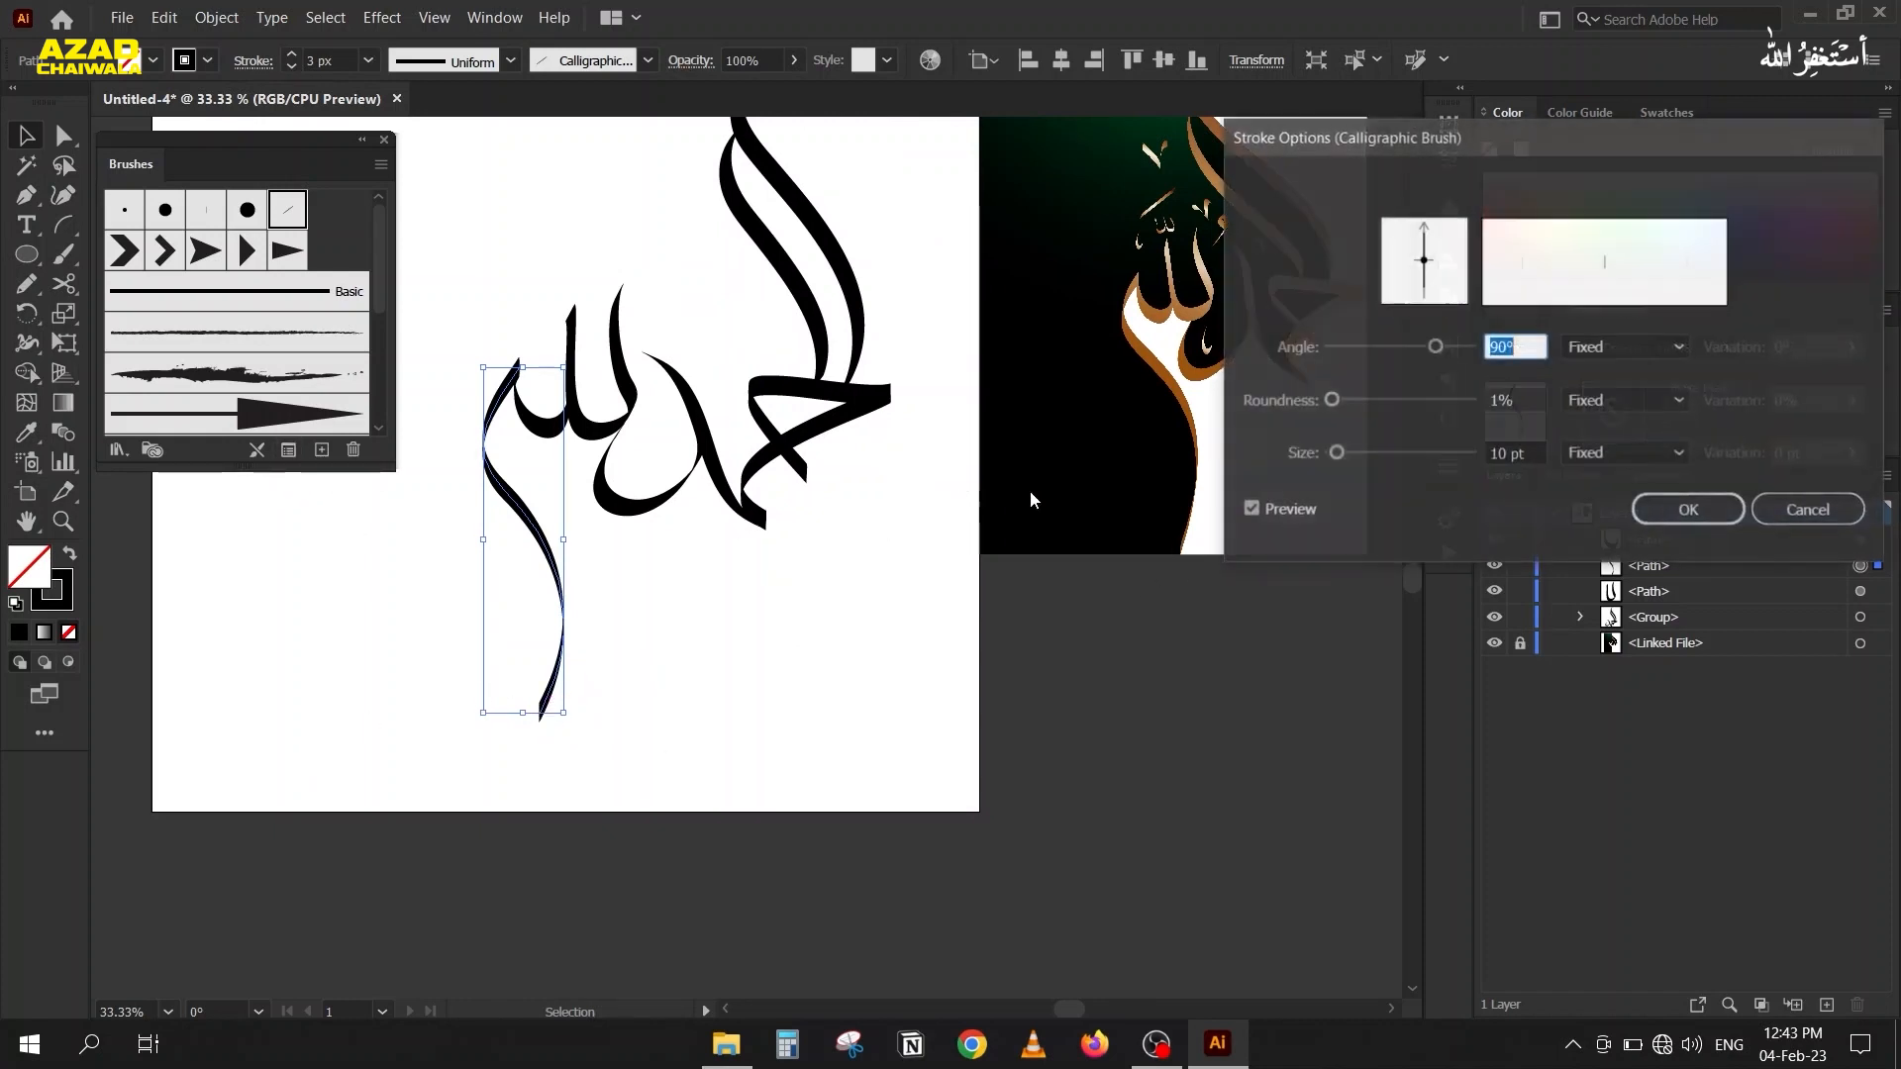
pyautogui.moveTo(1411, 139); pyautogui.dragTo(921, 477)
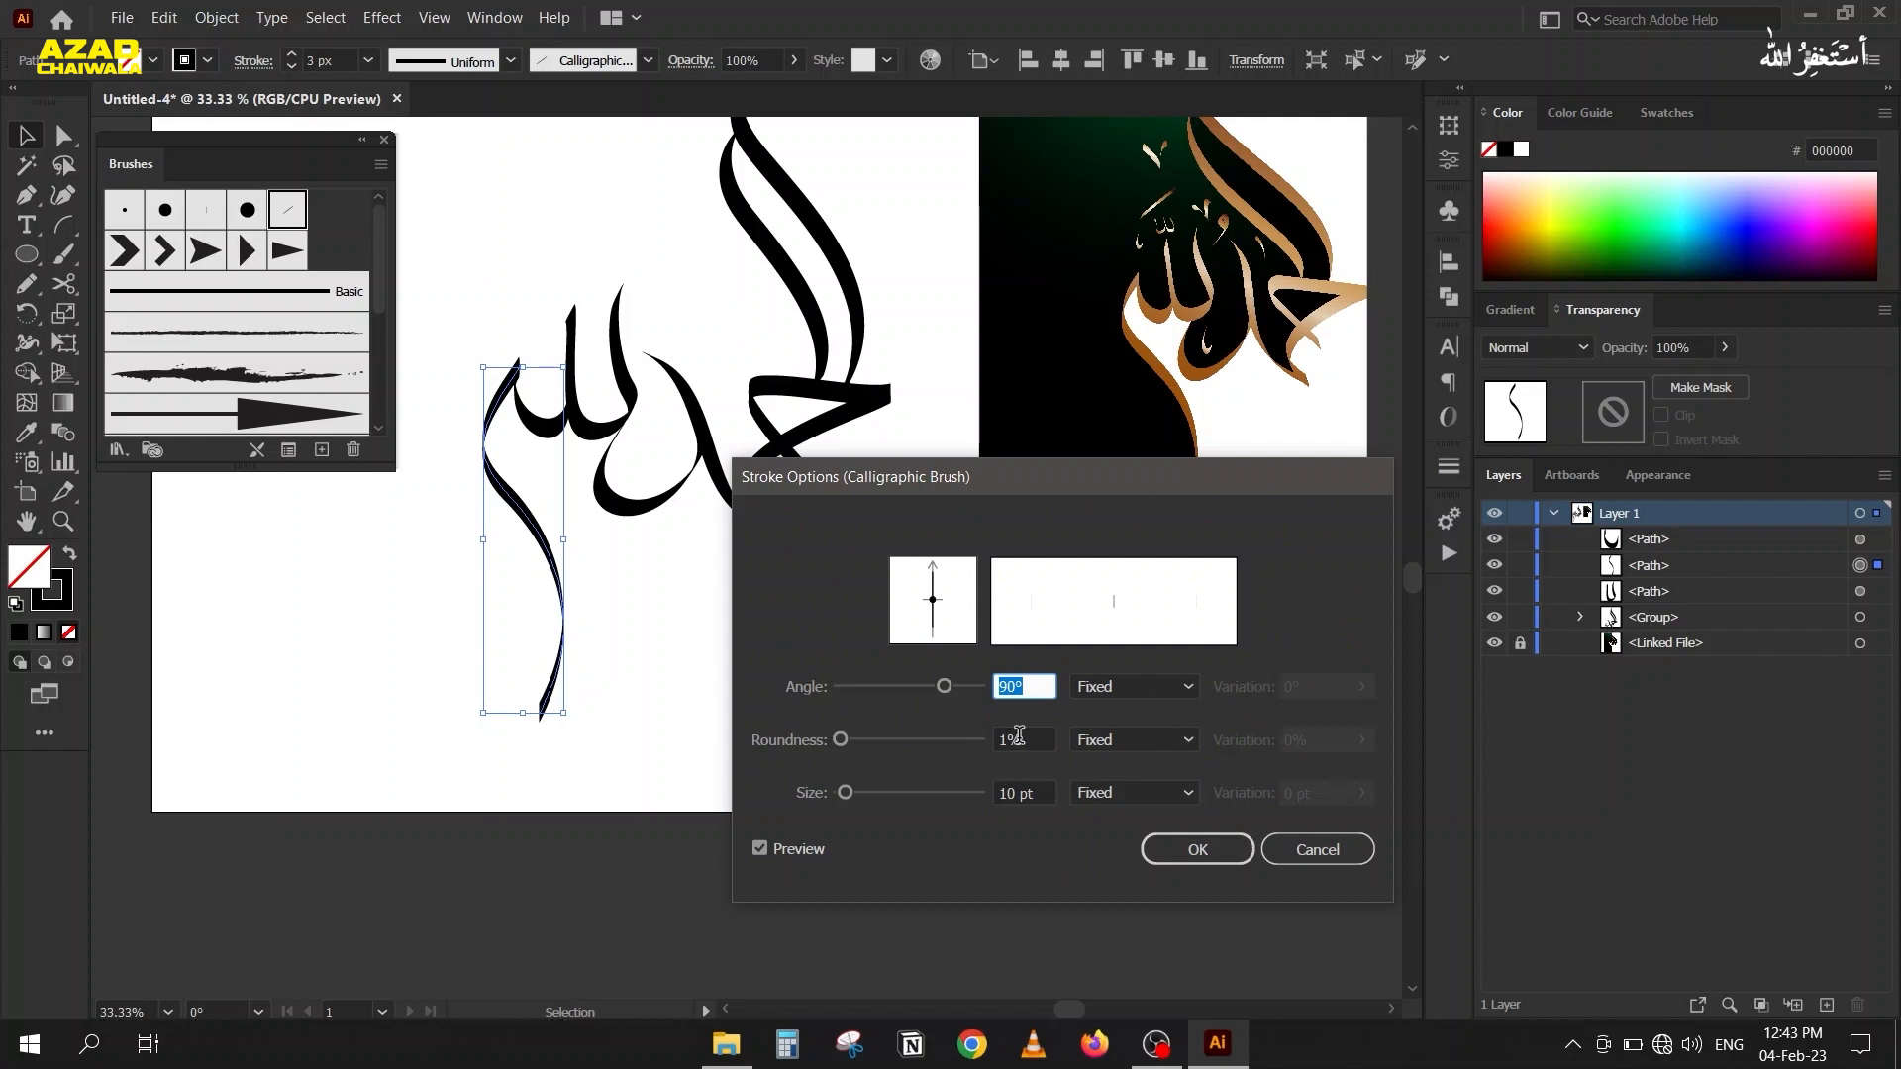
pyautogui.press('Down')
pyautogui.press('Down')
pyautogui.press('Down')
pyautogui.press('Down')
pyautogui.press('Down')
pyautogui.press('Down')
pyautogui.press('Down')
pyautogui.press('Down')
pyautogui.press('Down')
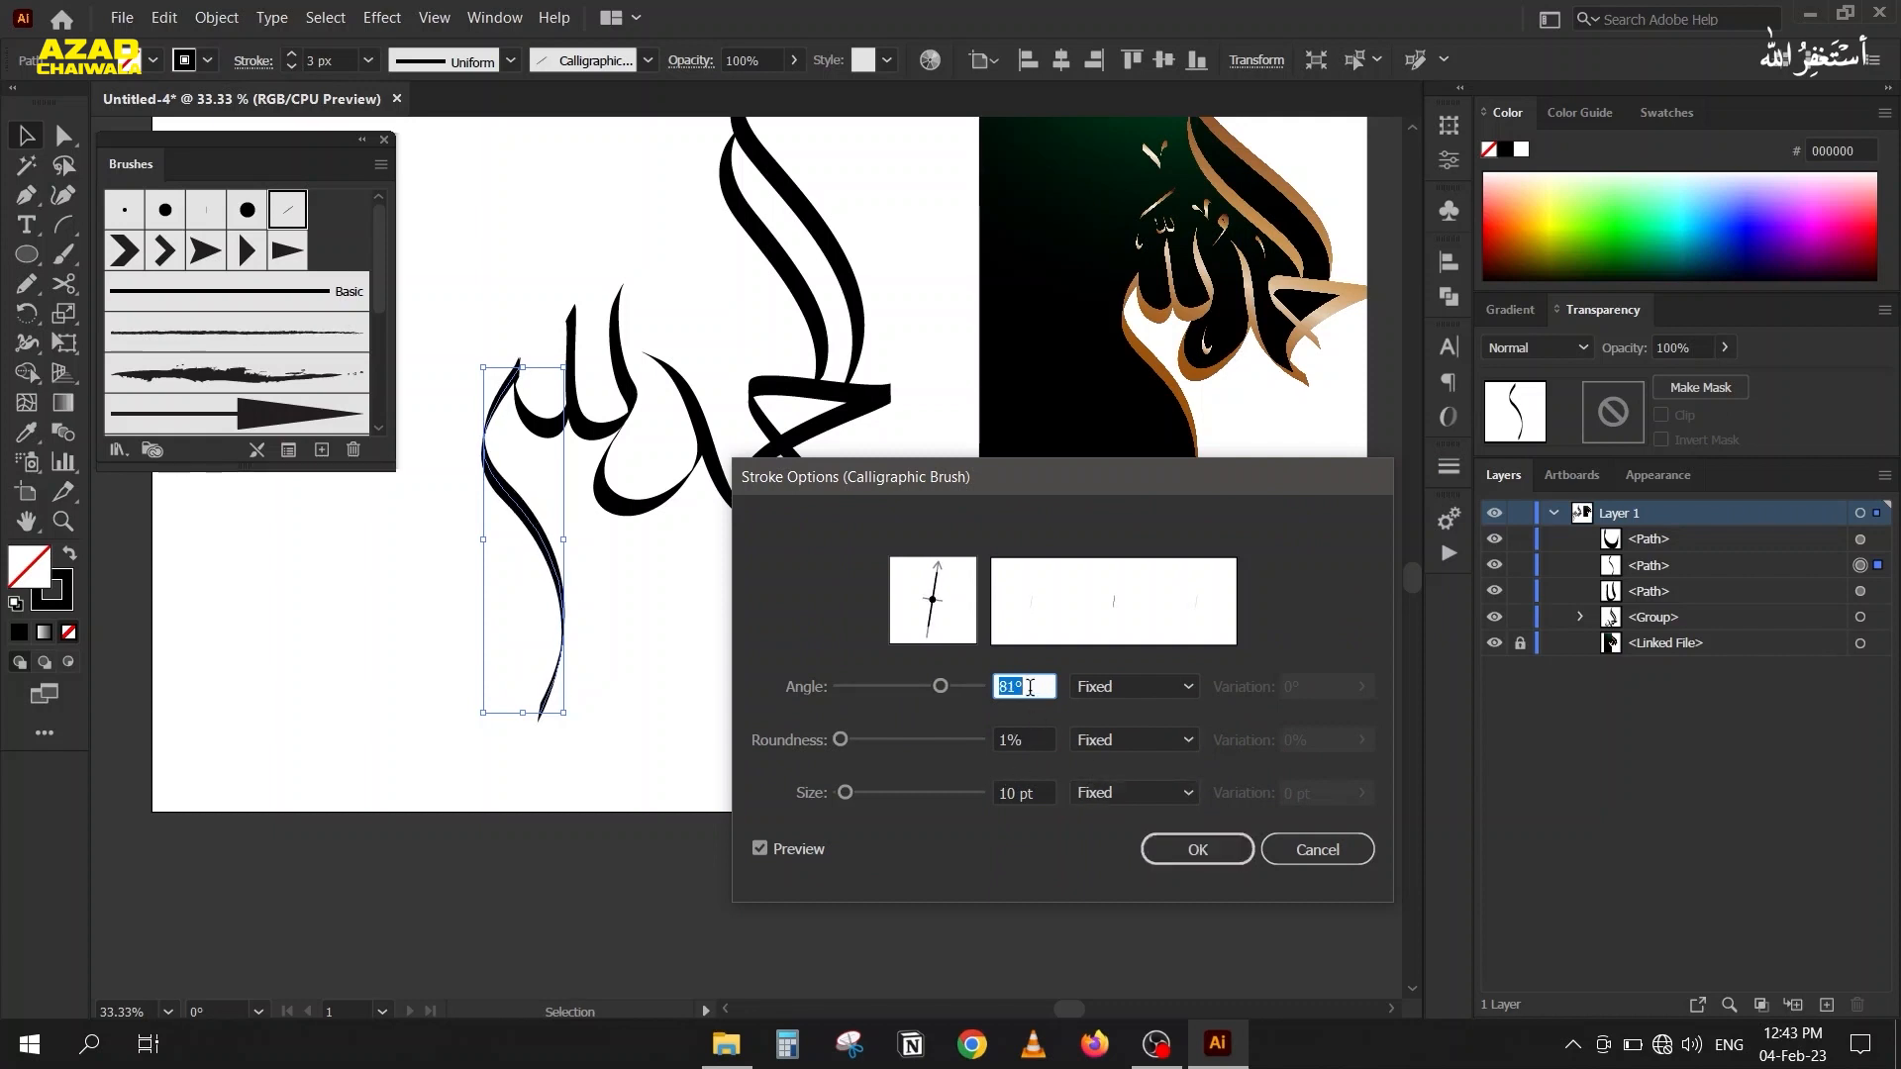
pyautogui.press('Return')
# Select the small bowl piece where it meets the tail at the peak.
pyautogui.scroll(4, 524, 376)
pyautogui.scroll(3, 517, 420)
pyautogui.press('space')
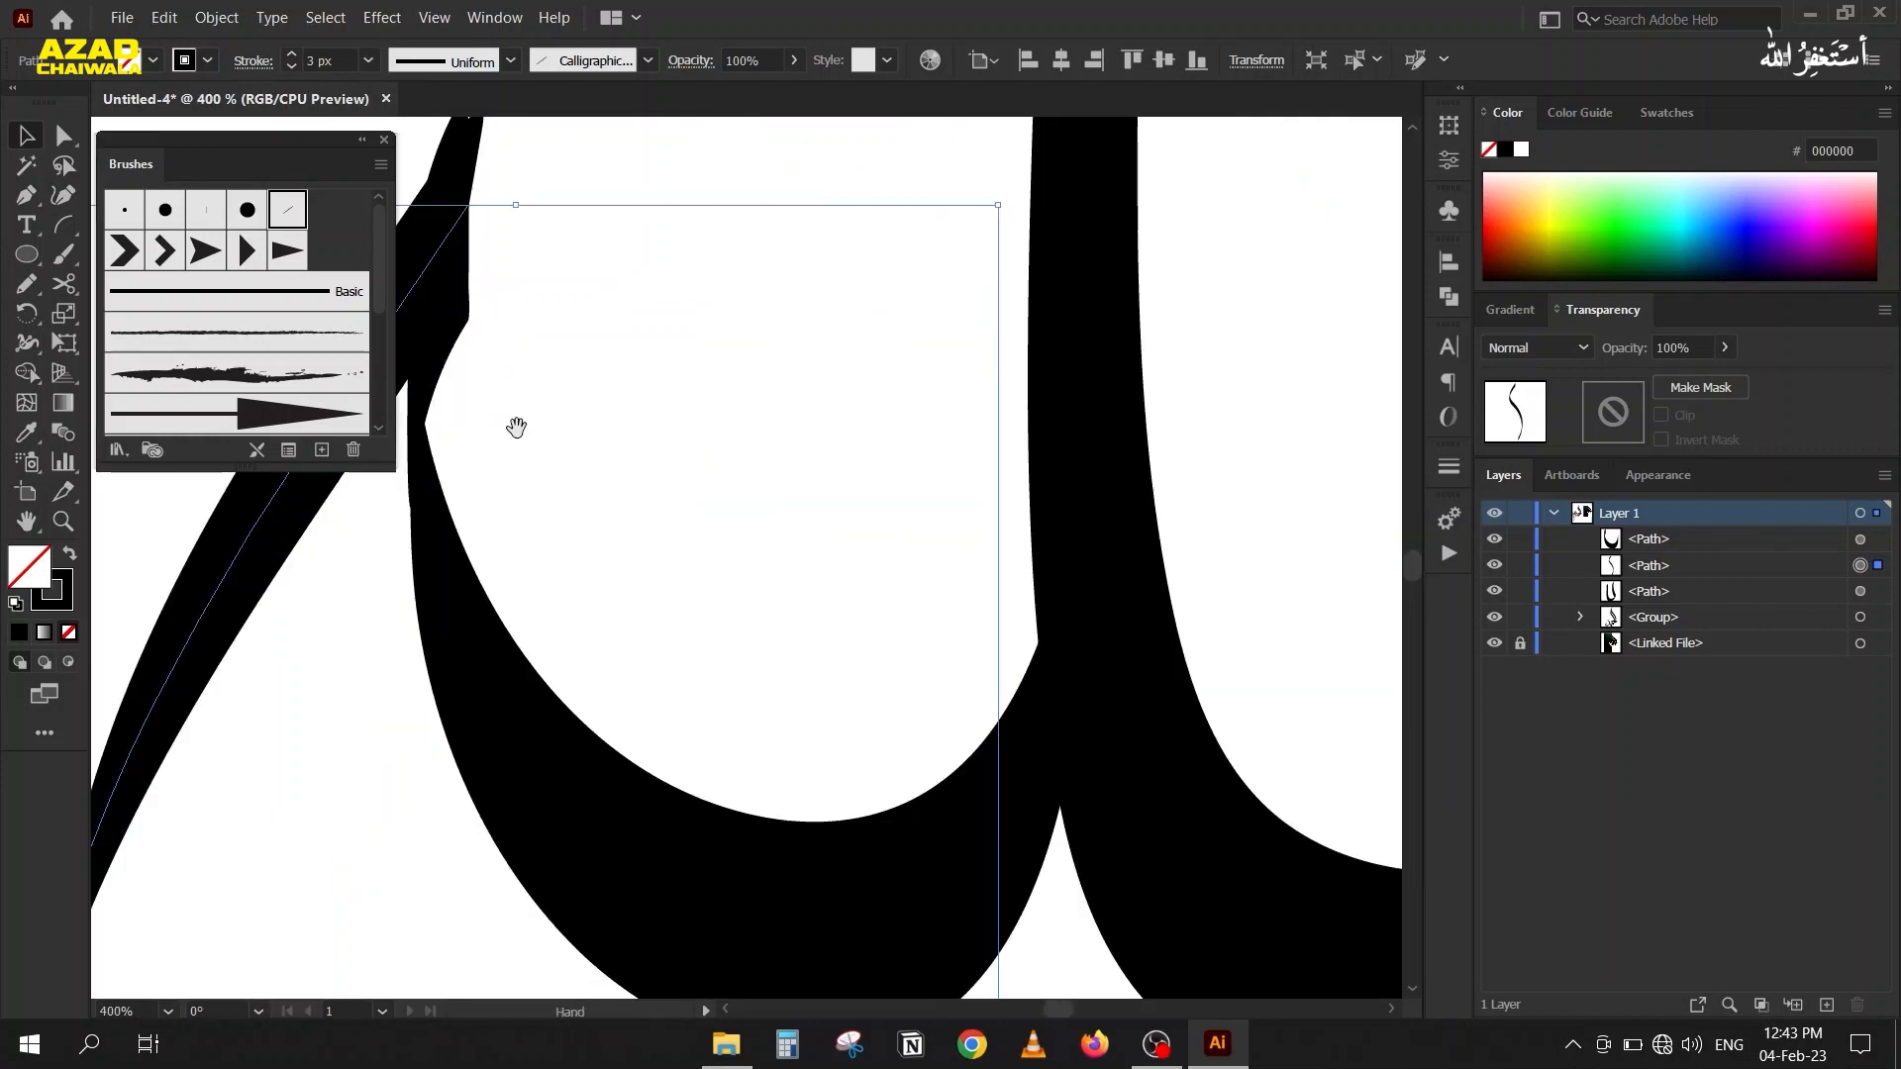
pyautogui.moveTo(517, 427); pyautogui.dragTo(737, 436)
pyautogui.click(577, 687)
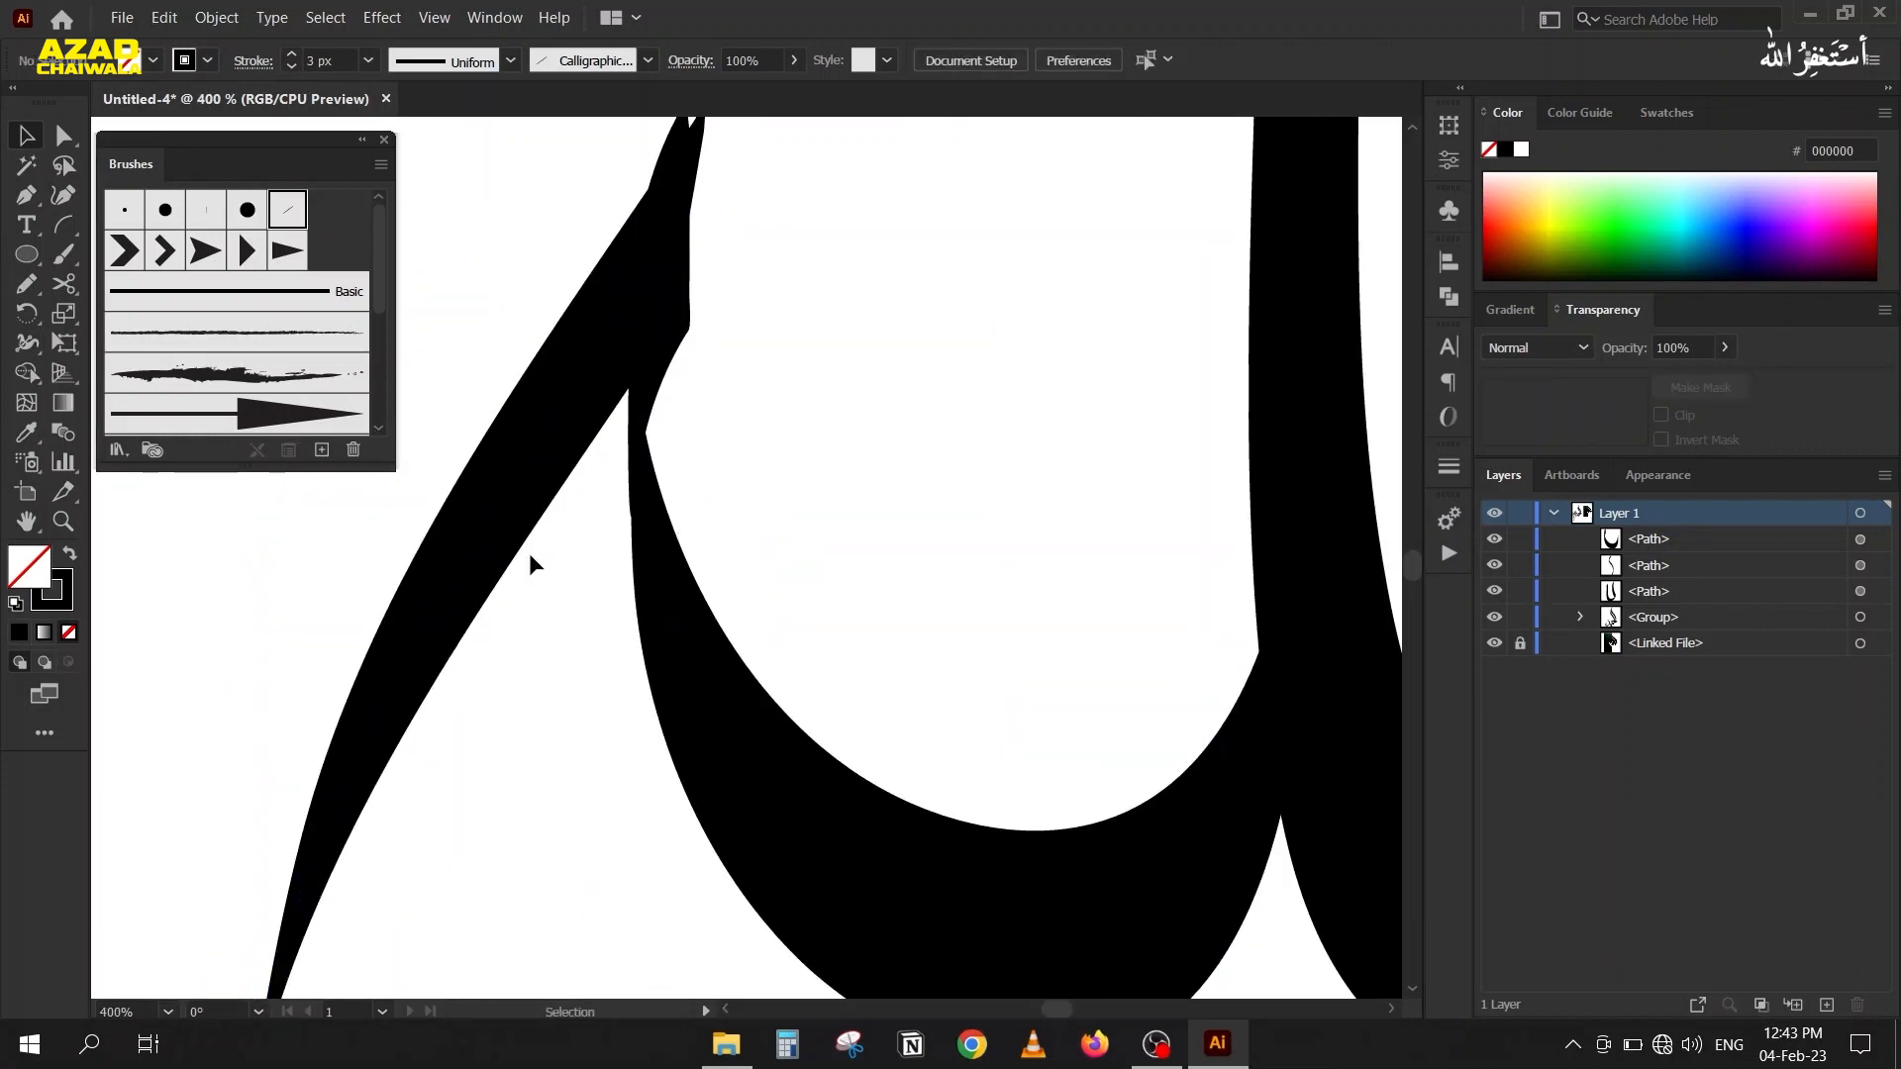
pyautogui.click(644, 624)
pyautogui.click(288, 450)
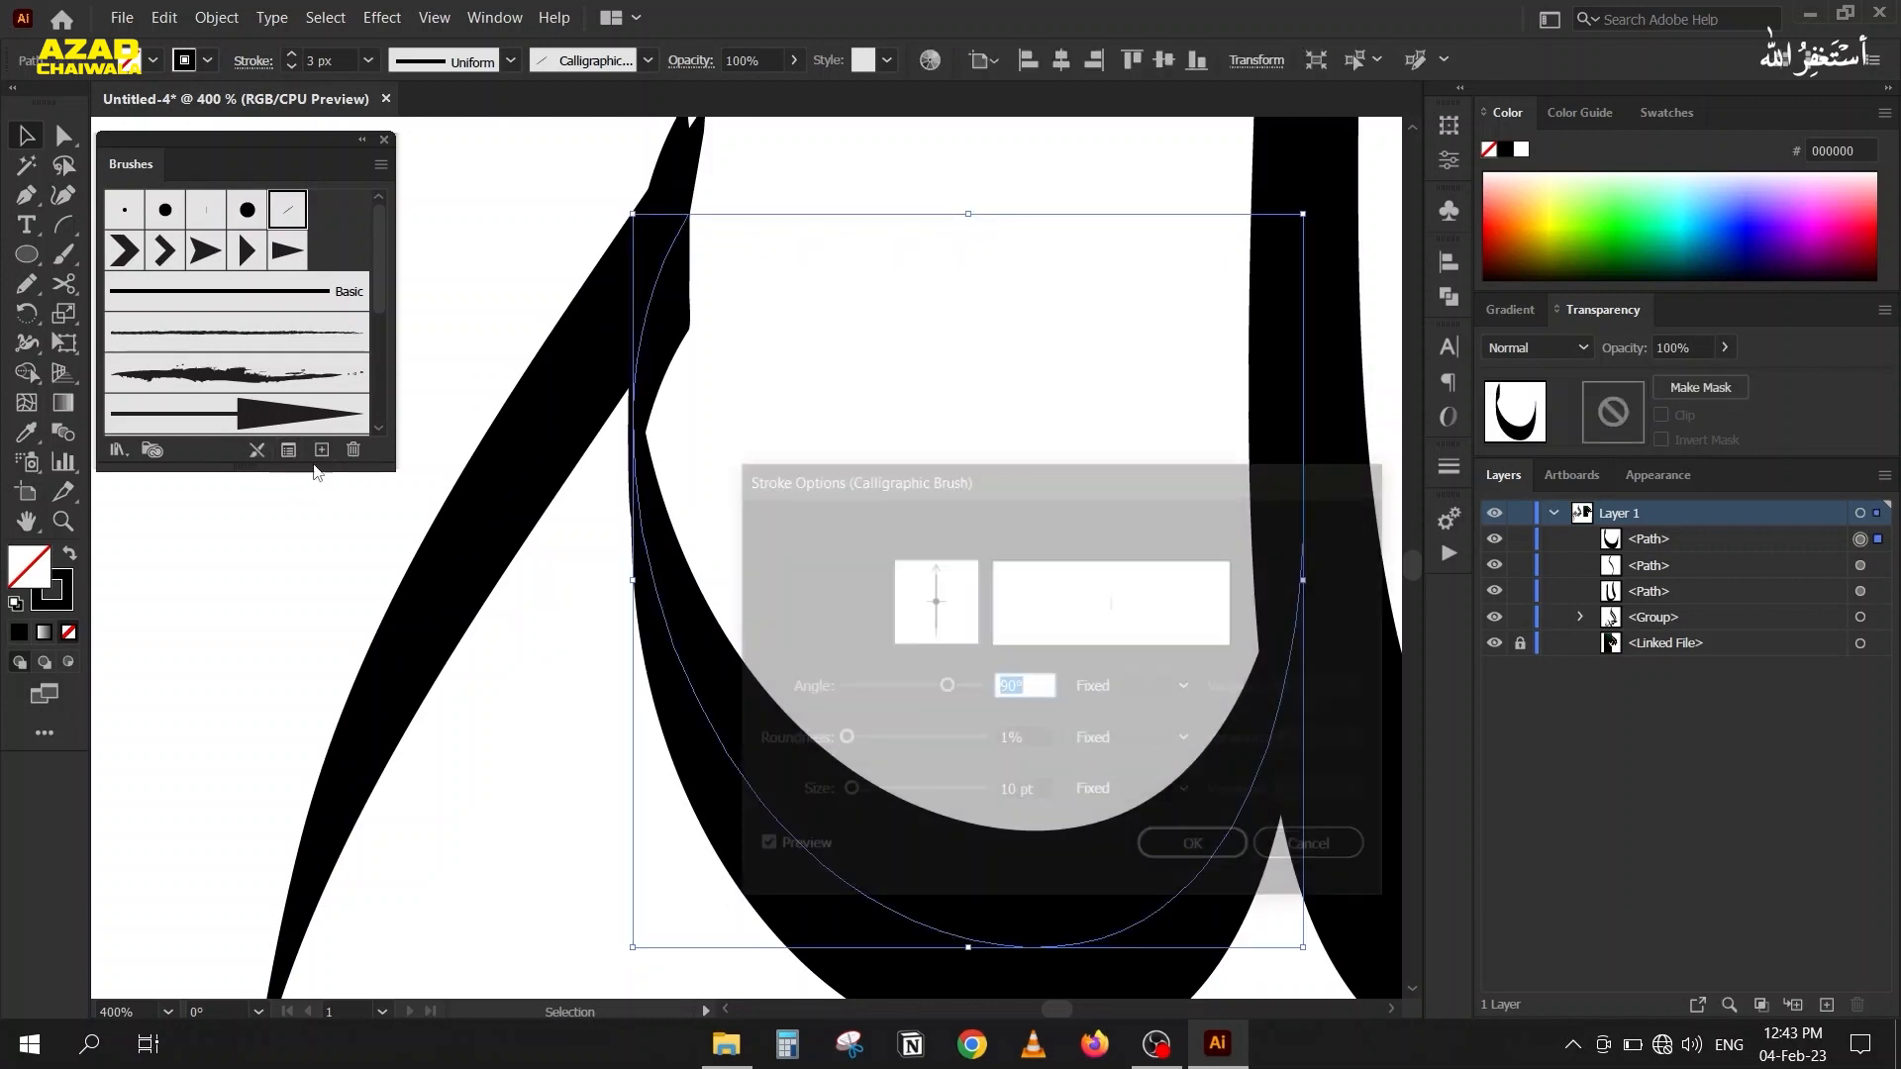
pyautogui.moveTo(1023, 484); pyautogui.dragTo(1515, 315)
pyautogui.click(1811, 683)
# Set the calligraphic brush angle of the small bowl piece to 80°.
pyautogui.moveTo(967, 438); pyautogui.dragTo(964, 477)
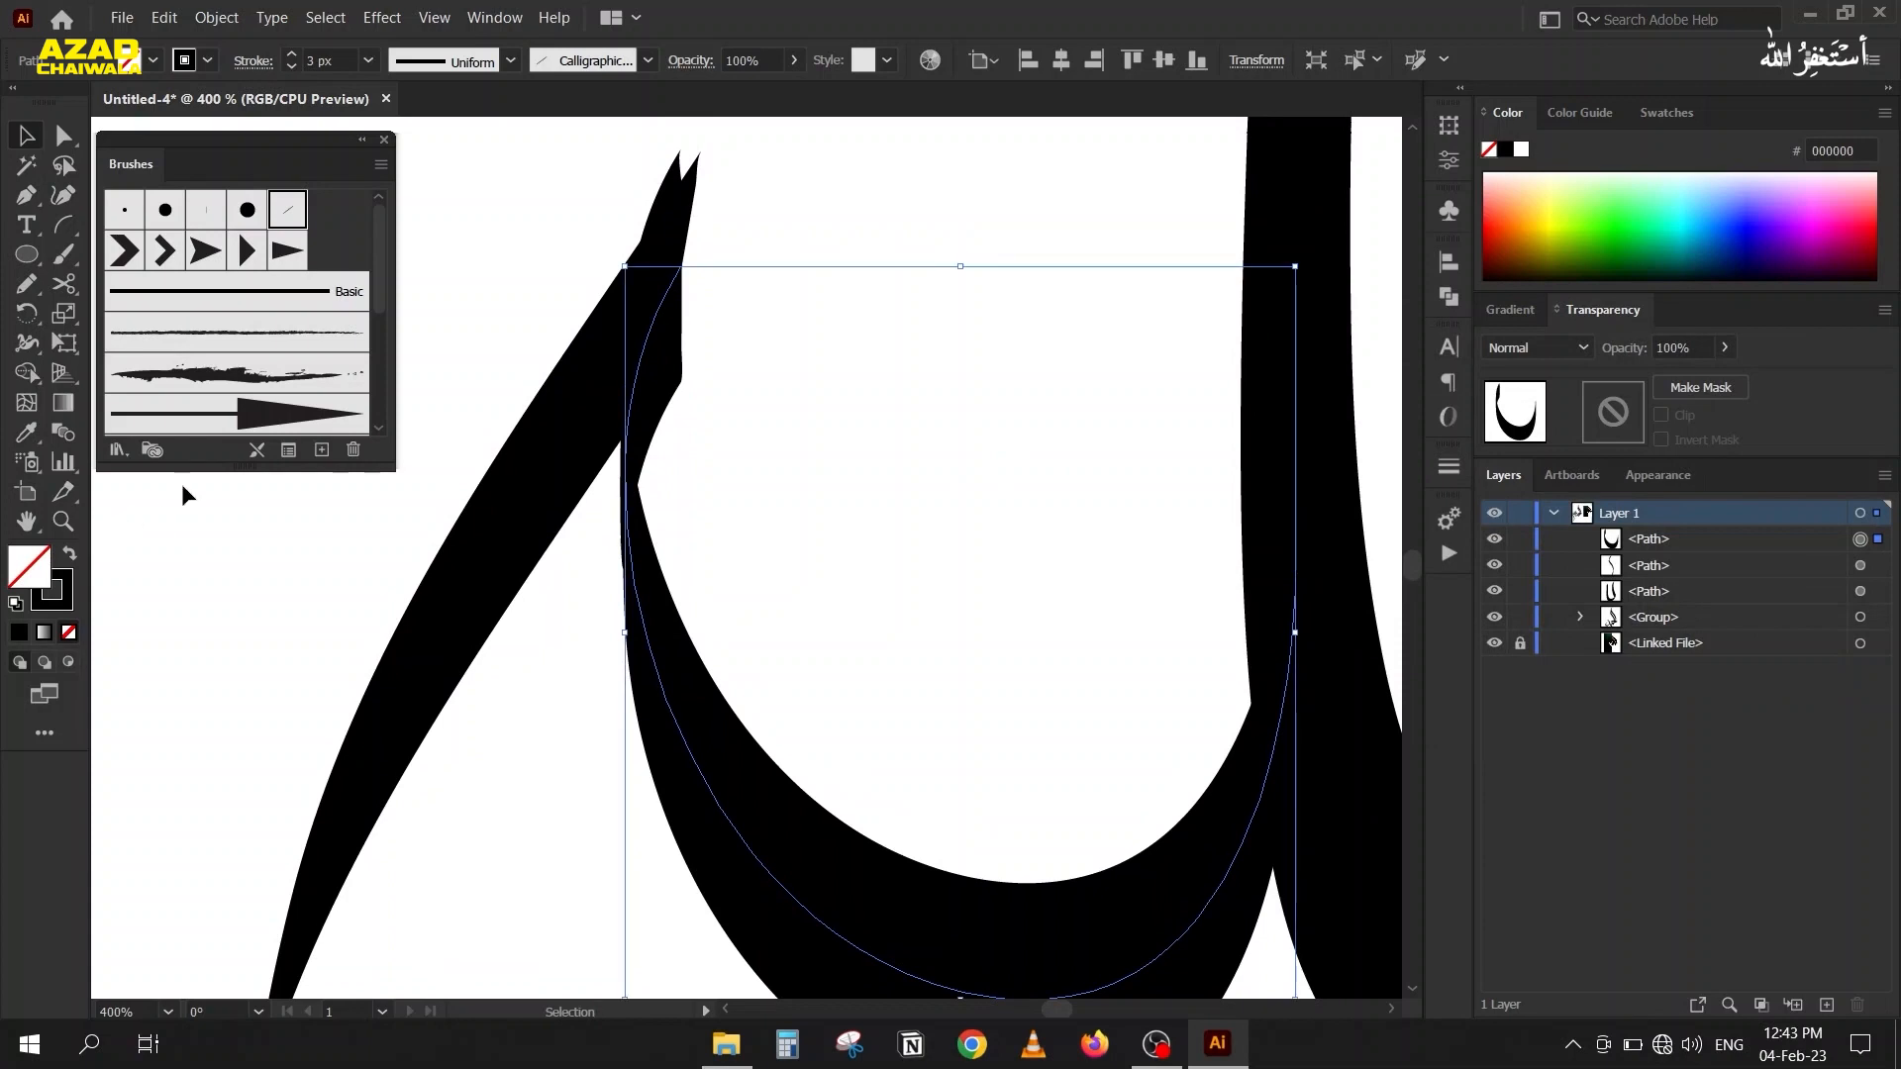
pyautogui.click(288, 450)
pyautogui.moveTo(1426, 308); pyautogui.dragTo(1429, 178)
pyautogui.press('Down')
pyautogui.press('Down')
pyautogui.press('Down')
pyautogui.press('Down')
pyautogui.press('Down')
pyautogui.press('Down')
pyautogui.press('Down')
pyautogui.press('Down')
pyautogui.press('Down')
pyautogui.press('Down')
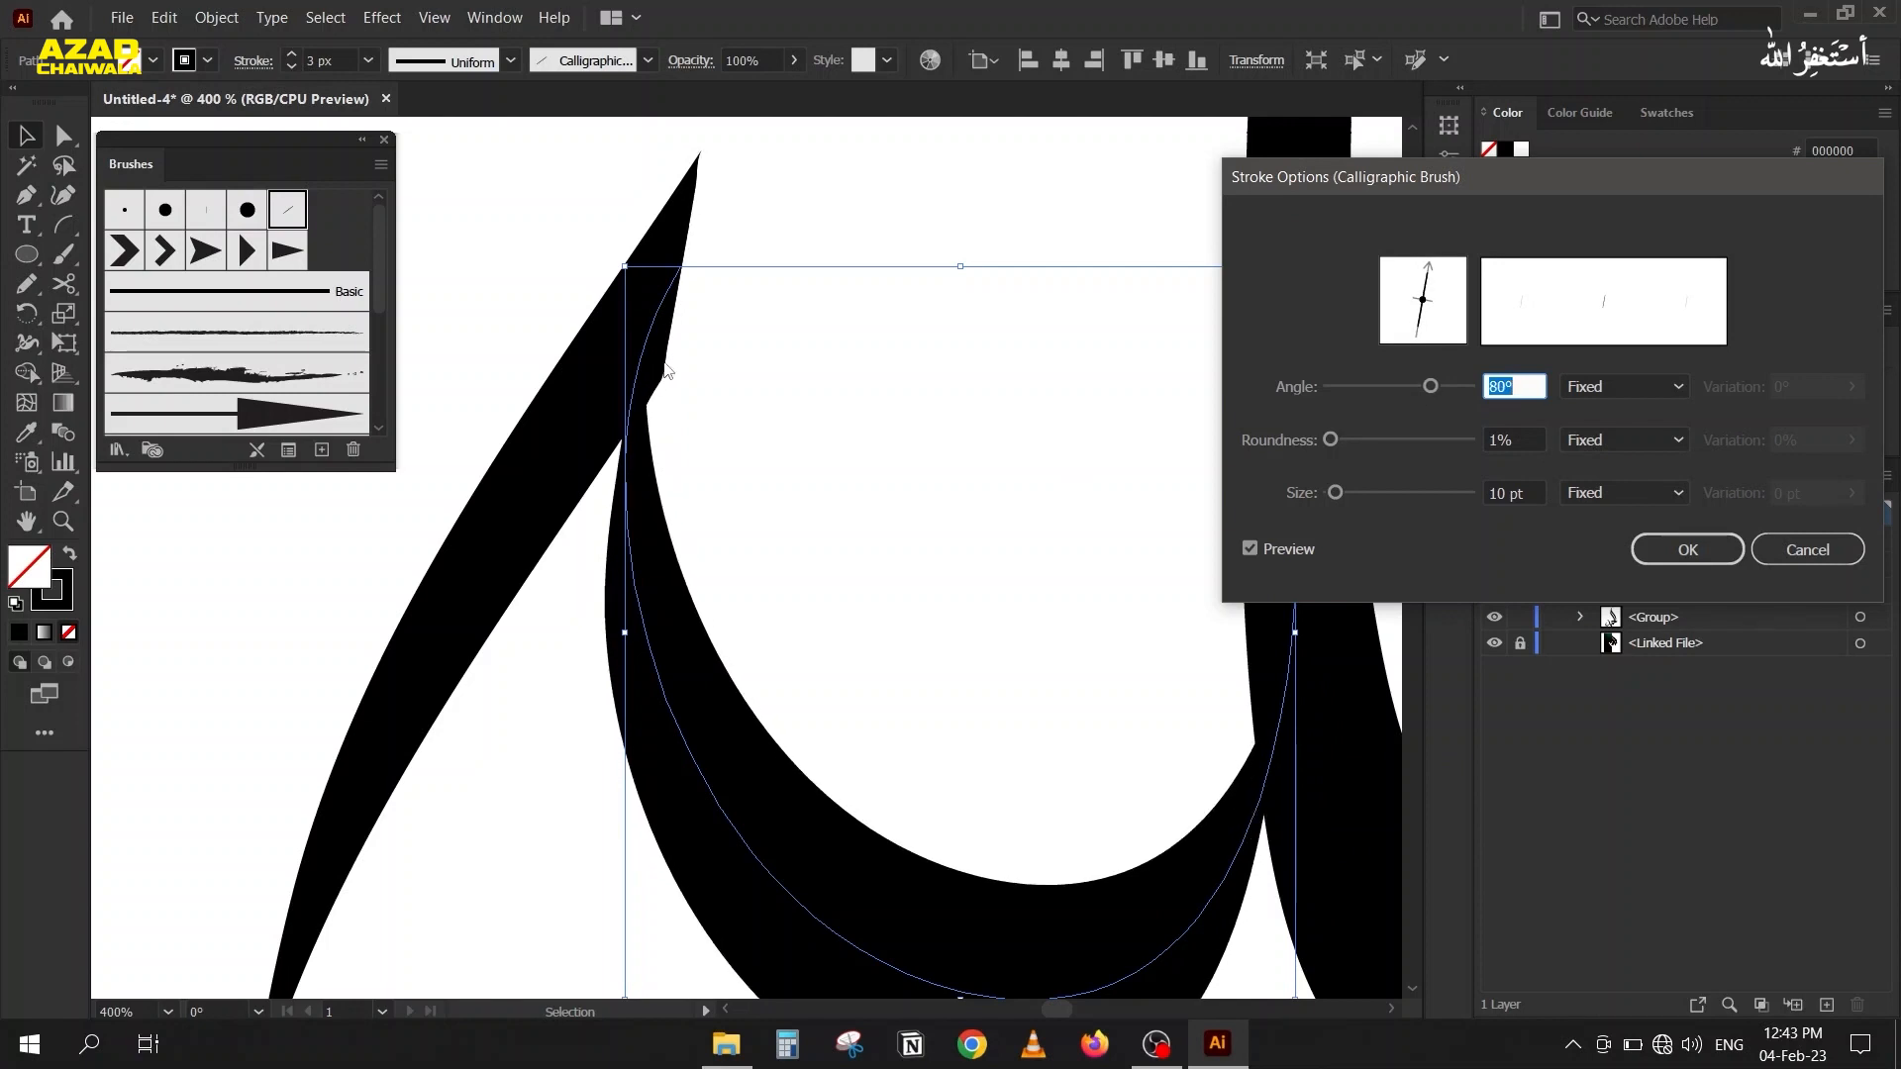
pyautogui.press('Return')
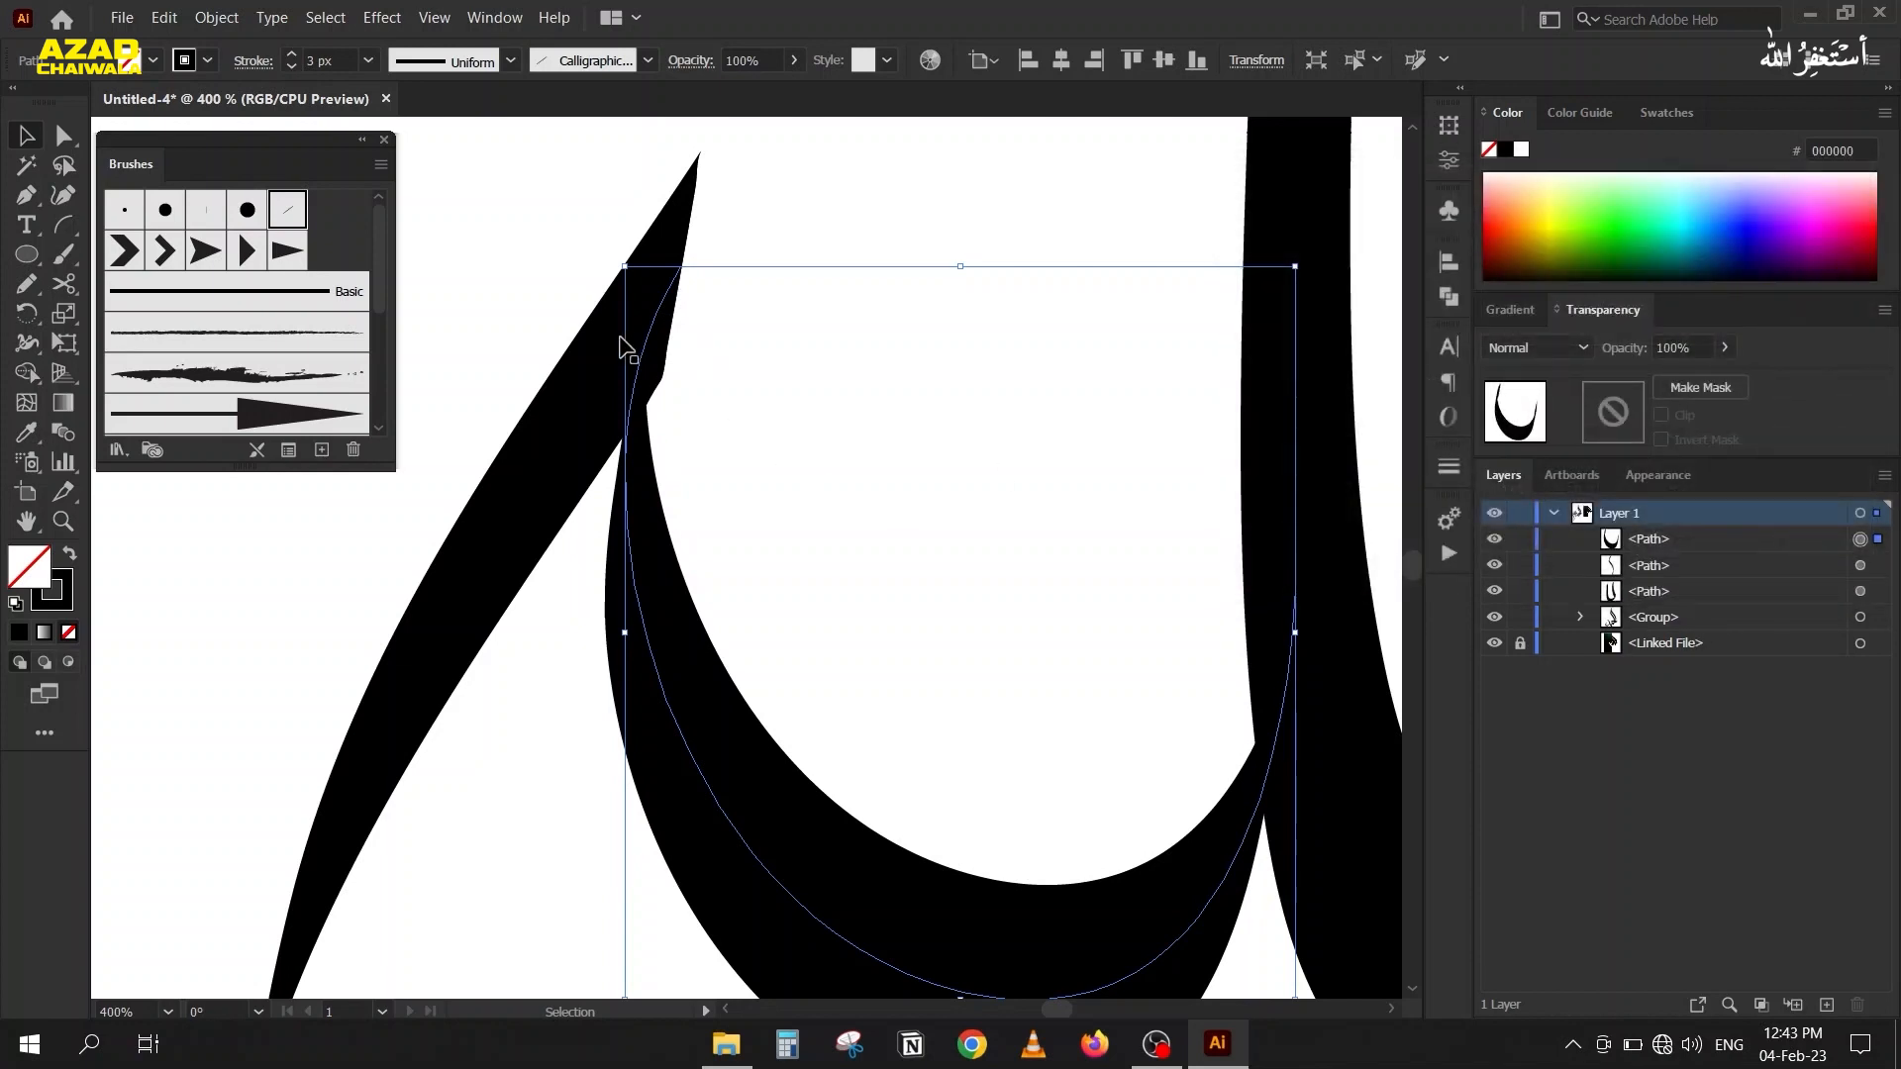
# Reshape the upper end of the small bowl's curve by adjusting the direction handles near its join with the tail.
pyautogui.scroll(-3, 620, 355)
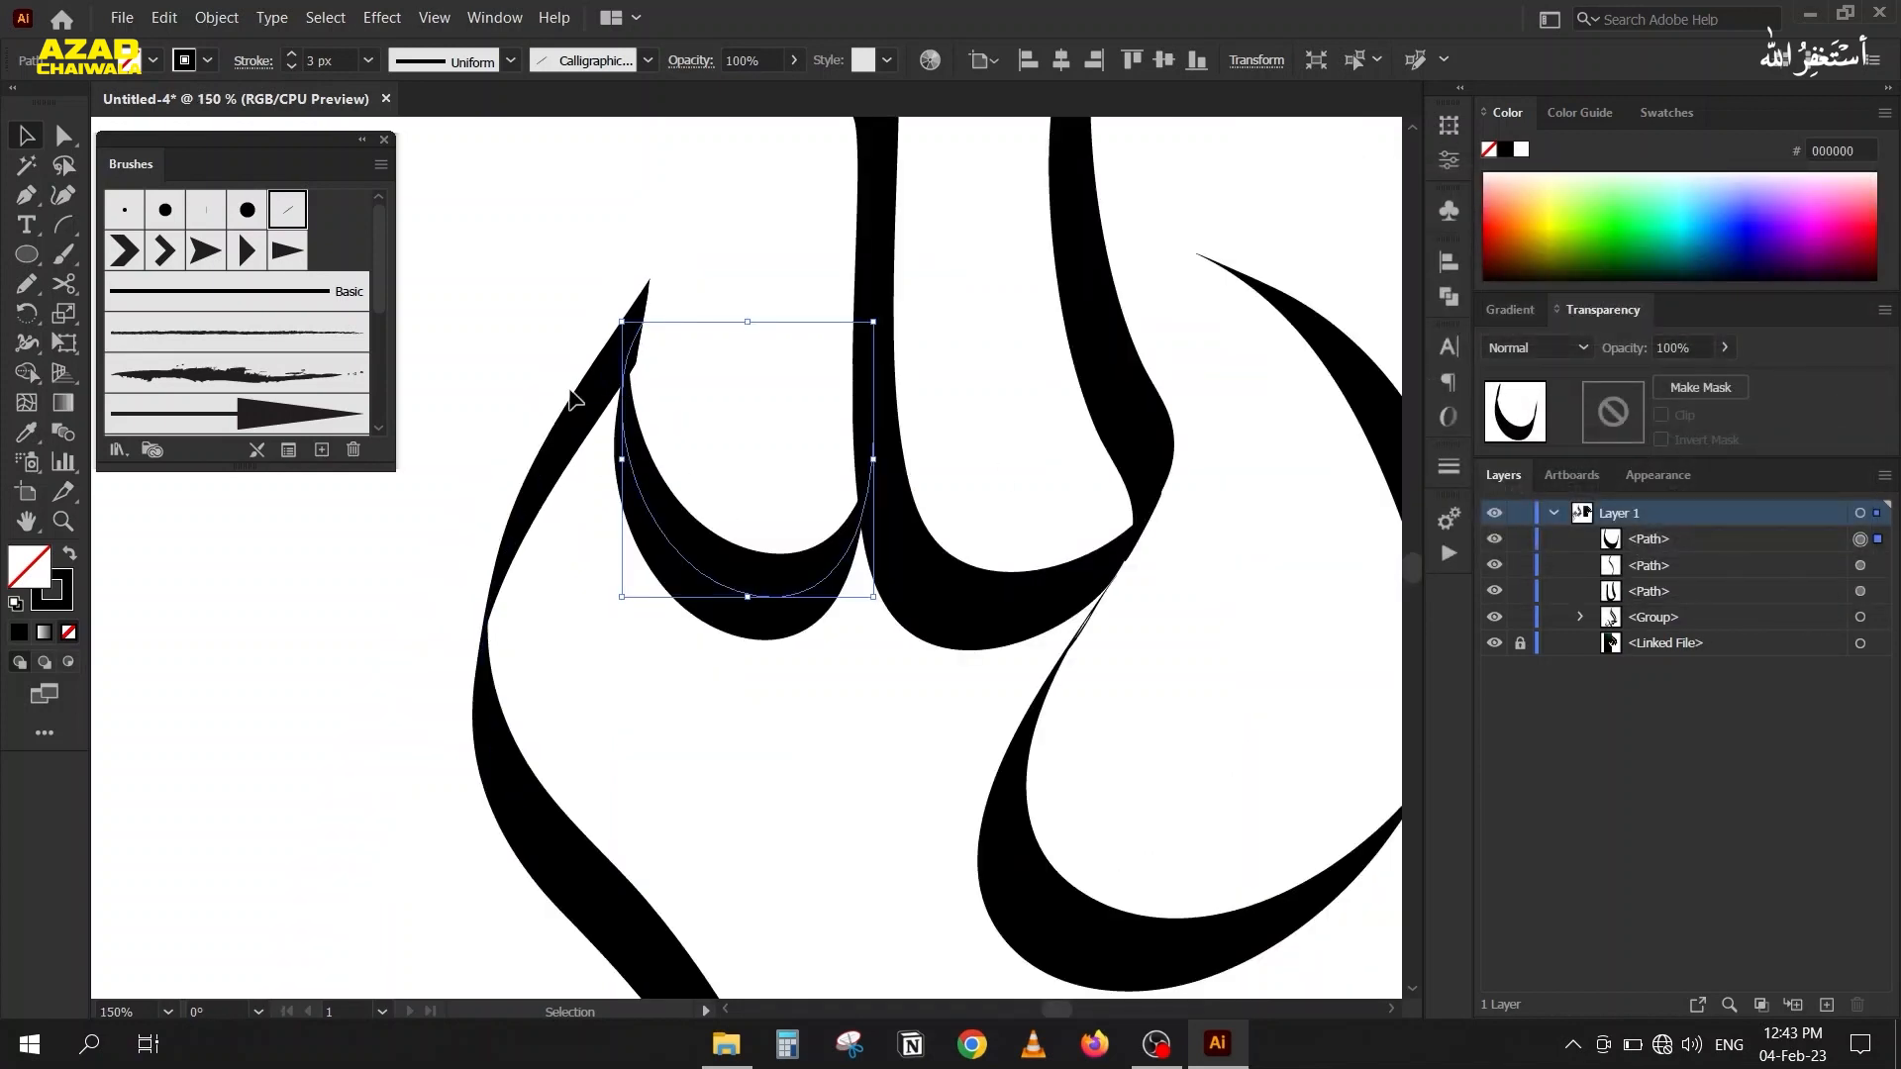
pyautogui.press('a')
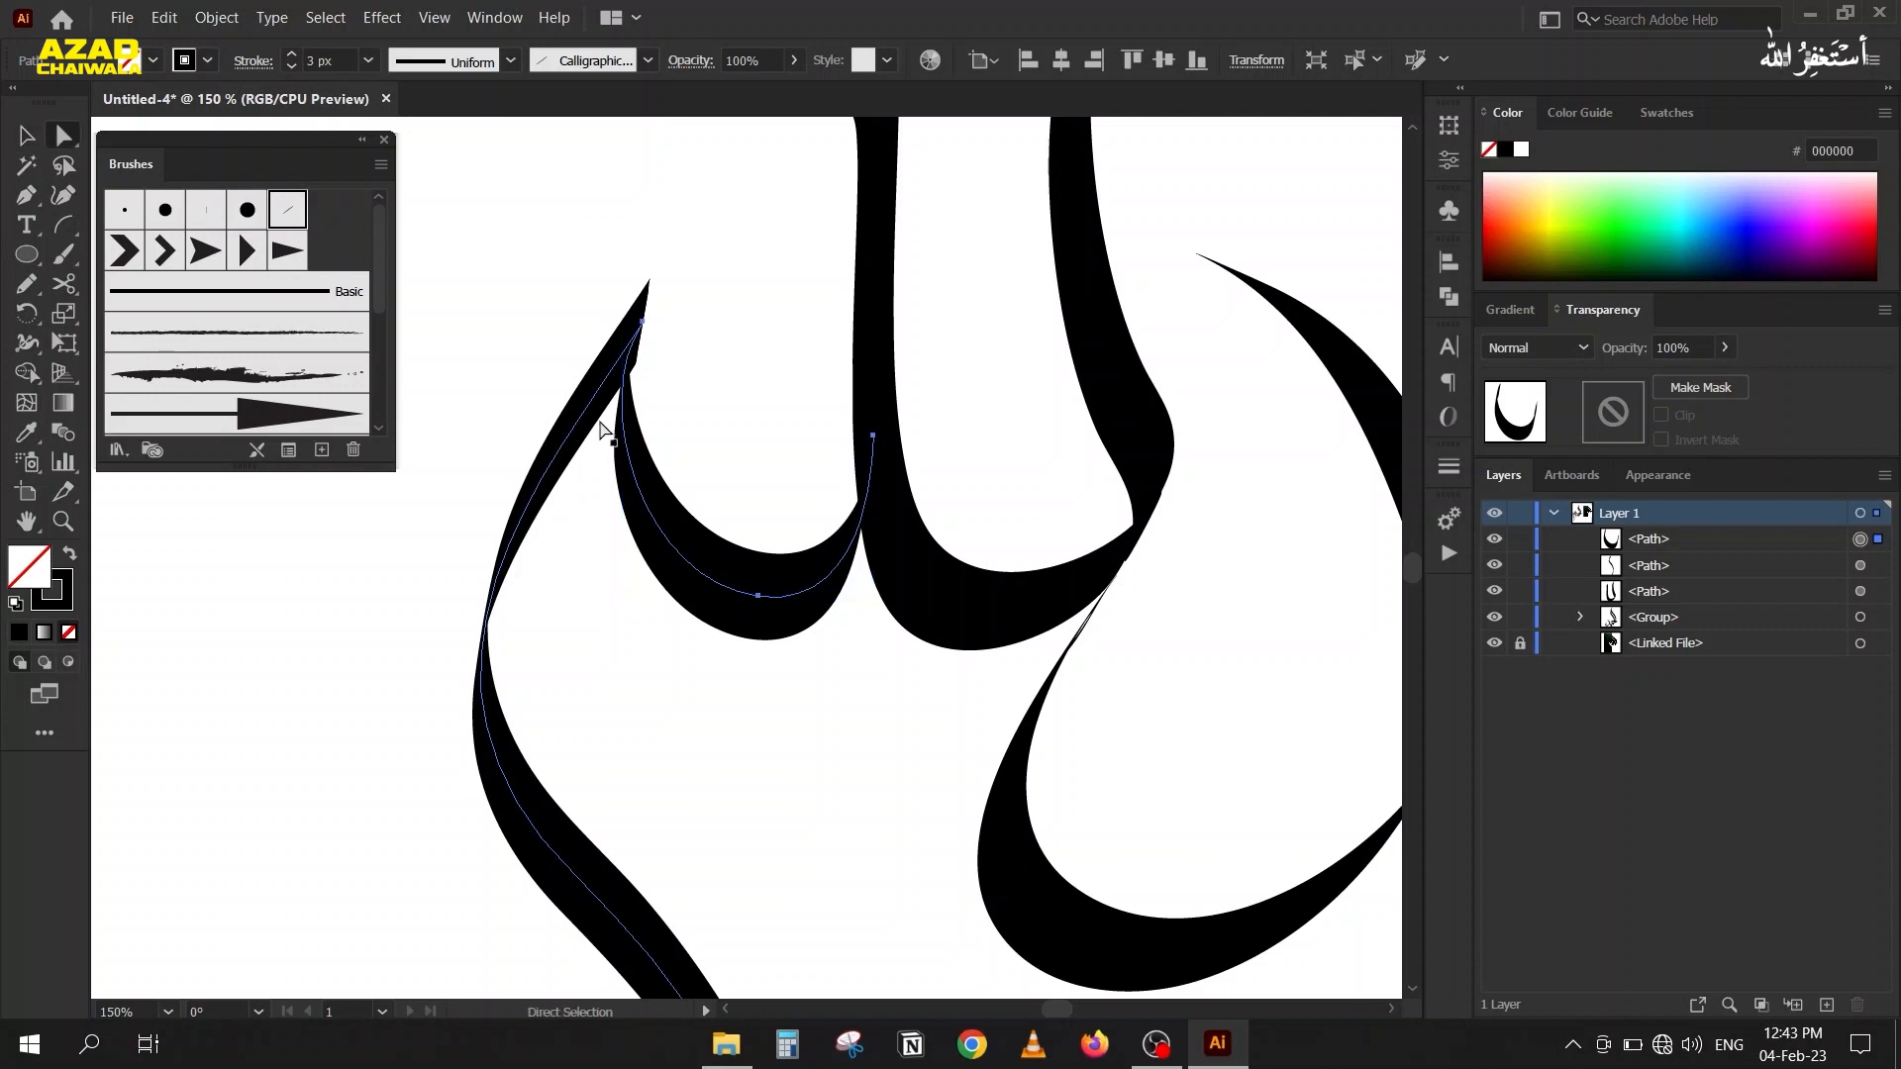
pyautogui.click(643, 323)
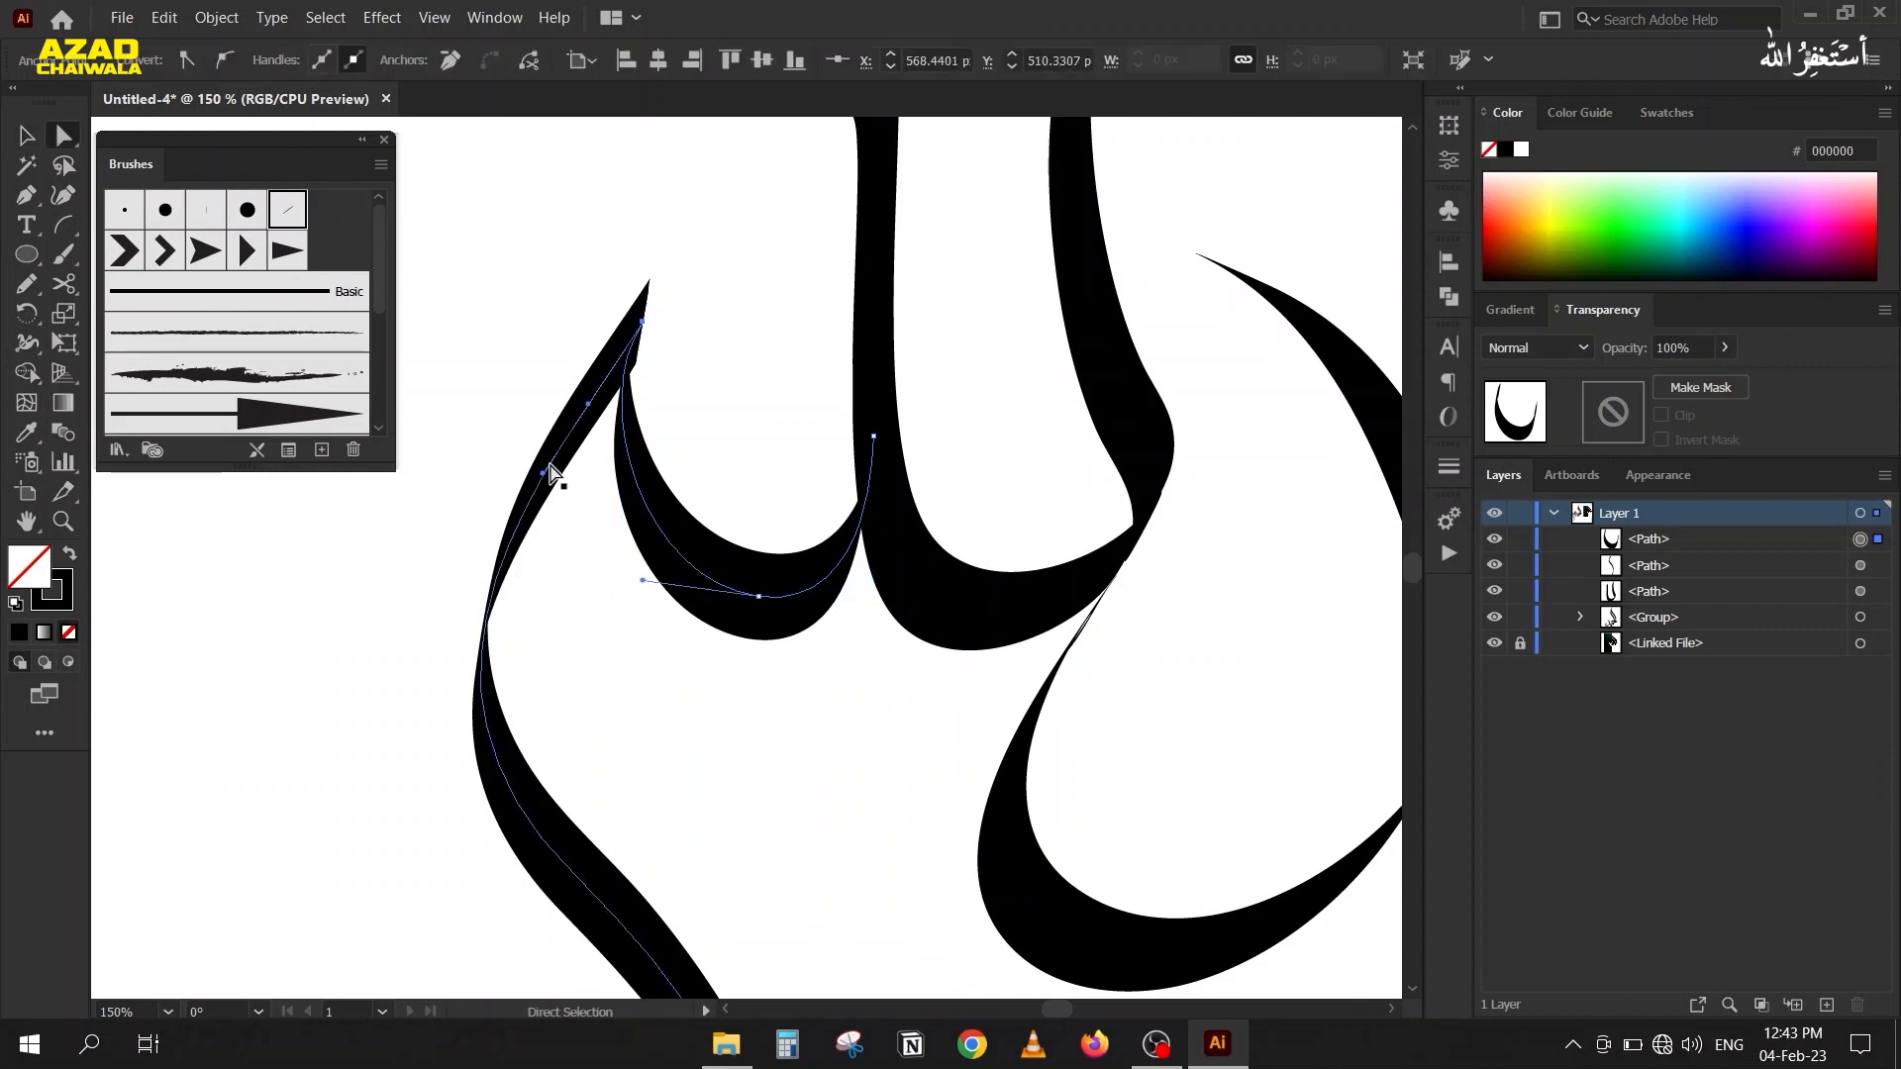
pyautogui.moveTo(543, 480); pyautogui.dragTo(601, 493)
pyautogui.moveTo(588, 408); pyautogui.dragTo(606, 428)
pyautogui.click(27, 137)
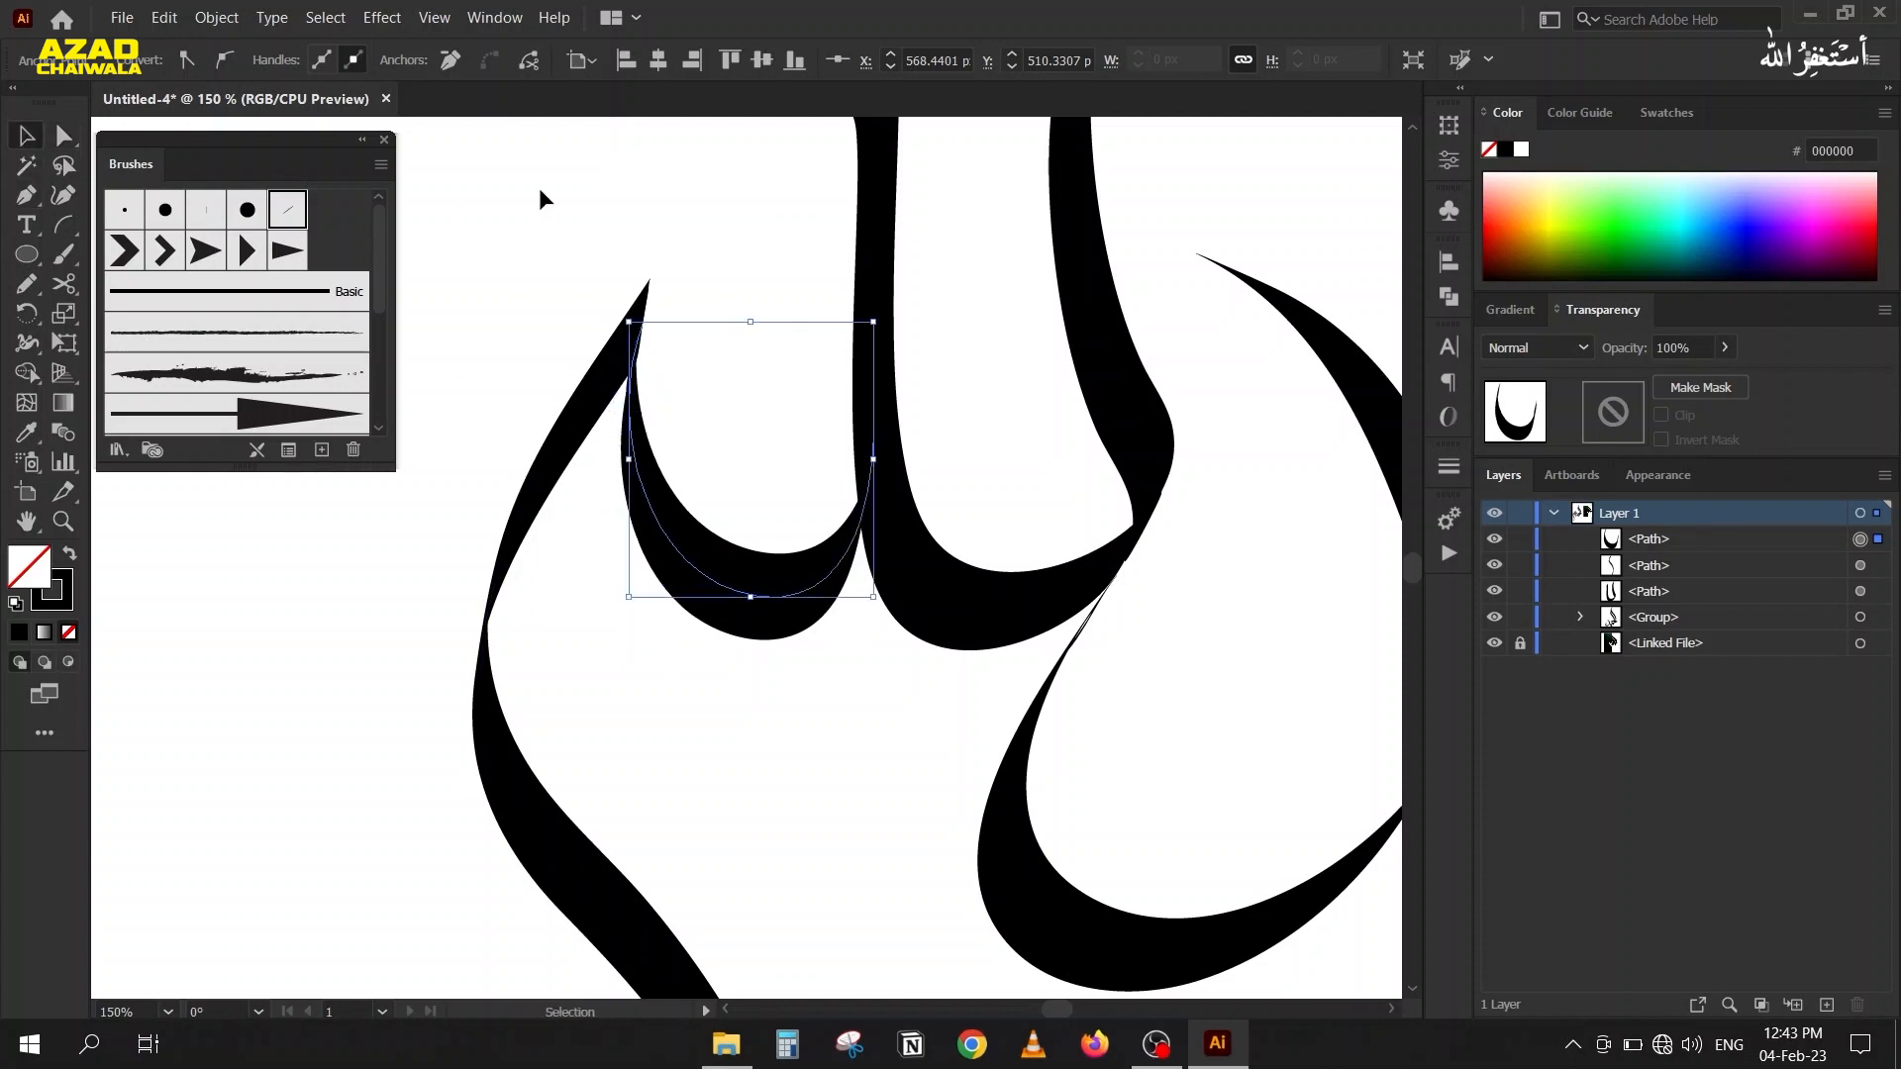
pyautogui.click(490, 199)
# Draw a V-shaped path with curved arms using the Pen tool, next to the topmost V-shaped mark of the reference calligraphy.
pyautogui.scroll(-2, 490, 199)
pyautogui.scroll(-4, 951, 658)
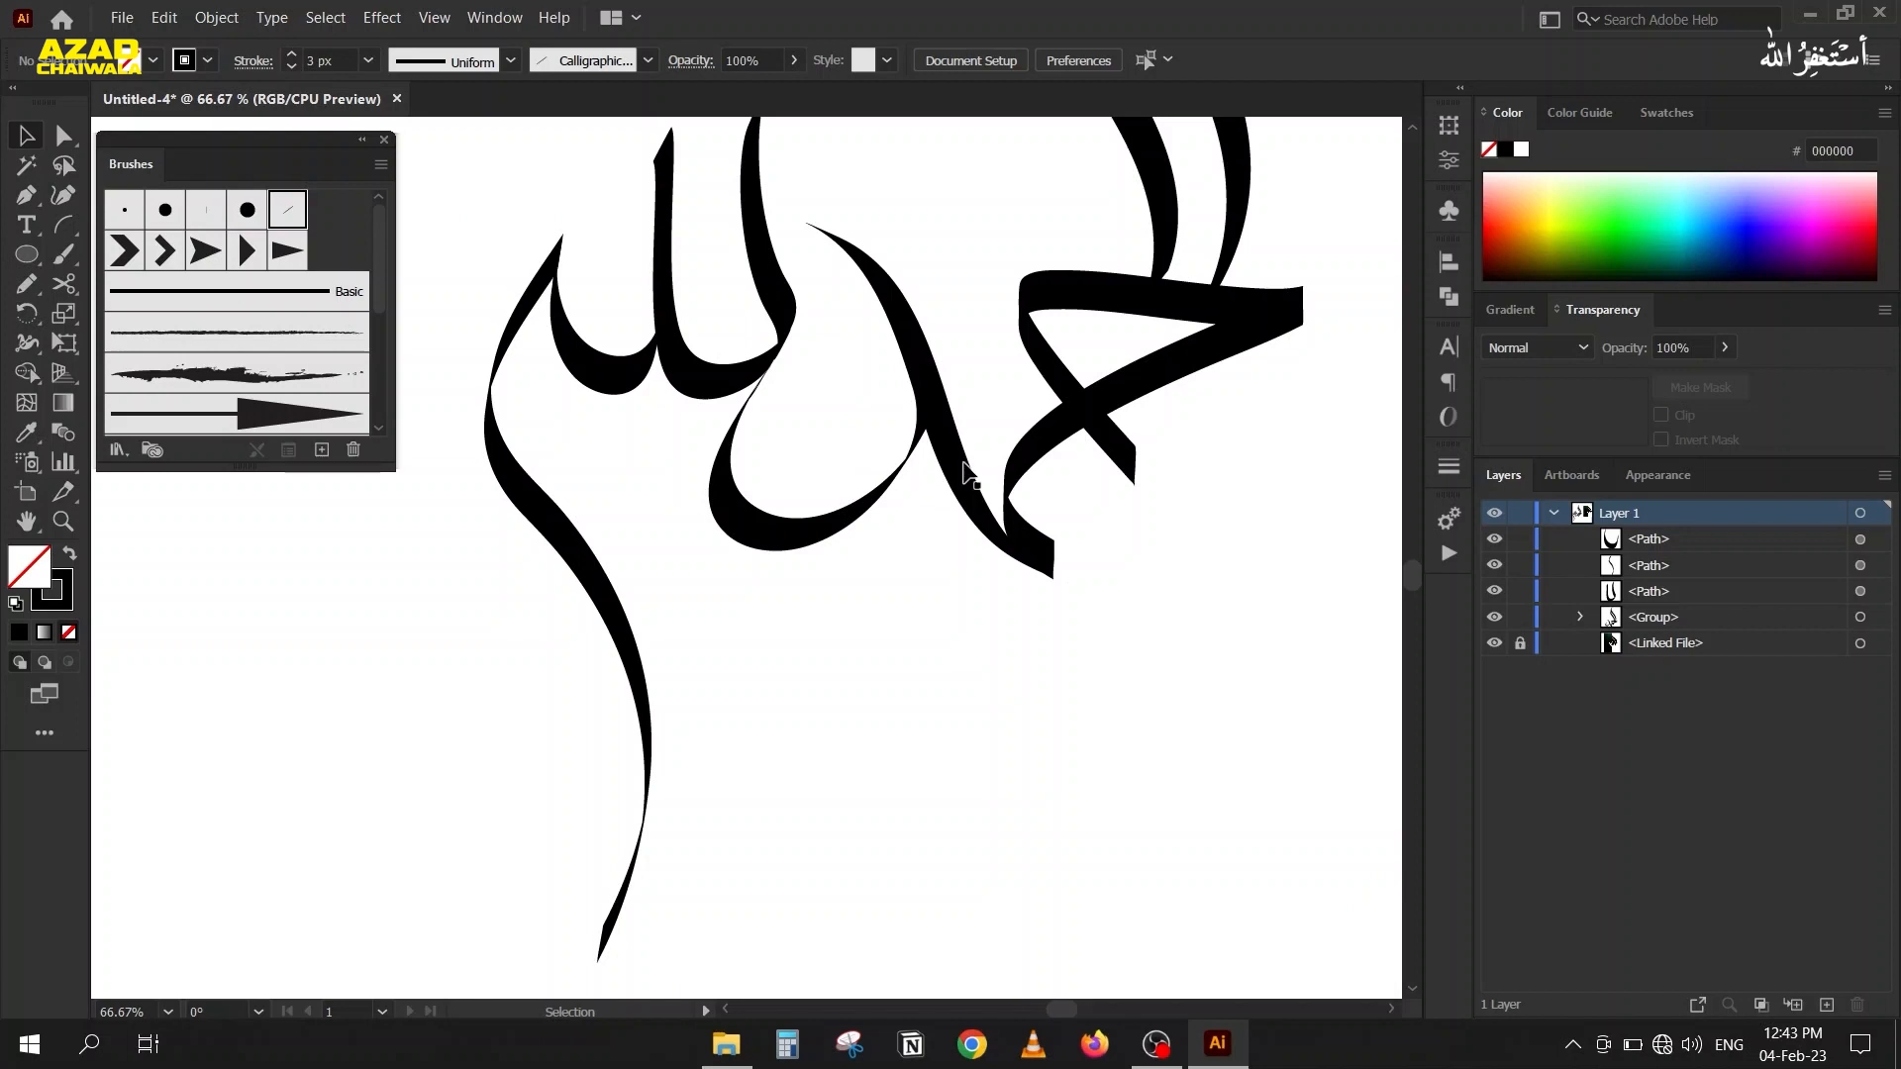
pyautogui.scroll(2, 997, 617)
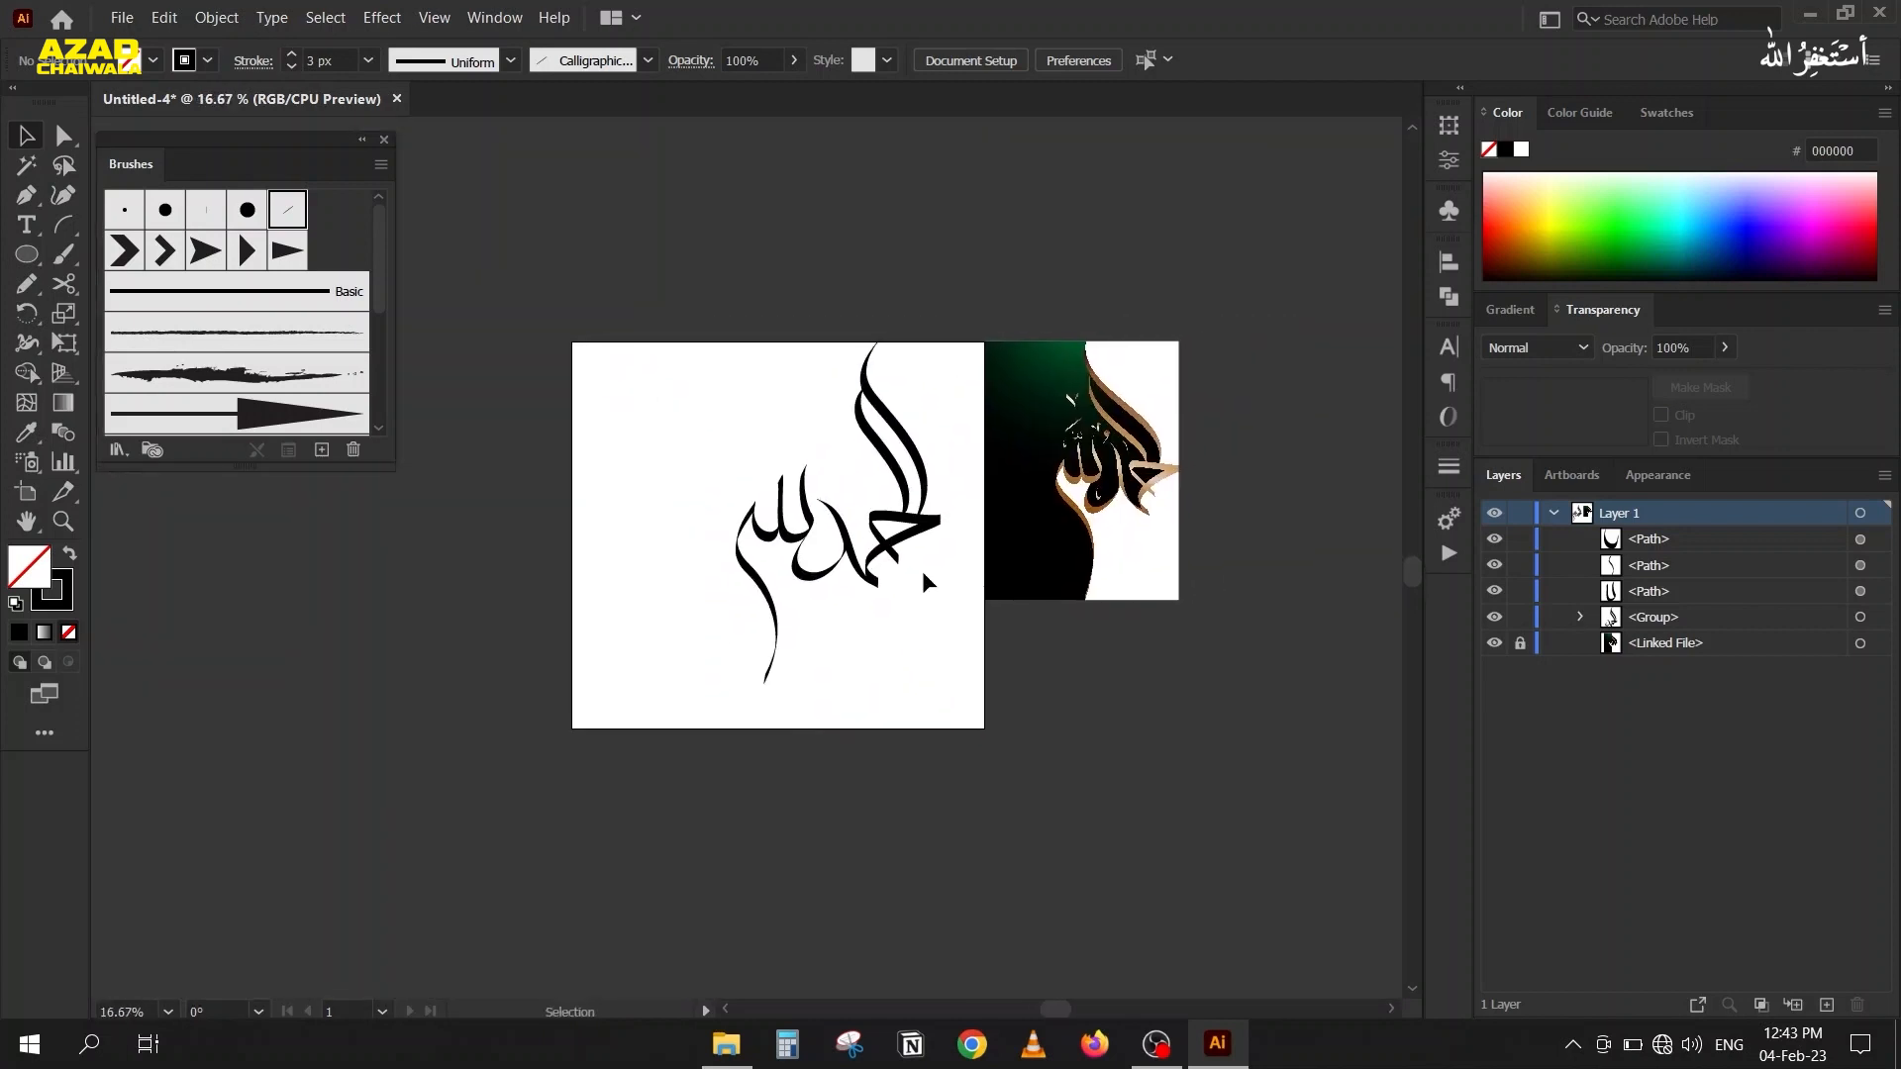
pyautogui.moveTo(1079, 565); pyautogui.dragTo(1028, 591)
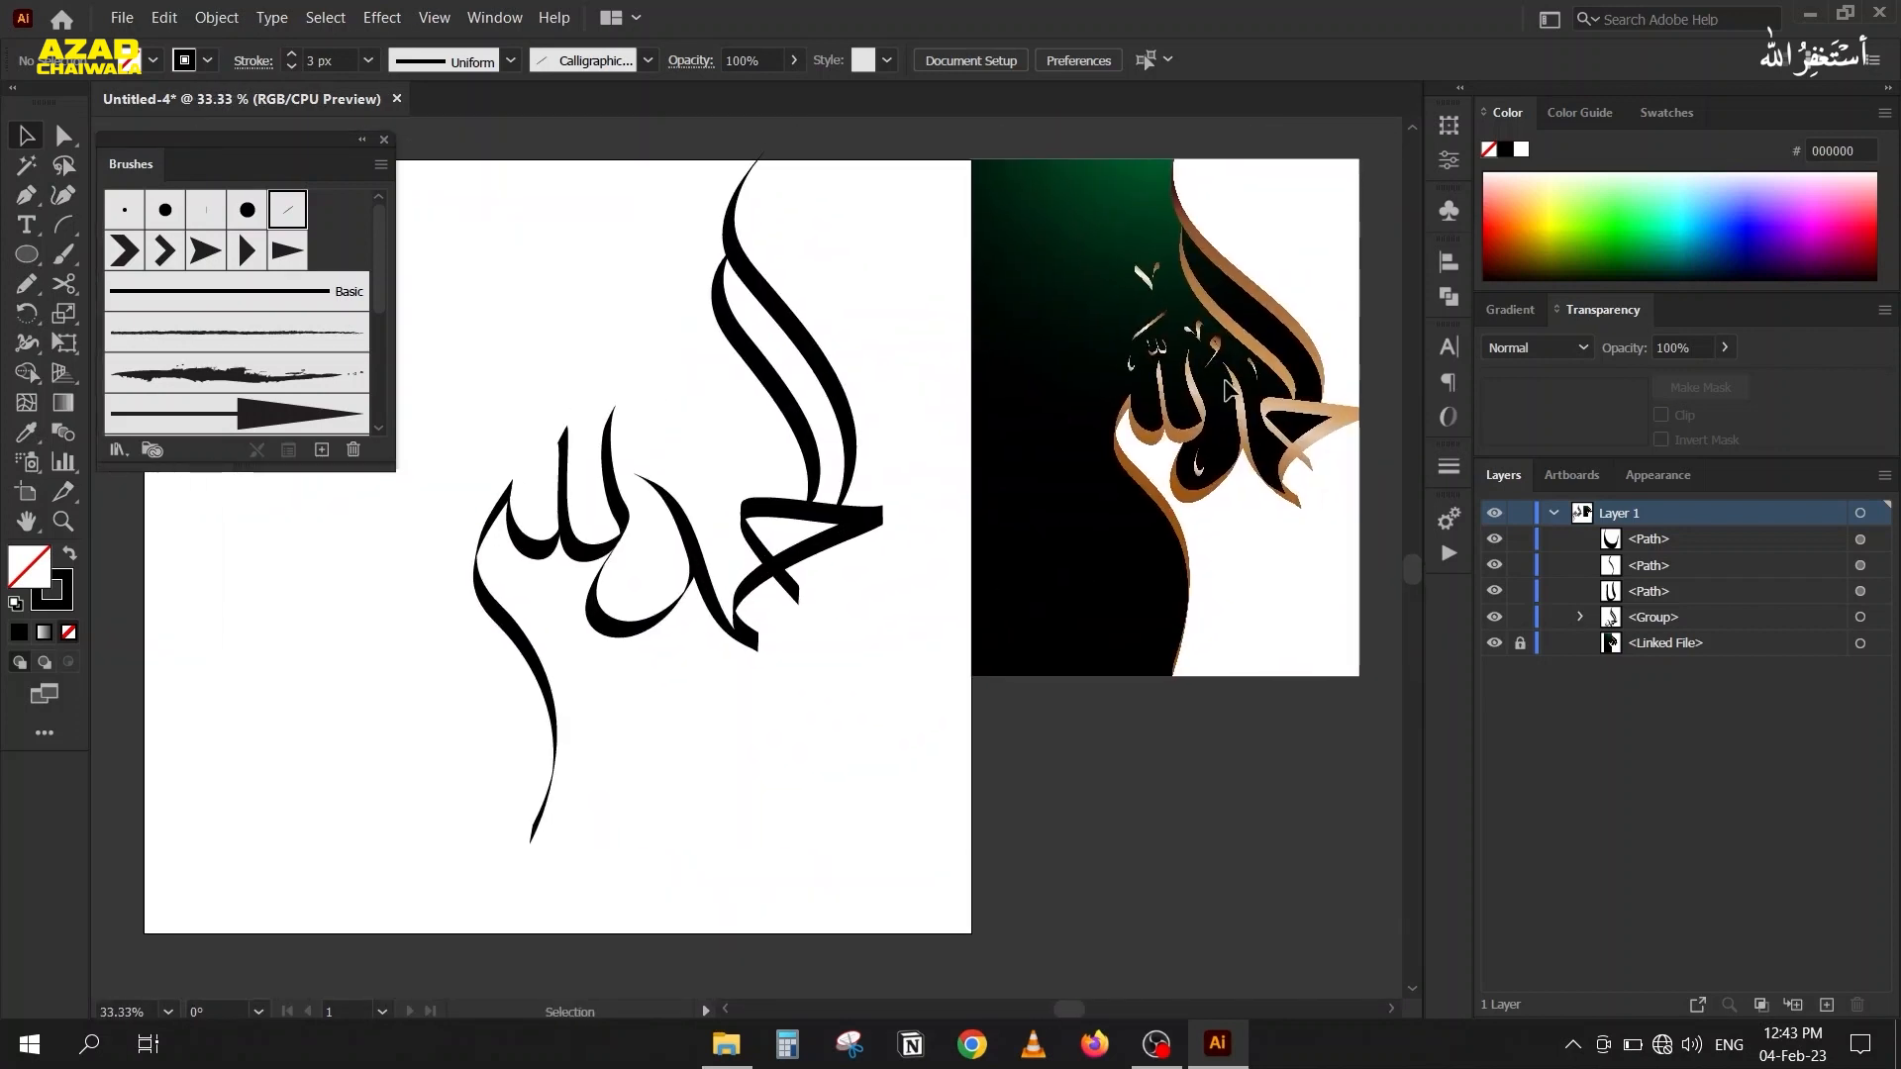
pyautogui.scroll(2, 1226, 347)
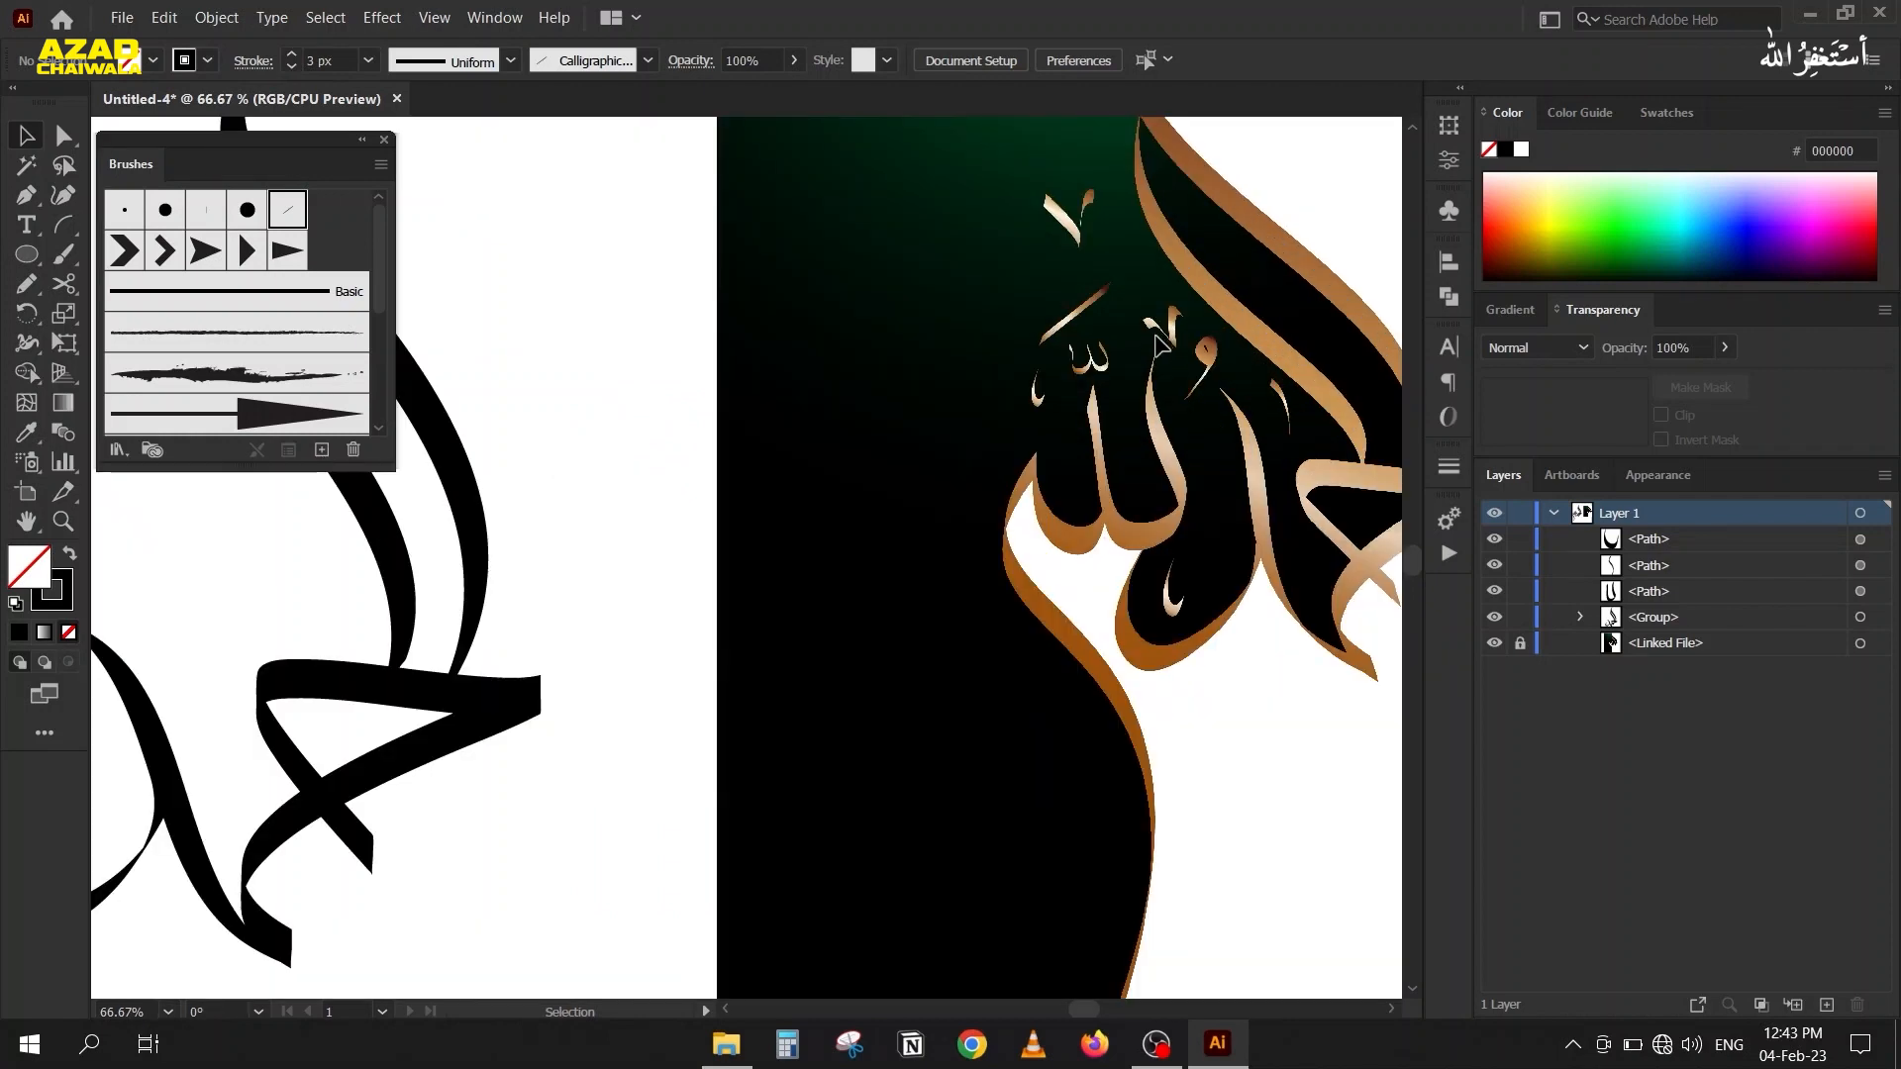
pyautogui.scroll(1, 1154, 317)
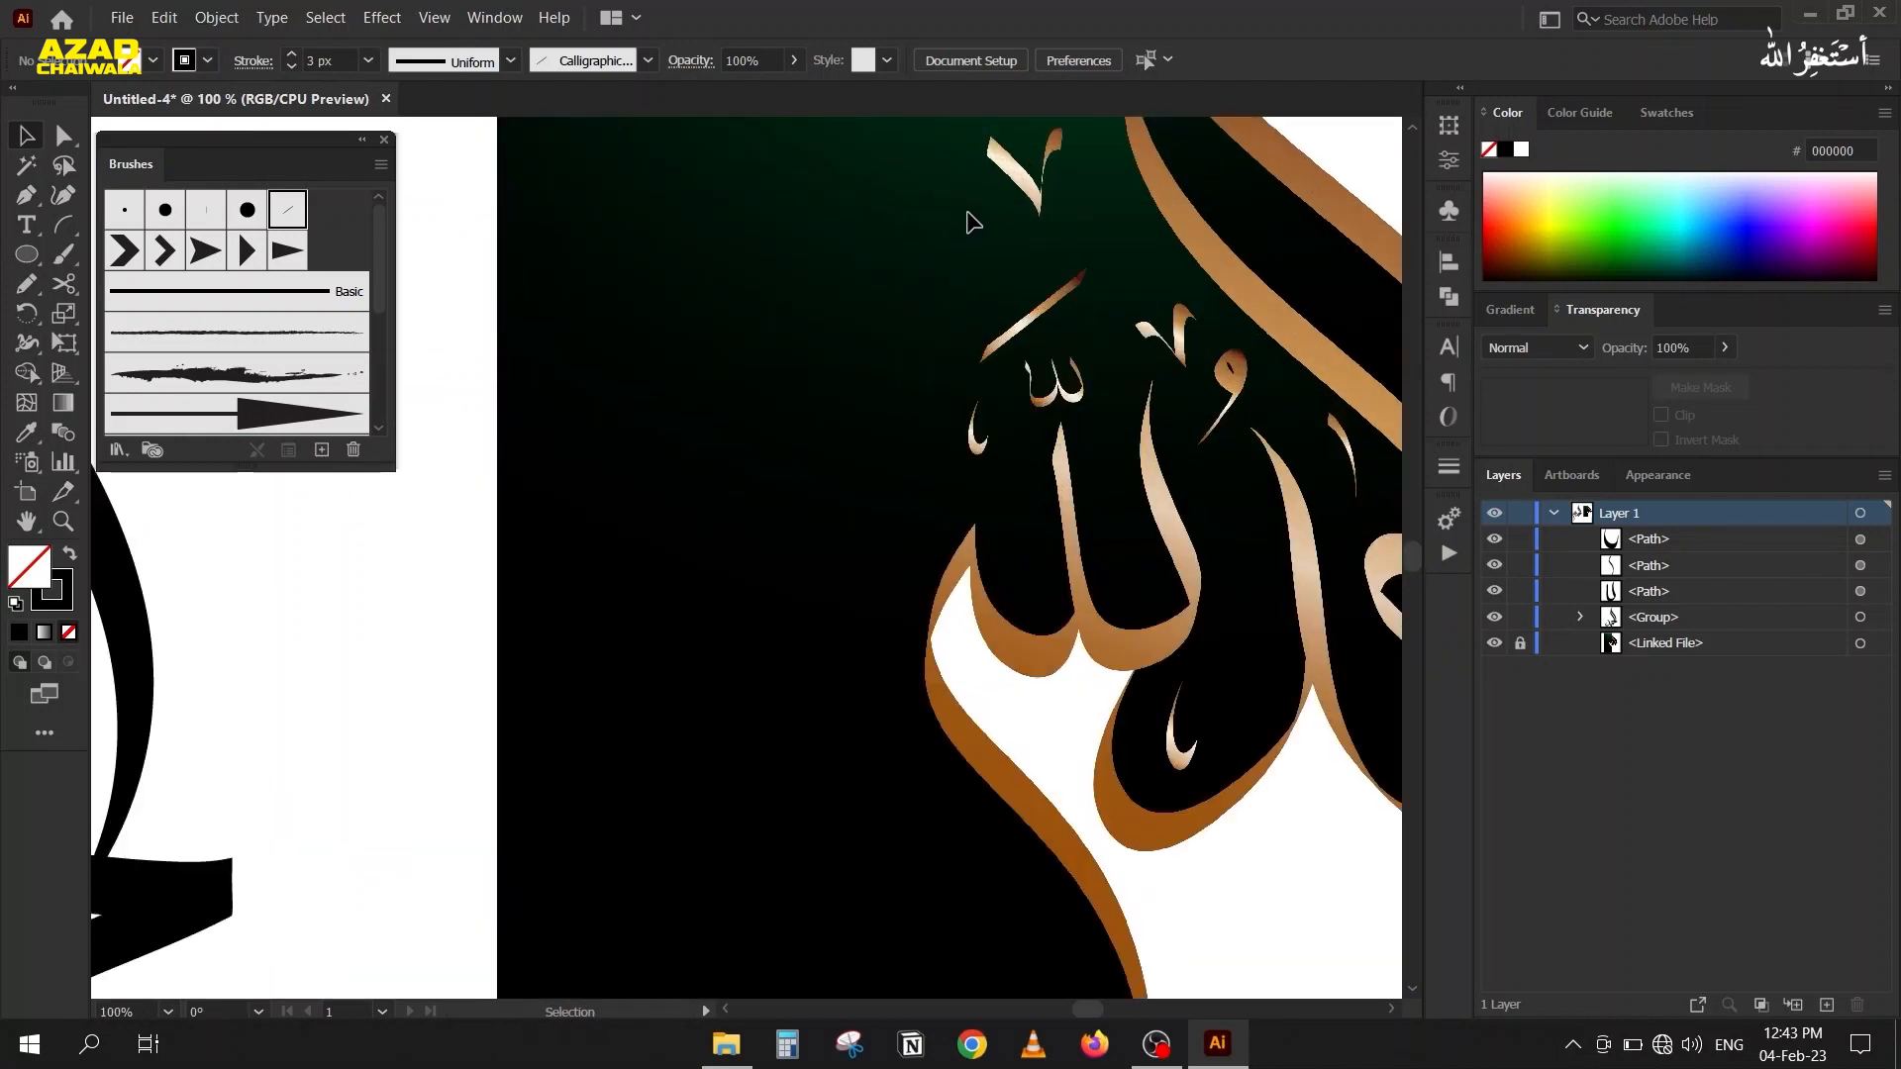
pyautogui.scroll(2, 895, 221)
pyautogui.press('p')
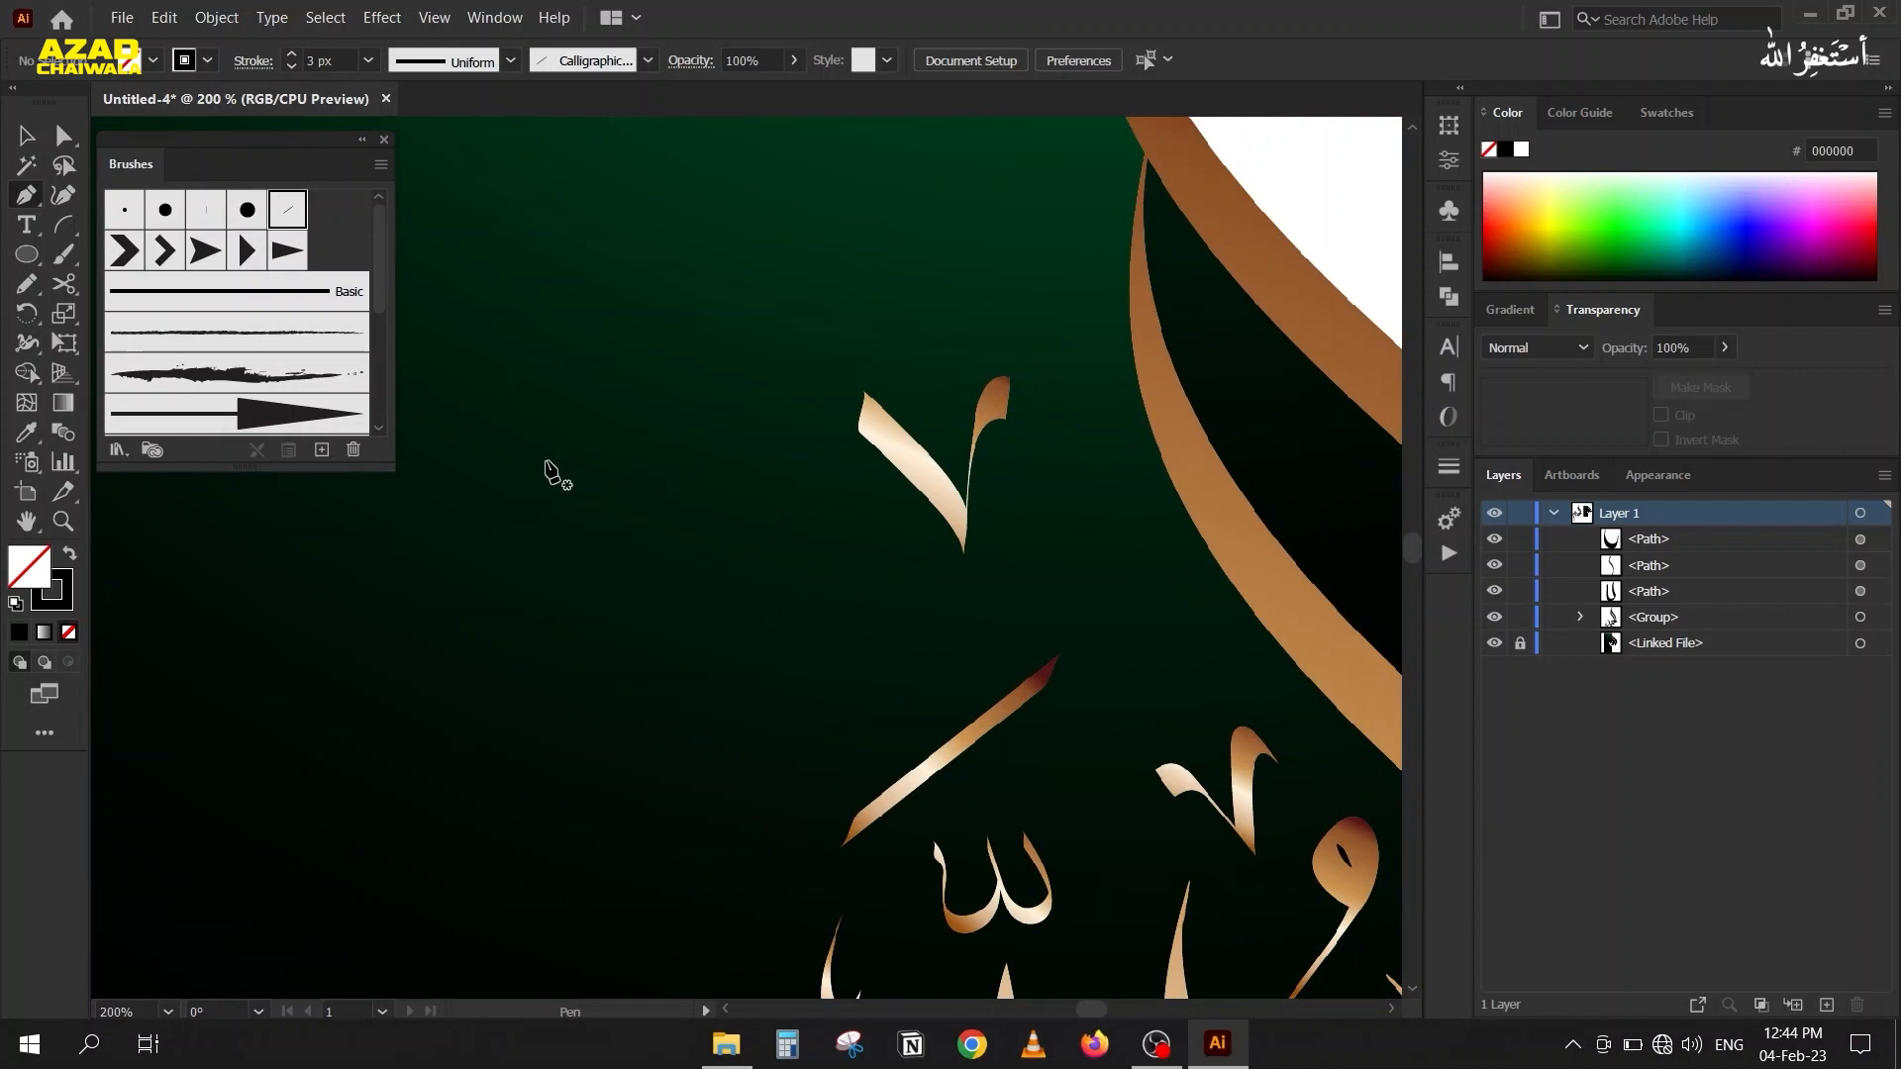
pyautogui.click(573, 431)
pyautogui.moveTo(631, 572); pyautogui.dragTo(662, 541)
pyautogui.moveTo(749, 423); pyautogui.dragTo(844, 447)
pyautogui.press('v')
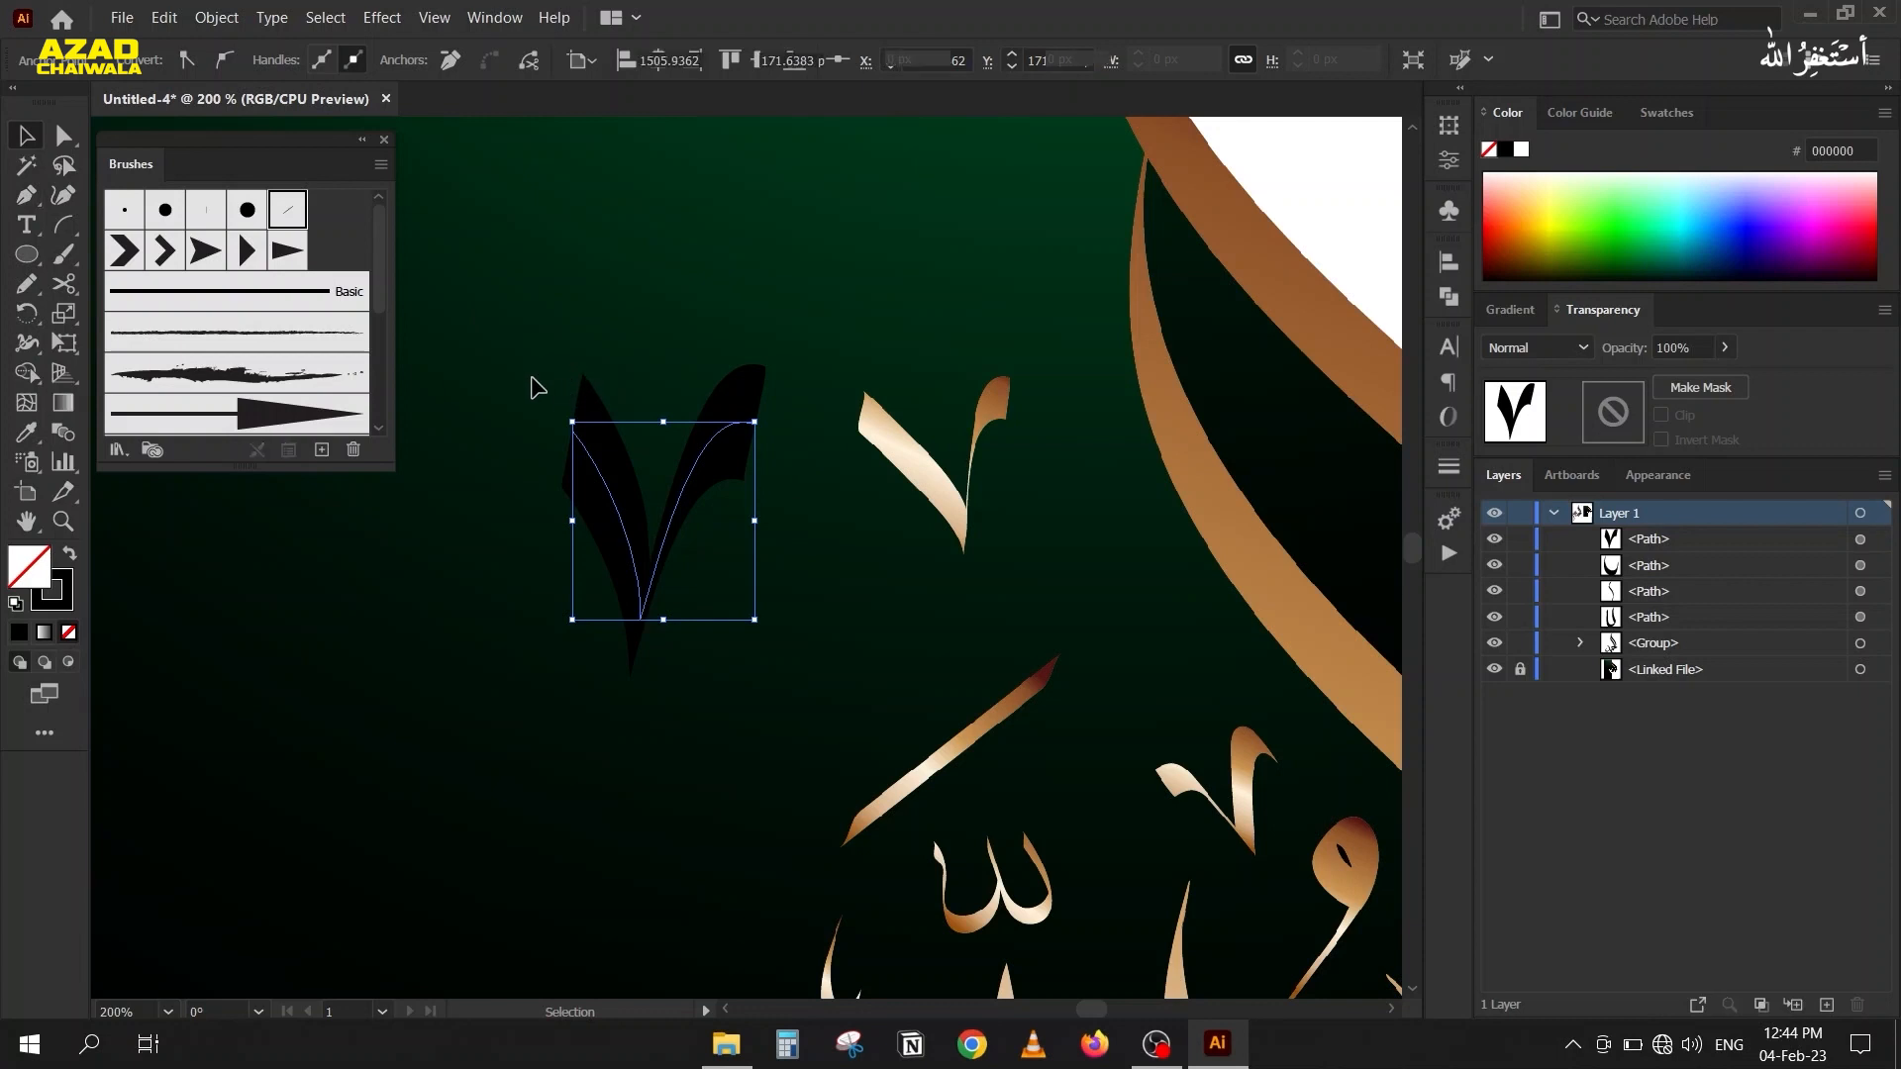
# Reduce the V-shaped path's stroke weight to 2 px and rotate it slightly counterclockwise to match the reference mark's tilt.
pyautogui.moveTo(533, 374); pyautogui.dragTo(619, 468)
pyautogui.scroll(-1, 324, 57)
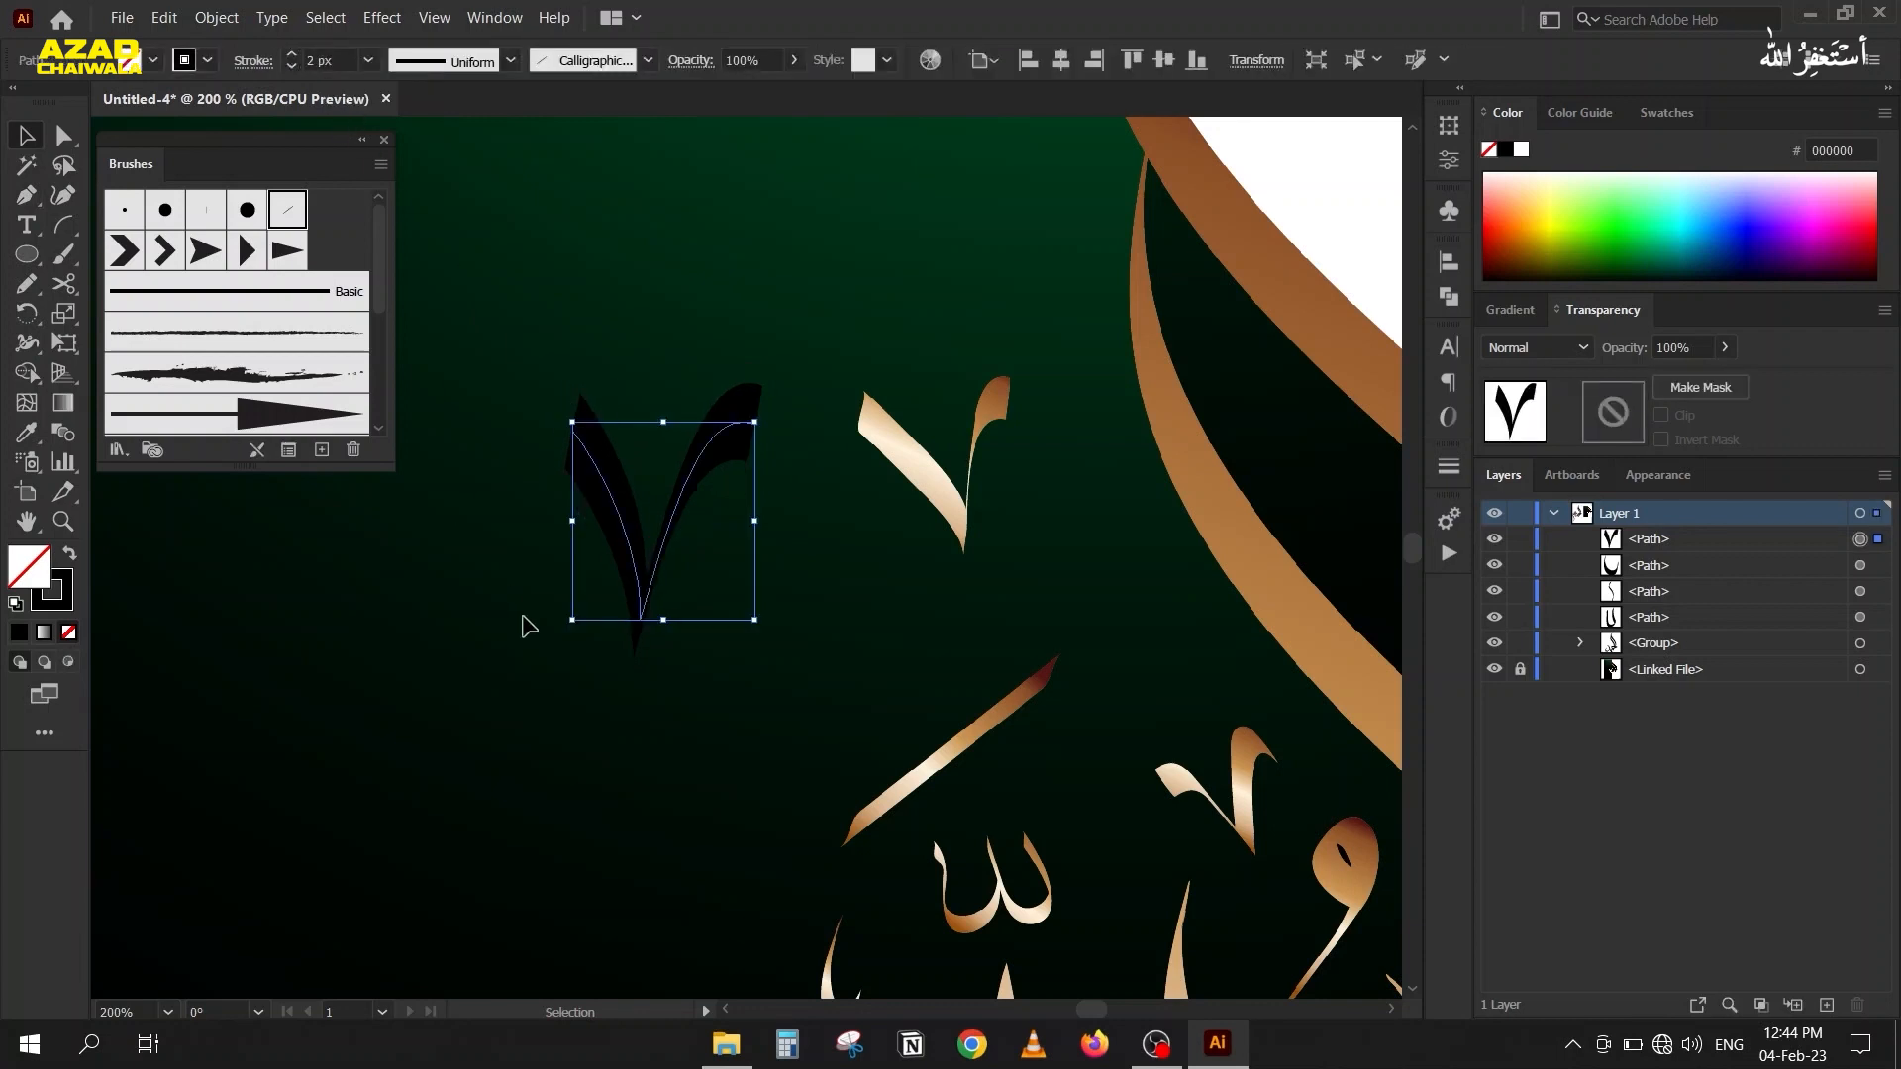
pyautogui.moveTo(560, 627); pyautogui.dragTo(604, 646)
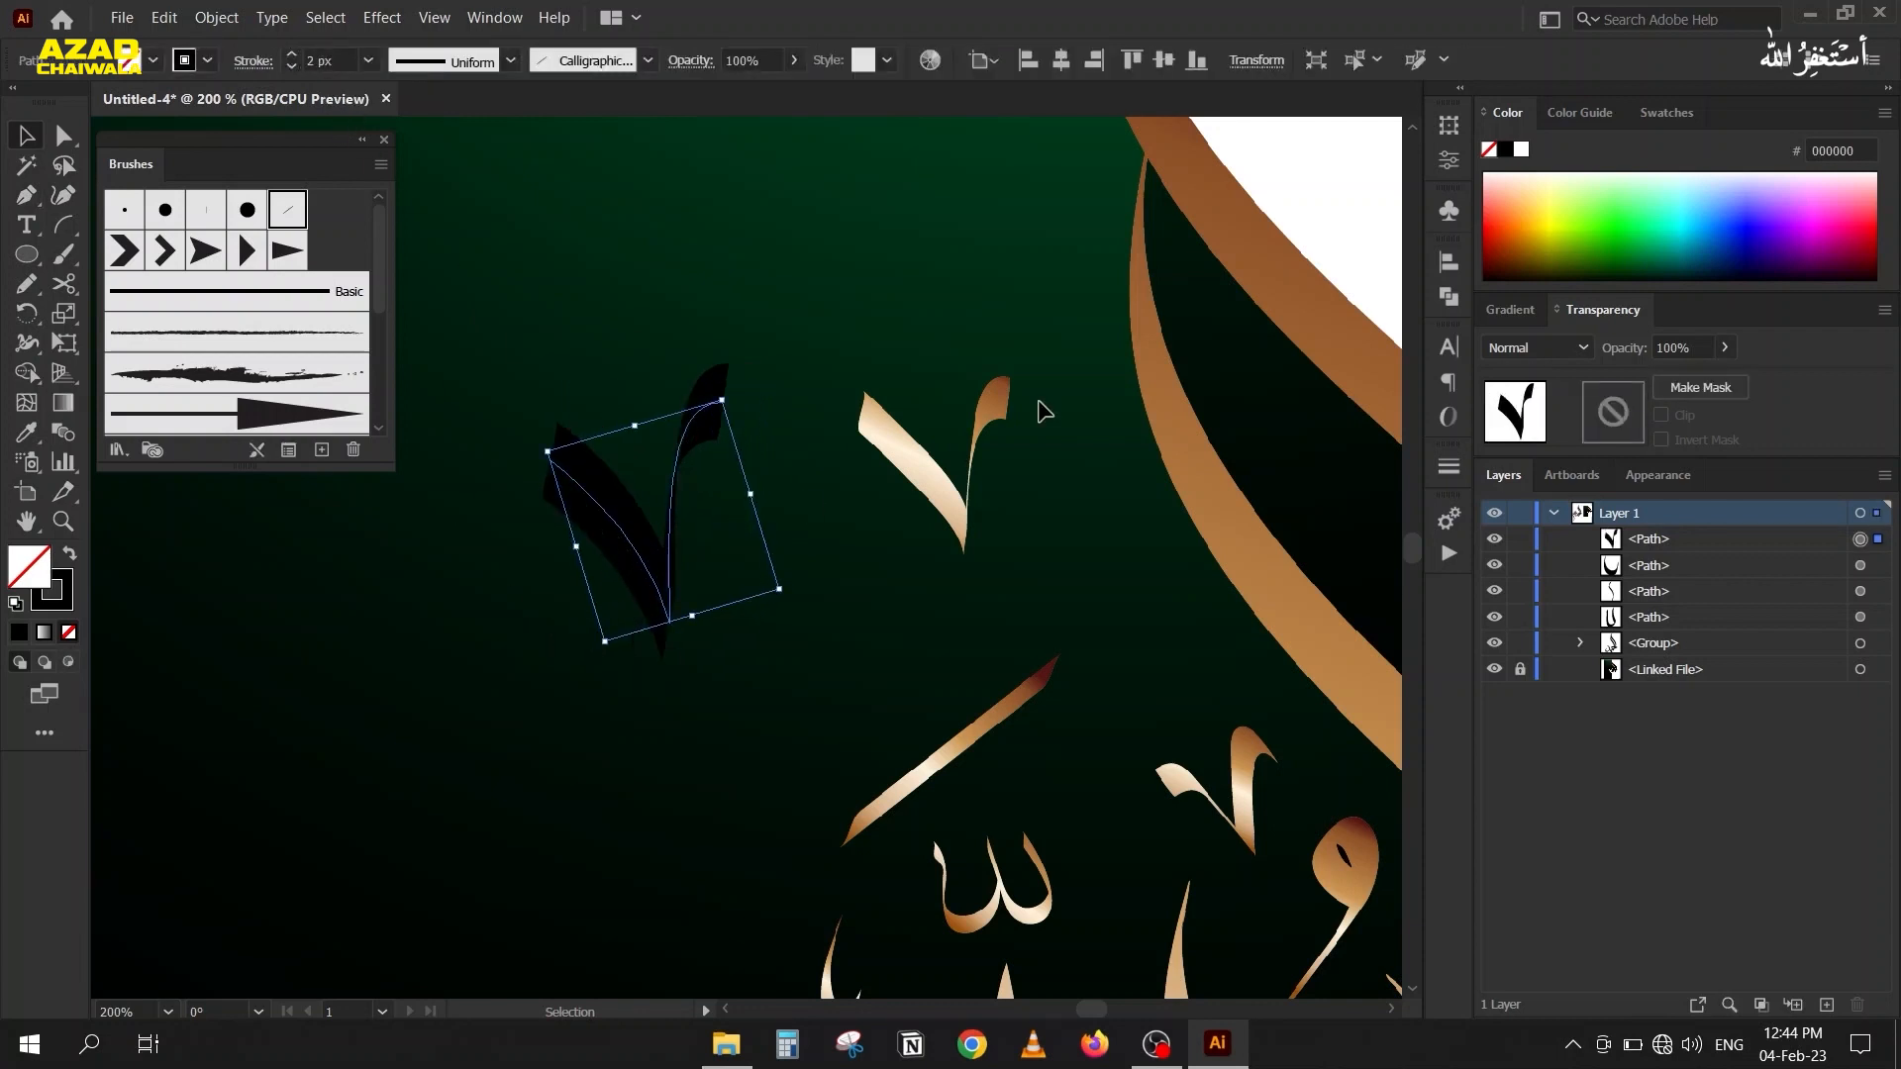
# Change the V-shaped path's stroke colour to white and move it slightly up beside the reference mark.
pyautogui.click(1522, 149)
pyautogui.moveTo(684, 565); pyautogui.dragTo(708, 492)
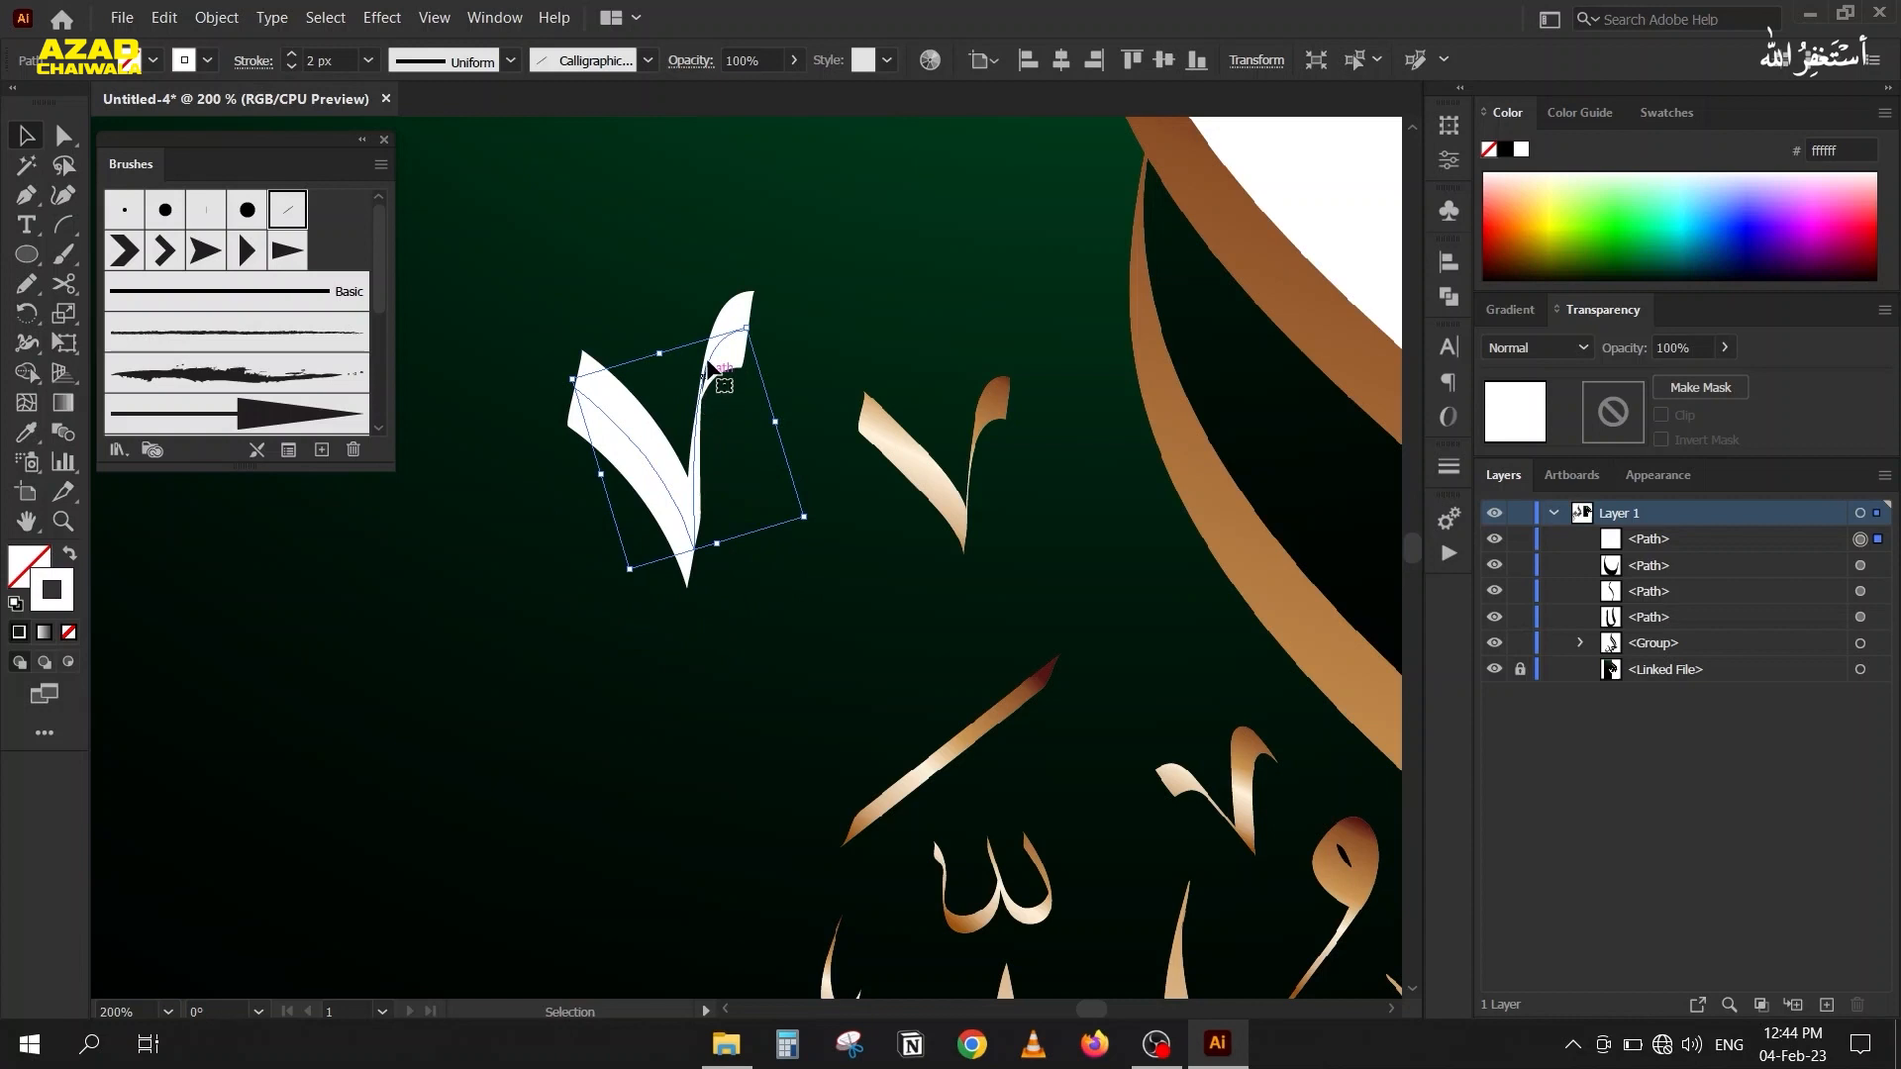
pyautogui.click(730, 401)
# Set the calligraphic brush angle of the white V-shaped path to 78°.
pyautogui.scroll(2, 729, 401)
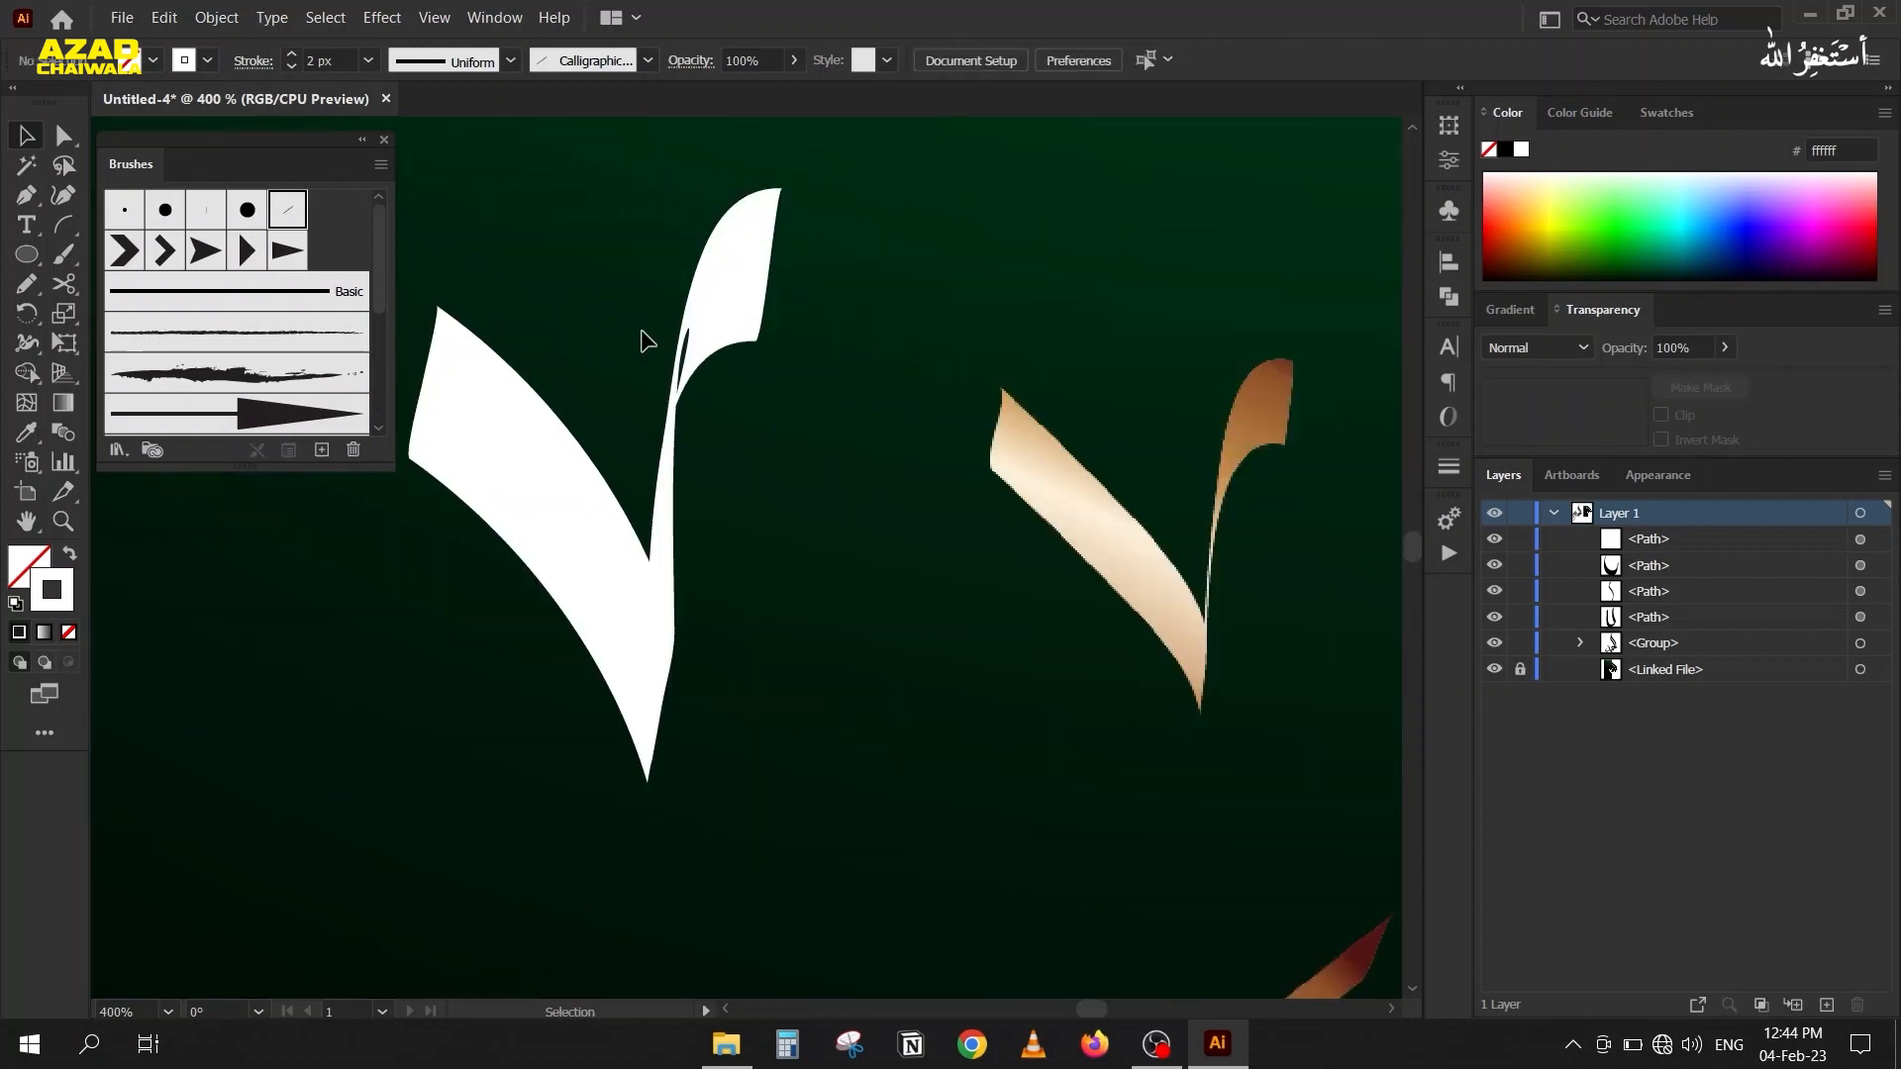
pyautogui.moveTo(632, 329); pyautogui.dragTo(739, 412)
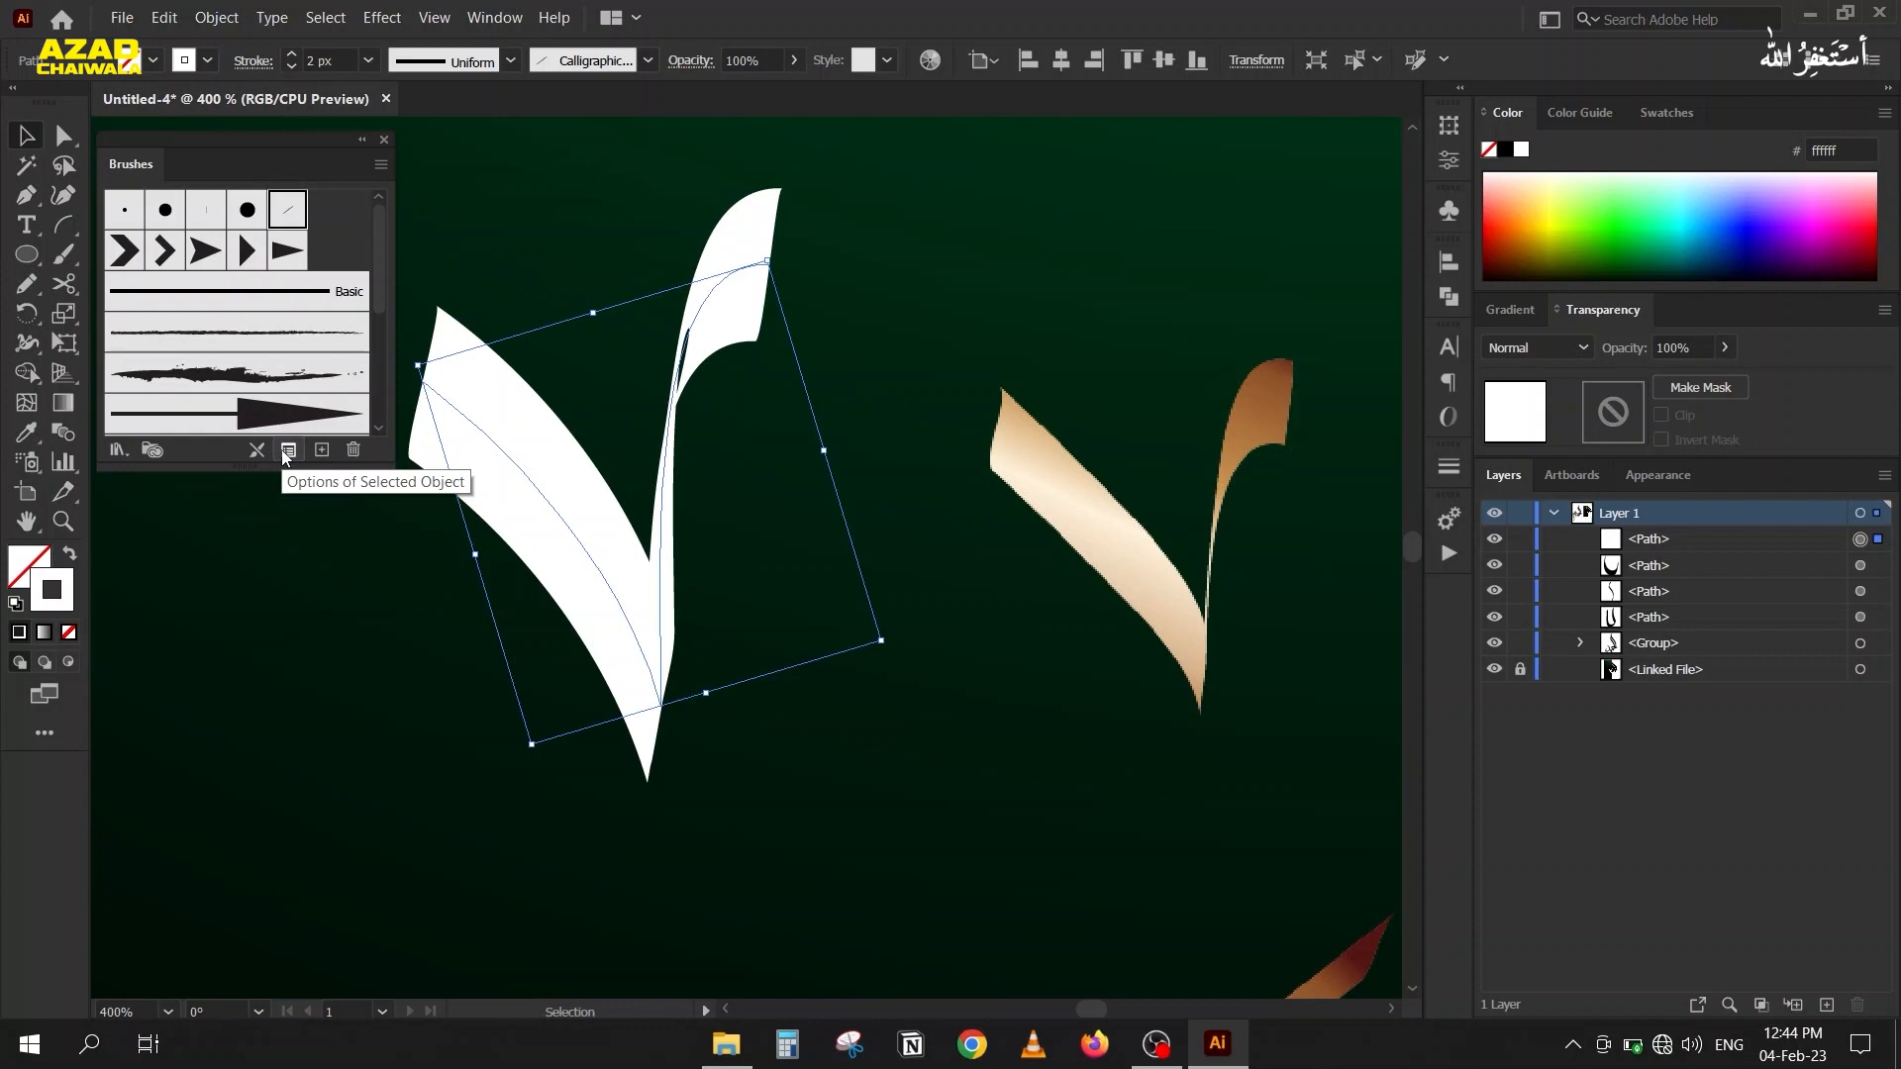
pyautogui.click(287, 451)
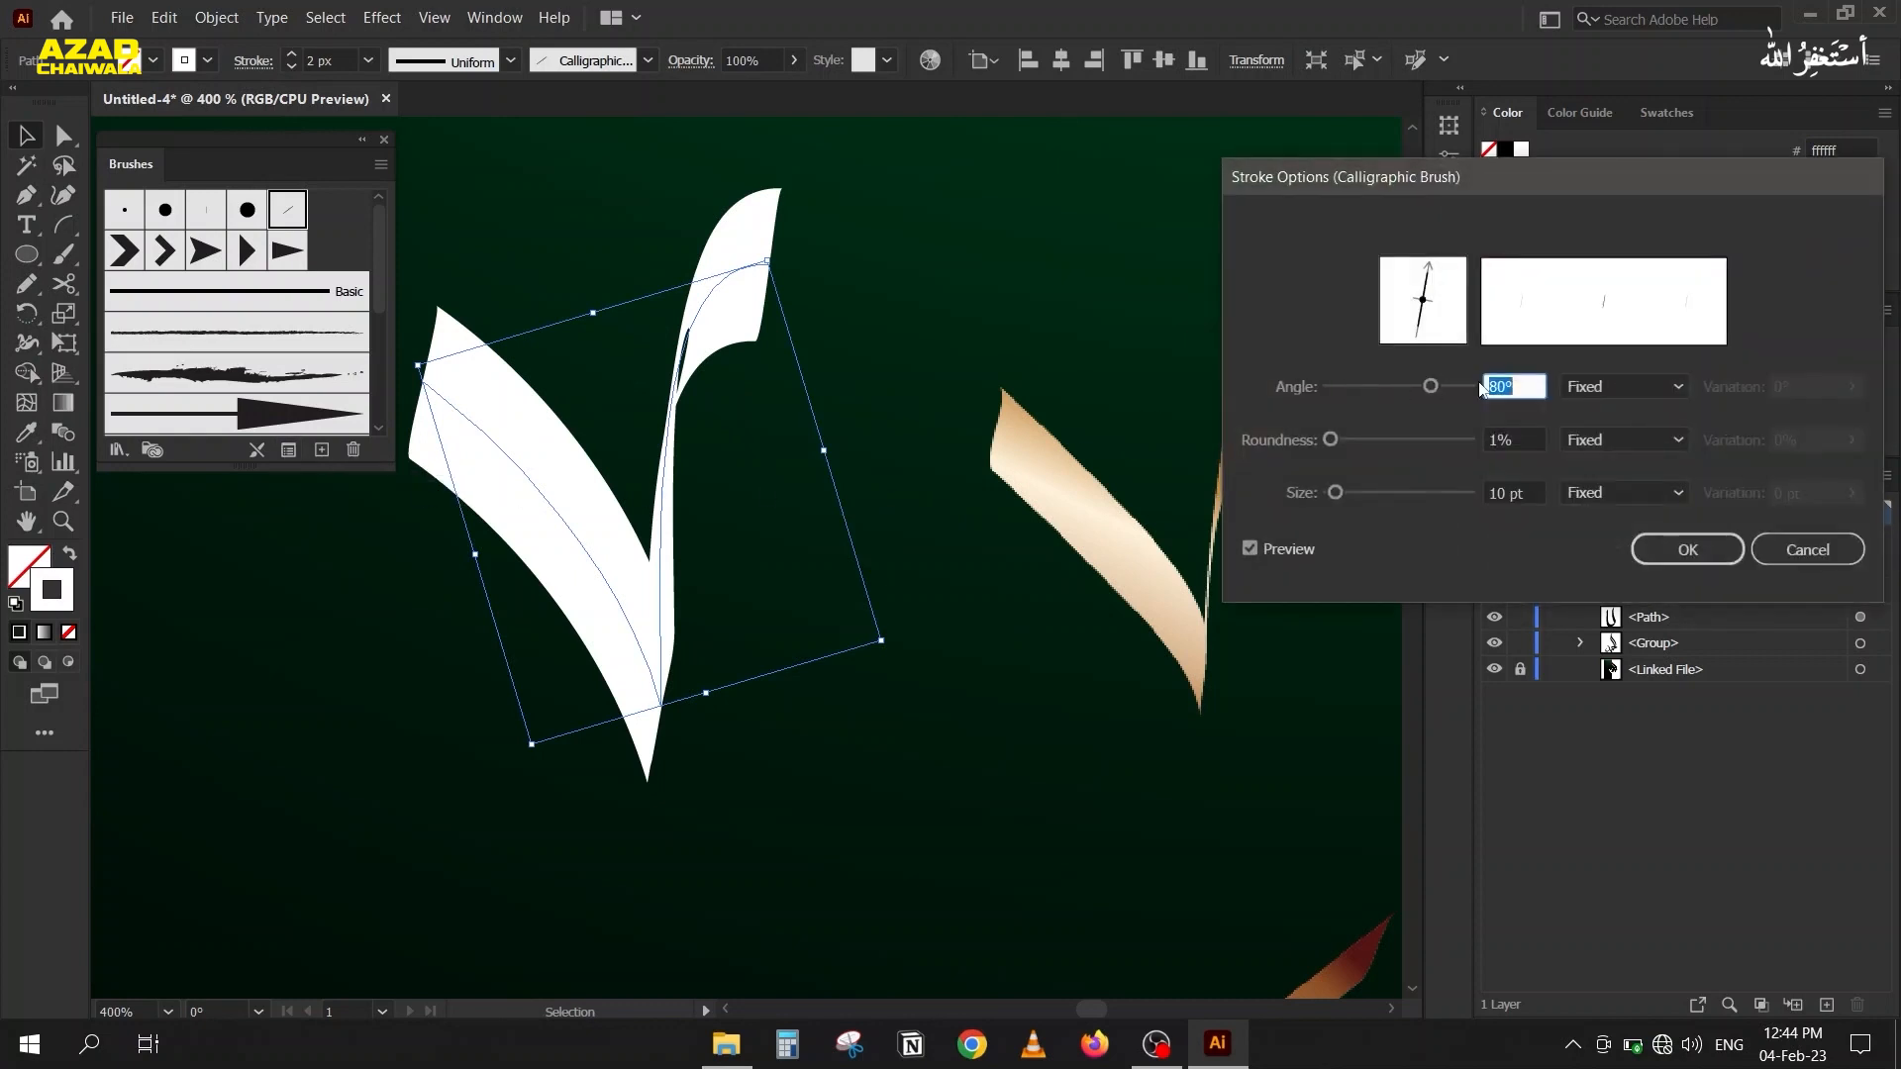
pyautogui.press('Down')
pyautogui.press('Down')
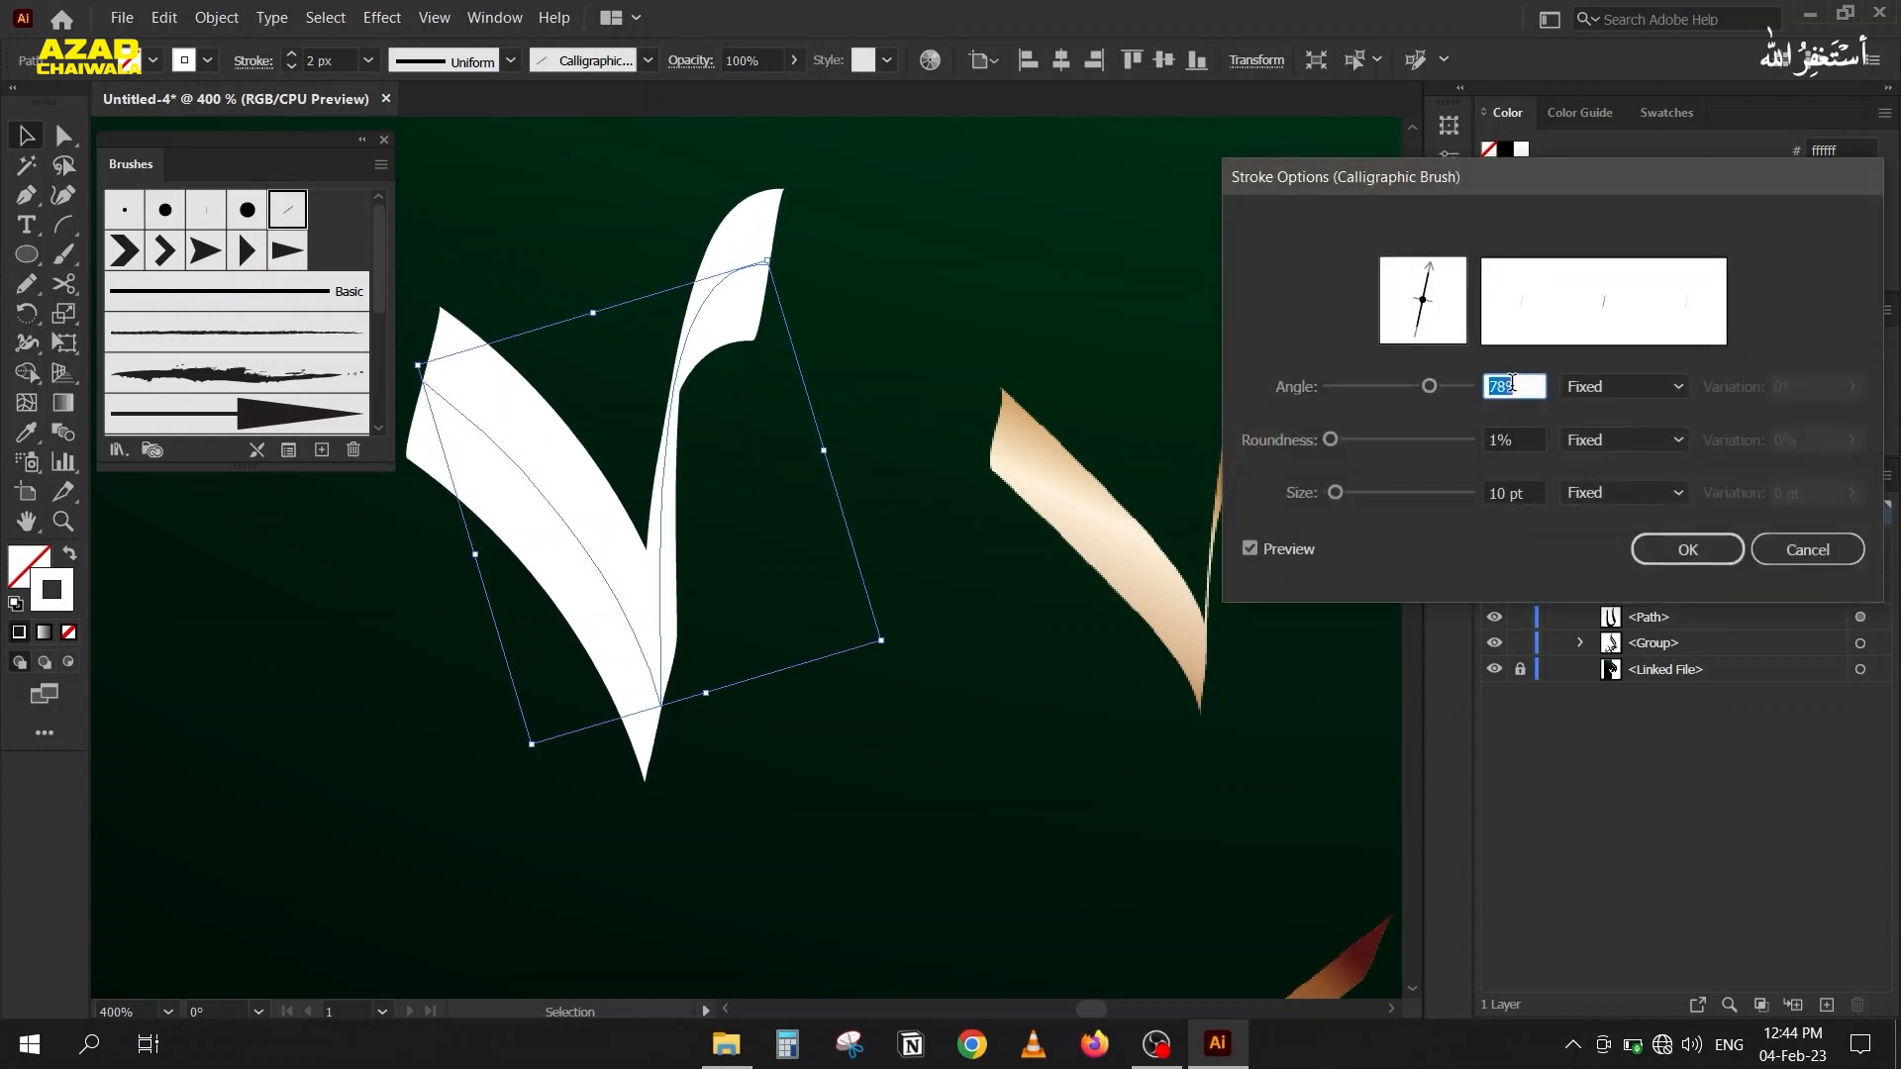
pyautogui.click(1688, 550)
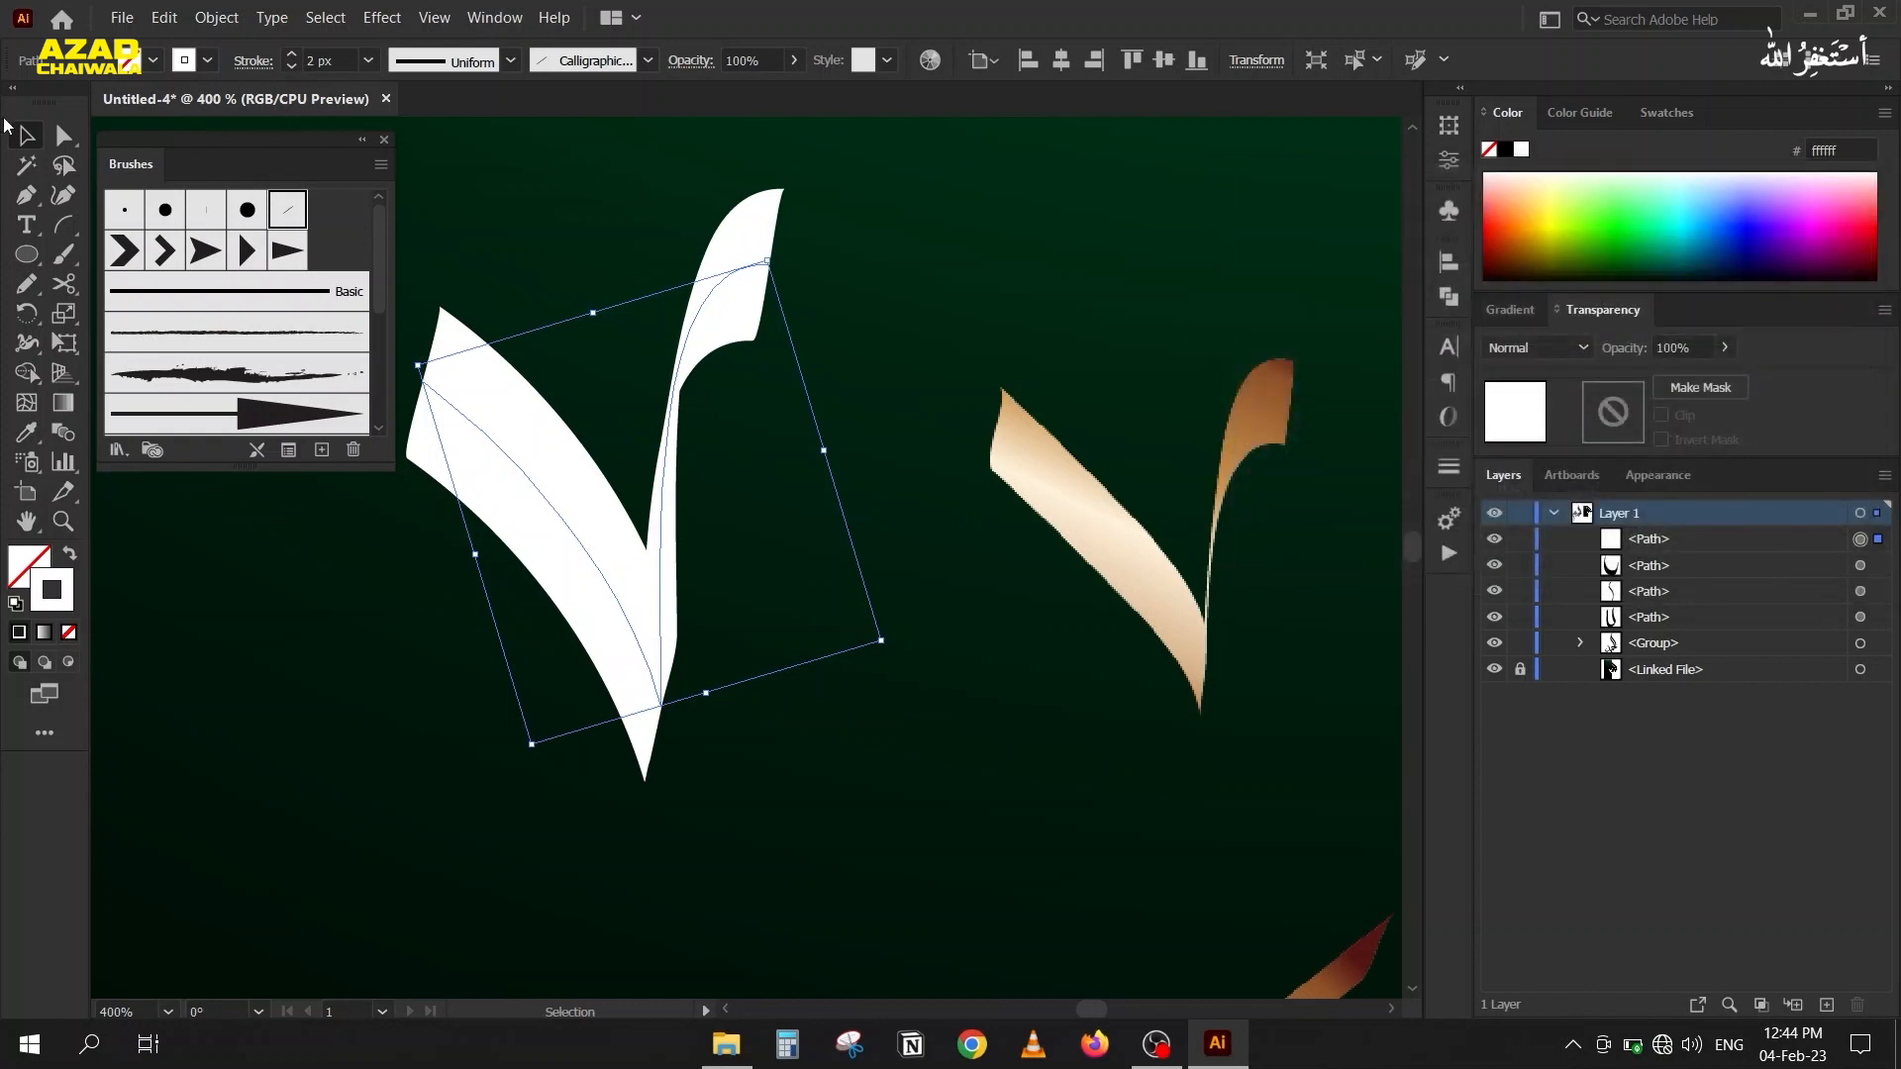
# Expand the appearance of the white V-shaped brush stroke into filled shapes.
pyautogui.scroll(-2, 584, 272)
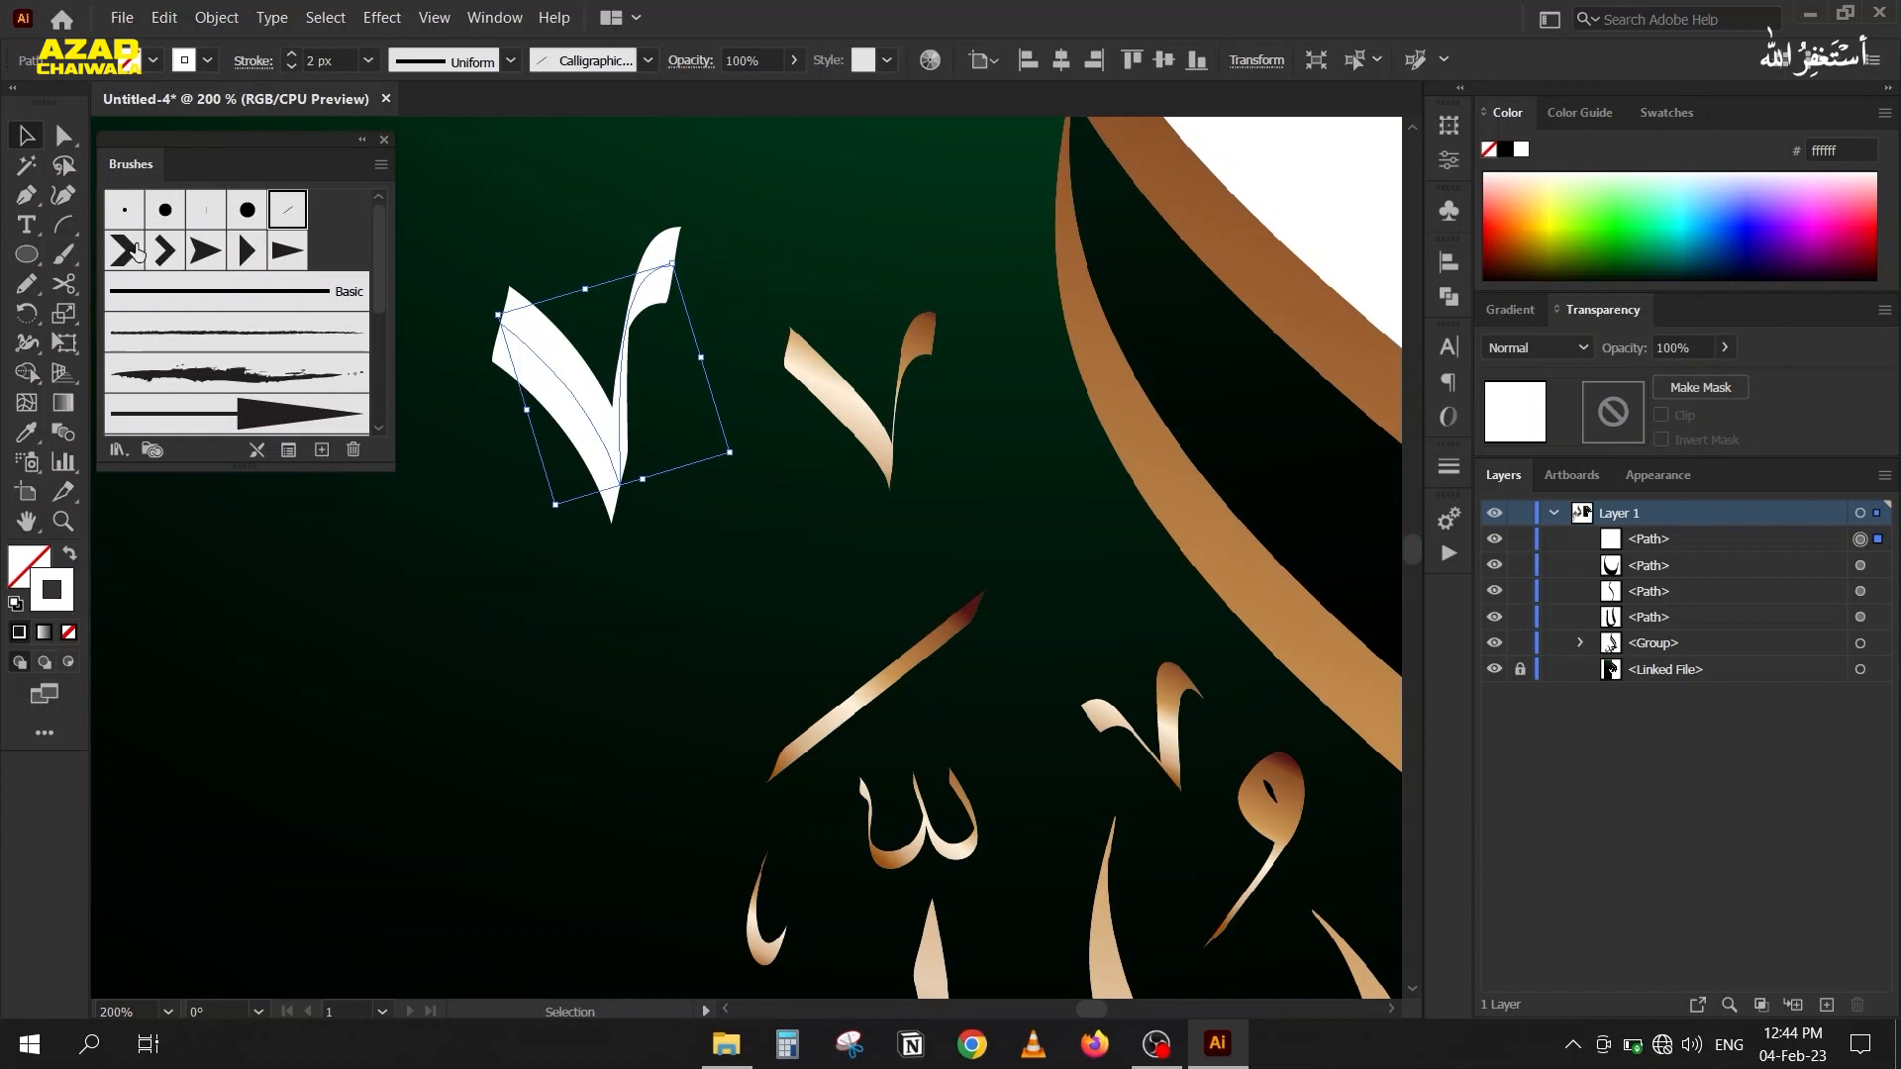
pyautogui.click(201, 20)
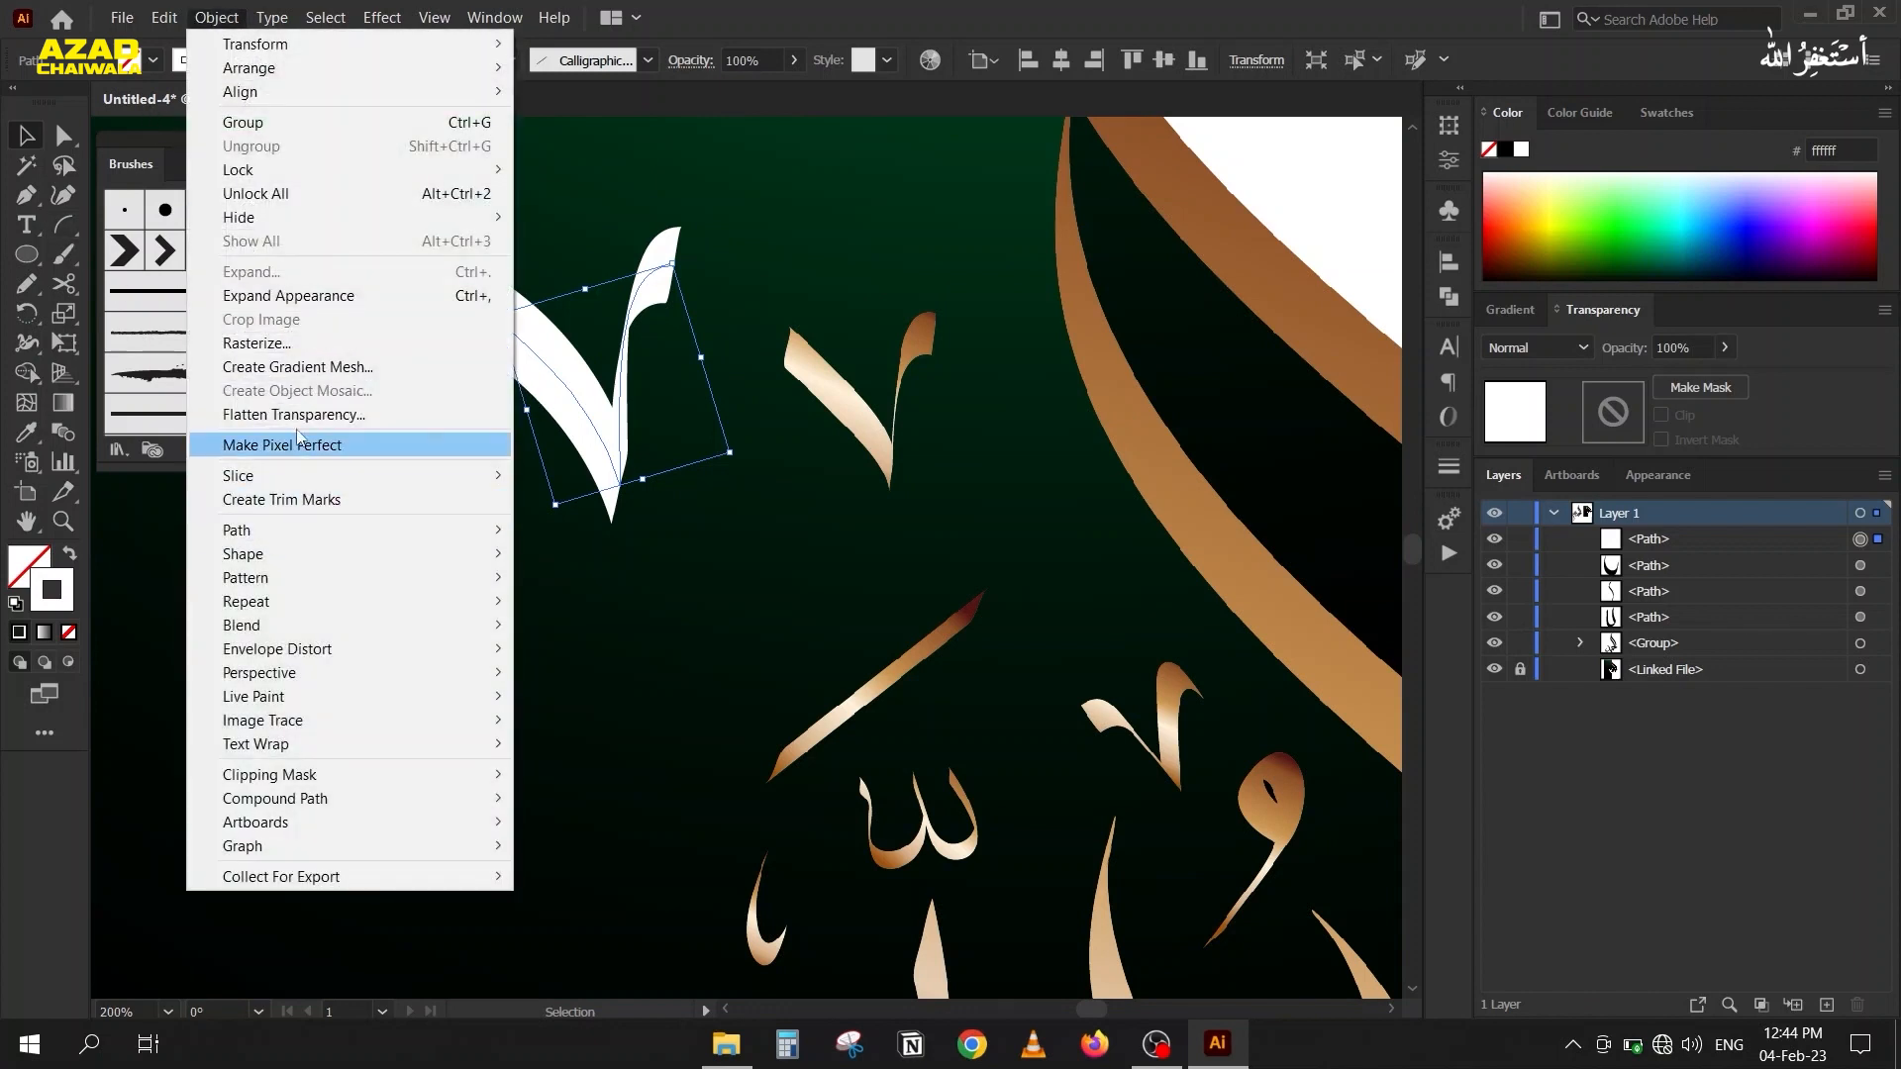
pyautogui.click(466, 295)
# Unite the expanded V-shaped mark's overlapping pieces into one shape and move it closer to the reference mark.
pyautogui.moveTo(536, 354); pyautogui.dragTo(543, 390)
pyautogui.scroll(2, 633, 406)
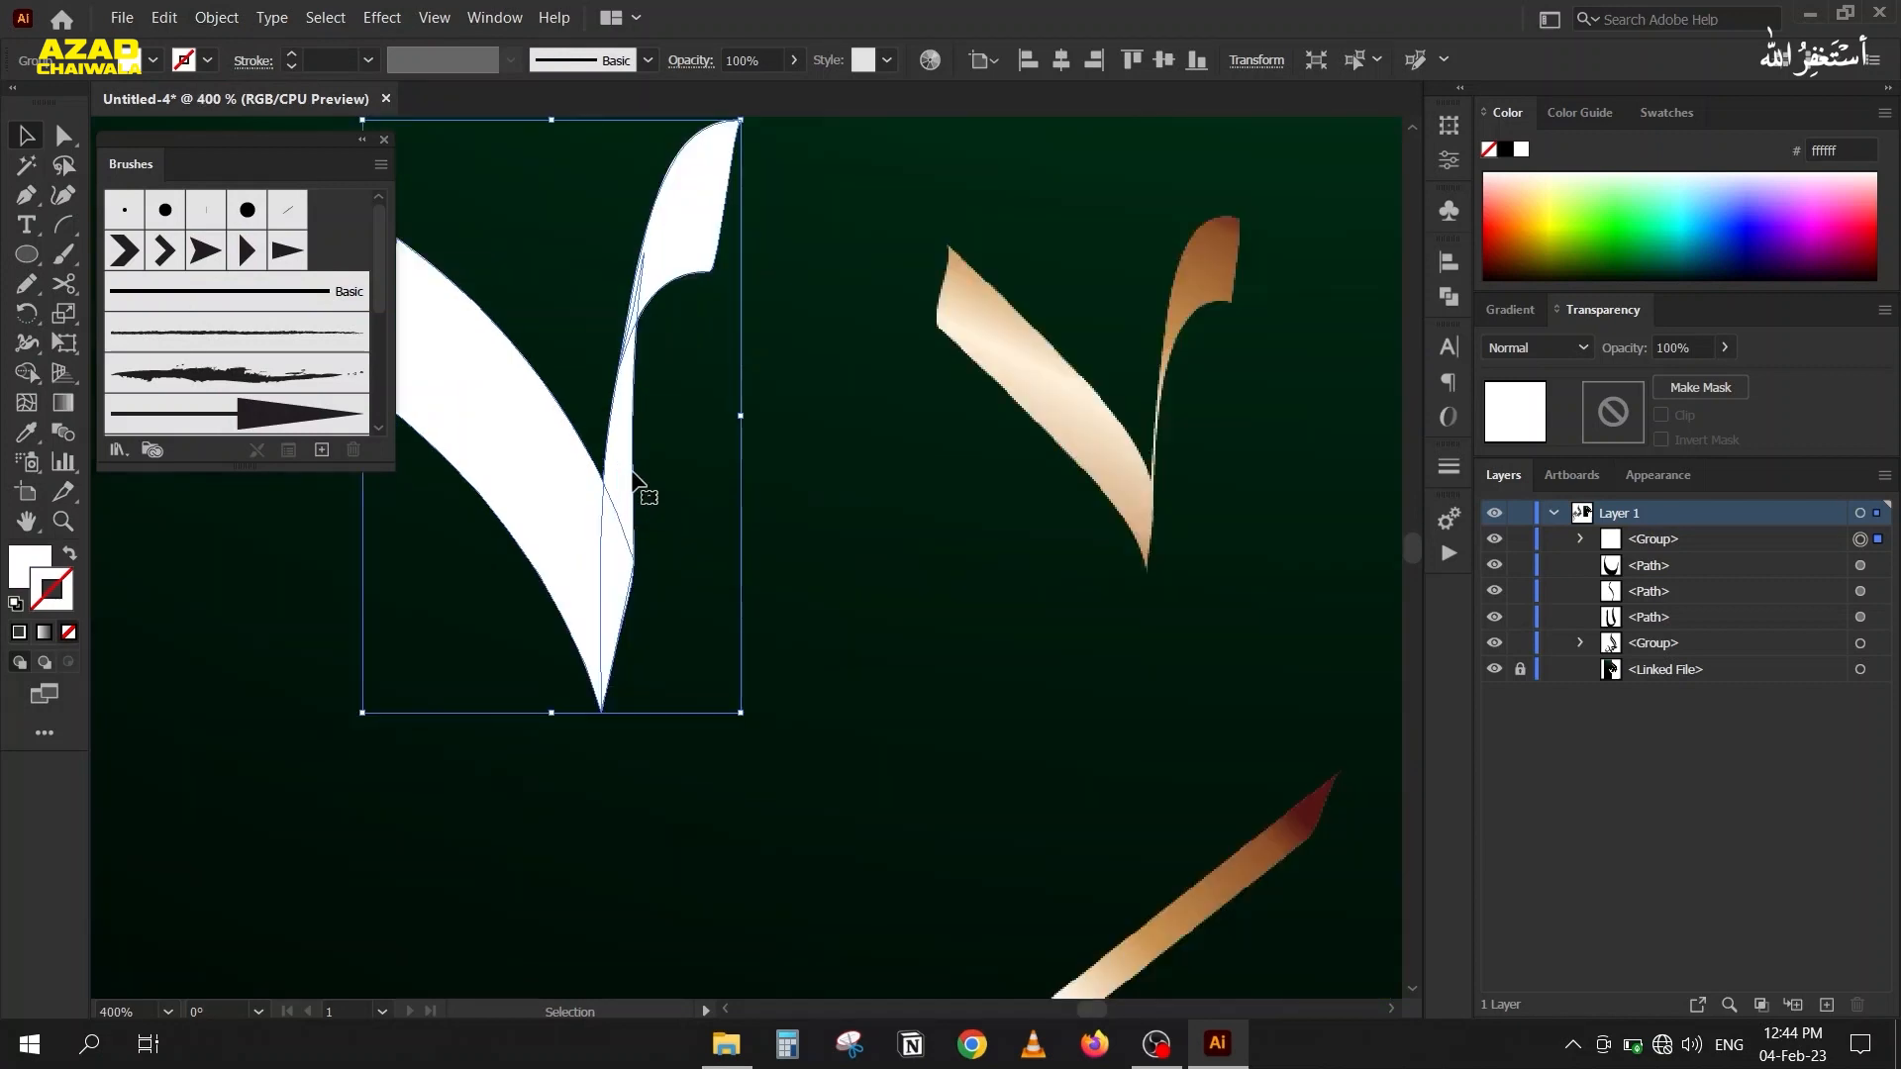
pyautogui.click(1437, 303)
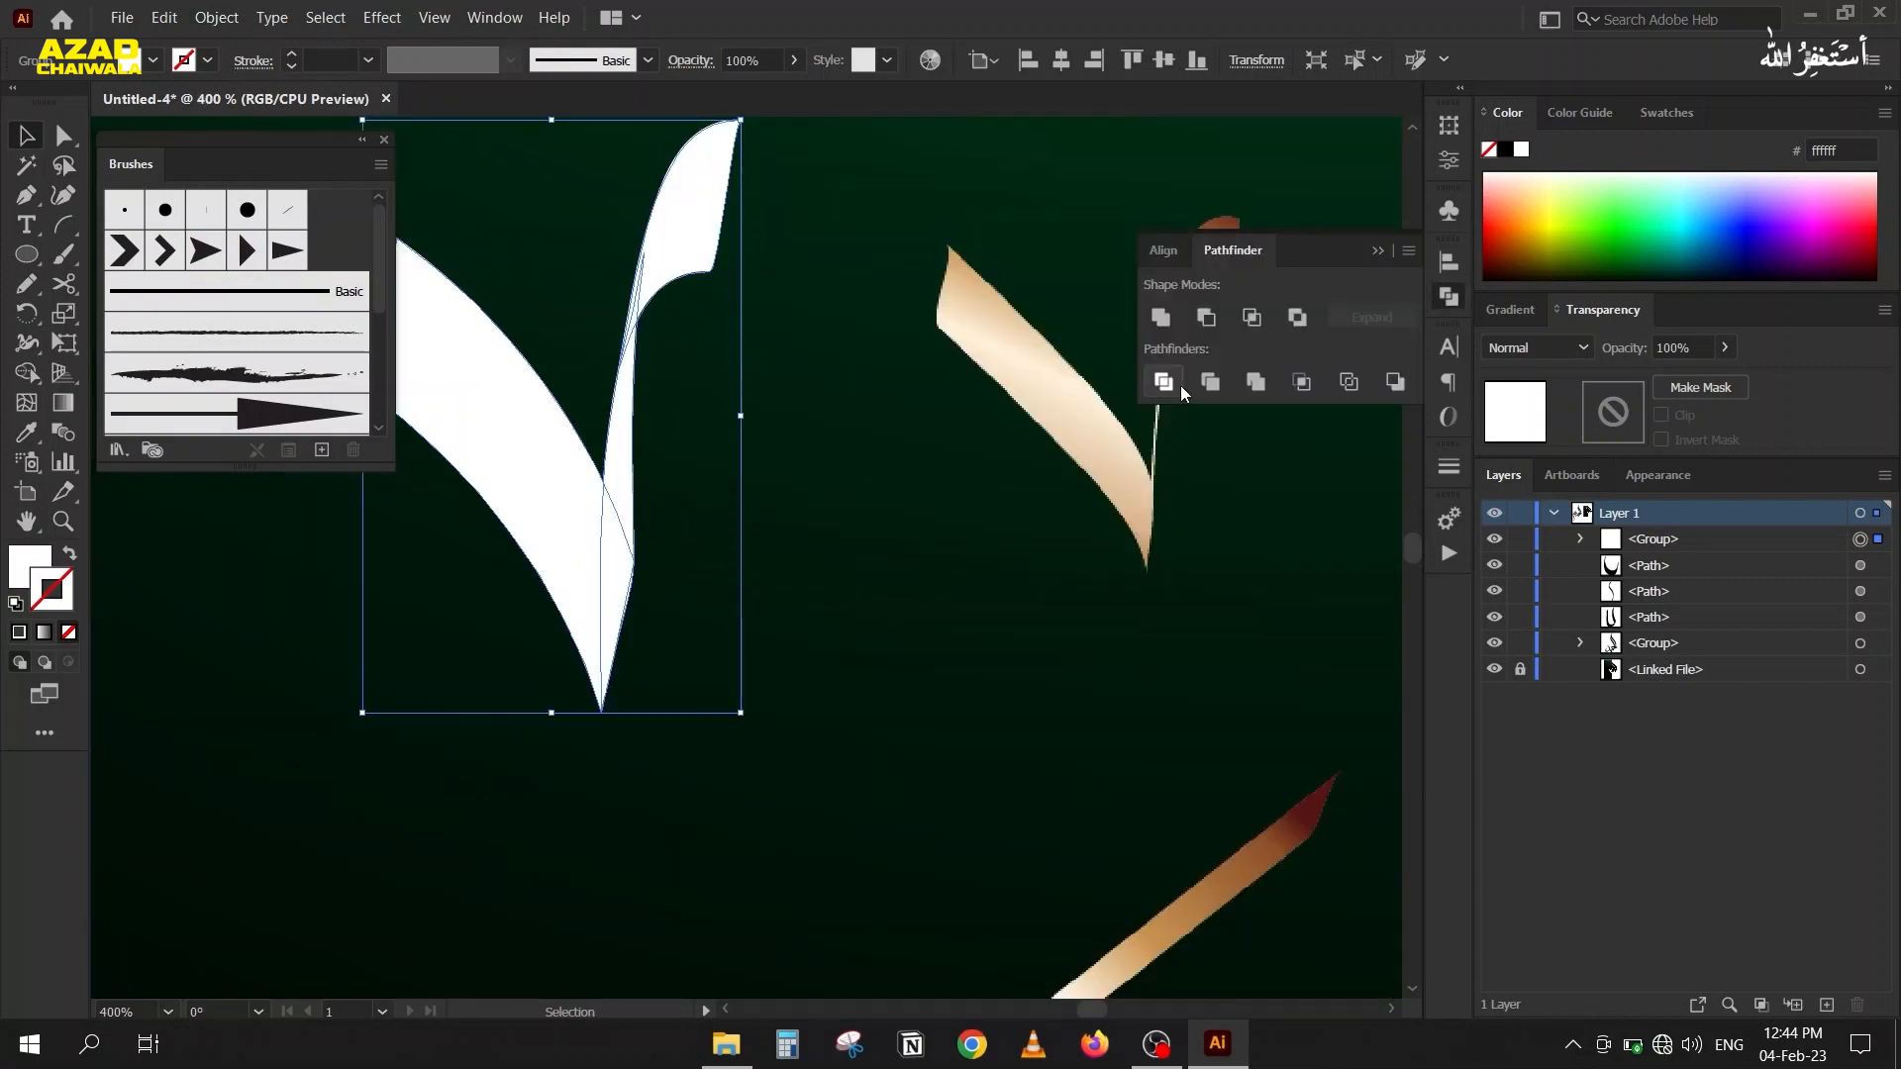
pyautogui.click(1169, 323)
pyautogui.click(1379, 251)
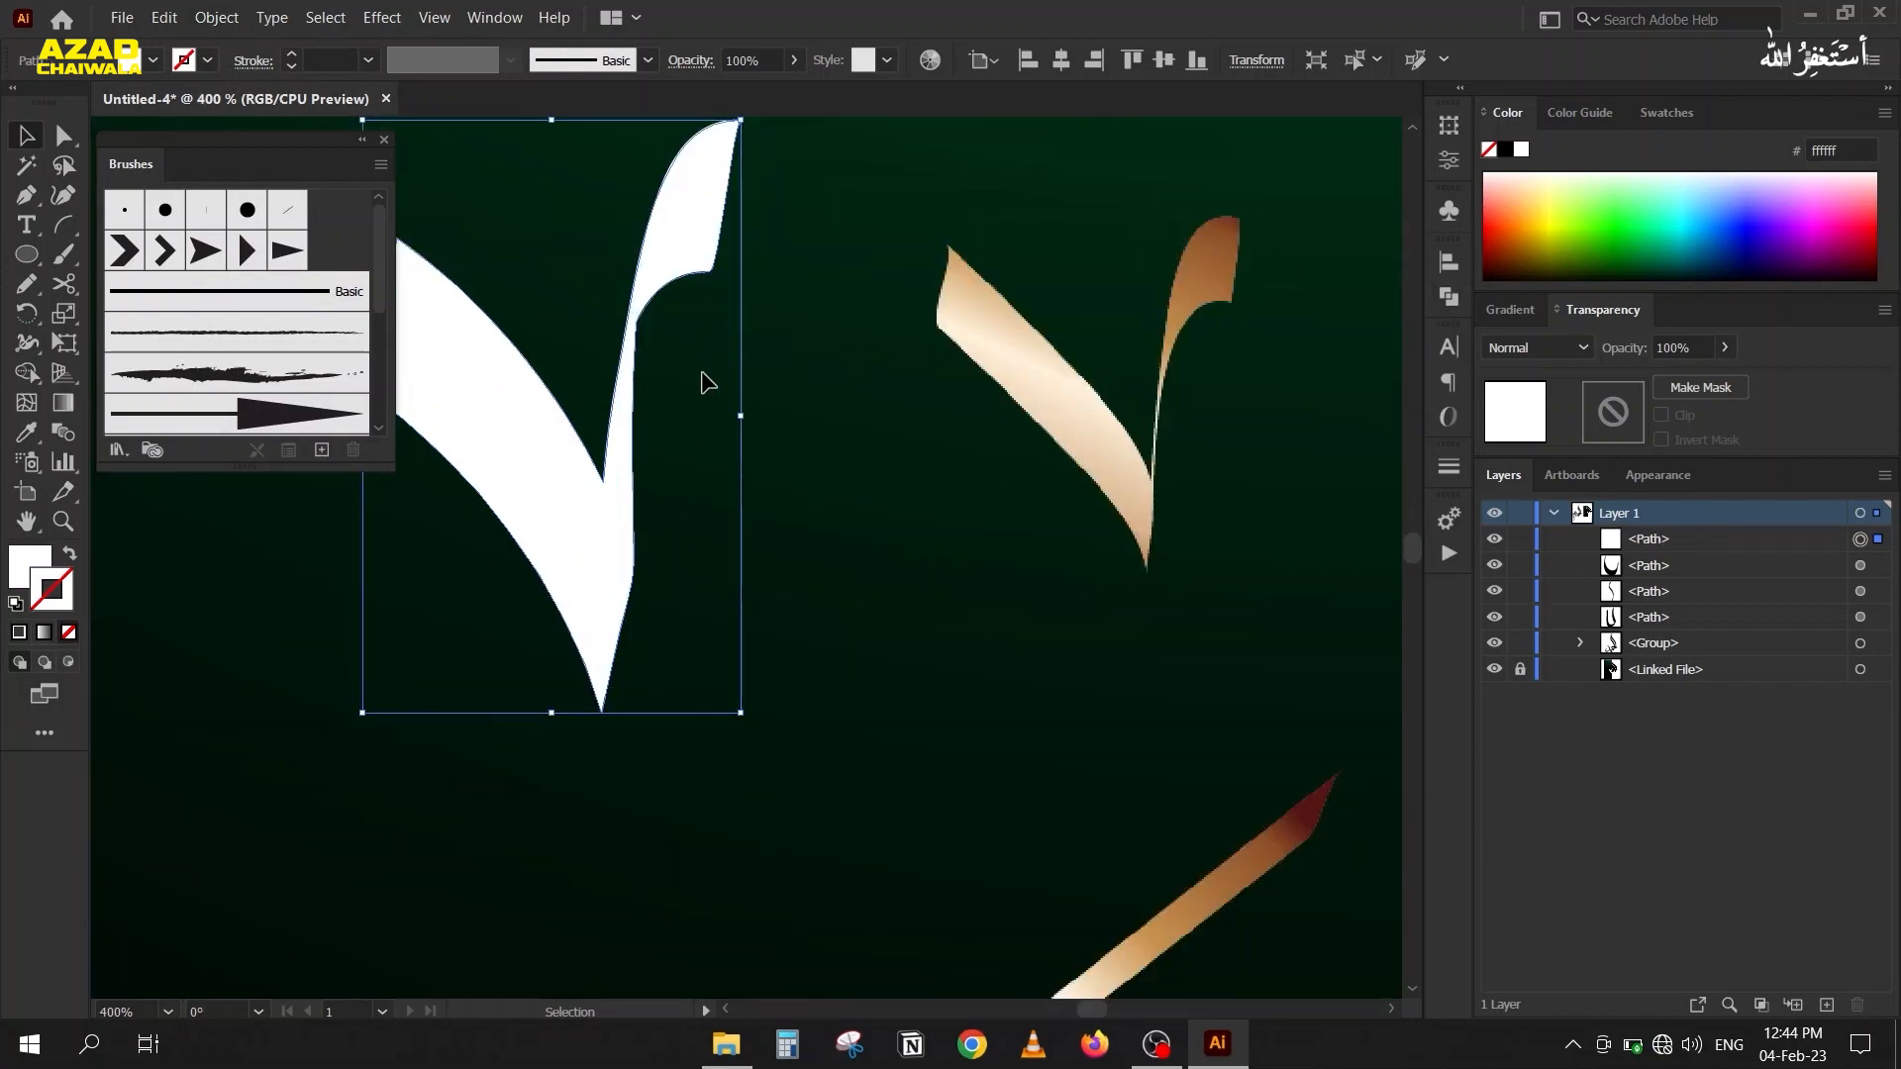
pyautogui.moveTo(538, 454); pyautogui.dragTo(626, 474)
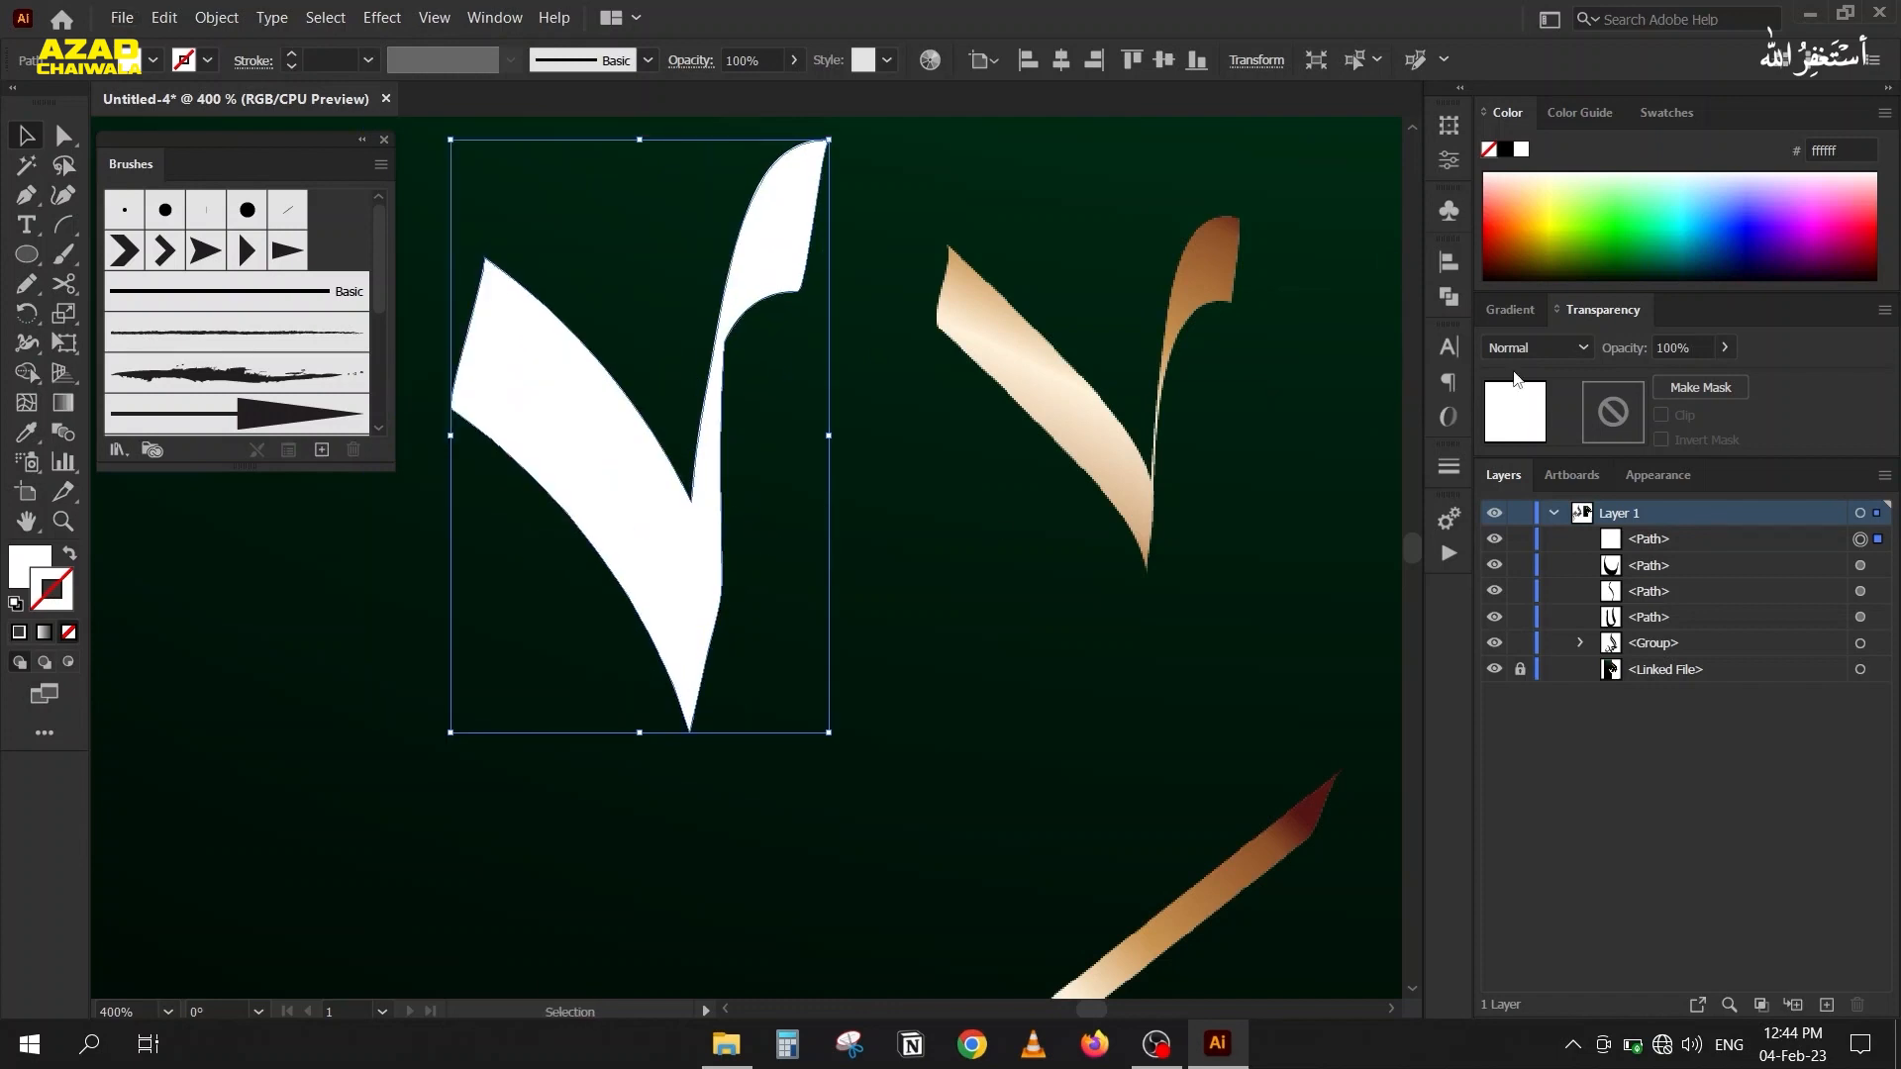
# Fill the white V-shaped mark with a gold gradient from the Metals swatch library, leaving it without a stroke.
pyautogui.click(1662, 114)
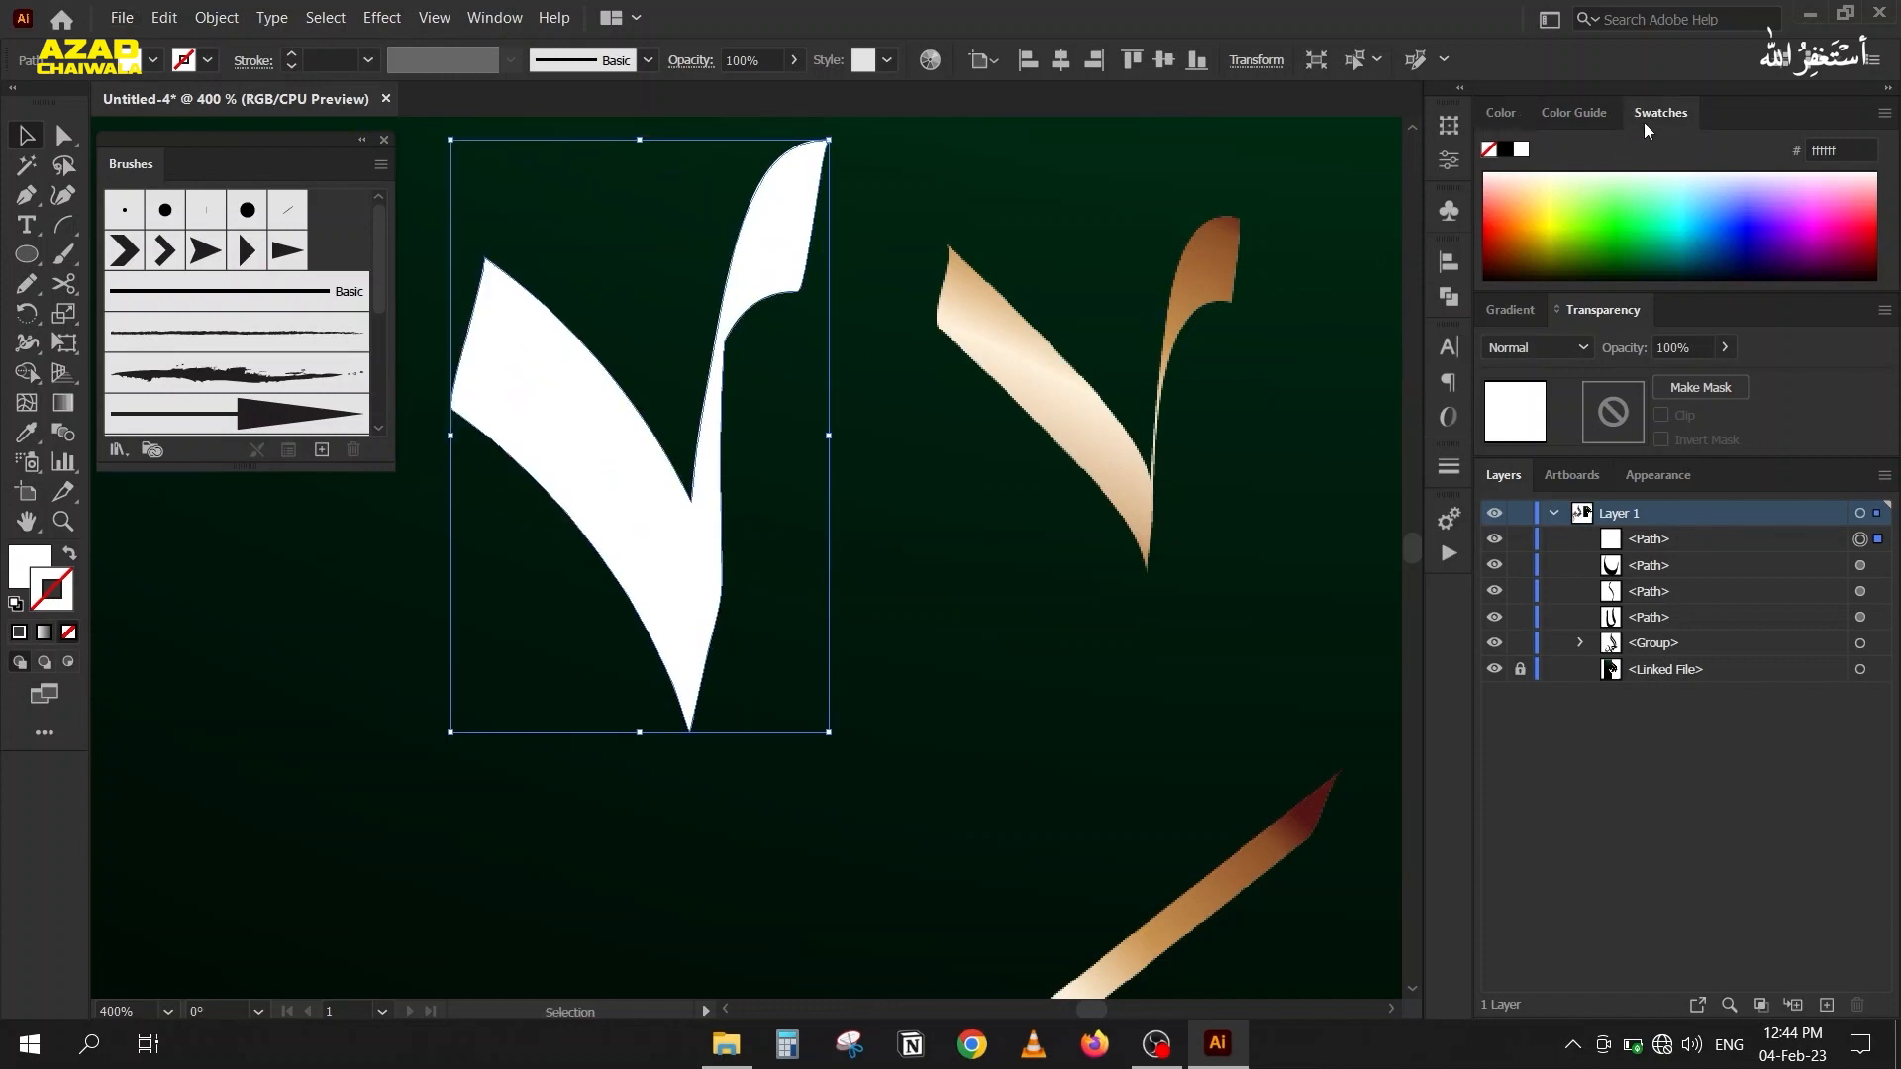
pyautogui.click(1492, 280)
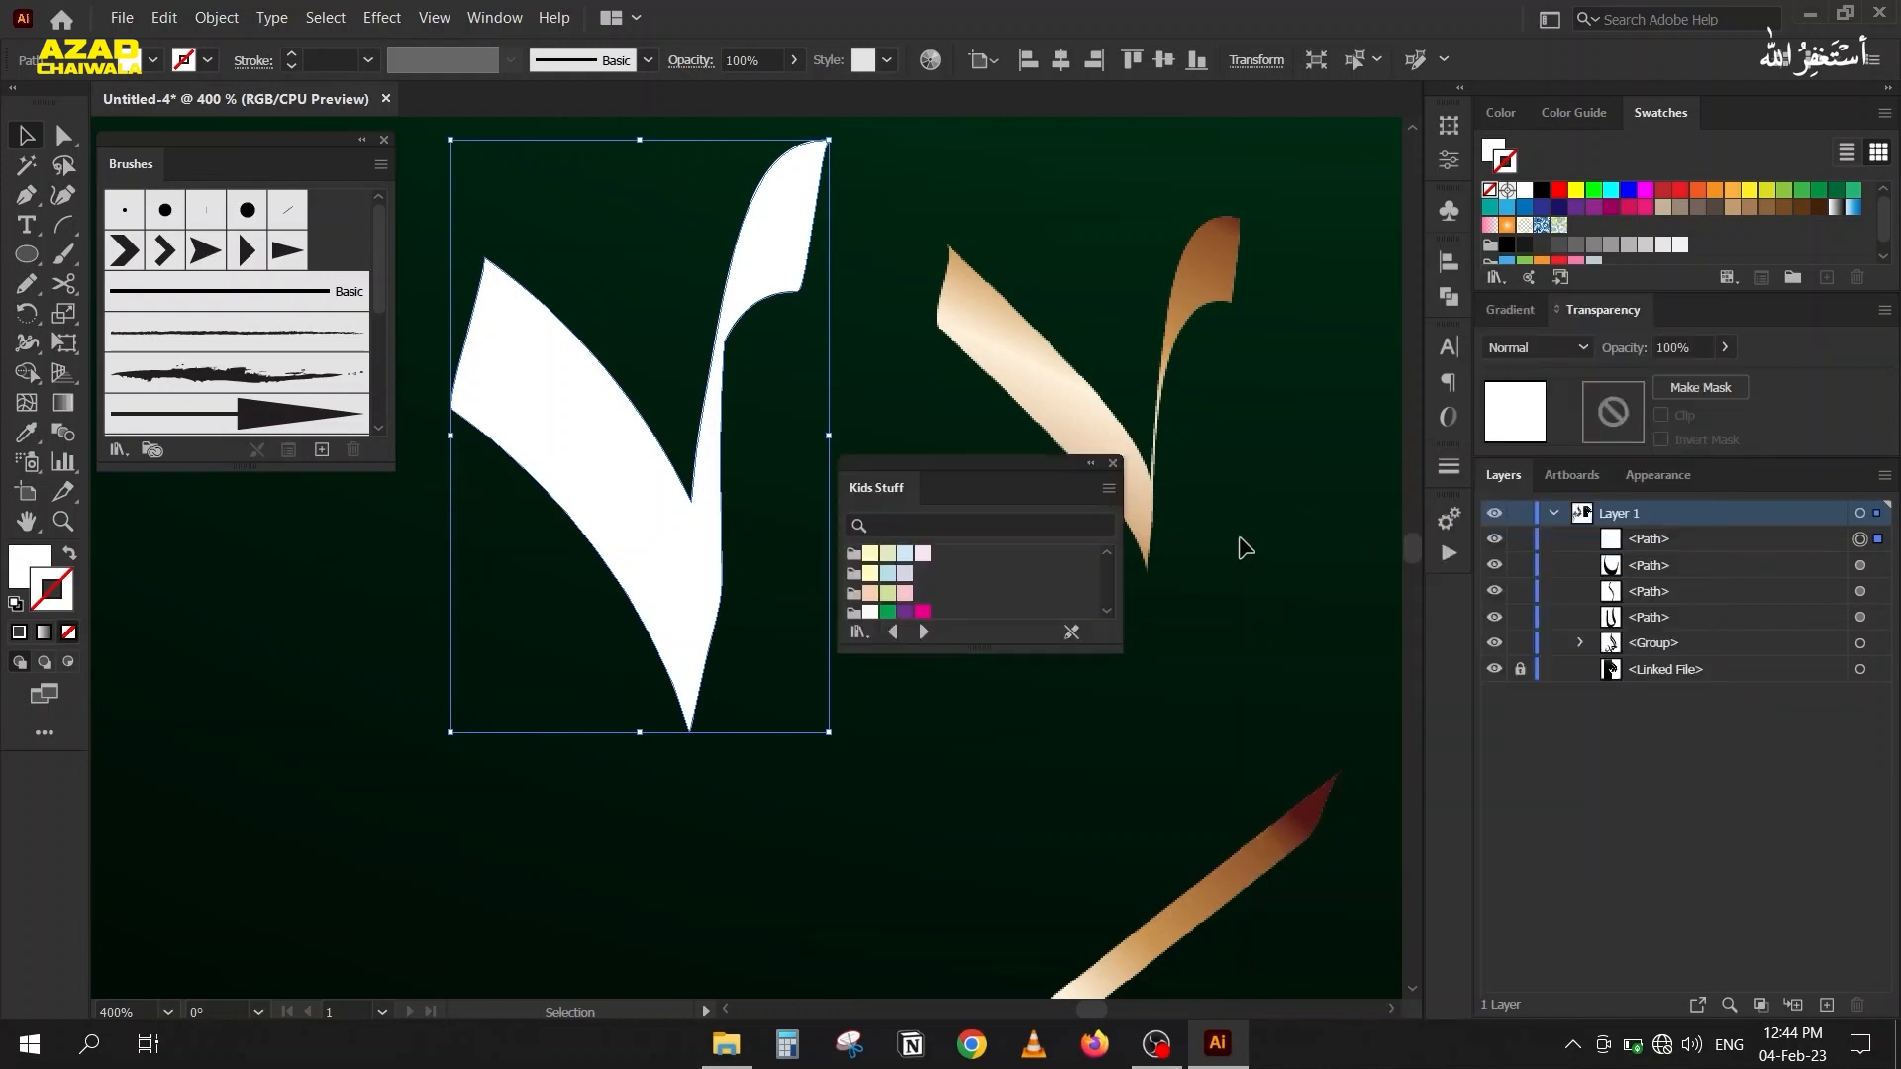
pyautogui.click(1113, 464)
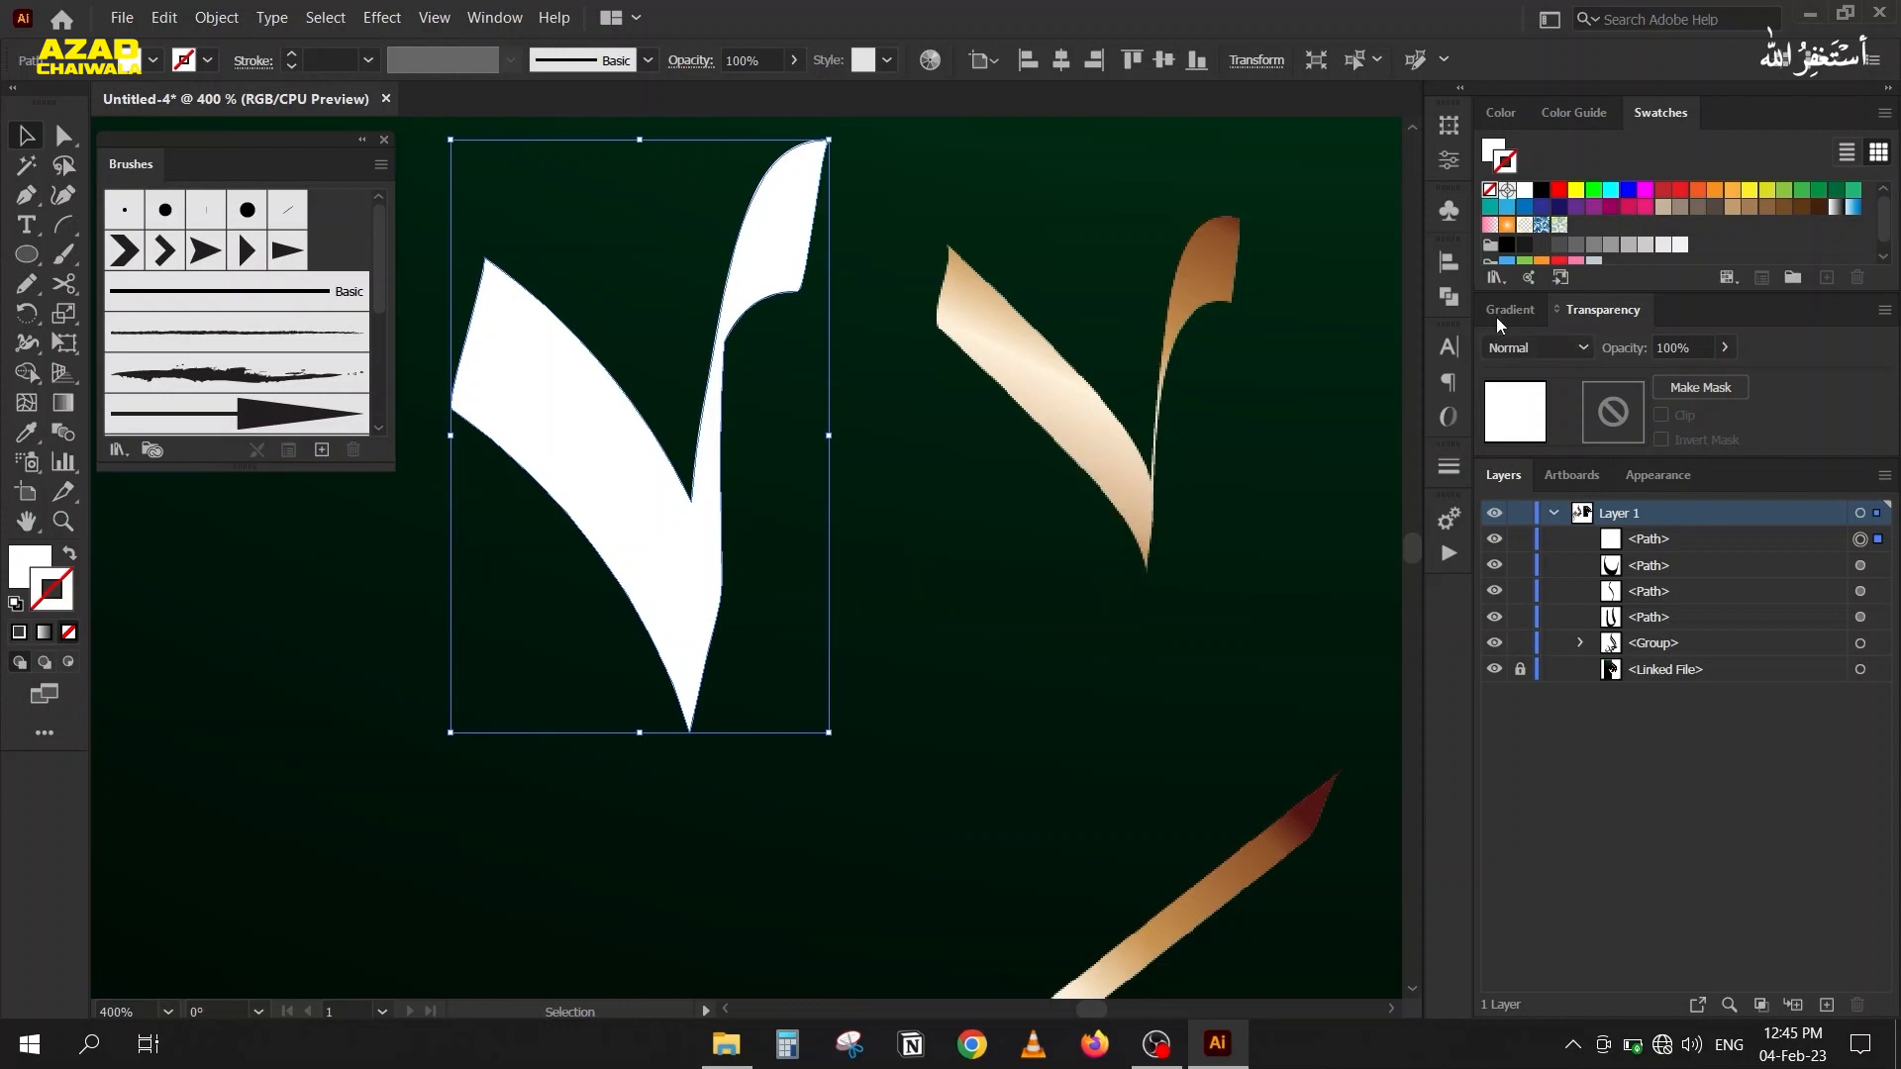
pyautogui.click(1500, 308)
pyautogui.click(1494, 278)
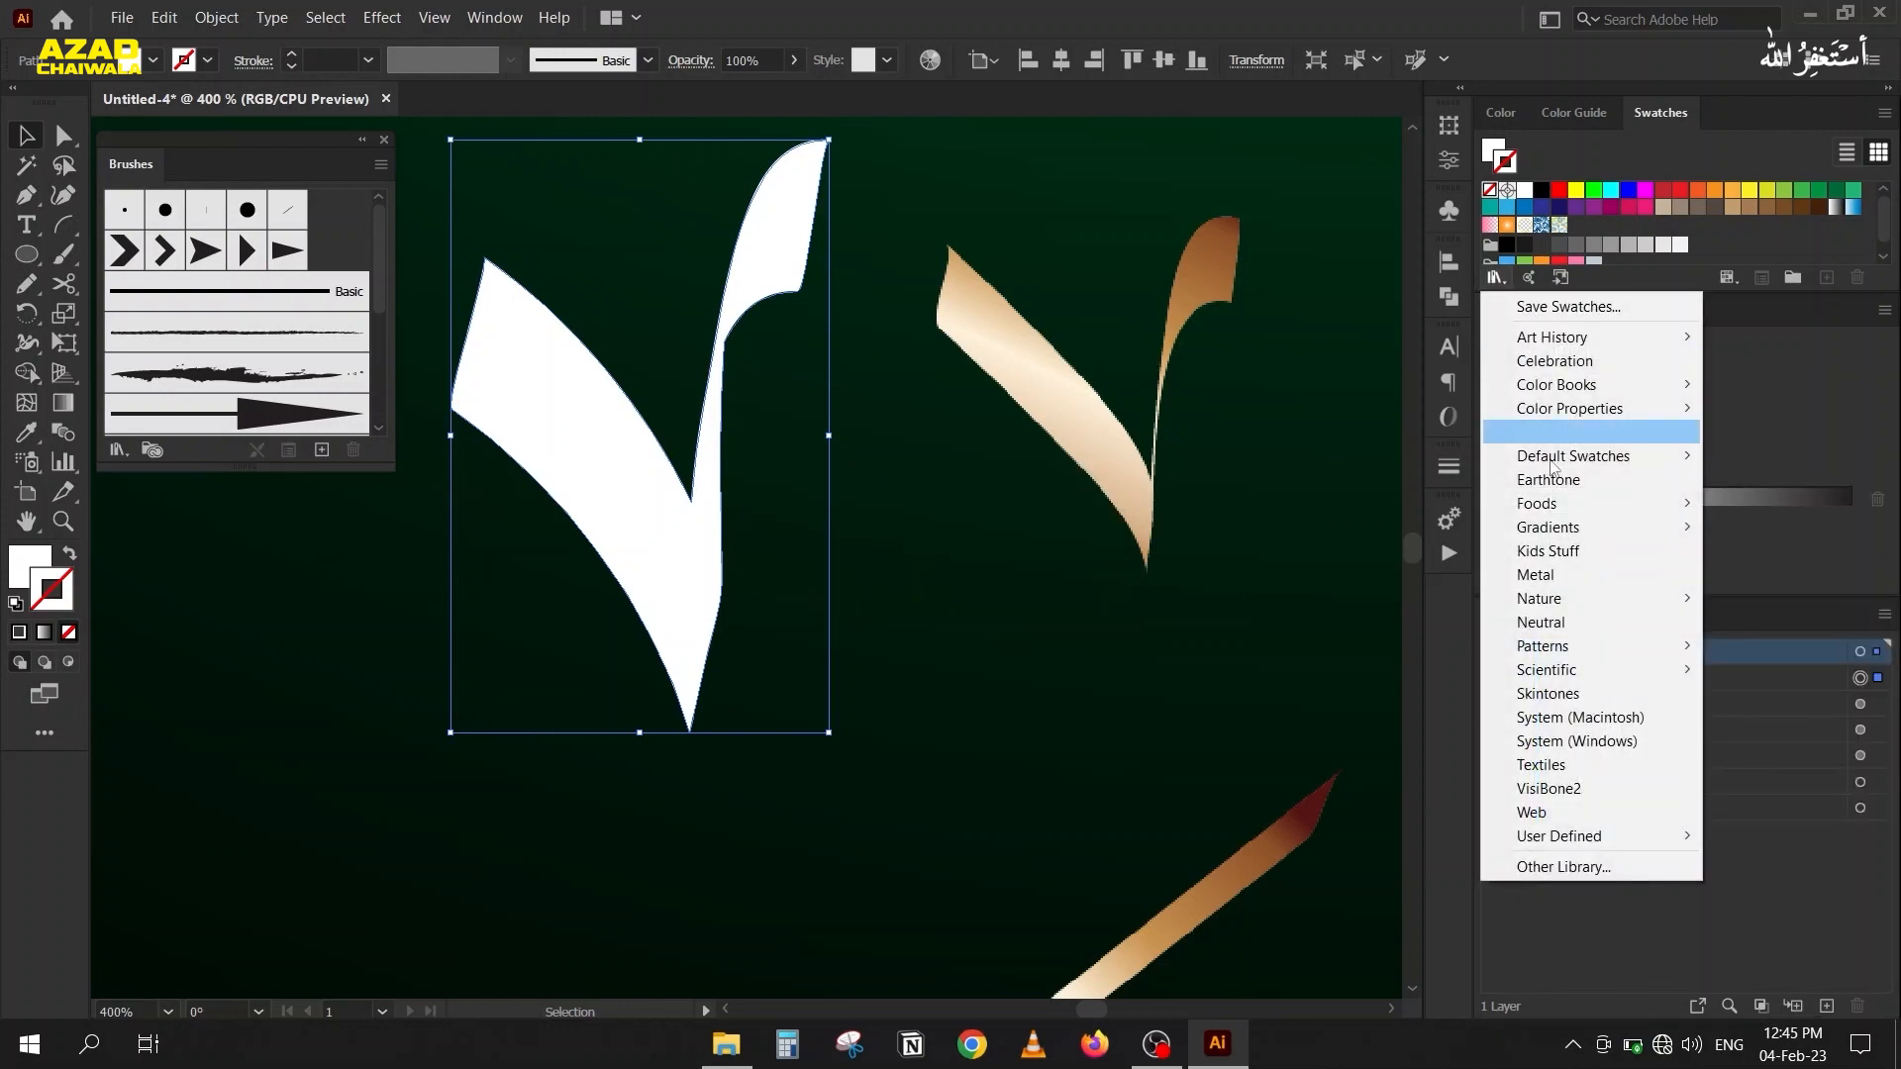
pyautogui.moveTo(1565, 528)
pyautogui.click(1384, 721)
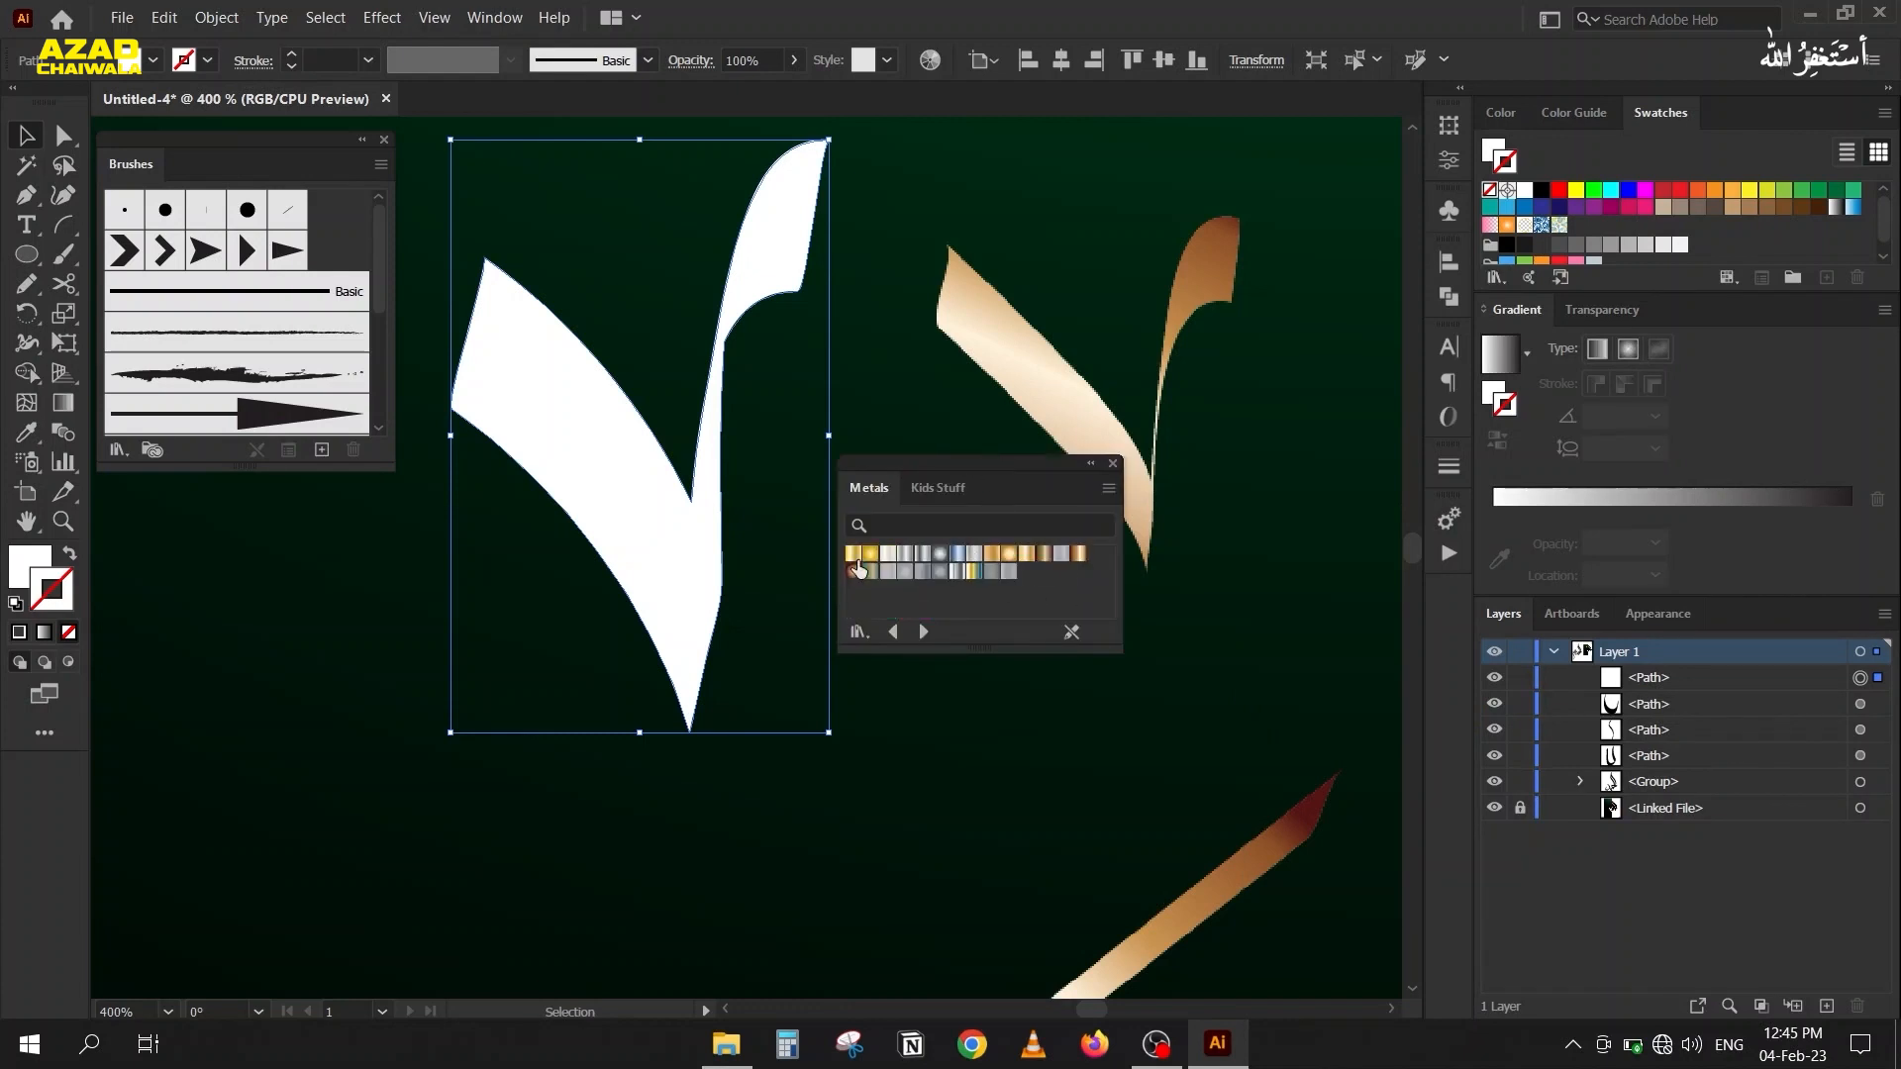
pyautogui.click(1086, 557)
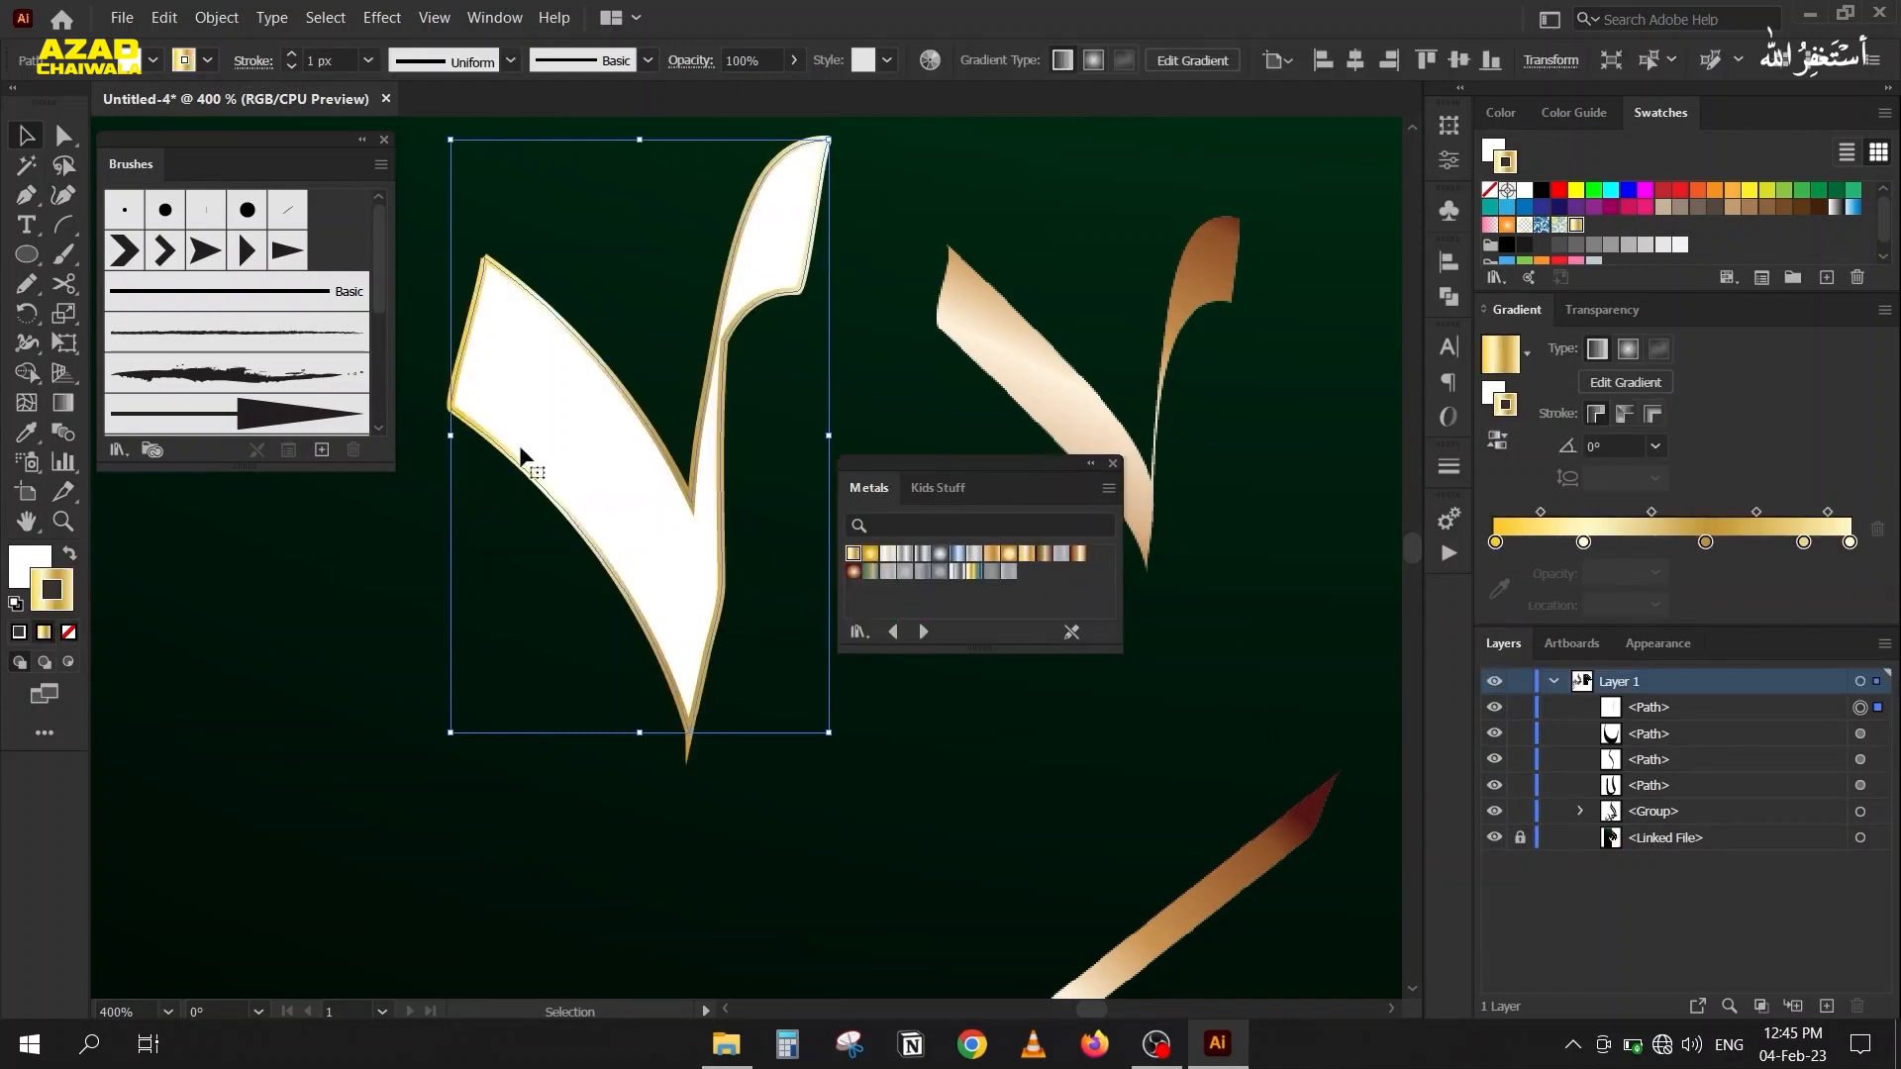
pyautogui.click(27, 560)
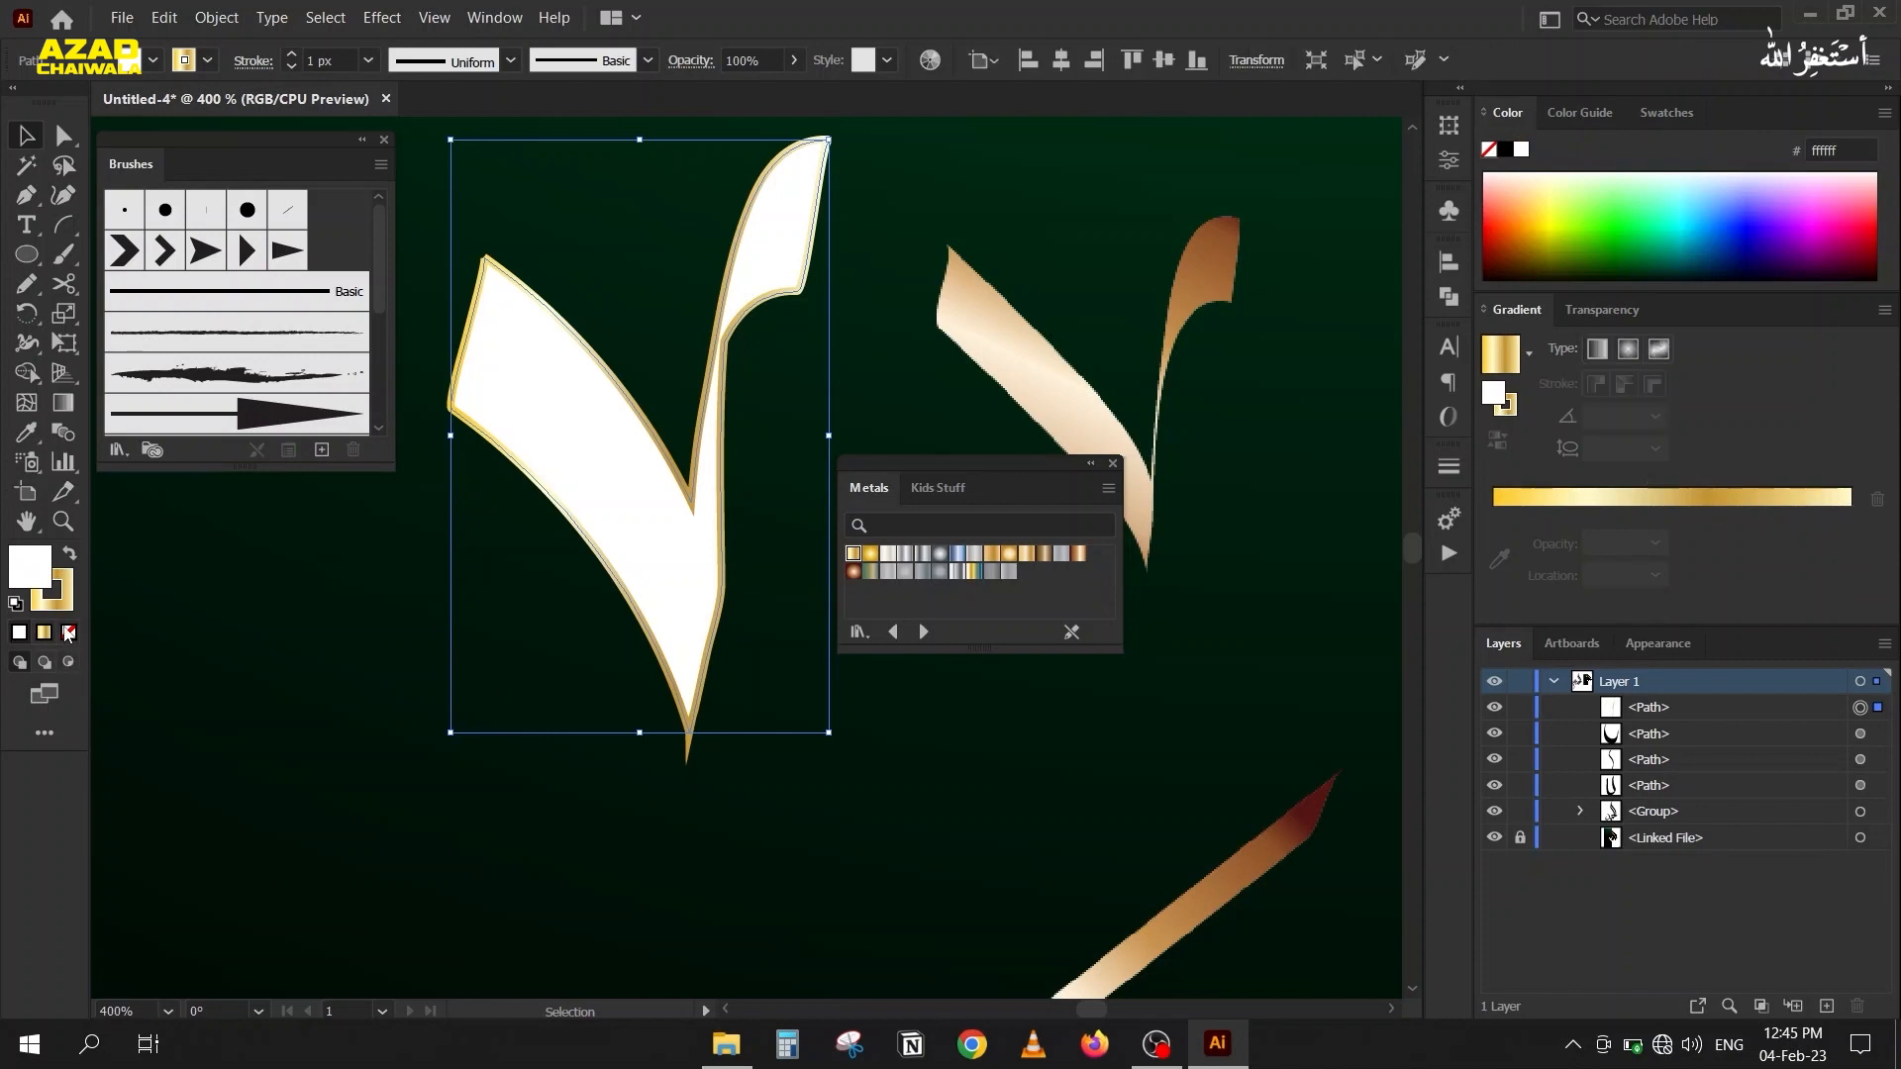
pyautogui.click(68, 631)
pyautogui.click(71, 556)
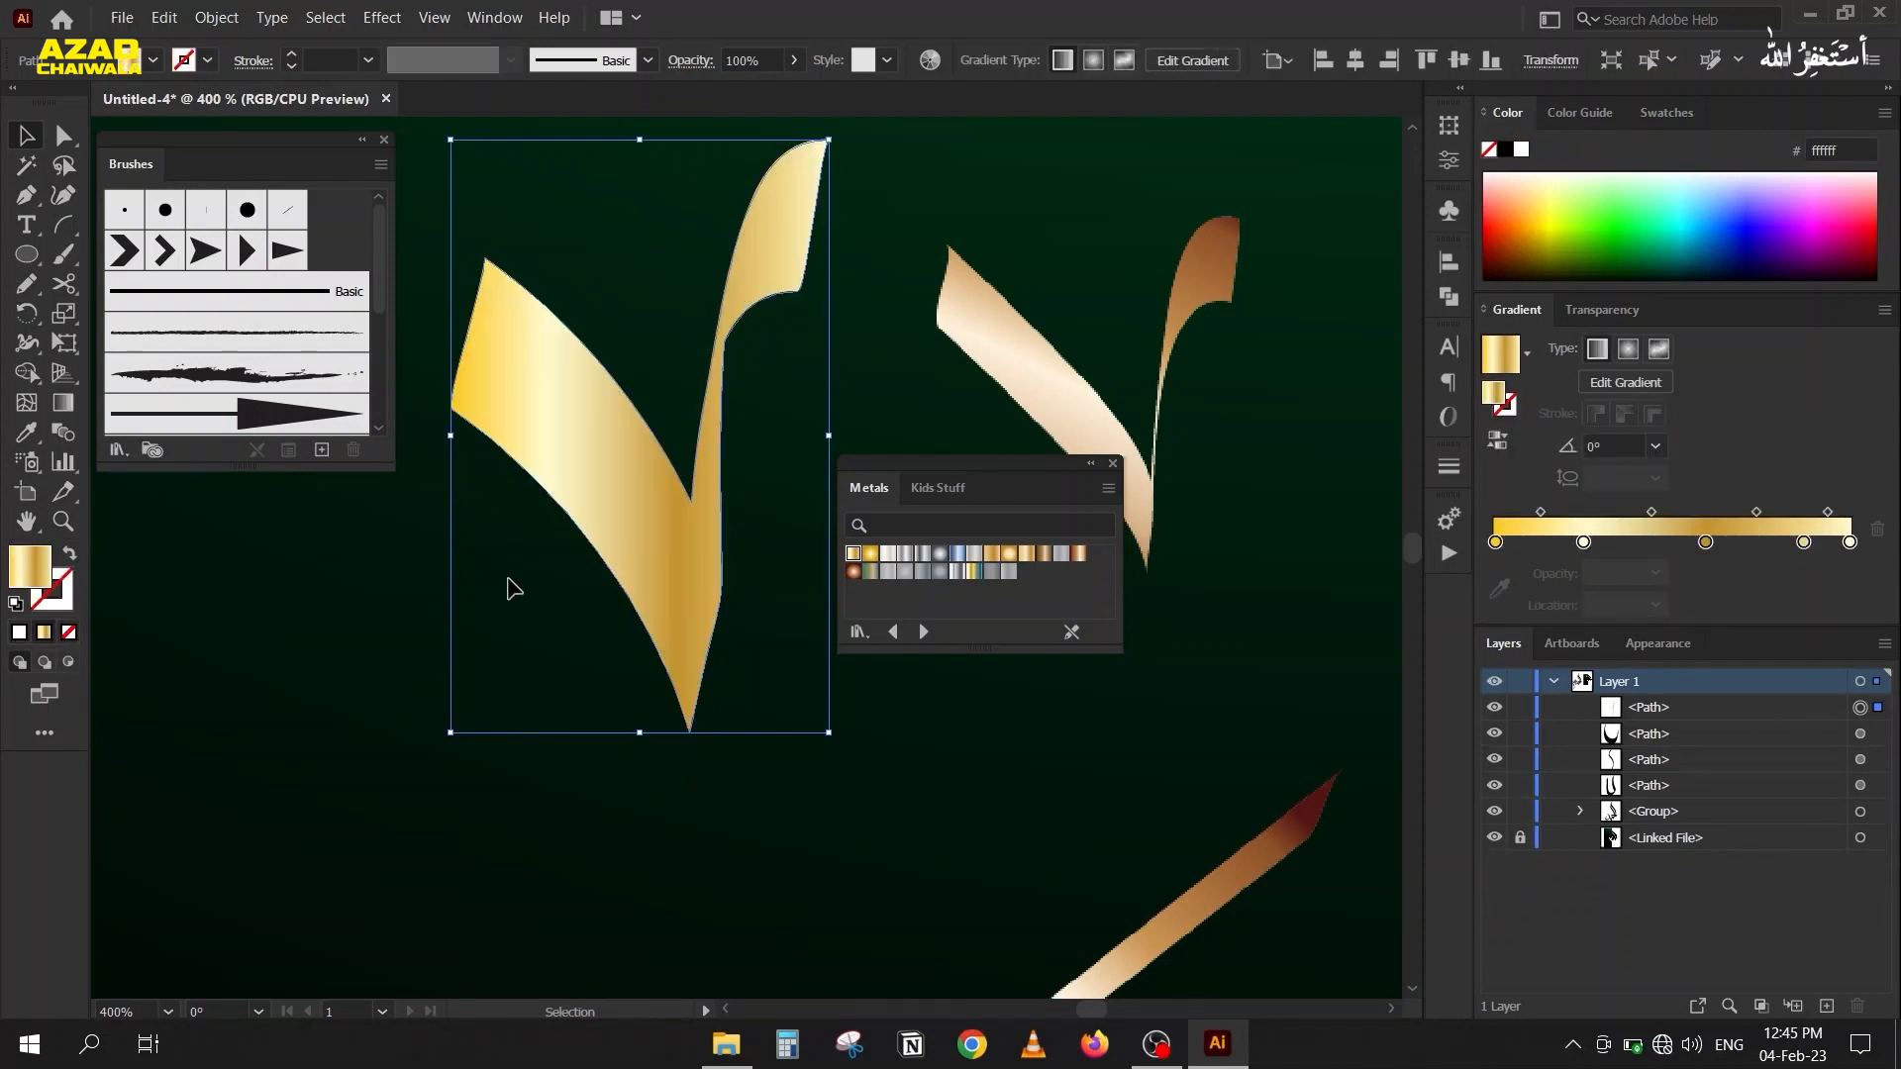
# Close the Metals swatch library and delete the gold V-shaped mark beside the reference.
pyautogui.hotkey('ctrl', '-')
pyautogui.hotkey('ctrl', '-')
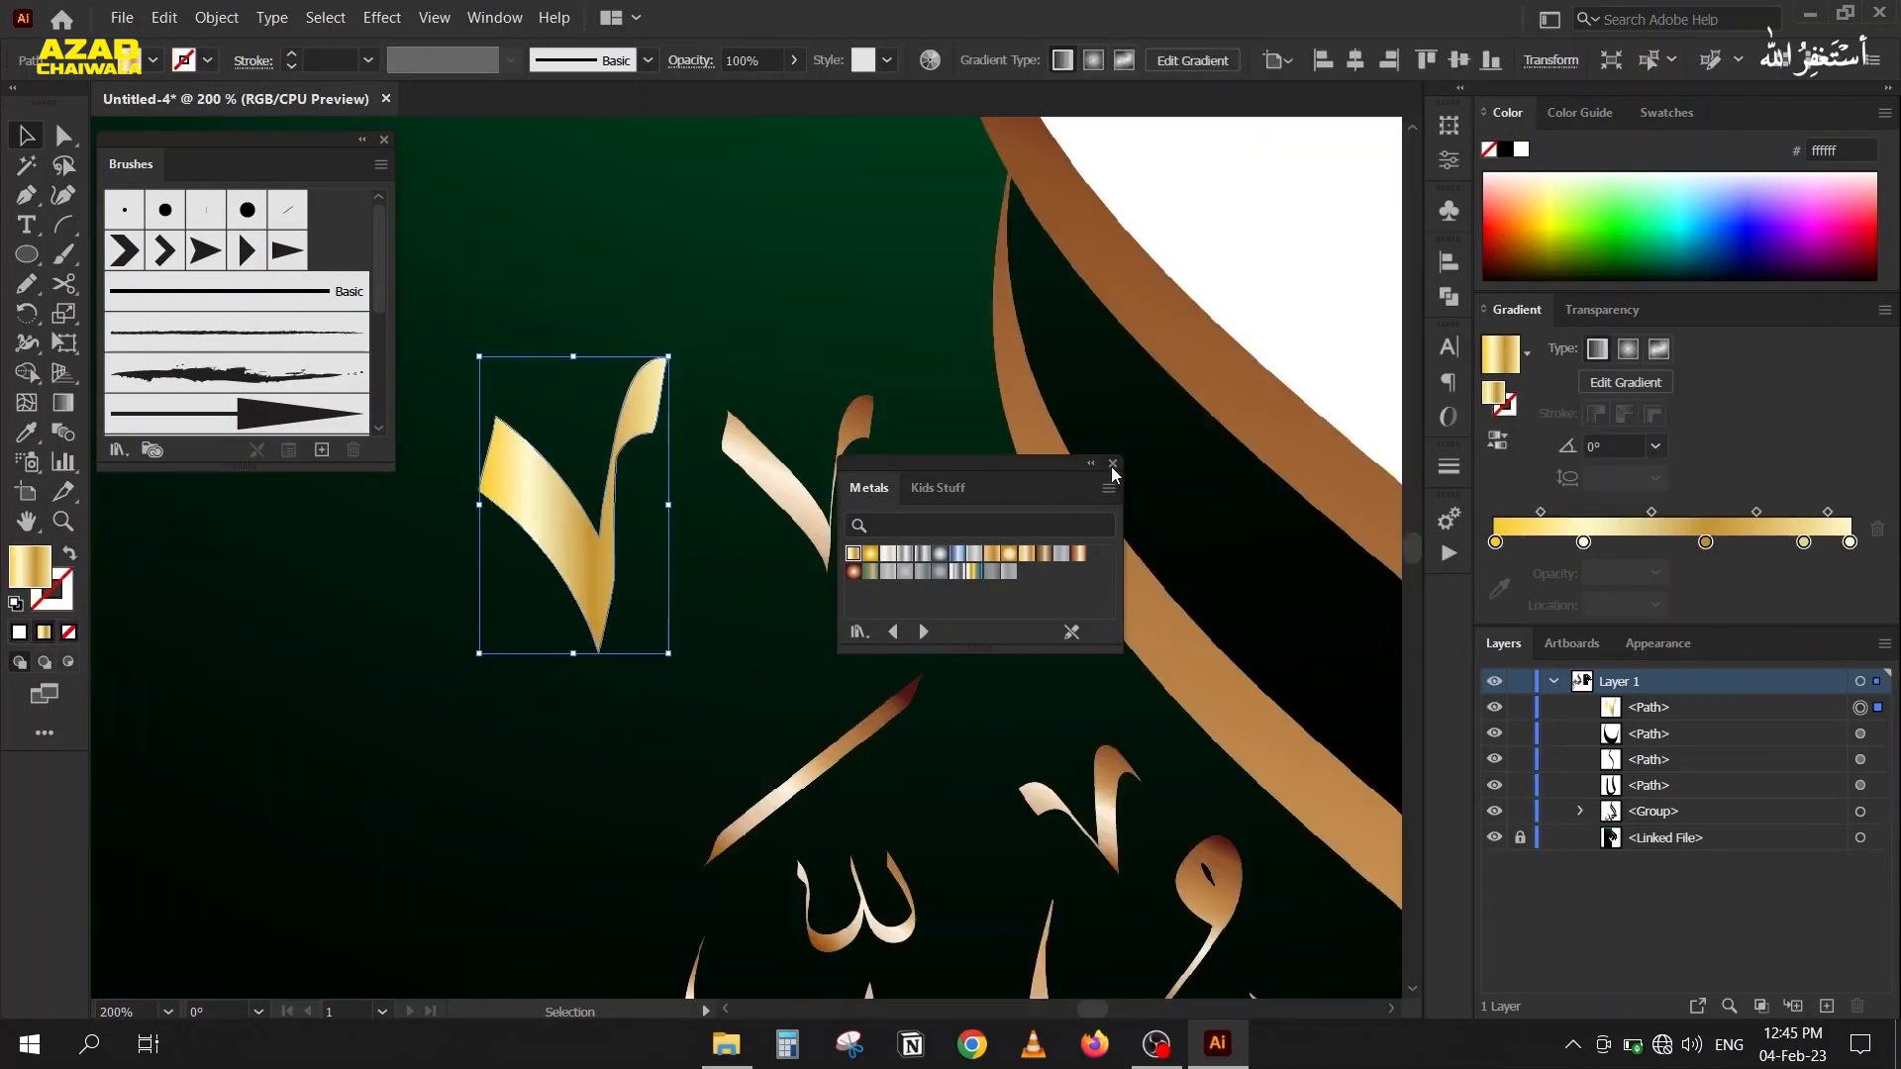
pyautogui.click(1113, 464)
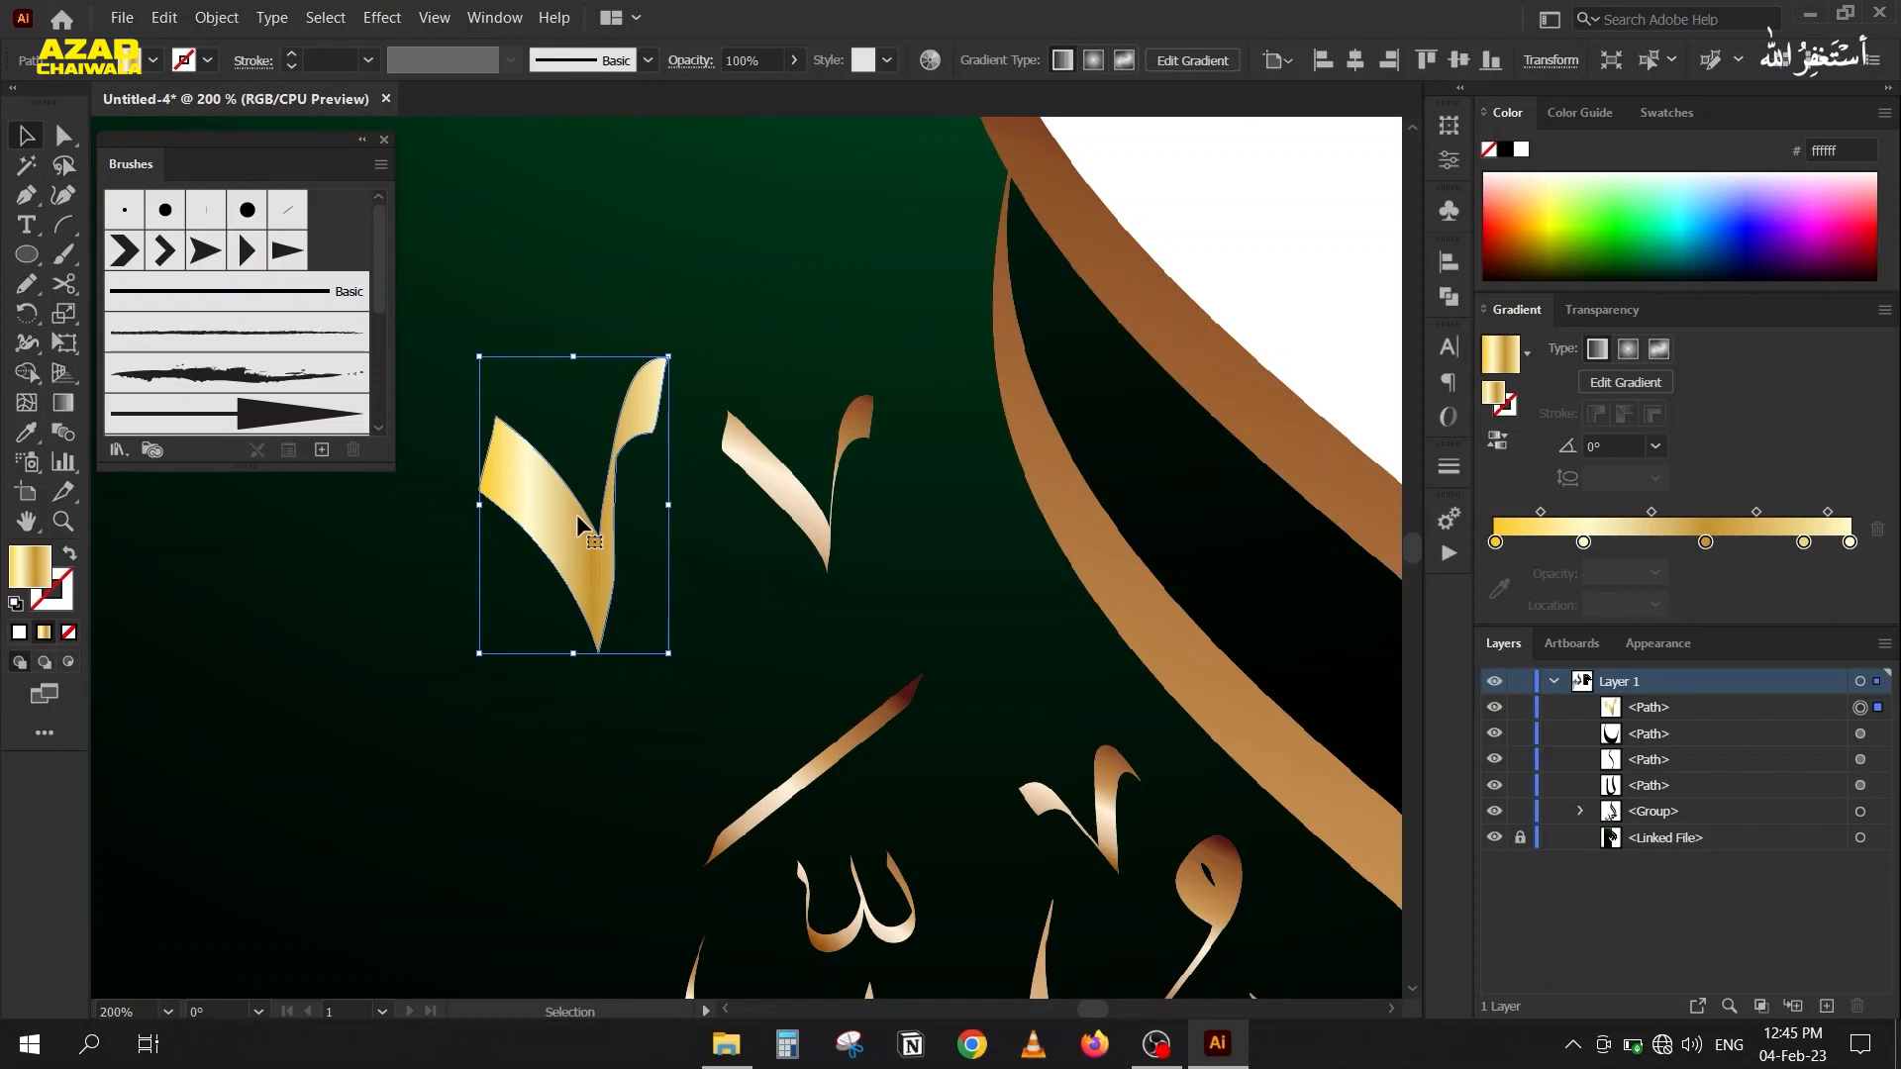
pyautogui.press('Delete')
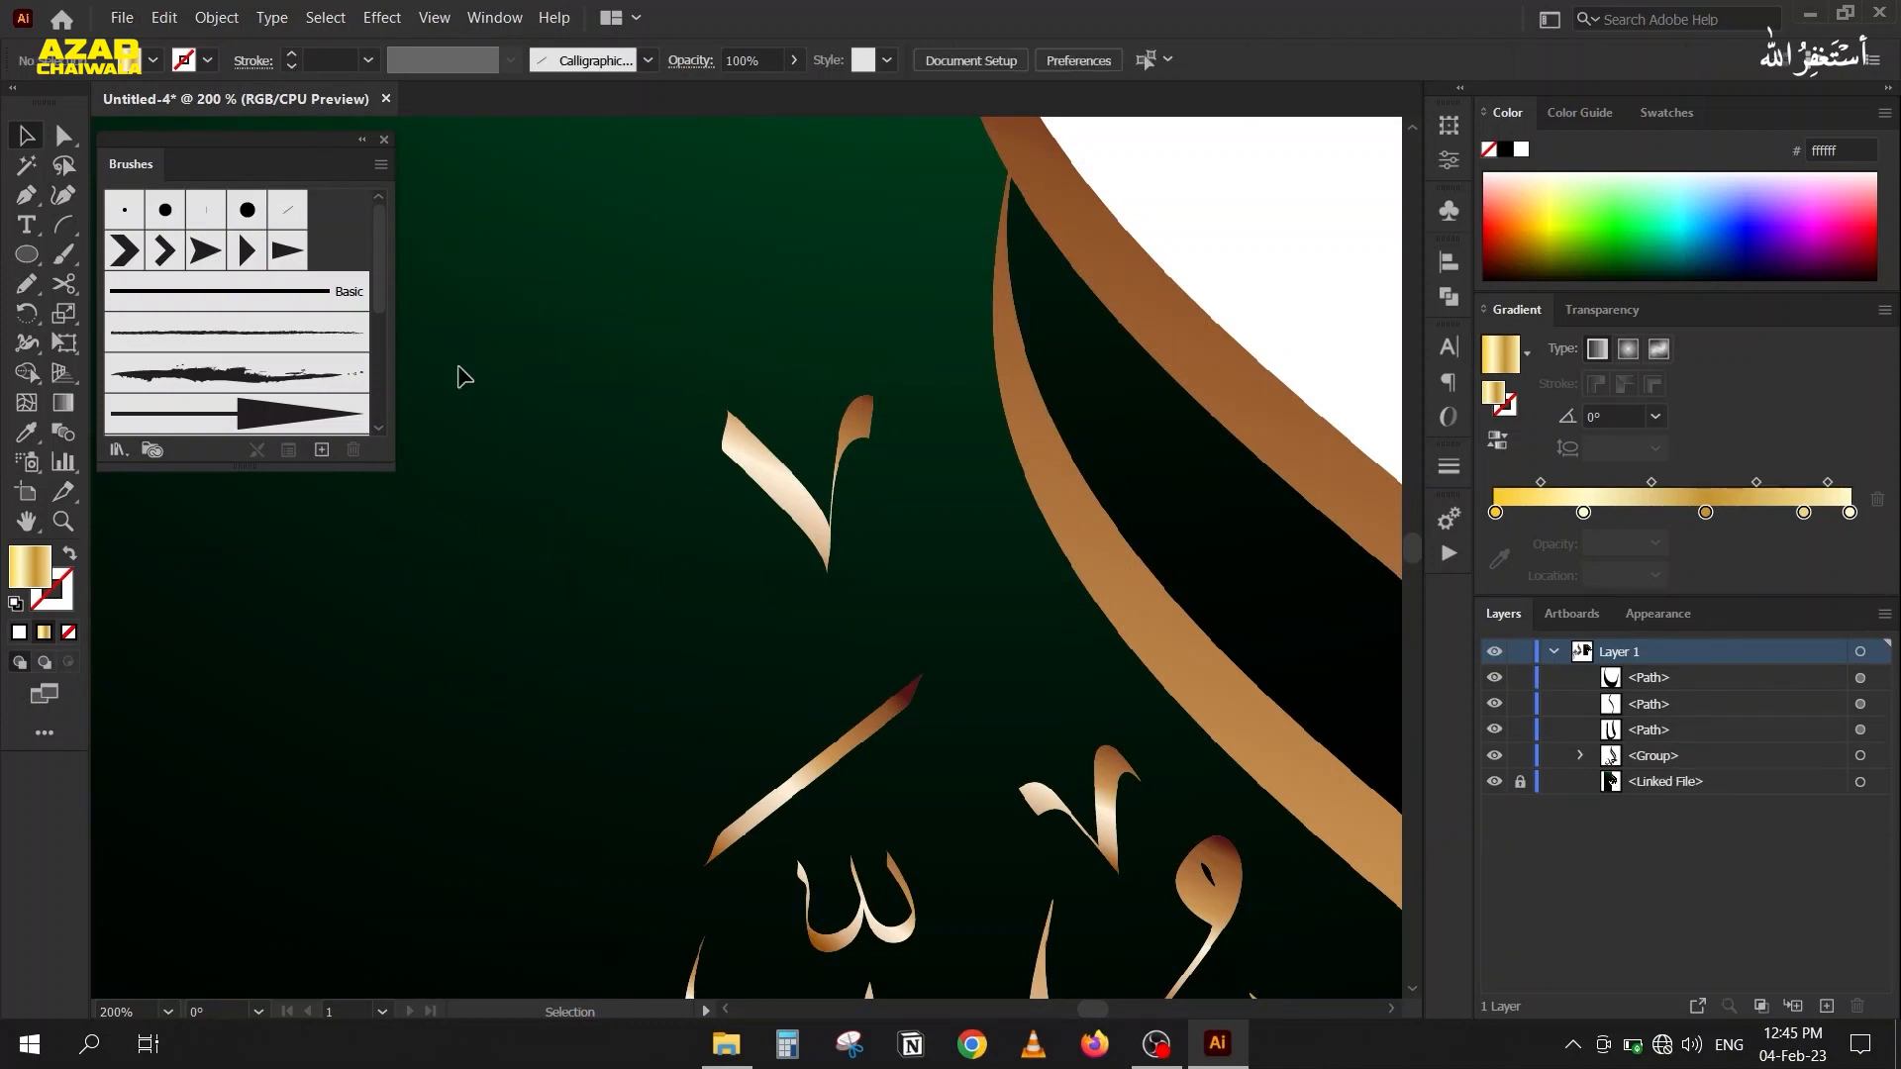
# Select all the black calligraphy brush strokes and expand their appearance into filled shapes.
pyautogui.scroll(-3, 663, 481)
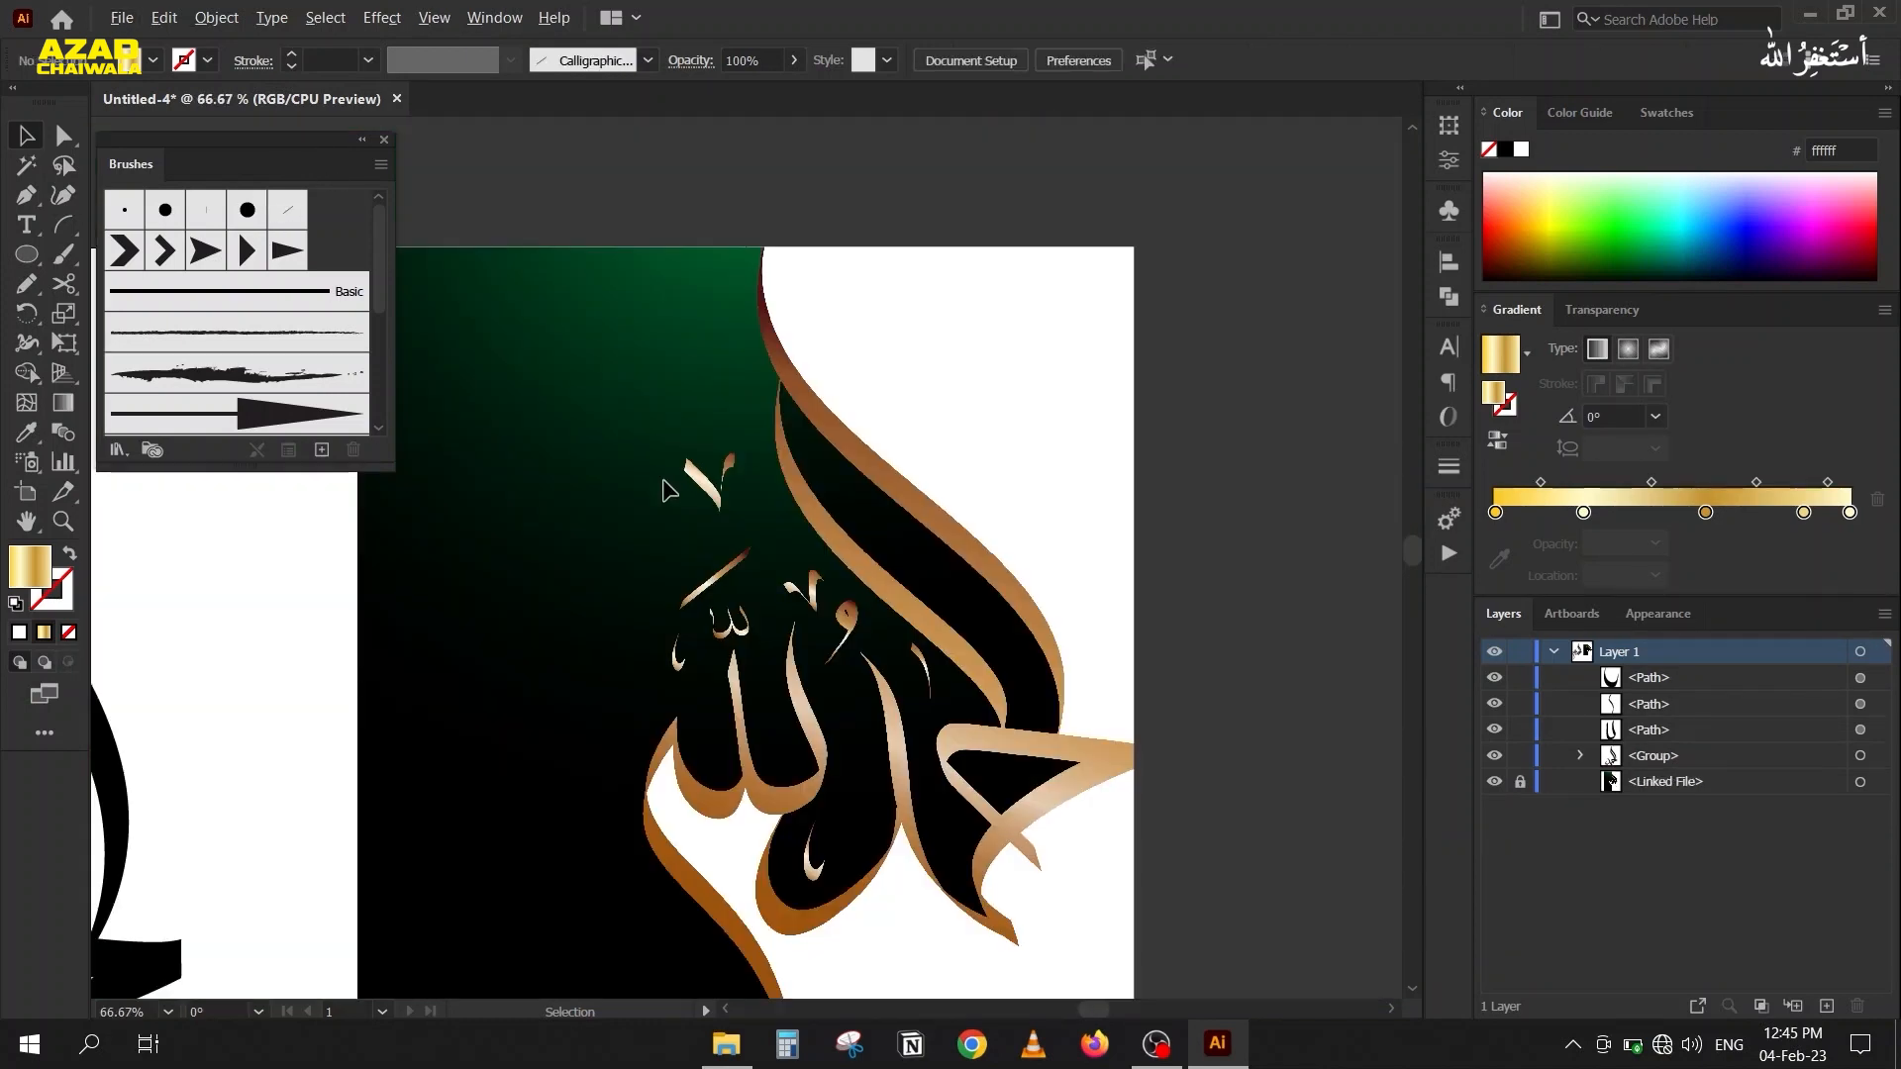
pyautogui.moveTo(426, 681); pyautogui.dragTo(878, 479)
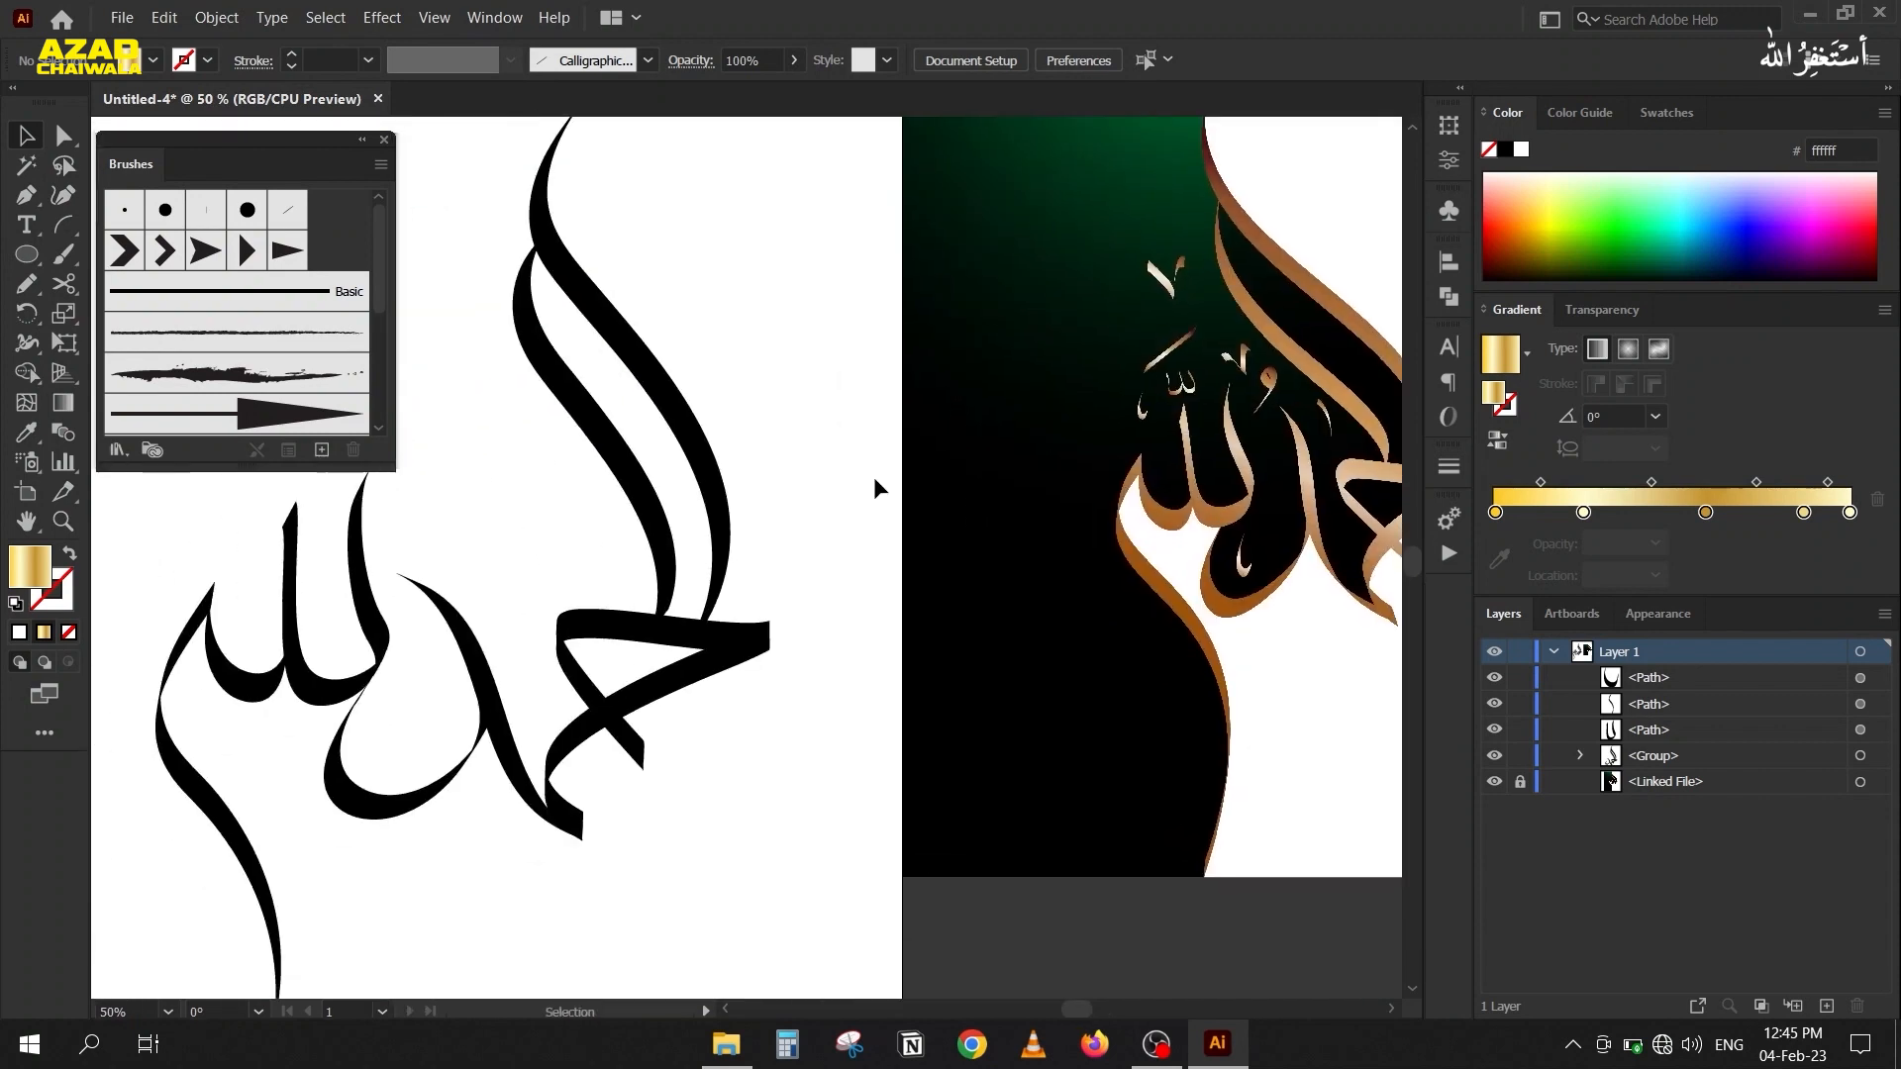
pyautogui.scroll(-1, 878, 479)
pyautogui.moveTo(429, 343); pyautogui.dragTo(837, 753)
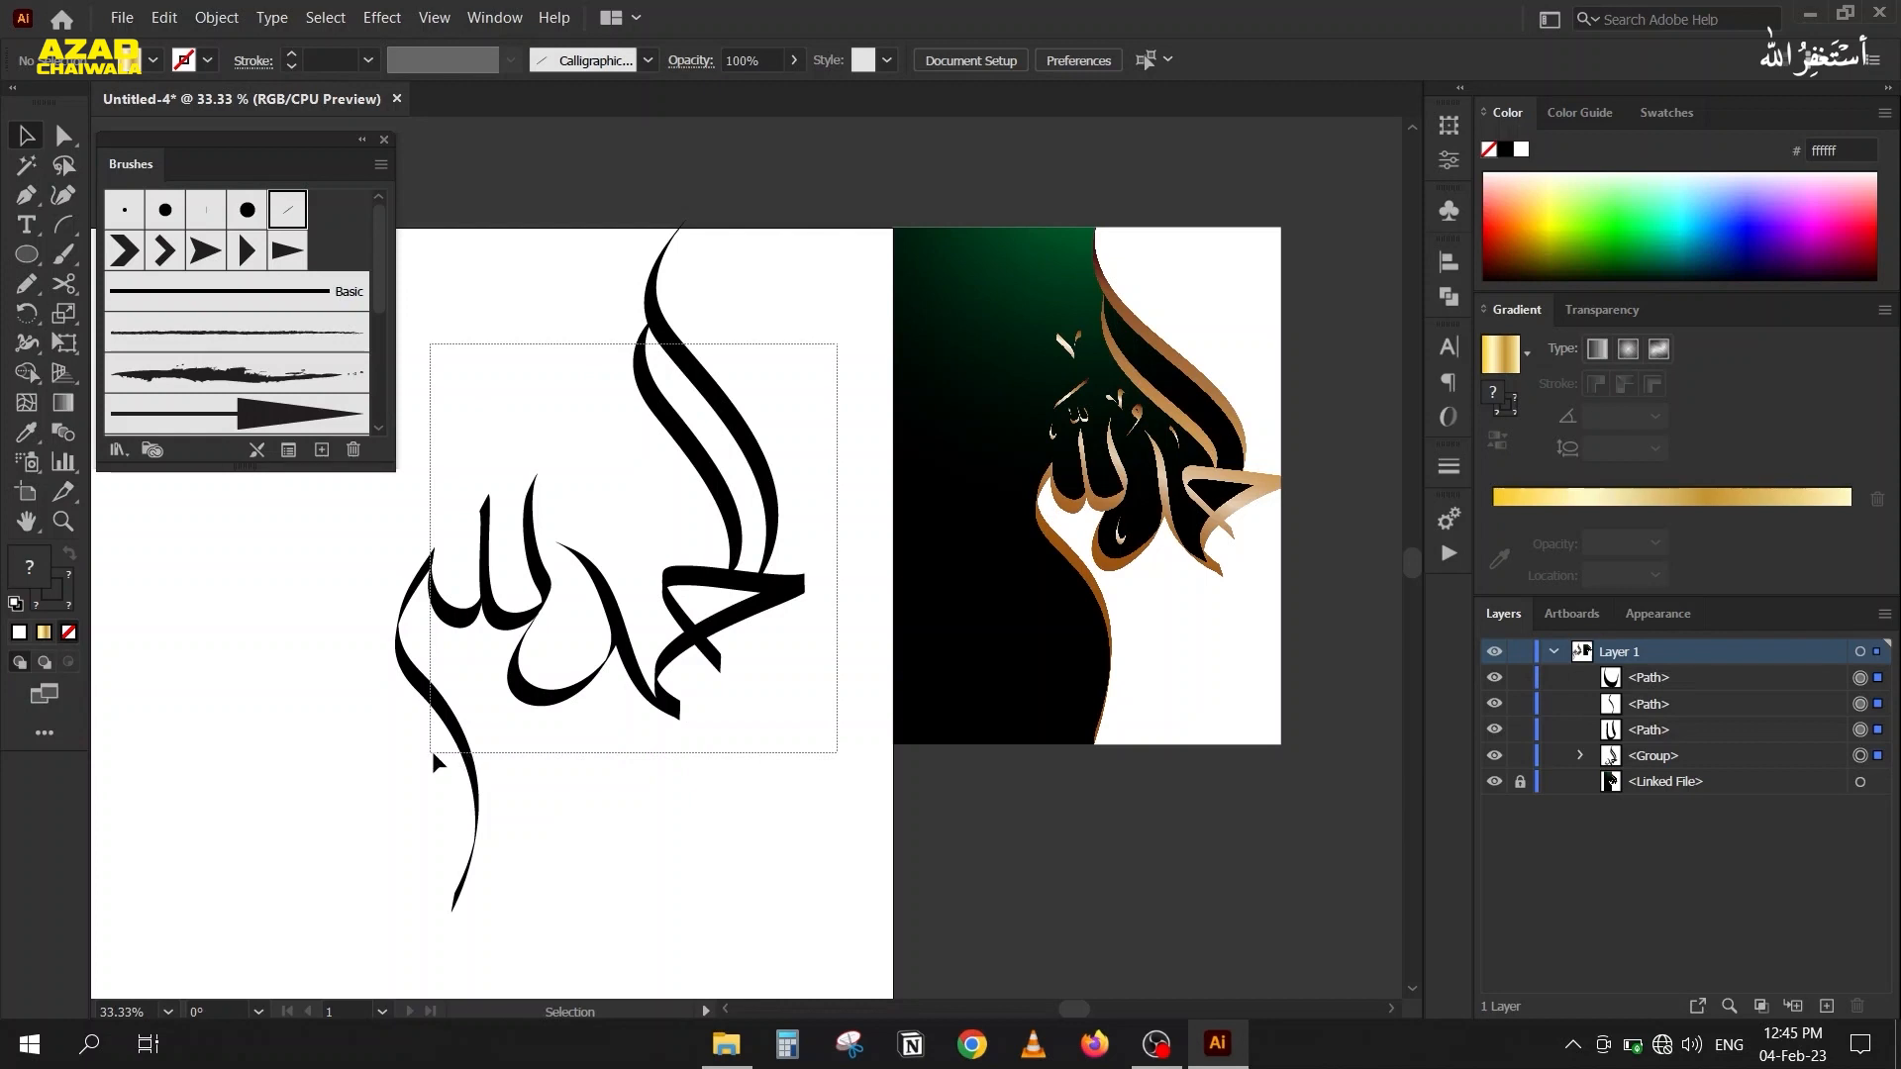
pyautogui.hotkey('ctrl', 'a')
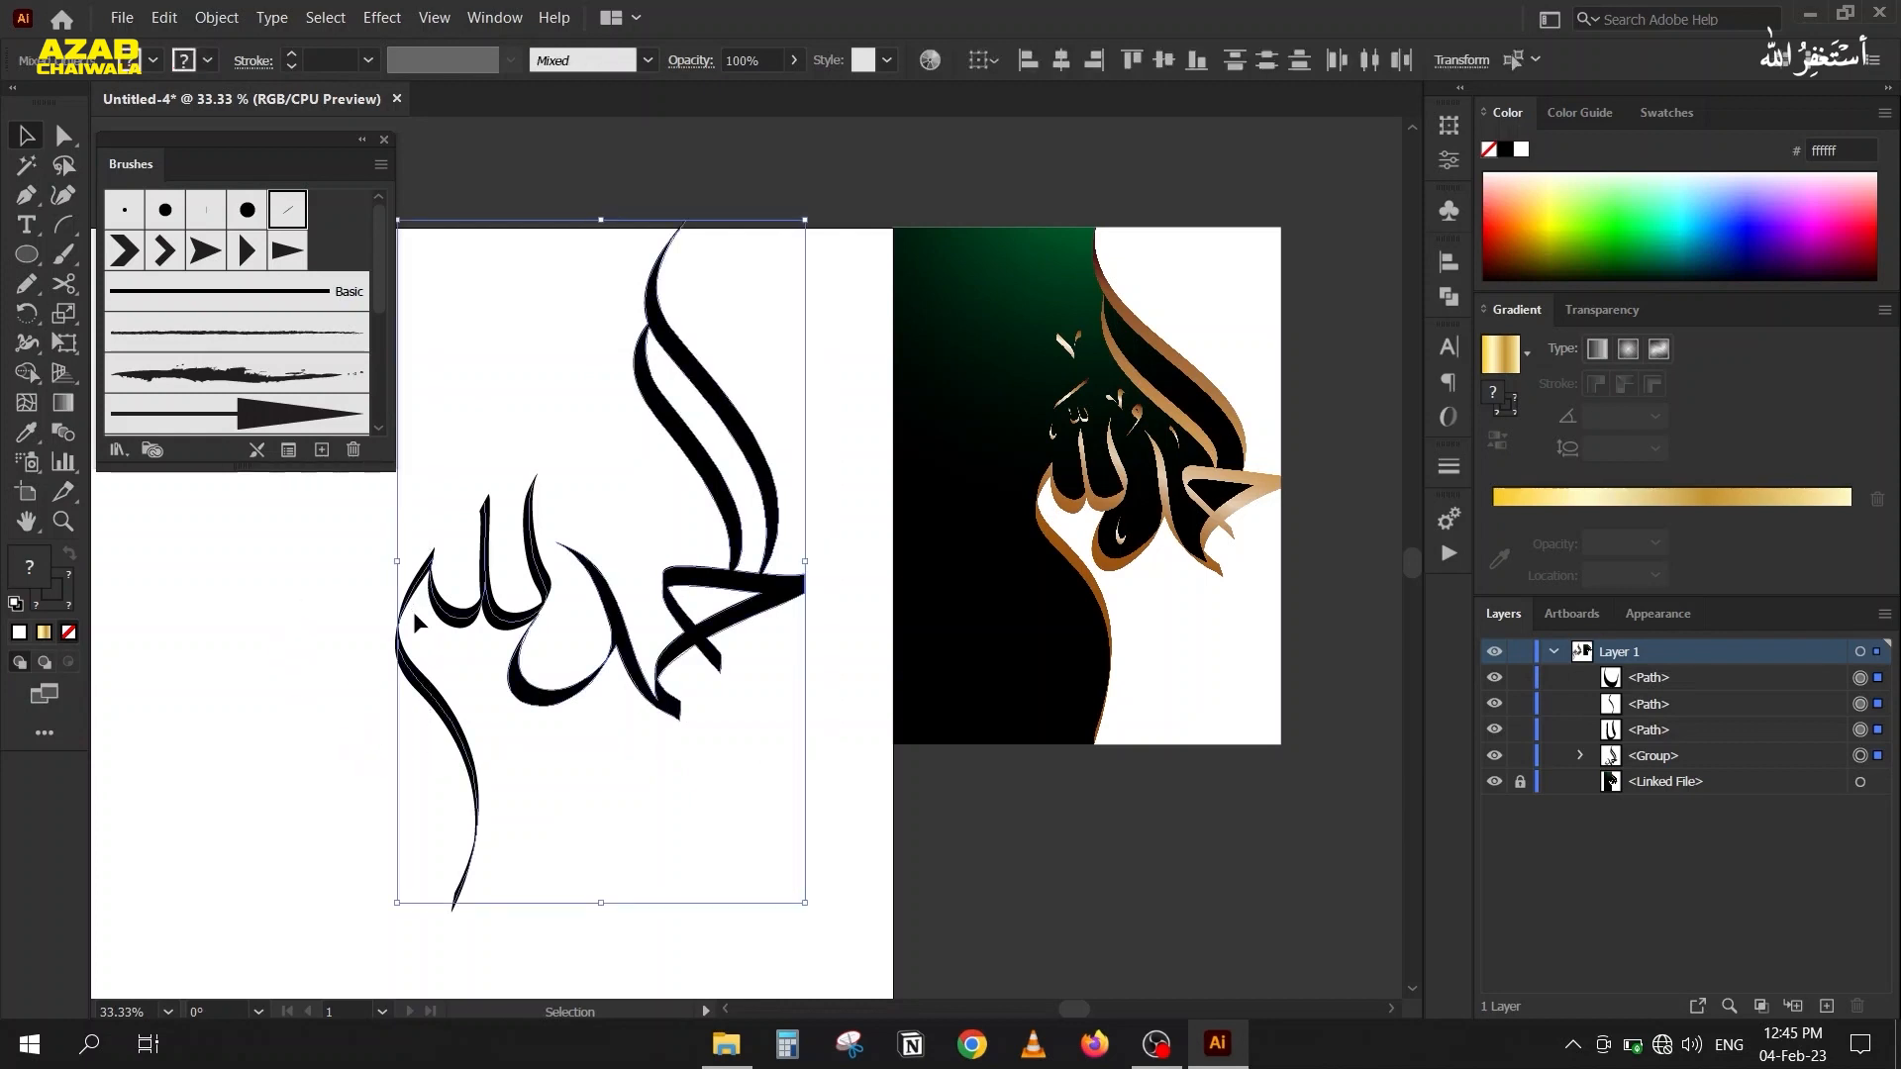
pyautogui.moveTo(346, 668); pyautogui.dragTo(471, 669)
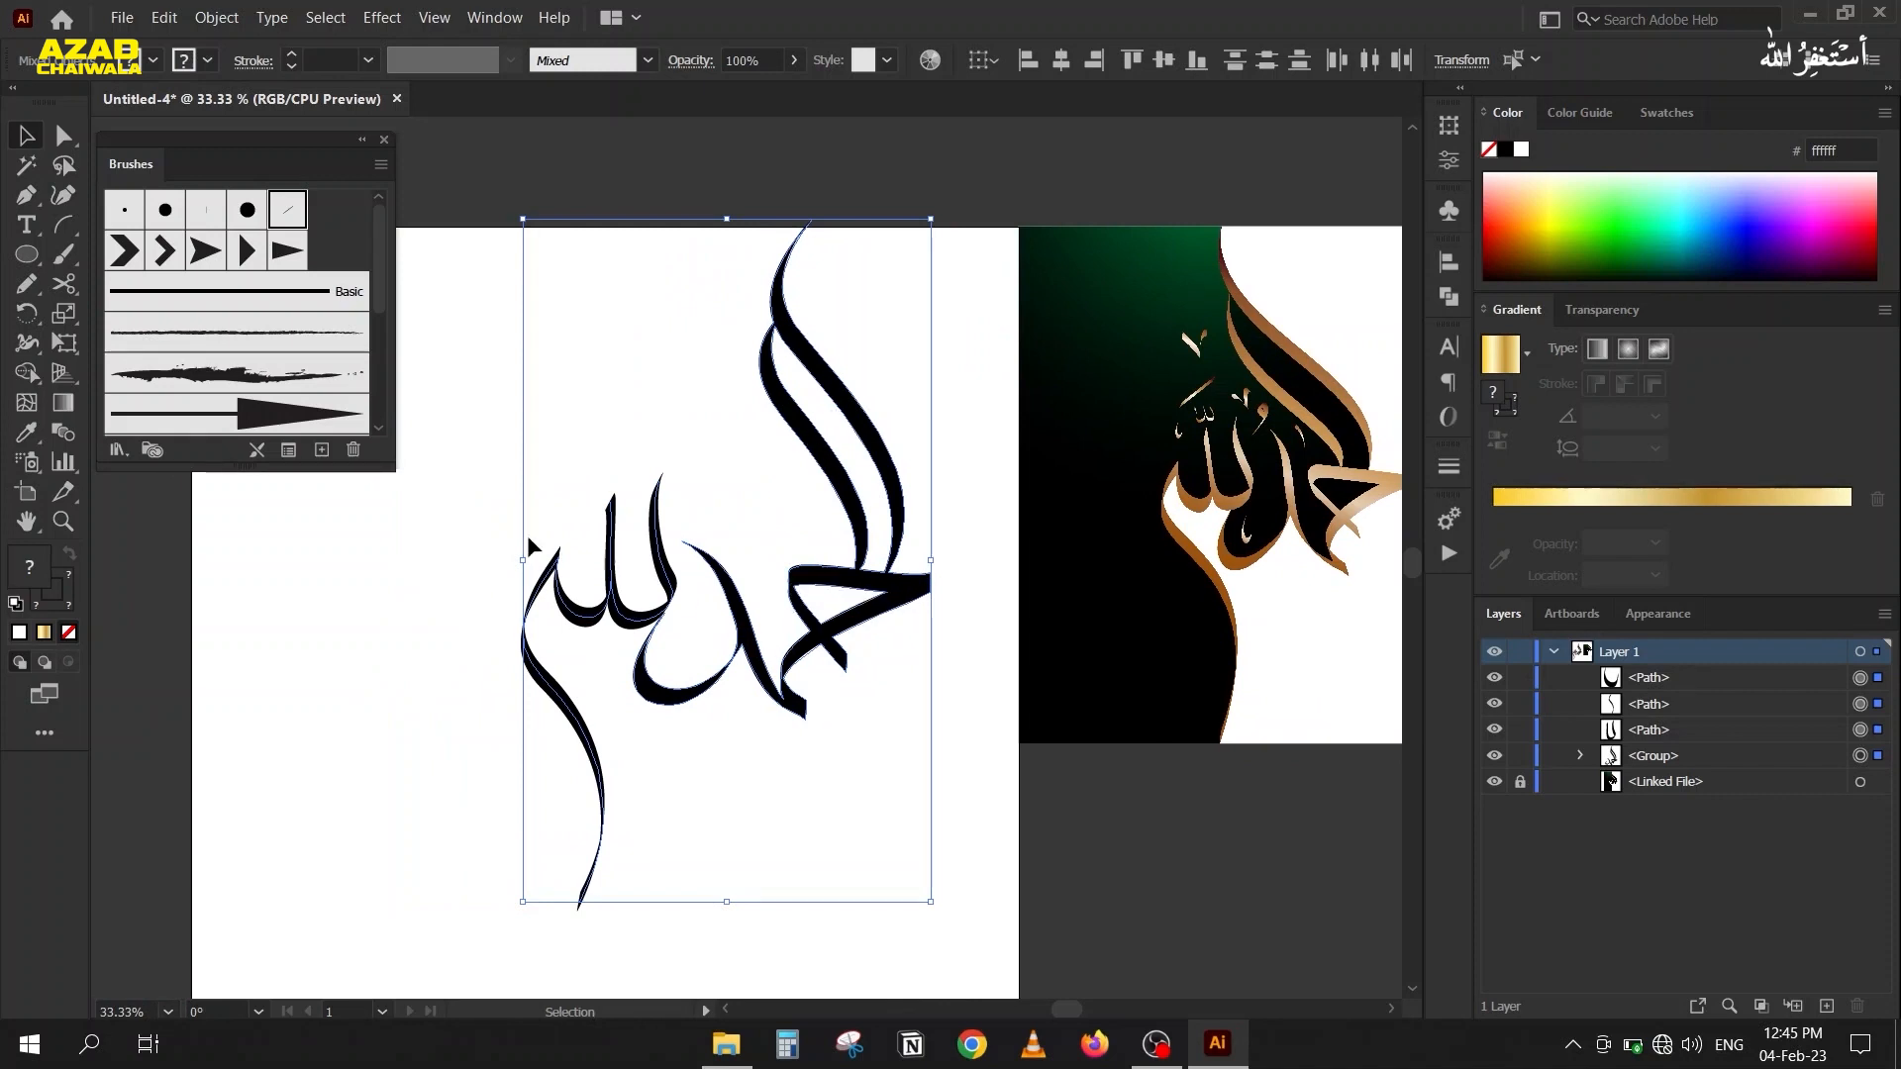
pyautogui.click(215, 17)
pyautogui.click(327, 297)
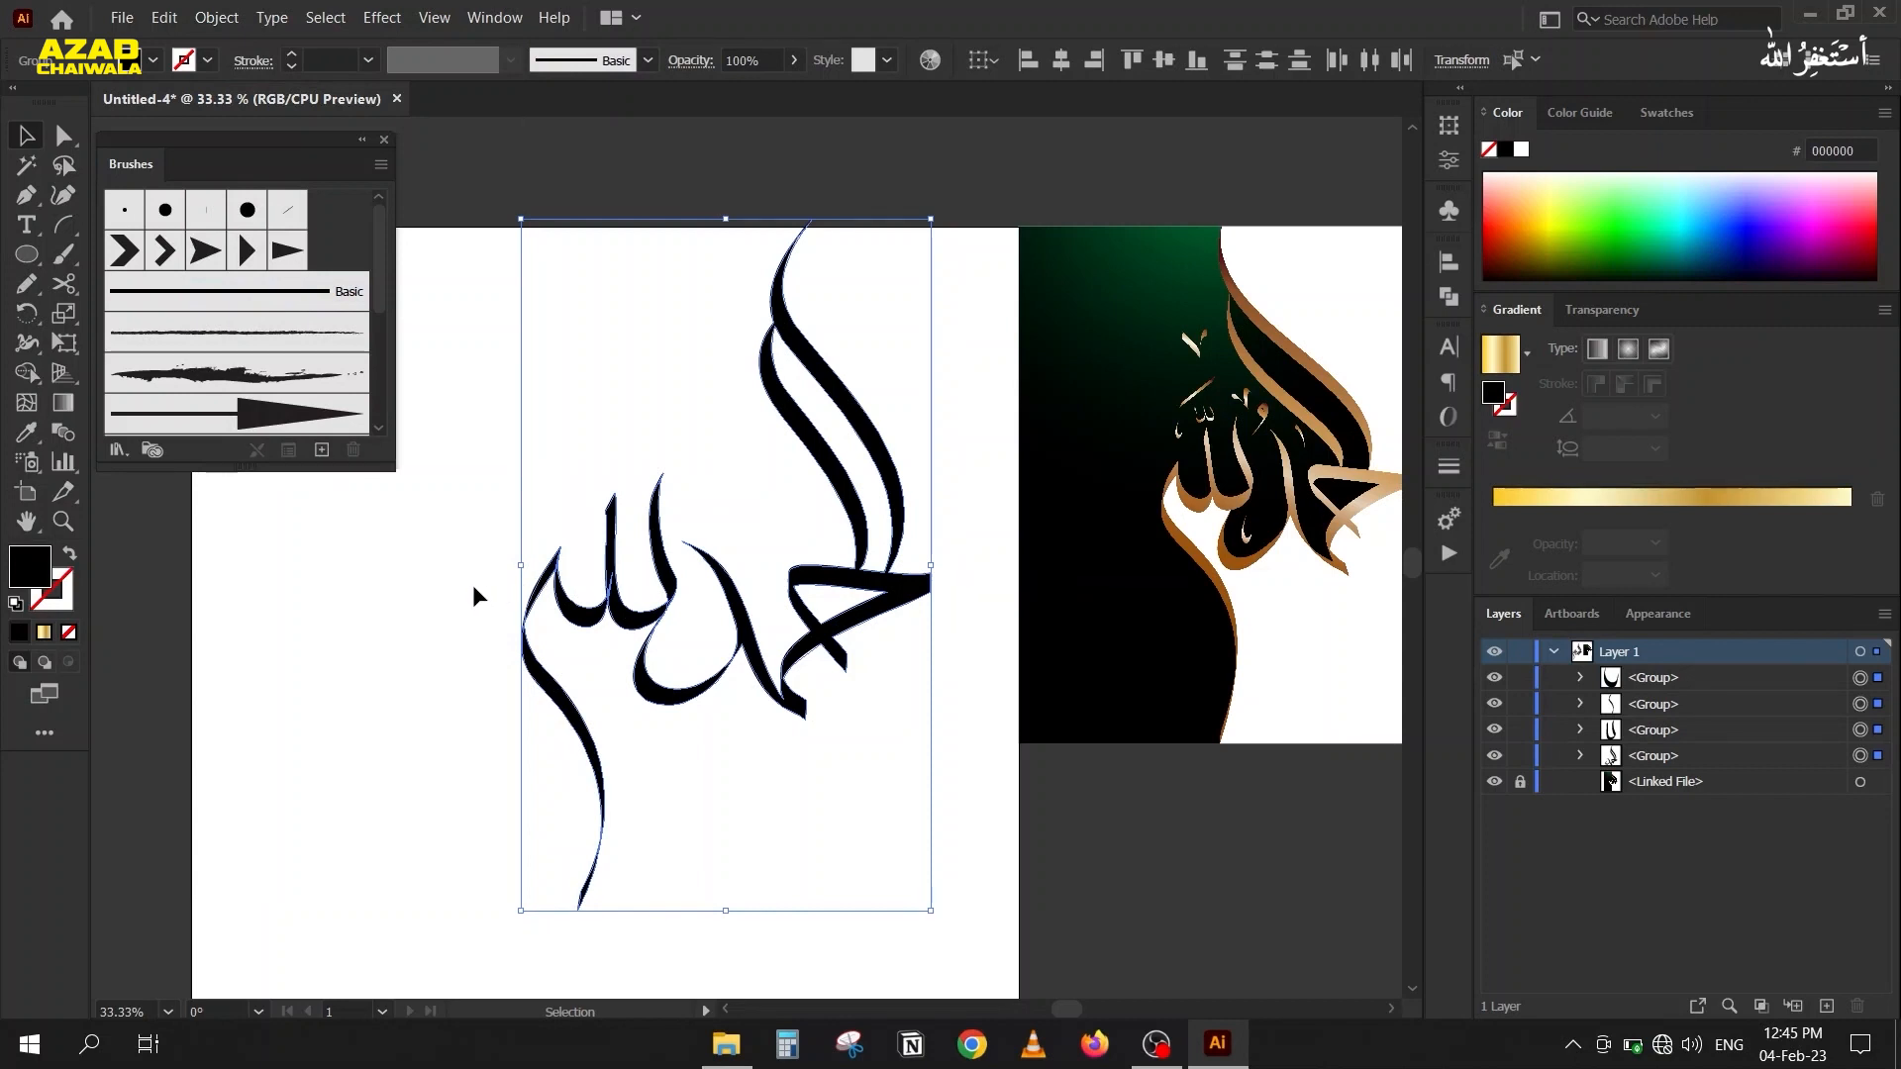
# Unite the expanded black letter shapes with Pathfinder and deselect the result.
pyautogui.click(1443, 305)
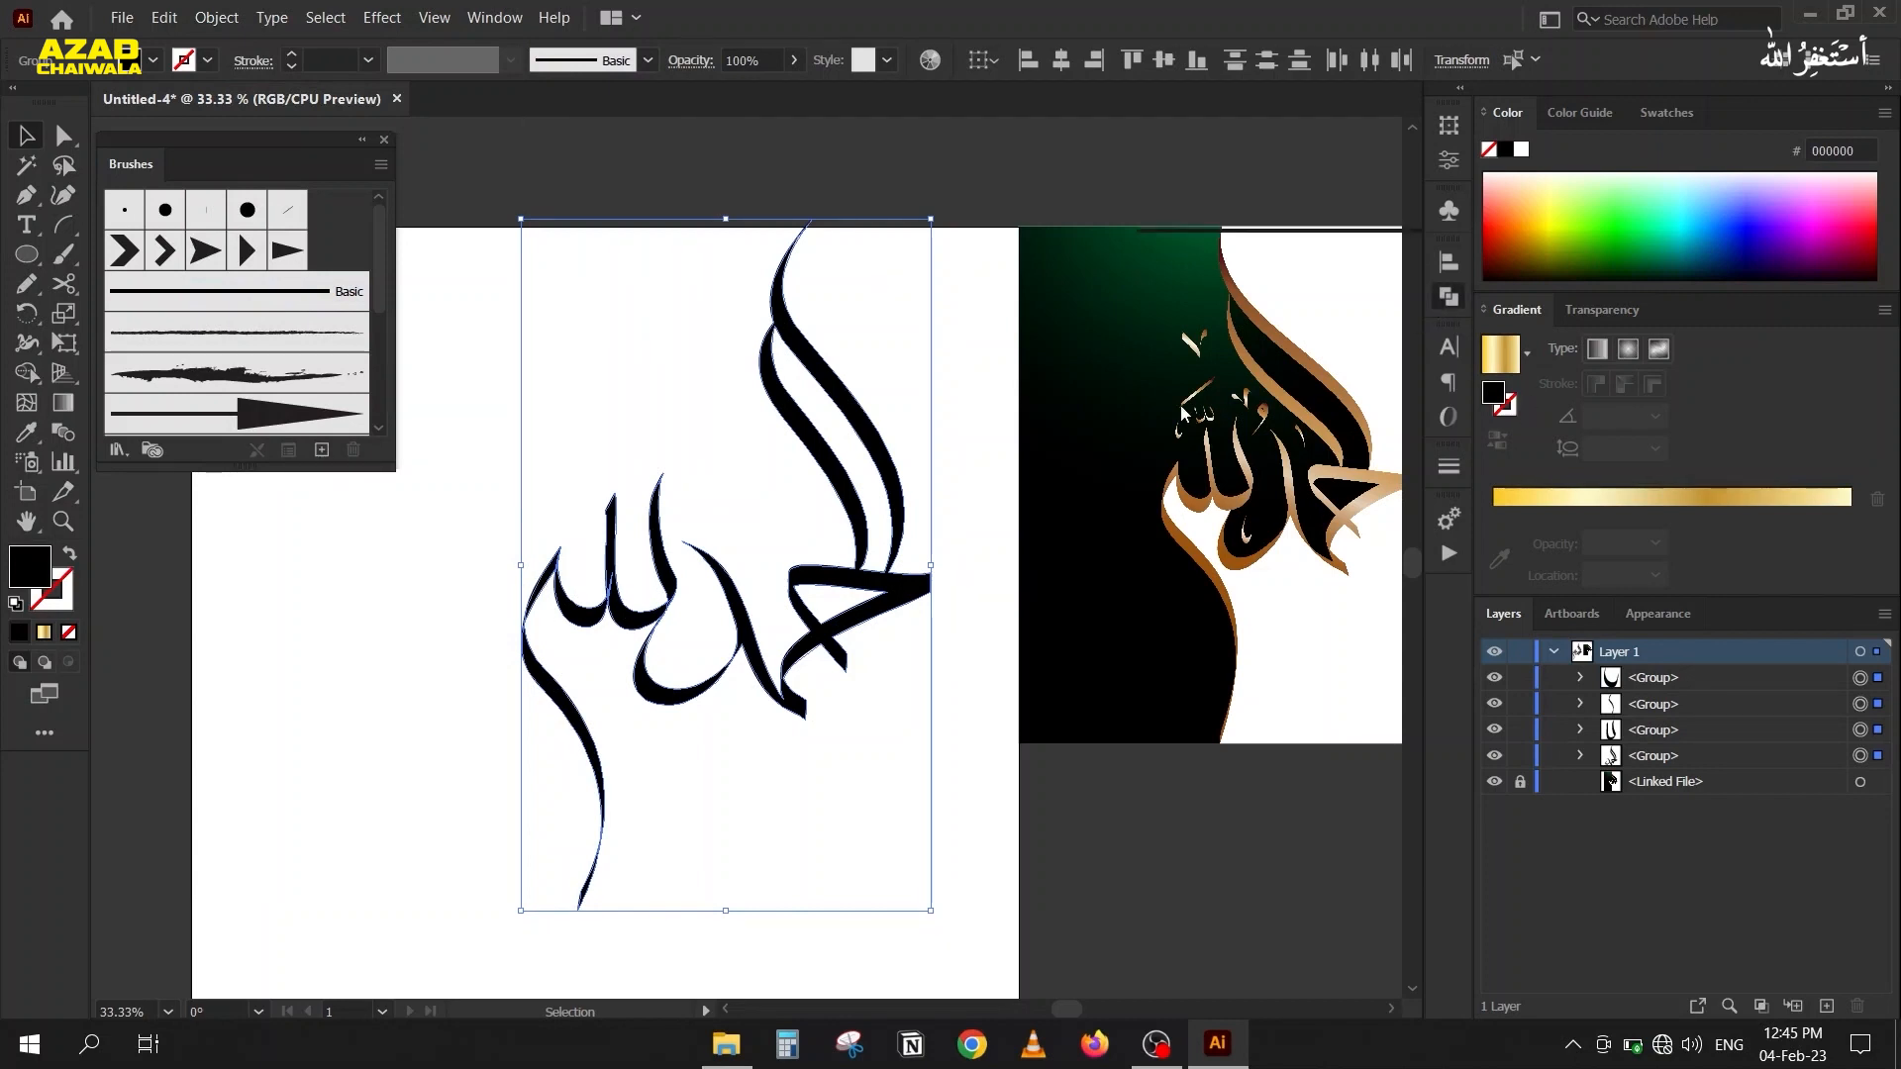
pyautogui.click(1161, 319)
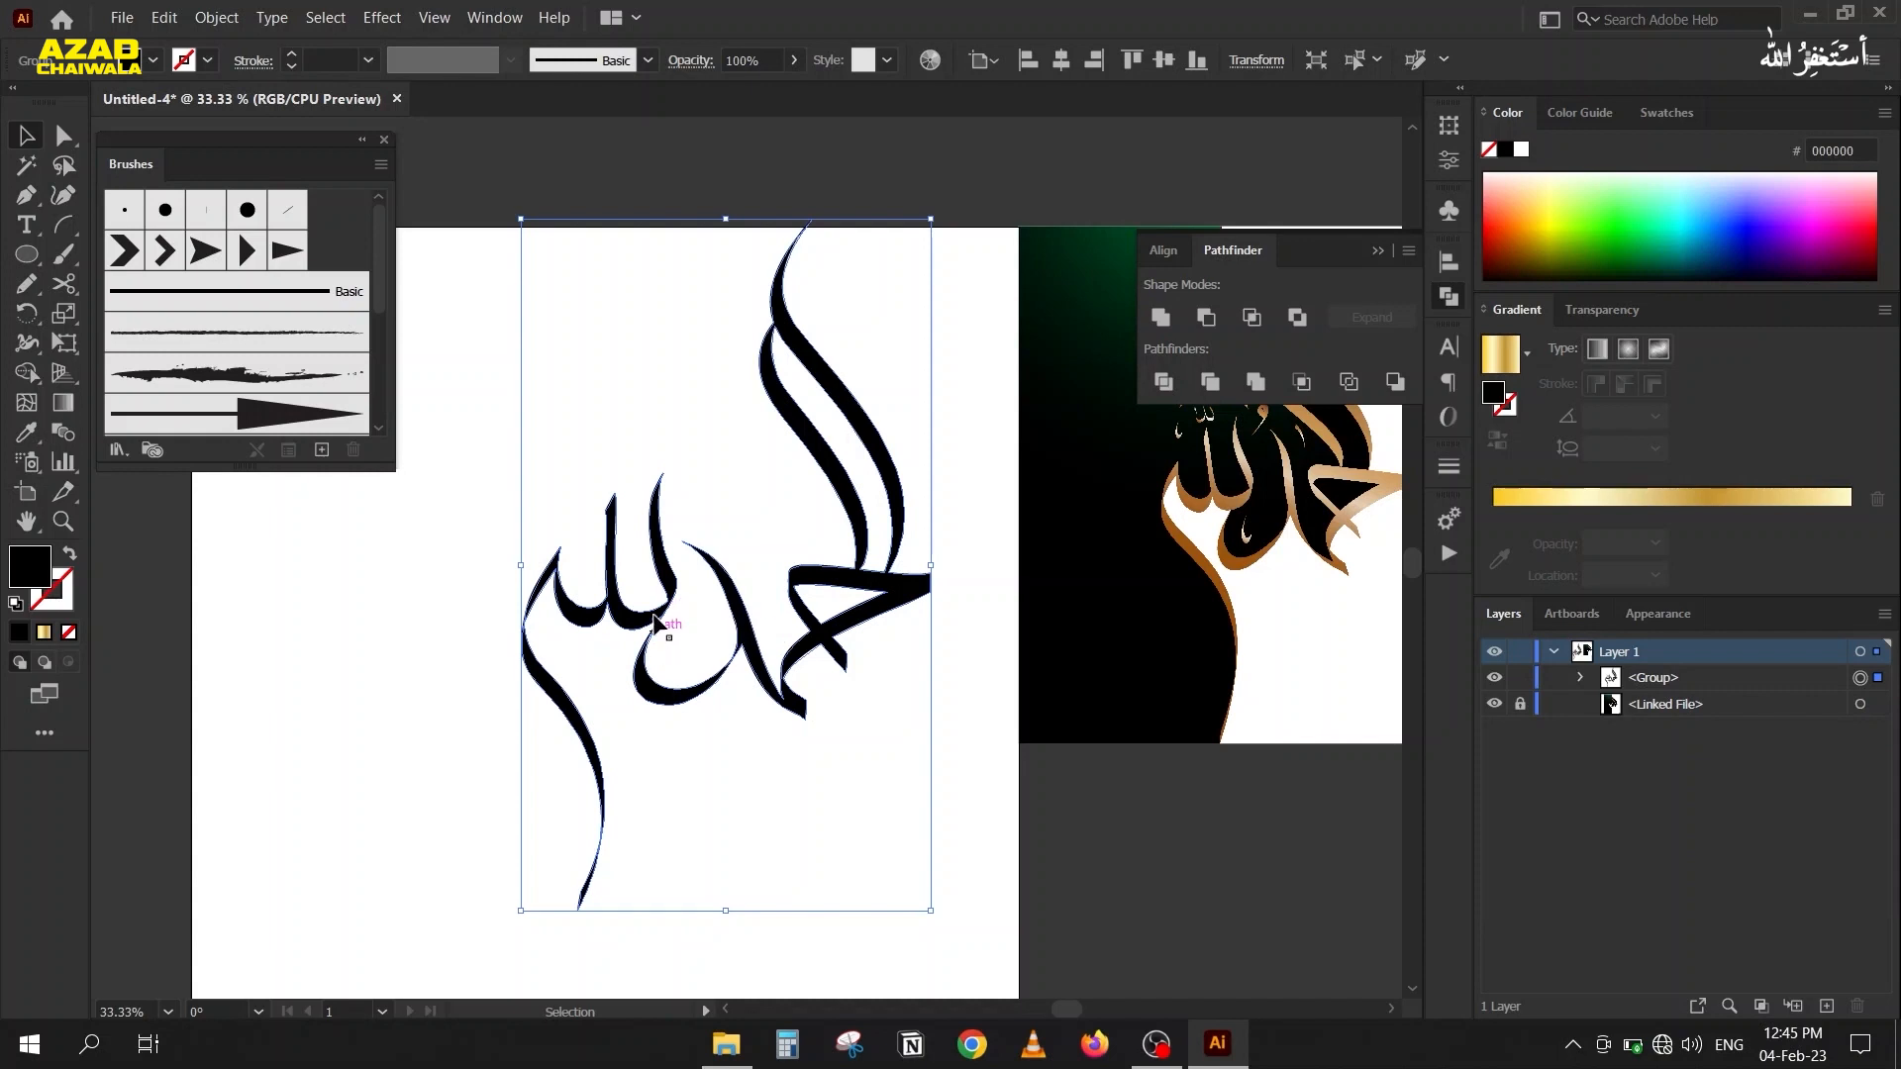
pyautogui.click(1377, 252)
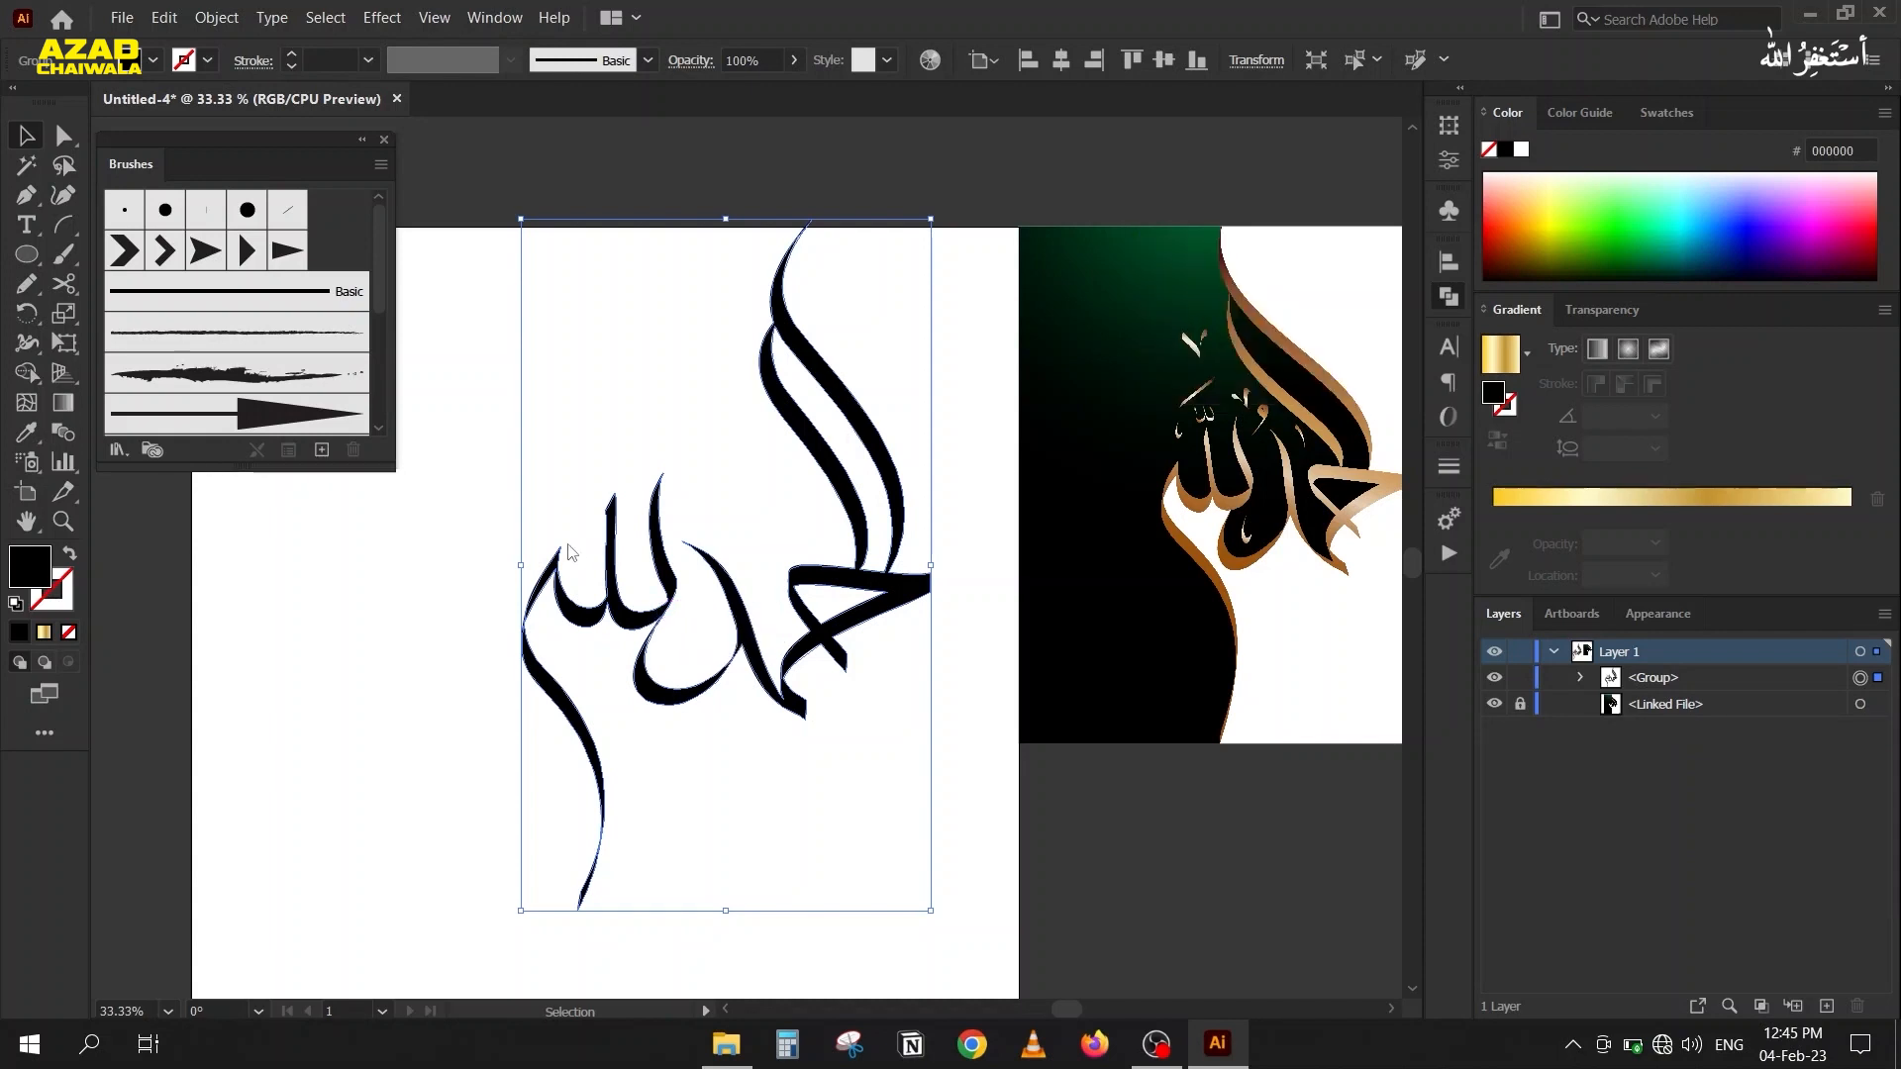
pyautogui.click(544, 584)
# Round the corner anchor where the second word's final letter joins the preceding curve, with a radius of about 24 px.
pyautogui.scroll(2, 552, 587)
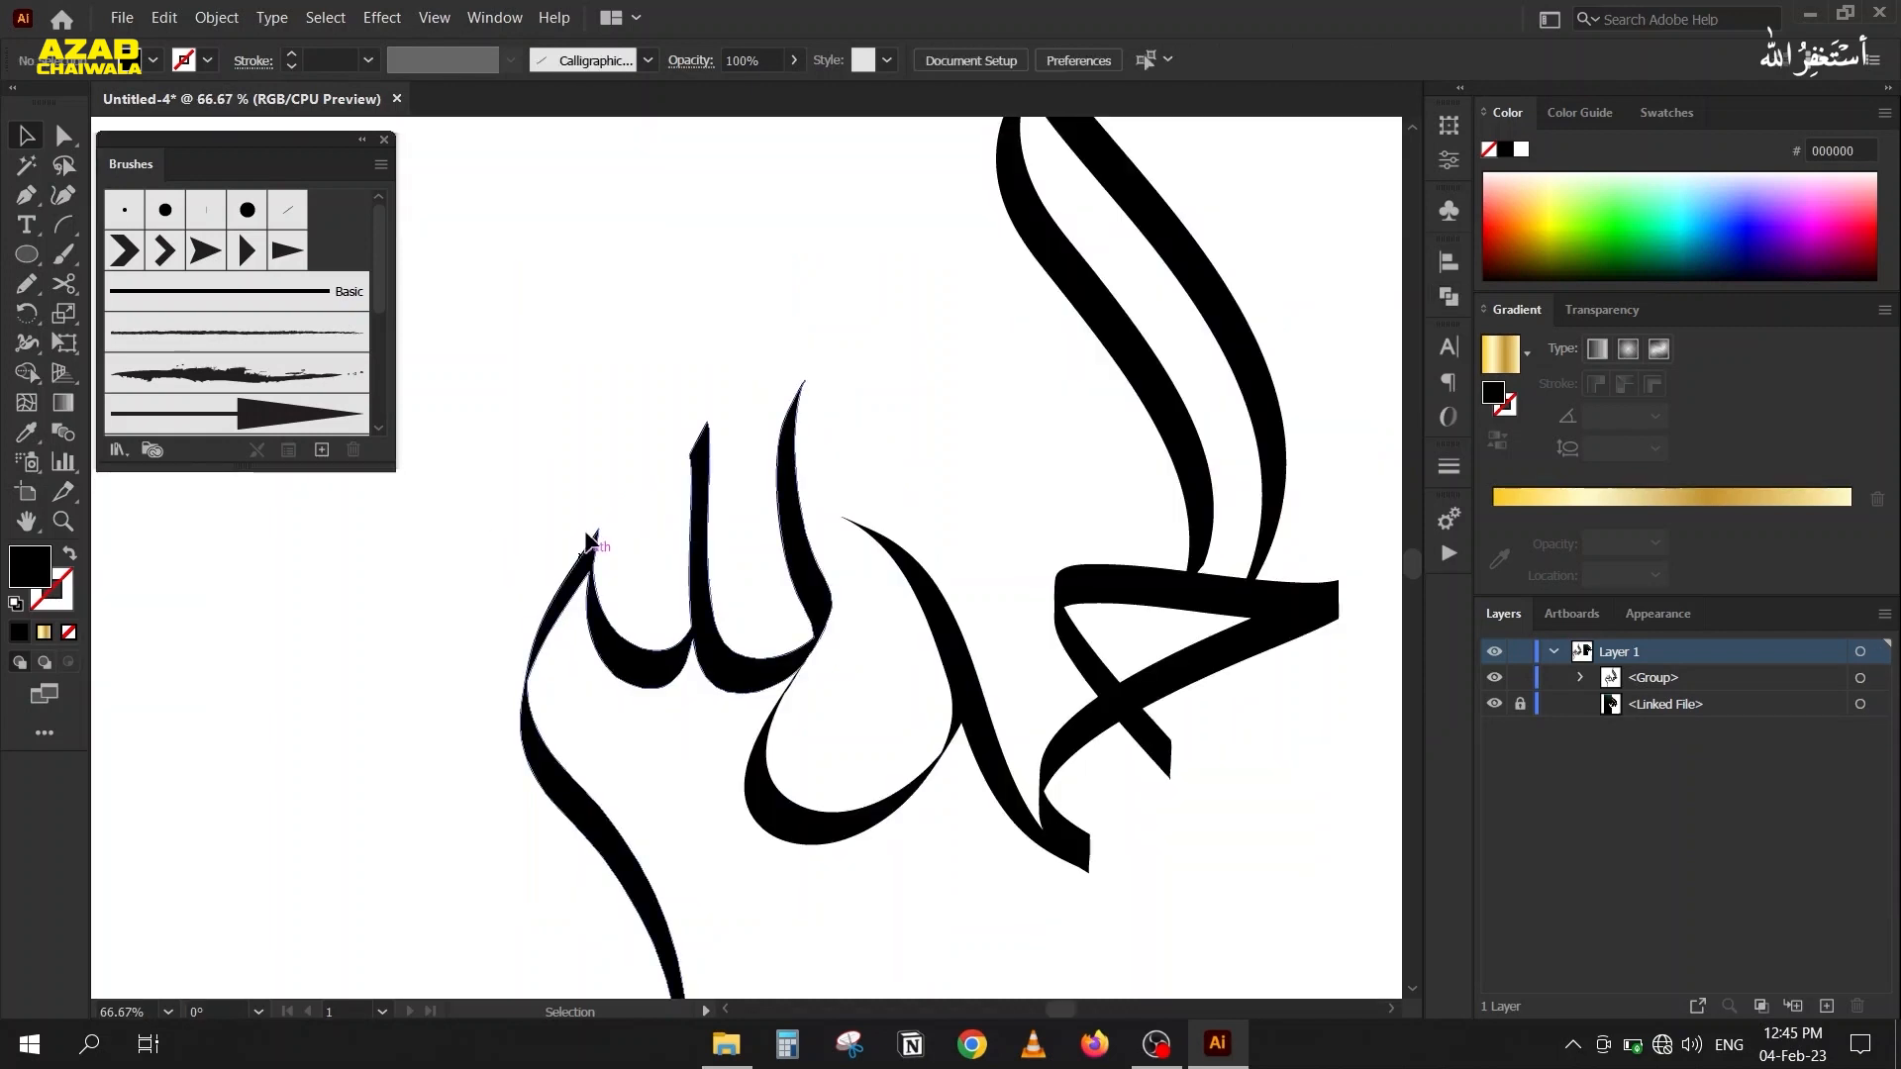
pyautogui.scroll(6, 590, 571)
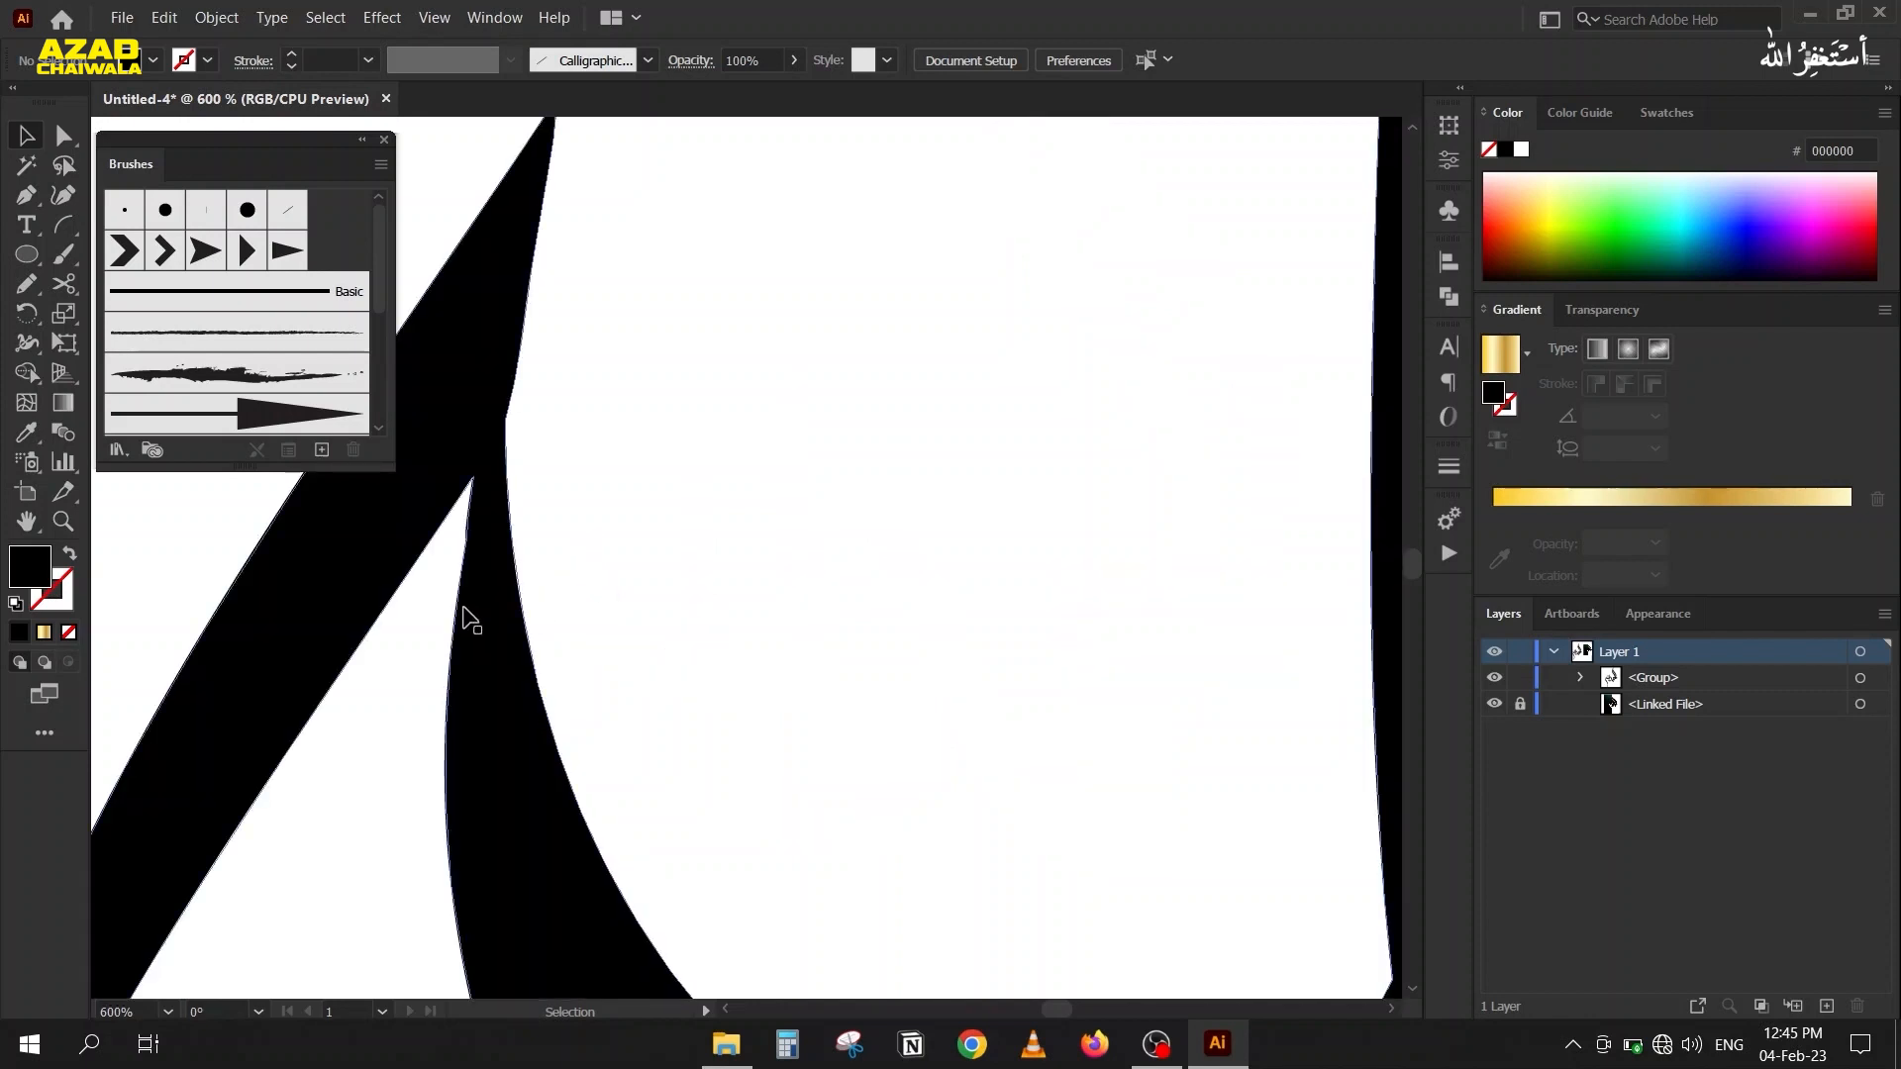
pyautogui.press('a')
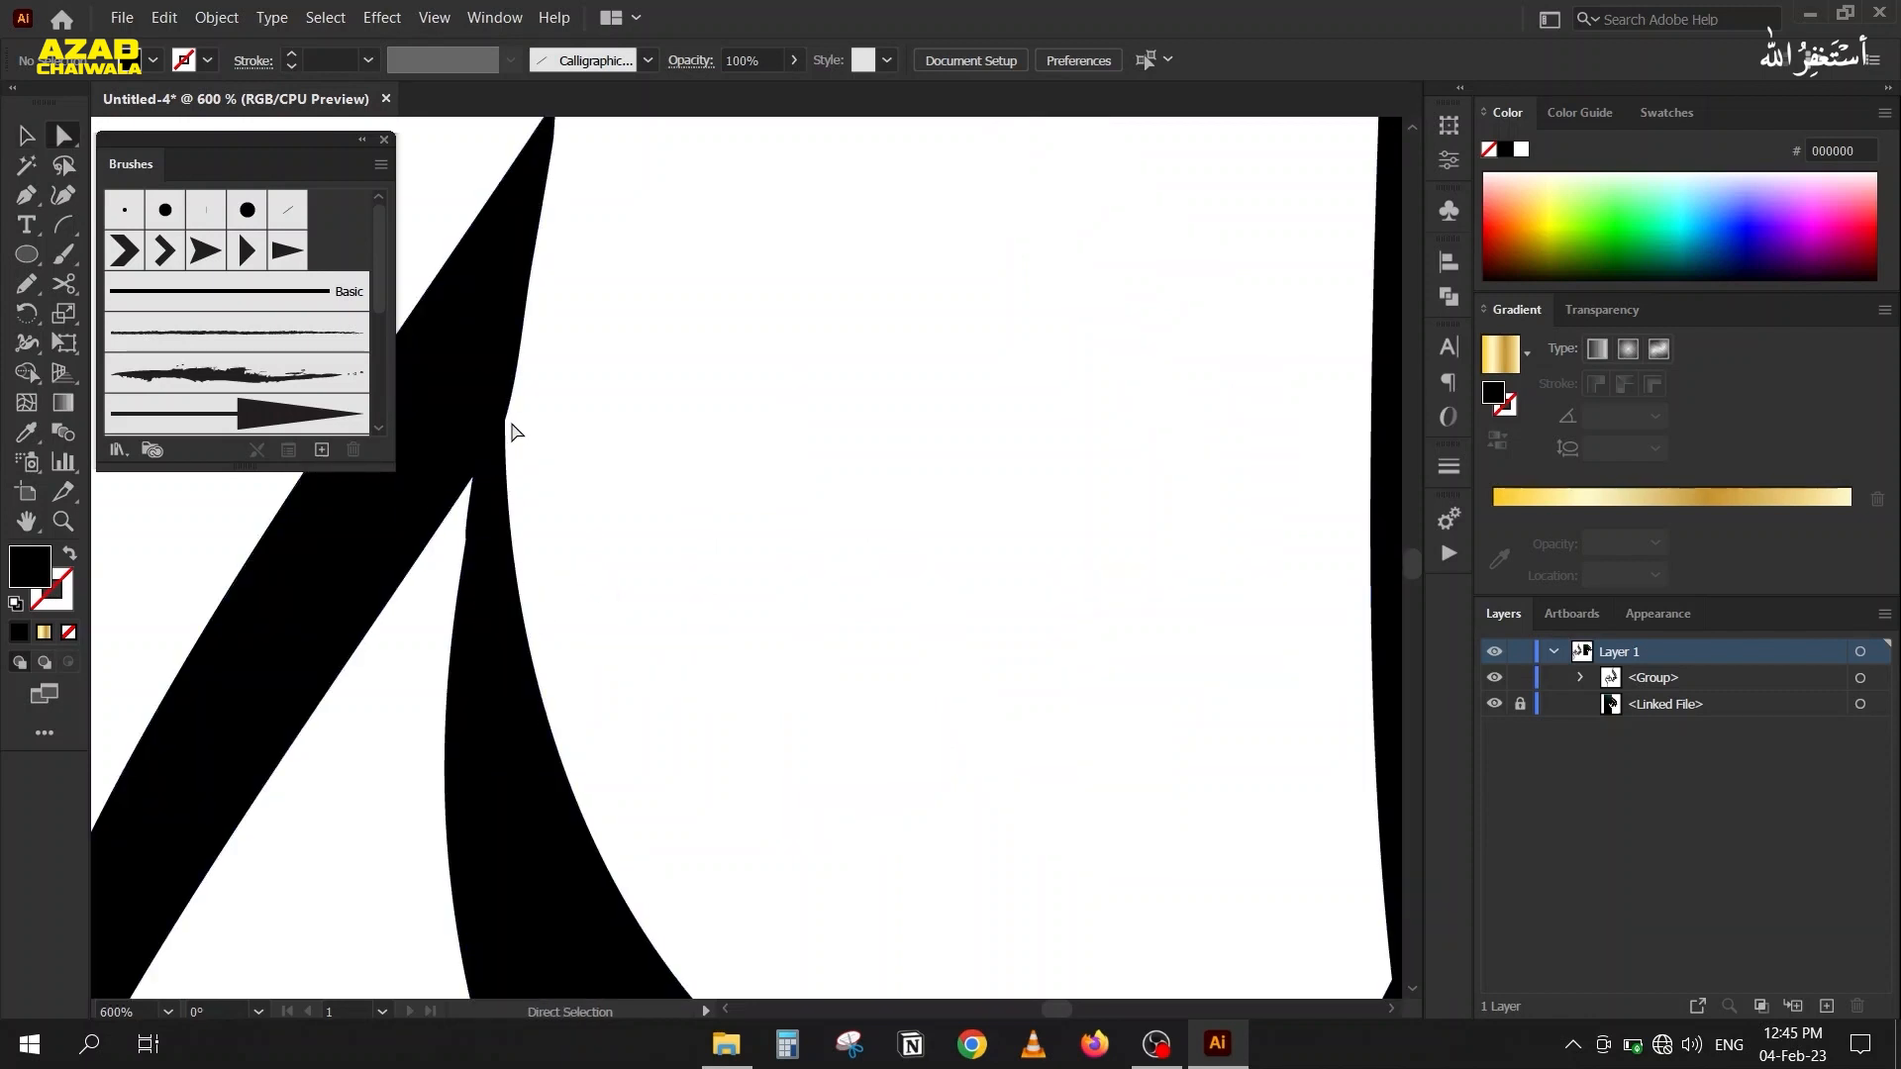
pyautogui.click(504, 421)
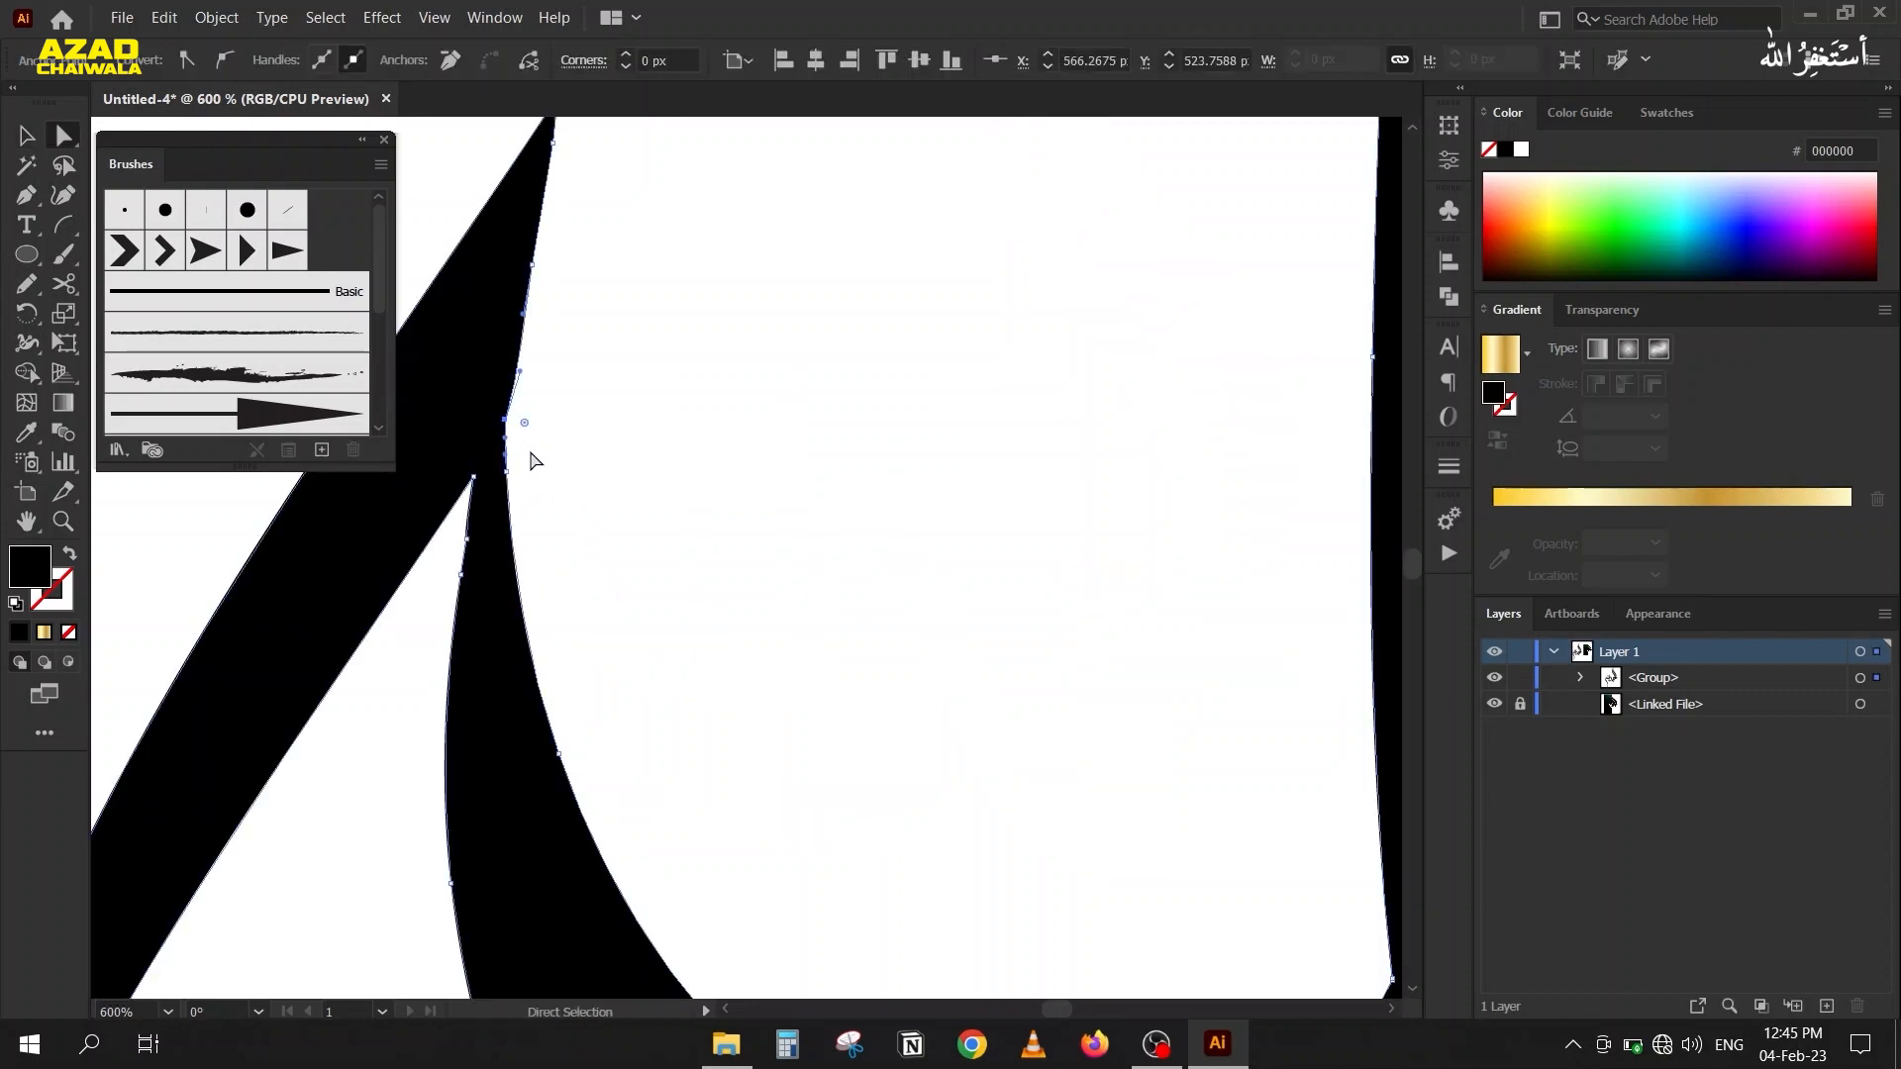
pyautogui.moveTo(525, 424); pyautogui.dragTo(888, 540)
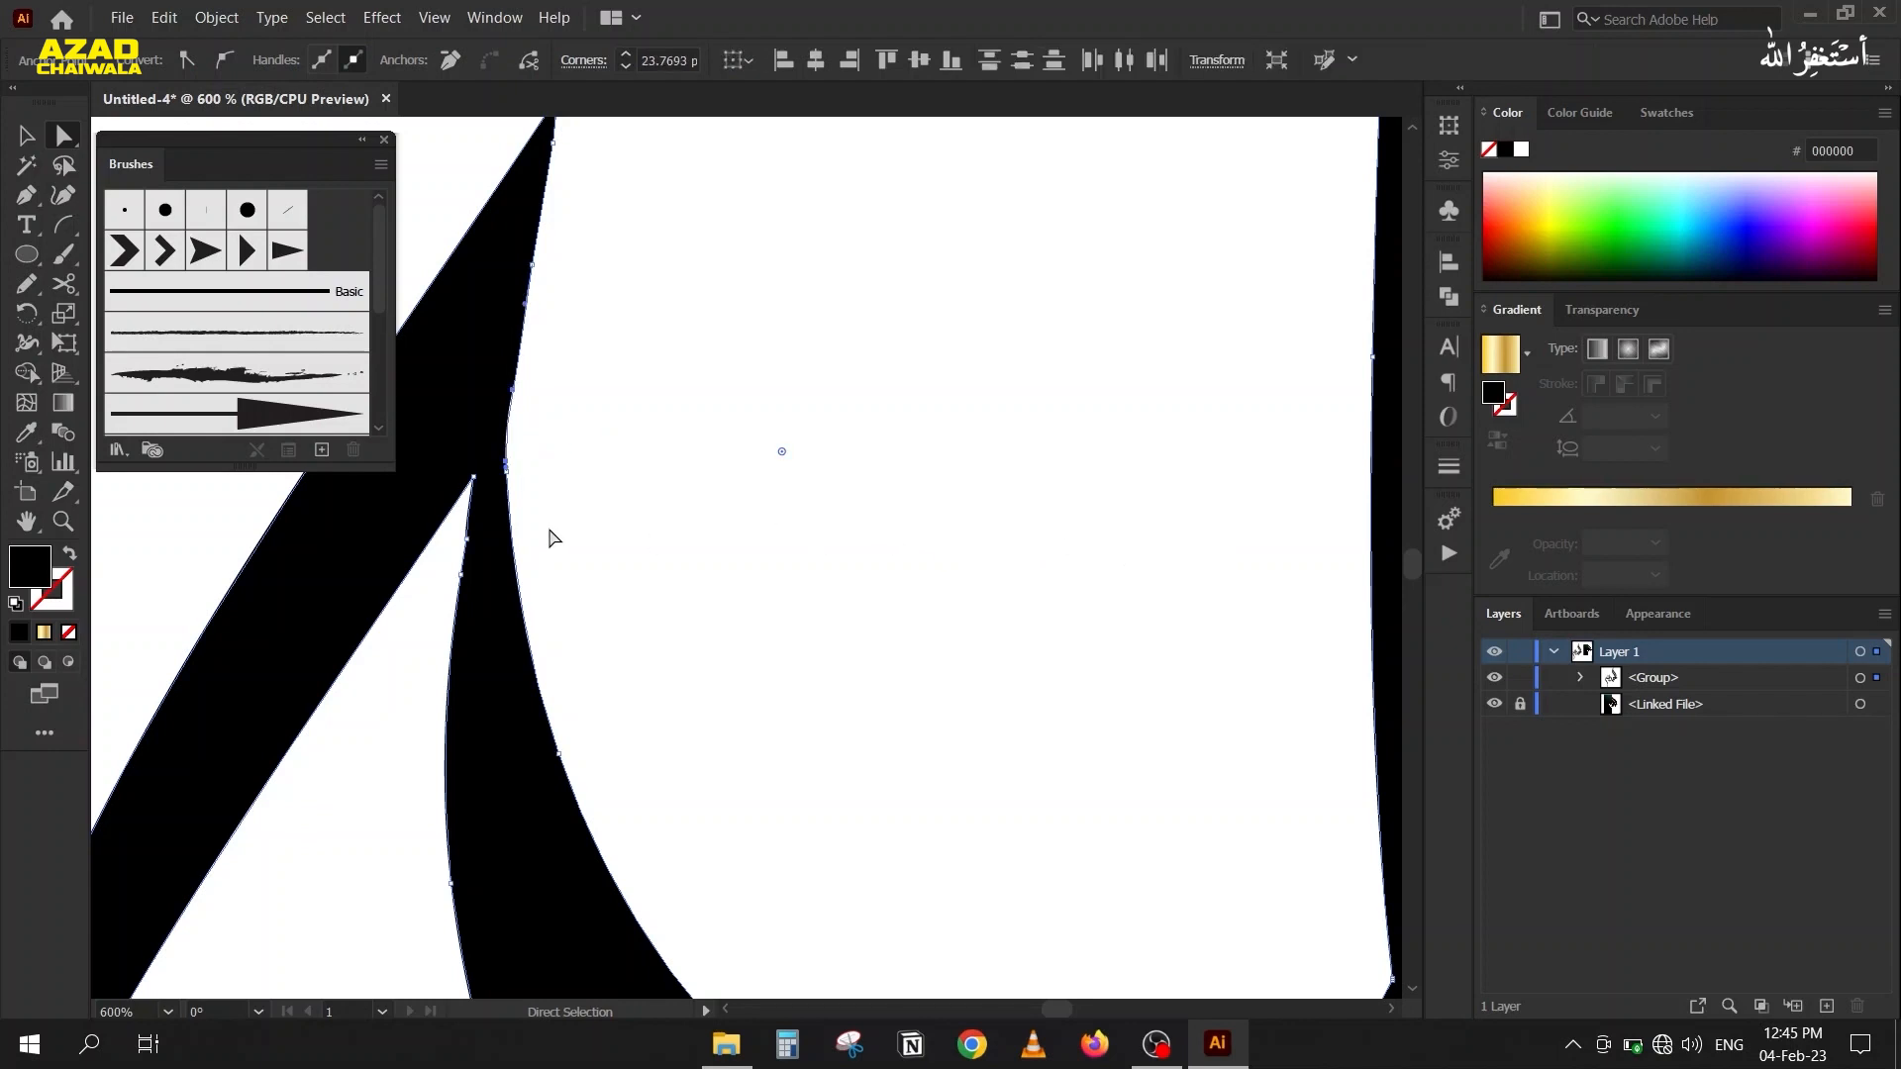
# Direct-select the anchors across the whole black calligraphy and round its corners together.
pyautogui.press('v')
pyautogui.scroll(-2, 598, 221)
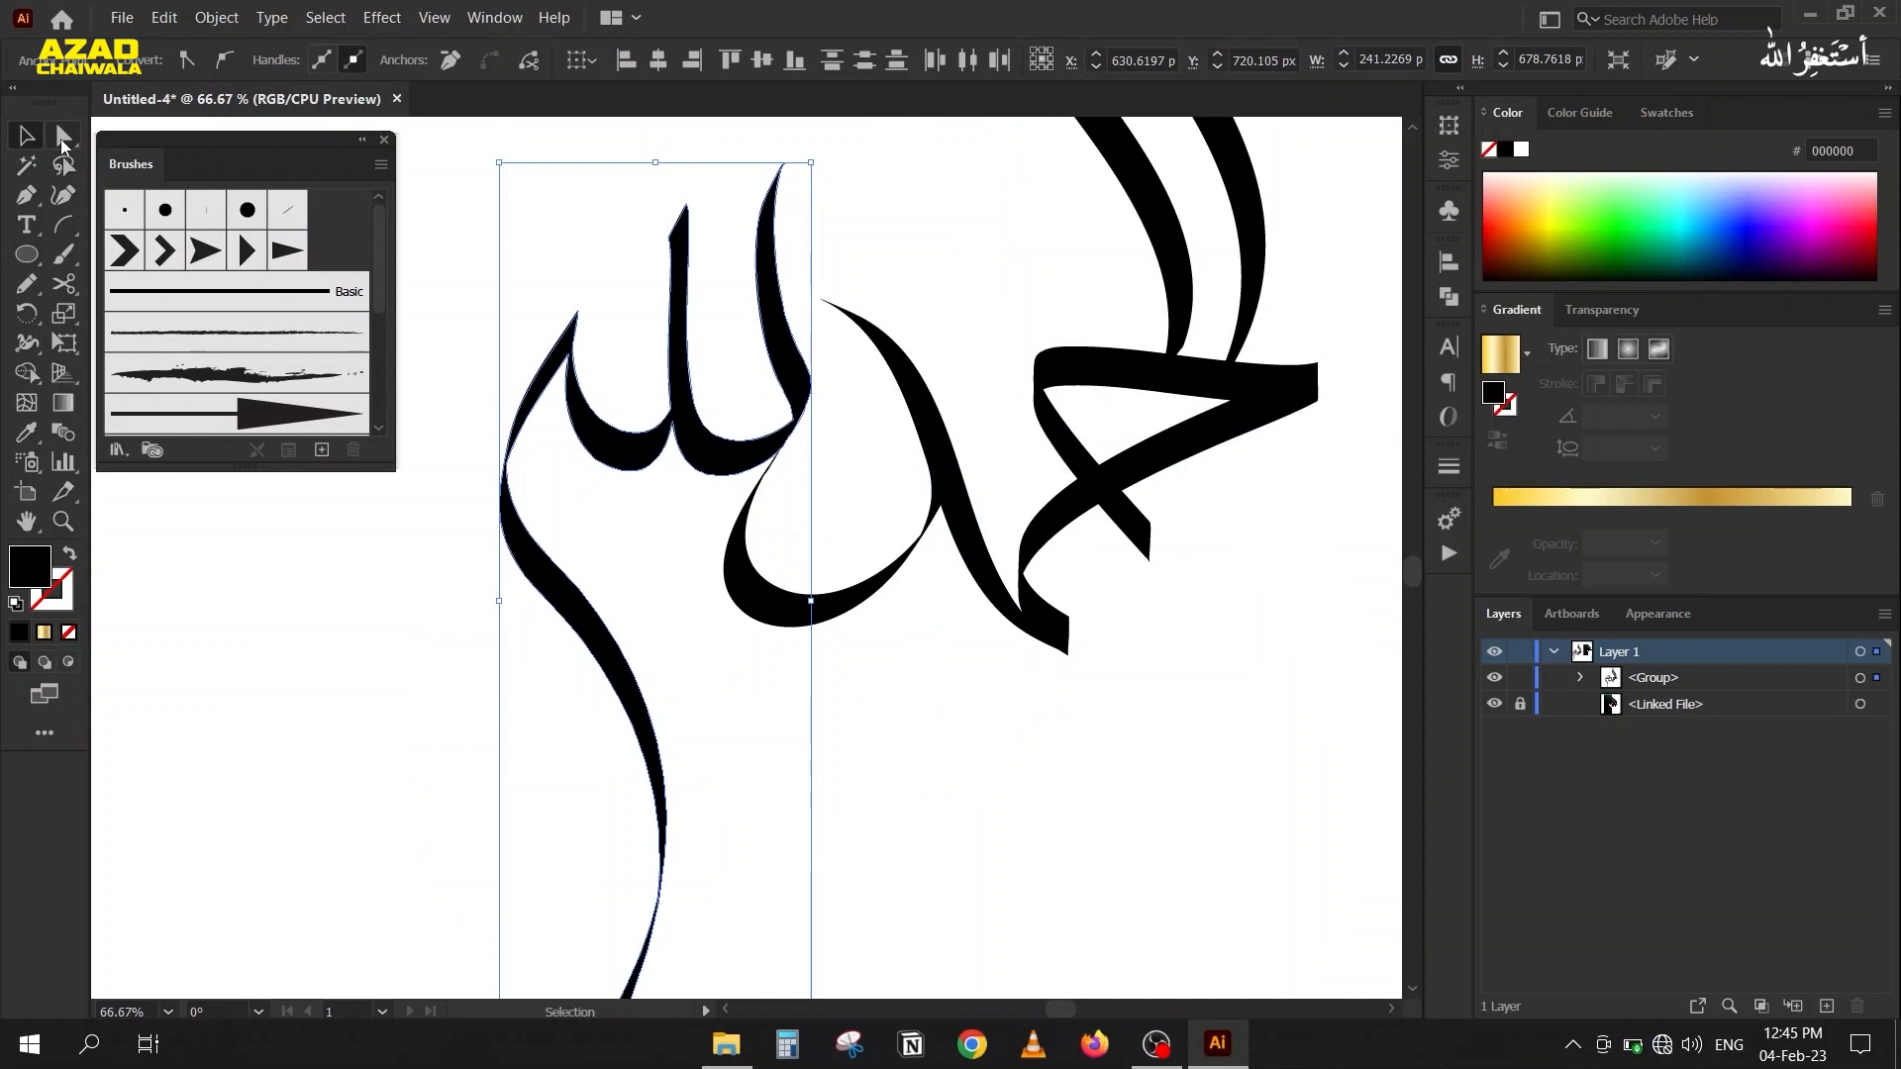
pyautogui.click(61, 141)
pyautogui.hotkey('ctrl', '-')
pyautogui.hotkey('ctrl', '-')
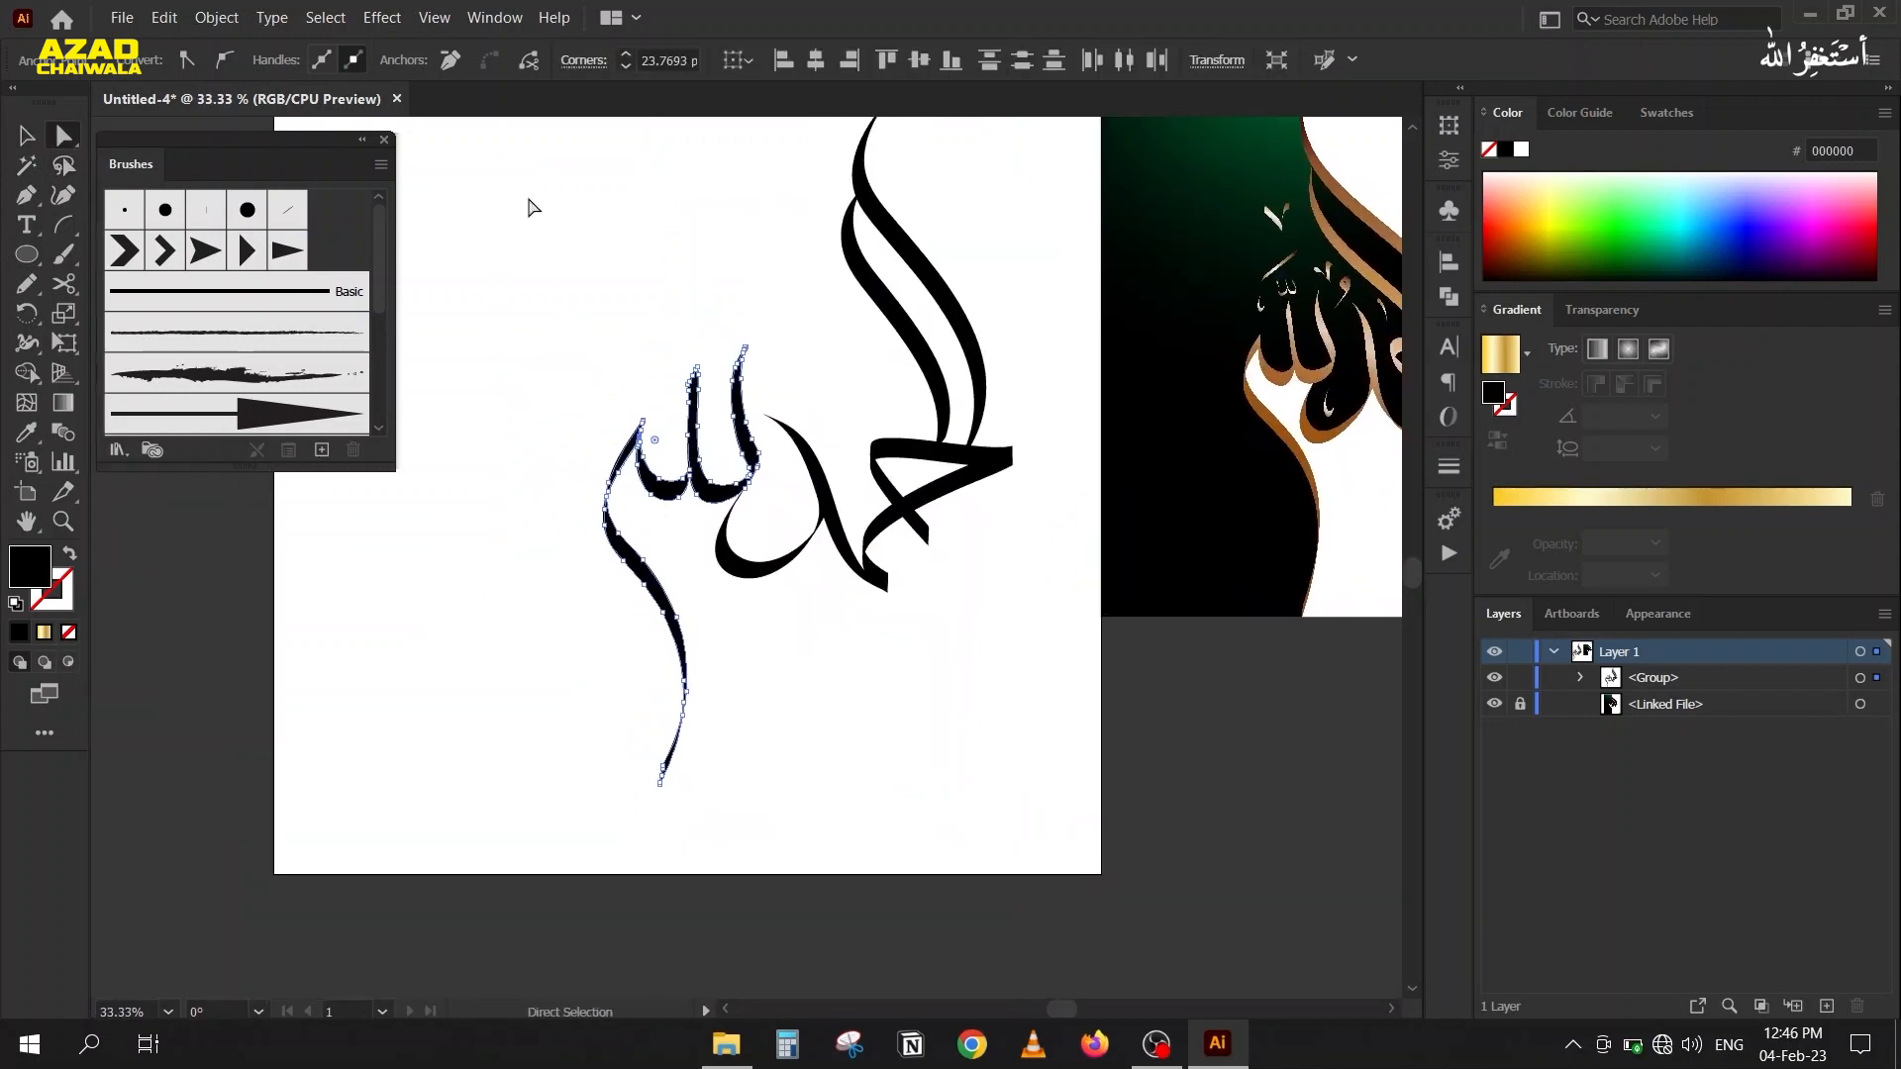
pyautogui.moveTo(509, 152); pyautogui.dragTo(835, 646)
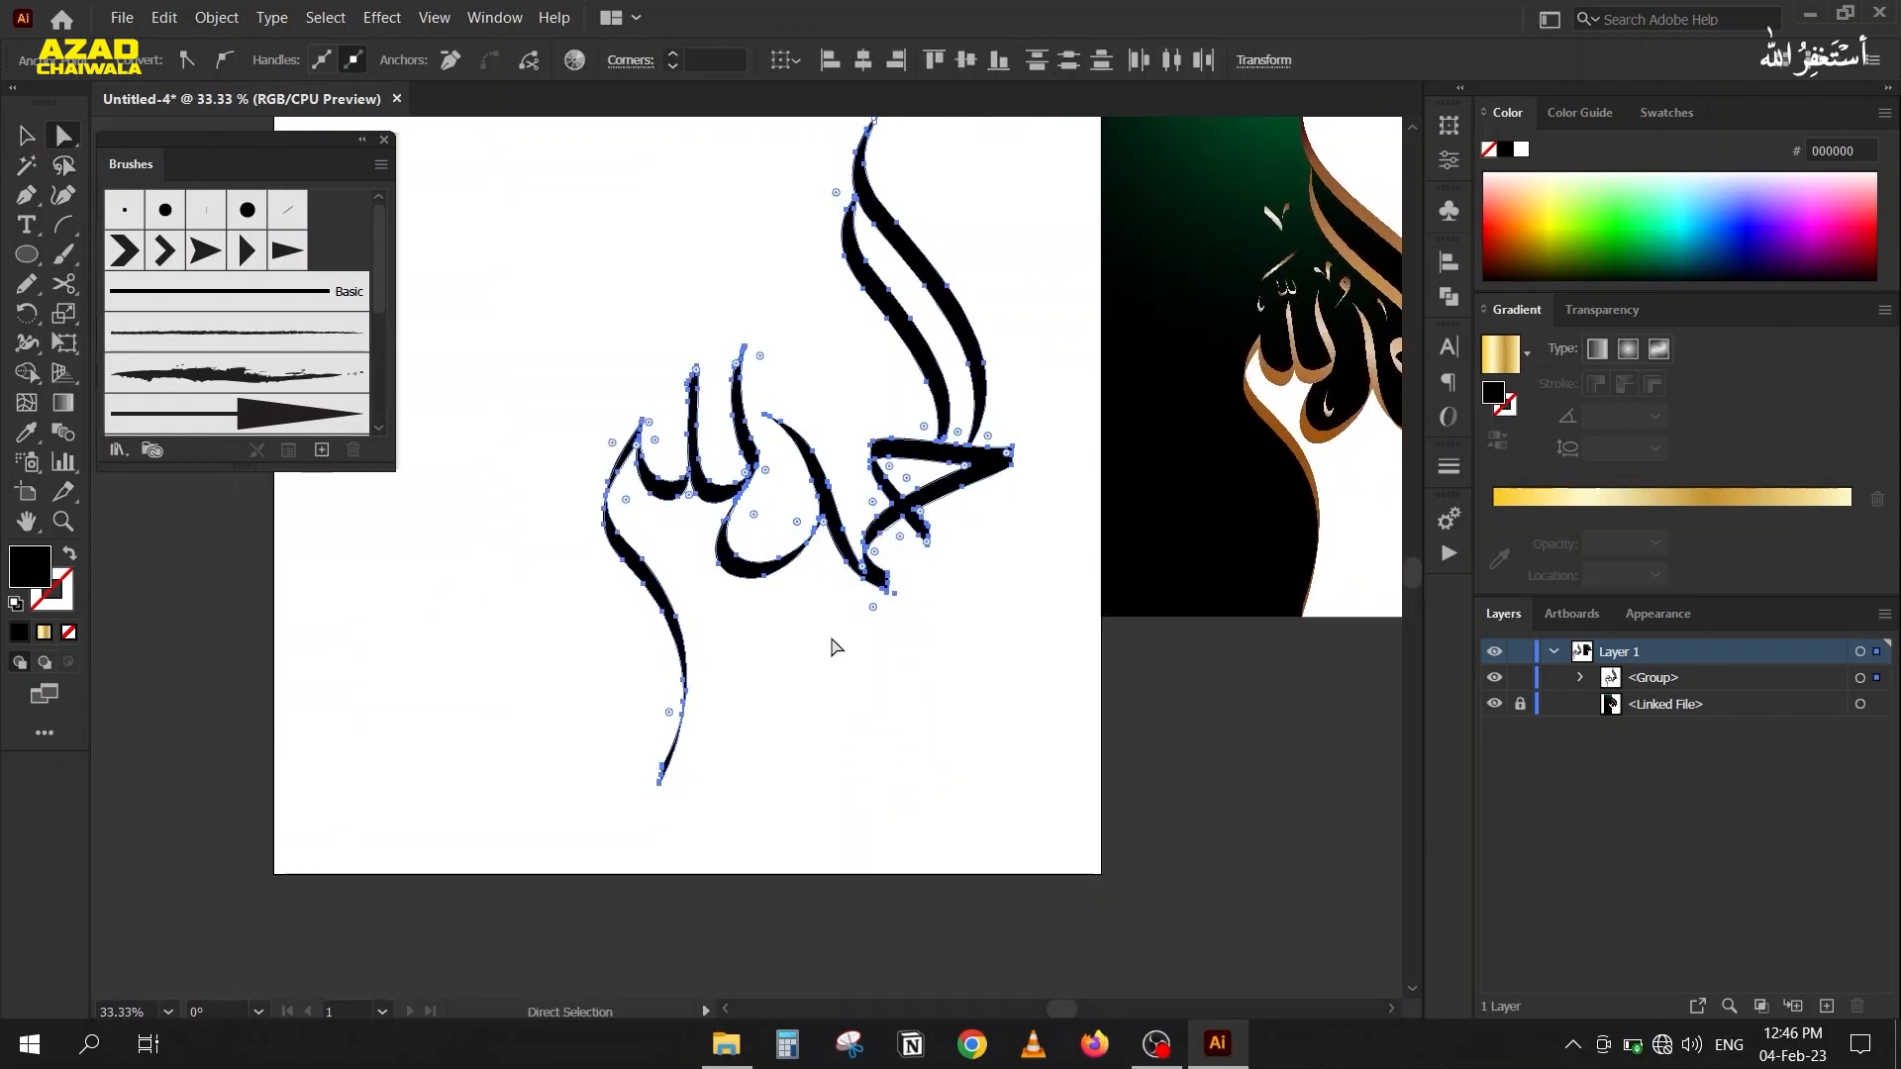
pyautogui.scroll(2, 804, 482)
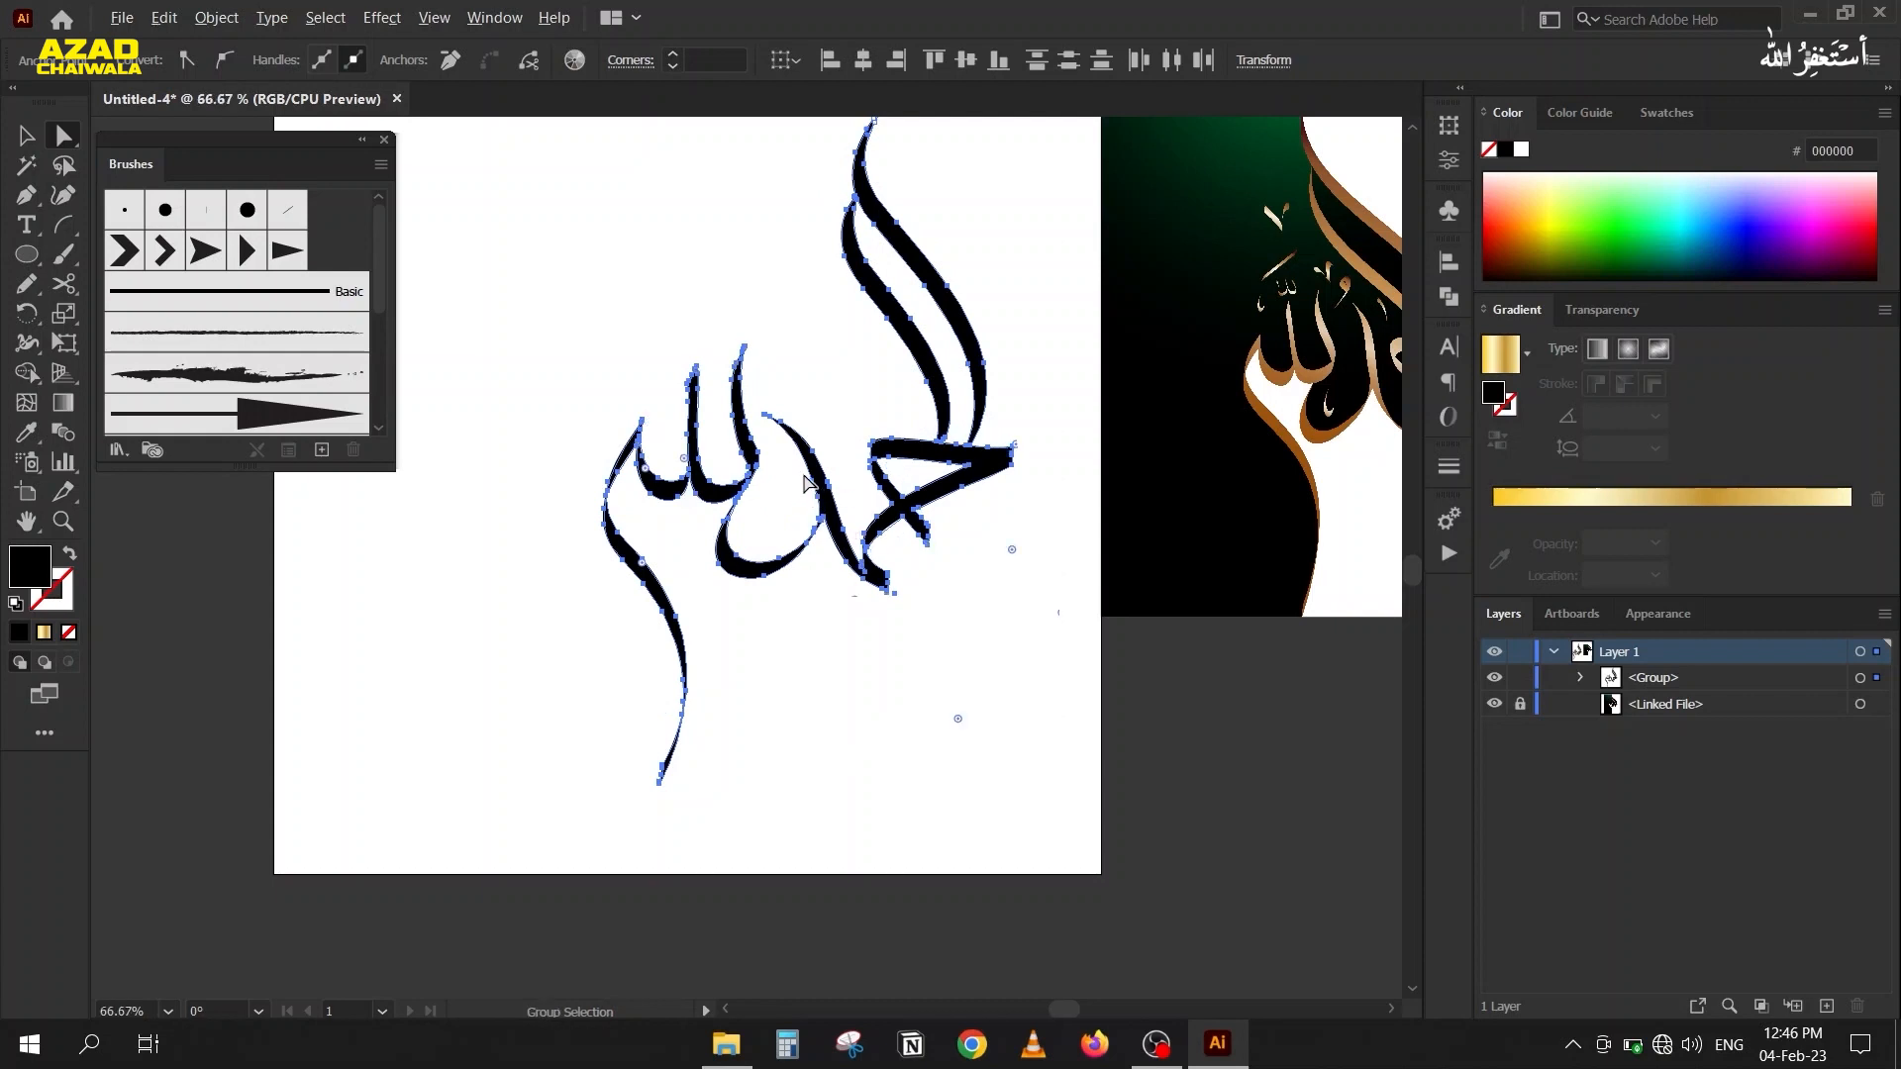
pyautogui.scroll(-3, 804, 483)
# Simplify the paths of the whole black calligraphy group with the automatic setting and deselect it.
pyautogui.click(23, 142)
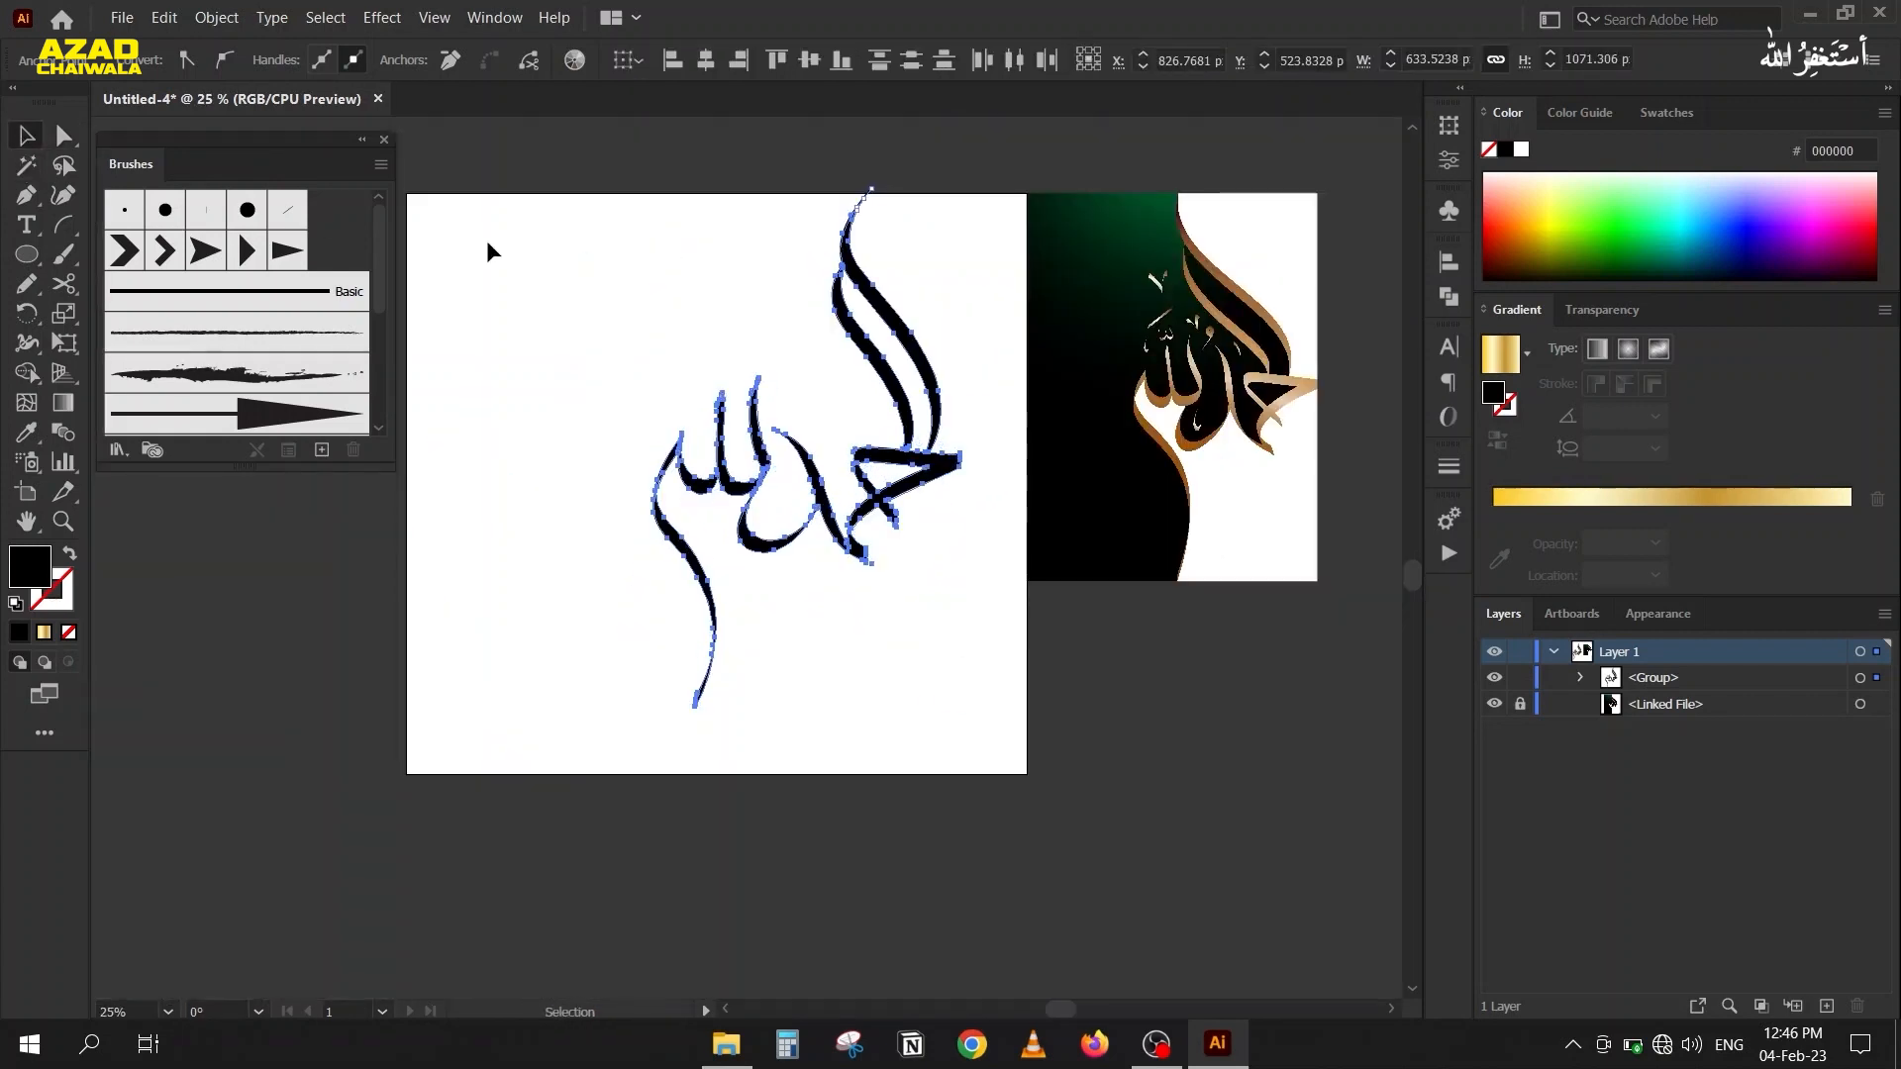
pyautogui.scroll(1, 699, 289)
pyautogui.click(939, 306)
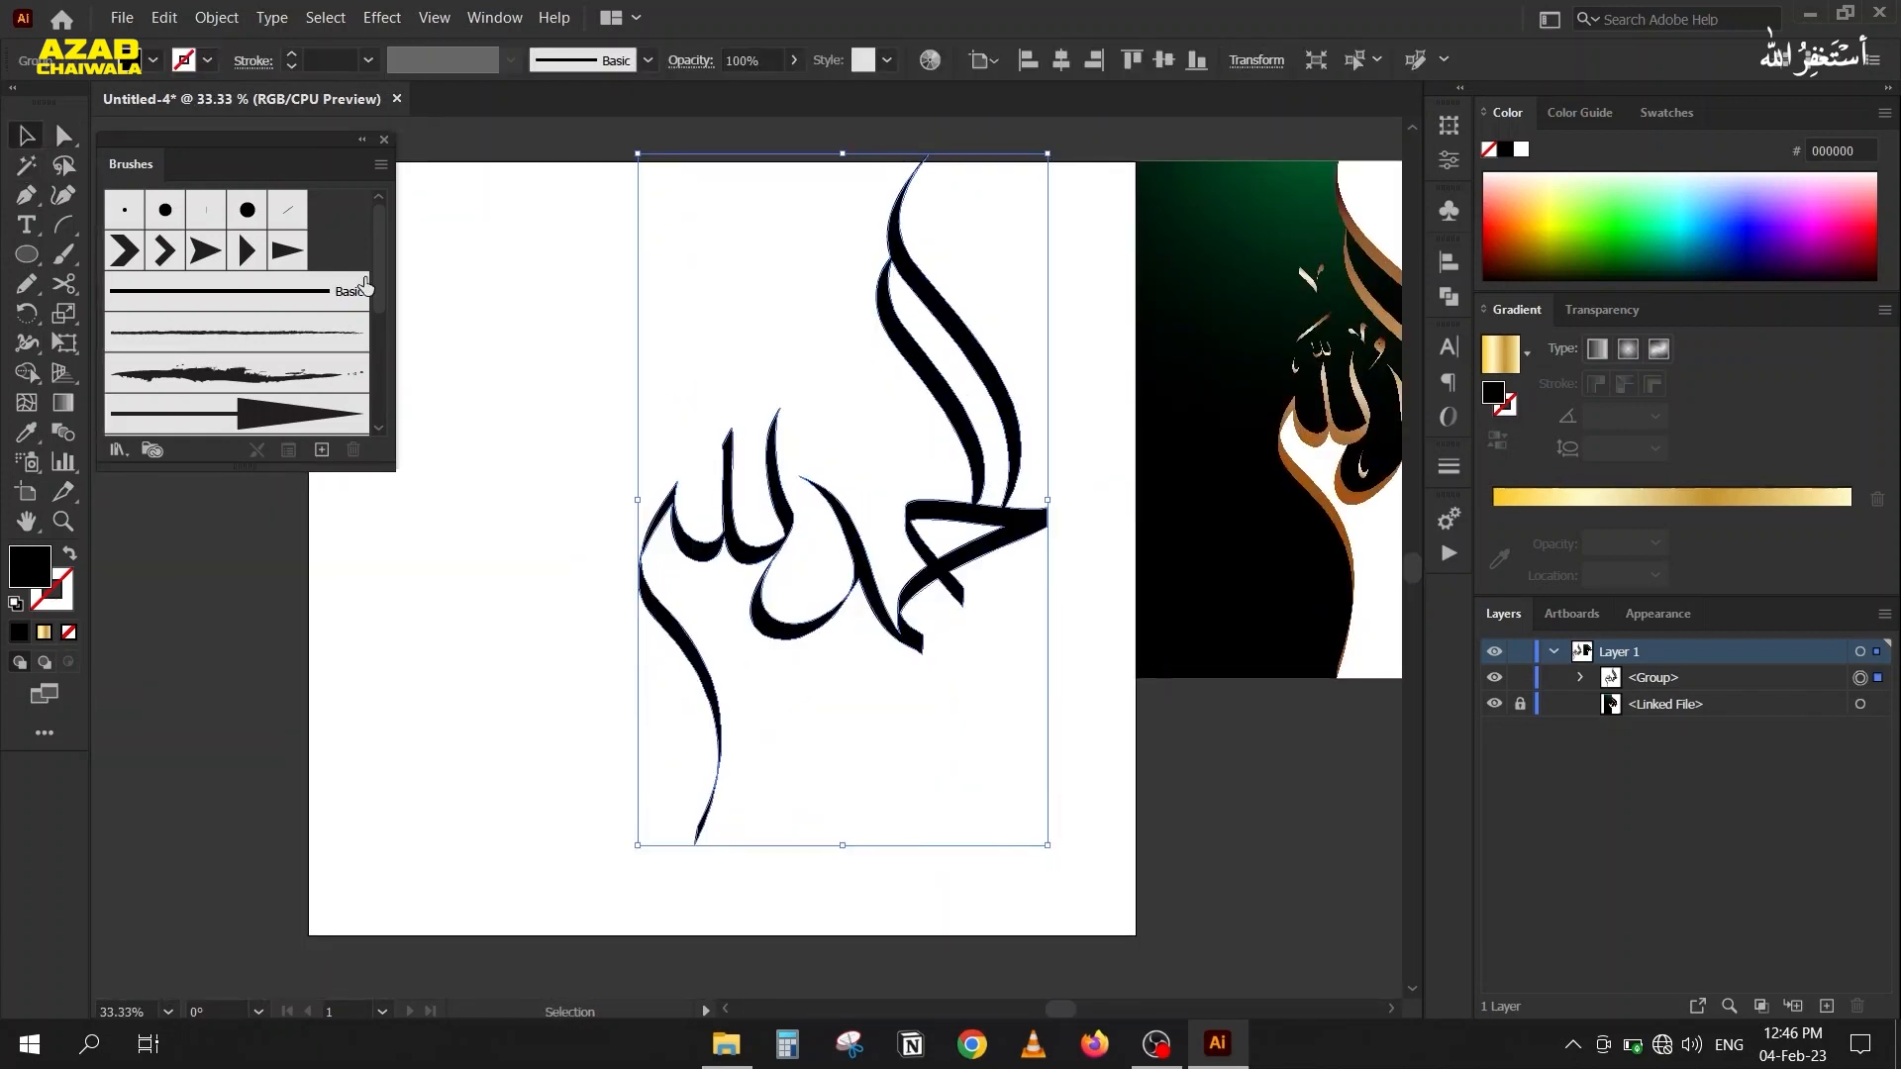
pyautogui.scroll(2, 851, 525)
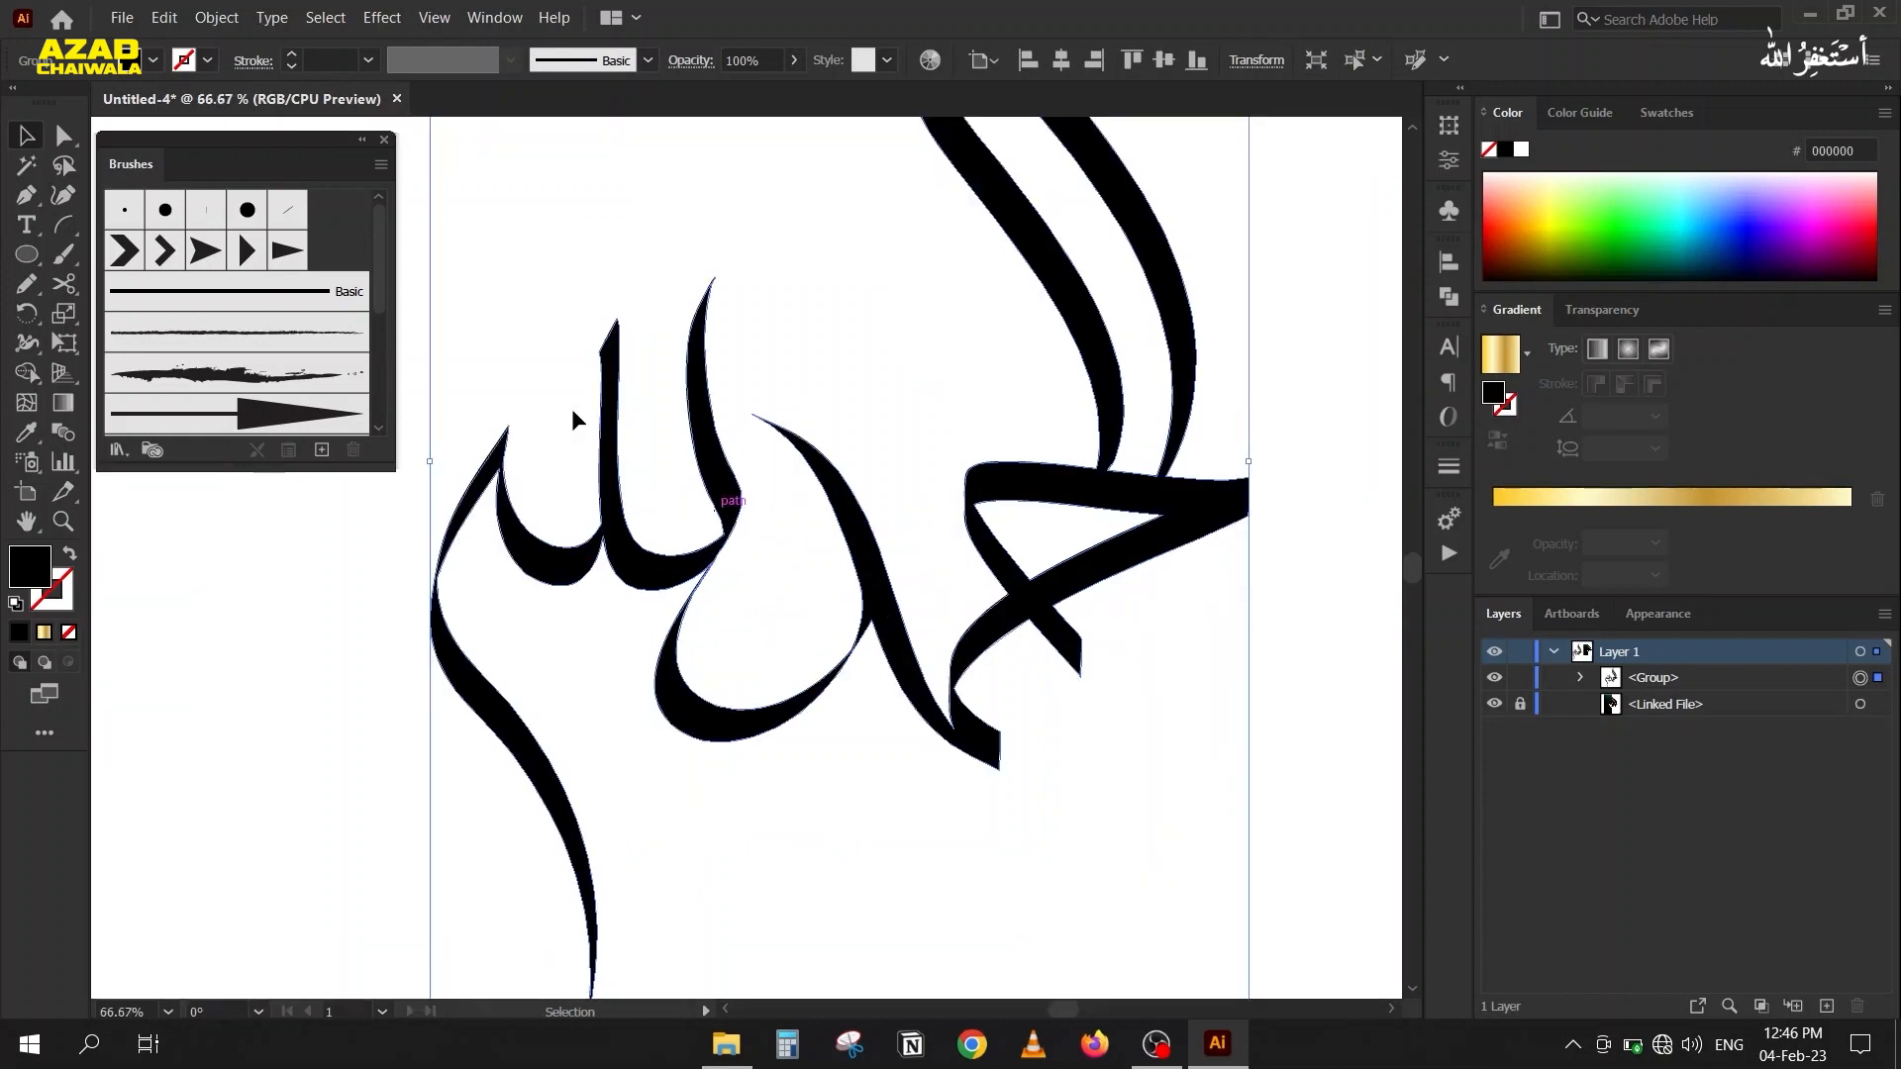
pyautogui.press('a')
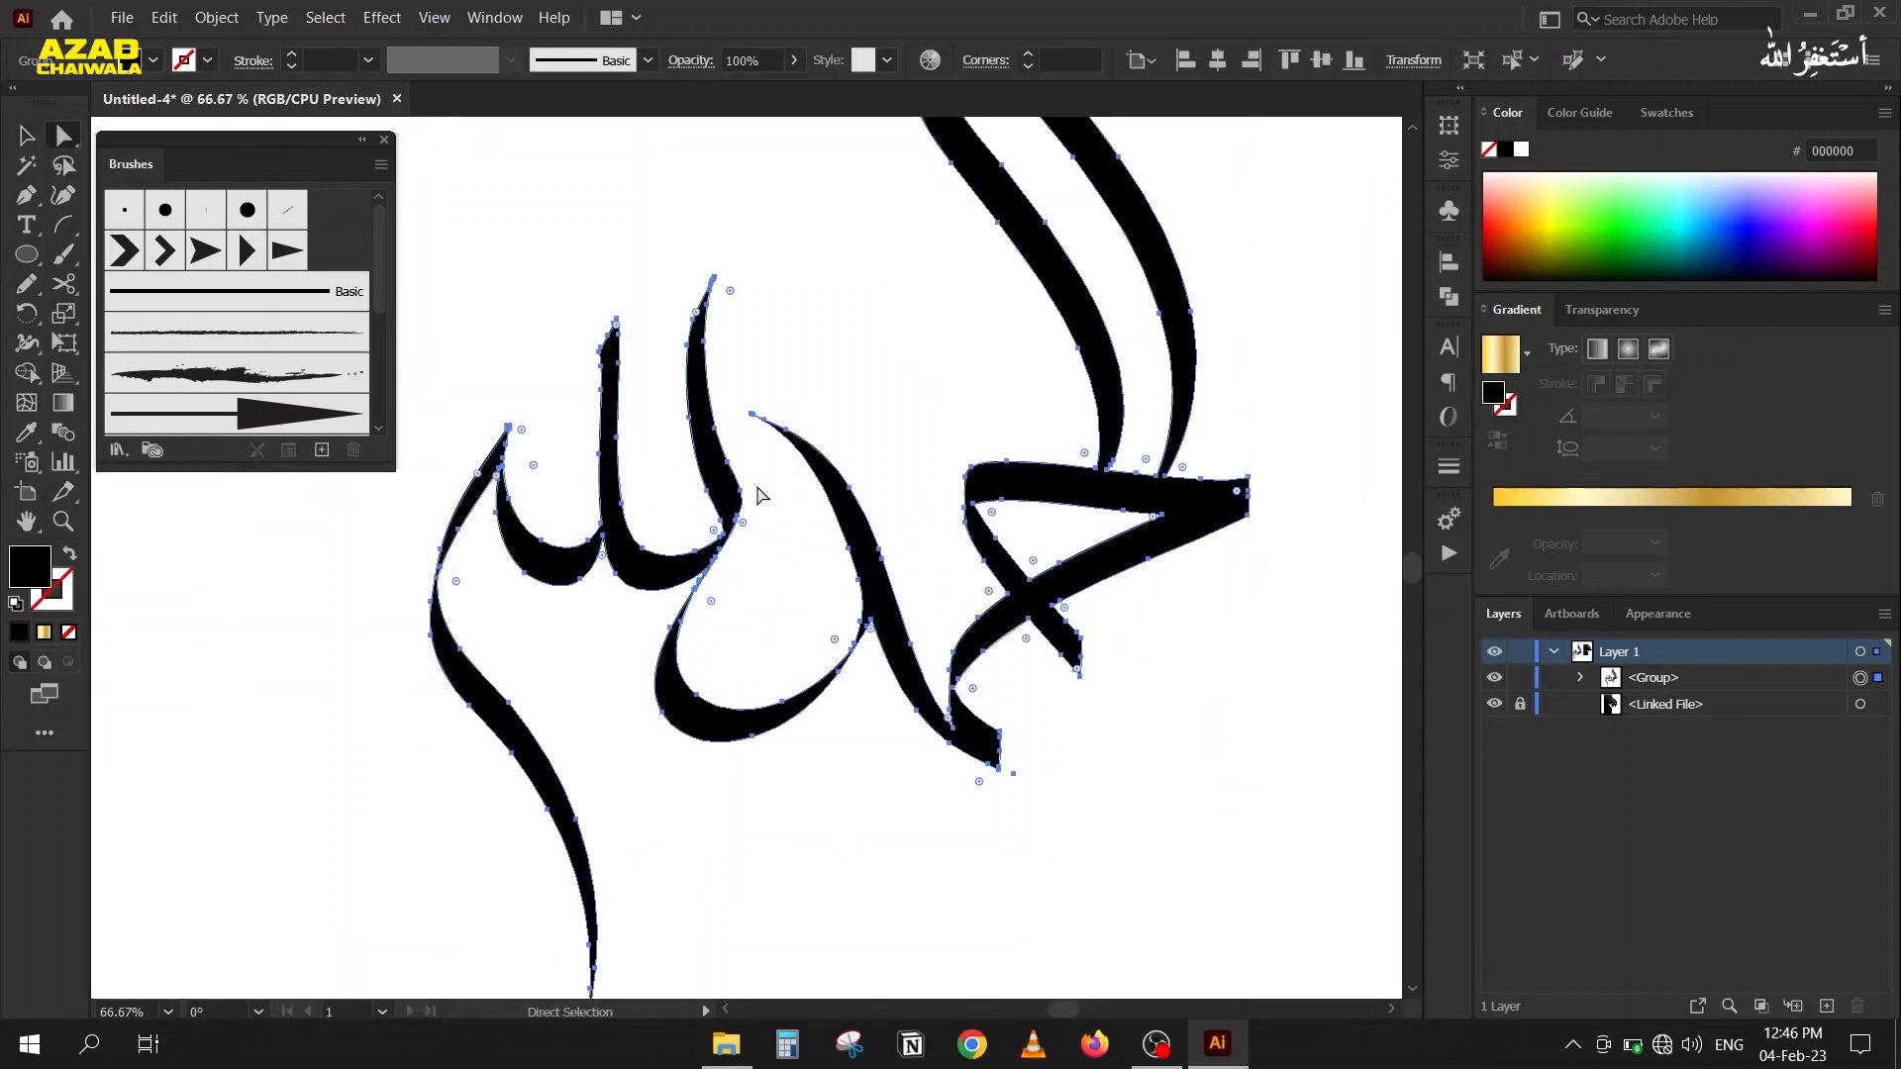
pyautogui.rightClick(704, 462)
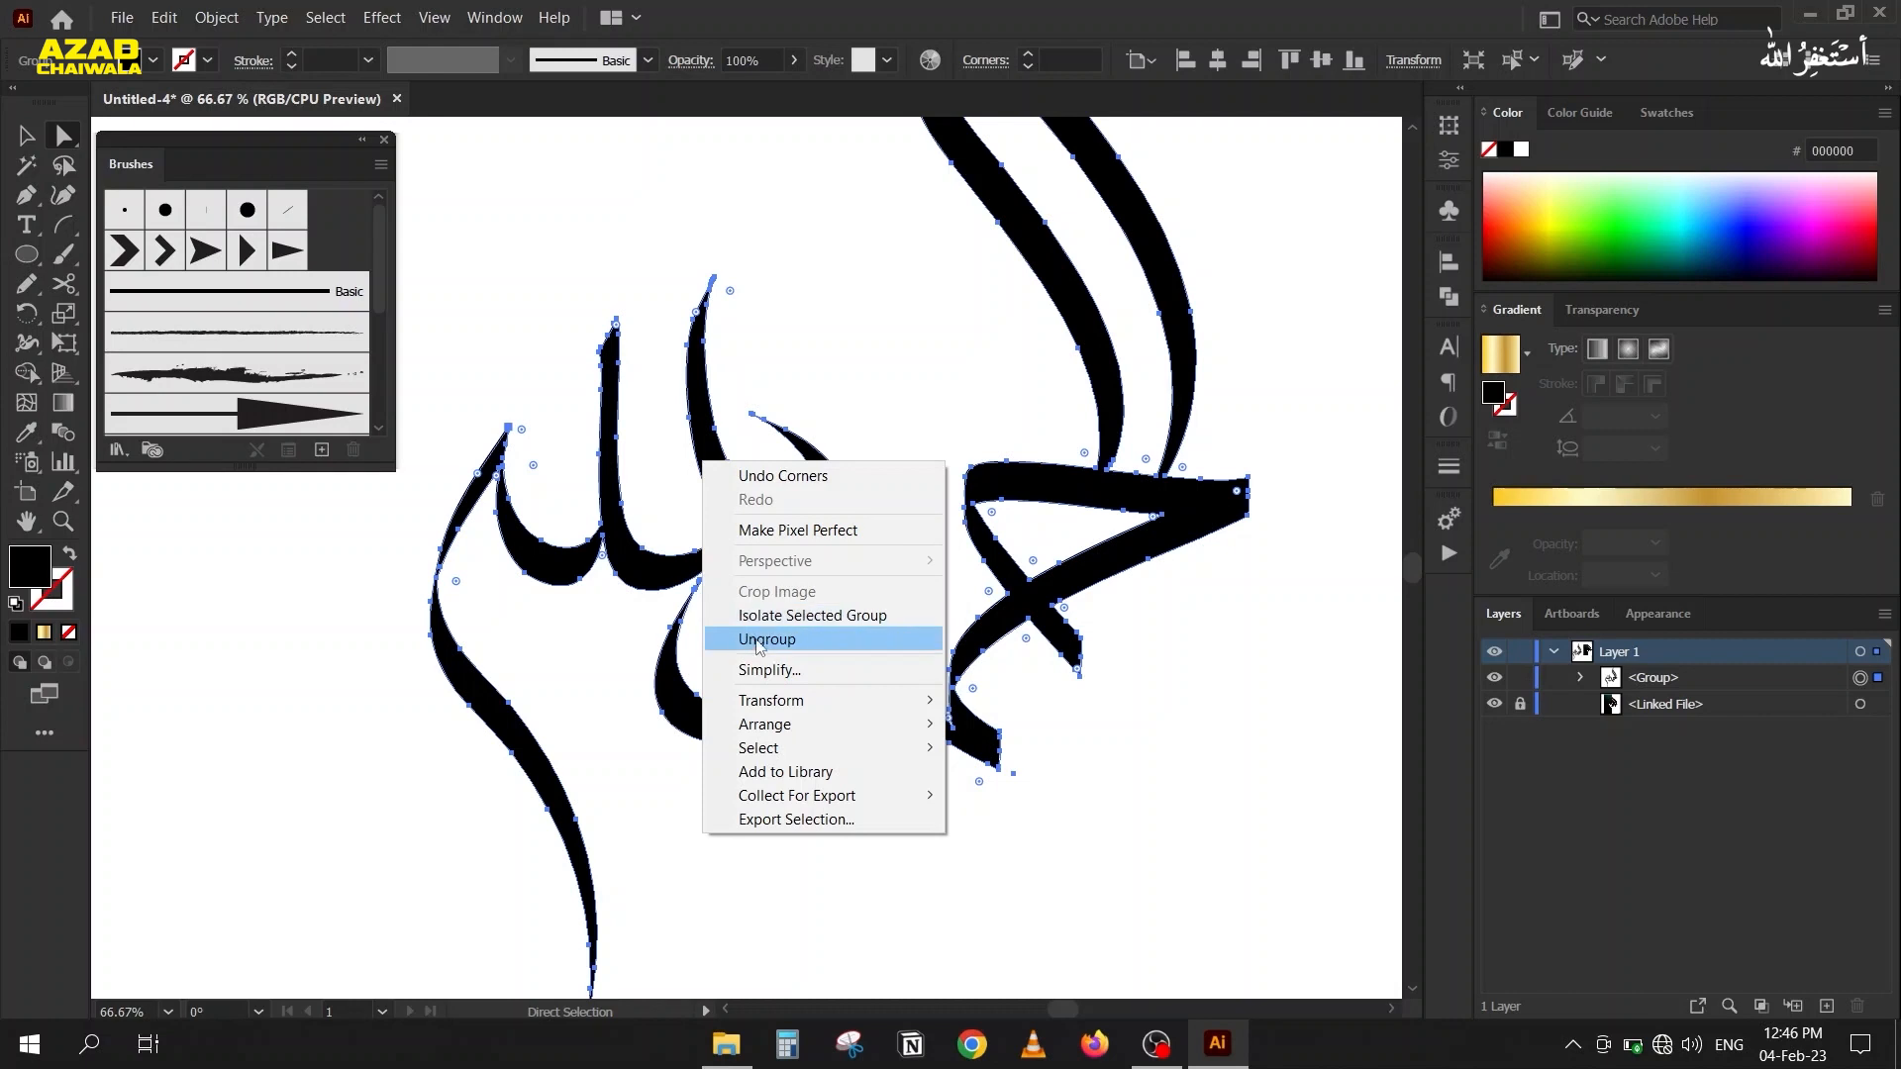
pyautogui.click(830, 678)
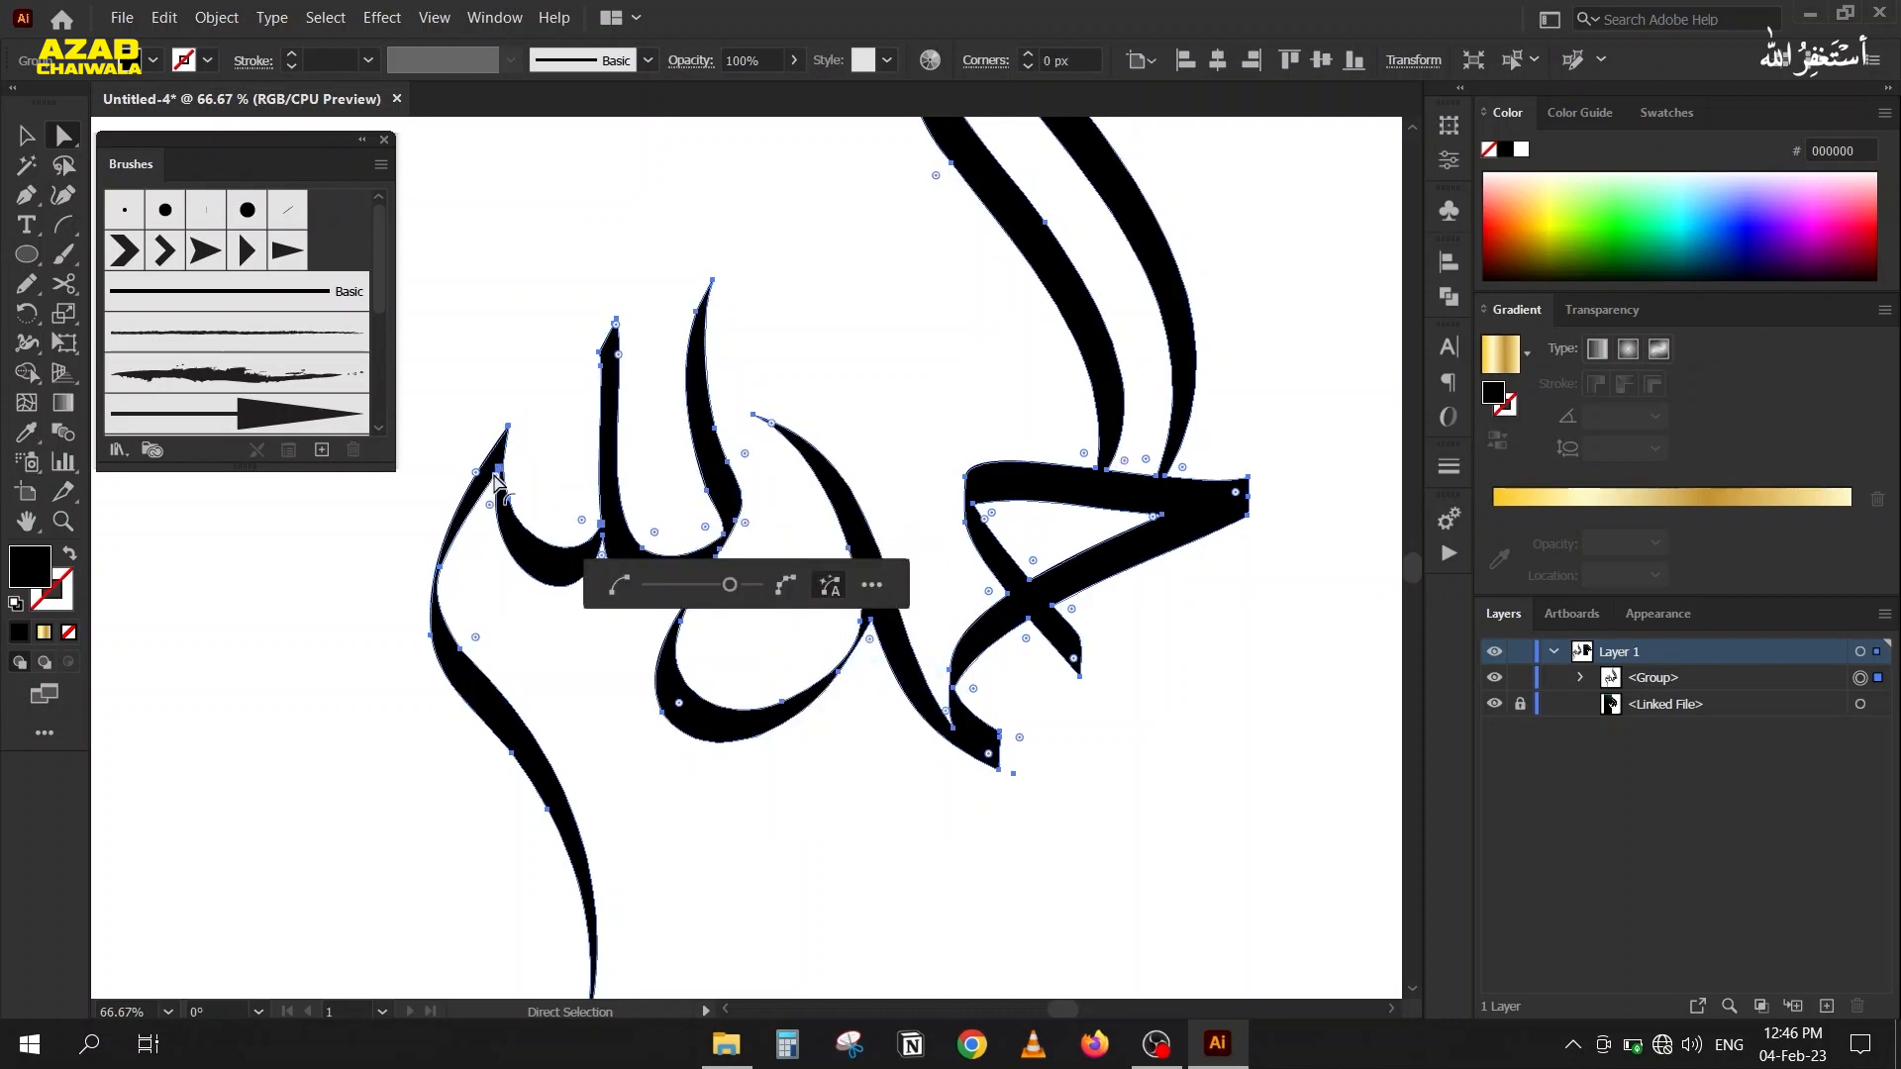
pyautogui.click(31, 136)
pyautogui.click(556, 199)
# Try the gold gradient as the fill of the calligraphy group, then undo it and deselect.
pyautogui.scroll(-1, 556, 199)
pyautogui.scroll(-1, 595, 327)
pyautogui.scroll(-1, 668, 518)
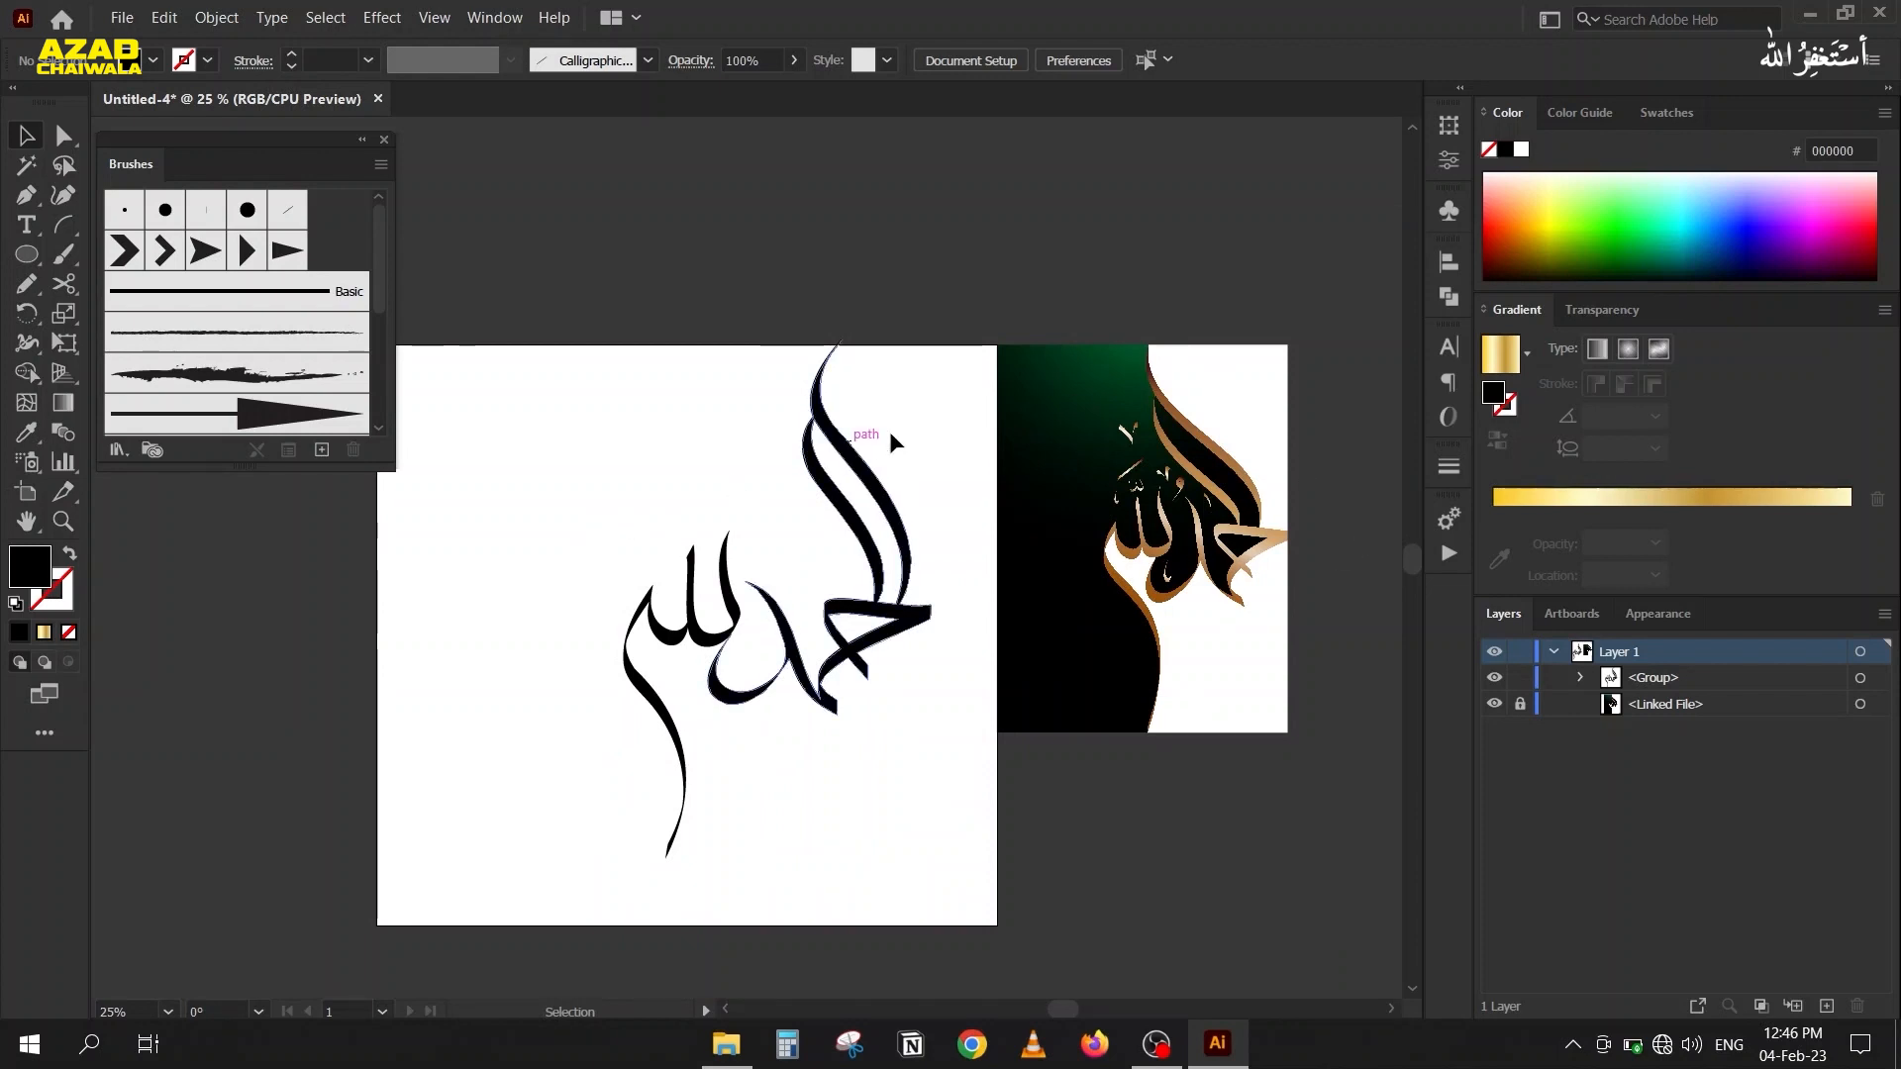
pyautogui.click(639, 738)
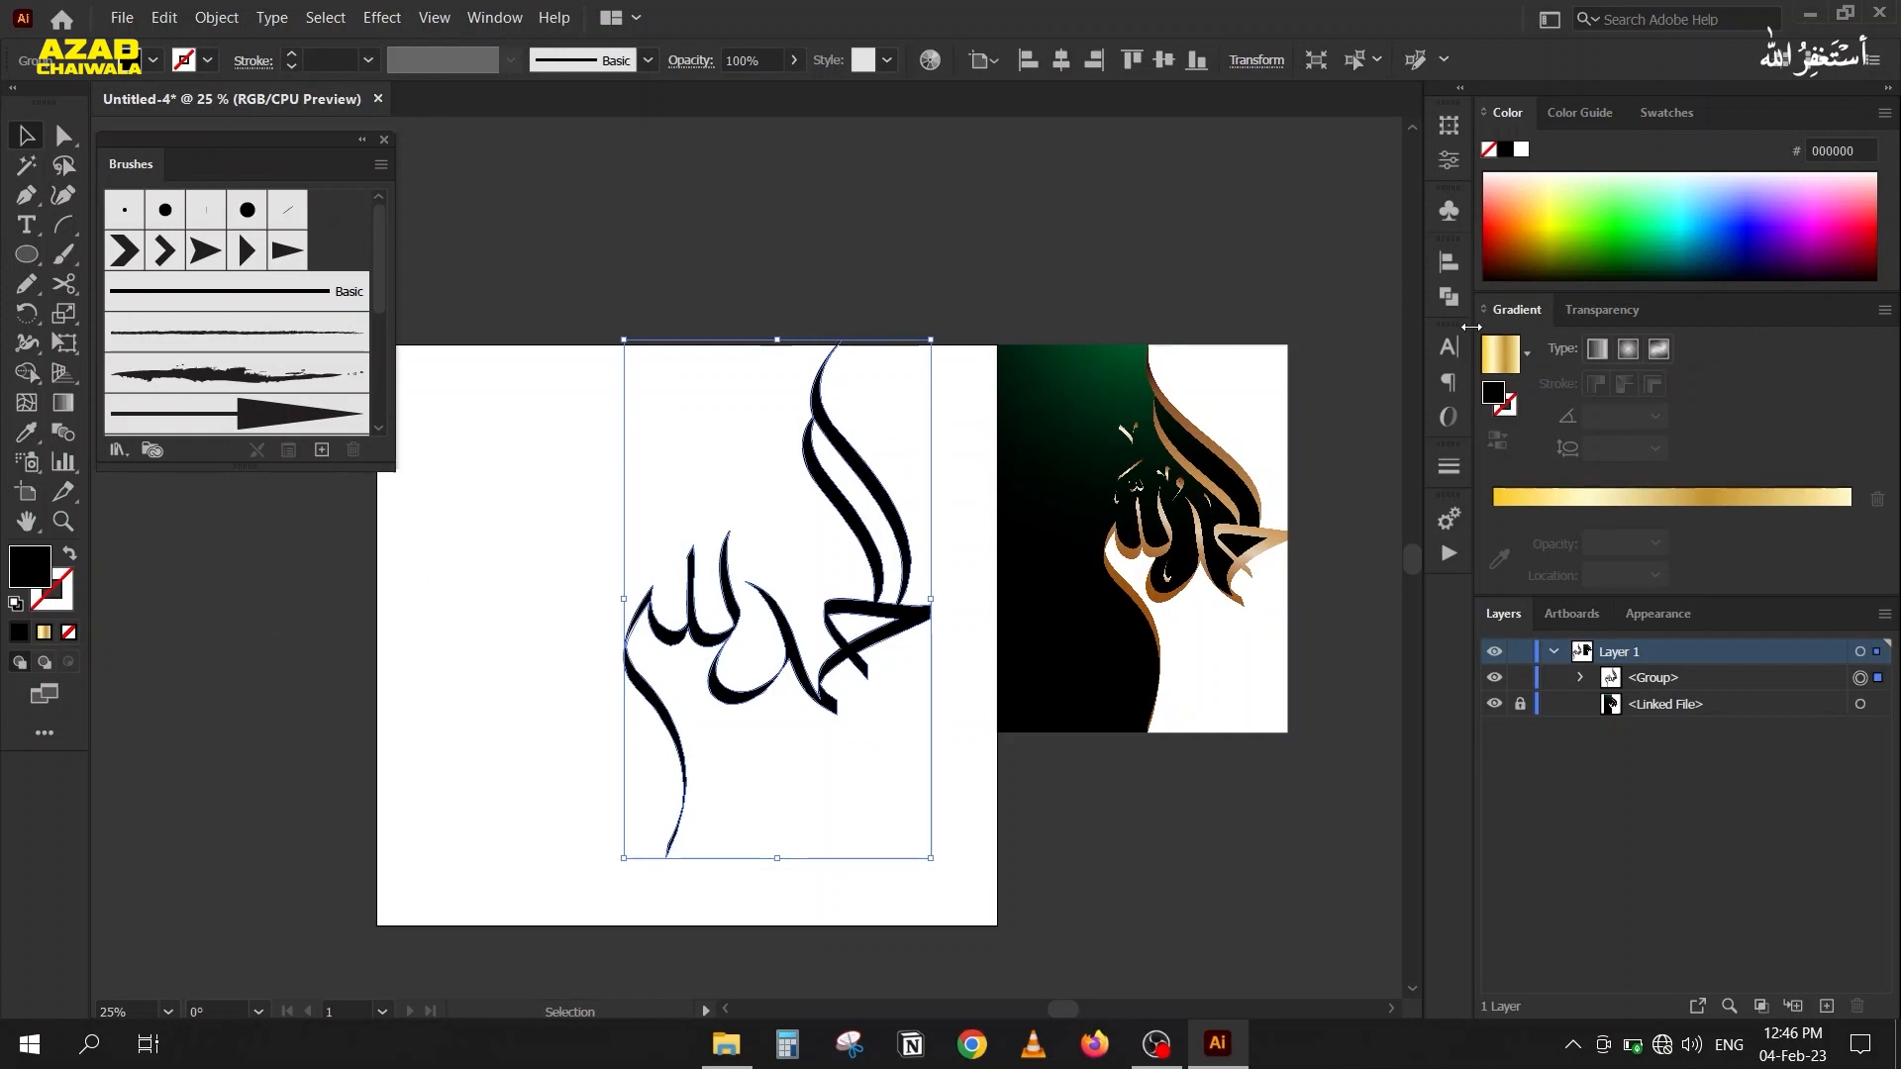
pyautogui.click(1492, 358)
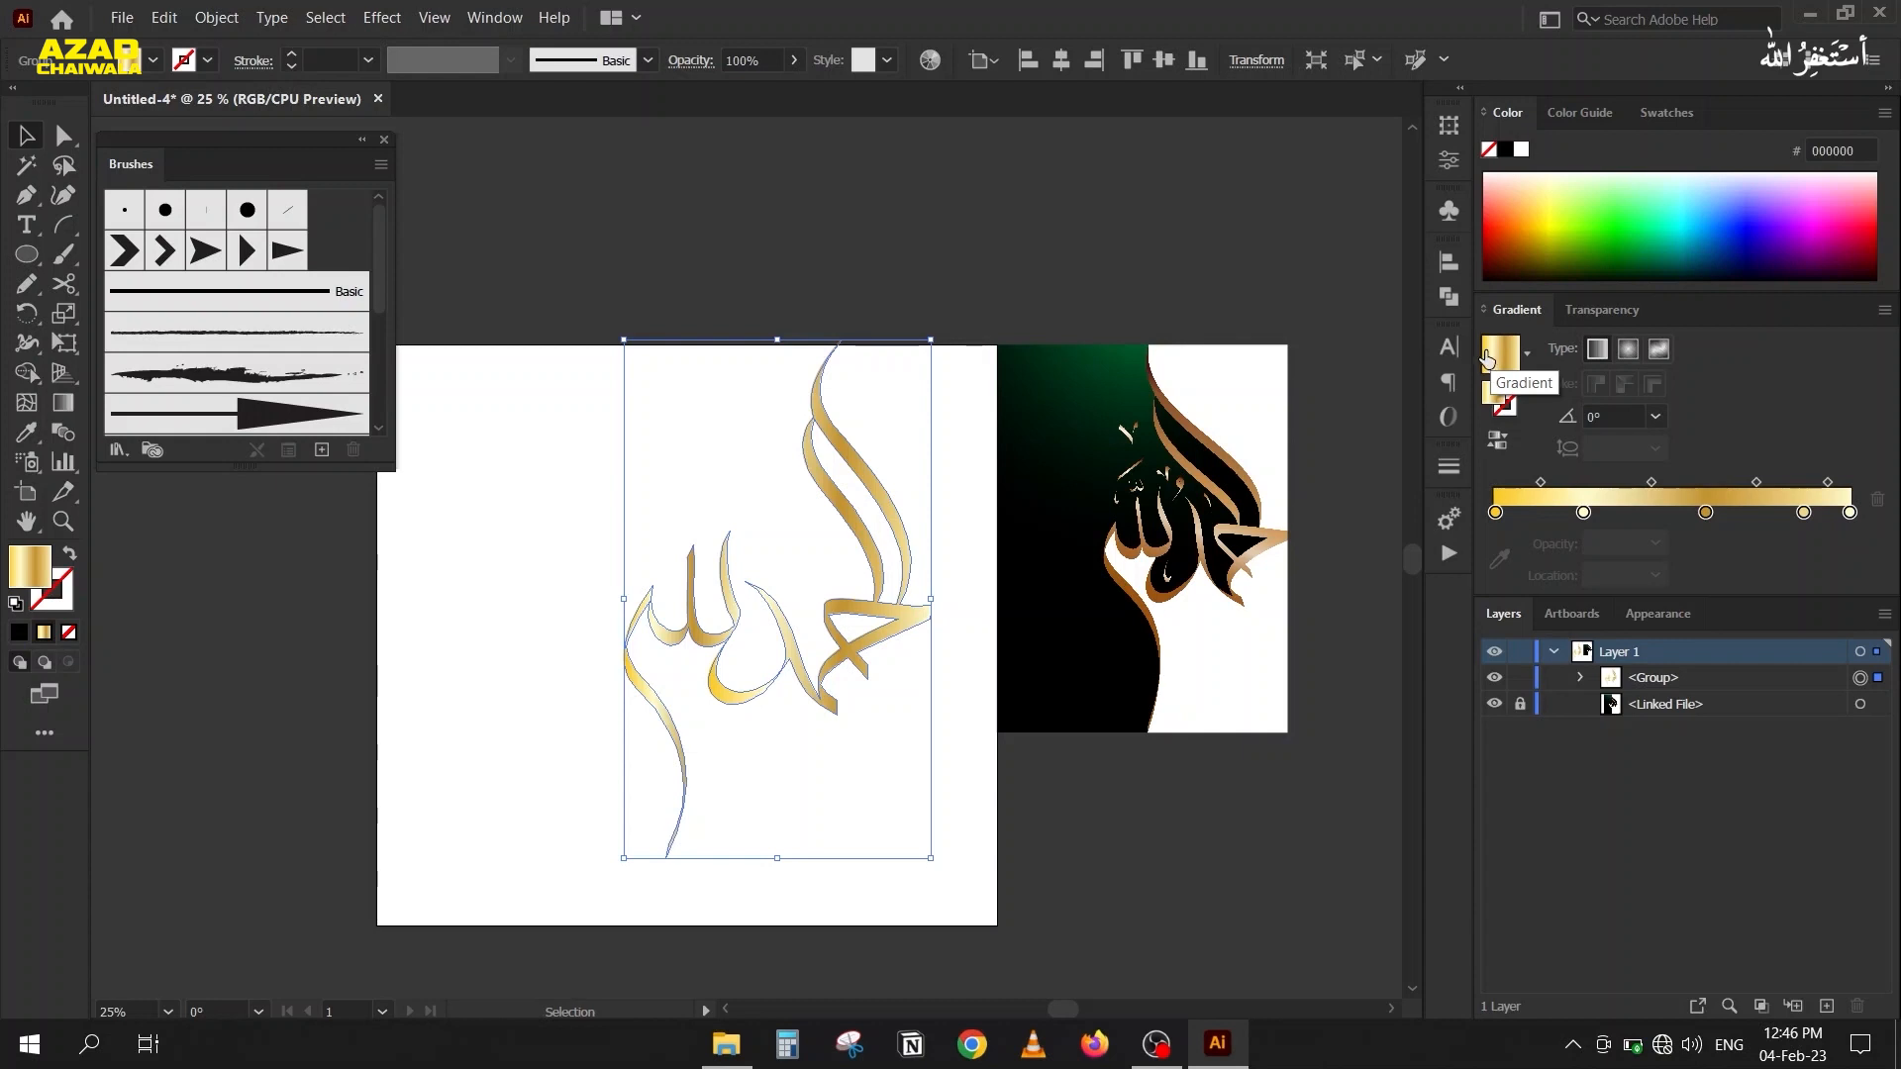
pyautogui.hotkey('ctrl', 'z')
pyautogui.click(584, 412)
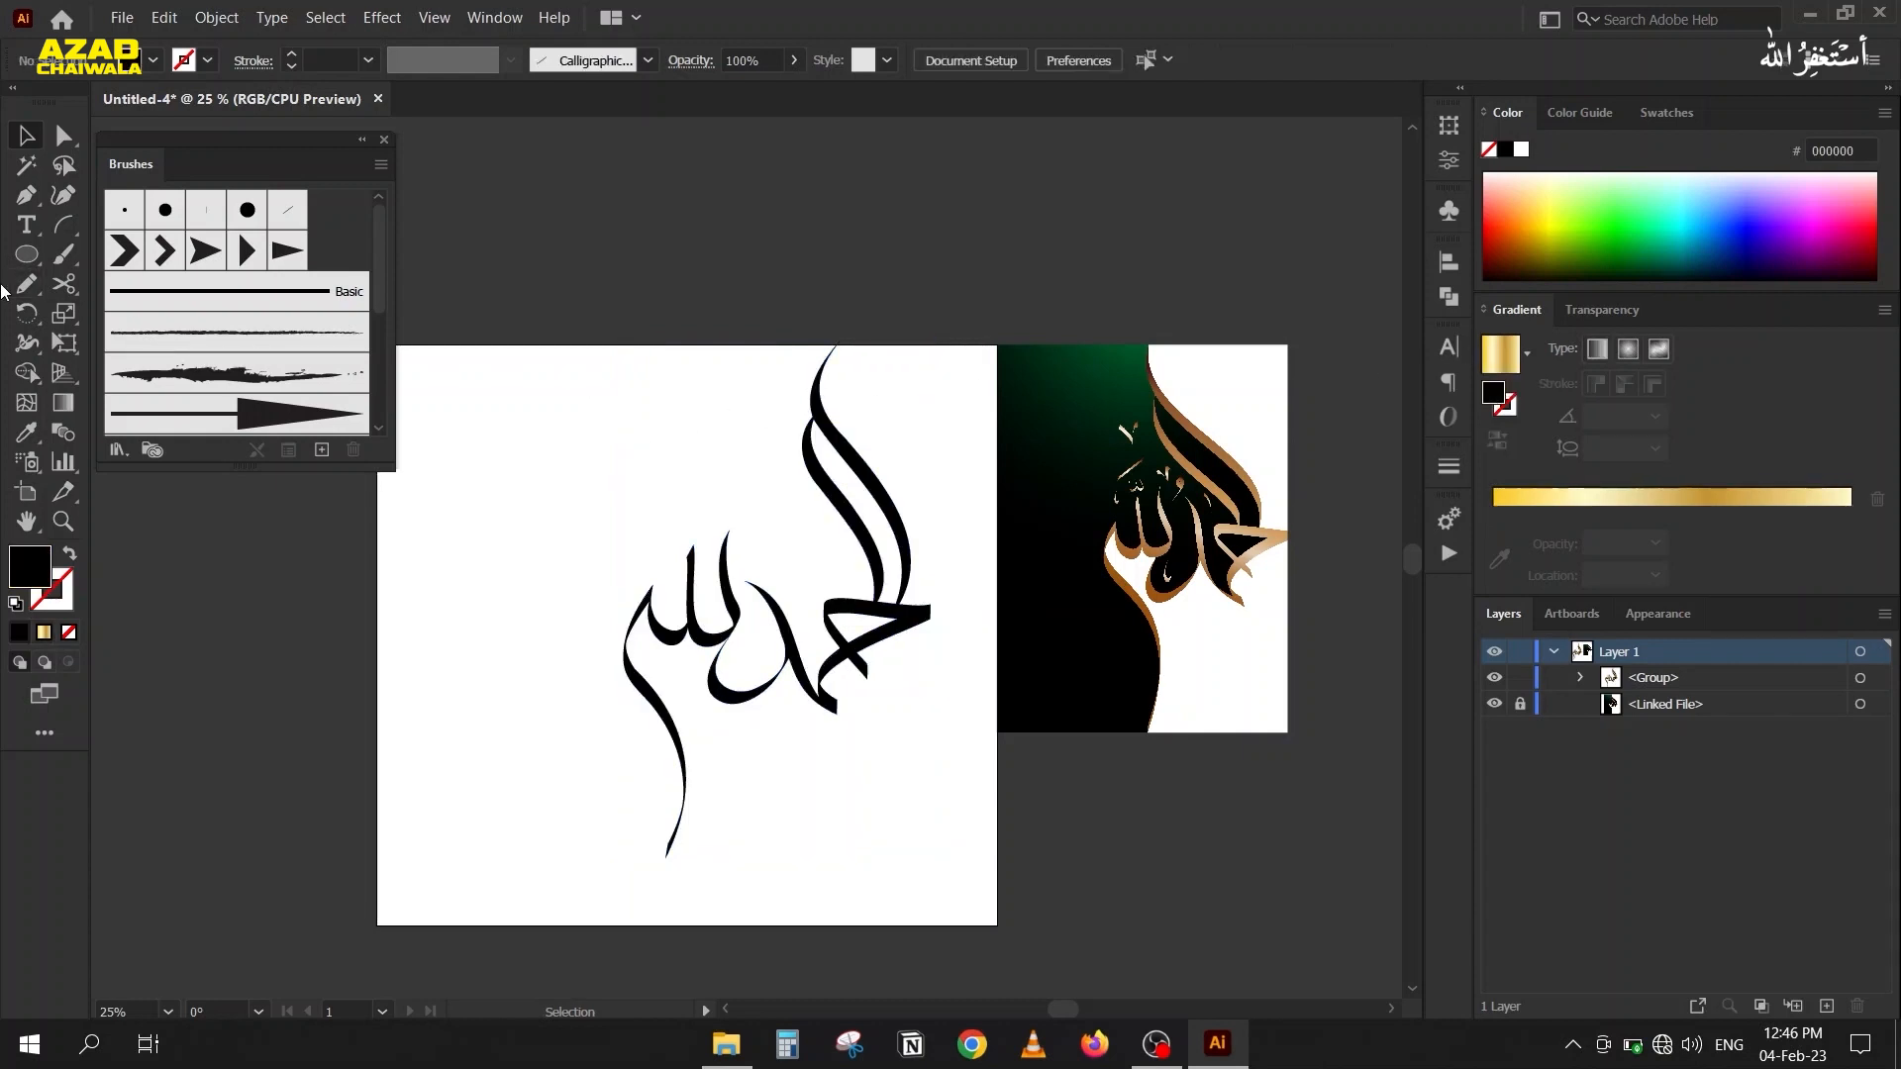
# Crop Artboard 1 to about 802 px wide, fitting its top, bottom and right edges to the black calligraphy.
pyautogui.moveTo(39, 253); pyautogui.dragTo(157, 246)
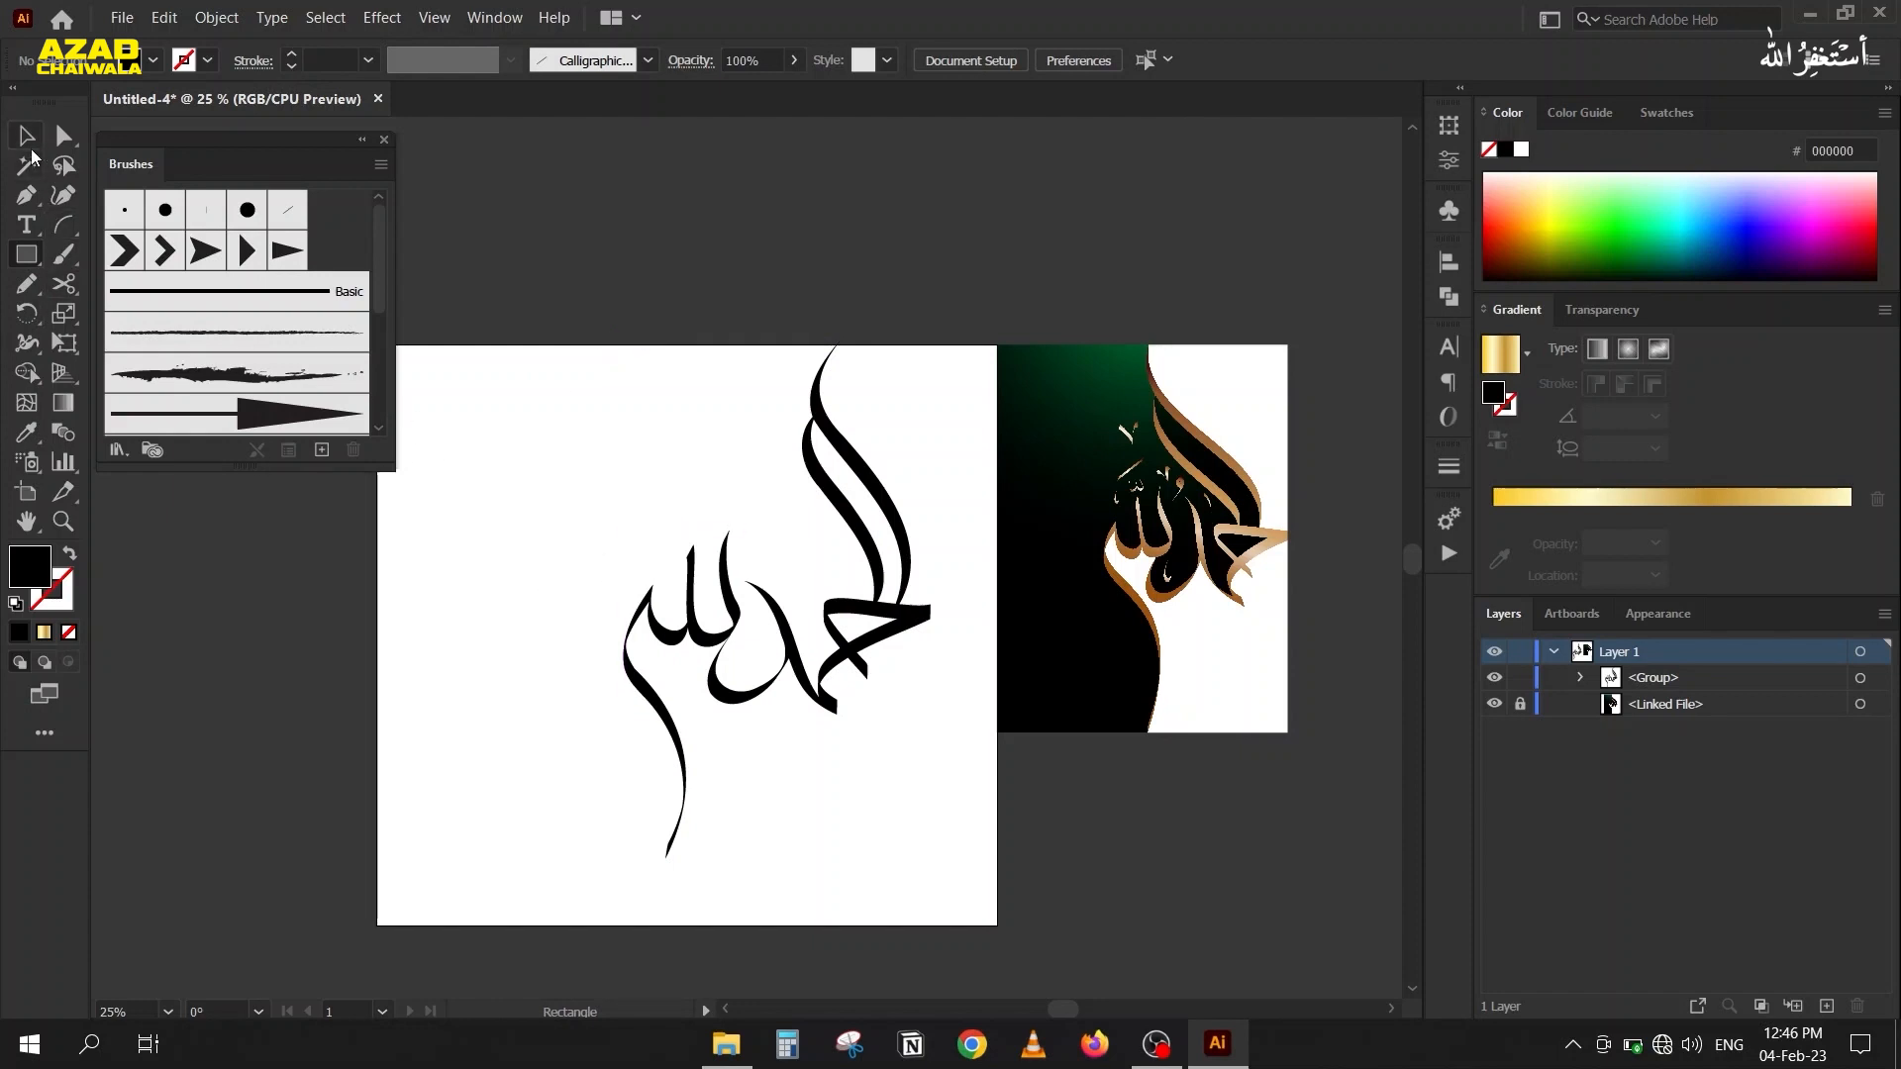
pyautogui.click(27, 492)
pyautogui.moveTo(377, 635); pyautogui.dragTo(543, 636)
pyautogui.moveTo(998, 635); pyautogui.dragTo(932, 633)
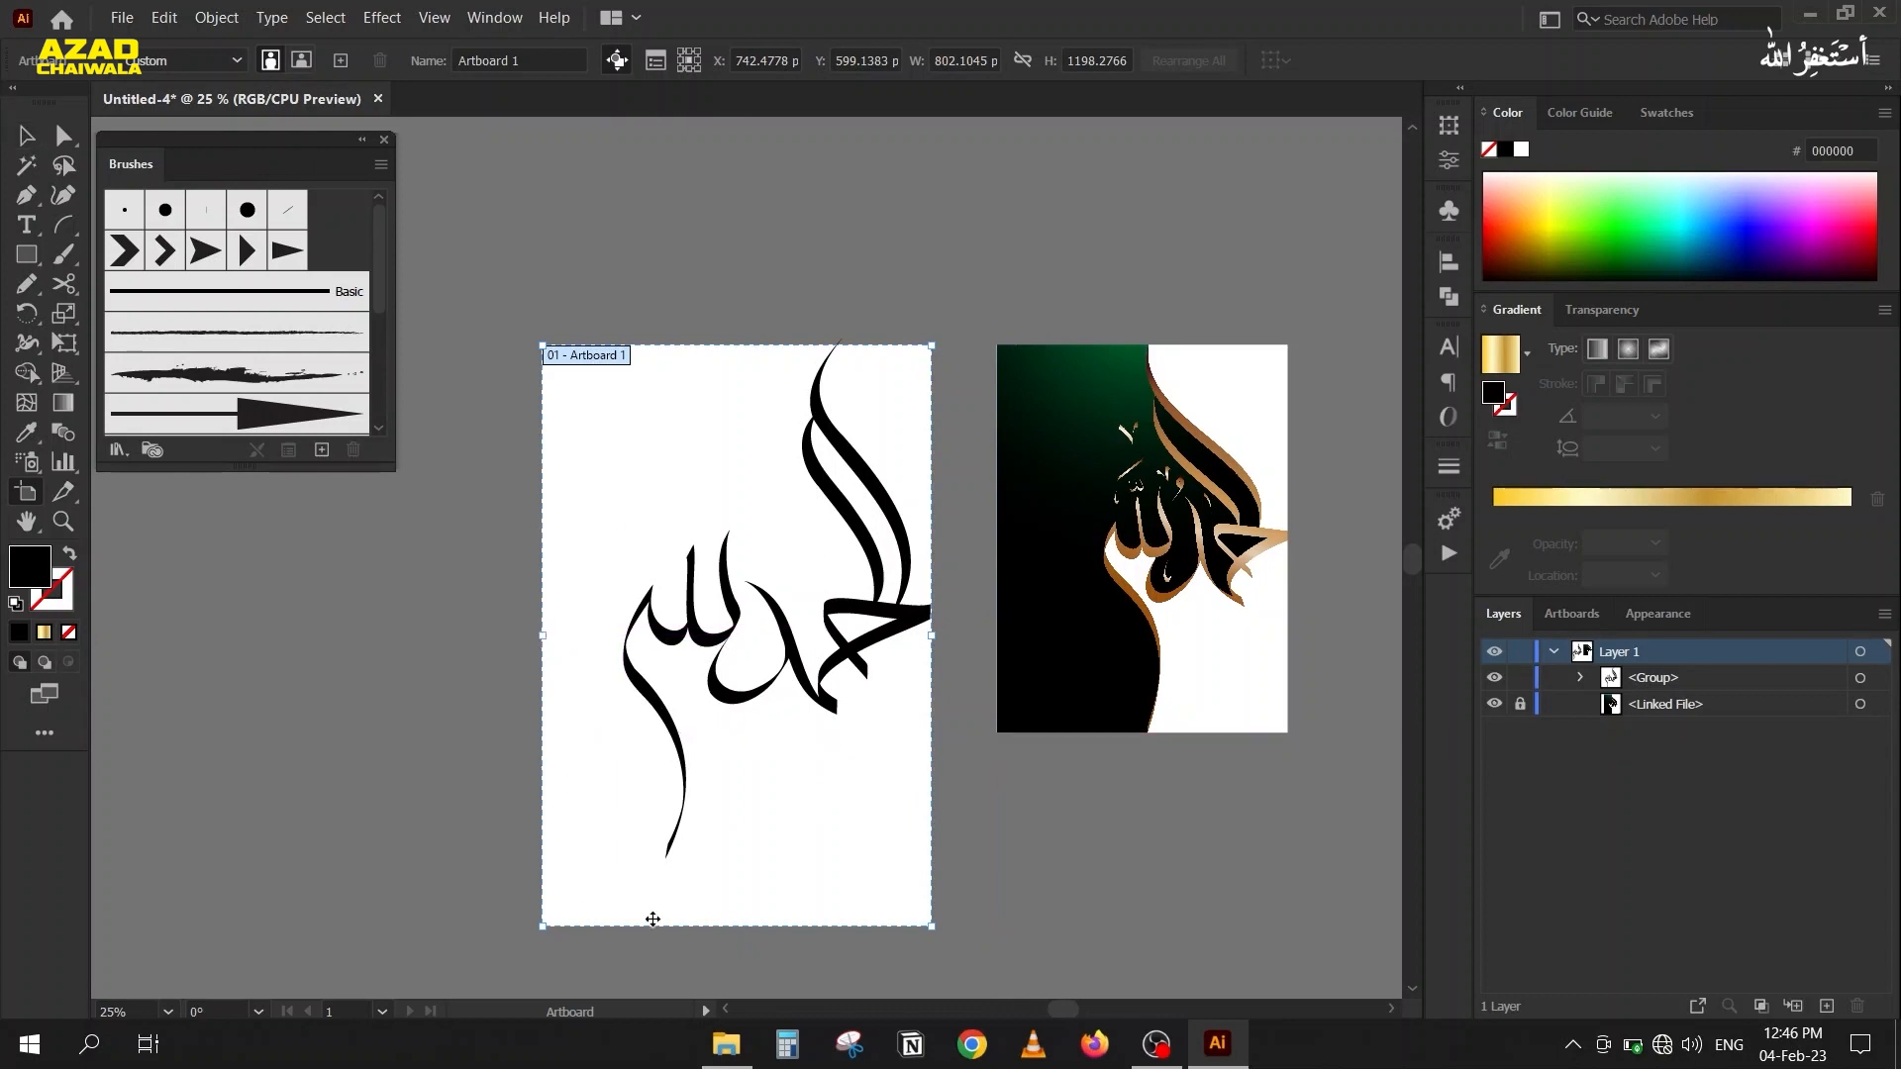
pyautogui.moveTo(730, 926); pyautogui.dragTo(730, 859)
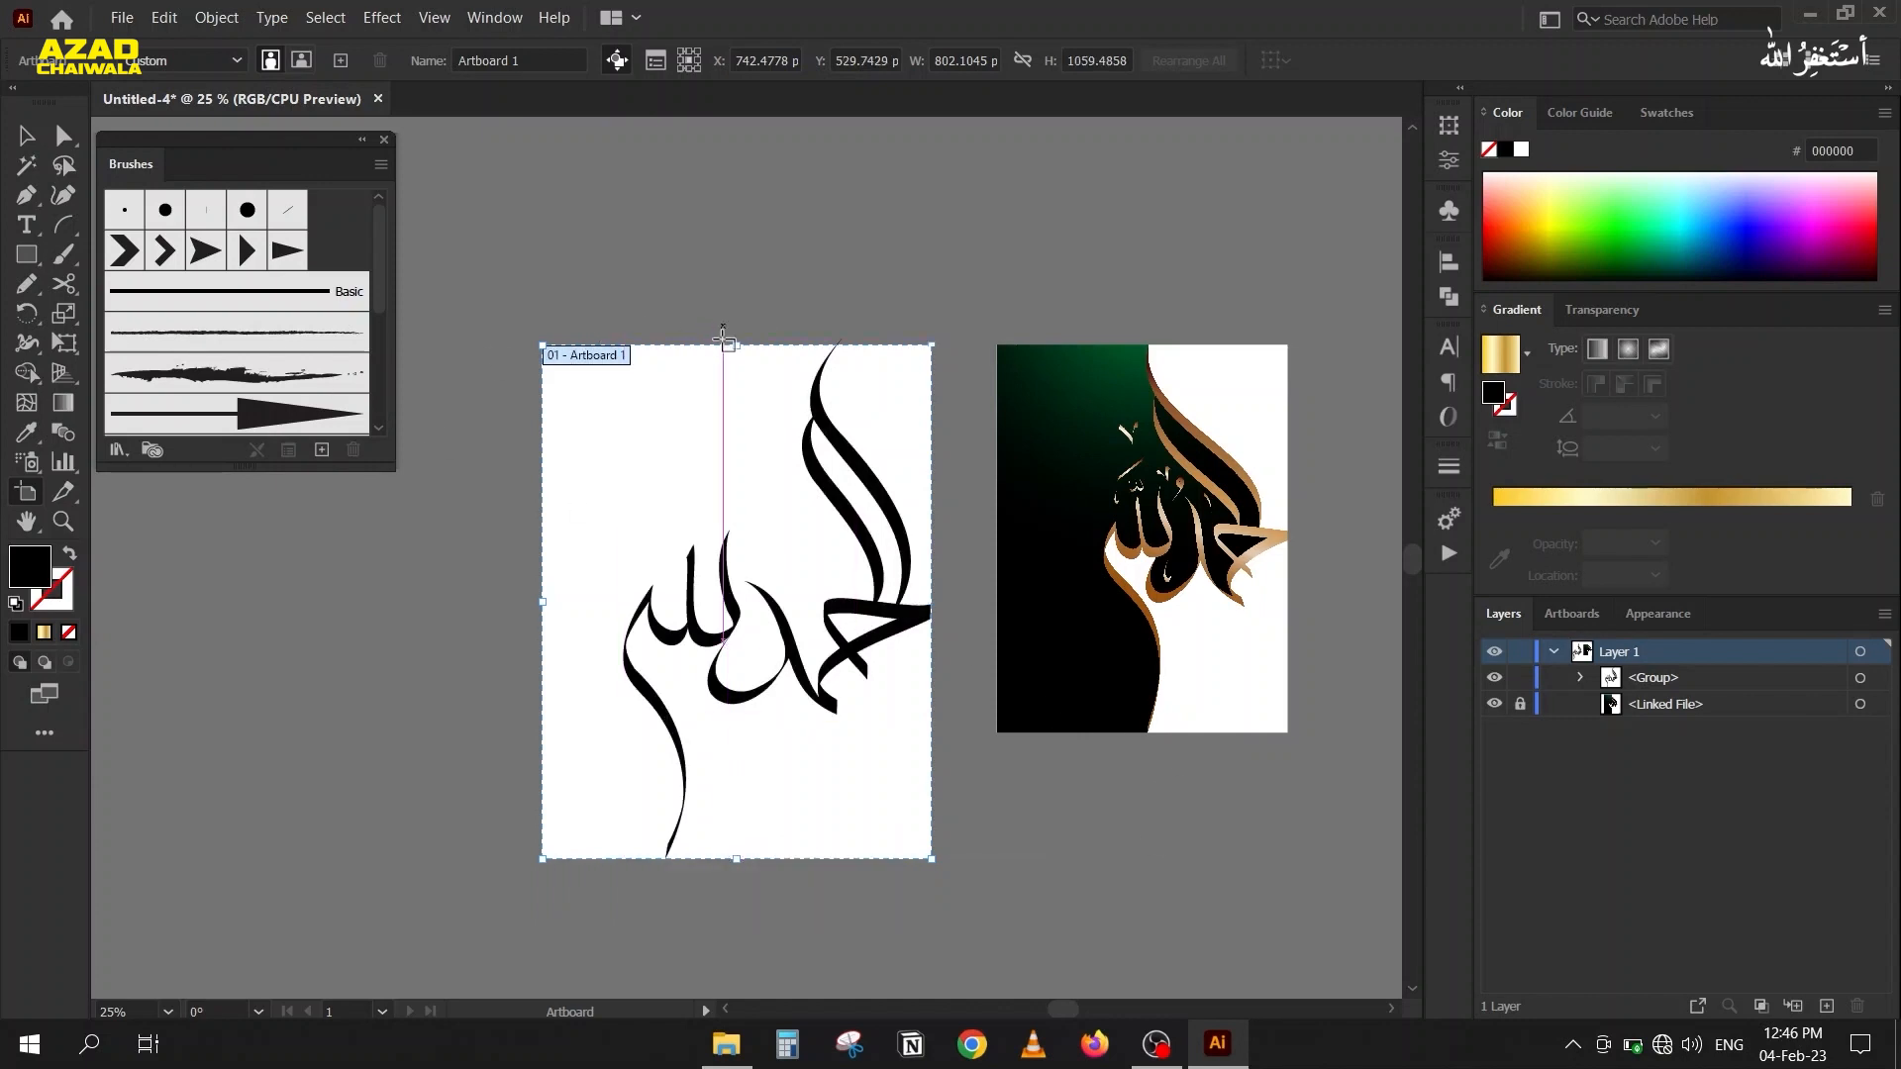
pyautogui.moveTo(737, 345); pyautogui.dragTo(737, 340)
pyautogui.click(29, 141)
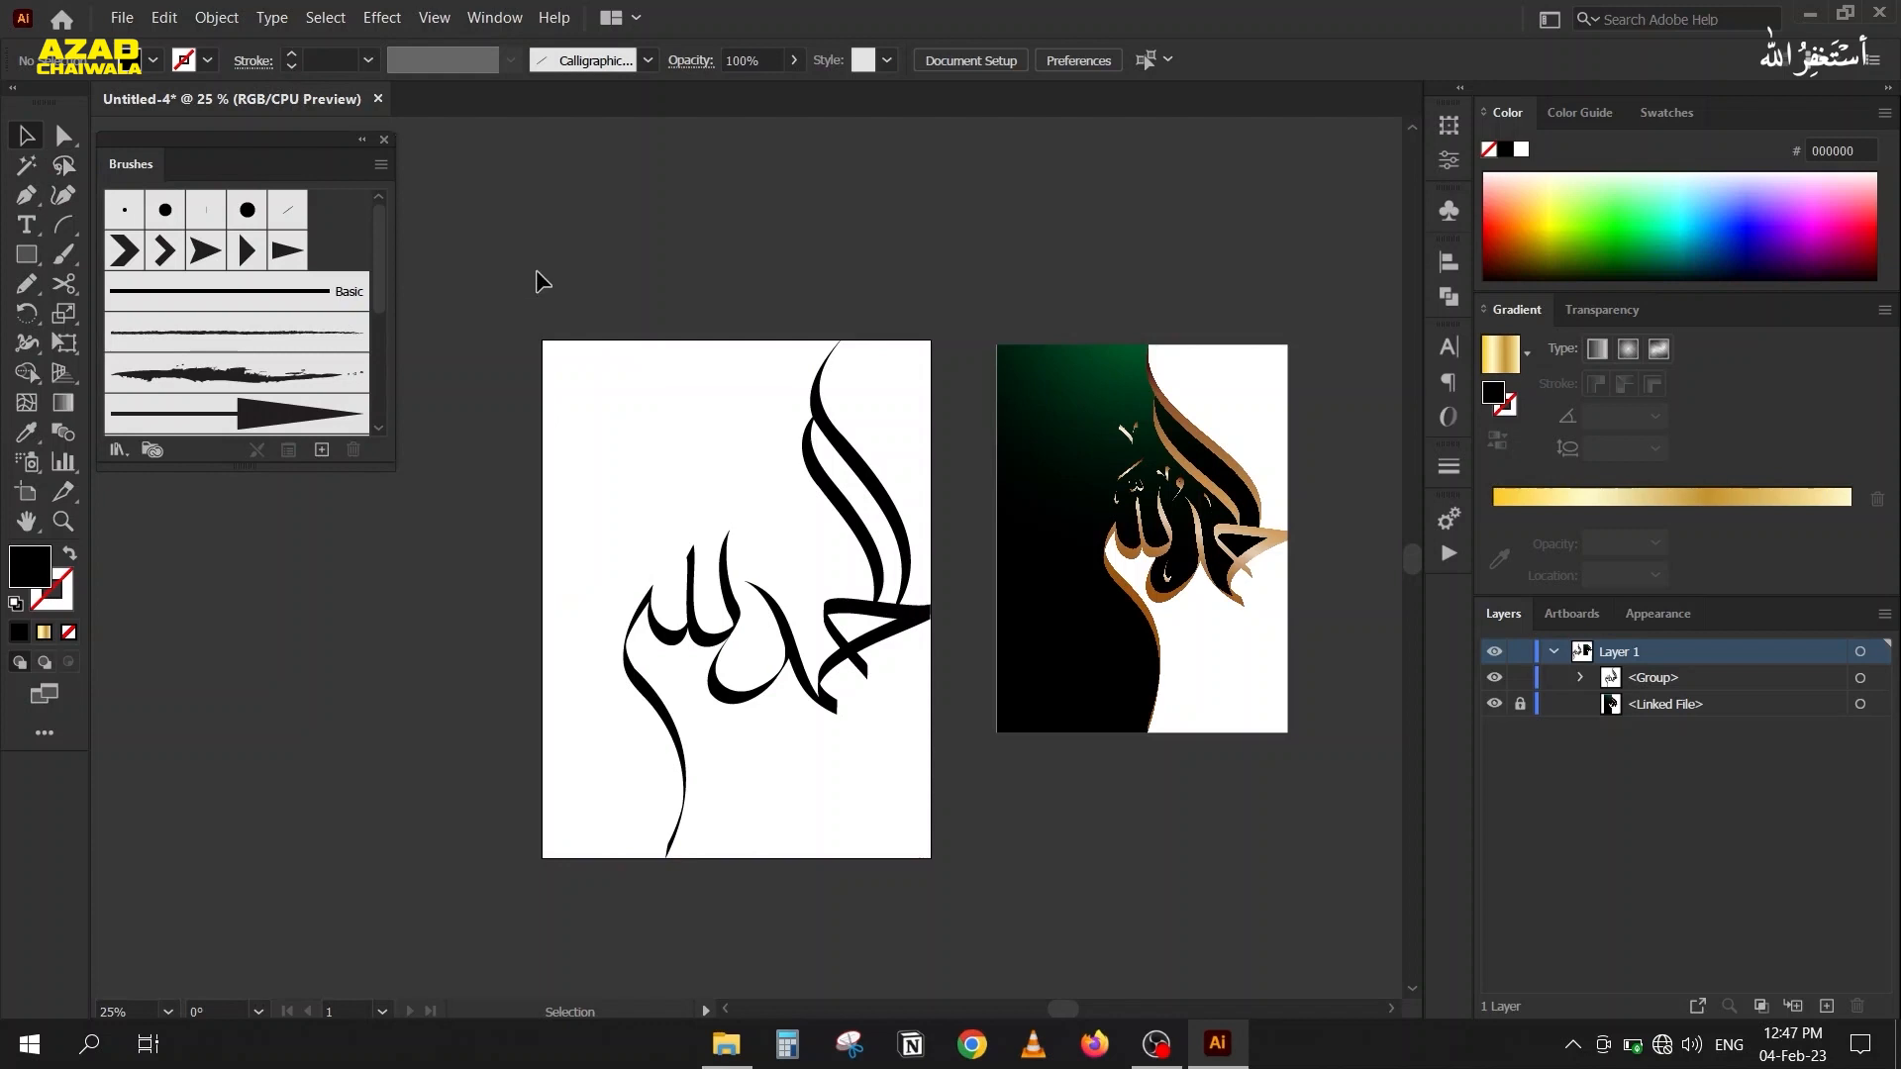
# Draw a rectangle covering the whole artboard, fill it with dark red 9e0b00 and send it to the back.
pyautogui.click(22, 256)
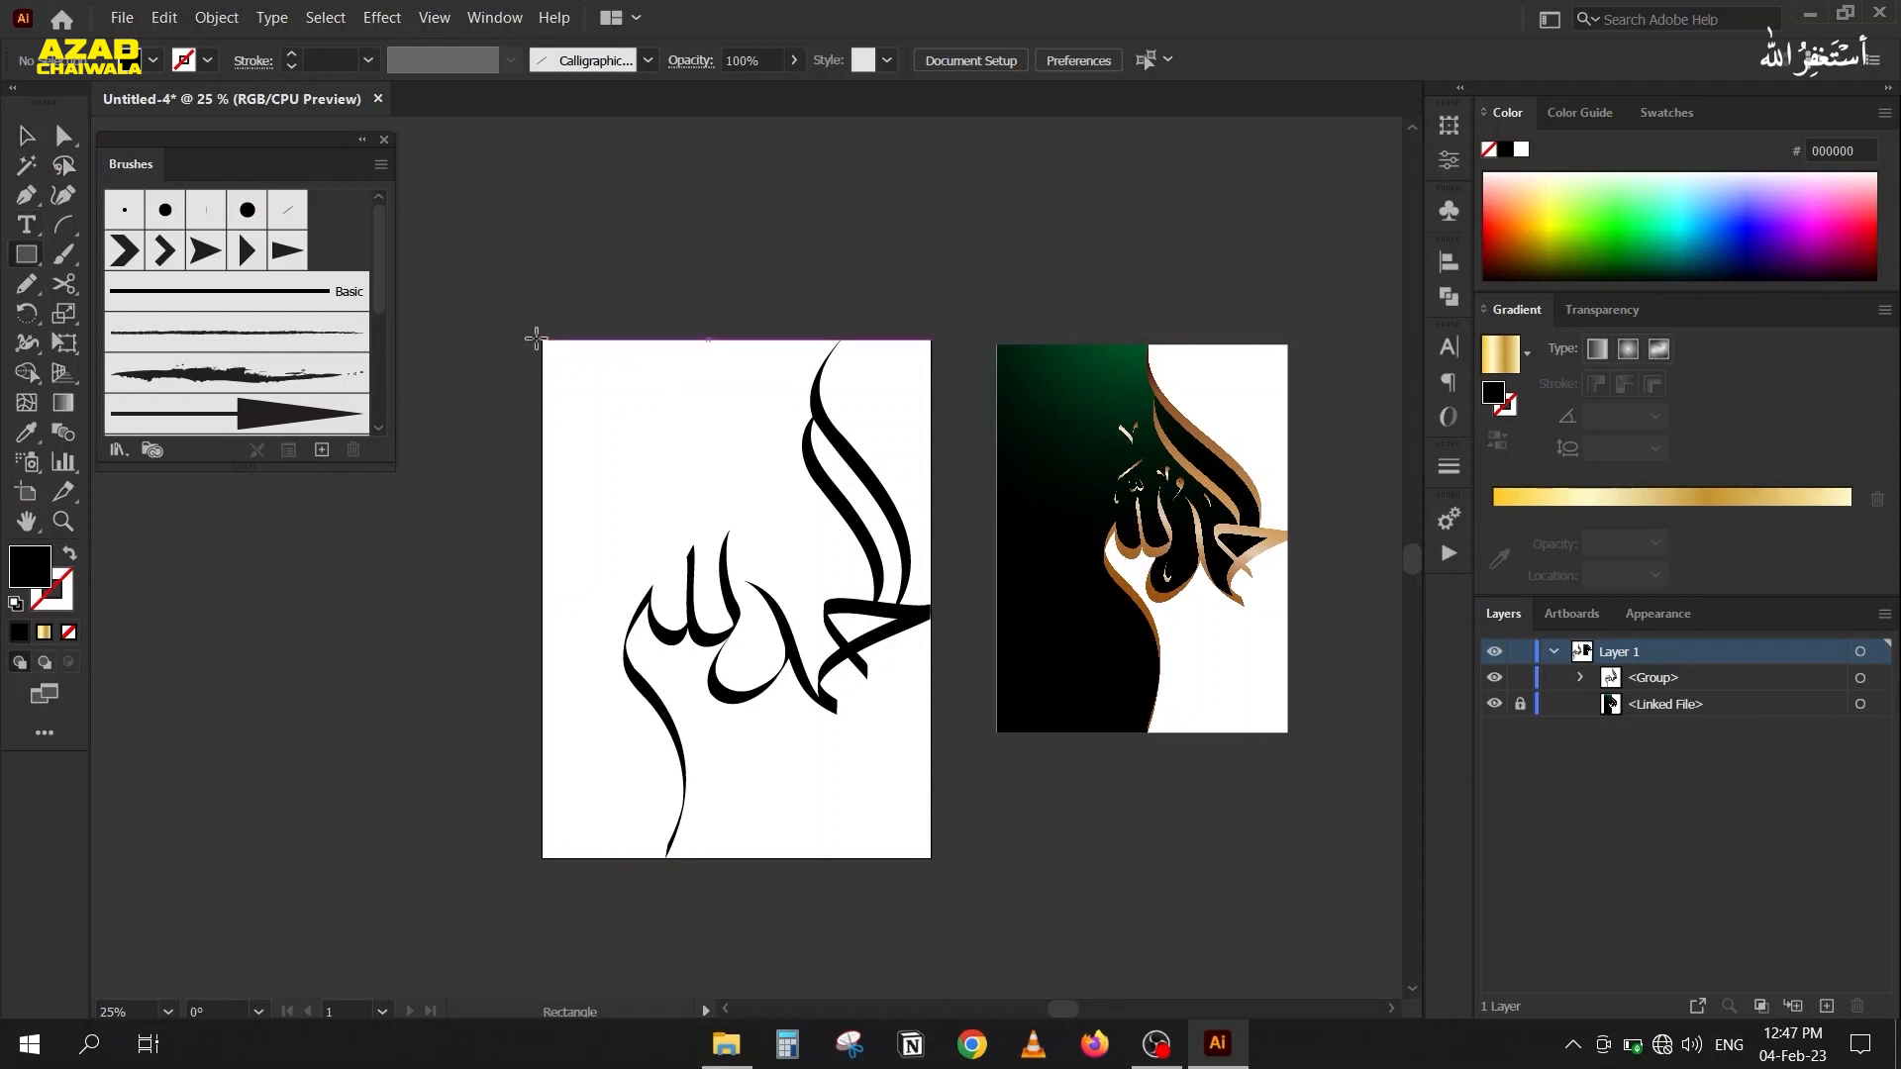
pyautogui.moveTo(542, 340); pyautogui.dragTo(931, 857)
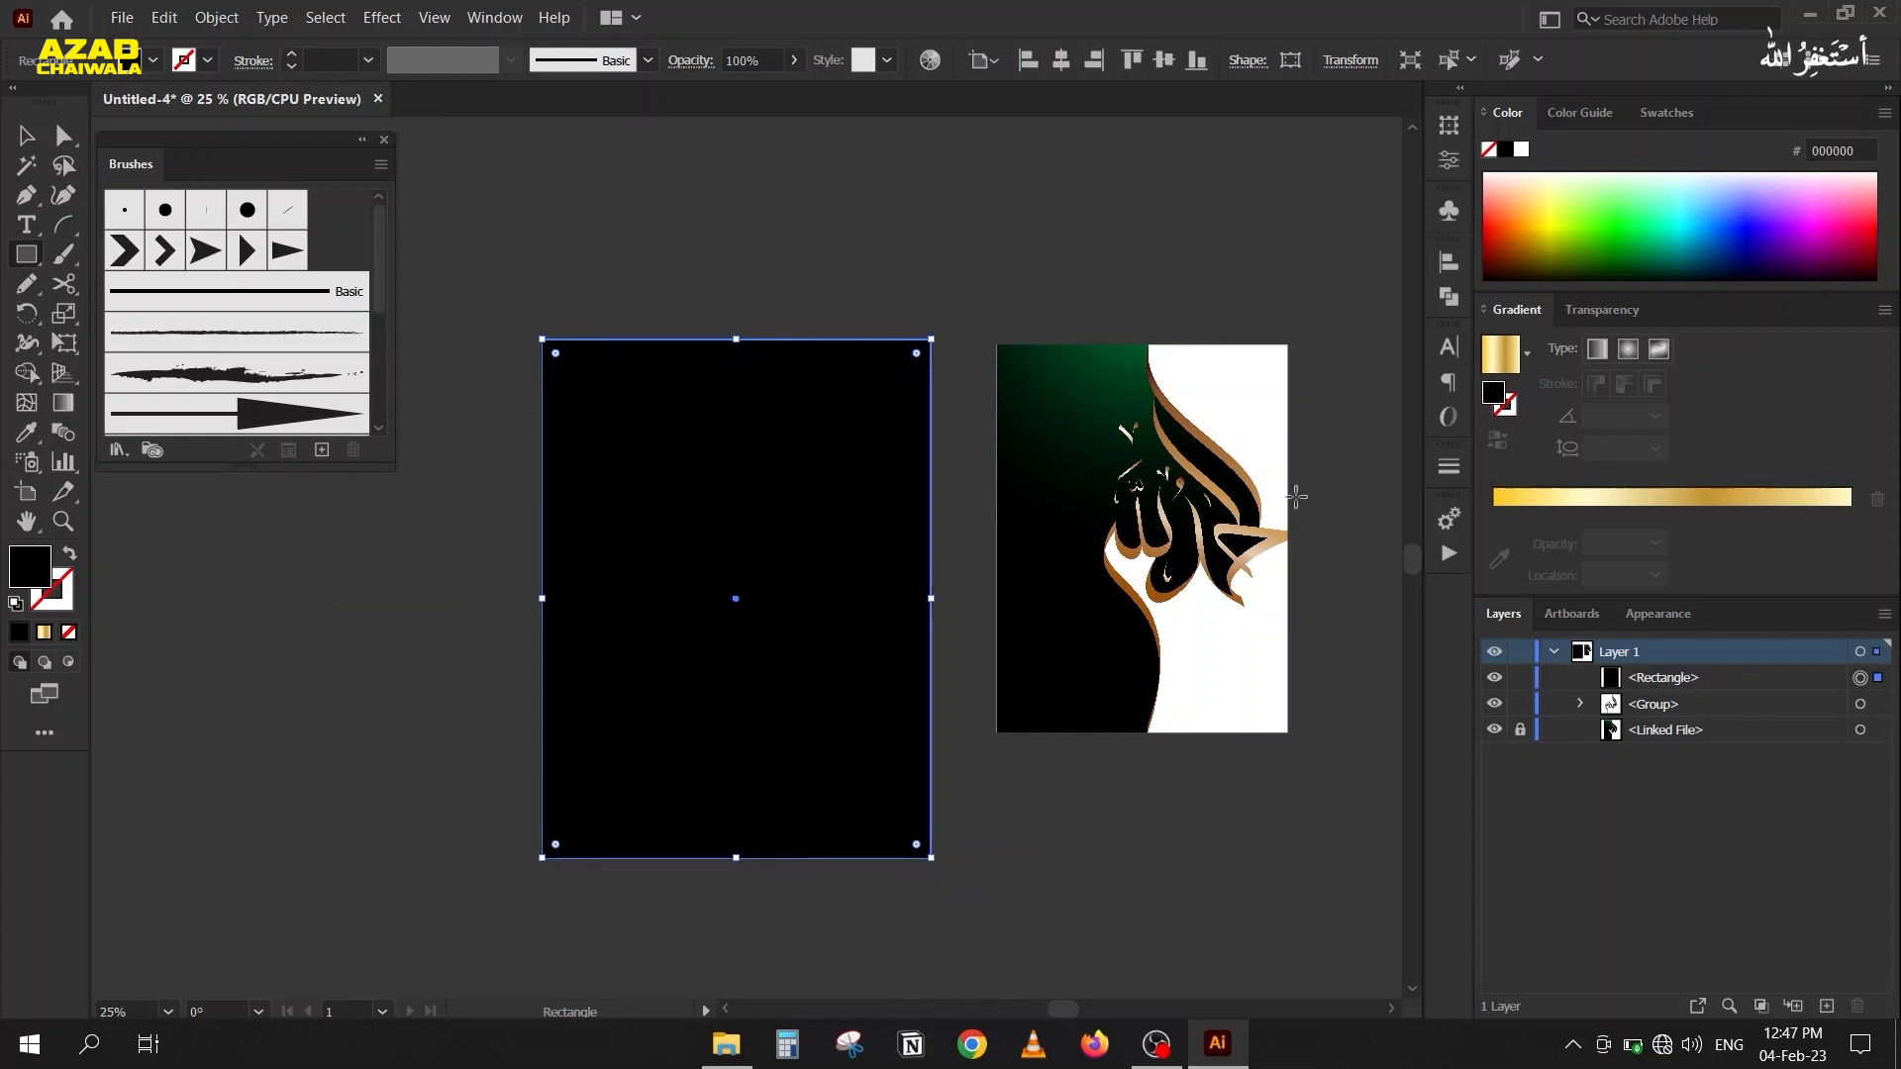
pyautogui.click(1496, 235)
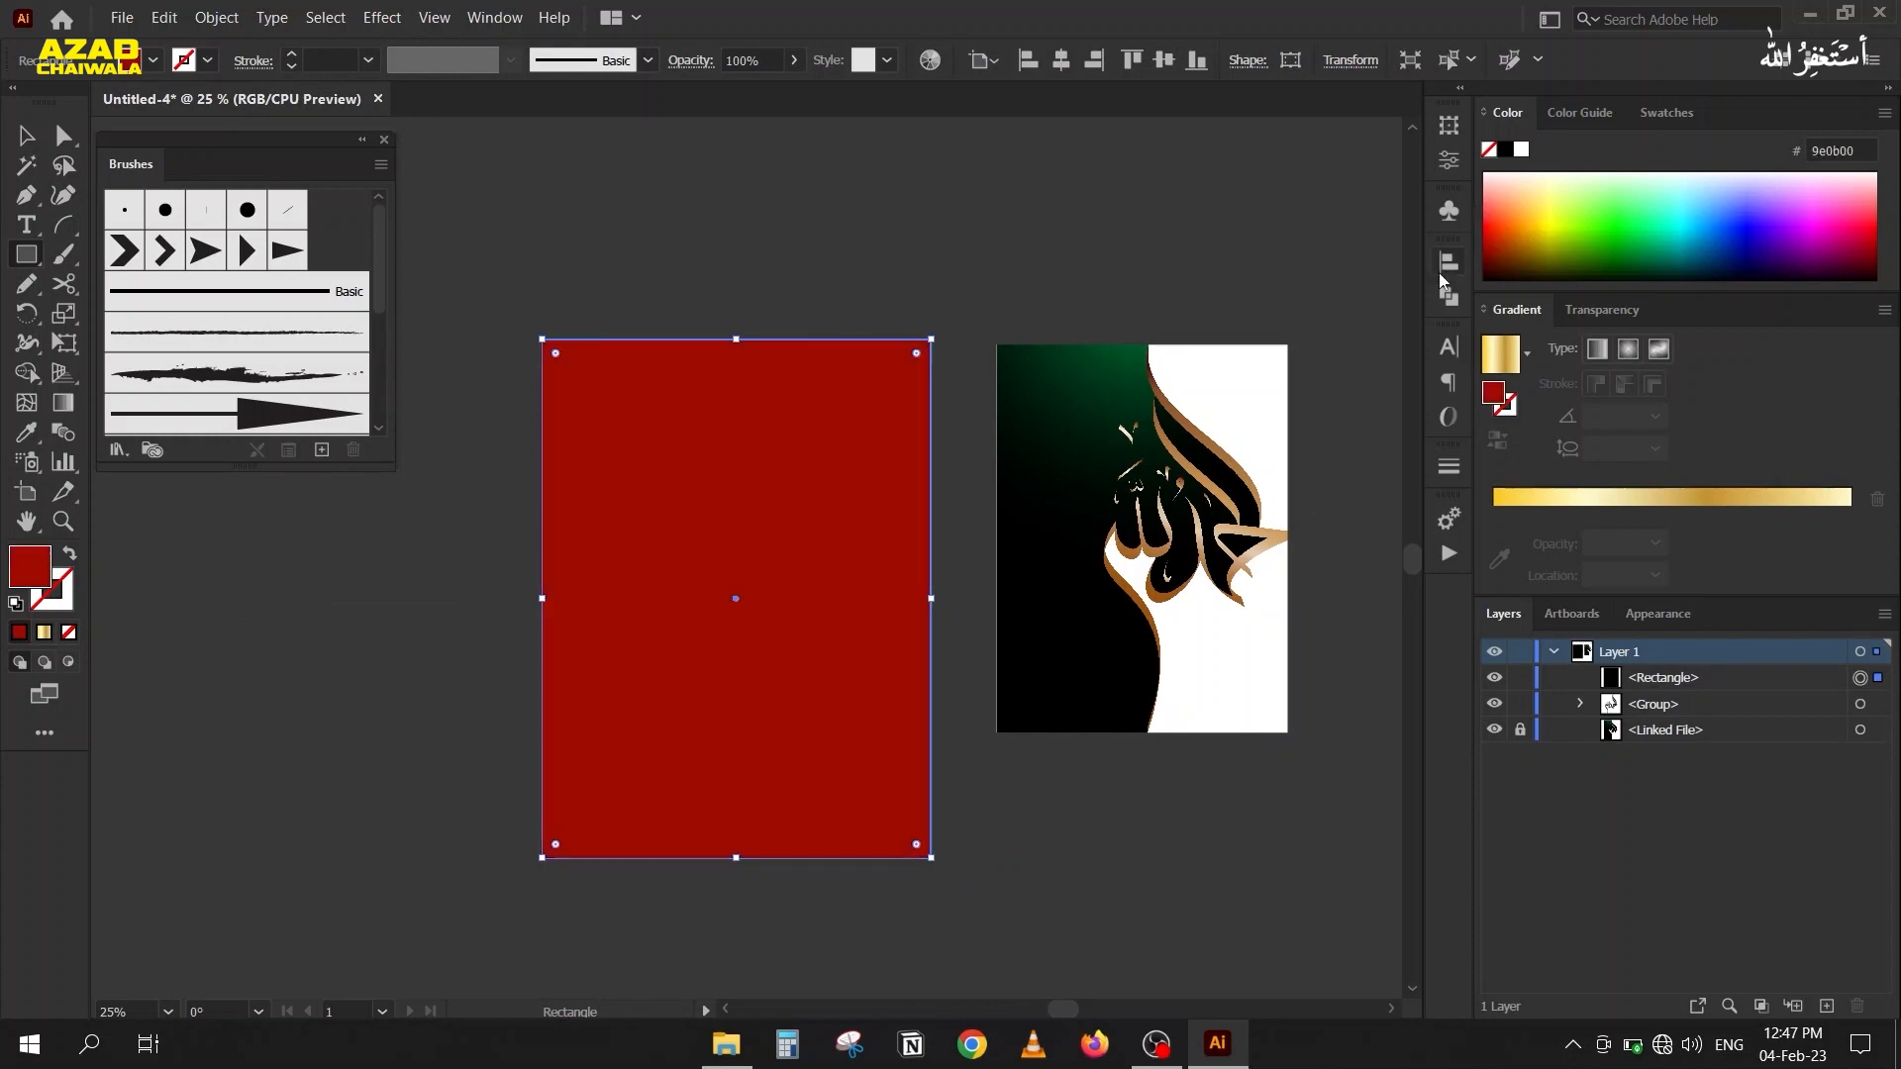
pyautogui.hotkey('ctrl', 'shift', '[')
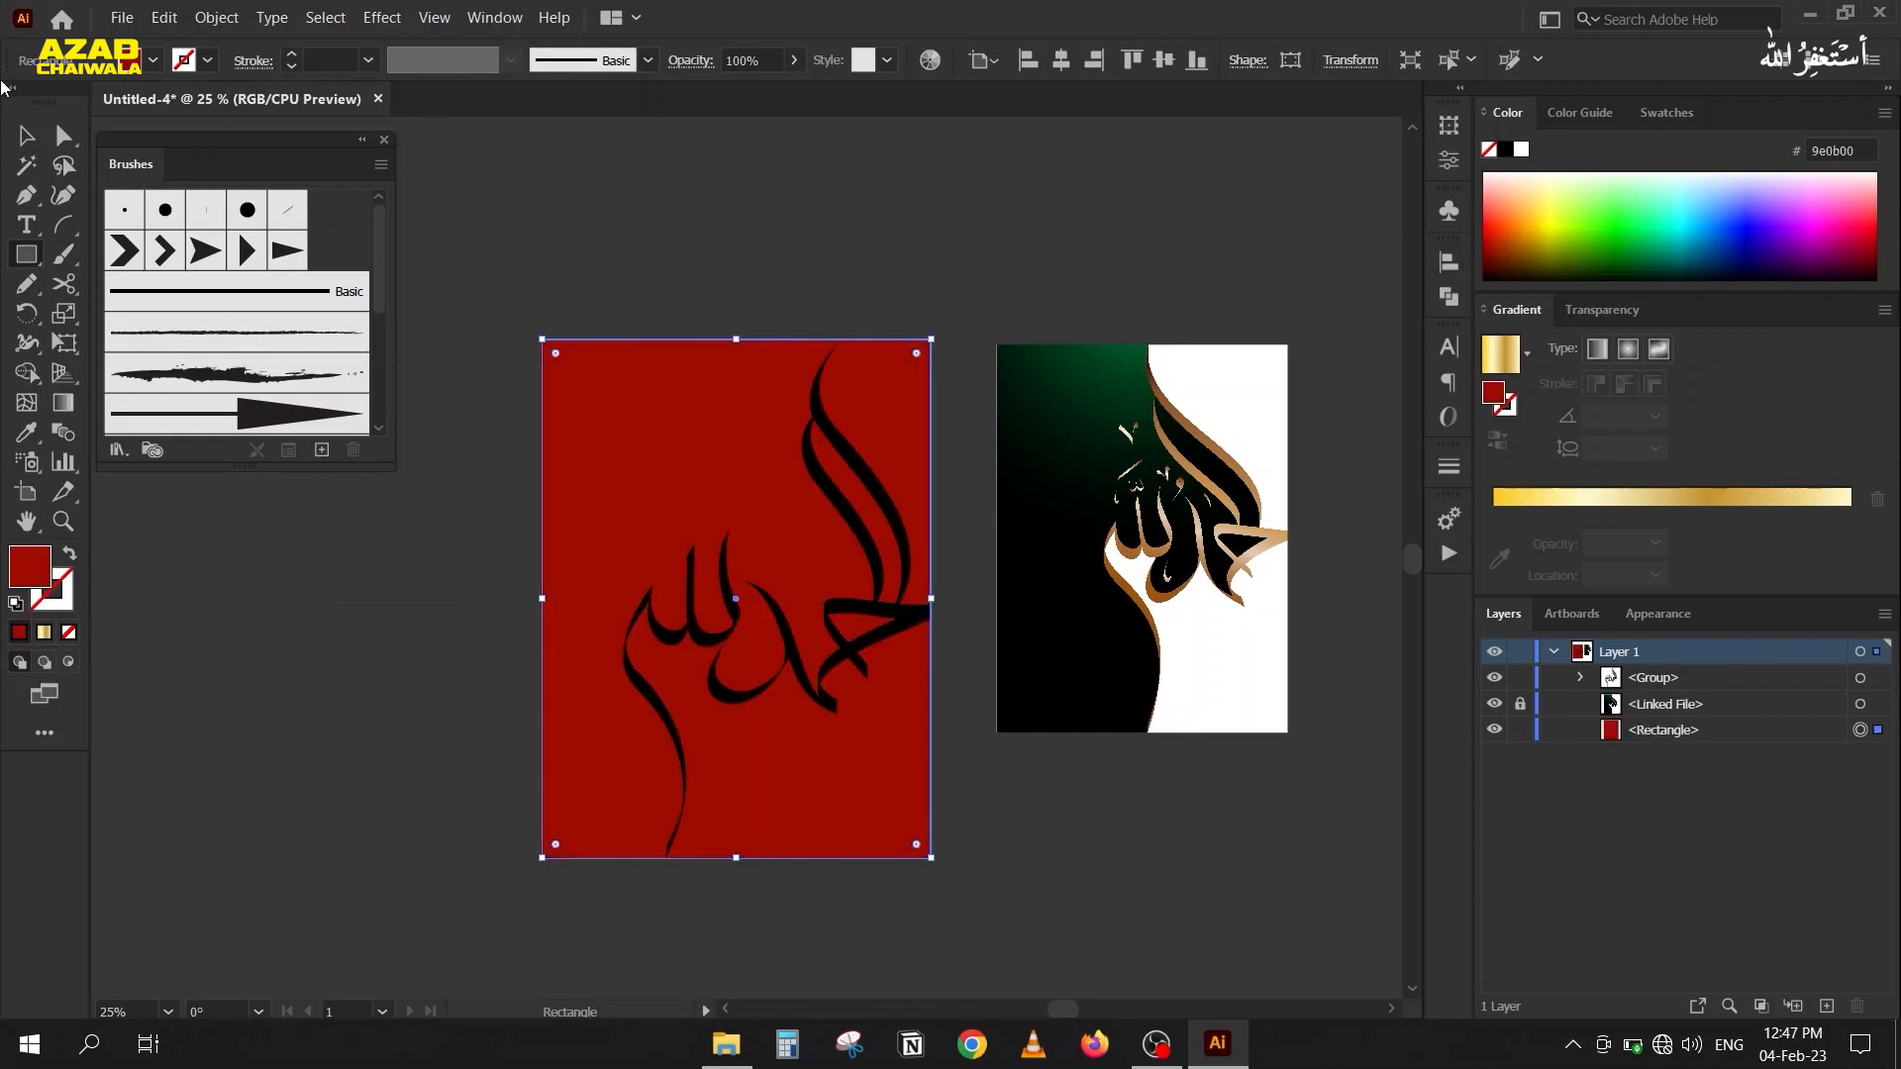
# Select the lettering and red rectangle and use Shape Builder to remove the red beside and between the two tall strokes.
pyautogui.click(26, 134)
pyautogui.moveTo(509, 244); pyautogui.dragTo(983, 883)
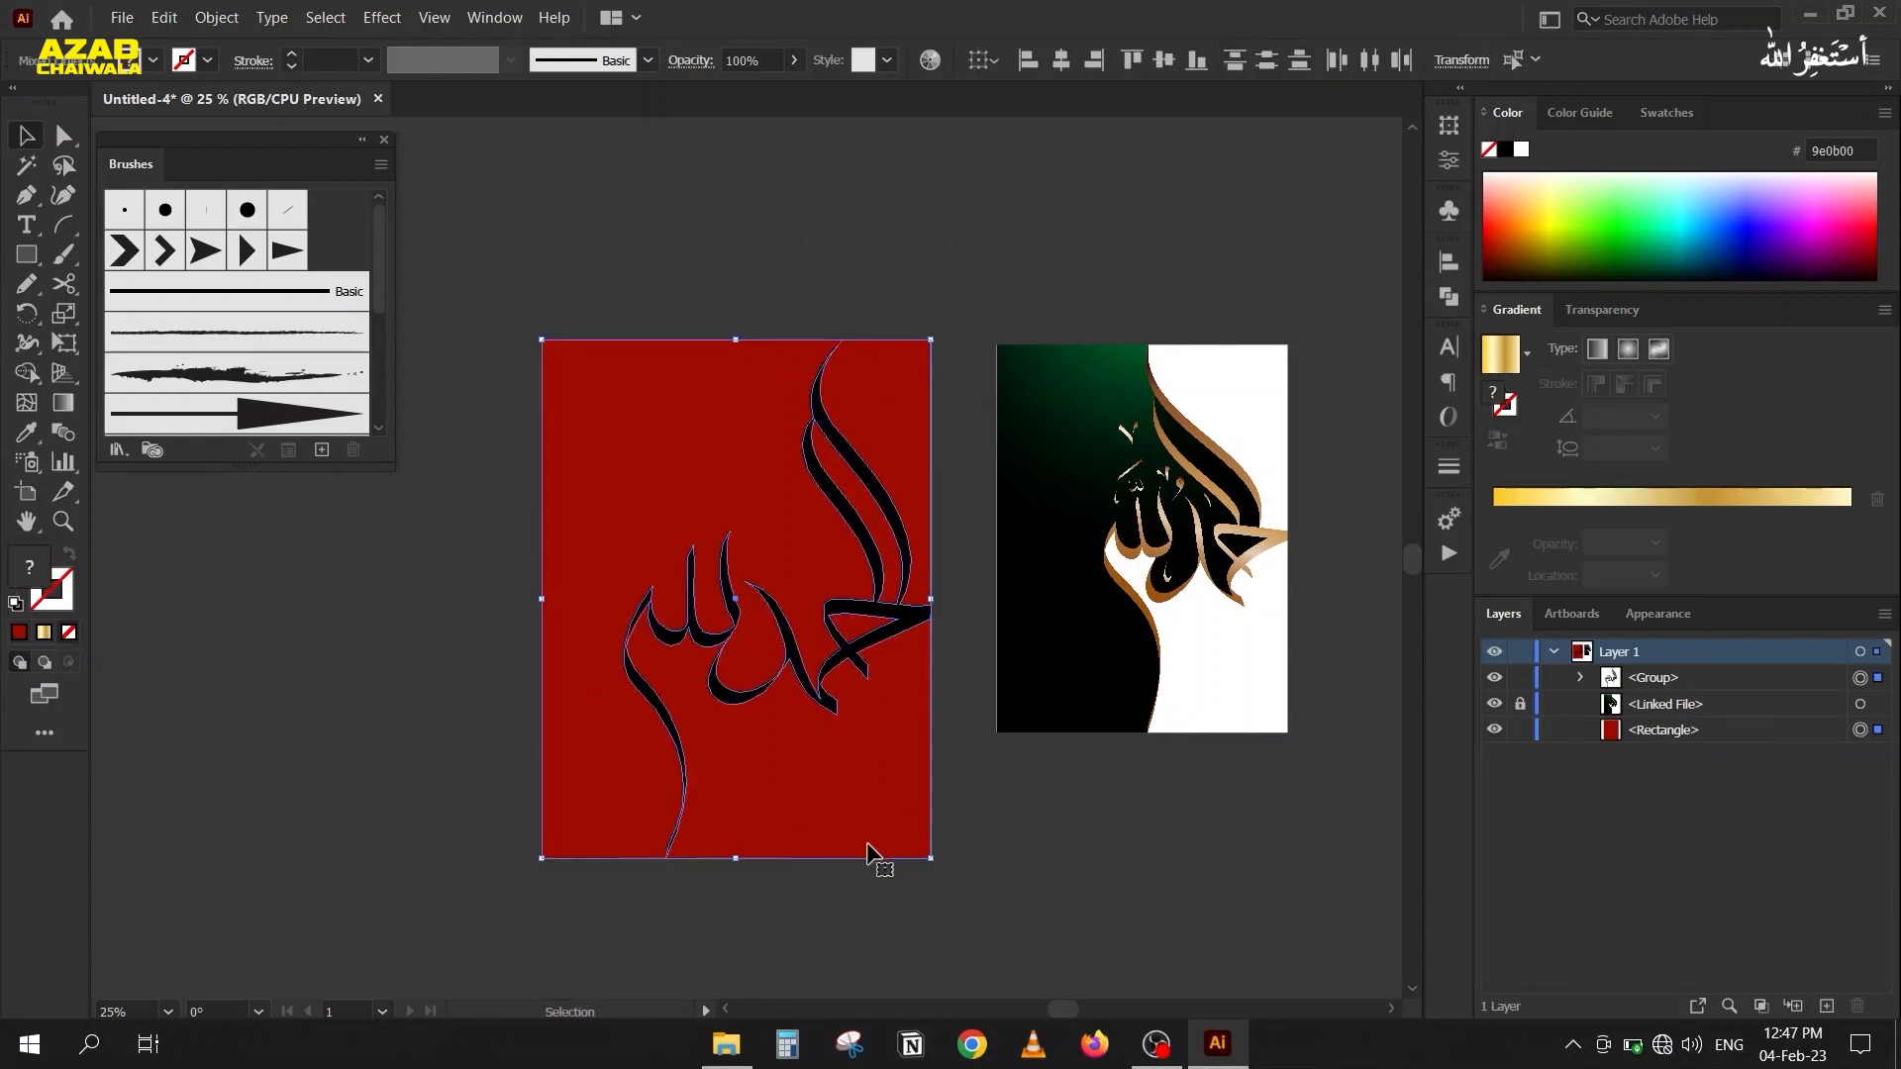
pyautogui.hotkey('shift', 'm')
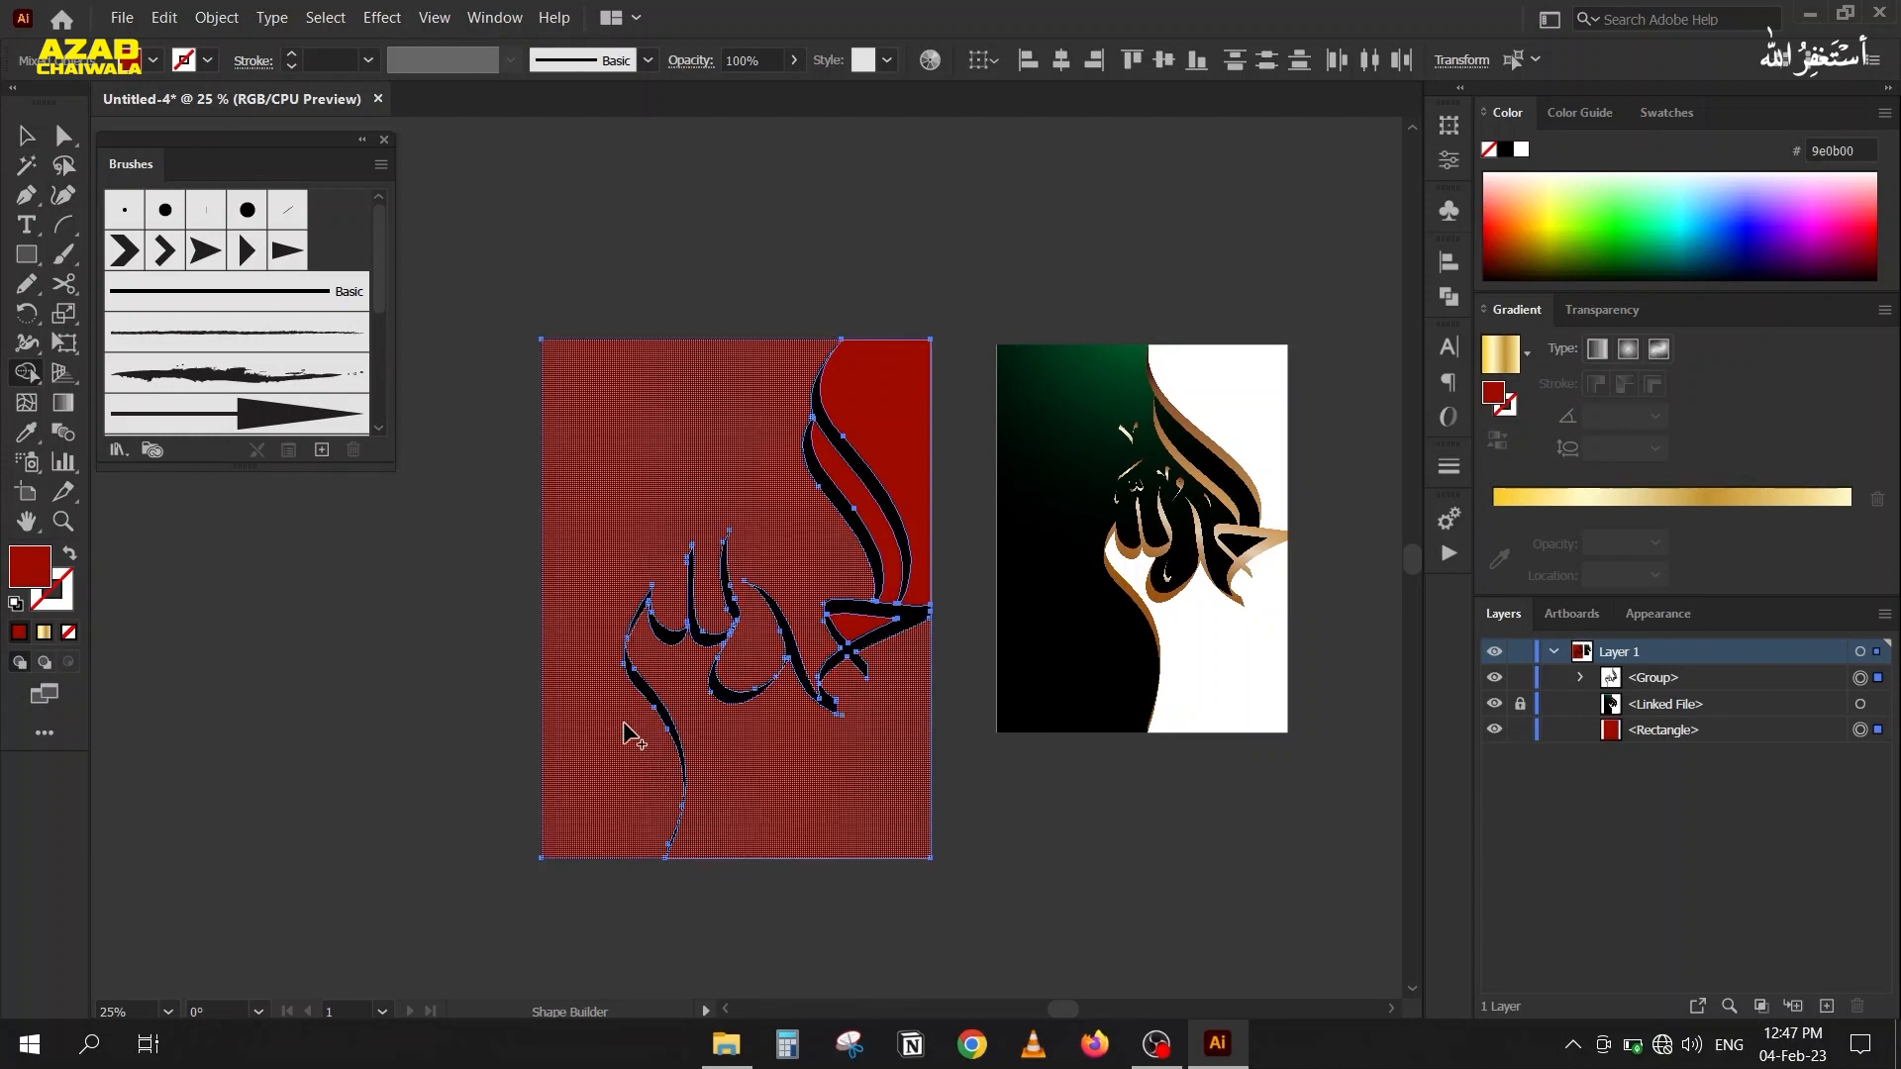
pyautogui.click(888, 416)
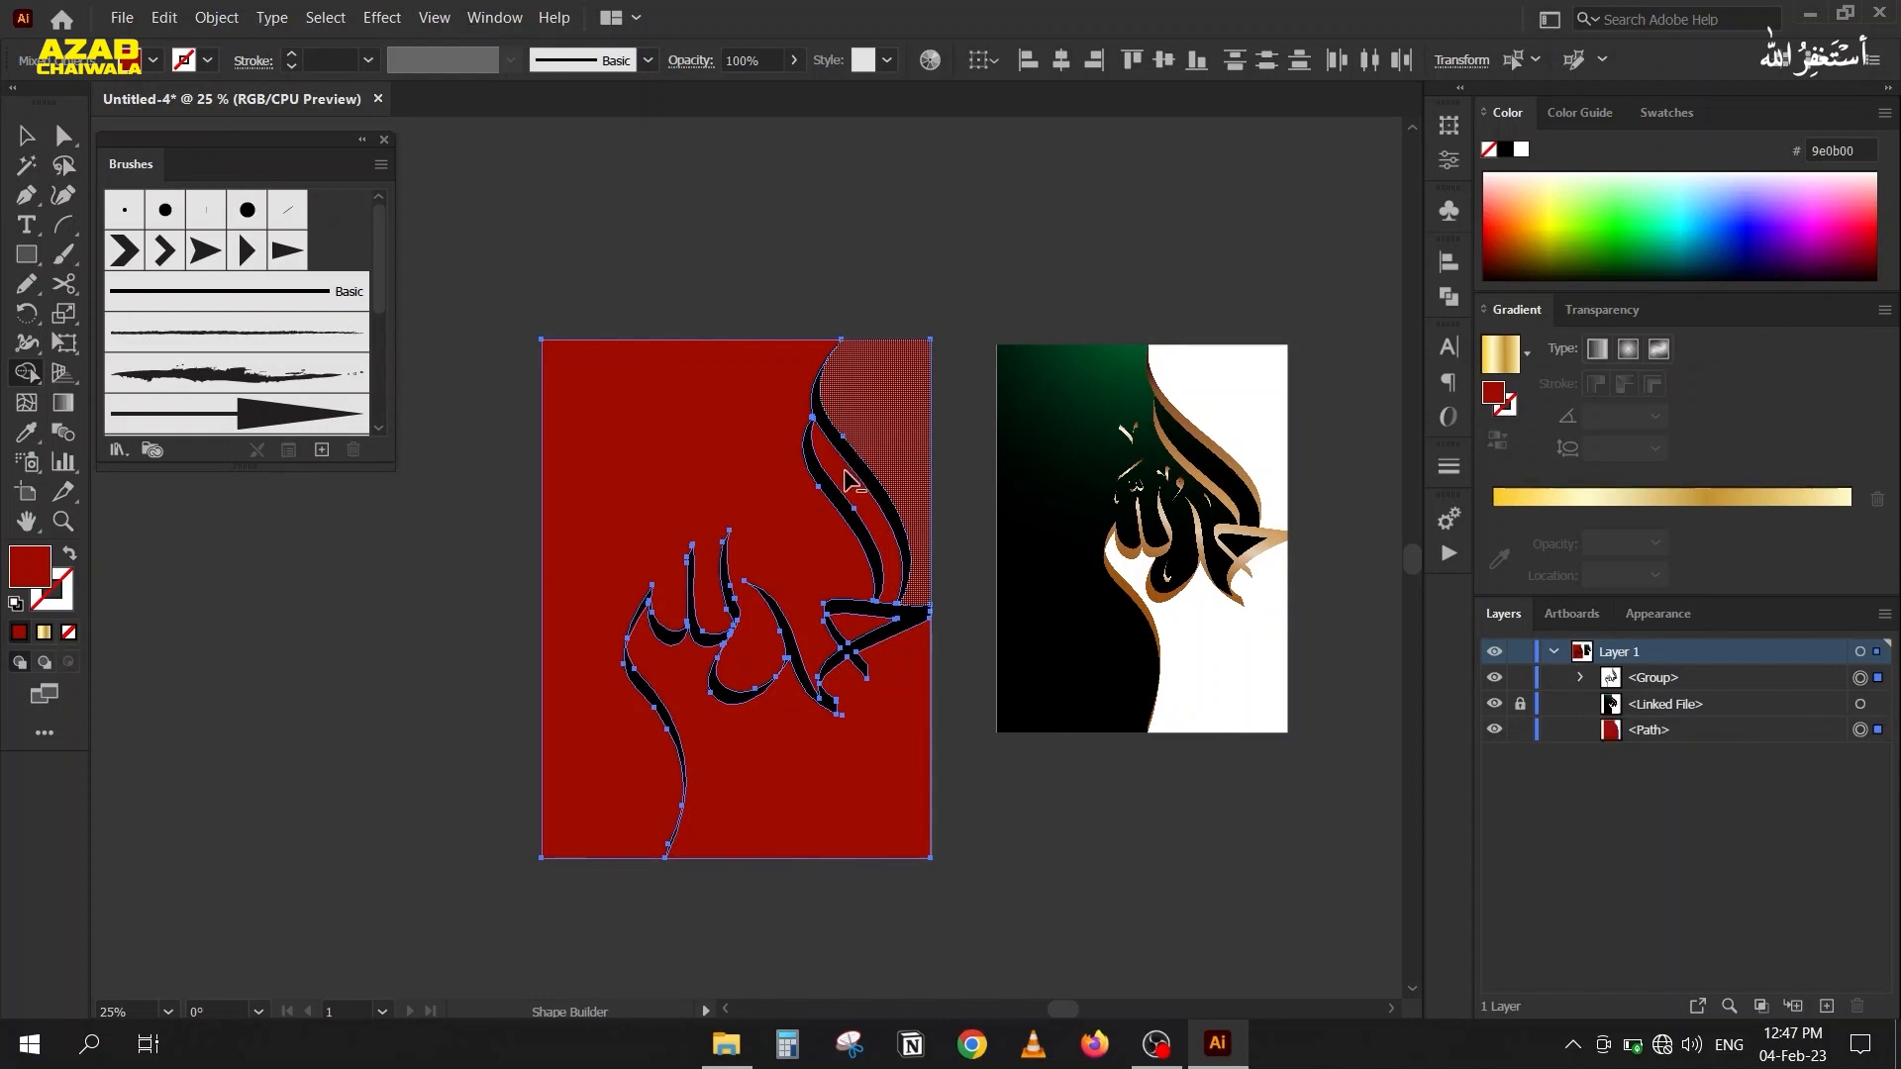
pyautogui.keyDown('alt'); pyautogui.click(842, 482); pyautogui.keyUp('alt')
pyautogui.keyDown('alt'); pyautogui.click(851, 482); pyautogui.keyUp('alt')
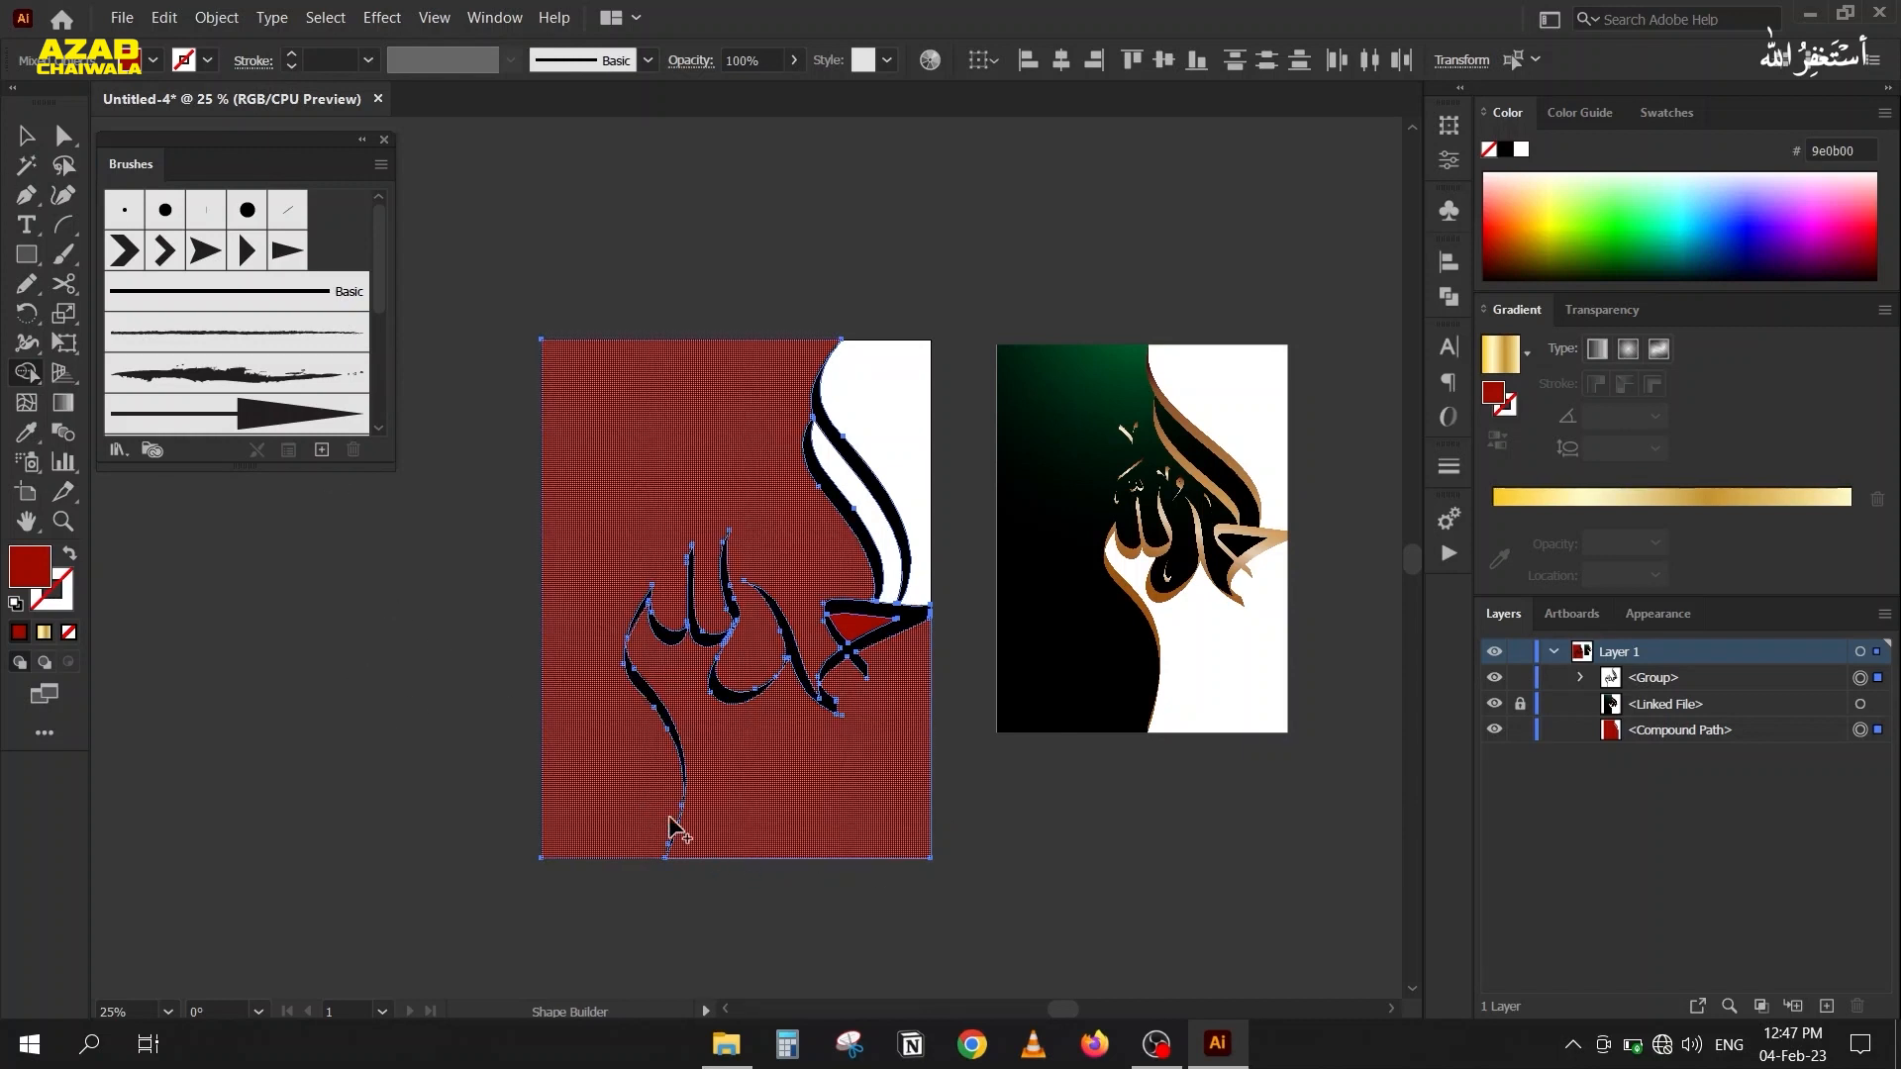
# Move the bottom anchor of the long calligraphy tail slightly down so its tip crosses the red background's lower edge.
pyautogui.click(21, 138)
pyautogui.scroll(6, 661, 860)
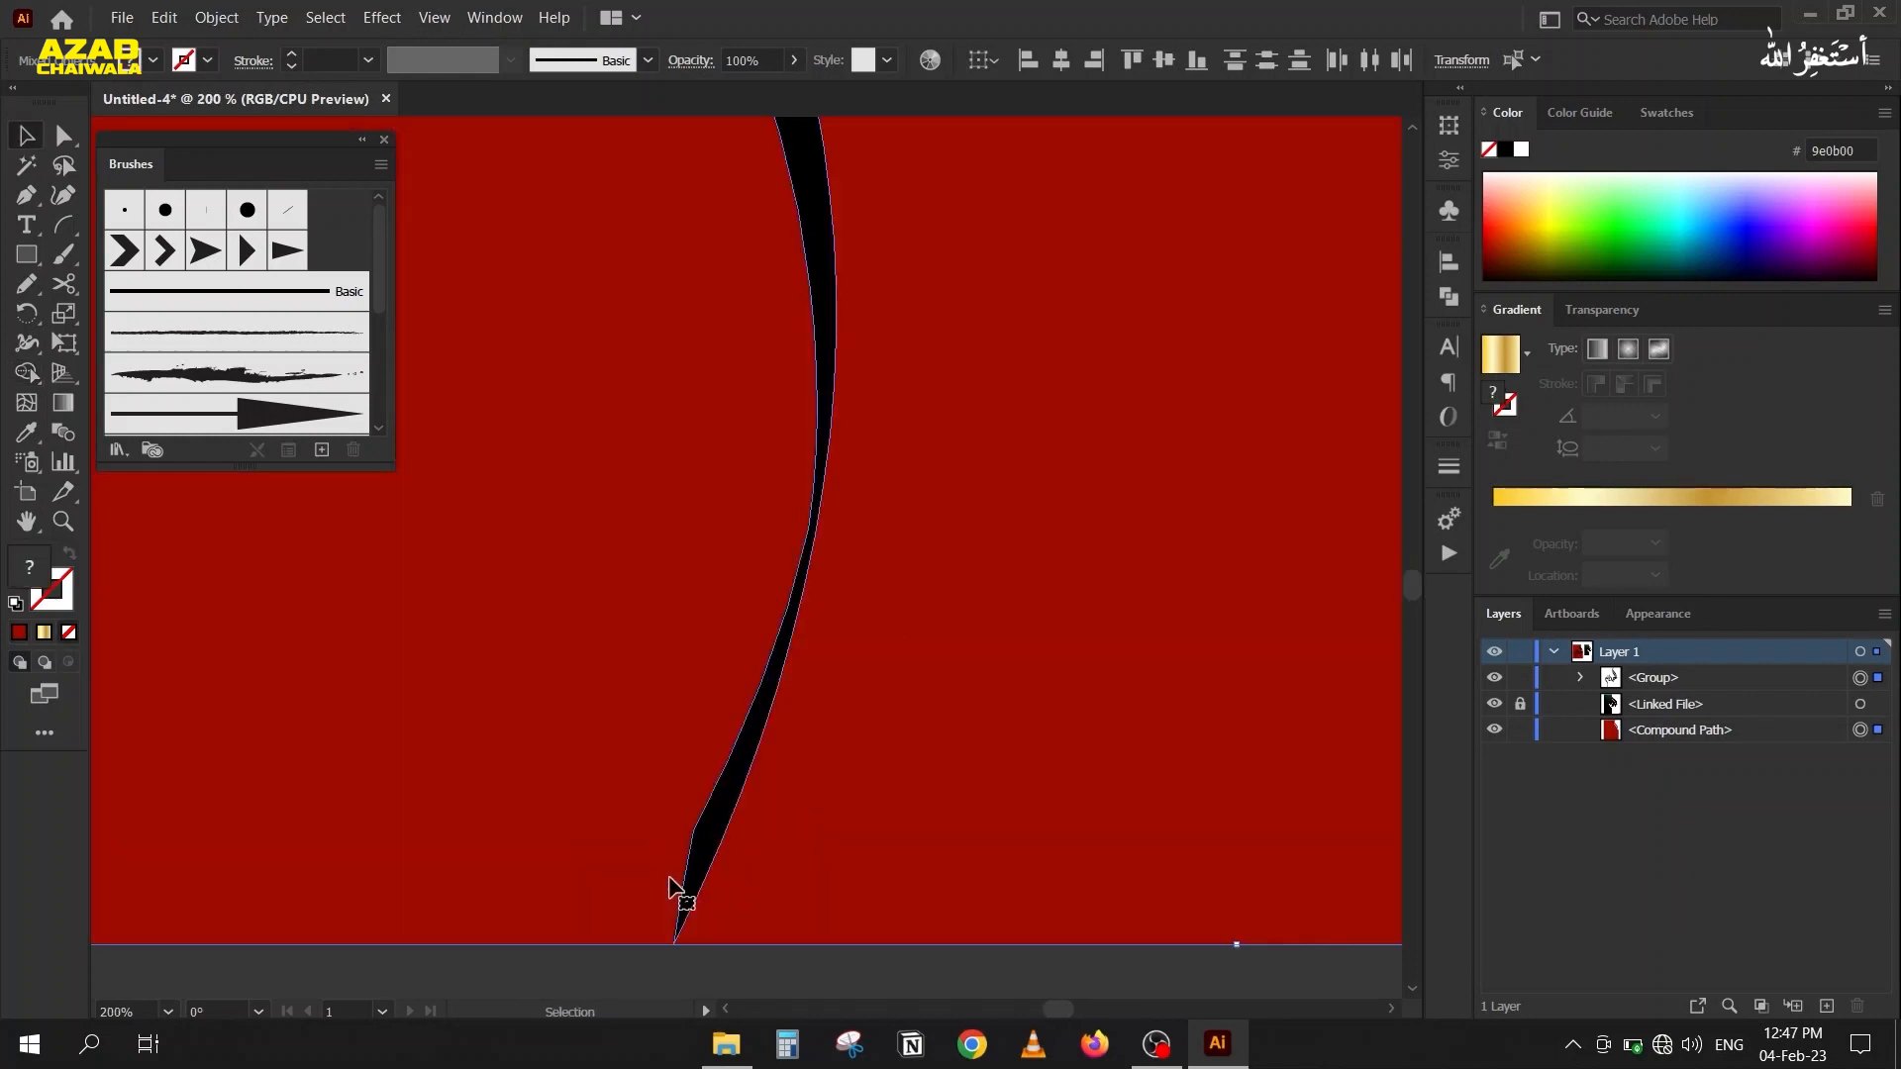
pyautogui.moveTo(667, 880); pyautogui.dragTo(681, 570)
pyautogui.click(680, 691)
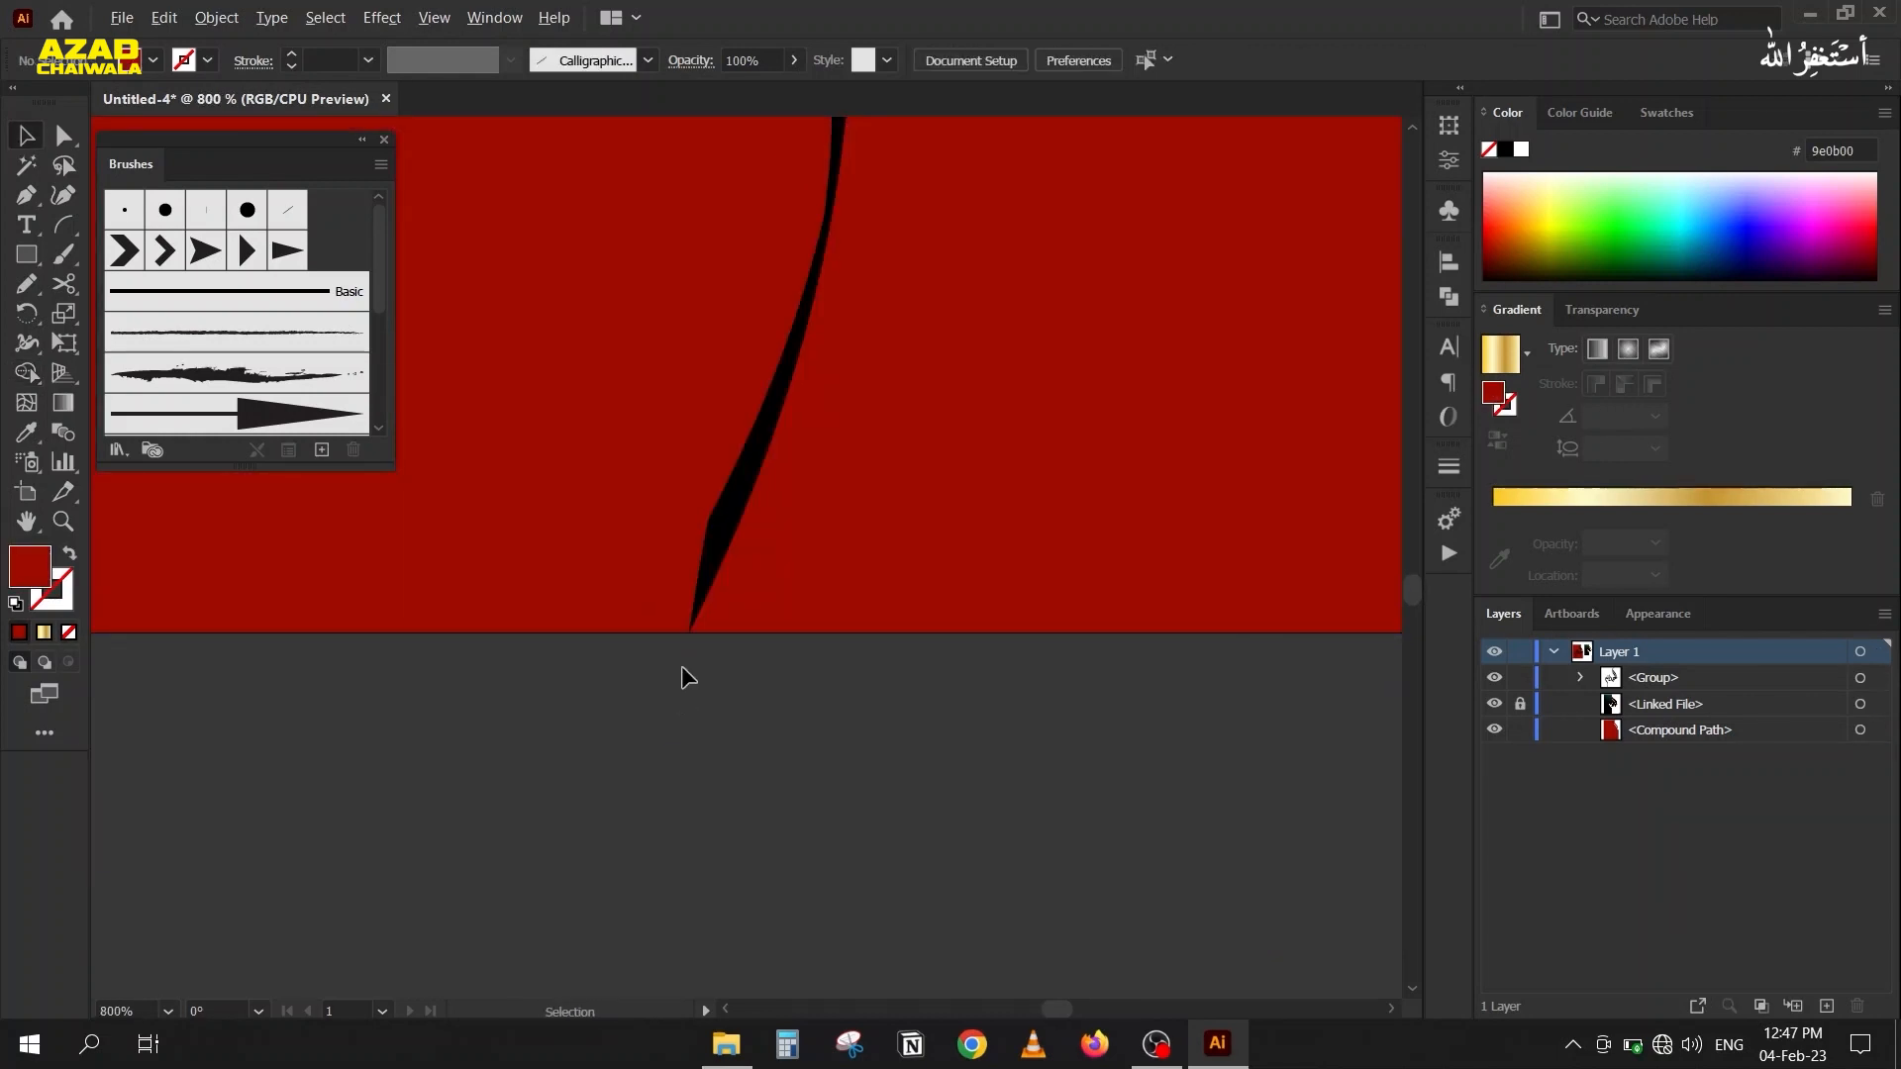
pyautogui.scroll(1, 681, 645)
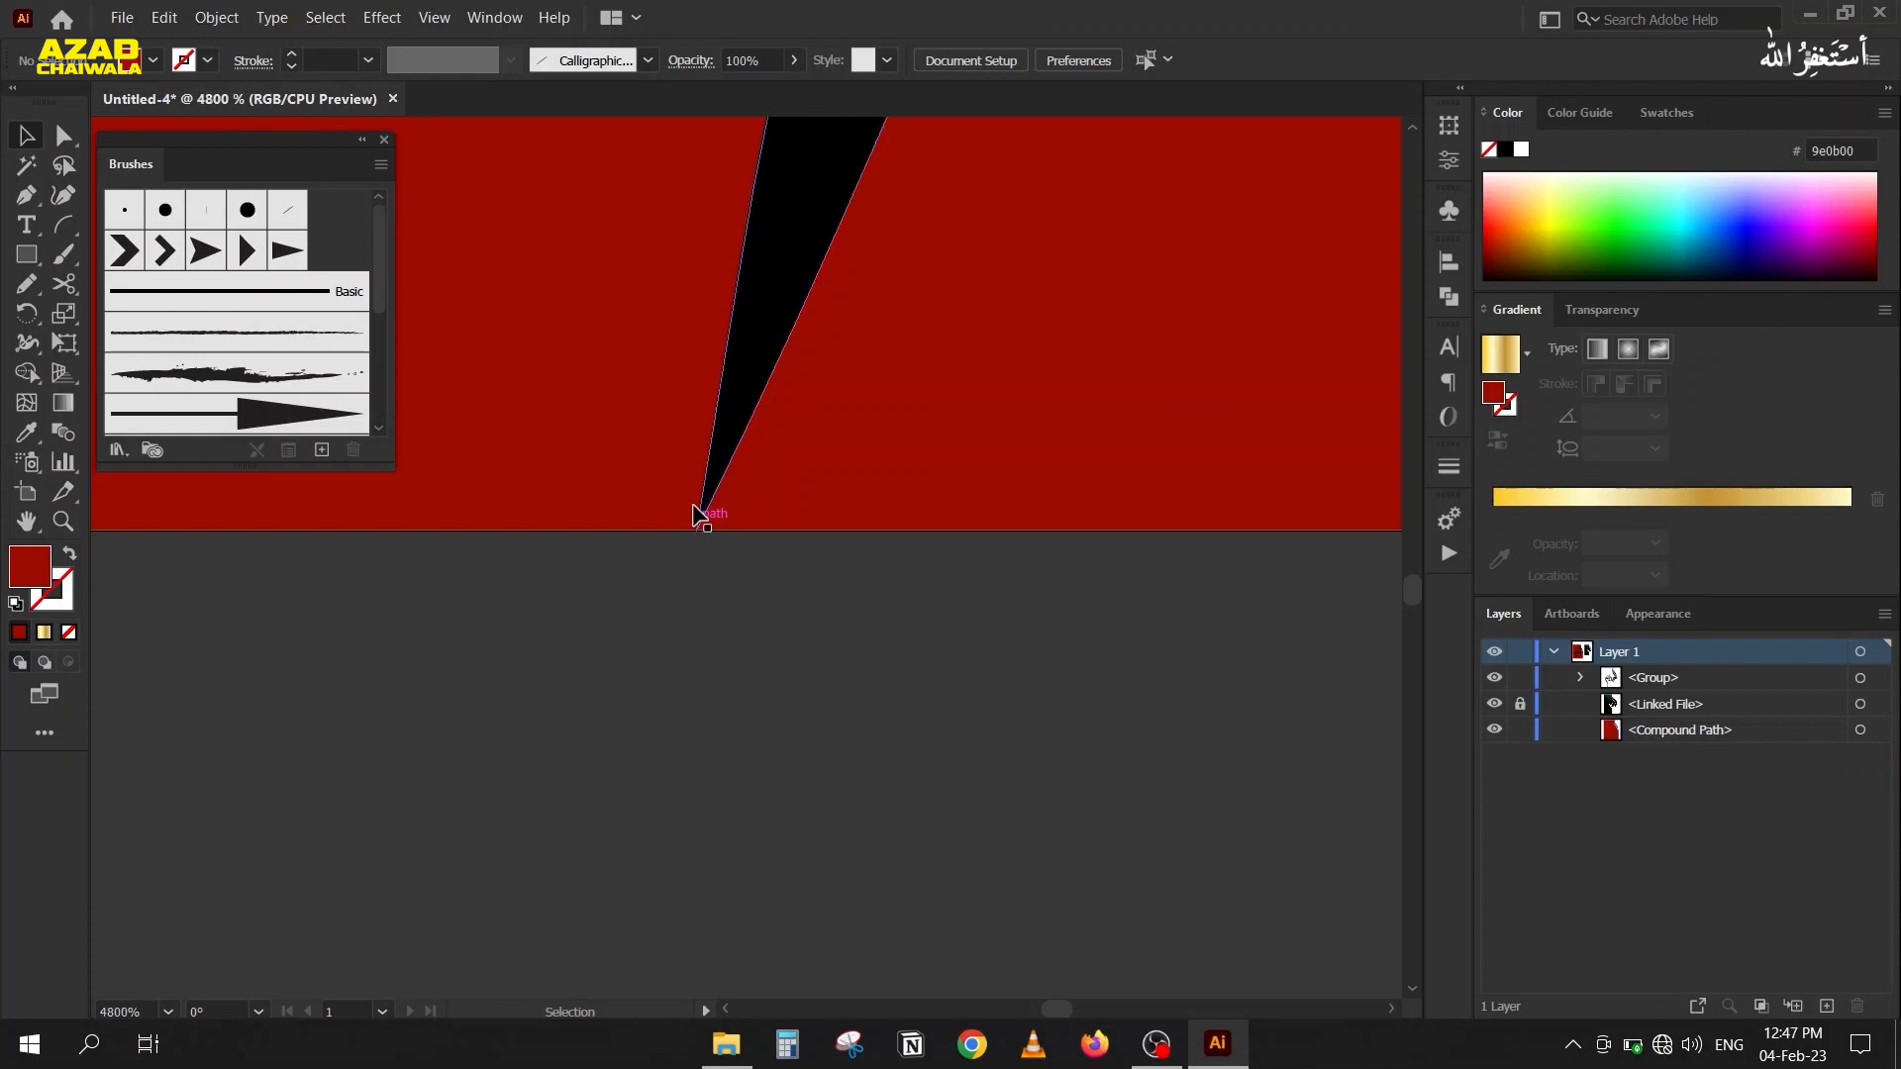
pyautogui.moveTo(693, 512); pyautogui.dragTo(679, 770)
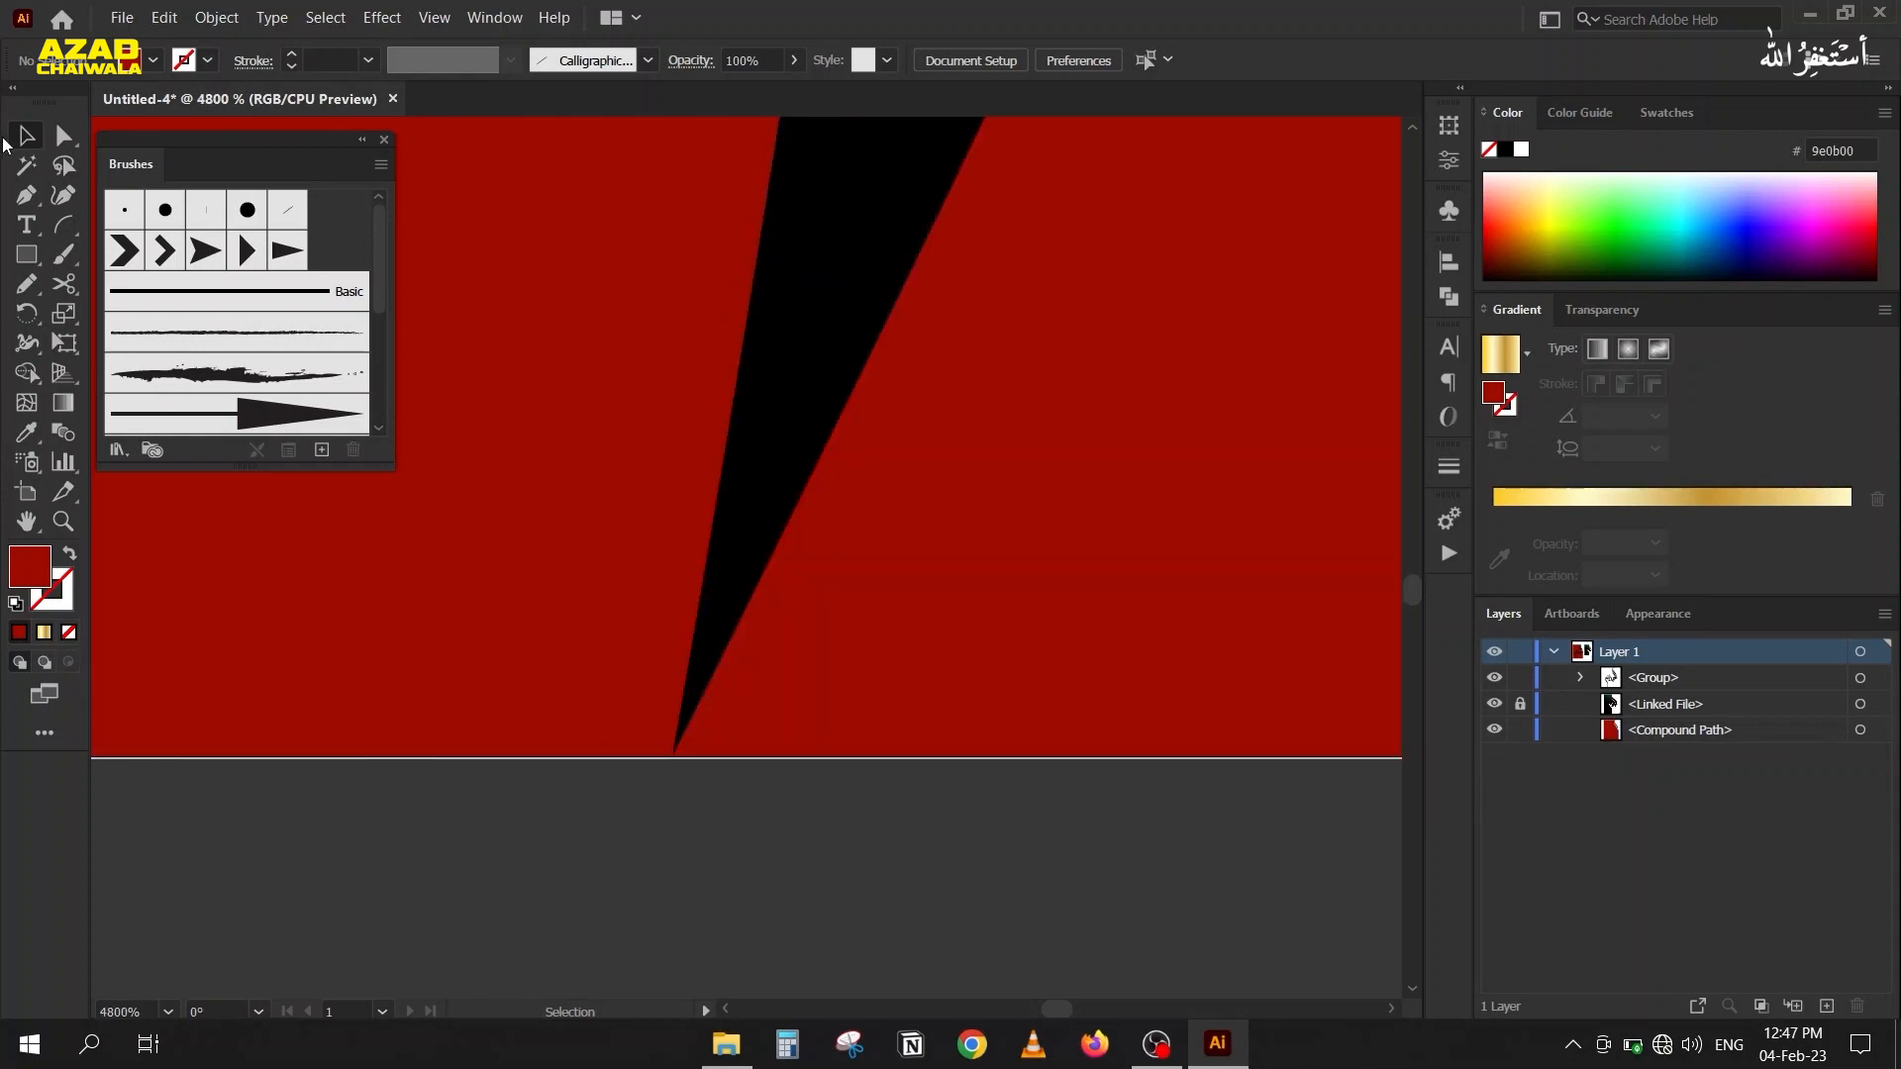
pyautogui.click(64, 137)
pyautogui.click(704, 658)
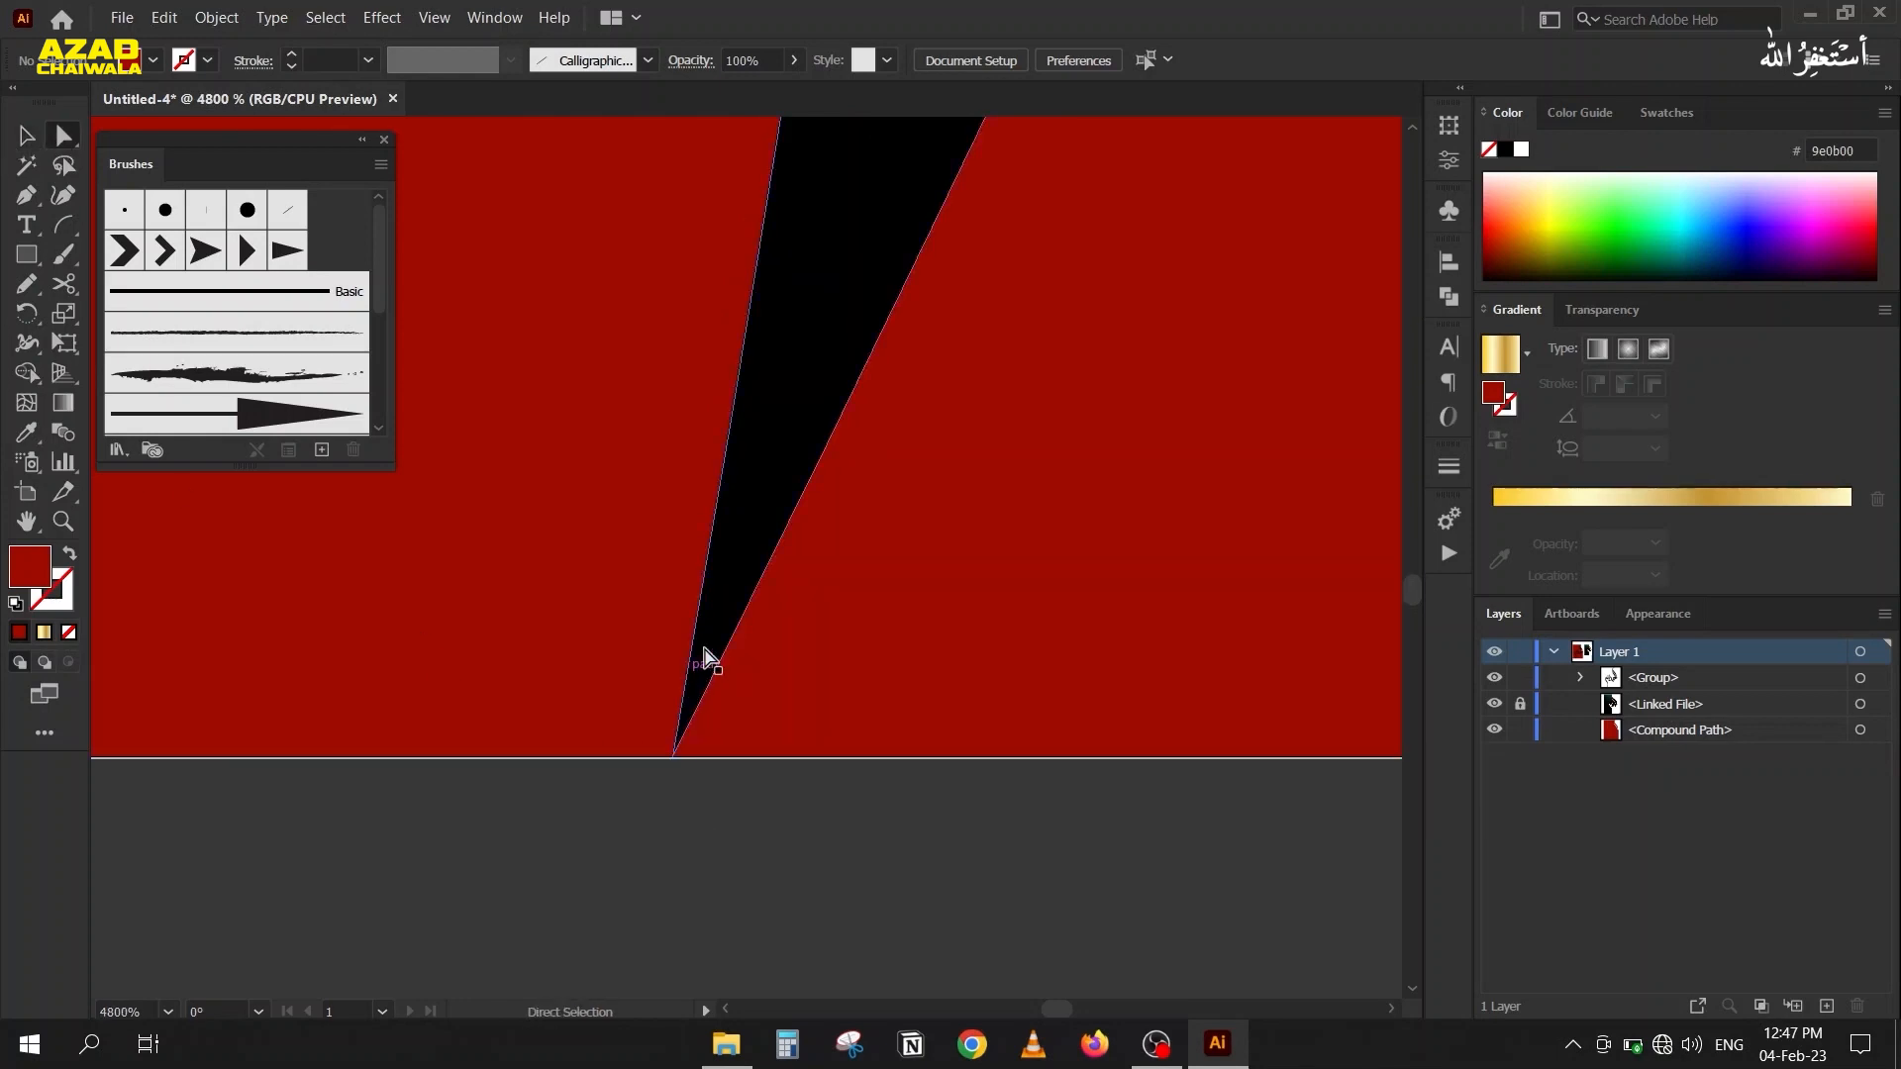
pyautogui.click(673, 759)
pyautogui.moveTo(672, 762); pyautogui.dragTo(661, 781)
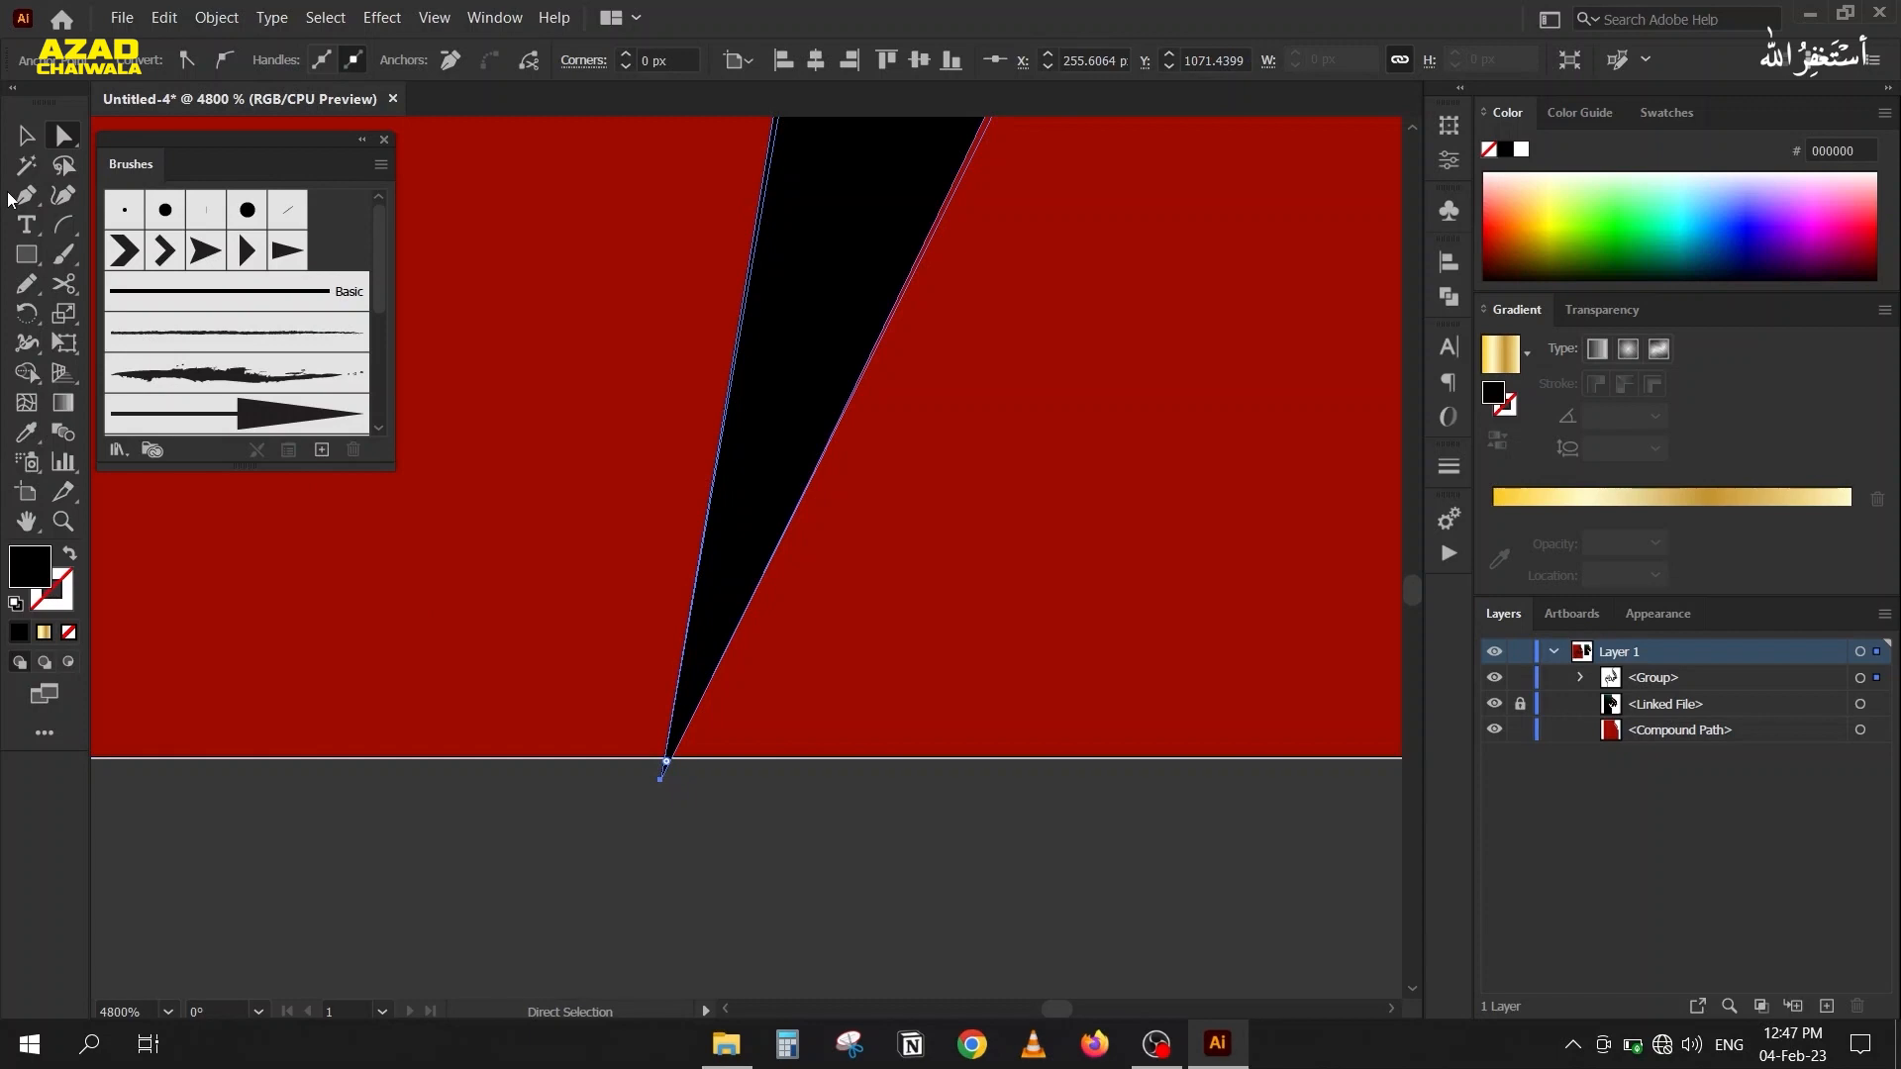
pyautogui.click(24, 138)
# Select the calligraphy and the red background together again and activate Shape Builder on them.
pyautogui.scroll(-8, 318, 509)
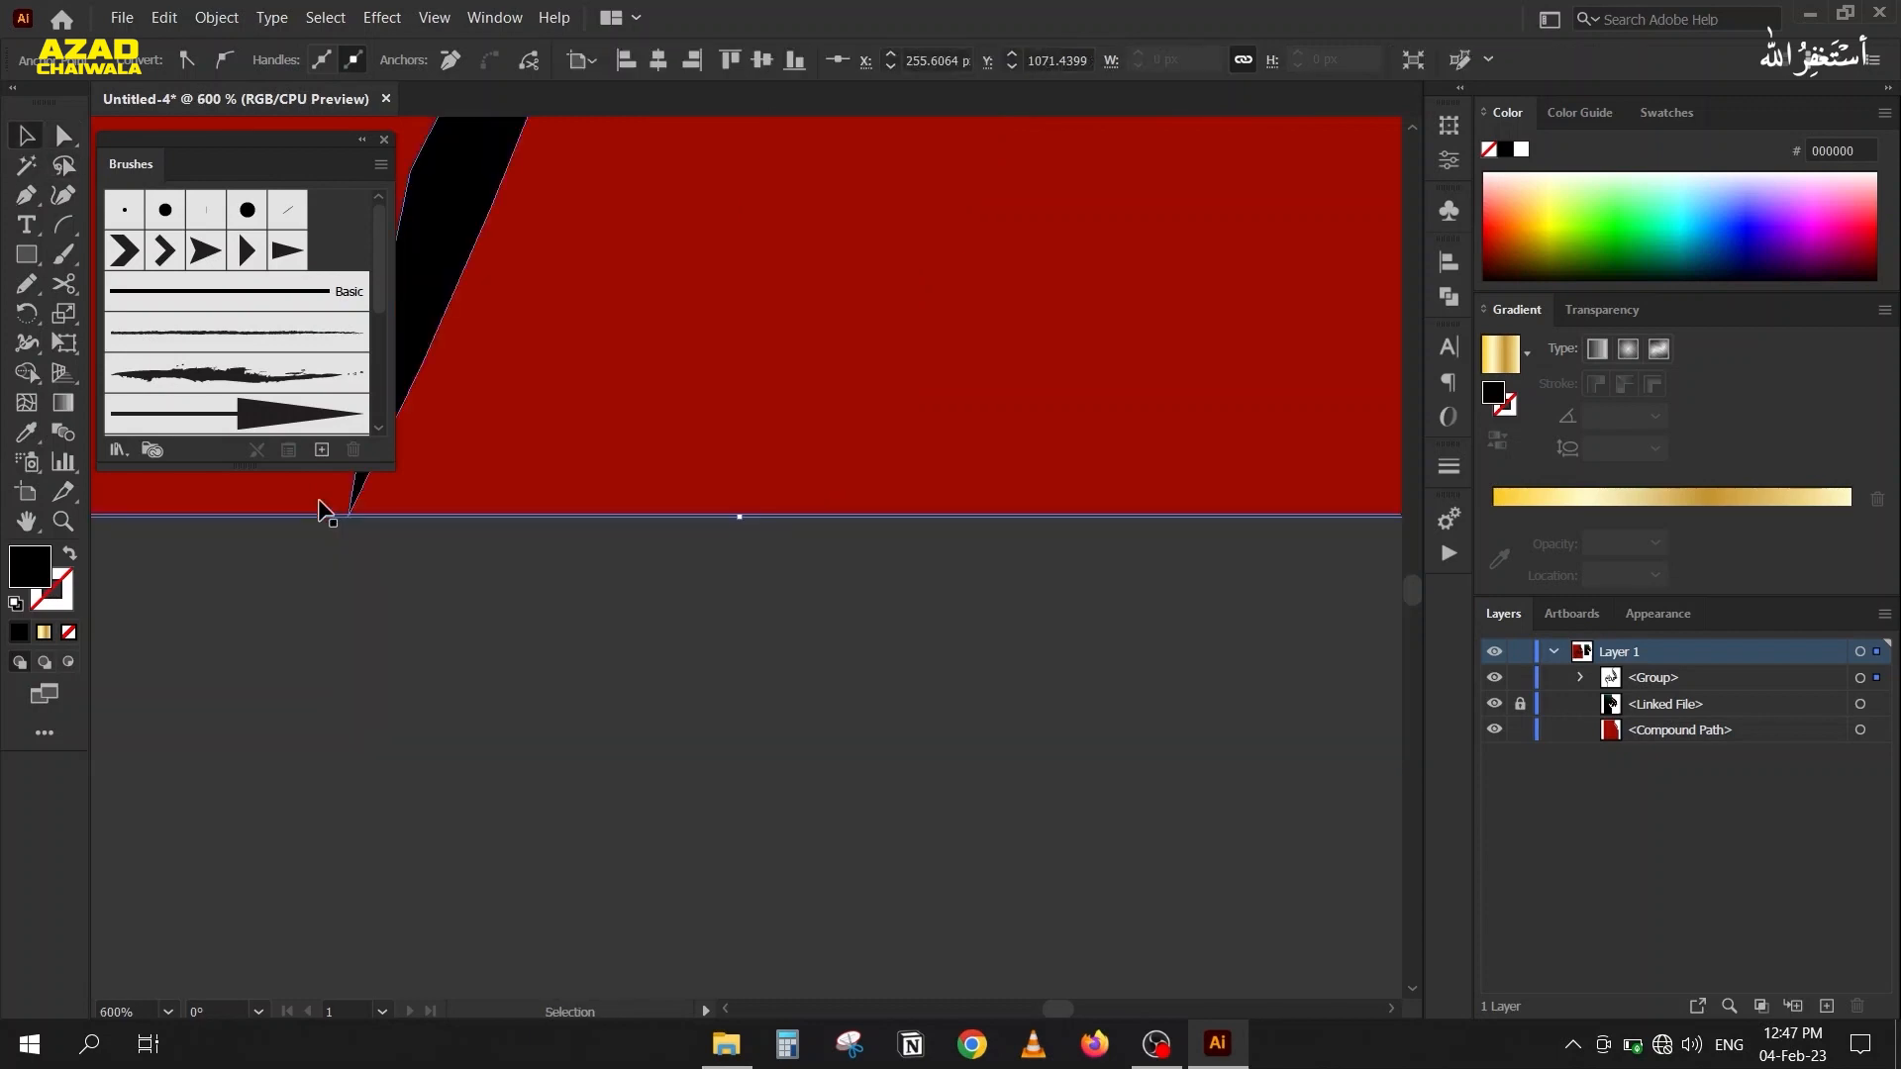
pyautogui.moveTo(400, 502); pyautogui.dragTo(835, 811)
pyautogui.scroll(-5, 835, 810)
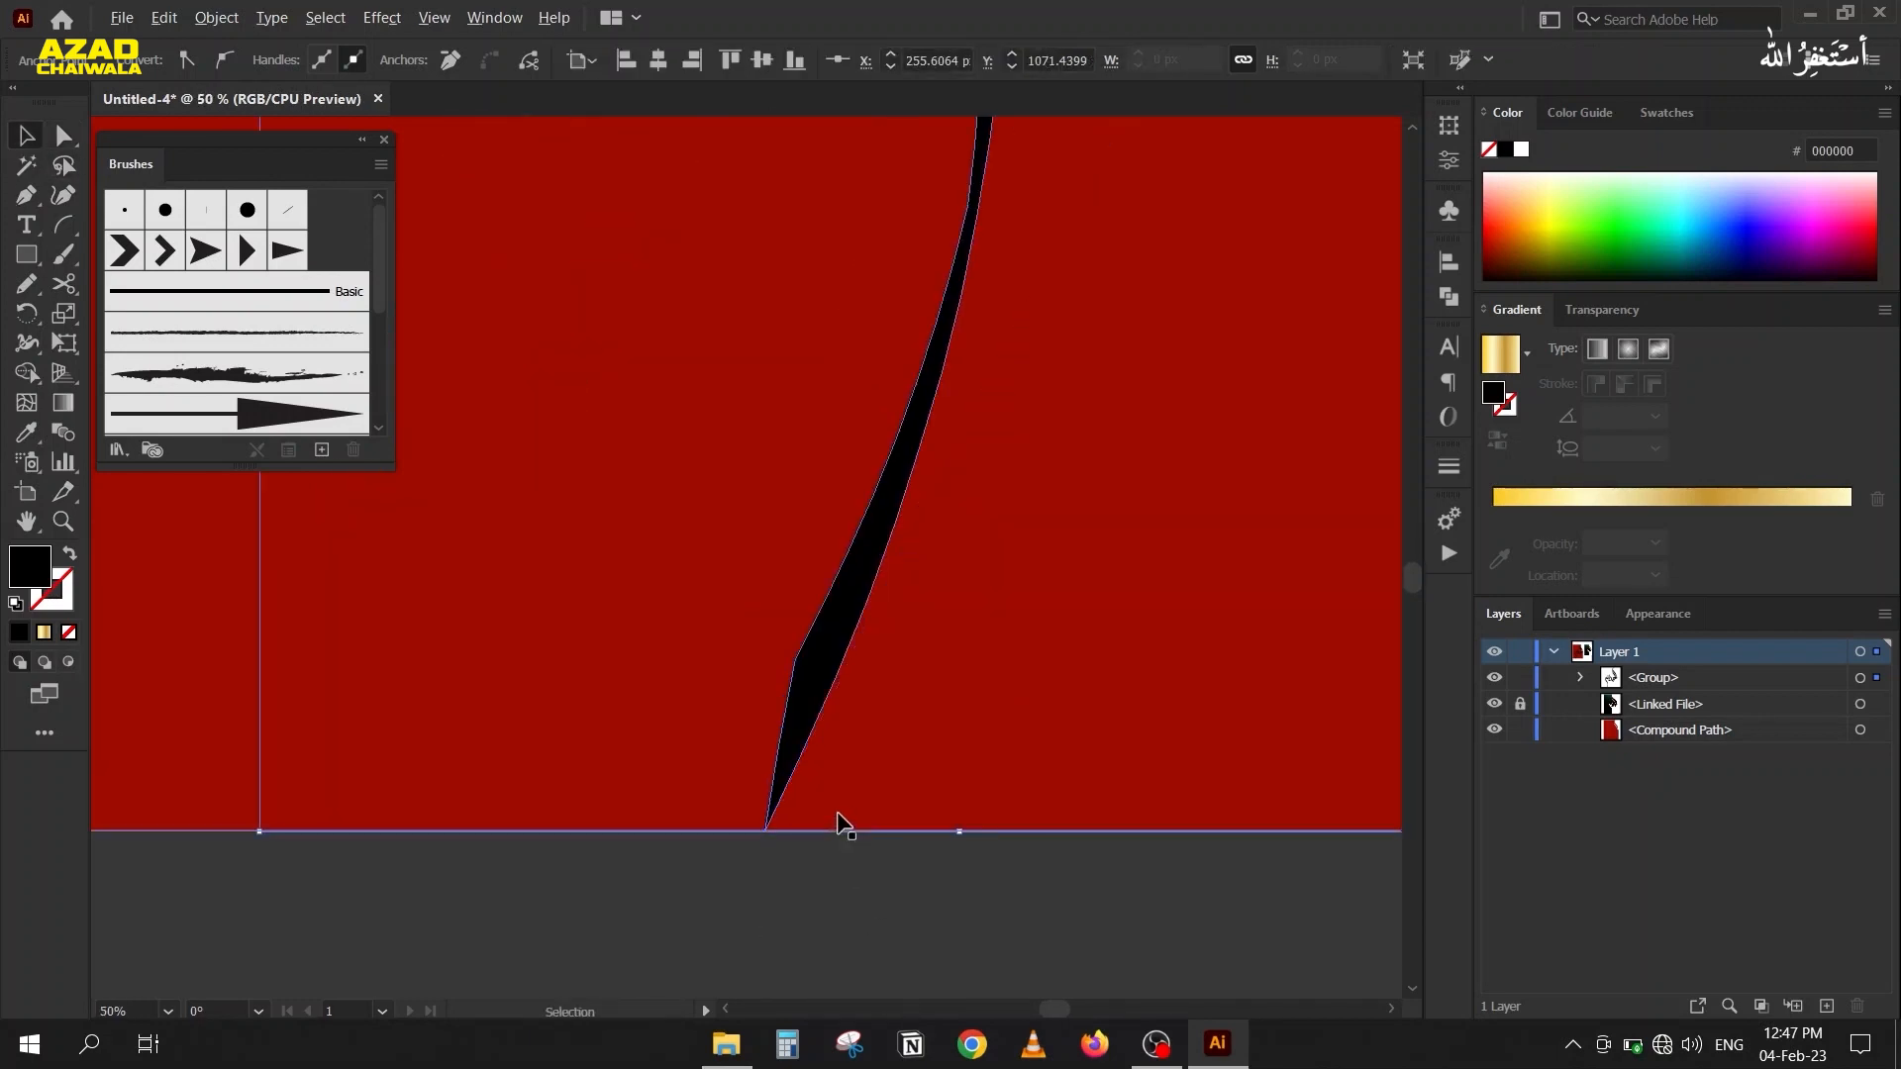
pyautogui.moveTo(1046, 912); pyautogui.dragTo(603, 662)
pyautogui.hotkey('shift', 'm')
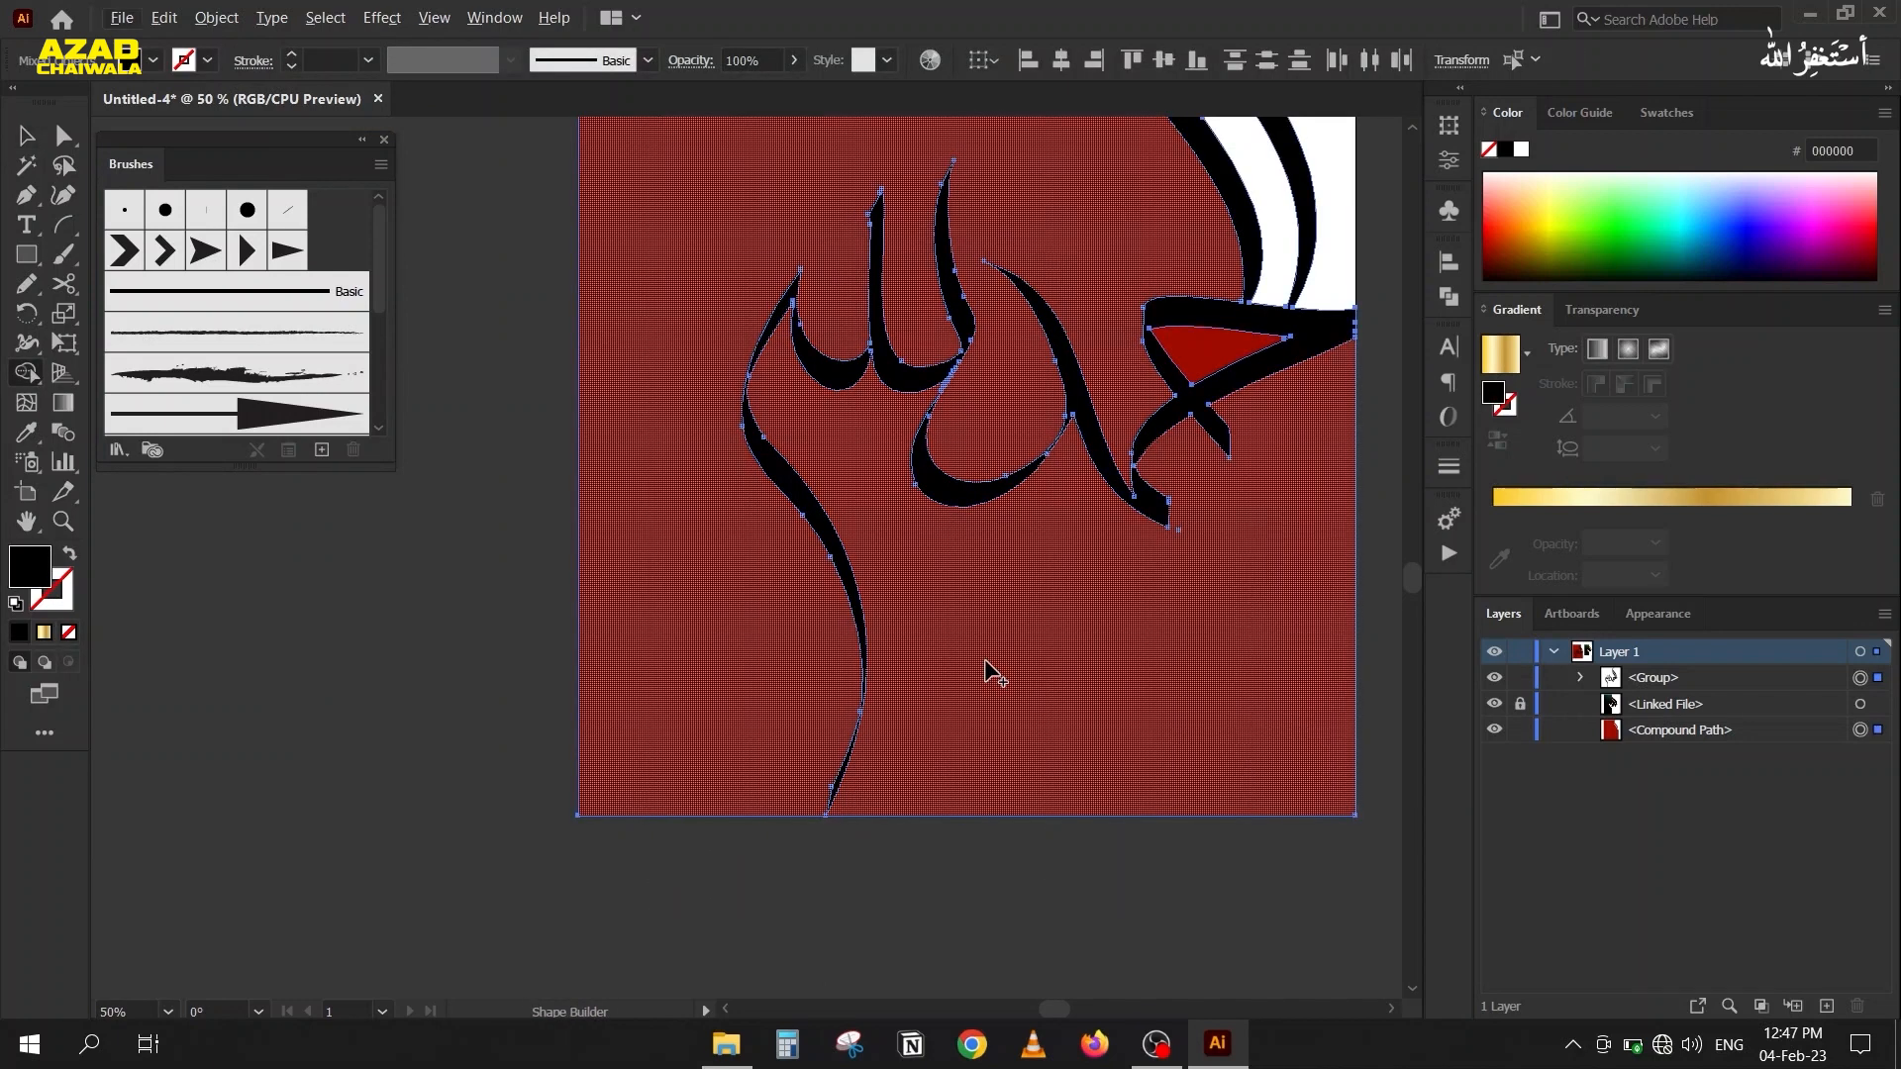
# Move the top anchor of the tall calligraphy stroke slightly up and outward so its tip crosses the red background's upper edge.
pyautogui.scroll(-2, 938, 535)
pyautogui.moveTo(937, 553); pyautogui.dragTo(742, 573)
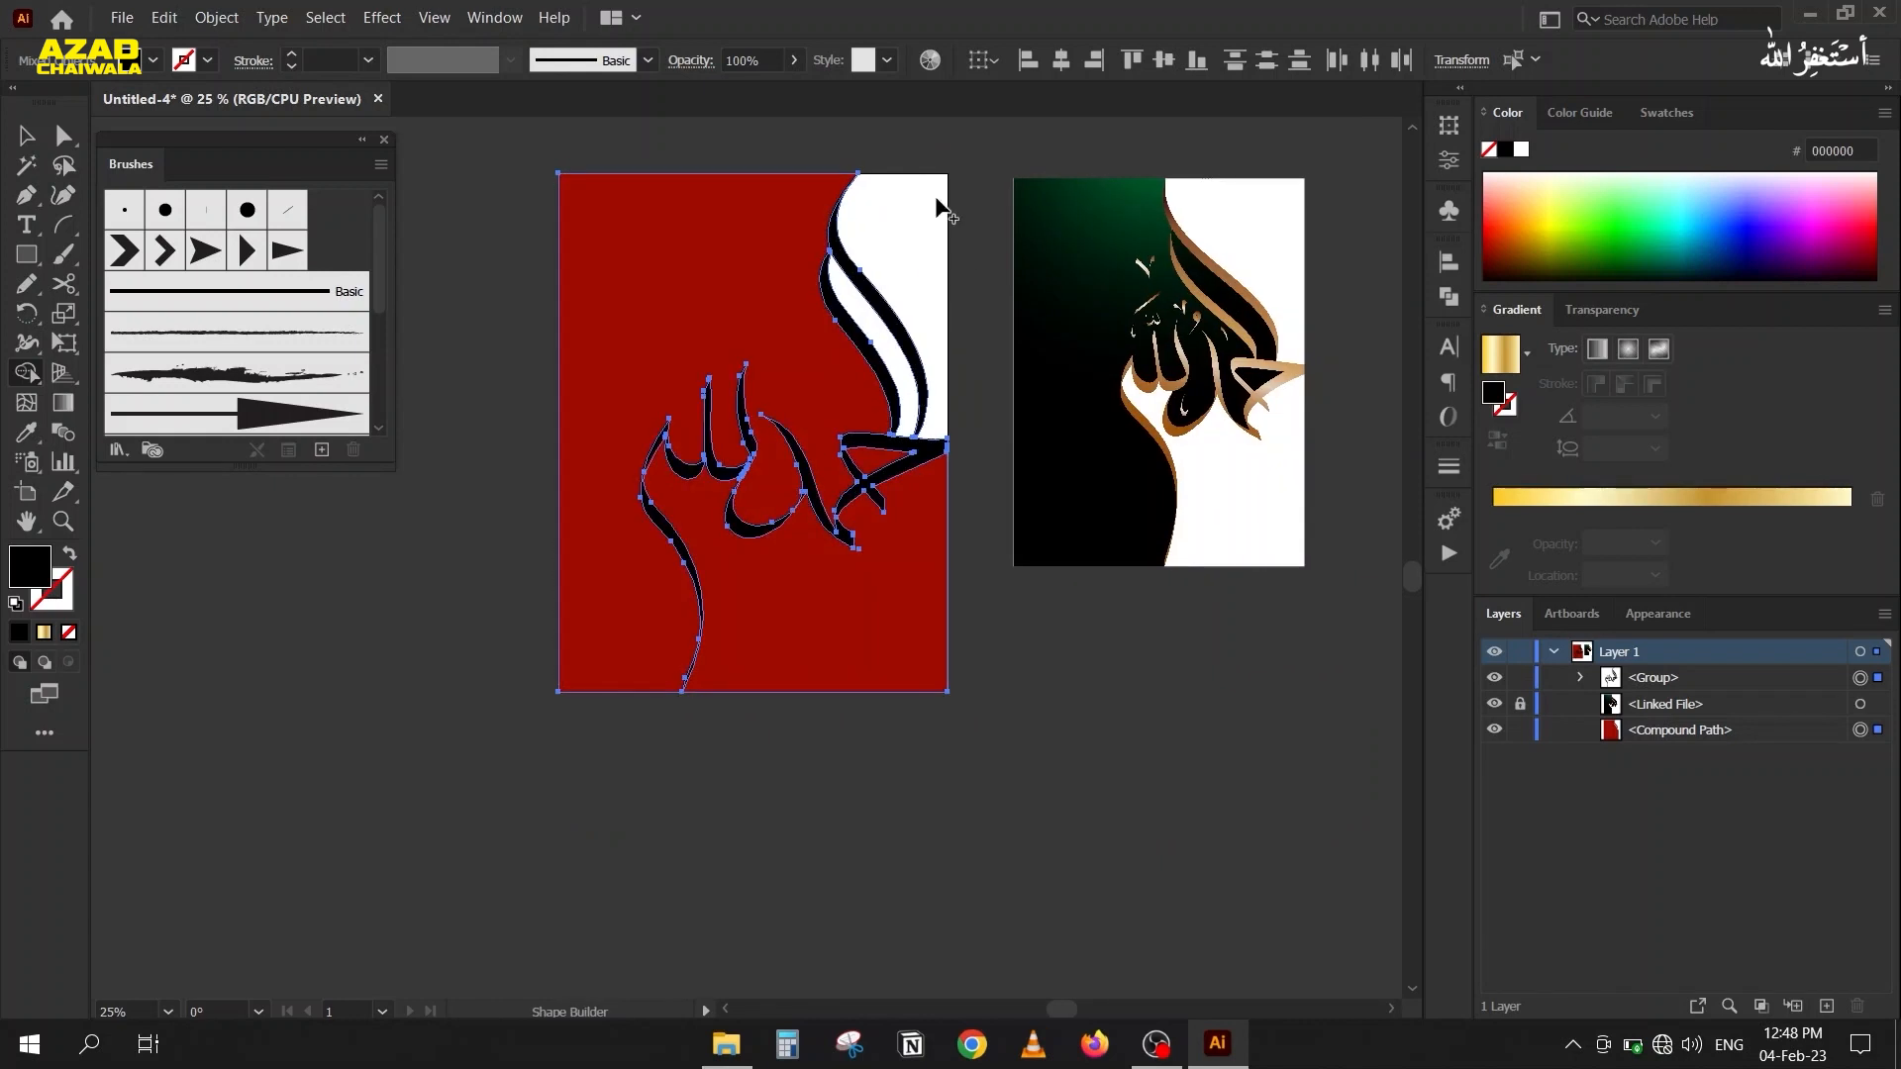
pyautogui.scroll(5, 904, 188)
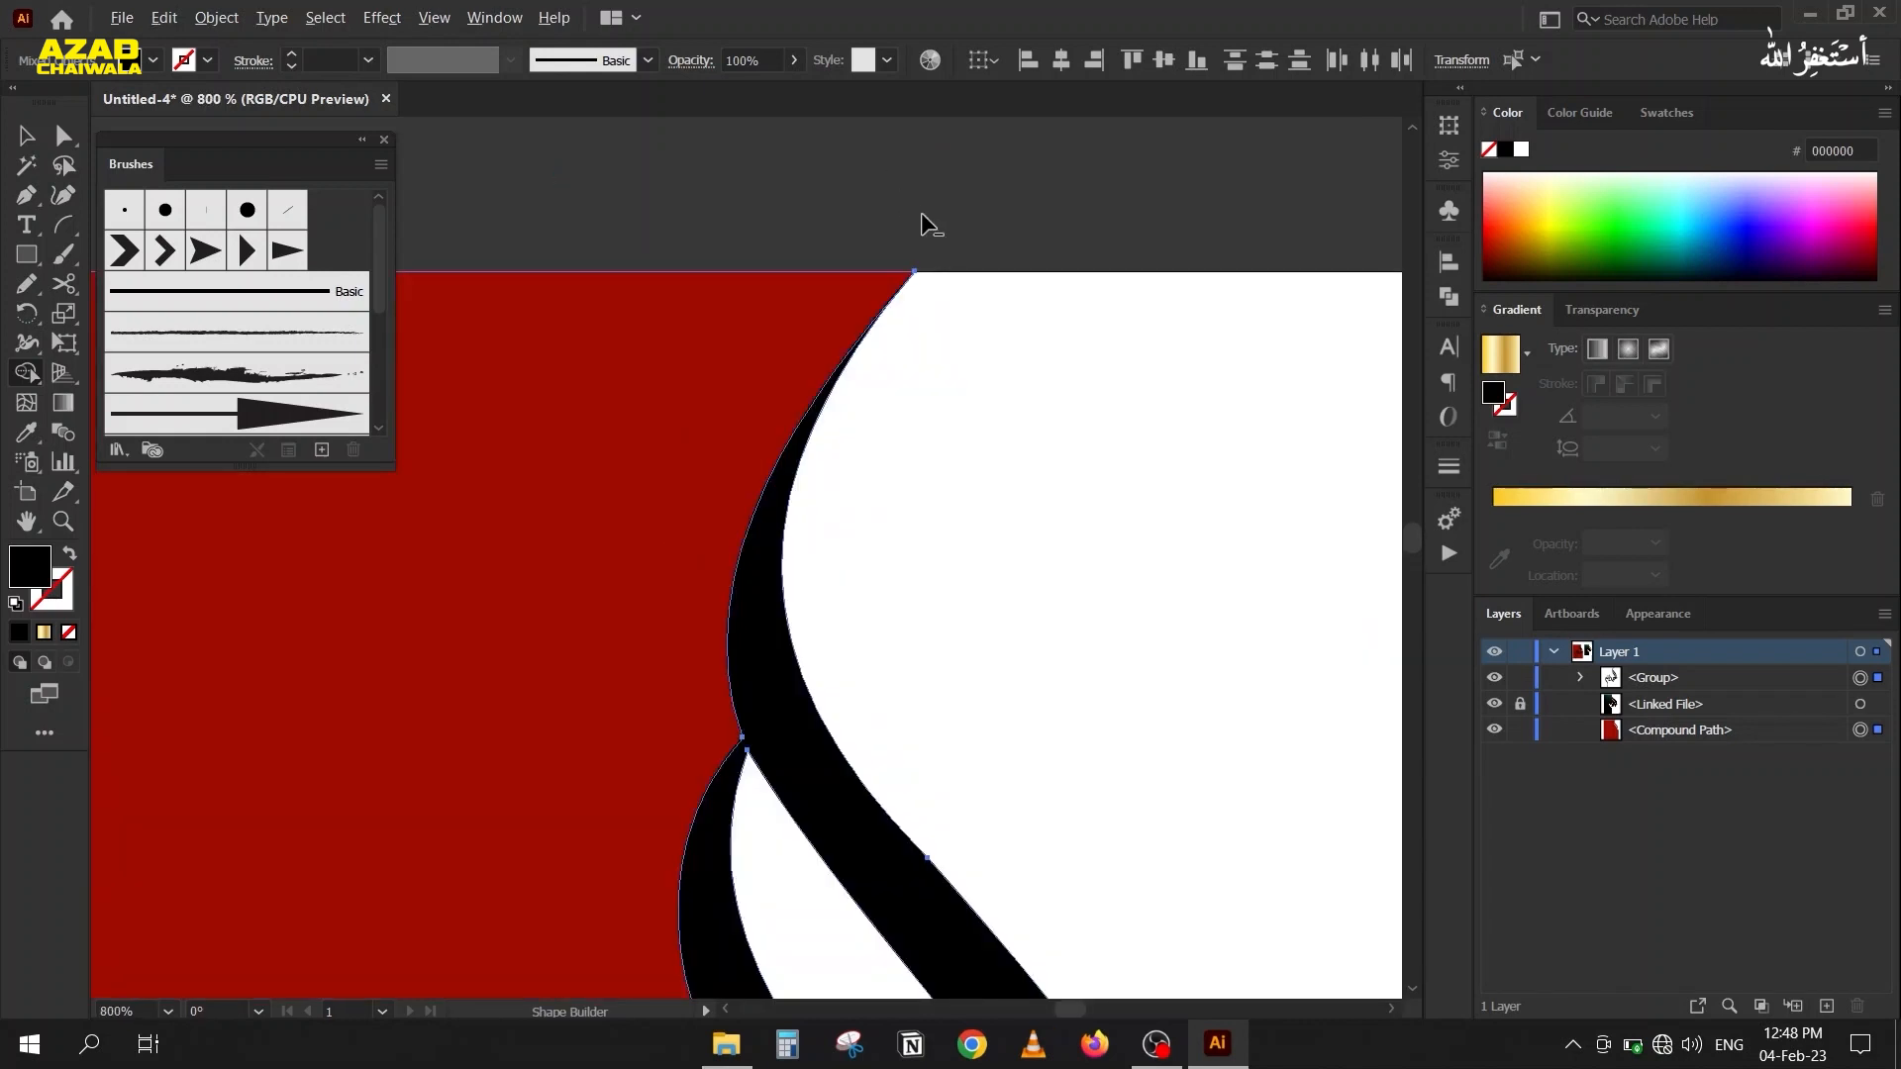
pyautogui.scroll(5, 923, 218)
pyautogui.scroll(6, 931, 421)
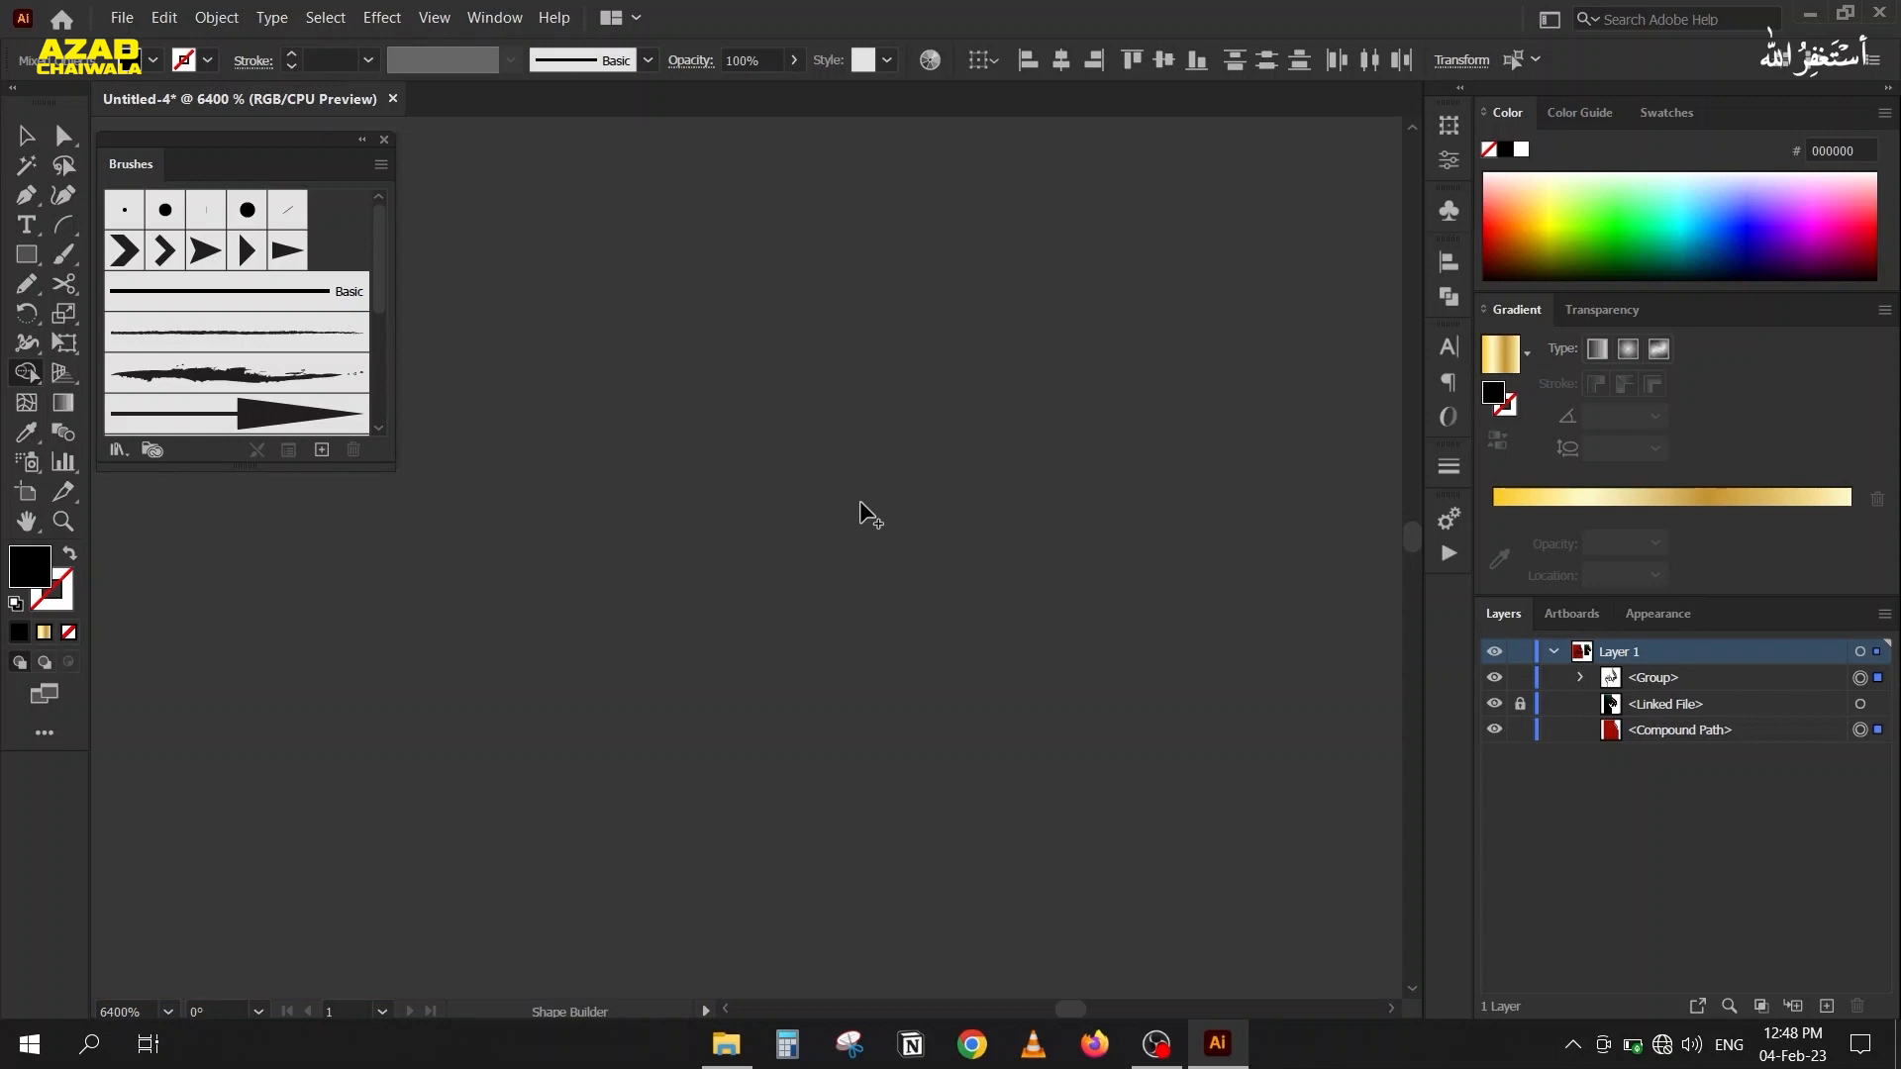
pyautogui.scroll(-3, 793, 576)
pyautogui.moveTo(708, 647); pyautogui.dragTo(777, 201)
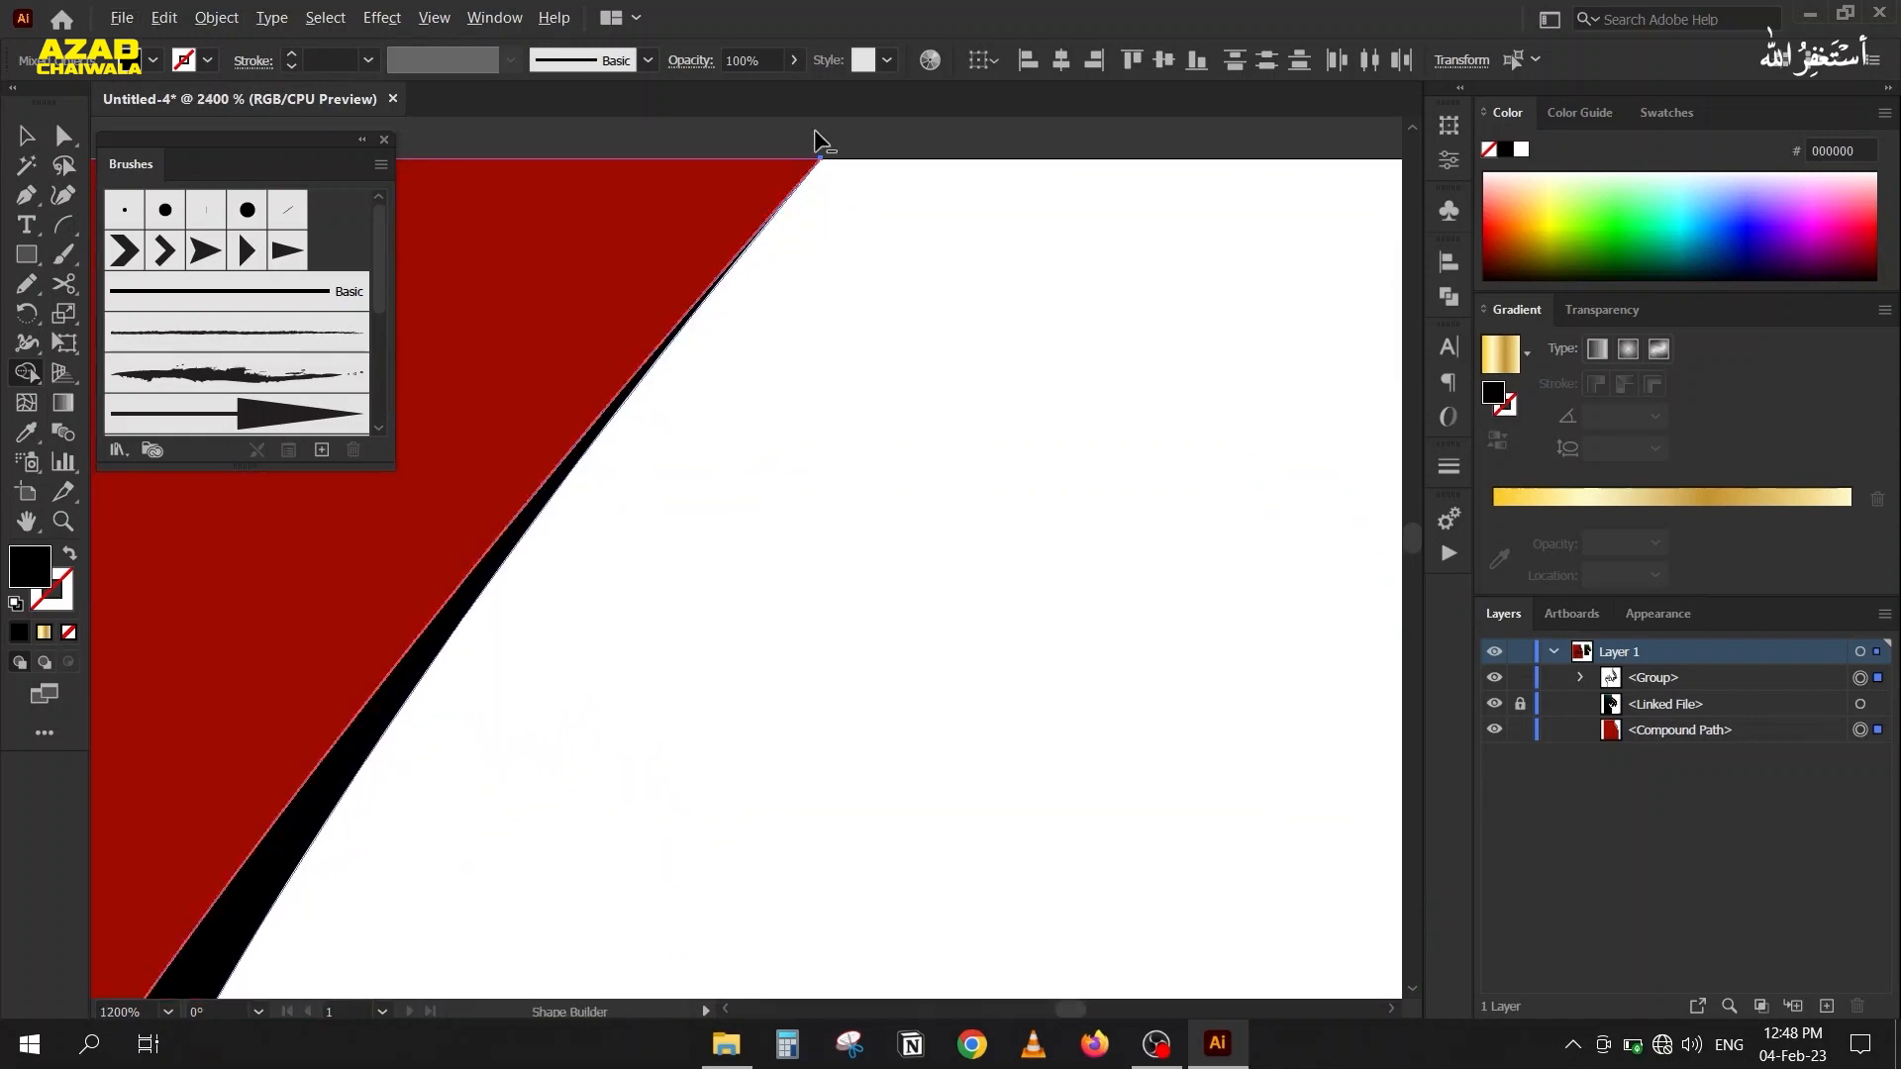
pyautogui.scroll(2, 814, 131)
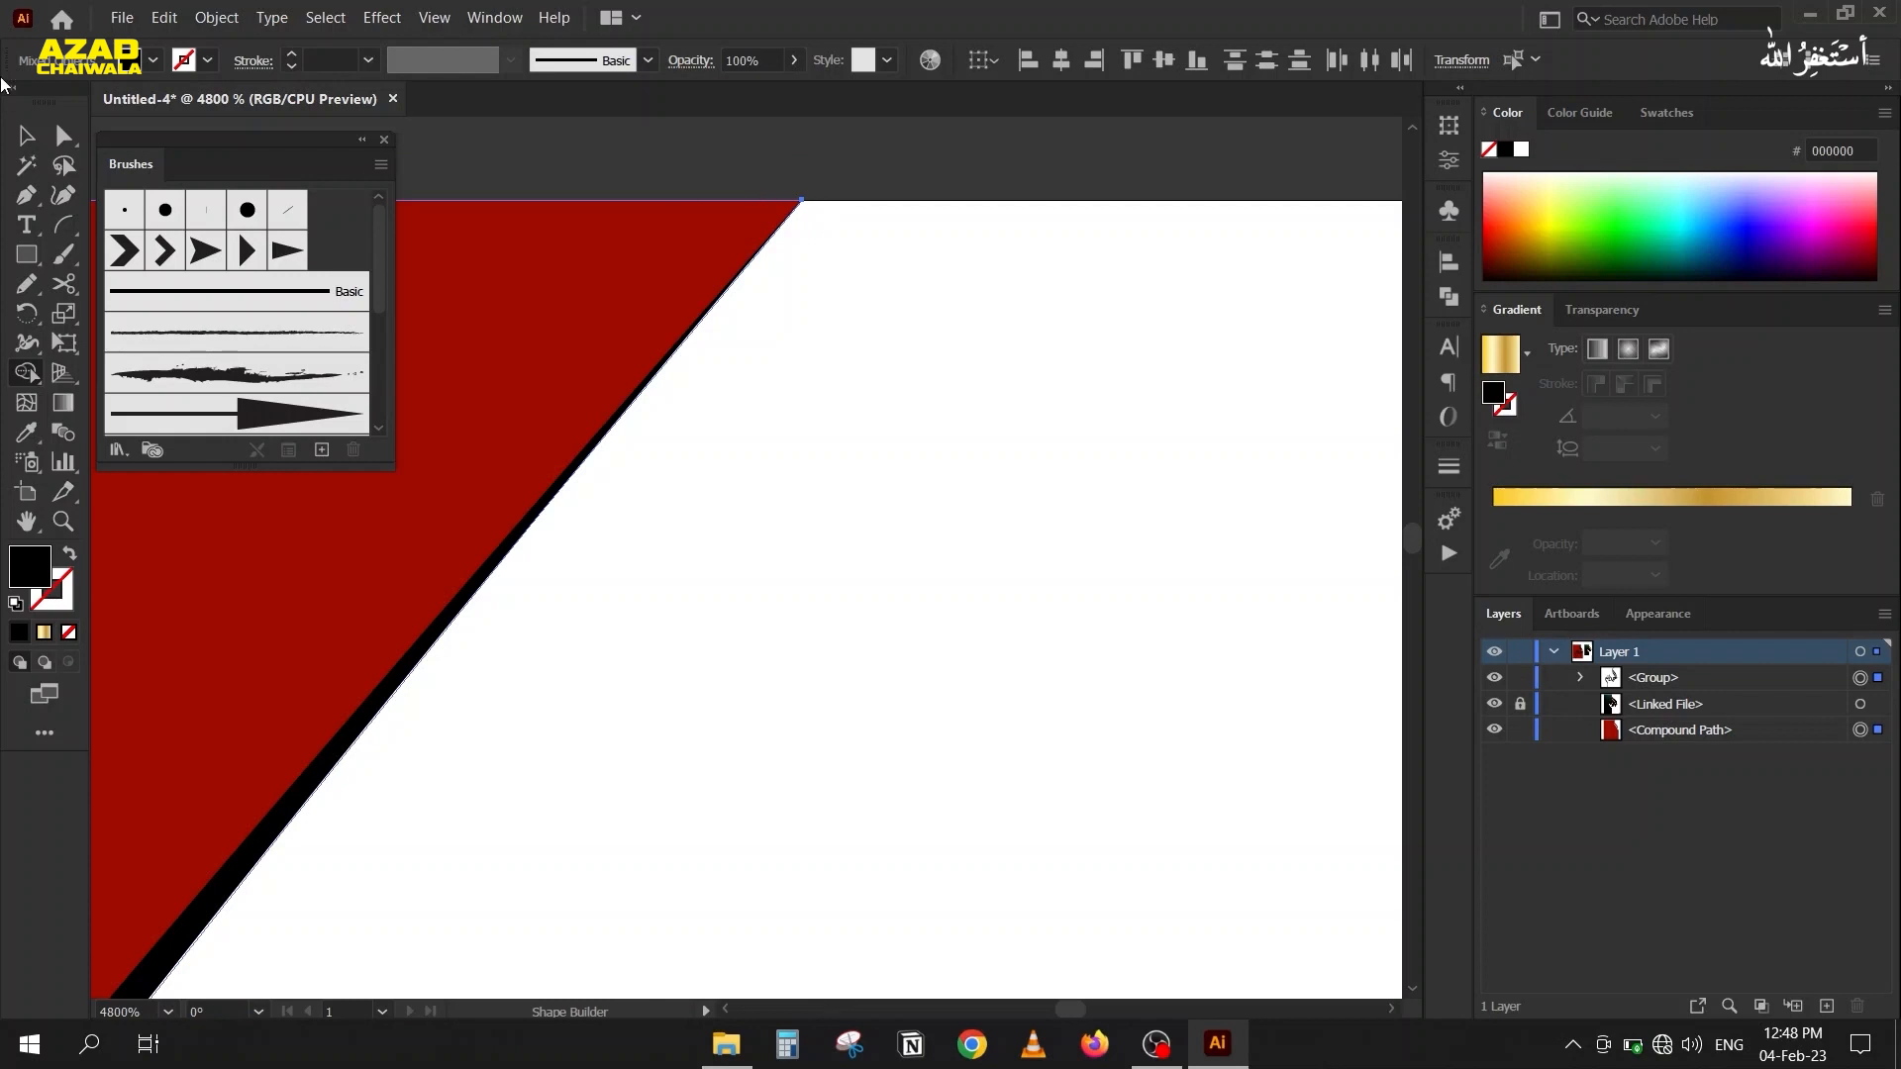
pyautogui.click(57, 136)
pyautogui.moveTo(802, 201); pyautogui.dragTo(810, 194)
pyautogui.scroll(-5, 826, 296)
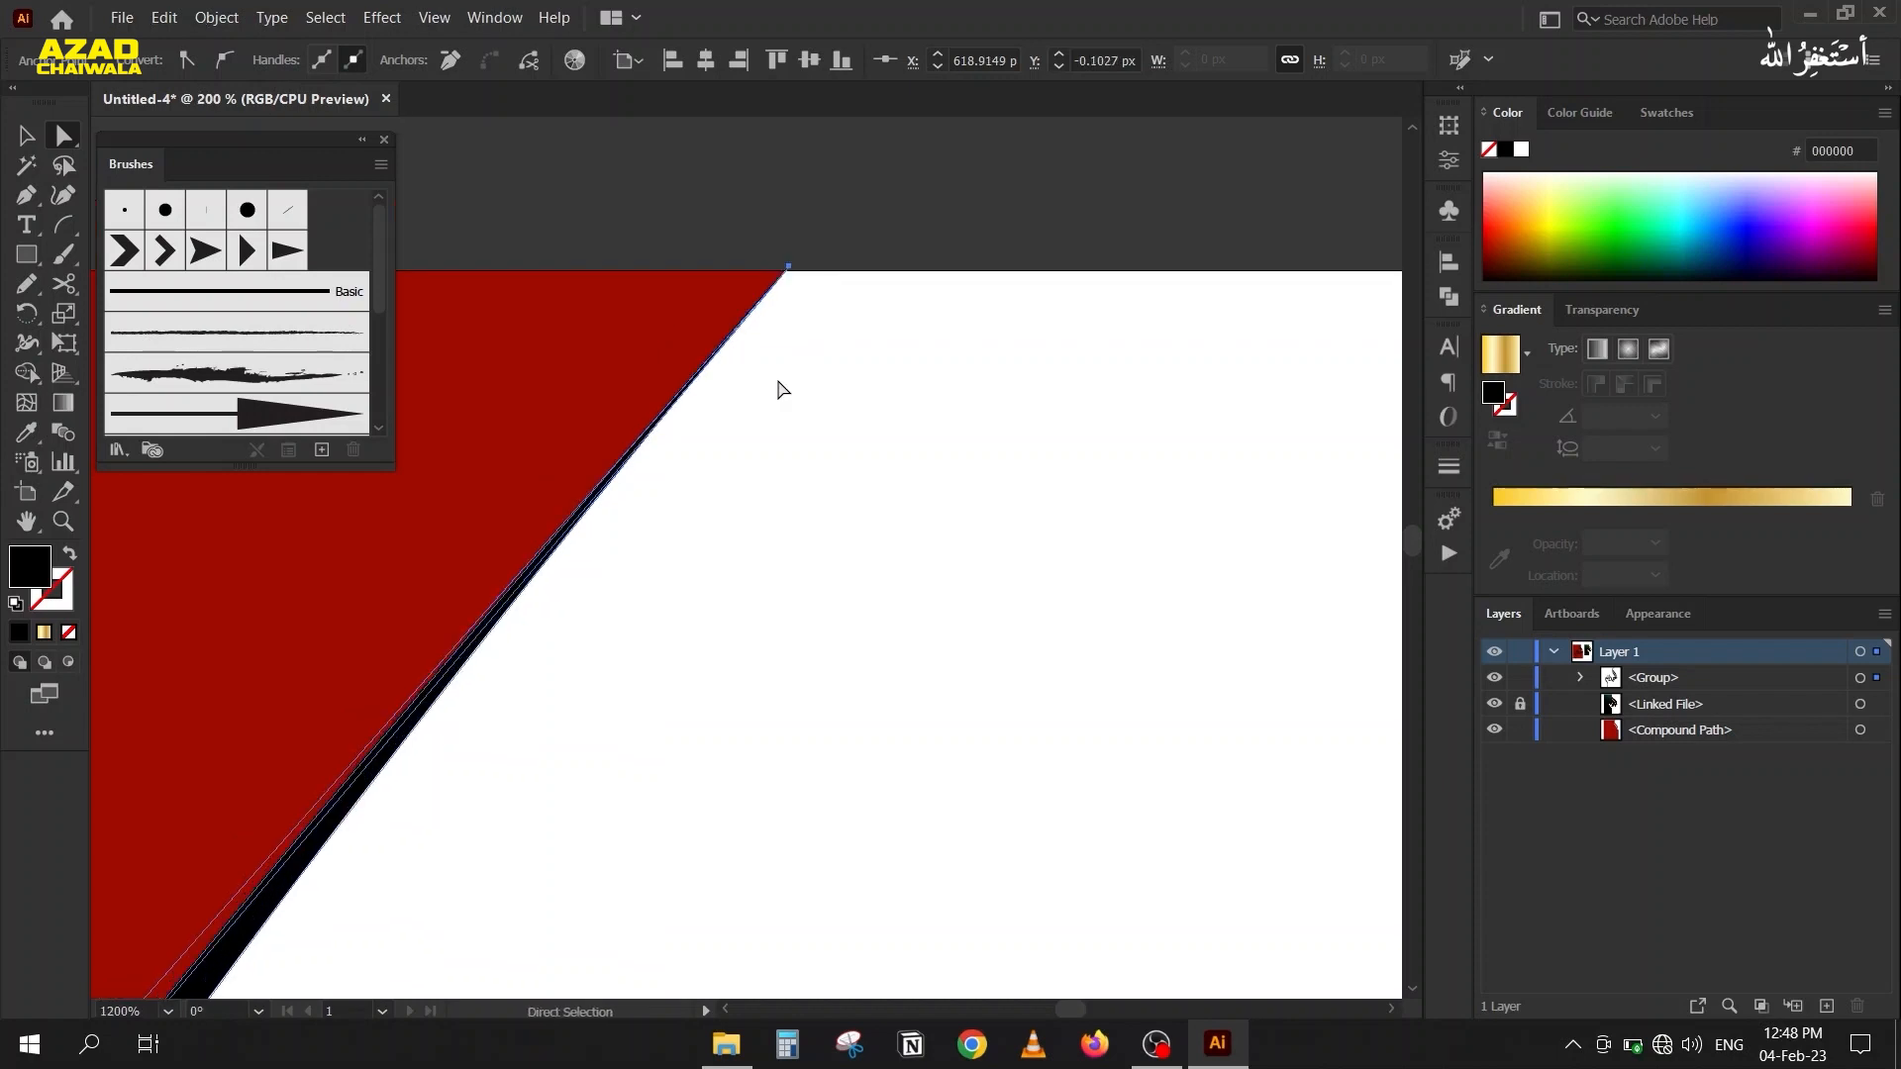
# Ungroup the black calligraphy lettering into its separate paths.
pyautogui.scroll(-4, 728, 448)
pyautogui.scroll(-4, 702, 696)
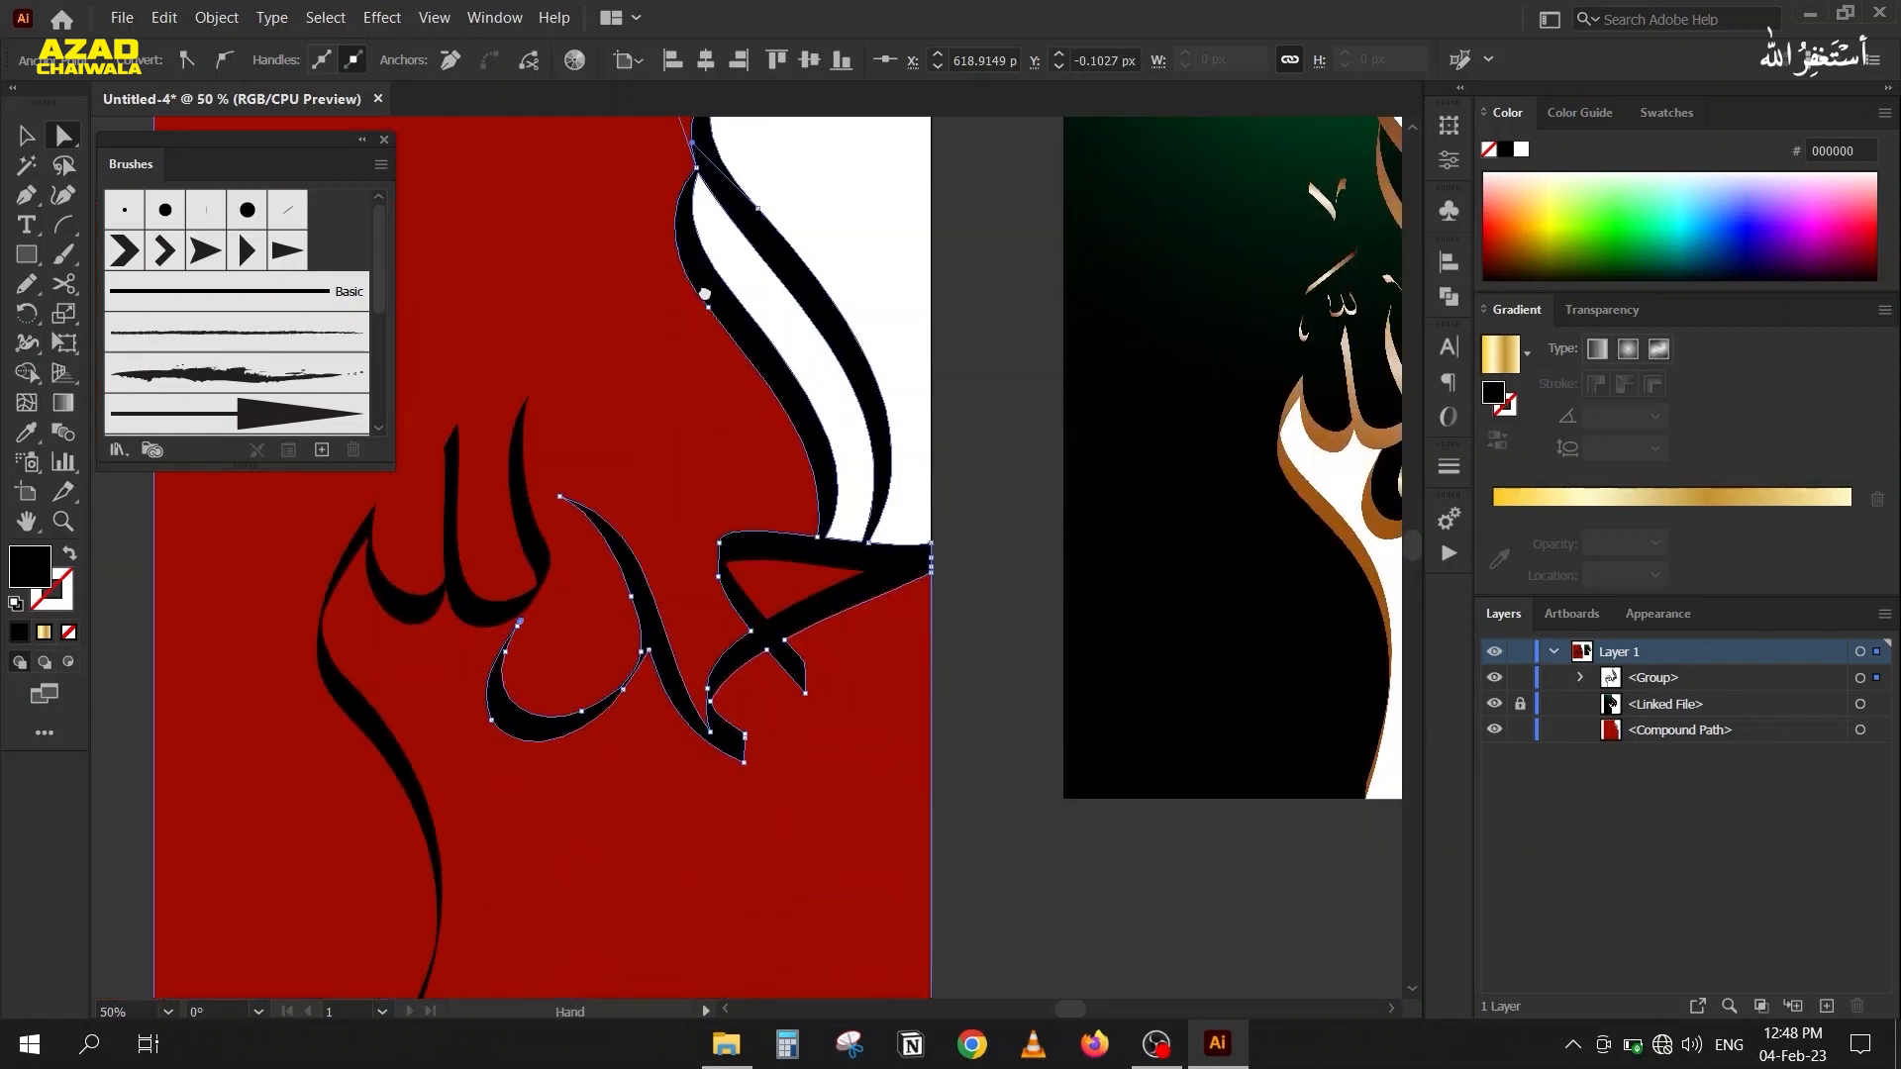
pyautogui.scroll(5, 515, 634)
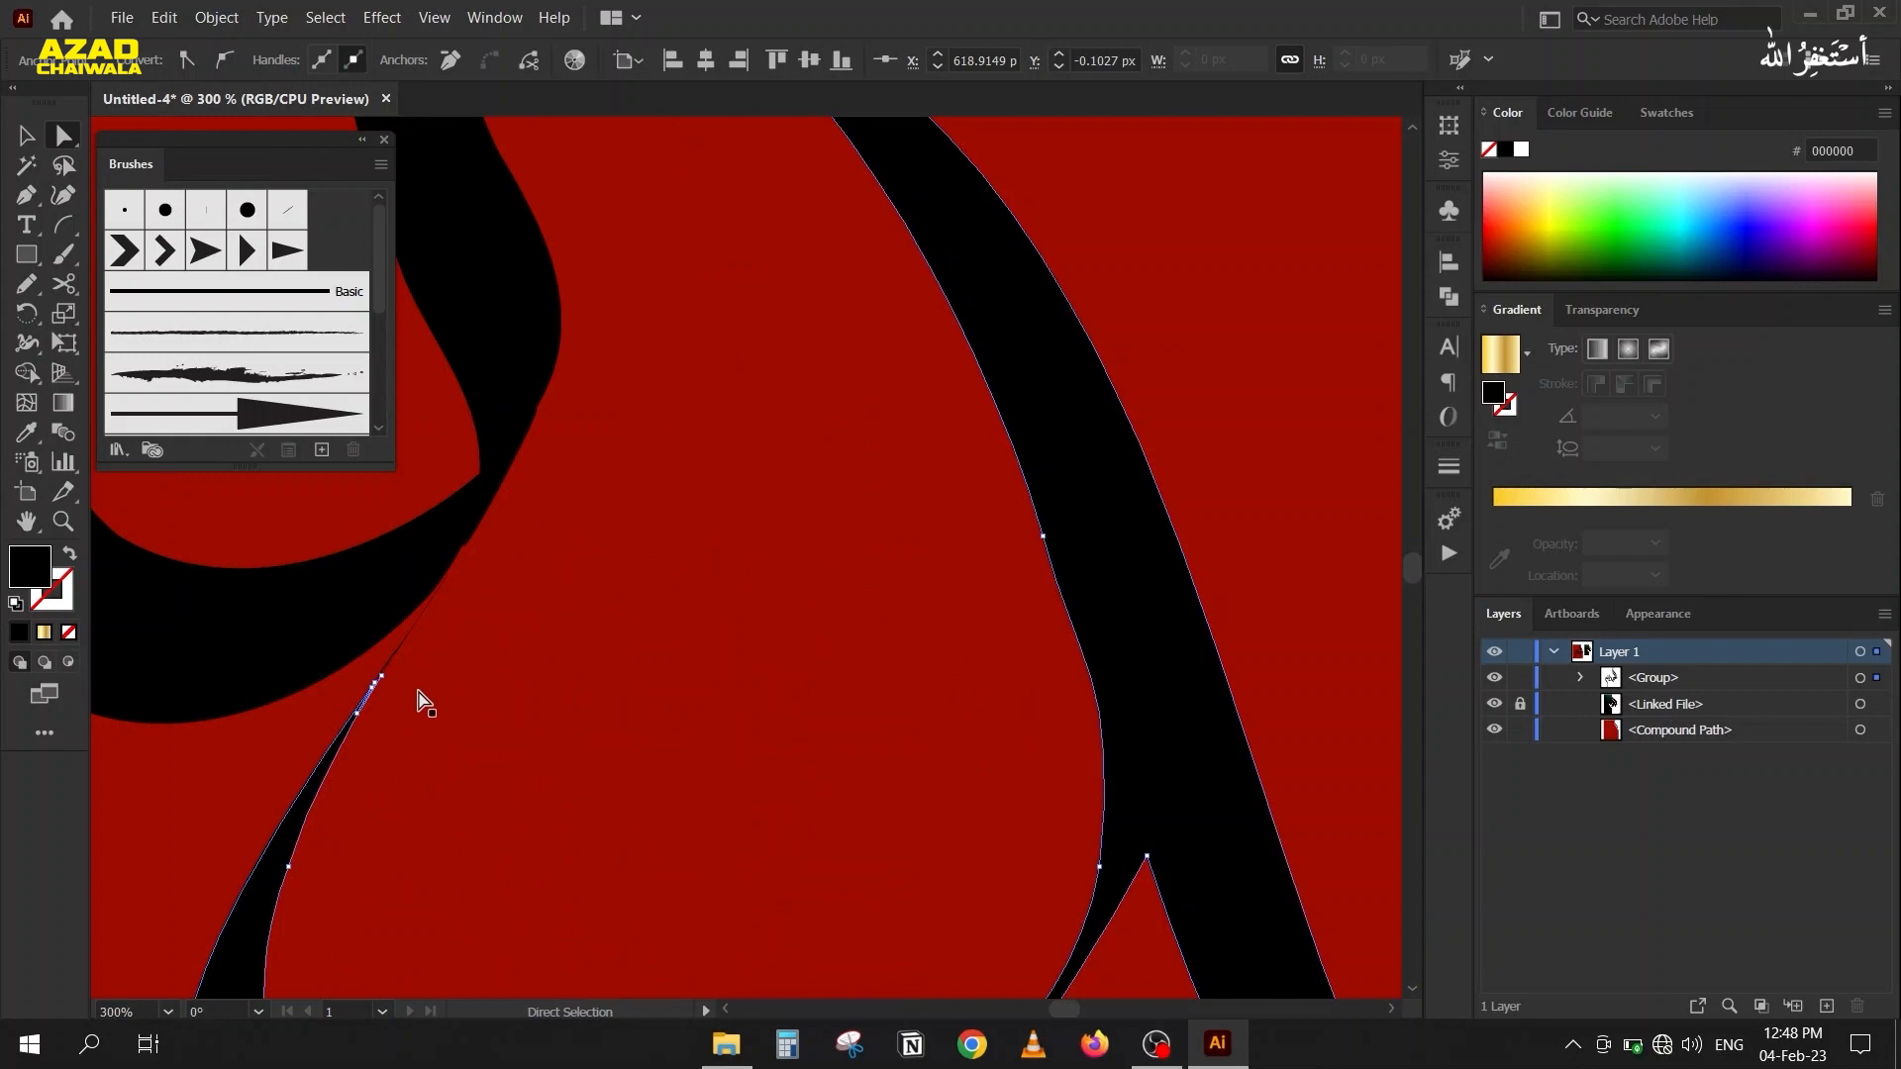
pyautogui.moveTo(383, 653); pyautogui.dragTo(594, 700)
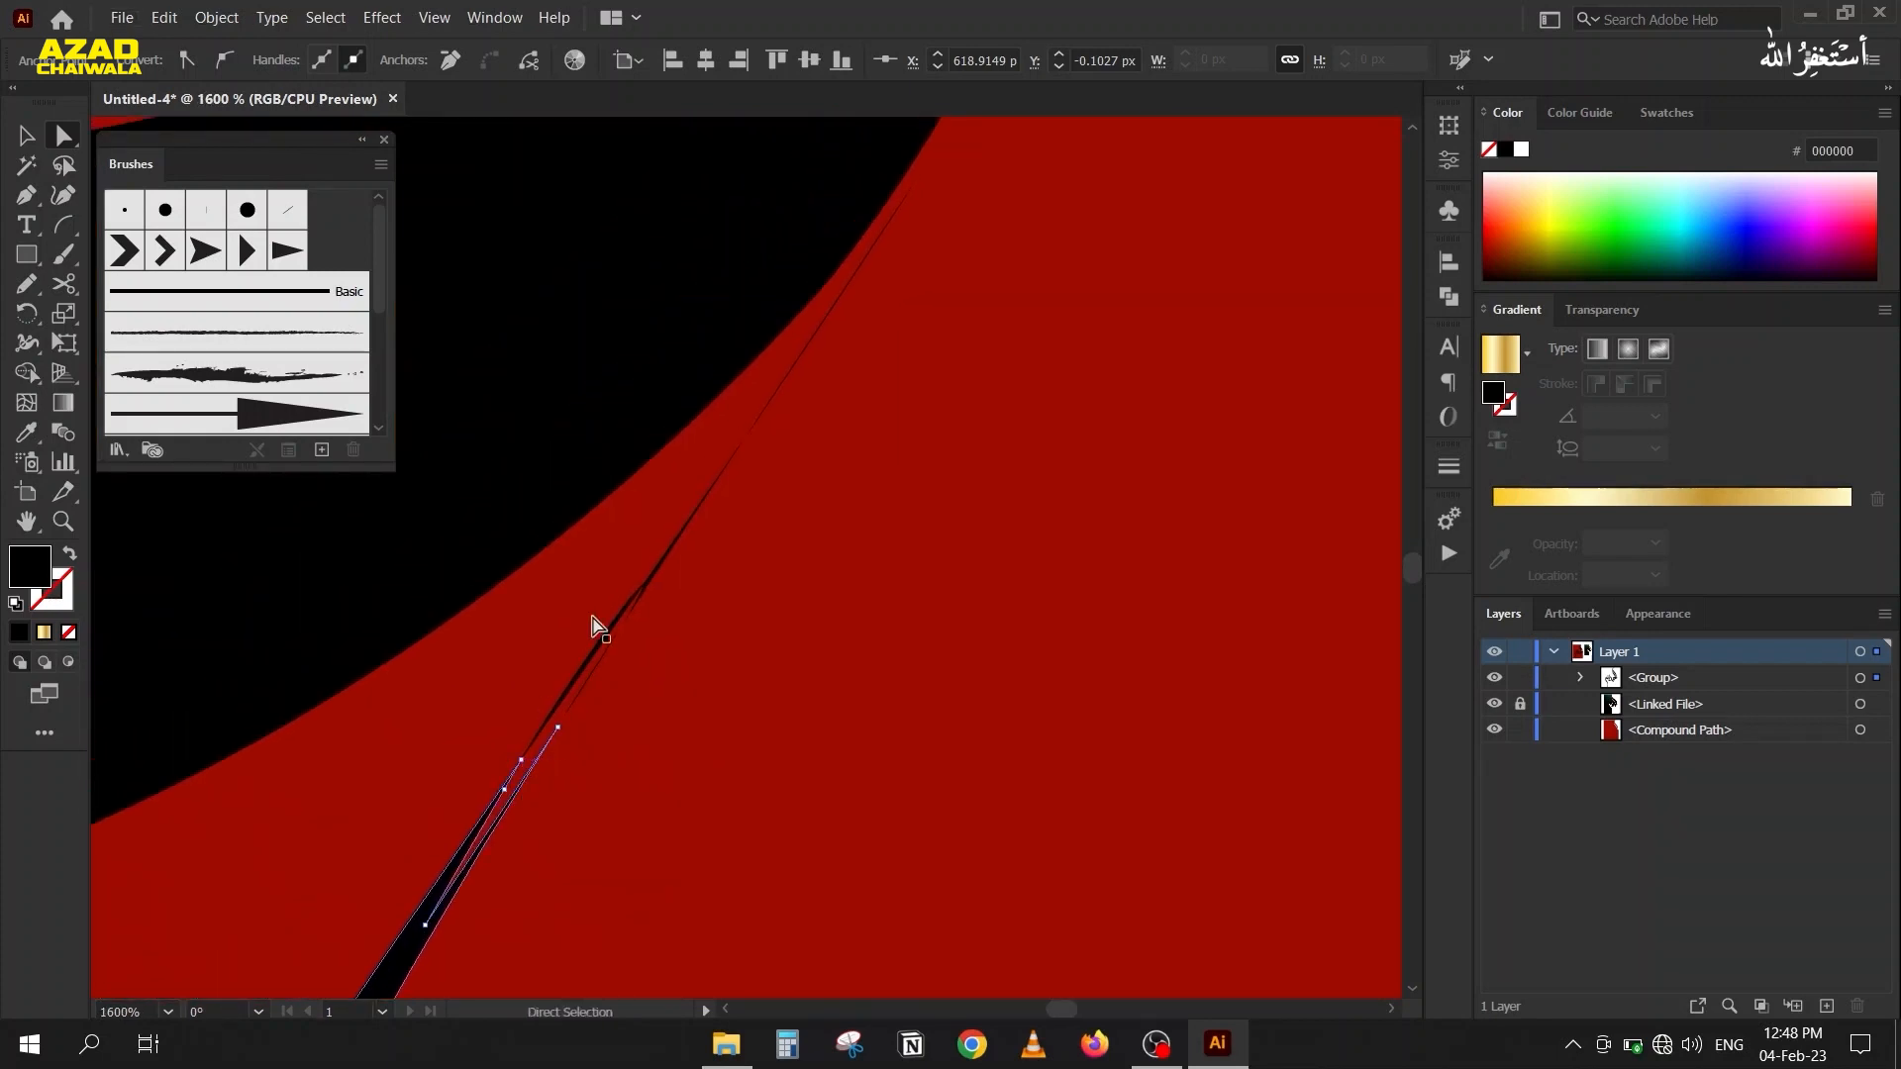
pyautogui.press('v')
pyautogui.click(631, 606)
pyautogui.rightClick(632, 604)
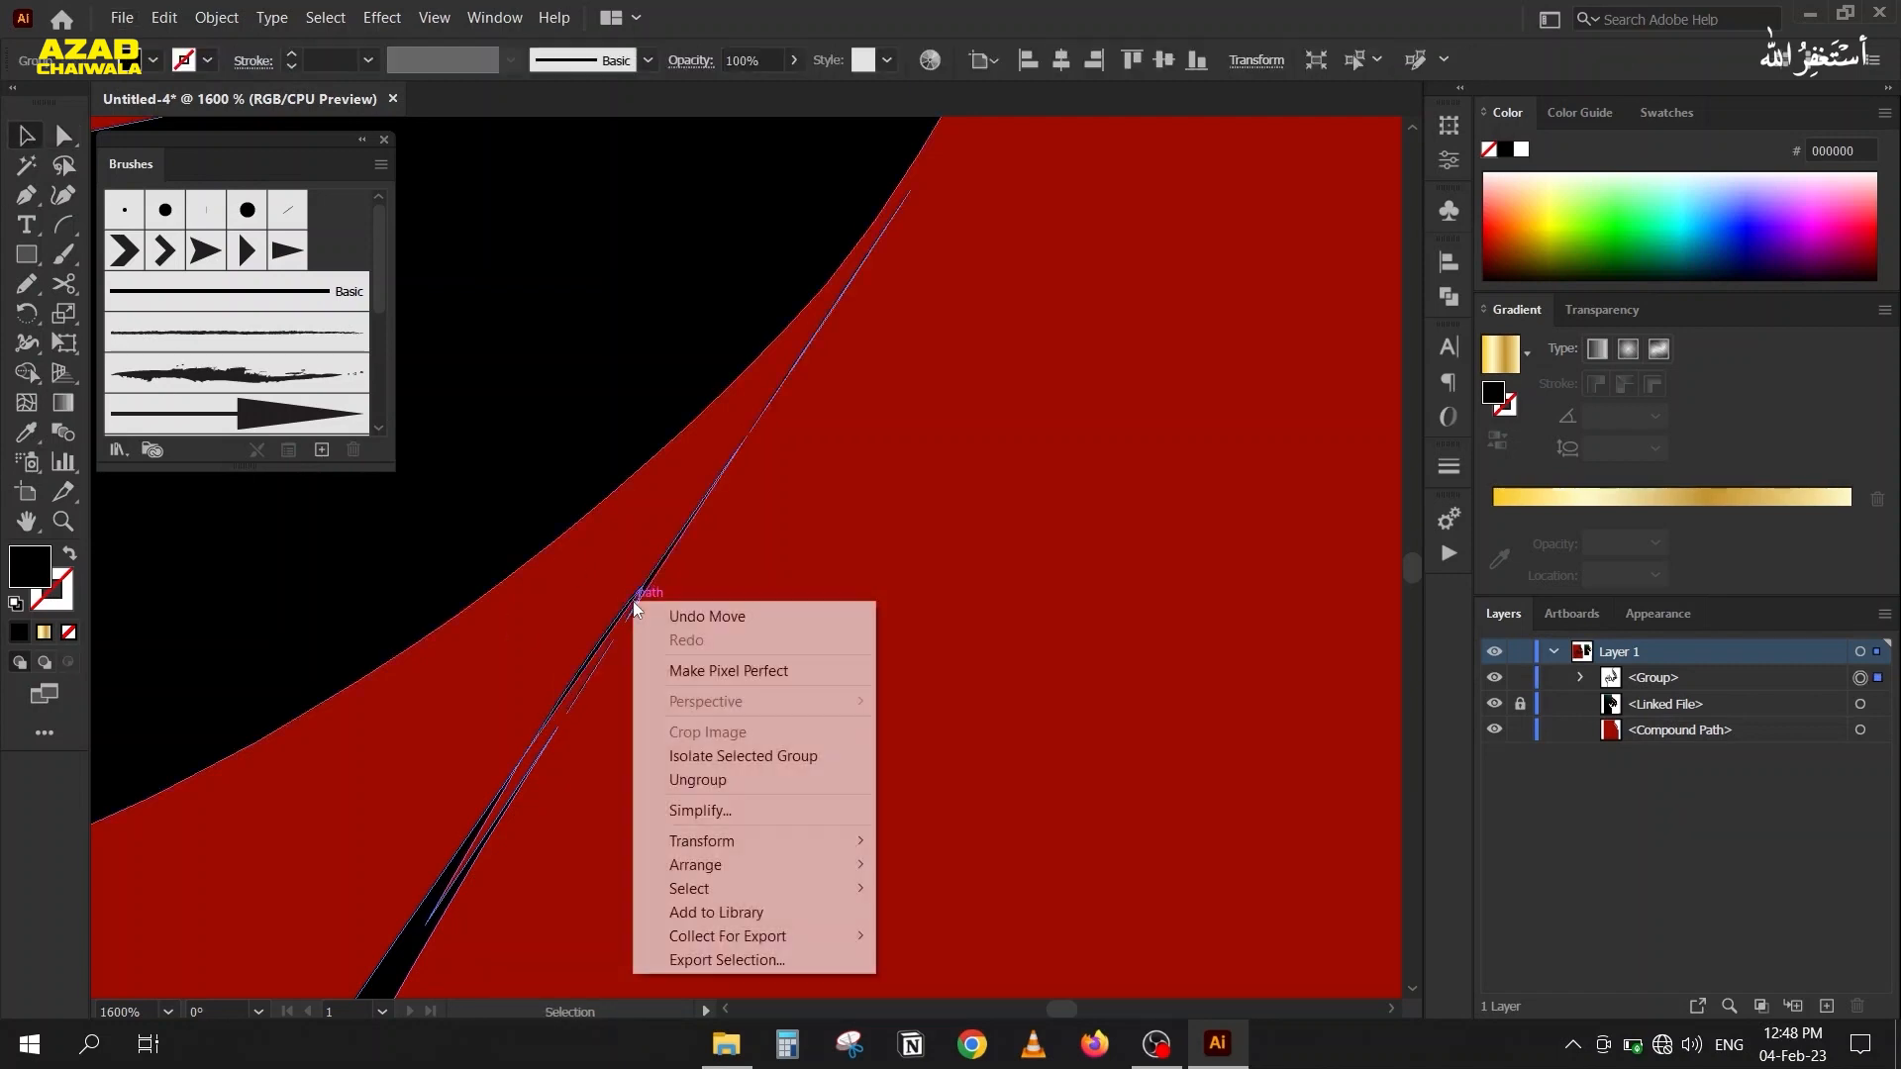
pyautogui.click(638, 777)
pyautogui.click(585, 655)
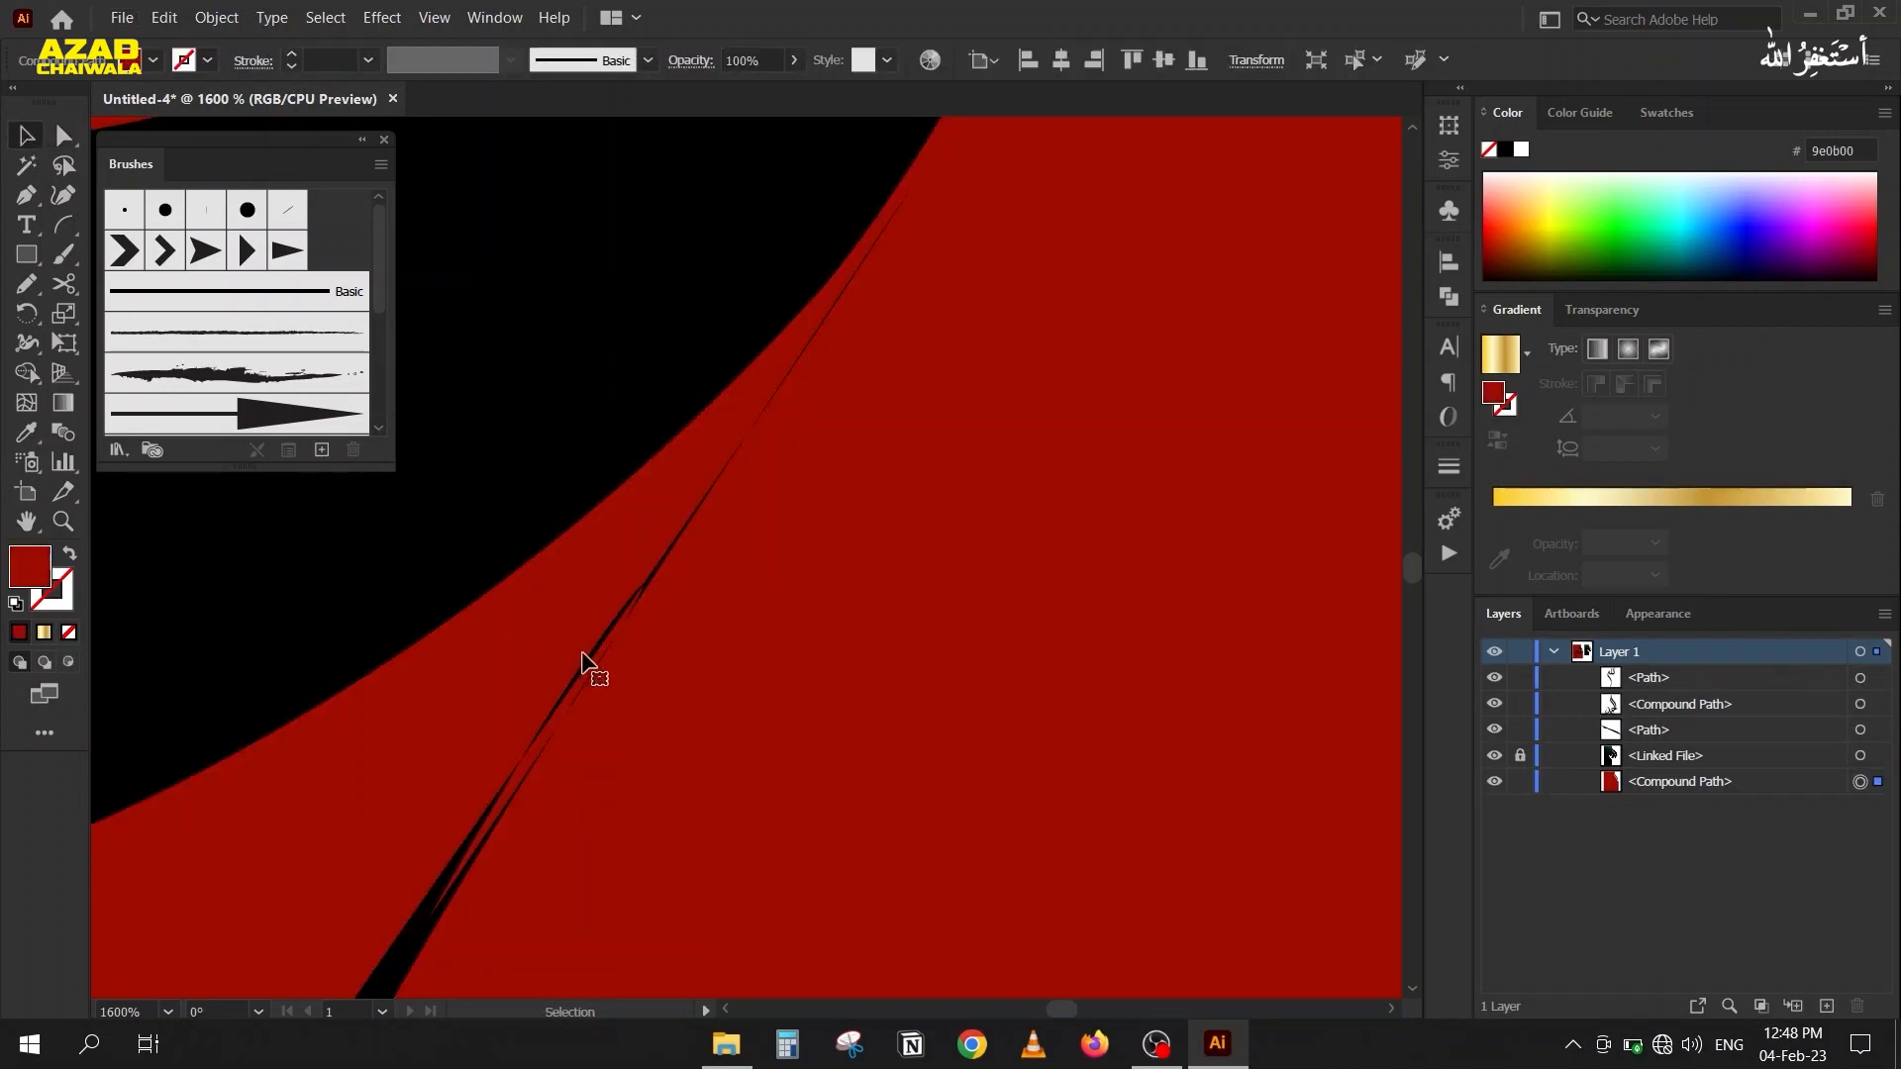
# Select the lower curved letter and try to remove the thin sliver at its tip with Shape Builder.
pyautogui.click(592, 658)
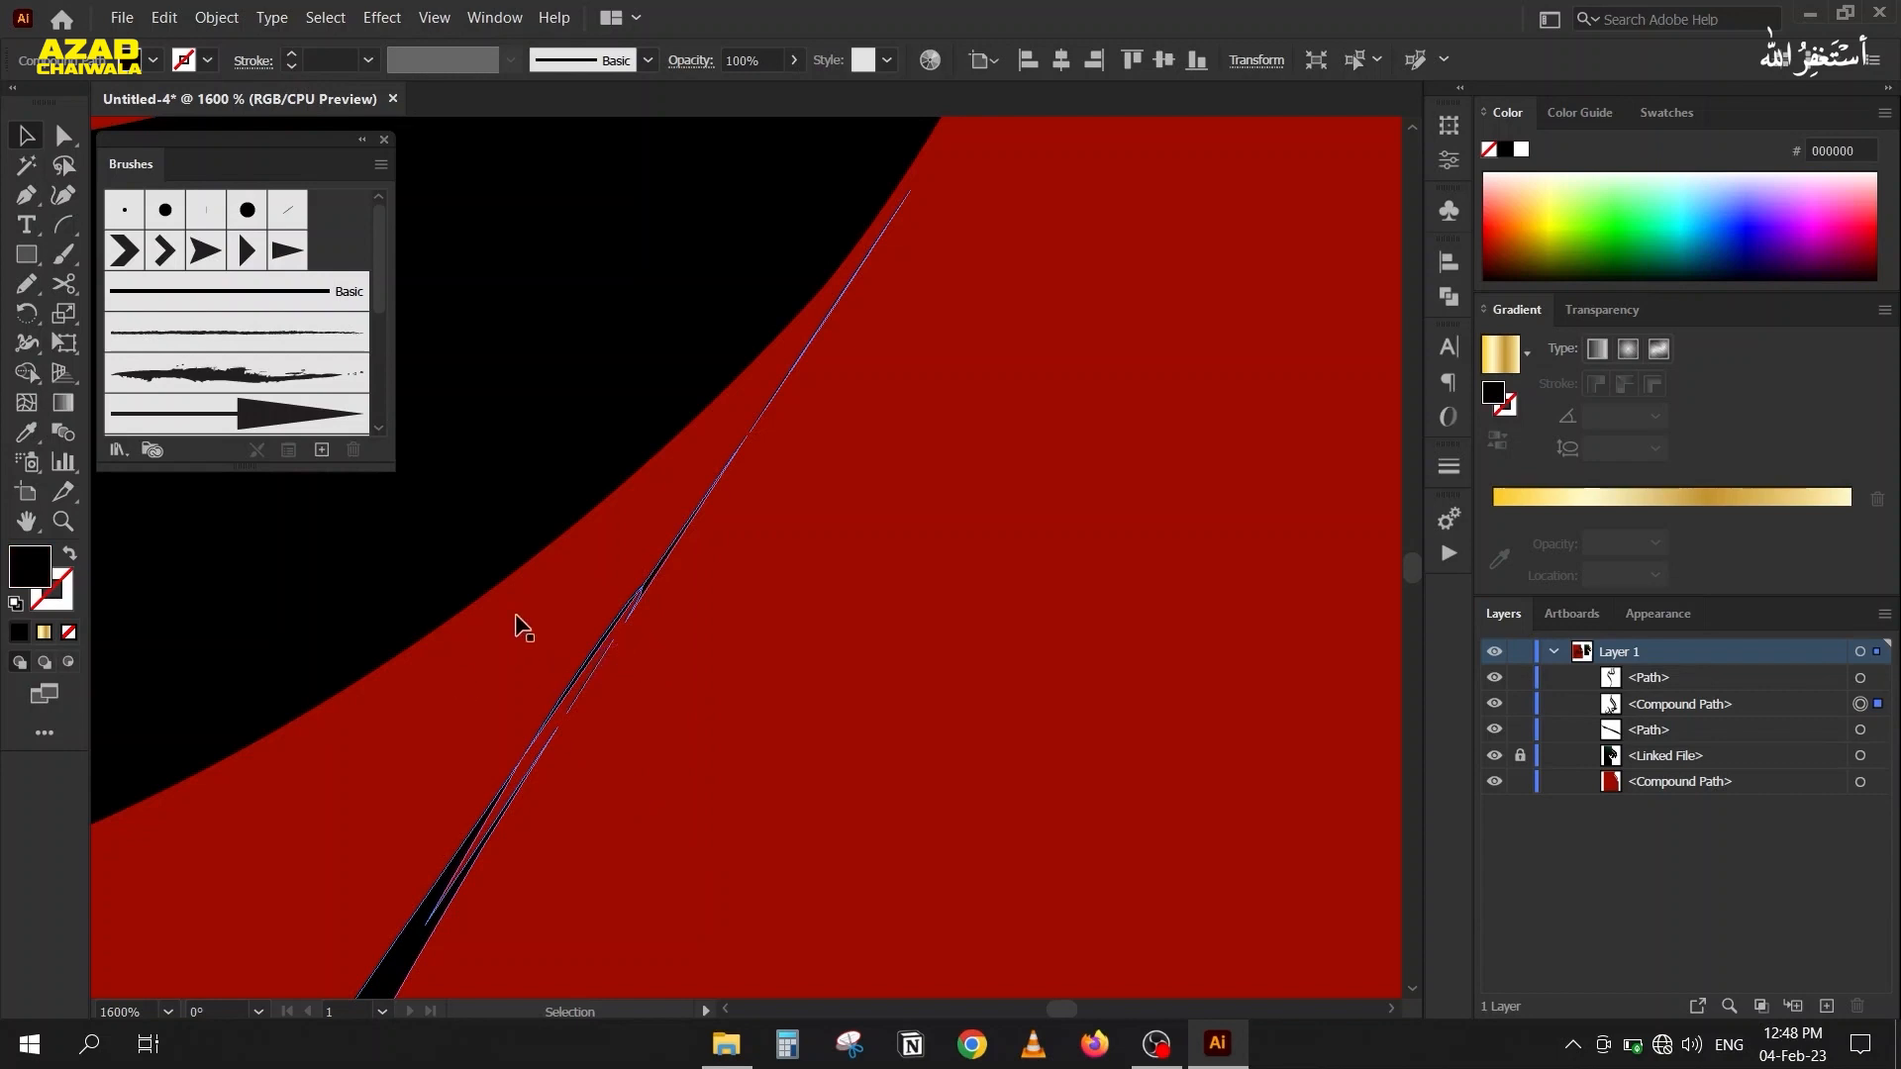
pyautogui.hotkey('shift', 'm')
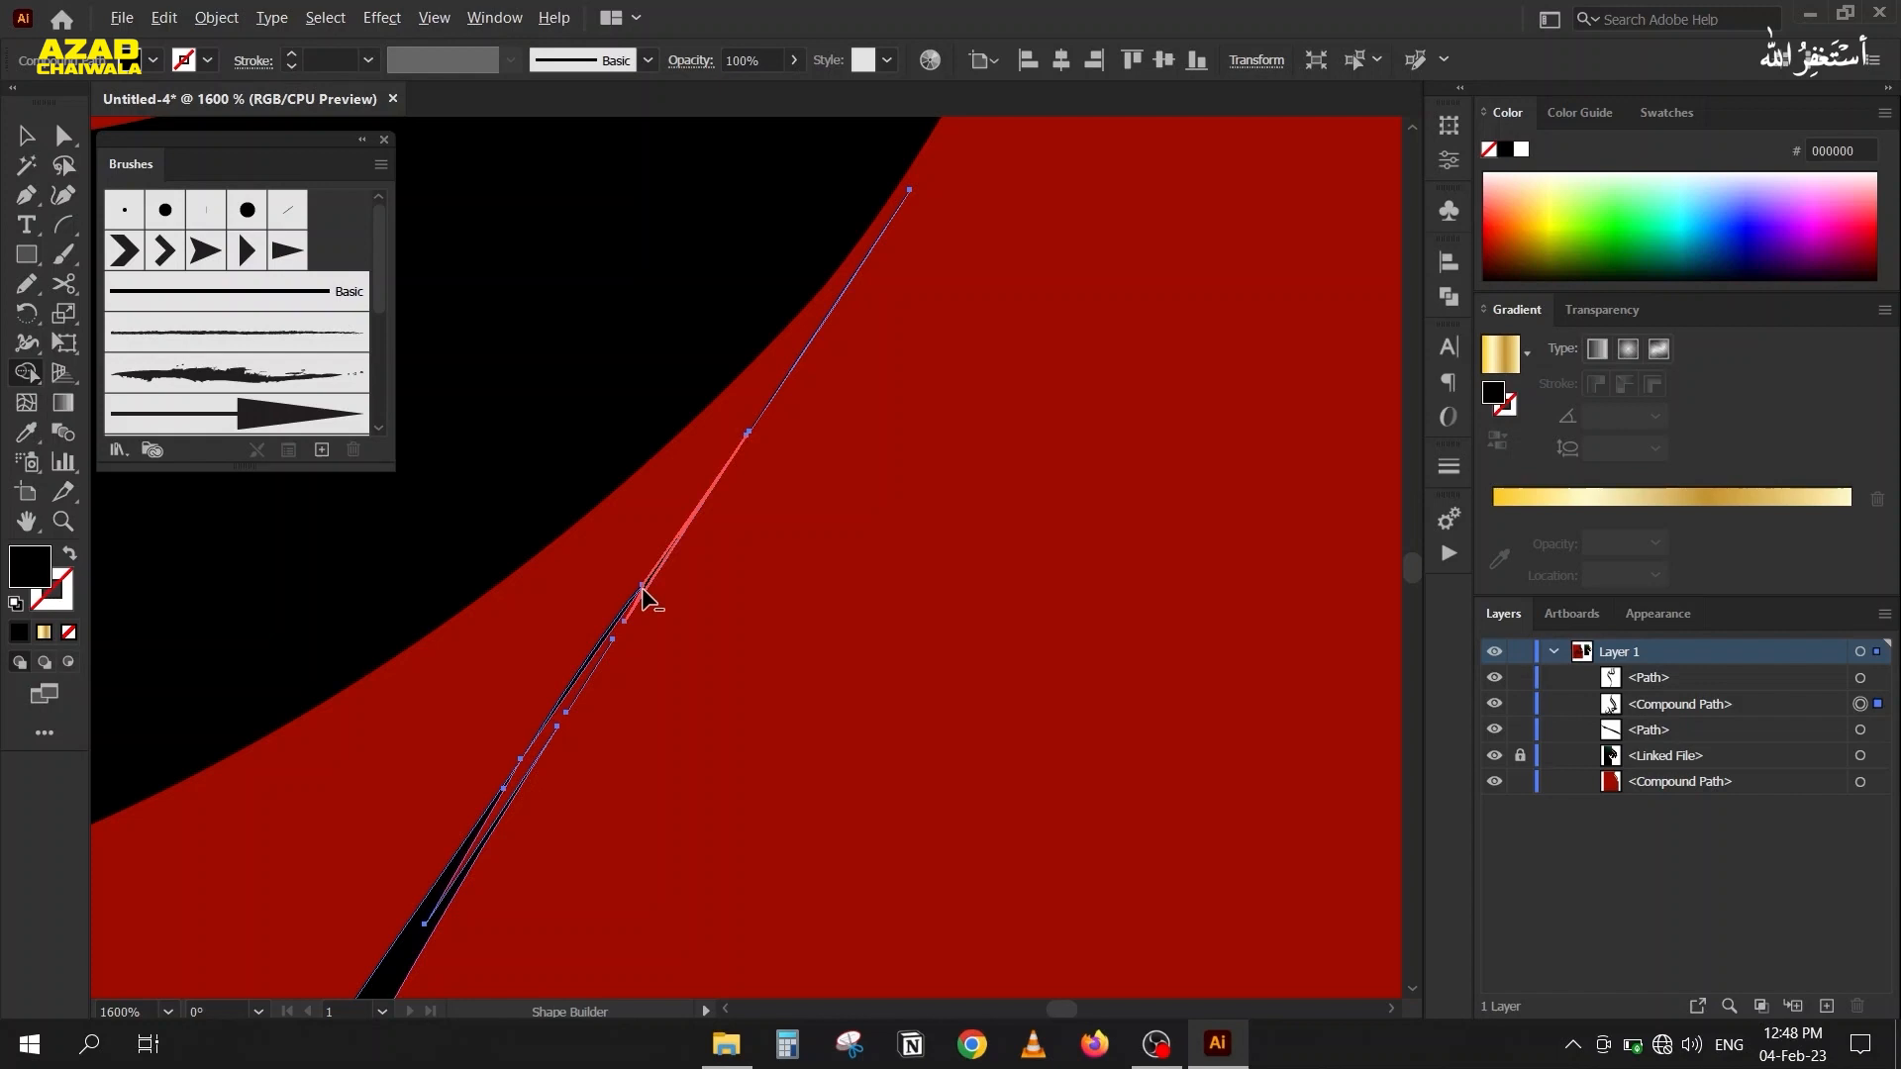
pyautogui.keyDown('alt'); pyautogui.click(611, 642); pyautogui.keyUp('alt')
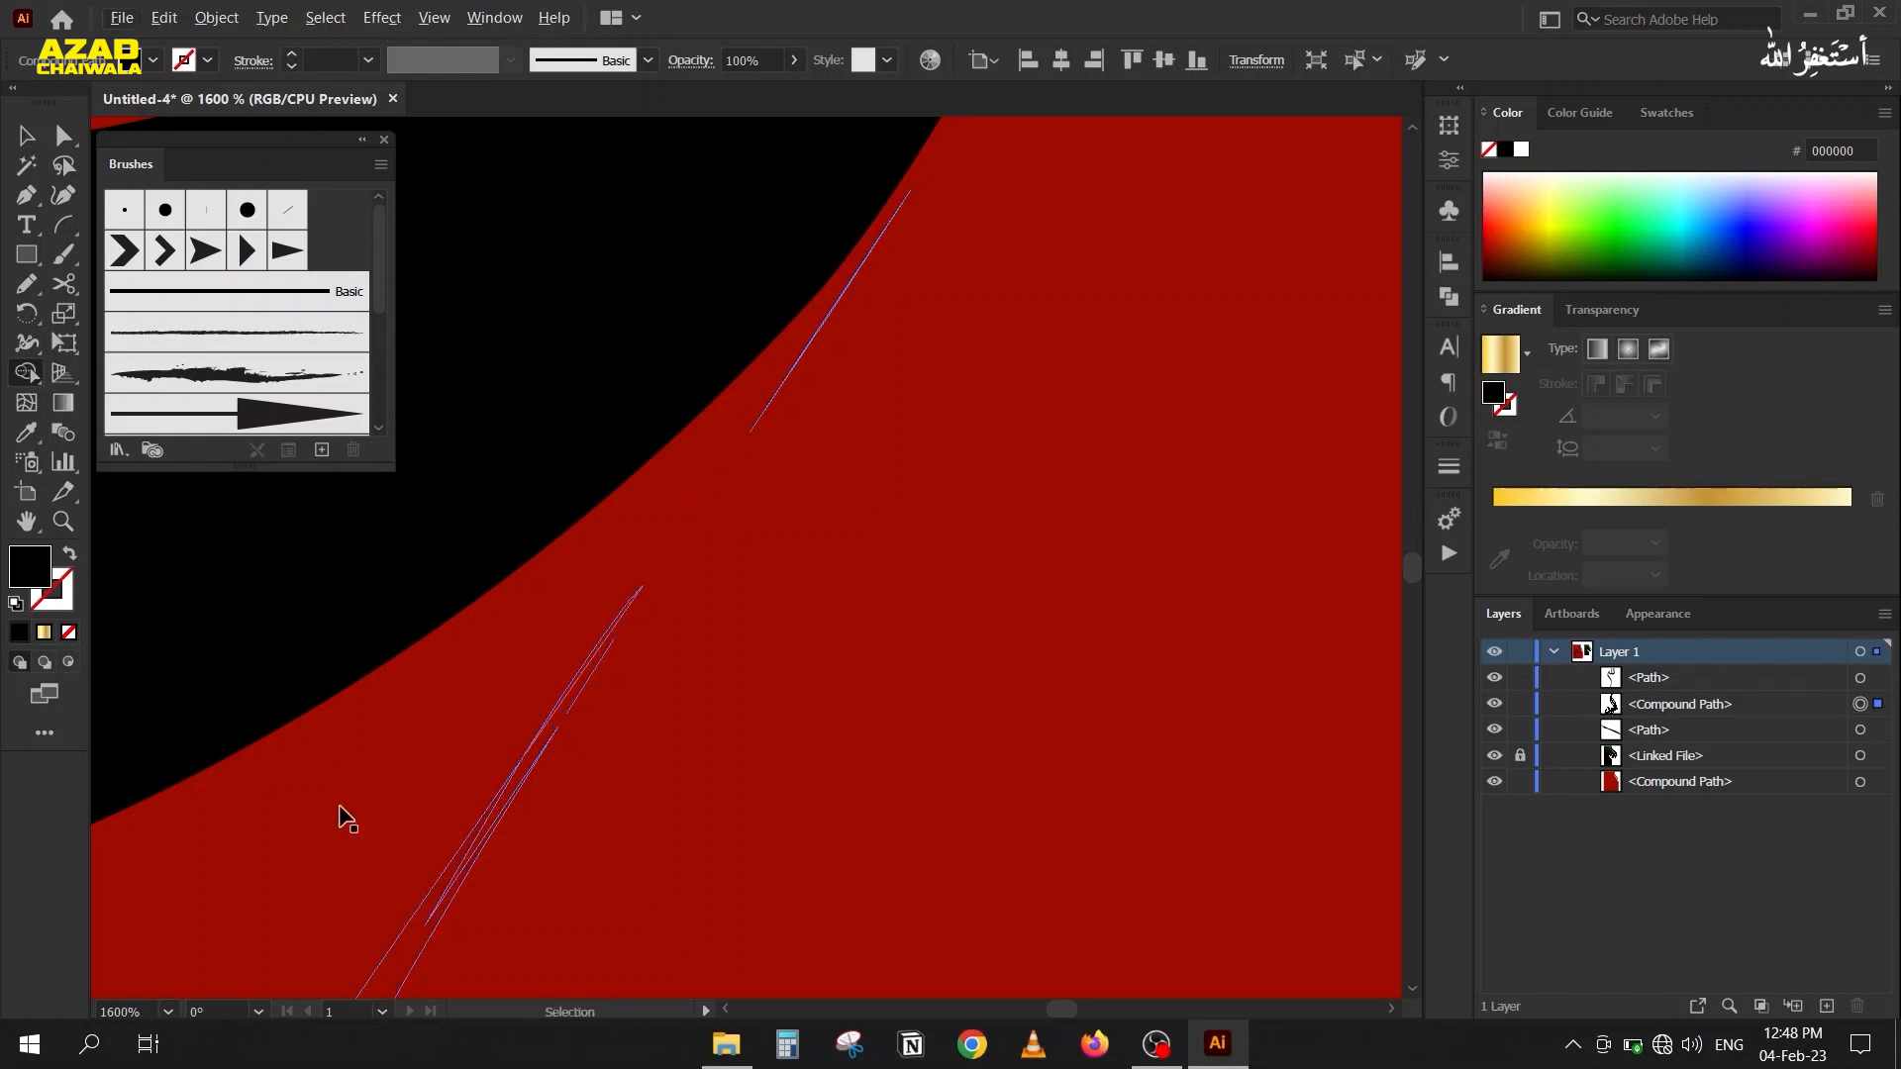
pyautogui.hotkey('ctrl', 'z')
# Delete the outermost anchor points of the thin sliver extending from the lower curved letter's tip.
pyautogui.hotkey('ctrl', '-')
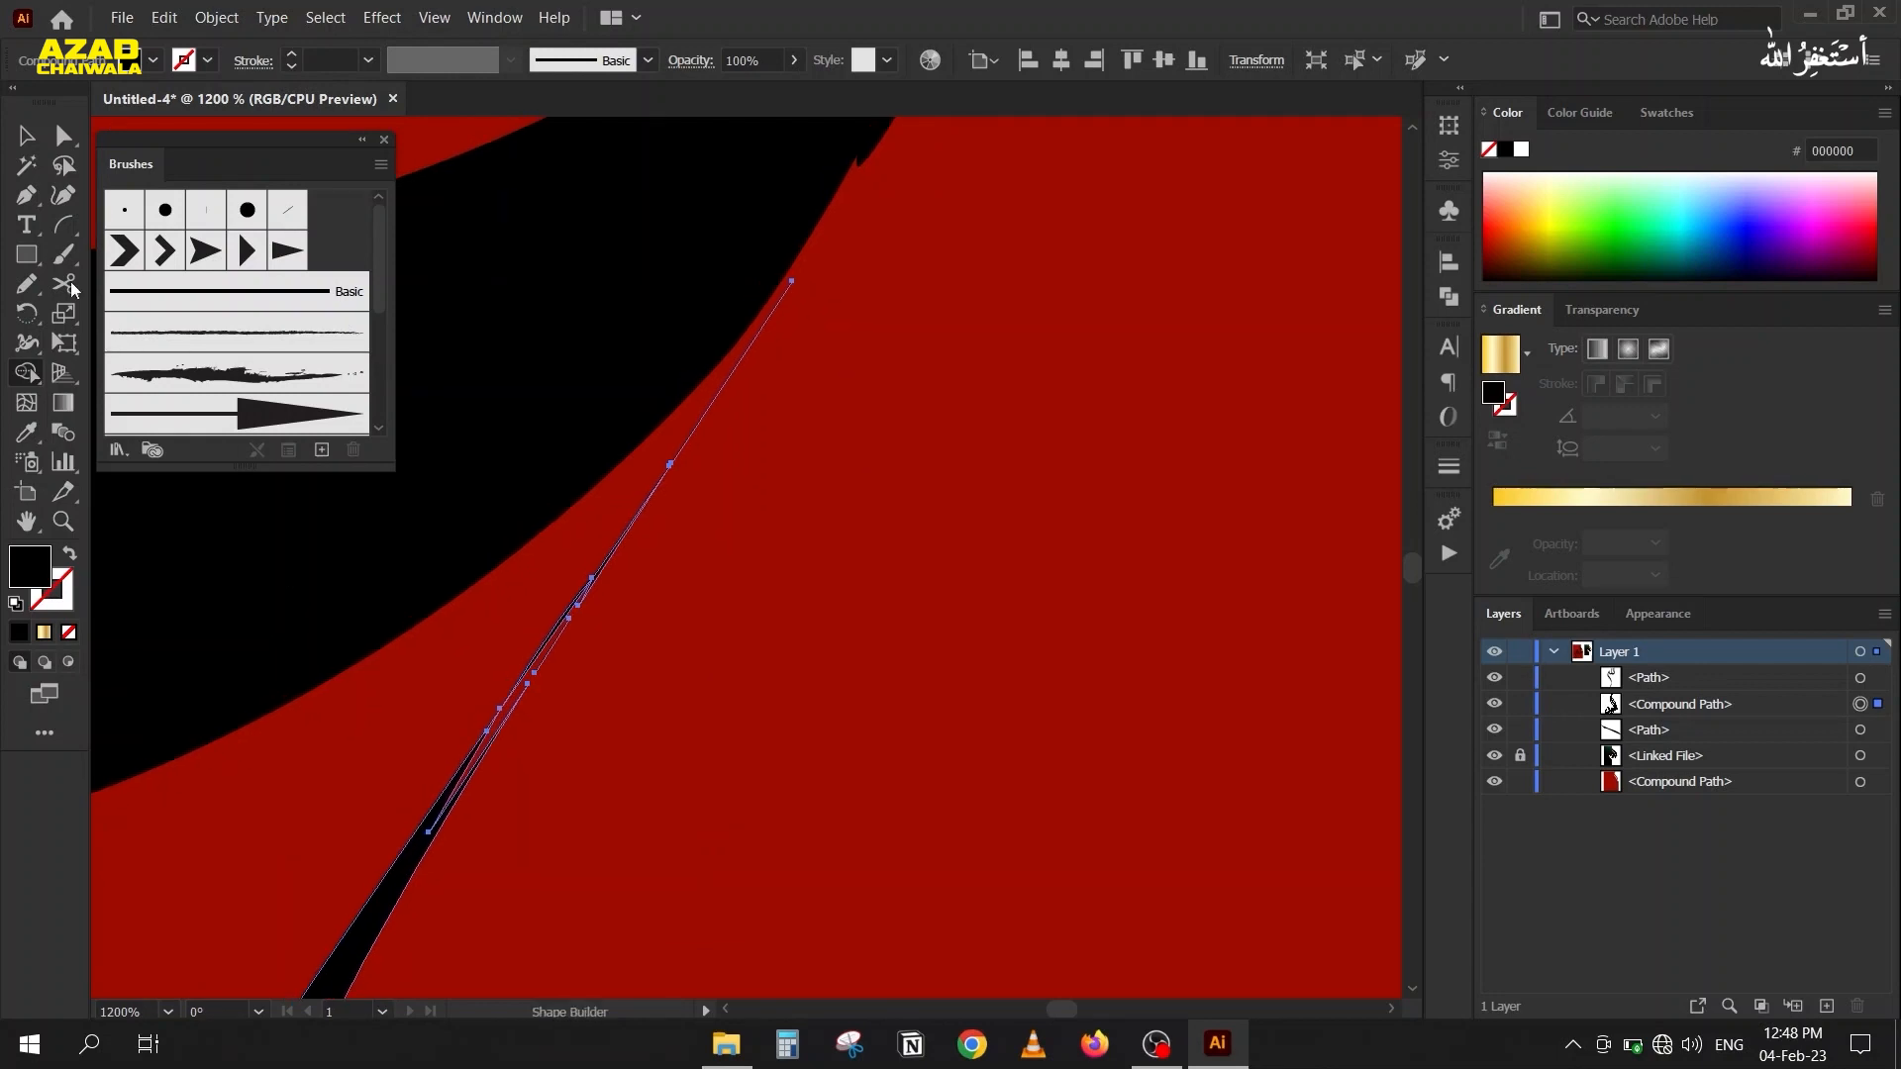
pyautogui.press('-')
pyautogui.click(792, 281)
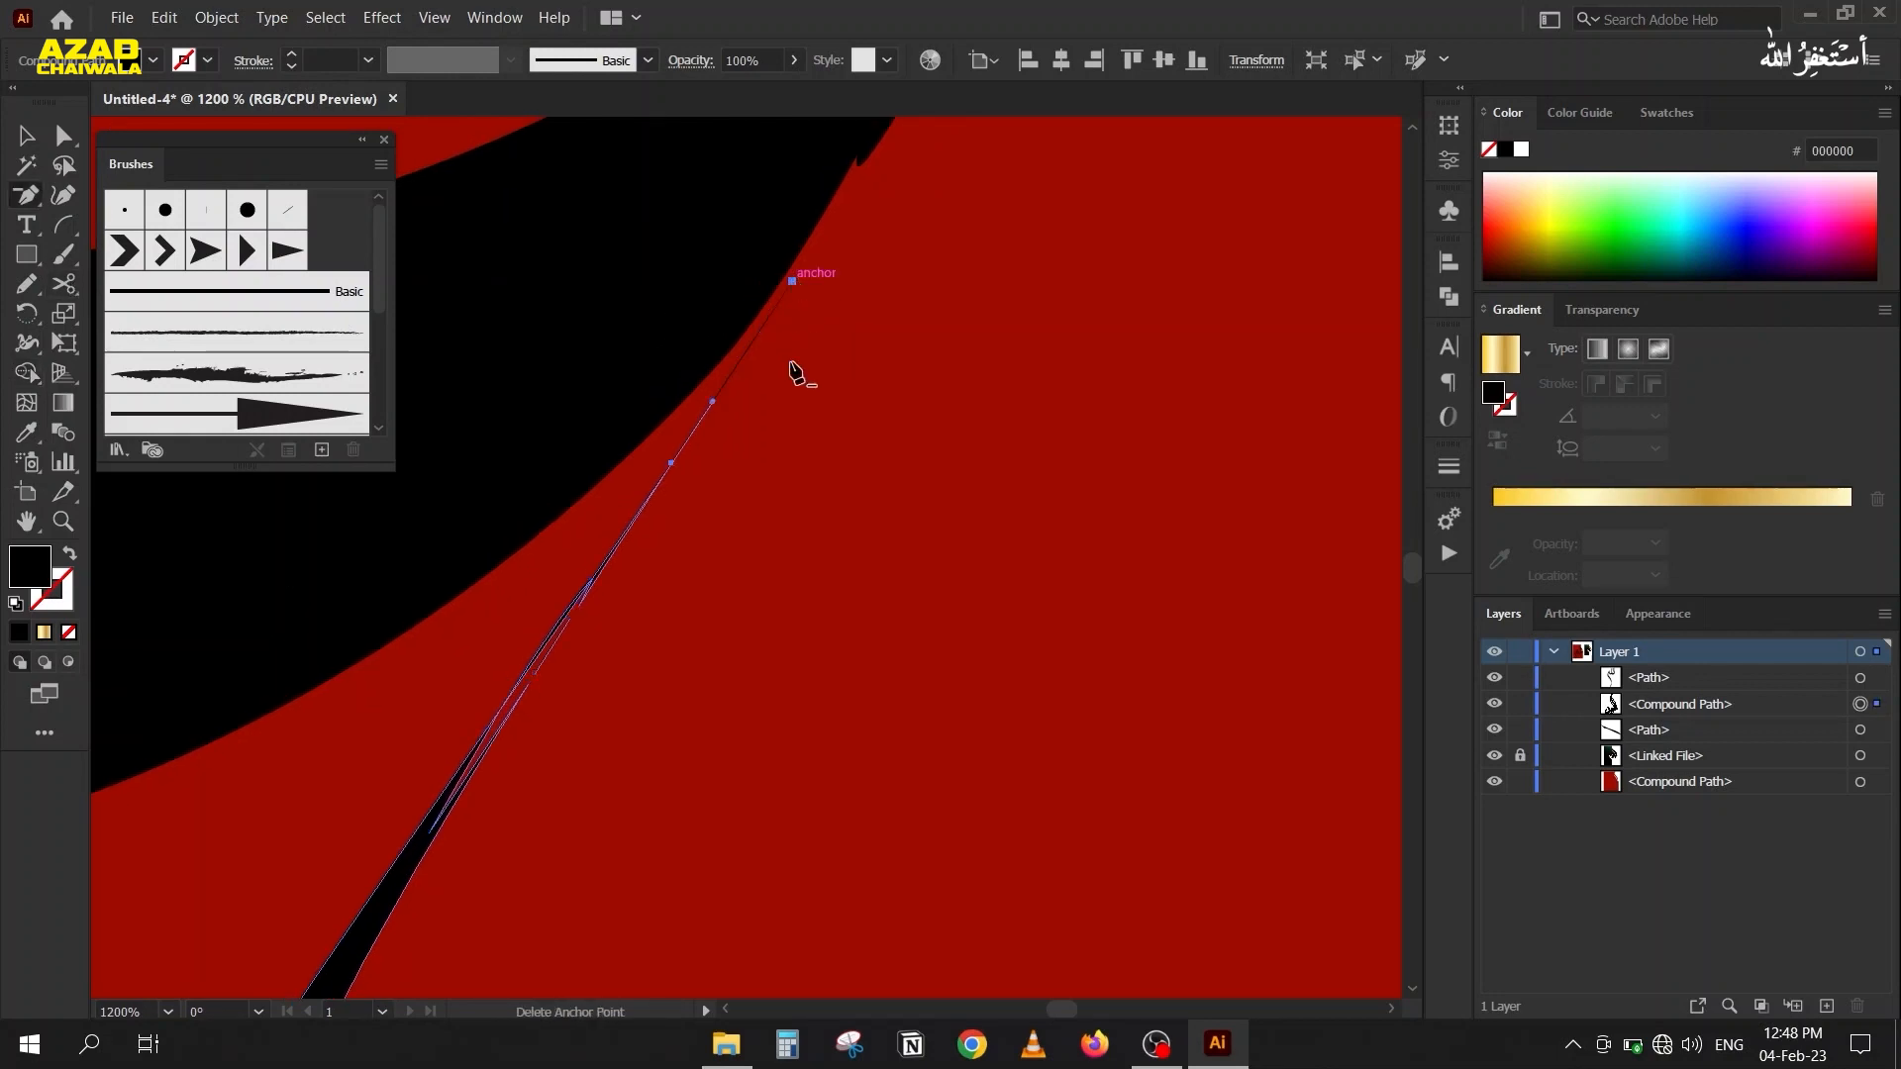
pyautogui.click(720, 414)
pyautogui.press('Return')
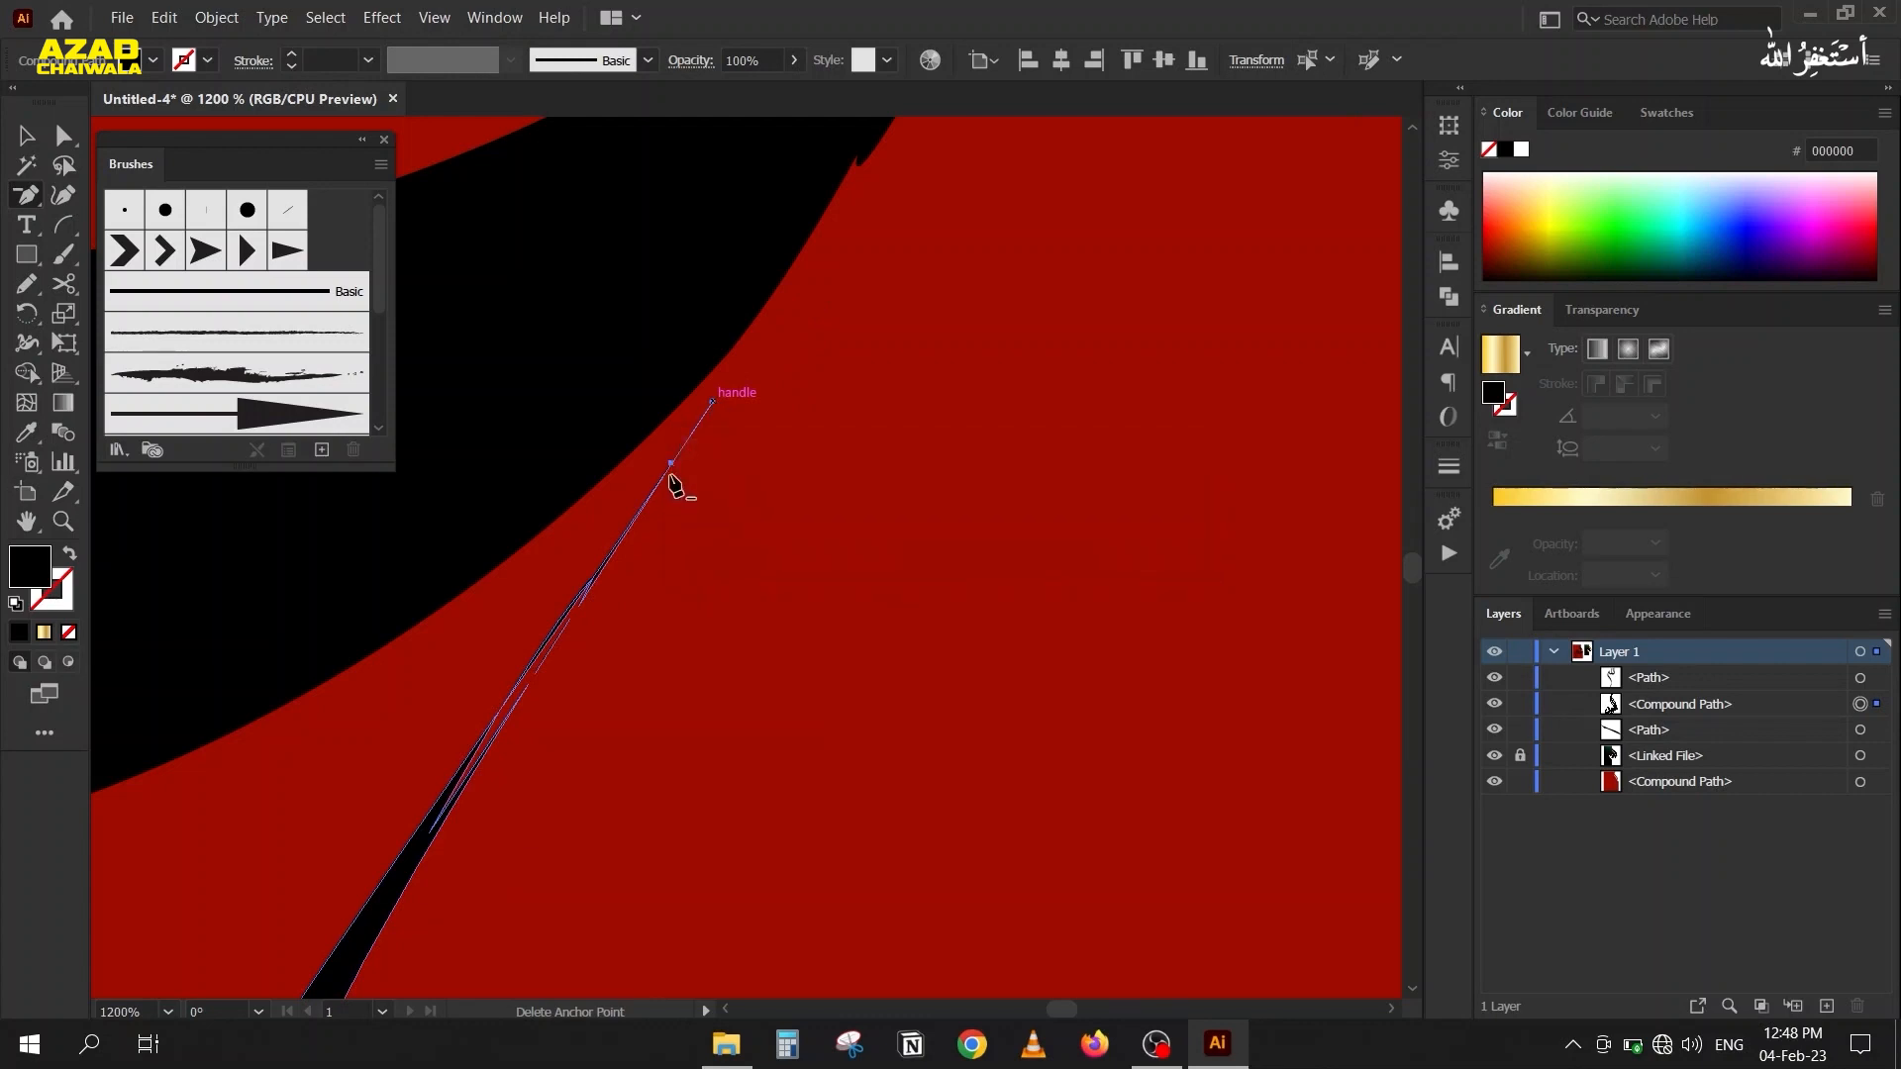
pyautogui.click(675, 465)
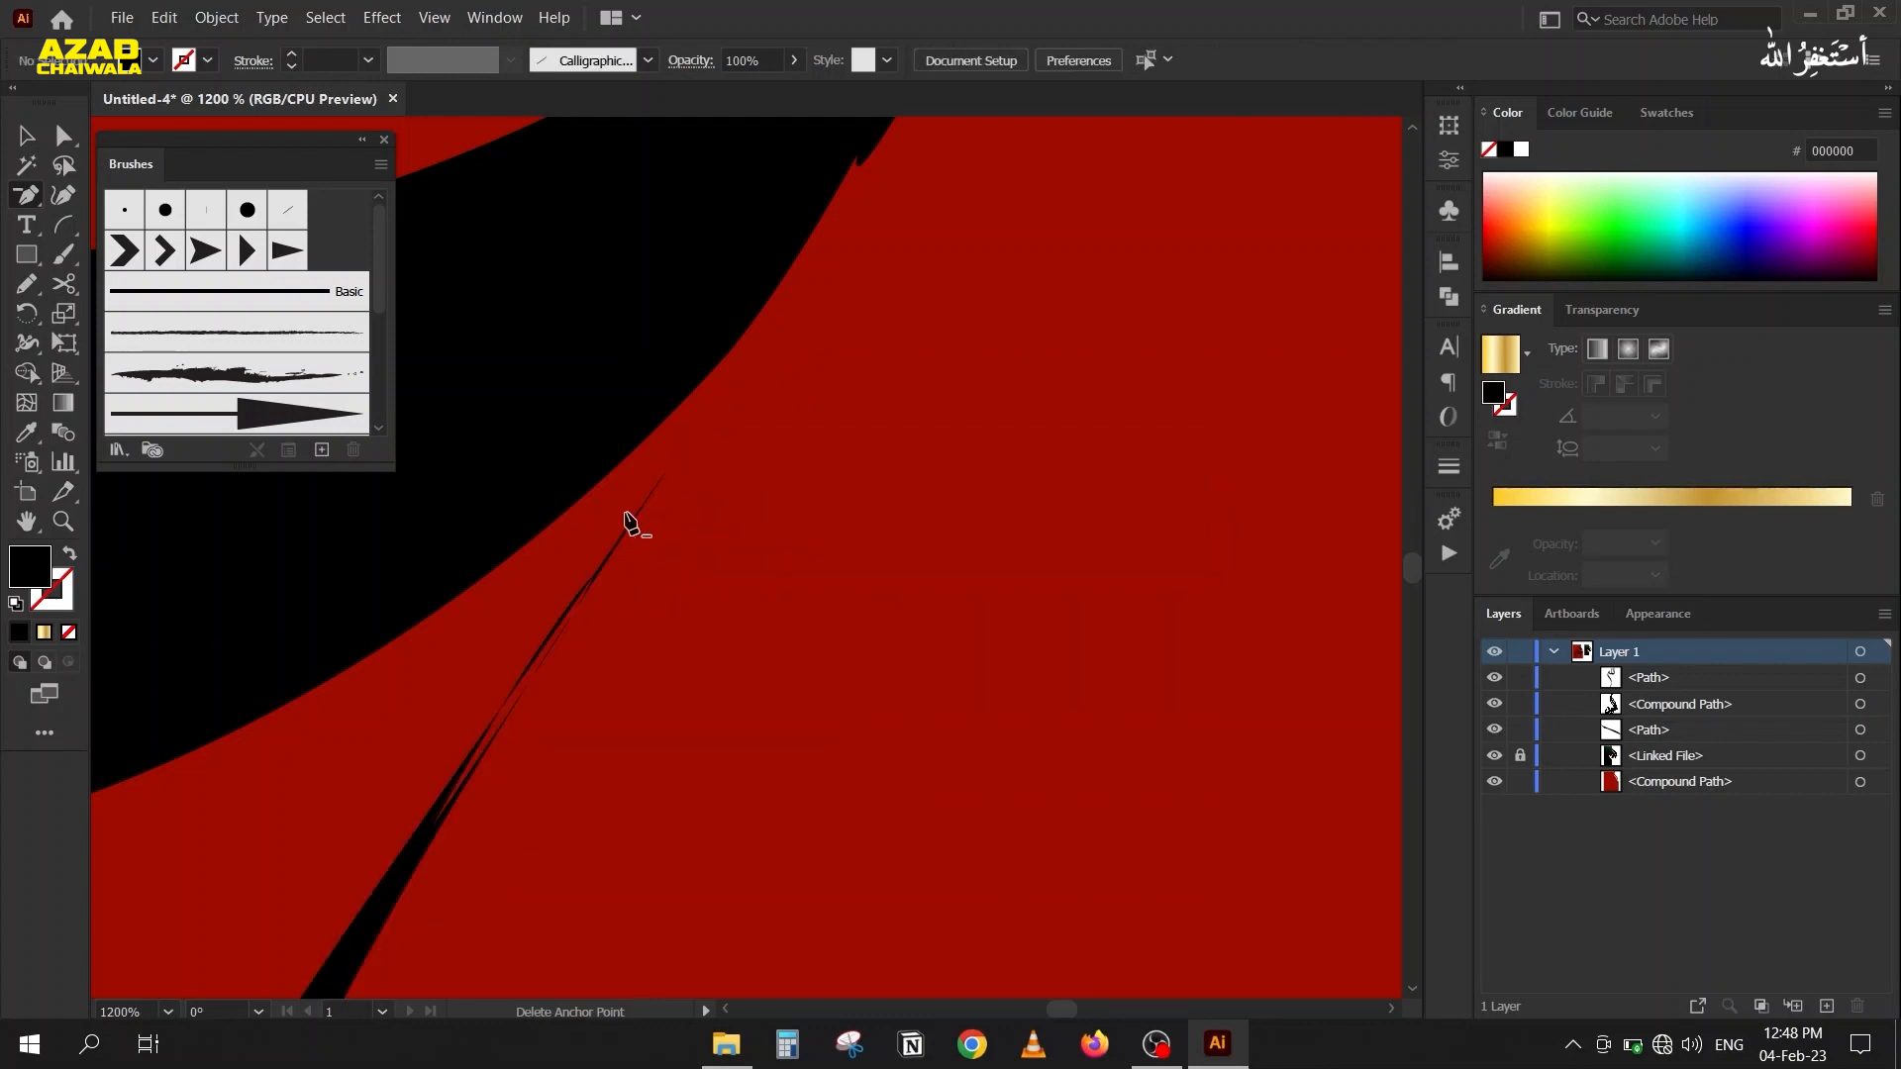
pyautogui.click(672, 467)
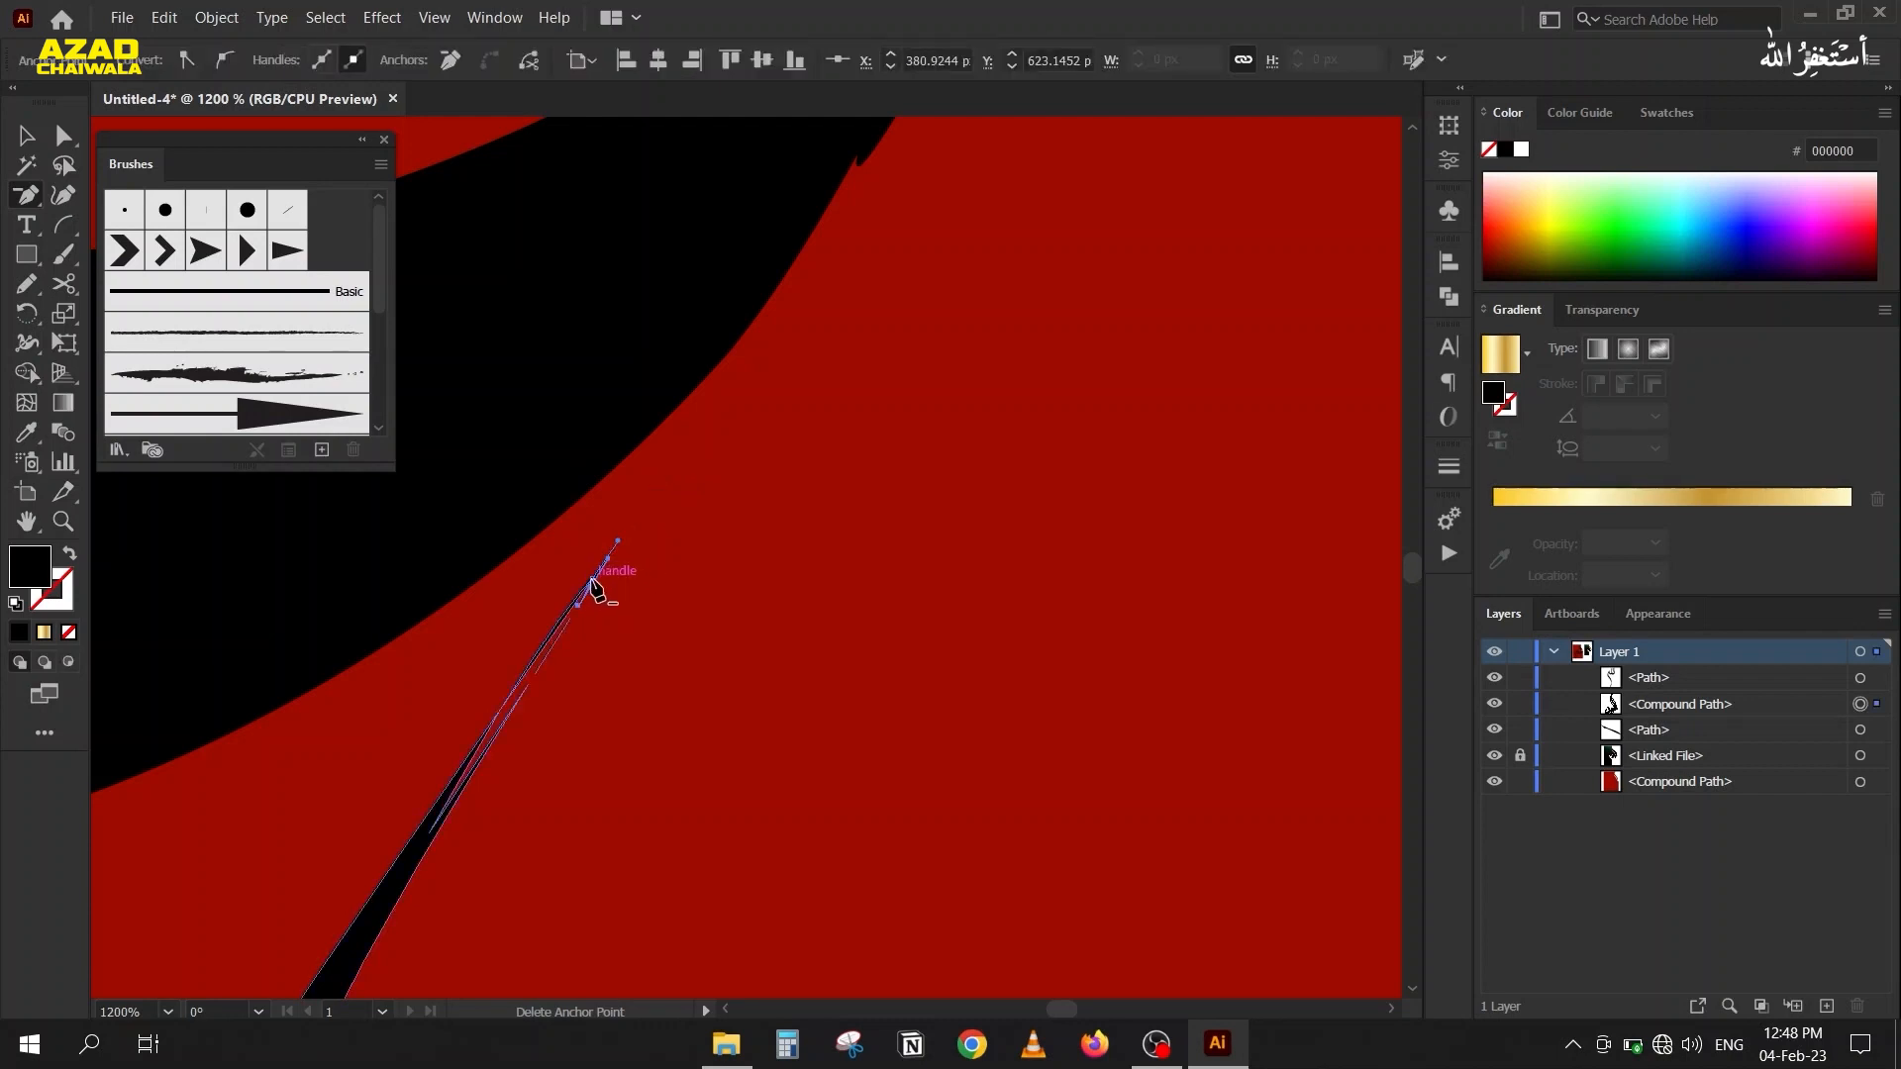
pyautogui.click(592, 585)
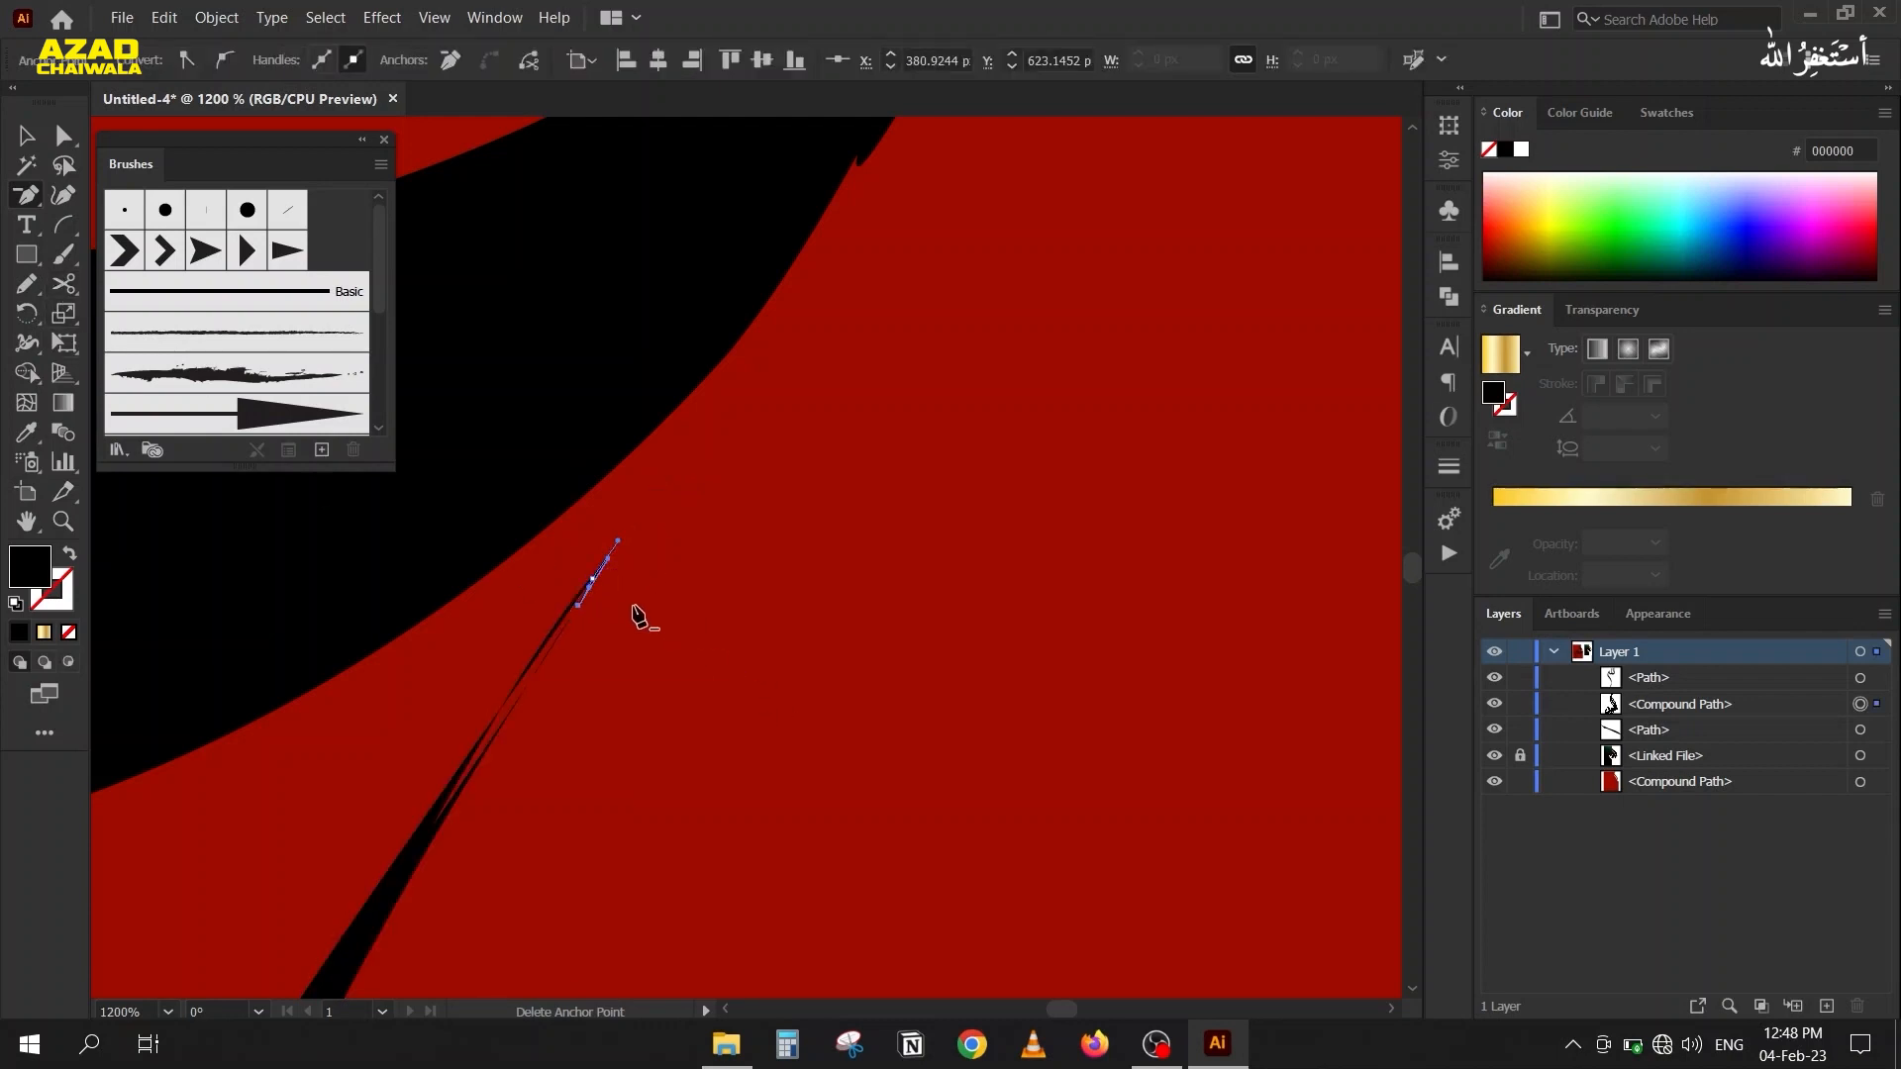
pyautogui.click(591, 580)
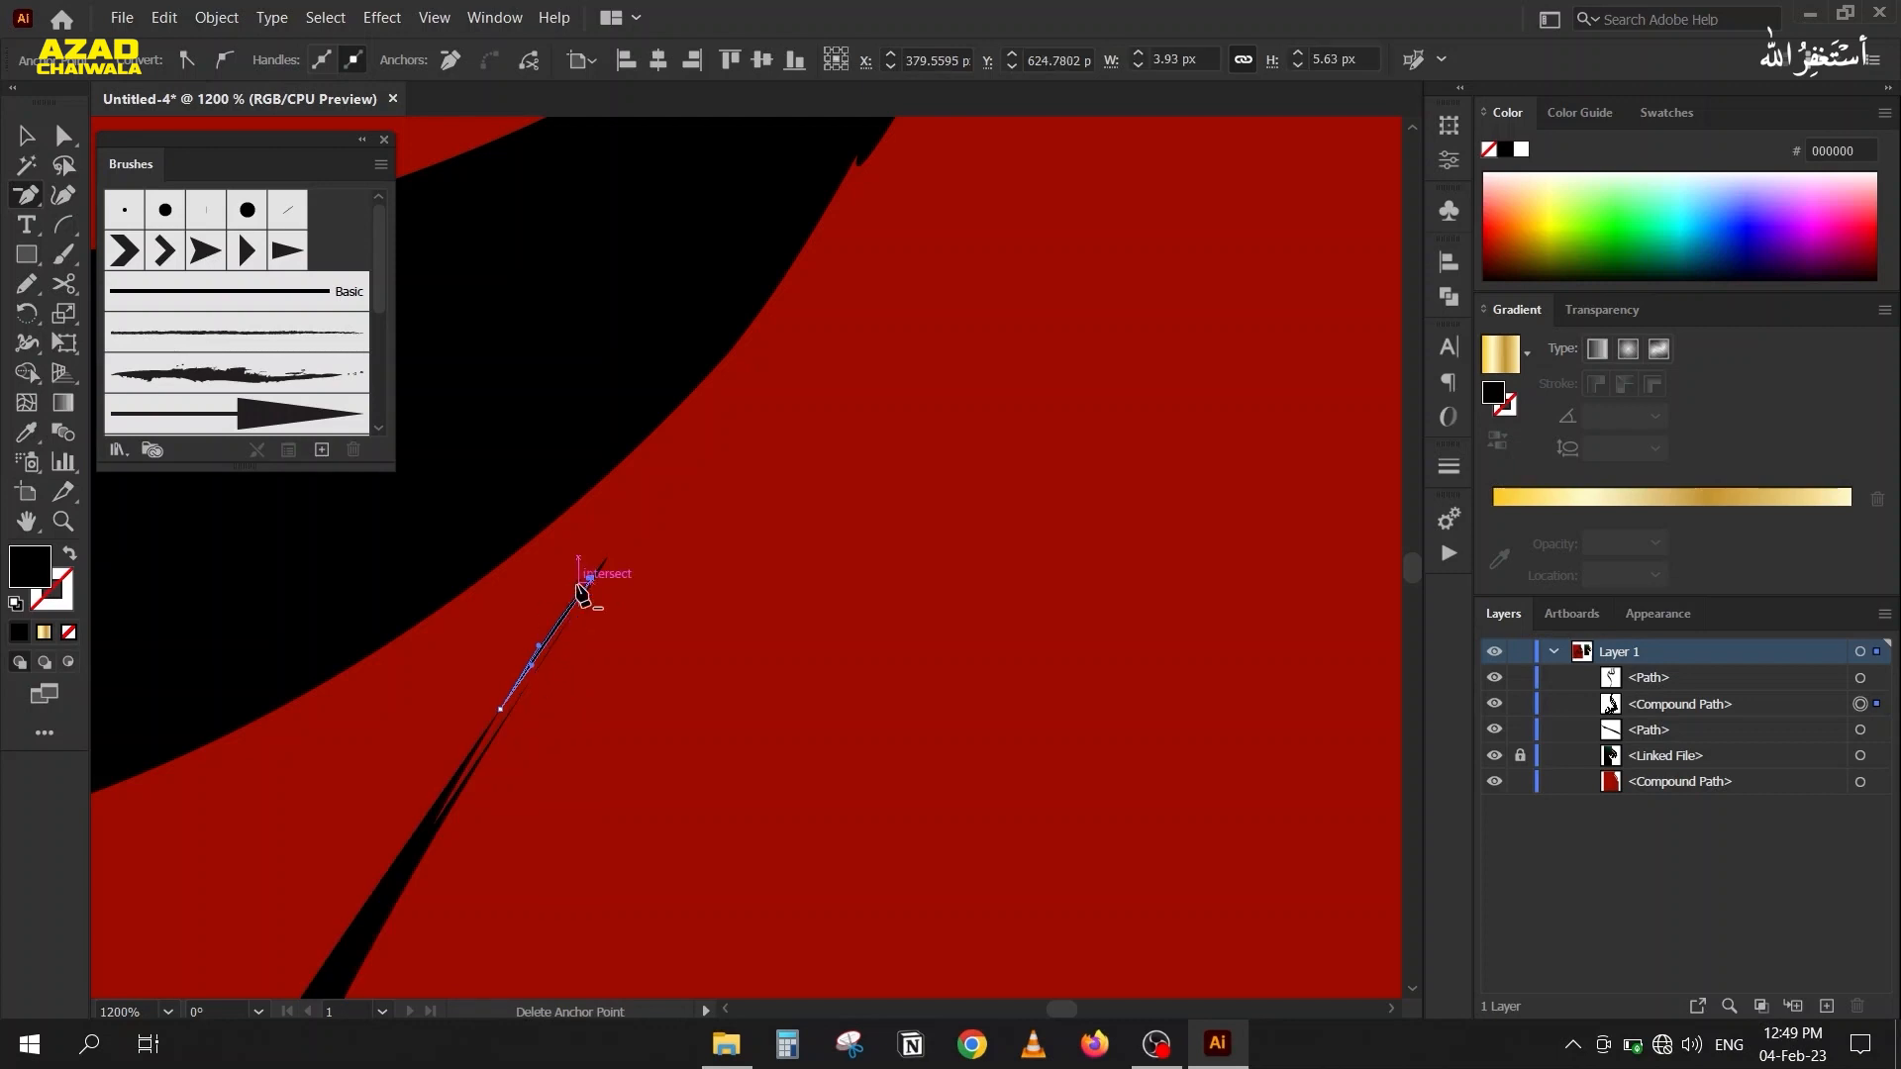
# Delete further anchor points from the leftover fragments just beyond the curved letter's forked tip.
pyautogui.scroll(2, 552, 643)
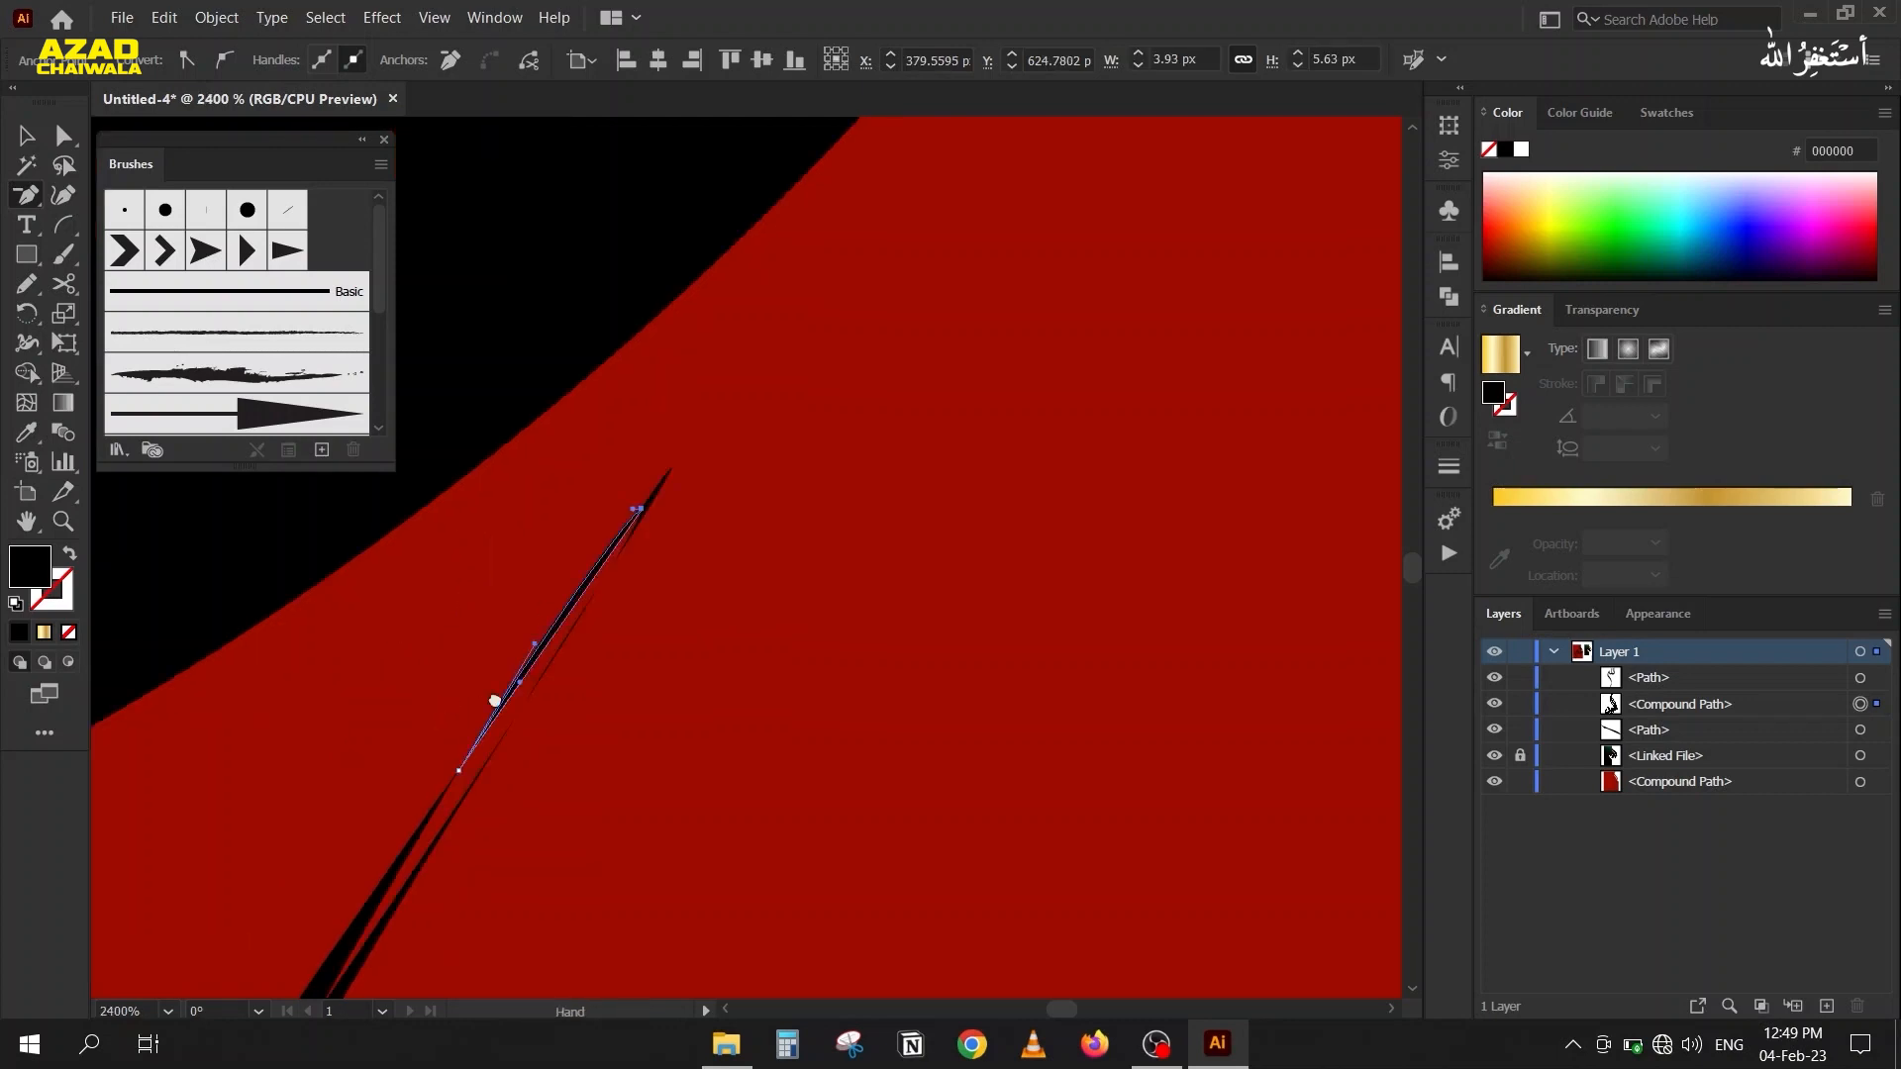
pyautogui.click(542, 763)
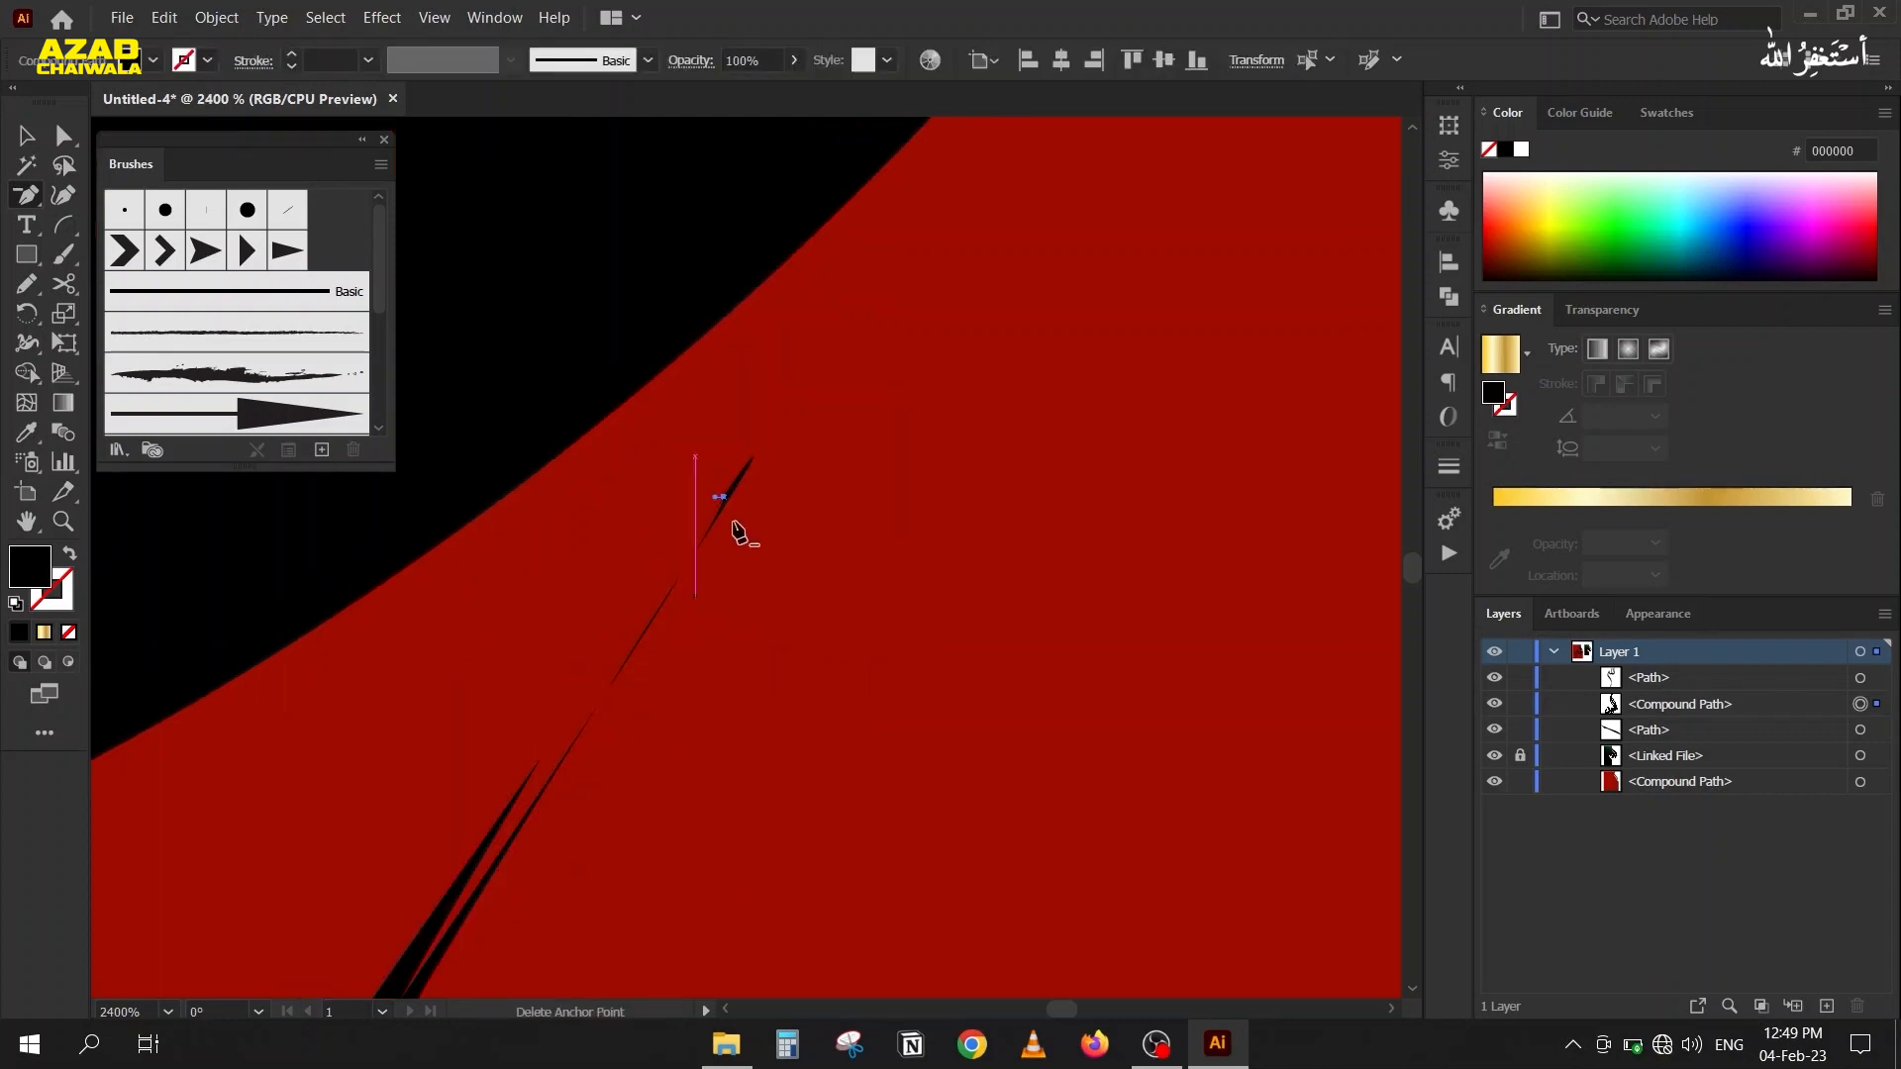
pyautogui.hotkey('ctrl', 'shift', 'a')
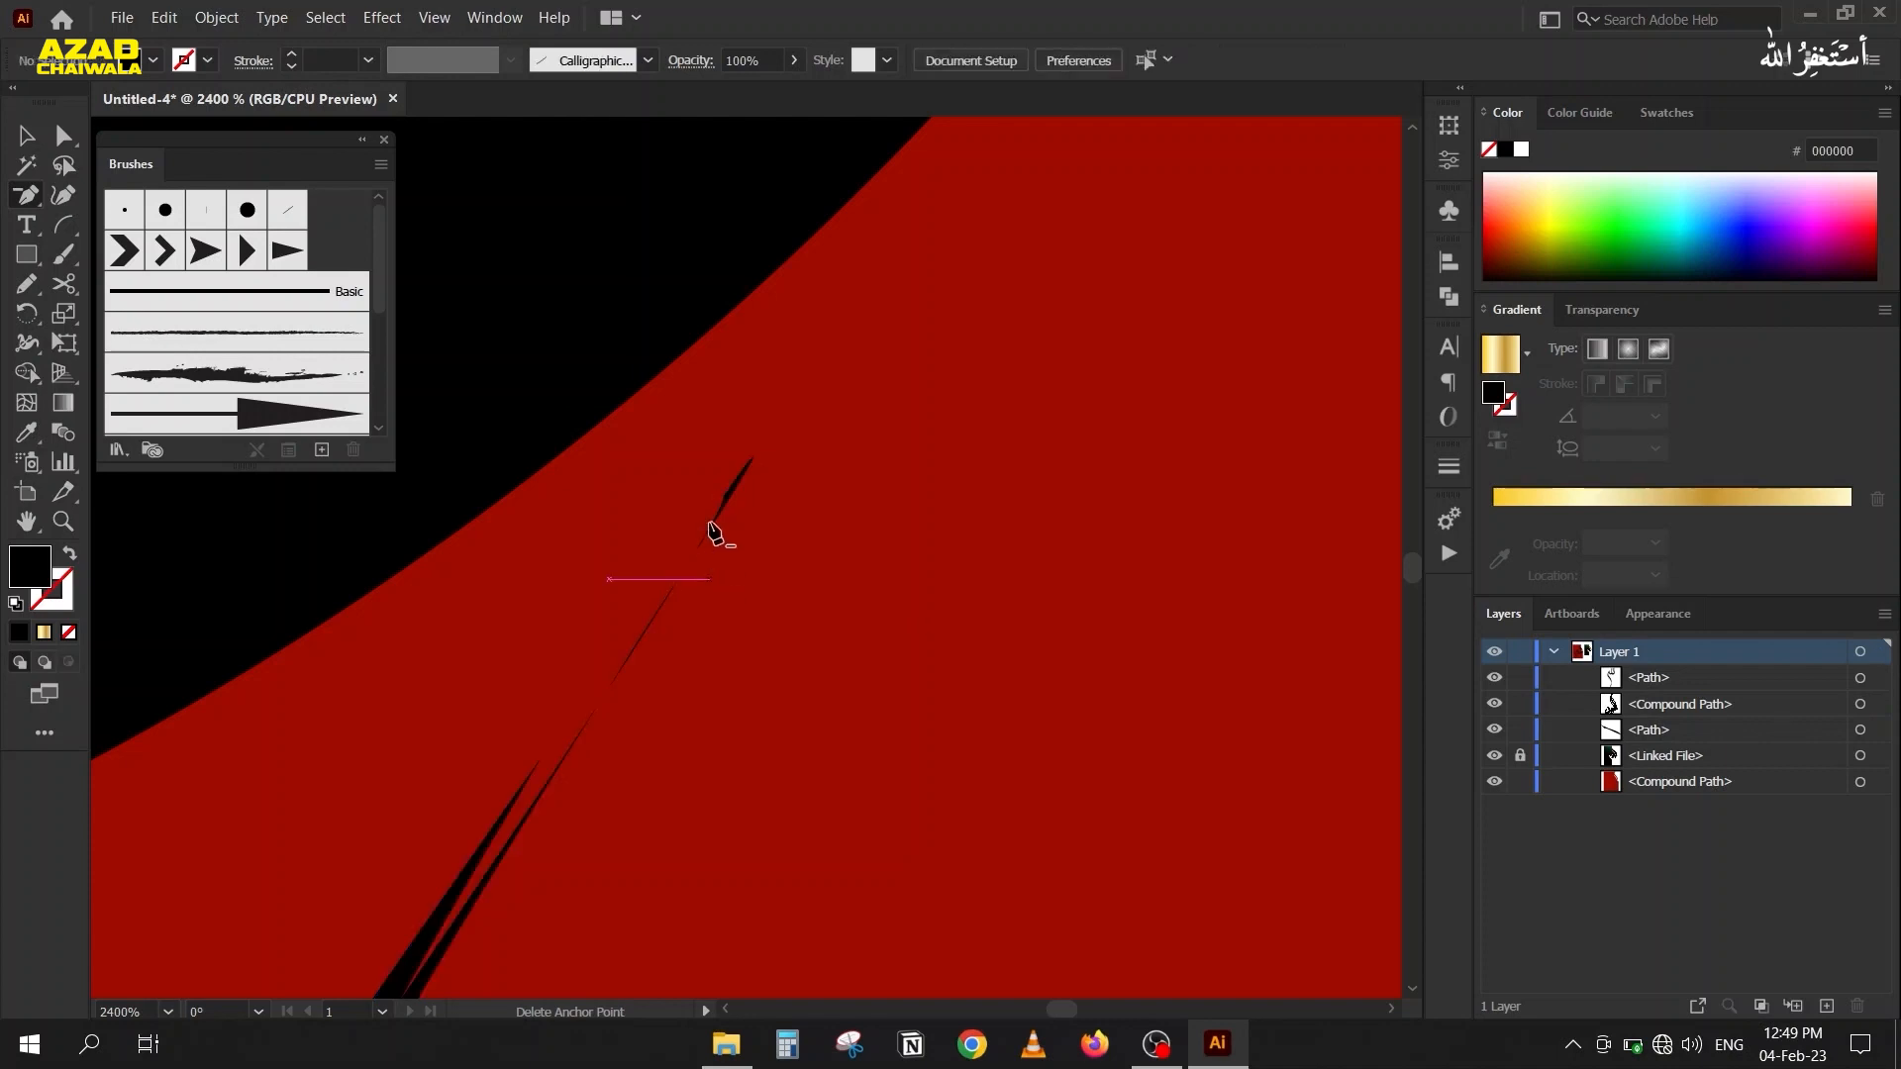
pyautogui.click(609, 689)
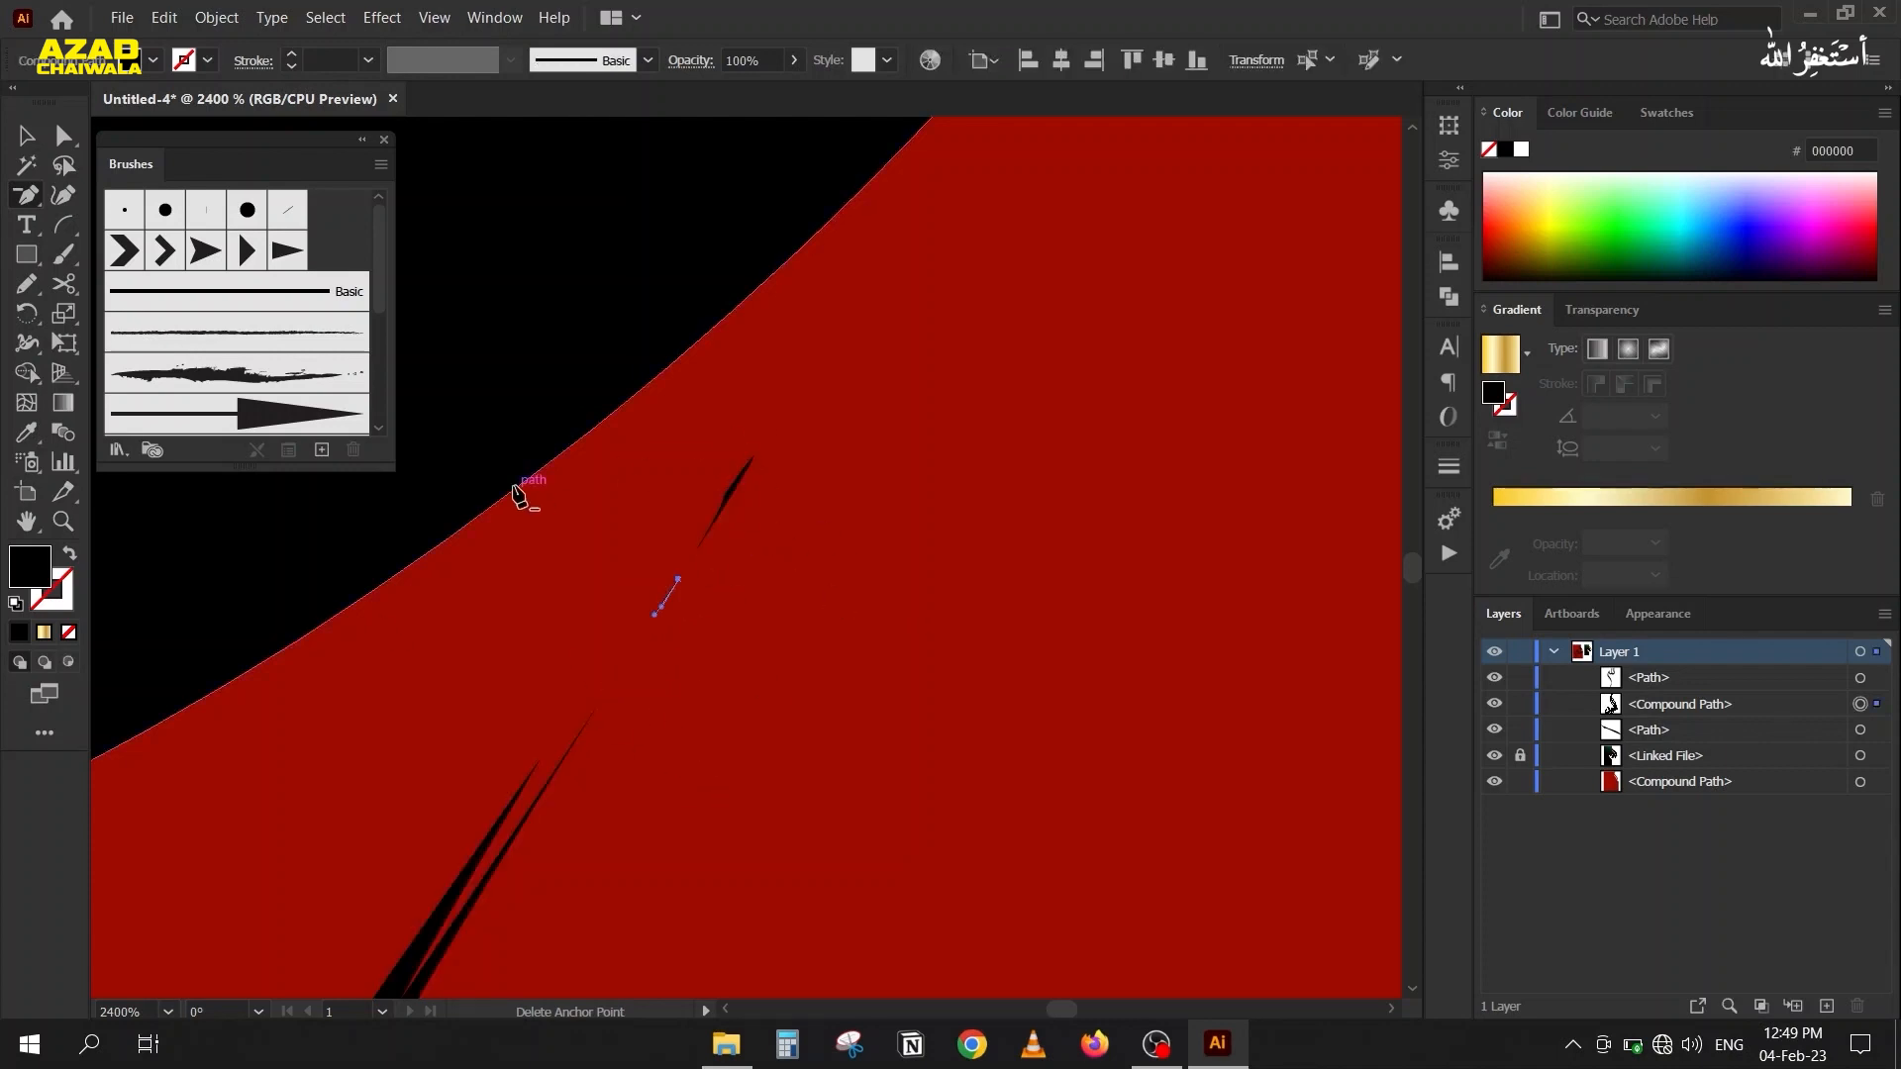
# Delete the notch anchor and the longer prong's anchor at the curved letter's forked tip to form a single point.
pyautogui.scroll(-1, 443, 563)
pyautogui.moveTo(507, 829); pyautogui.dragTo(713, 540)
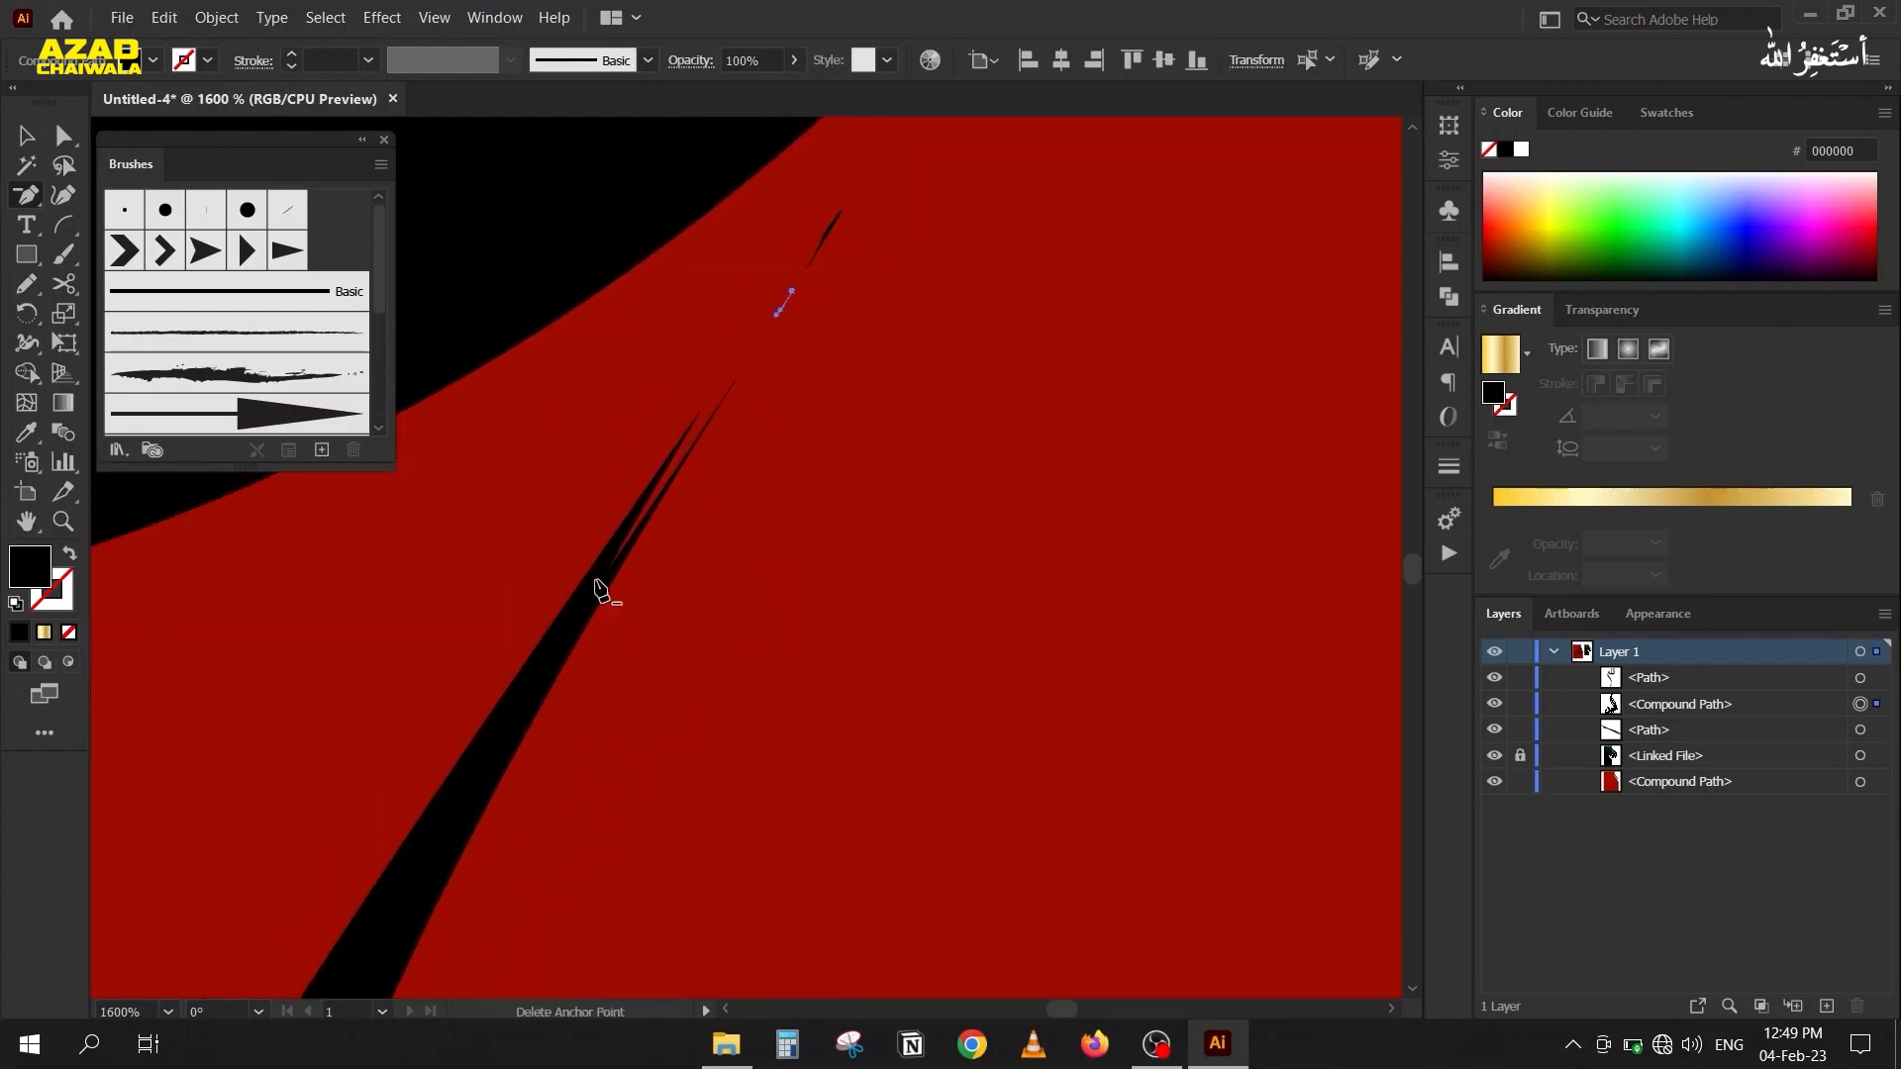
pyautogui.click(605, 579)
pyautogui.scroll(3, 696, 425)
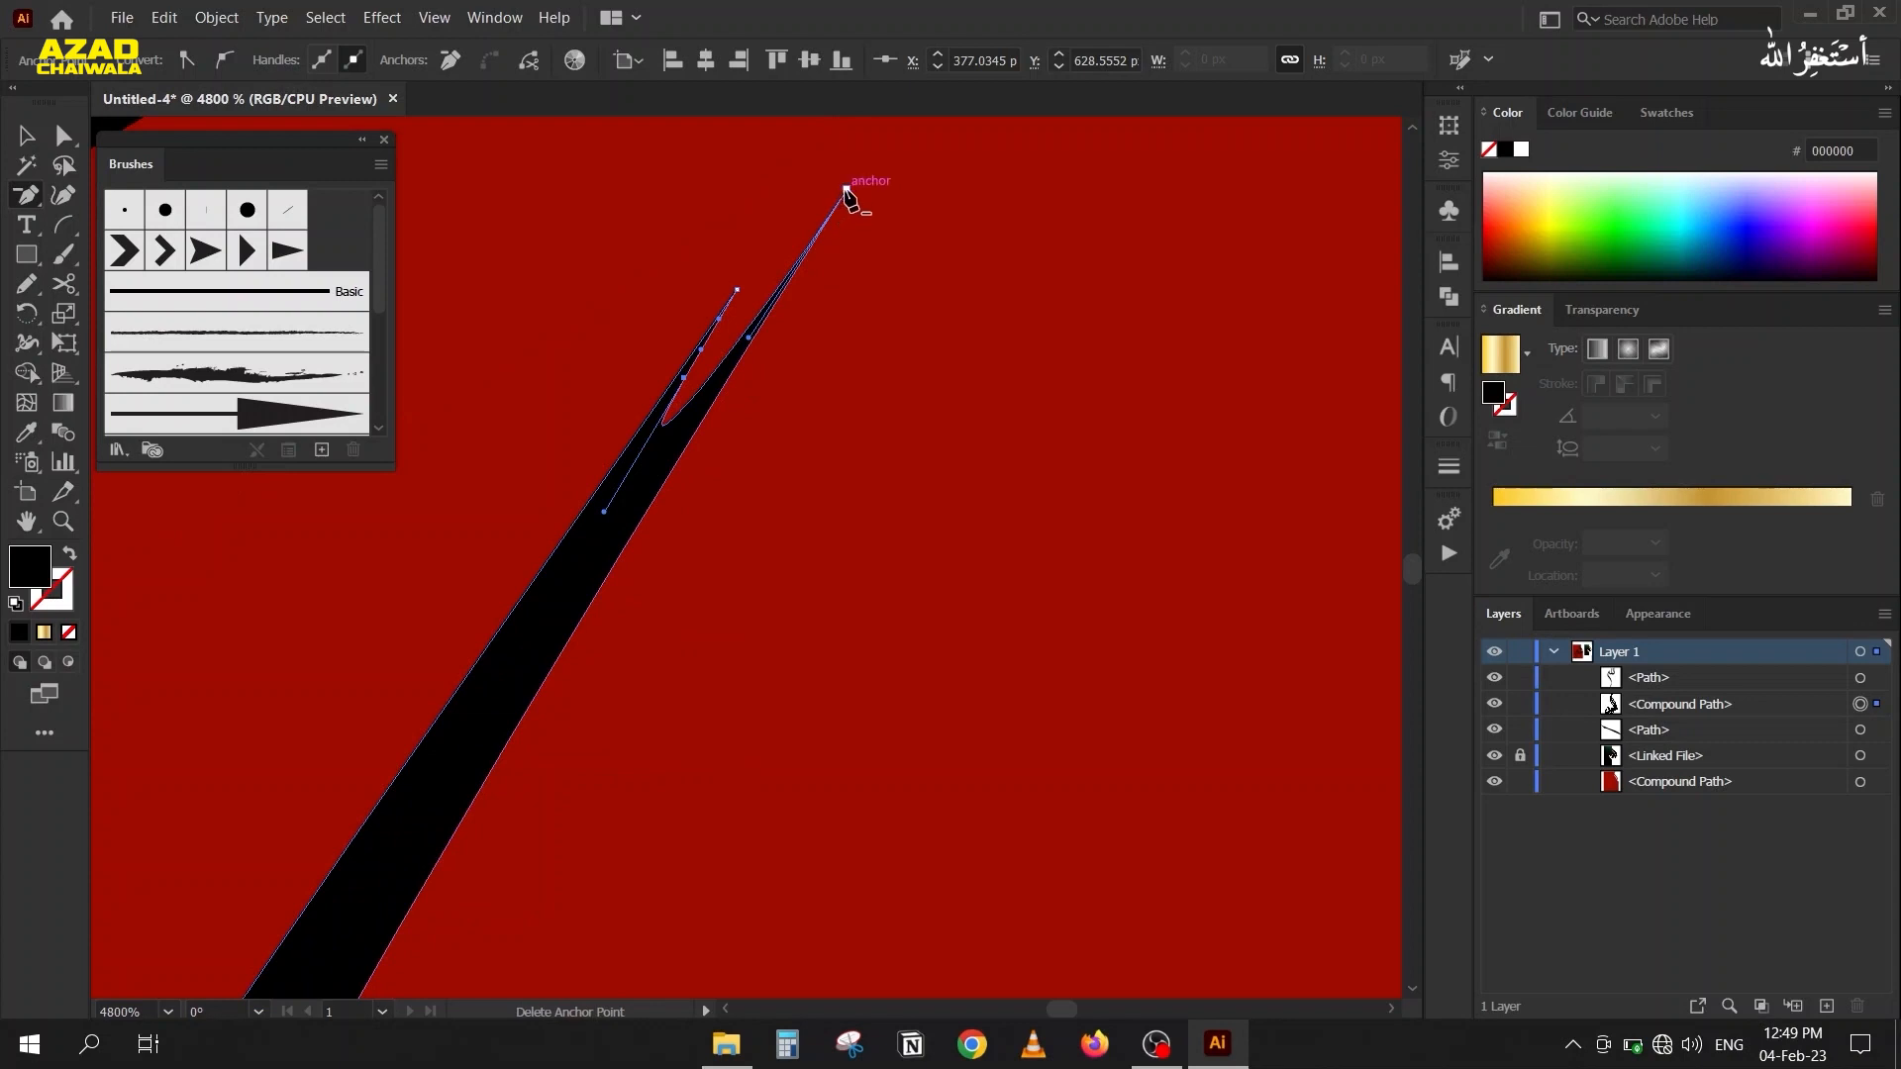
pyautogui.click(844, 198)
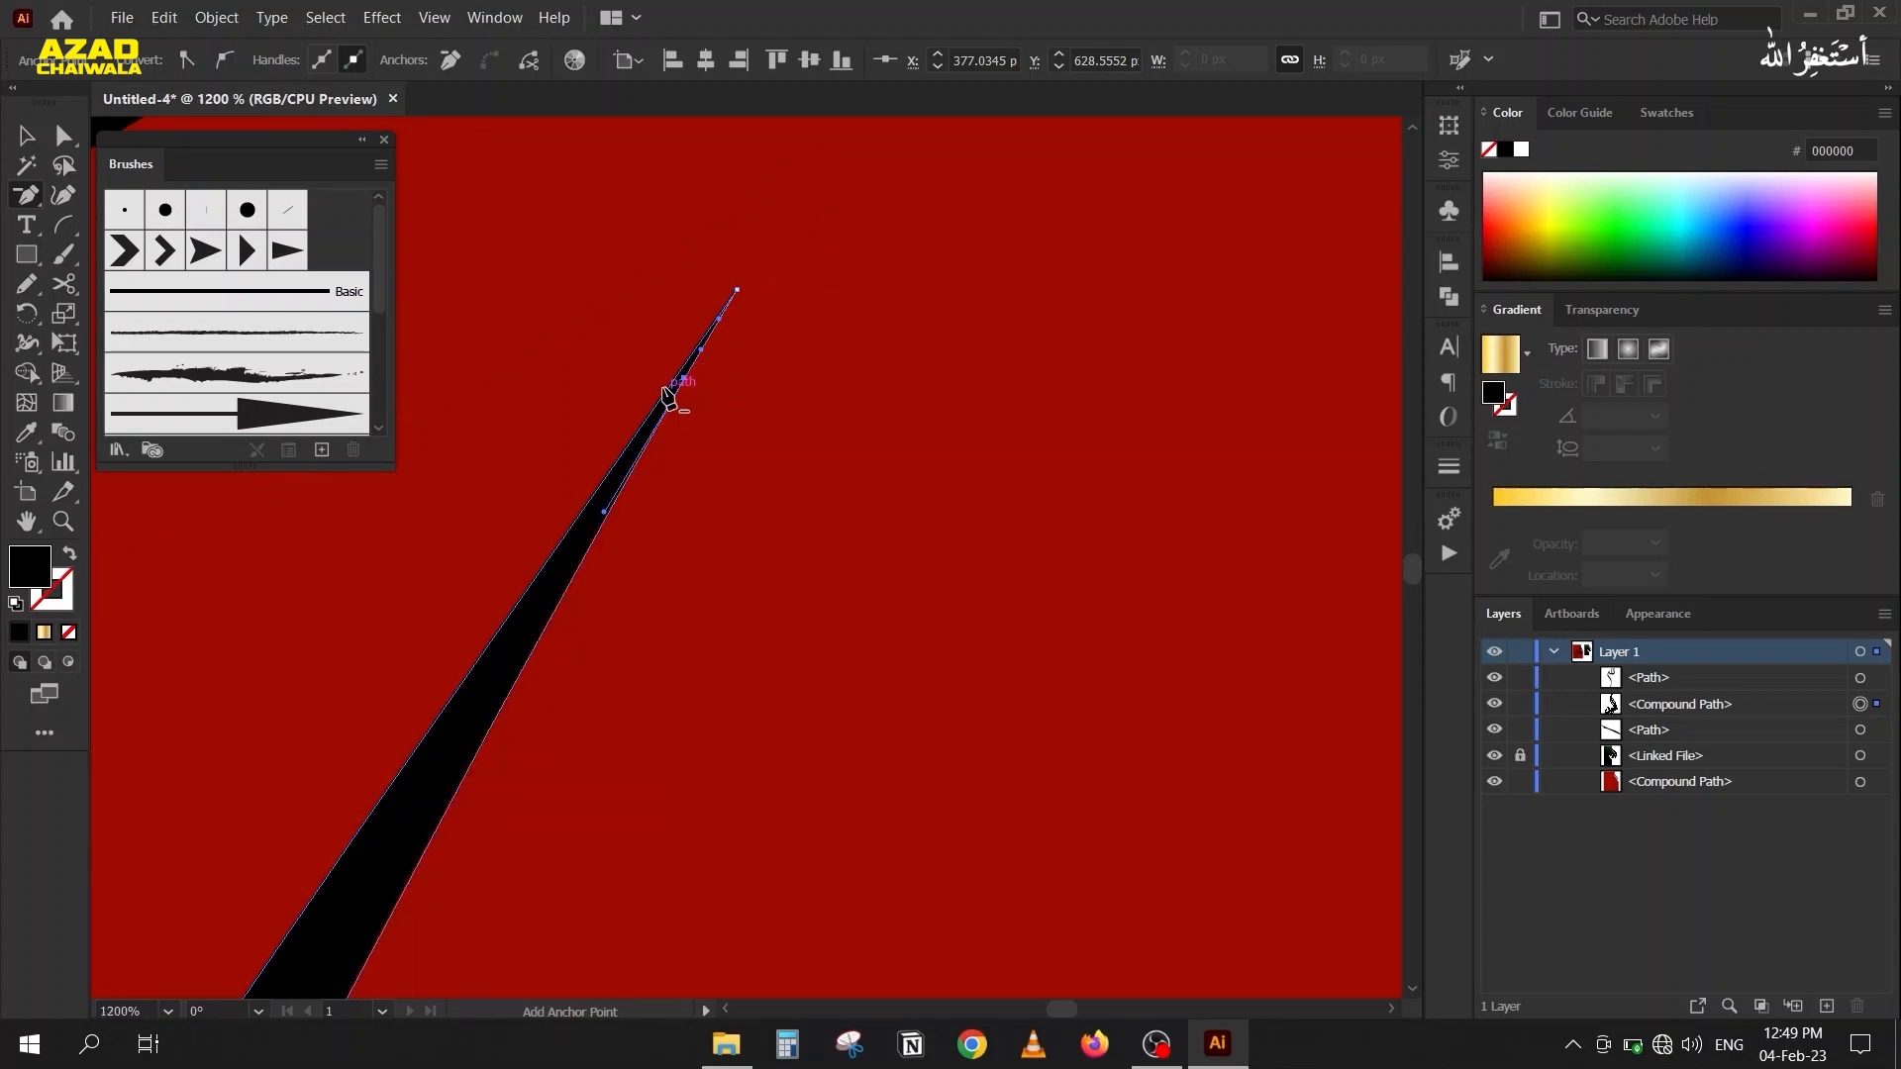
pyautogui.scroll(-5, 669, 397)
# Delete the stray anchor point that makes a bump on the outer edge of the black letter above the cleaned tip.
pyautogui.scroll(2, 679, 394)
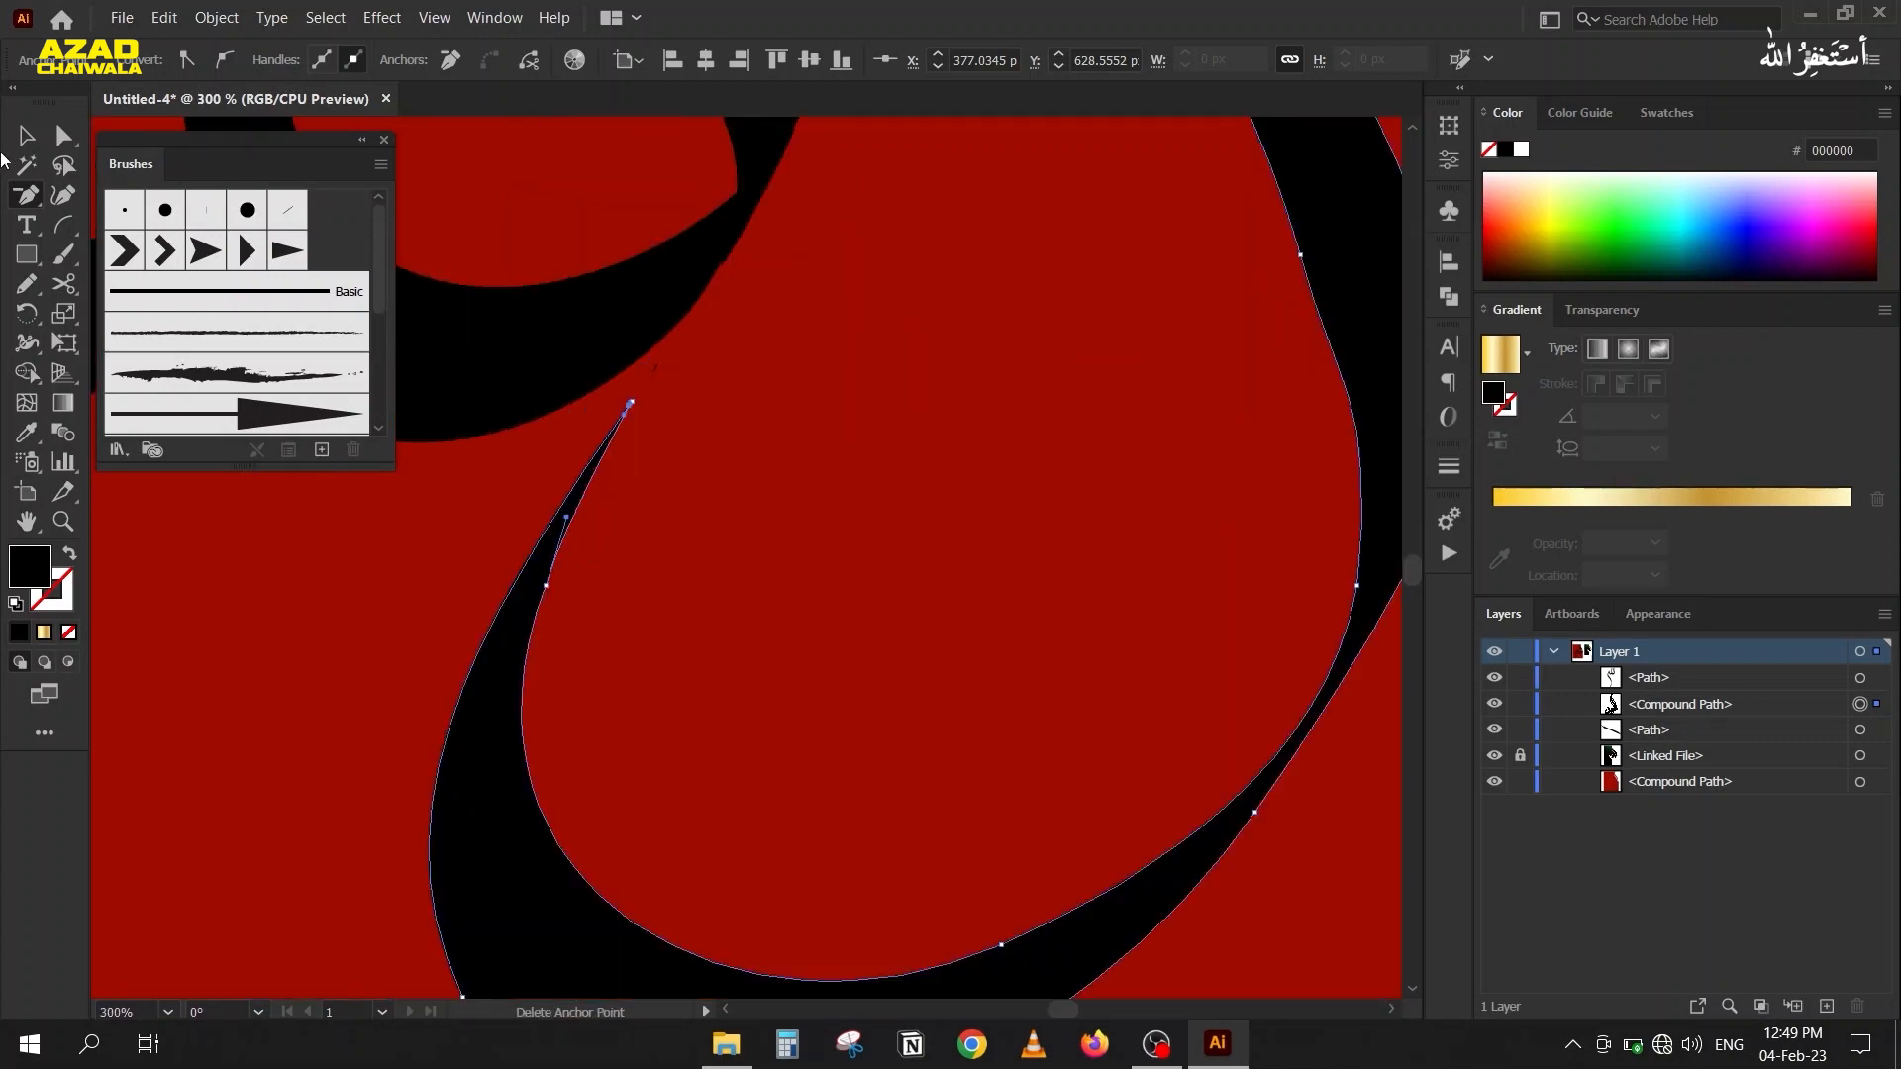
pyautogui.click(56, 142)
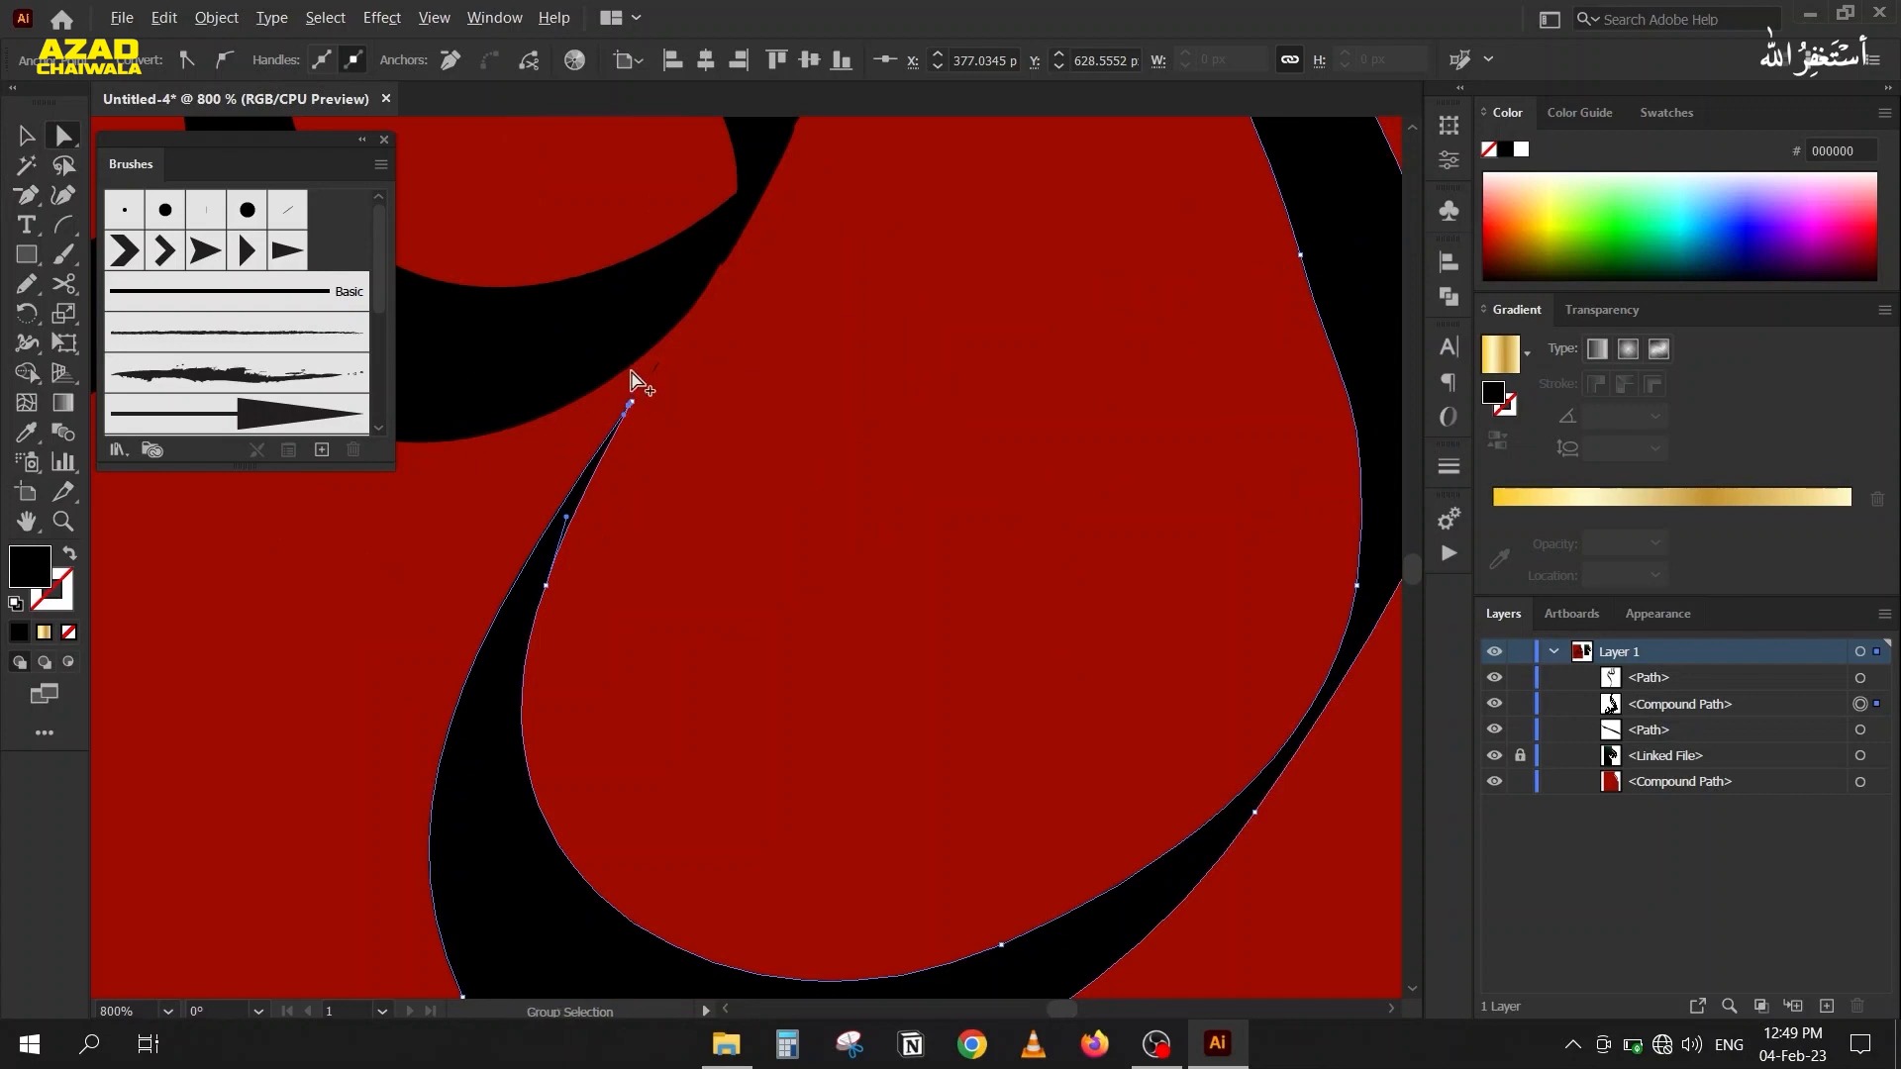
pyautogui.scroll(3, 635, 376)
pyautogui.scroll(3, 741, 265)
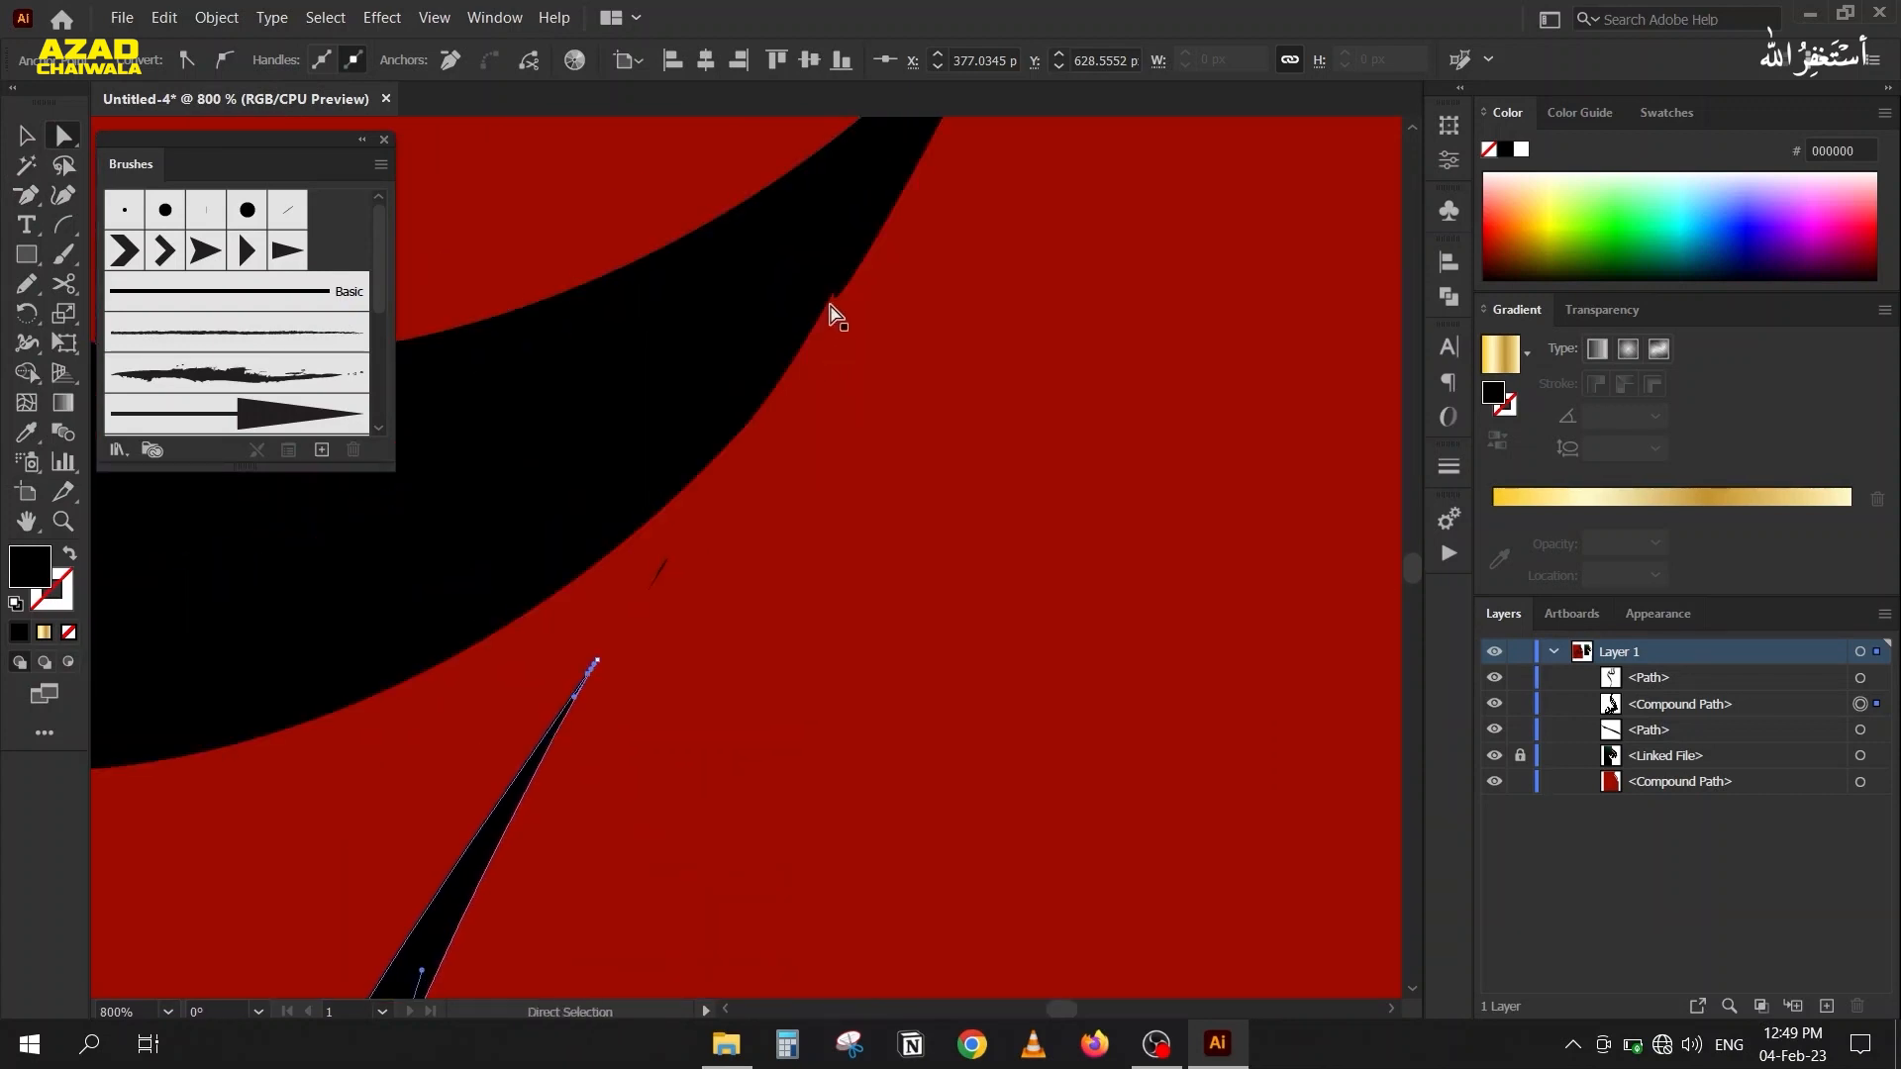
pyautogui.press('-')
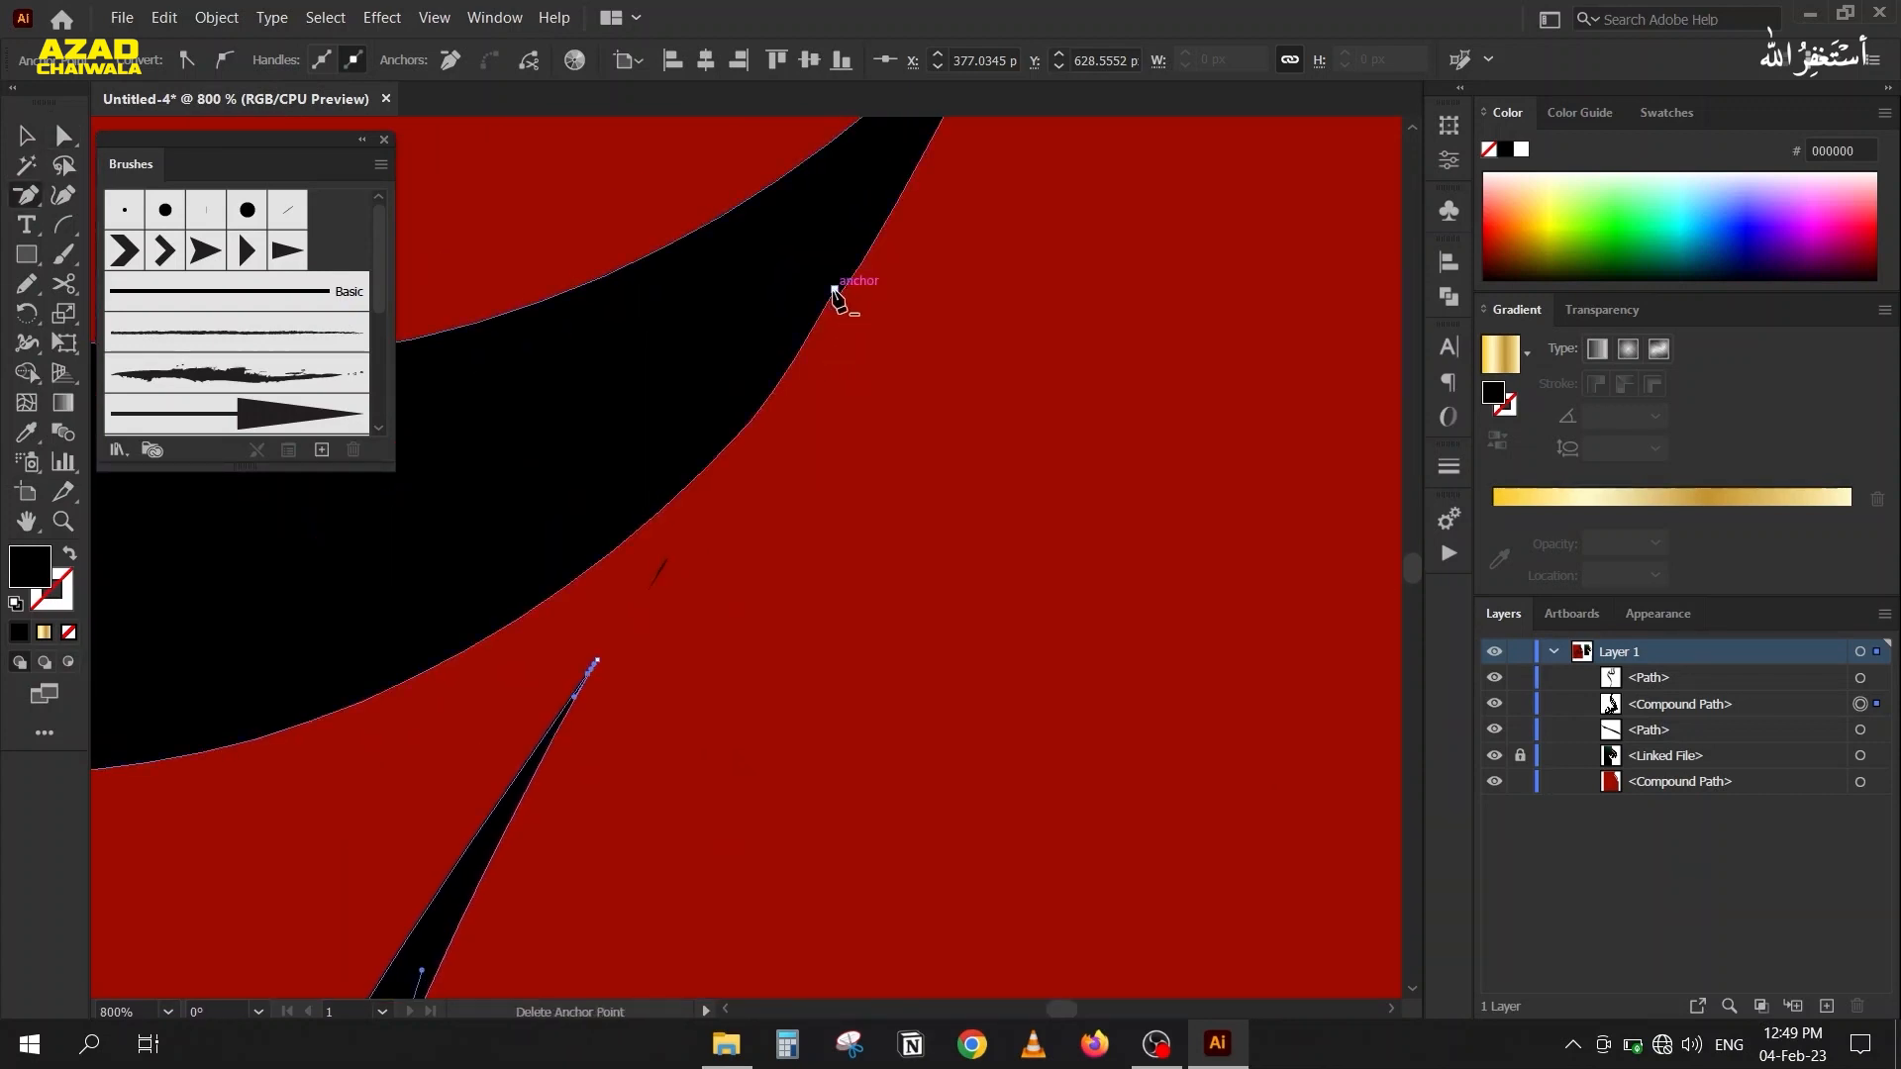
pyautogui.click(835, 290)
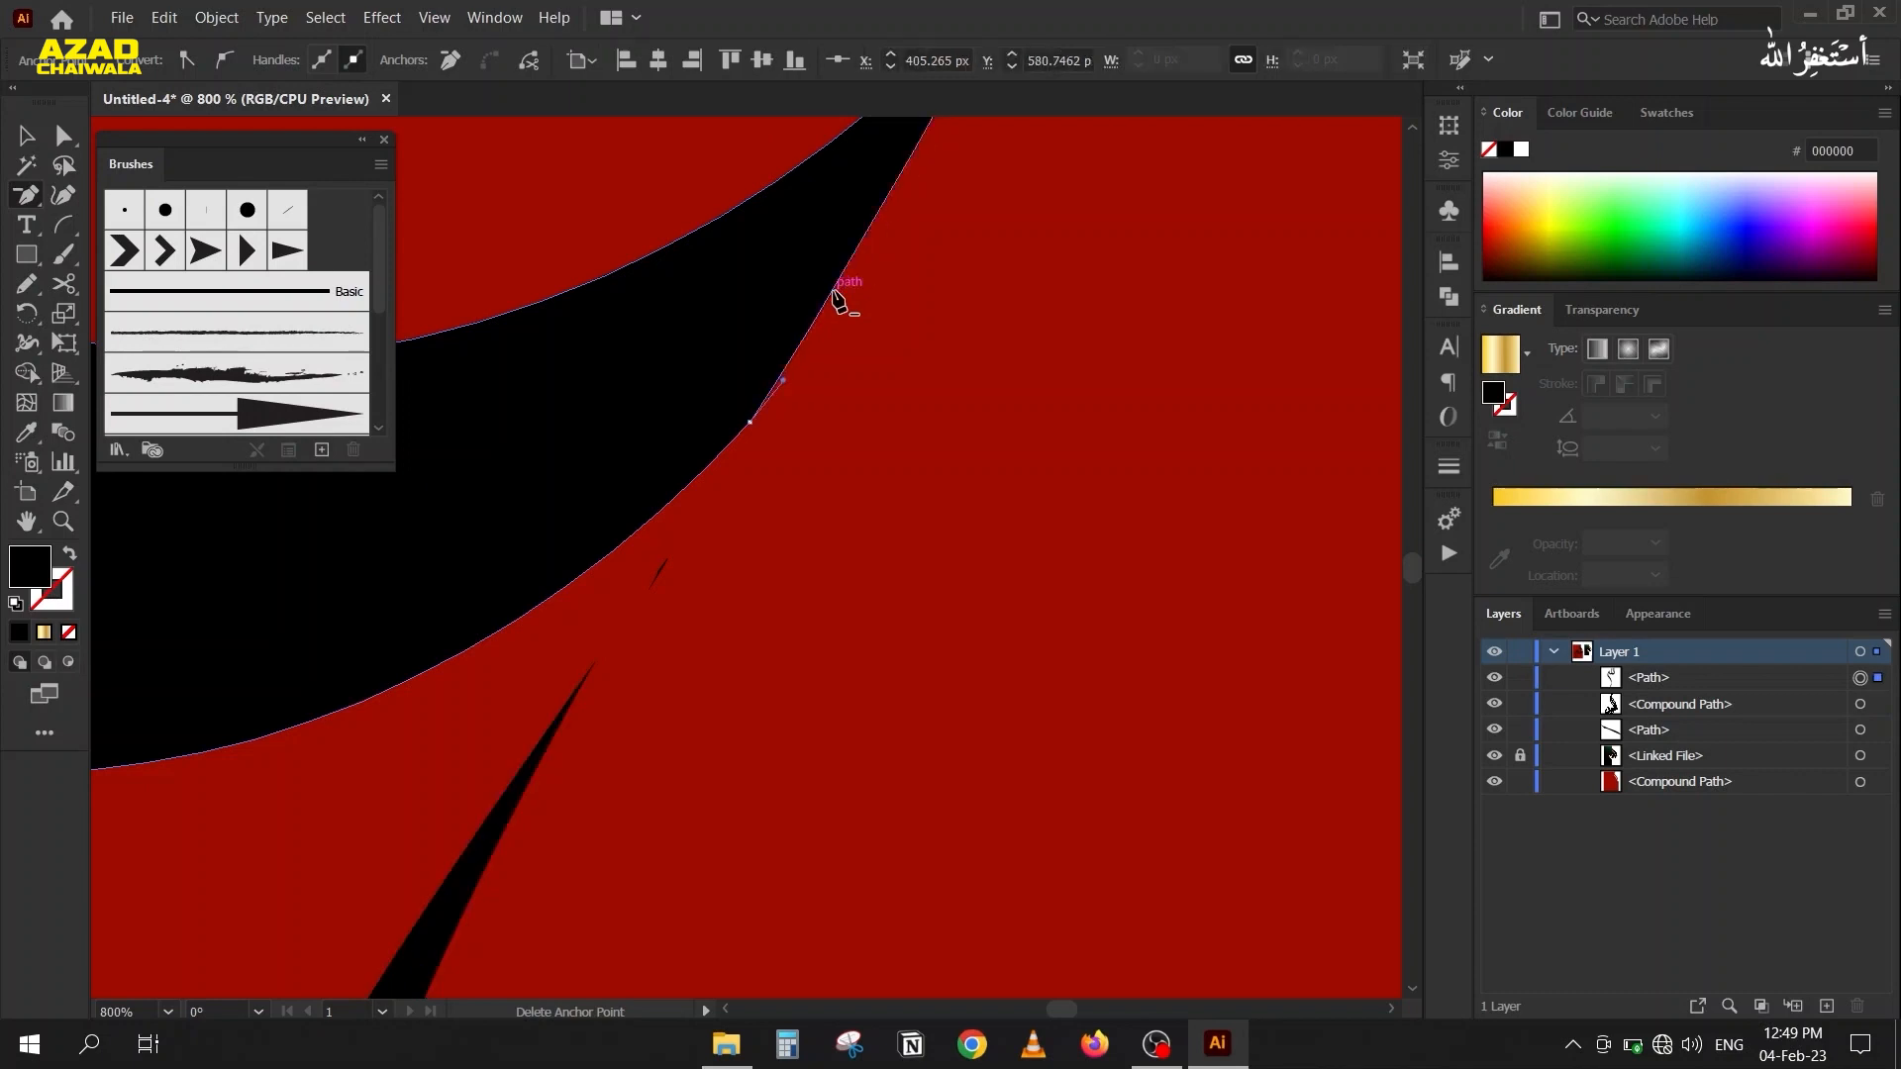
pyautogui.click(28, 137)
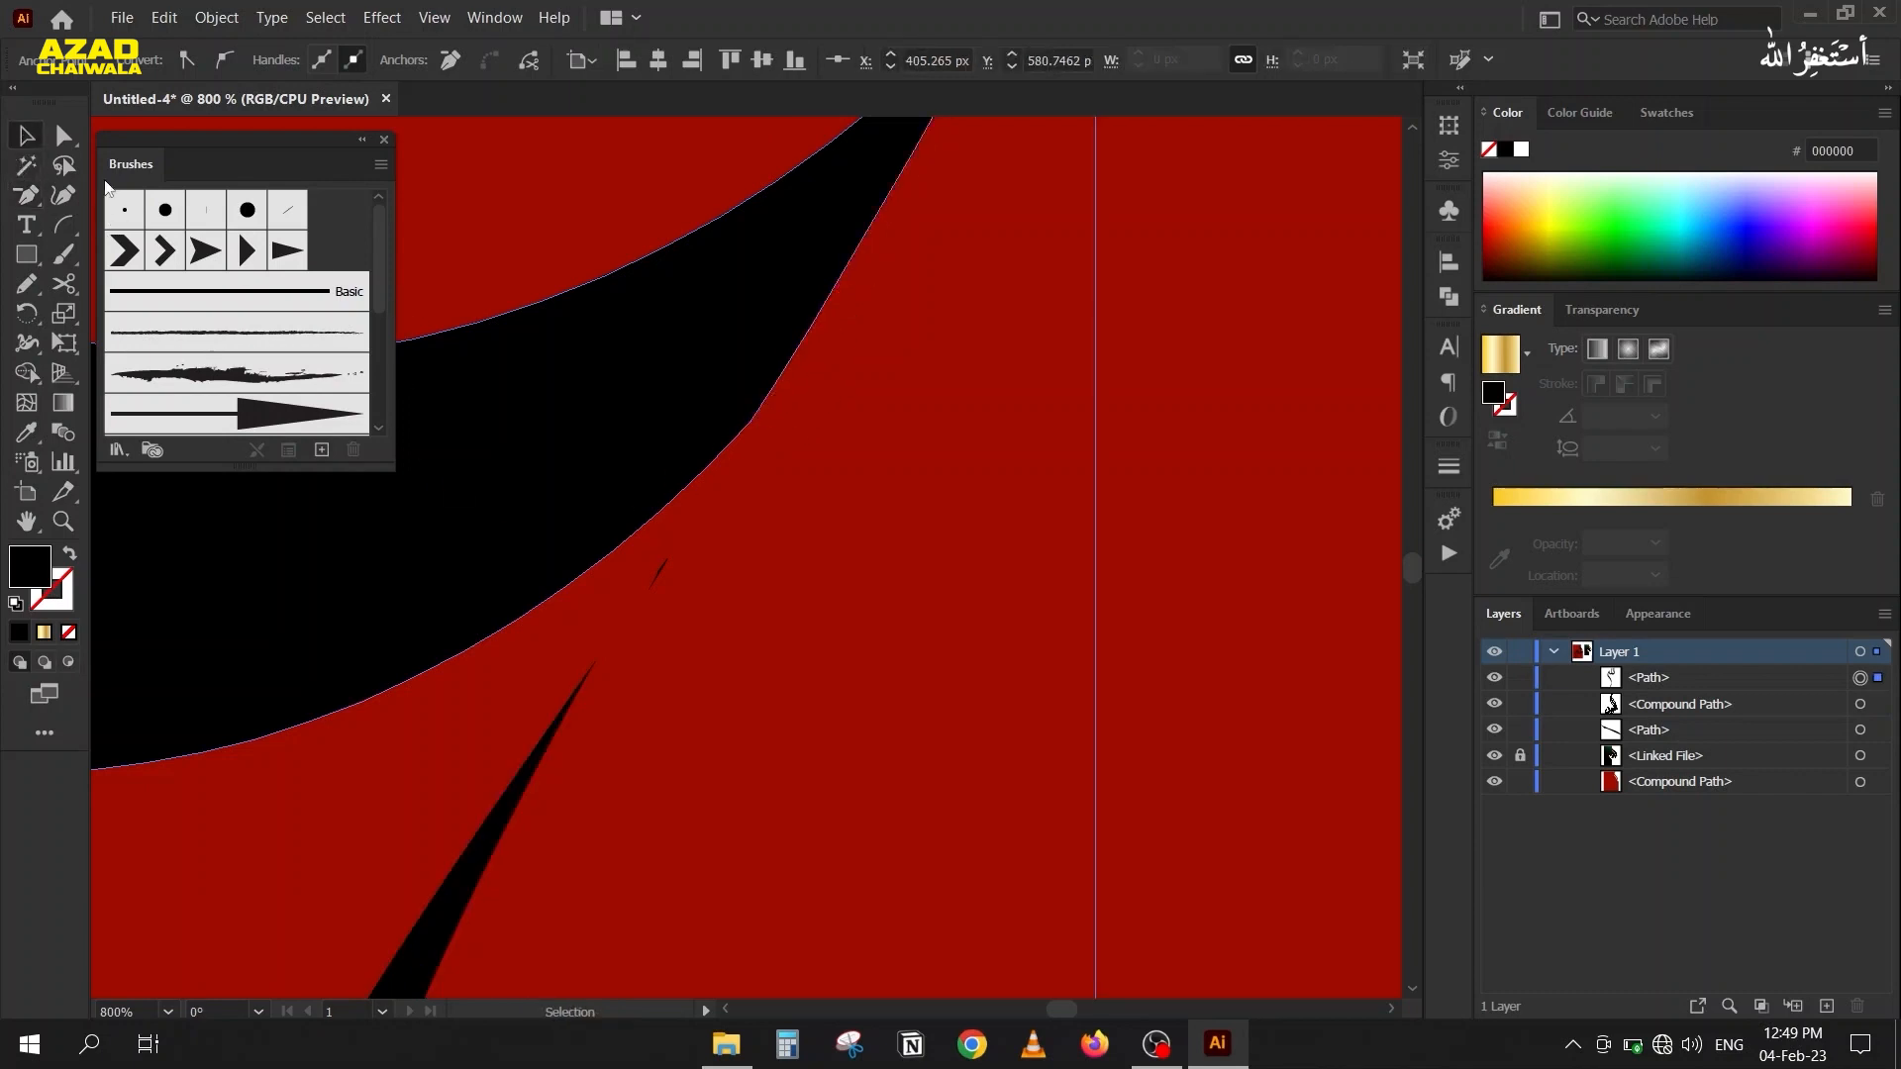
pyautogui.scroll(-2, 858, 398)
pyautogui.moveTo(858, 480); pyautogui.dragTo(842, 644)
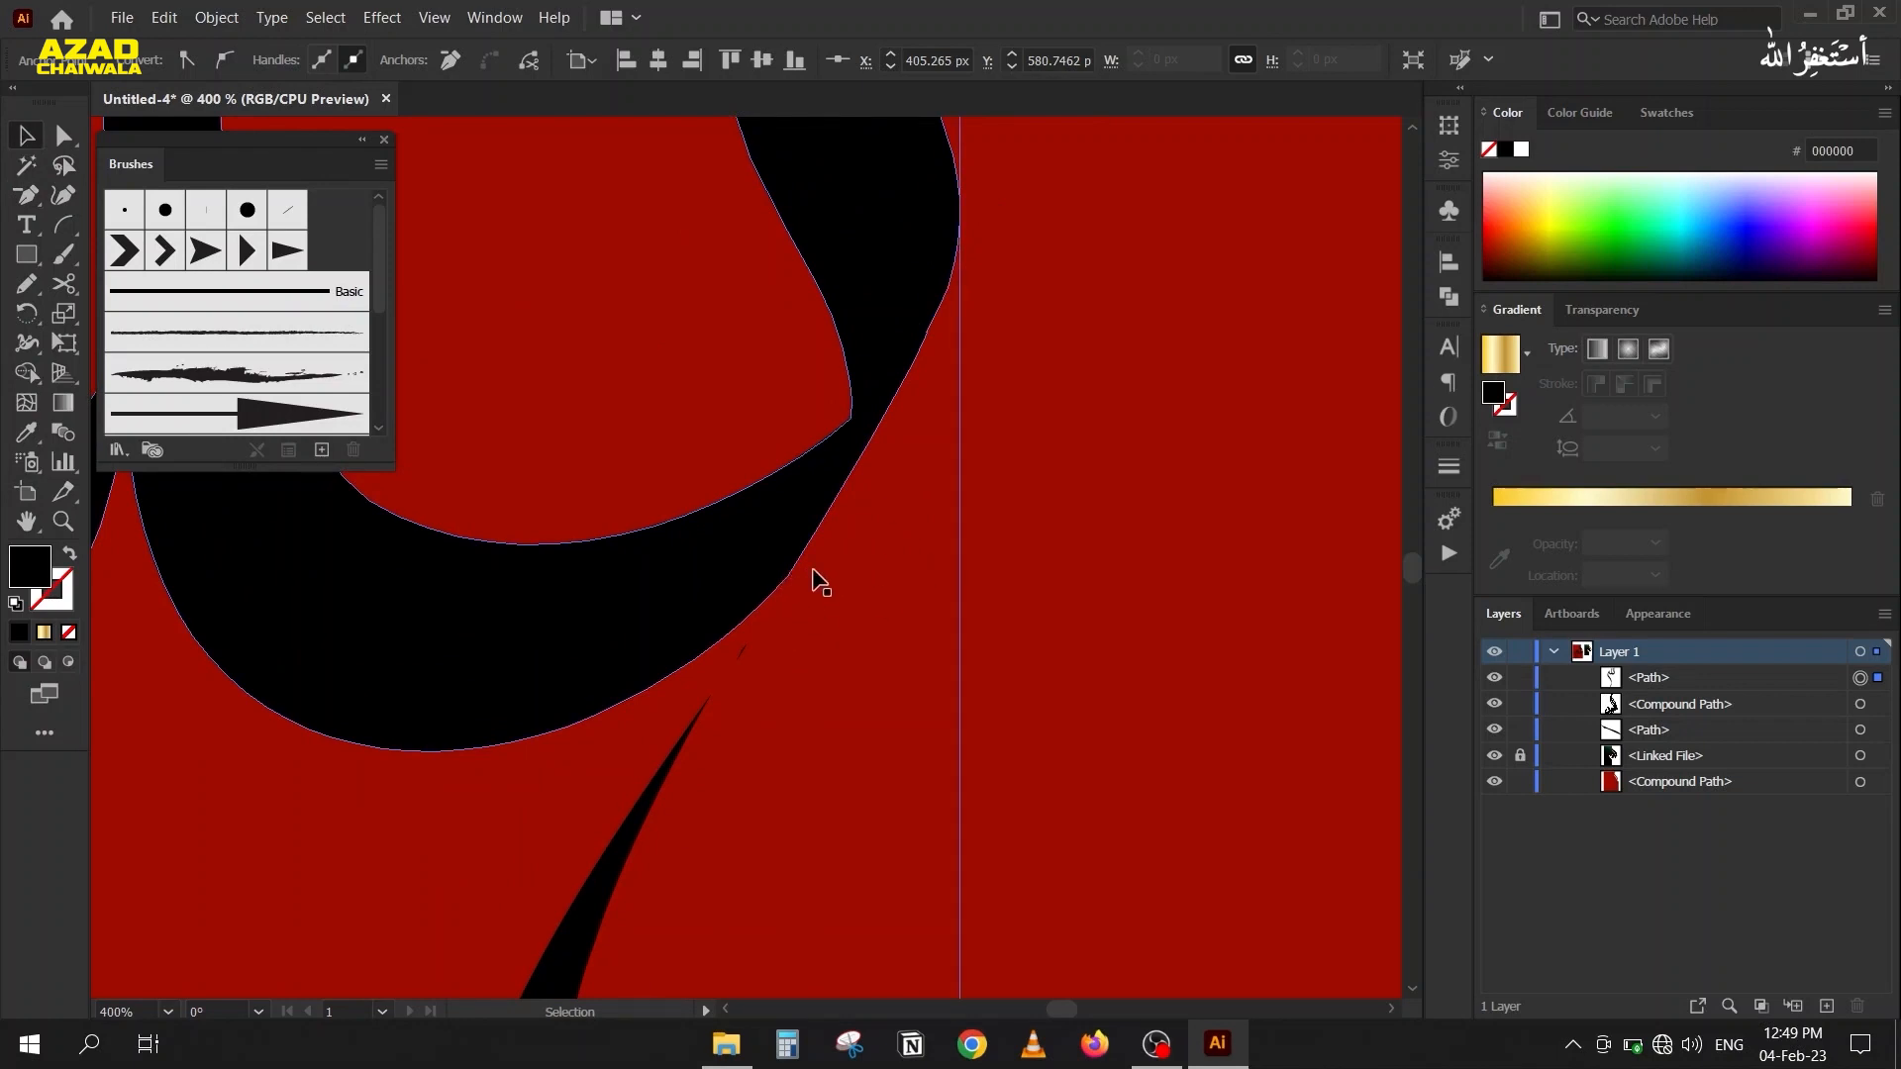
# Smooth the outer edge of the black curved letter by lengthening and angling the direction handle of its lower anchor point.
pyautogui.scroll(2, 785, 589)
pyautogui.press('a')
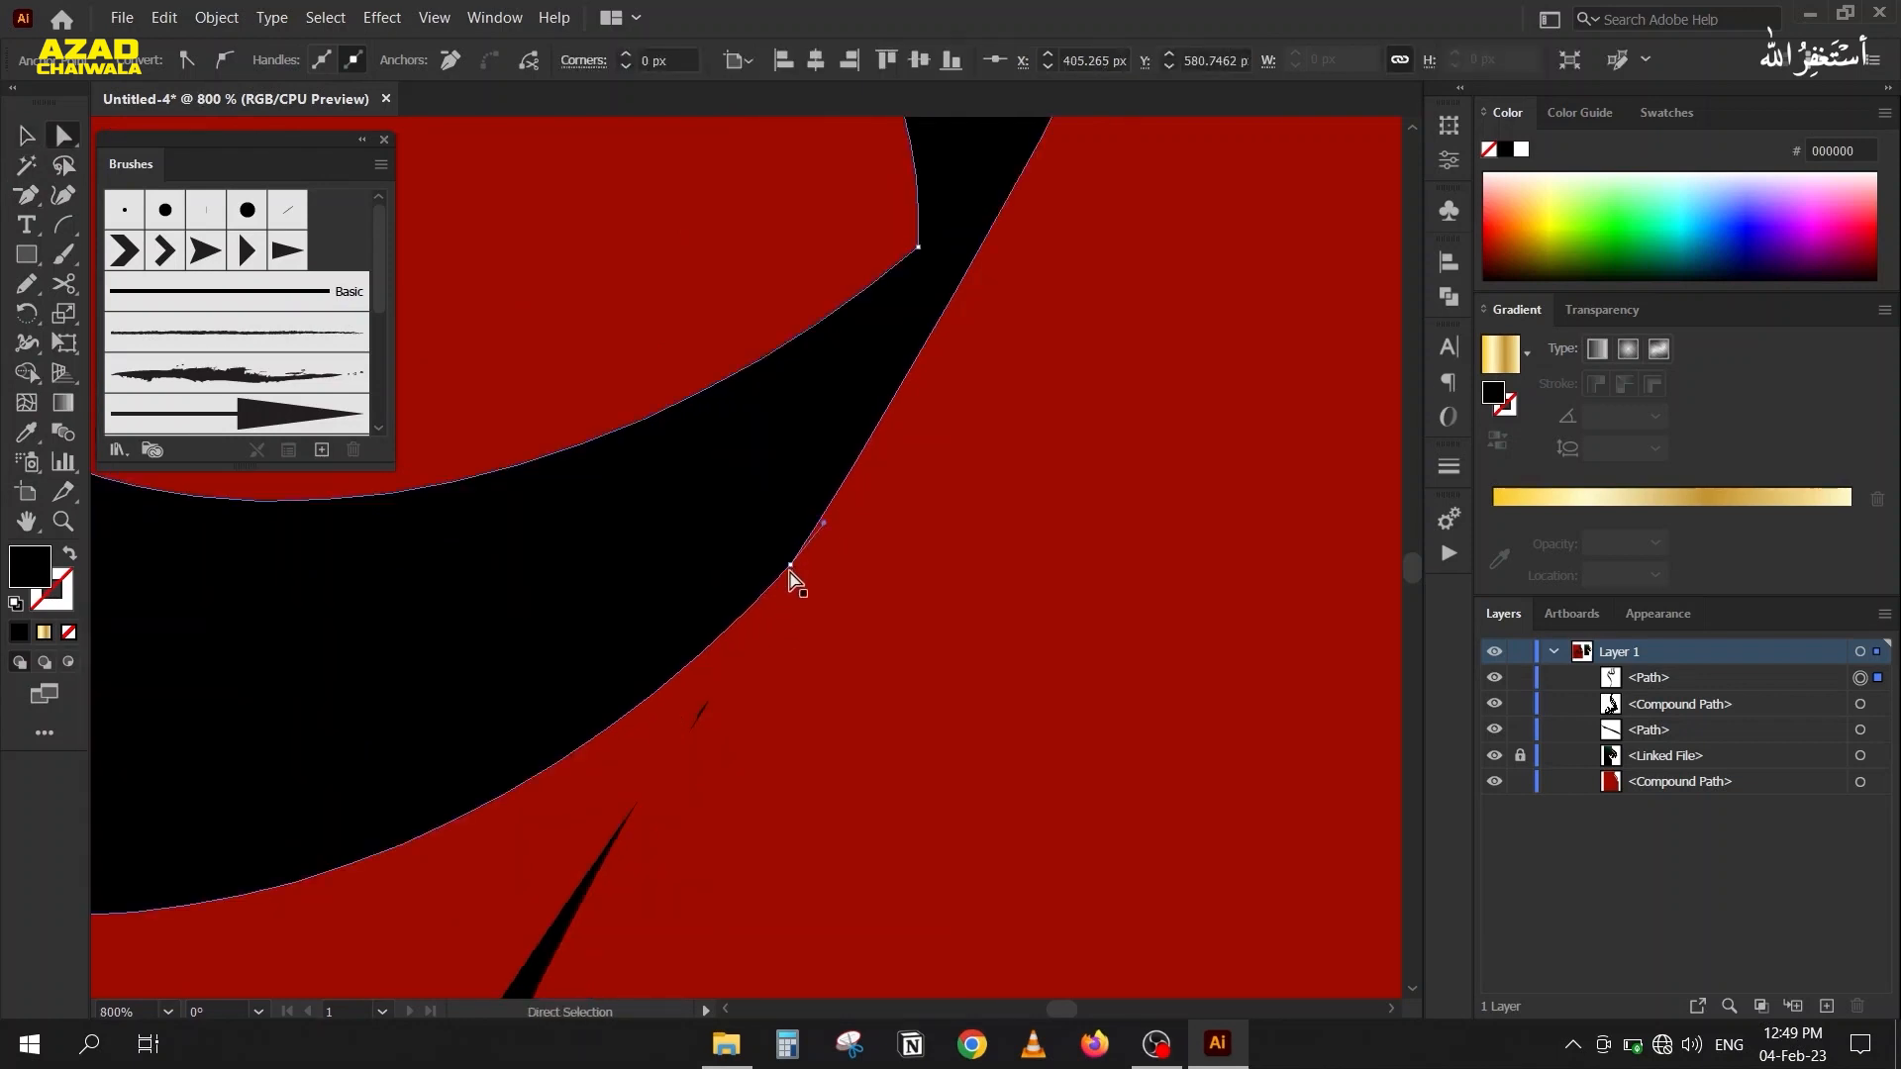
pyautogui.click(789, 565)
pyautogui.moveTo(823, 522); pyautogui.dragTo(888, 483)
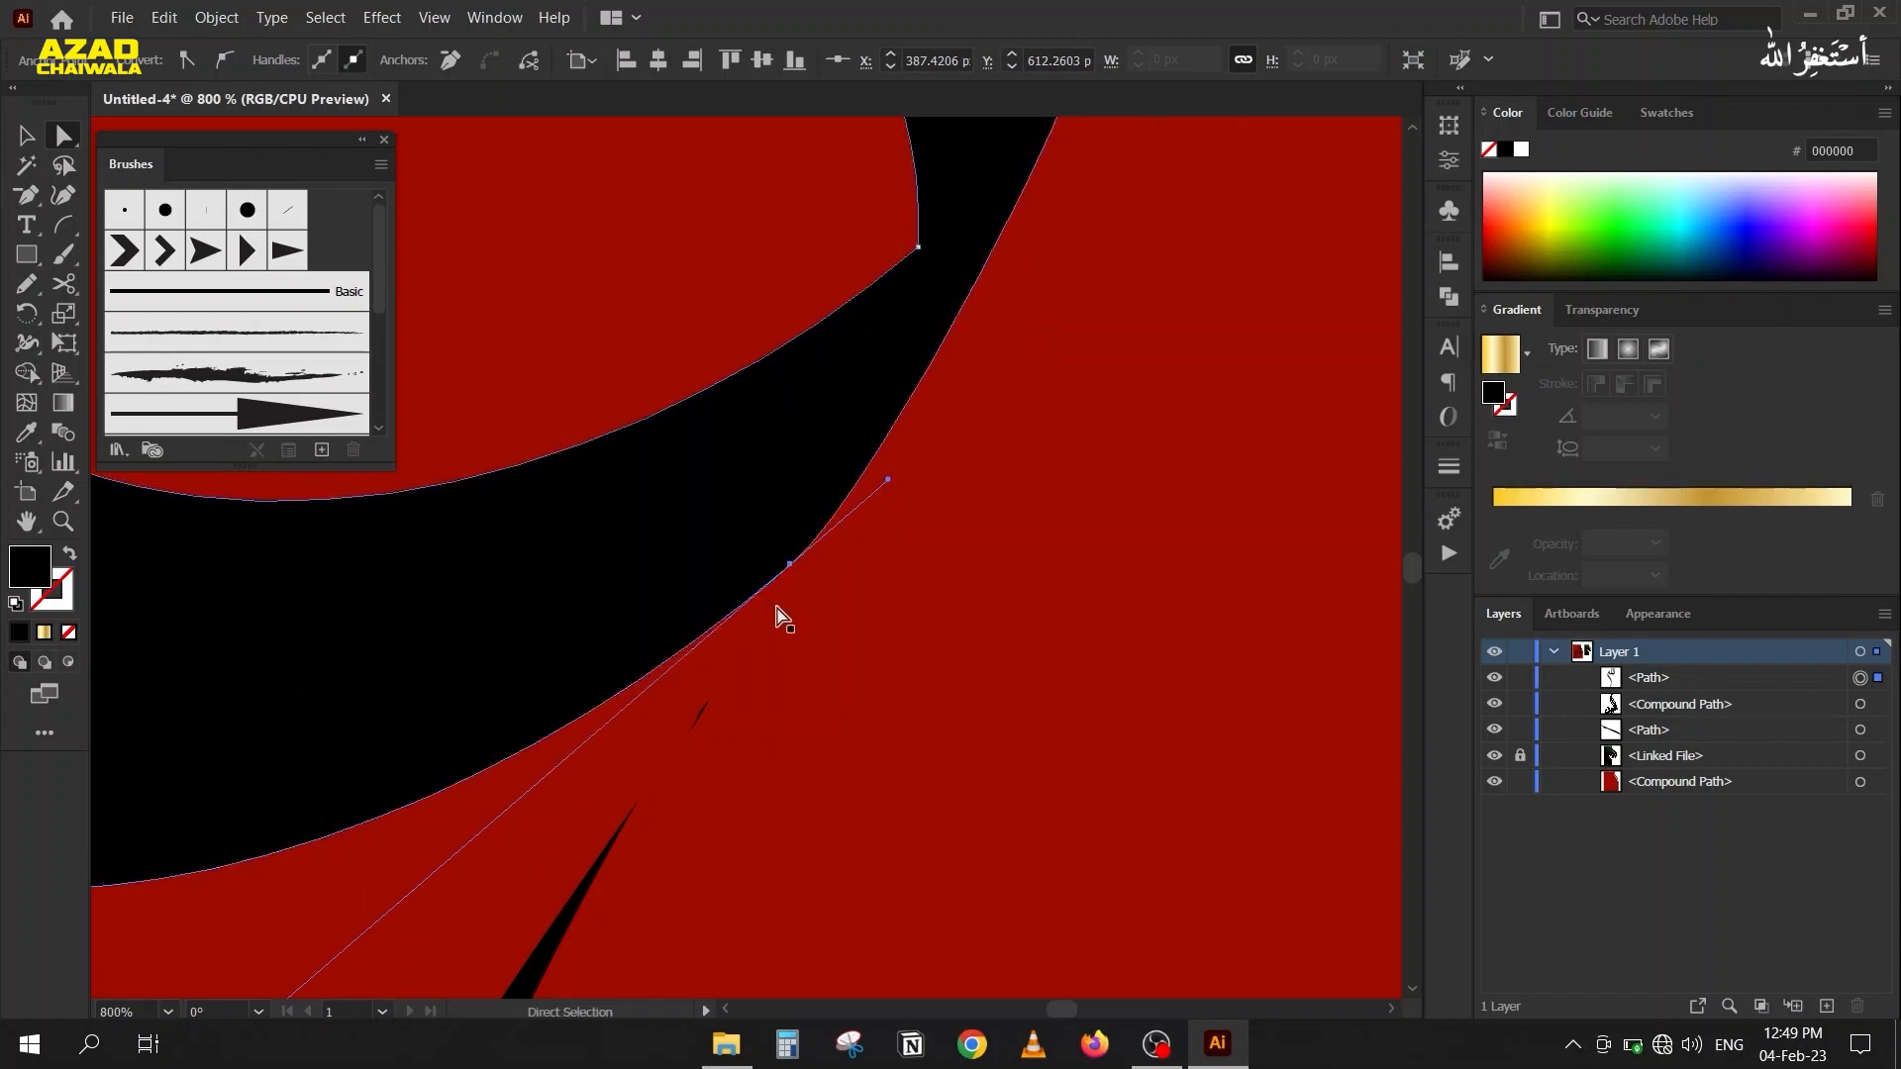
pyautogui.scroll(-2, 787, 621)
# Isolate the long black stroke's compound path and delete the tiny stray fragment beyond its pointed tip.
pyautogui.click(607, 743)
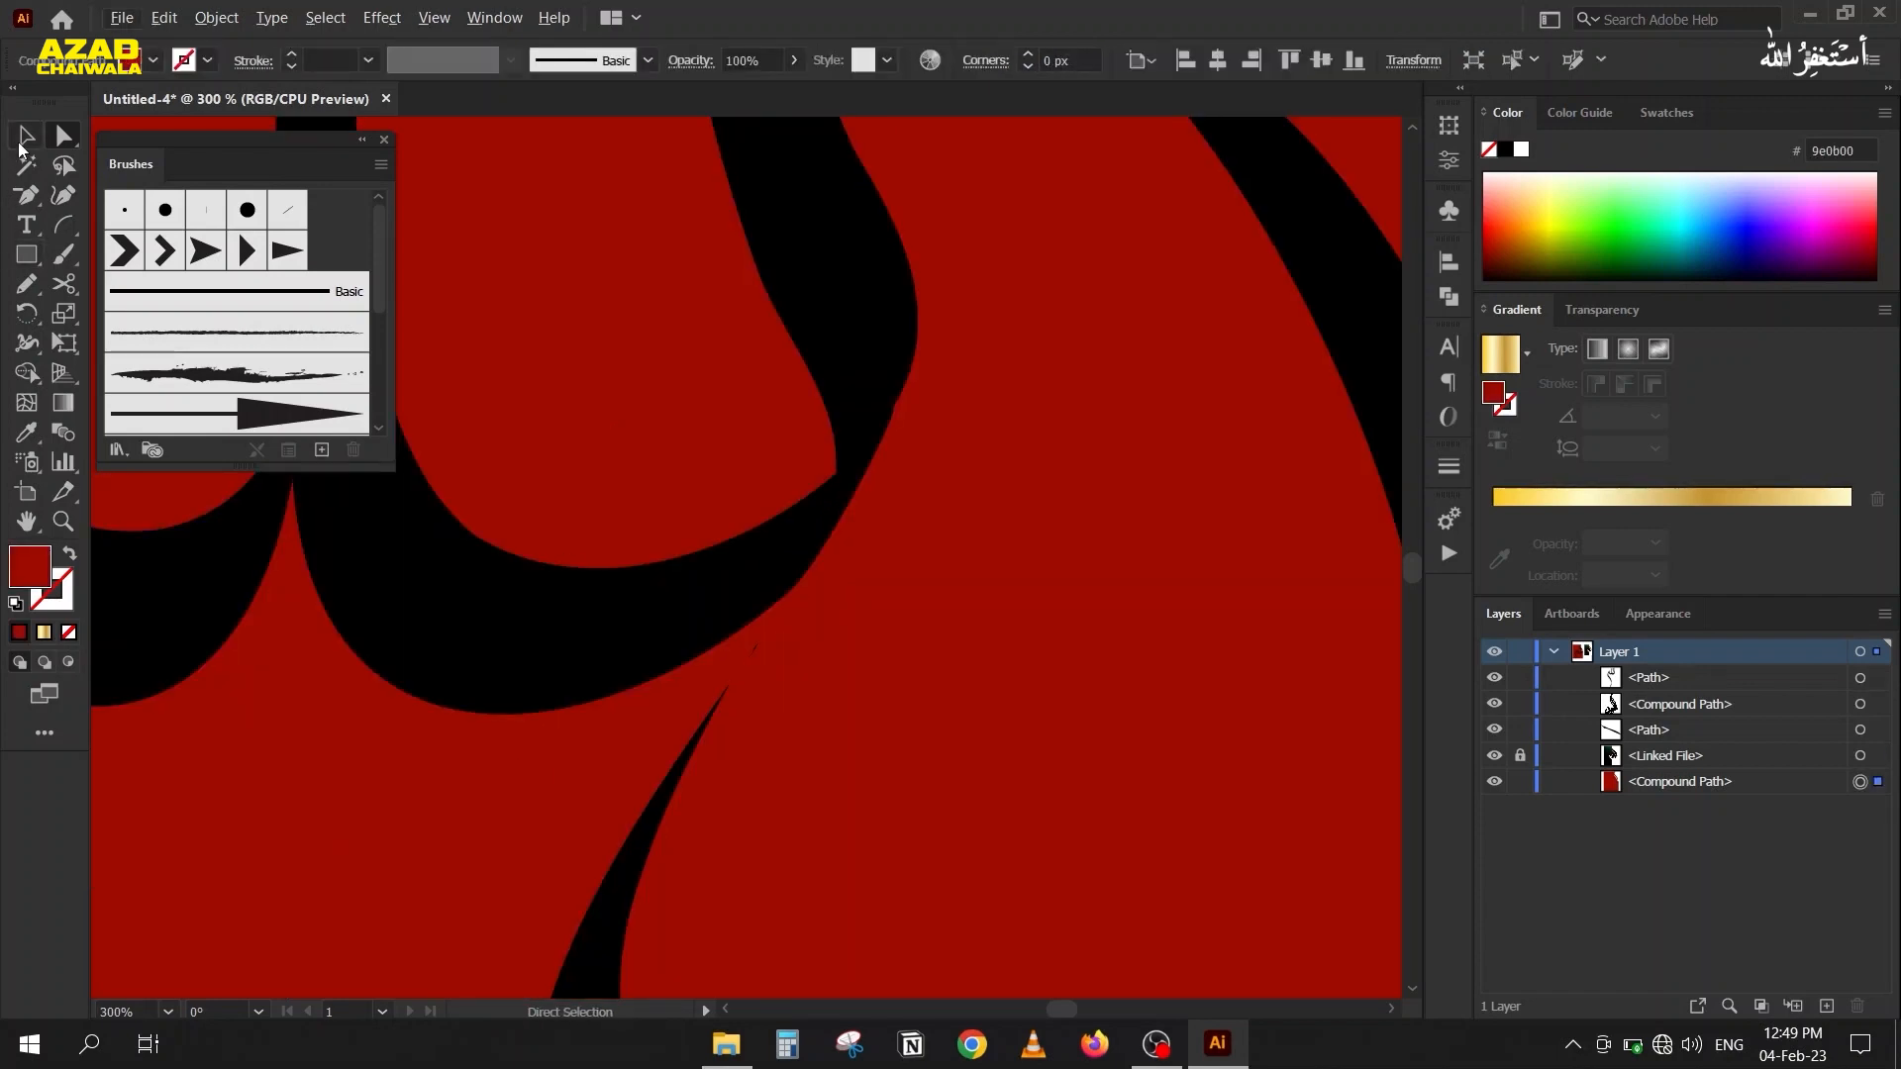
pyautogui.click(16, 146)
pyautogui.click(757, 656)
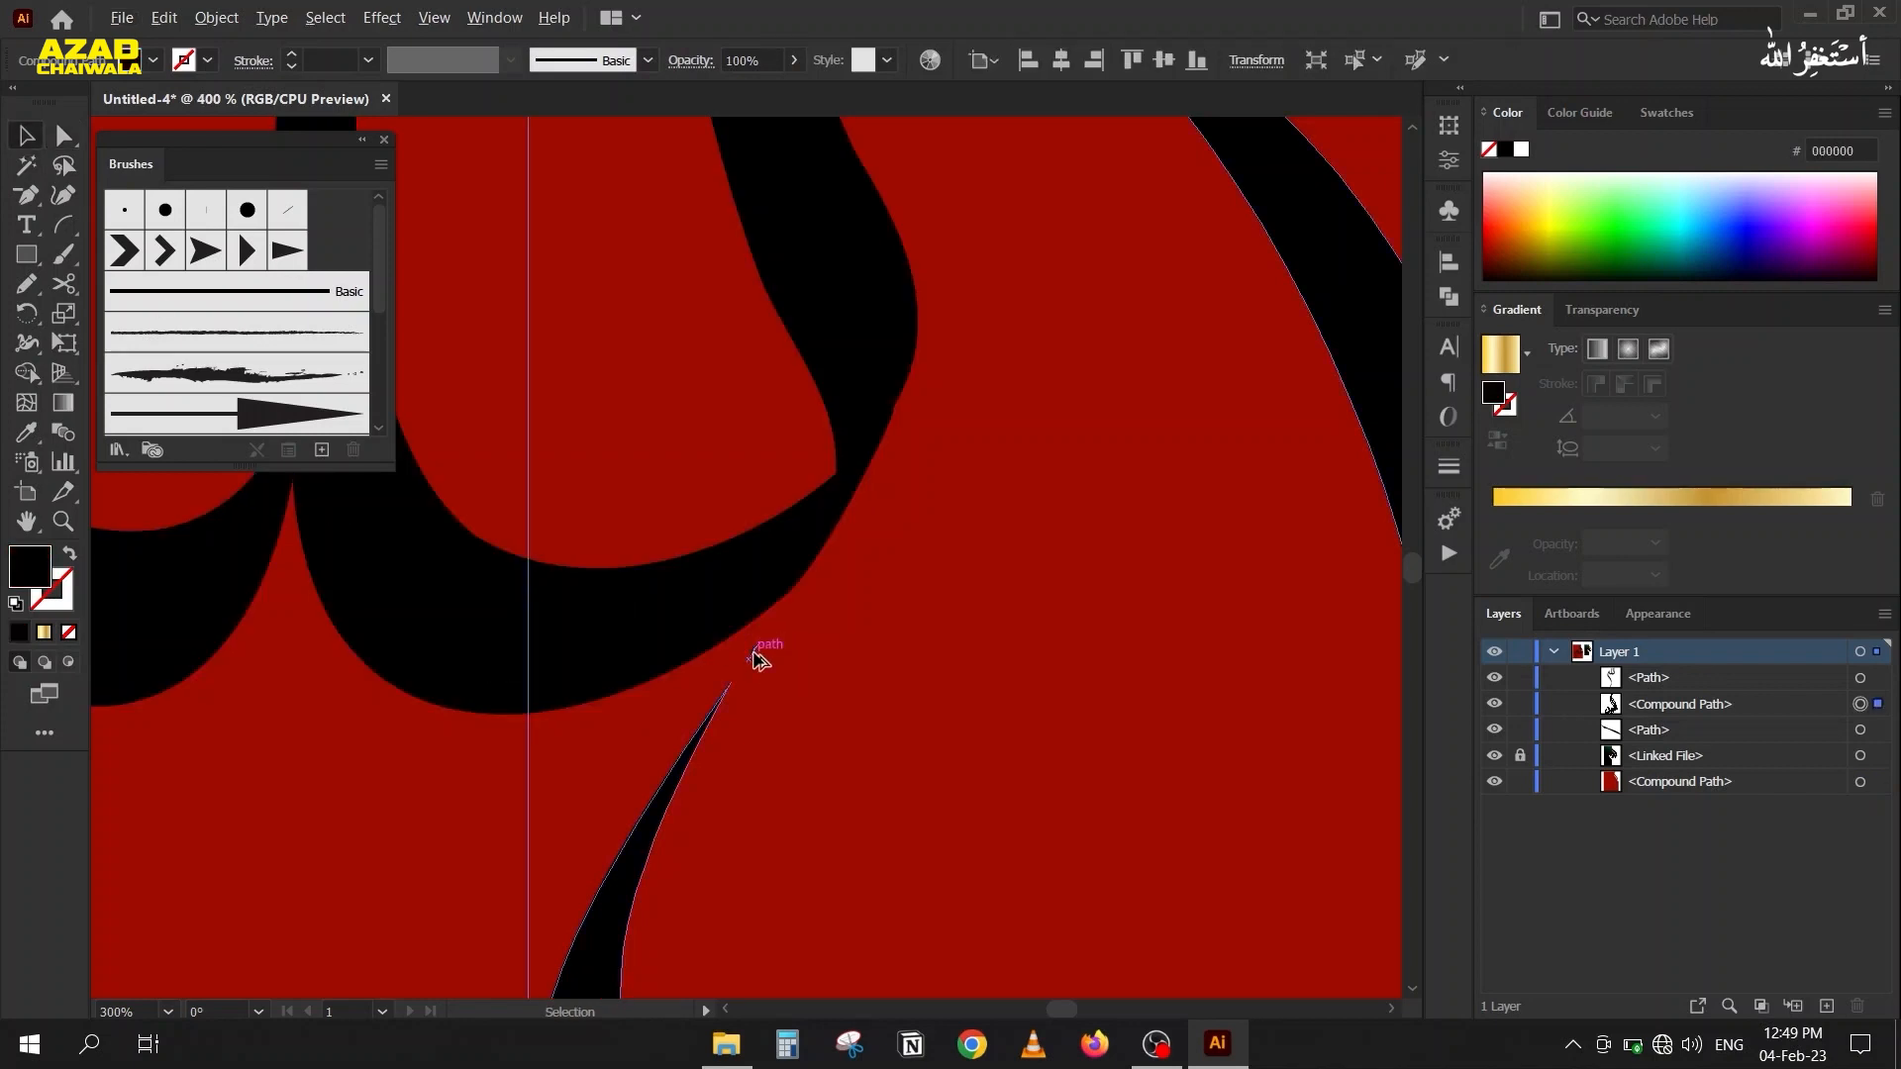
pyautogui.scroll(3, 756, 657)
pyautogui.doubleClick(770, 628)
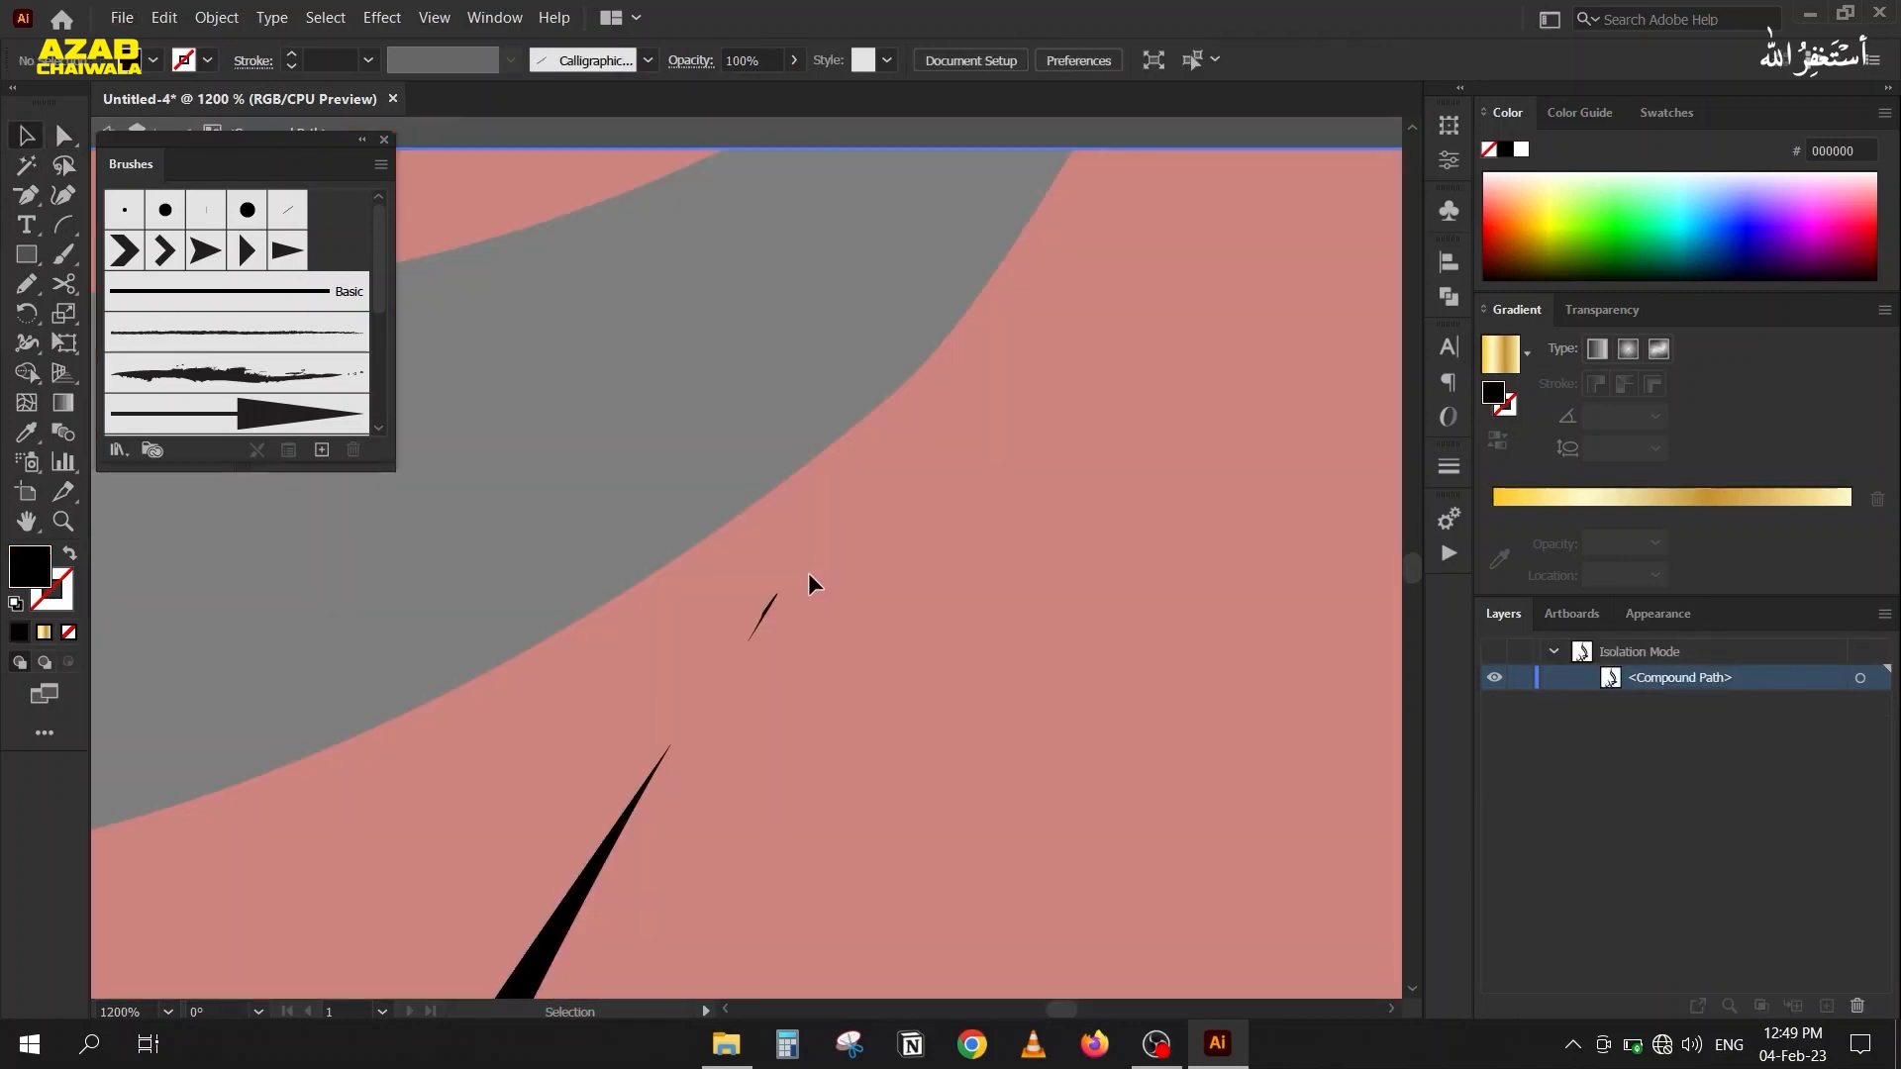
pyautogui.moveTo(808, 578); pyautogui.dragTo(703, 702)
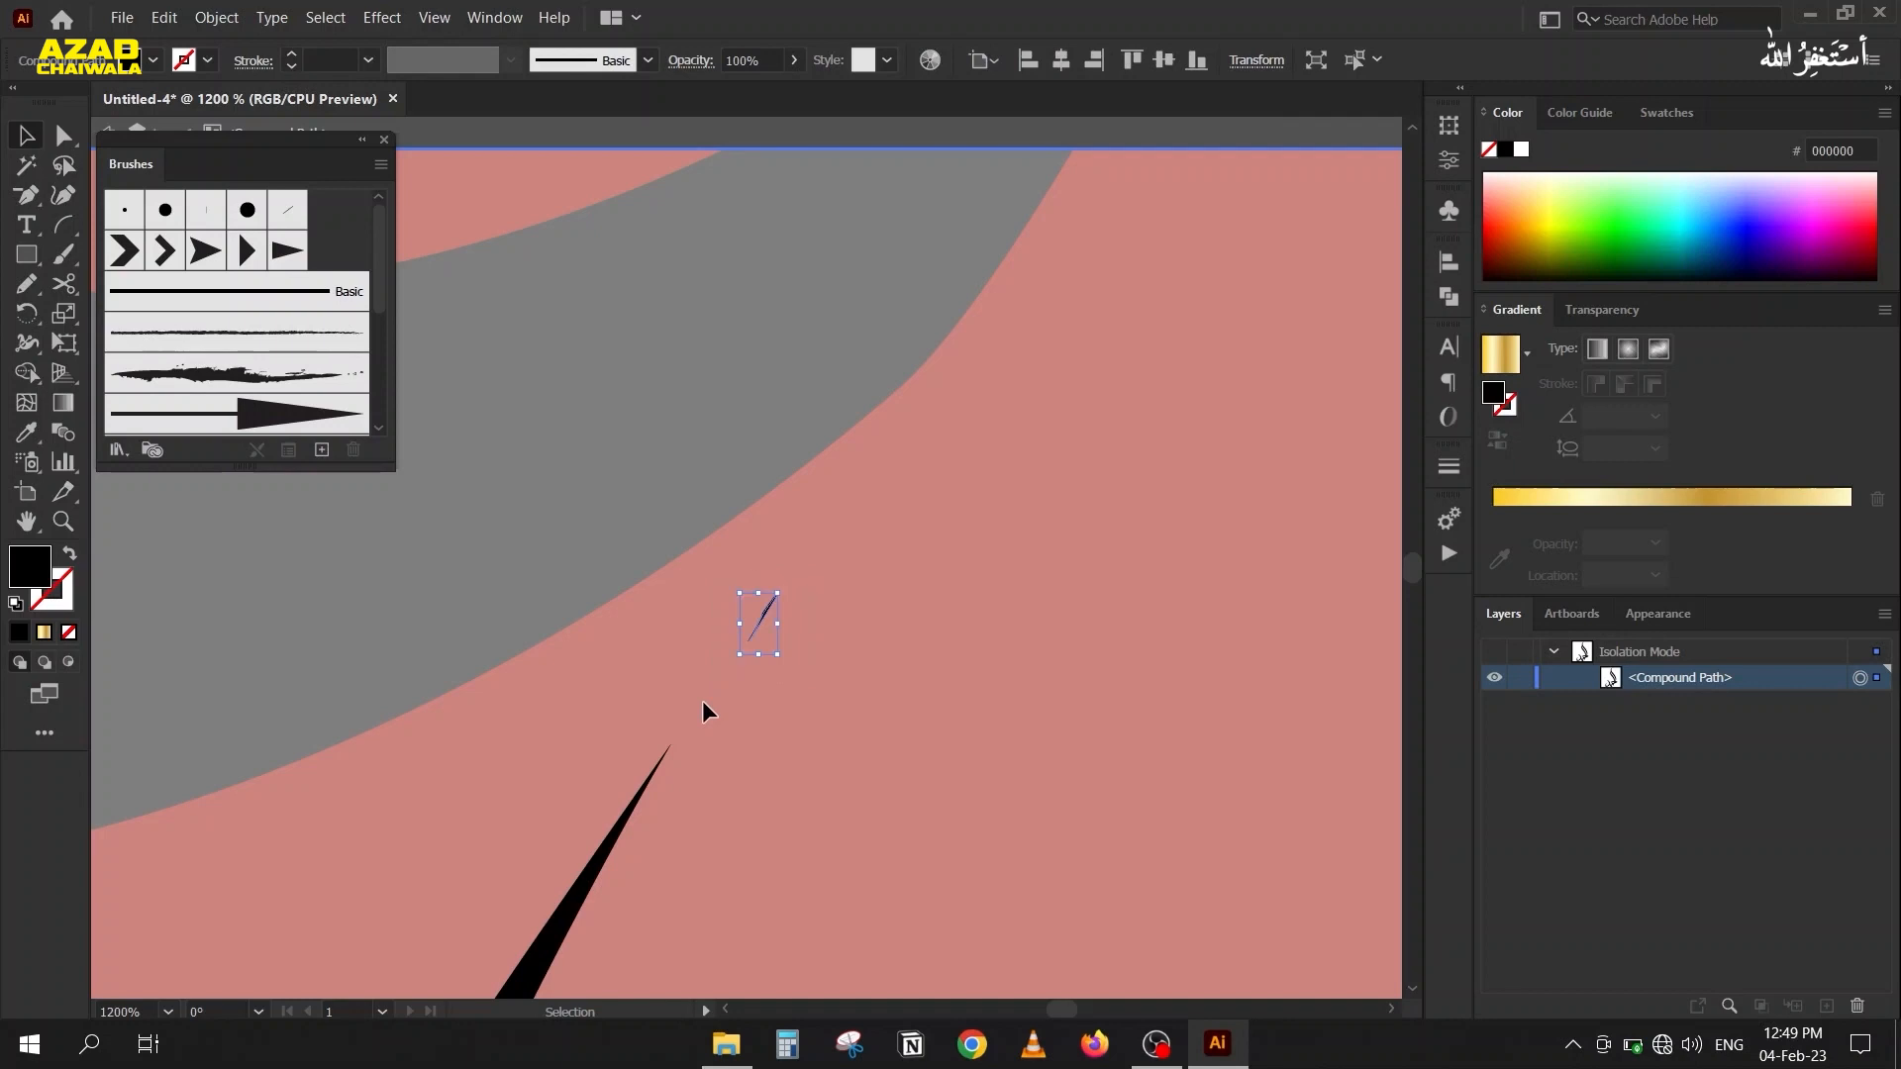
pyautogui.press('Delete')
# Extend the thin stroke's pointed tip up to the curved letter's outer edge and leave isolation mode.
pyautogui.click(61, 136)
pyautogui.moveTo(782, 869); pyautogui.dragTo(769, 478)
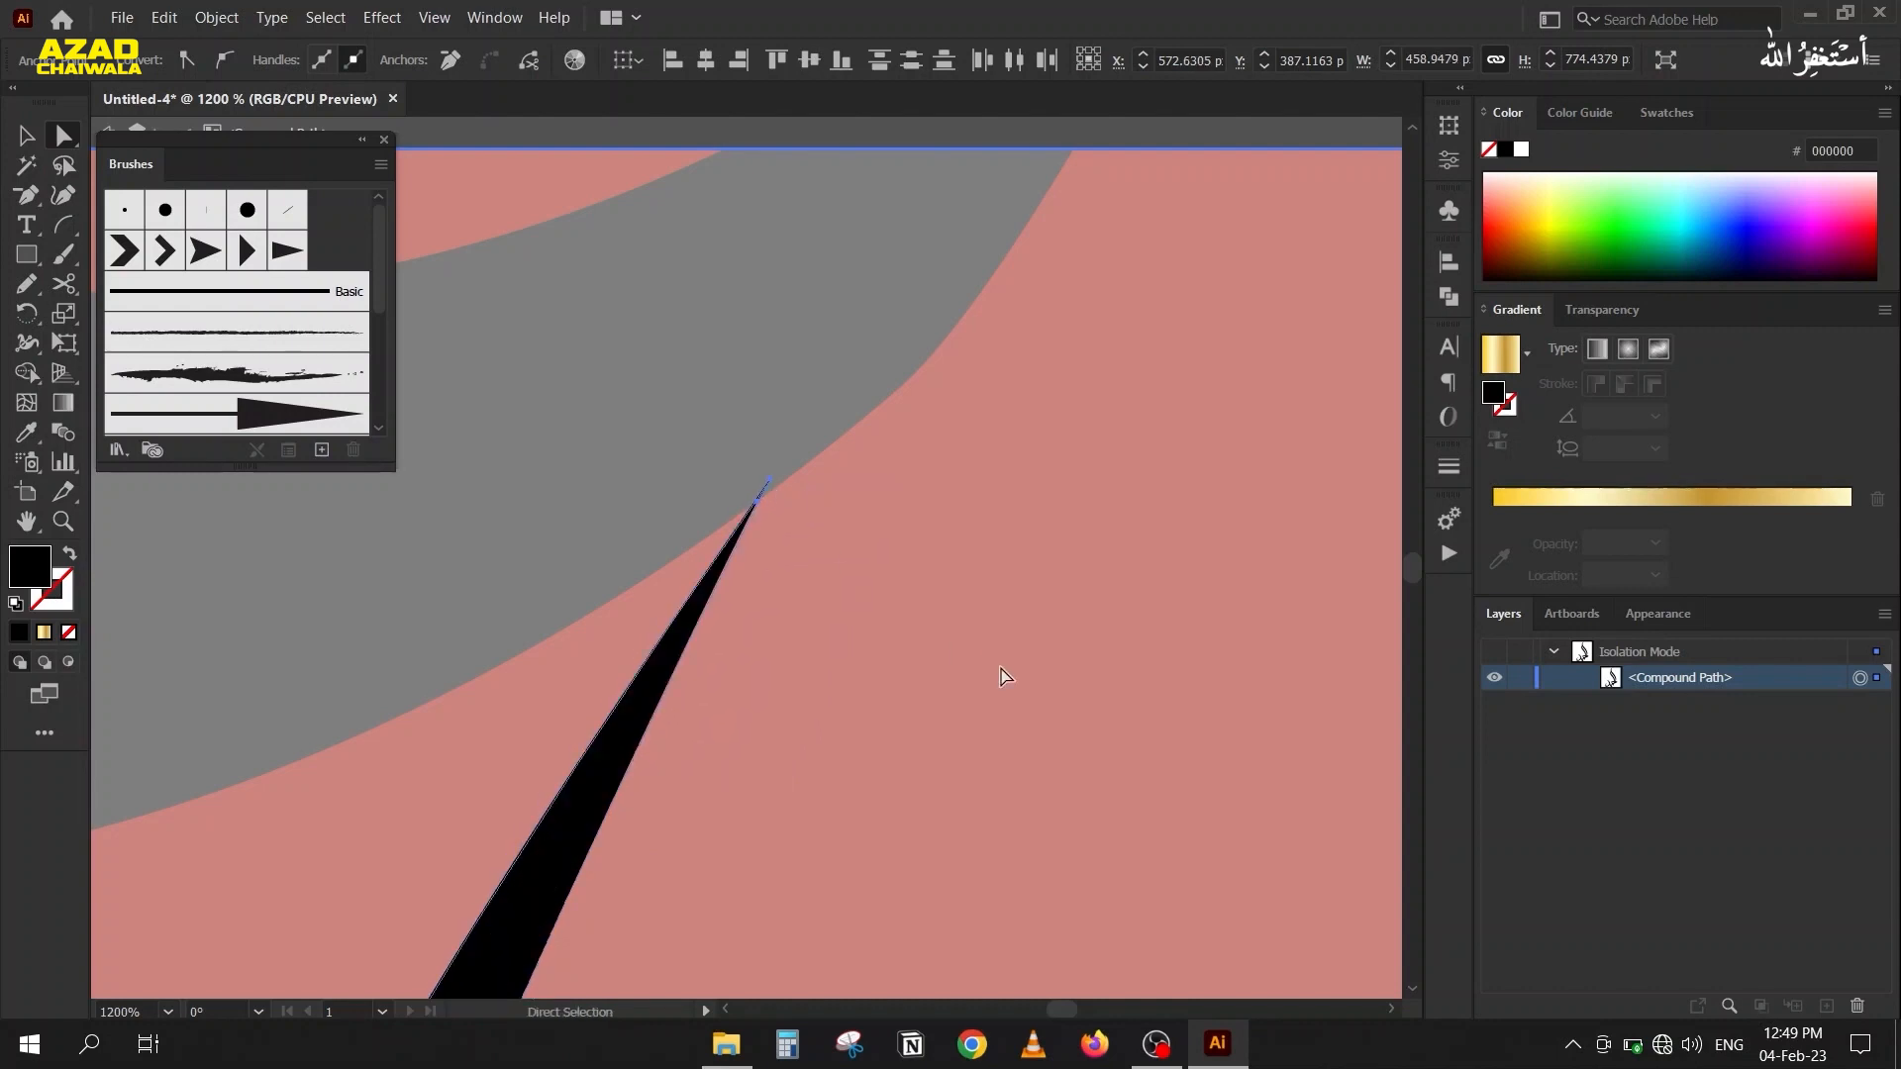
pyautogui.doubleClick(1000, 668)
pyautogui.click(19, 134)
# Remove the red background region below and right of the lettering from the selected artwork with the Shape Builder tool.
pyautogui.scroll(-5, 729, 654)
pyautogui.scroll(-5, 736, 665)
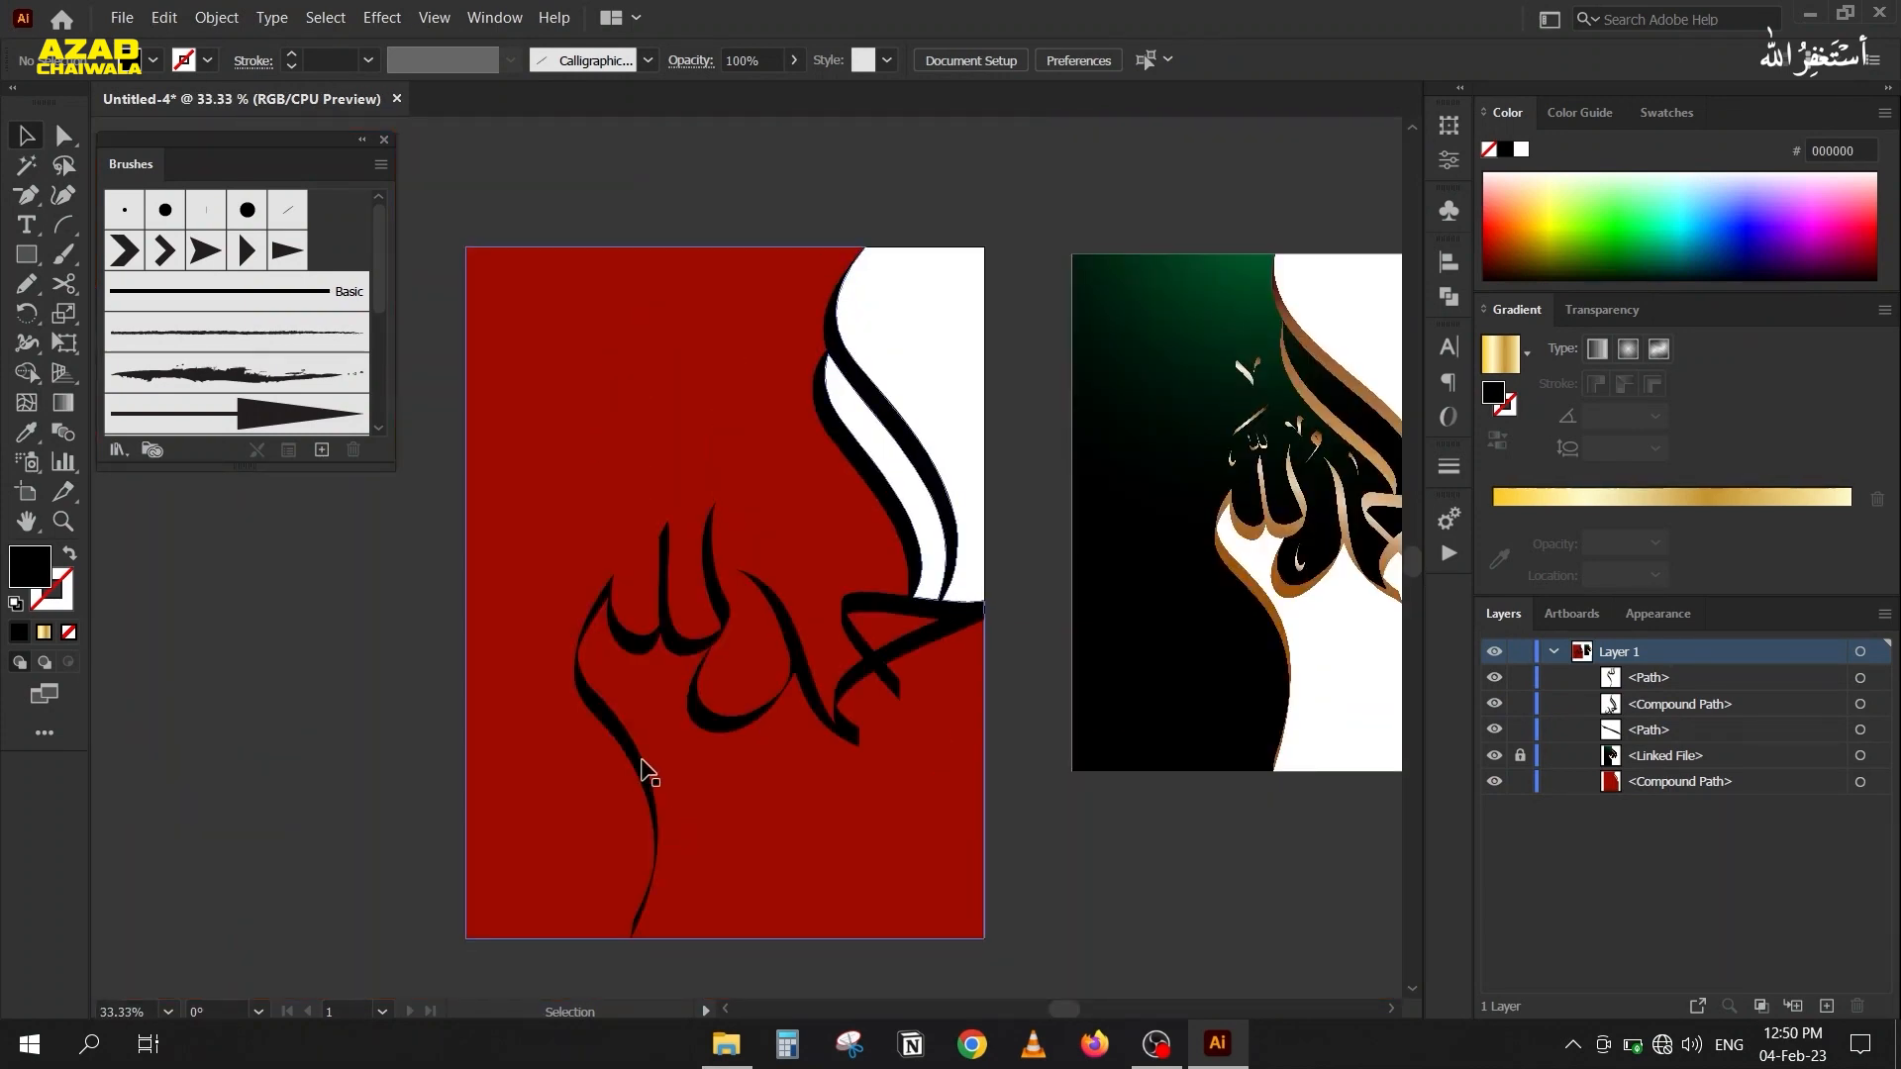
pyautogui.moveTo(447, 207); pyautogui.dragTo(1021, 980)
pyautogui.hotkey('shift', 'm')
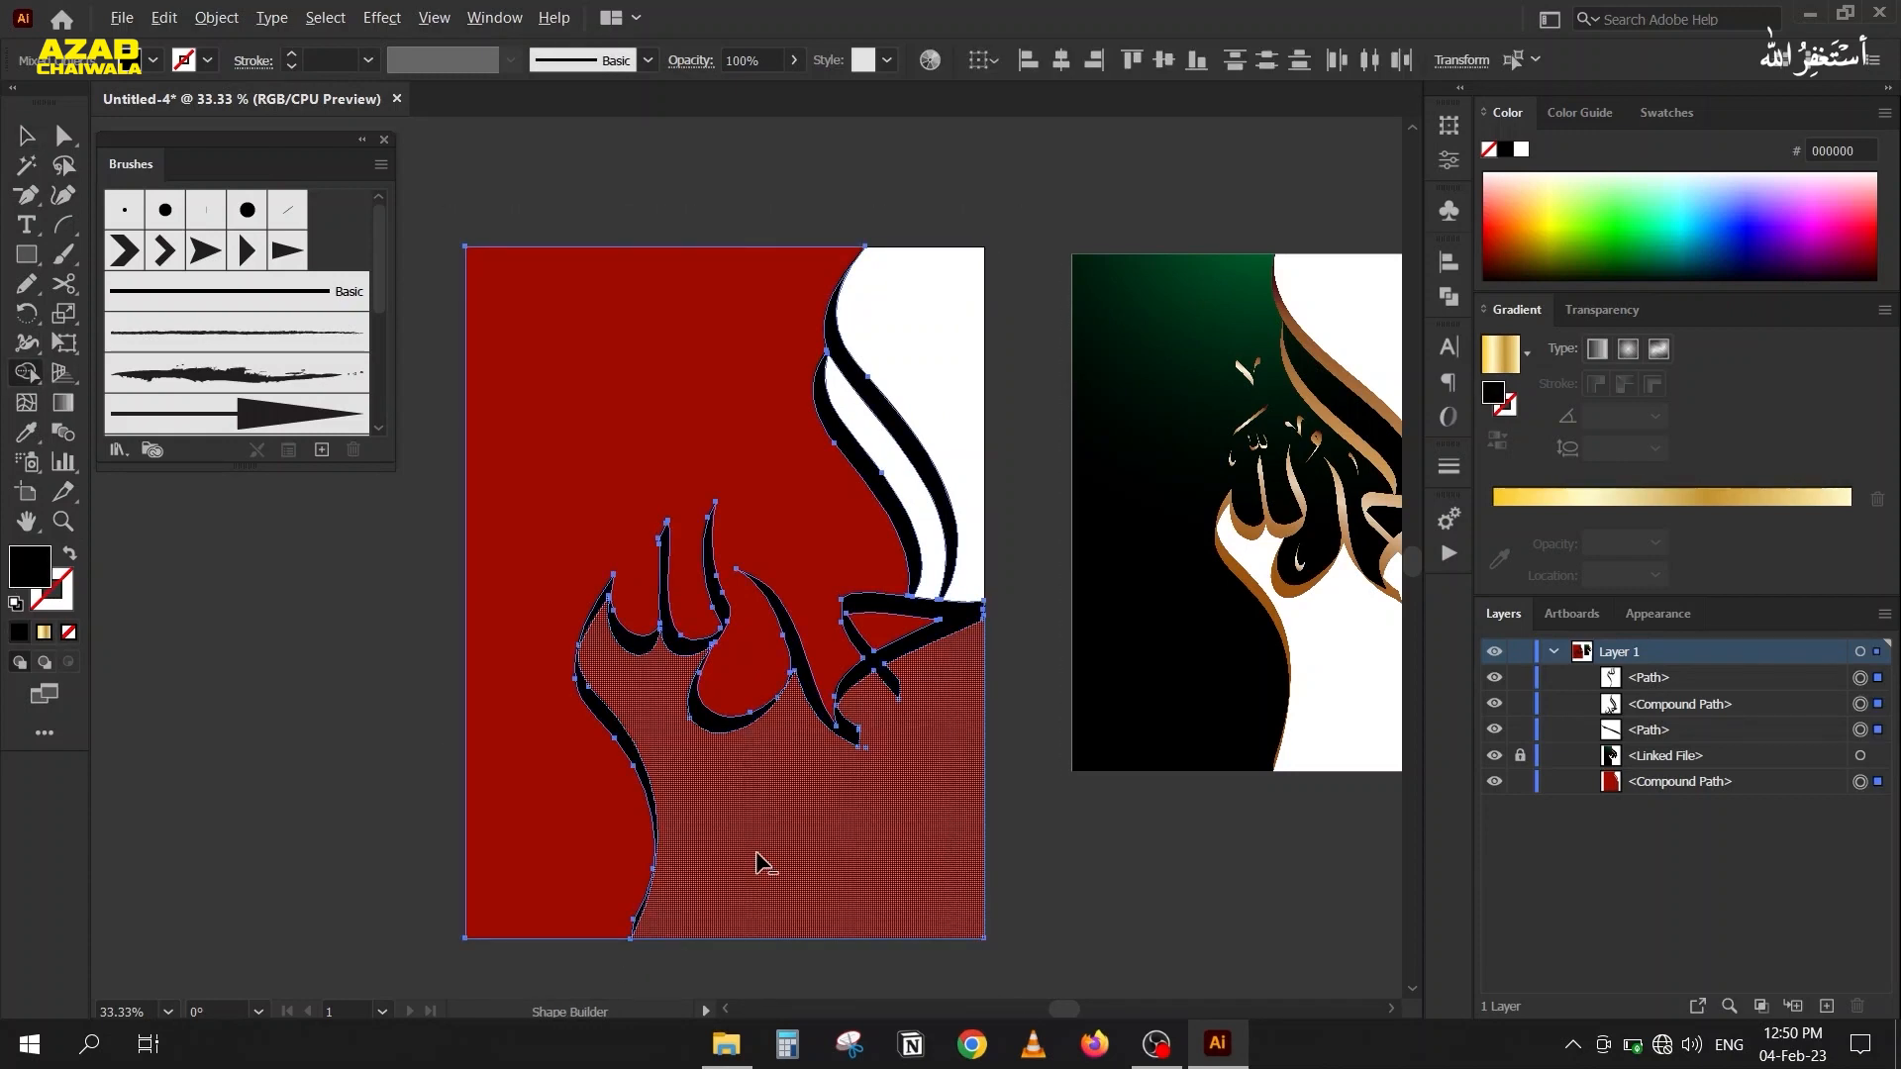
pyautogui.keyDown('alt'); pyautogui.click(762, 862); pyautogui.keyUp('alt')
pyautogui.press('v')
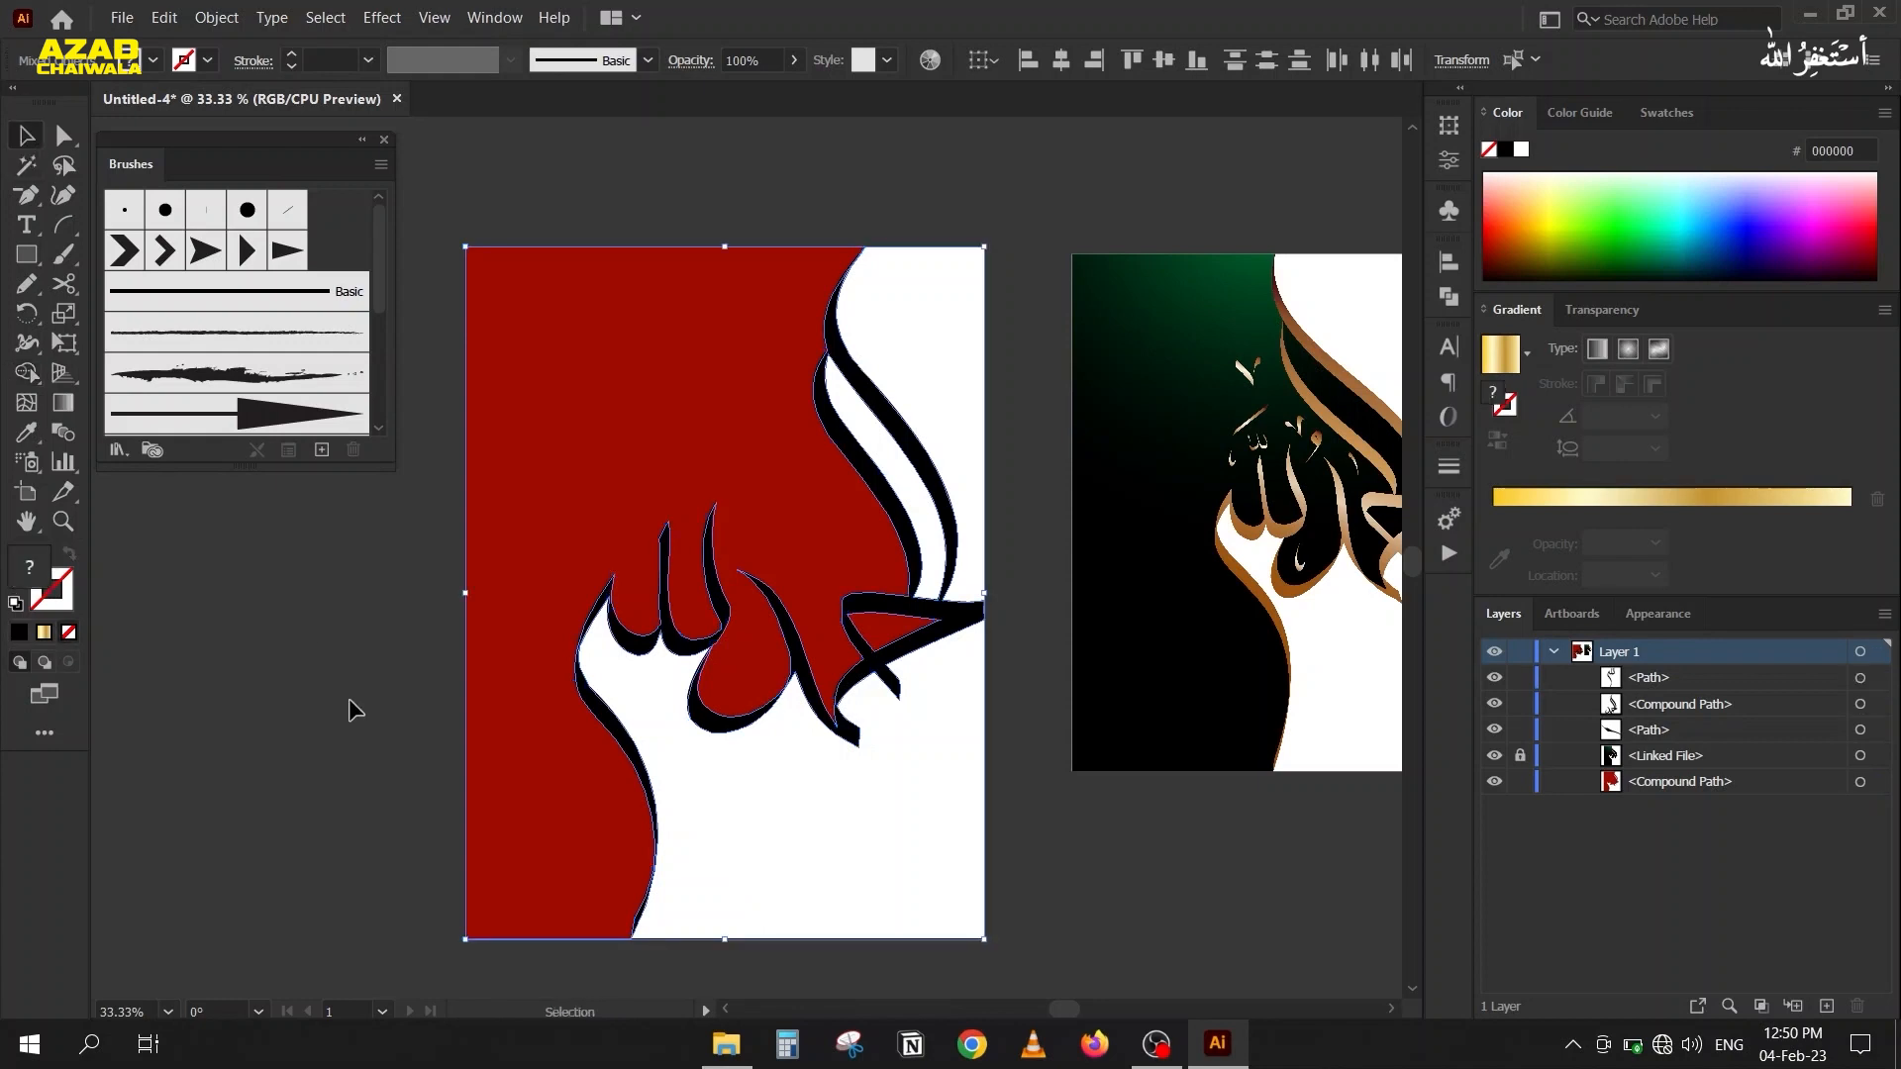
pyautogui.click(410, 704)
# Select the remaining red background shape on the artboard.
pyautogui.scroll(-1, 412, 705)
pyautogui.moveTo(412, 705); pyautogui.dragTo(347, 679)
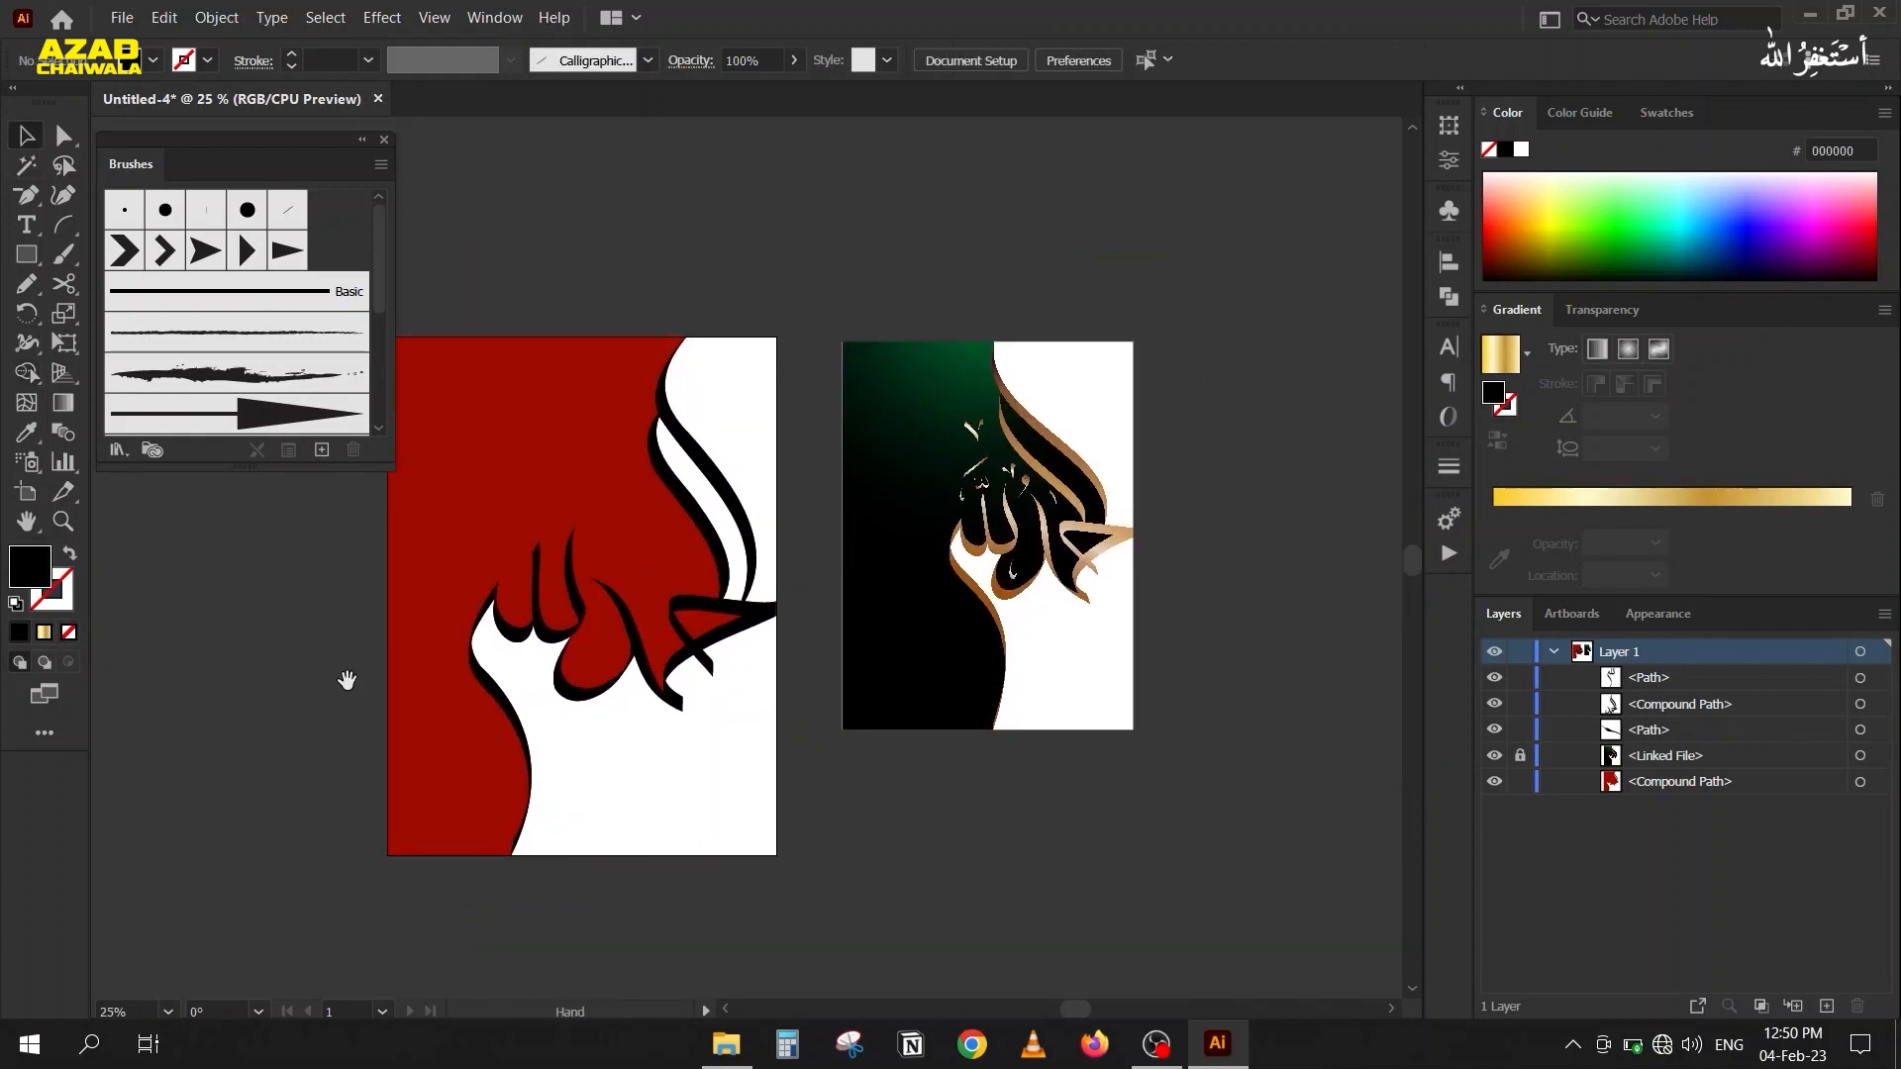
pyautogui.click(416, 457)
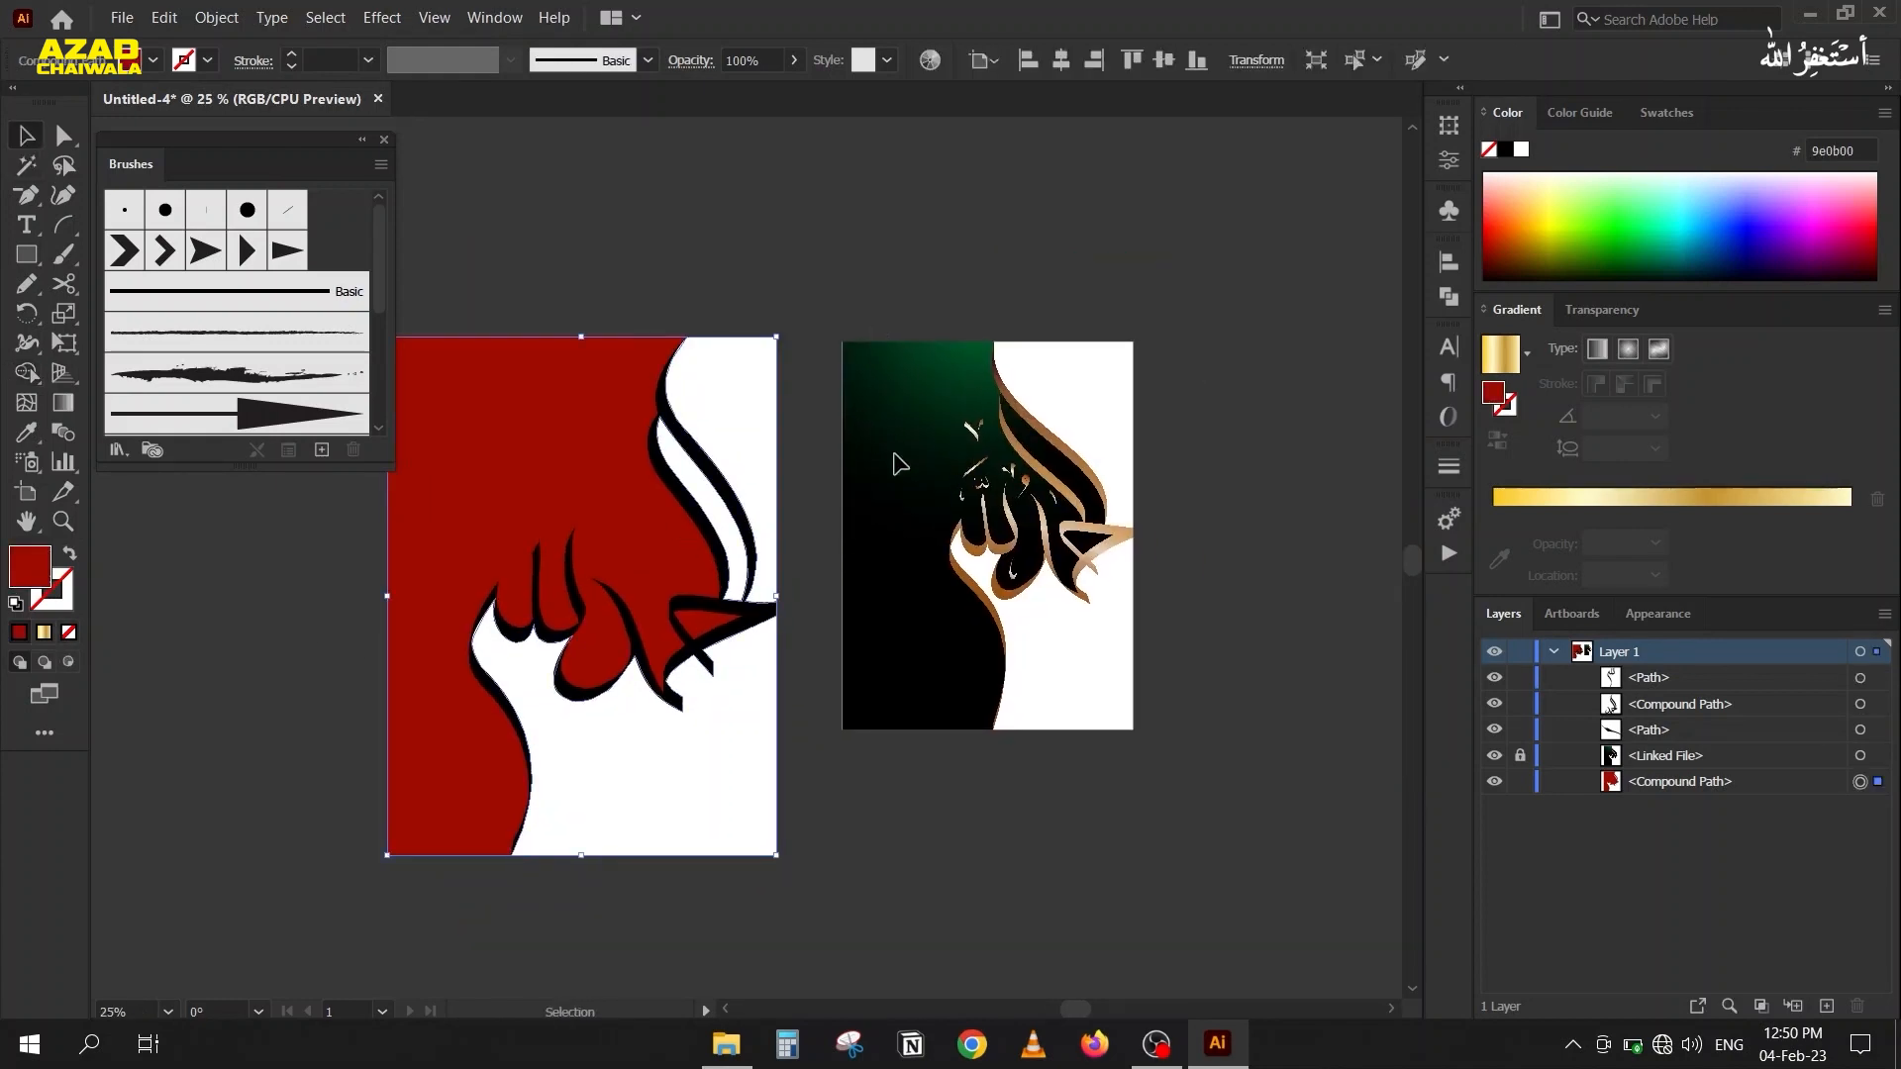